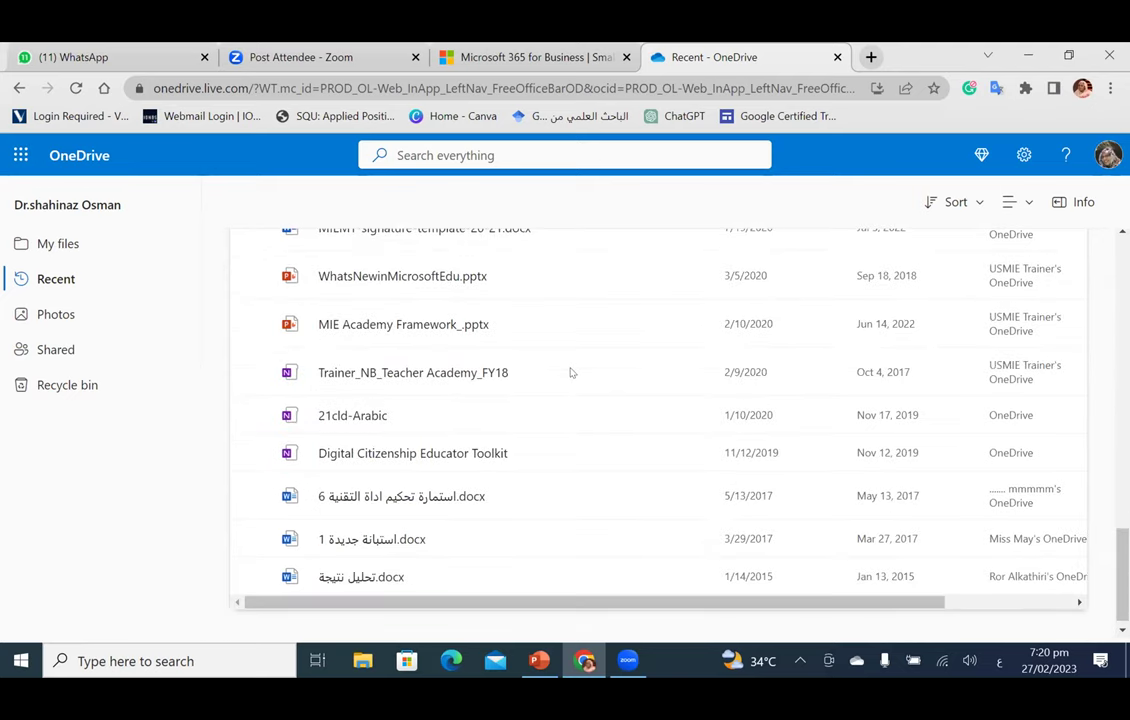
Step: Launch OneDrive in a new tab from the Microsoft 365 apps list
scroll(570, 372, "up", 15)
left_click(16, 156)
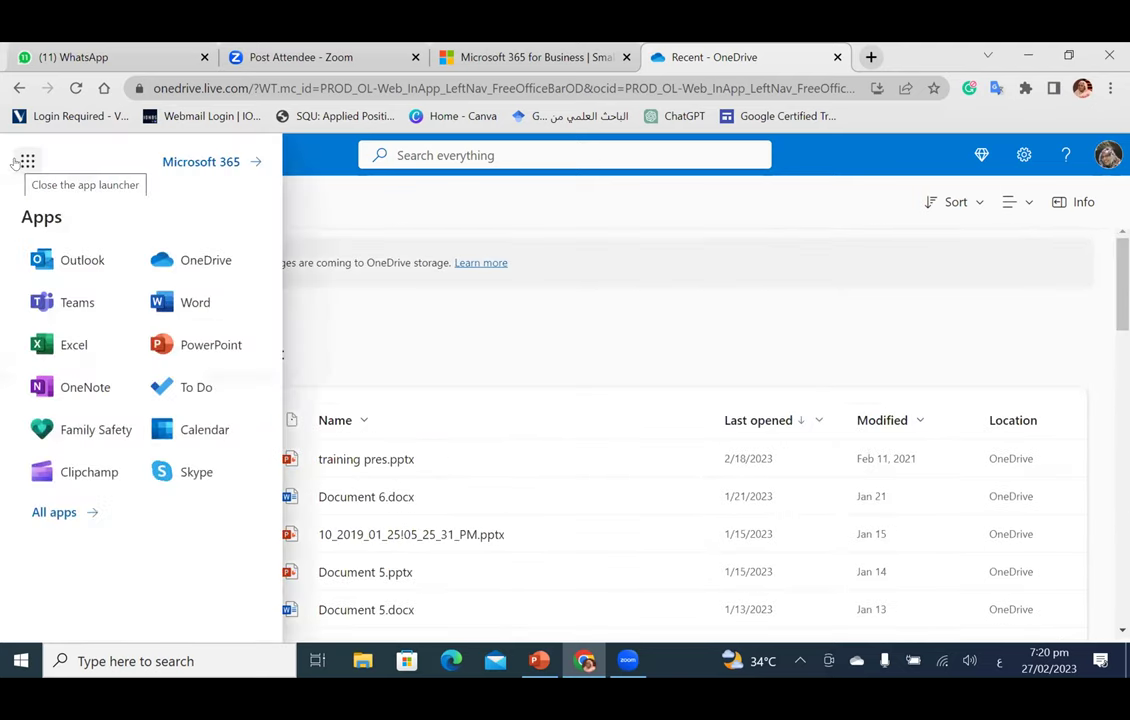
left_click(20, 160)
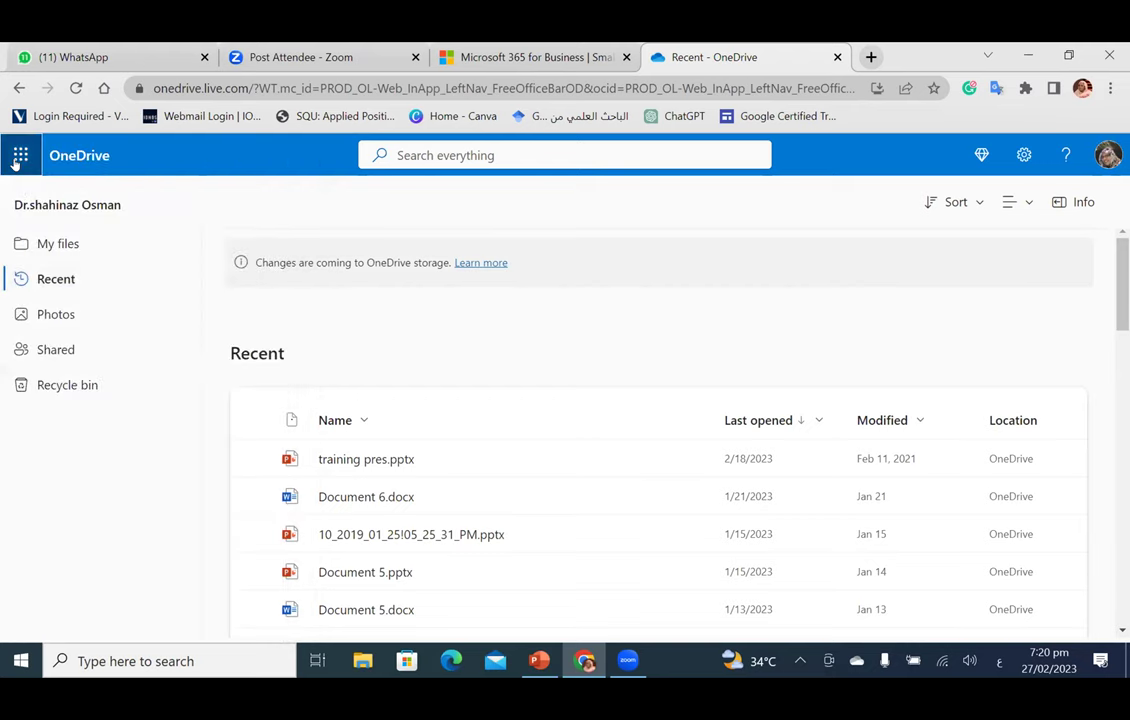
left_click(18, 158)
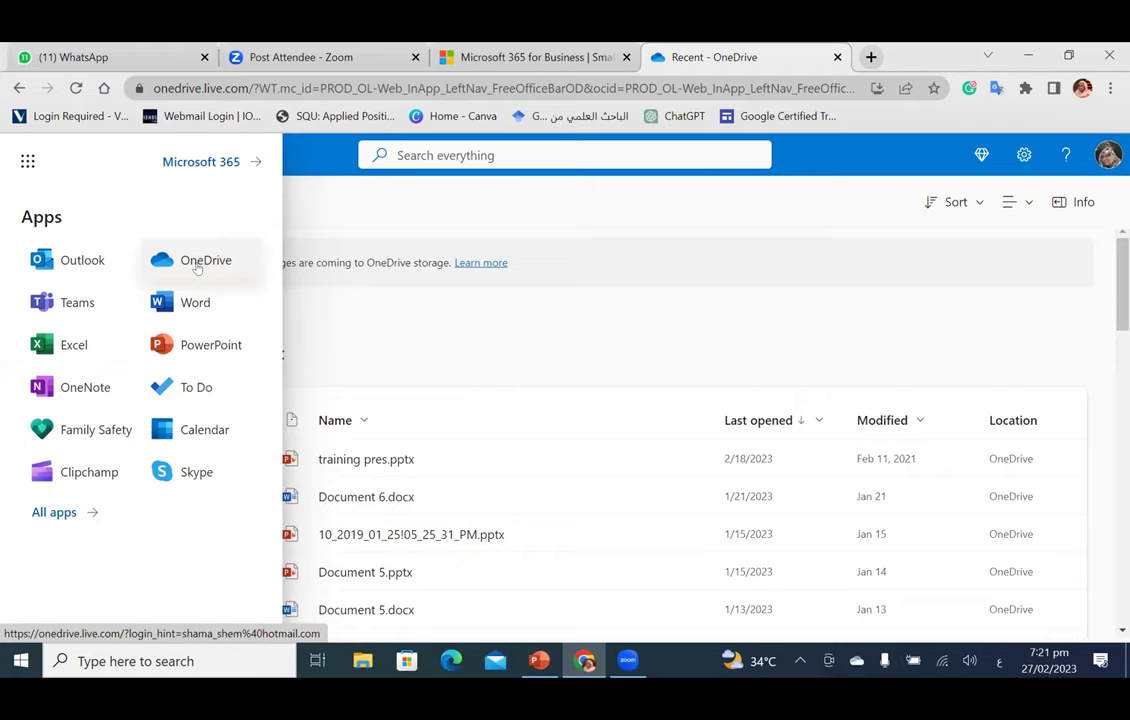
left_click(198, 265)
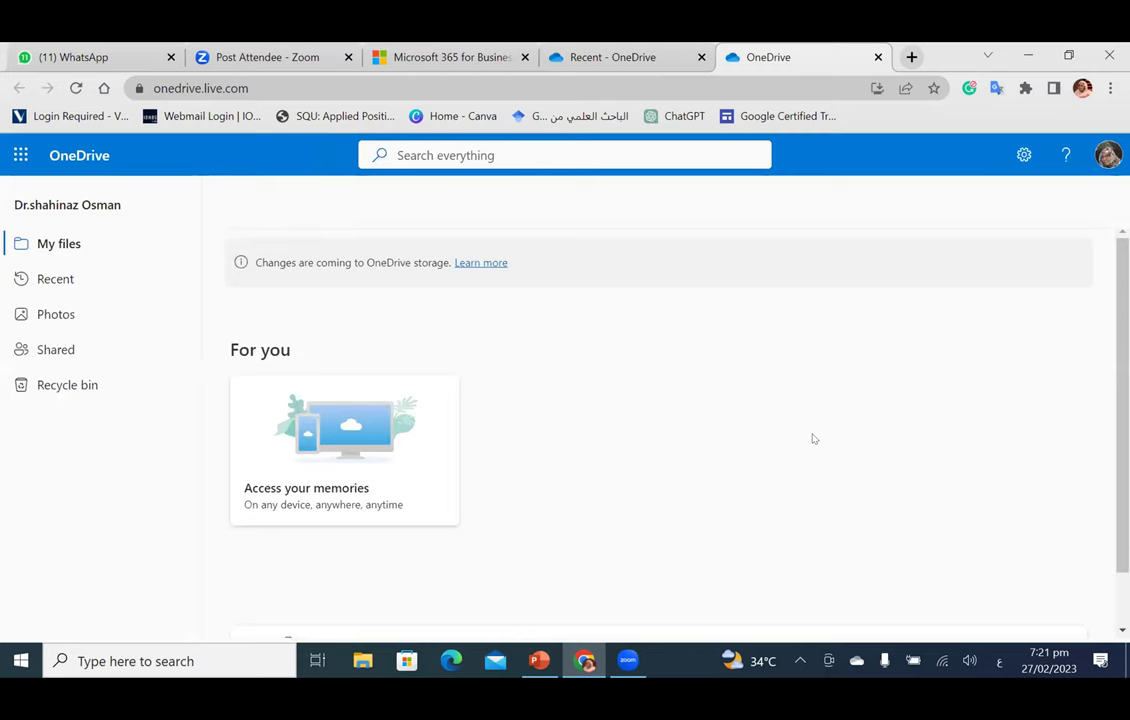
Step: Show OneDrive's Recent files list and scroll through it
scroll(813, 439, "down", 1)
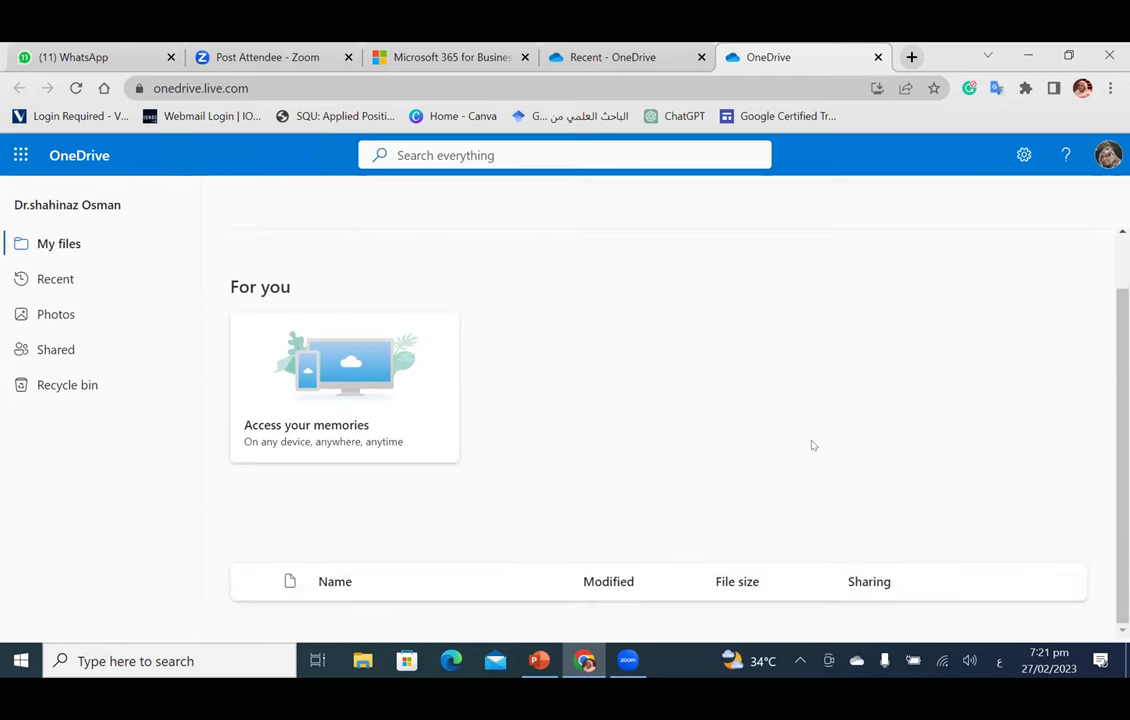
scroll(600, 360, "up", 1)
left_click(21, 279)
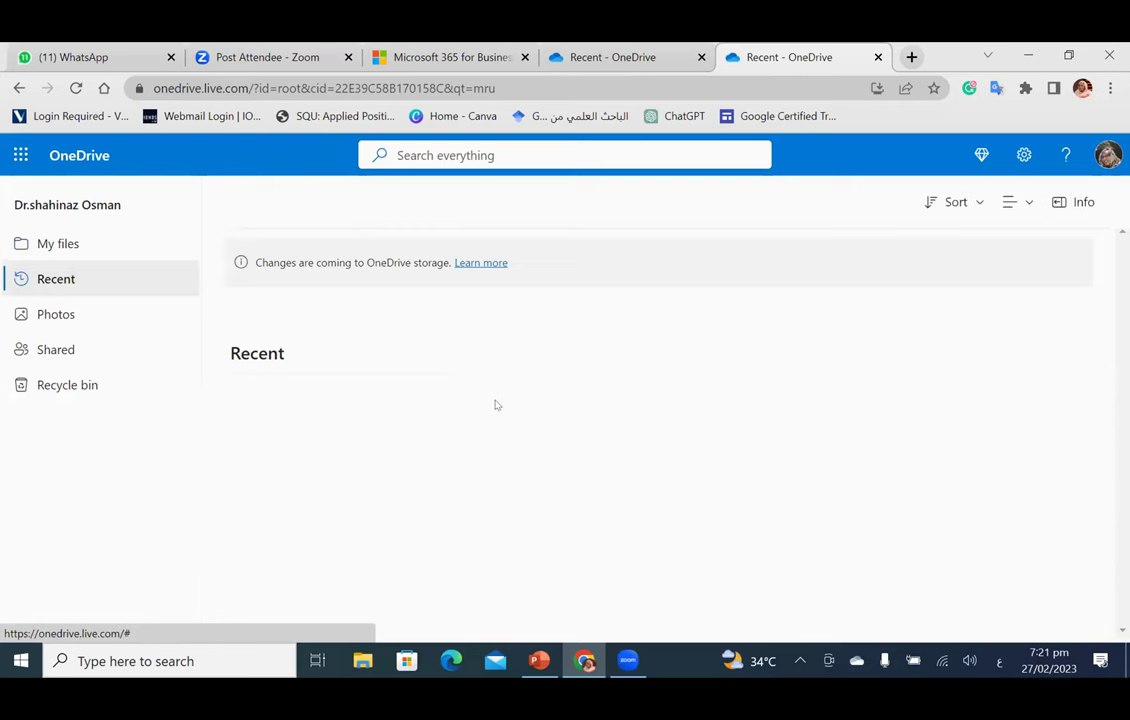
scroll(494, 402, "down", 4)
scroll(494, 404, "down", 10)
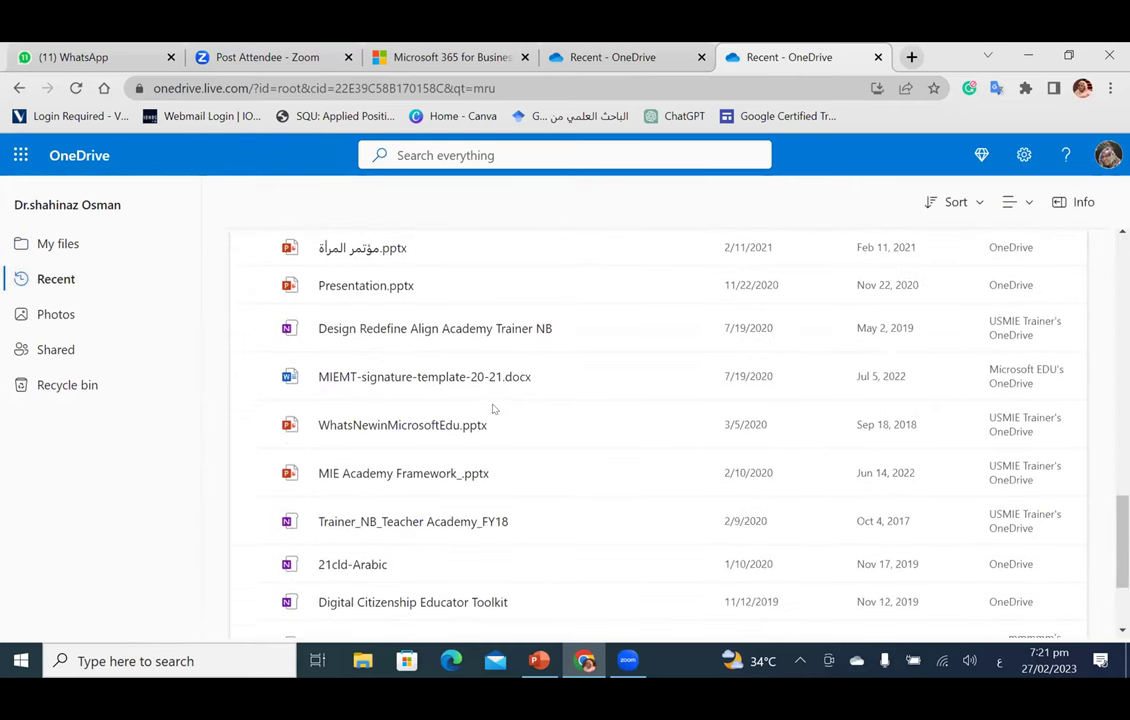
scroll(395, 200, "up", 14)
Step: Search everything for the Arabic letter 'ك' using the Arabic keyboard layout
left_click(421, 155)
key("super+space")
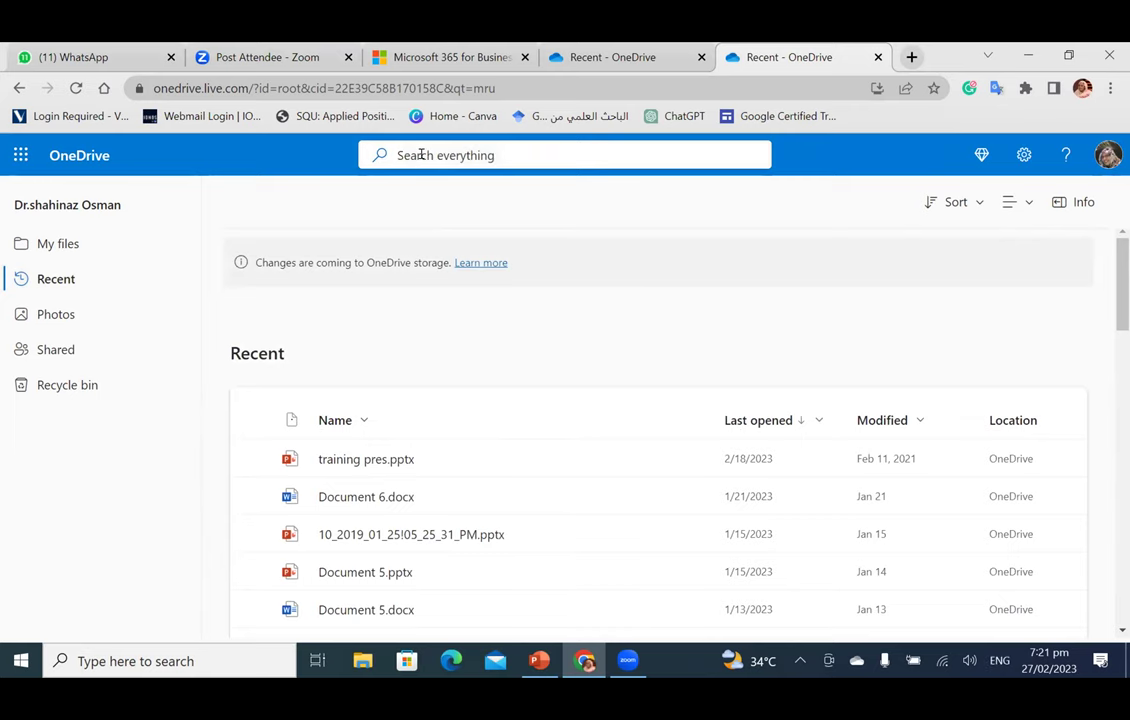
key("super+space")
type("اج")
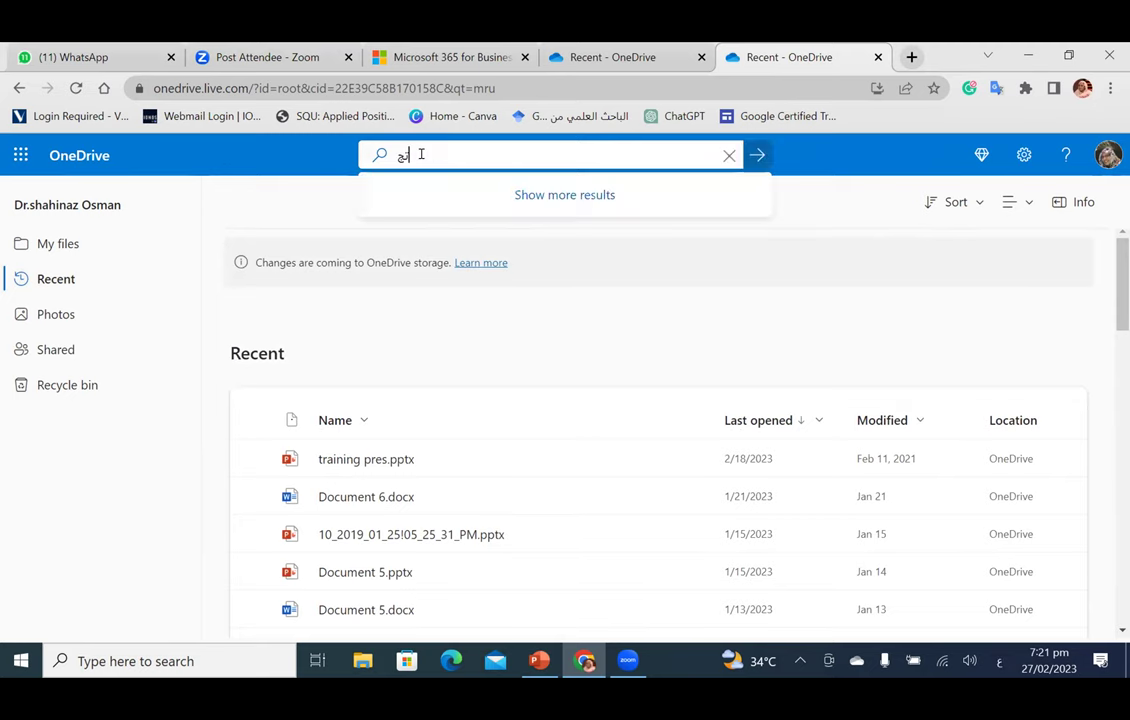
key("BackSpace")
key("BackSpace")
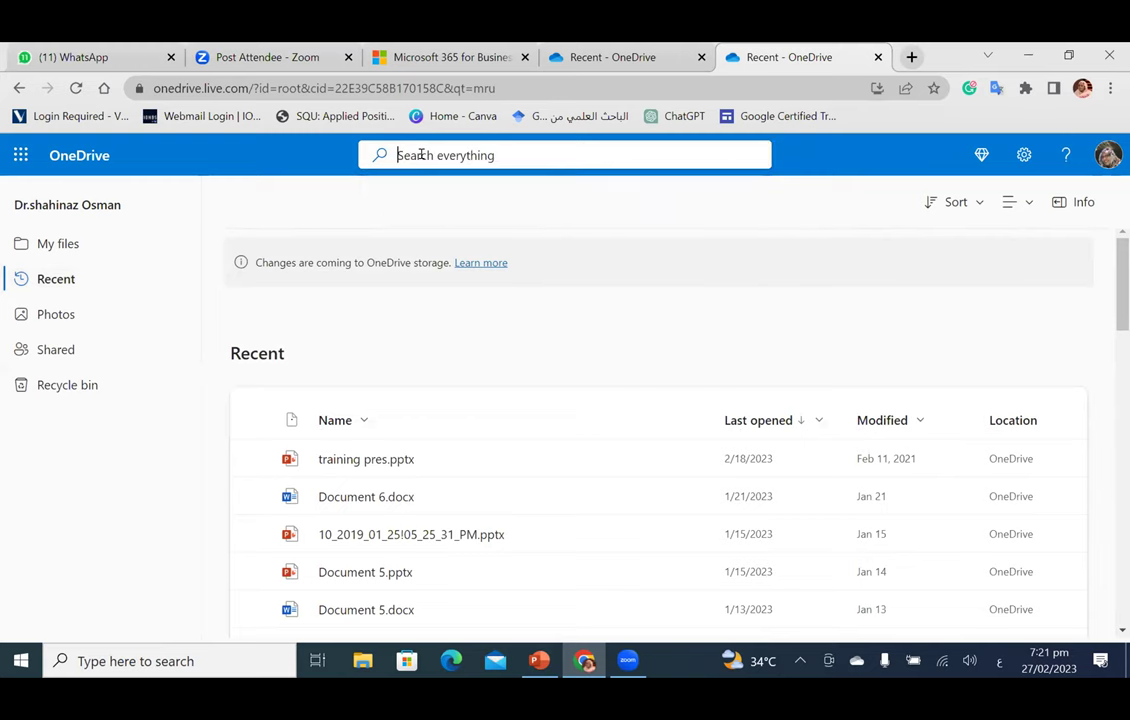
scroll(458, 575, "down", 2)
scroll(459, 574, "up", 2)
type("ك")
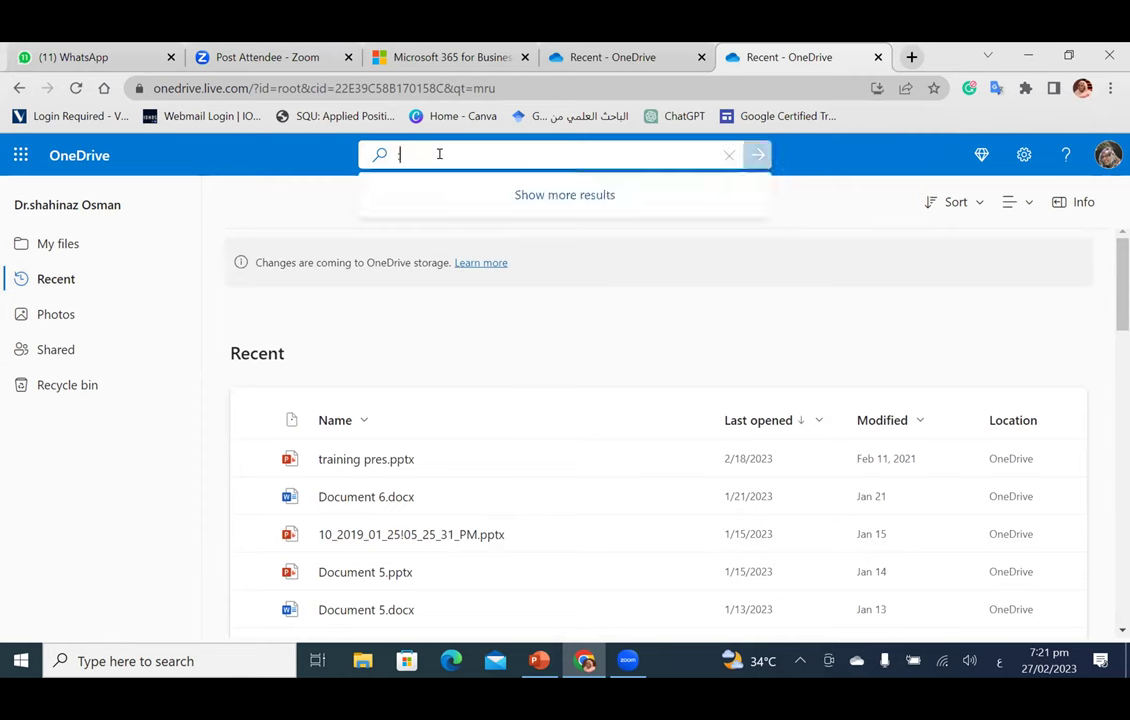
key("BackSpace")
type("ك")
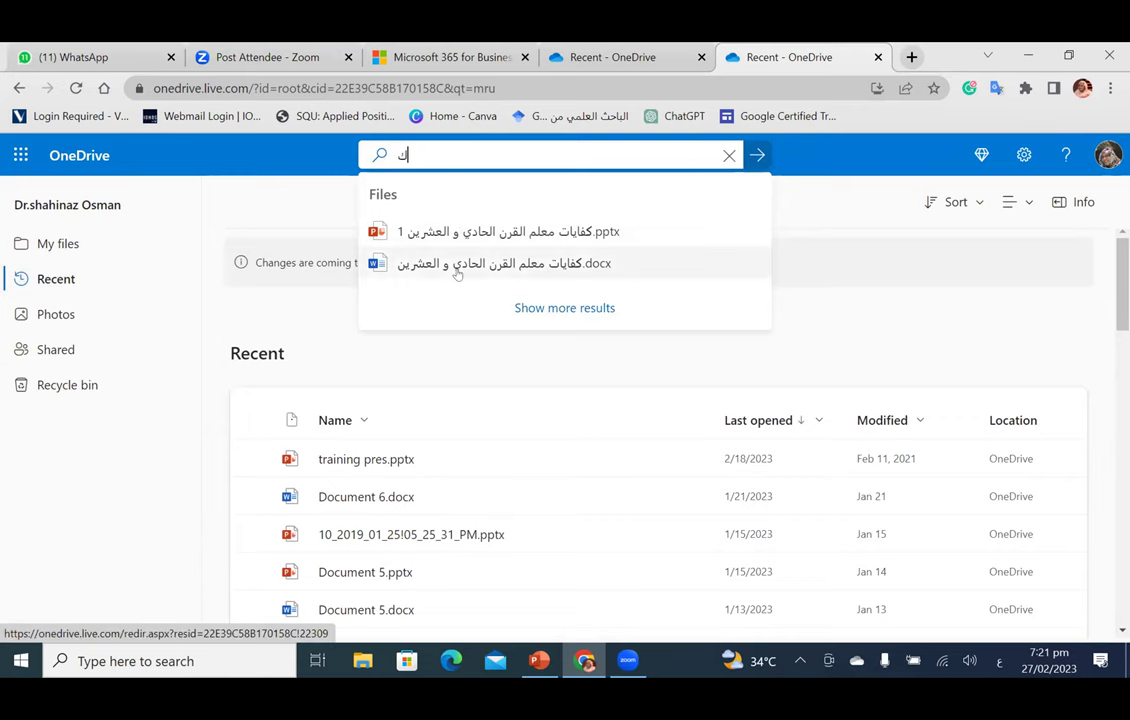
Step: Open the .docx 'كفايات معلم القرن الحادي و العشرين' and scroll through its pages
left_click(457, 273)
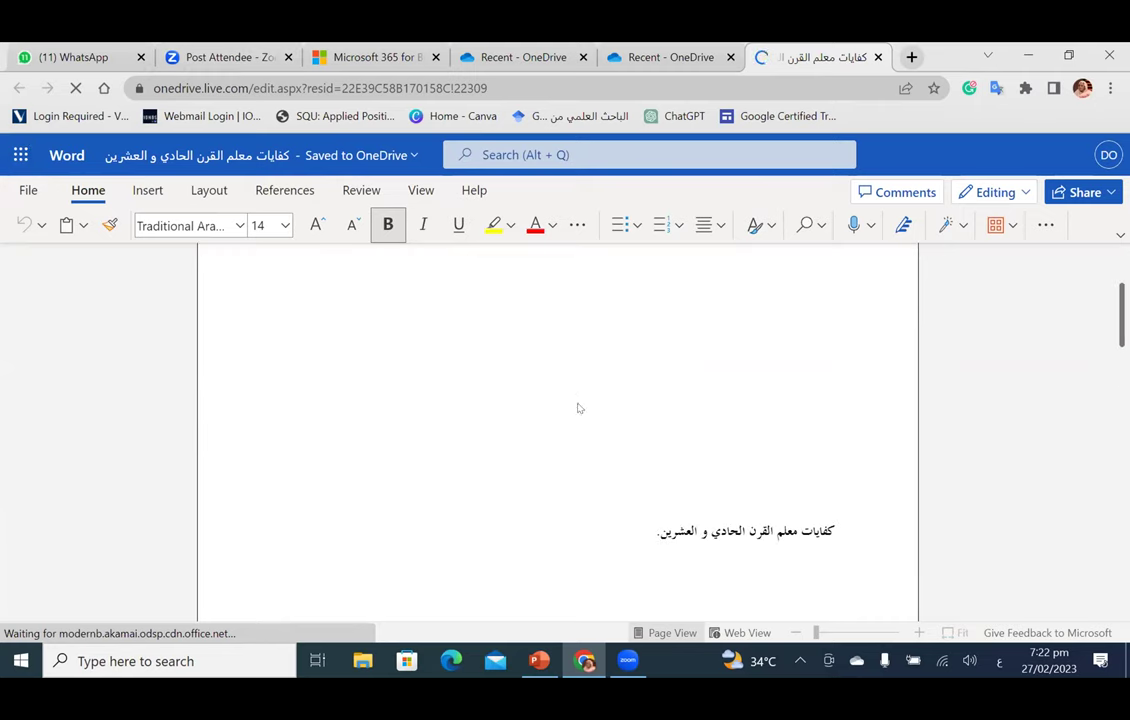
scroll(691, 373, "down", 5)
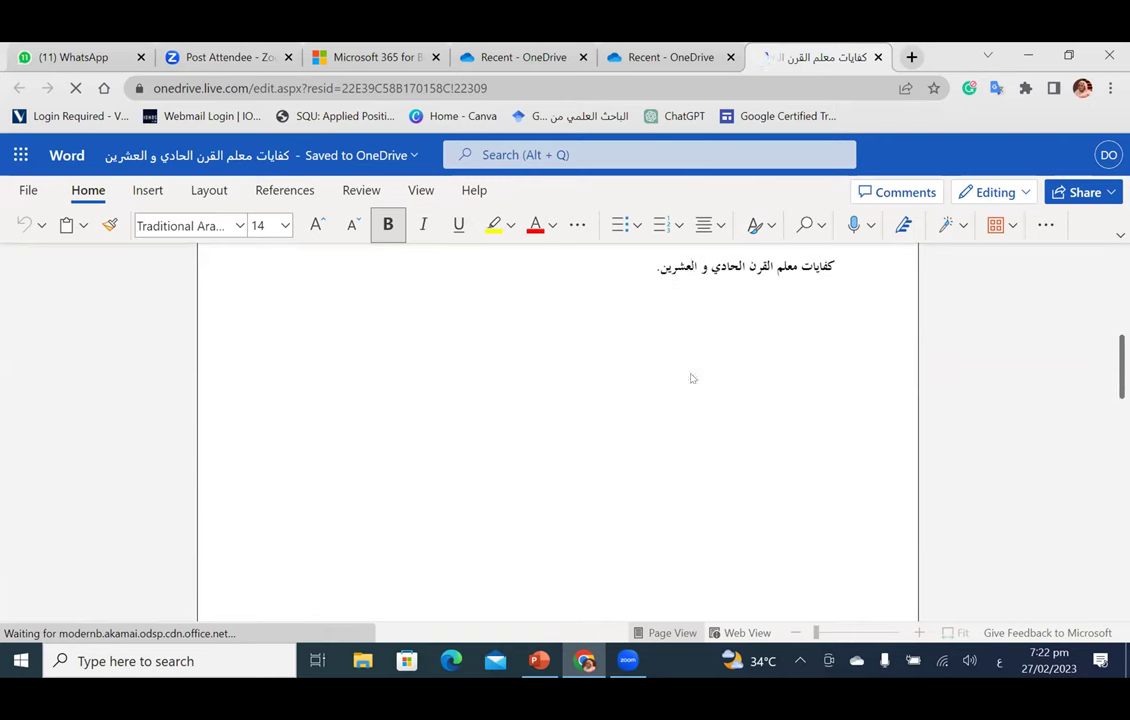
scroll(691, 379, "down", 3)
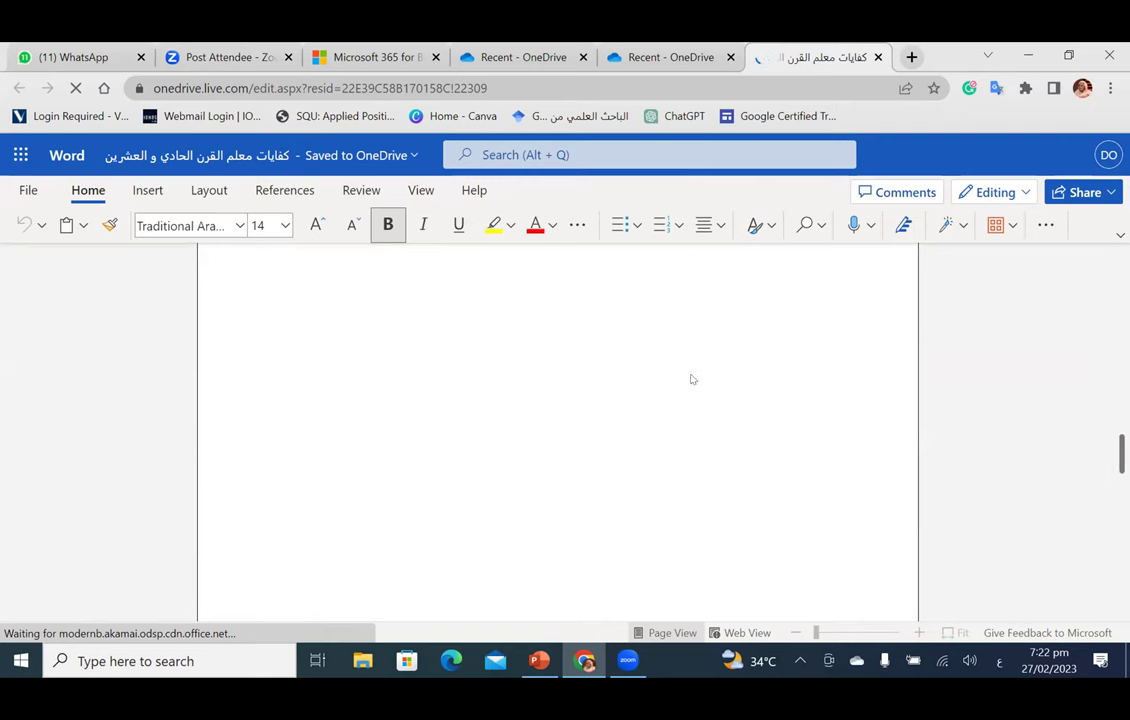
scroll(691, 379, "down", 2)
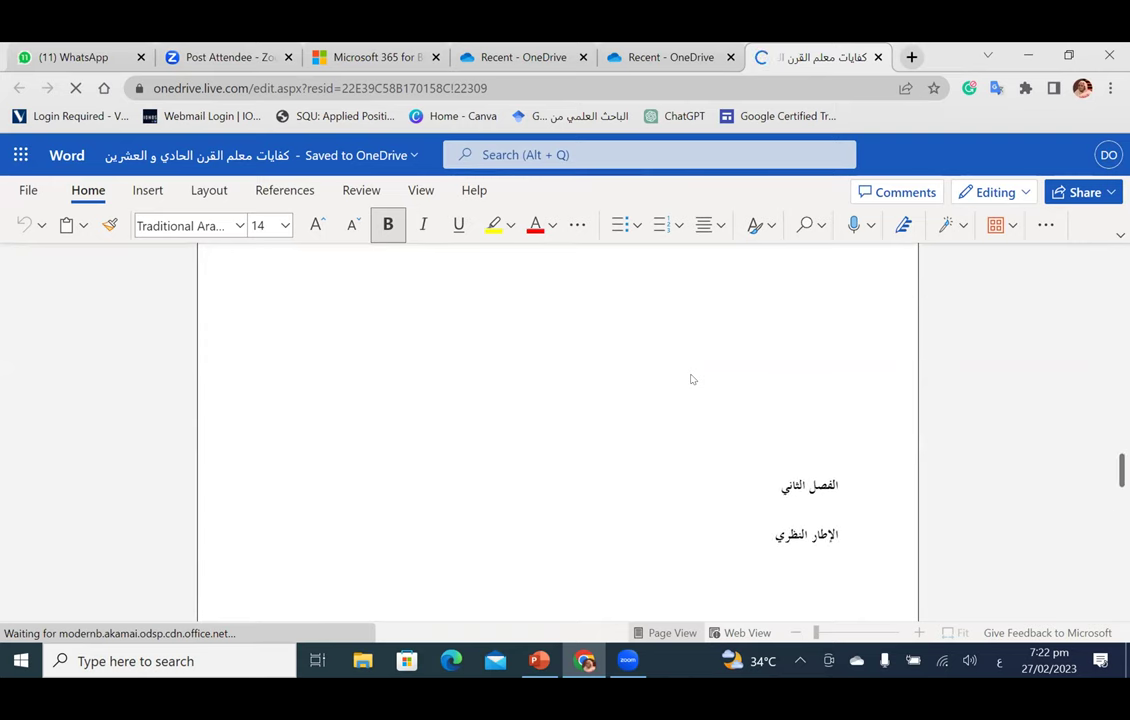
scroll(830, 546, "down", 3)
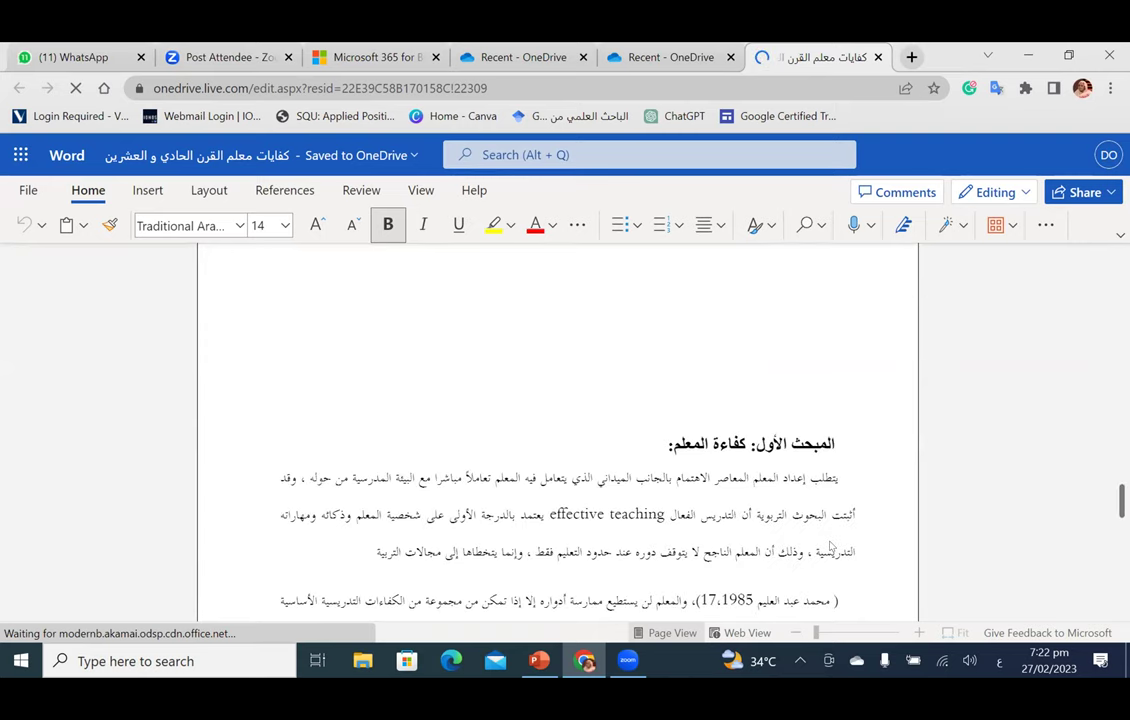
scroll(830, 546, "up", 1)
Step: Place the cursor at the المبحث الأول heading and browse the first chapter
left_click(830, 546)
key("BackSpace")
scroll(833, 547, "down", 1)
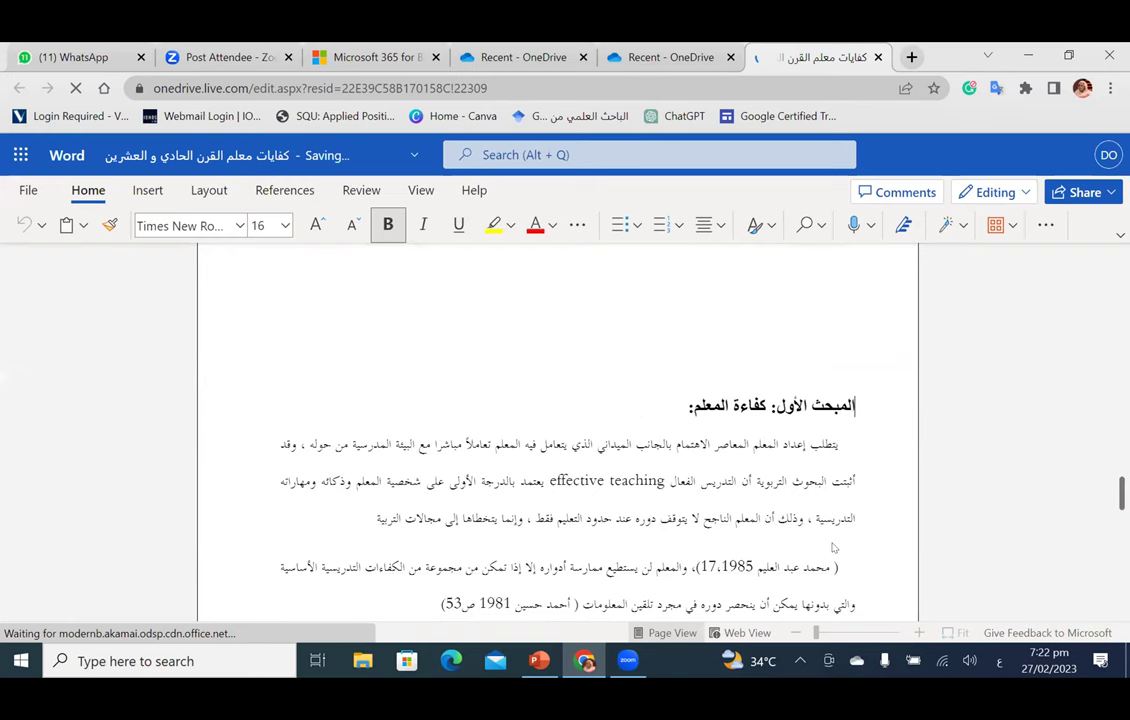
scroll(833, 547, "down", 5)
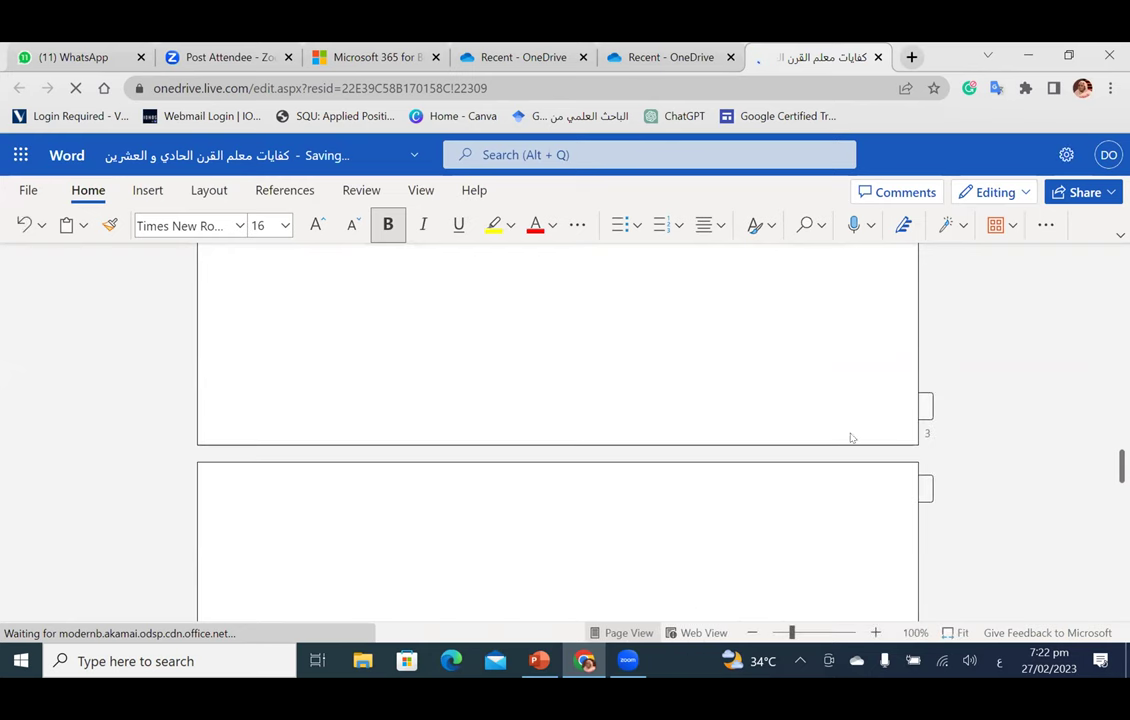
scroll(847, 441, "up", 3)
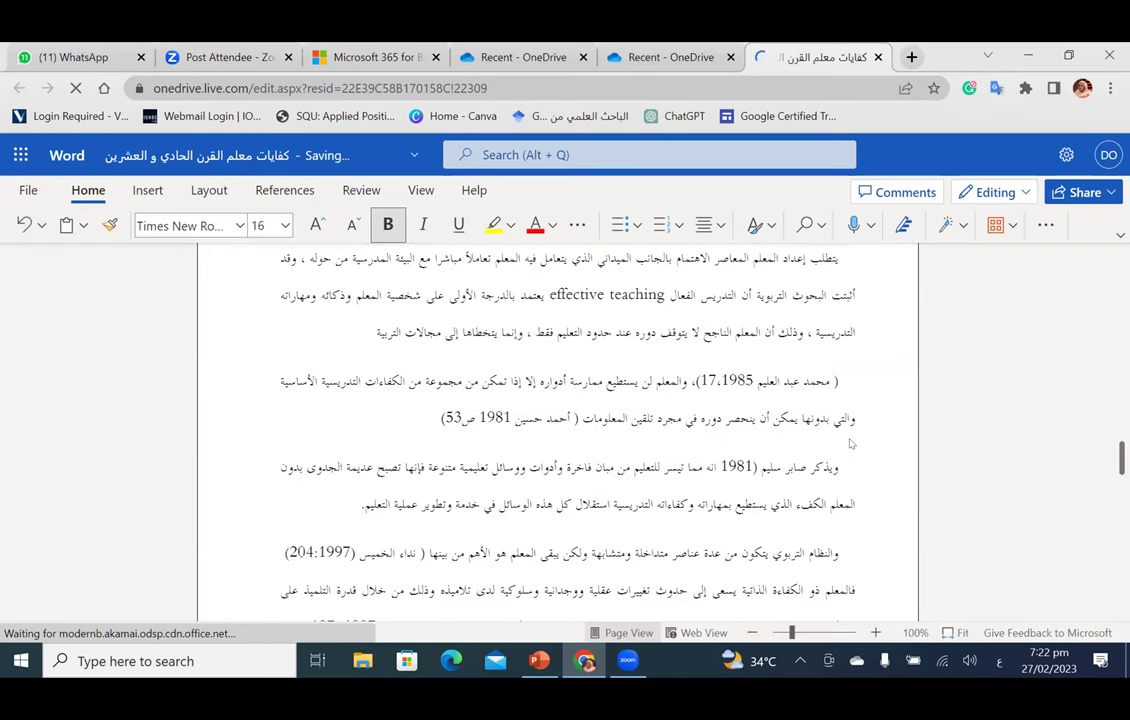
left_click(508, 360)
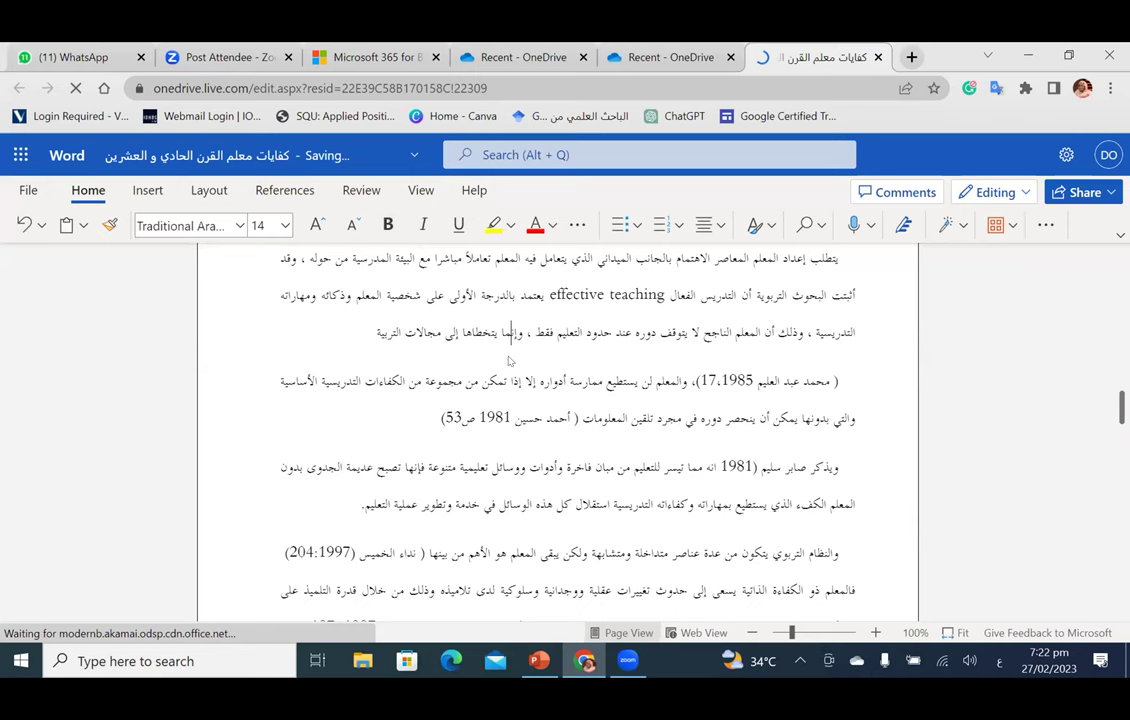
scroll(508, 360, "down", 4)
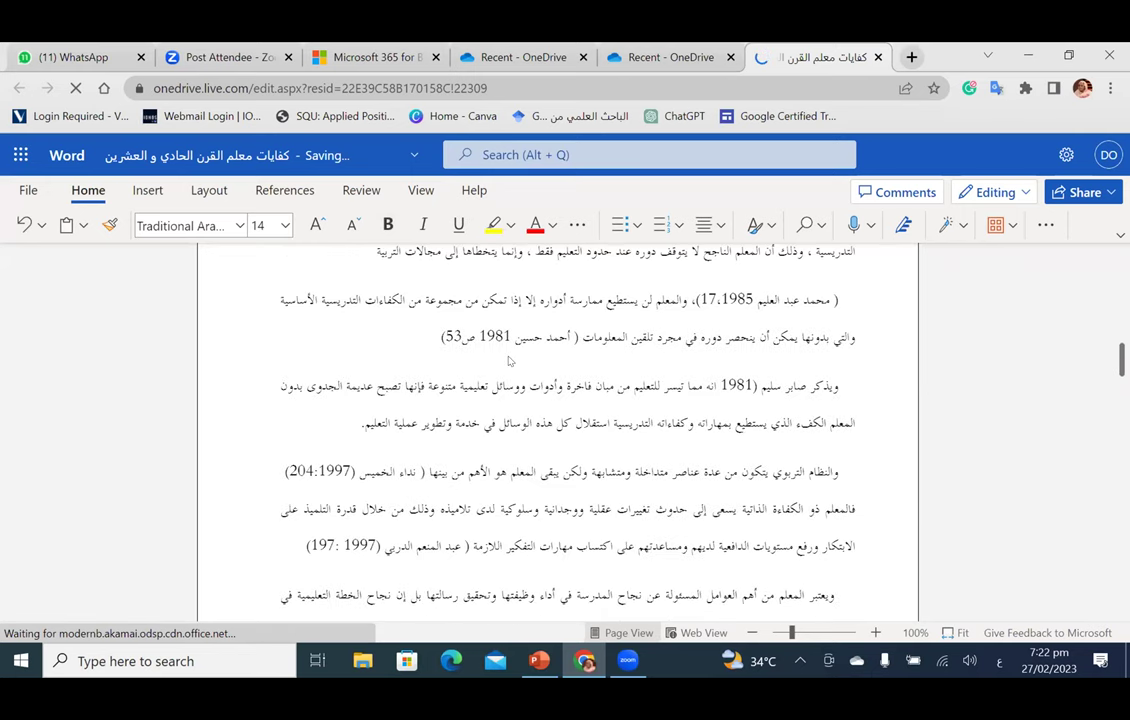
scroll(508, 360, "down", 2)
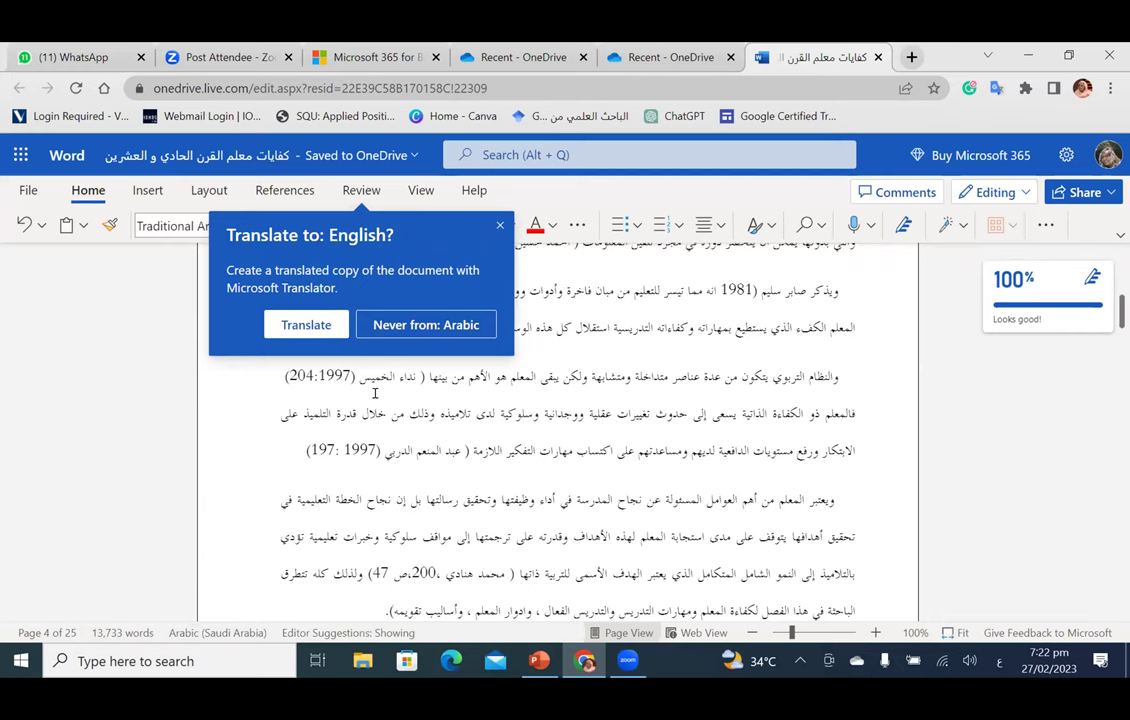
Step: Accept the offer to translate the document into English with Microsoft Translator
left_click(312, 327)
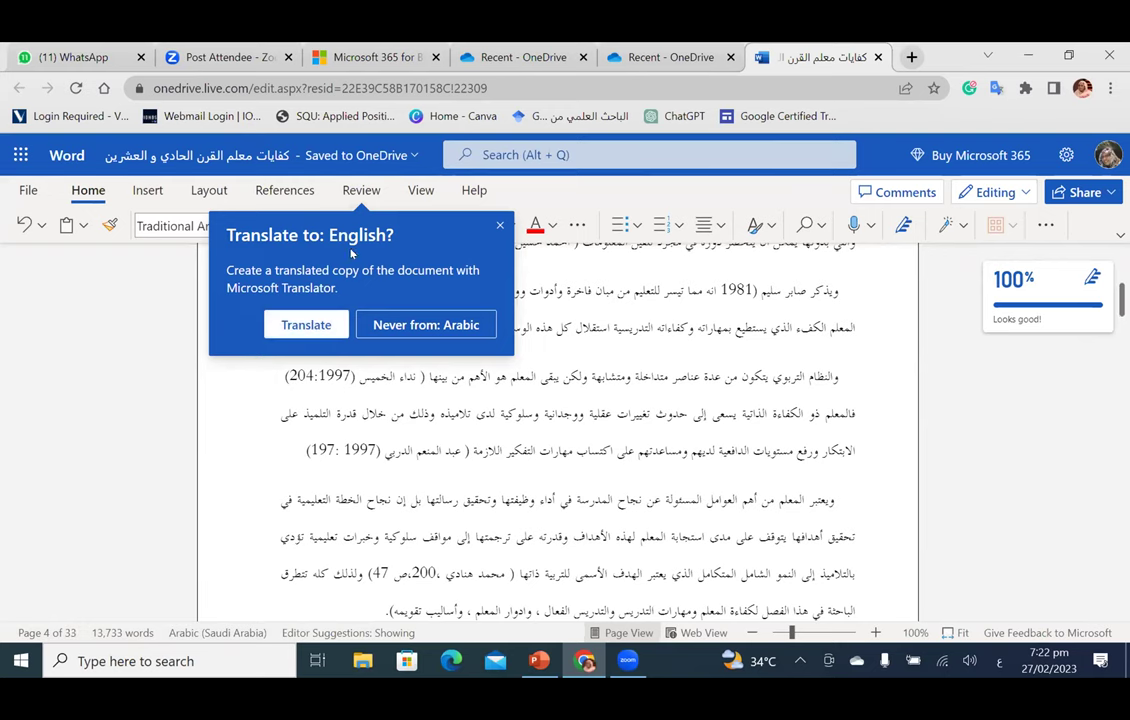
left_click(308, 330)
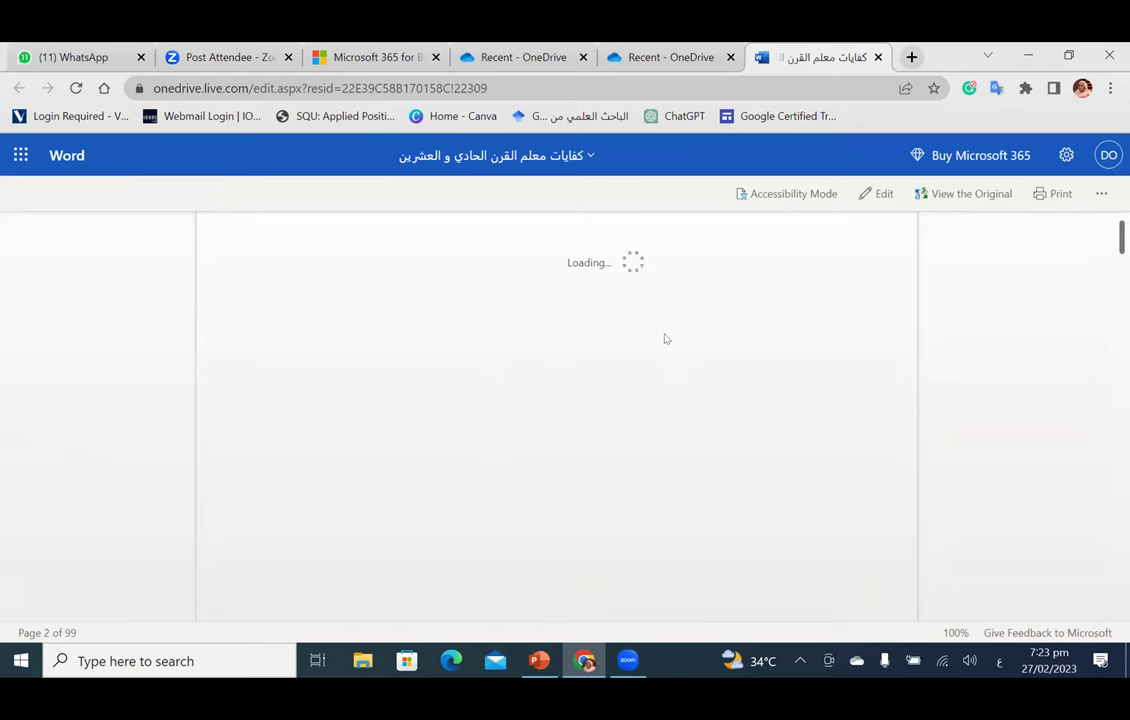
scroll(665, 340, "down", 5)
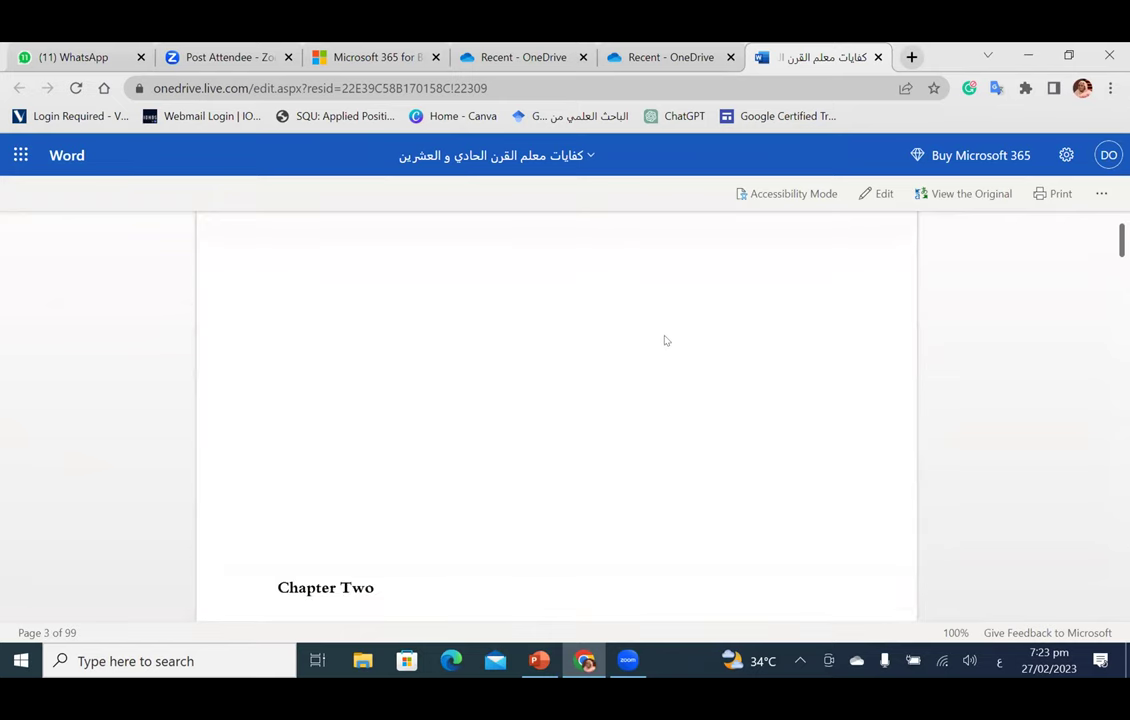
scroll(665, 341, "down", 3)
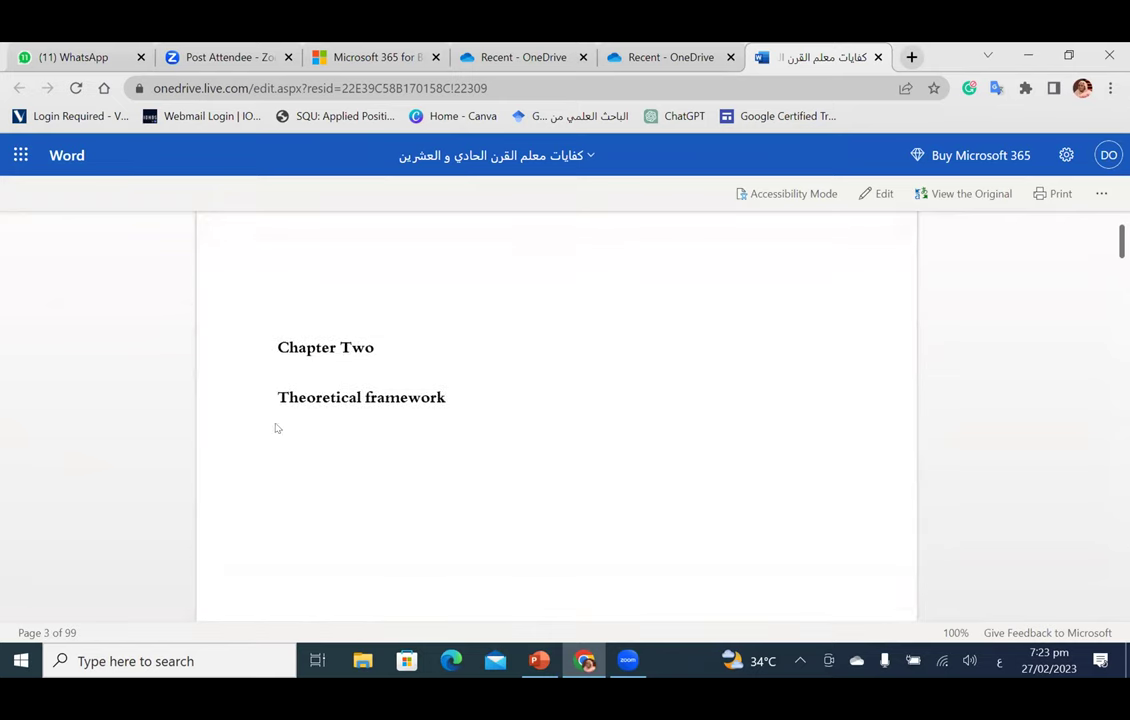
scroll(504, 407, "down", 10)
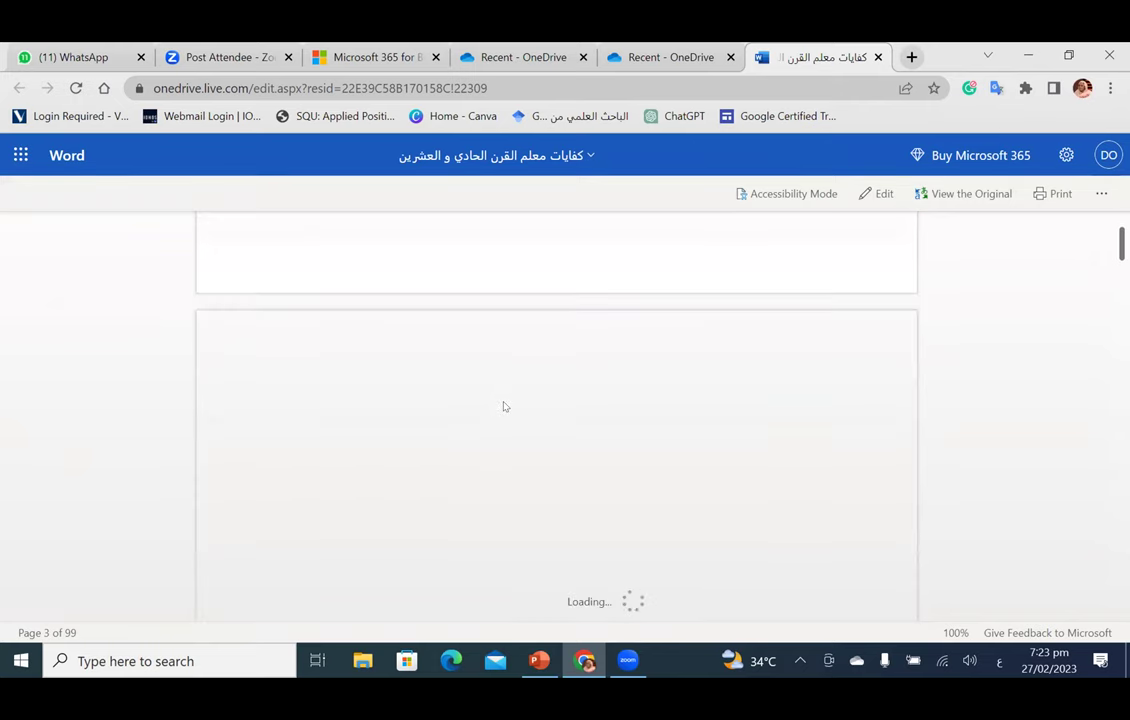
scroll(567, 400, "down", 5)
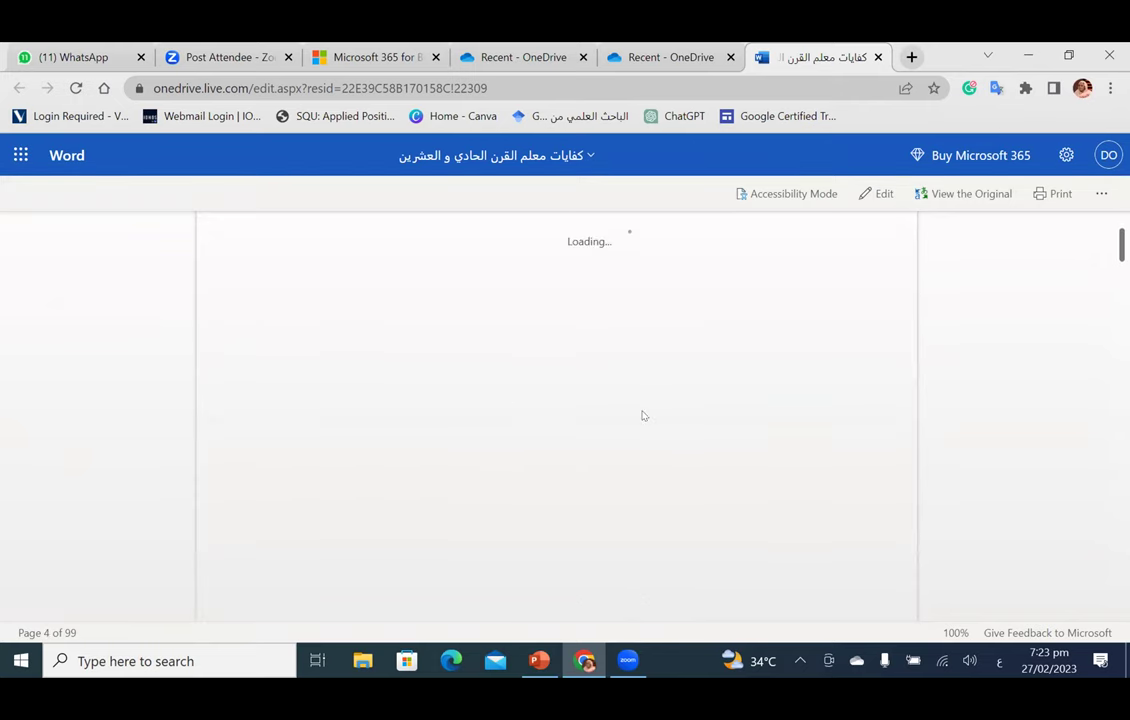
scroll(640, 412, "down", 3)
scroll(265, 295, "down", 3)
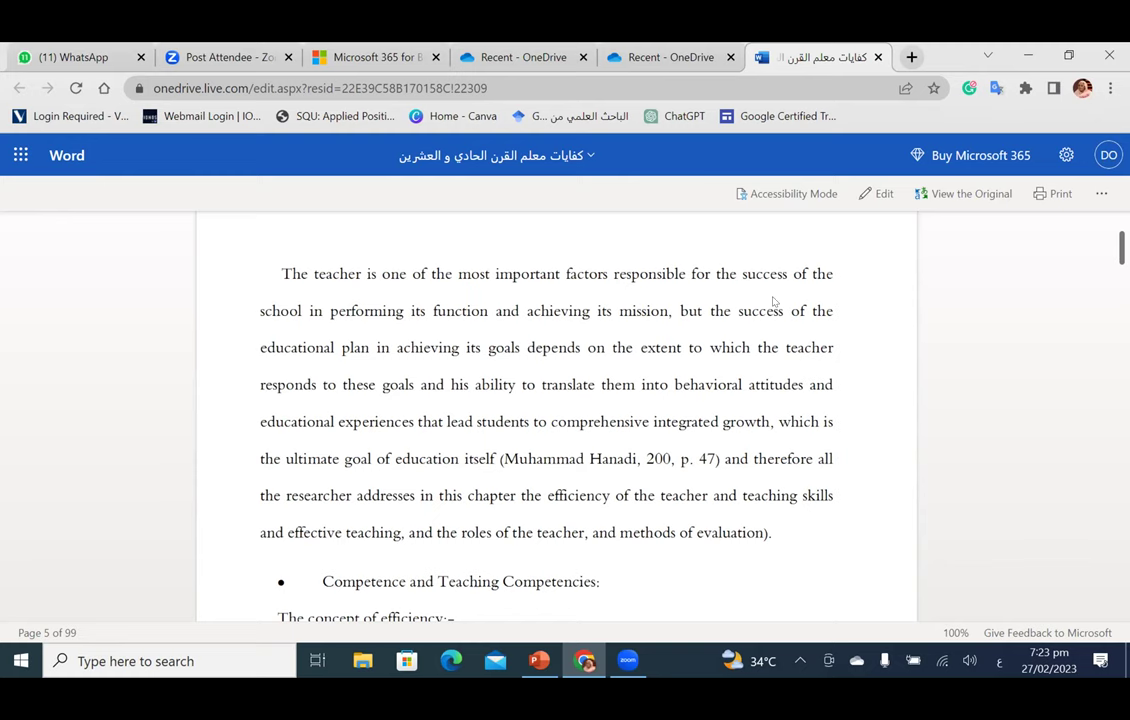
scroll(633, 405, "down", 3)
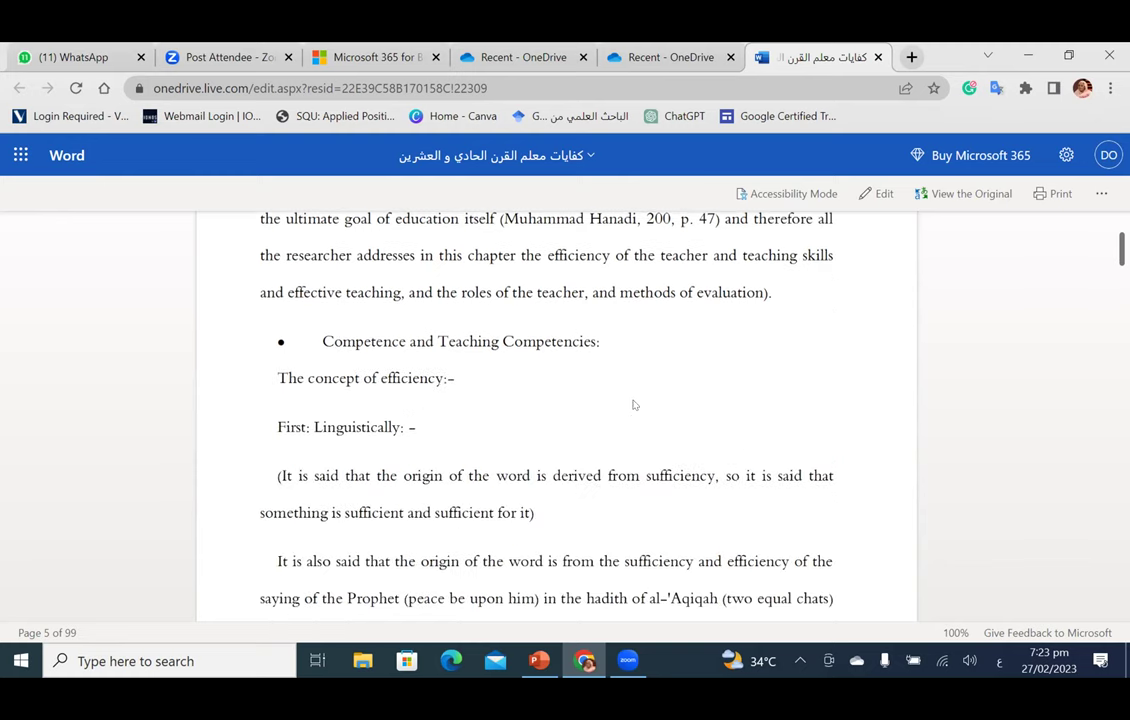
scroll(633, 405, "down", 12)
scroll(633, 405, "down", 15)
scroll(632, 399, "down", 12)
scroll(632, 399, "down", 15)
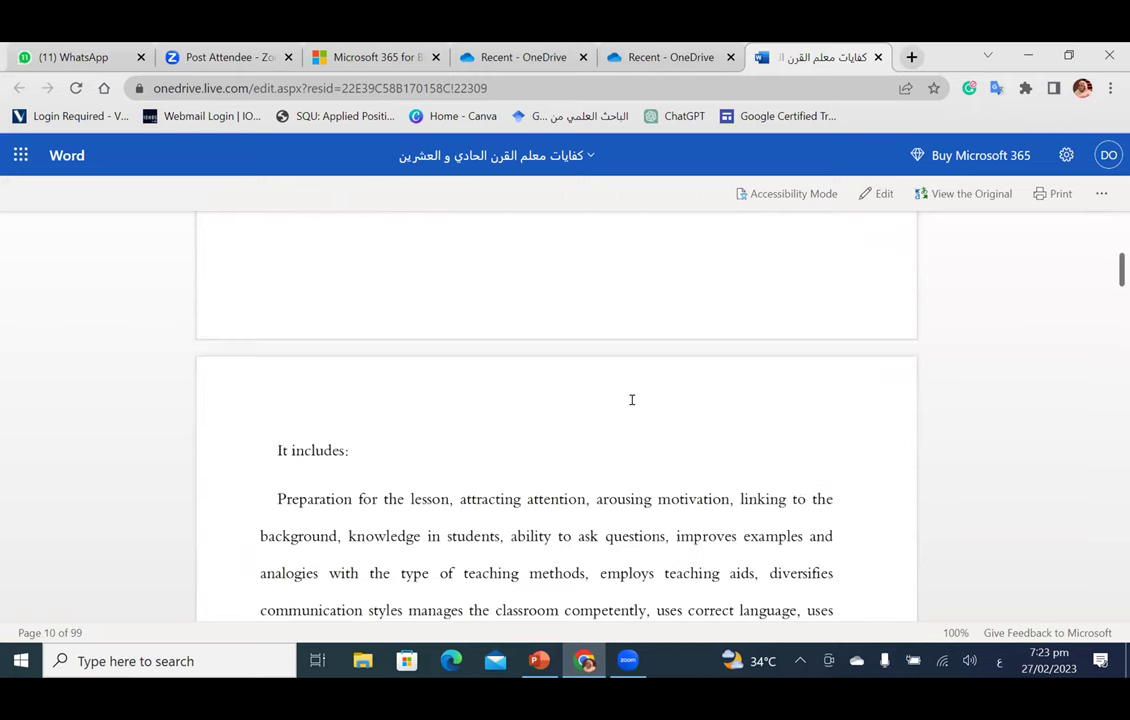
scroll(632, 400, "down", 5)
scroll(632, 400, "down", 15)
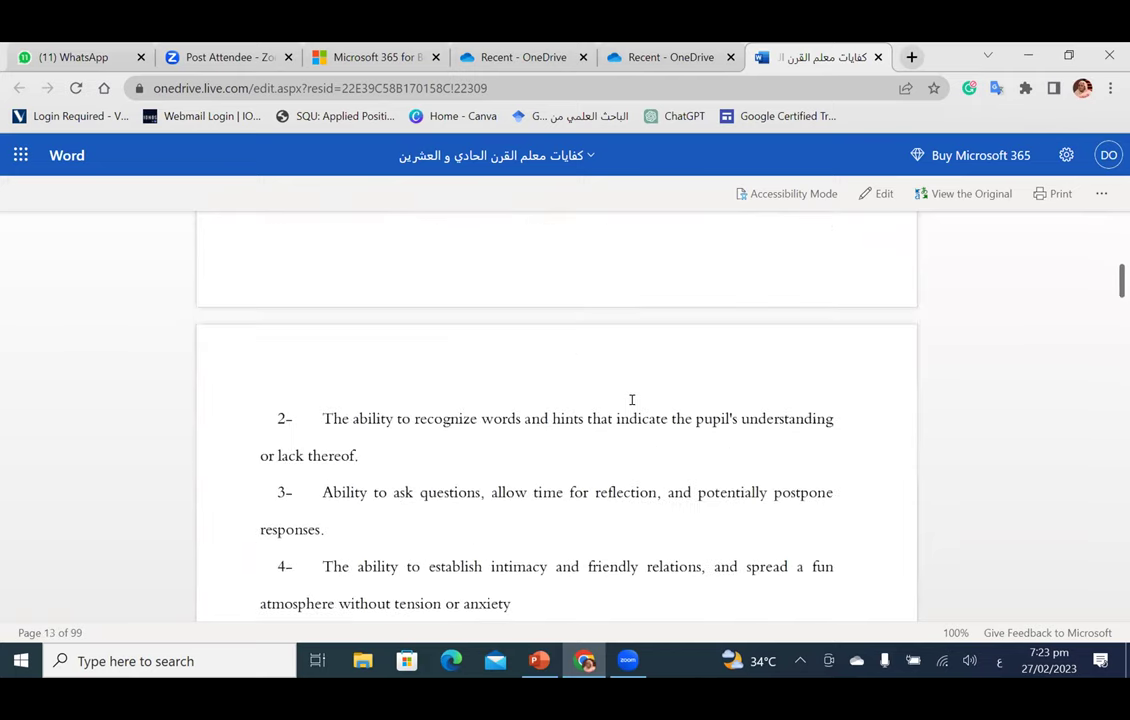
scroll(634, 408, "down", 15)
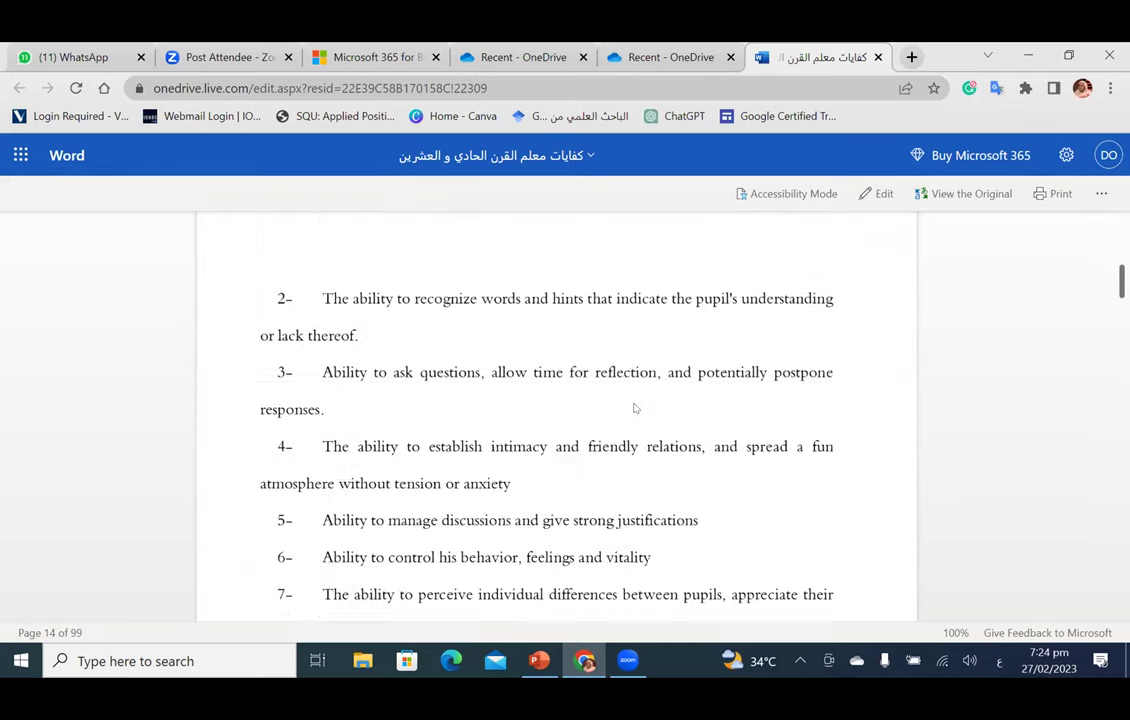
scroll(634, 408, "down", 2)
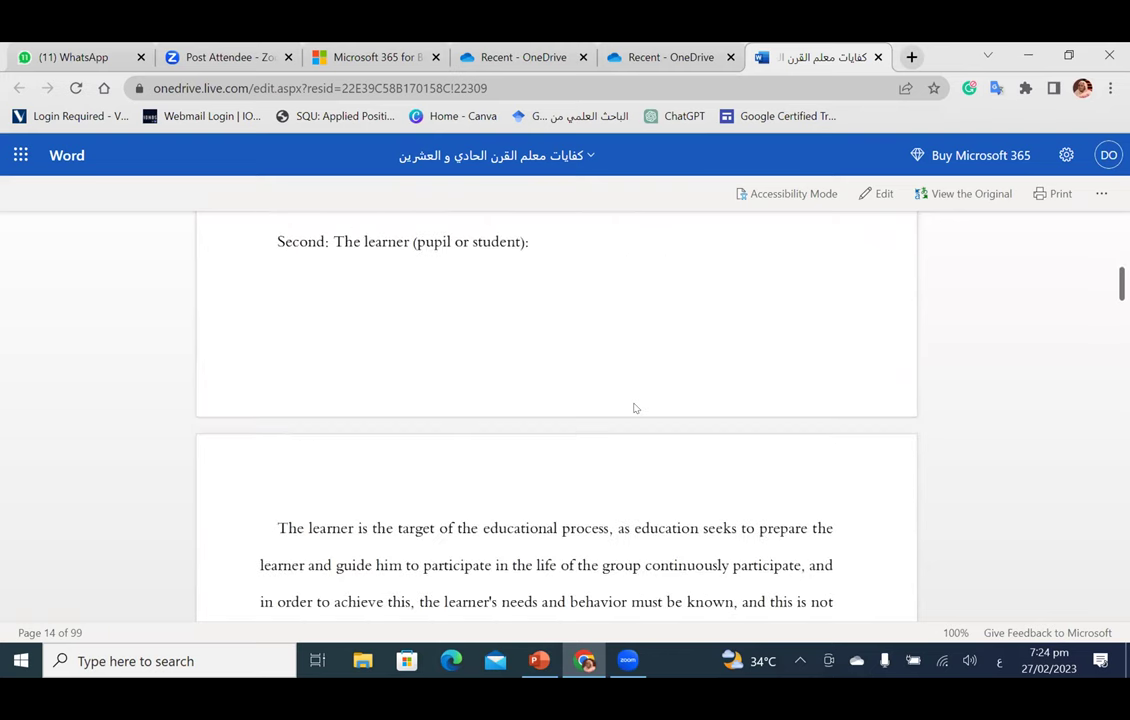
scroll(634, 408, "down", 20)
scroll(634, 408, "down", 10)
scroll(634, 407, "up", 20)
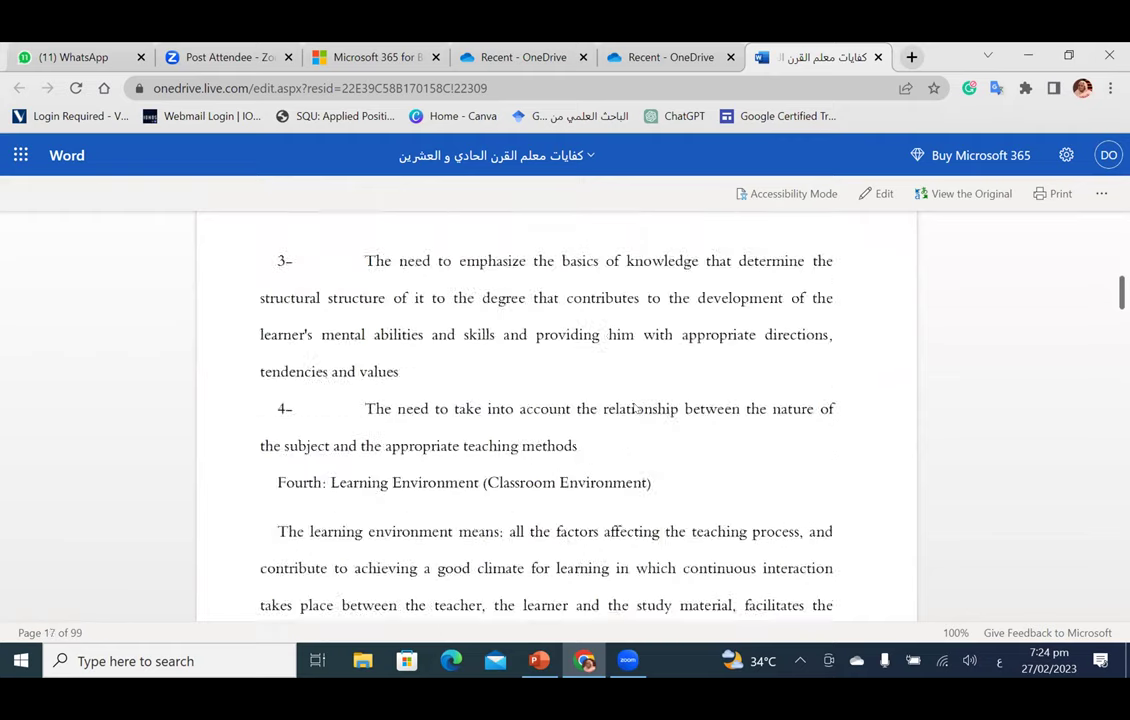
scroll(634, 407, "up", 20)
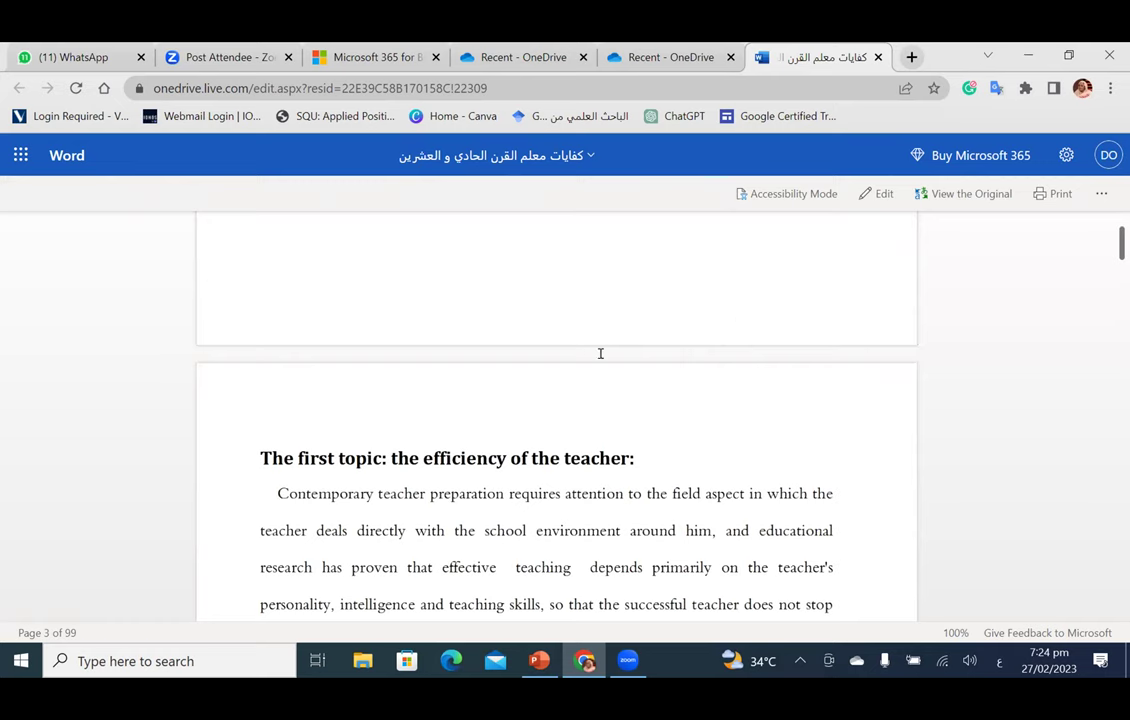
scroll(600, 353, "up", 15)
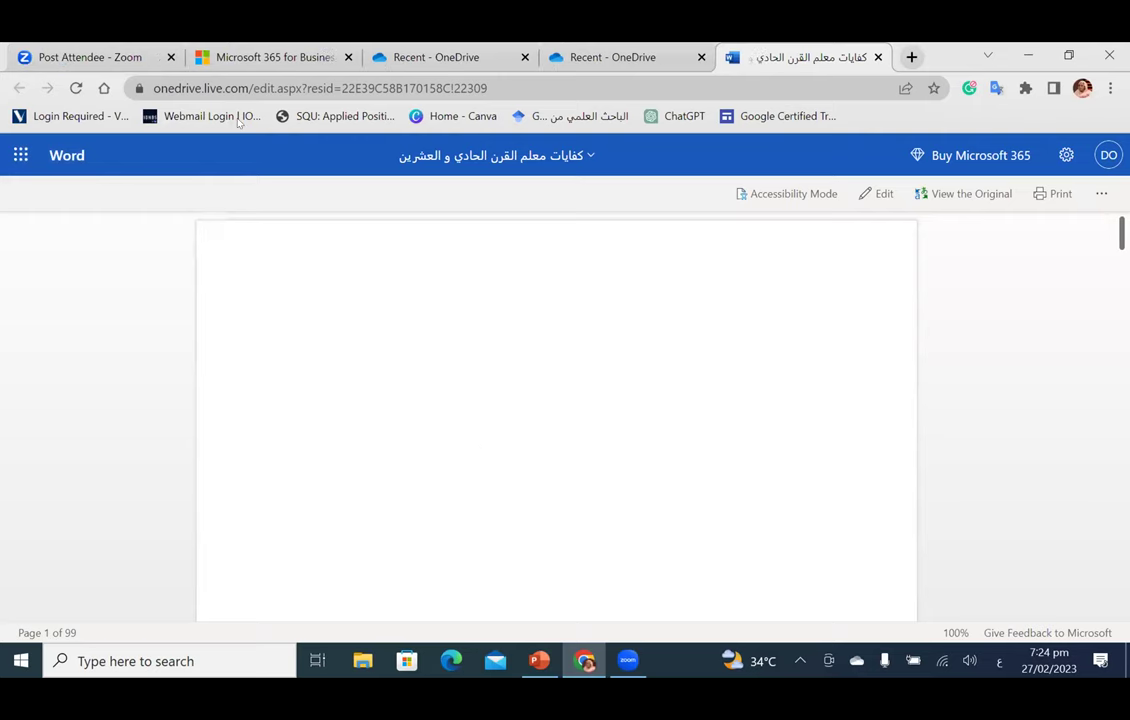
Step: Close the Zoom attendee tab and the Microsoft 365 for Business tab
middle_click(148, 48)
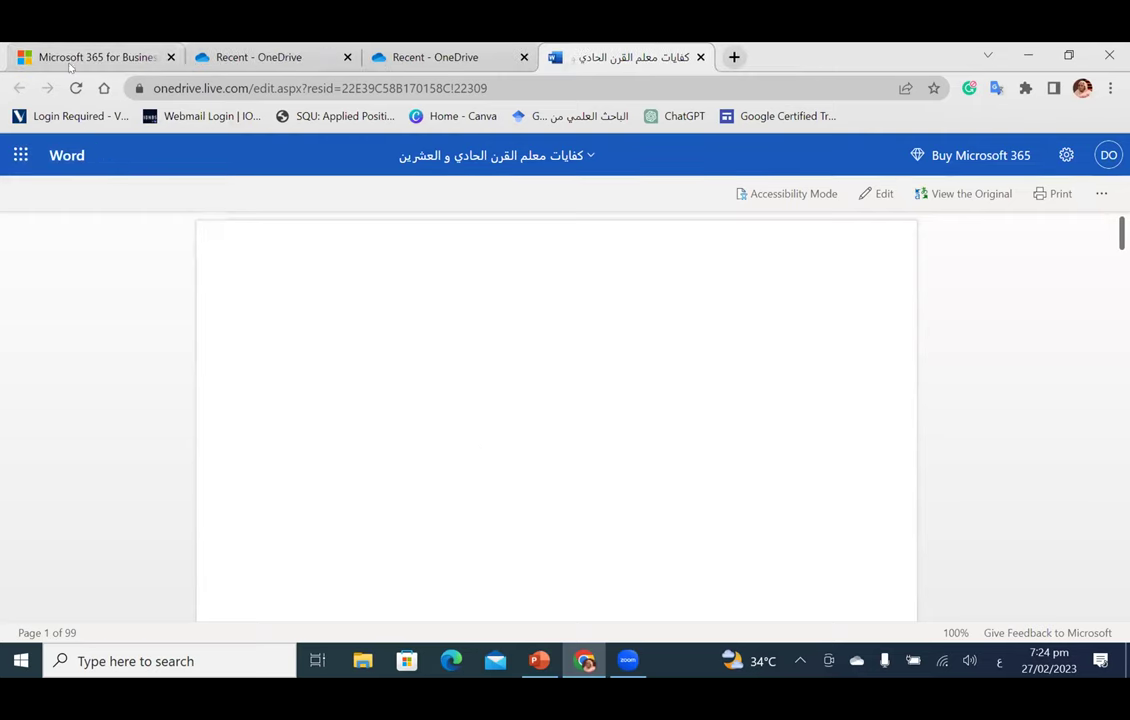
key("ctrl+1")
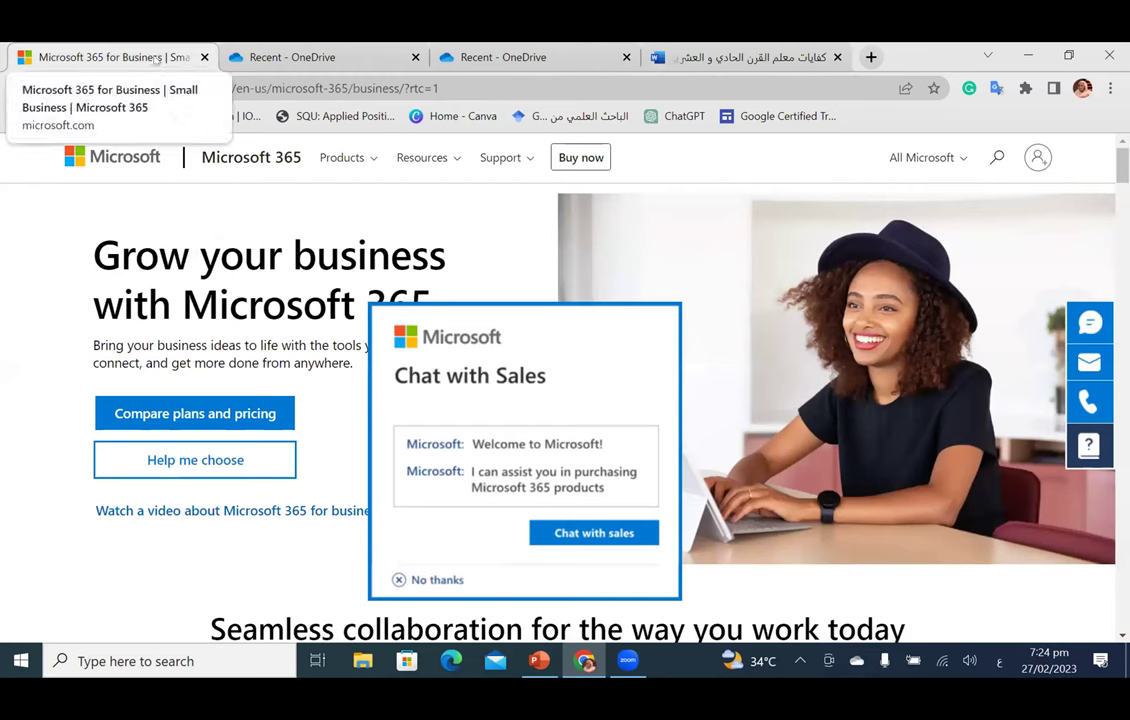
right_click(157, 60)
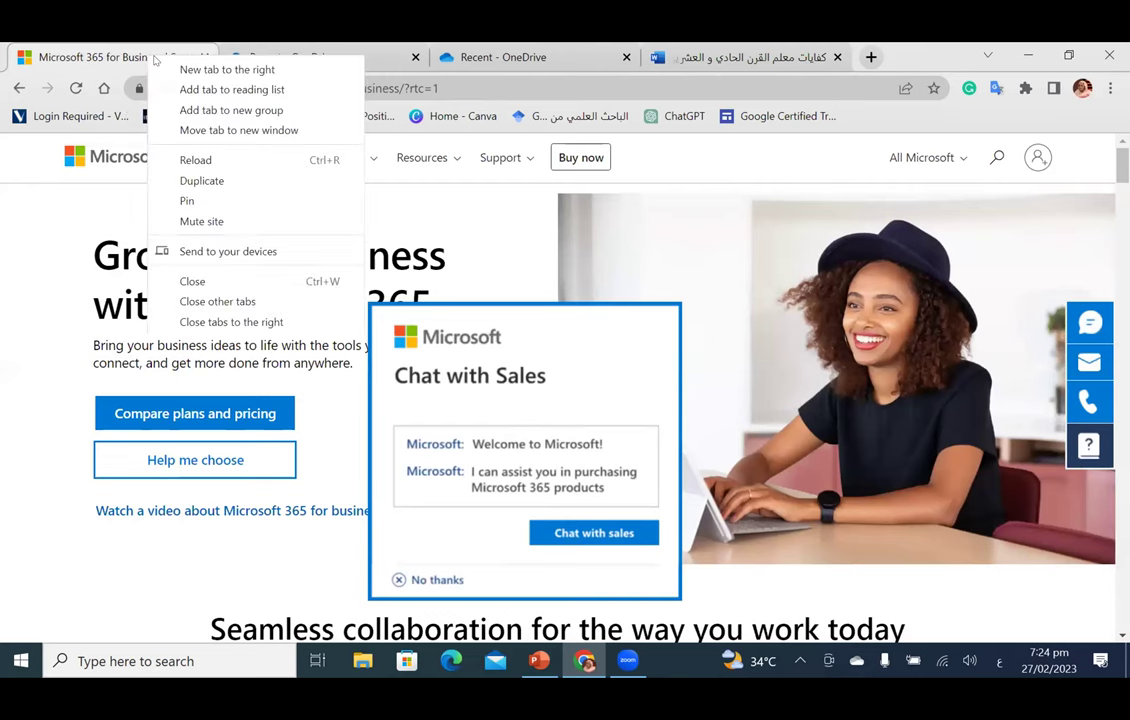
left_click(193, 281)
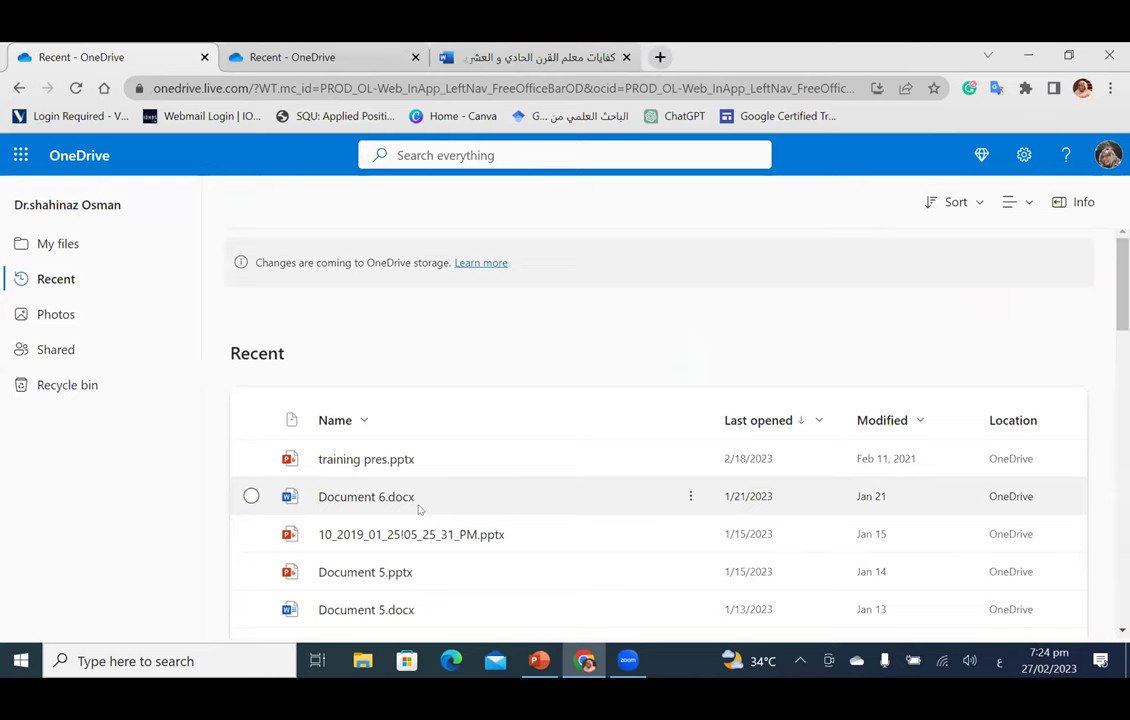
Step: Open Document 6.docx from Recent in Word and click into its blank page
left_click(419, 509)
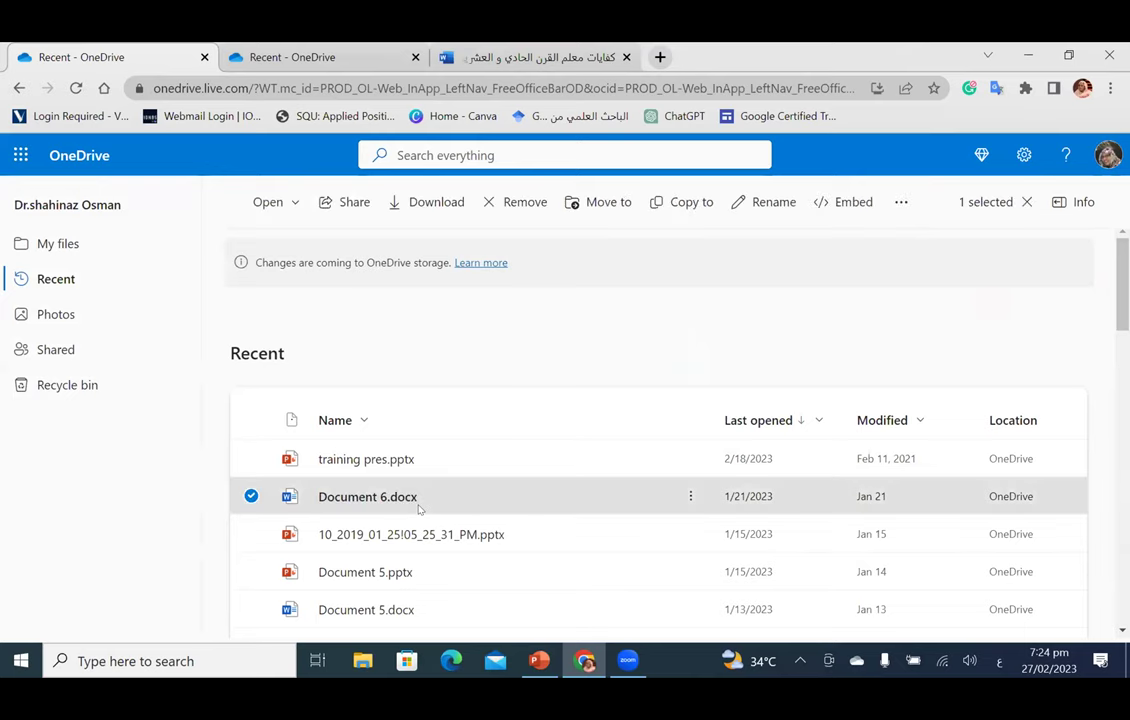
left_click(419, 509)
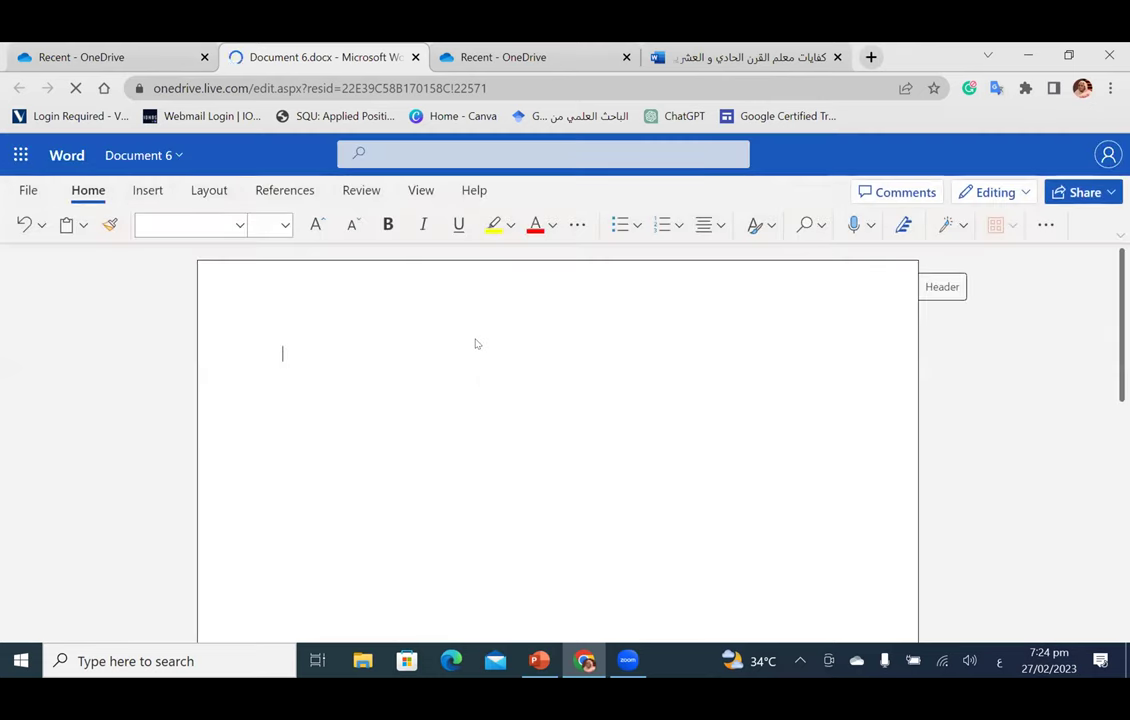
scroll(478, 348, "down", 5)
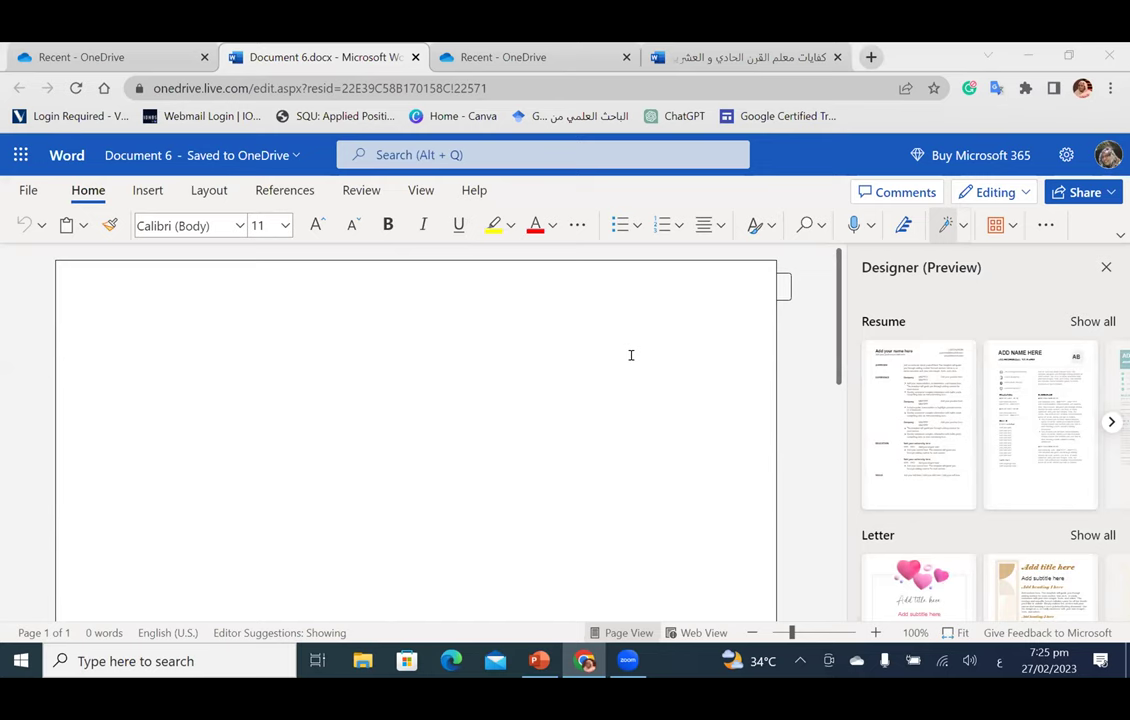
left_click(200, 334)
Step: Check the translated كفايات document's location, then save an editable copy of it
left_click(495, 66)
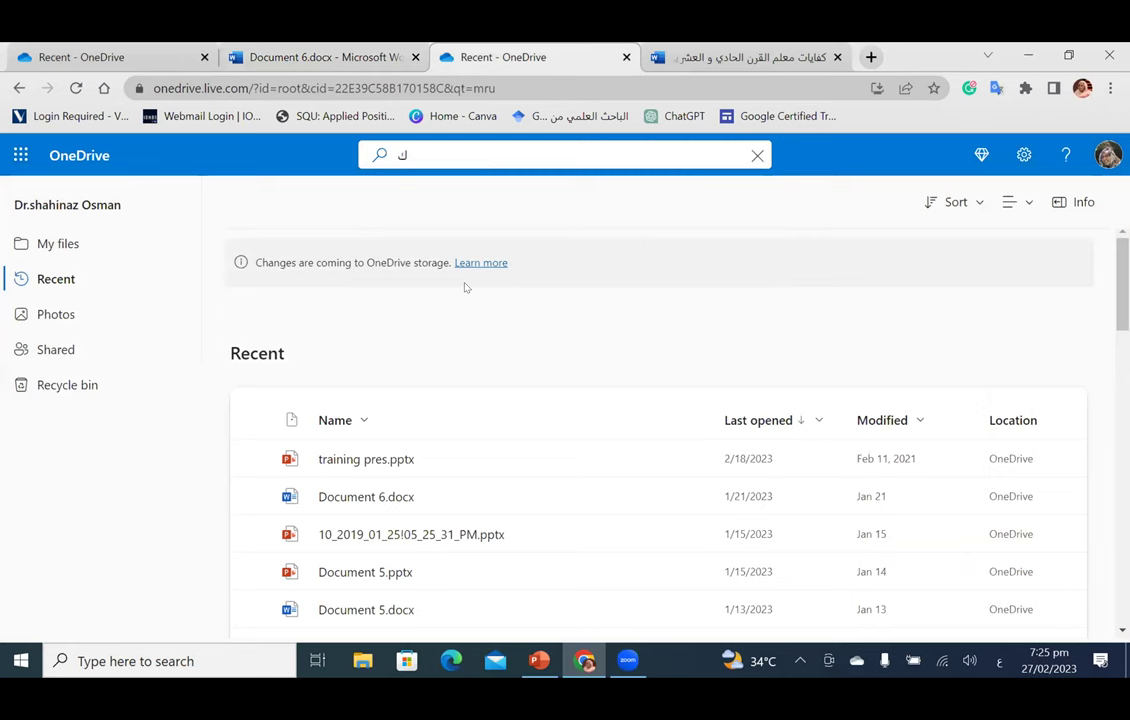
scroll(465, 287, "down", 1)
scroll(465, 287, "down", 1)
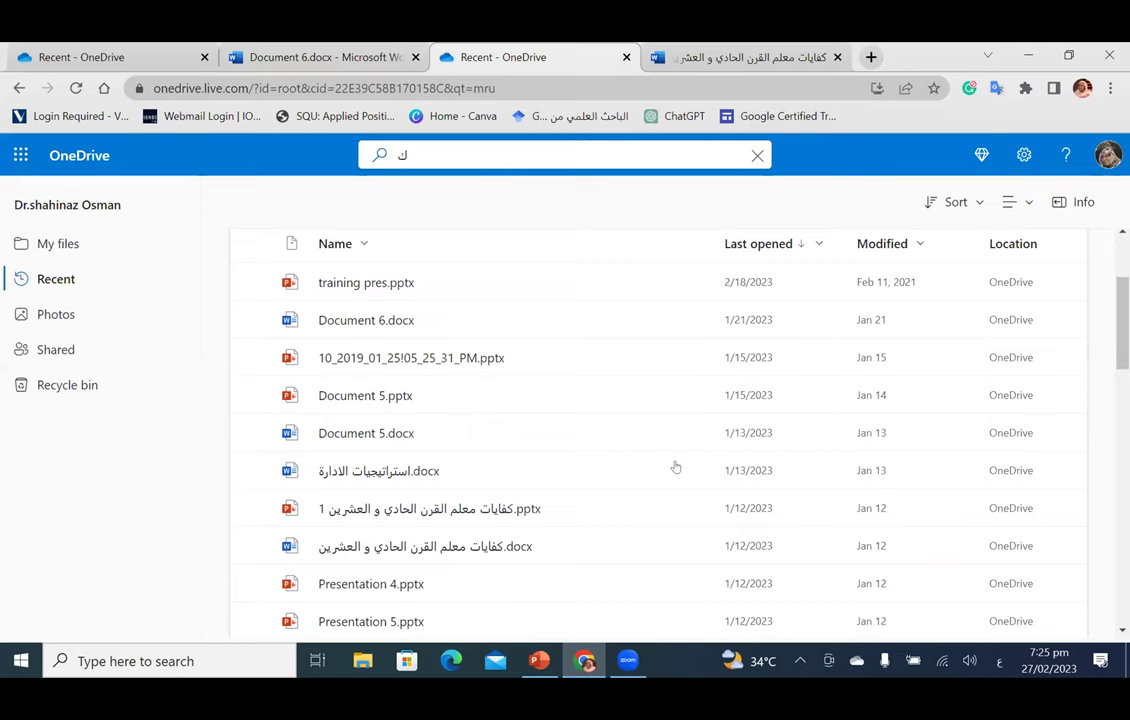
key("ctrl+Tab")
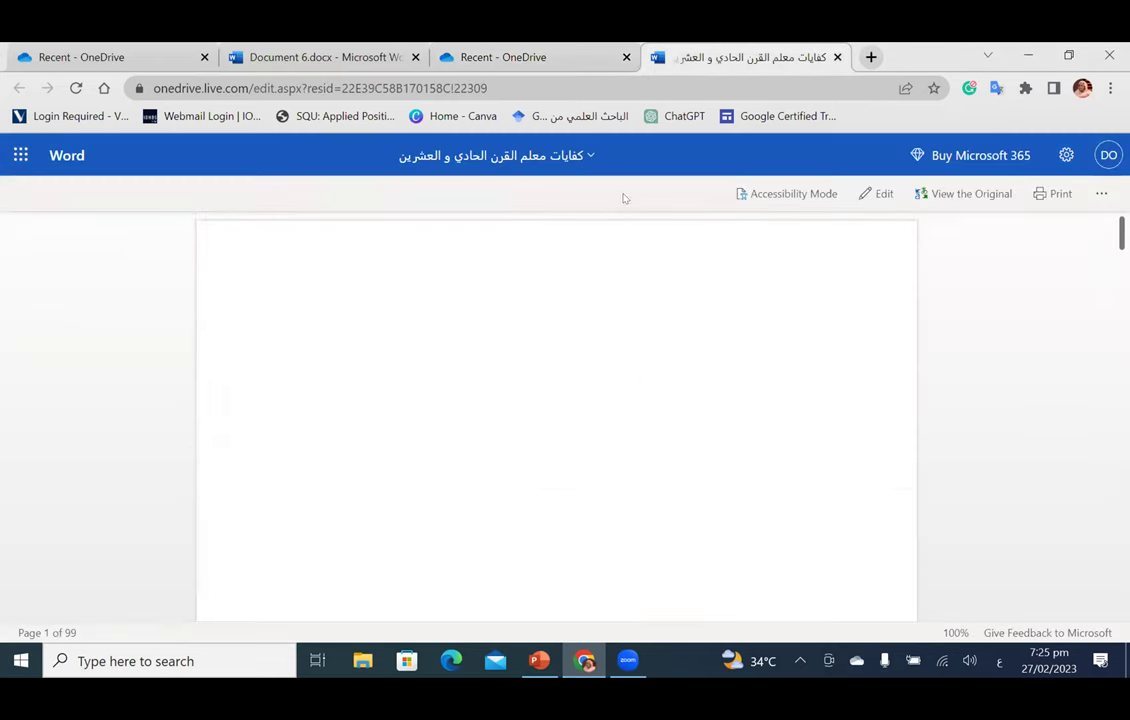
left_click(573, 158)
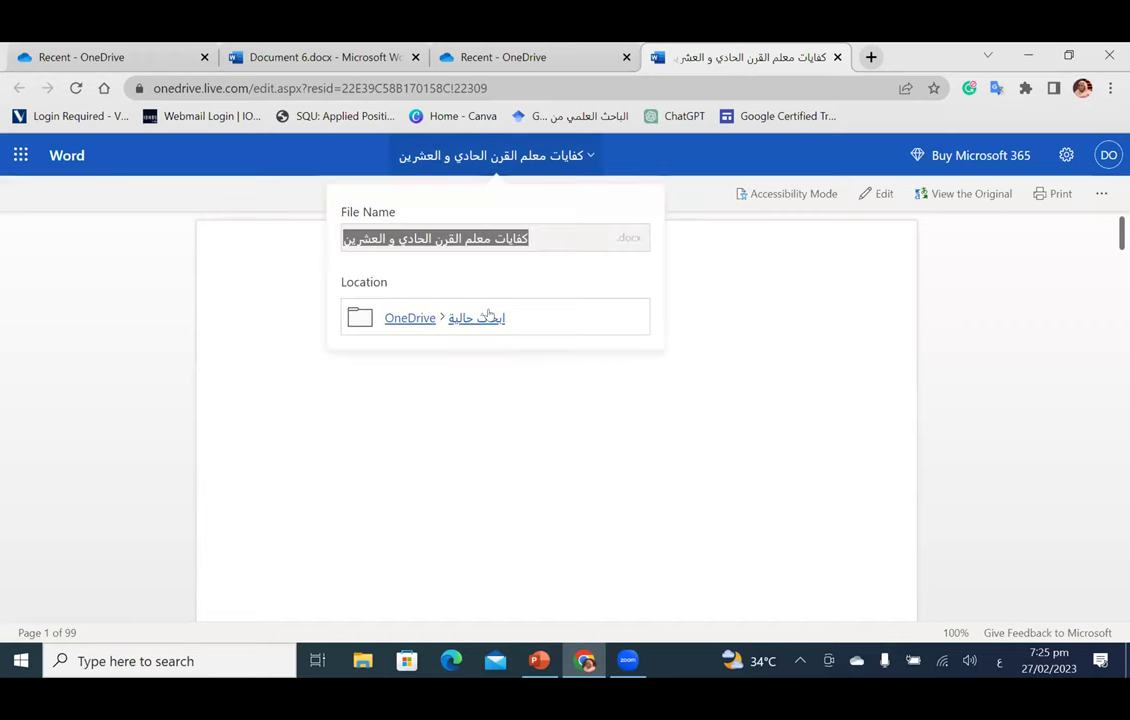
left_click(86, 199)
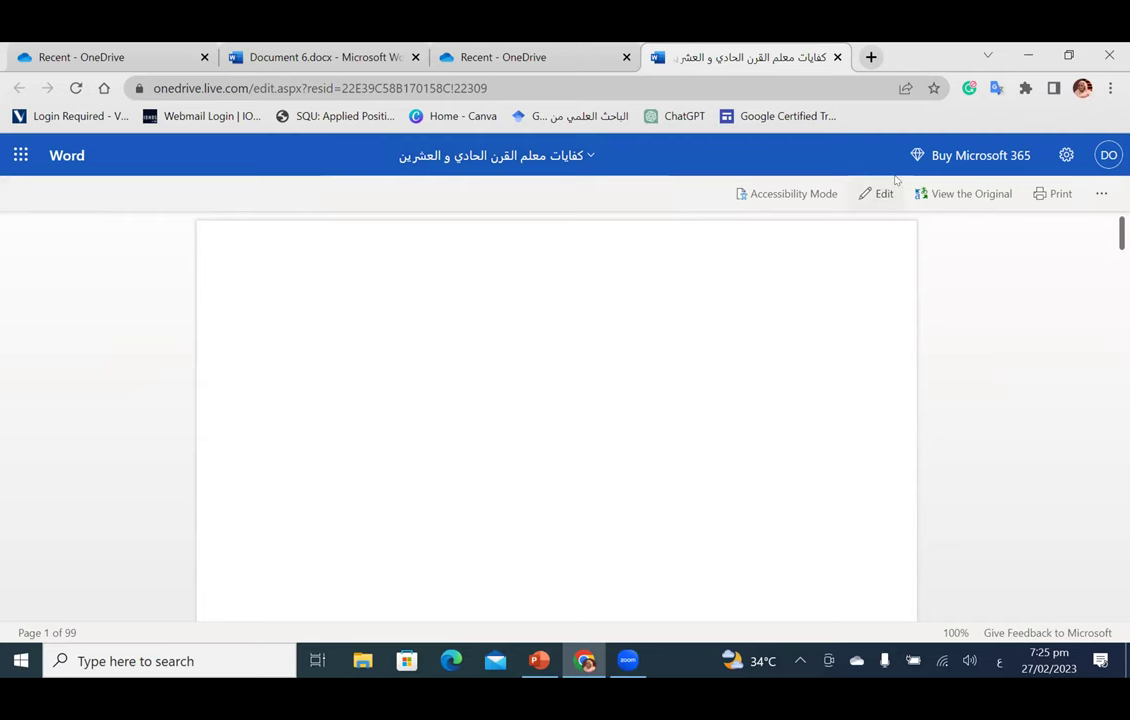
left_click(872, 198)
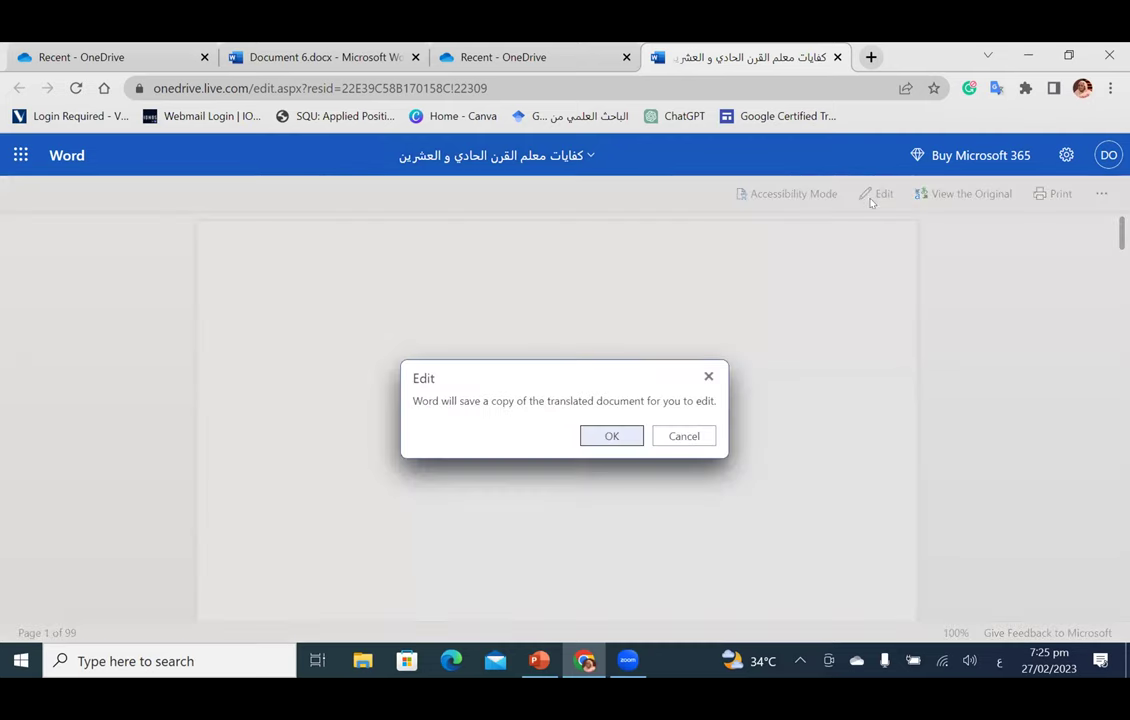
key("Return")
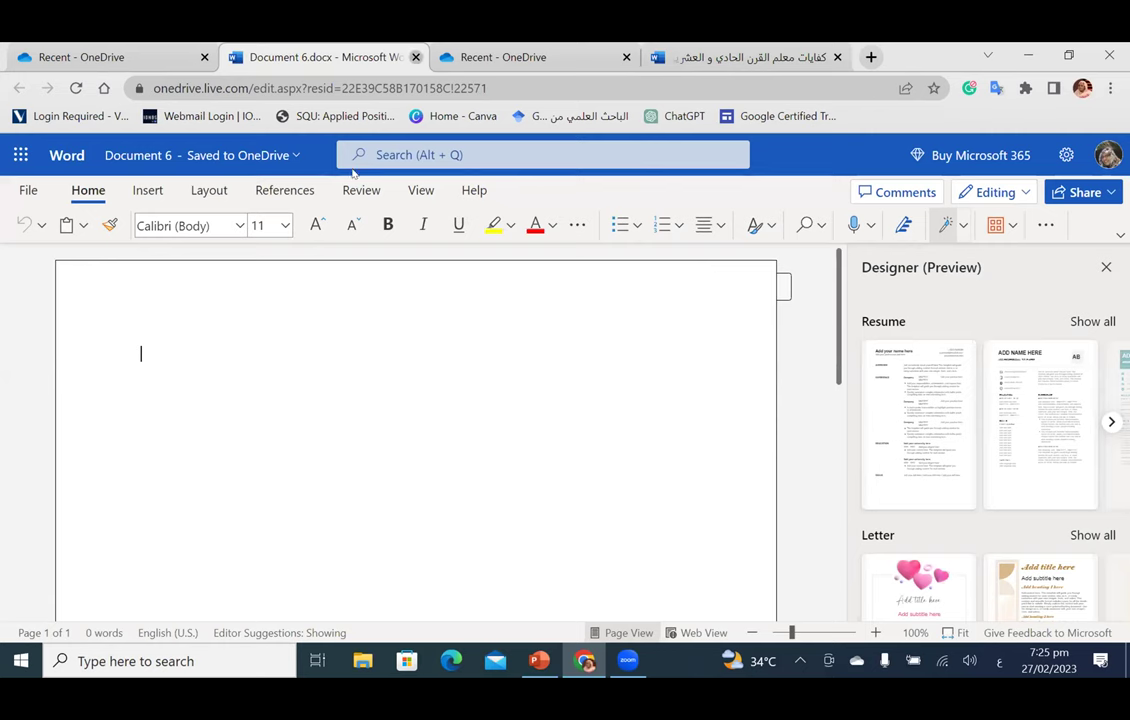
Step: Open استراتيجيات الادارة.docx from OneDrive and scroll through it back to the top
key("ctrl+w")
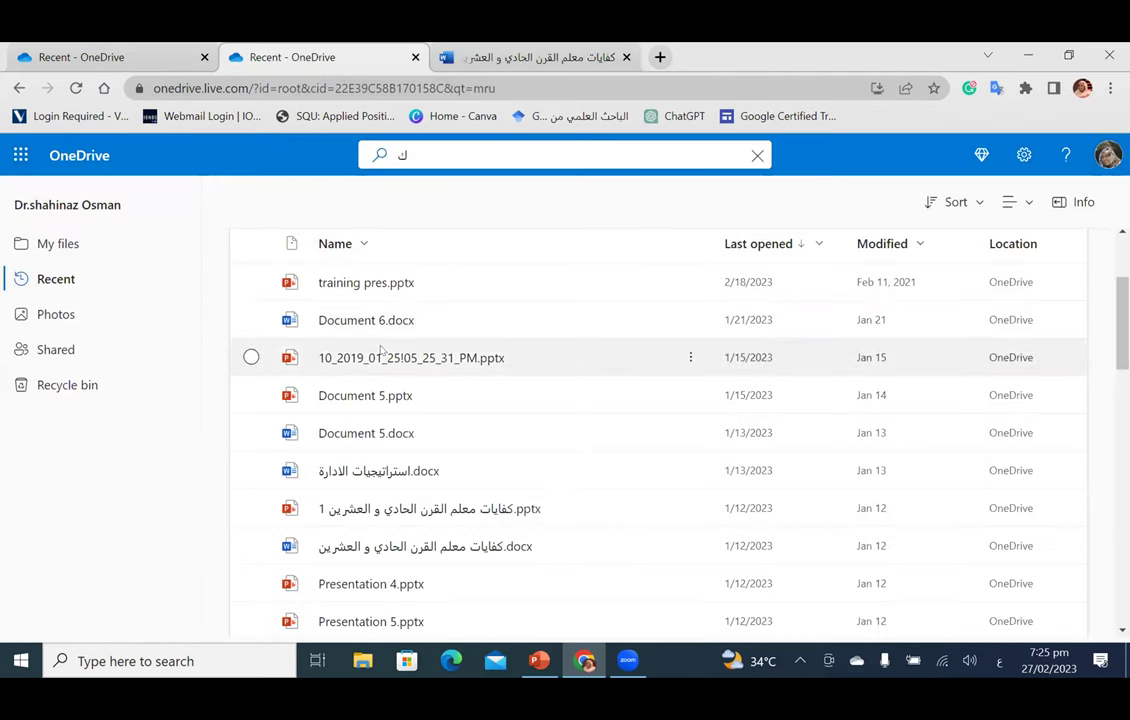
left_click(380, 466)
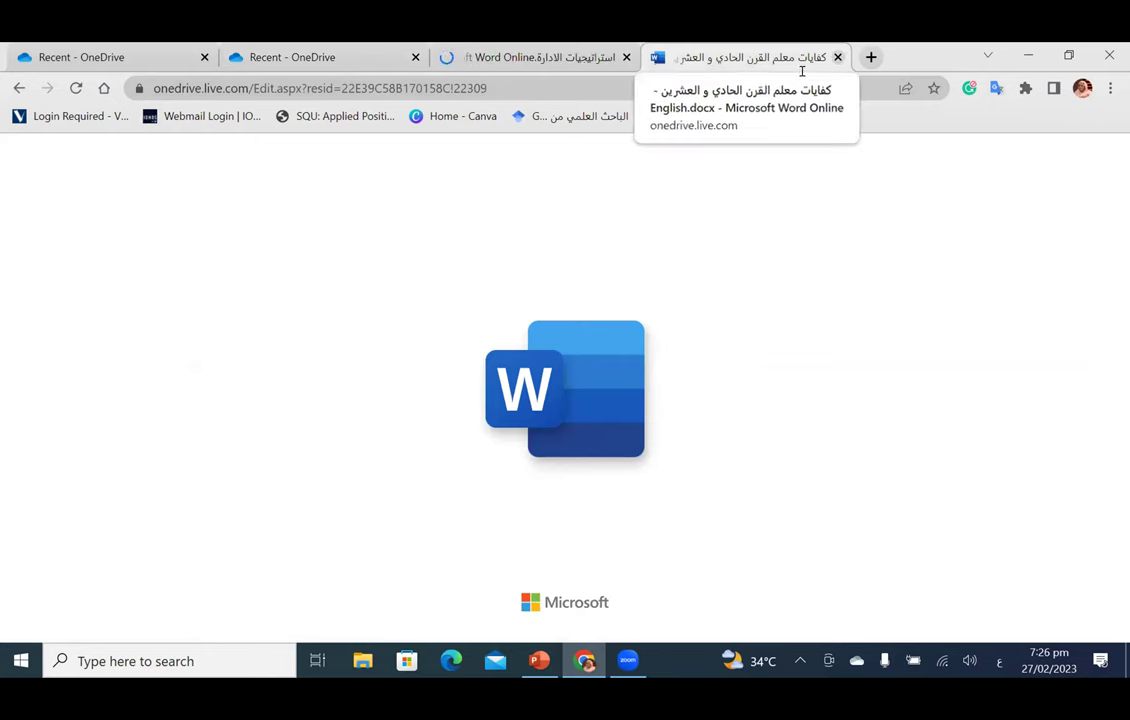
left_click(838, 57)
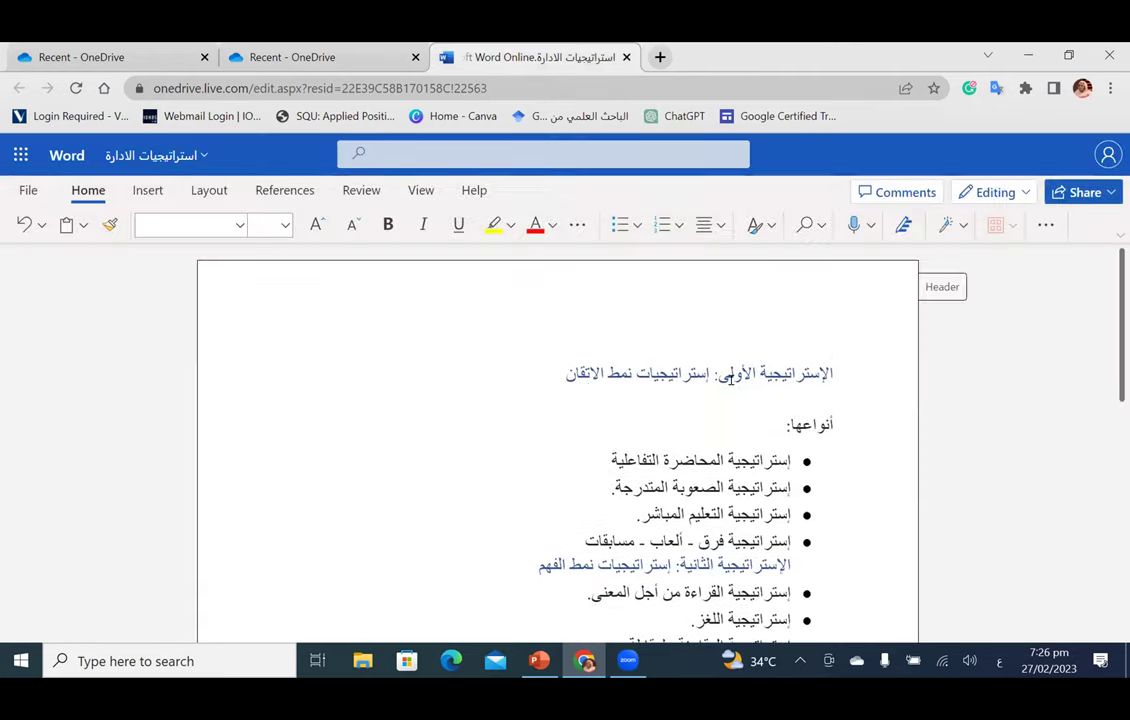
scroll(725, 385, "down", 10)
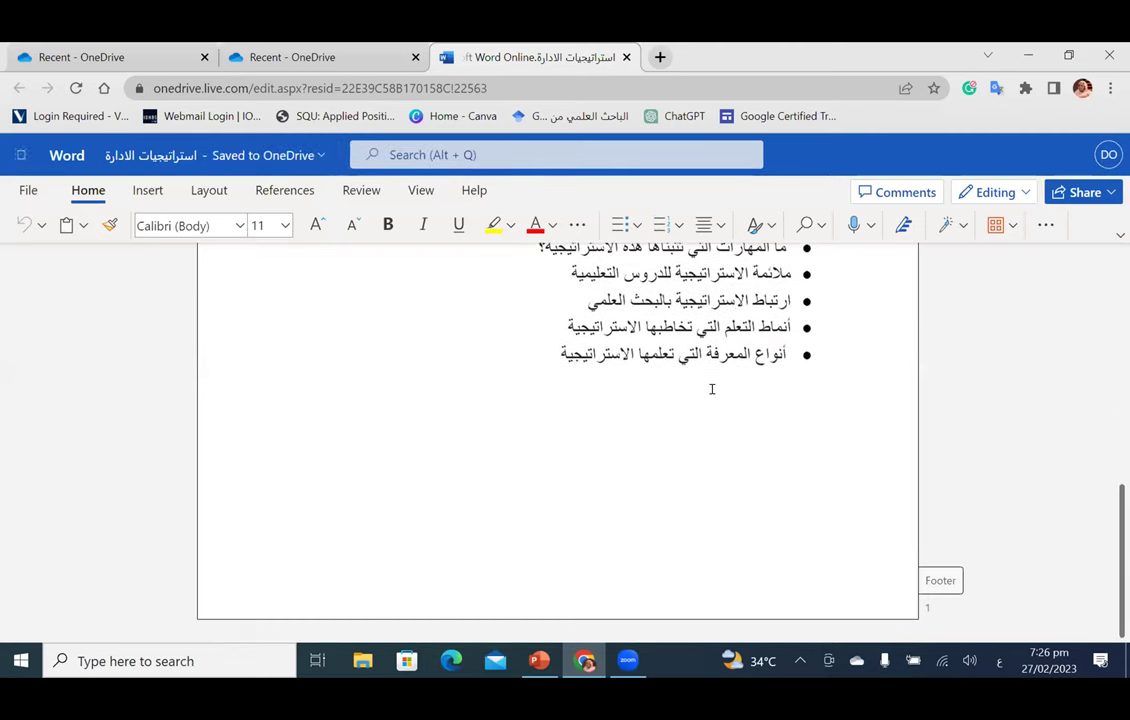
scroll(712, 392, "down", 10)
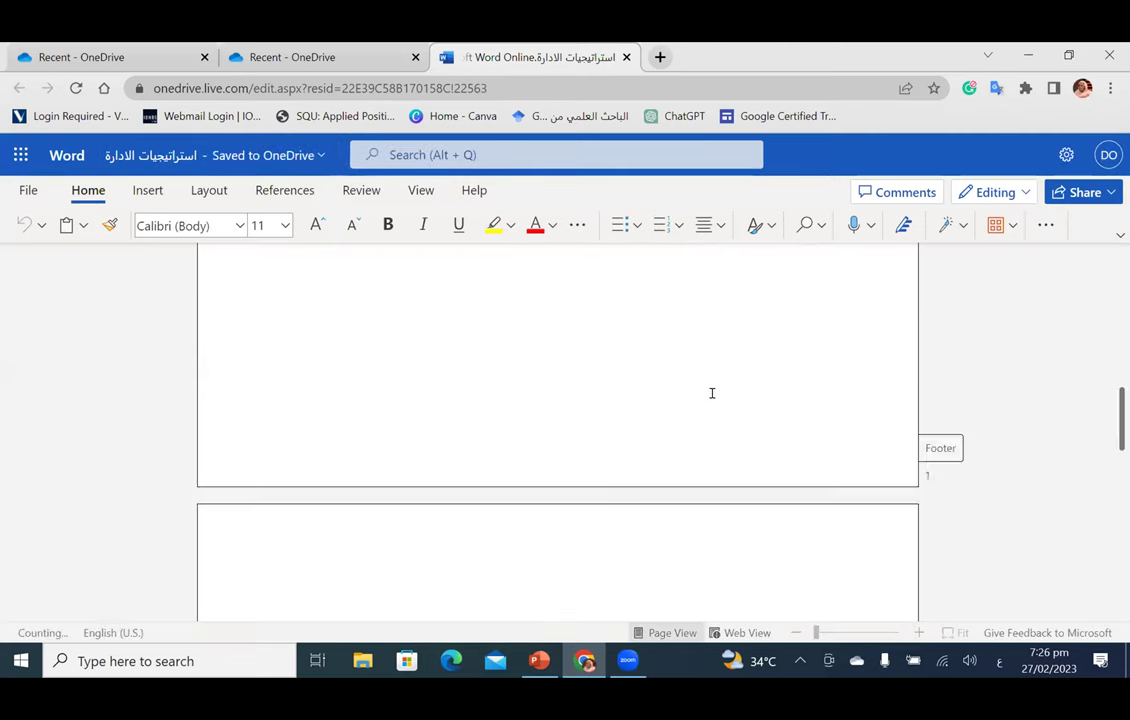
scroll(712, 400, "up", 20)
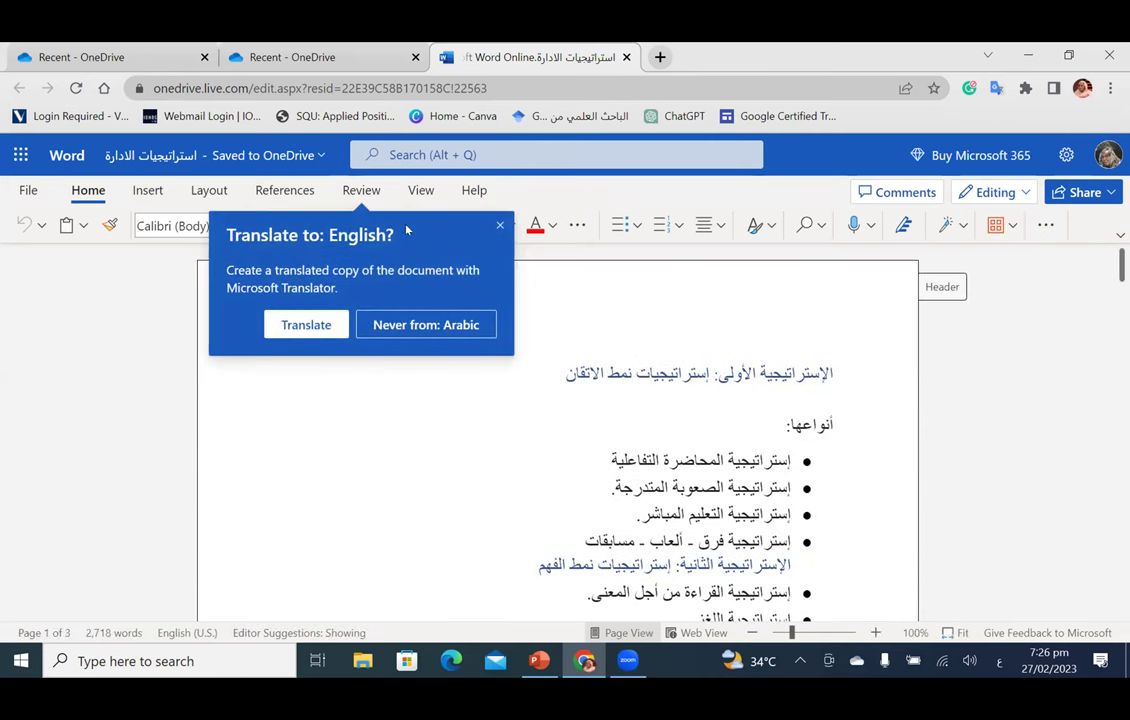
Step: Dismiss the translation offer and open Designer despite its compatibility warning
left_click(499, 226)
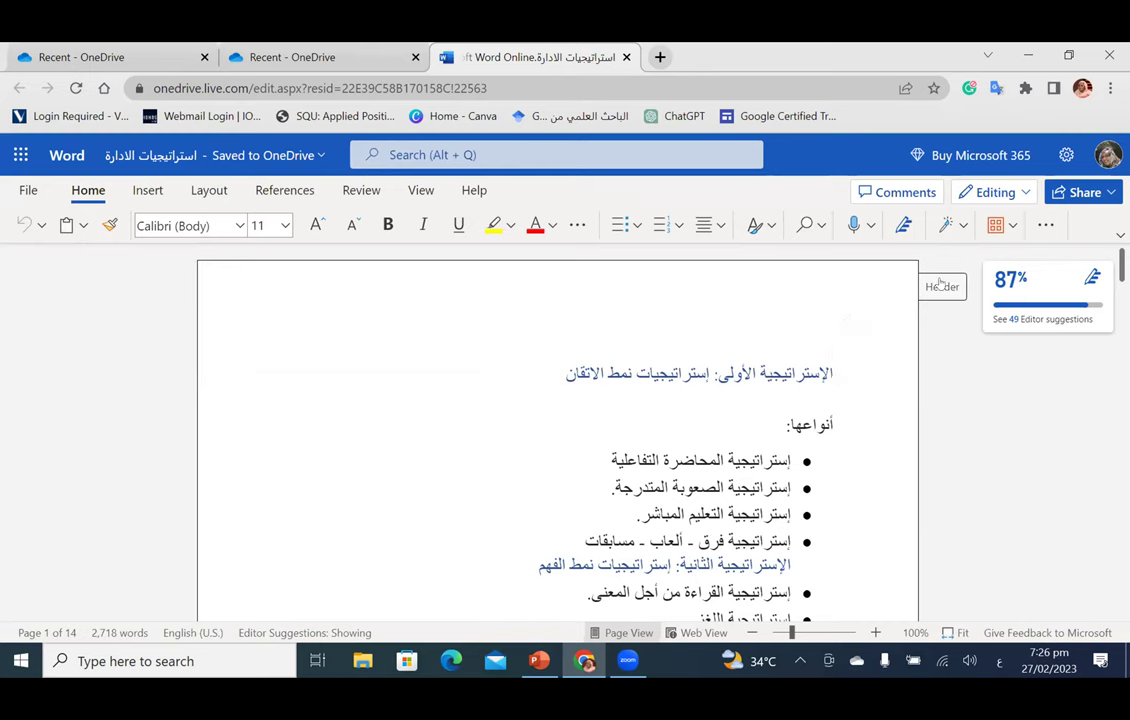
left_click(963, 227)
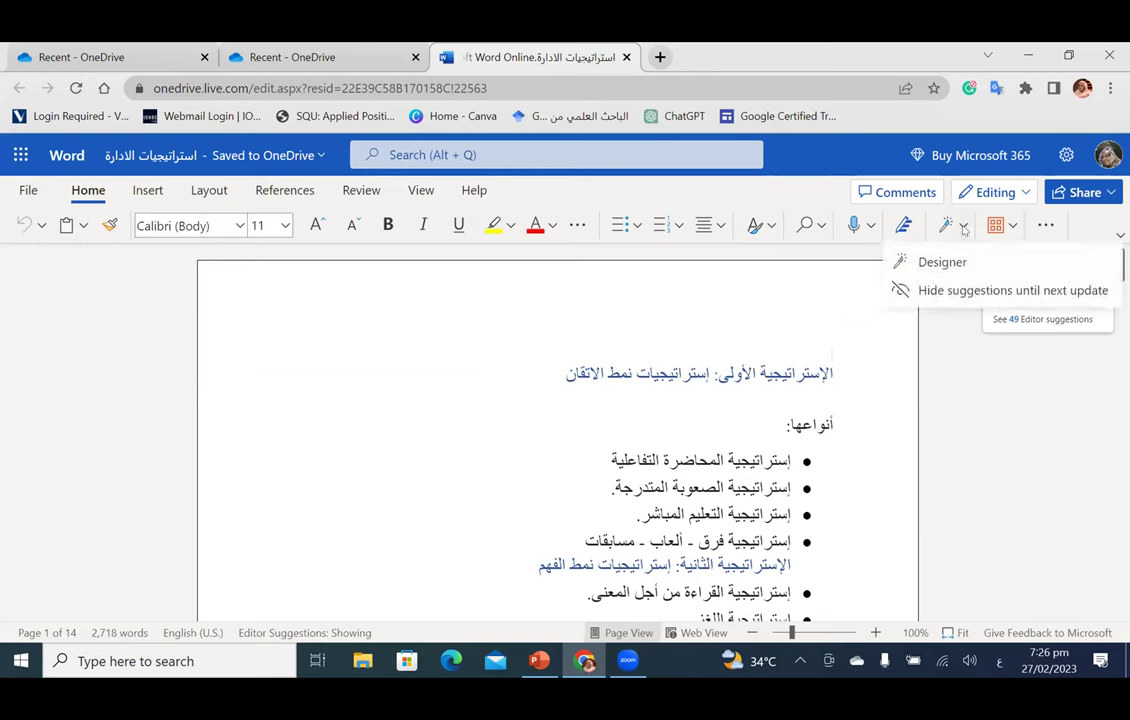
left_click(905, 262)
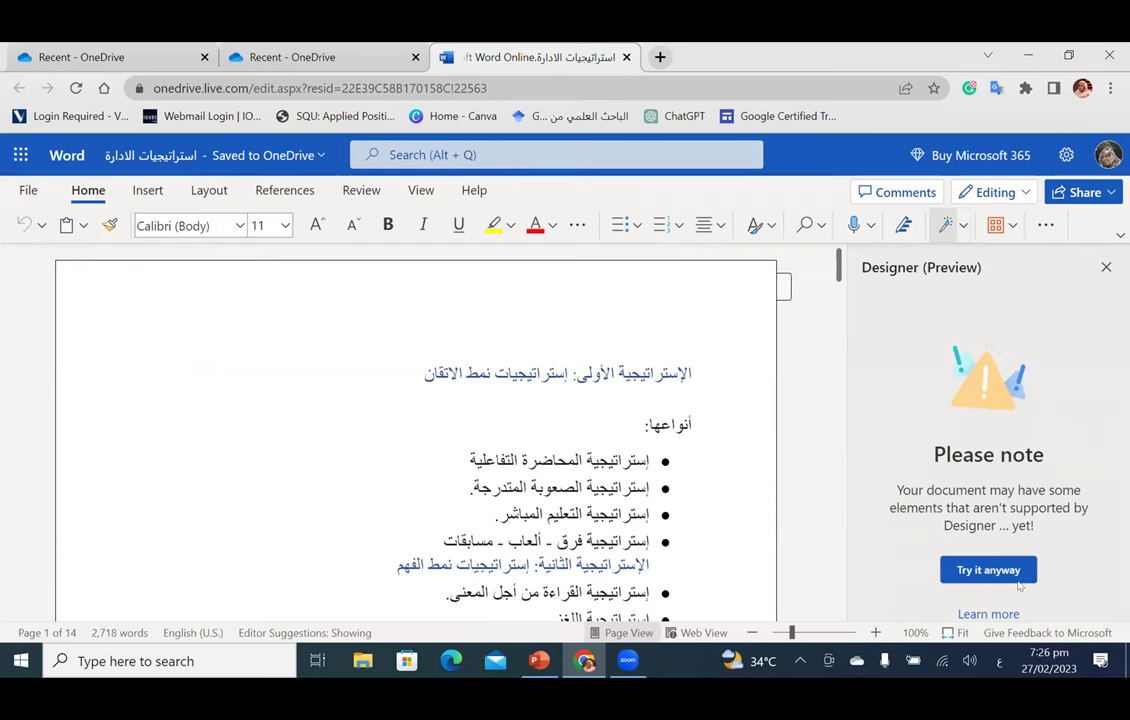
left_click(1004, 570)
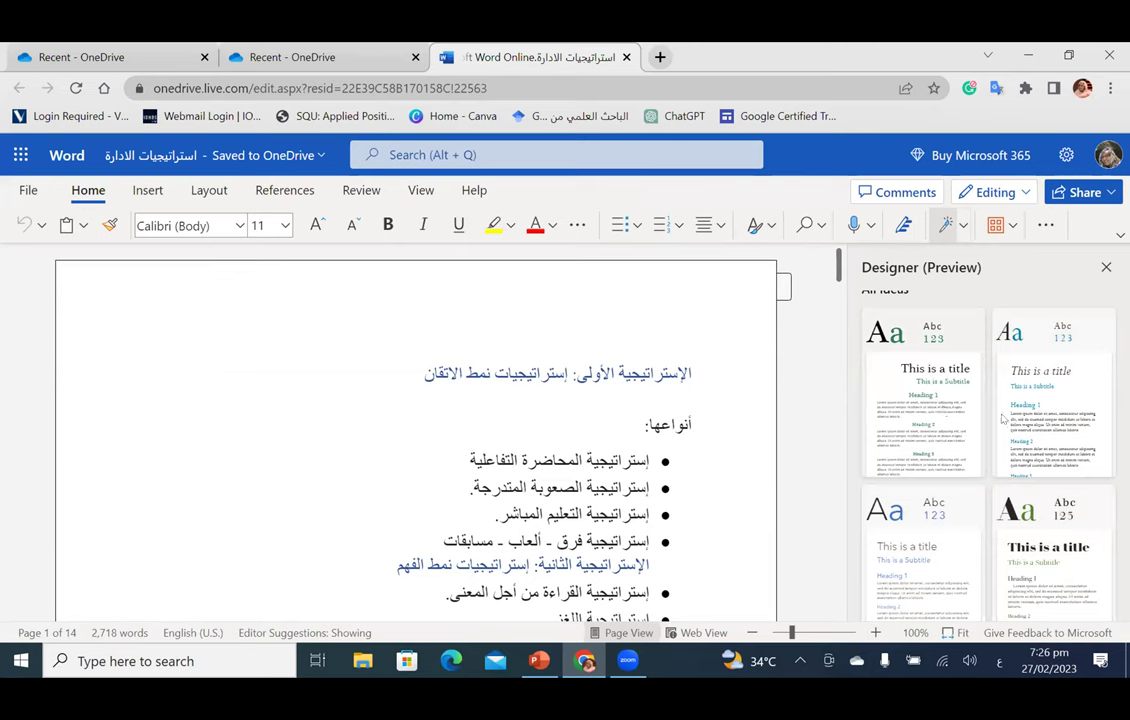
Step: Browse Designer's theme ideas, load more themes, then close the Designer pane
scroll(1001, 424, "down", 5)
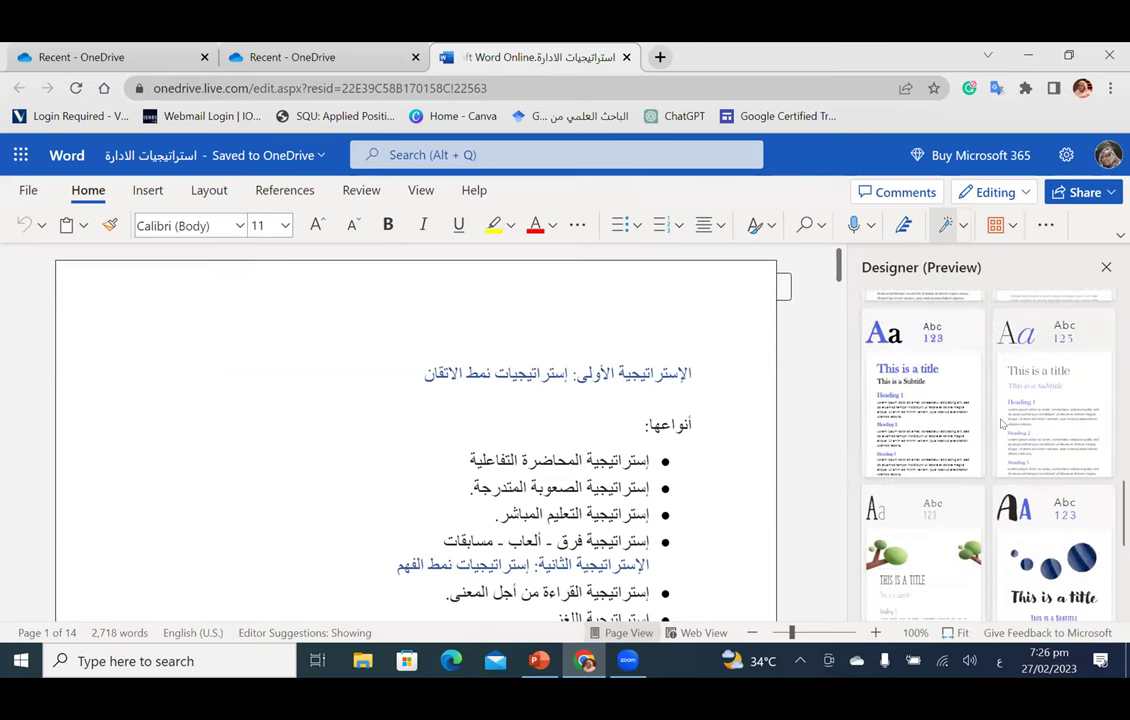
scroll(918, 518, "down", 2)
scroll(1000, 505, "down", 2)
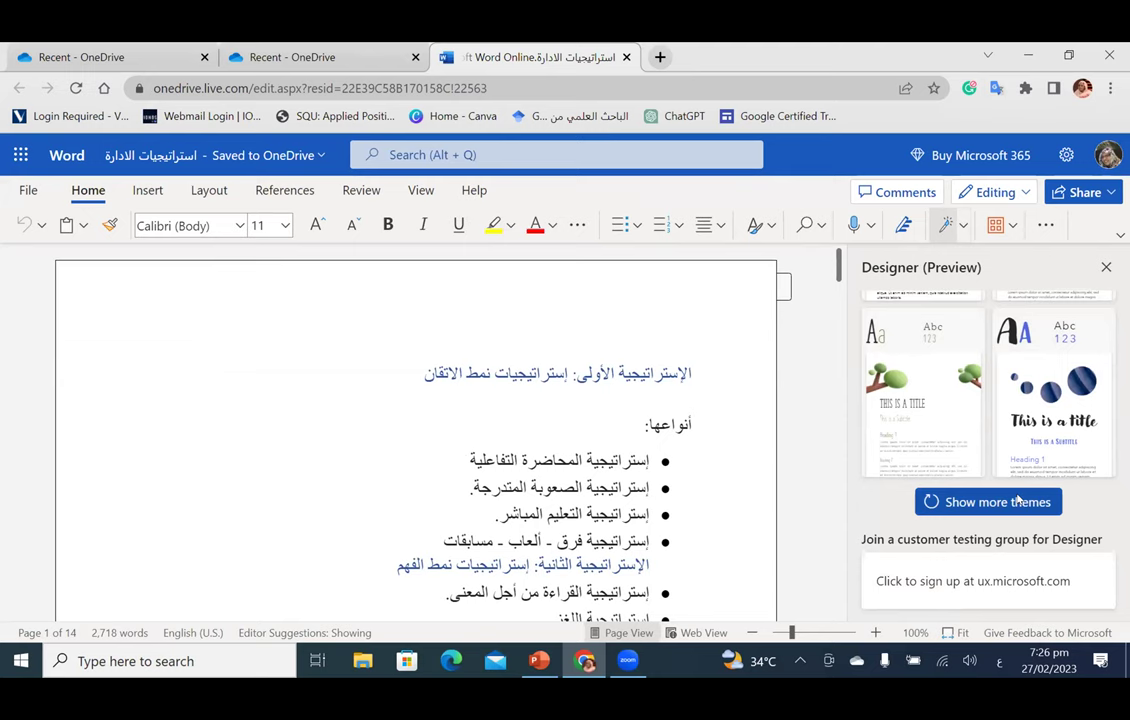
left_click(1017, 500)
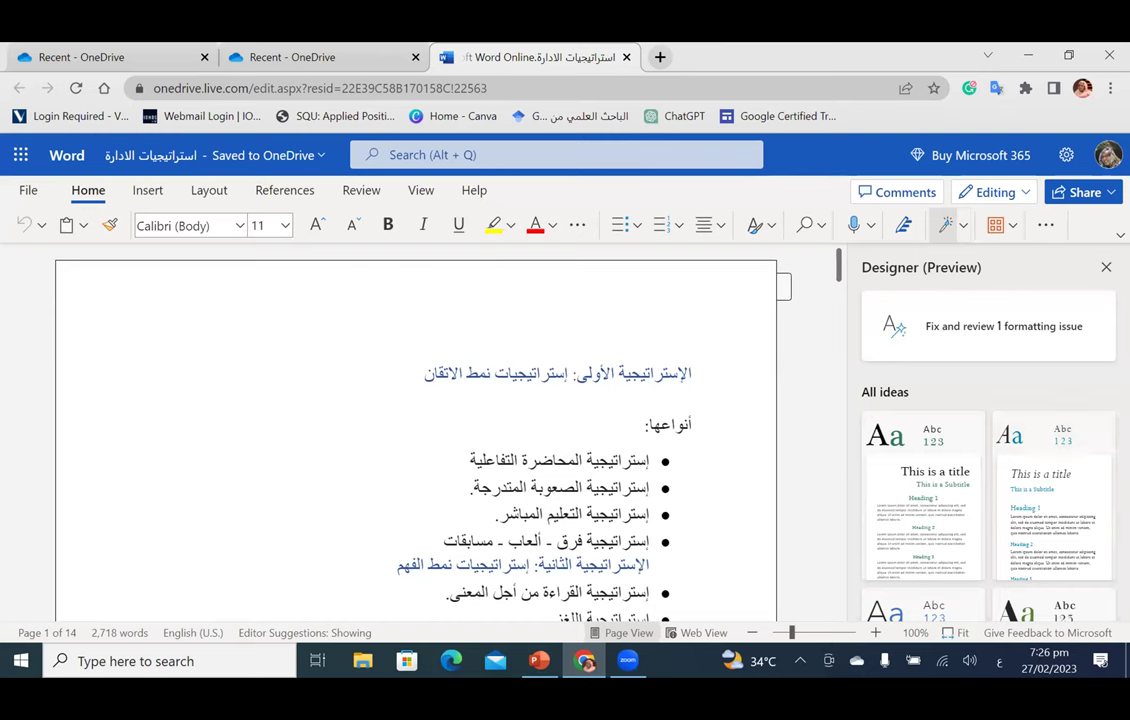
left_click(945, 225)
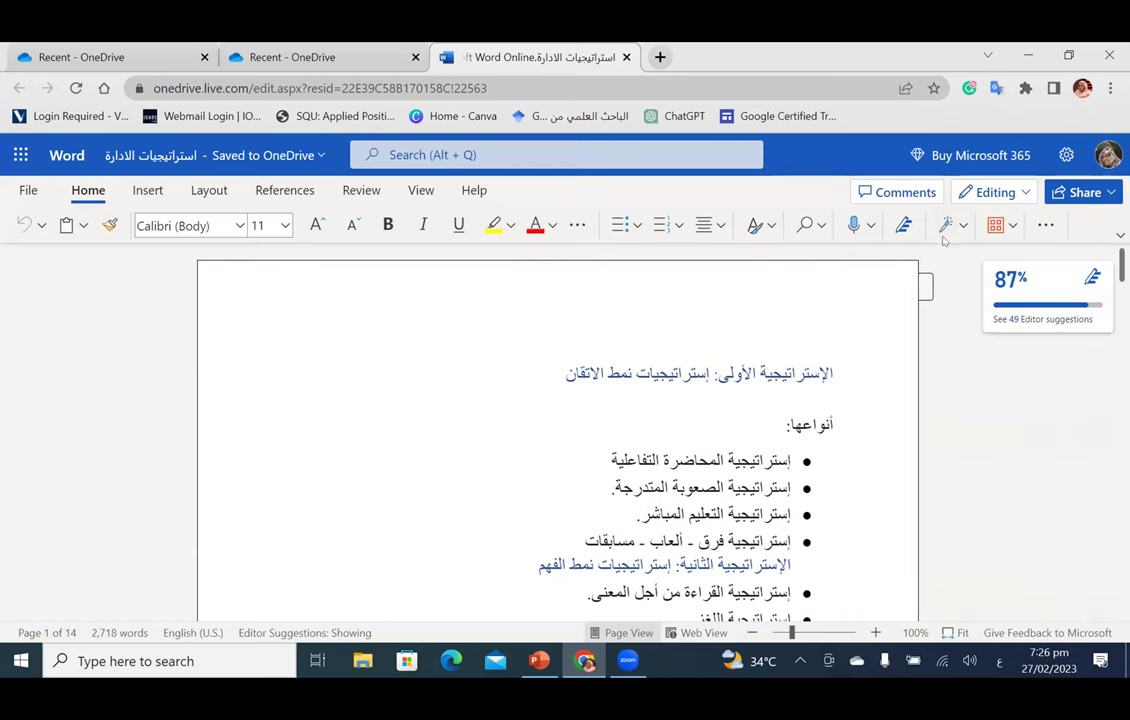
left_click(1053, 318)
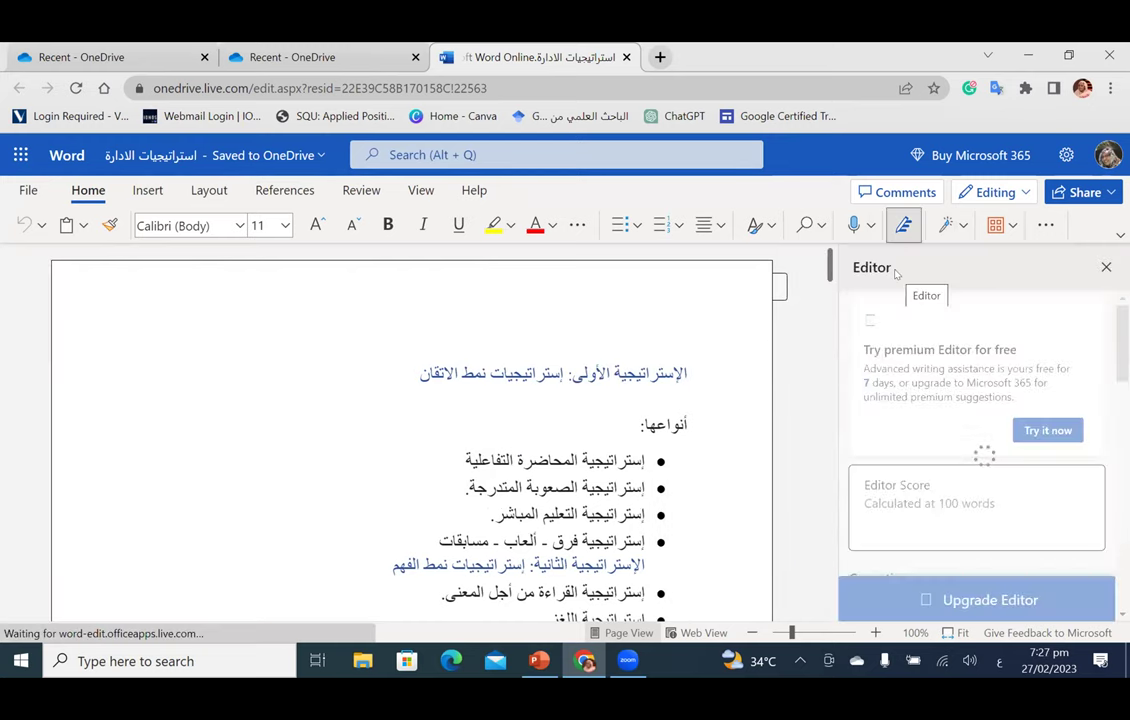
scroll(996, 350, "down", 3)
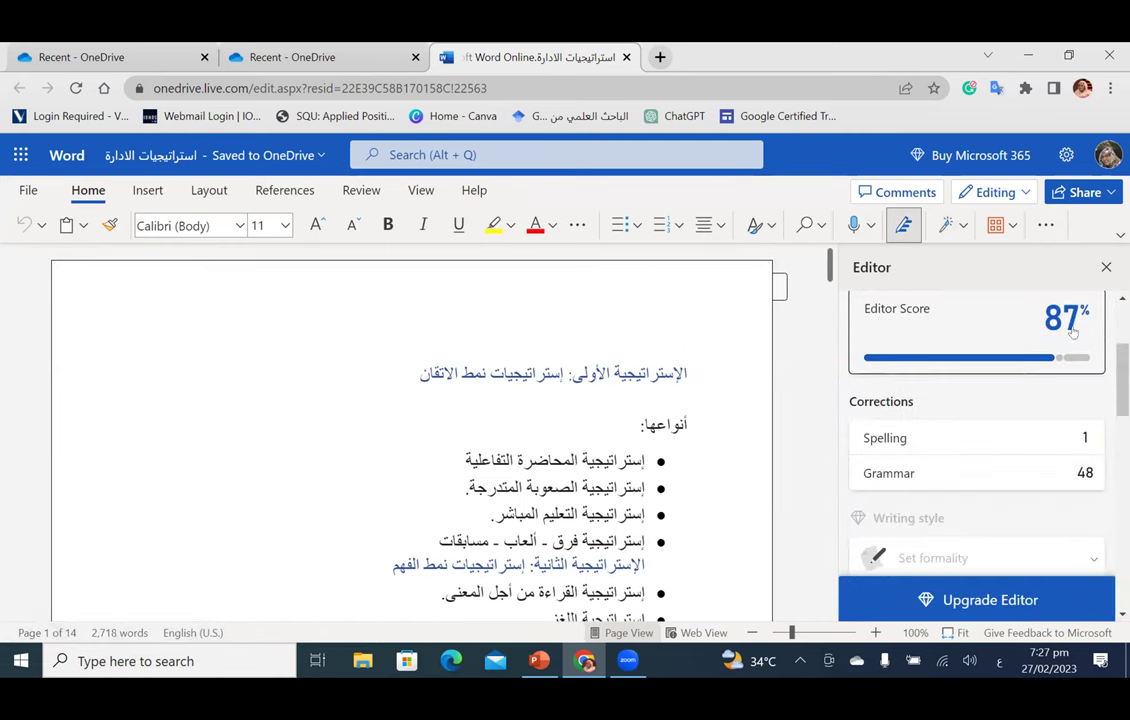
scroll(1004, 386, "down", 1)
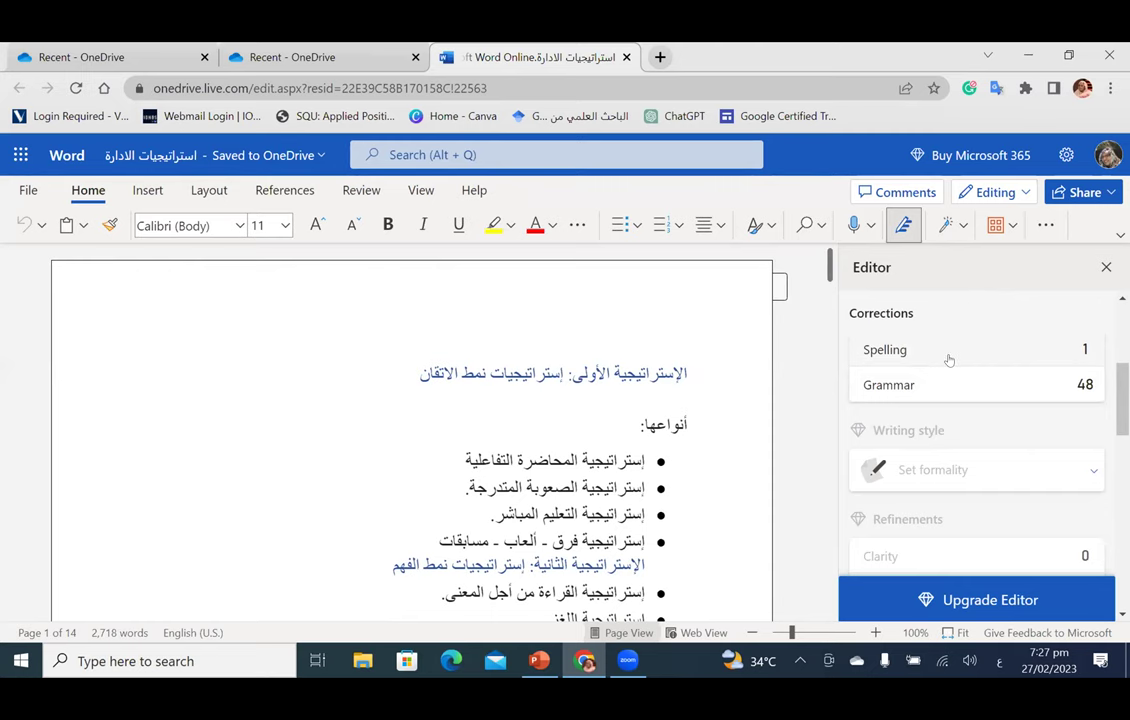
left_click(1062, 350)
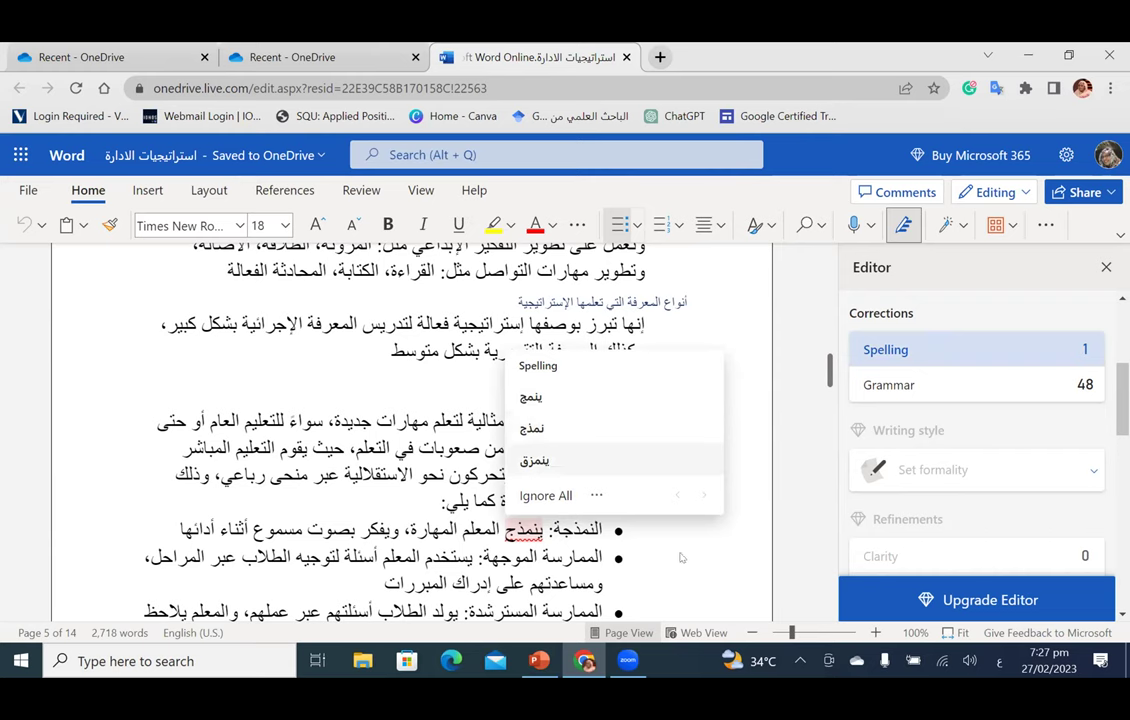
left_click(969, 350)
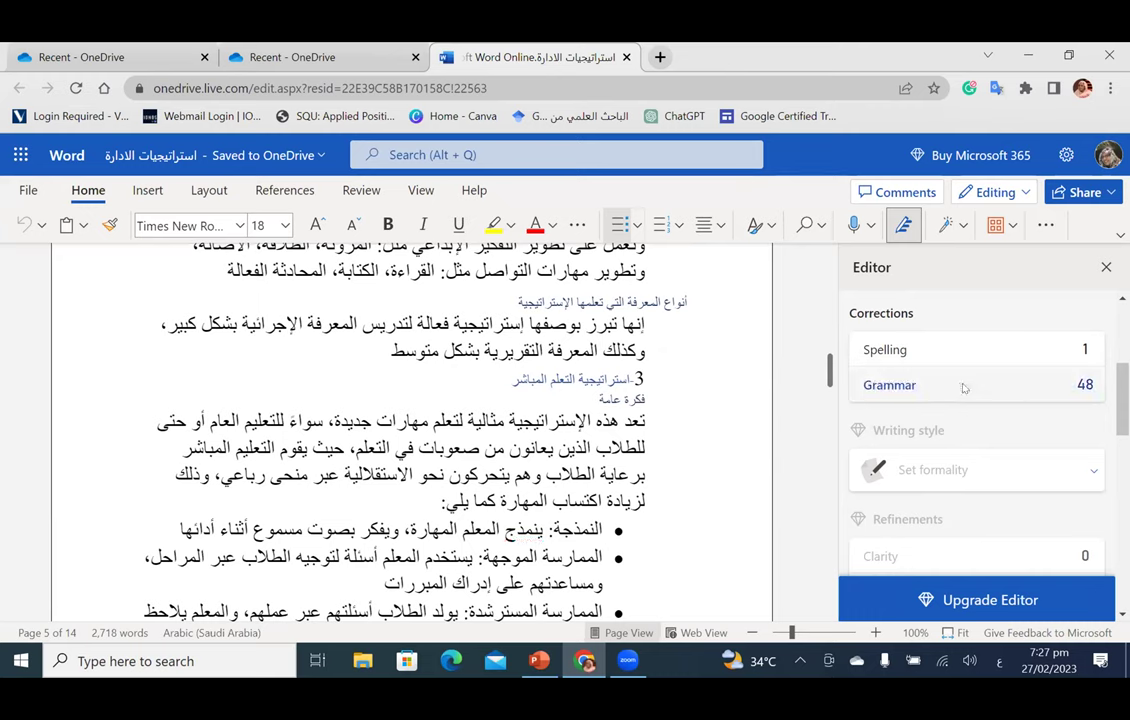
scroll(970, 400, "down", 3)
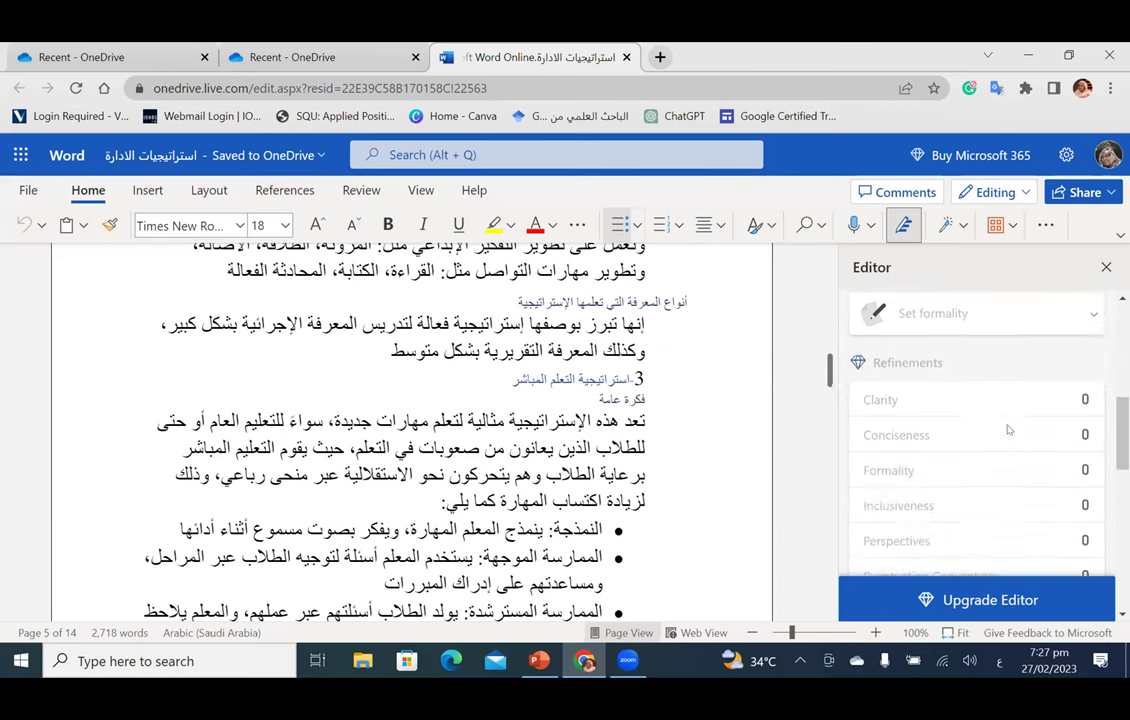
scroll(1008, 430, "down", 6)
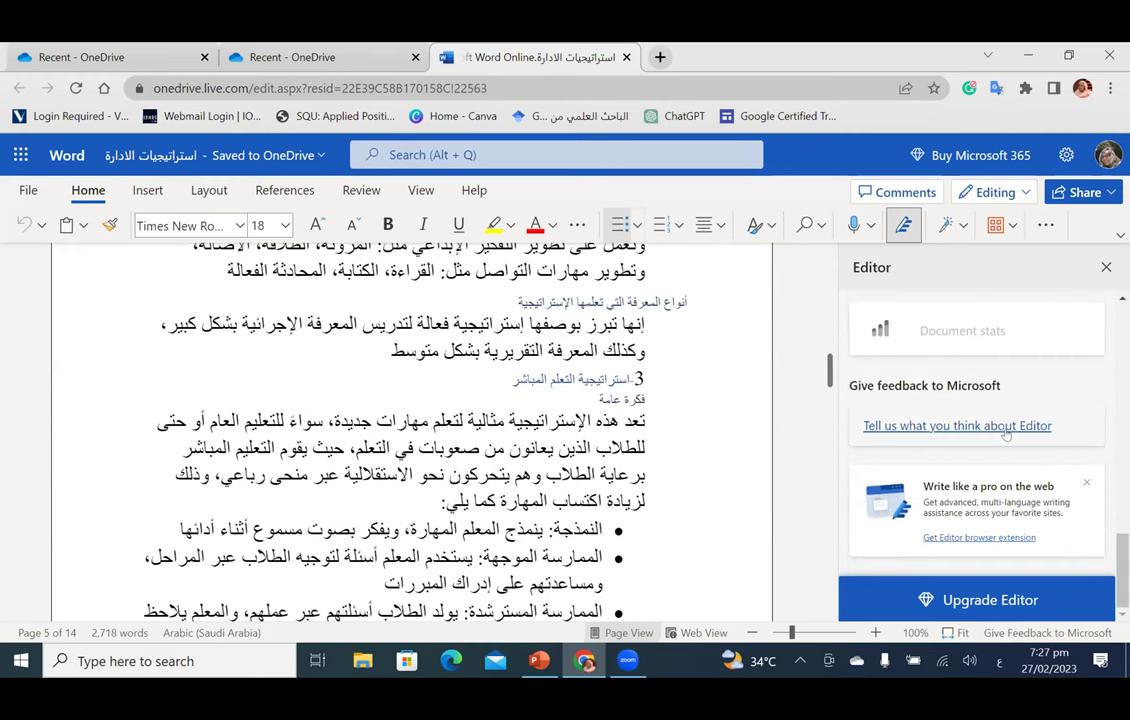
scroll(1006, 433, "up", 10)
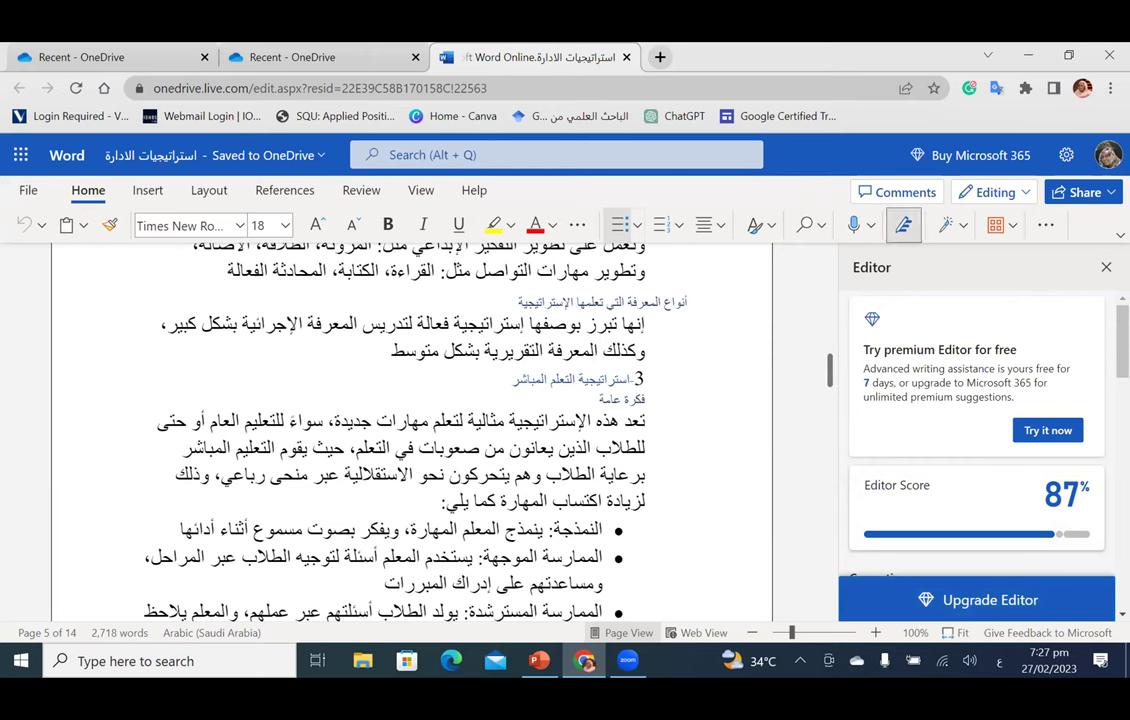
left_click(903, 225)
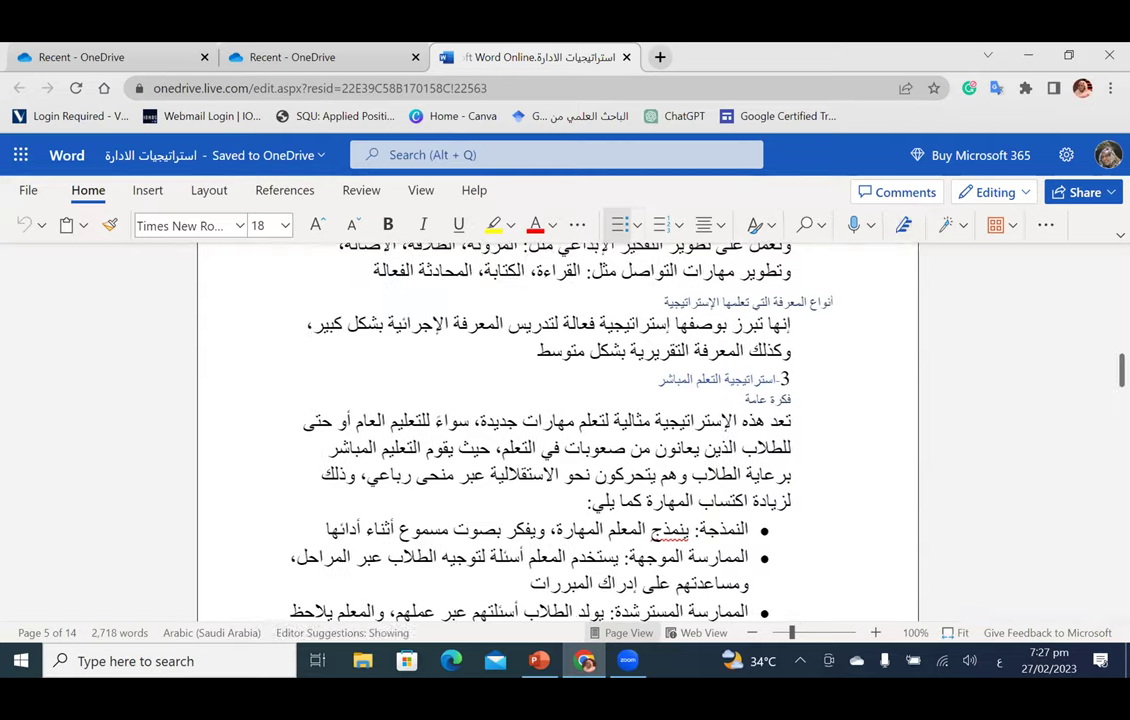
Step: Show File > Save as options, return to the document, then reopen Save as
scroll(613, 428, "up", 10)
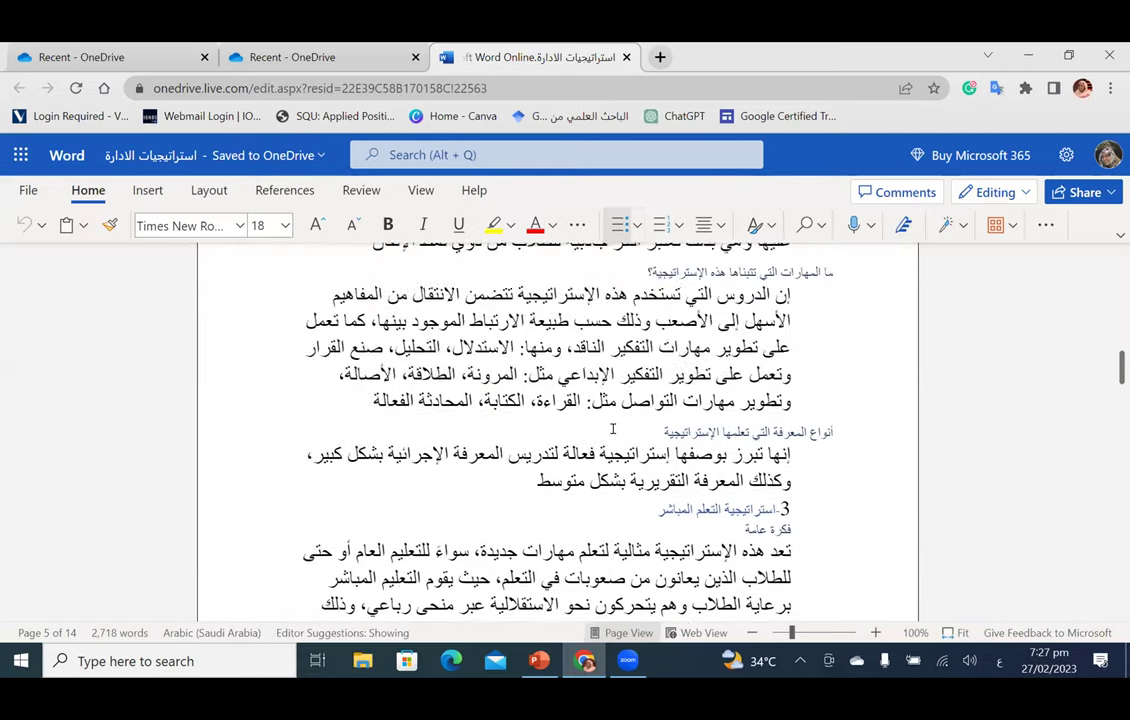
scroll(613, 428, "up", 5)
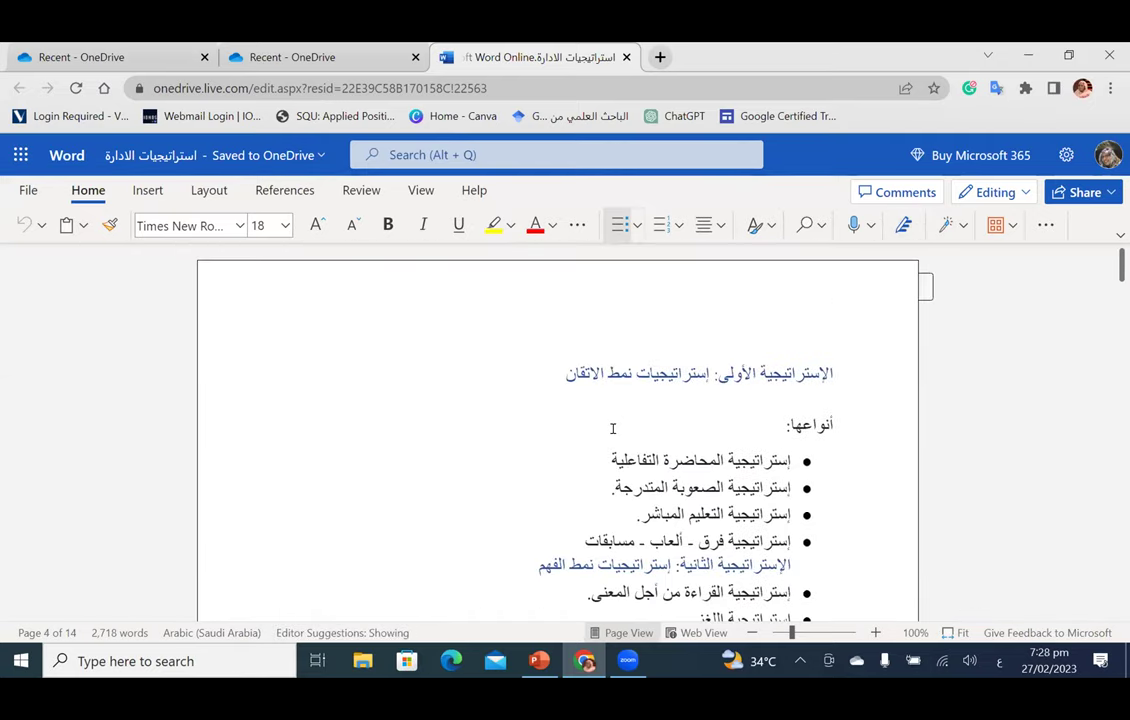
left_click(32, 191)
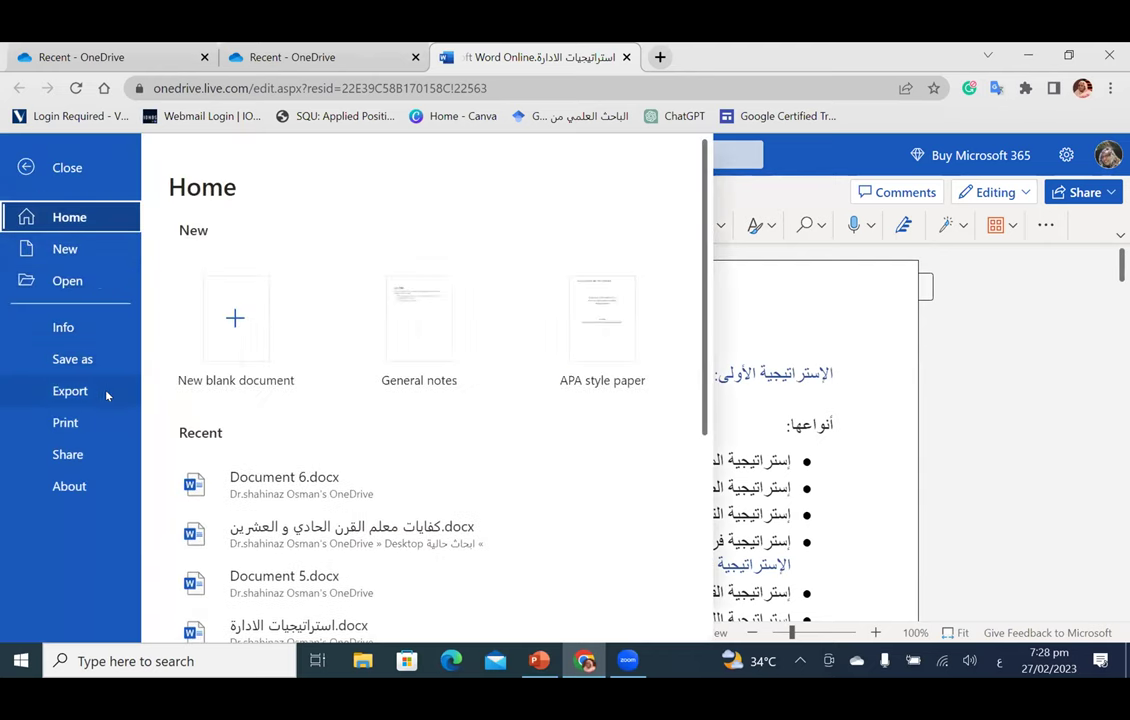
left_click(88, 366)
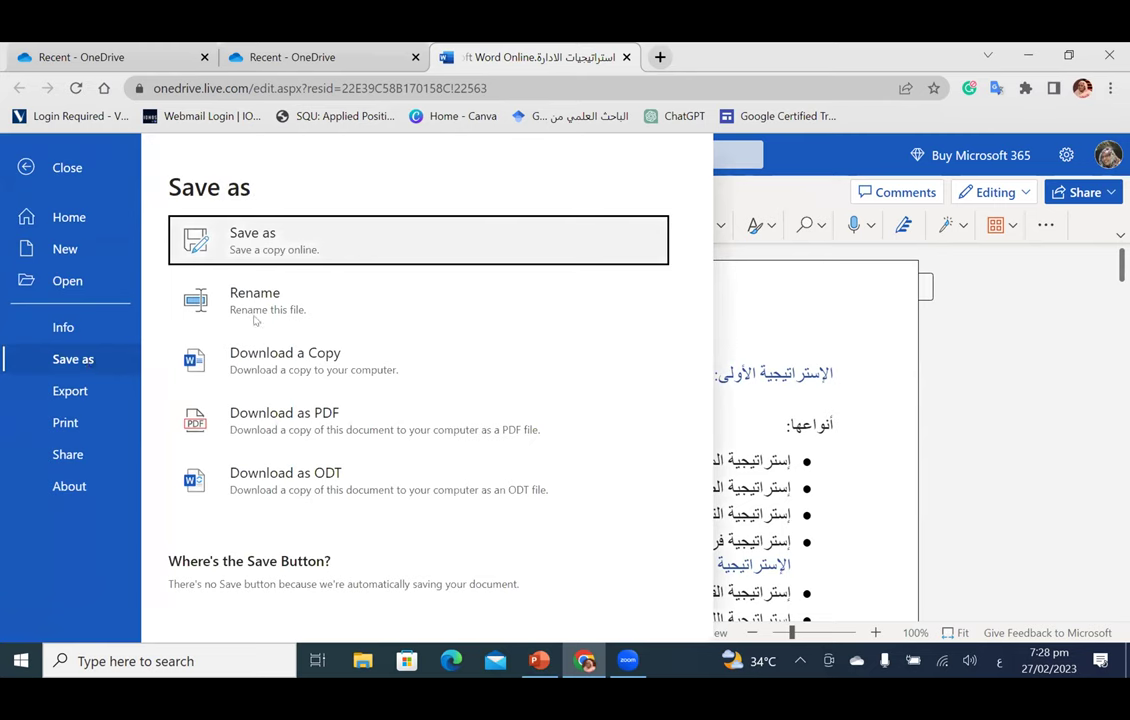
left_click(806, 406)
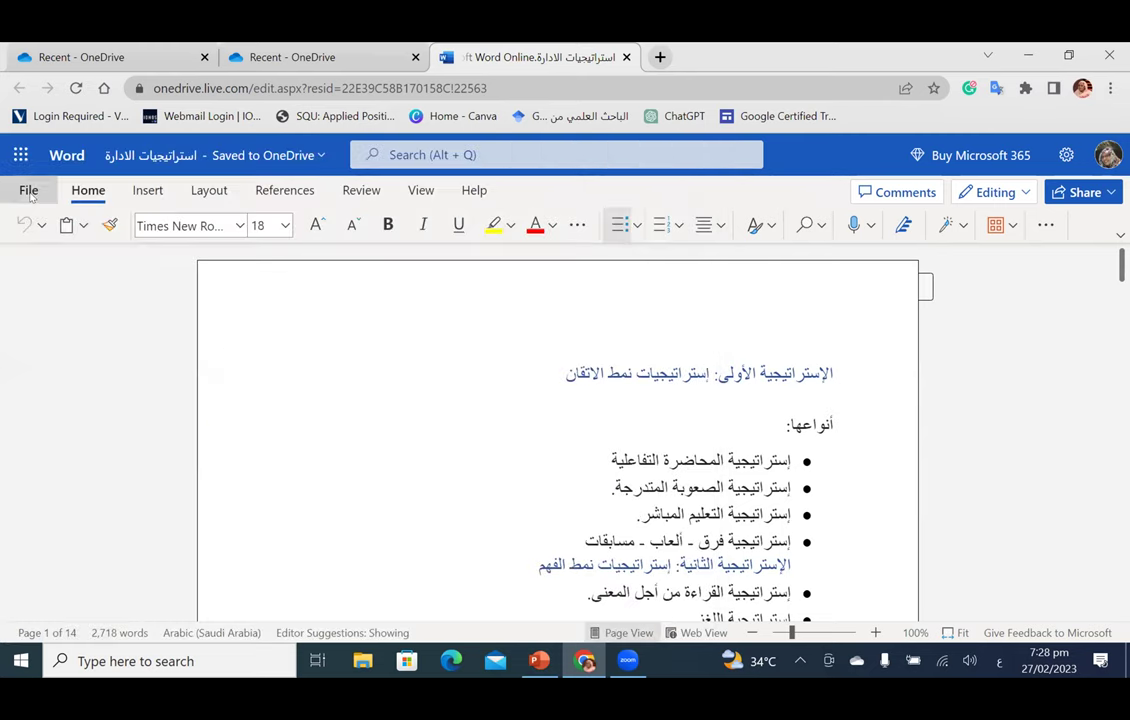
left_click(29, 192)
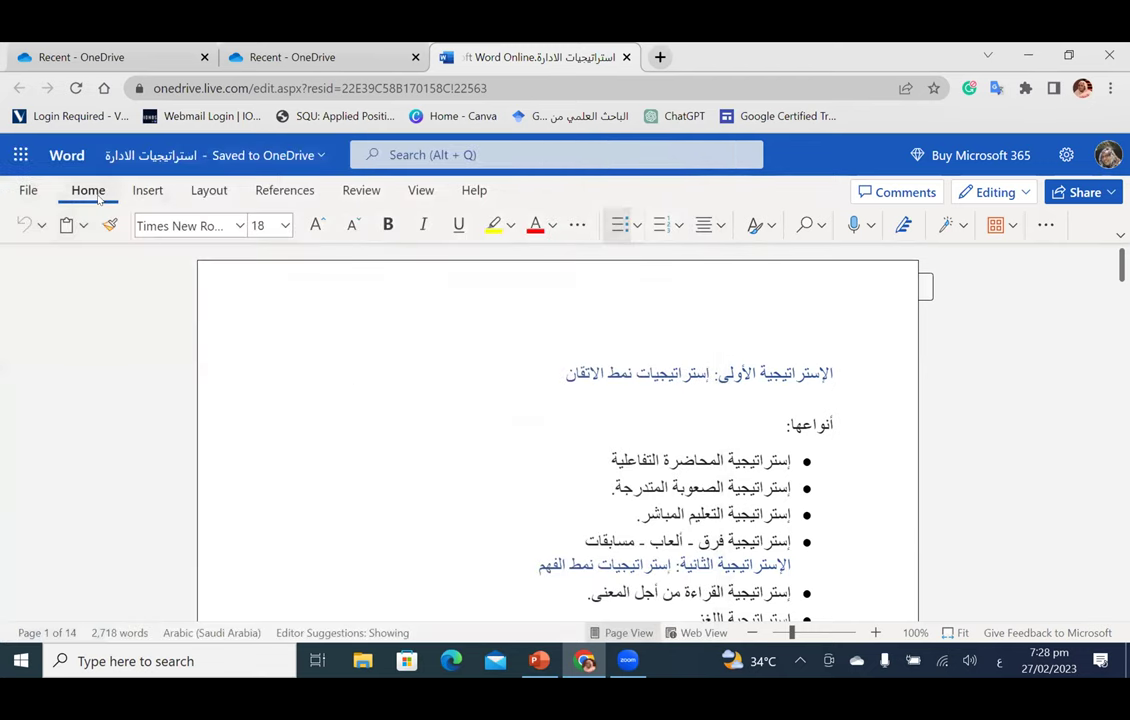
Step: Close the Styles gallery and show the Dictate and Transcribe voice input options
left_click(762, 225)
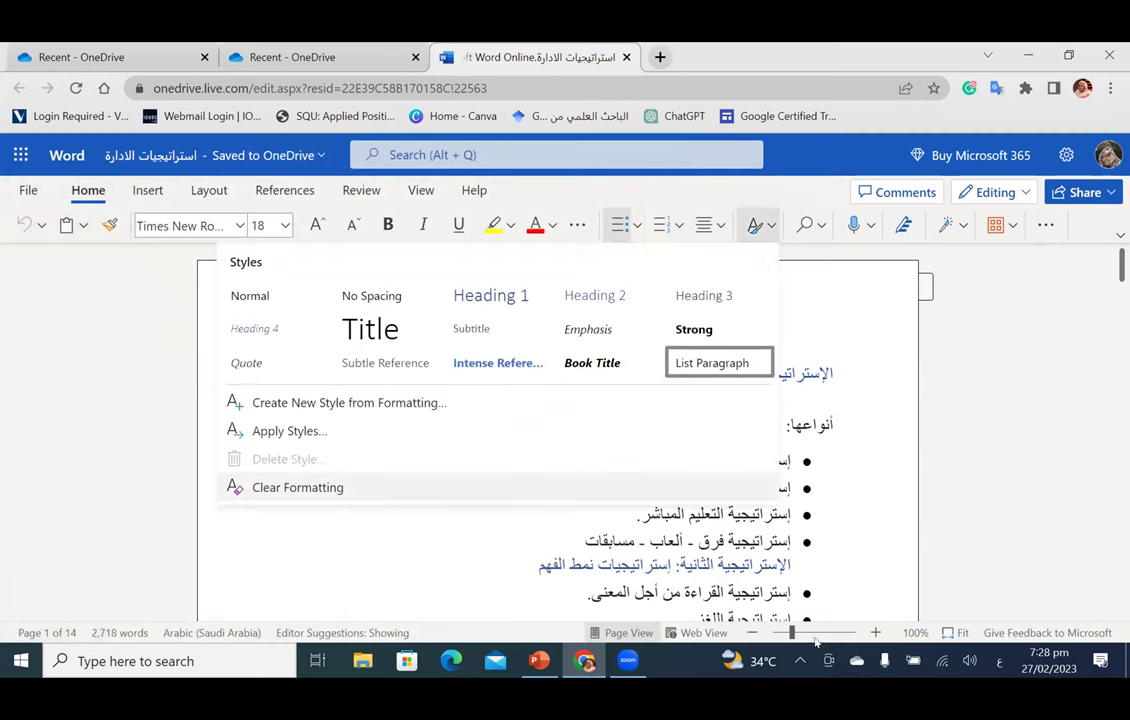
left_click(703, 614)
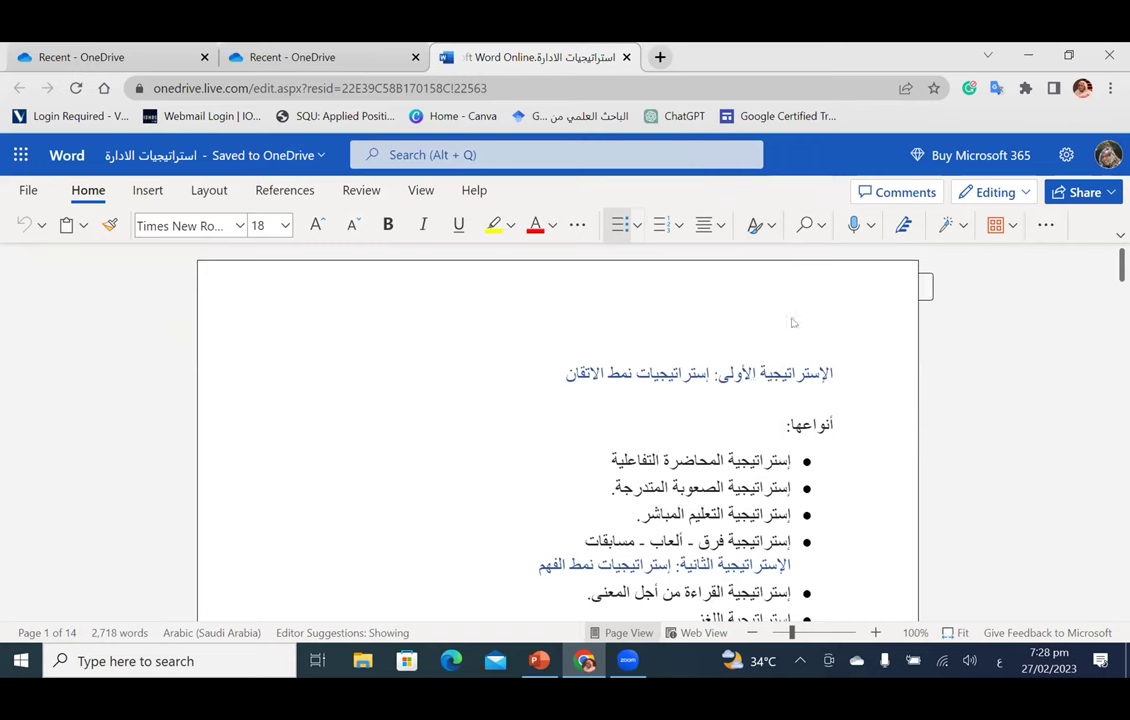
left_click(869, 228)
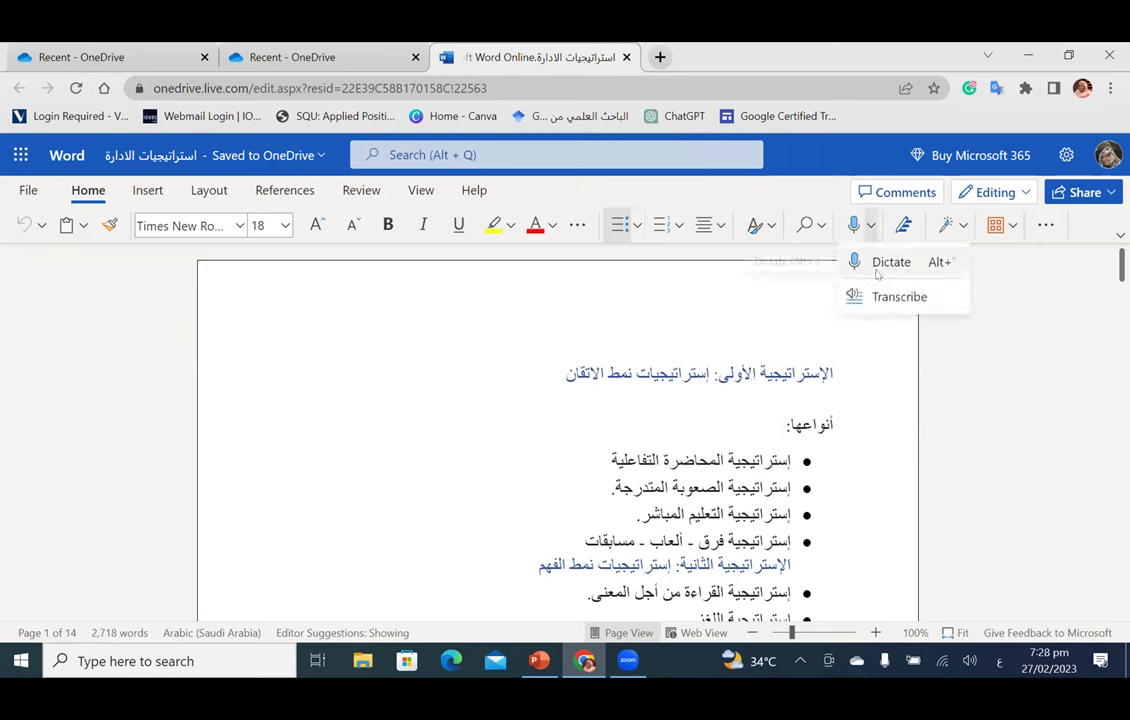
Step: Dictate an Arabic bullet about the microphone typing word by word, allowing microphone access
left_click(880, 264)
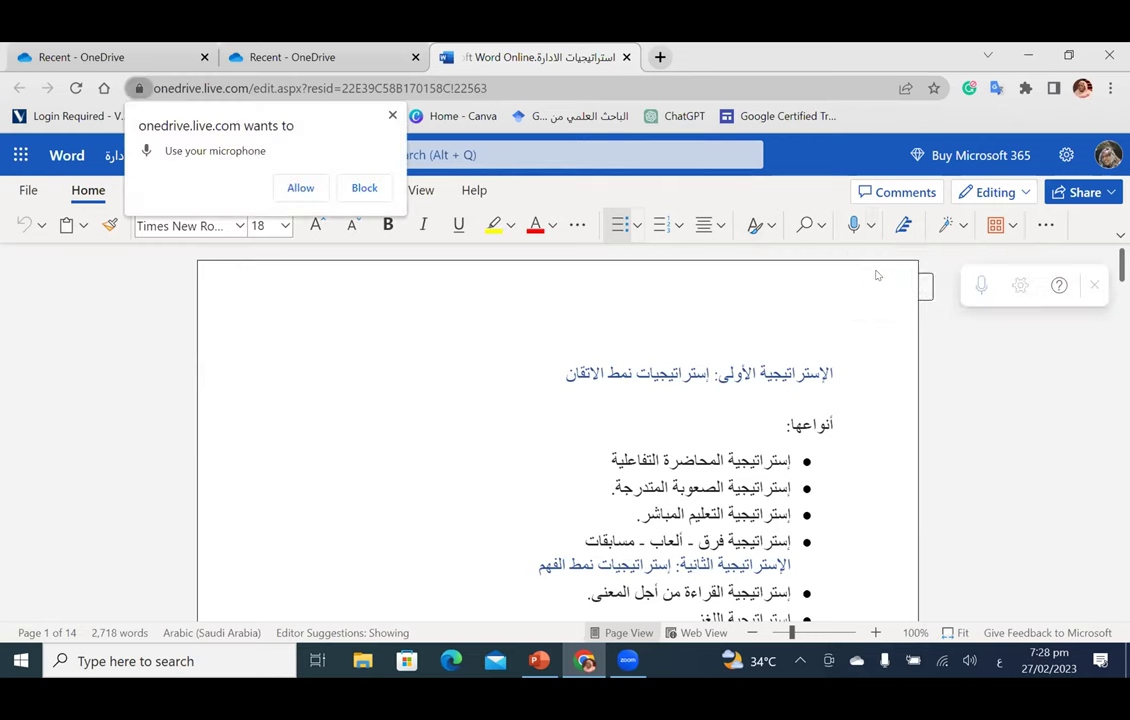
left_click(286, 196)
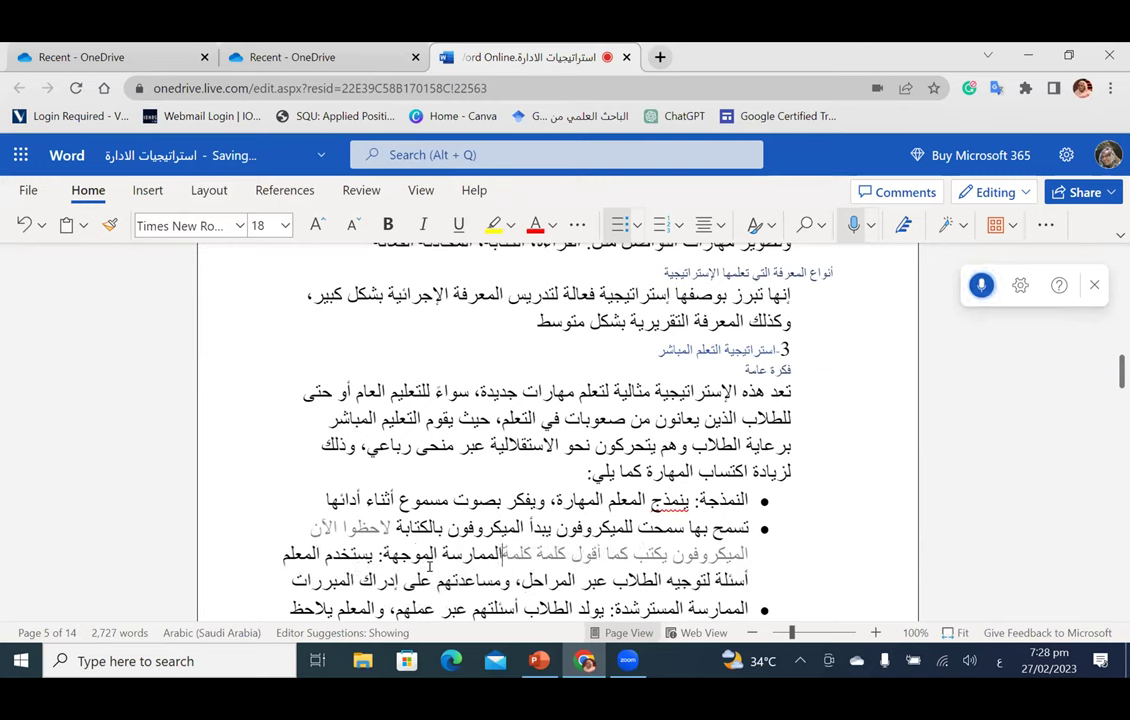
left_click(981, 287)
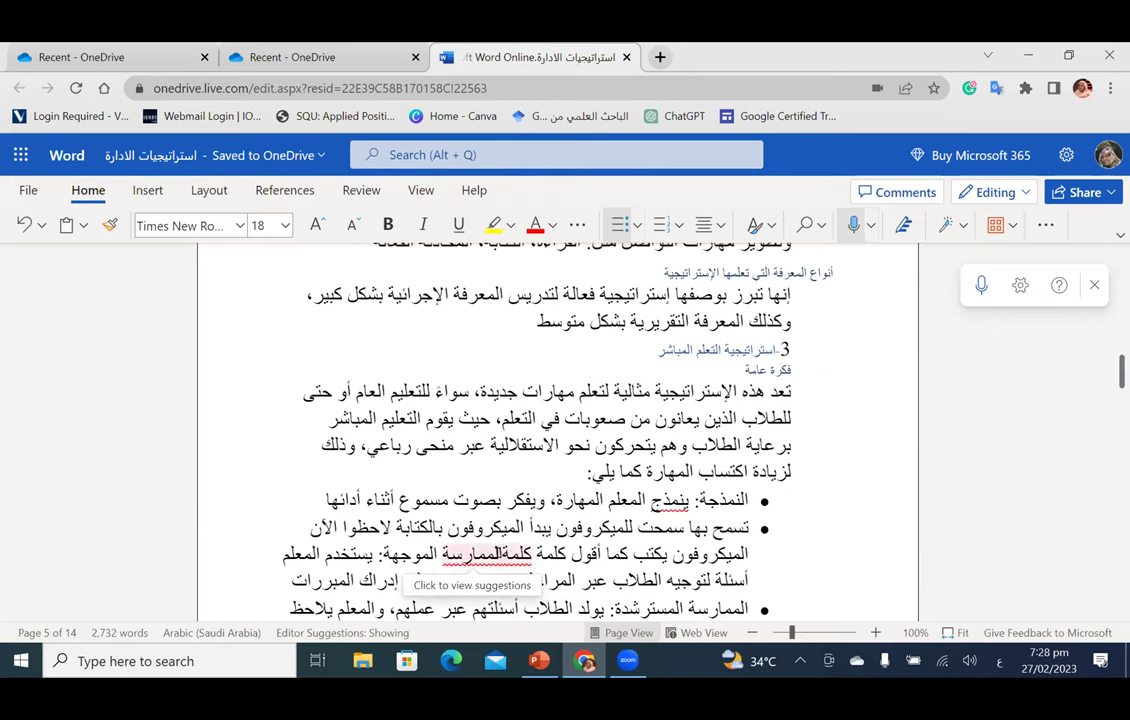
left_click(487, 553)
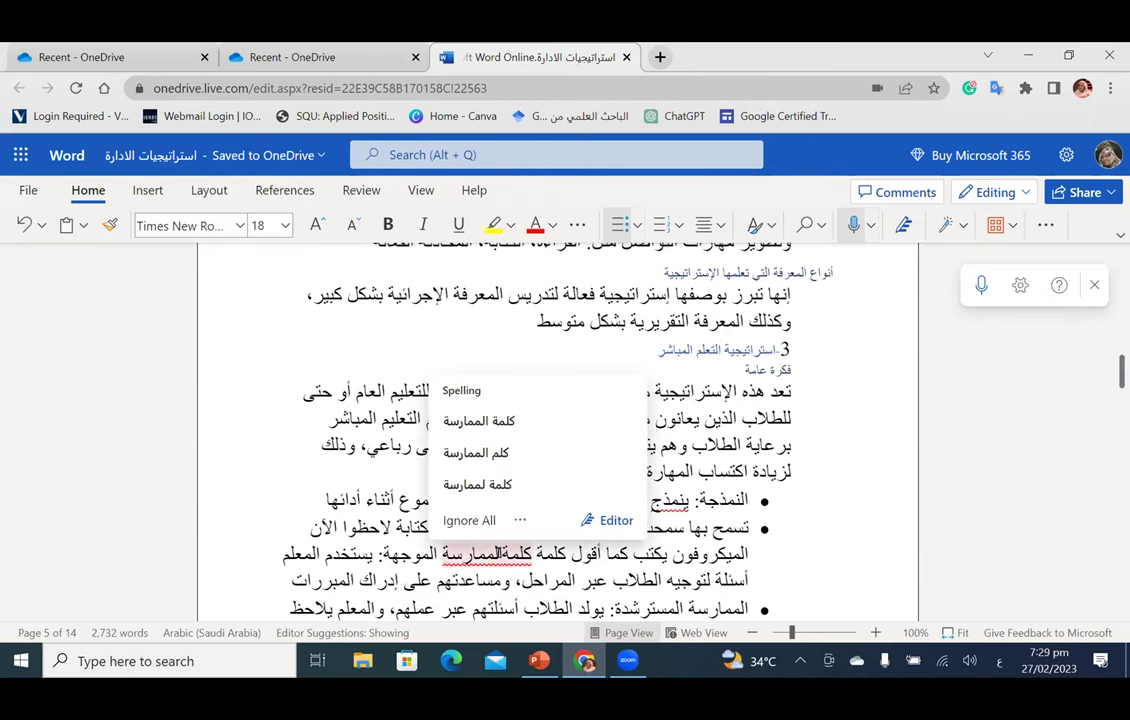
Step: Delete the stray empty bullets below the dictated sentence and leave blank lines for new text
key("Return")
key("Return")
key("Return")
key("Return")
key("Return")
key("Return")
key("Return")
key("Return")
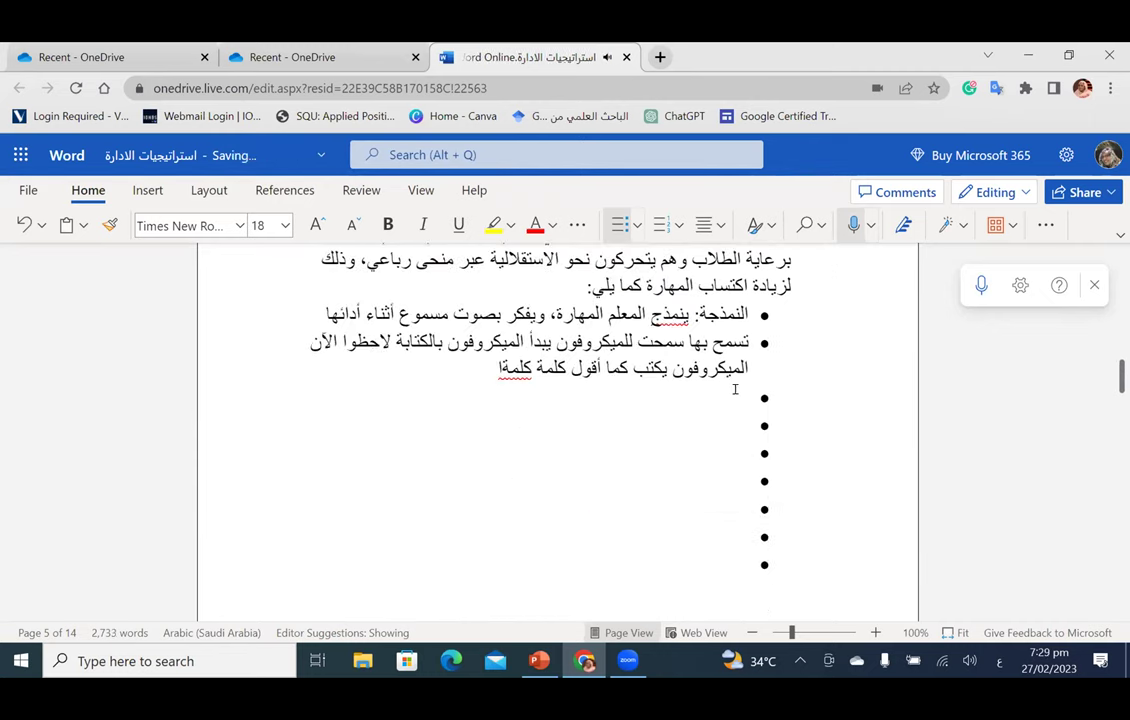
key("shift+Down")
key("shift+Down")
key("shift+Down")
key("shift+Down")
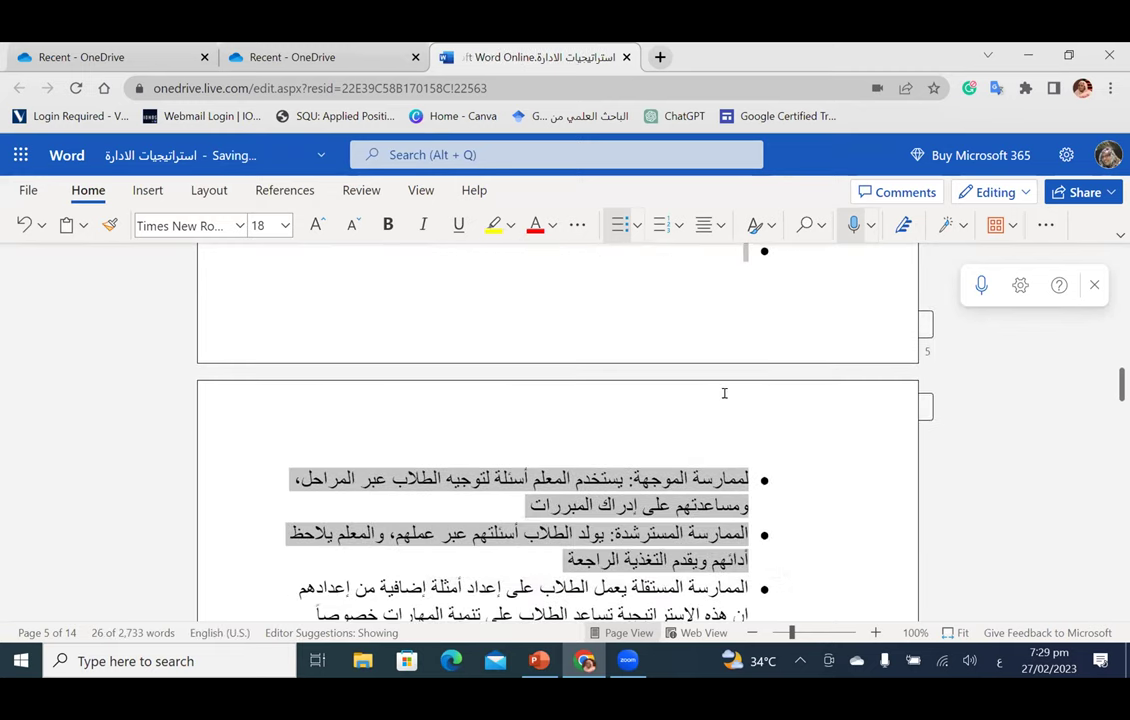
scroll(742, 429, "up", 4)
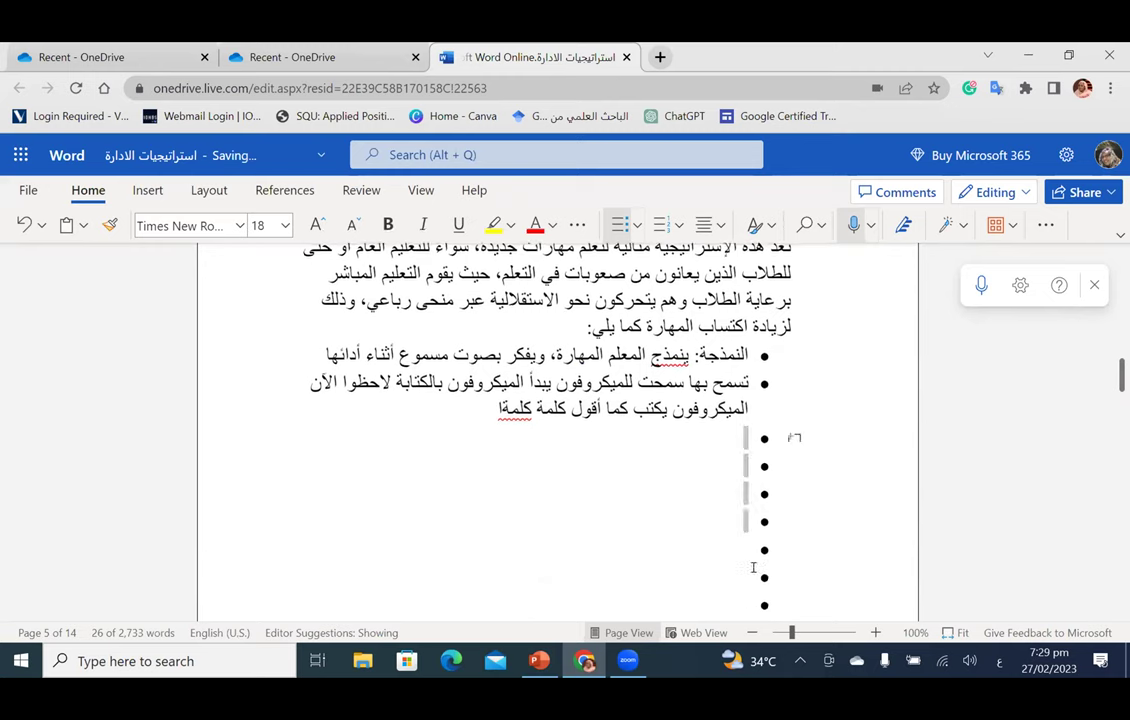
scroll(790, 436, "down", 3)
left_click_drag(754, 395, 744, 347)
key("BackSpace")
key("BackSpace")
key("BackSpace")
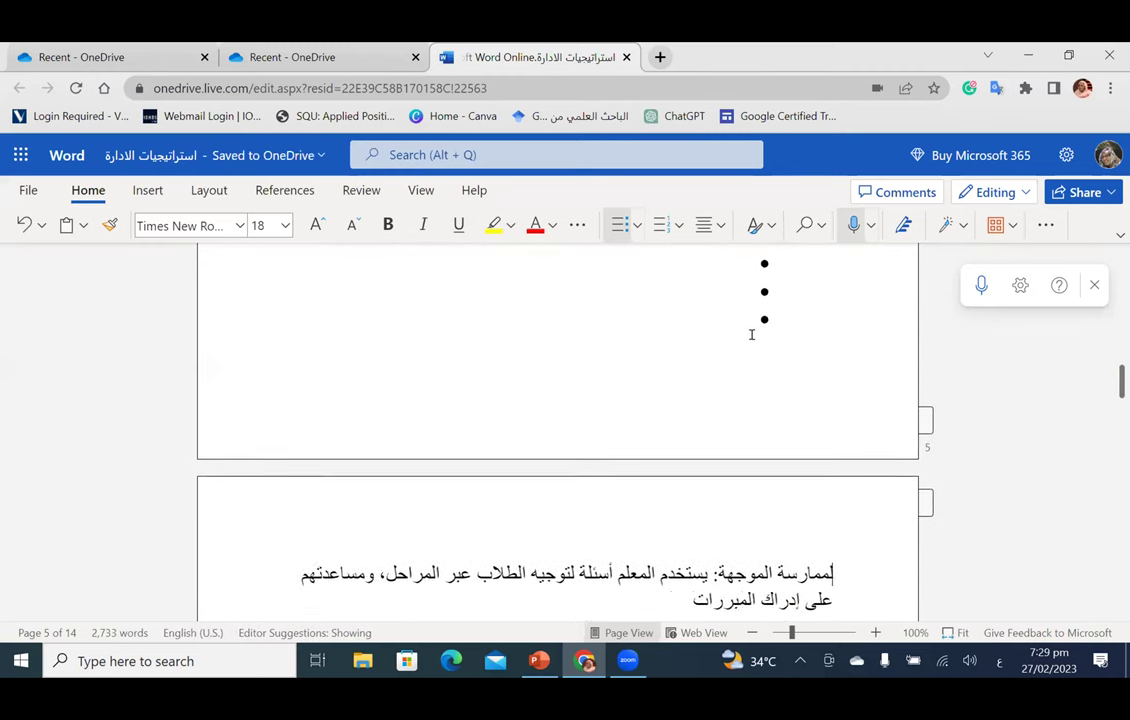
key("ctrl+z")
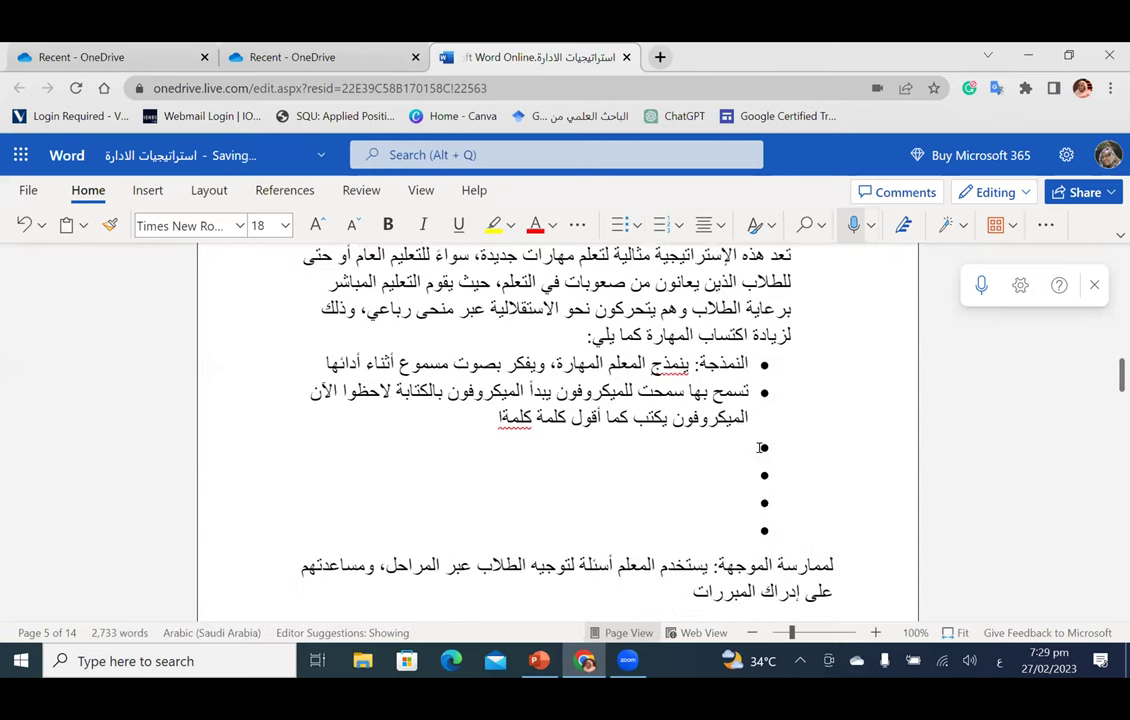
key("BackSpace")
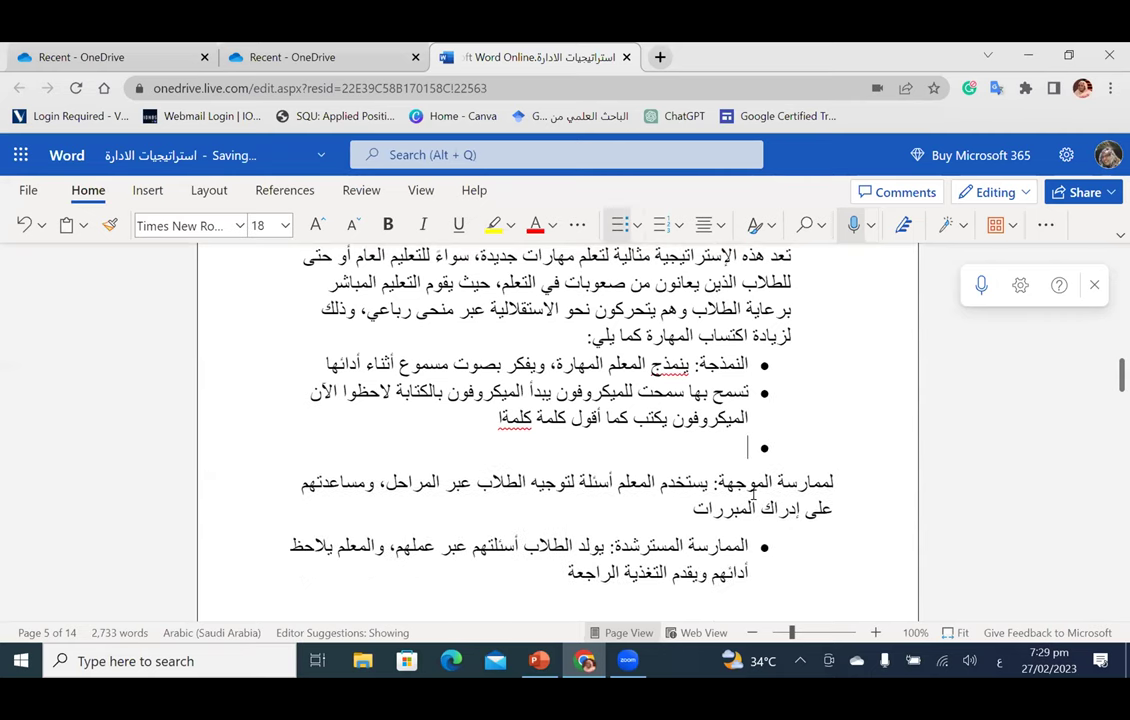
key("Return")
key("Return")
key("Return")
key("Return")
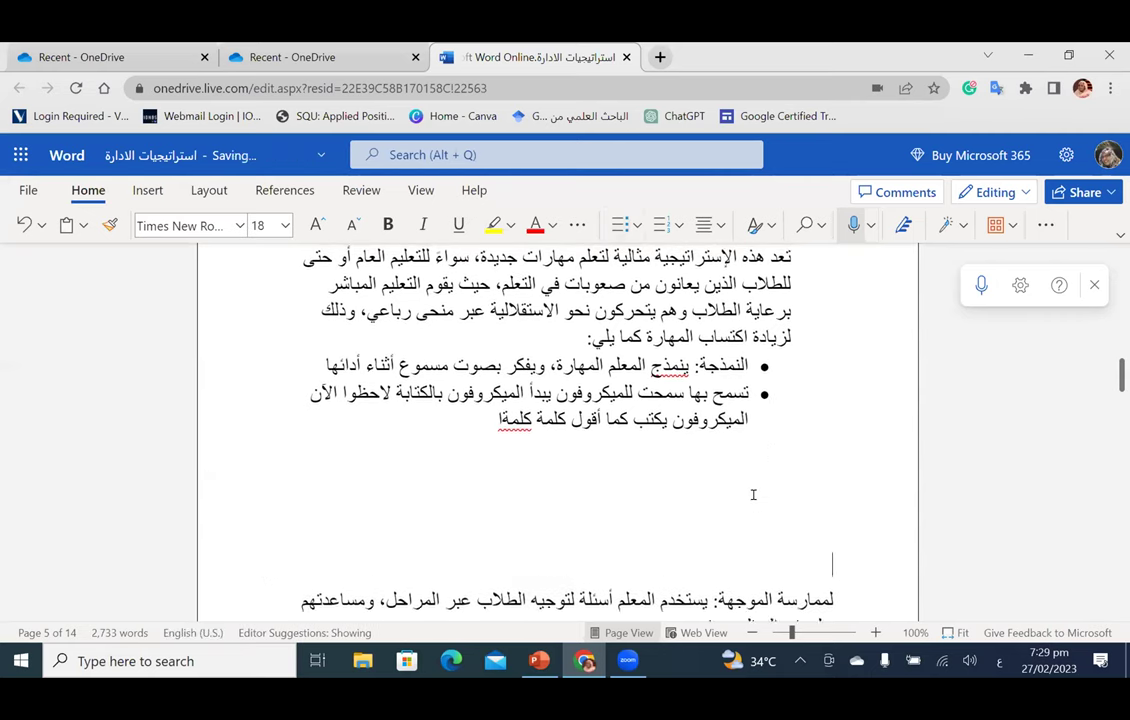
key("Return")
key("Return")
key("Return")
key("Return")
key("Return")
key("Return")
scroll(745, 477, "up", 3)
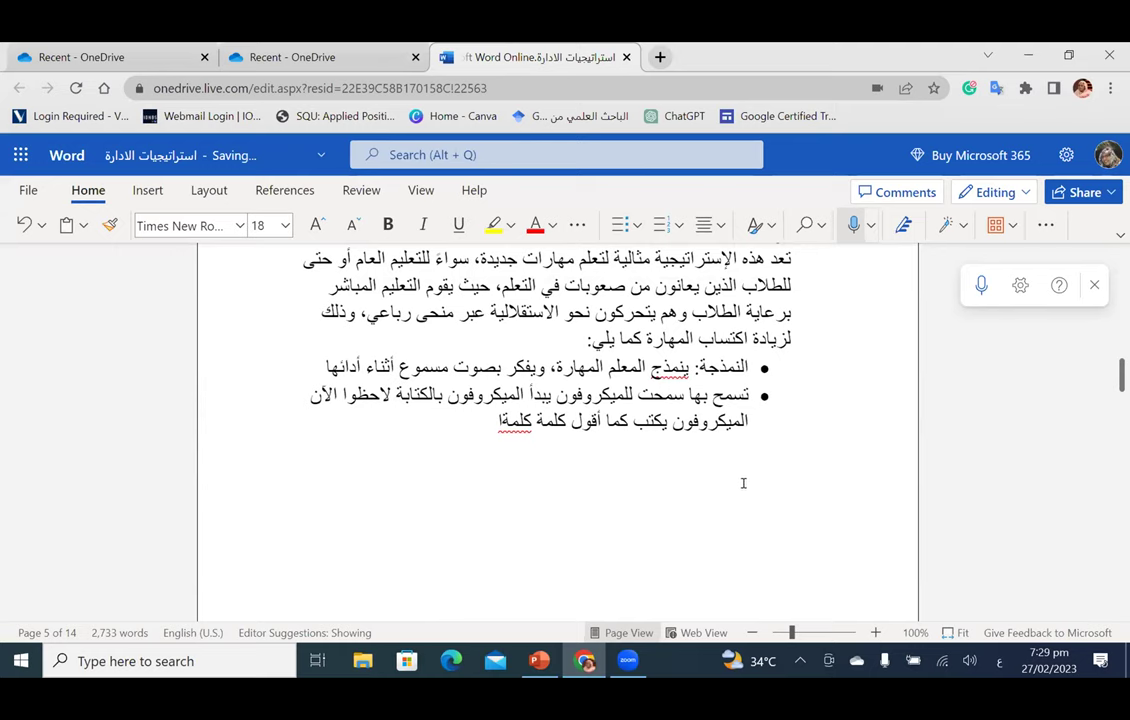
scroll(761, 489, "down", 2)
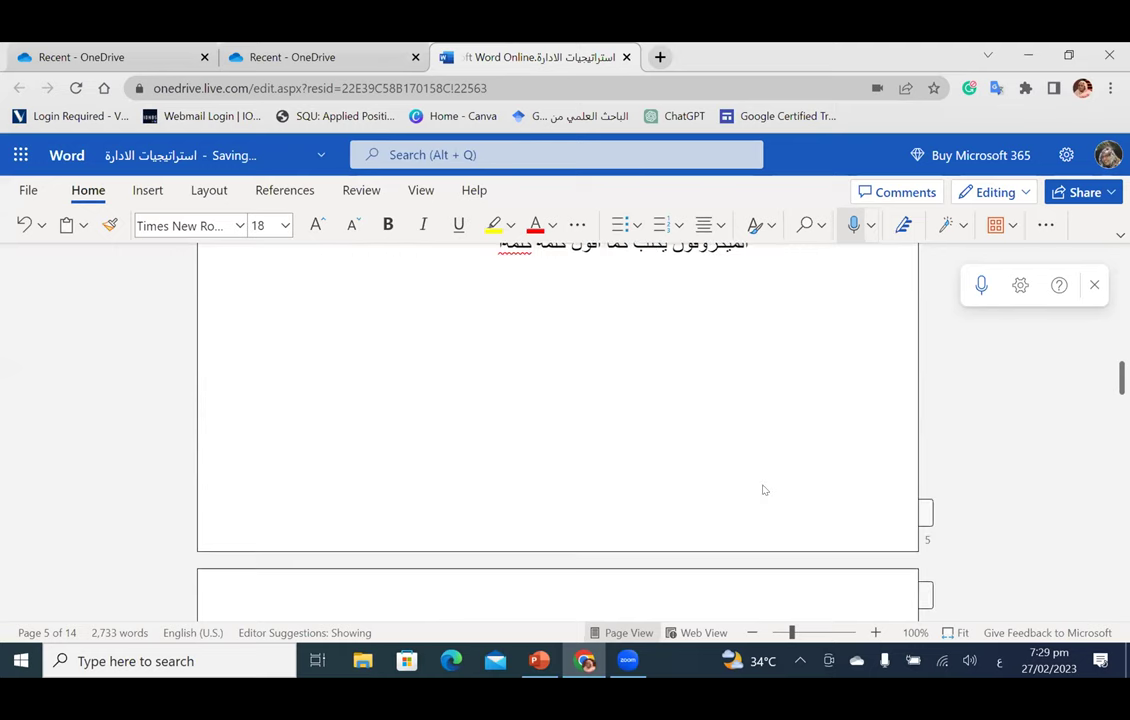
left_click(762, 351)
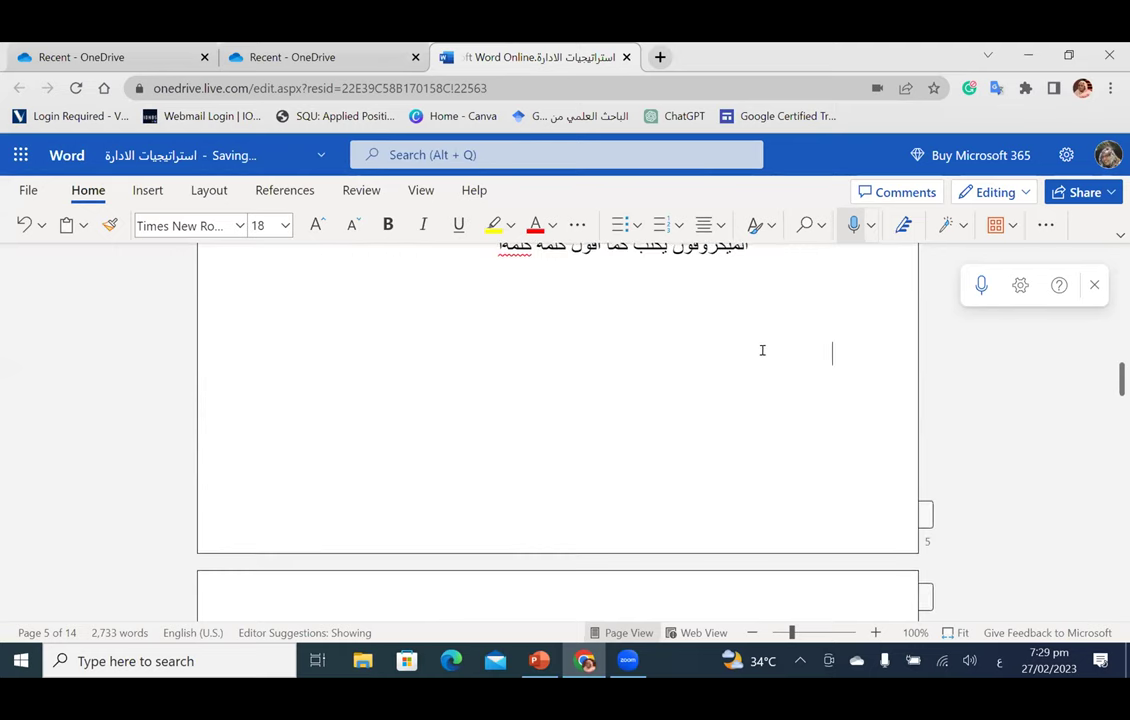
Step: Dictate a paragraph about a book on management strategies and AI, then select it
left_click(977, 292)
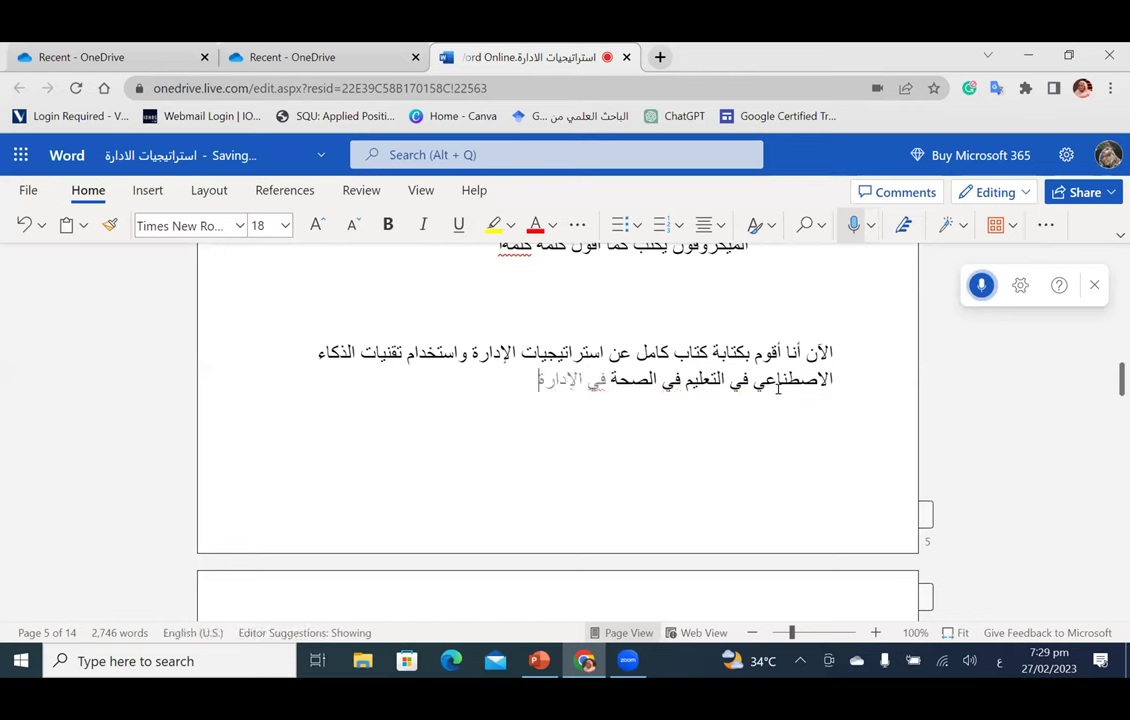
left_click(982, 286)
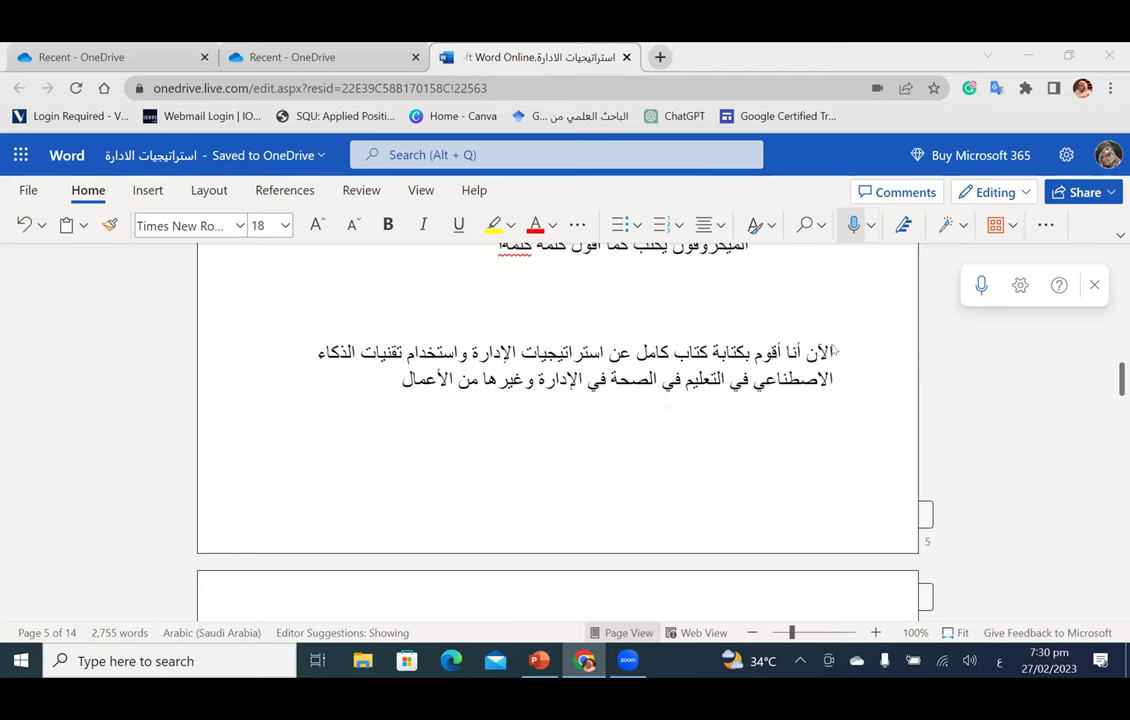
left_click_drag(828, 345, 363, 404)
key("BackSpace")
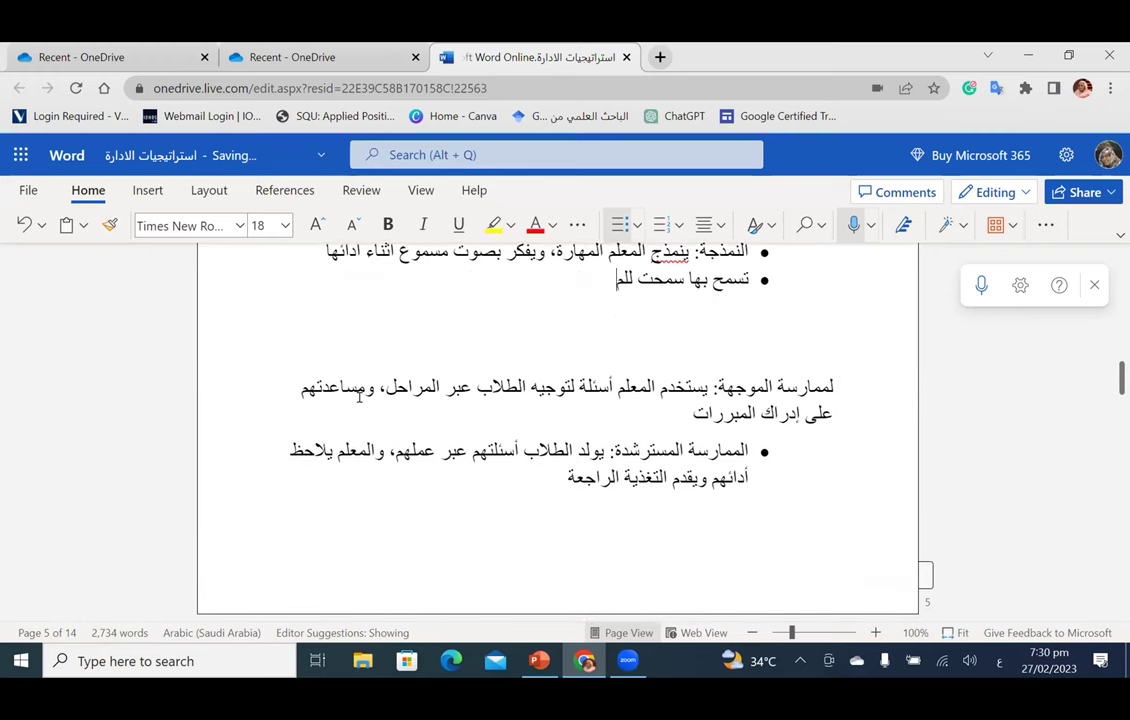
key("BackSpace")
key("BackSpace")
key("BackSpace")
key("BackSpace")
key("BackSpace")
key("BackSpace")
key("BackSpace")
key("BackSpace")
key("BackSpace")
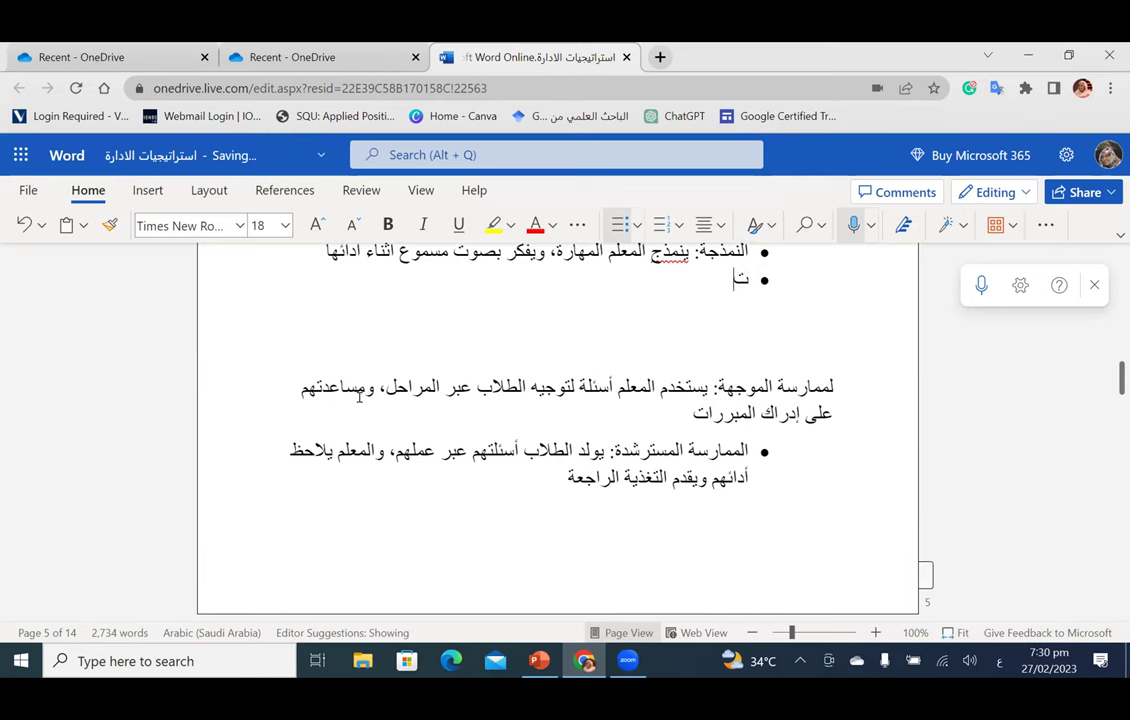
key("BackSpace")
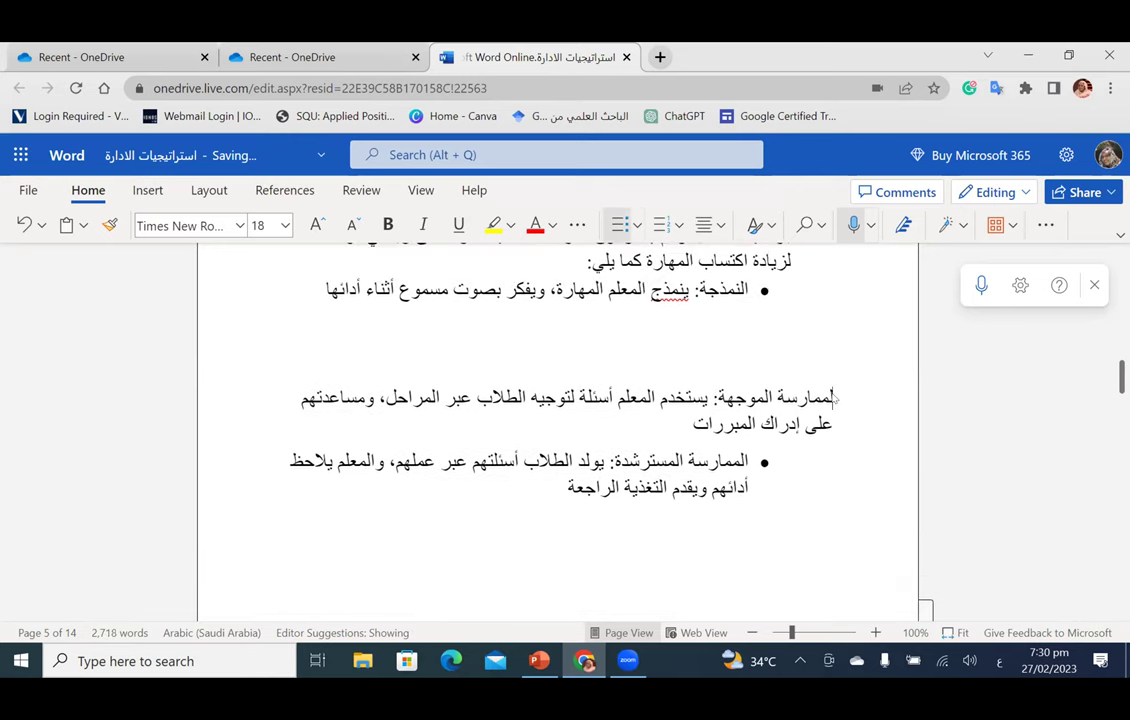
key("BackSpace")
key("BackSpace")
key("BackSpace")
key("BackSpace")
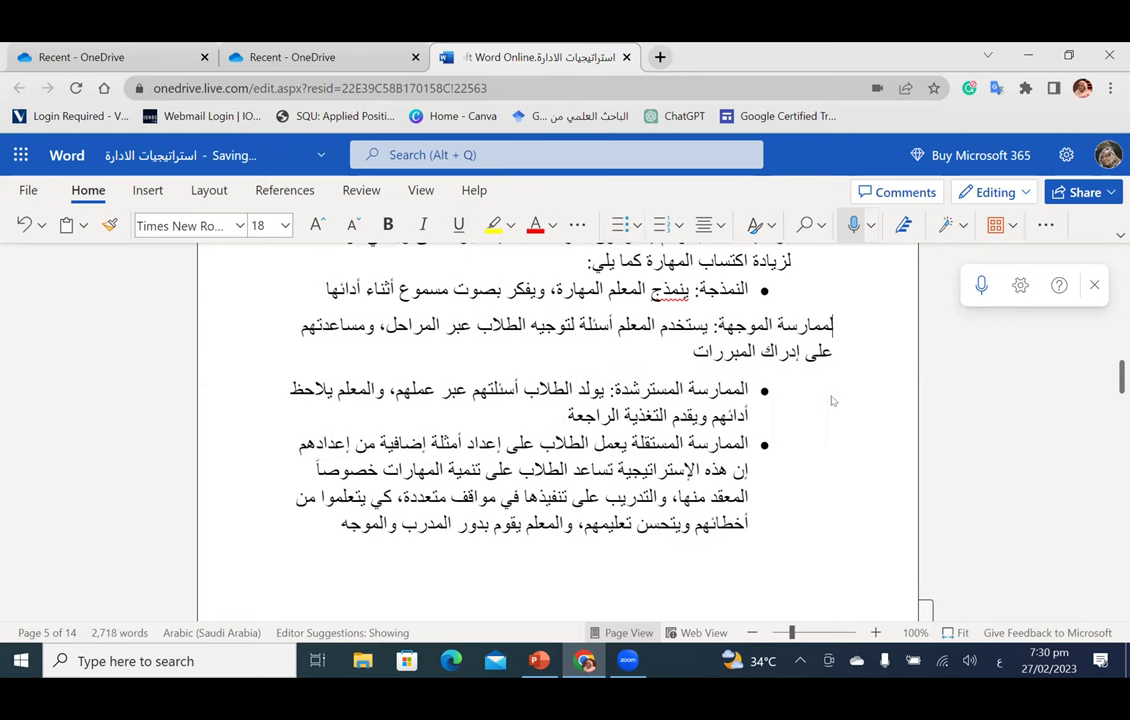
key("Return")
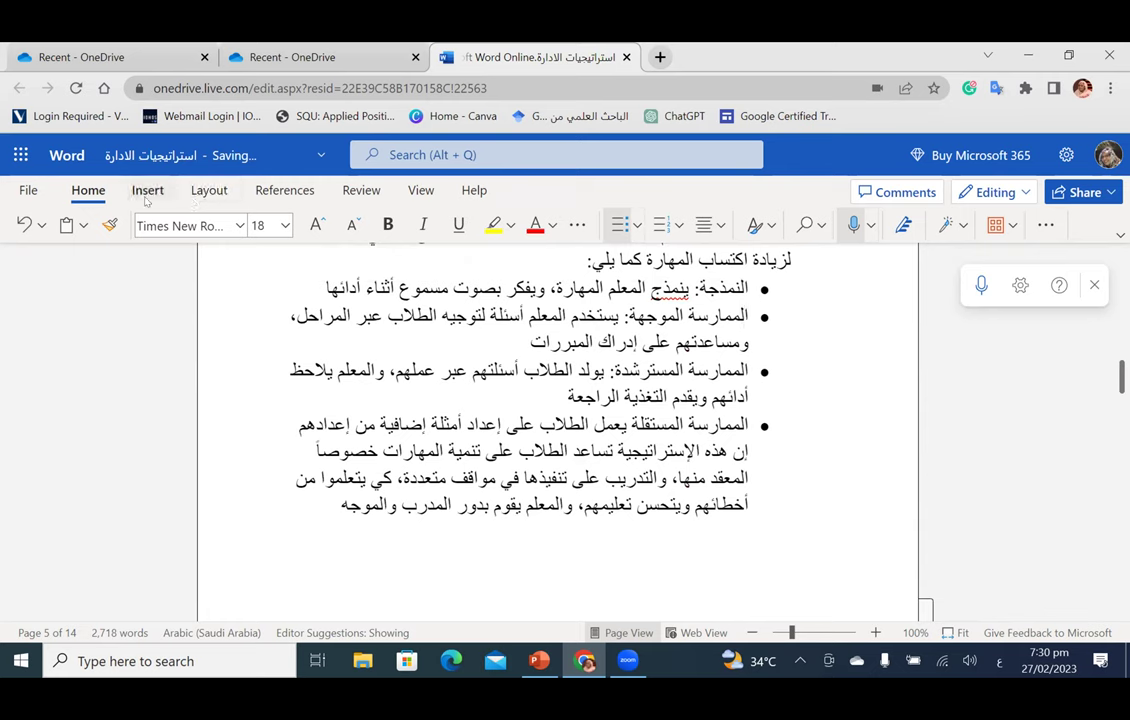
left_click(146, 194)
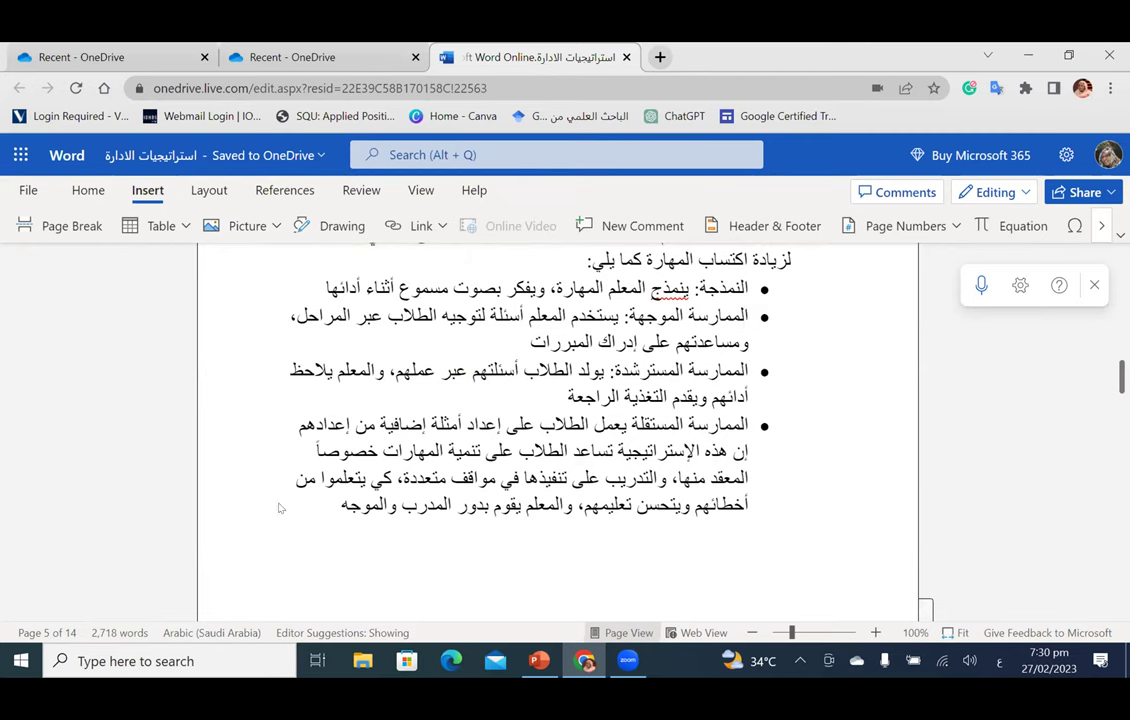
scroll(335, 511, "down", 3)
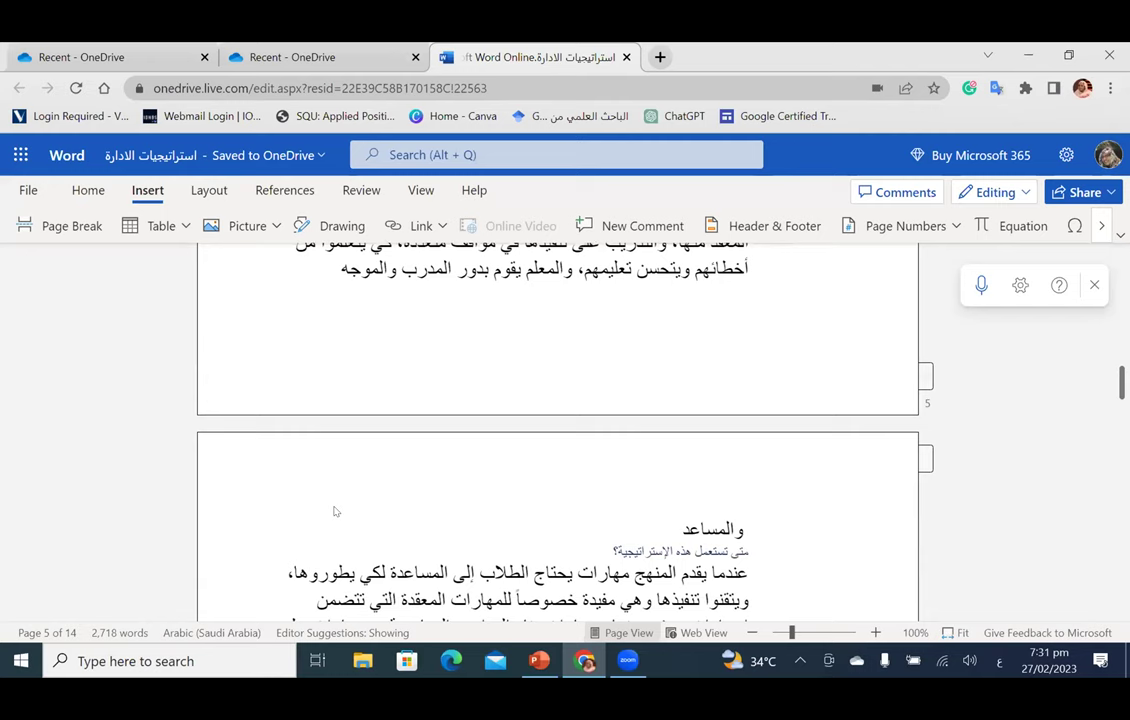
key("ctrl+shift+l")
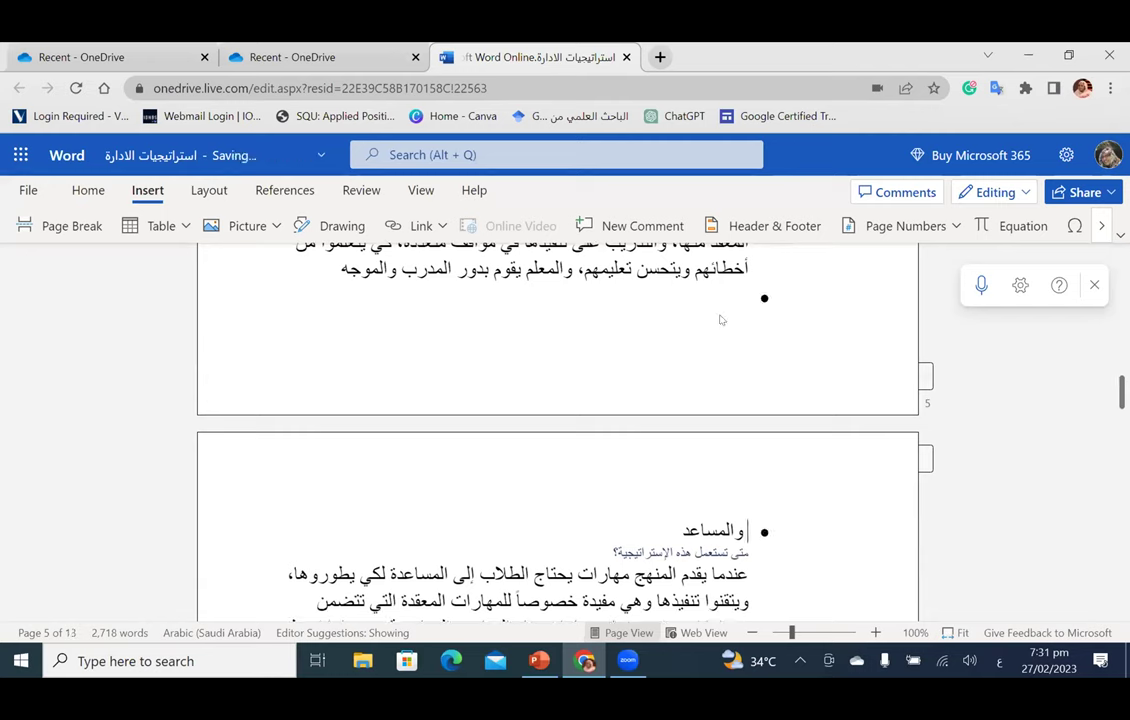
left_click(778, 531)
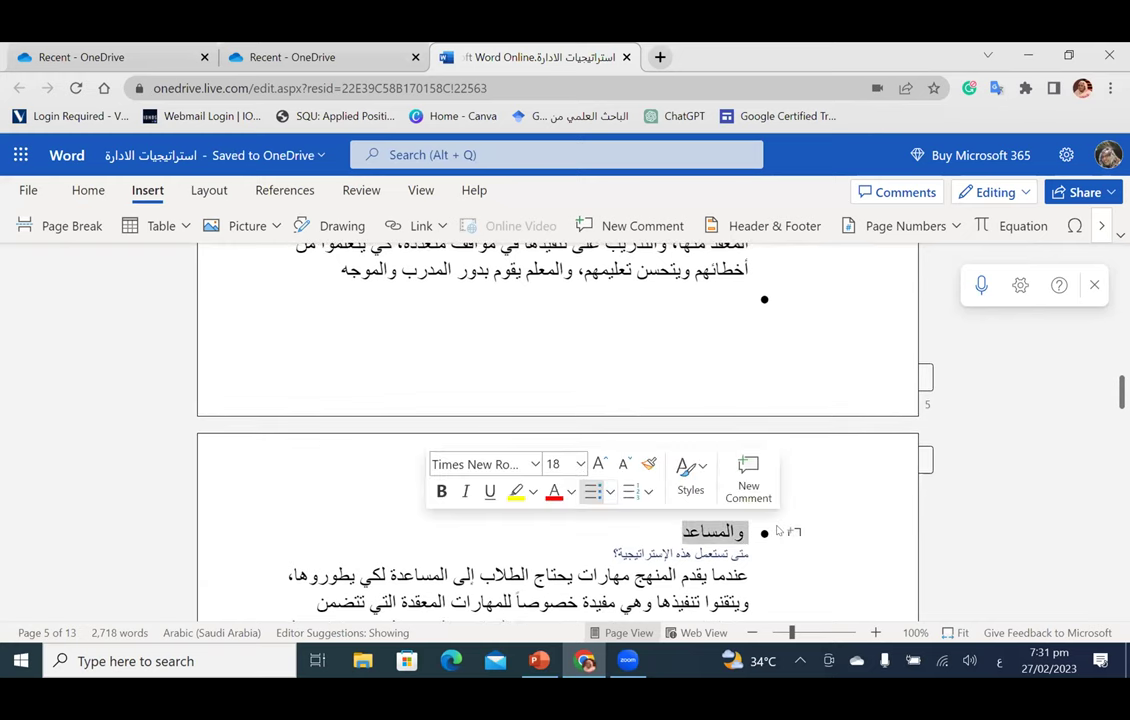
key("BackSpace")
key("Return")
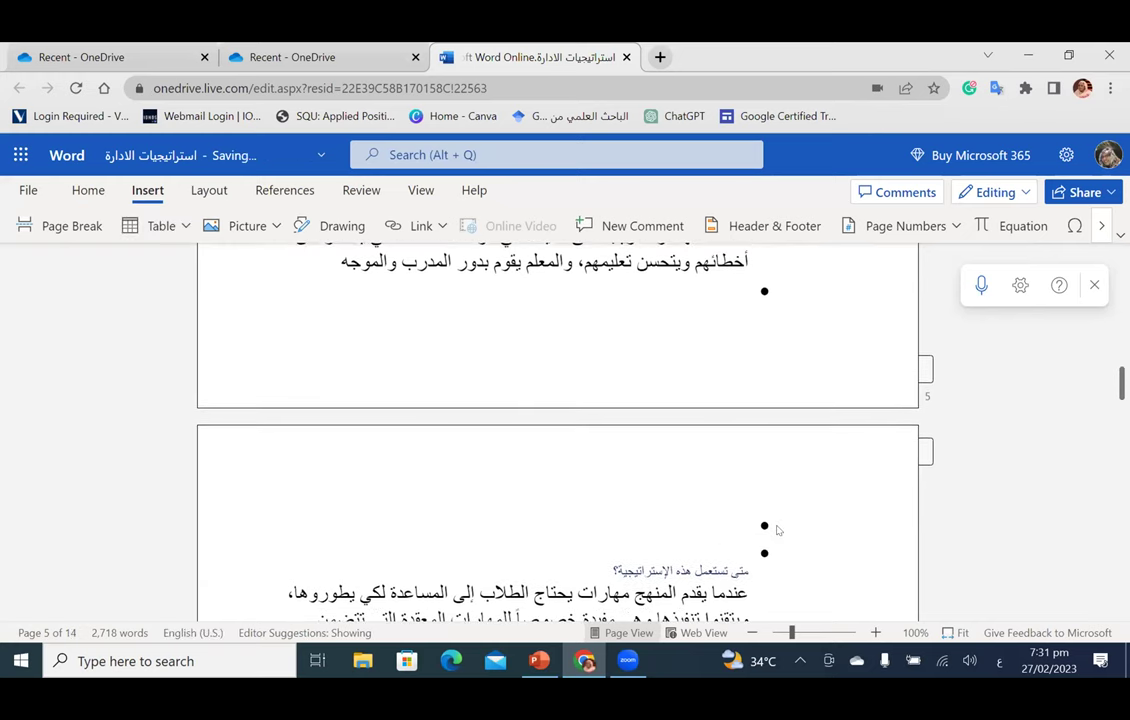
key("BackSpace")
scroll(778, 531, "down", 4)
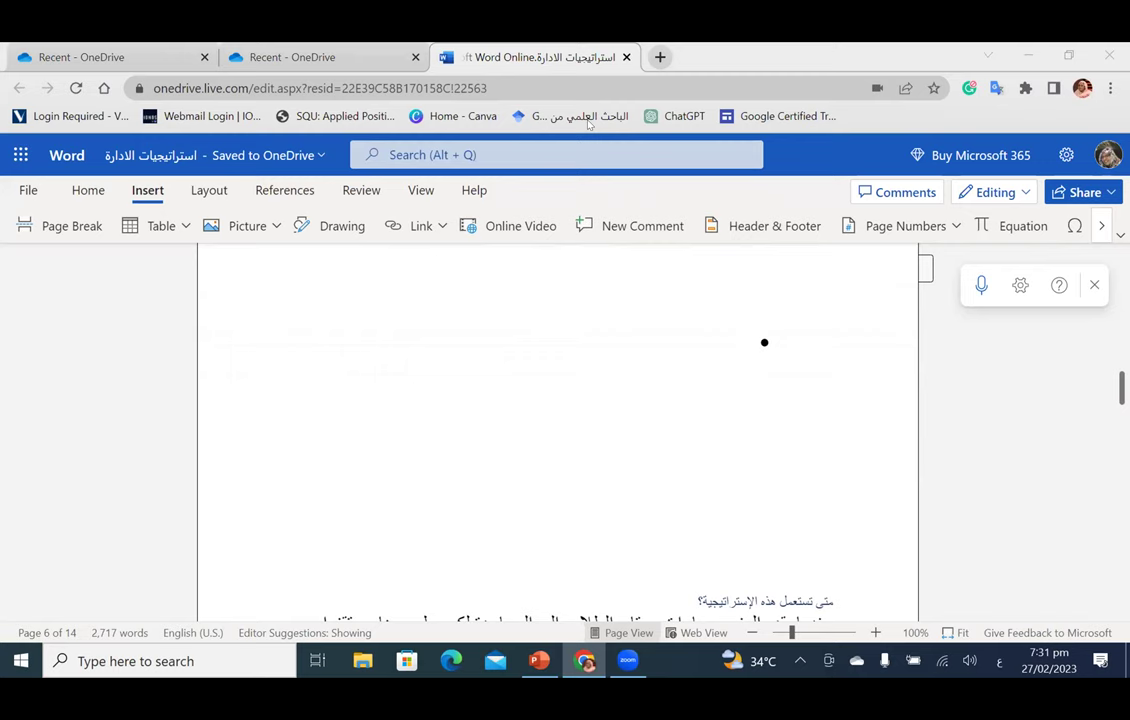
Step: Place the insertion point in the blank space near the top of page 6
left_click(762, 341)
left_click(762, 341)
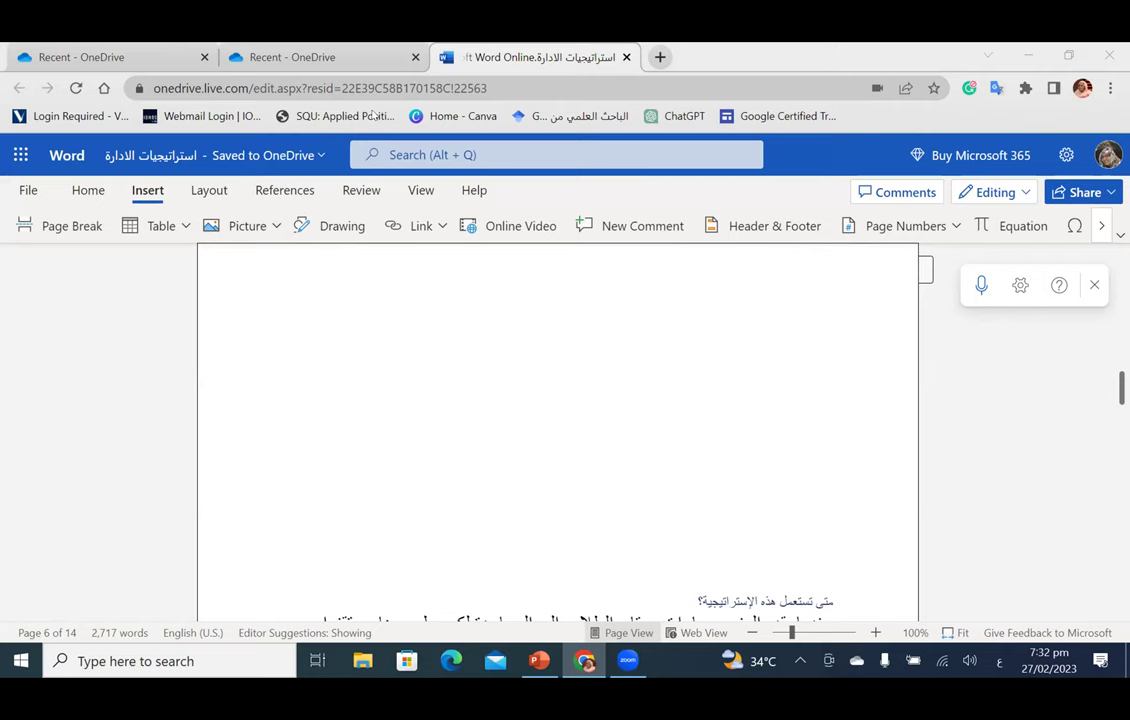
Step: Google 'onedrive' in a new tab and open the Microsoft OneDrive Personal Cloud Storage result
left_click(659, 57)
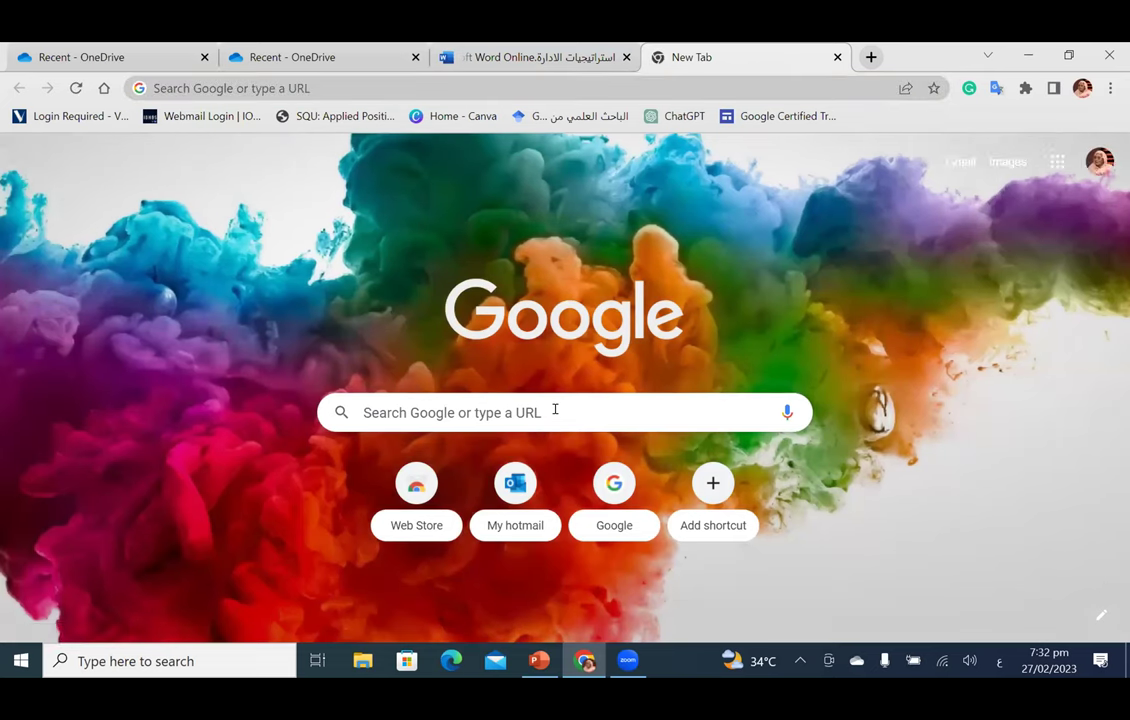
left_click(555, 409)
type("خشيق")
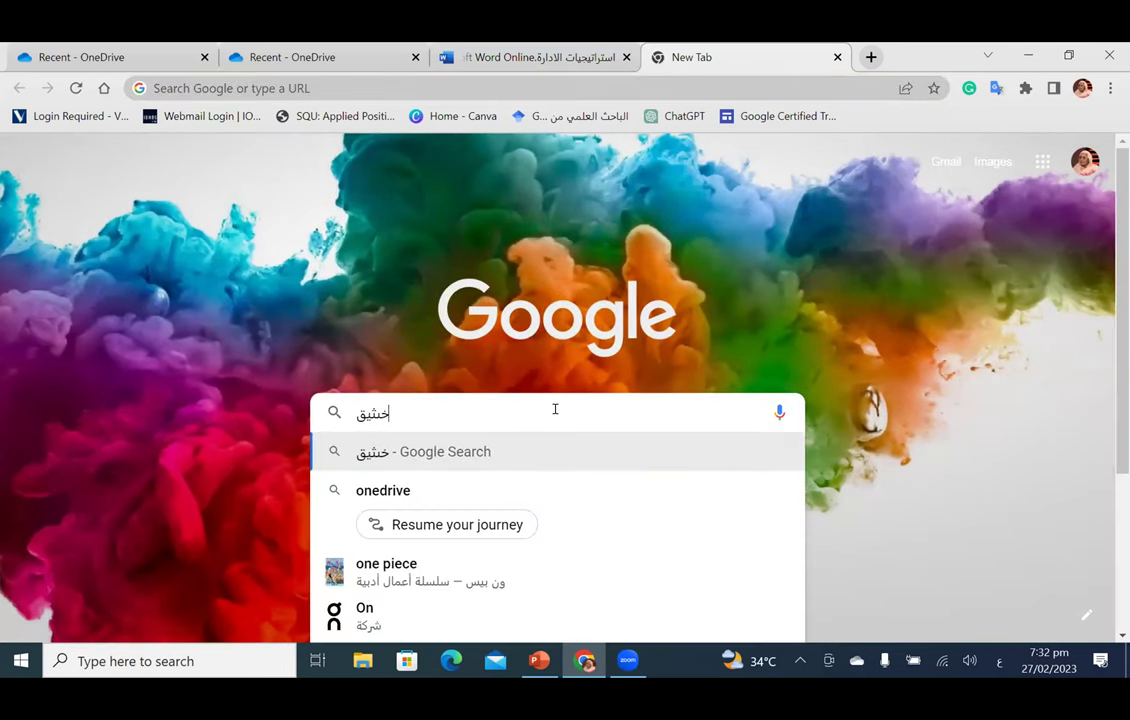
type("ه")
key("Escape")
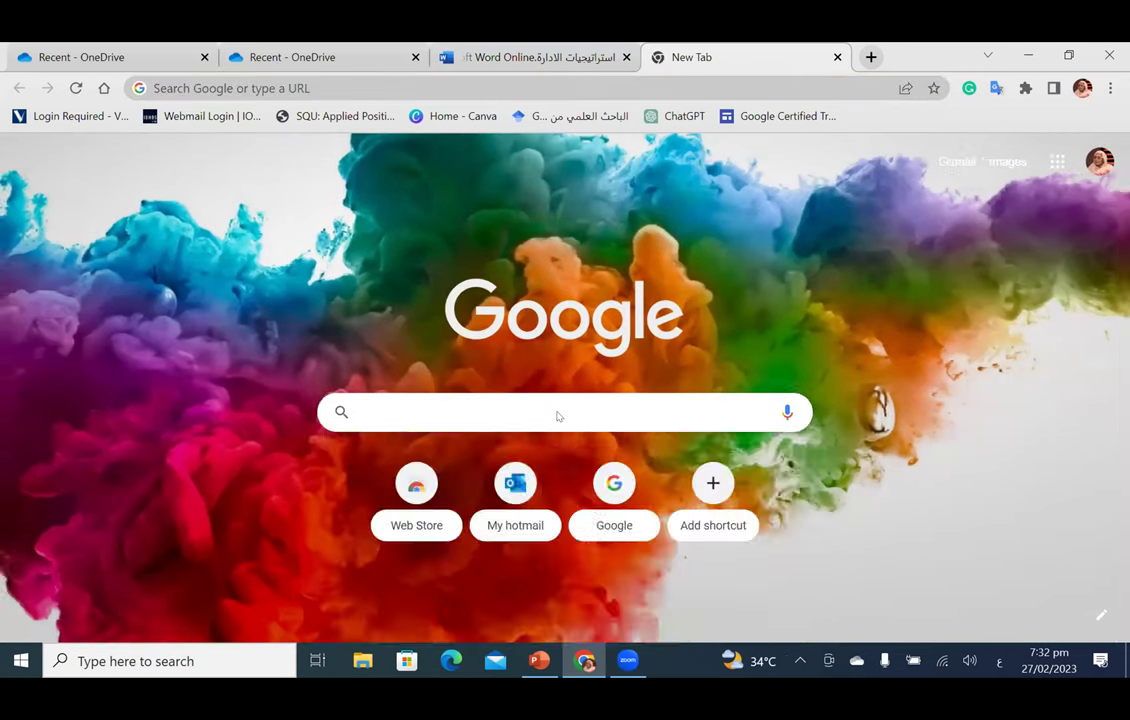
key("alt+shift")
type("oned")
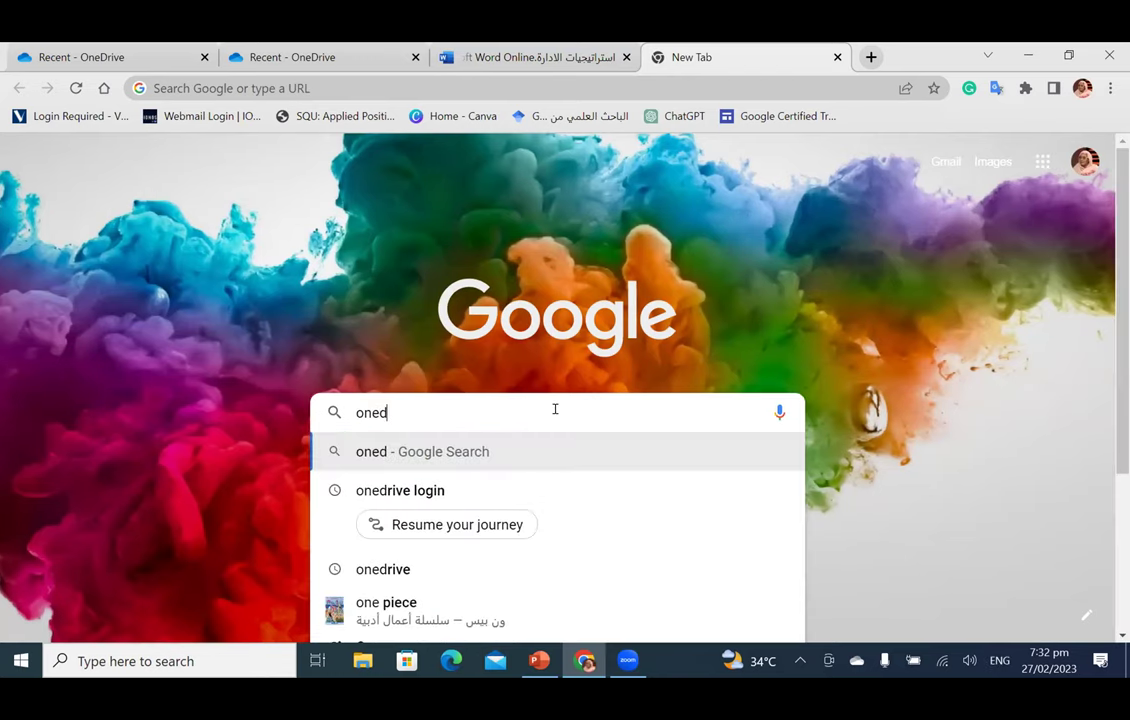
type("rive")
key("Return")
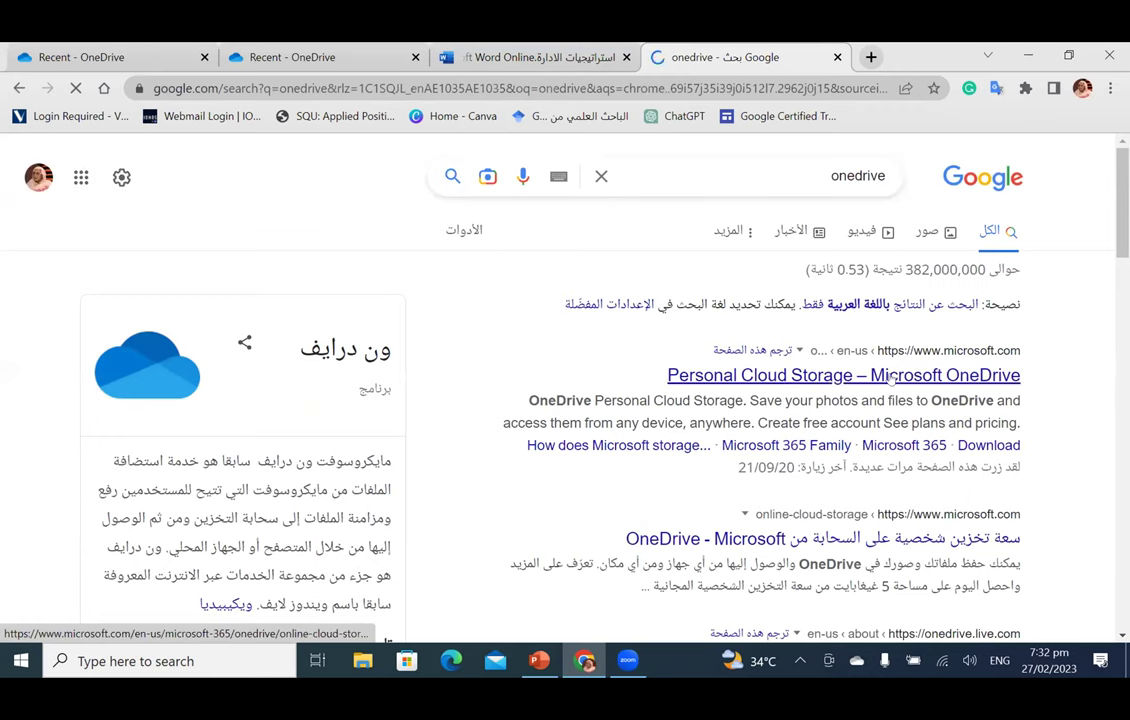
left_click(889, 378)
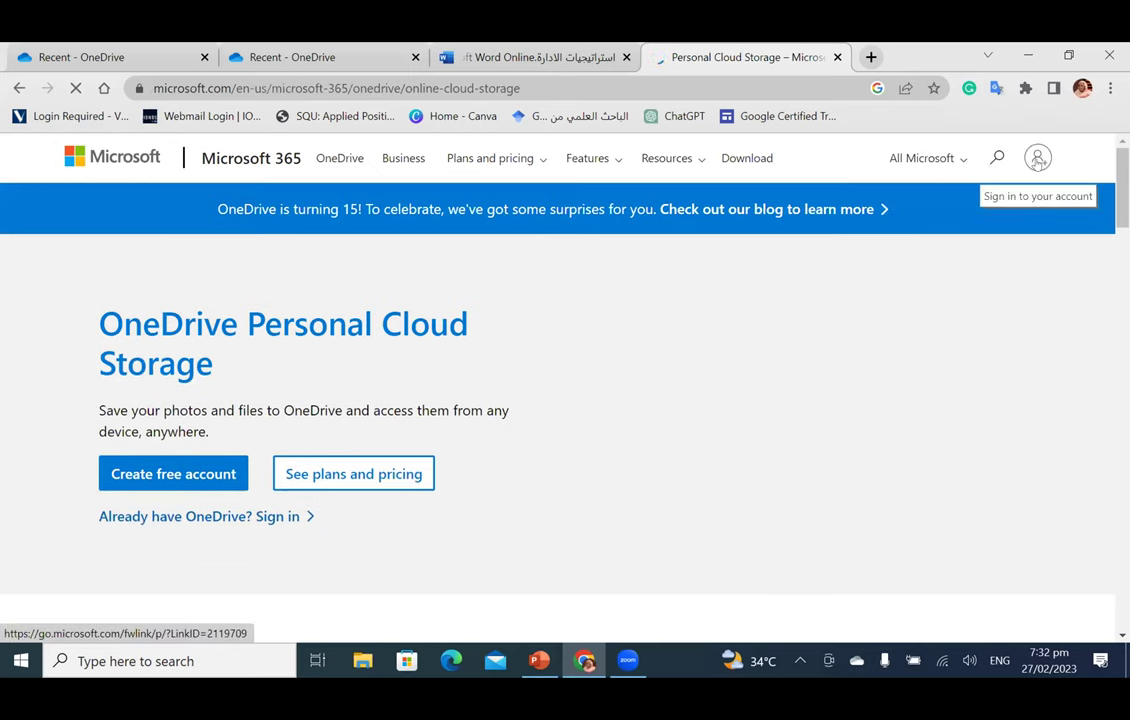
Step: Sign in to OneDrive, look through the Microsoft 365 apps list, then return to the Recent files tab
left_click(1037, 158)
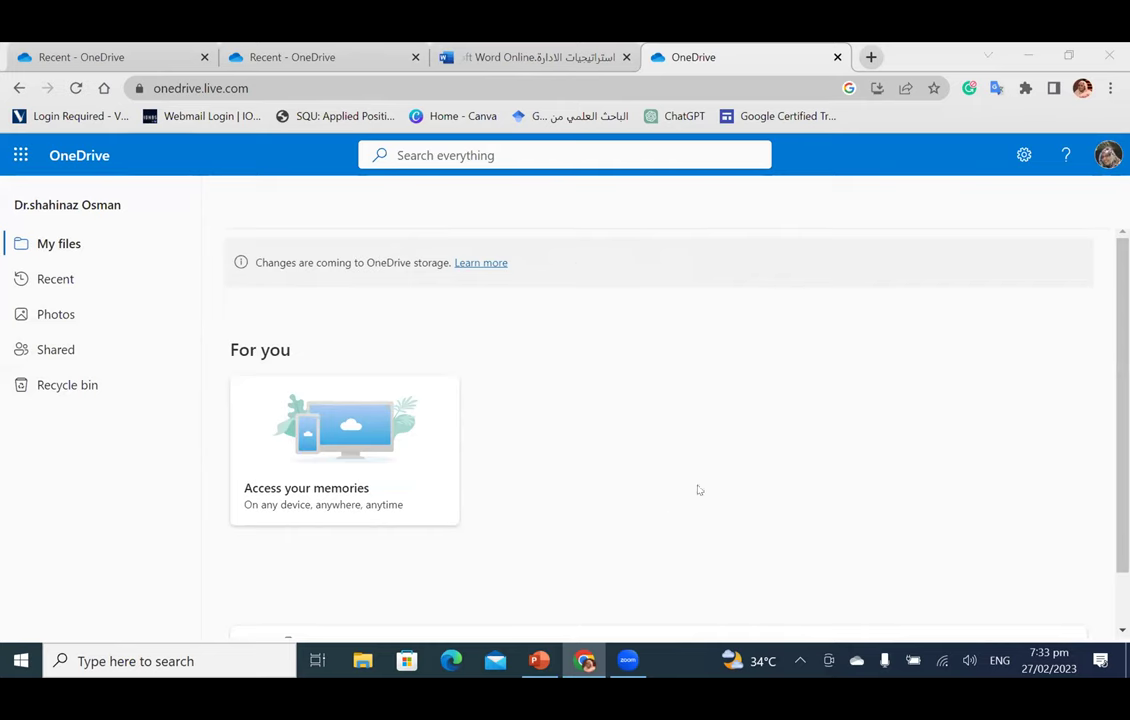
left_click(16, 160)
left_click(16, 161)
left_click(16, 161)
left_click(16, 161)
left_click(16, 161)
left_click(16, 161)
left_click(16, 161)
left_click(16, 161)
left_click(16, 161)
left_click(16, 161)
left_click(16, 161)
left_click(16, 161)
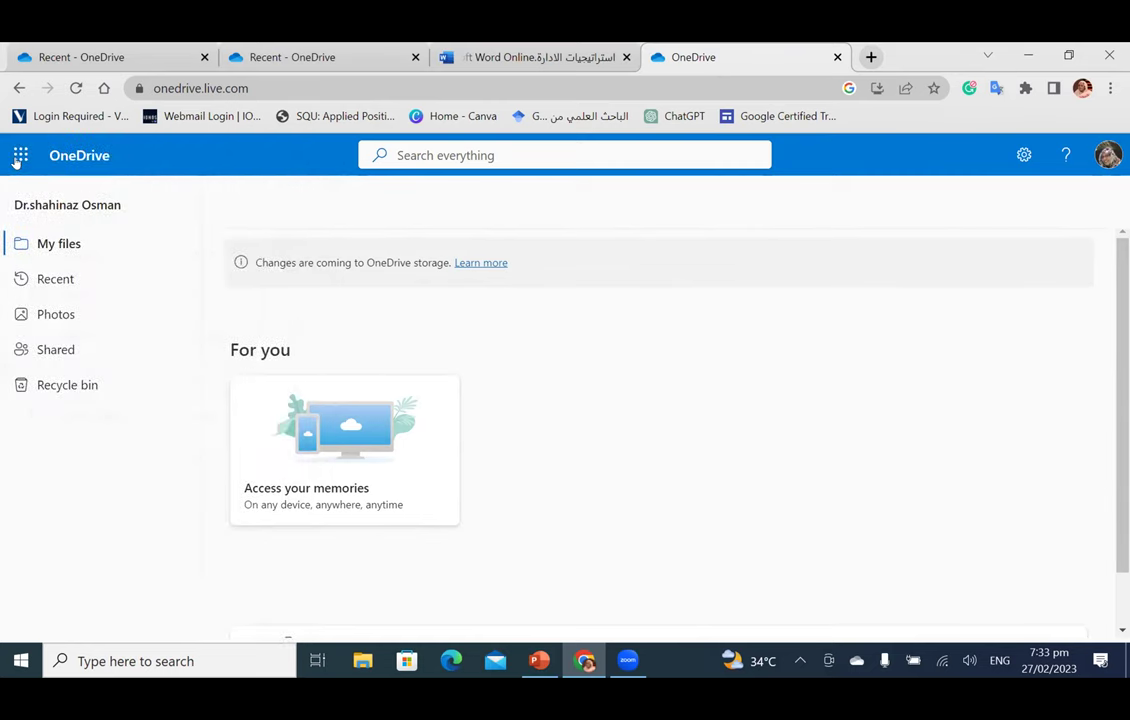
left_click(16, 161)
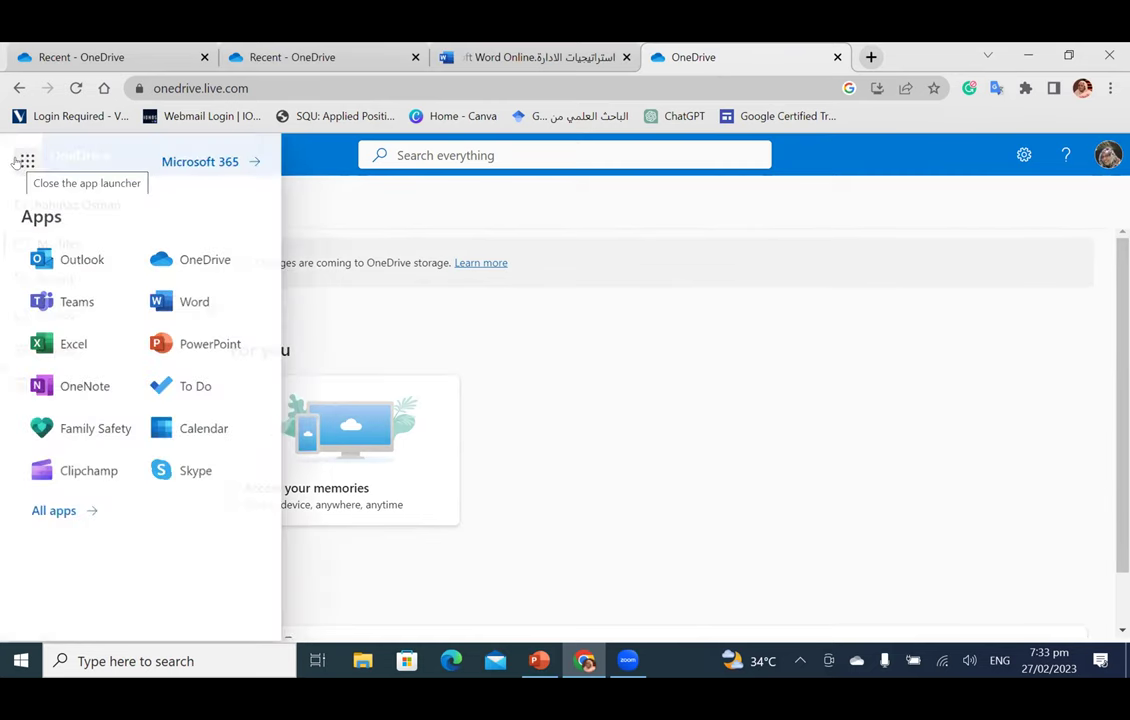
left_click(16, 161)
left_click(16, 161)
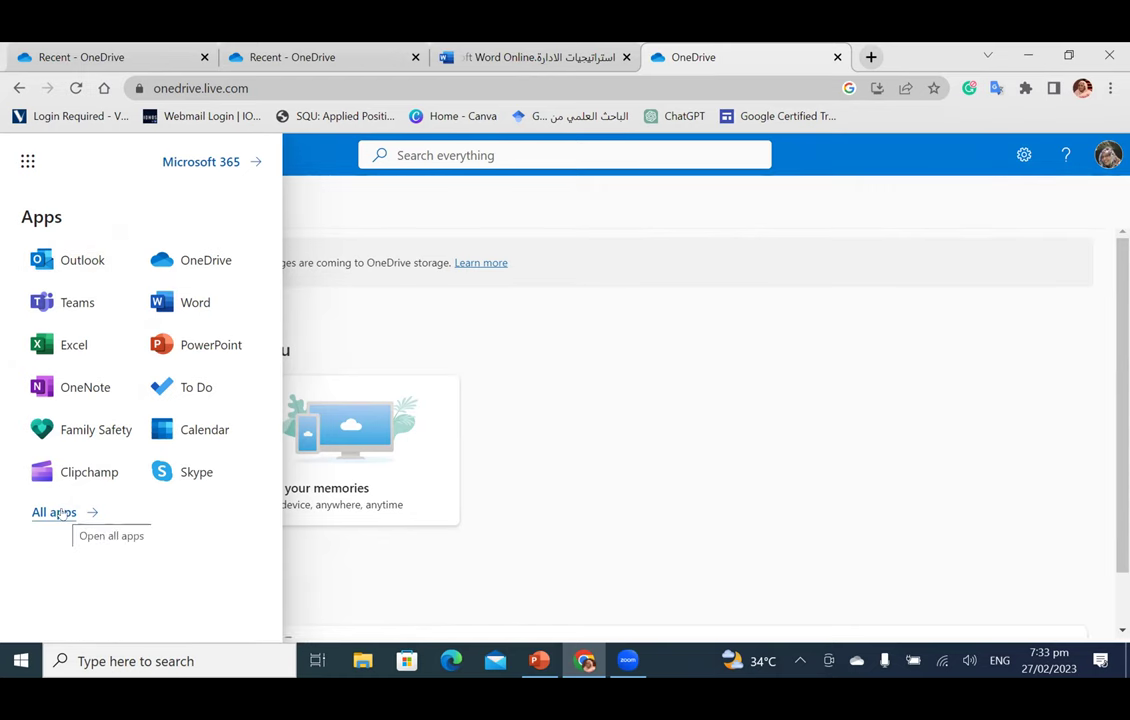
left_click(673, 494)
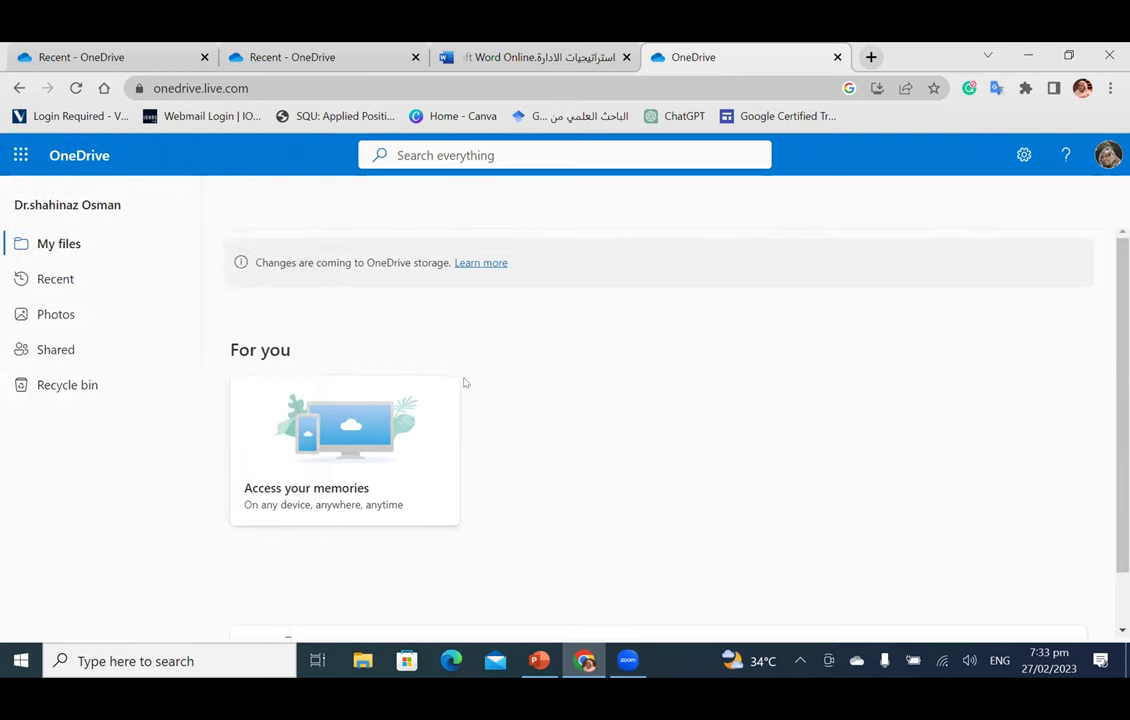
key("ctrl+2")
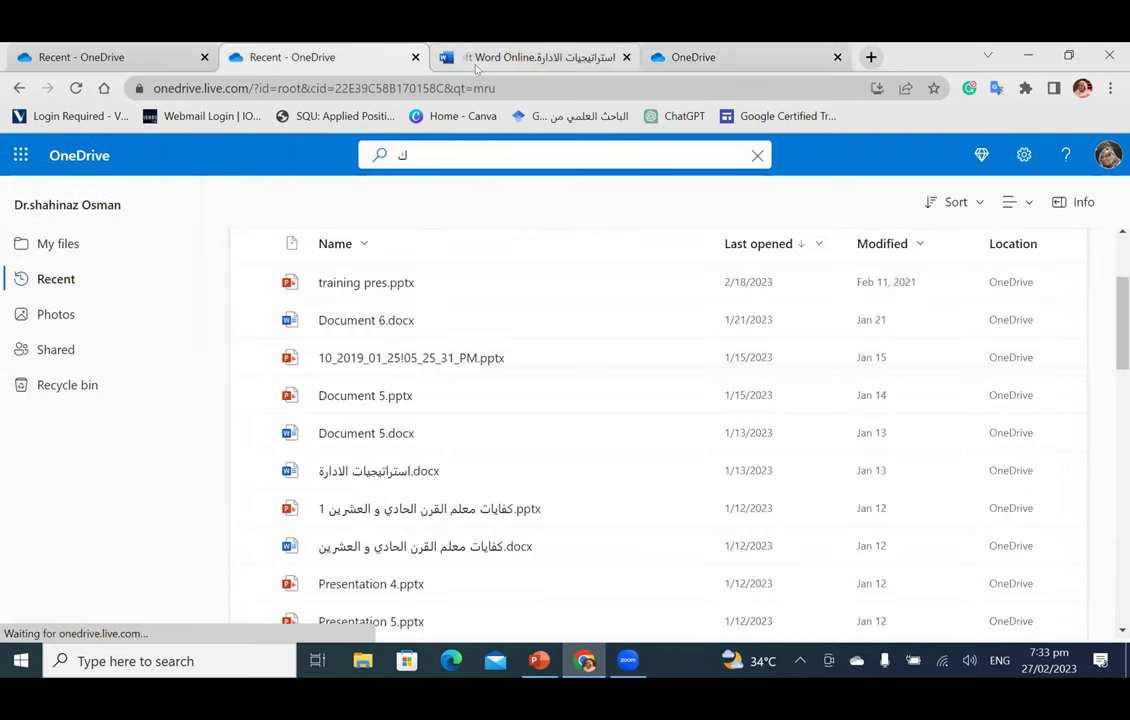
Step: Return to the Word document and open the Bing web picture search
key("ctrl+3")
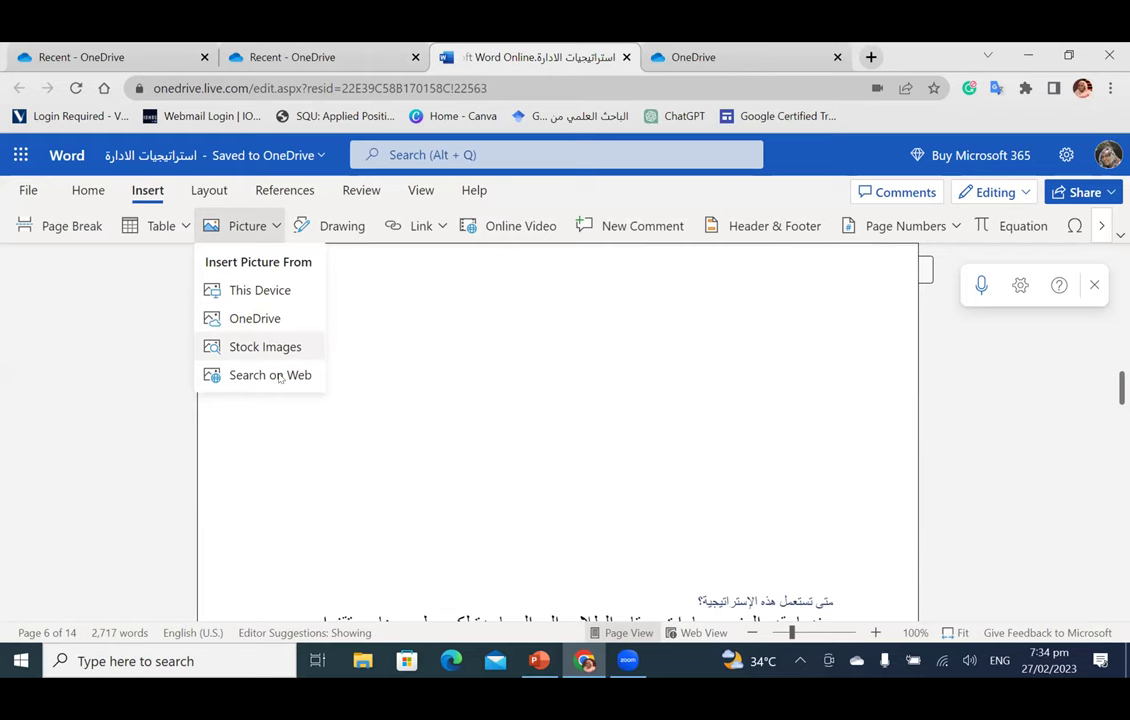
left_click(280, 377)
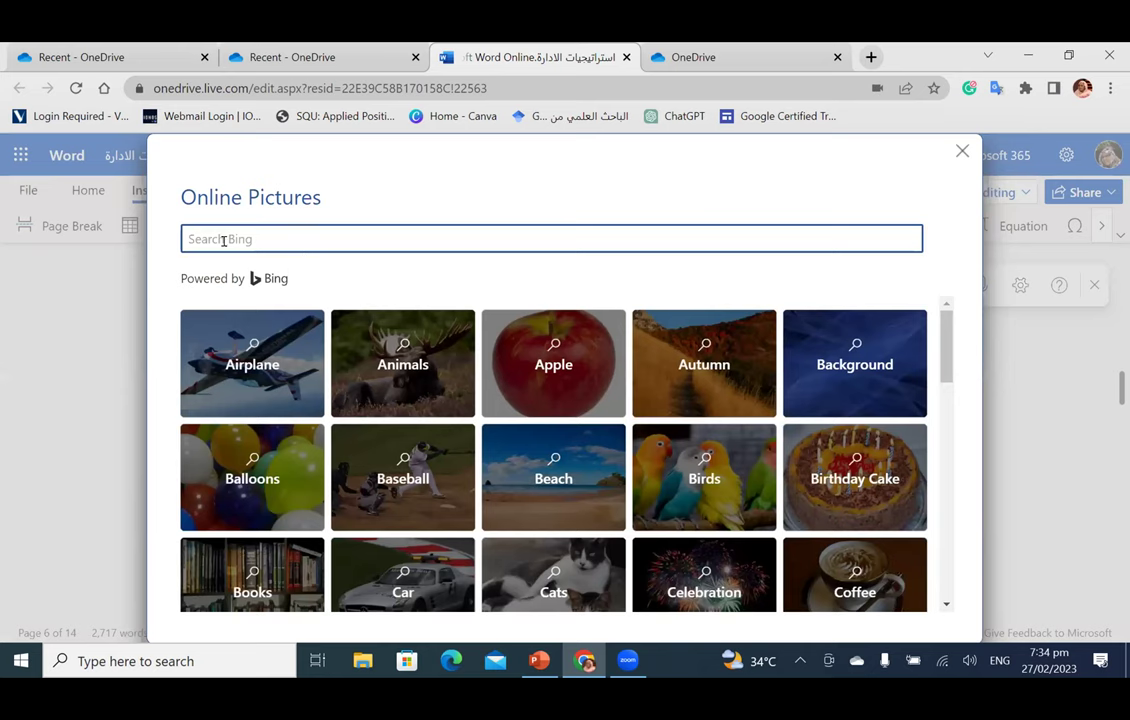
Step: Search Creative Commons images for 'Technology' and insert the businessman touching floating icons picture
type("Technology")
key("Return")
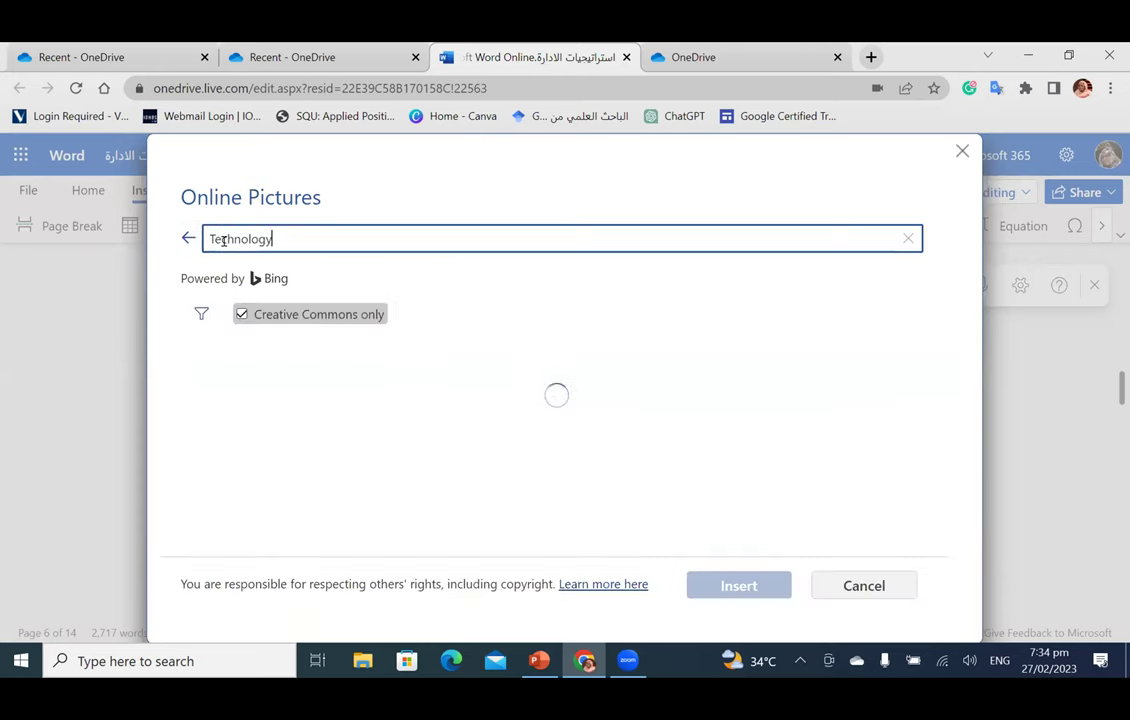
left_click(236, 318)
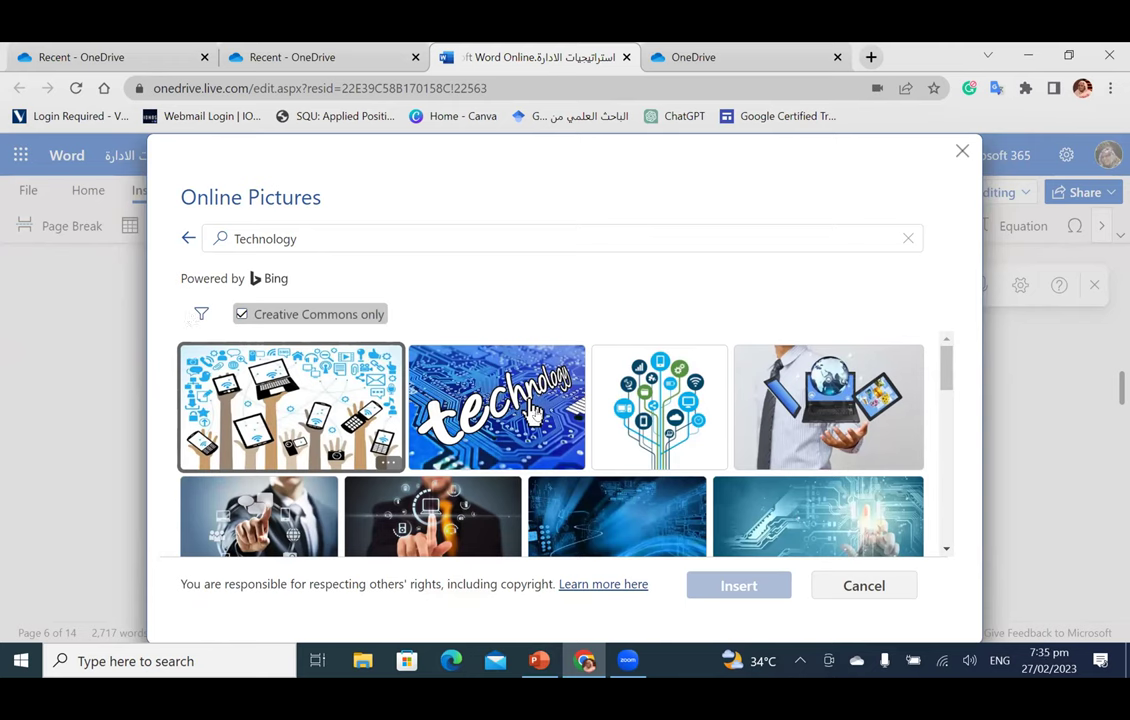
scroll(507, 407, "down", 3)
scroll(507, 407, "down", 1)
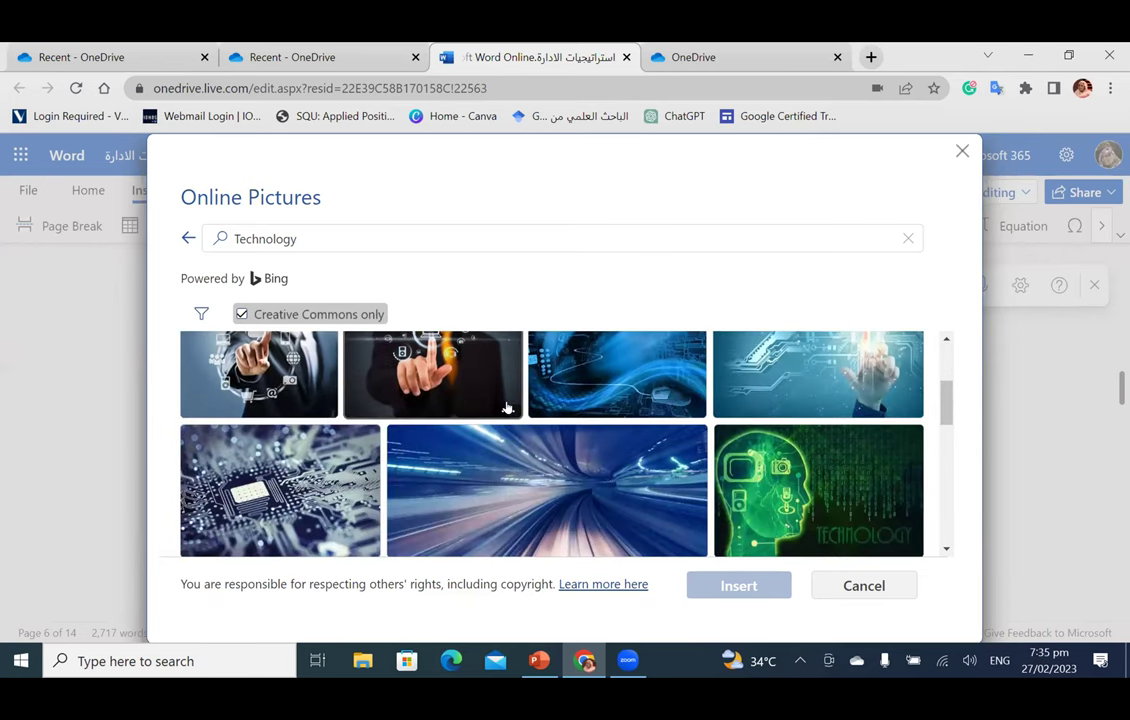
scroll(507, 407, "up", 3)
left_click(258, 445)
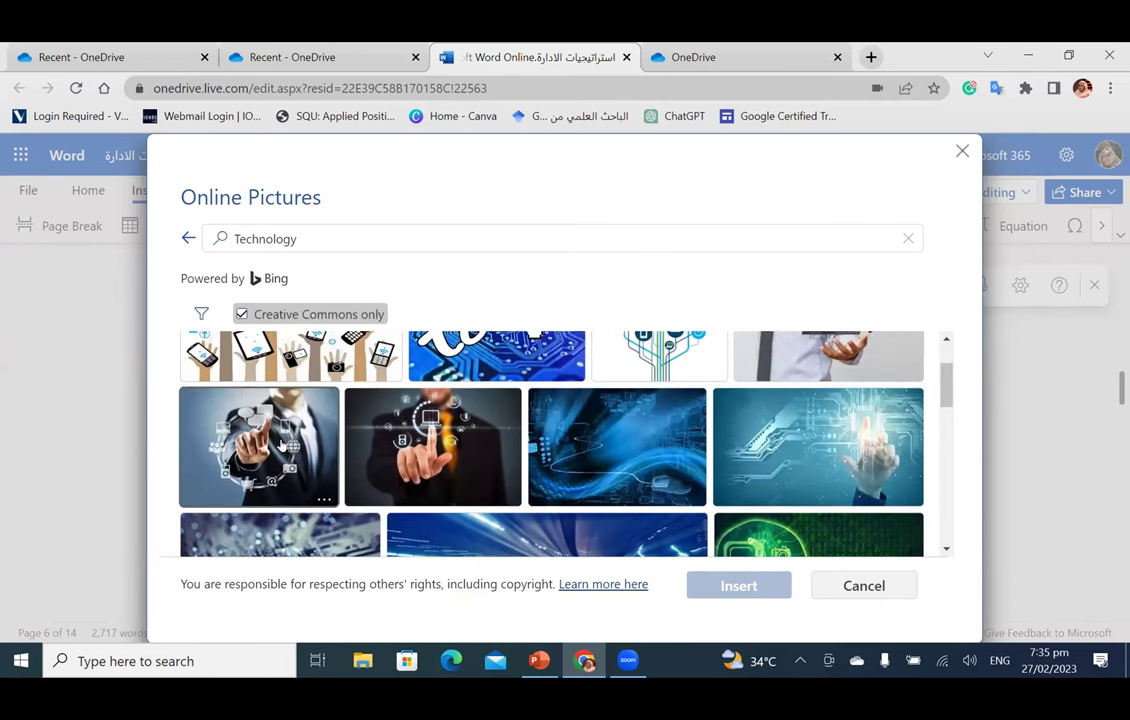
left_click(733, 586)
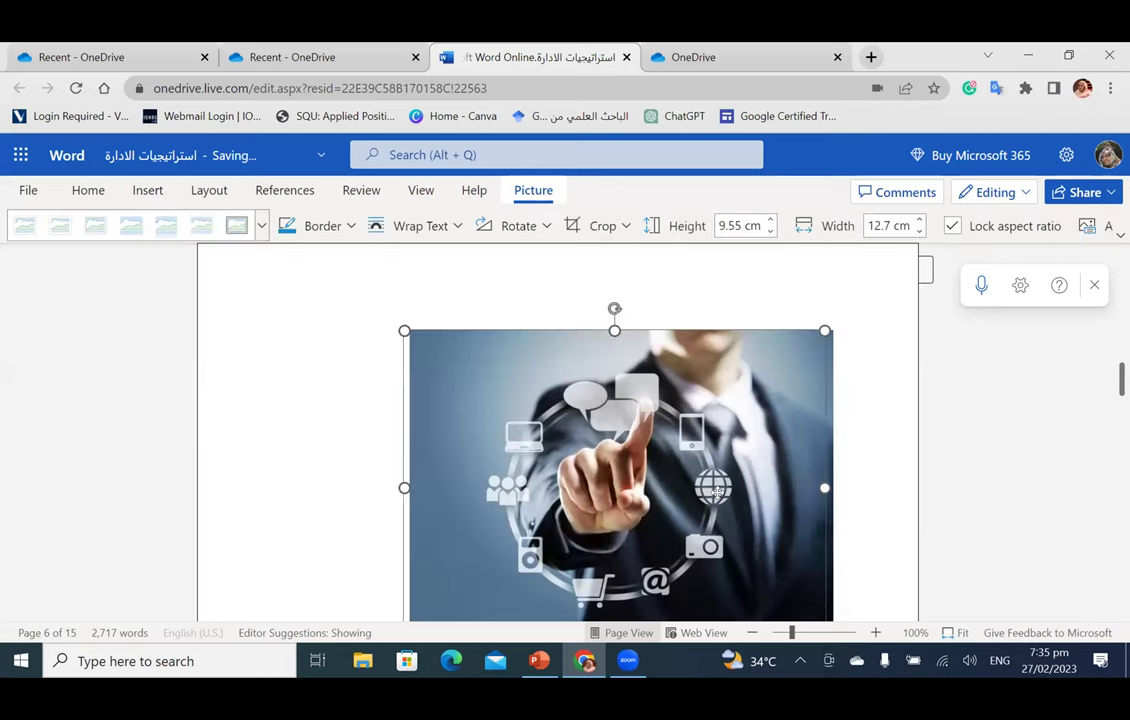
Step: Deselect the inserted picture and show Designer's theme ideas for the document
scroll(353, 399, "down", 2)
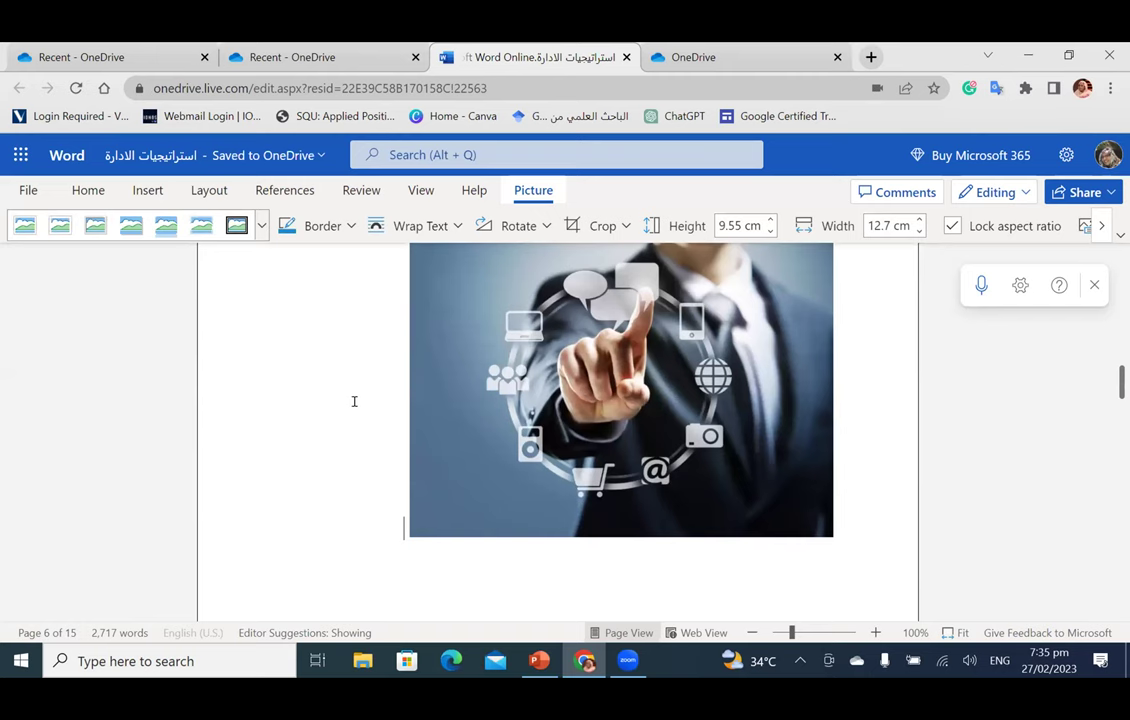
left_click(354, 401)
scroll(354, 401, "up", 1)
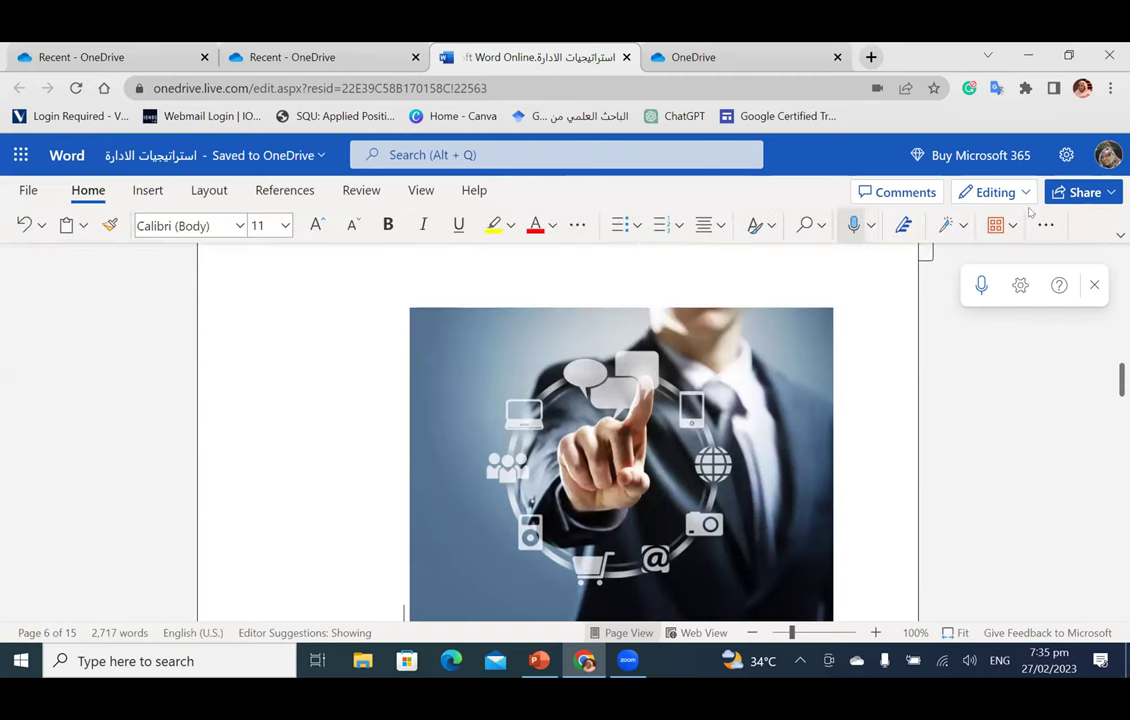
left_click(946, 228)
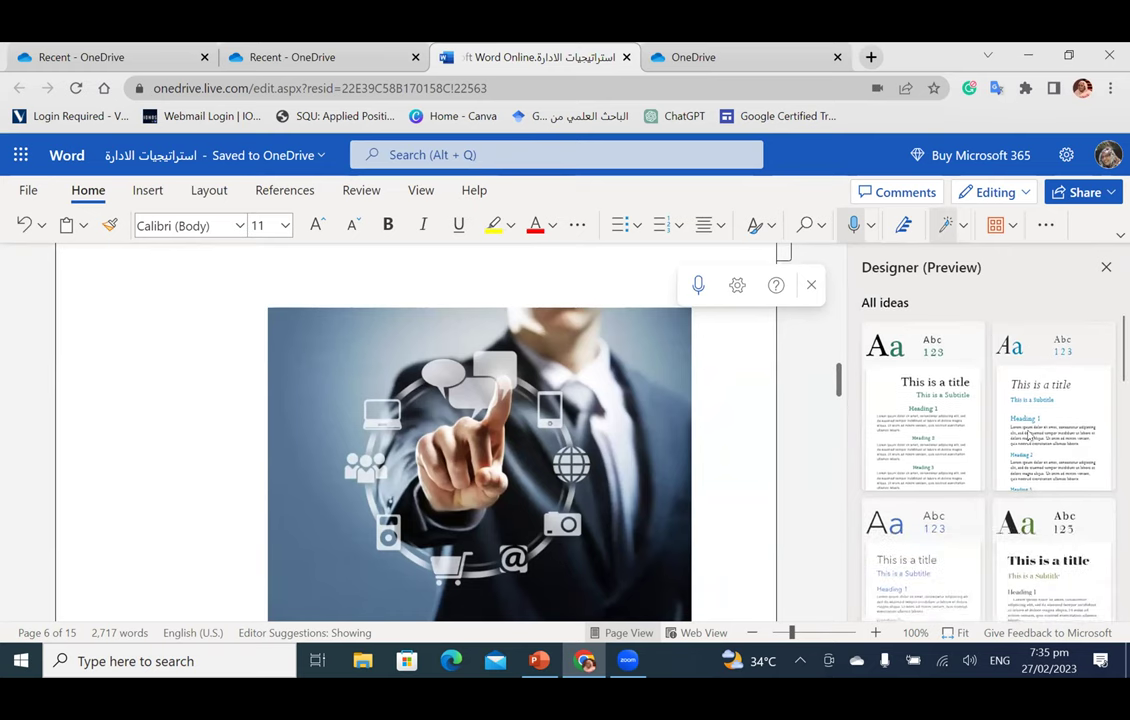
Step: Browse the Designer ideas, then go to the File menu's Save as options
scroll(1030, 433, "down", 3)
scroll(1025, 438, "down", 3)
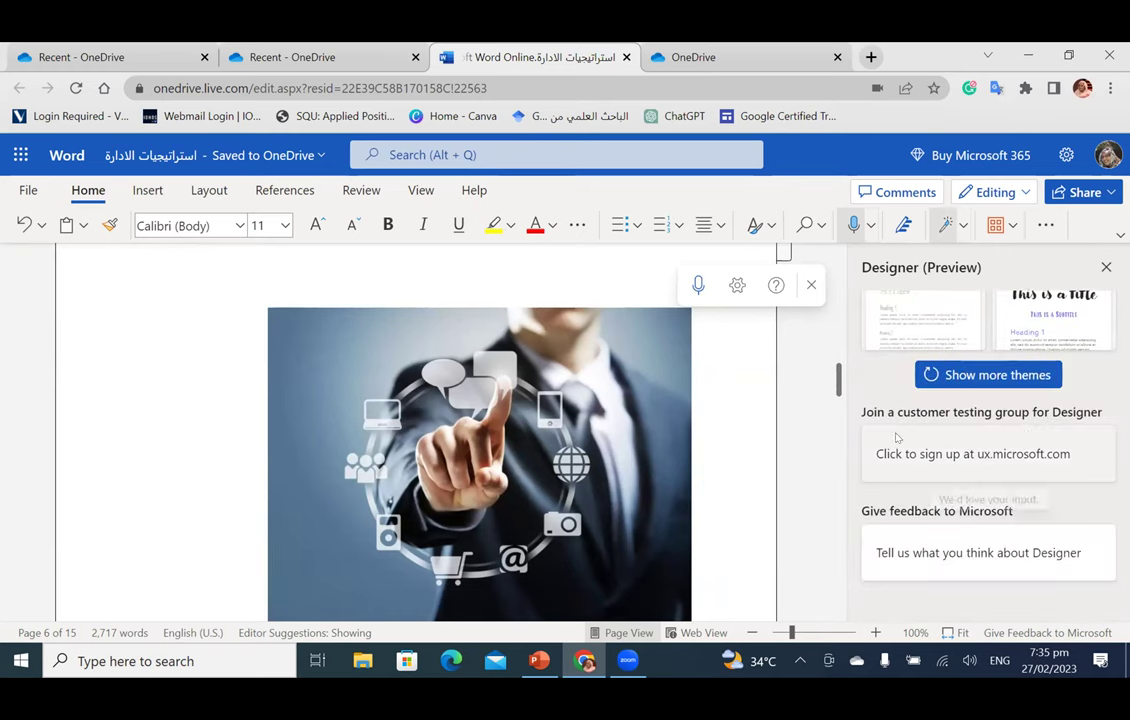
scroll(227, 403, "down", 2)
scroll(227, 403, "up", 5)
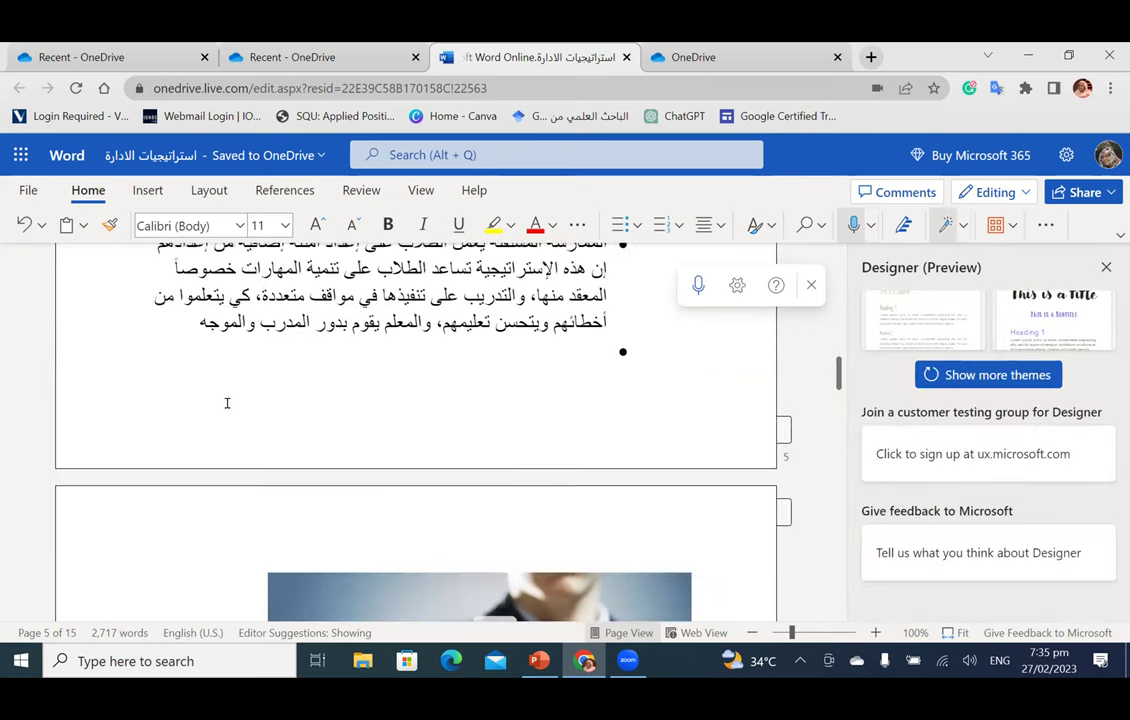
scroll(206, 356, "down", 5)
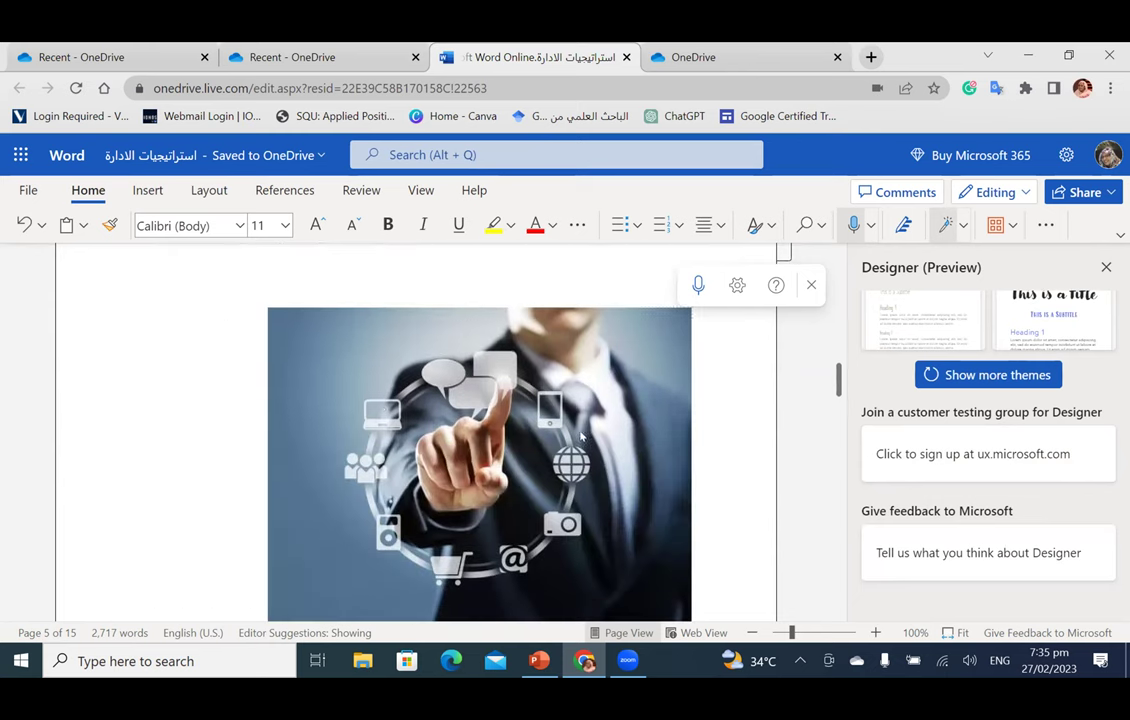
scroll(194, 351, "down", 1)
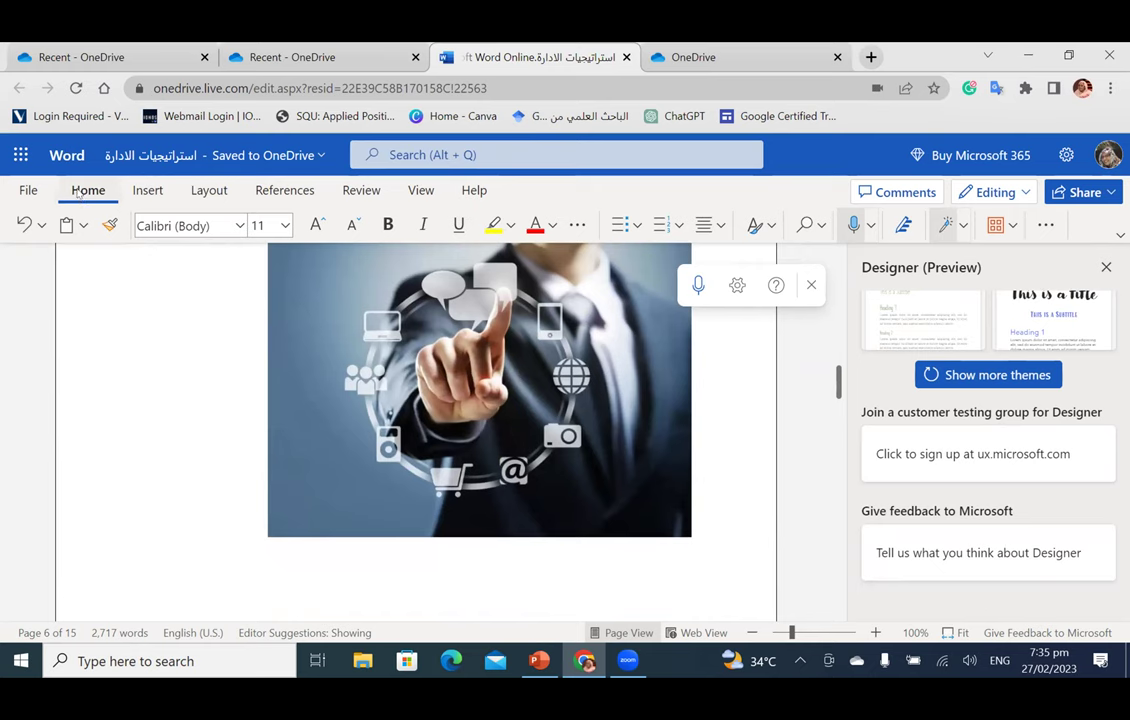
left_click(25, 190)
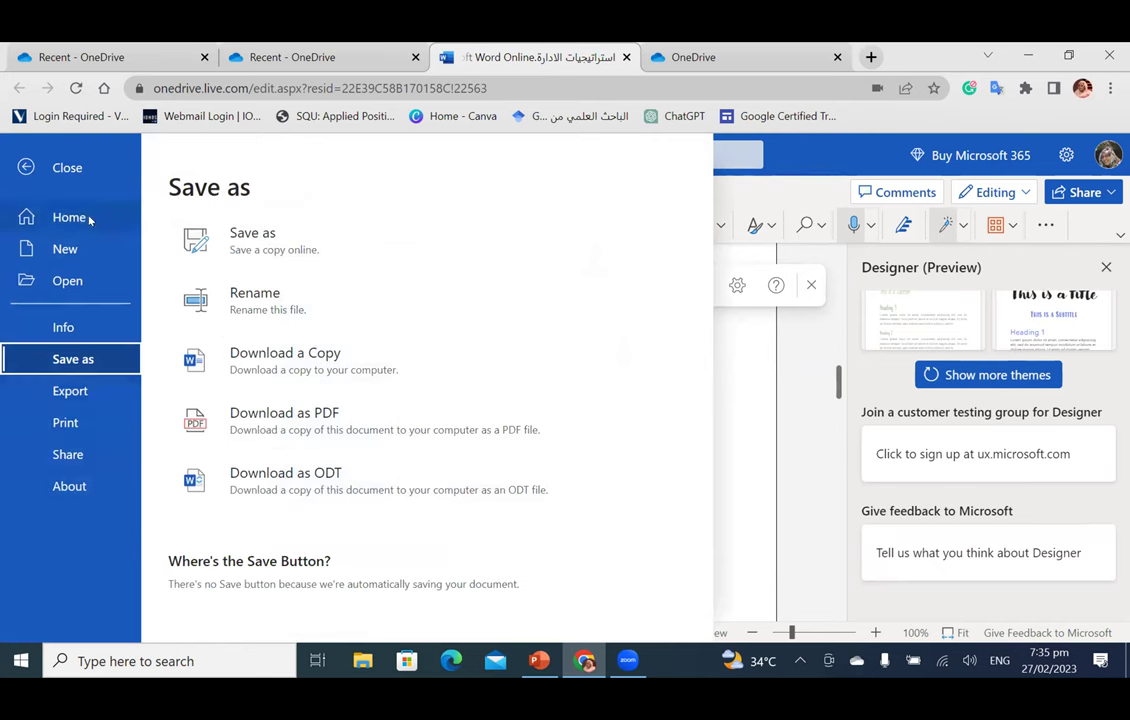
Step: Start Save as, then reload browser tabs until OneDrive's Recent list shows the Arabic documents
left_click(253, 245)
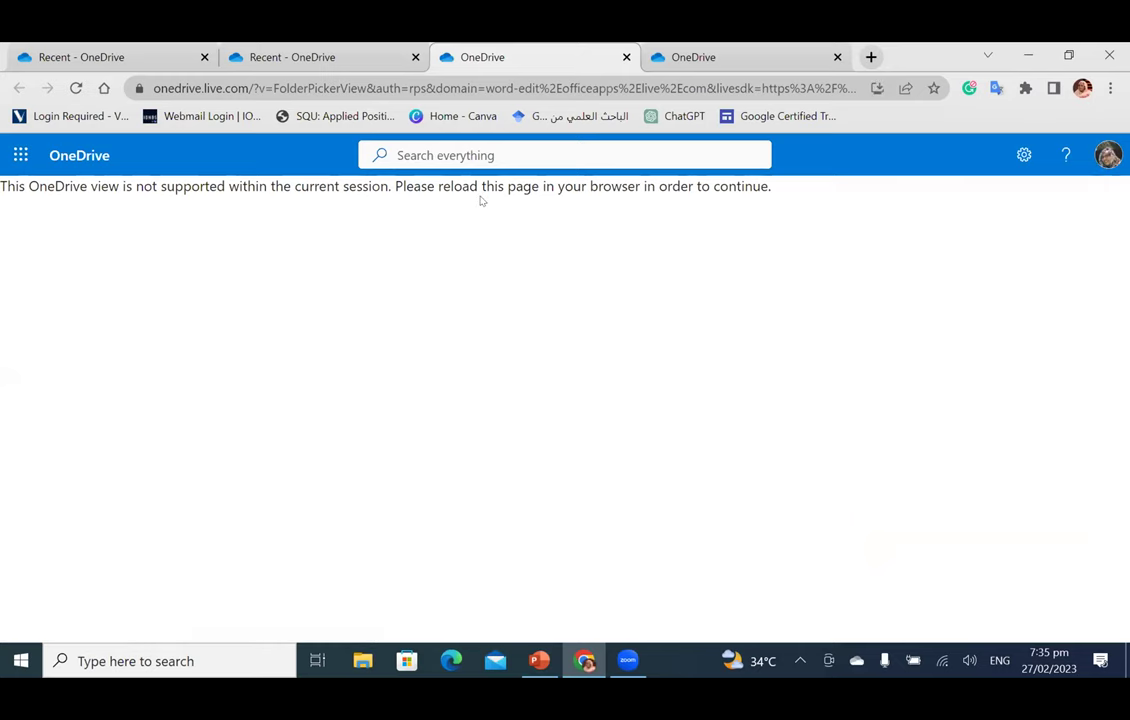
left_click(362, 66)
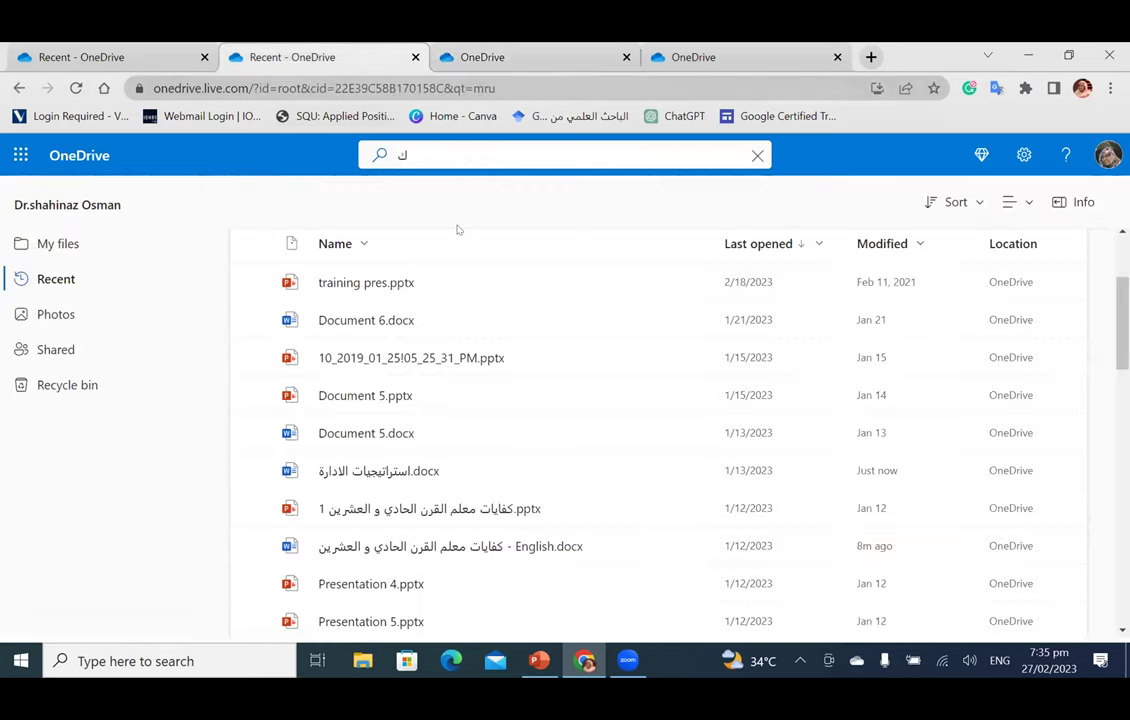
left_click(76, 88)
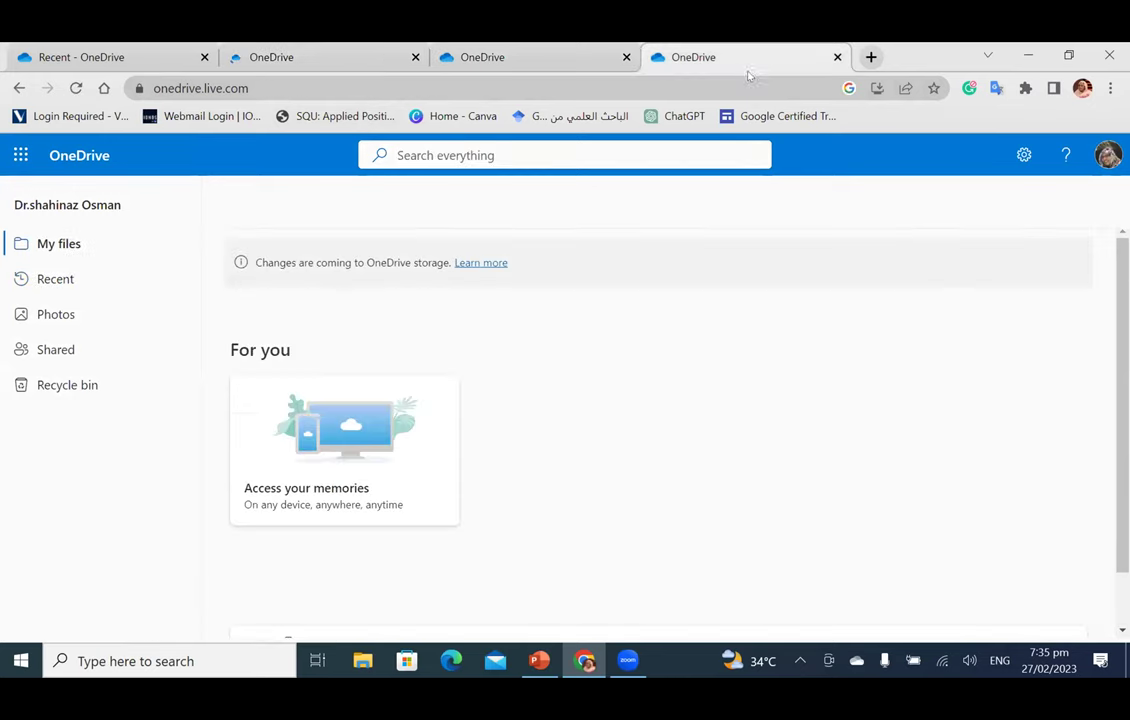
left_click(450, 58)
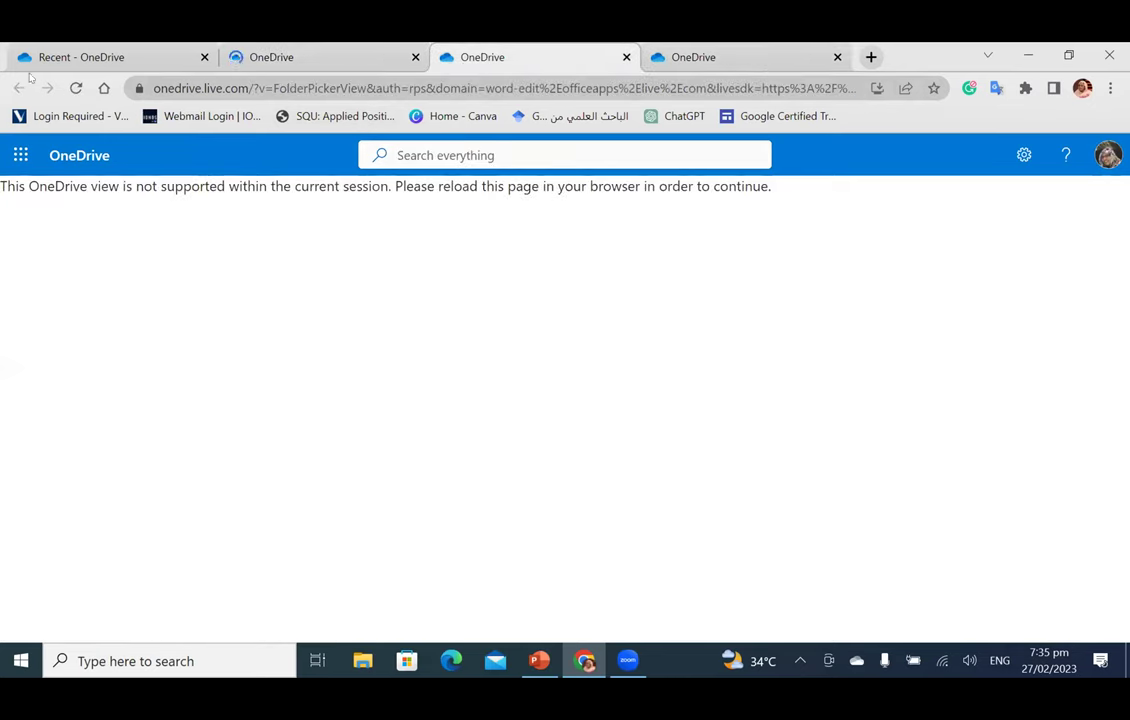
left_click(77, 95)
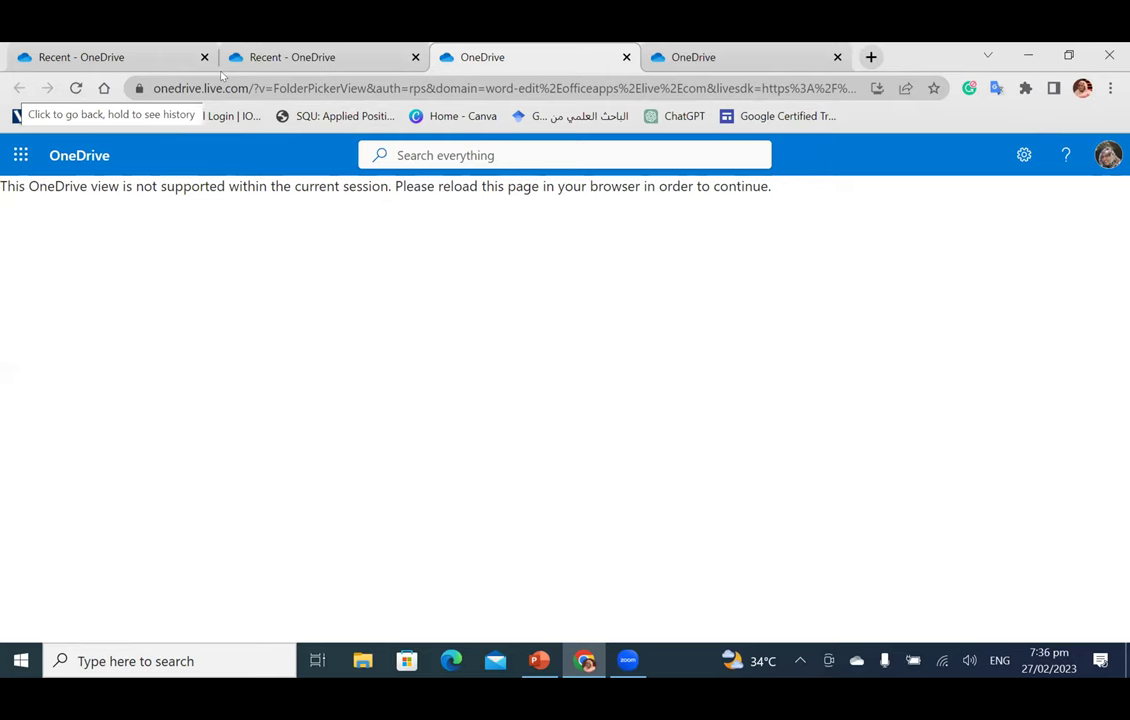
left_click(287, 60)
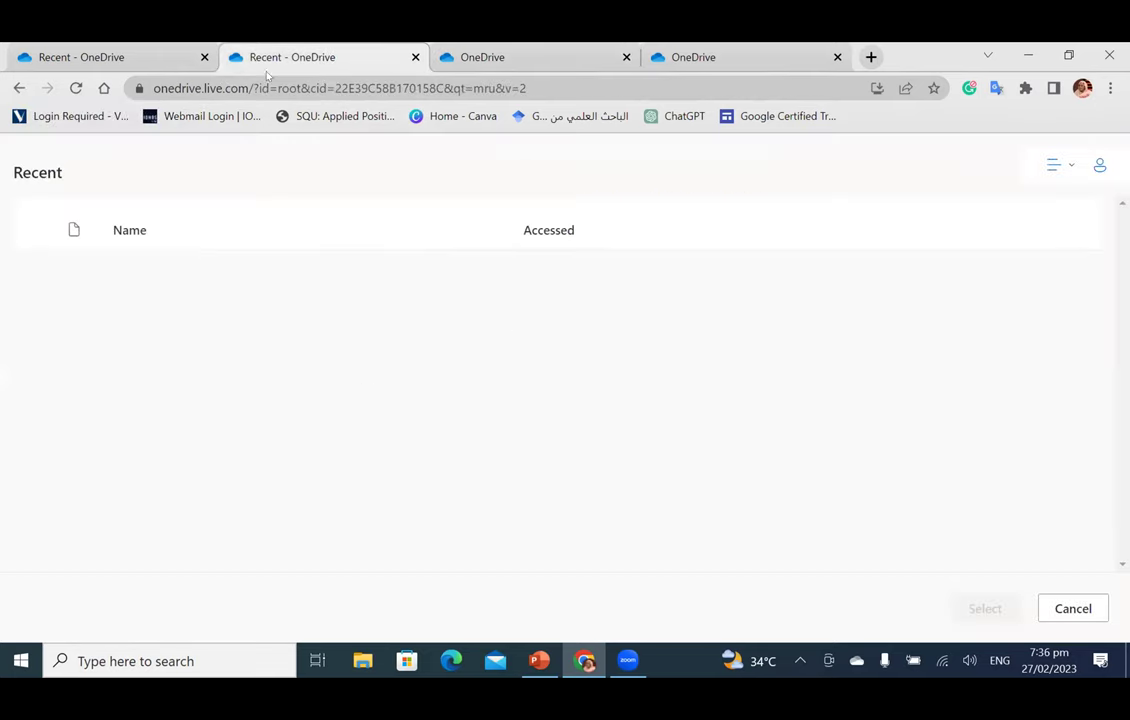
left_click(76, 89)
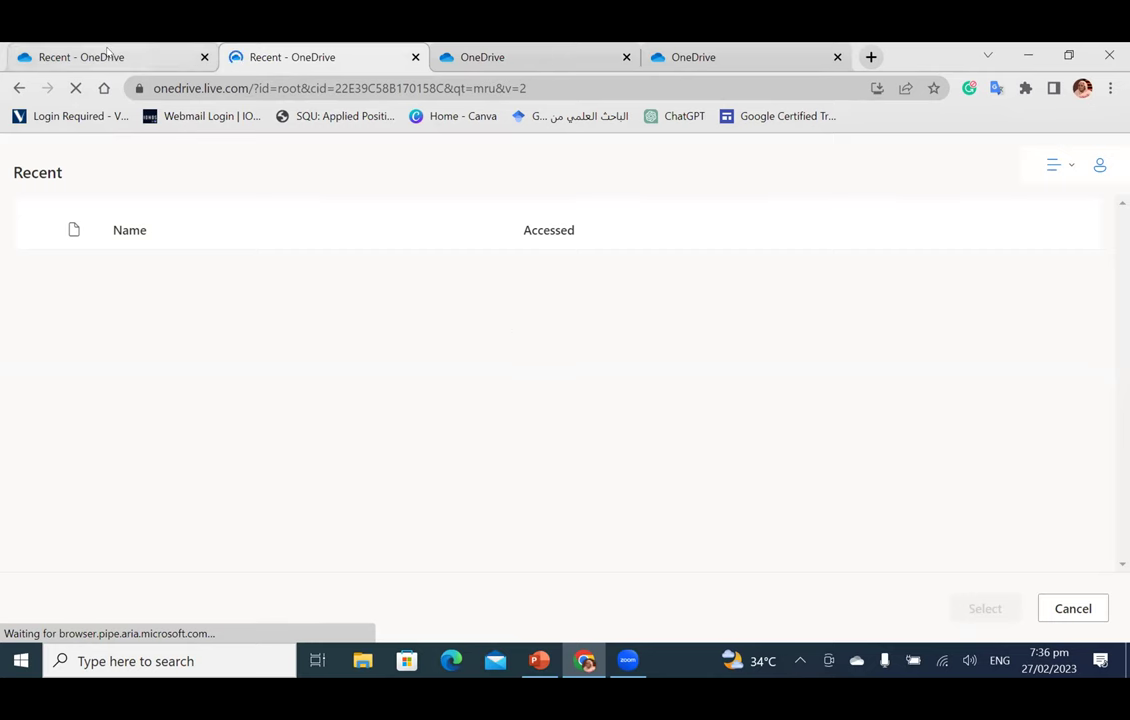
left_click(108, 55)
scroll(632, 347, "down", 2)
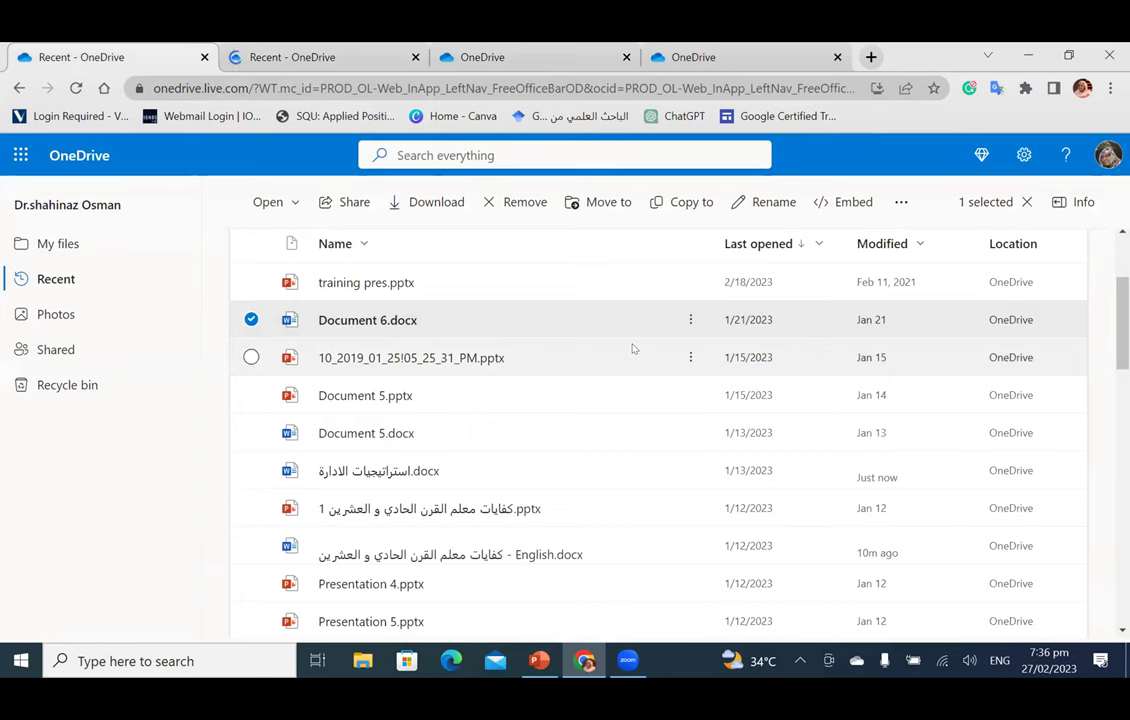
Step: Open the Arabic teacher-competencies .pptx from OneDrive Recent, reloading the error tab, and reach its PowerPoint tab
double_click(578, 521)
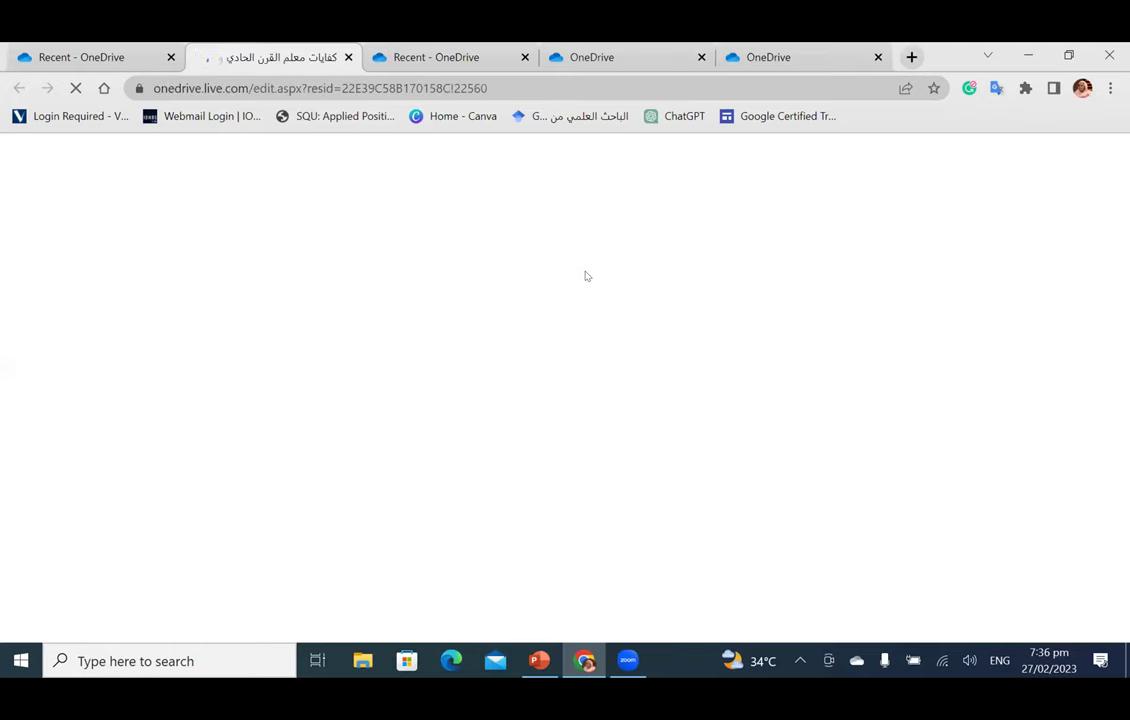
left_click(401, 62)
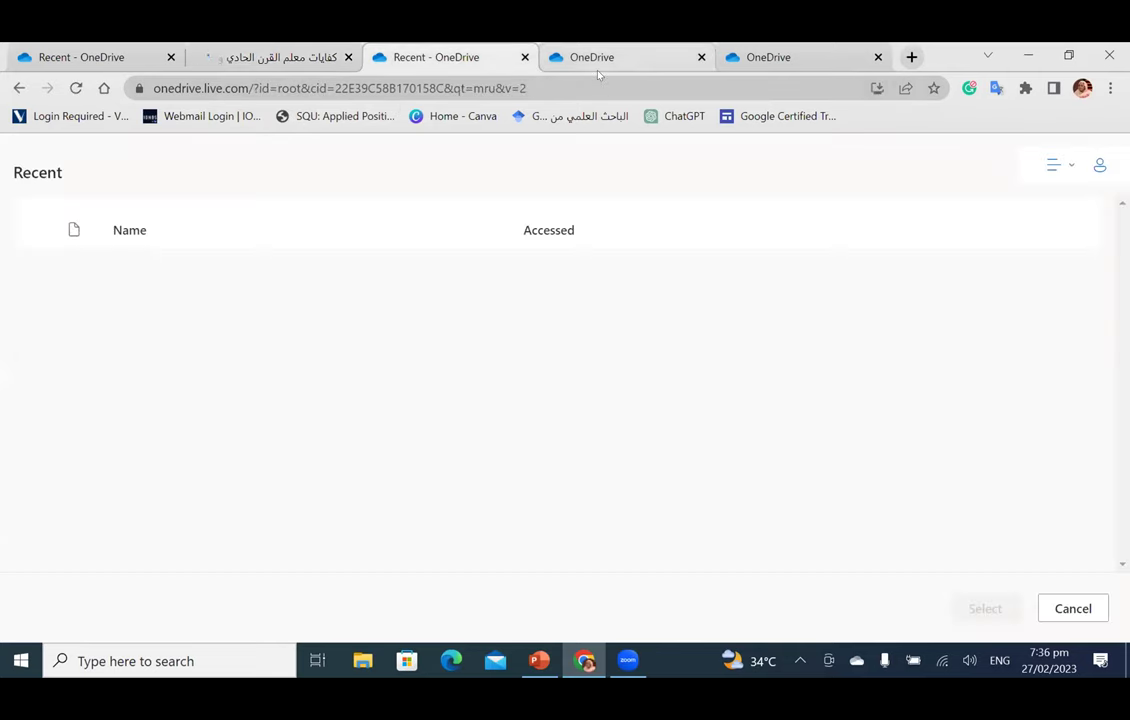
left_click(596, 60)
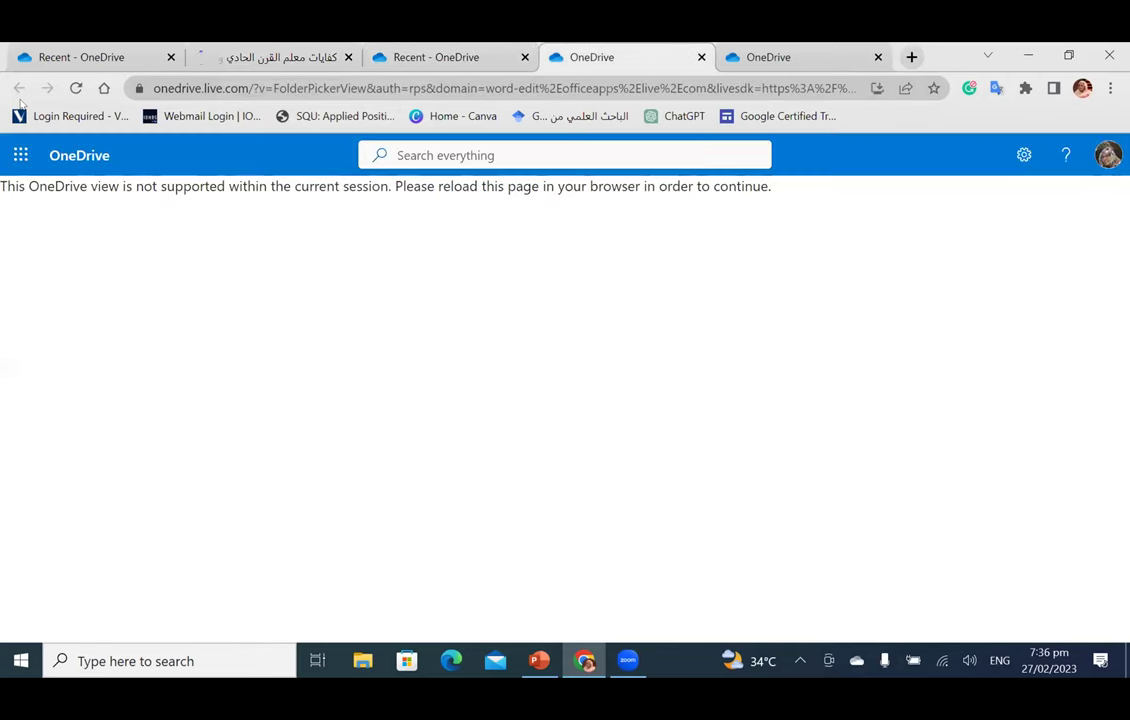
left_click(75, 88)
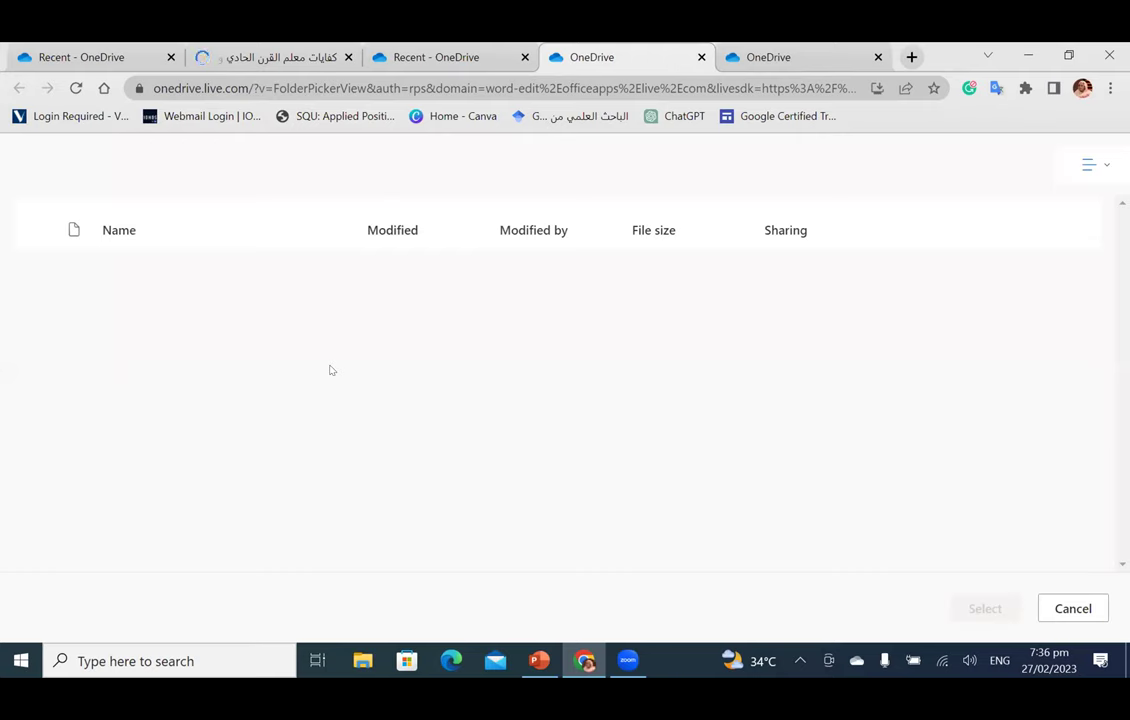
left_click(190, 64)
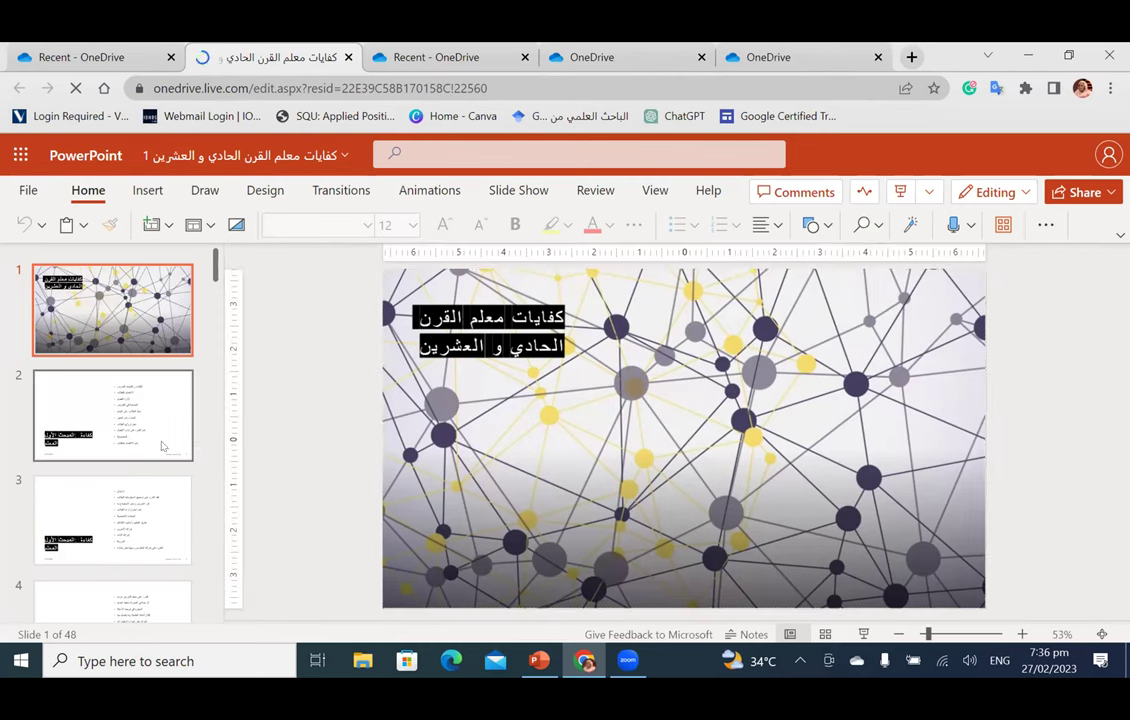
Step: Center-align all the title text on slide 2
left_click(155, 405)
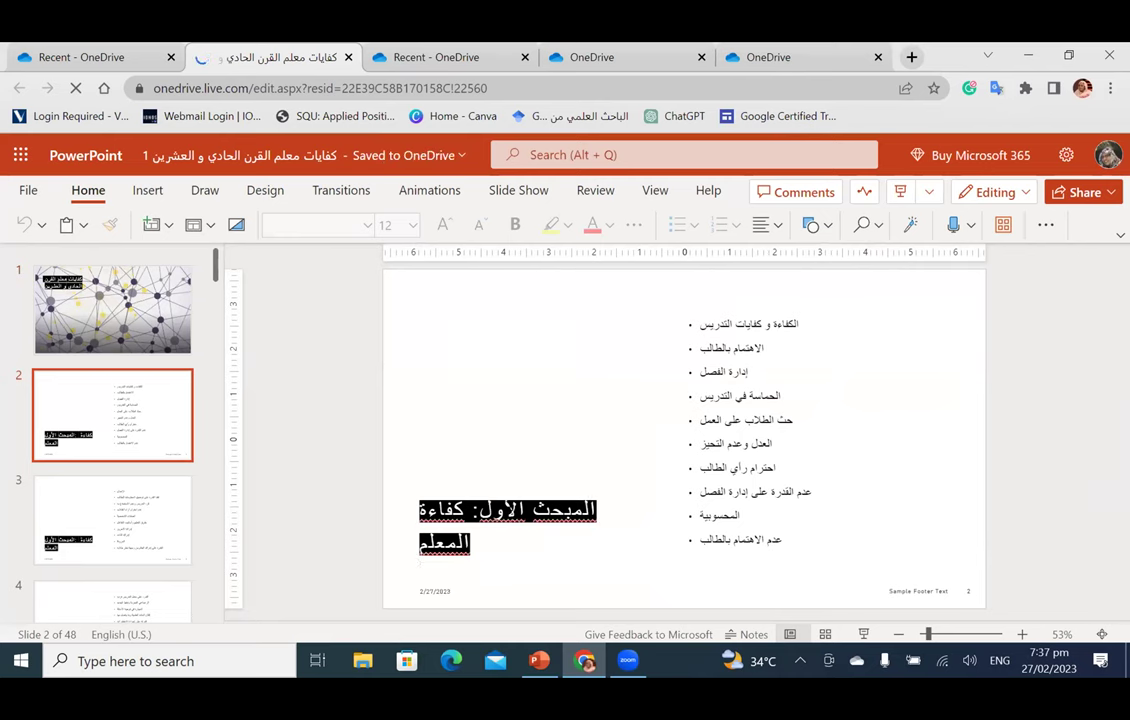
left_click(500, 510)
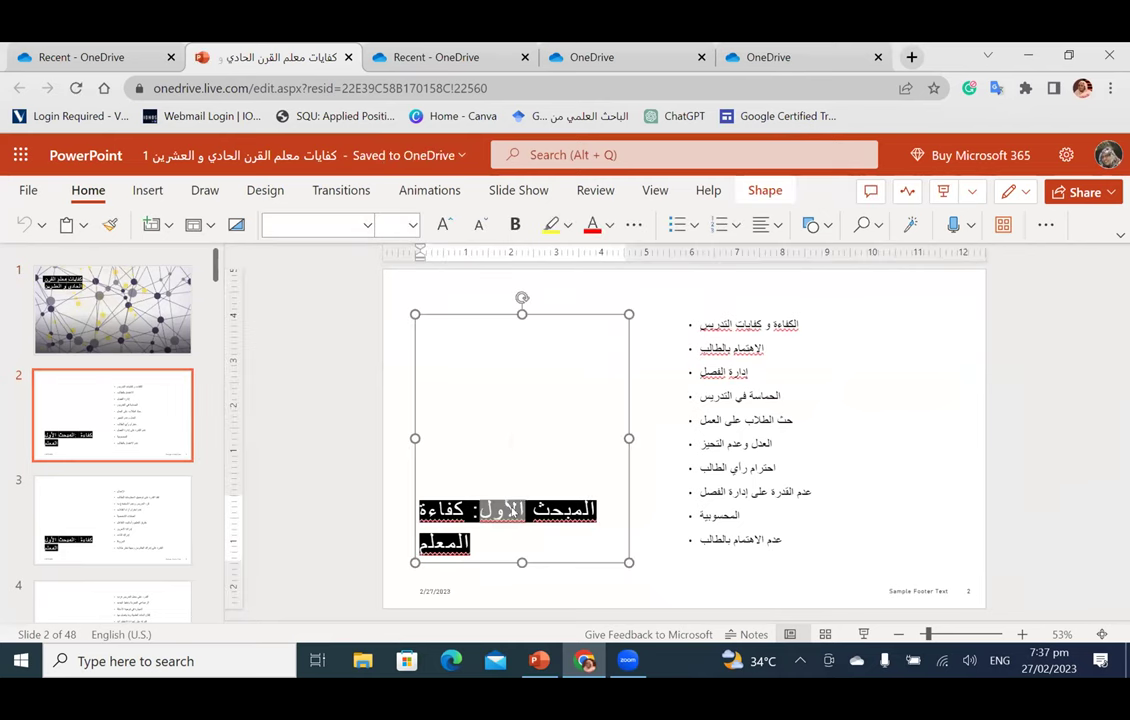
key("ctrl+a")
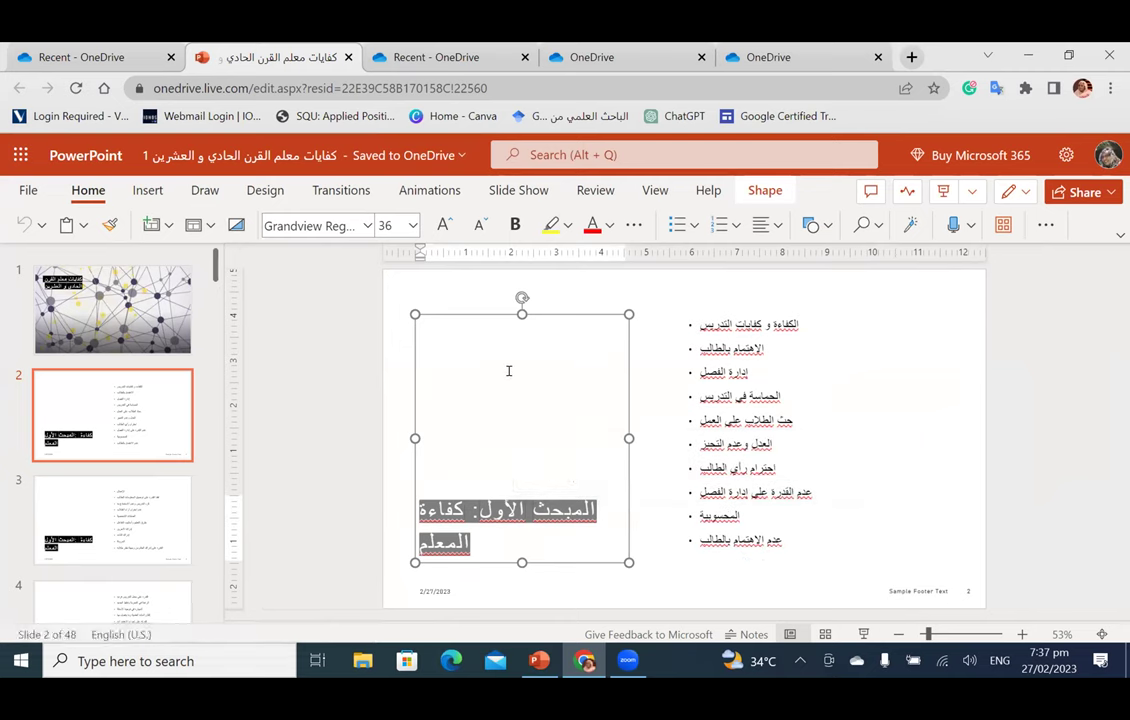
key("ctrl+c")
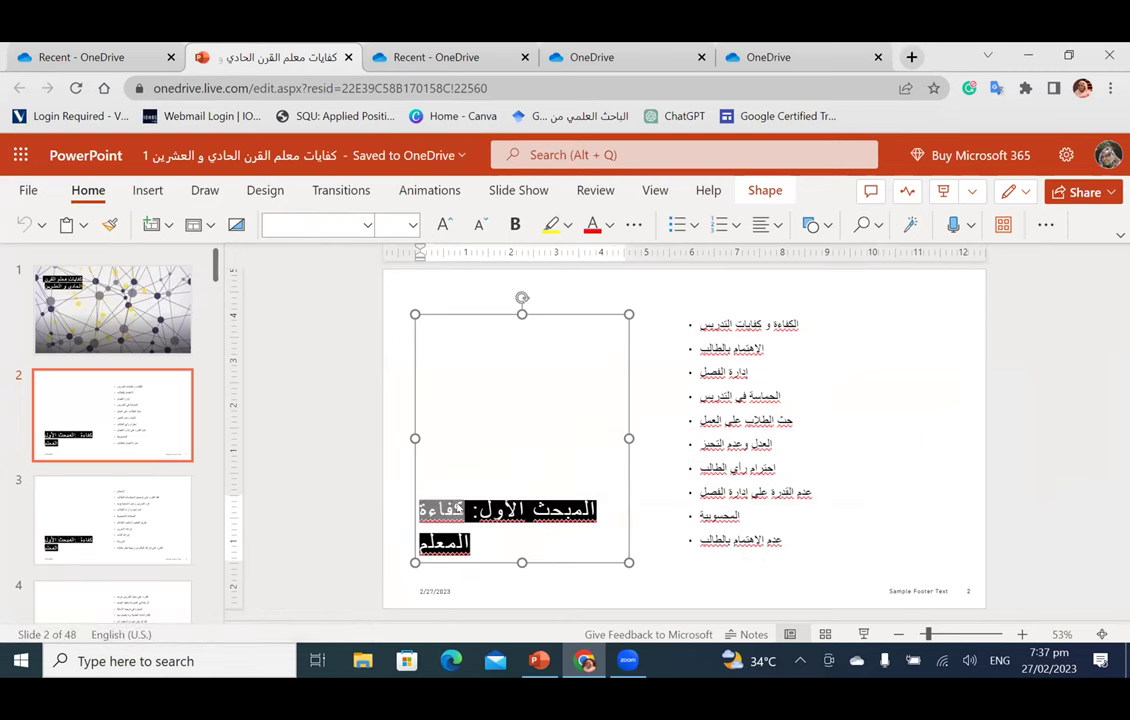
key("ctrl+a")
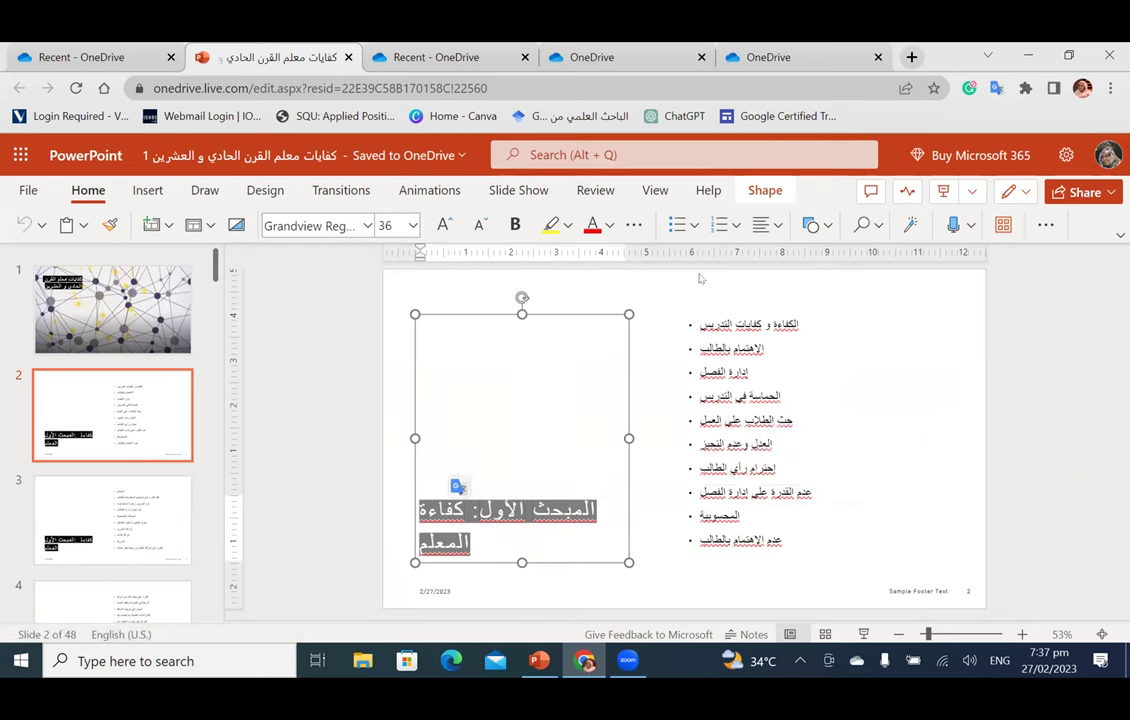
left_click(768, 225)
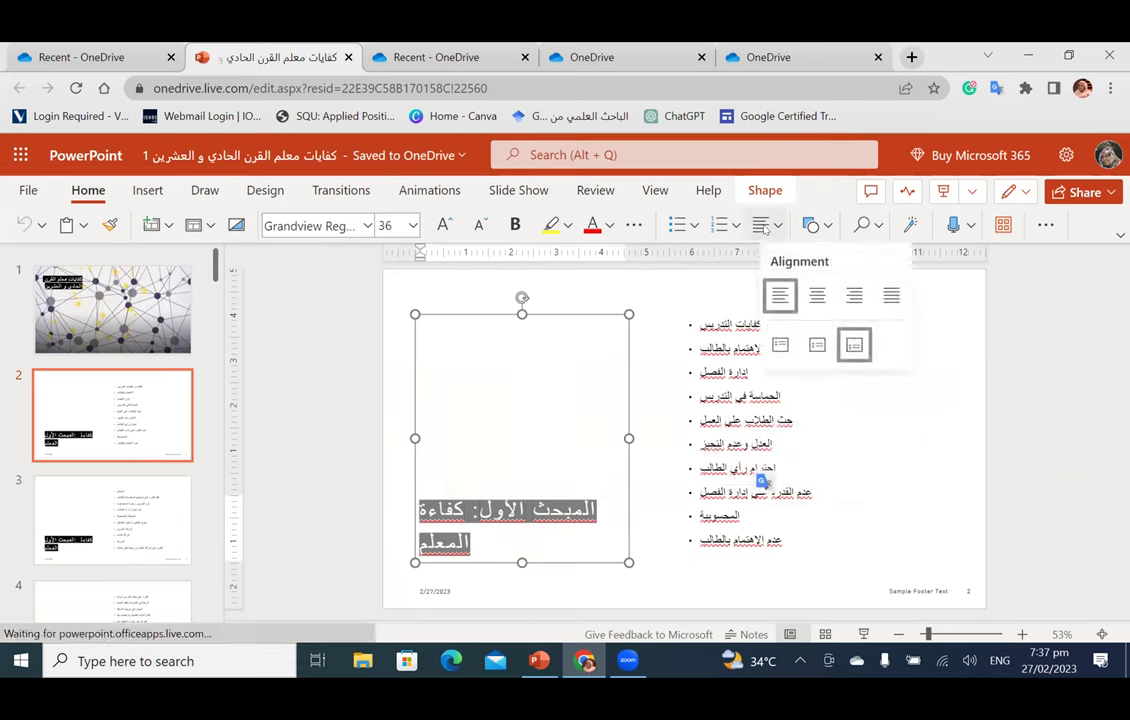
left_click(825, 296)
Step: Select slide 2's bulleted list box and browse Designer's layout ideas for the slide
left_click(935, 325)
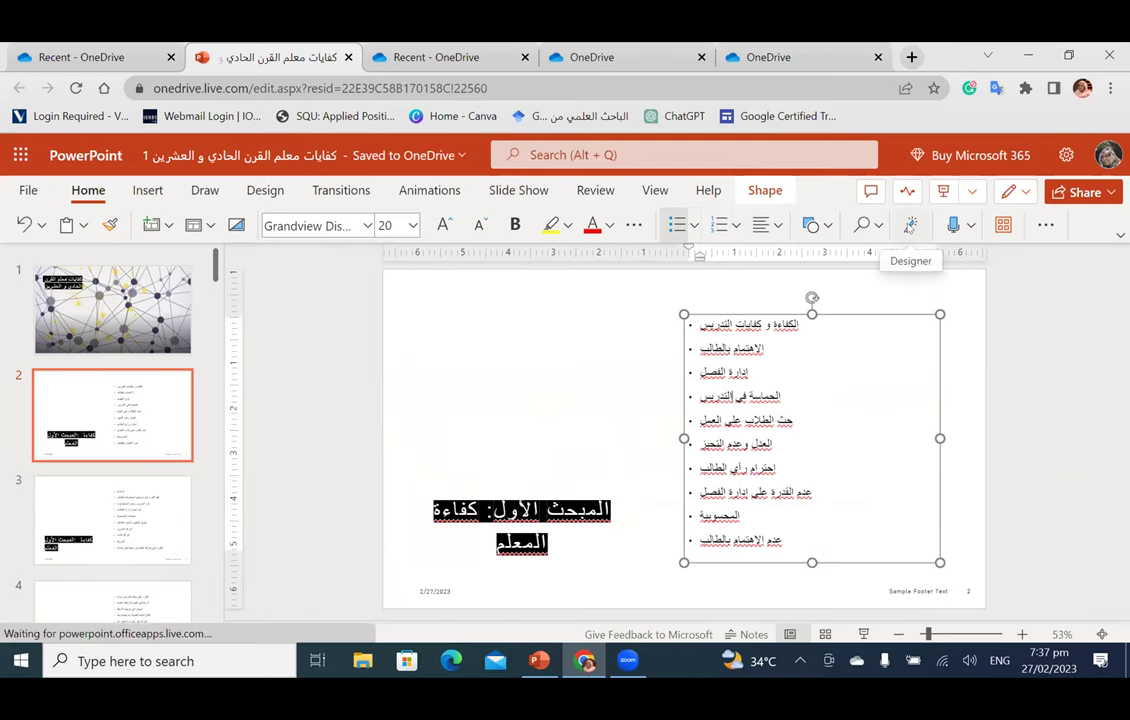
left_click(909, 226)
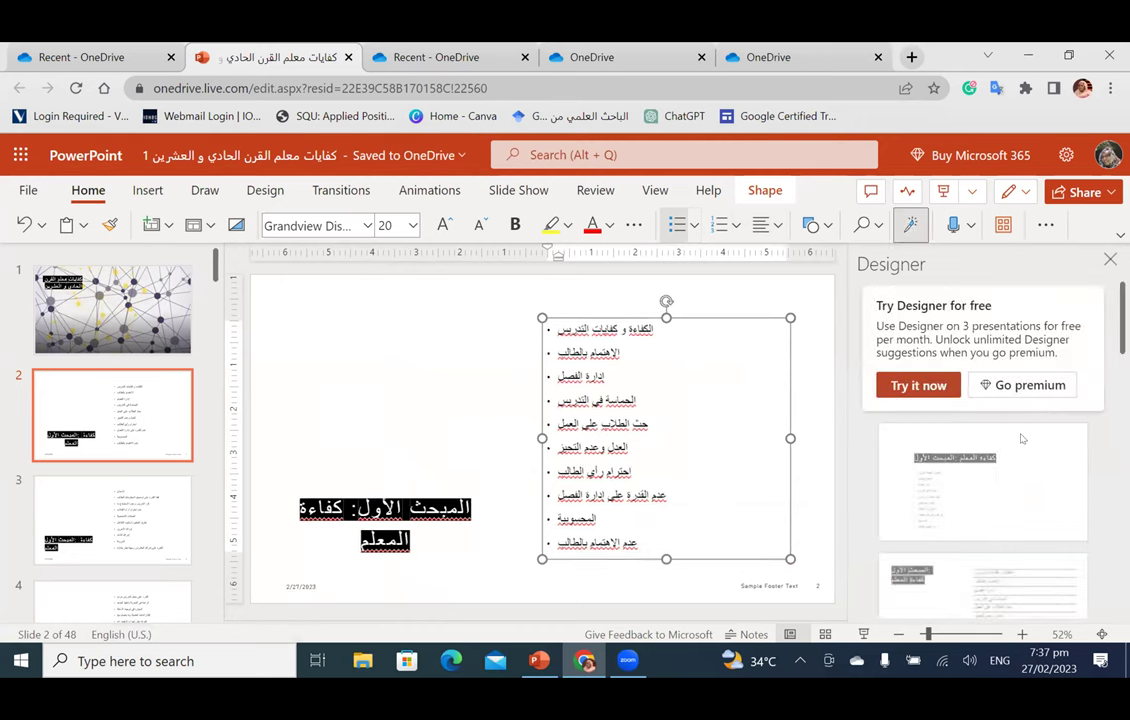
scroll(1021, 436, "down", 2)
scroll(1021, 436, "down", 2)
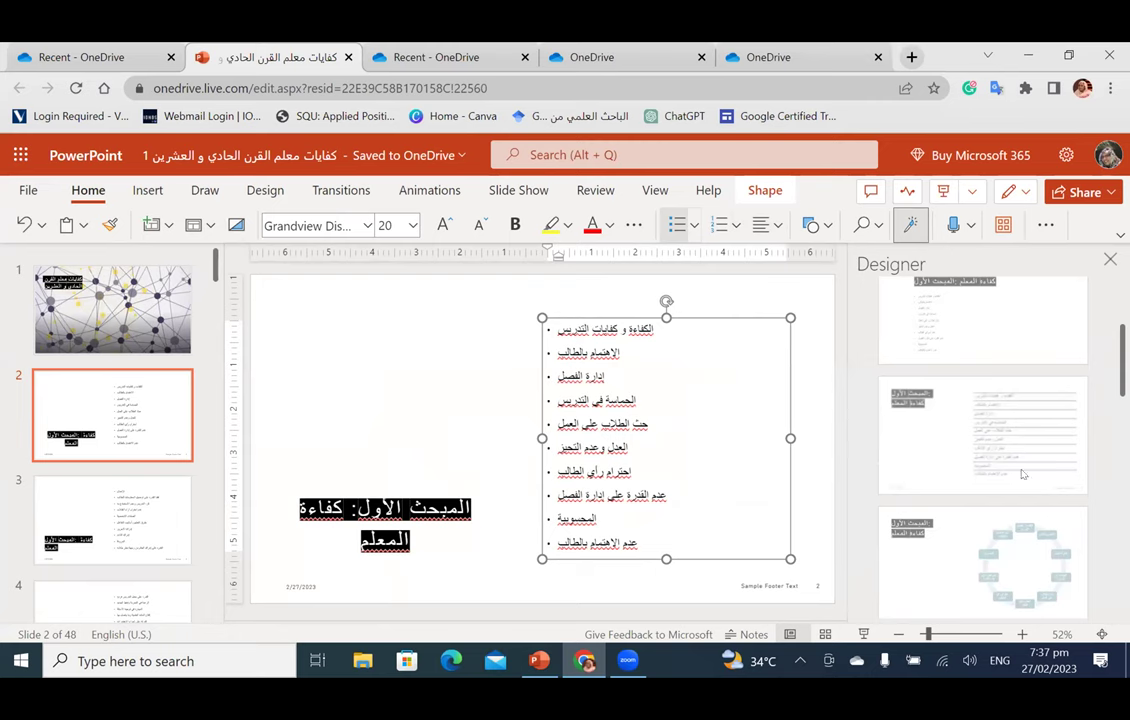
scroll(1022, 475, "down", 2)
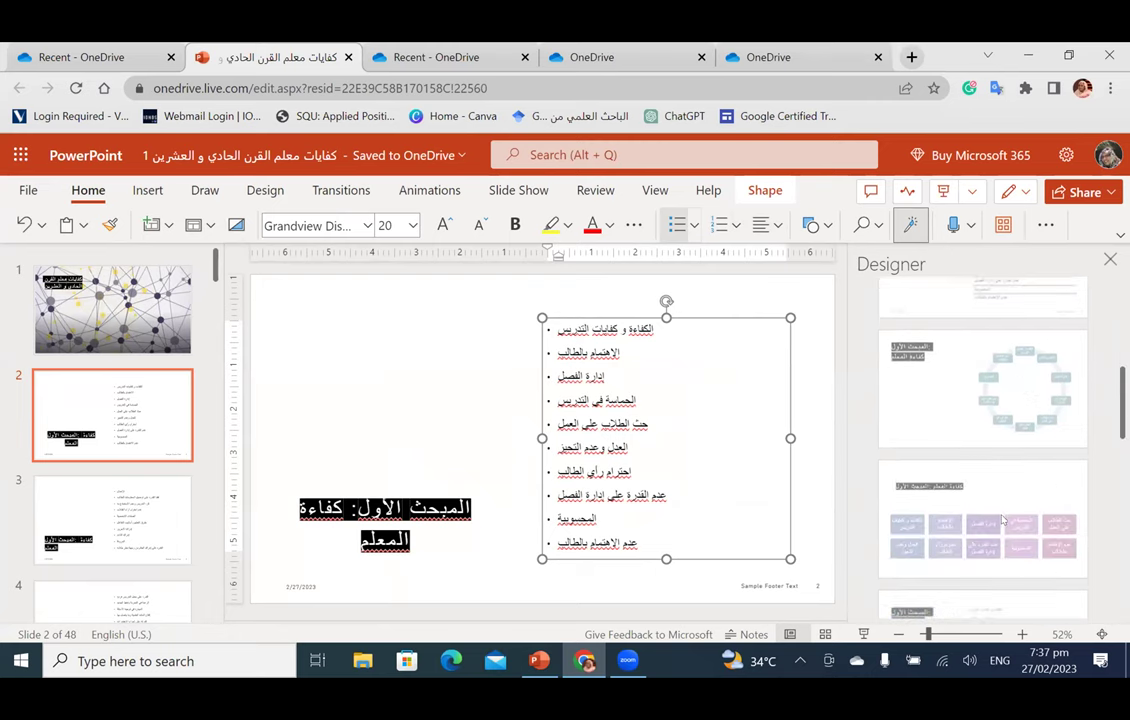
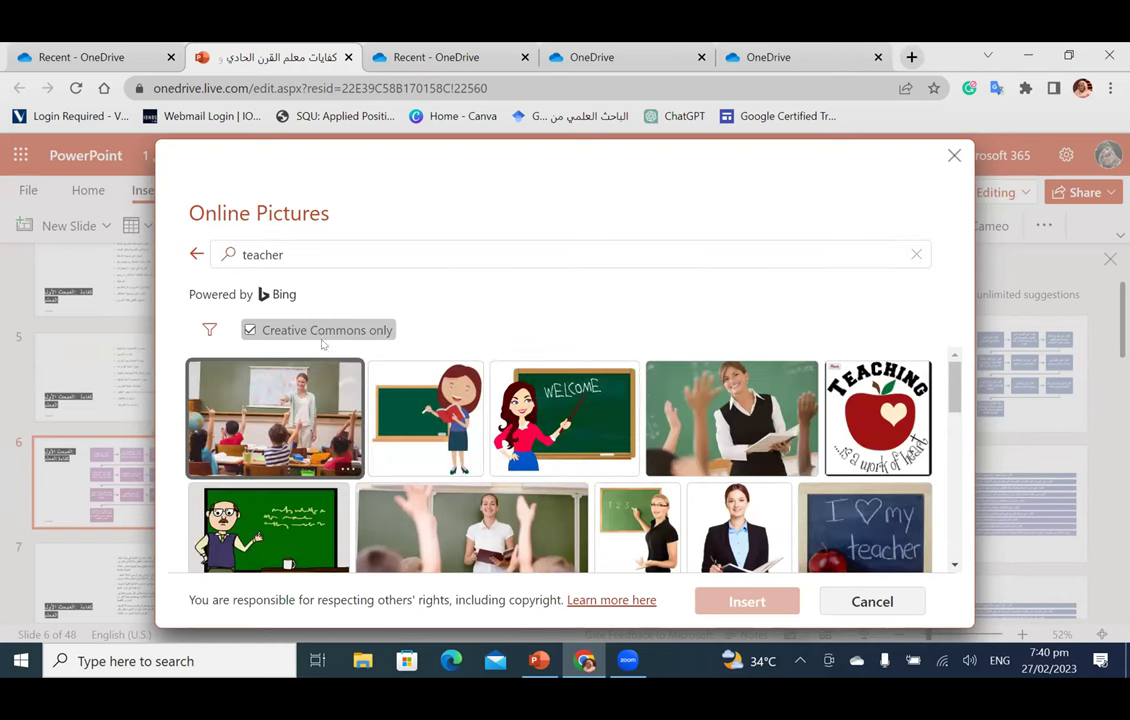
Step: Try inserting the first chosen teacher photo and dismiss the picture-unavailable error
left_click(757, 420)
left_click(745, 603)
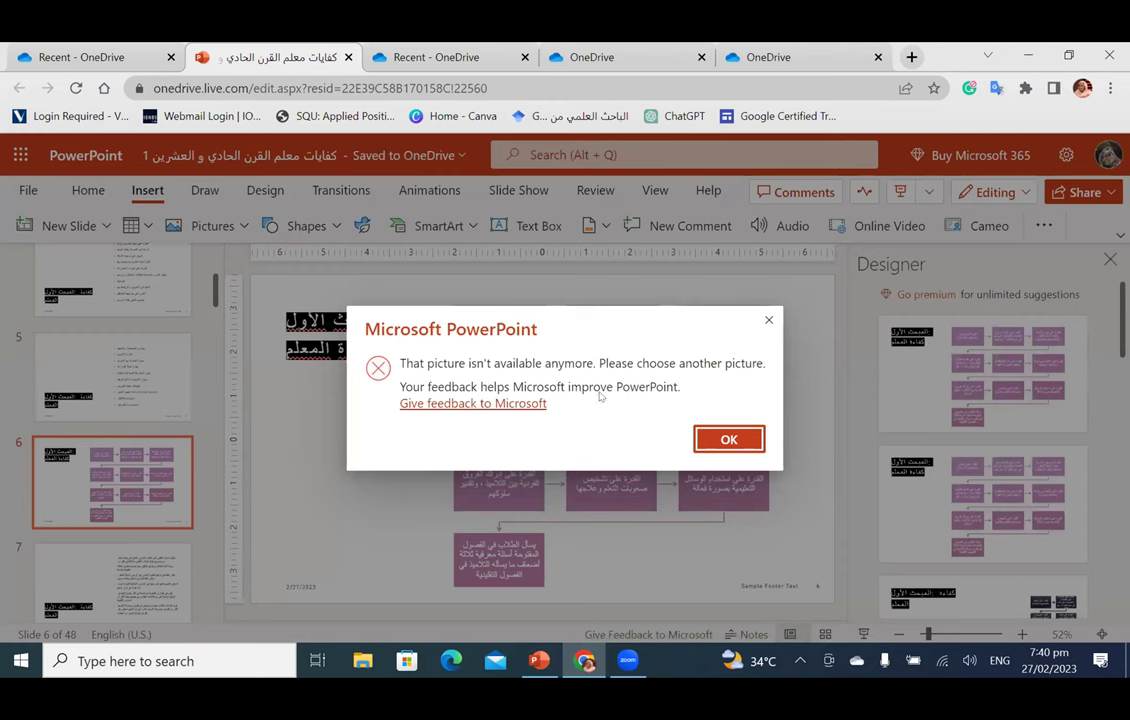
left_click(724, 446)
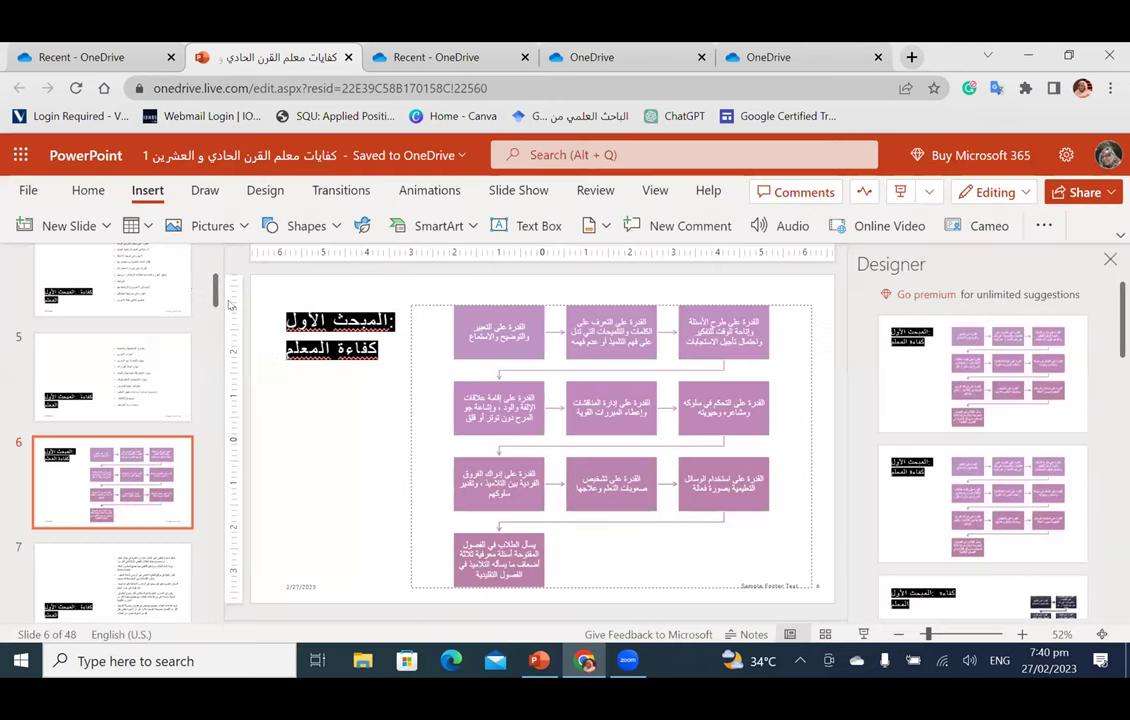
Step: Search Bing pictures for 'teacher' and insert the cartoon WELCOME teacher image onto slide 6
left_click(212, 226)
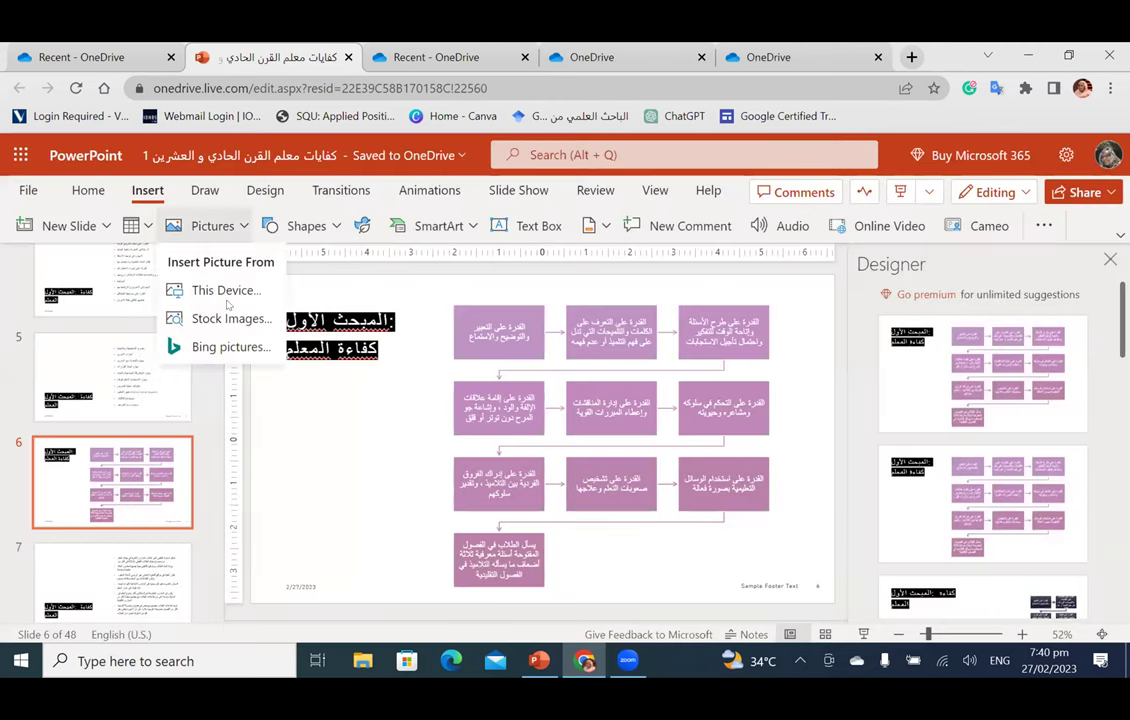
left_click(233, 347)
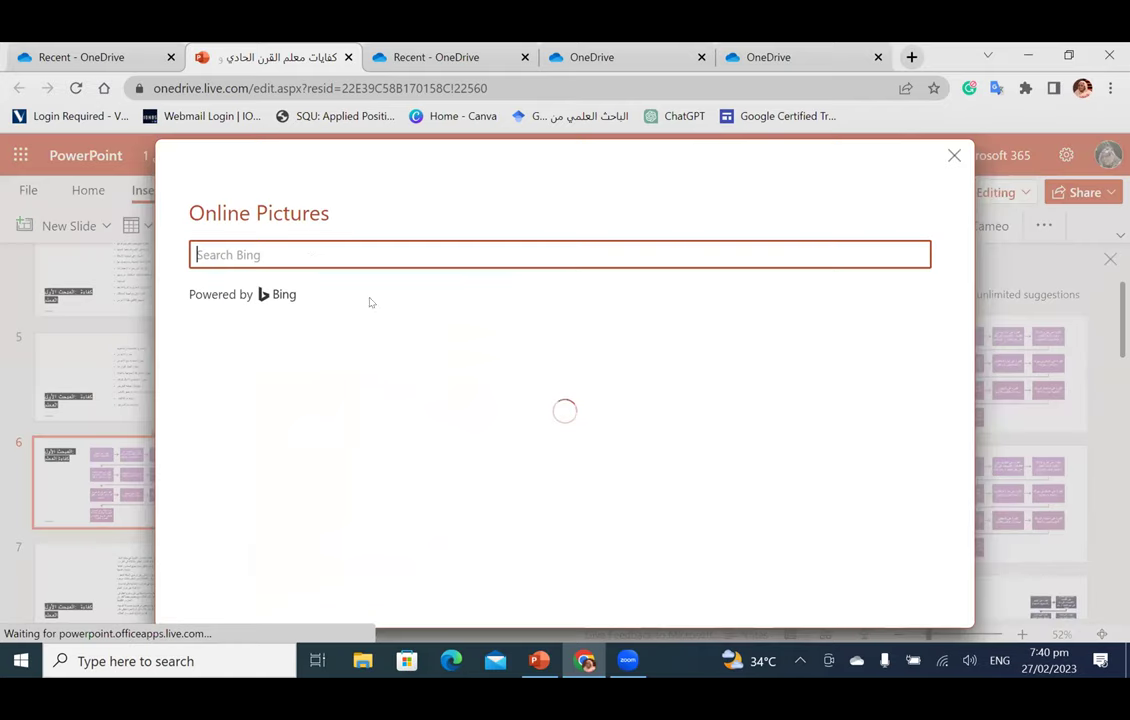
type("t")
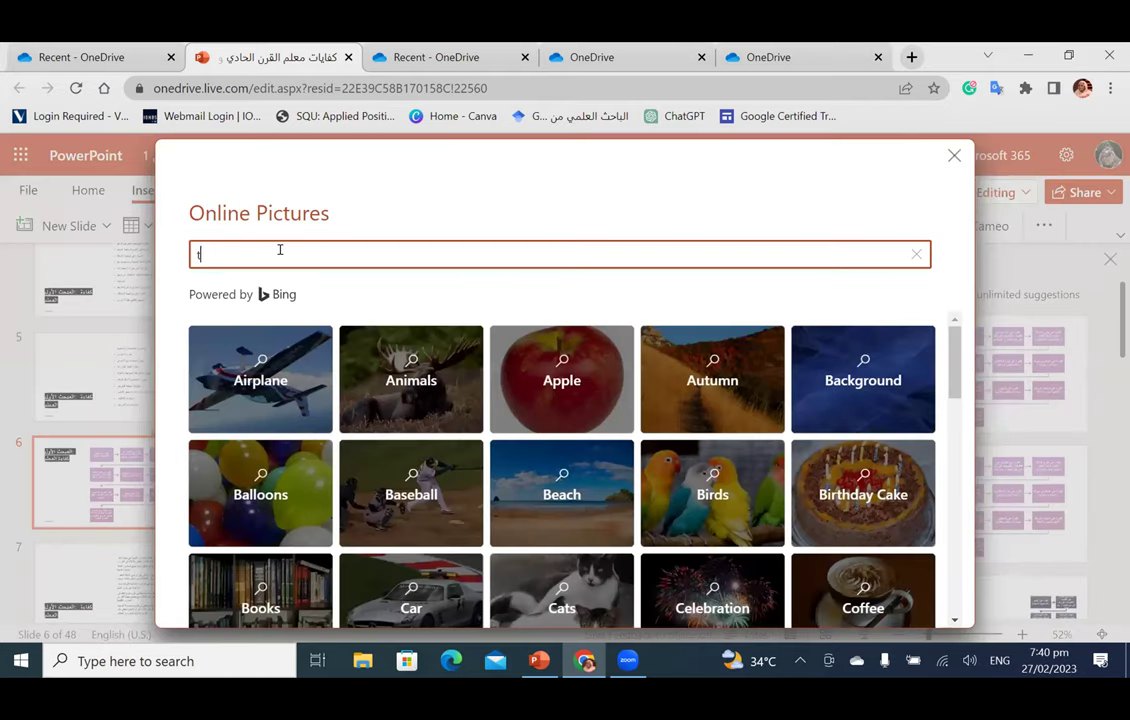
type("eacher")
key("Return")
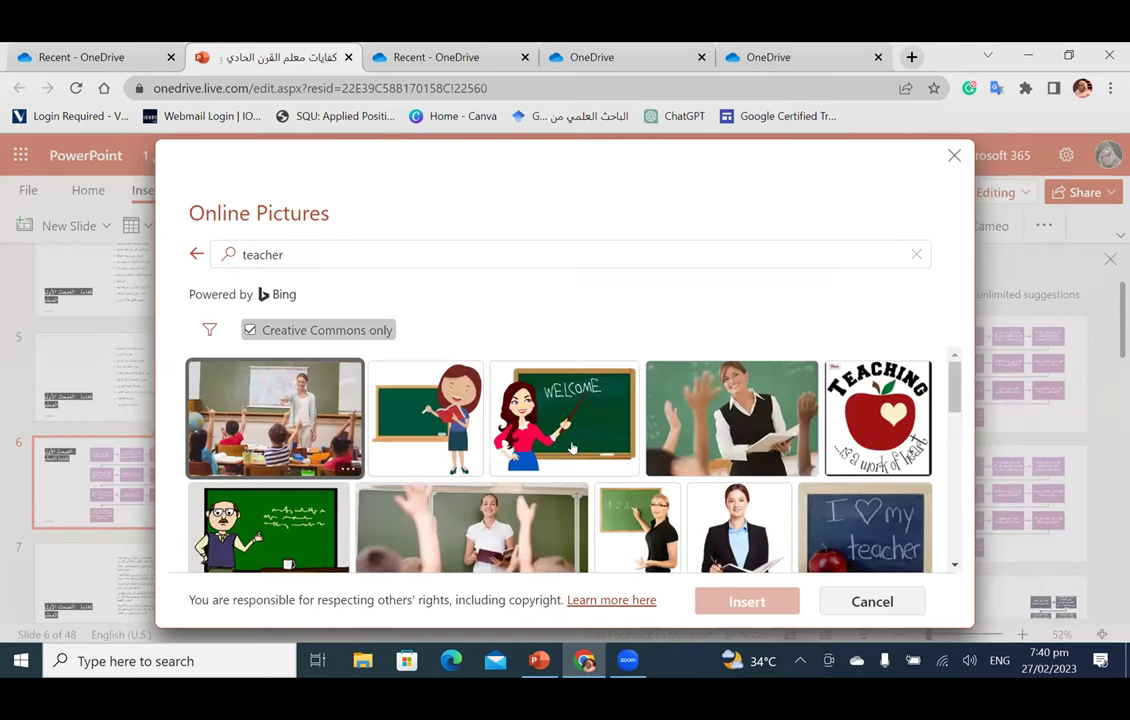
left_click(600, 440)
left_click(746, 601)
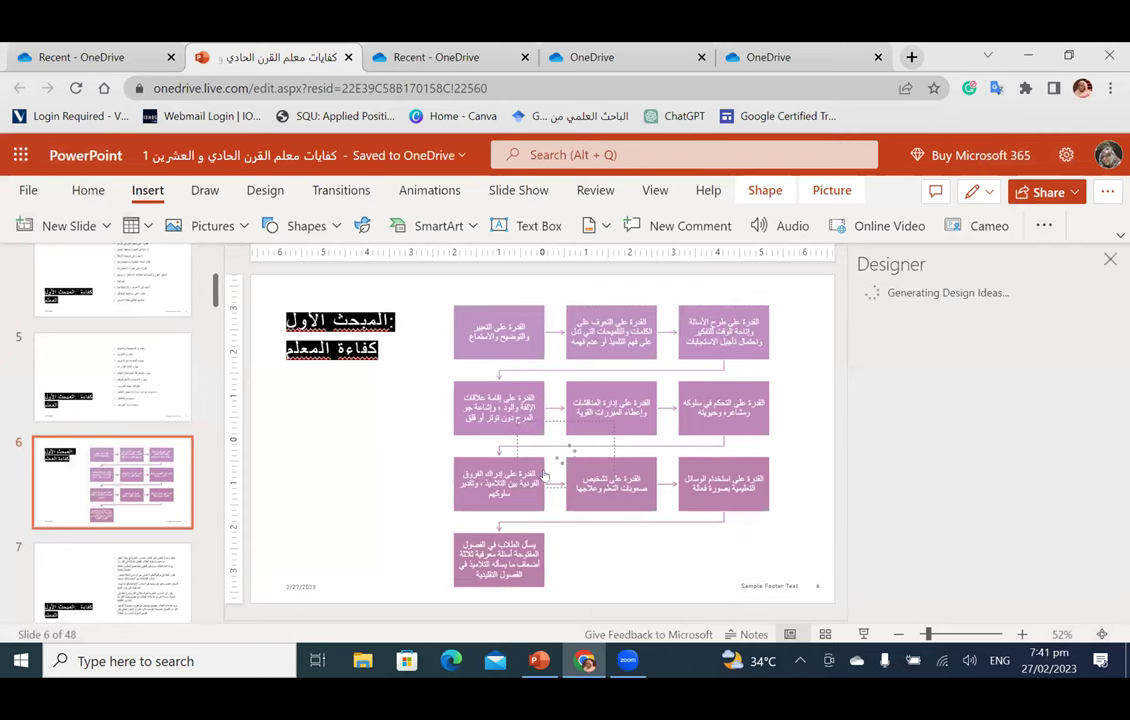
Step: Move the WELCOME teacher picture to the slide's left side and enlarge it
left_click_drag(510, 450, 305, 480)
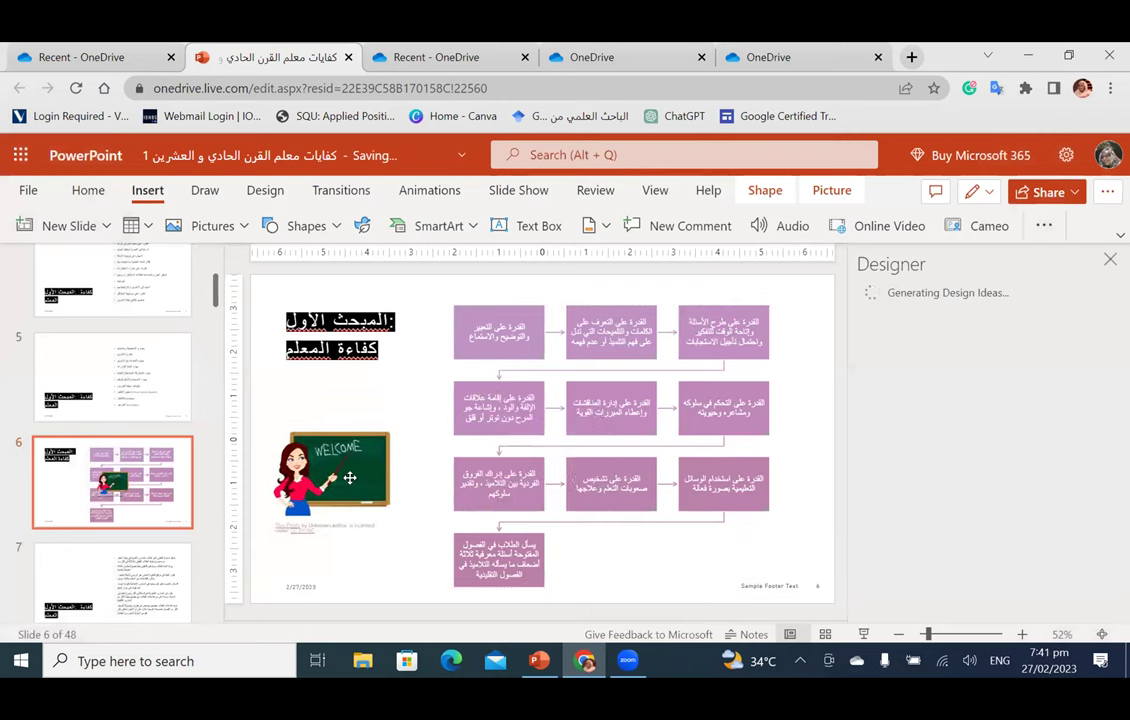
left_click_drag(384, 428, 426, 380)
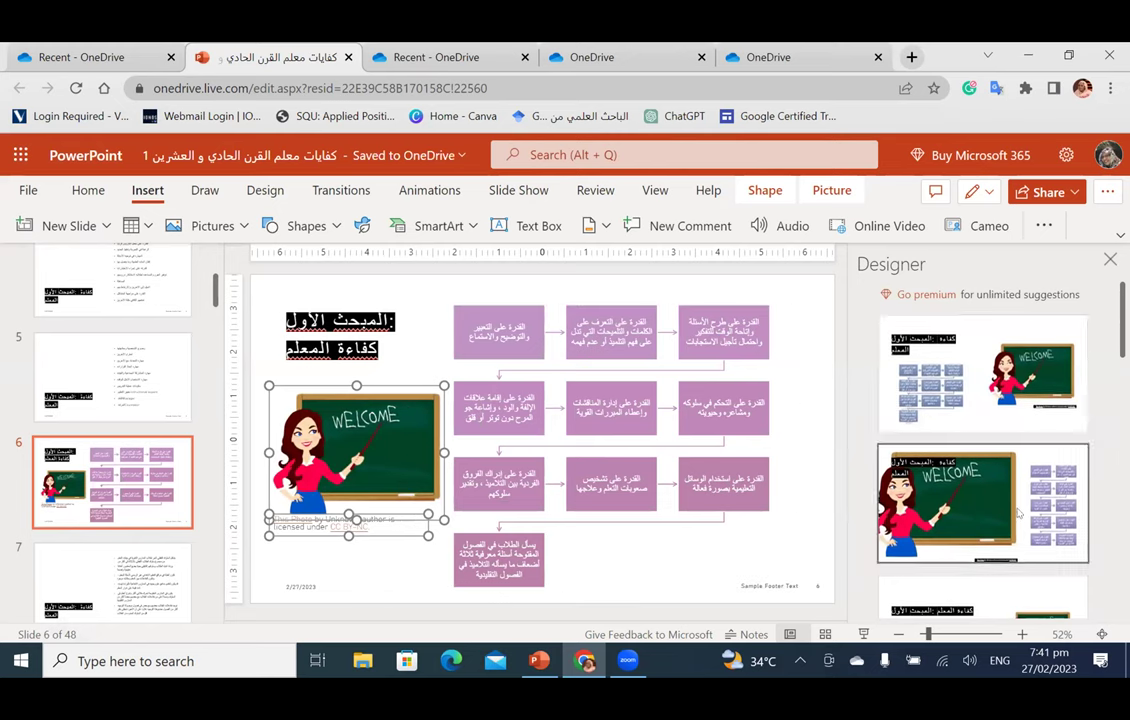
scroll(1018, 513, "down", 3)
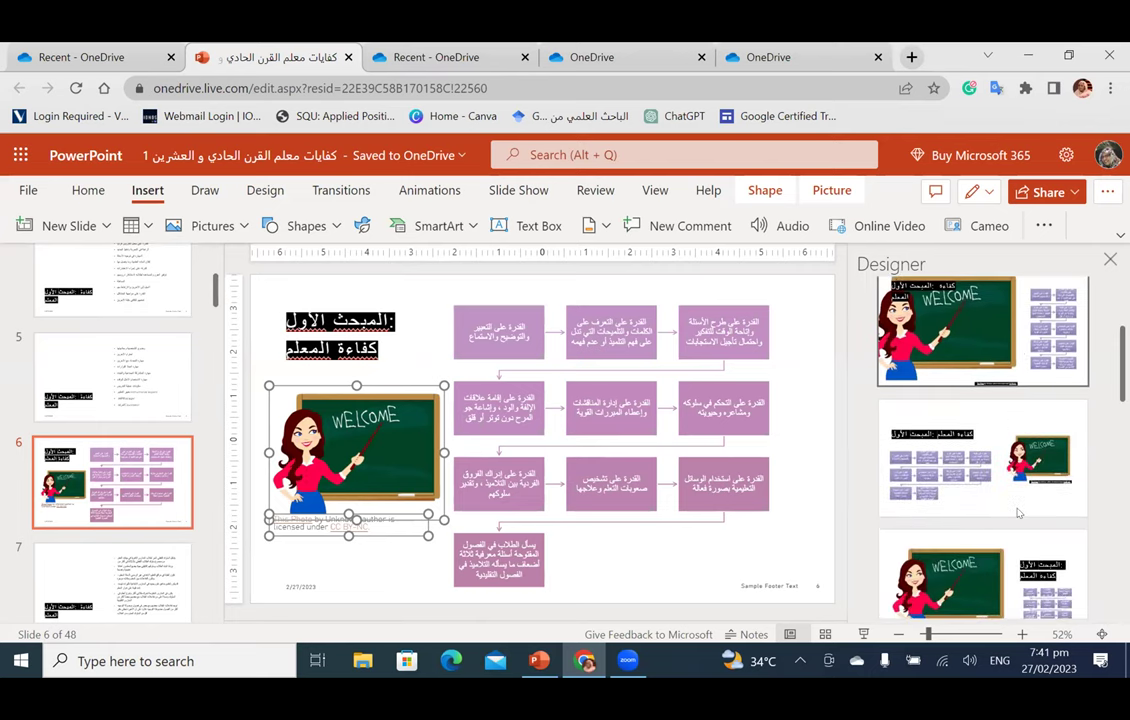
scroll(1018, 513, "down", 5)
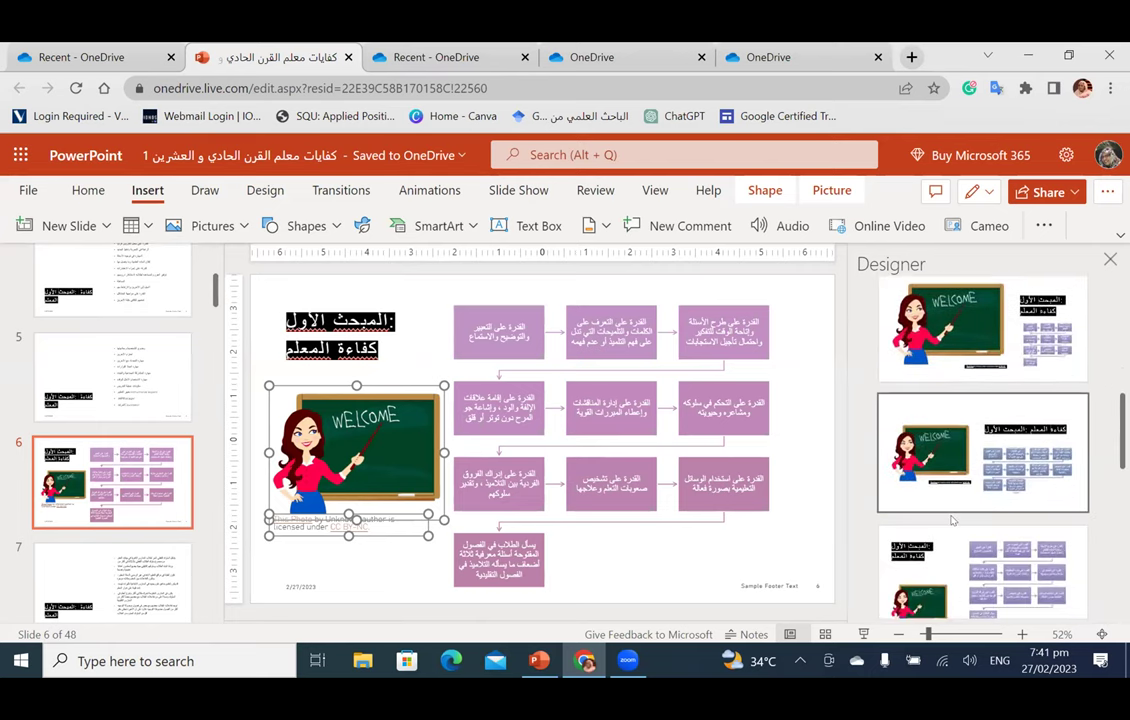
Step: Apply the Designer layout with the large WELCOME picture beside the flow diagram
left_click(953, 520)
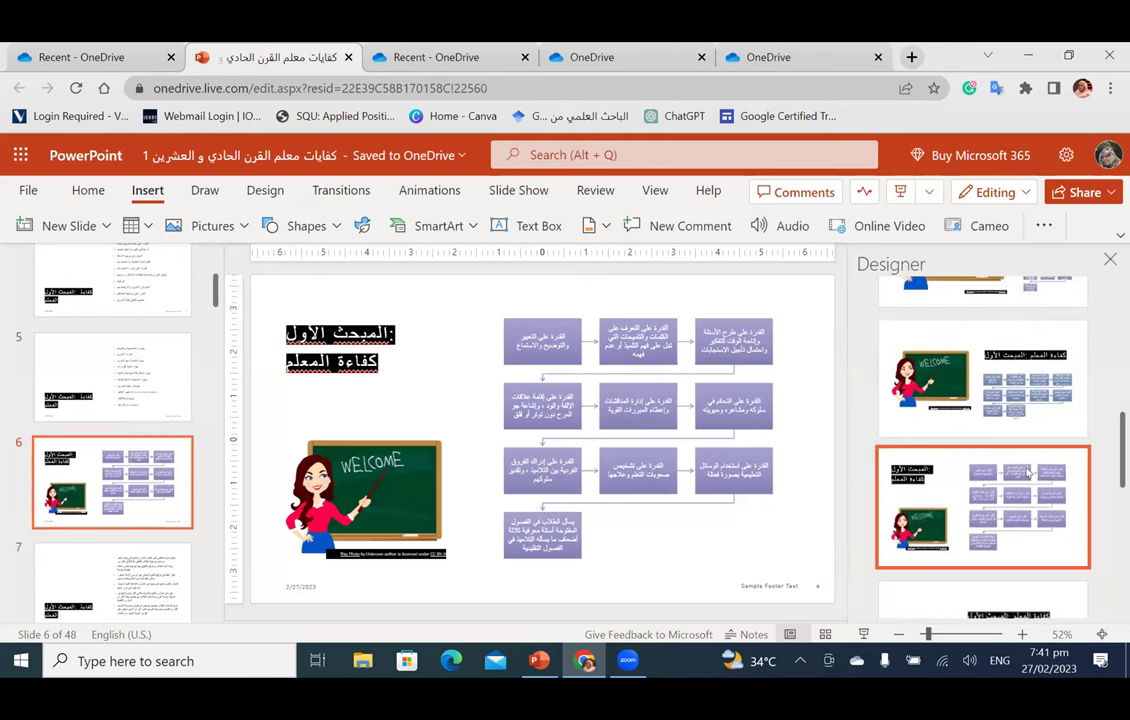
scroll(1027, 471, "up", 3)
left_click(1030, 433)
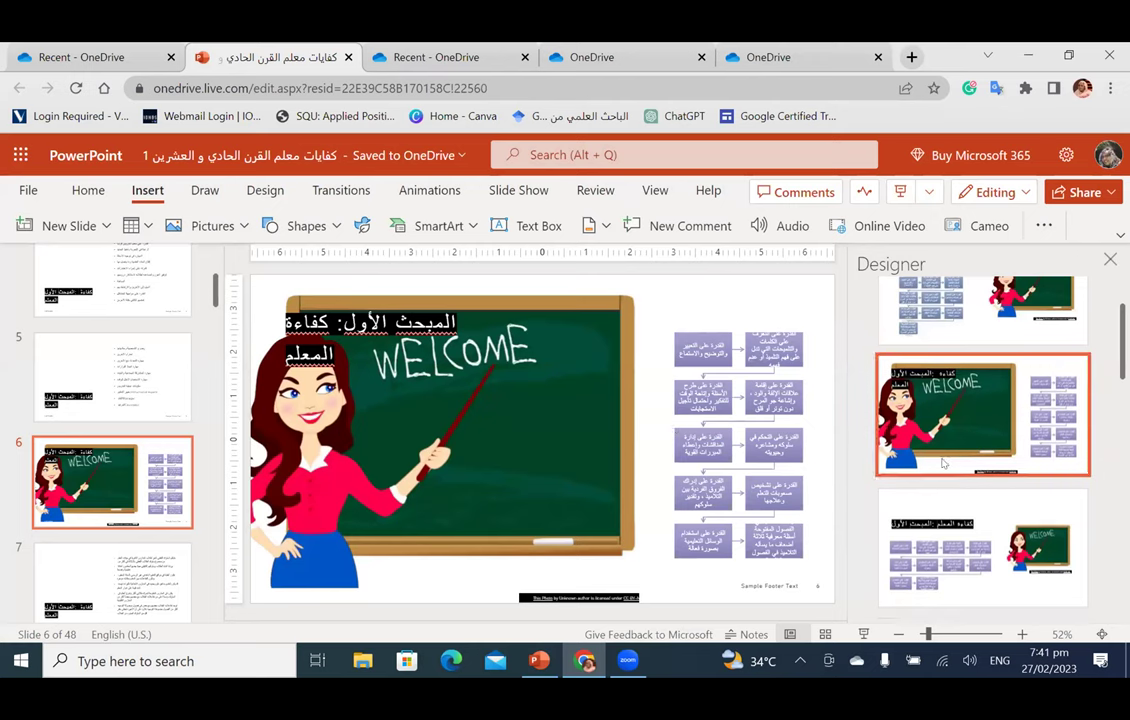
Step: Scroll the thumbnail pane down and go to slide 9
scroll(942, 463, "up", 2)
scroll(955, 461, "down", 1)
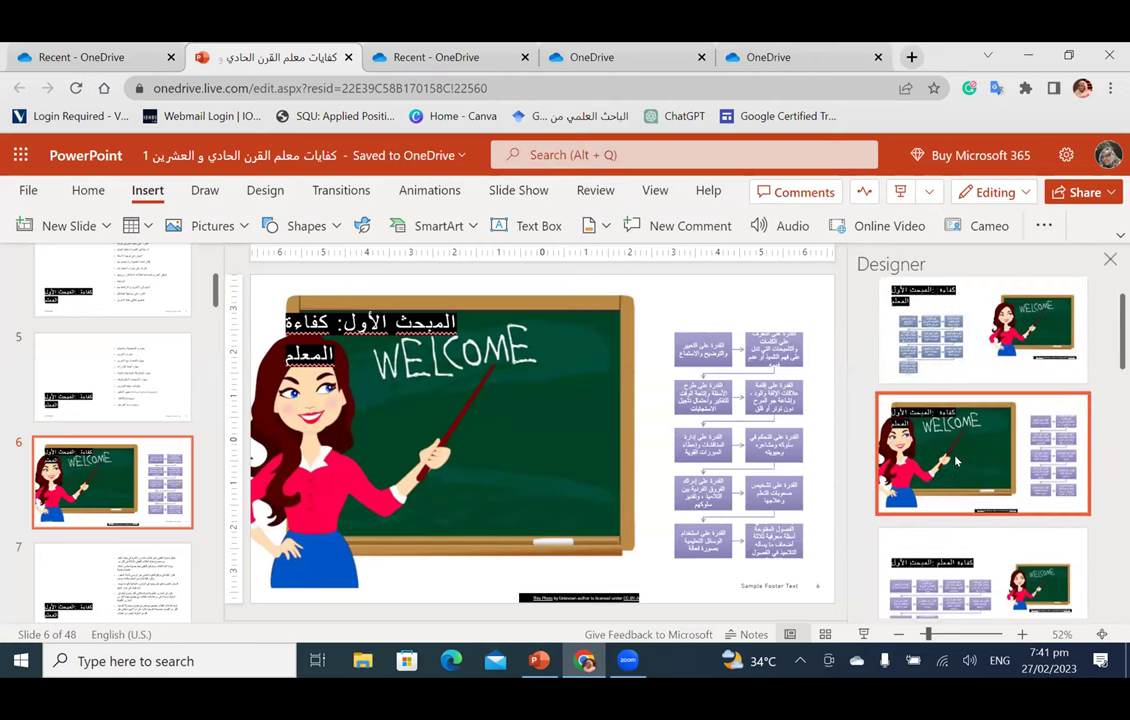
scroll(955, 461, "down", 2)
scroll(137, 533, "down", 3)
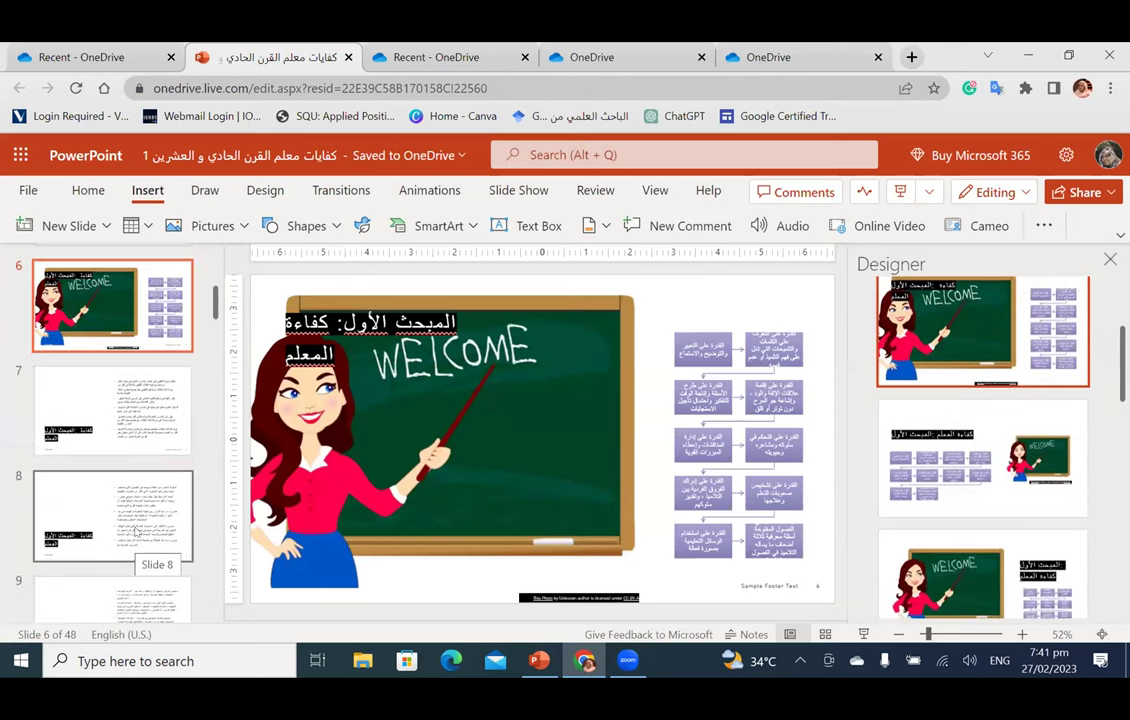
scroll(137, 533, "down", 2)
left_click(130, 531)
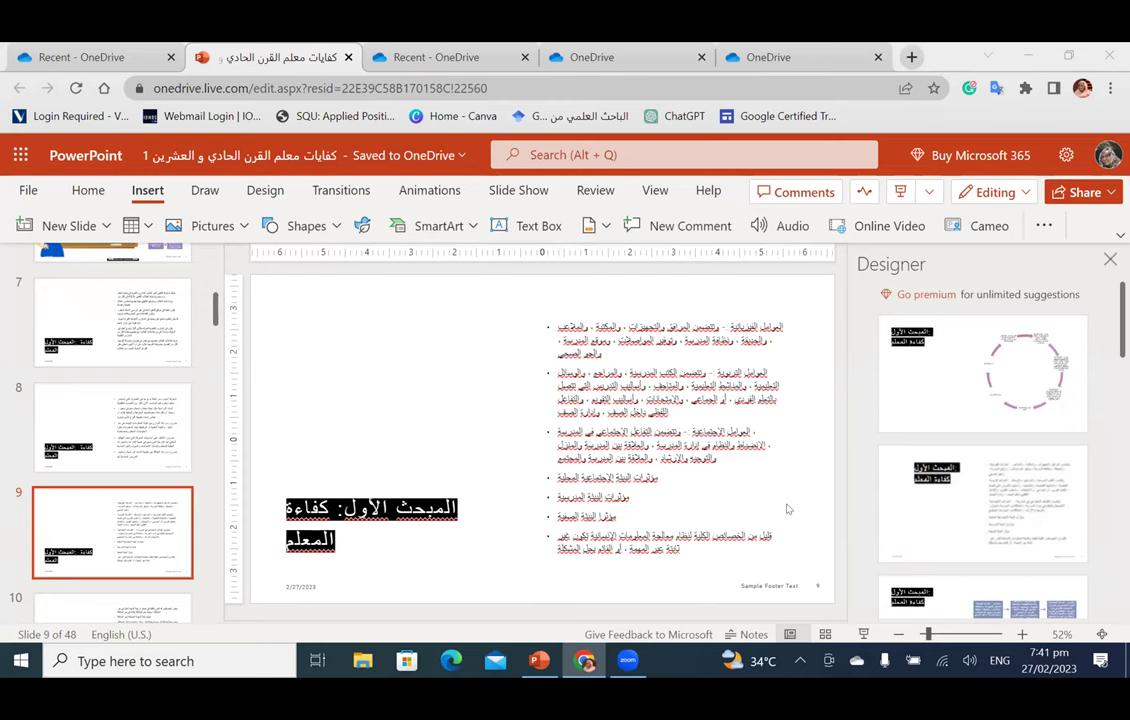
Step: Try Designer's circular diagram on slide 9, then settle on the purple boxes flow design
left_click(980, 410)
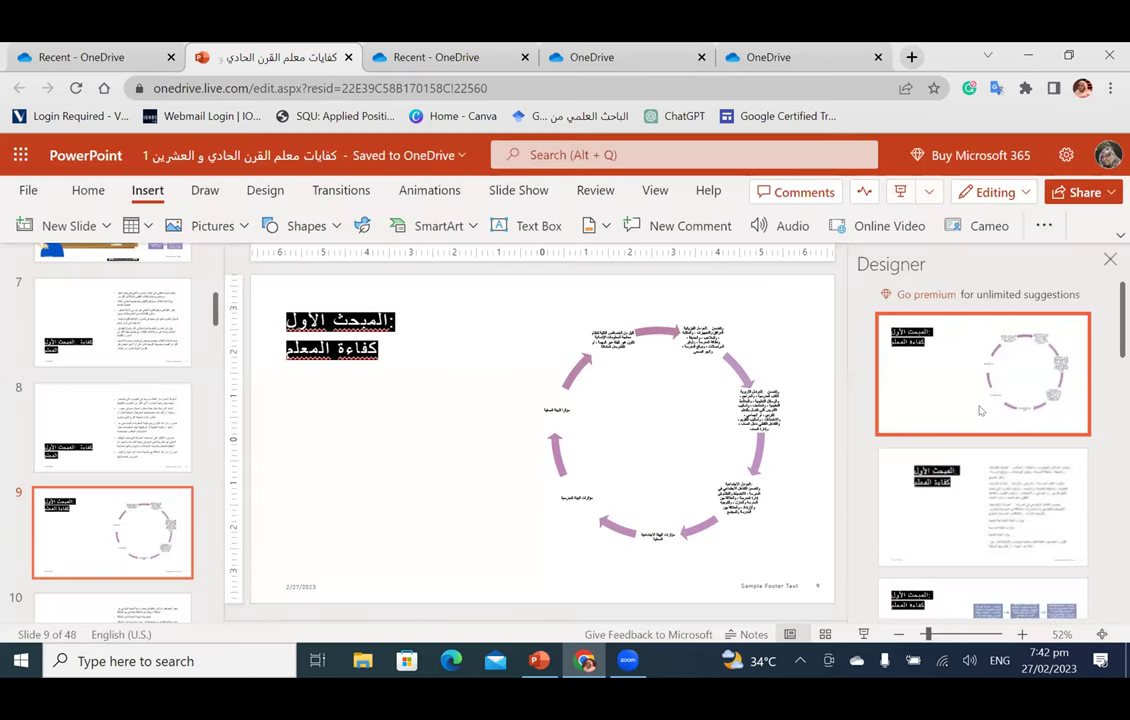
scroll(980, 410, "down", 3)
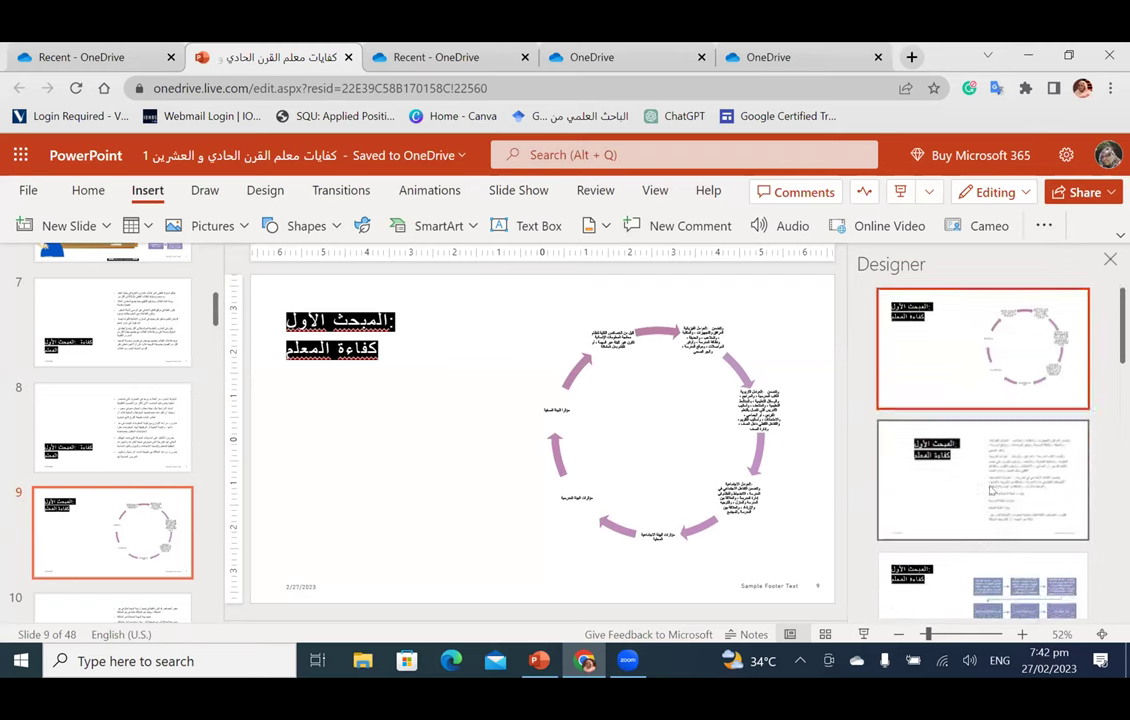
left_click(989, 498)
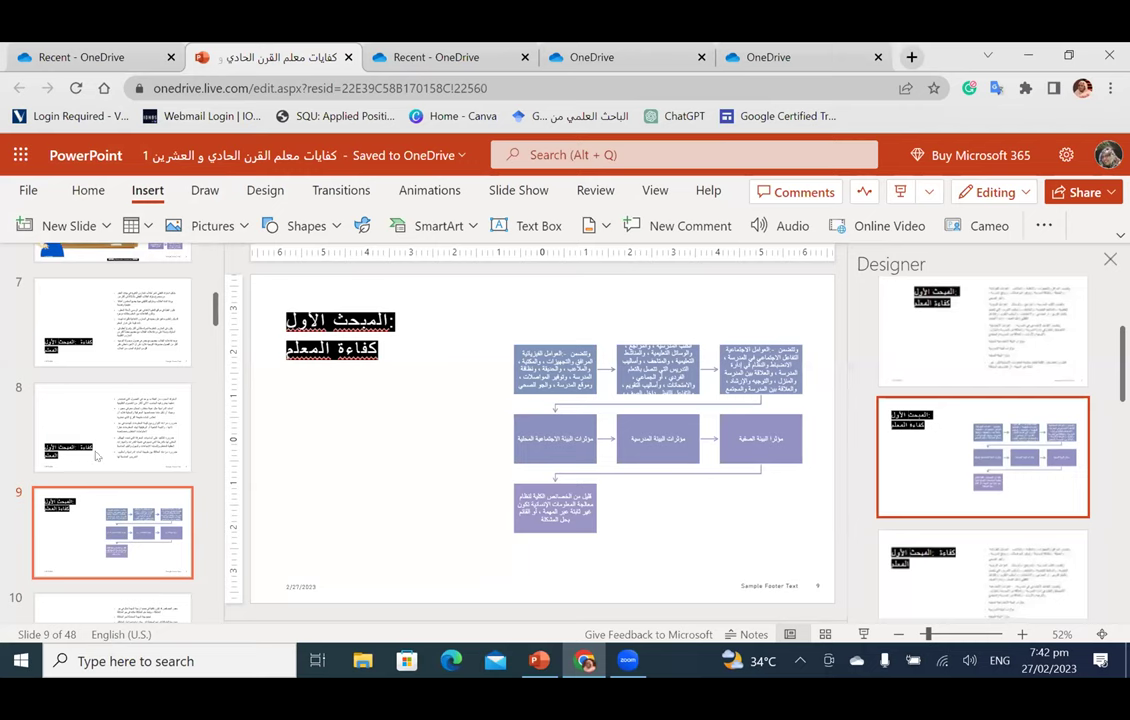
scroll(100, 441, "down", 5)
scroll(100, 441, "down", 12)
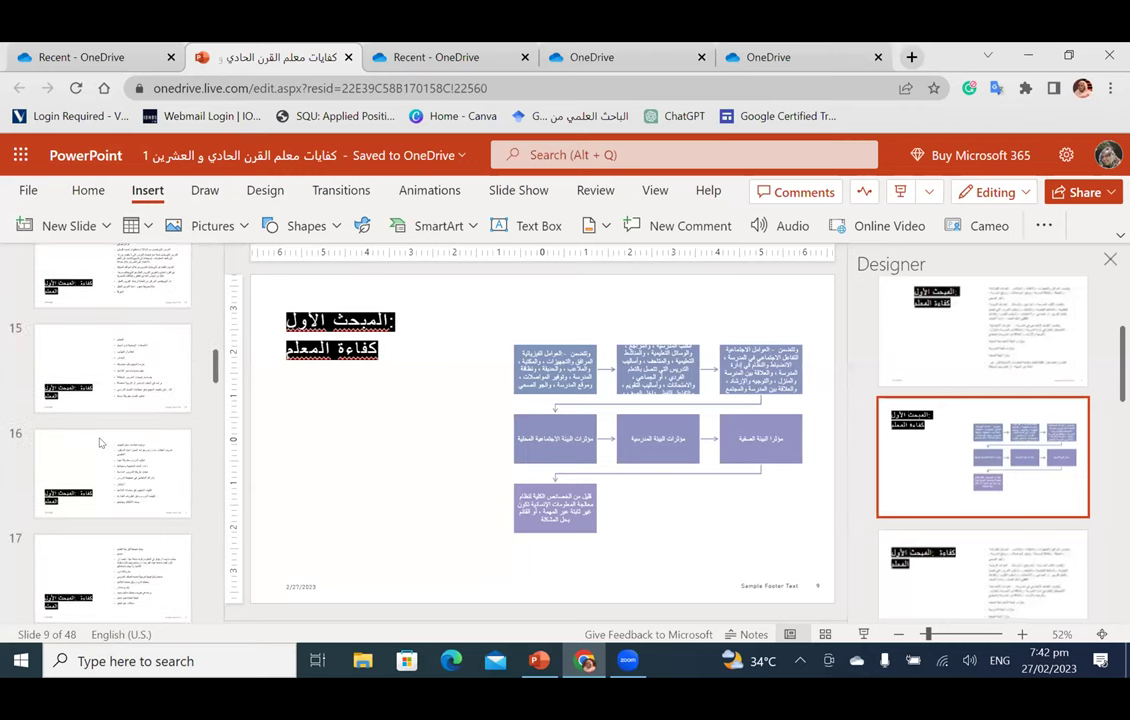
scroll(104, 453, "up", 20)
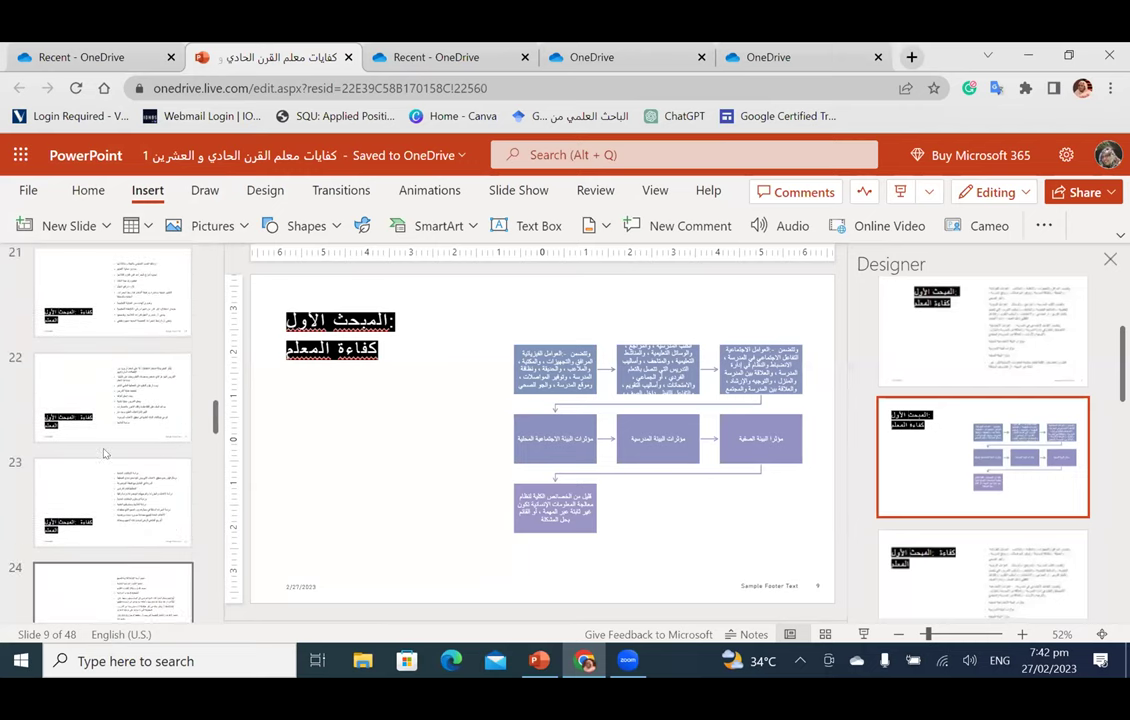
scroll(104, 453, "up", 4)
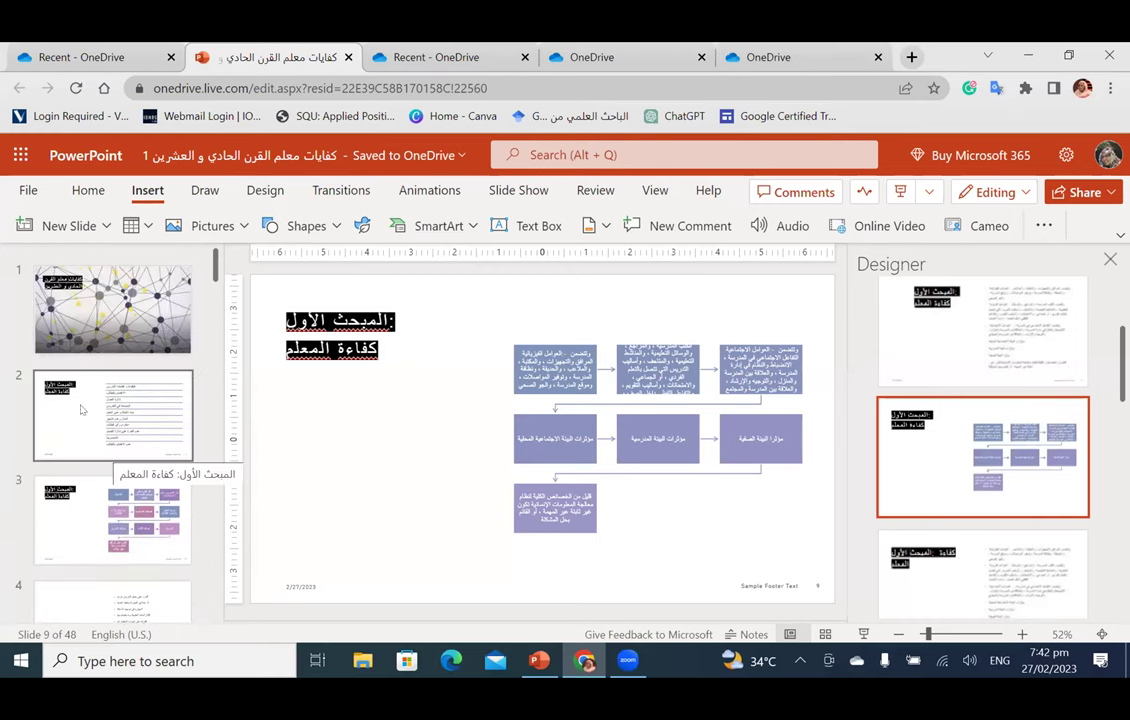
left_click(80, 57)
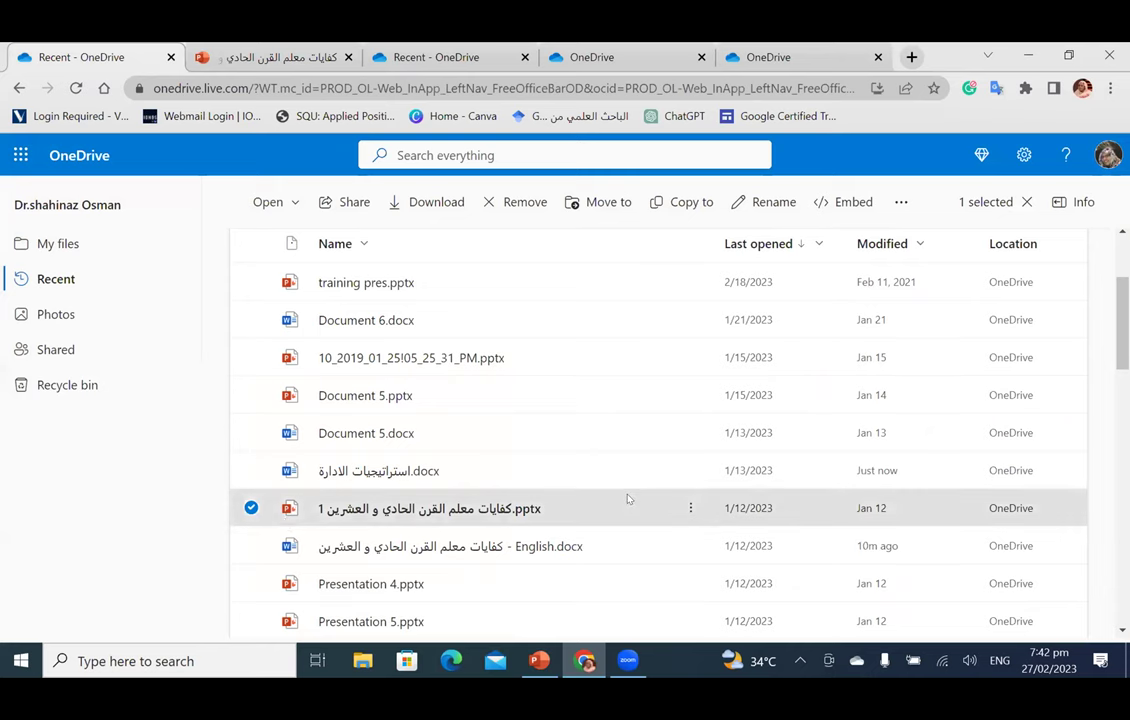
scroll(626, 497, "up", 2)
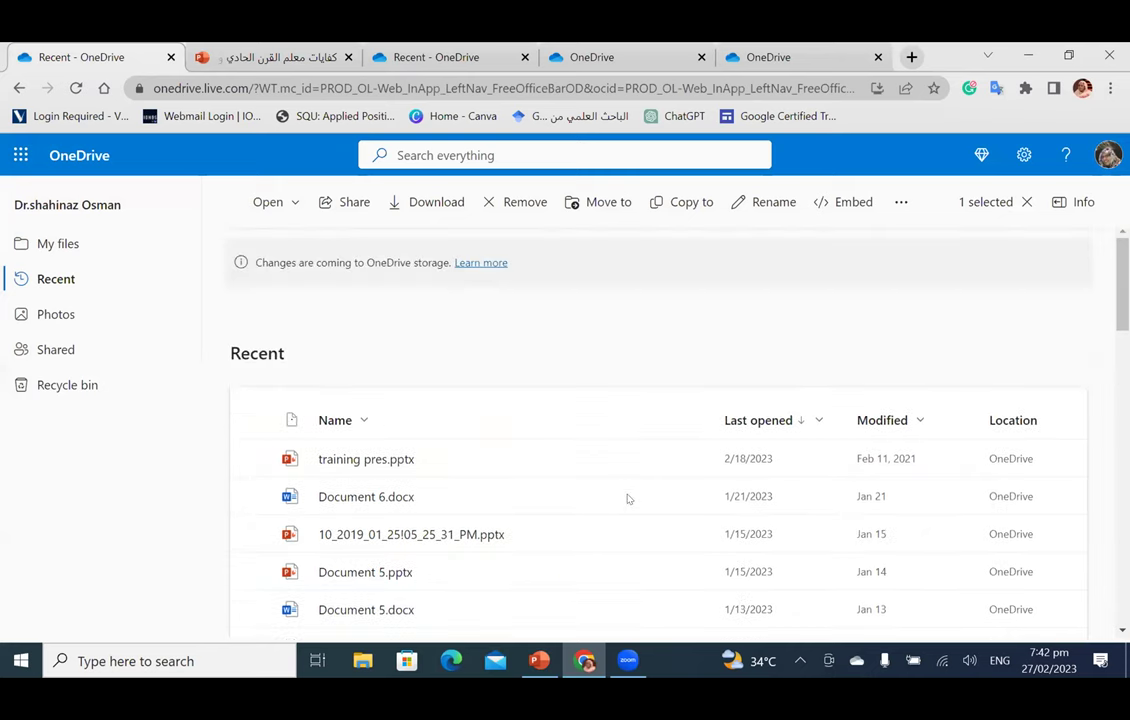
left_click(653, 341)
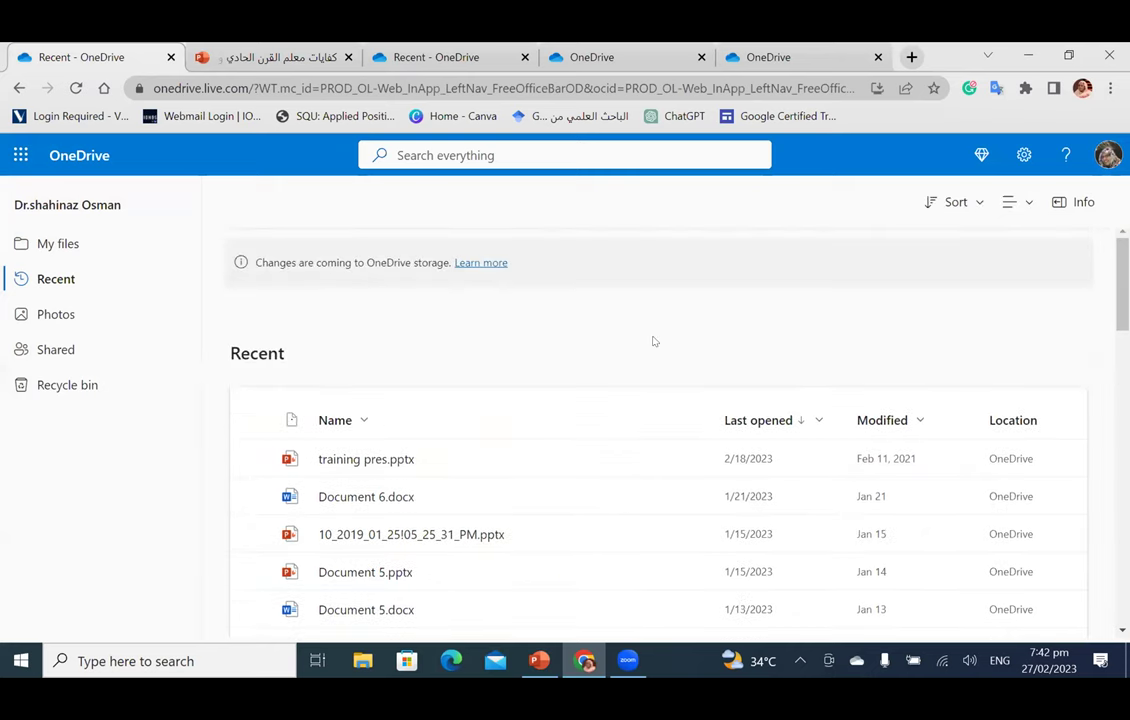
scroll(653, 341, "down", 10)
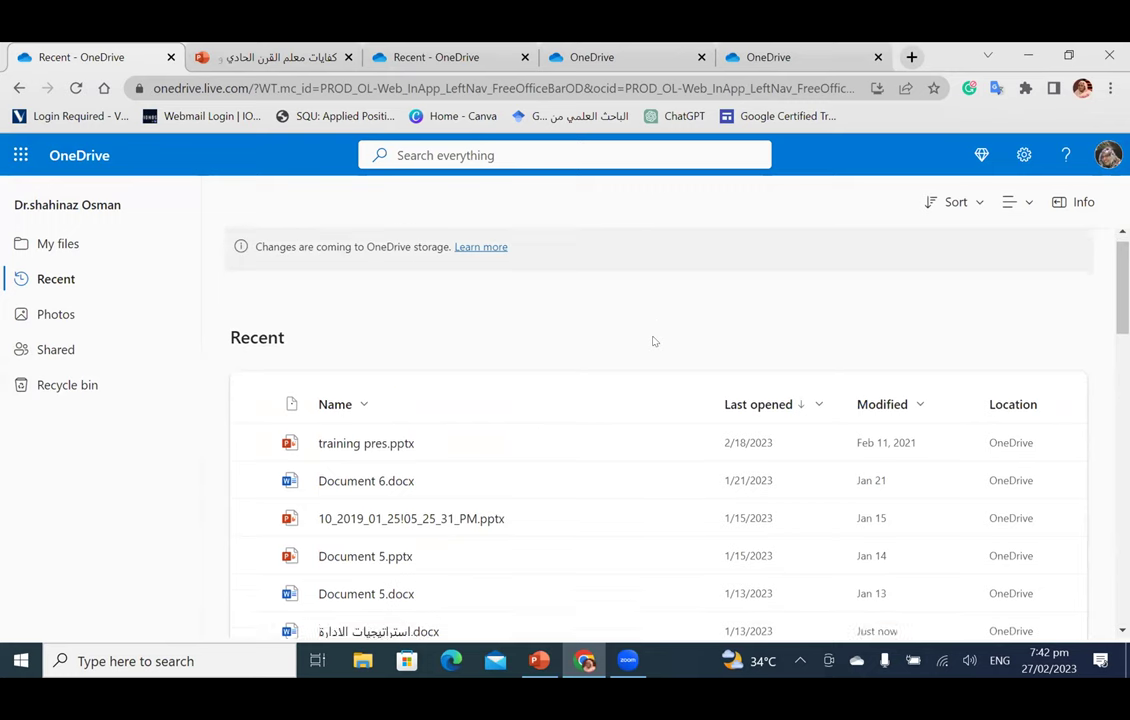
scroll(653, 352, "up", 4)
scroll(653, 352, "up", 5)
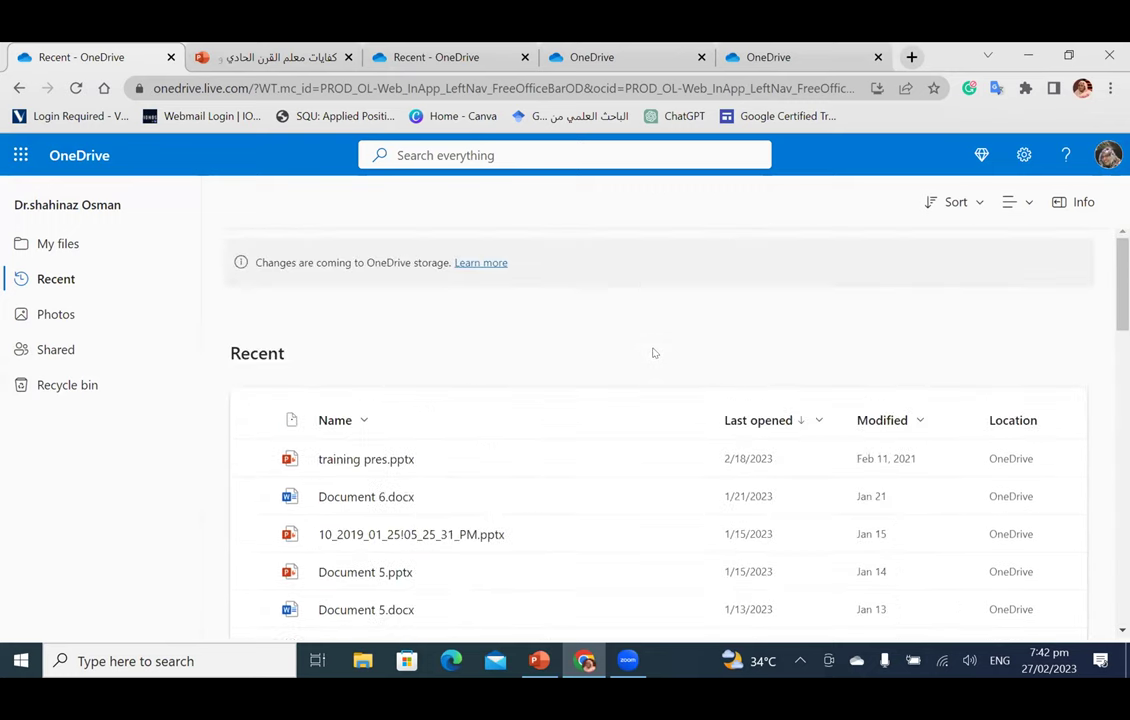
scroll(651, 351, "down", 15)
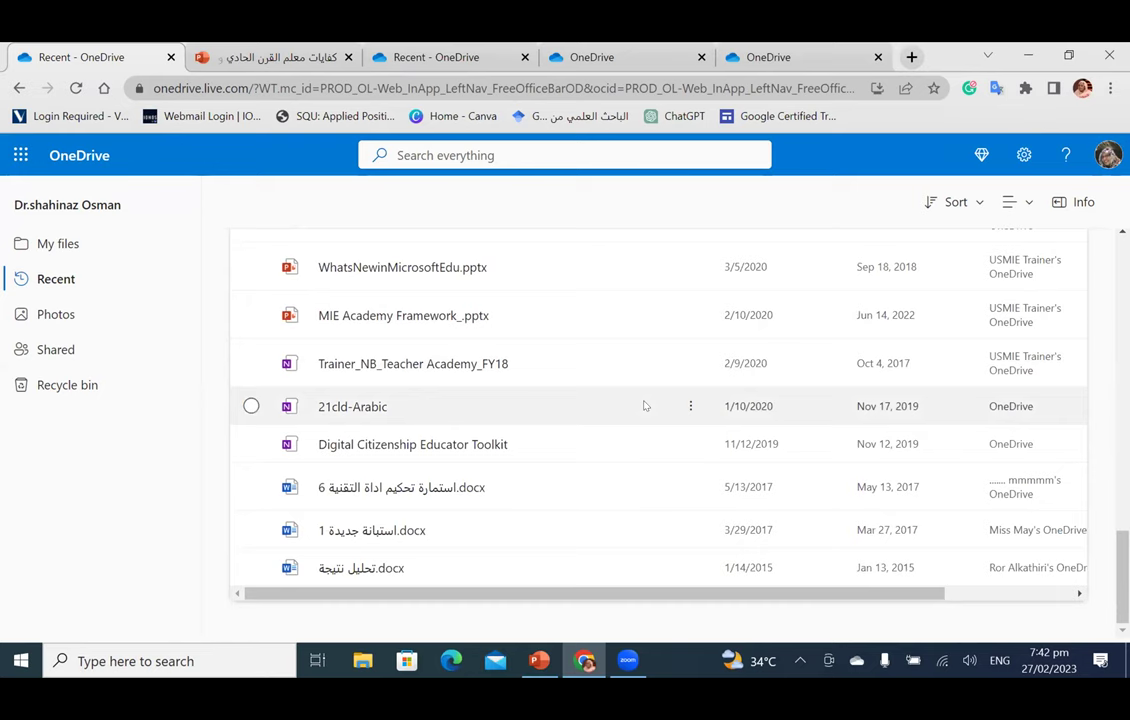
scroll(645, 405, "up", 15)
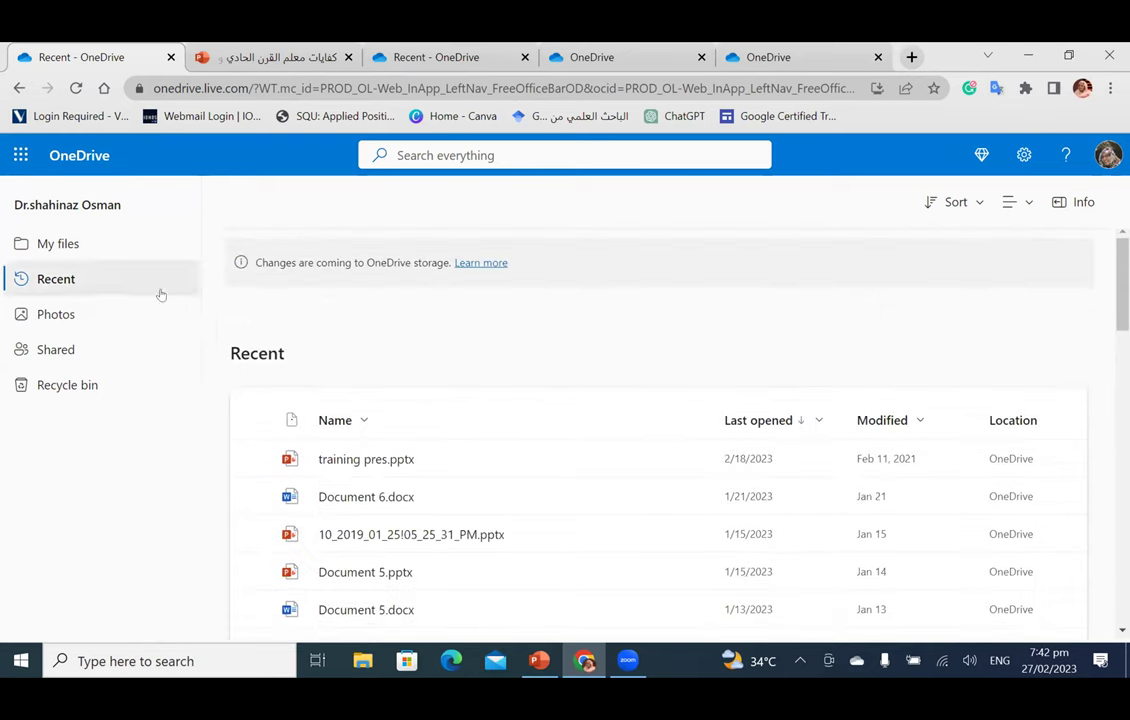
Step: In My files, dismiss the Link.pptx upload error and the remaining docx upload error
left_click(147, 253)
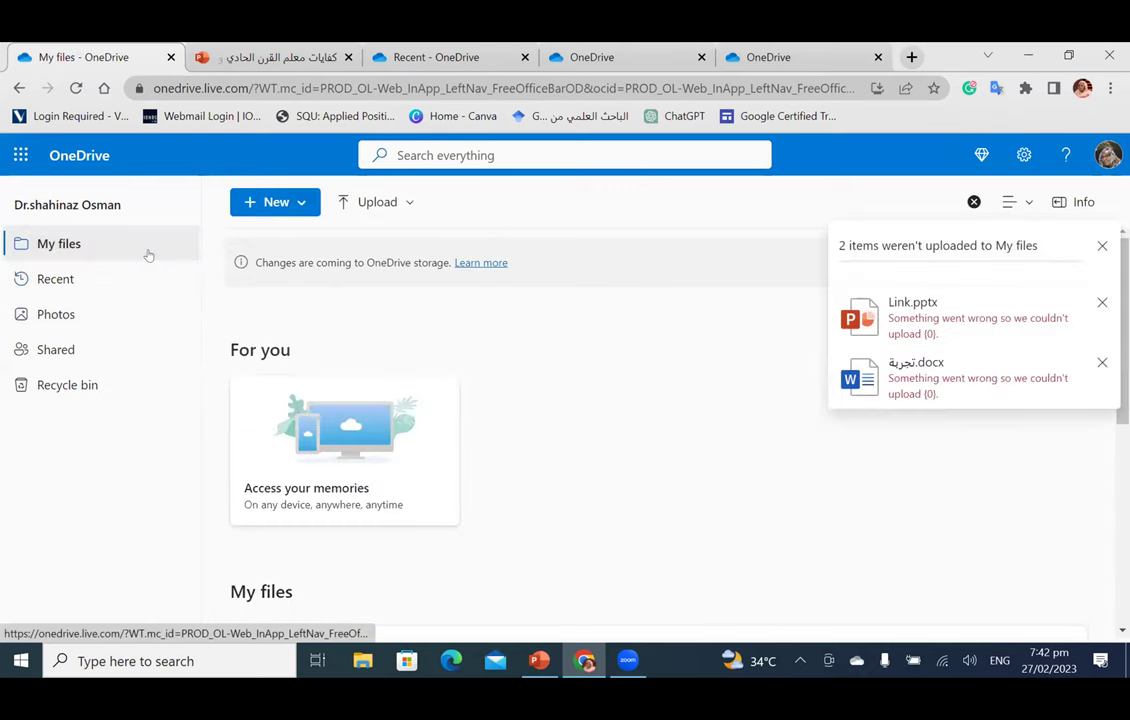
scroll(545, 331, "down", 5)
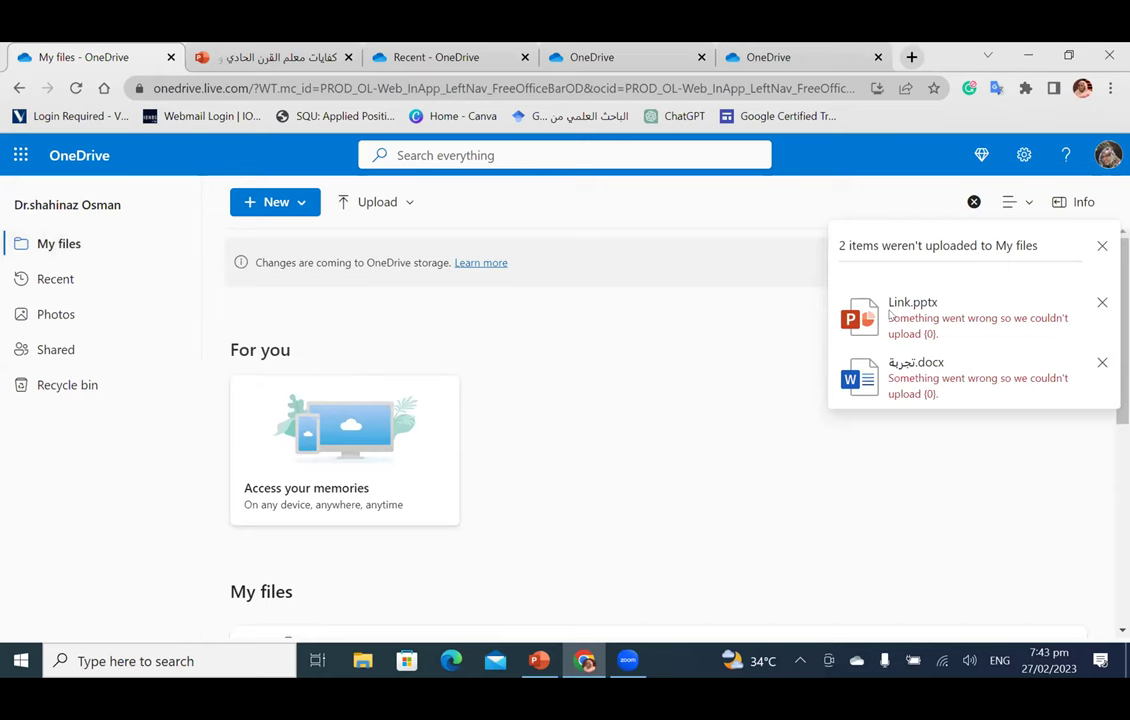
left_click(1102, 302)
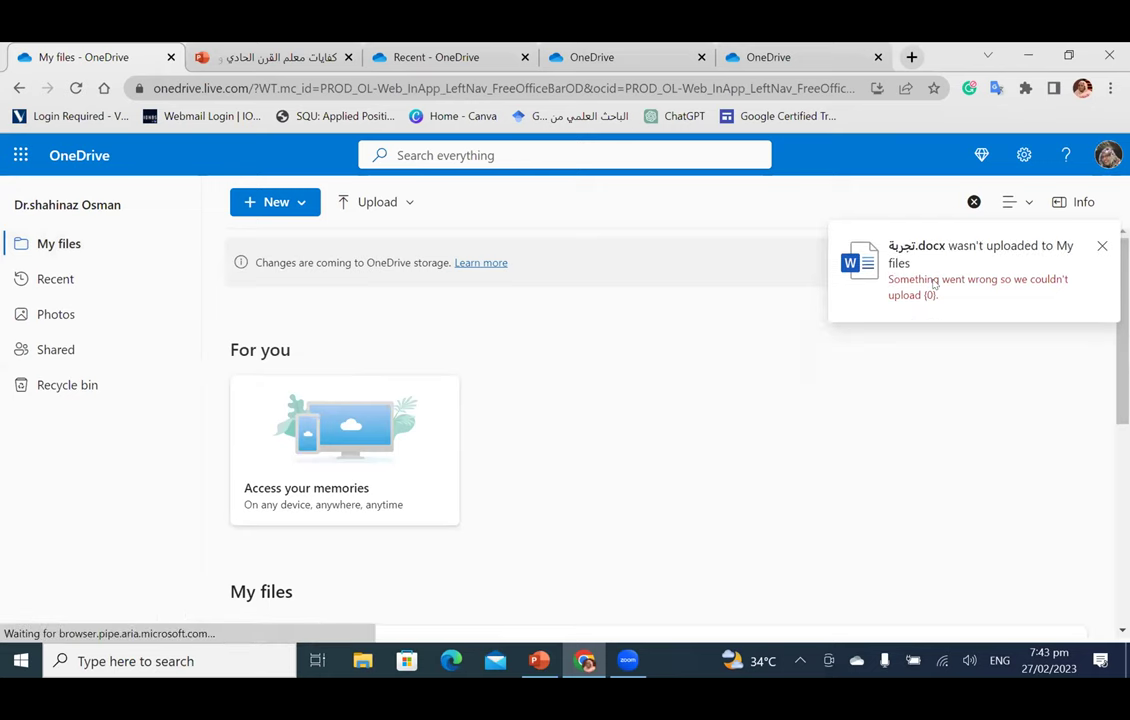
left_click(1101, 246)
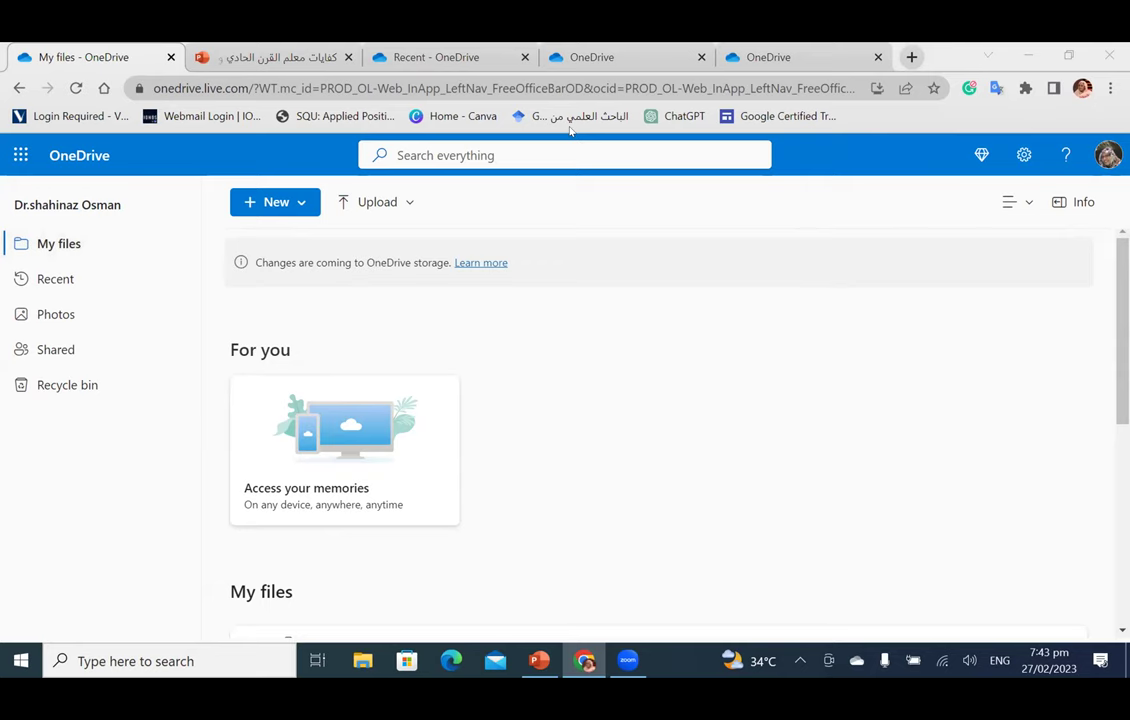
Step: Return to the teacher-competencies presentation in PowerPoint for the web
scroll(790, 400, "down", 1)
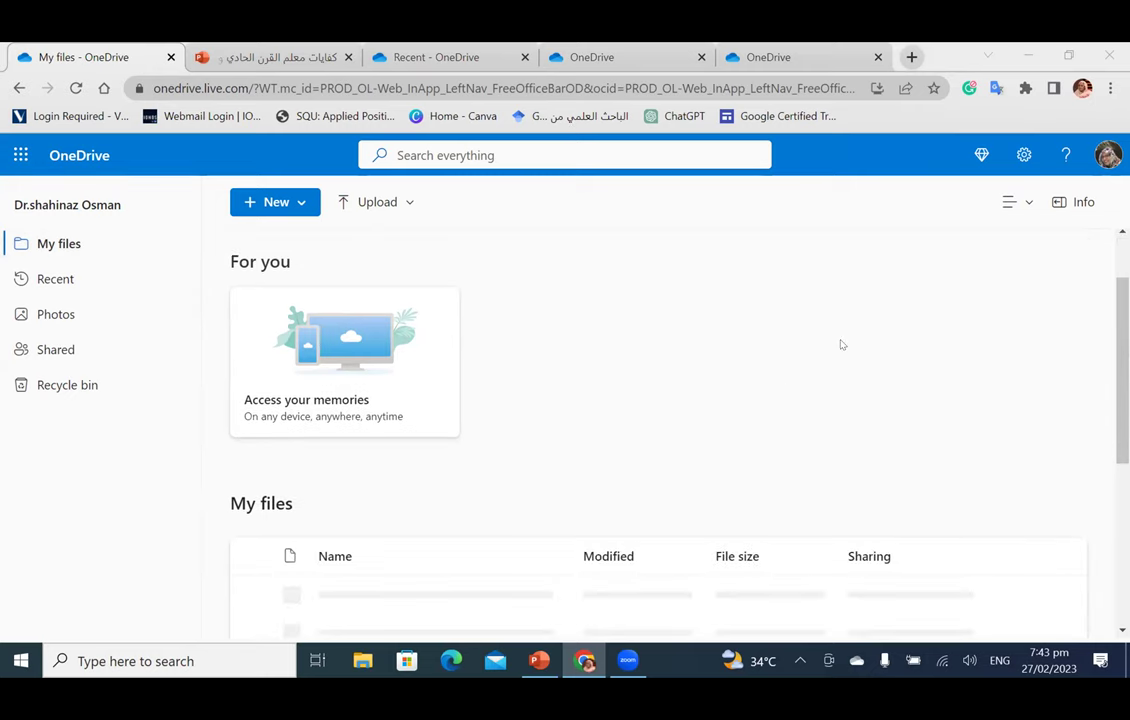
left_click(740, 340)
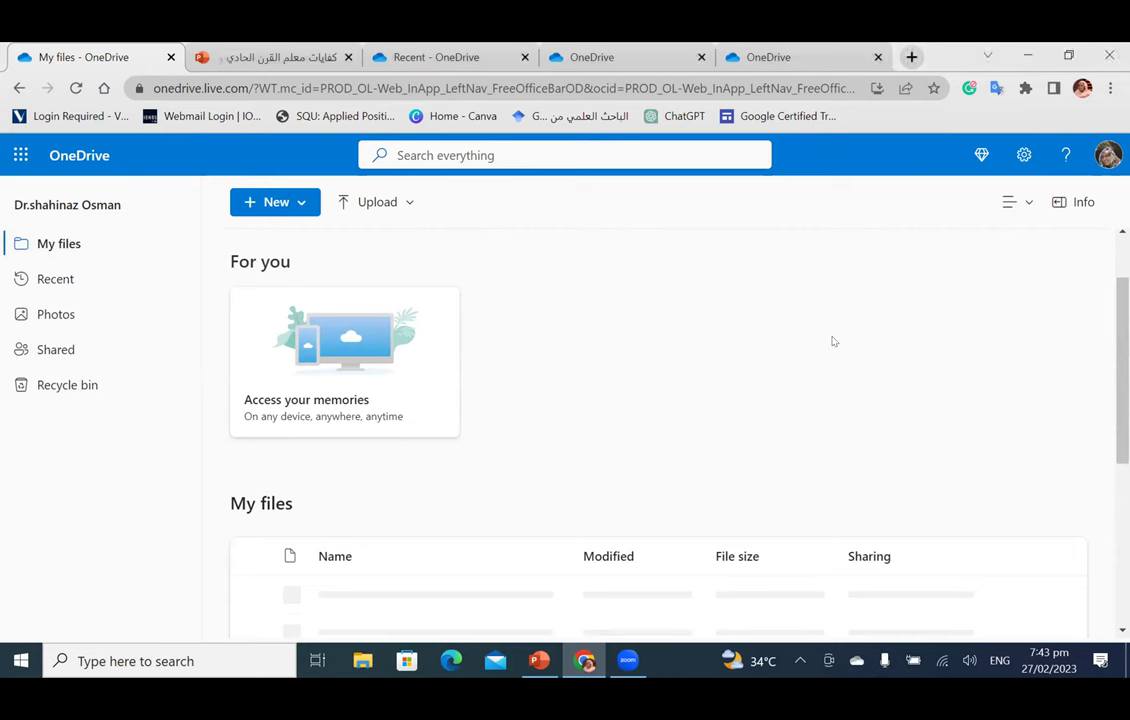
left_click(200, 64)
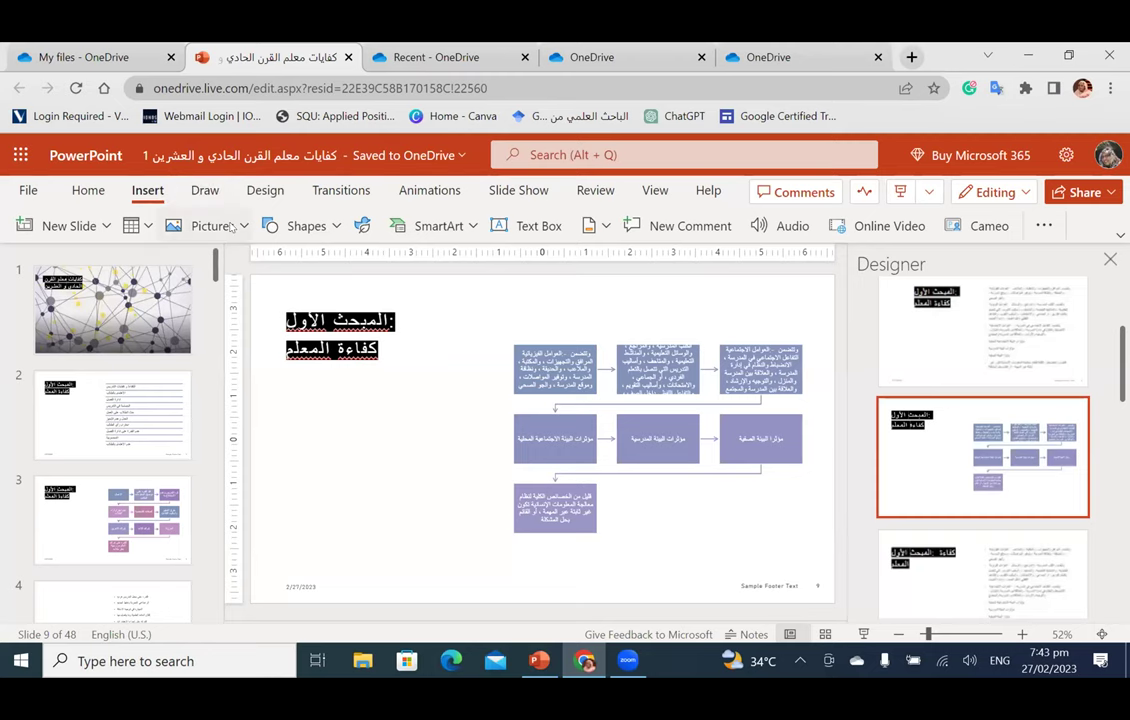
Step: Search Bing pictures for 'A black-skinned teacher' and browse the results
left_click(205, 225)
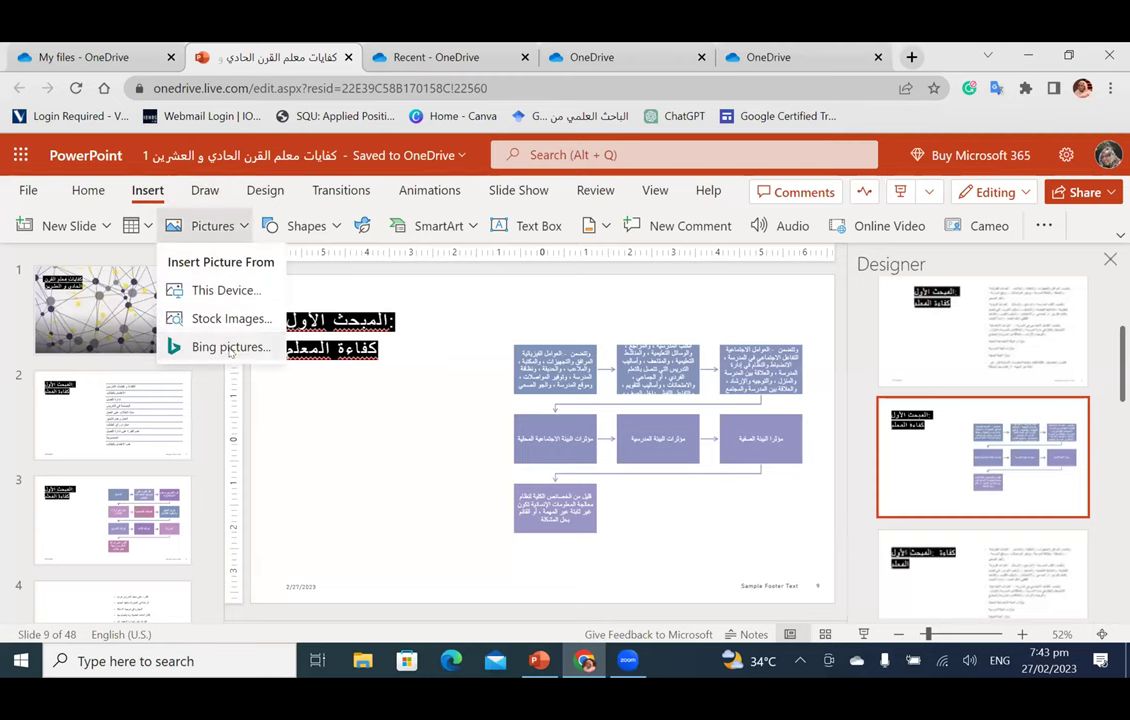
left_click(200, 346)
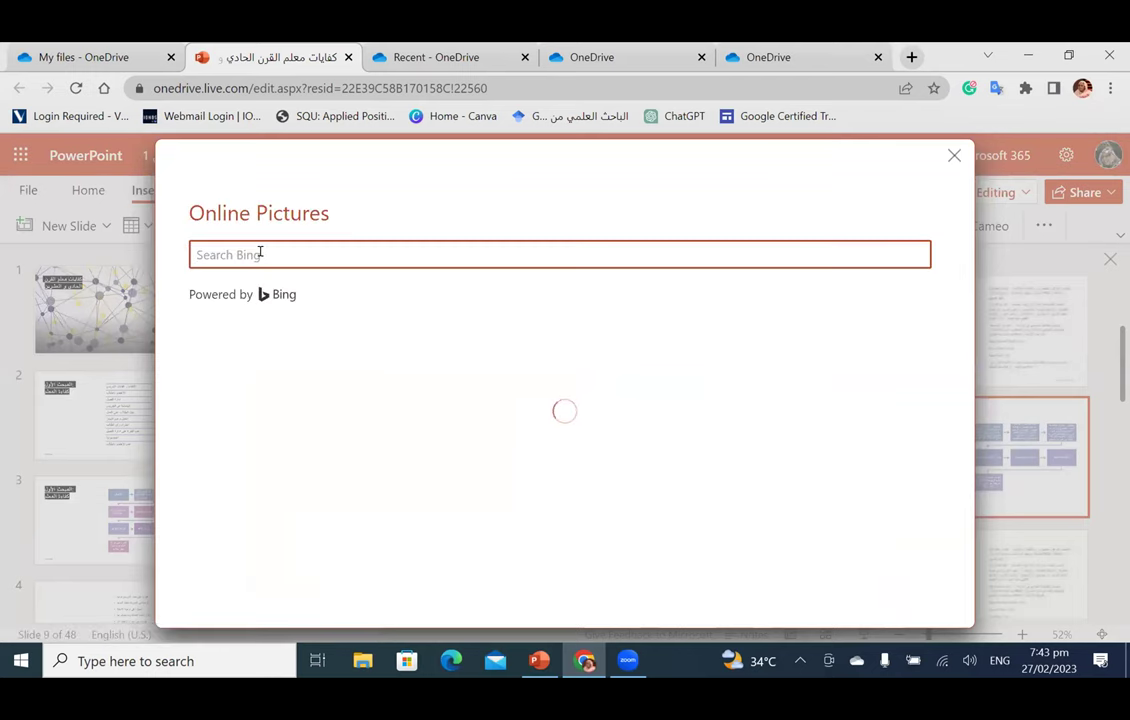
type("A black-skinned teacher")
key("Return")
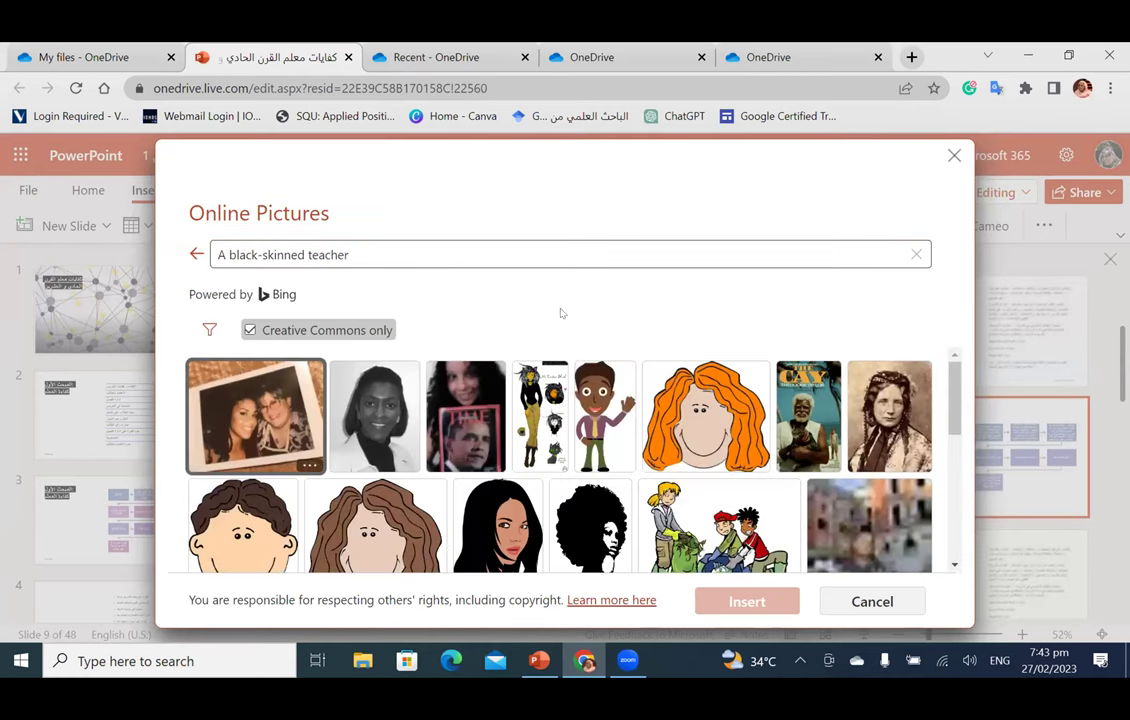
scroll(700, 420, "down", 2)
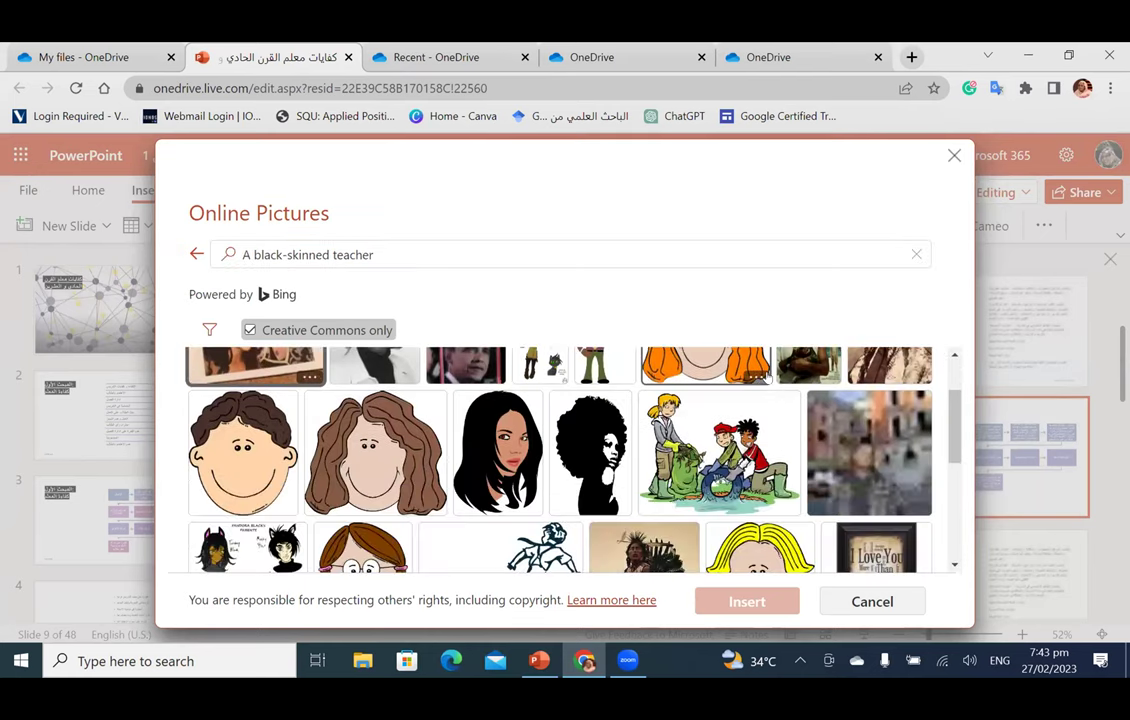
scroll(767, 377, "down", 3)
scroll(767, 377, "up", 3)
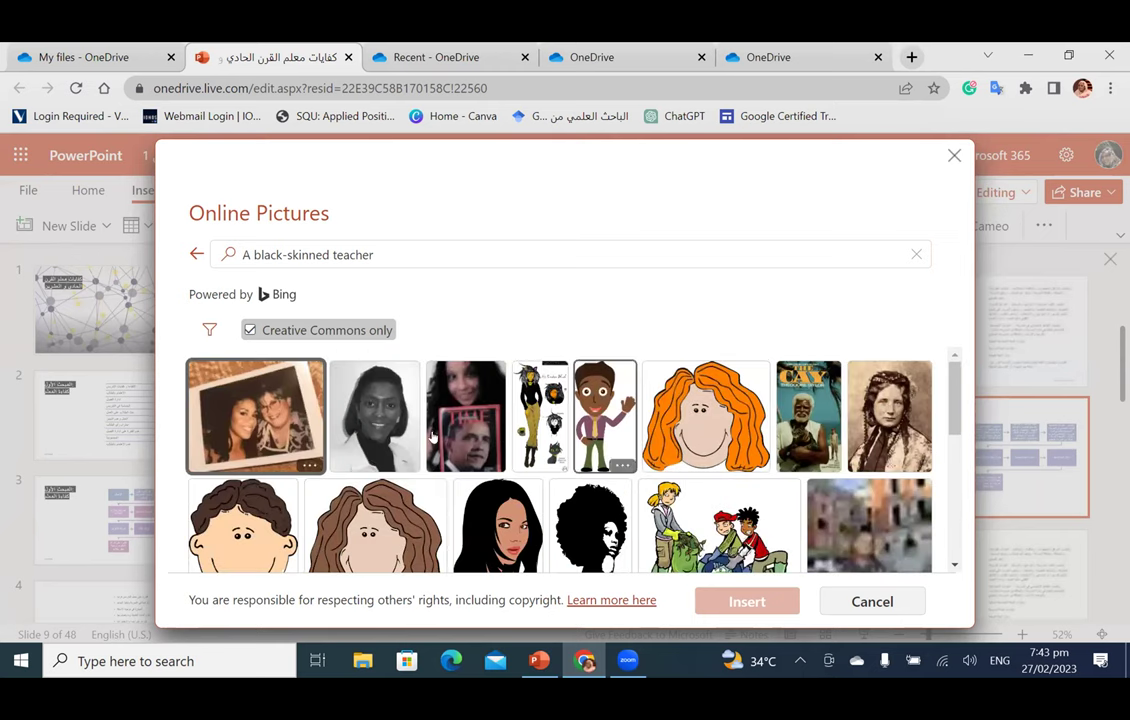
scroll(500, 480, "down", 1)
Step: Try inserting the drawn portrait of a dark-haired woman and dismiss the insertion error
left_click(498, 452)
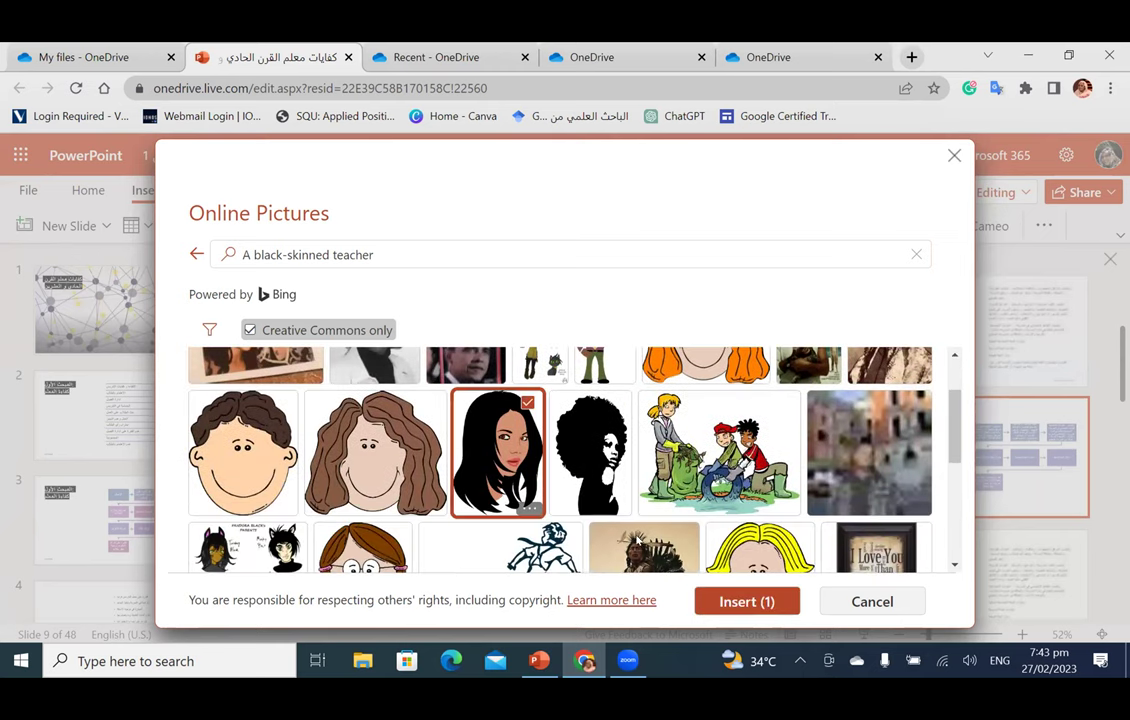
left_click(742, 603)
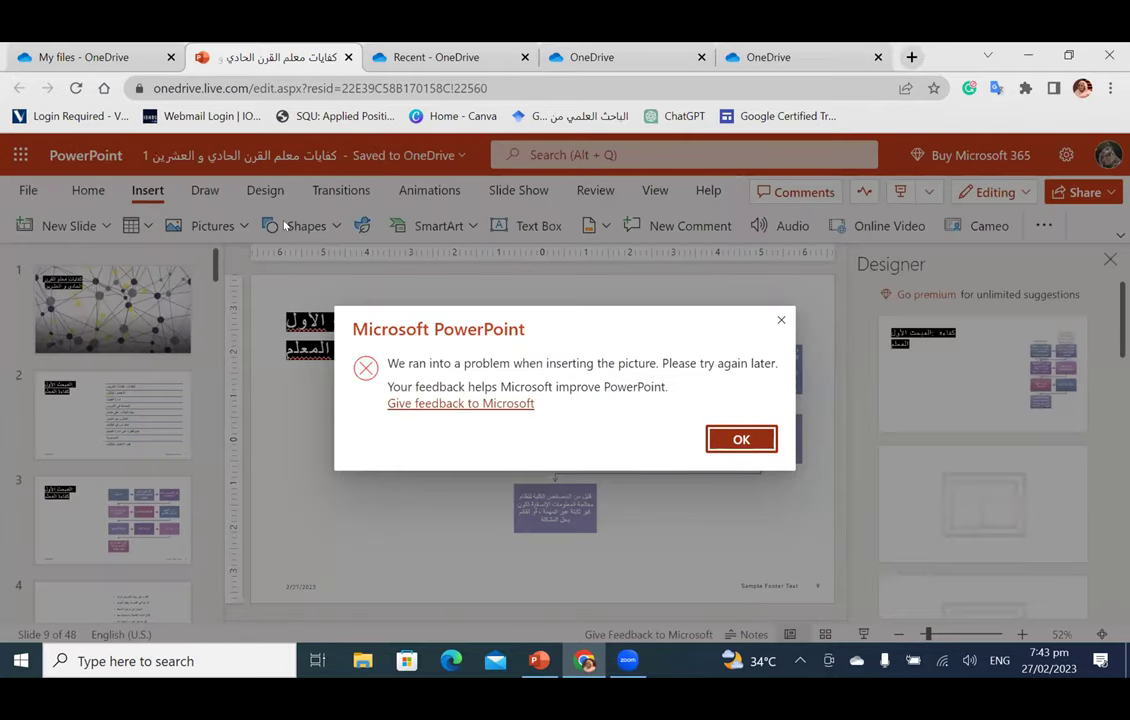
left_click(741, 441)
left_click(214, 226)
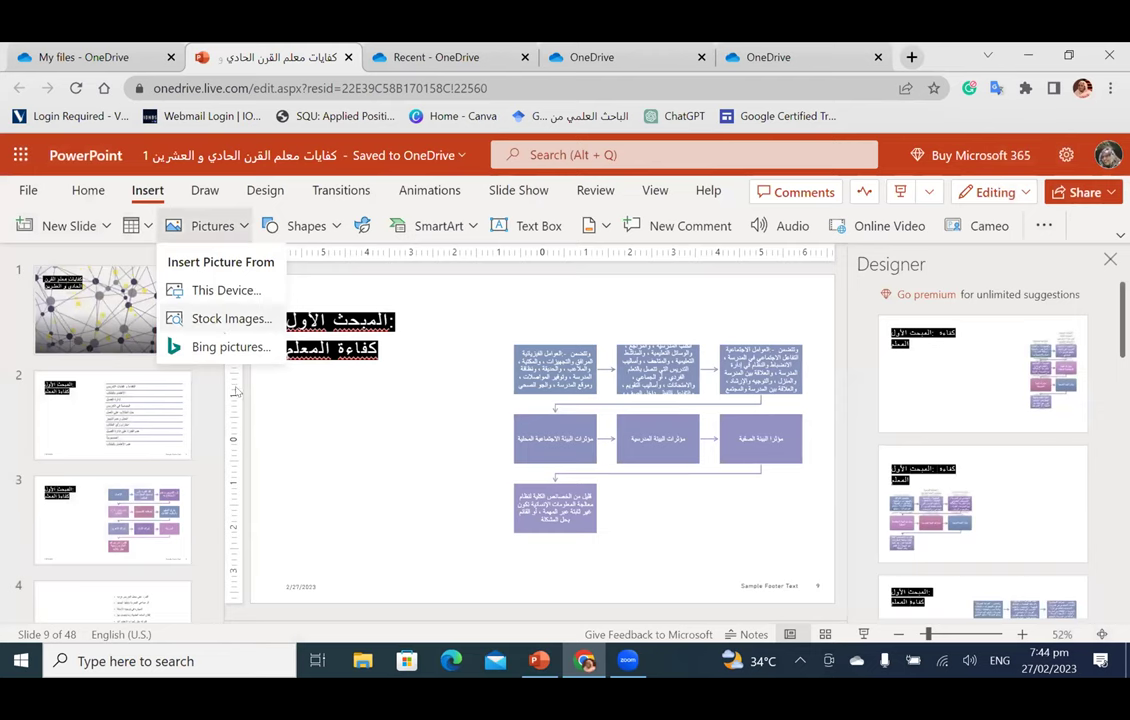
Step: Rerun the 'A black-skinned teacher' Bing search and insert the black-and-white teacher photo
left_click(222, 312)
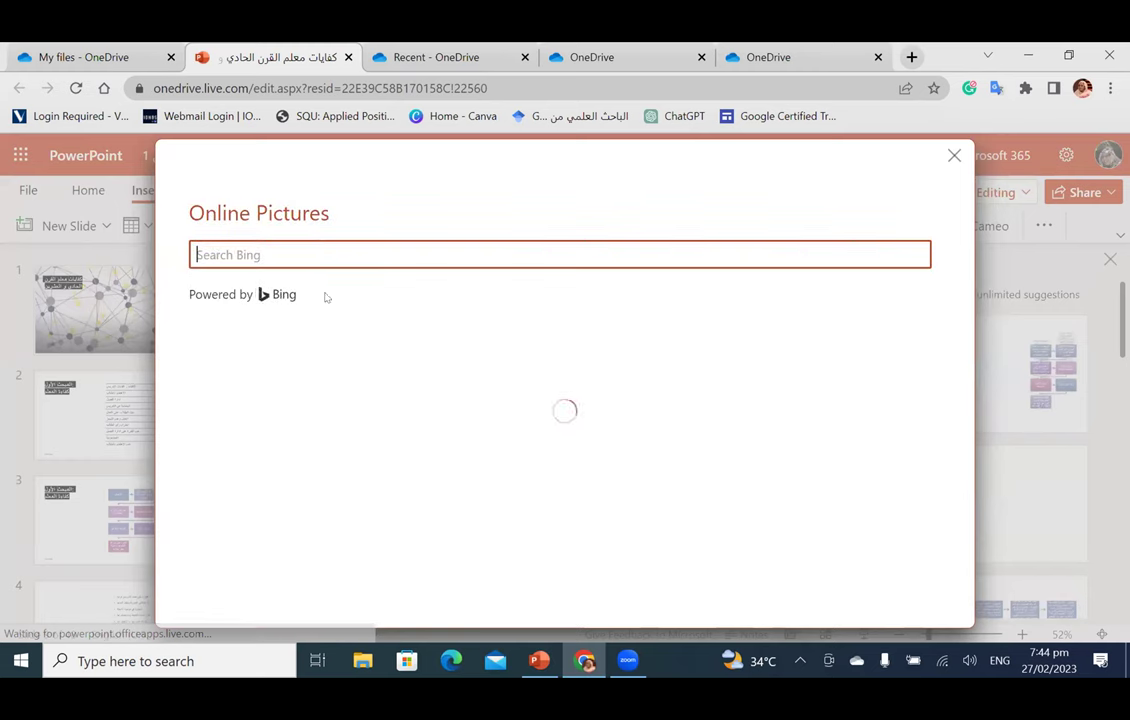
type("A black-skinned teacher")
key("Return")
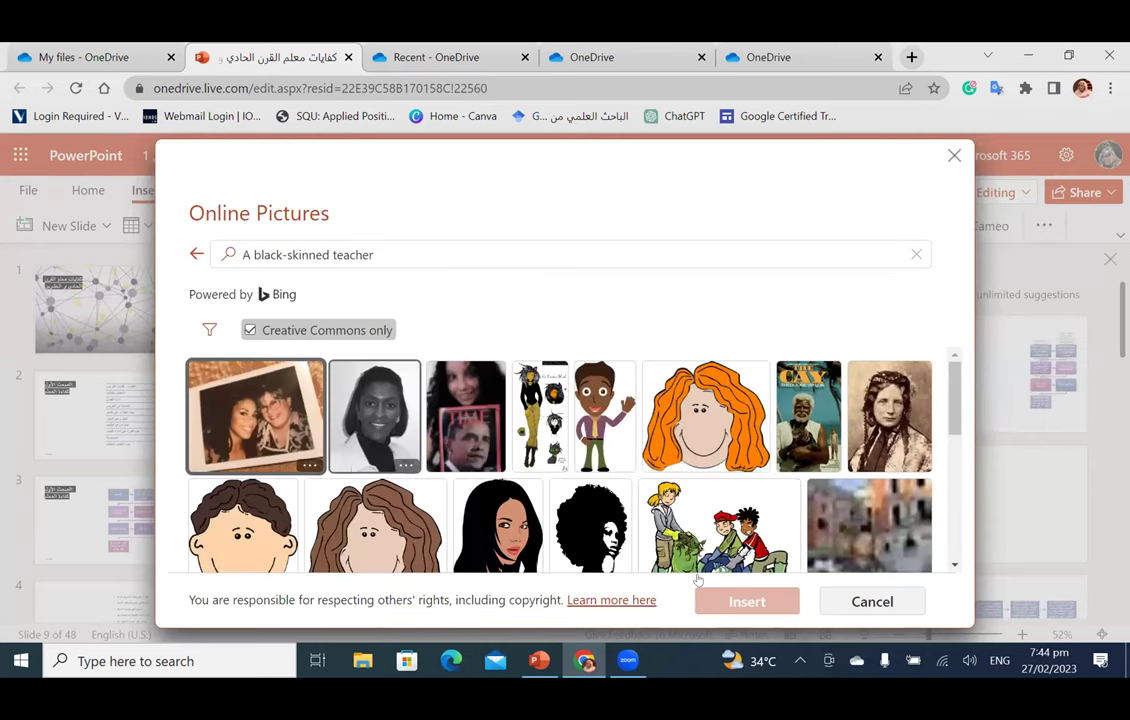
left_click(738, 598)
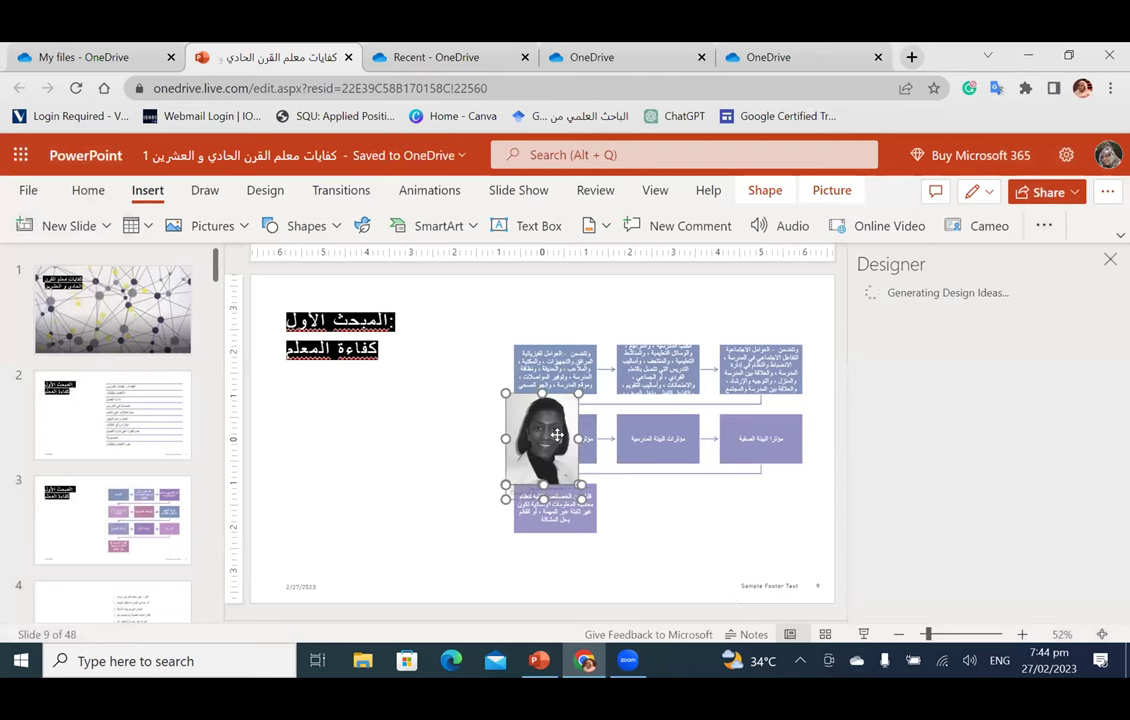
Step: Move the teacher photo to the left beneath the title and enlarge it
left_click_drag(557, 436, 359, 424)
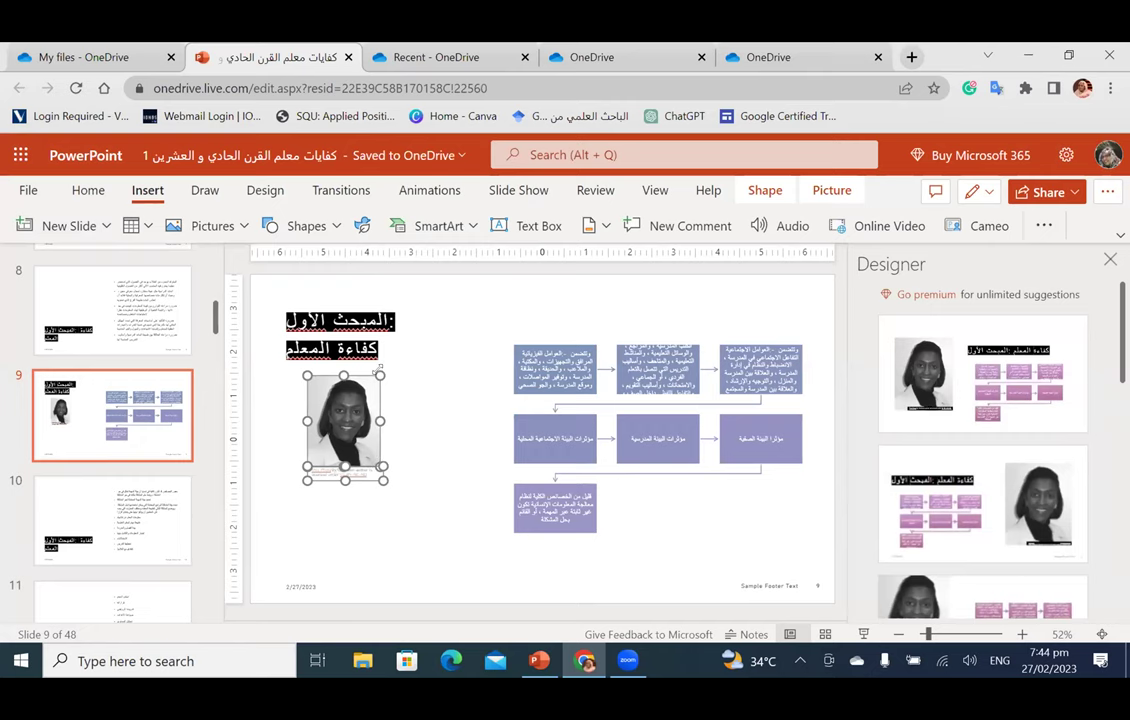
left_click_drag(380, 375, 472, 265)
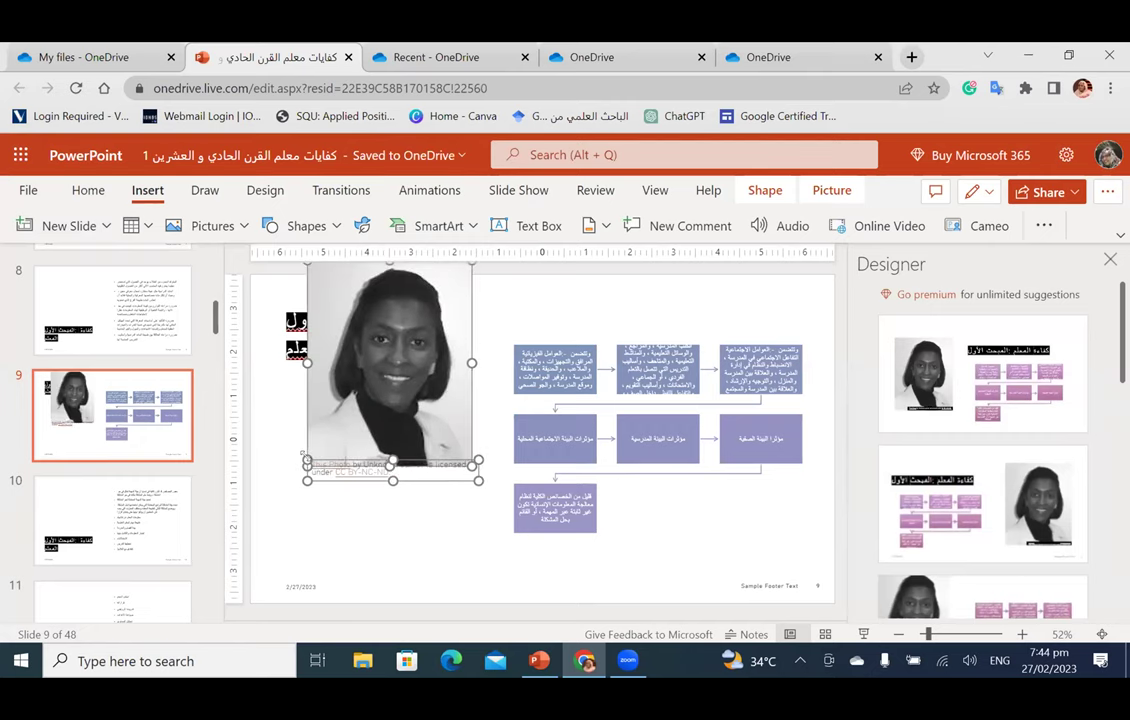
left_click_drag(391, 371, 365, 485)
Step: Apply the Designer layout with the photo on the left and the title on the right
scroll(983, 390, "down", 3)
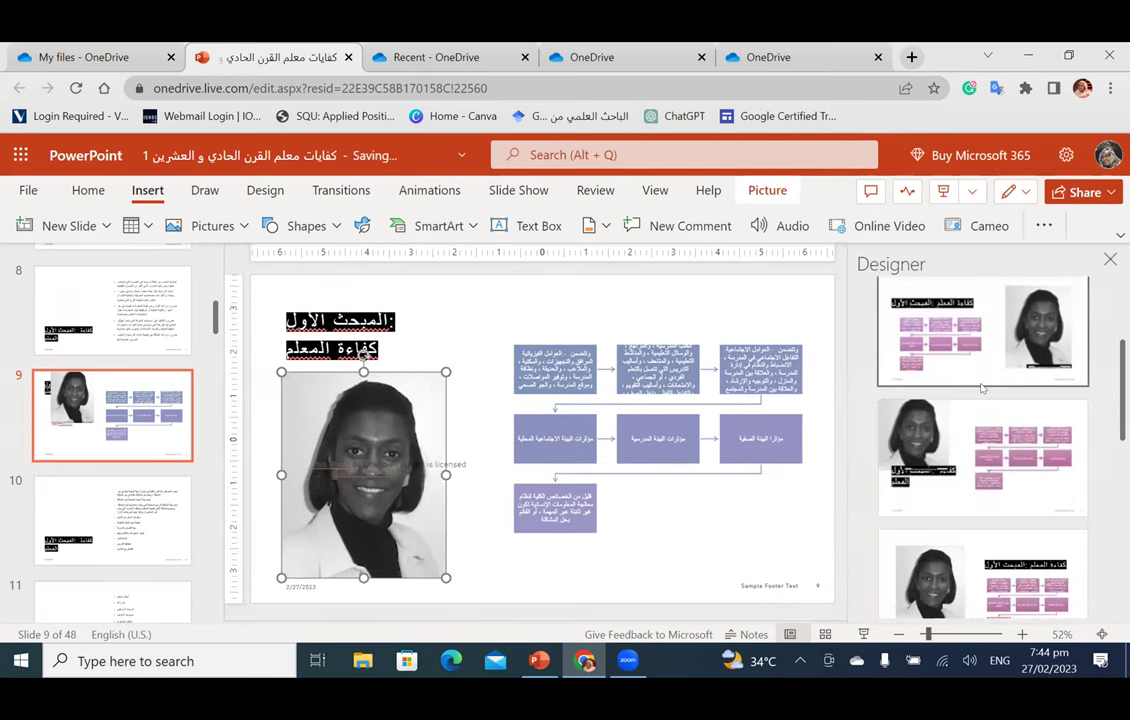
scroll(983, 390, "down", 2)
left_click(963, 401)
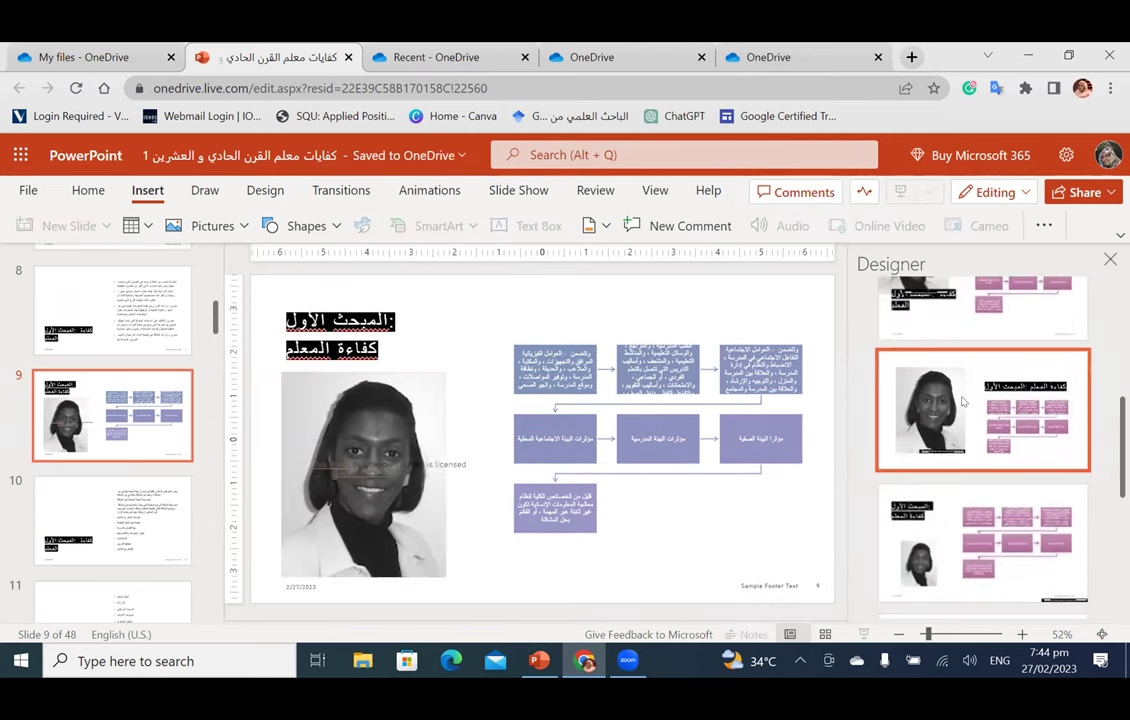
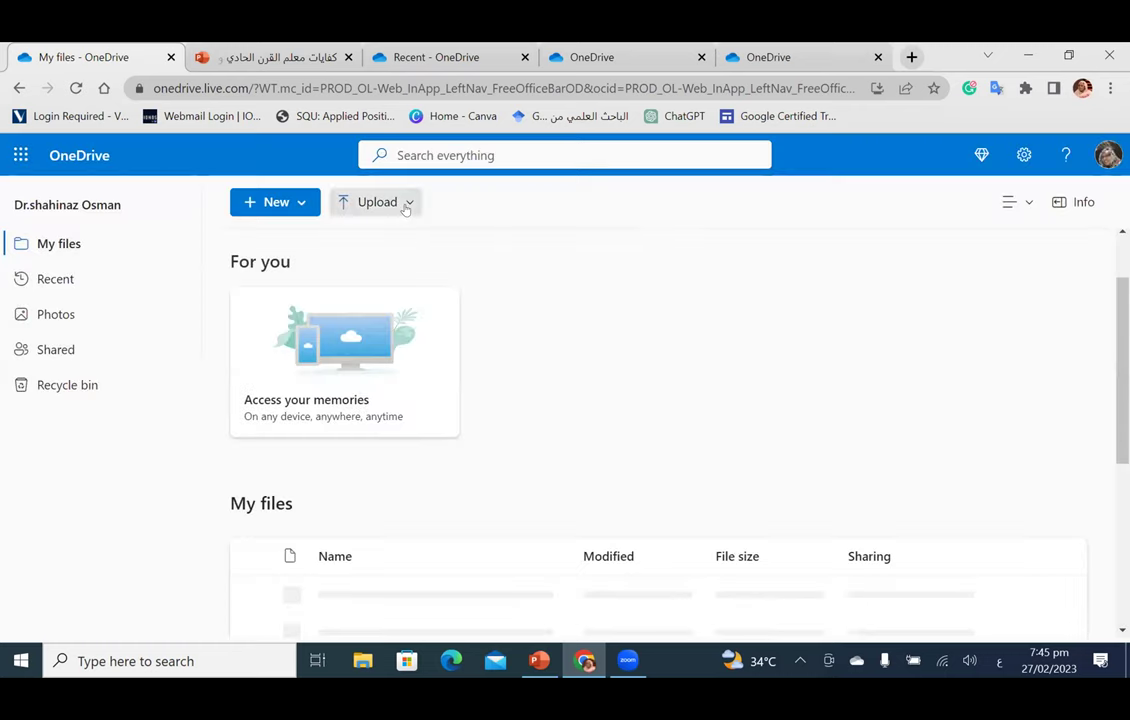
Step: Show OneDrive's Upload dropdown offering Files or Folder
left_click(405, 205)
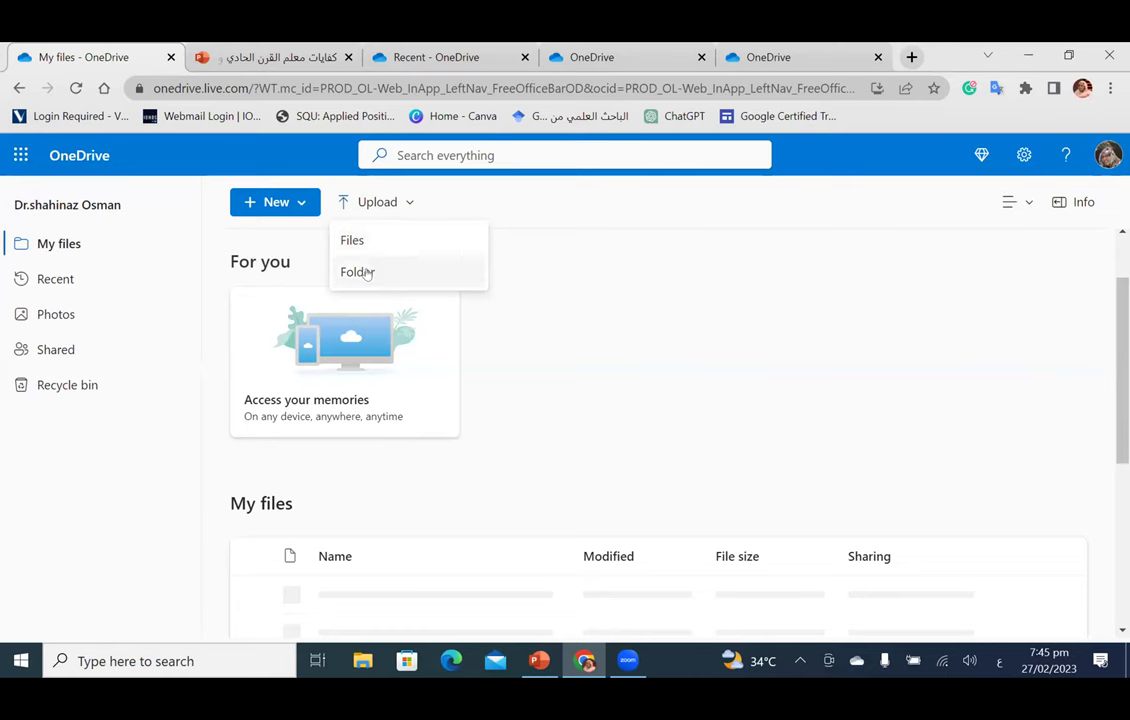
Step: Choose the شهاداتي folder on New Volume (D:) for a folder upload
left_click(358, 272)
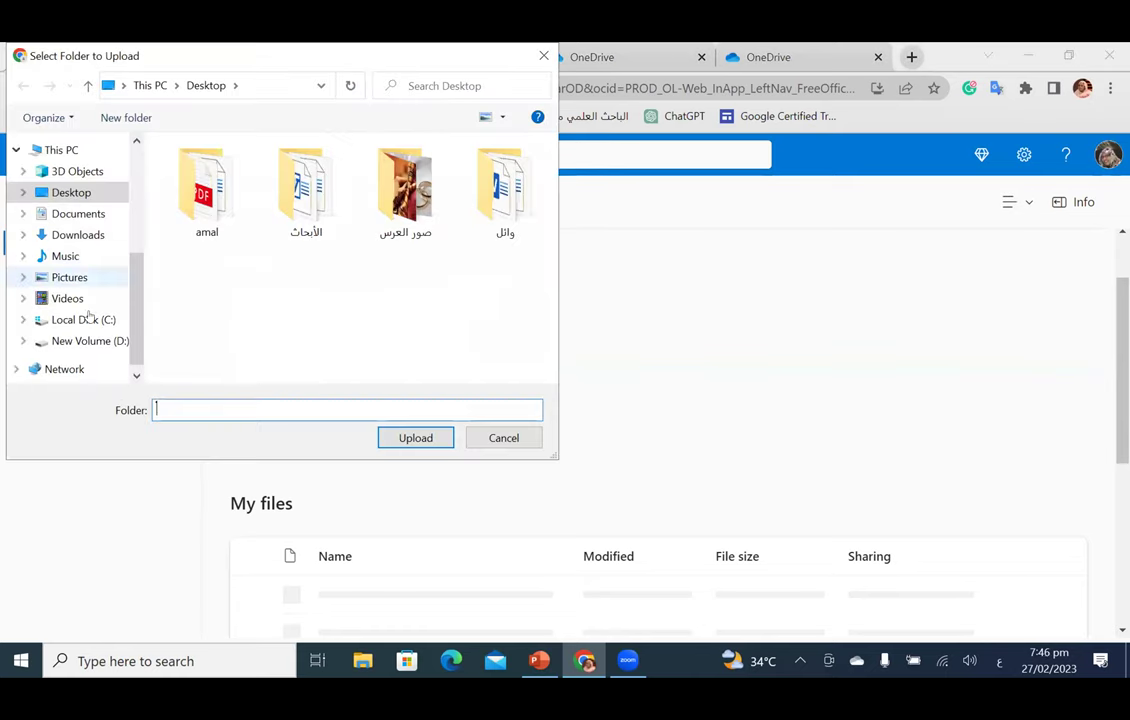
left_click(89, 341)
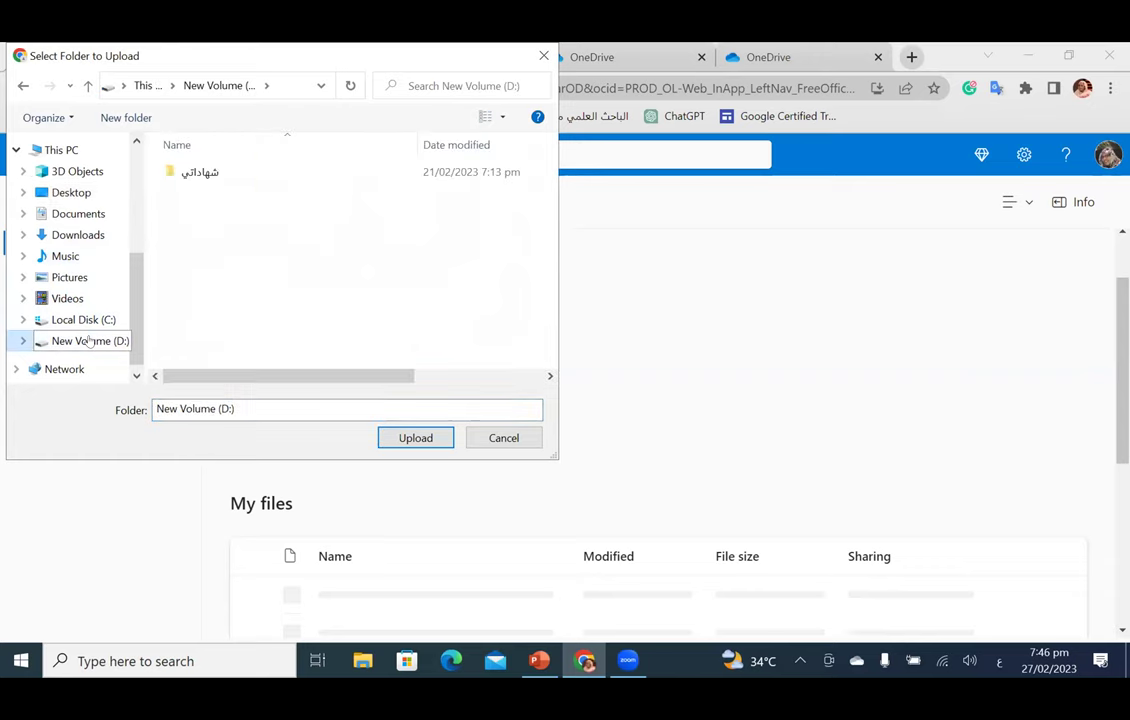
left_click(221, 177)
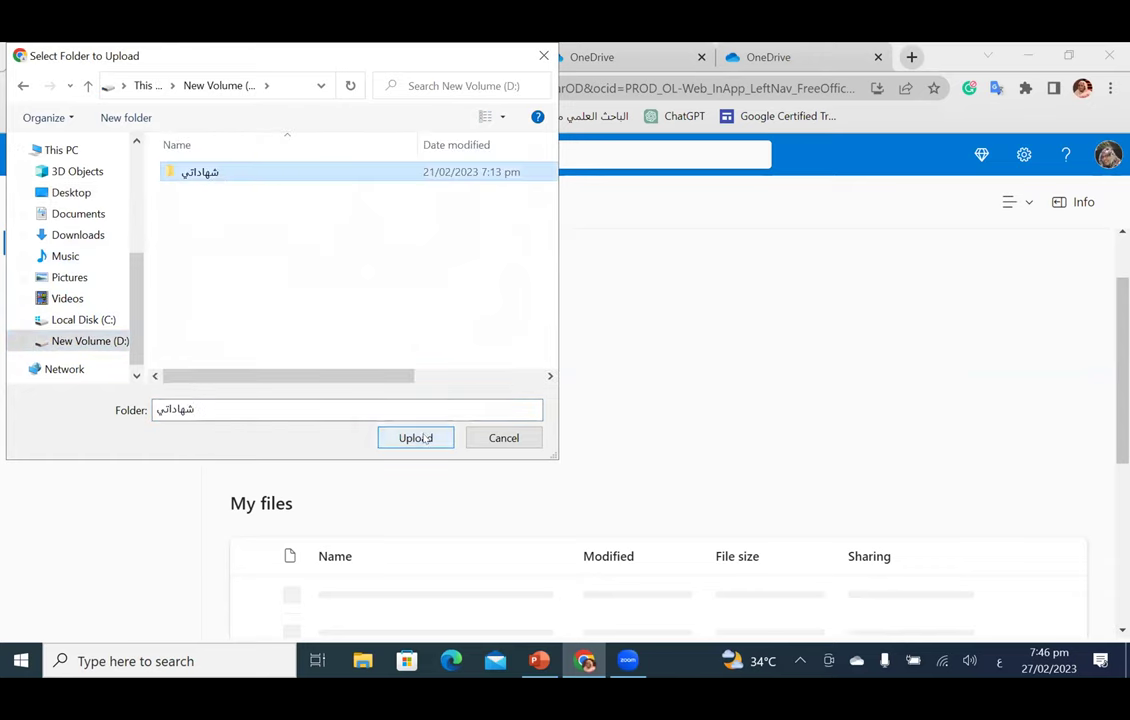
left_click(416, 437)
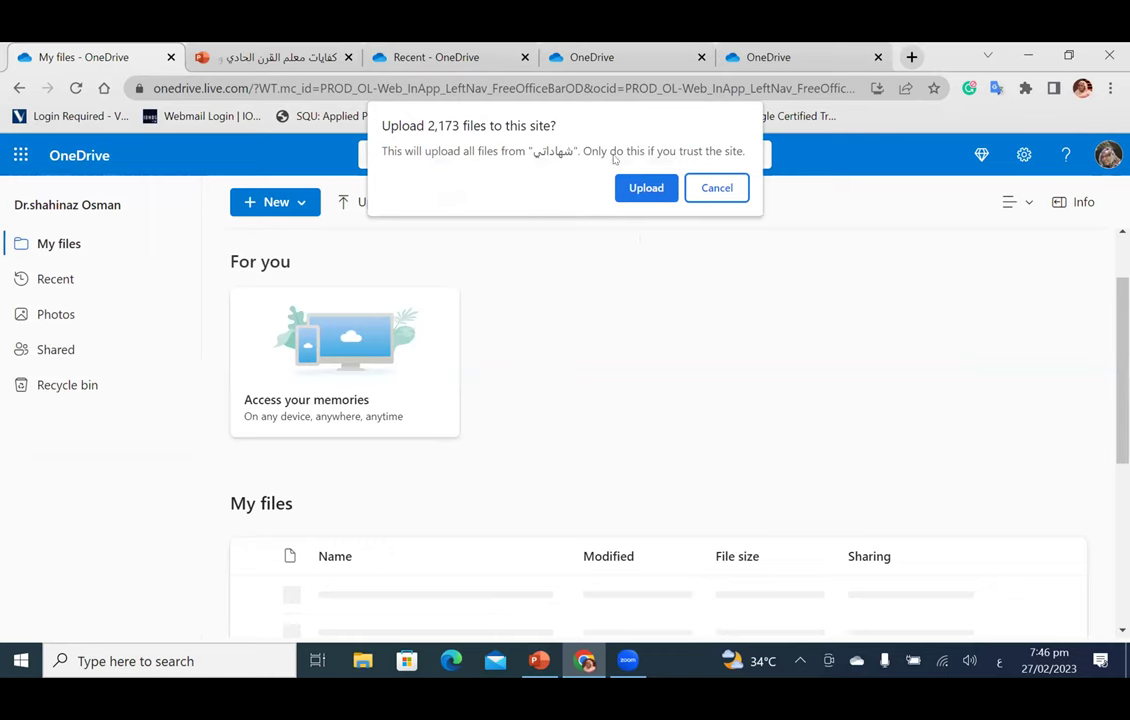
Step: Confirm uploading all 2,173 files to My files and close the extra OneDrive tab
left_click(628, 189)
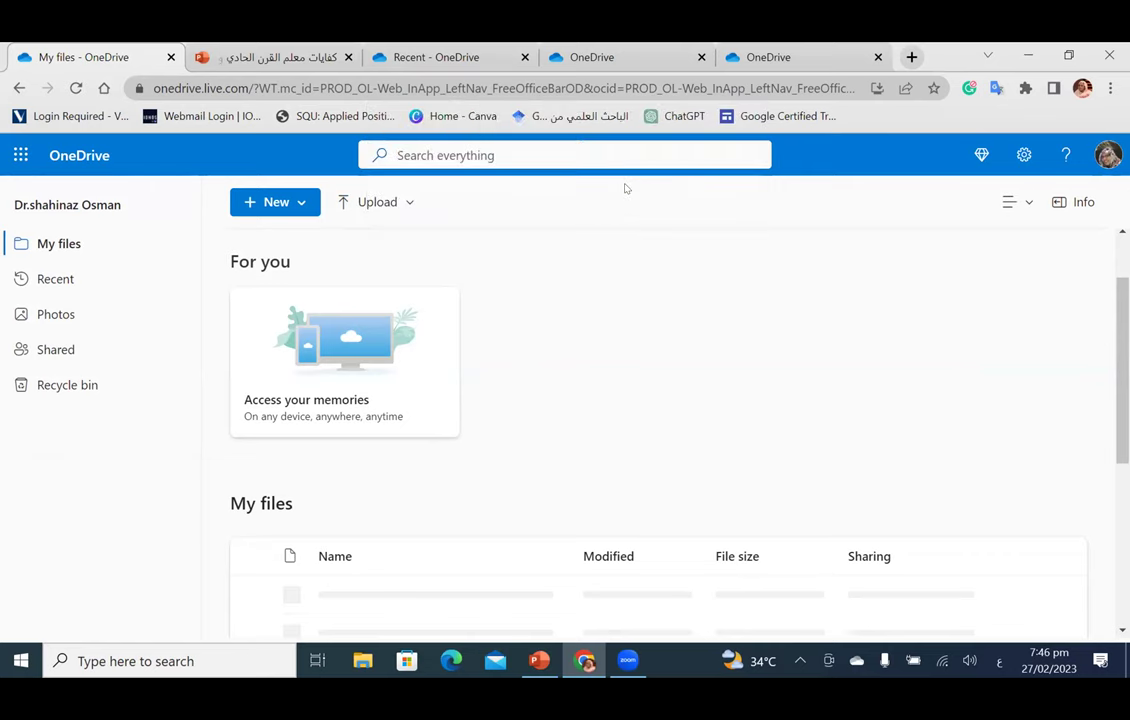
scroll(547, 425, "down", 2)
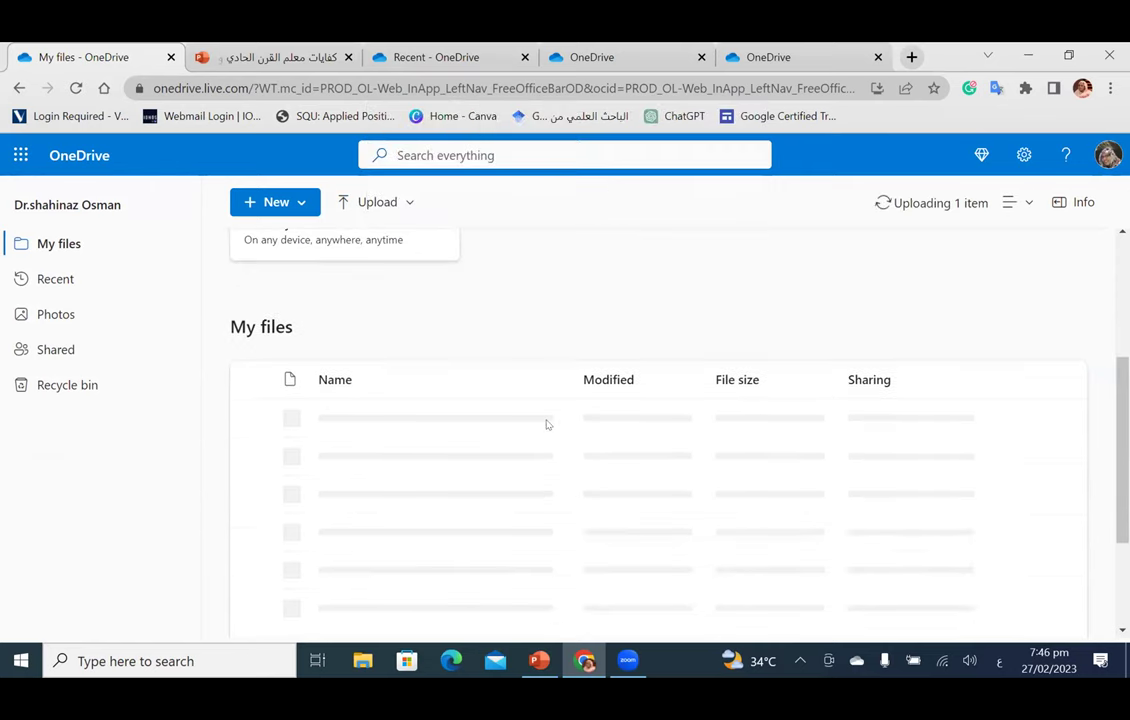
scroll(547, 425, "up", 3)
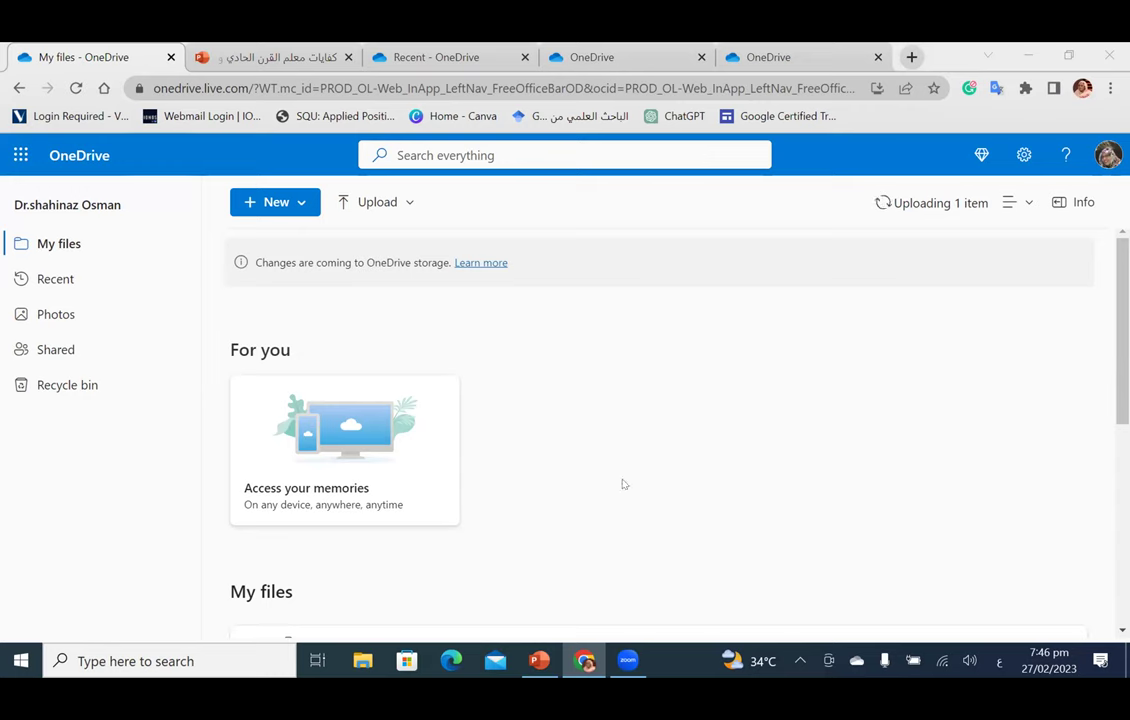
left_click(878, 57)
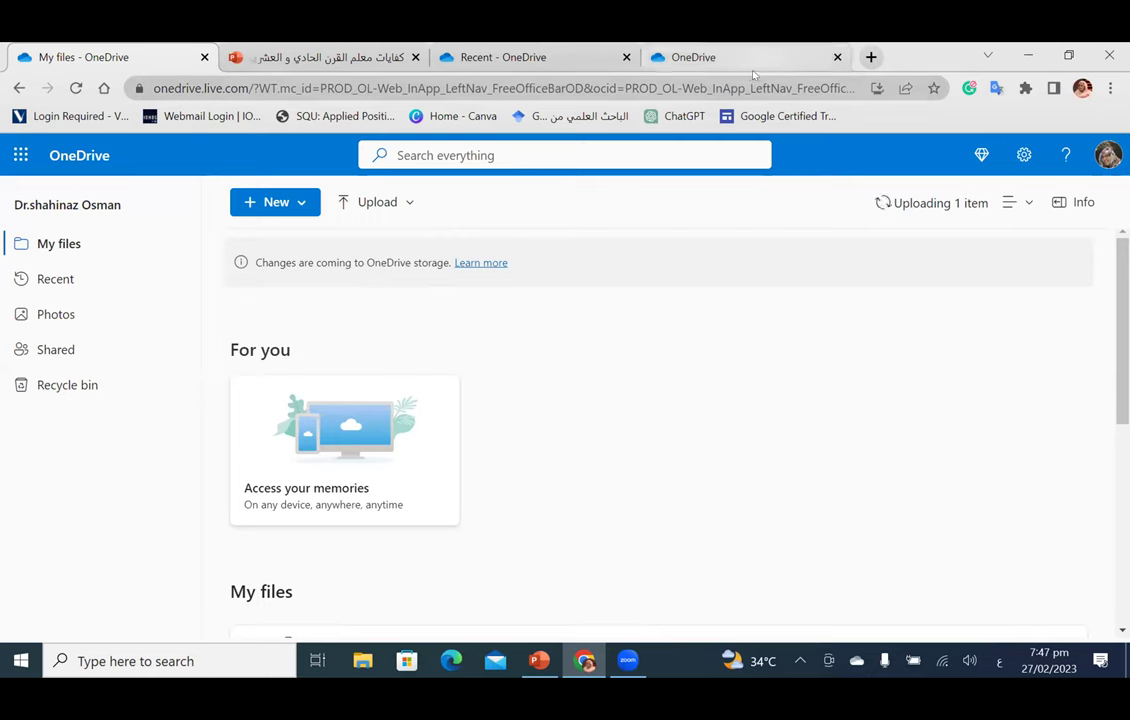
Step: Close the OneDrive folder-picker tab and open a new Google start page tab
left_click(664, 62)
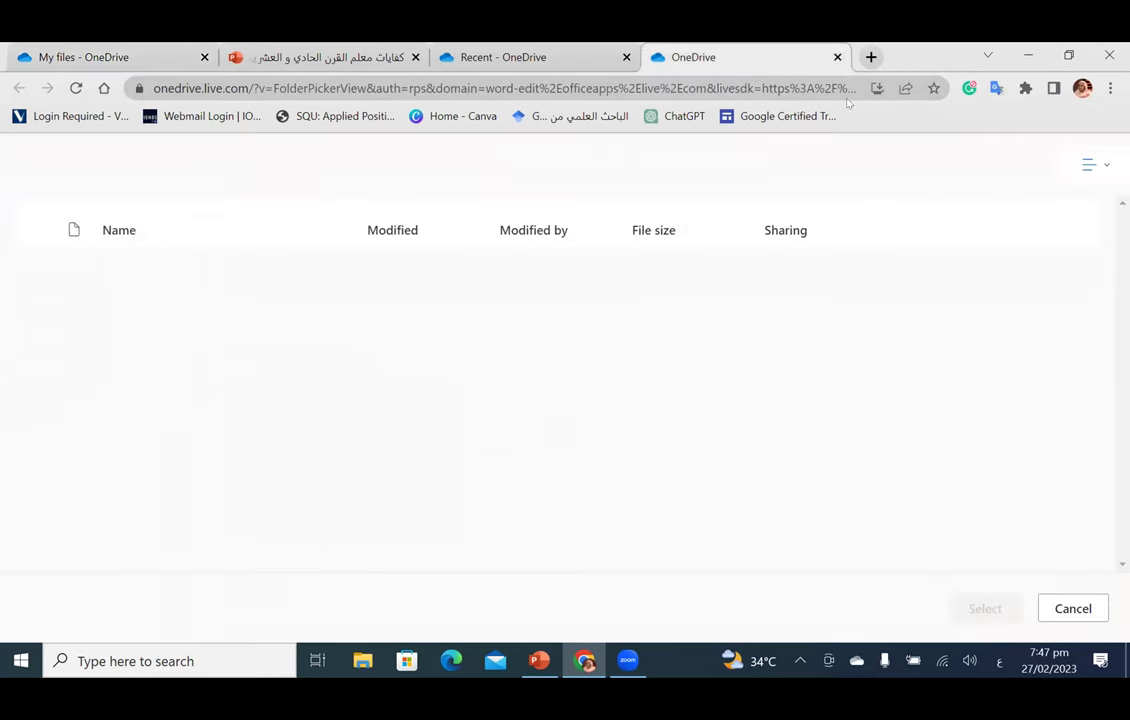
left_click(837, 57)
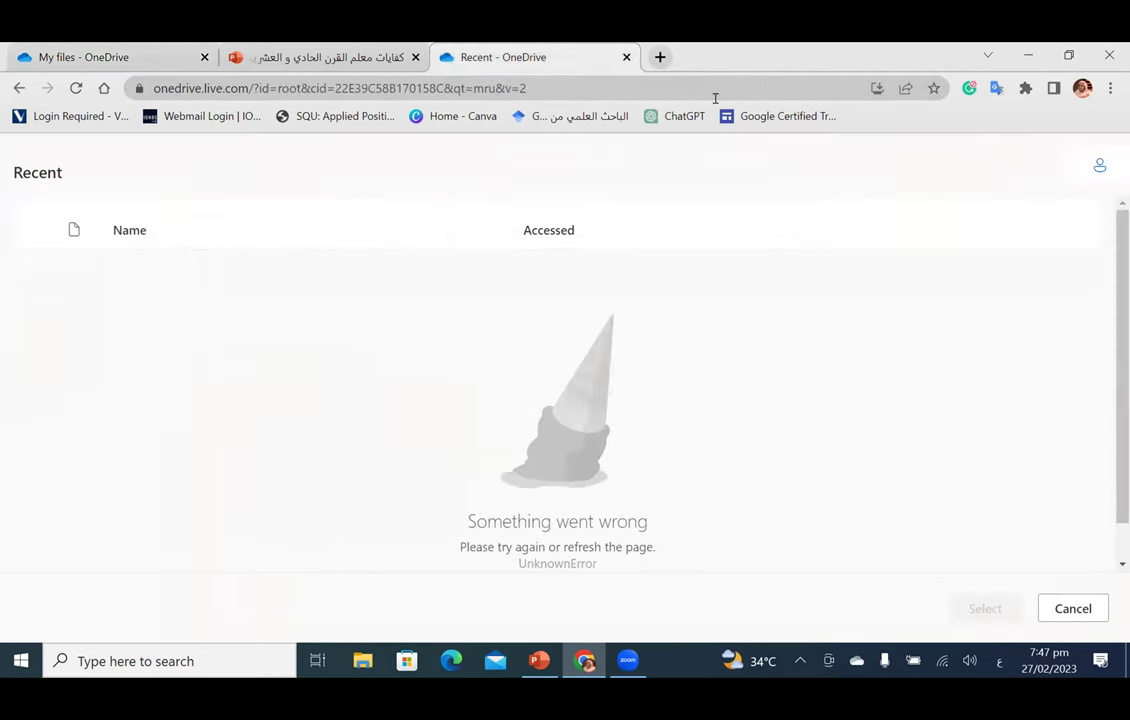
left_click(660, 57)
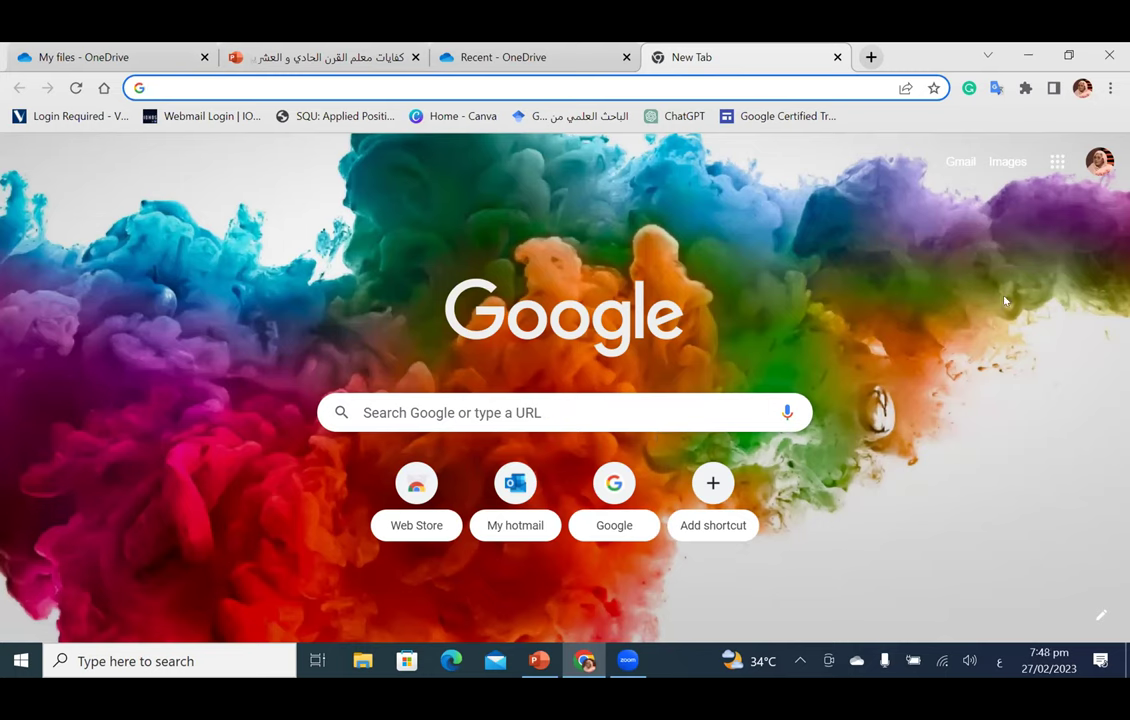
Step: Bring up the Google apps list on the new tab page, then dismiss it
left_click(1054, 165)
left_click(1054, 165)
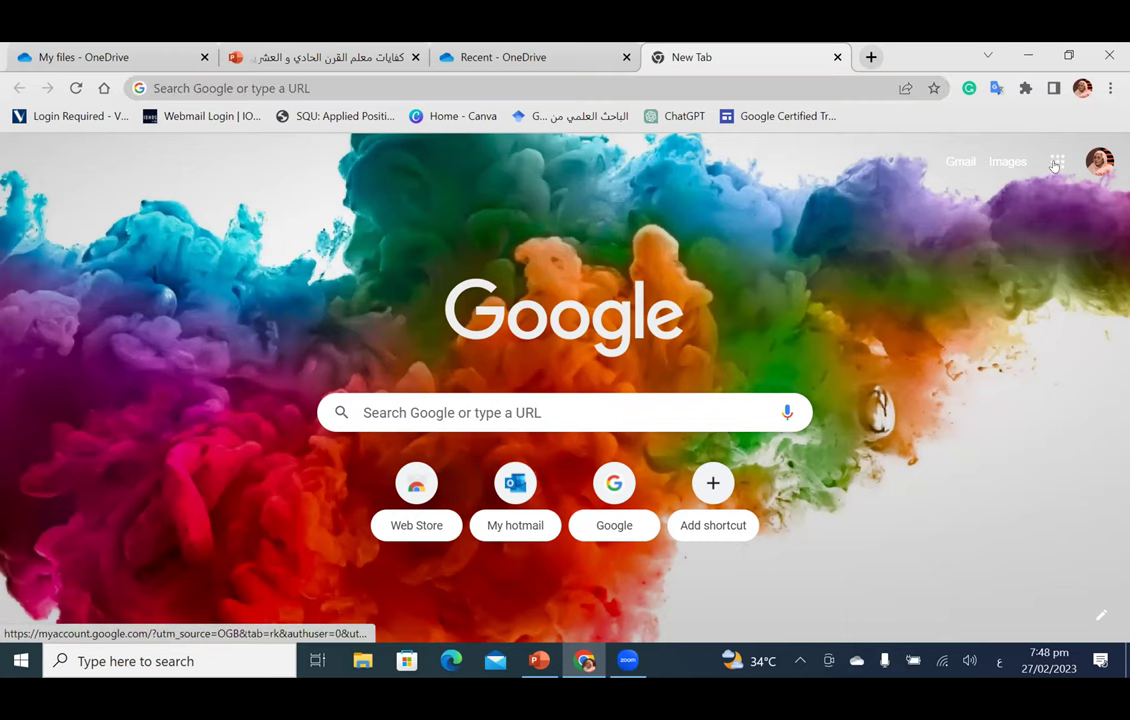
left_click(1054, 165)
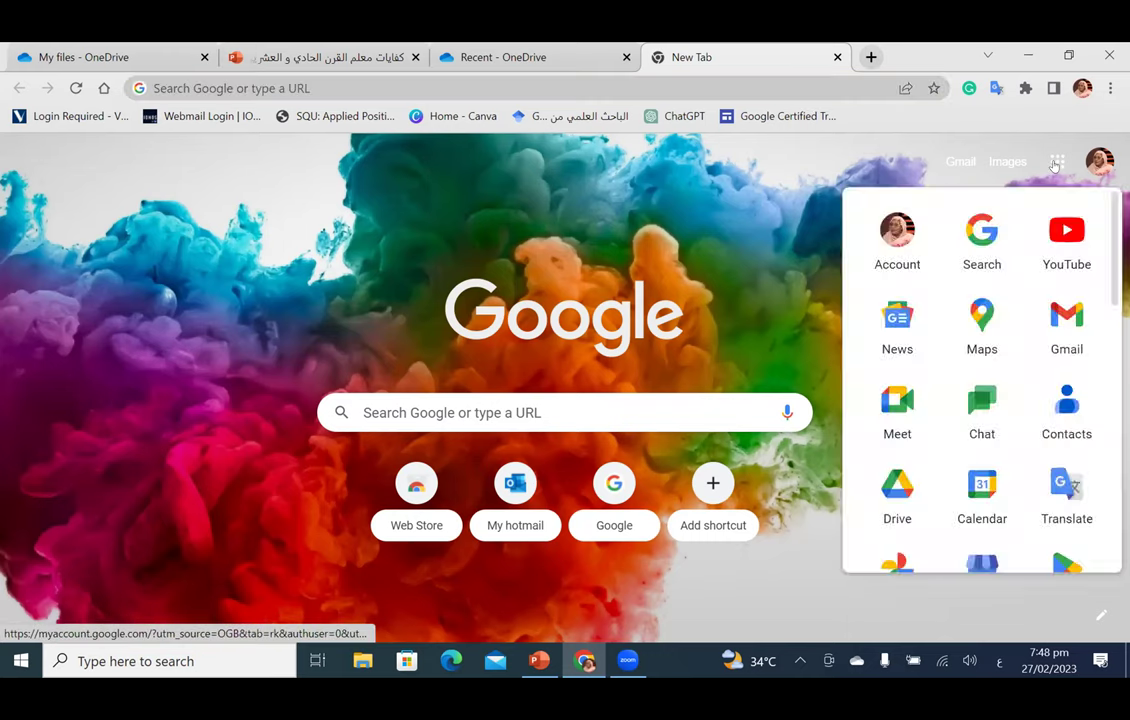
left_click(1054, 165)
left_click(1054, 165)
left_click(1054, 165)
left_click(1054, 165)
left_click(1054, 165)
left_click(1054, 165)
left_click(1054, 165)
left_click(1054, 165)
left_click(1054, 165)
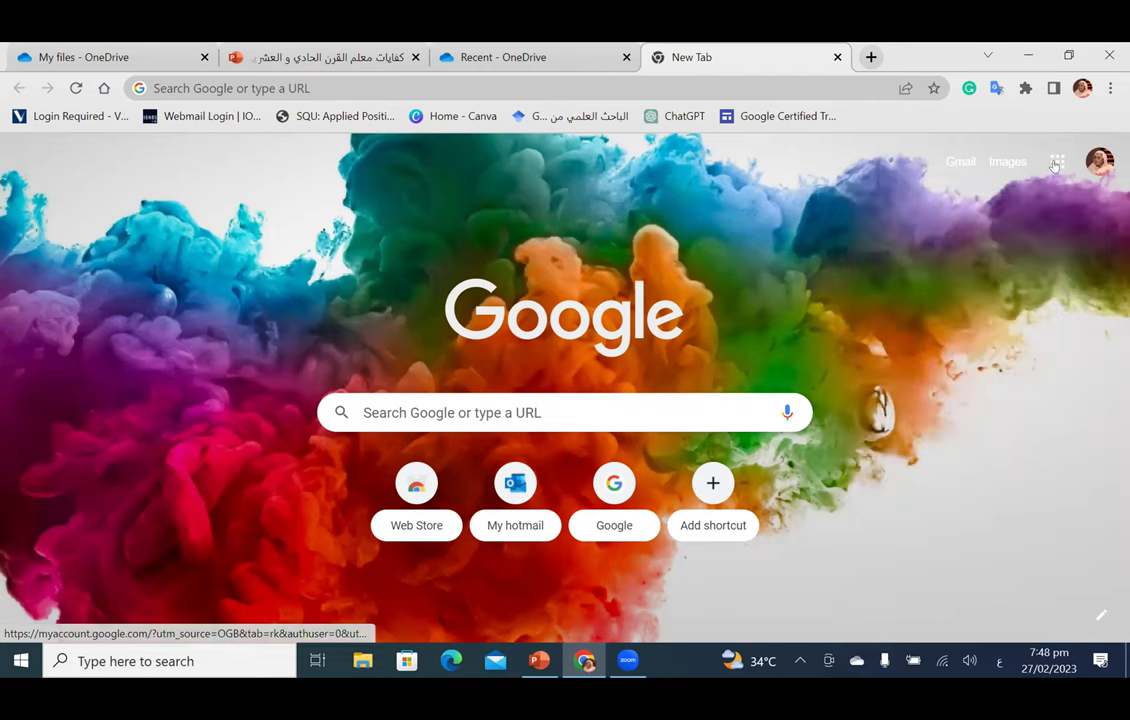
left_click(1054, 165)
left_click(1054, 165)
left_click(1054, 165)
left_click(1054, 165)
left_click(1054, 165)
left_click(1054, 165)
left_click(1054, 165)
left_click(1054, 165)
left_click(1054, 165)
left_click(1054, 165)
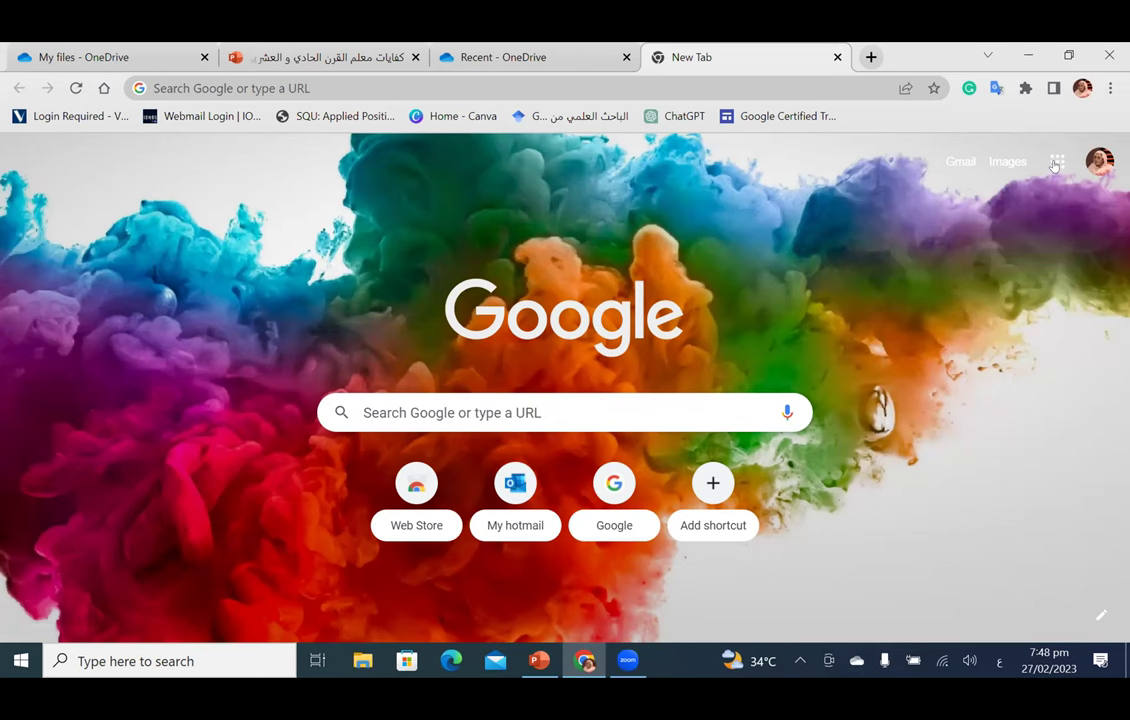
left_click(1054, 165)
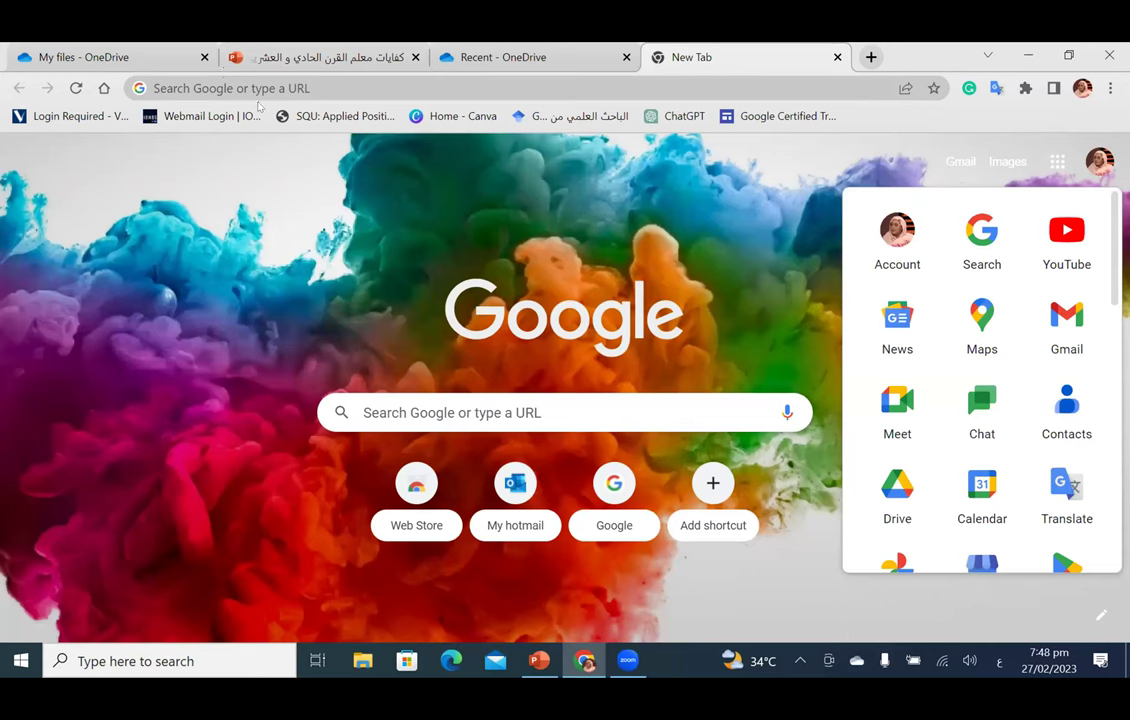
left_click(702, 248)
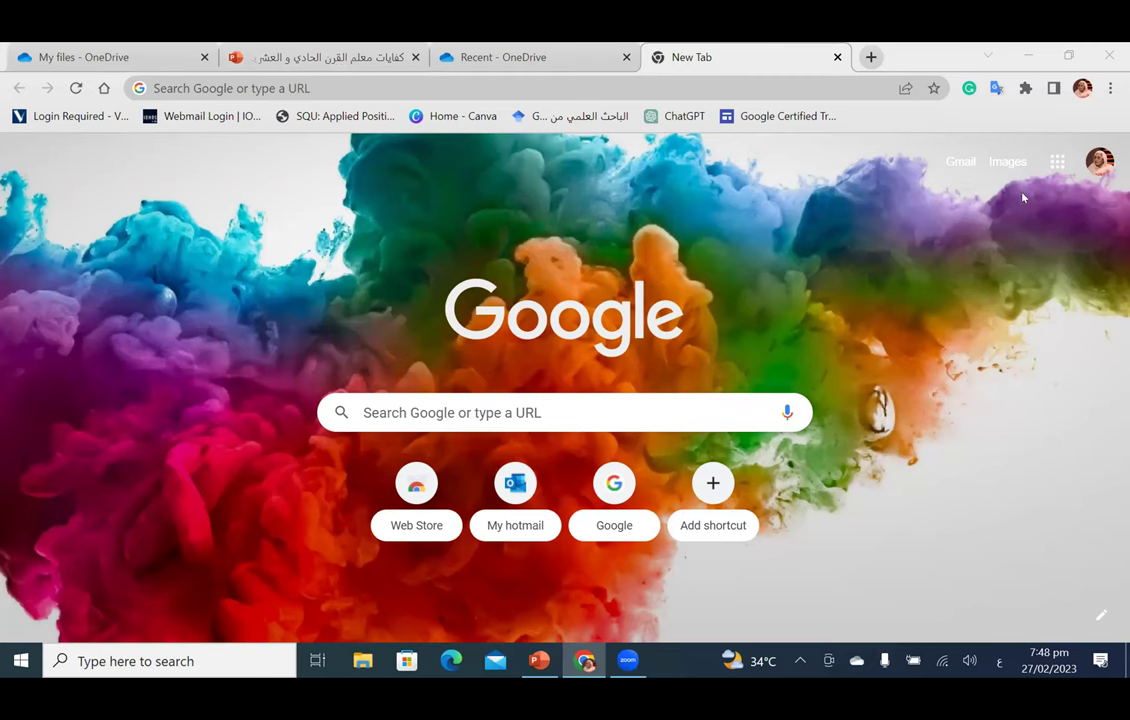
Step: Reopen the Google apps list and launch Google Drive's My Drive
left_click(1058, 162)
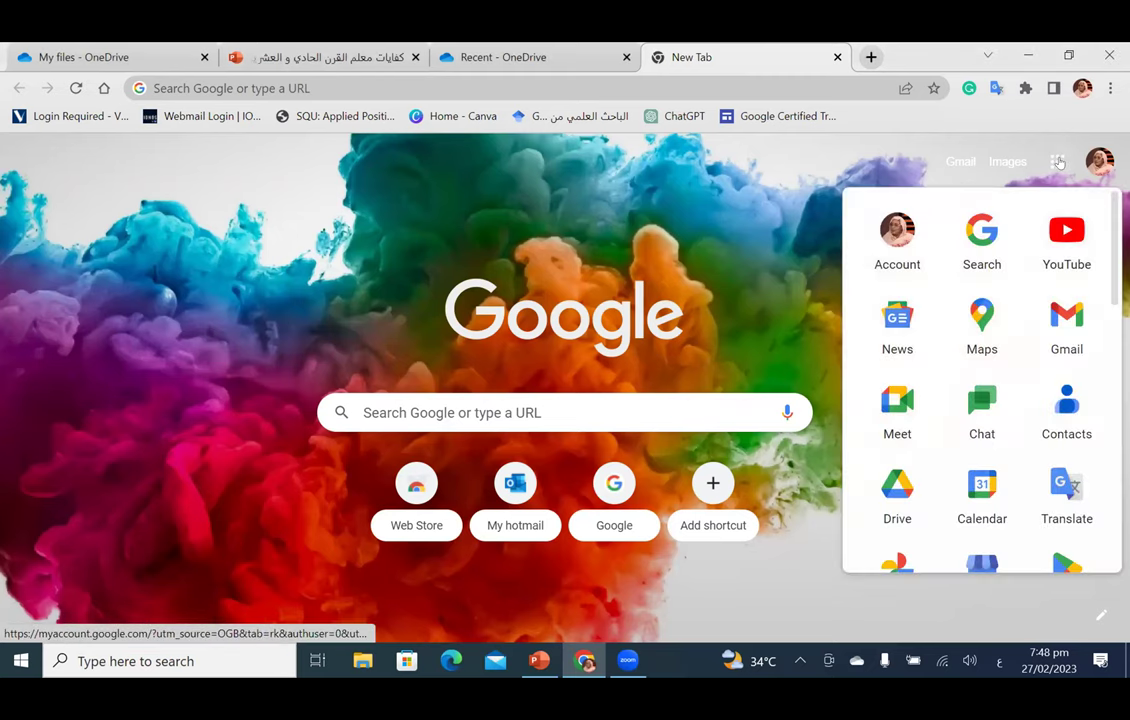
left_click(1058, 162)
left_click(1058, 162)
left_click(1058, 162)
left_click(1058, 162)
left_click(1058, 162)
left_click(1058, 162)
left_click(1058, 162)
left_click(1058, 162)
left_click(1058, 162)
left_click(1058, 162)
left_click(1058, 162)
left_click(1058, 162)
left_click(1058, 162)
left_click(1058, 162)
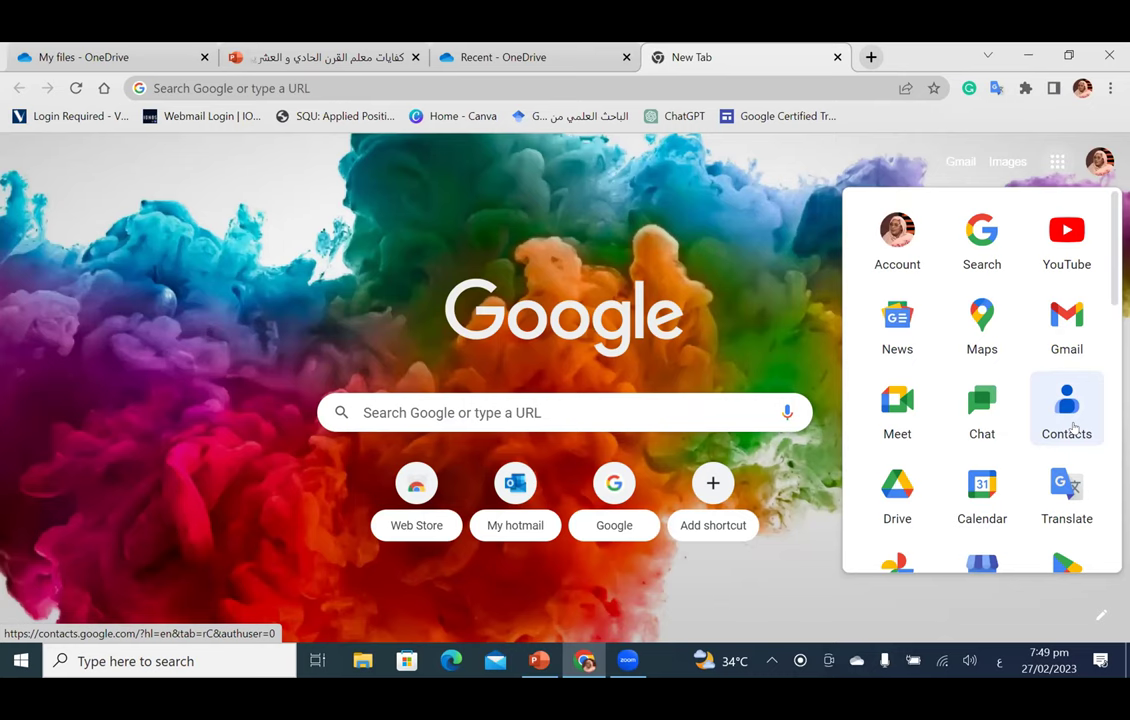
scroll(1040, 323, "down", 1)
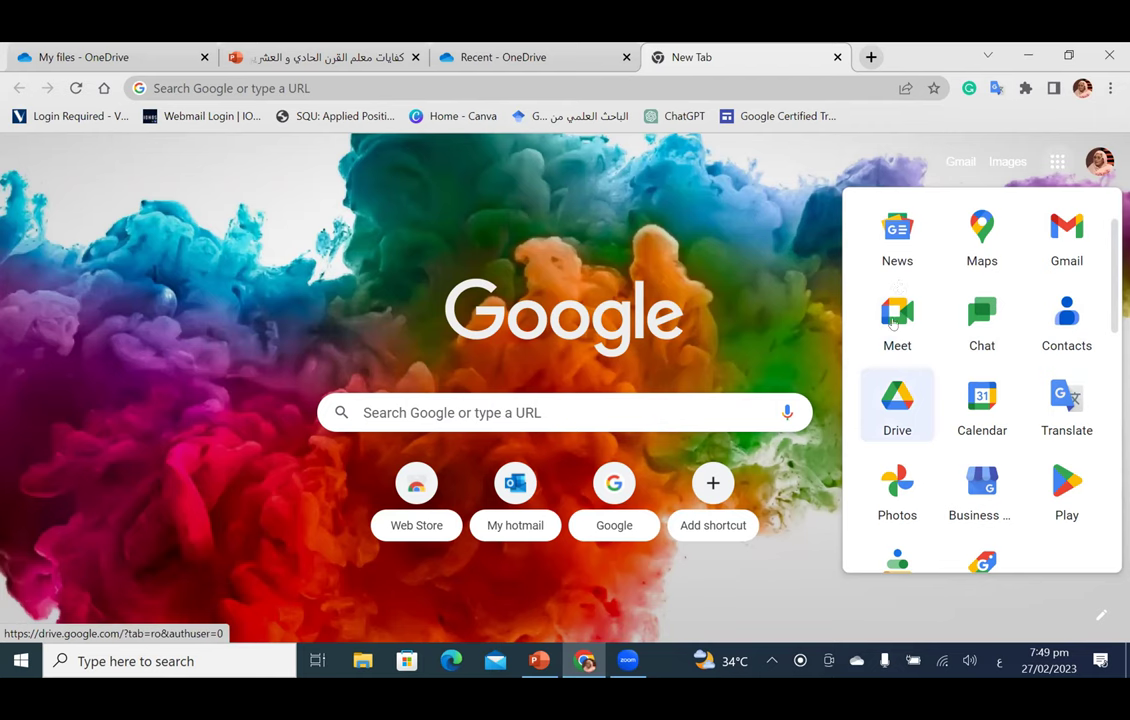
left_click(893, 408)
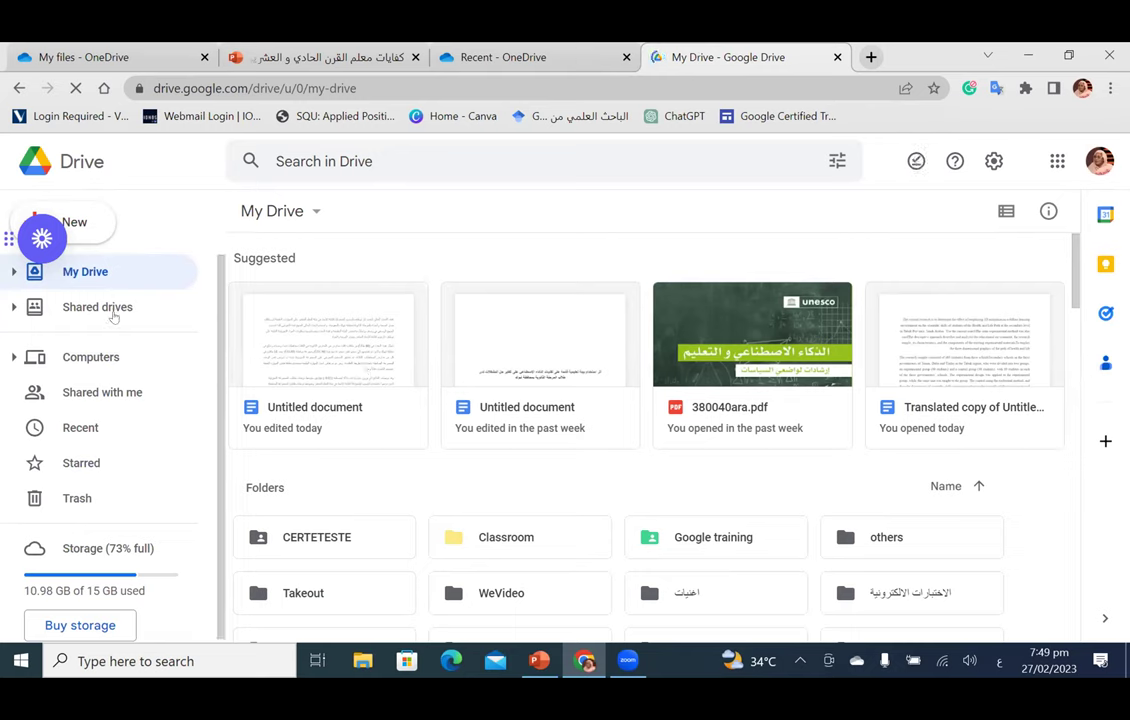
Step: Move the Loom bubble aside, start a Google Doc from a template, then return to My Drive
mouse_move(37, 245)
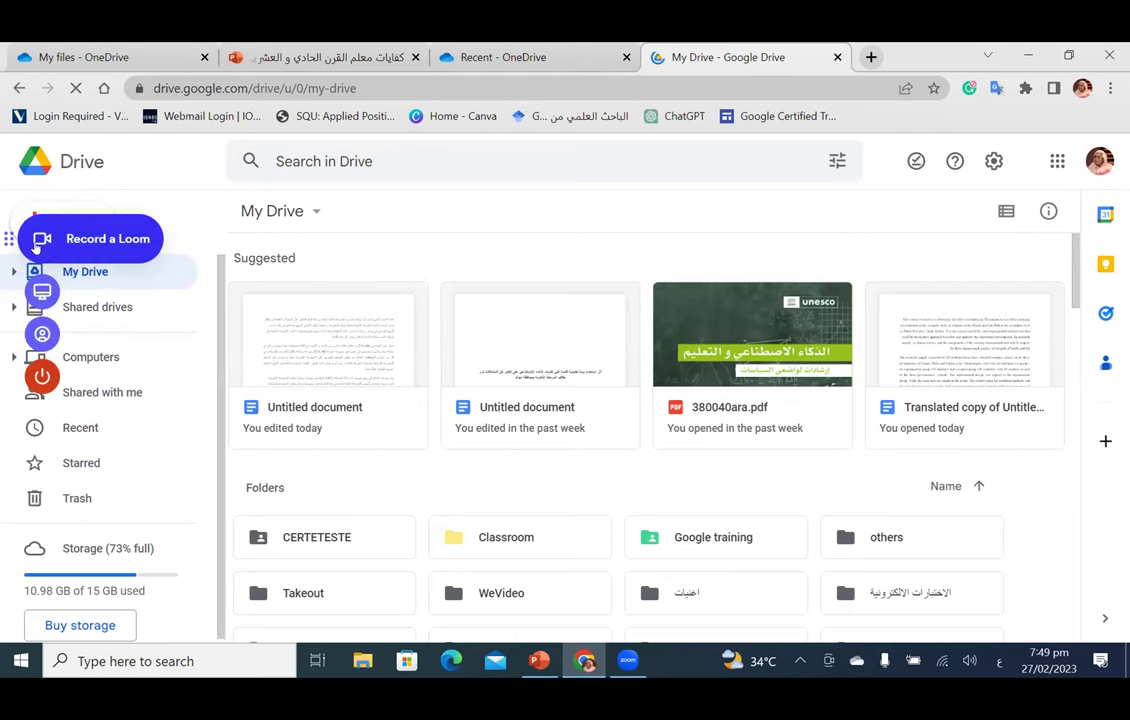
left_click_drag(7, 238, 7, 614)
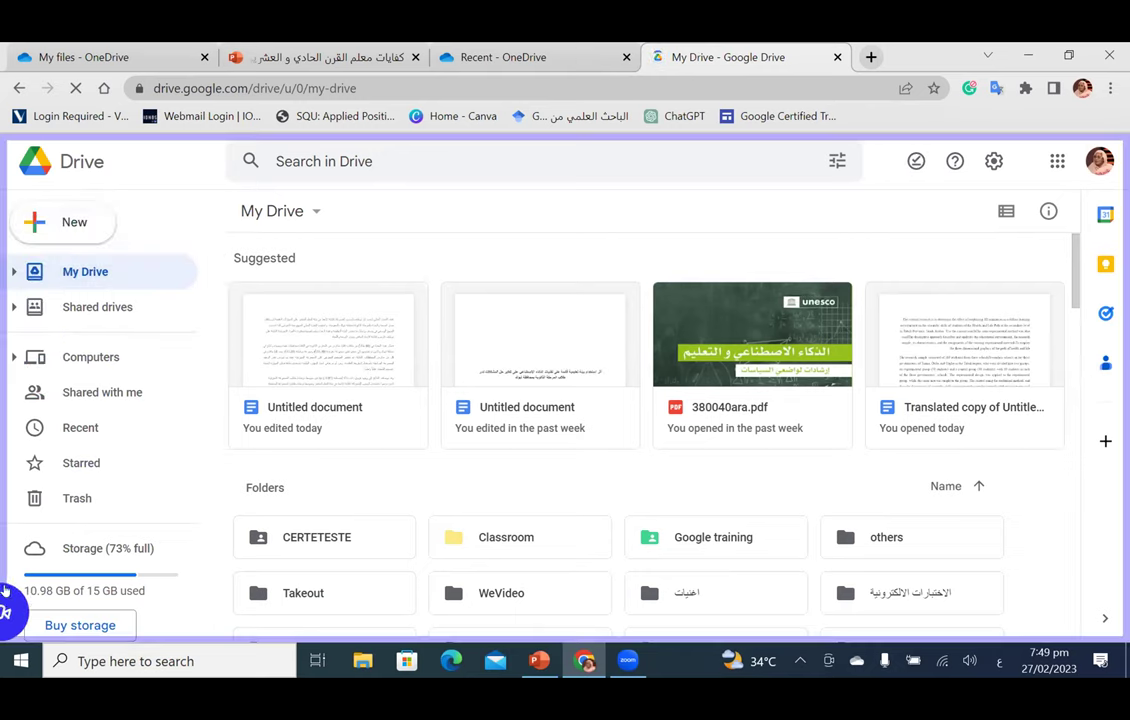
left_click(55, 229)
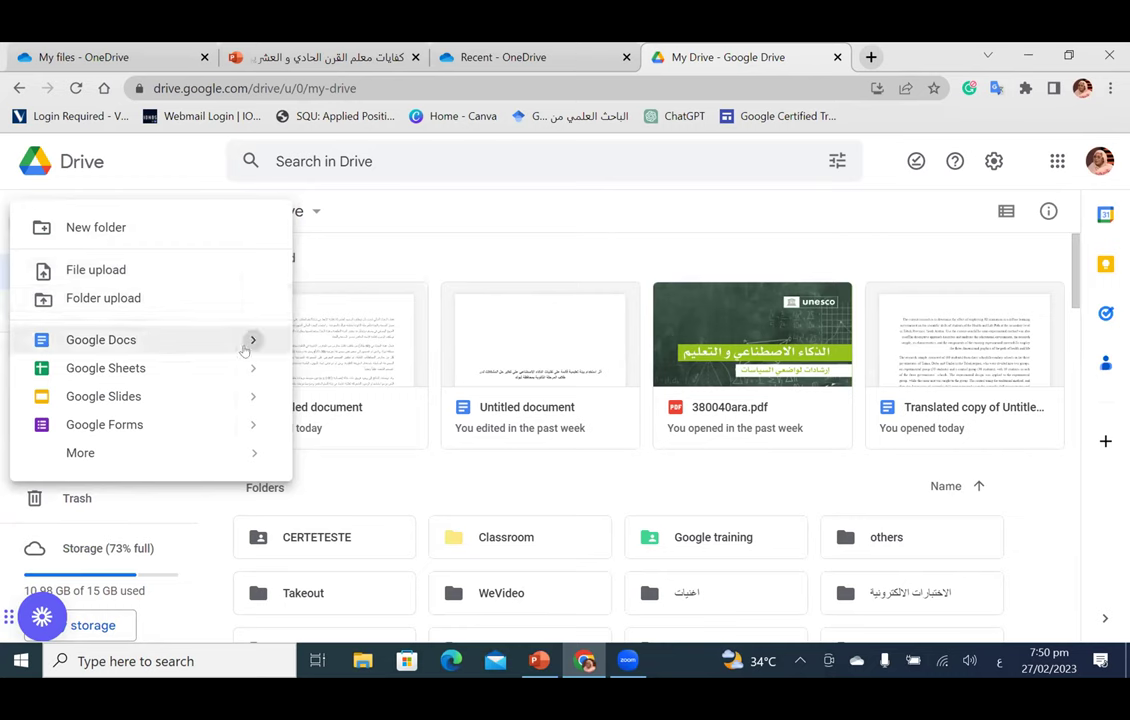
mouse_move(244, 349)
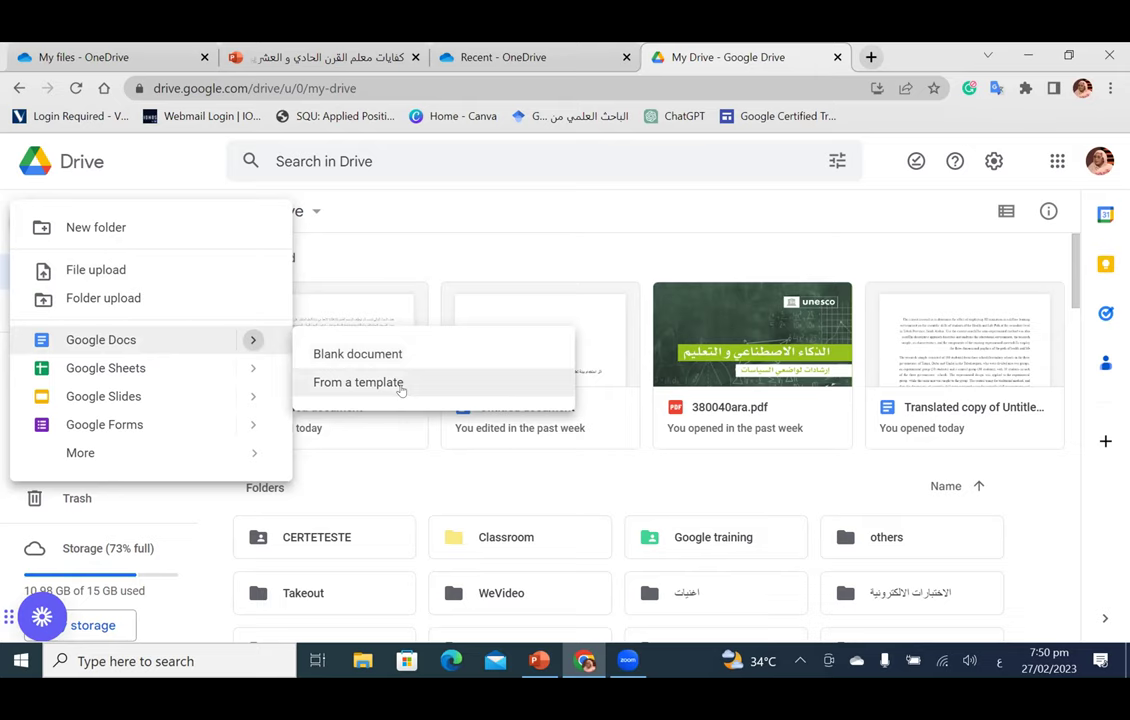
left_click(401, 384)
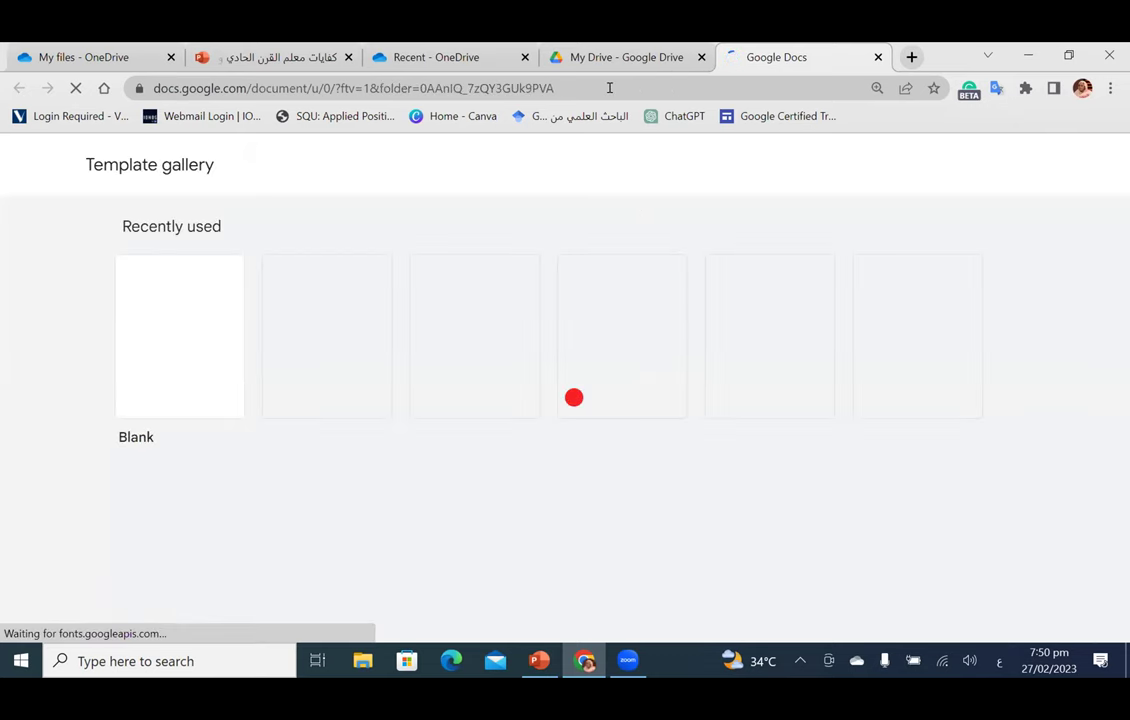
key("ctrl+shift+Tab")
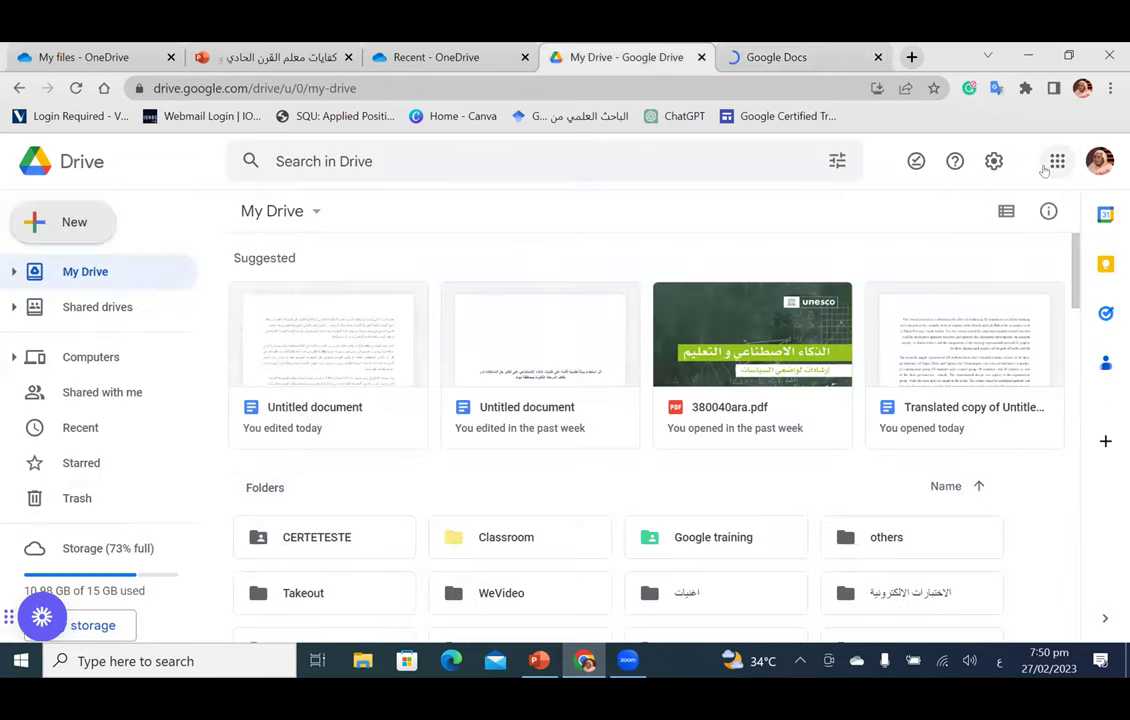
Step: Open the Google apps launcher and scroll through Gmail, Meet, Drive, Calendar and more
left_click(1050, 166)
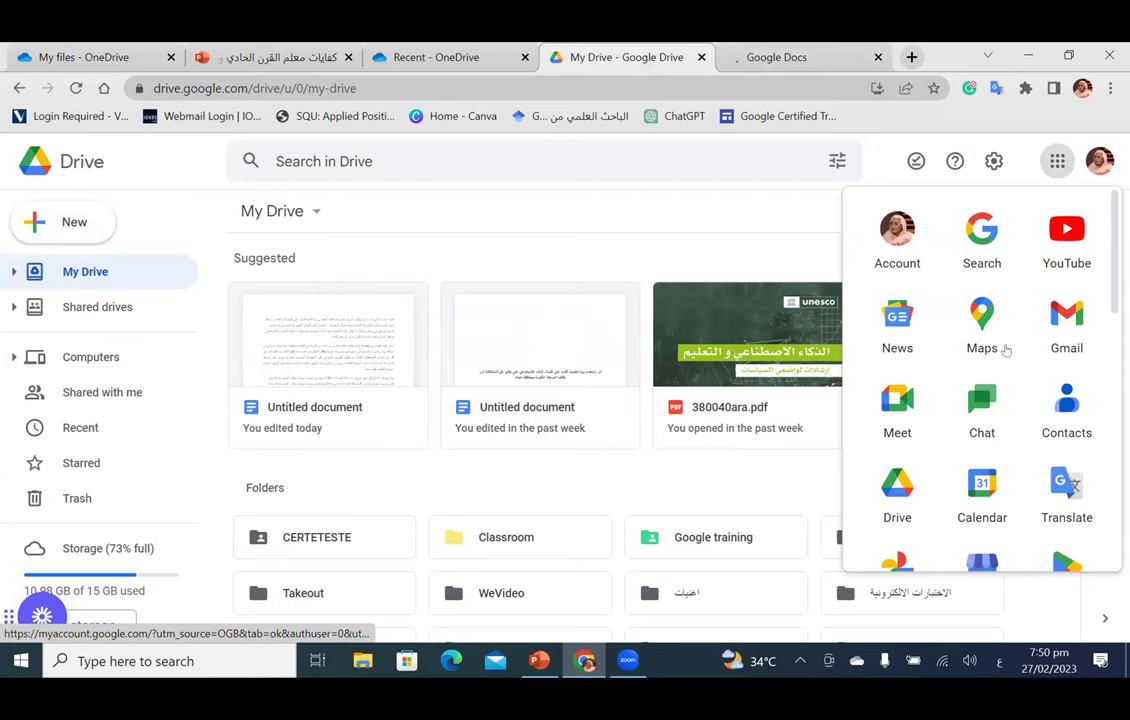
scroll(1006, 349, "down", 2)
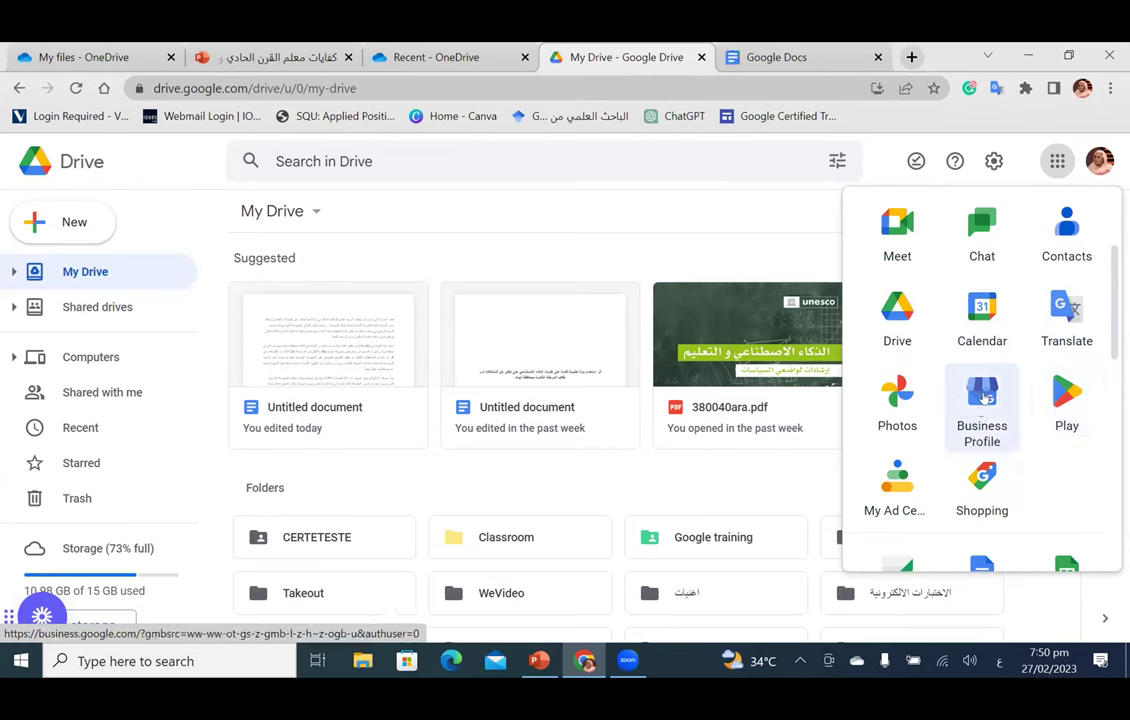
scroll(985, 399, "down", 1)
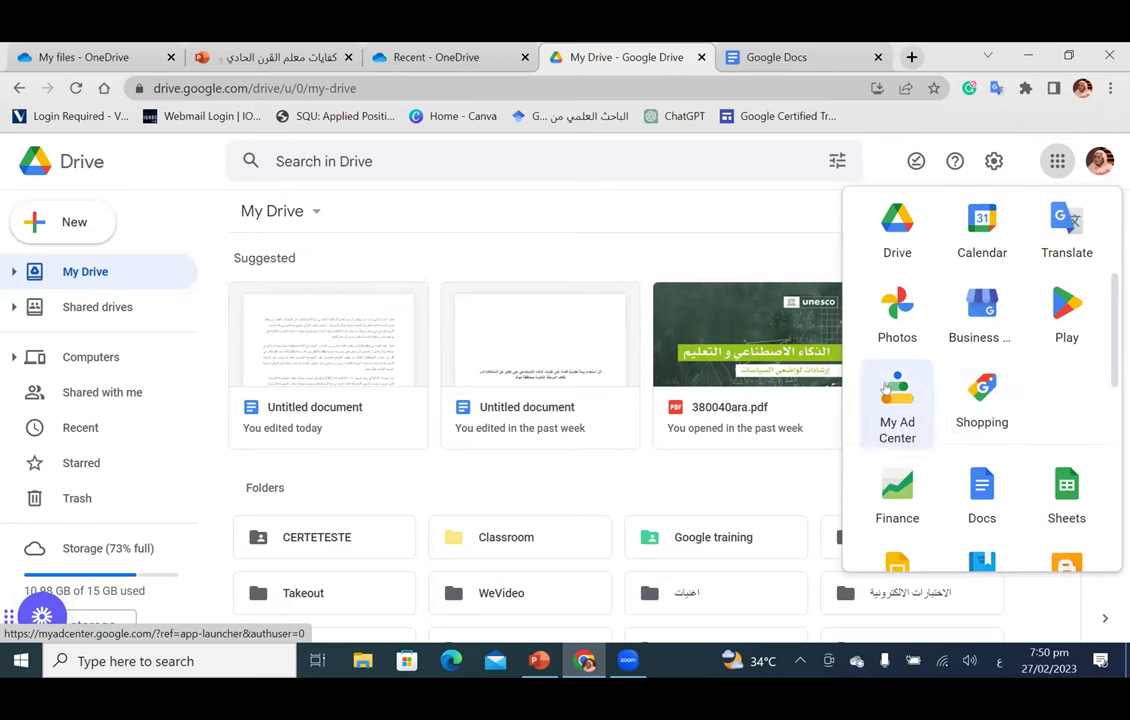
scroll(884, 388, "down", 2)
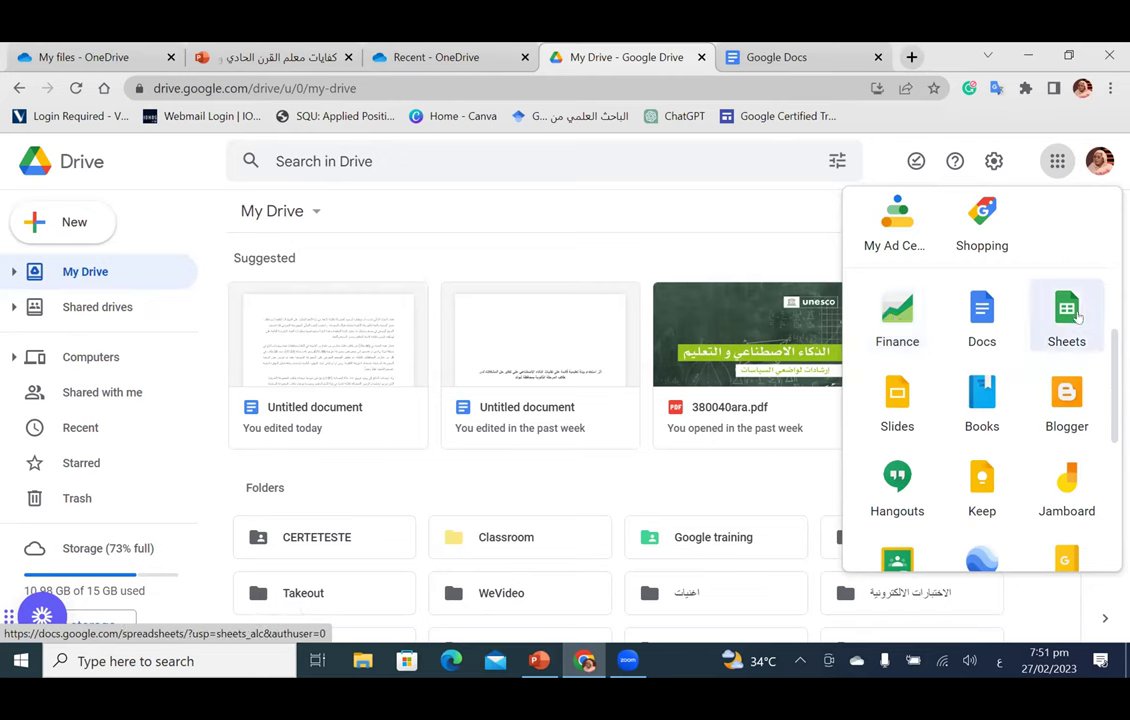
scroll(1076, 316, "down", 2)
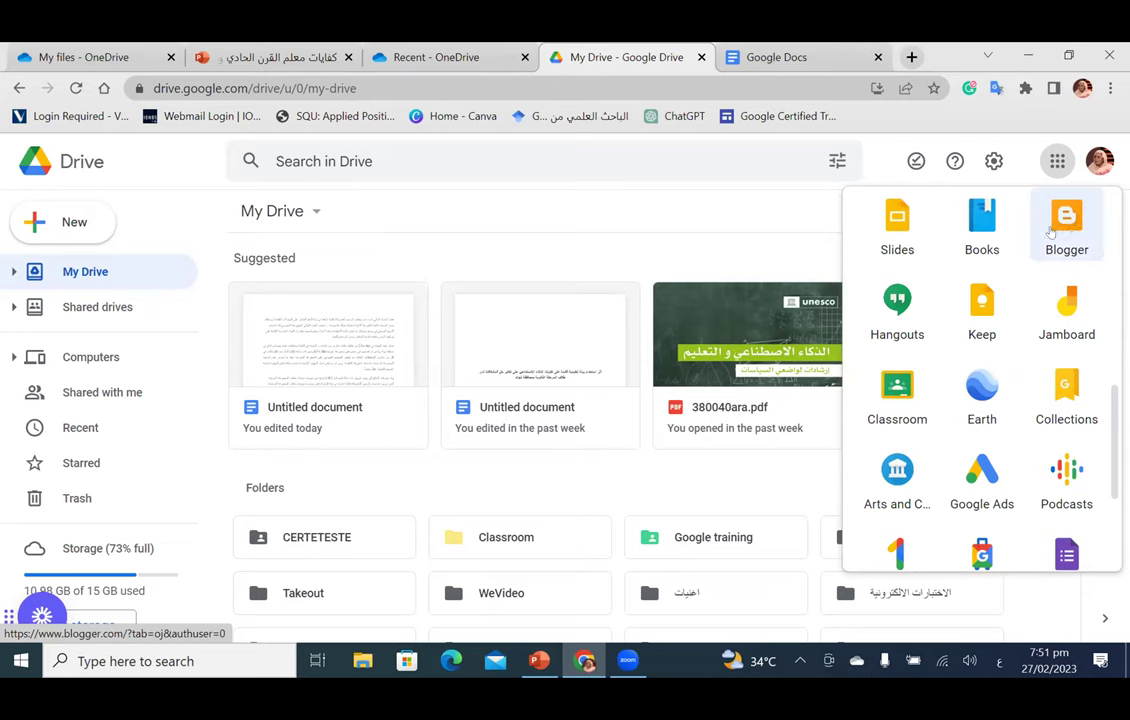
scroll(993, 358, "down", 1)
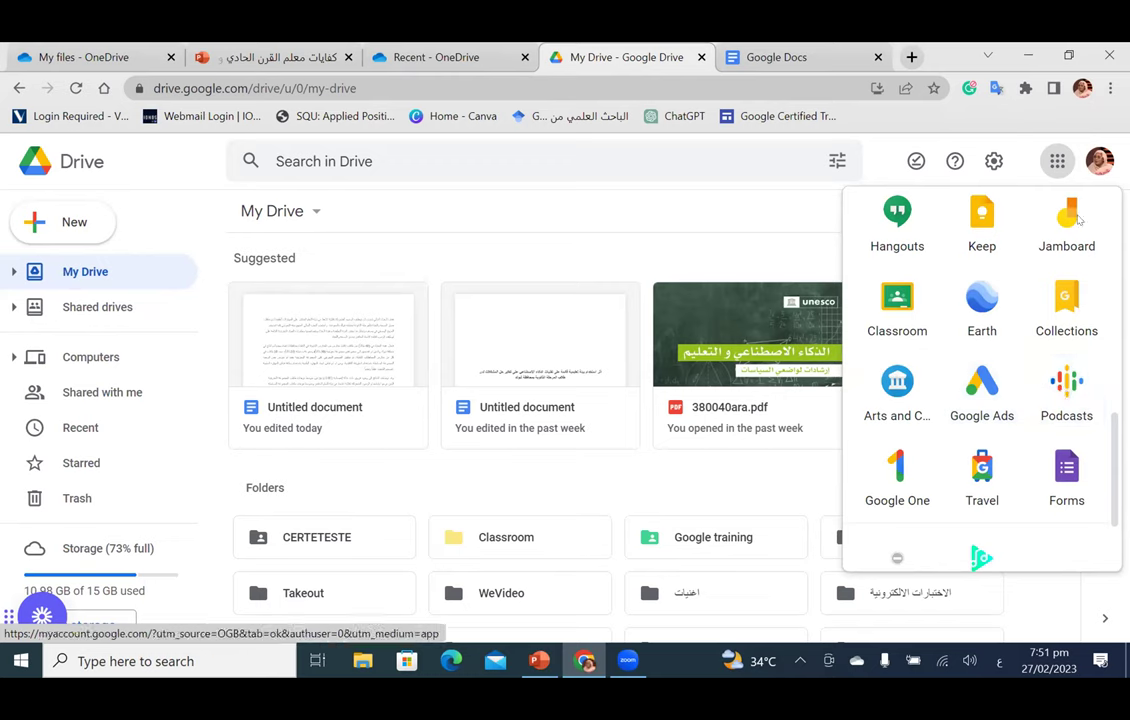
scroll(1006, 450, "up", 5)
scroll(985, 428, "down", 6)
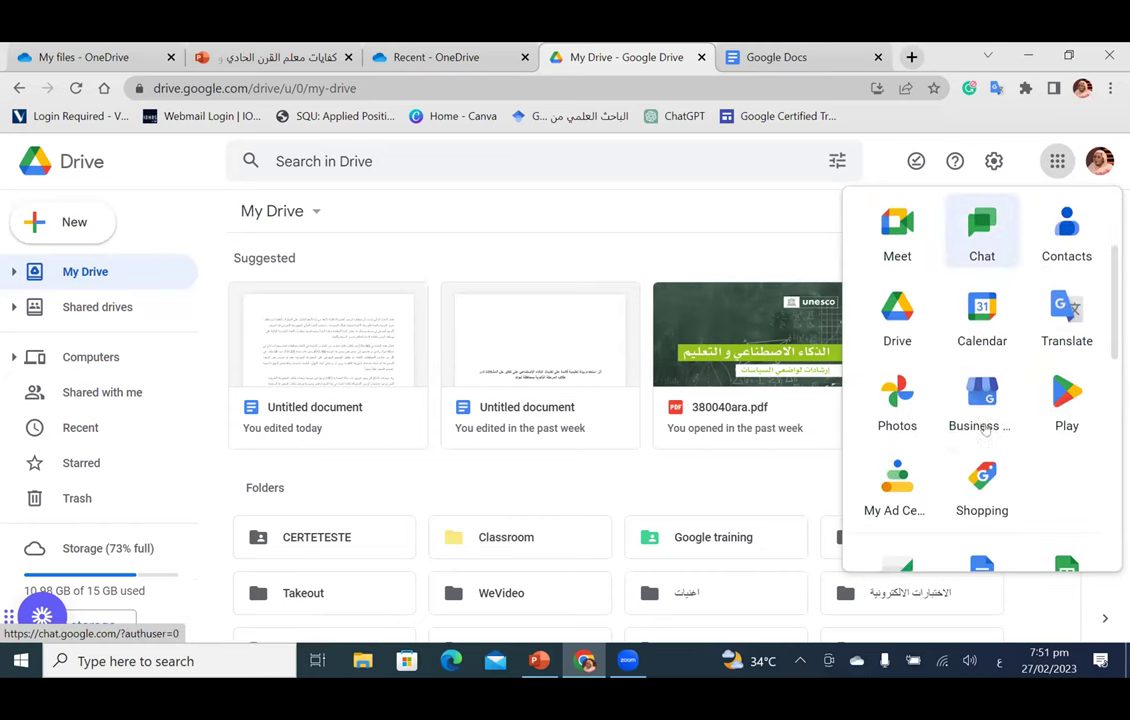
scroll(985, 428, "down", 3)
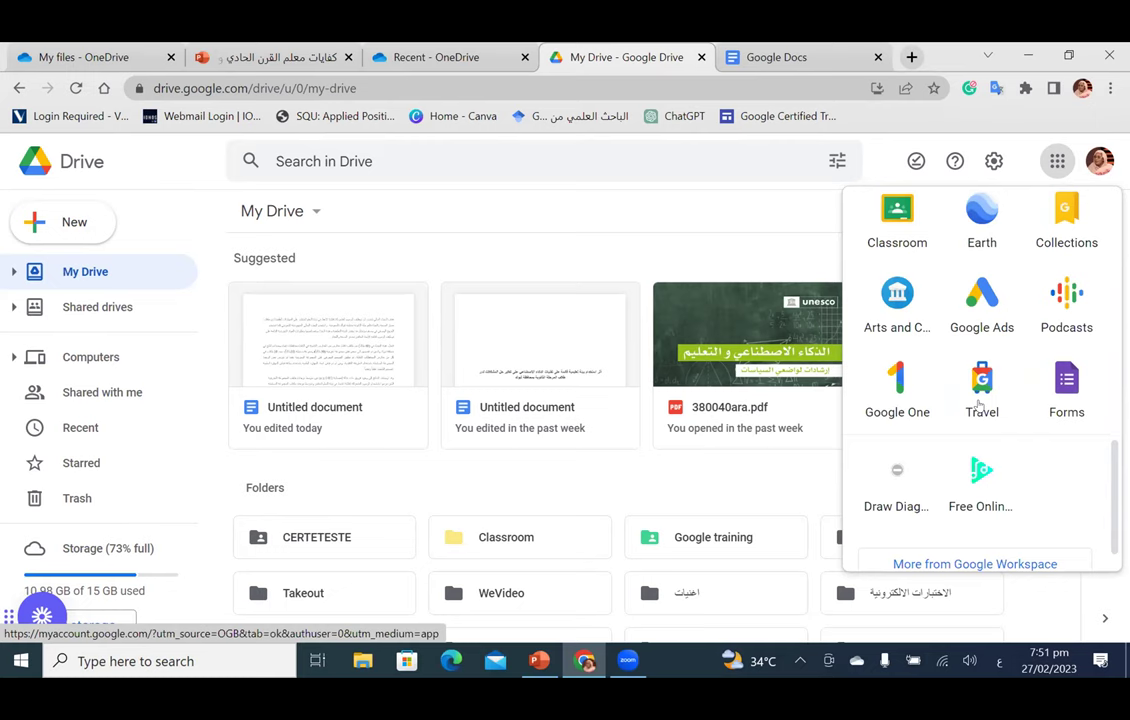
scroll(980, 403, "down", 1)
scroll(972, 434, "up", 4)
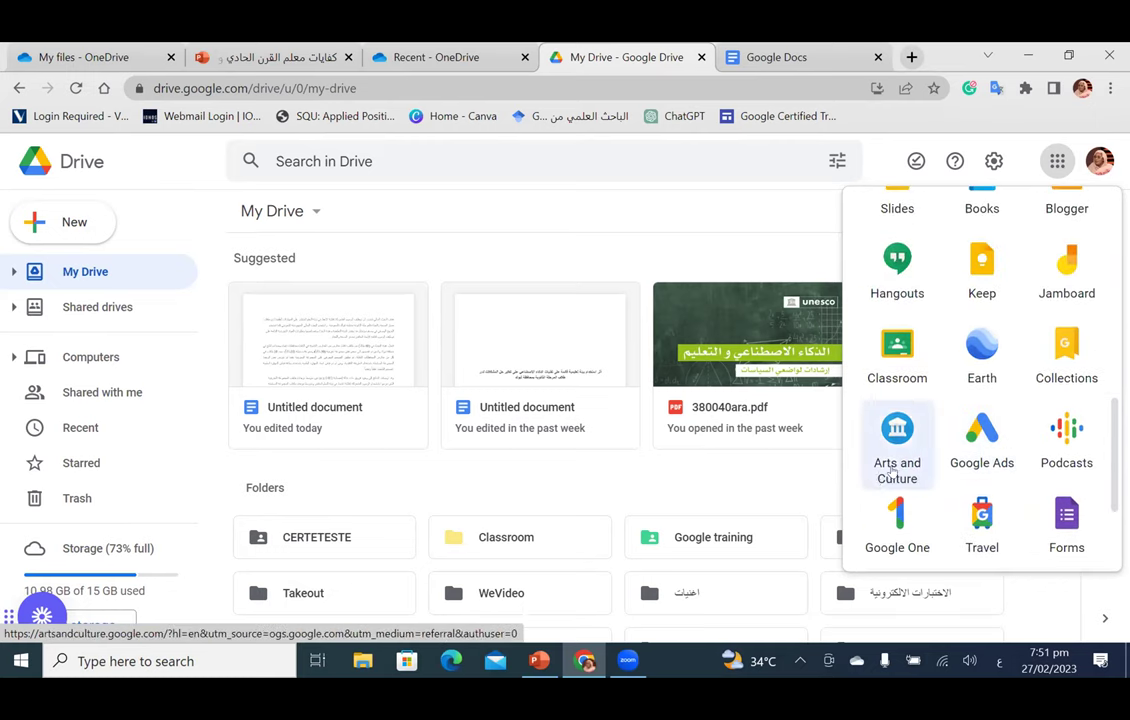
scroll(892, 470, "up", 3)
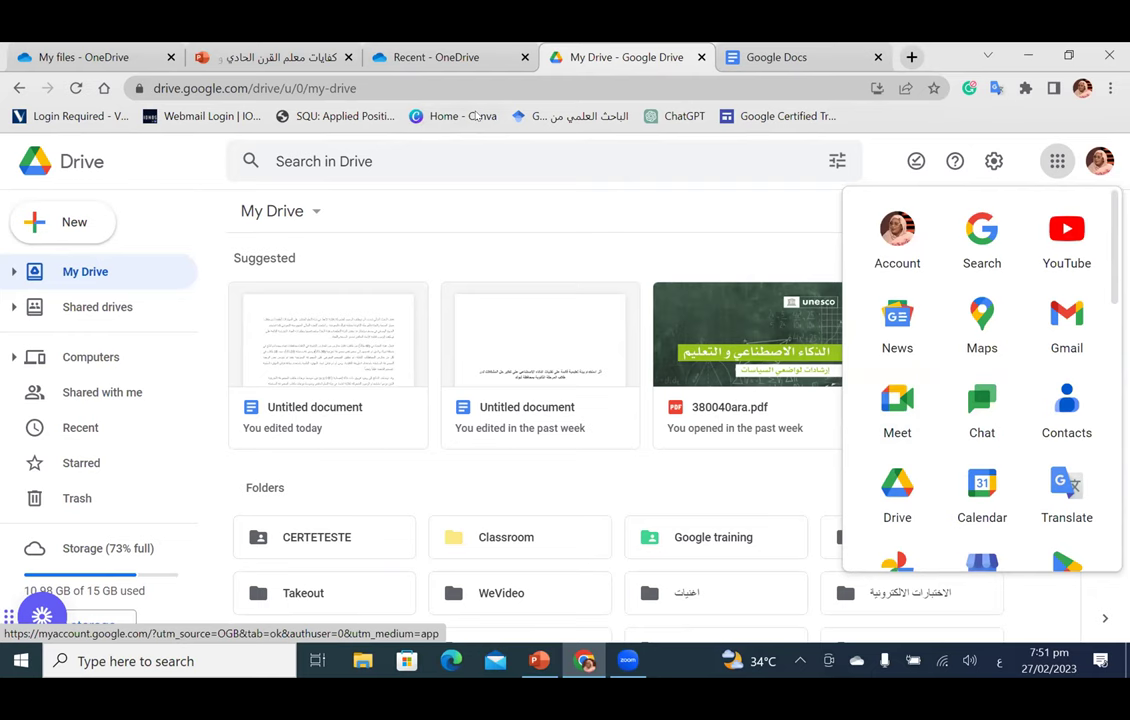
Step: Return to the Google Docs template gallery and scroll down to the Work templates
left_click(803, 66)
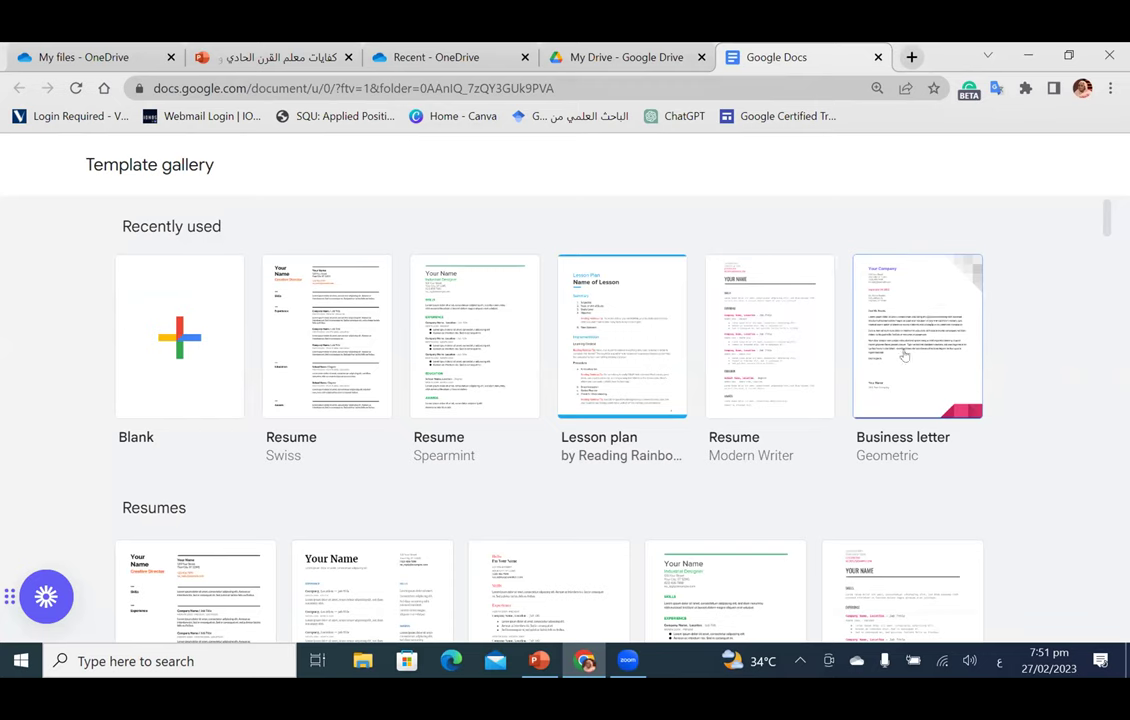
scroll(905, 355, "down", 3)
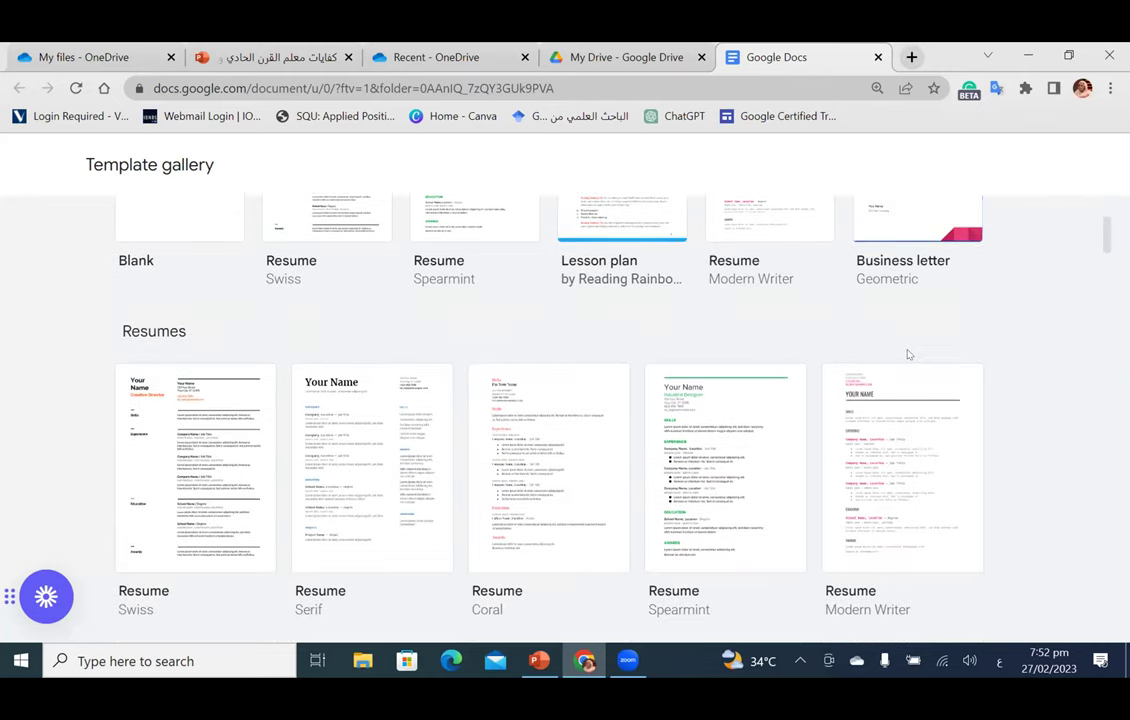
scroll(910, 232, "down", 3)
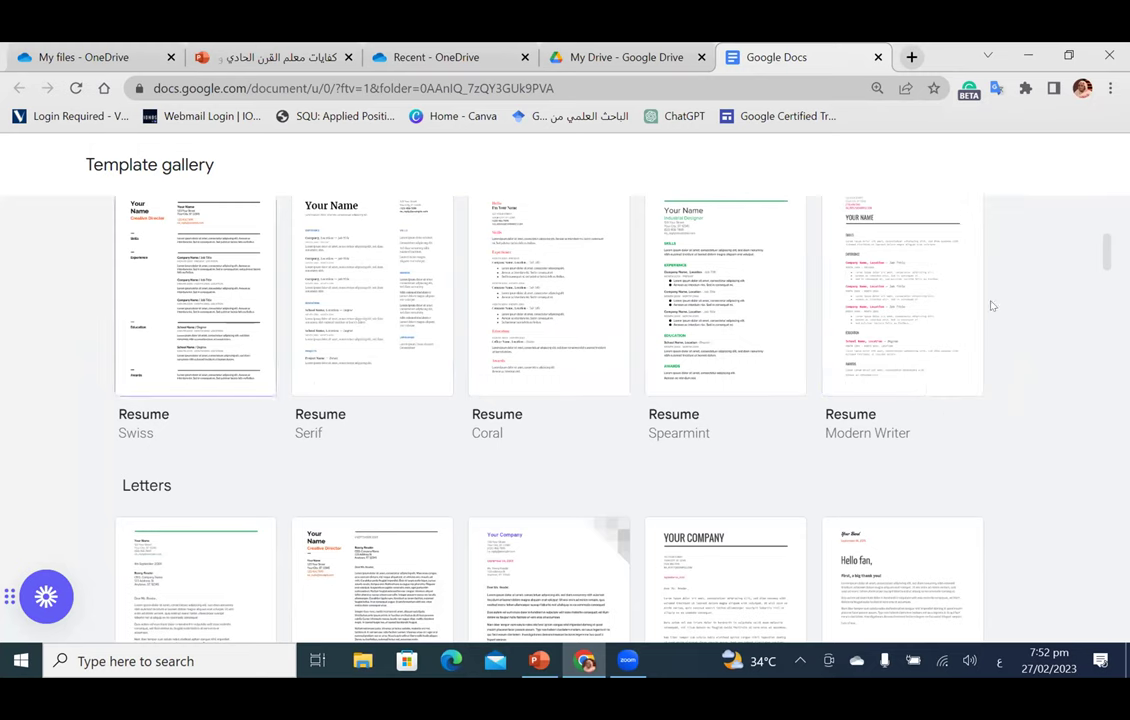
scroll(687, 301, "down", 3)
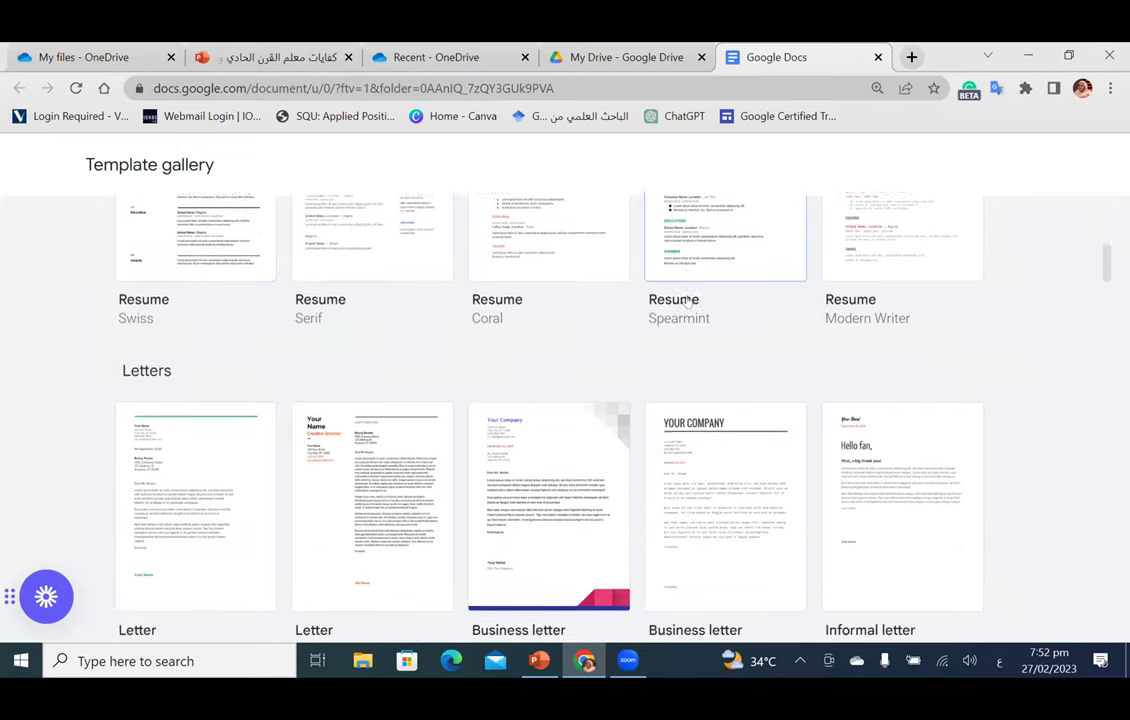
scroll(508, 302, "up", 4)
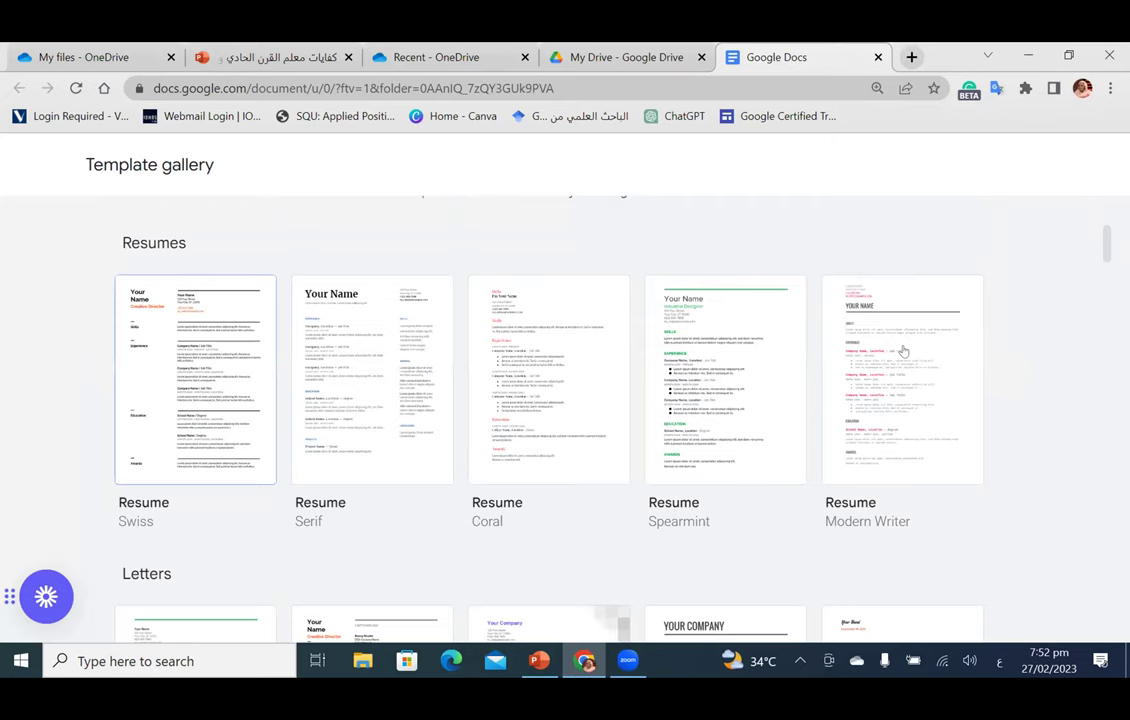
scroll(724, 358, "down", 4)
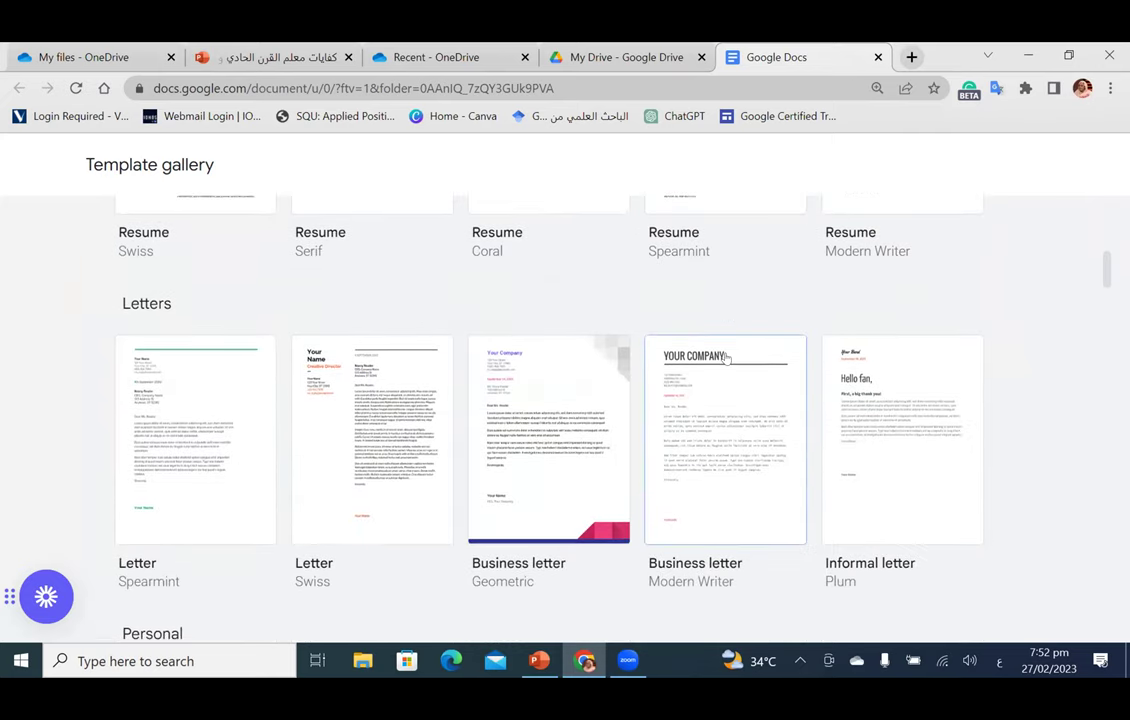
scroll(640, 370, "down", 2)
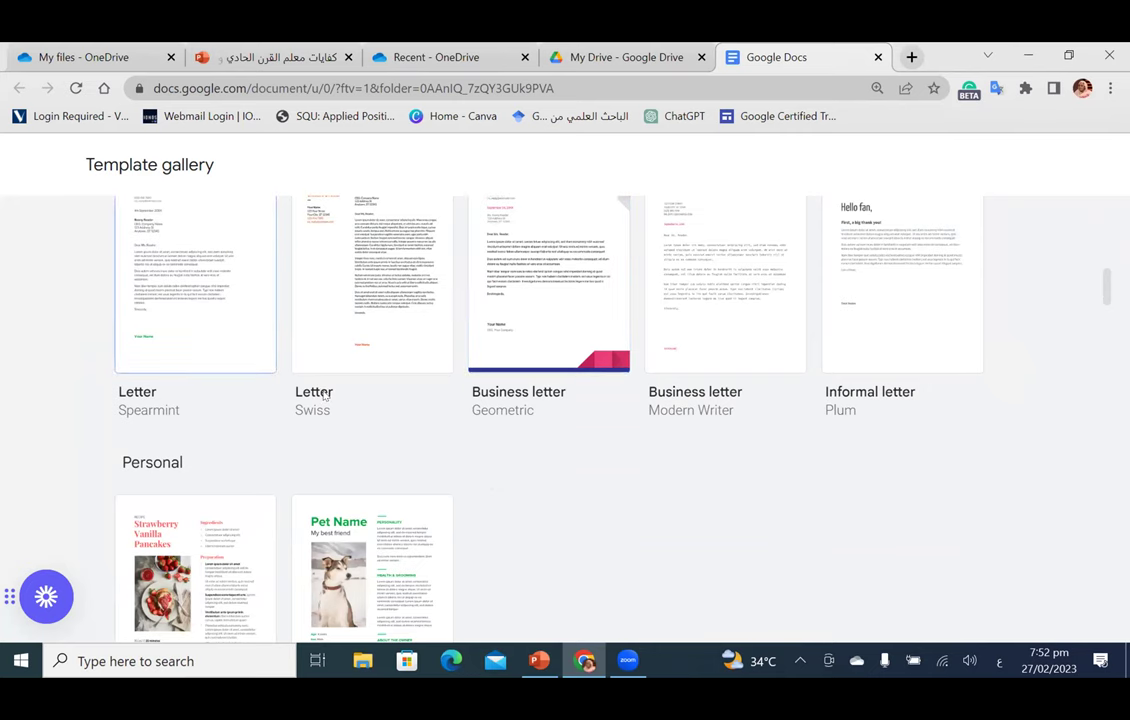
scroll(493, 400, "down", 7)
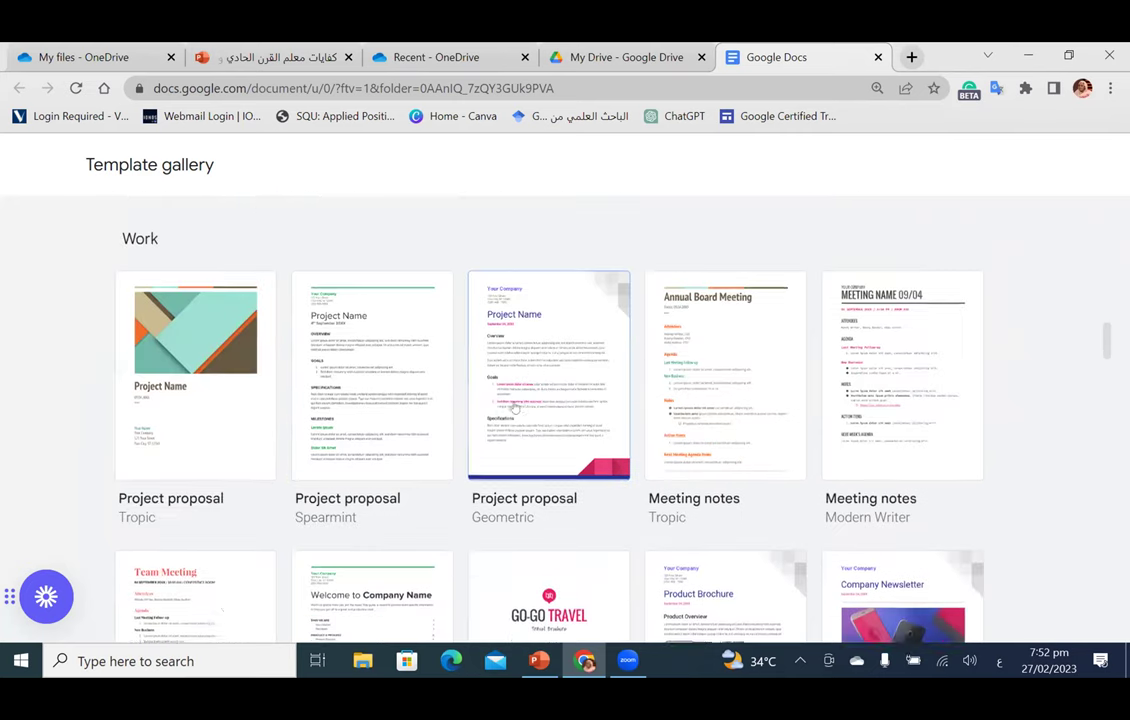
scroll(190, 440, "up", 2)
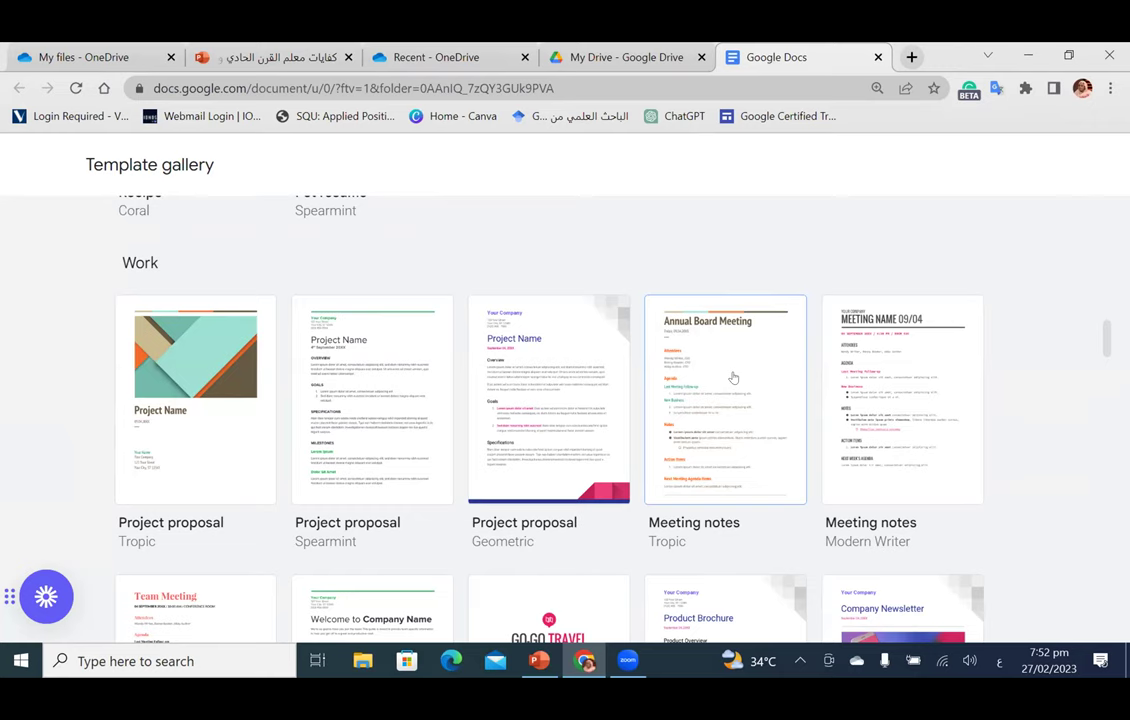
scroll(733, 377, "down", 3)
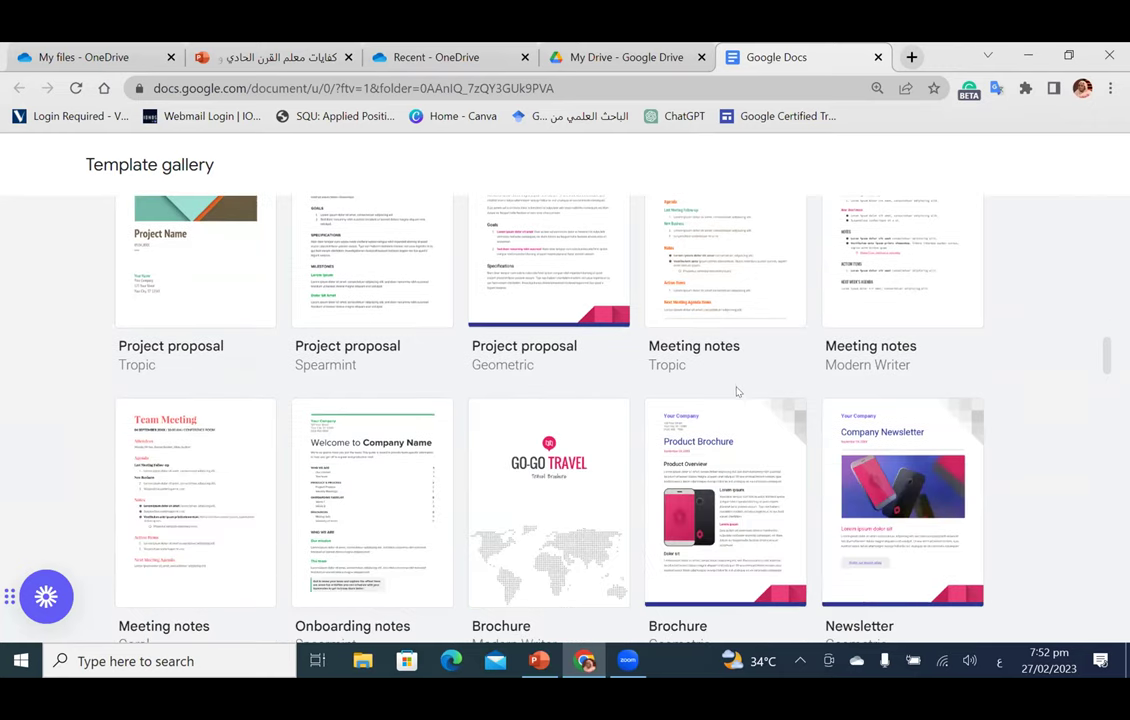
scroll(650, 420, "down", 1)
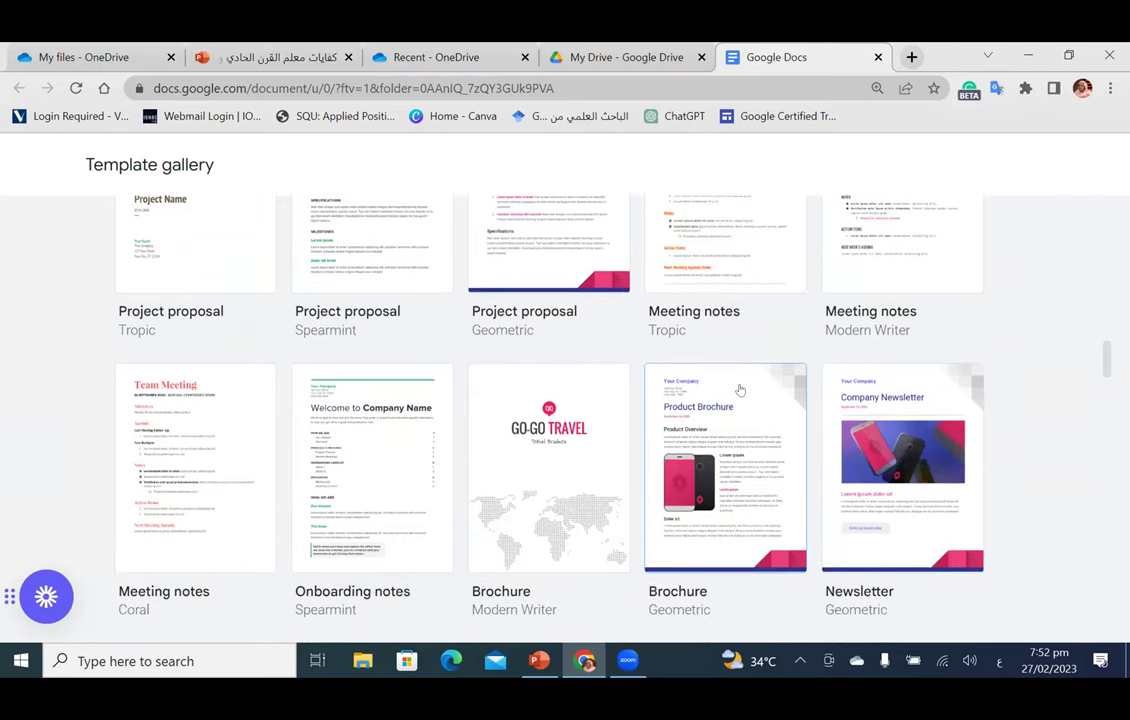
scroll(703, 405, "down", 1)
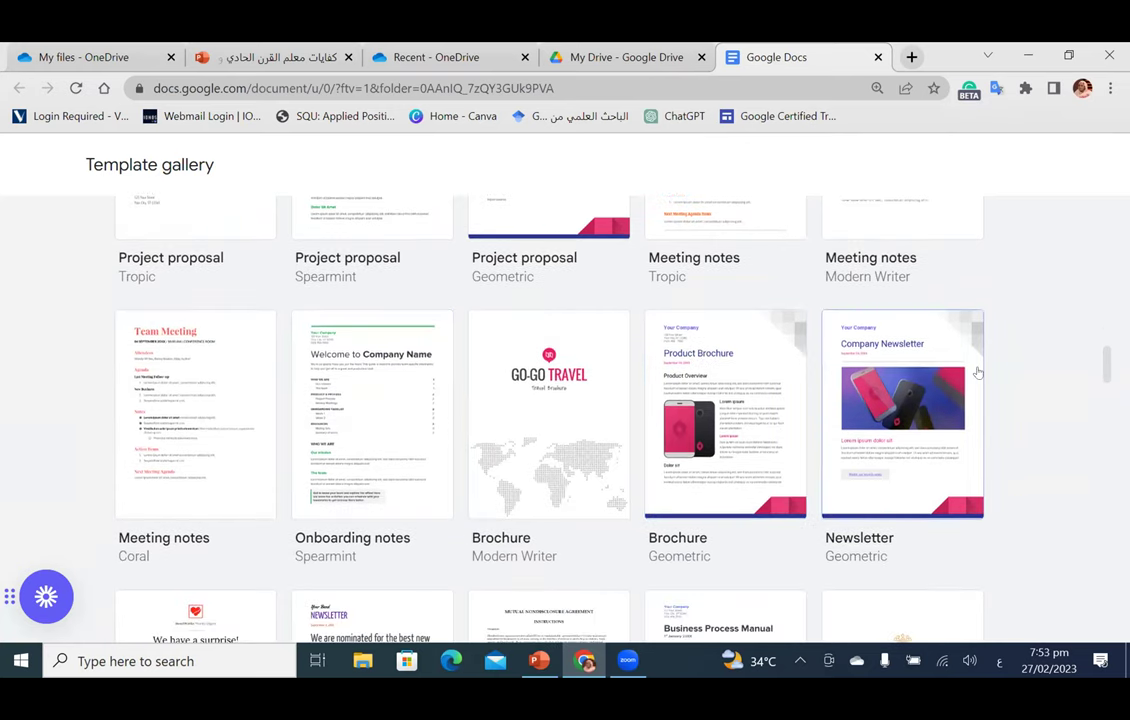
scroll(790, 331, "down", 2)
scroll(790, 331, "down", 4)
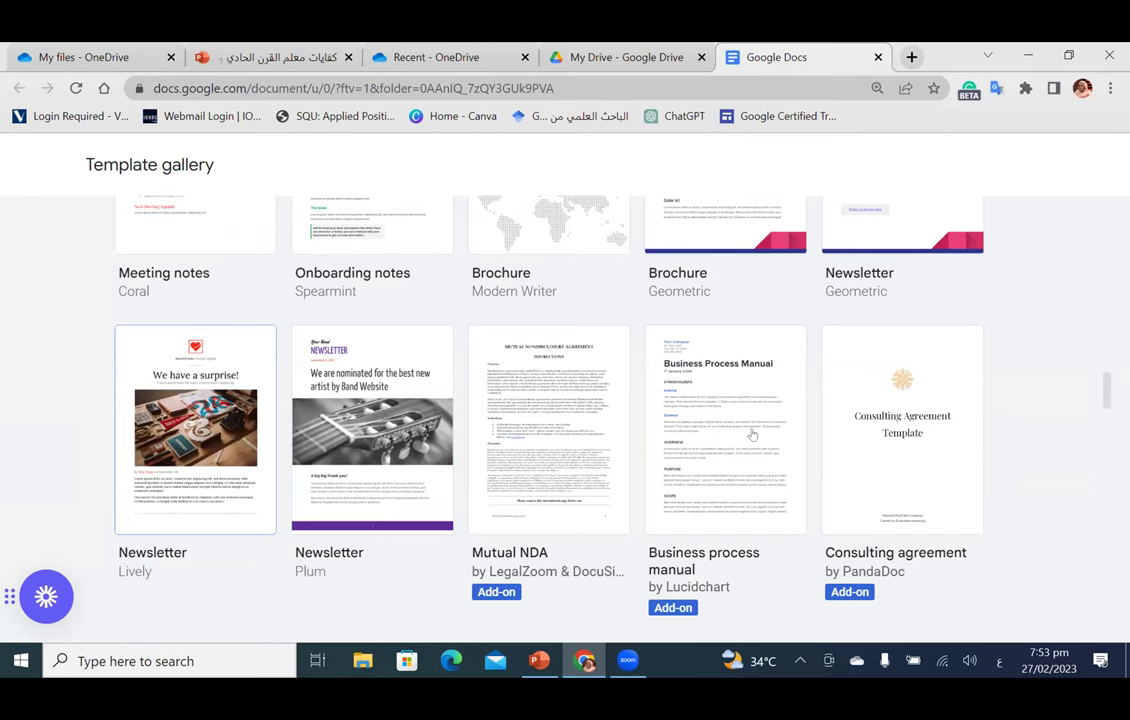
scroll(700, 470, "down", 6)
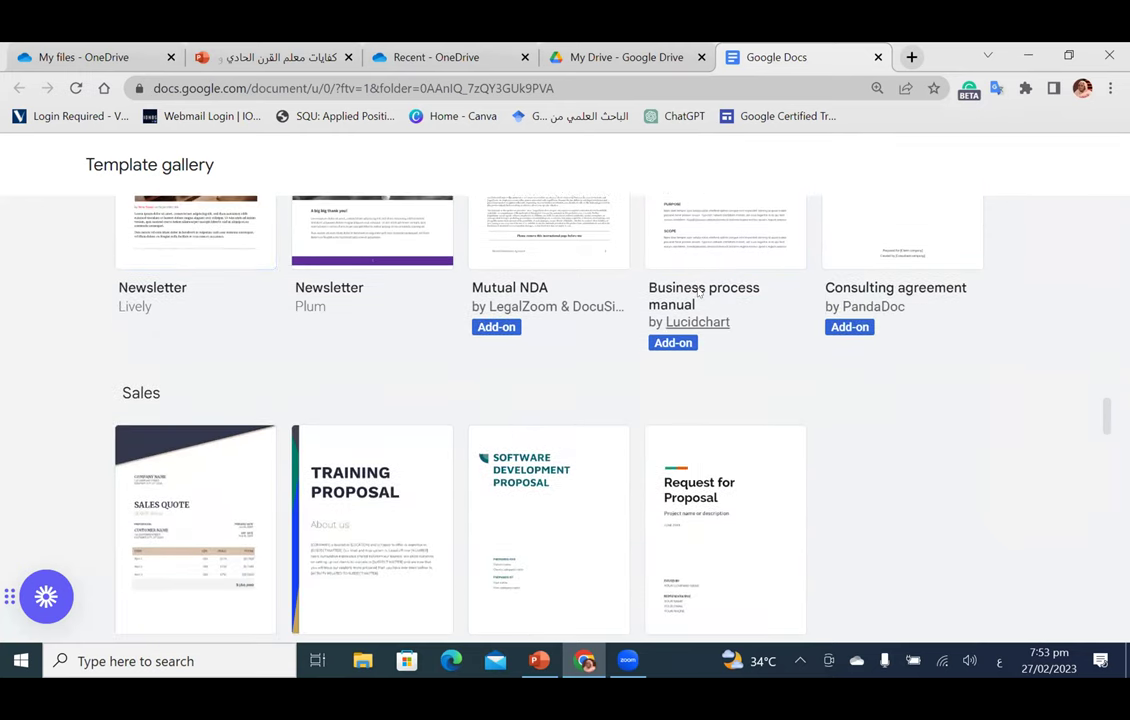
scroll(700, 292, "up", 3)
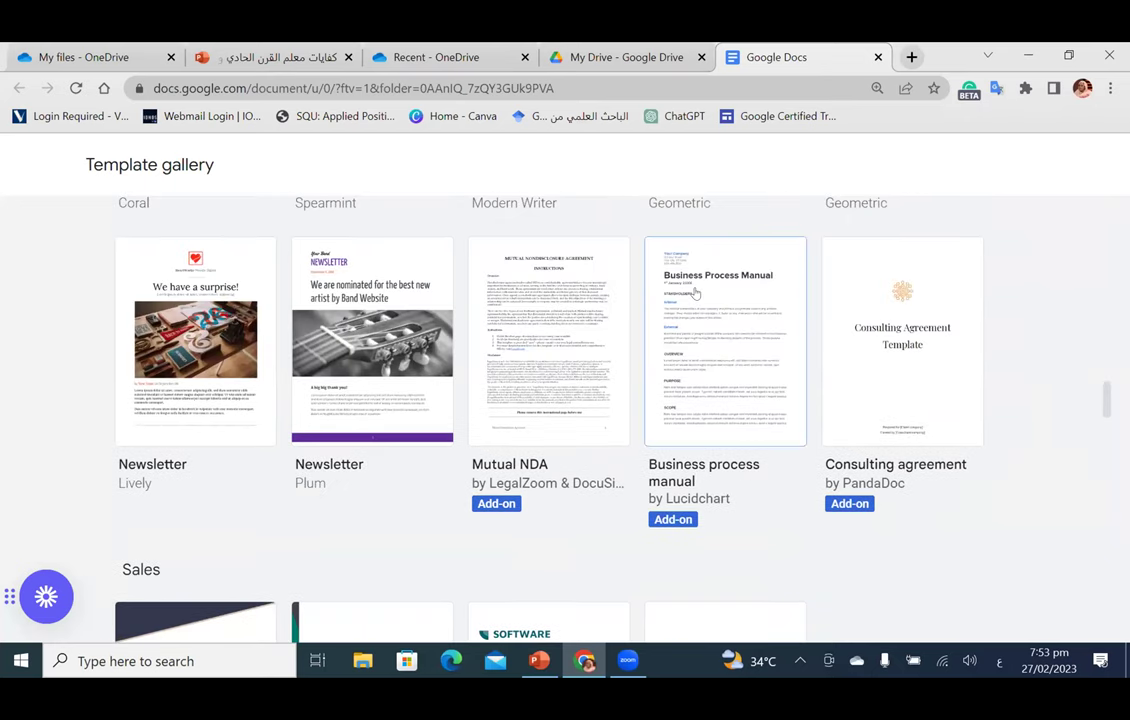
scroll(697, 293, "down", 3)
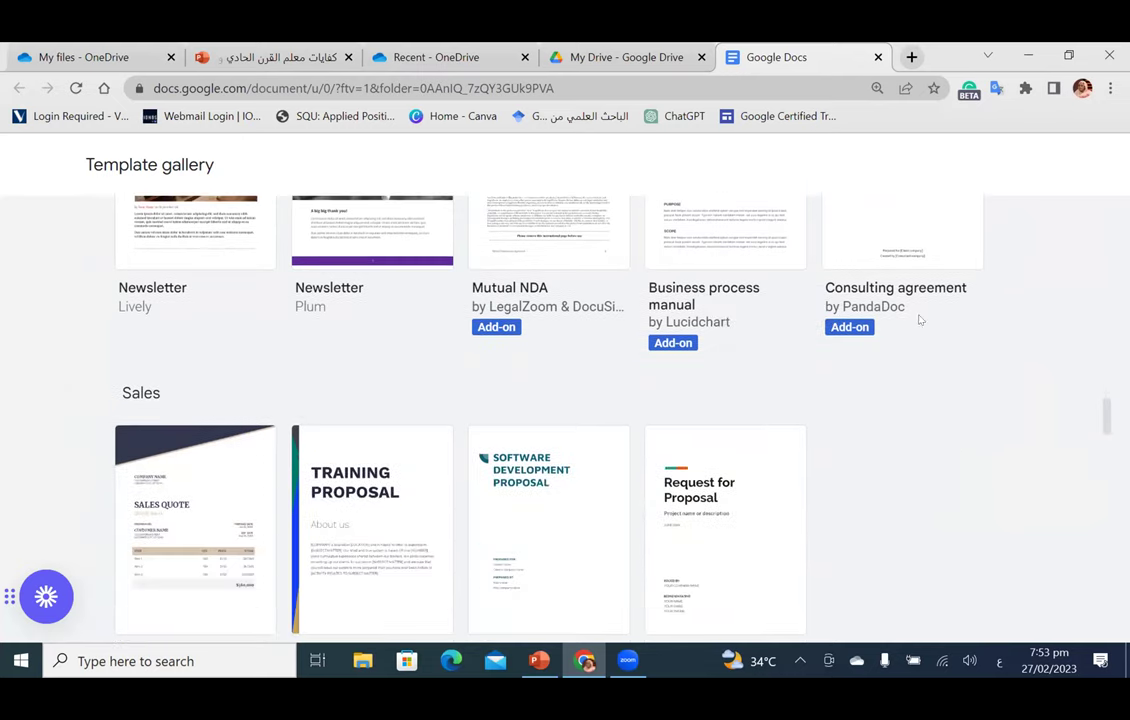
scroll(885, 302, "up", 3)
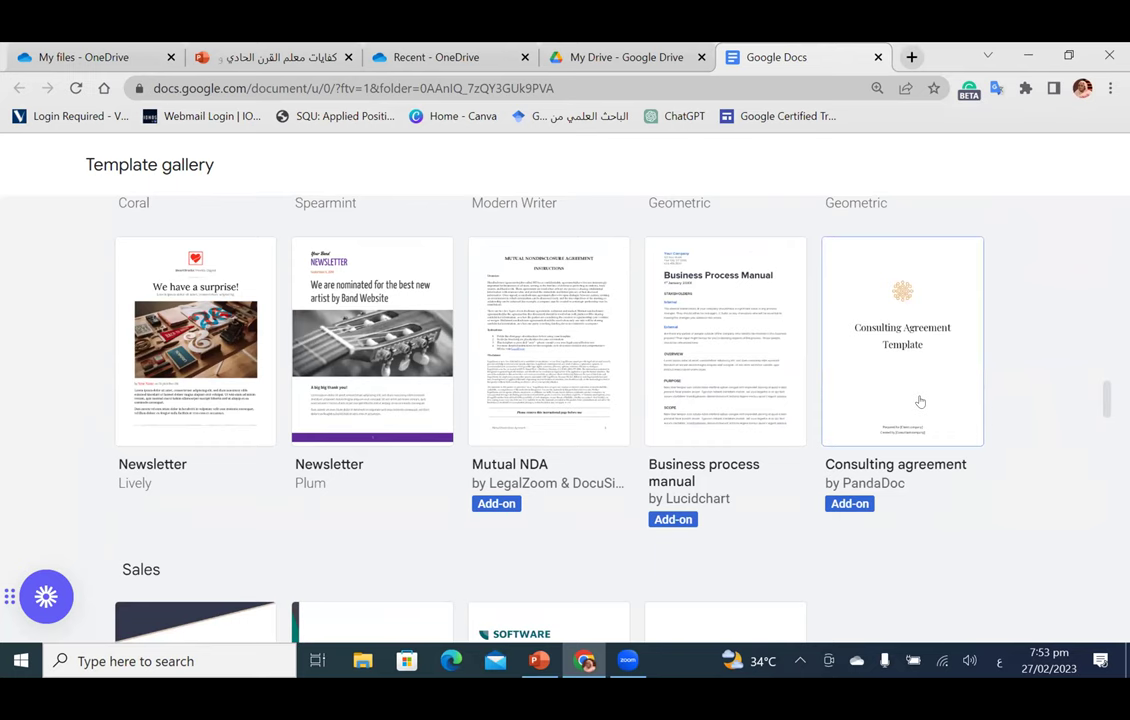
scroll(920, 401, "down", 5)
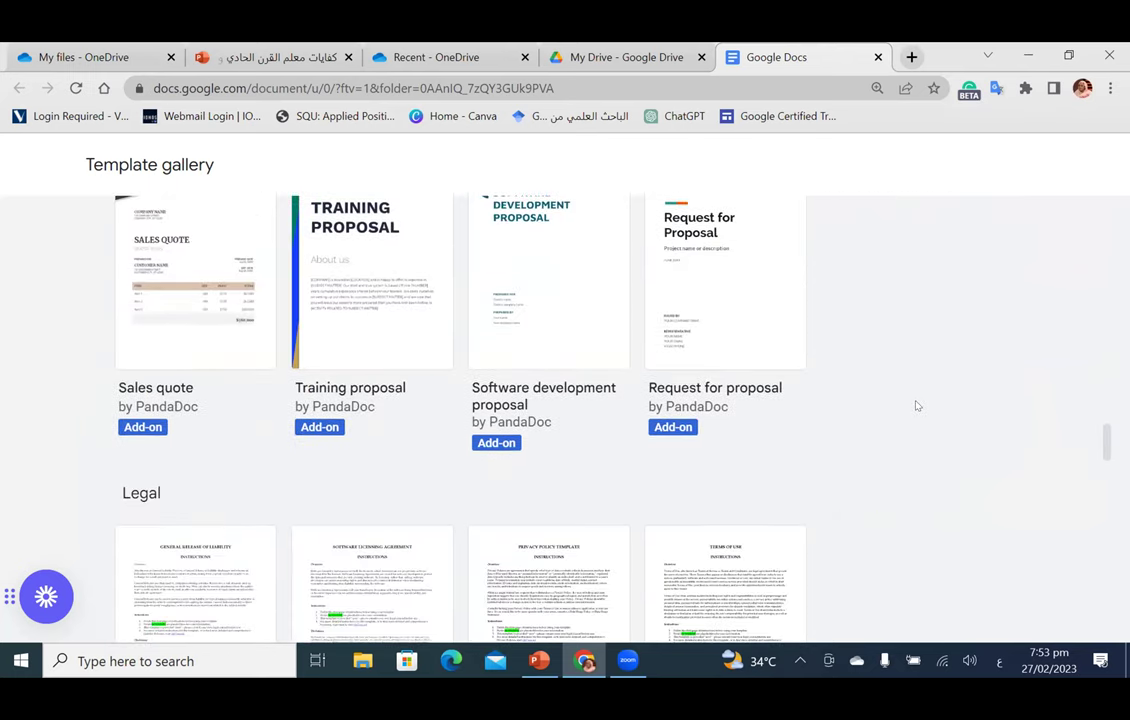
scroll(917, 406, "up", 2)
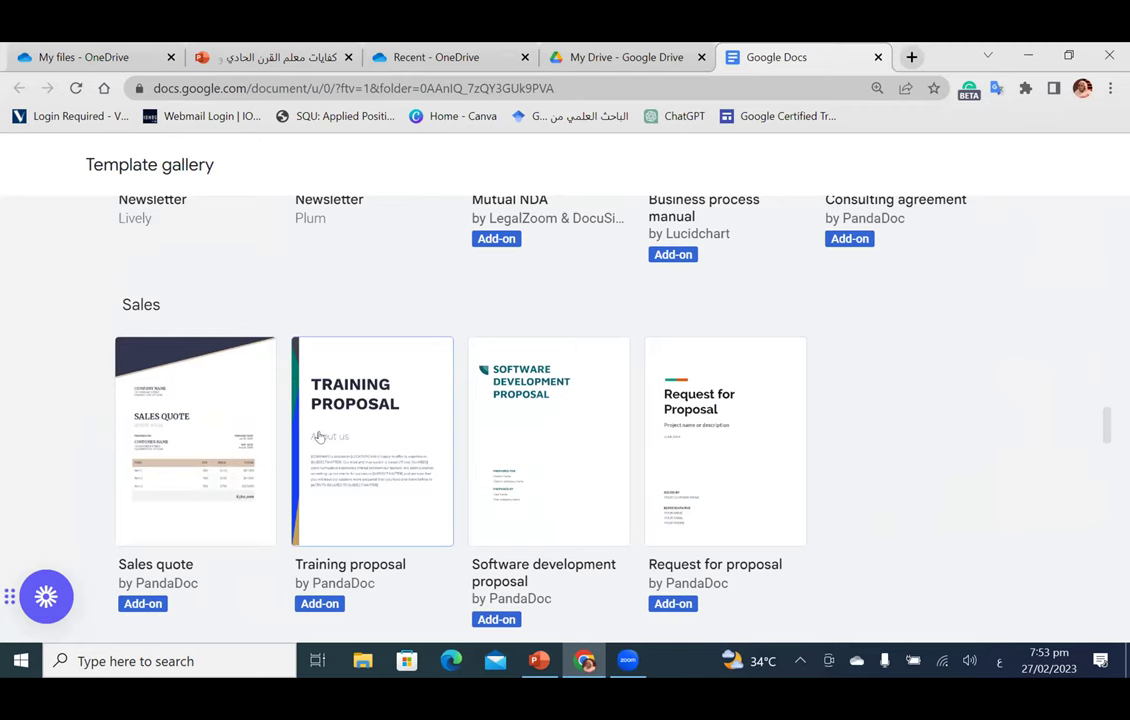
scroll(320, 438, "down", 1)
scroll(320, 438, "down", 8)
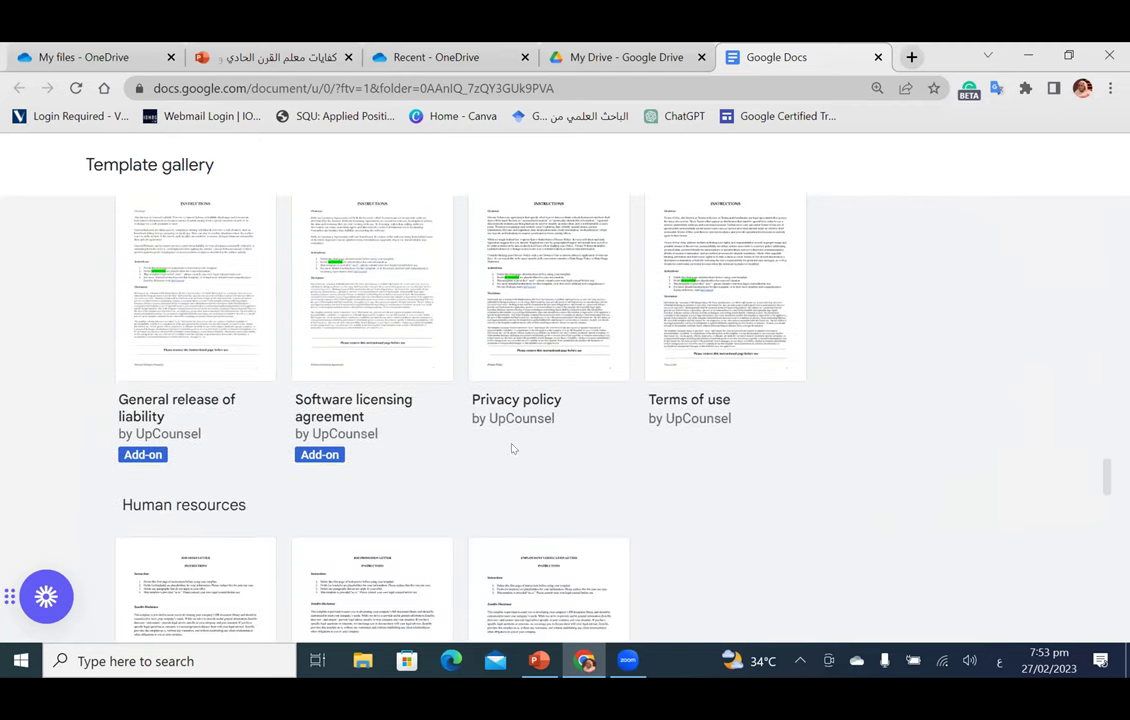
Step: Scroll back to the Work section and open the Tropic Meeting notes template
scroll(532, 457, "down", 5)
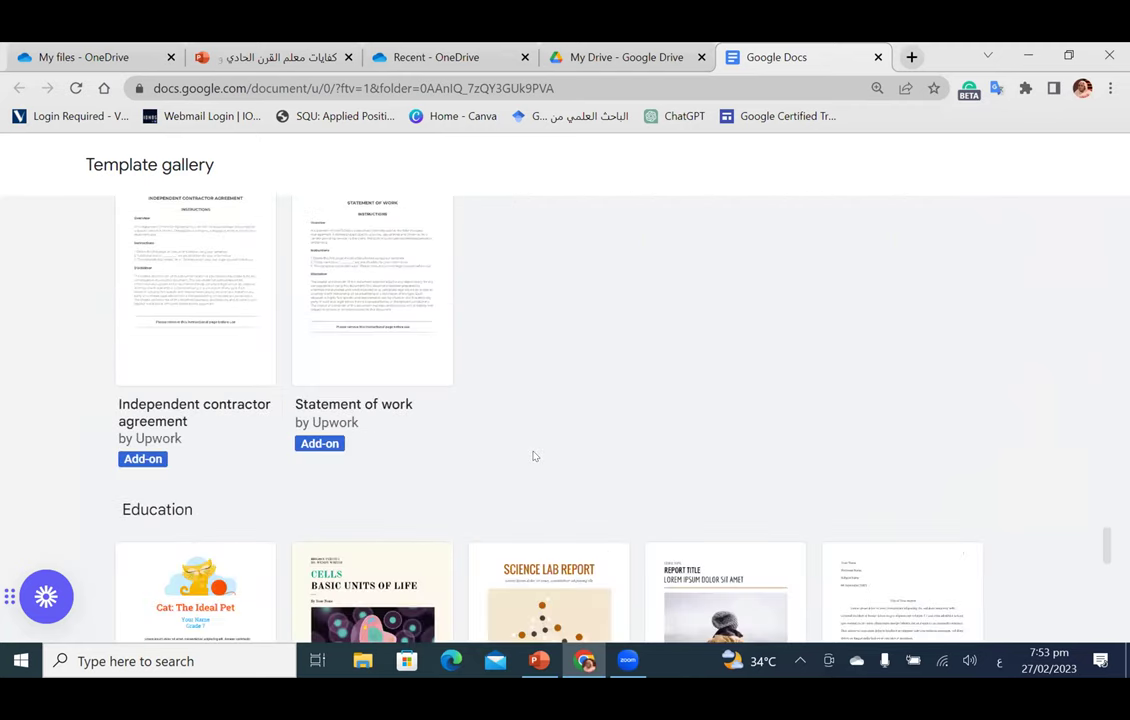
scroll(533, 456, "down", 3)
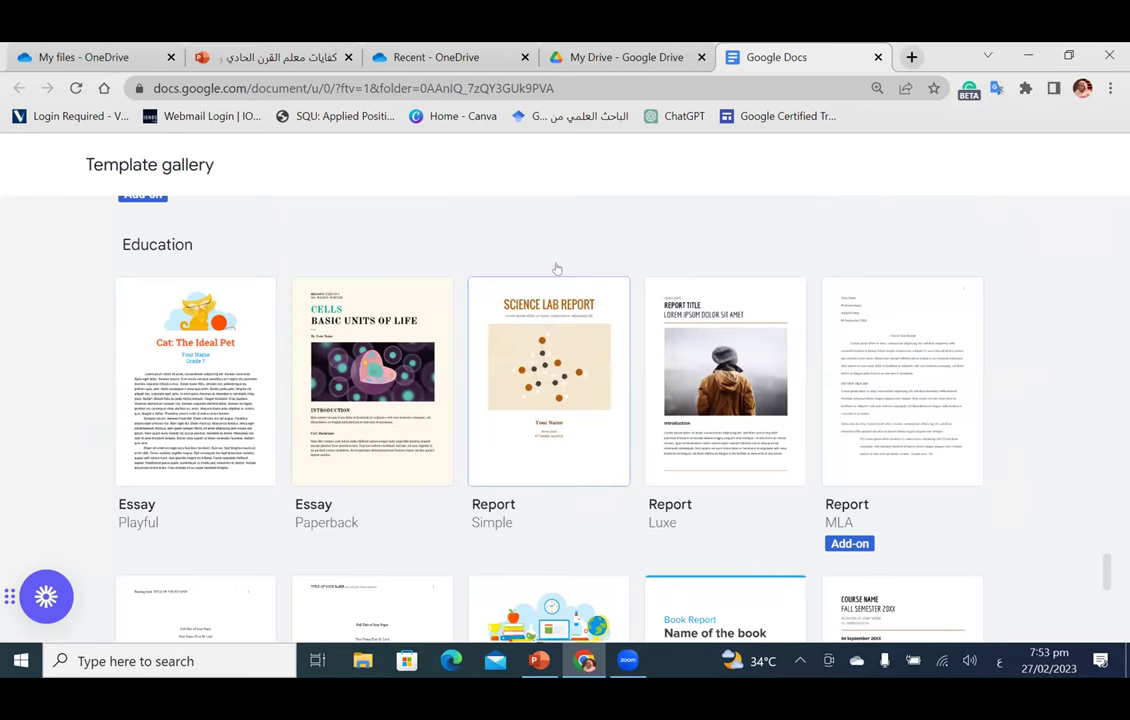
scroll(857, 381, "down", 5)
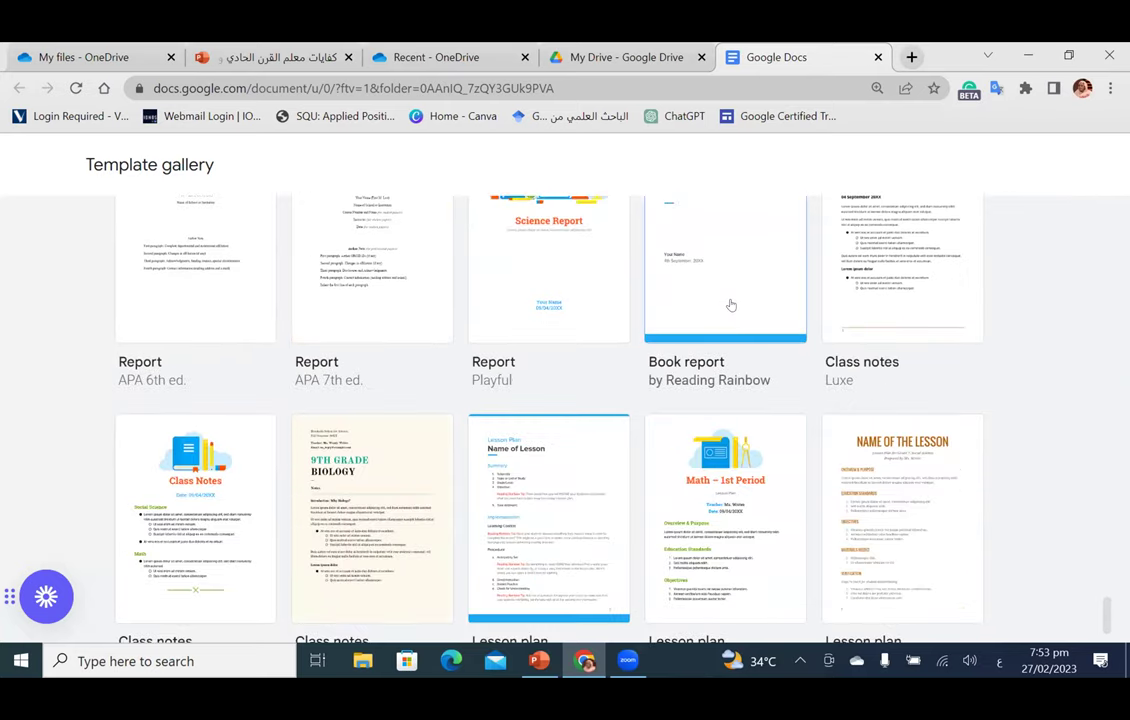
scroll(880, 400, "down", 1)
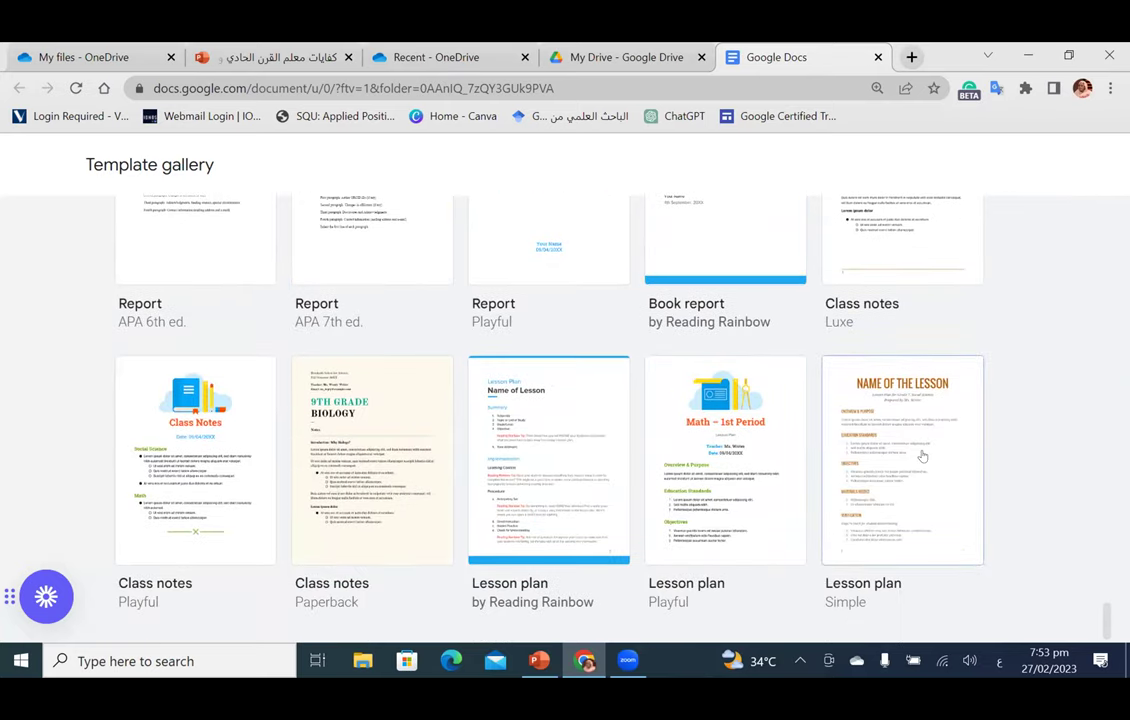
scroll(607, 389, "up", 5)
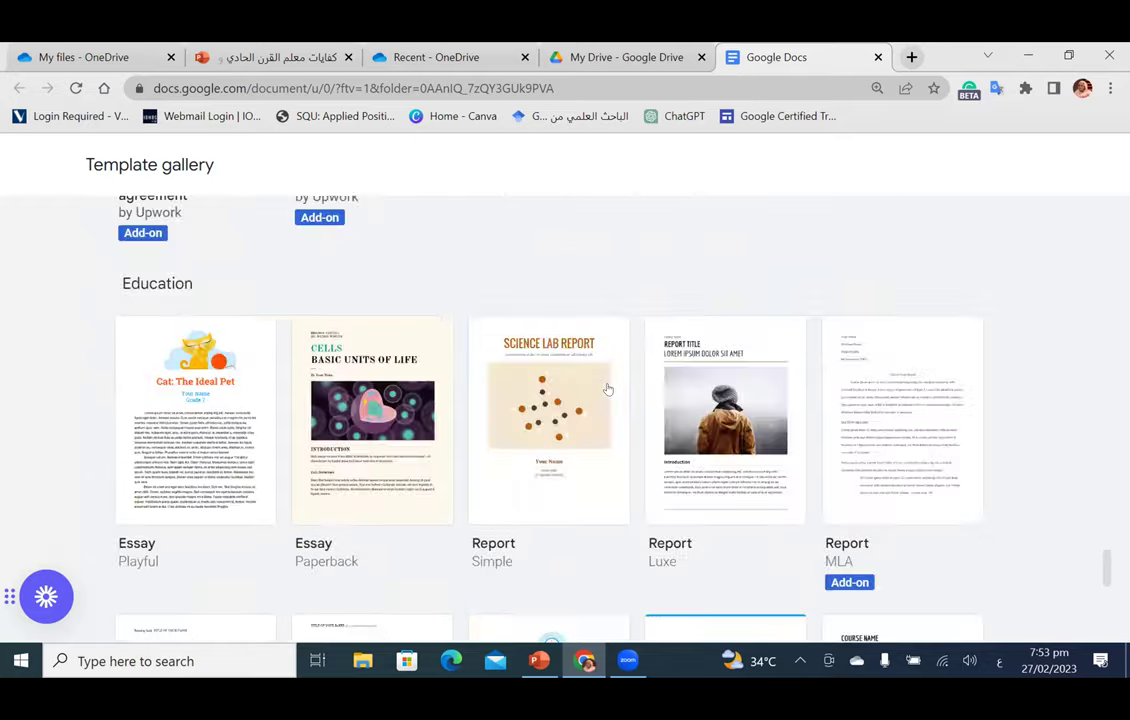
scroll(607, 389, "up", 10)
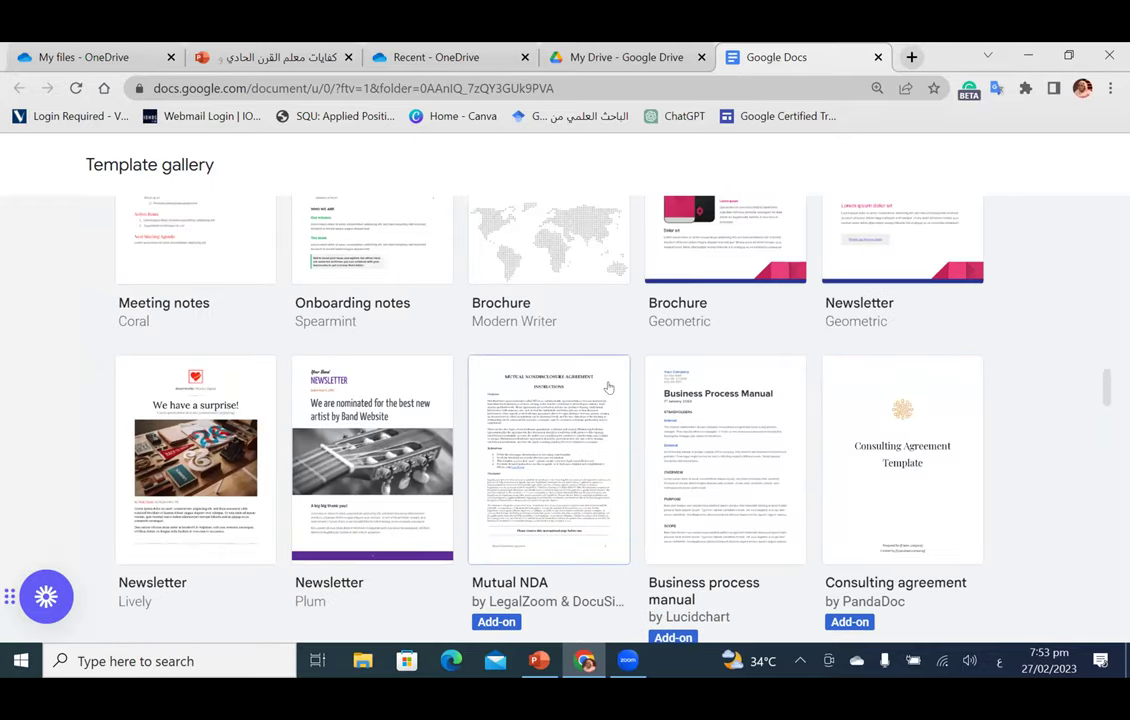
scroll(607, 389, "up", 3)
scroll(607, 389, "down", 2)
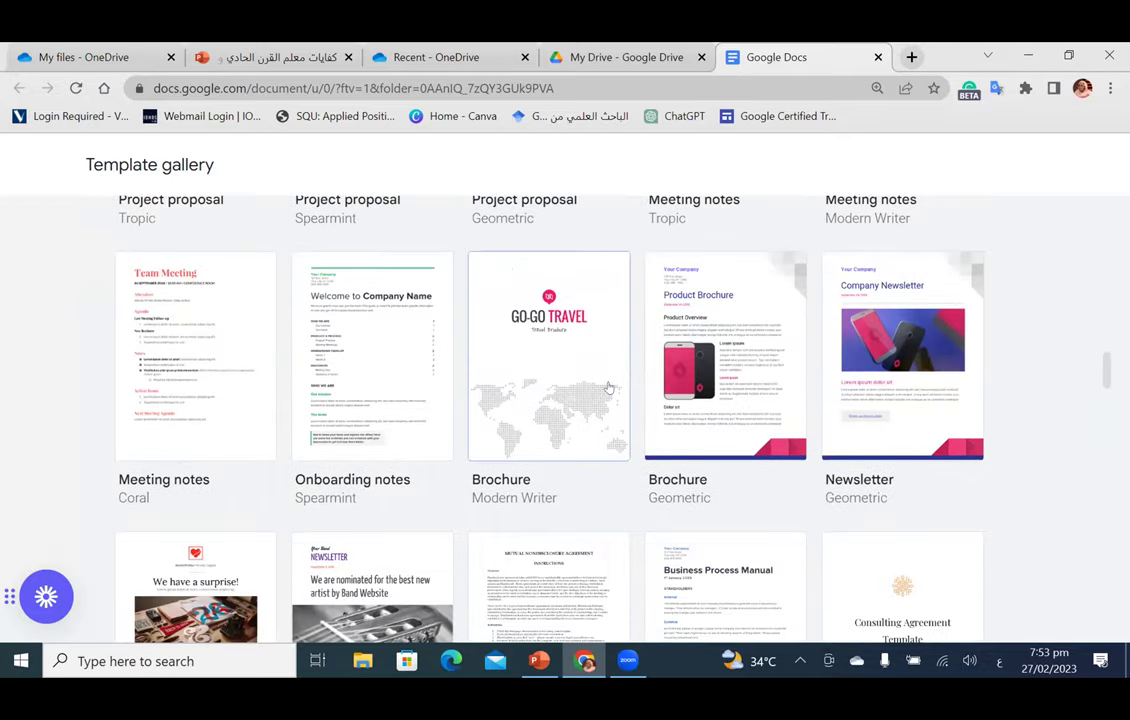
scroll(741, 389, "up", 3)
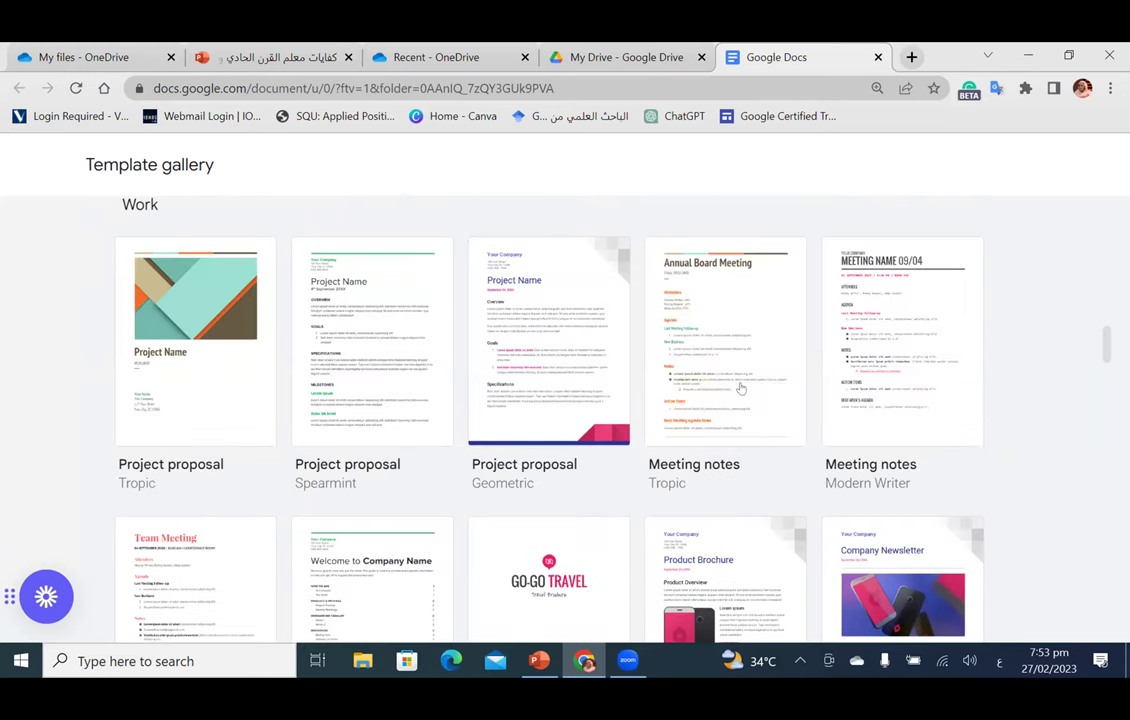
left_click(575, 397)
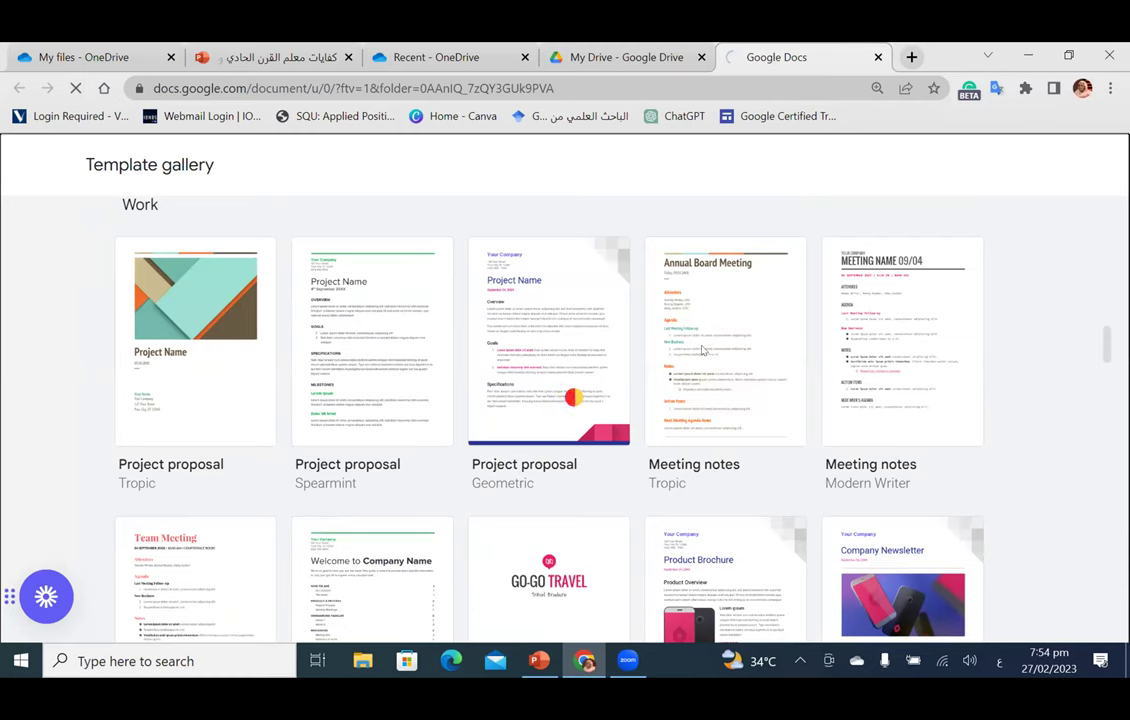
left_click(703, 349)
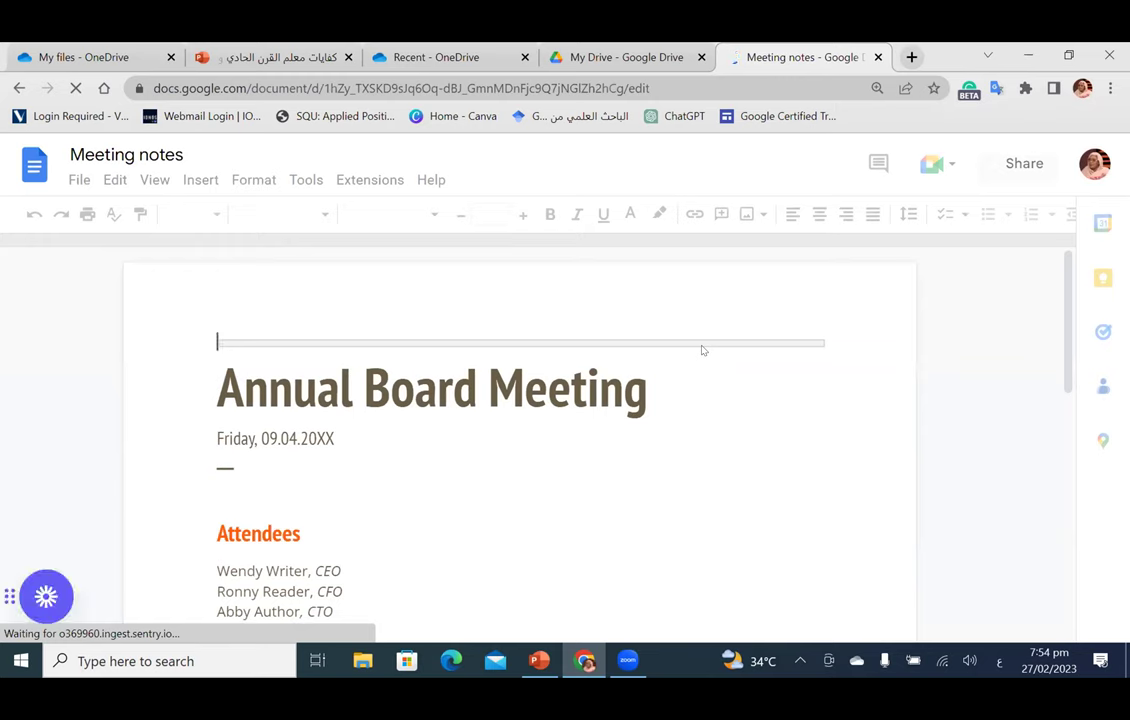
Step: Select the Annual Board Meeting title, the date line and the attendee line
triple_click(458, 392)
double_click(458, 392)
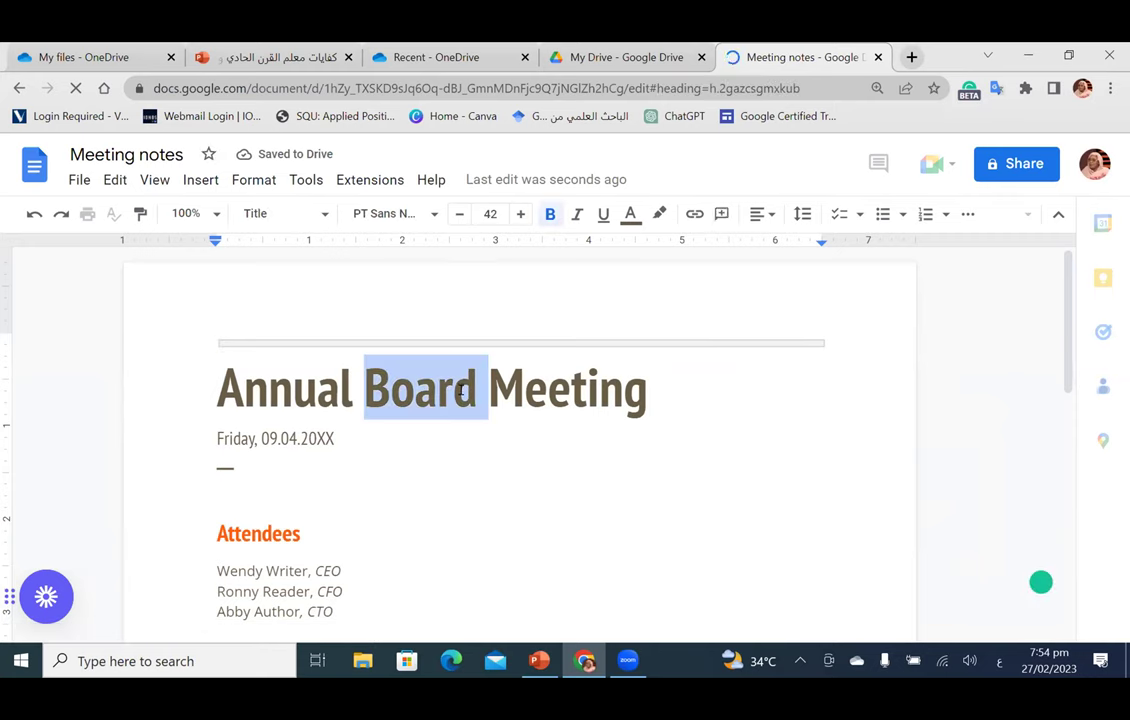
triple_click(458, 392)
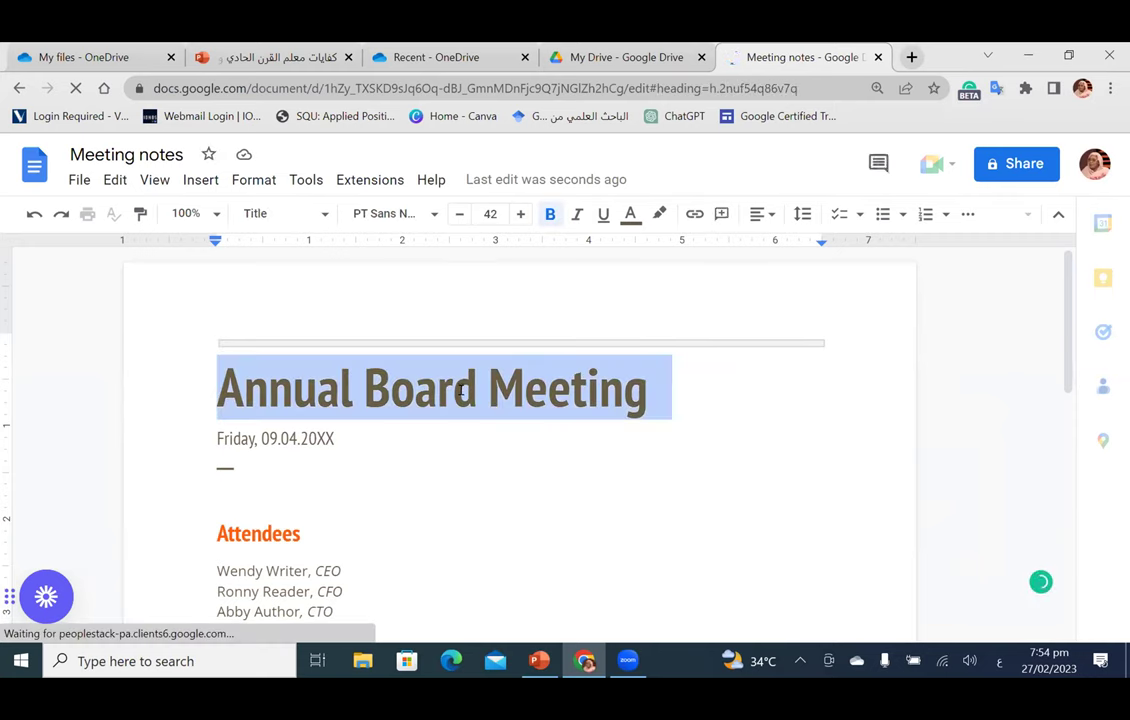
triple_click(260, 437)
scroll(258, 434, "down", 2)
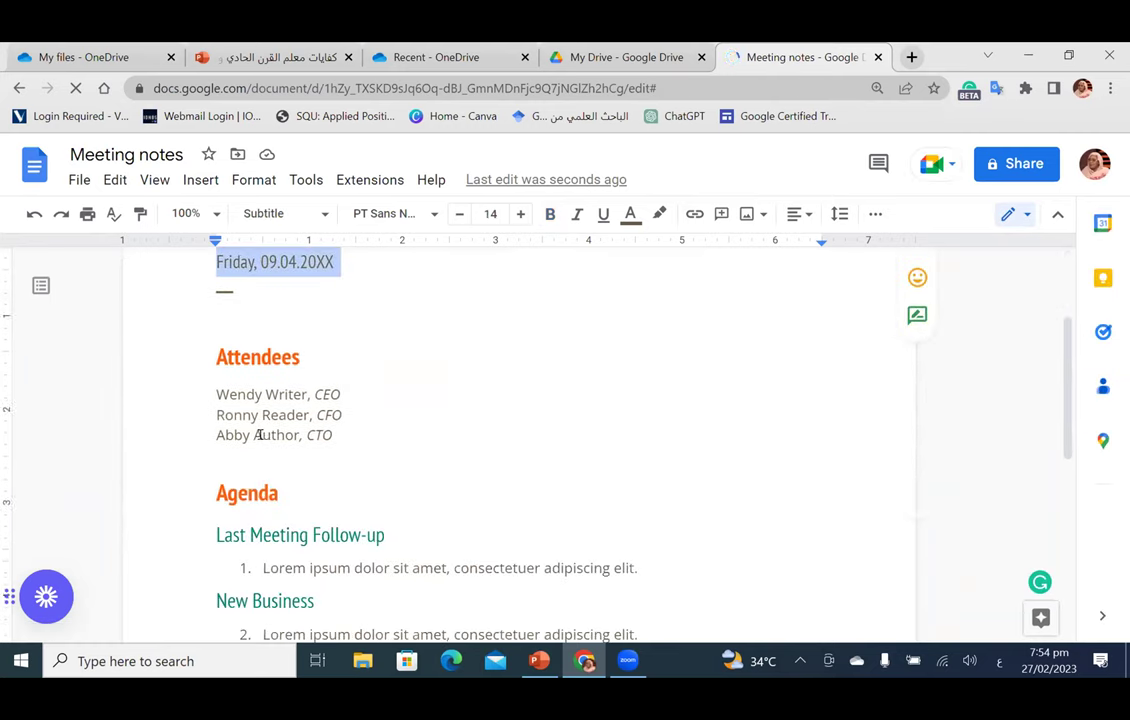
triple_click(244, 391)
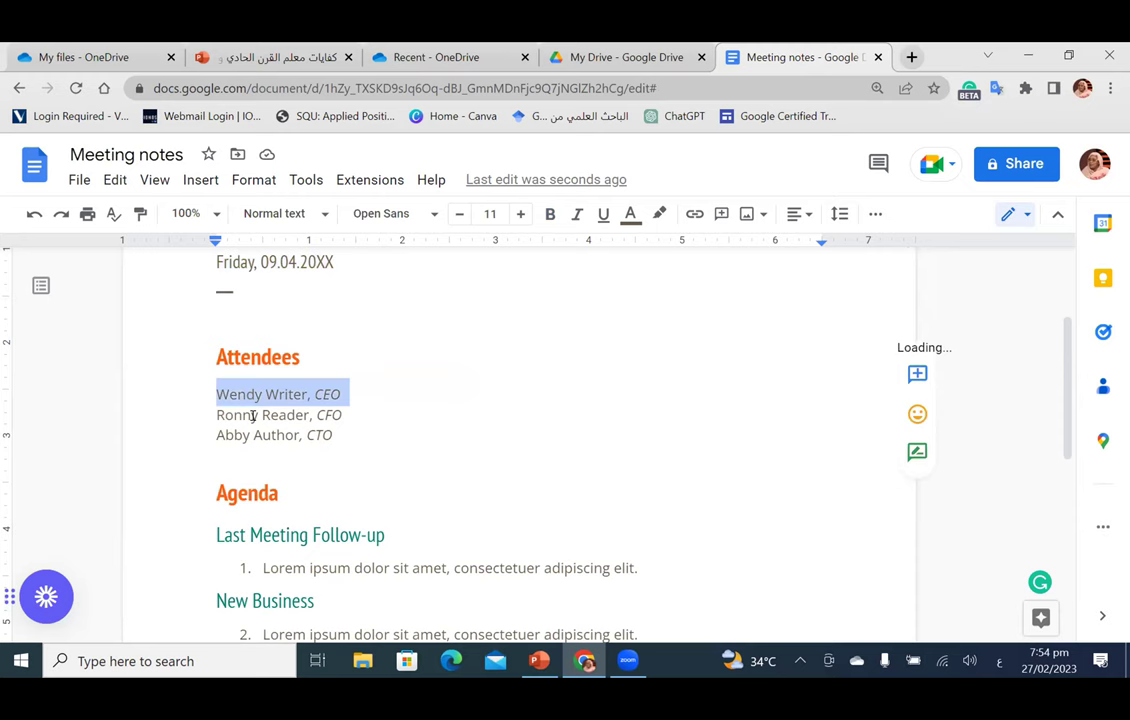
scroll(323, 429, "down", 3)
scroll(265, 528, "up", 3)
scroll(277, 510, "down", 2)
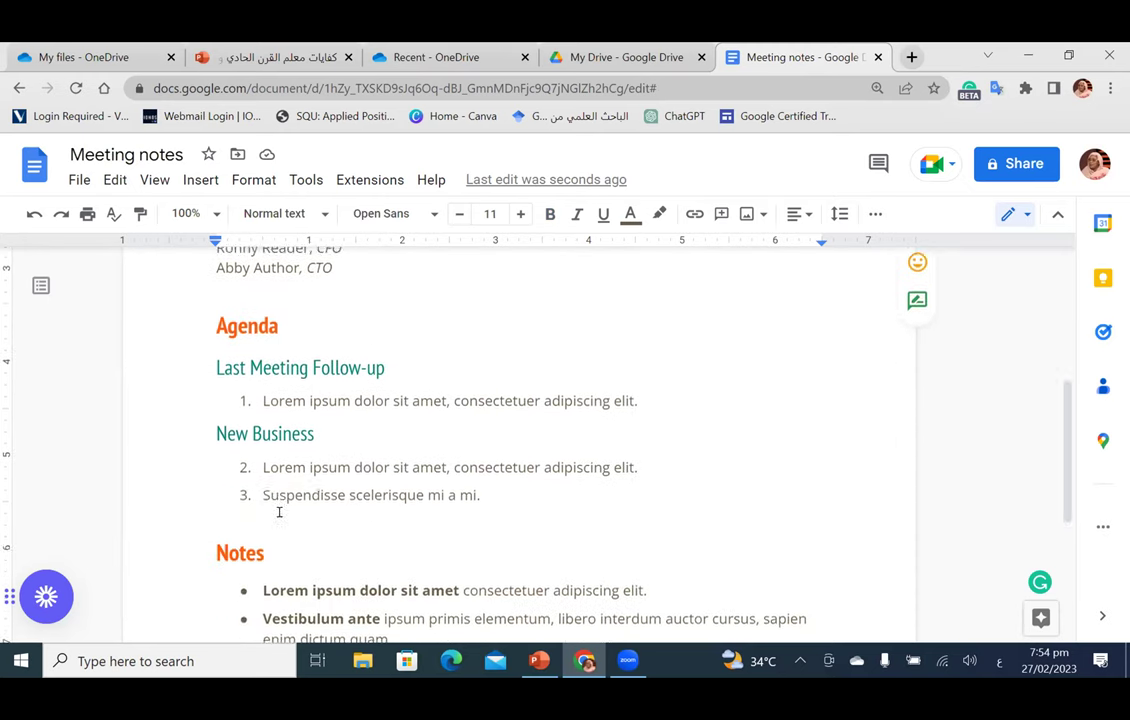
Step: Click through the agenda, Notes, Action Items and Next Meeting sections, then switch to My Drive
left_click(304, 357)
triple_click(340, 389)
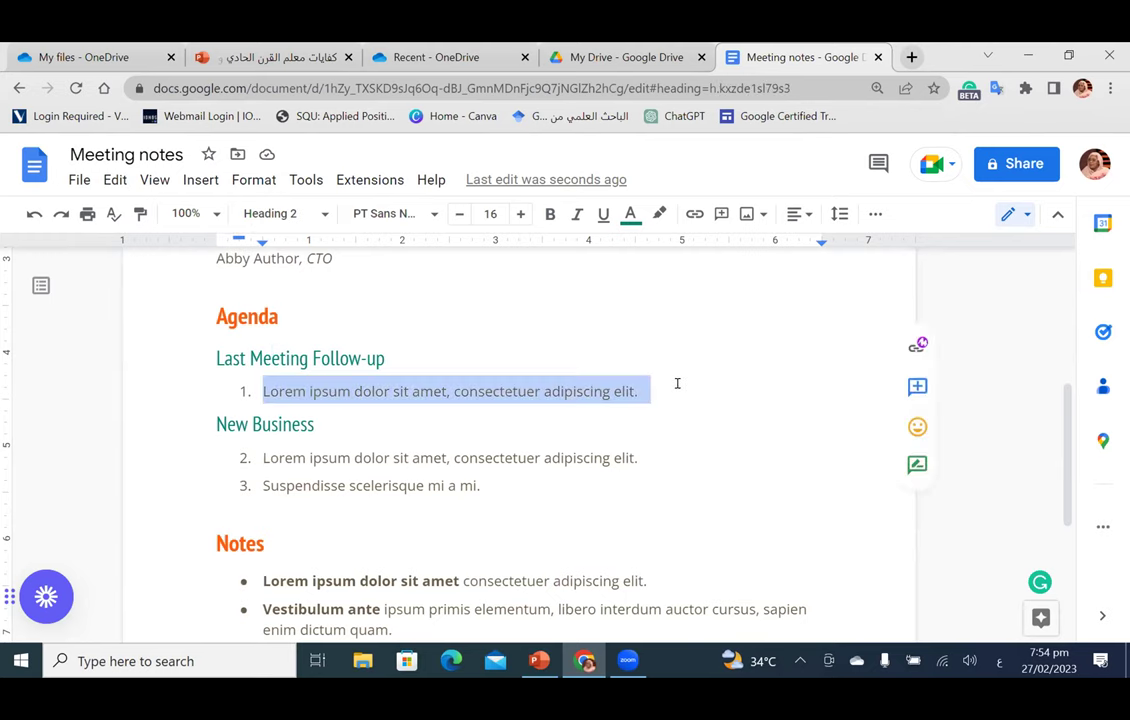
left_click(255, 356)
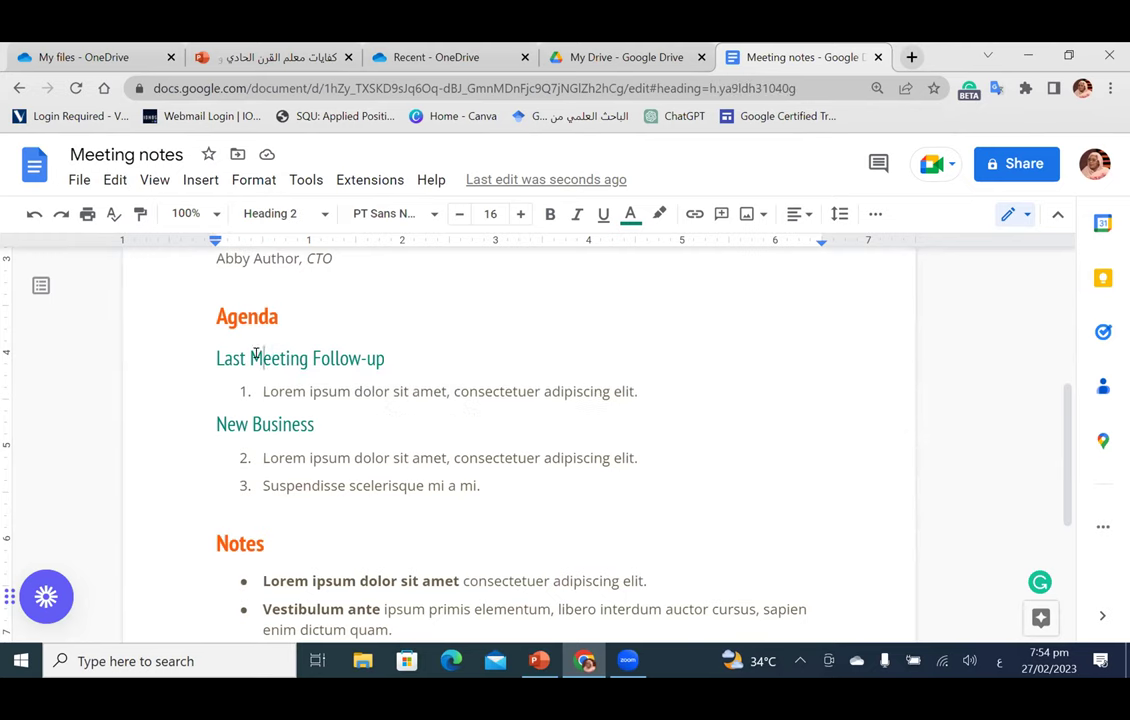
left_click(284, 425)
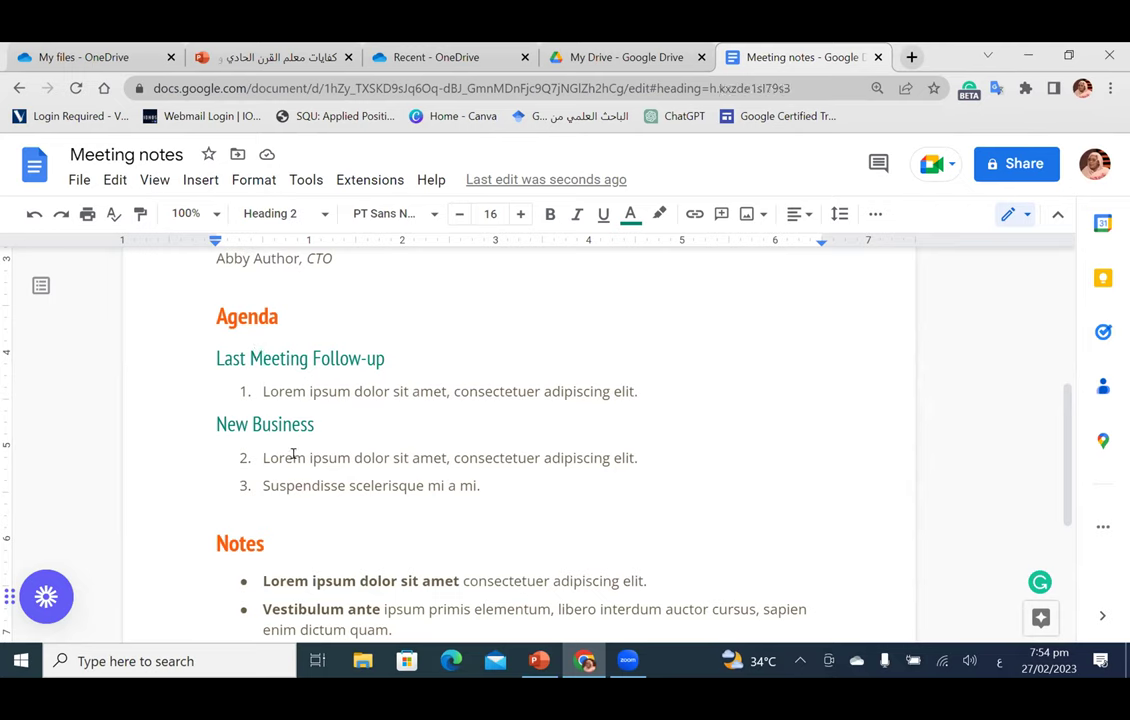
left_click(293, 457)
scroll(301, 483, "down", 3)
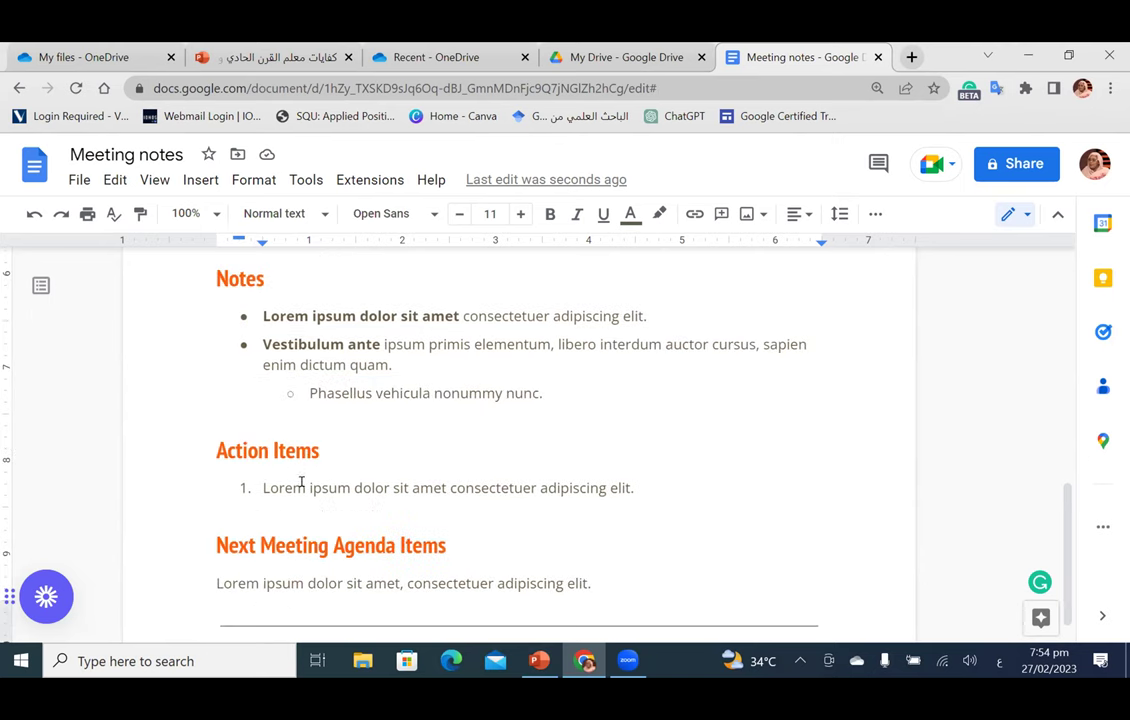
left_click(335, 393)
scroll(209, 416, "down", 1)
left_click(310, 450)
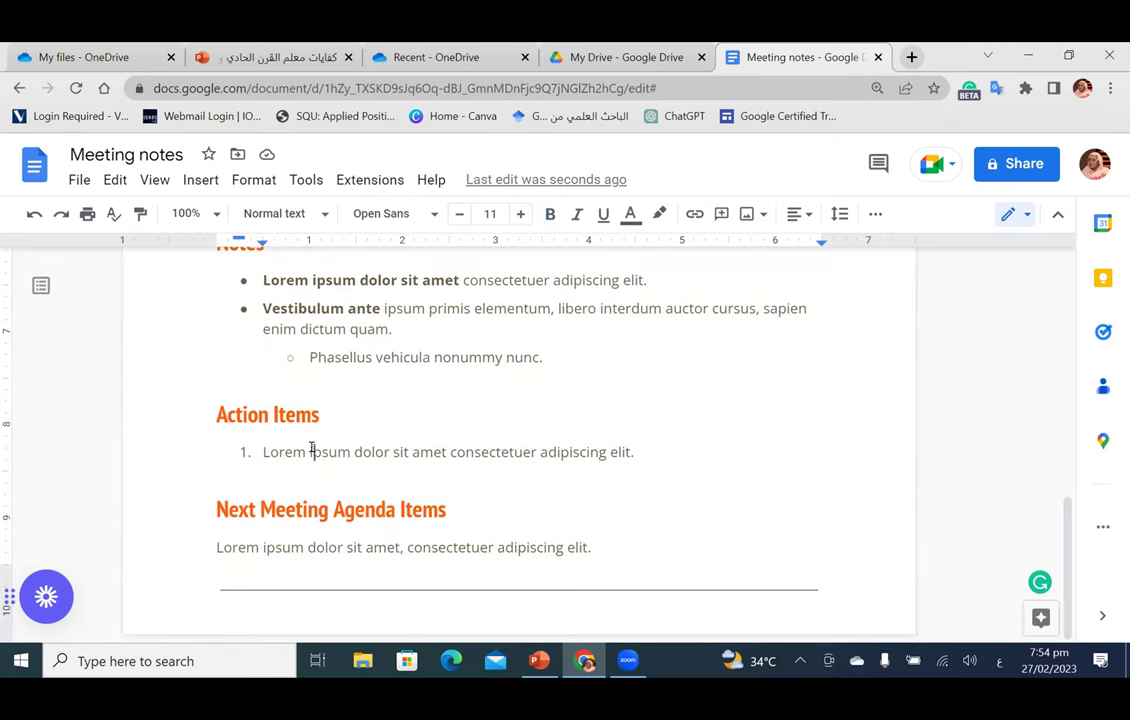
left_click(320, 545)
scroll(398, 505, "up", 3)
scroll(398, 505, "up", 5)
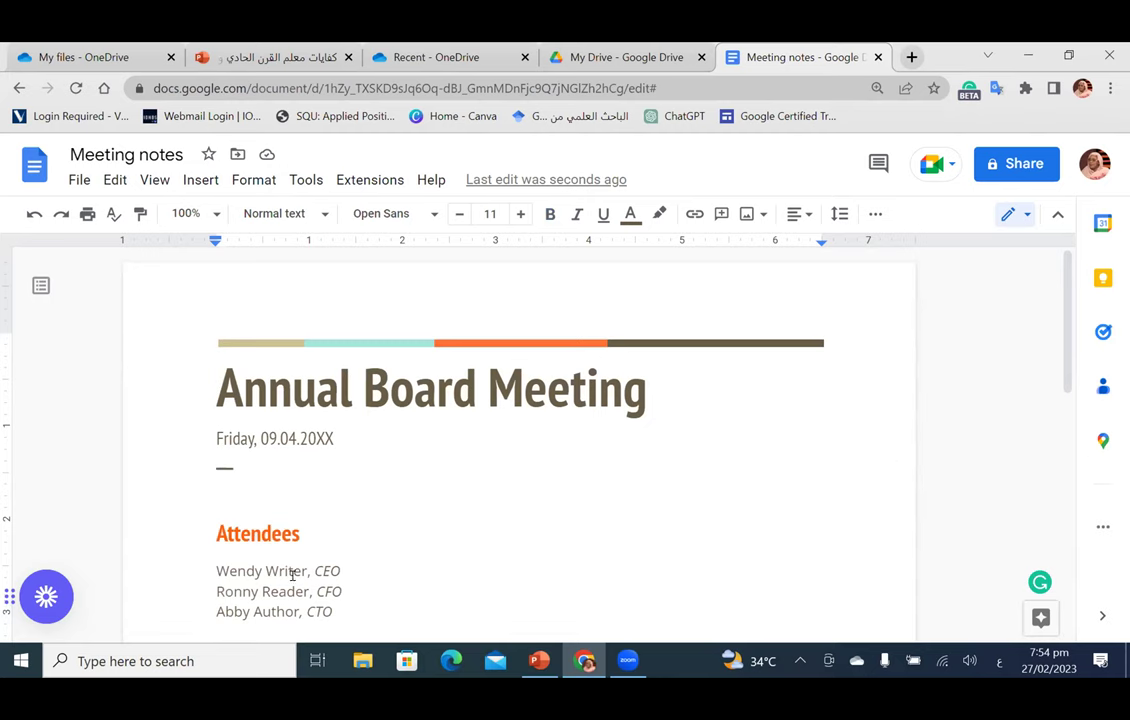
scroll(305, 480, "down", 3)
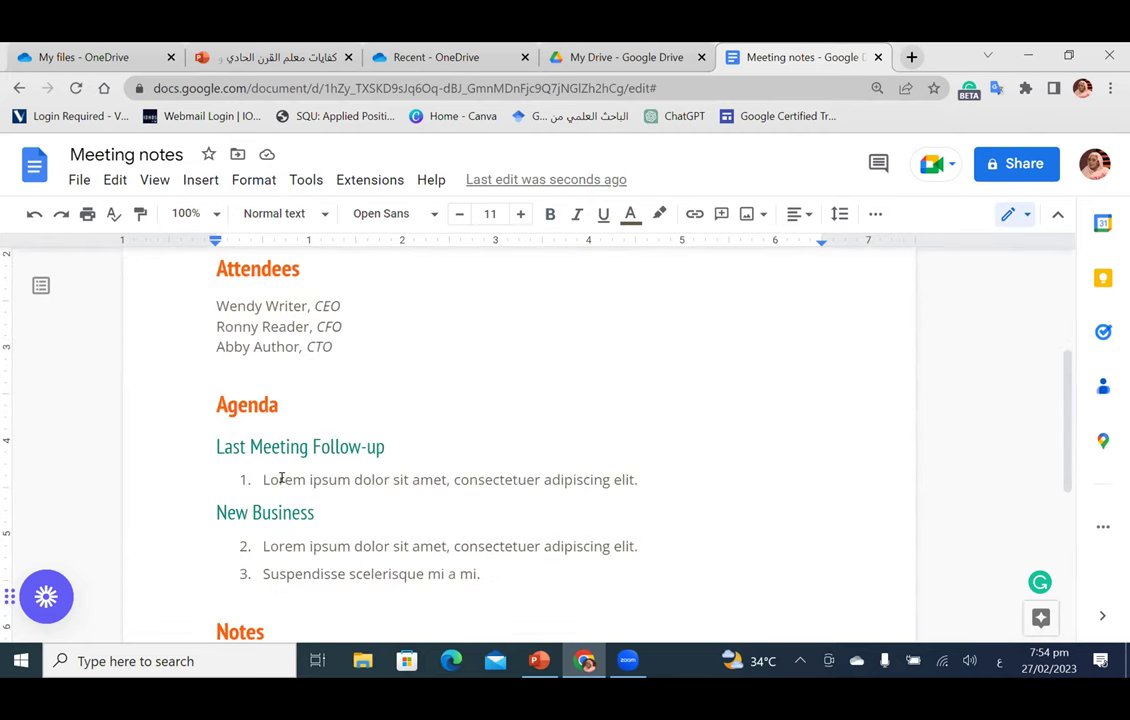
double_click(281, 479)
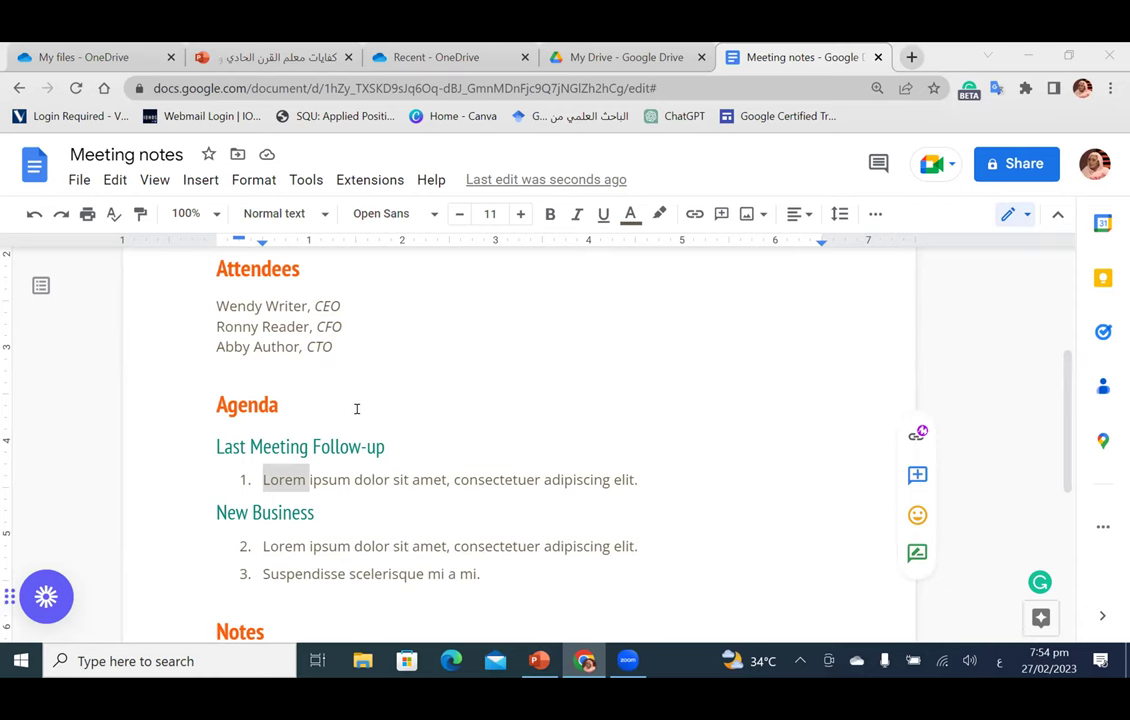
scroll(356, 408, "up", 5)
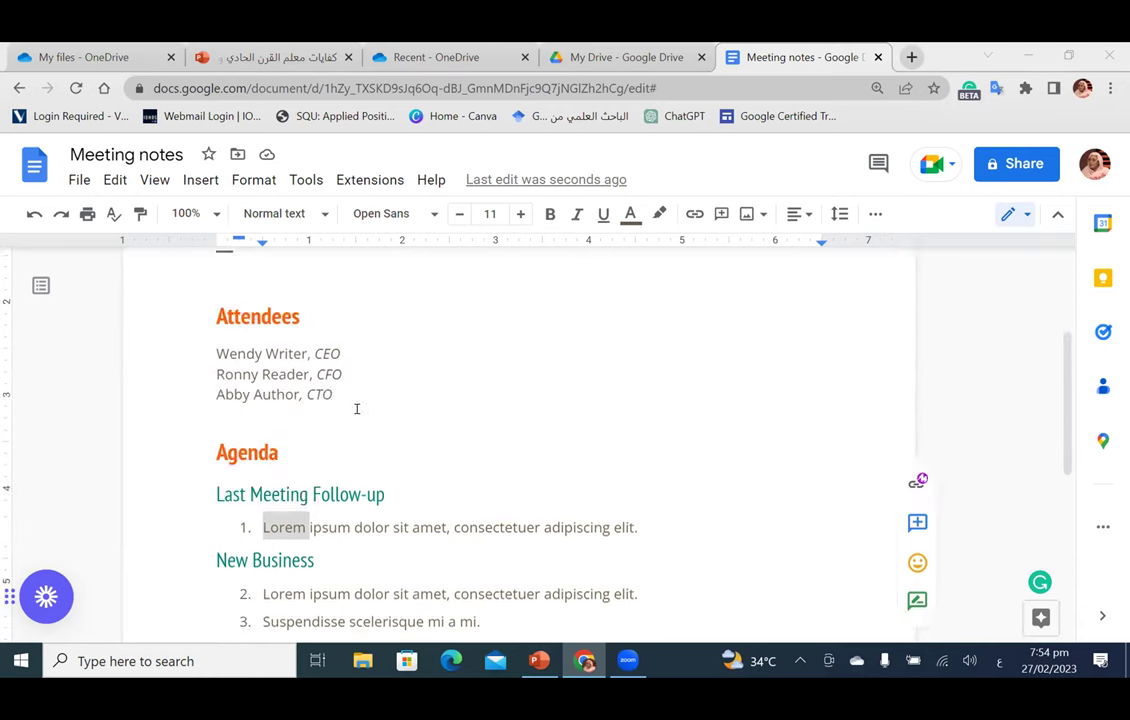
left_click(673, 62)
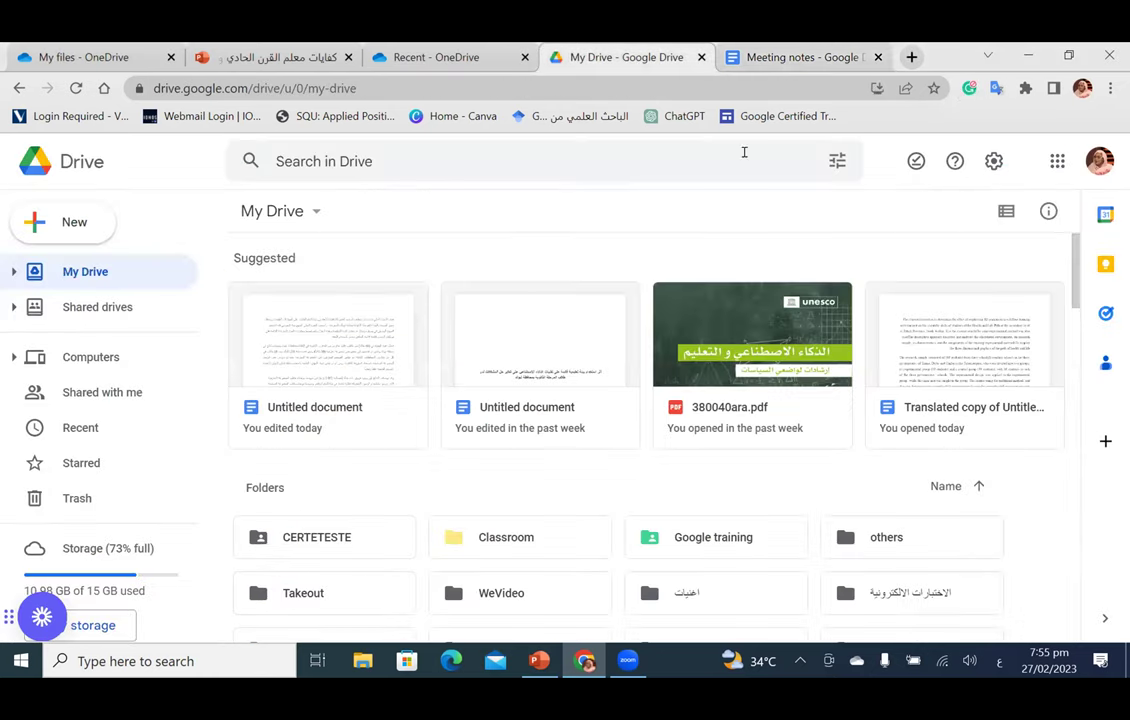
Step: Browse the My Drive file grid and preview the empty AJSSH2017 PDF
left_click(773, 62)
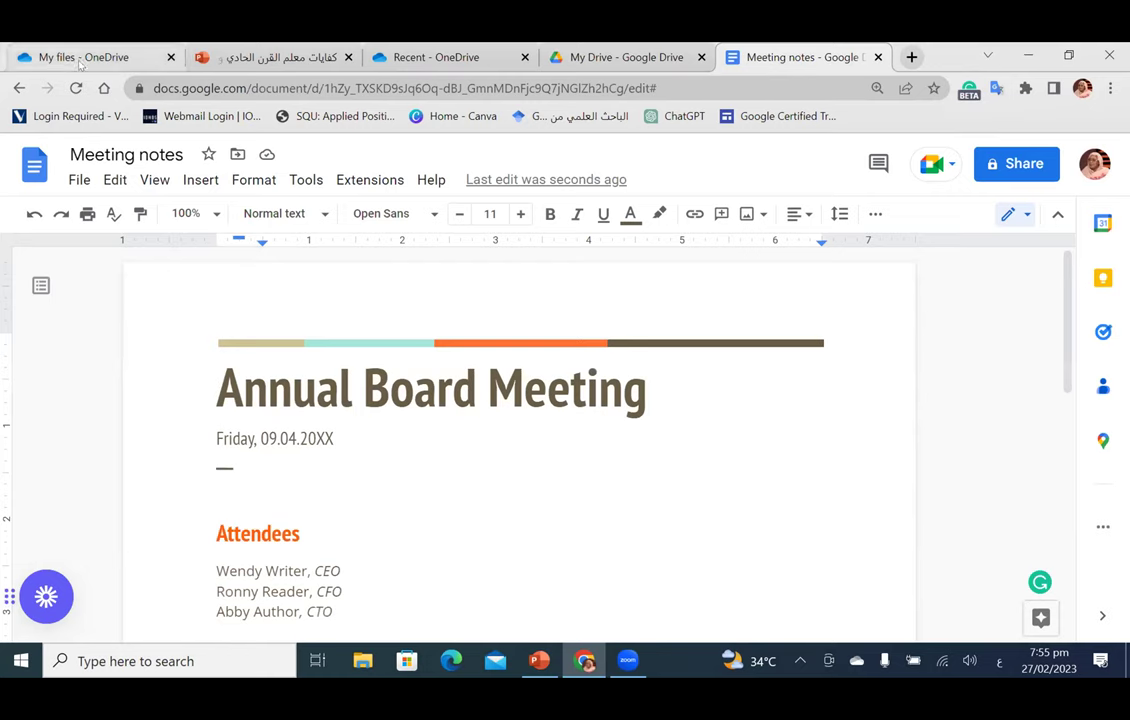
left_click(575, 66)
scroll(527, 493, "down", 5)
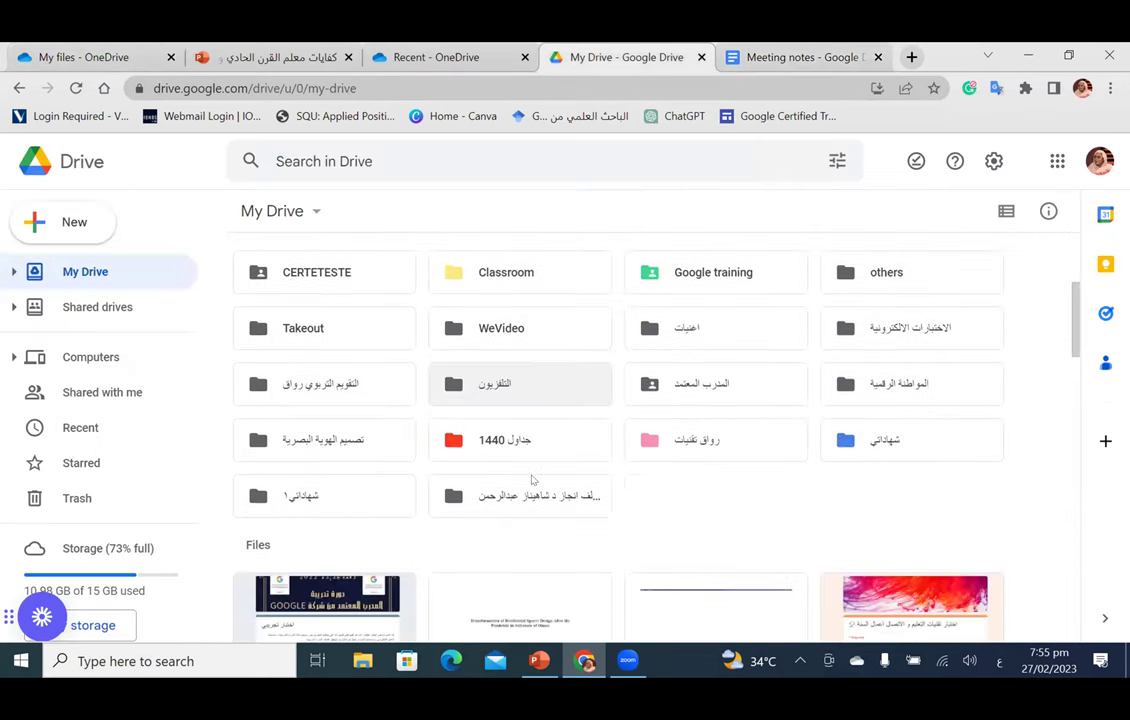
scroll(532, 480, "down", 5)
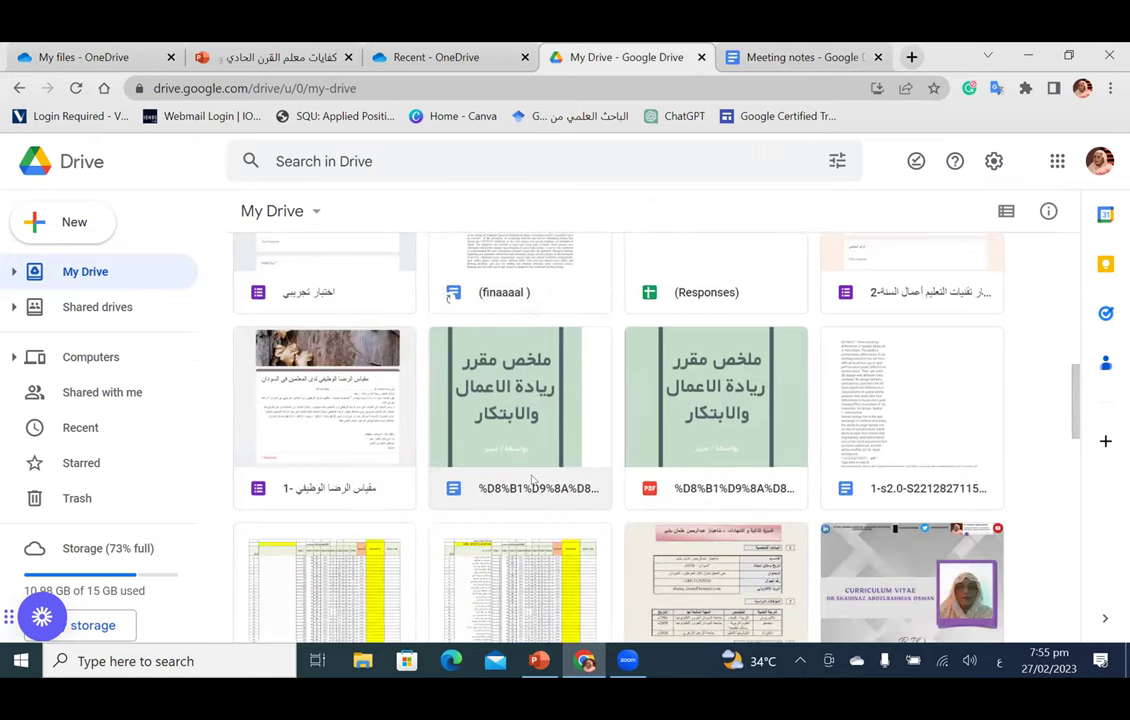
scroll(532, 480, "down", 7)
scroll(532, 480, "up", 2)
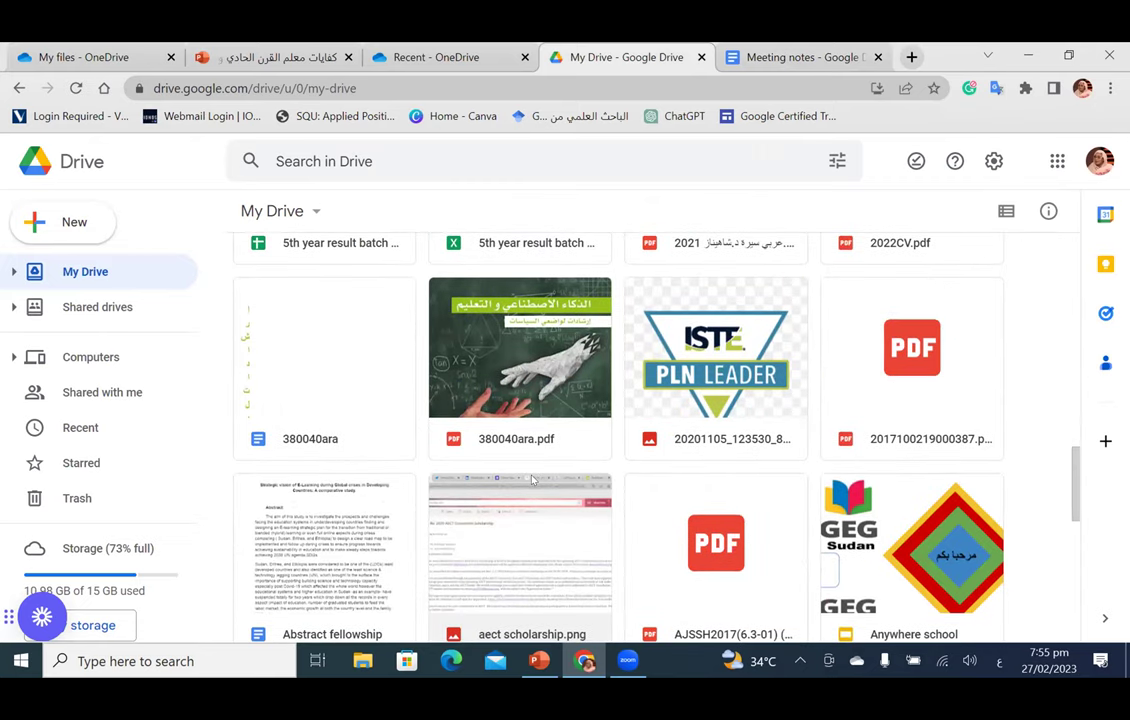
scroll(690, 513, "down", 3)
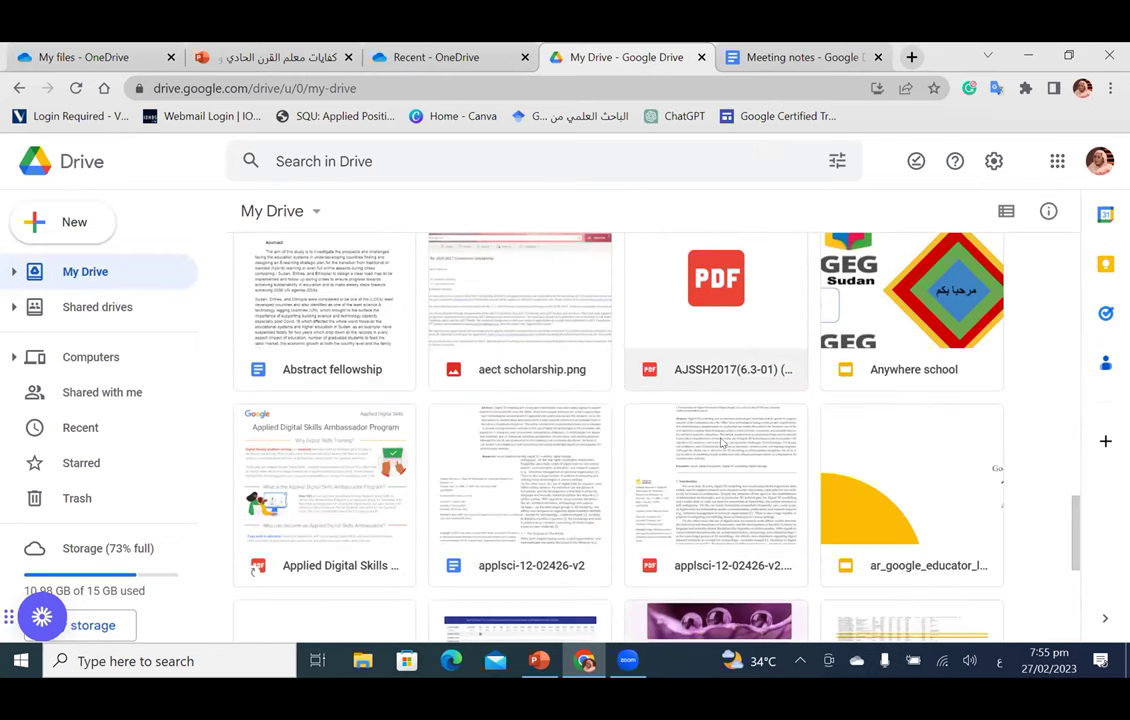
double_click(711, 352)
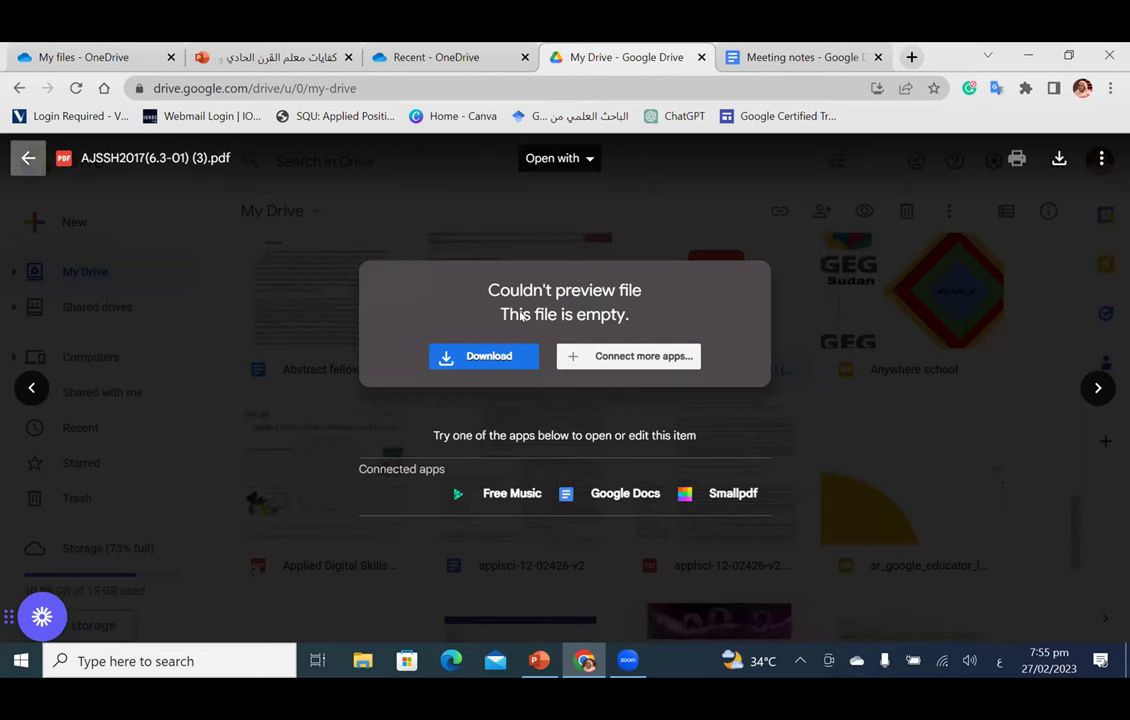
left_click(22, 152)
Step: Preview the empty 2017100219000387.pdf, then open the applsci-12-02426-v2.pdf paper
scroll(800, 430, "up", 4)
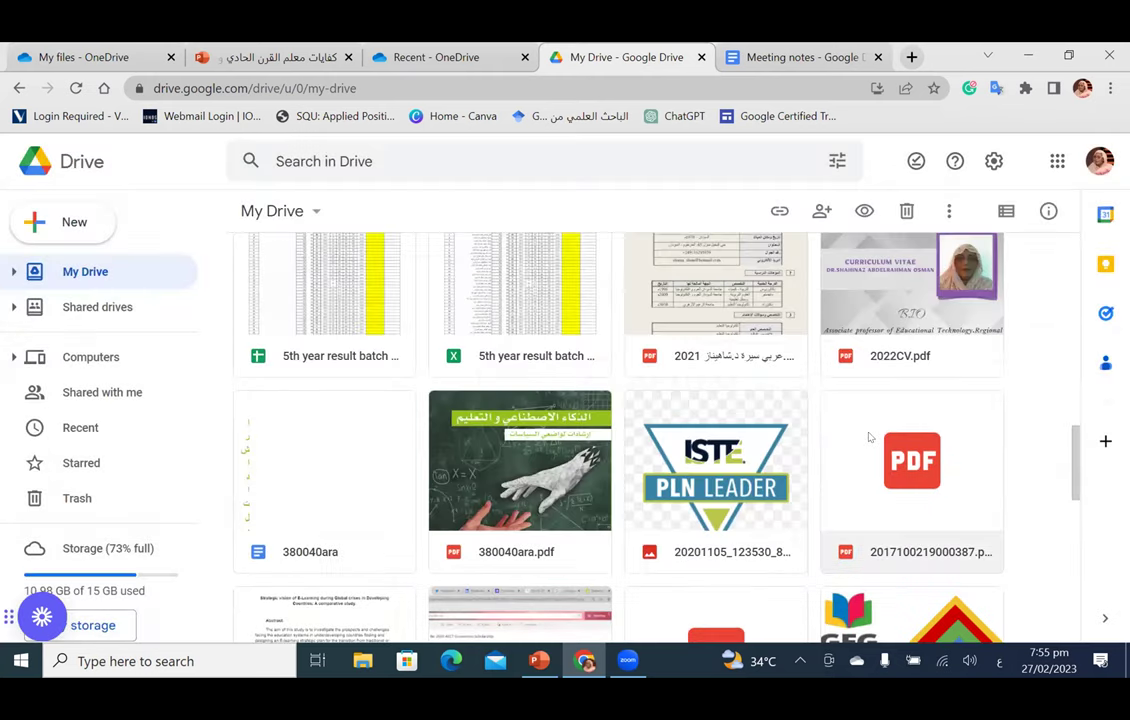
key("Return")
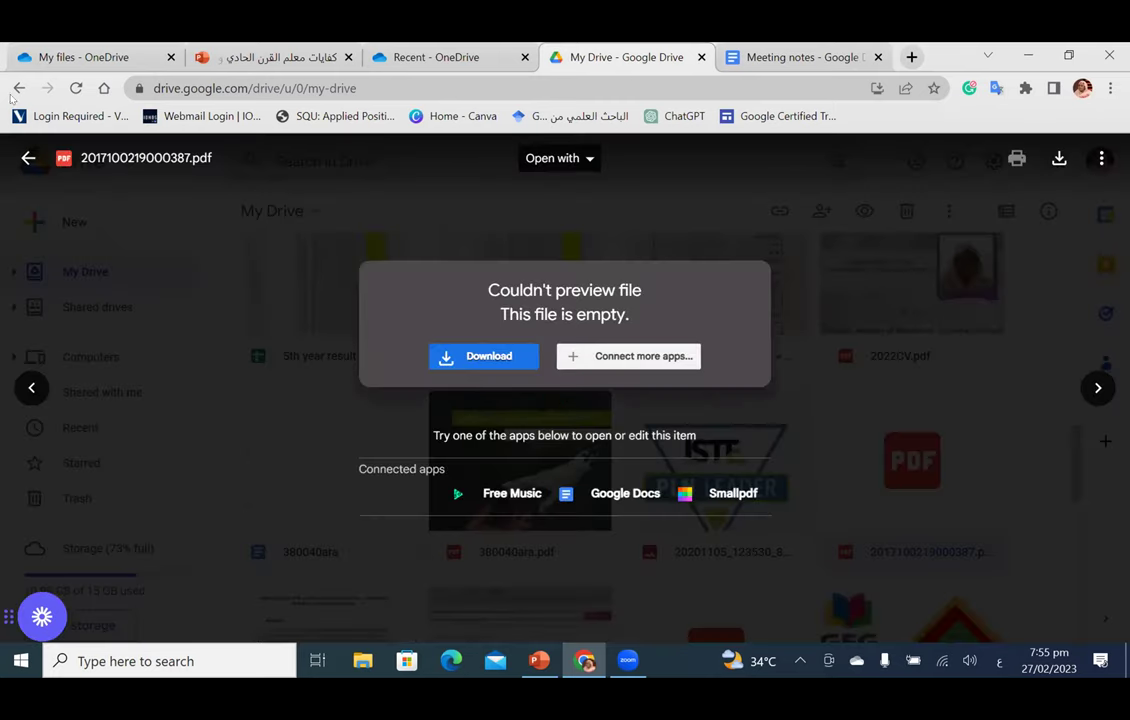
key("Escape")
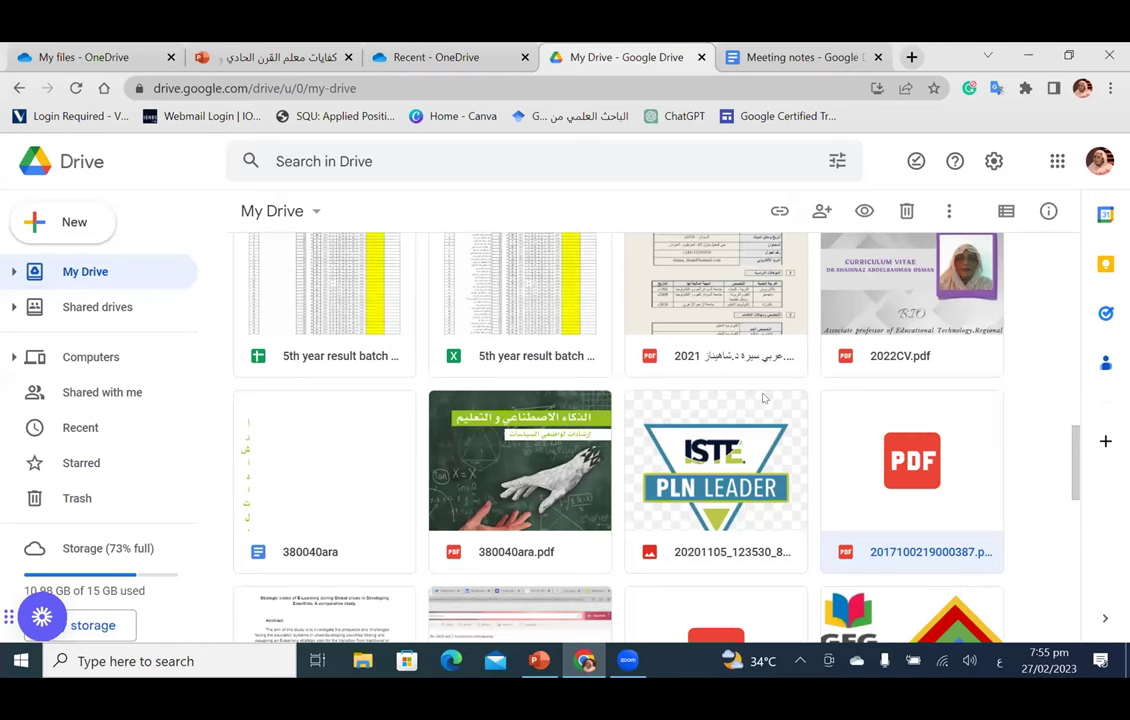
scroll(700, 410, "down", 5)
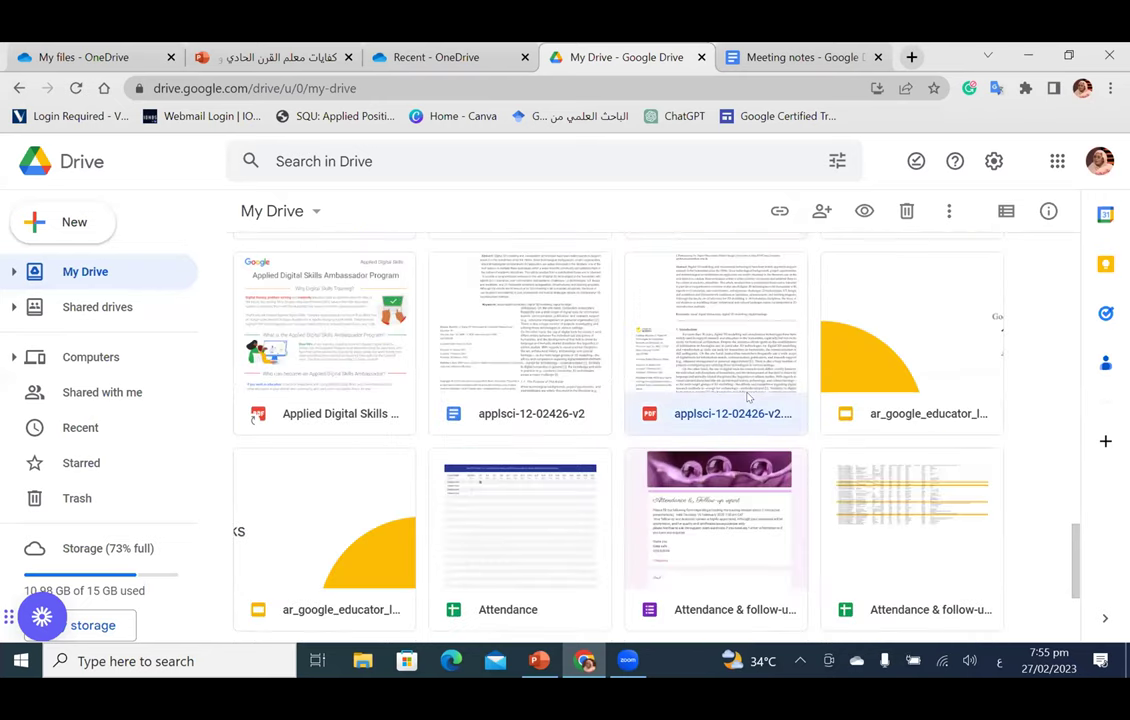
double_click(747, 398)
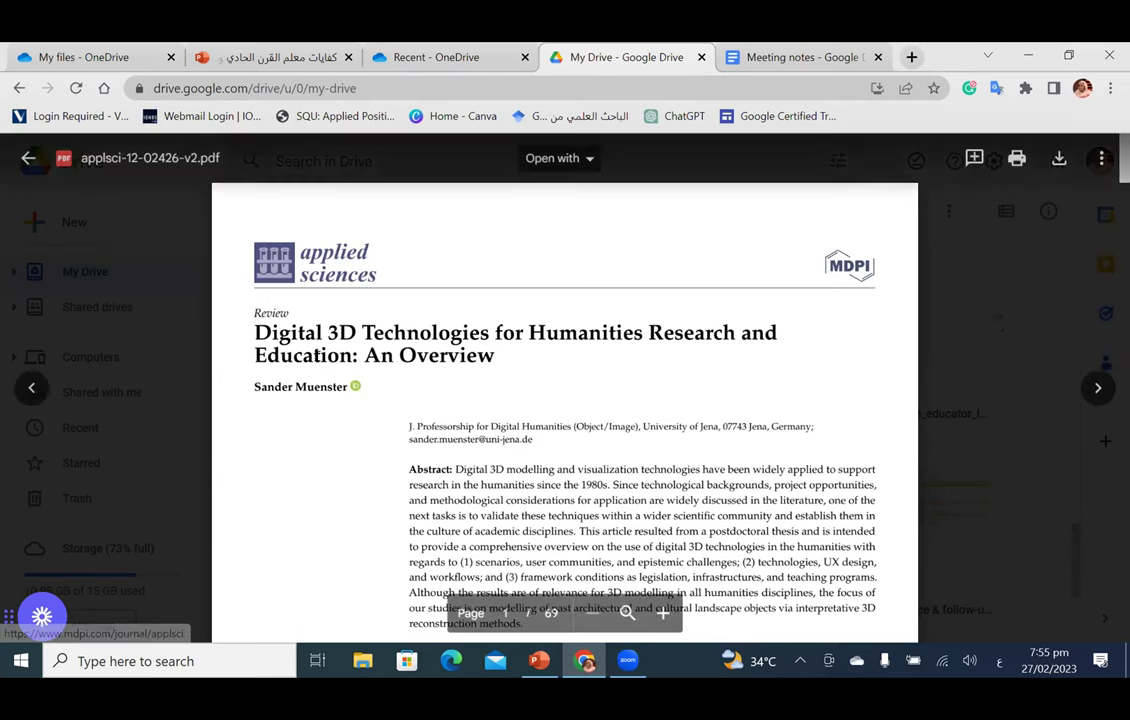
Step: Review page 1 of the Digital 3D Technologies paper, briefly selecting its title, and return to the top
left_click_drag(255, 332, 430, 362)
left_click(430, 362)
scroll(431, 368, "down", 3)
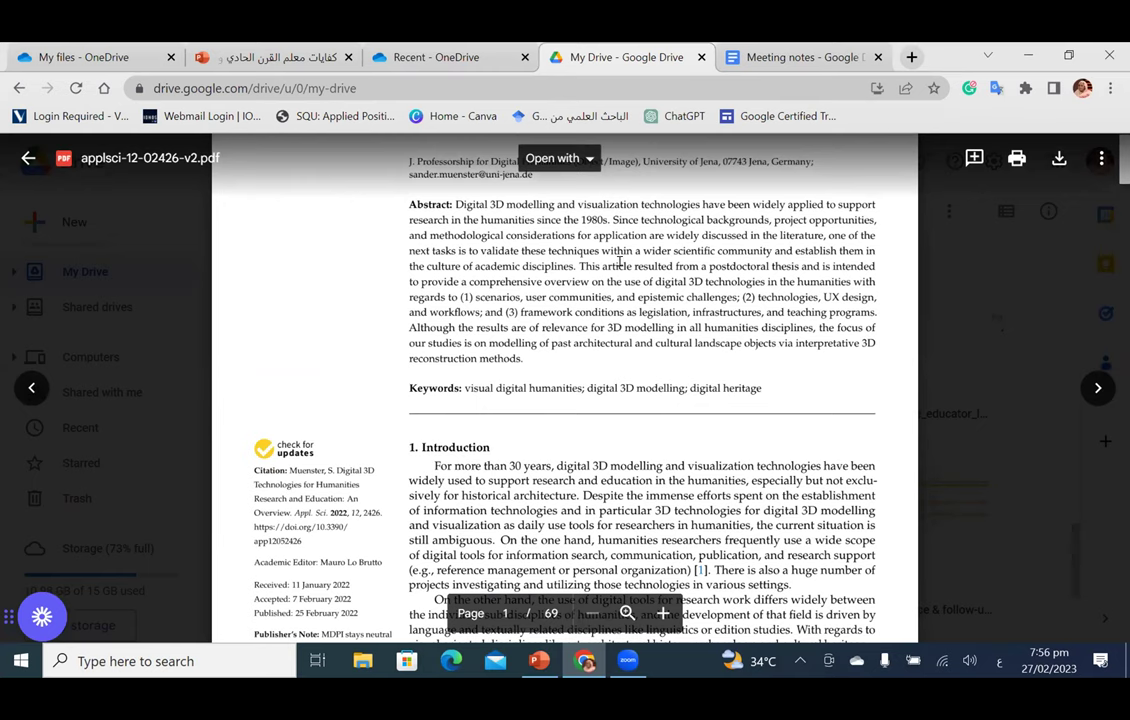
scroll(615, 255, "up", 3)
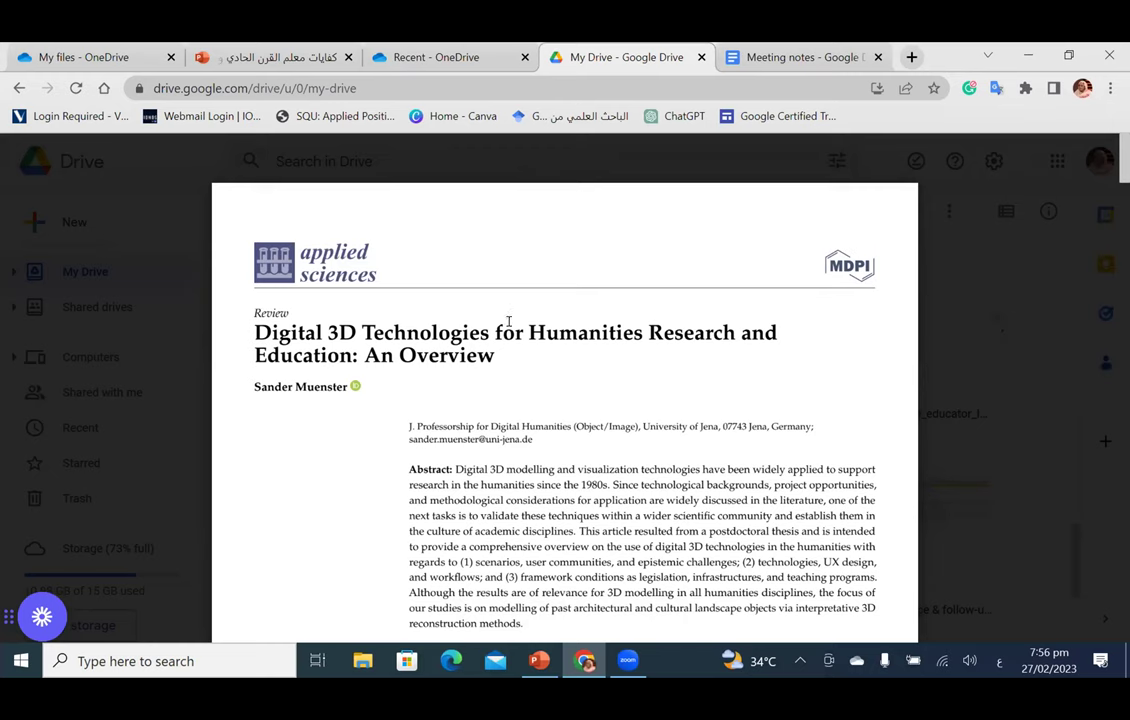
Step: Convert applsci-12-02426-v2.pdf to a Google Doc via Open with > Google Docs and review it
mouse_move(575, 165)
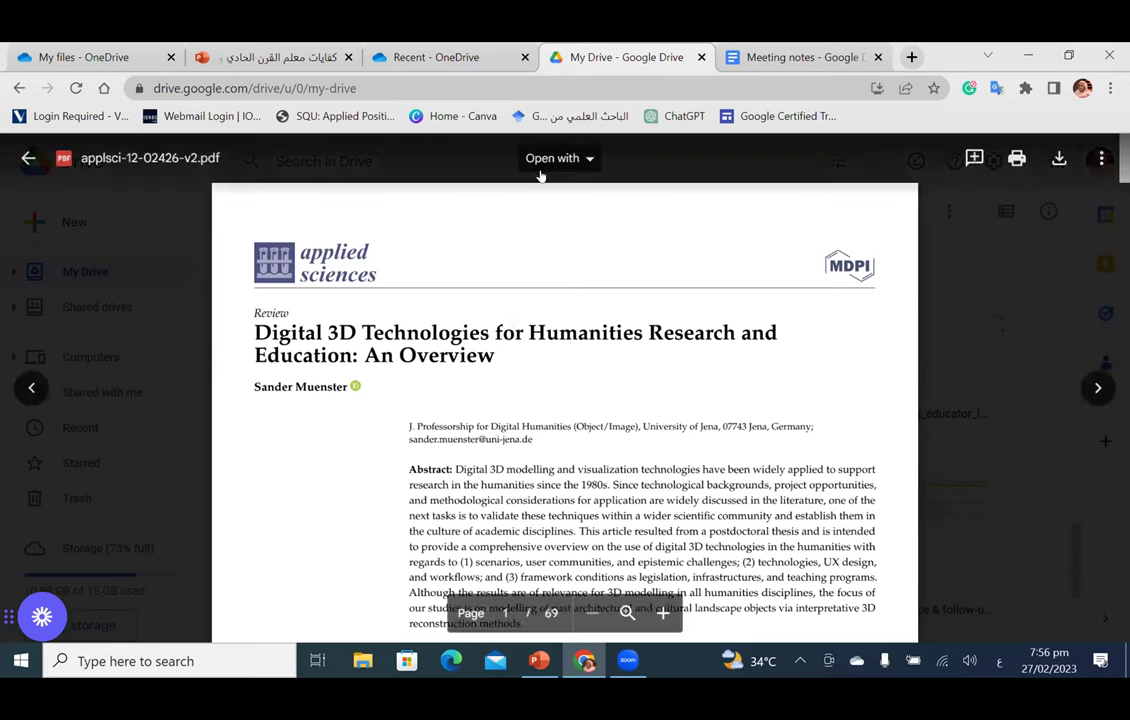
left_click(581, 162)
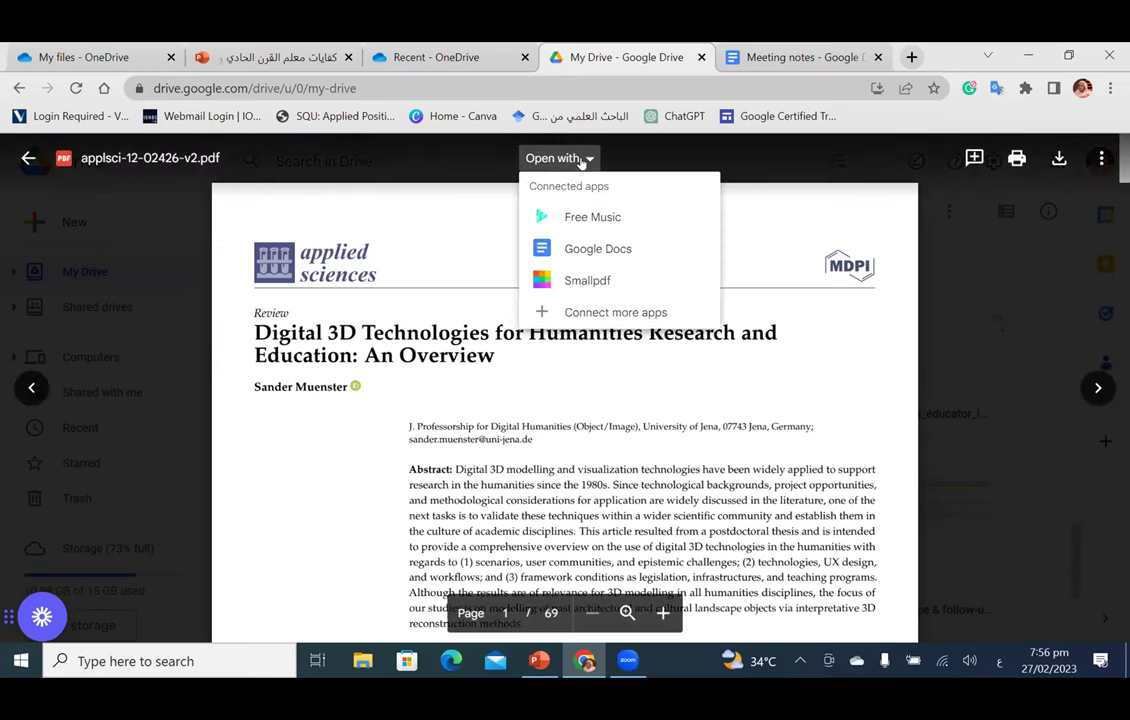
left_click(588, 257)
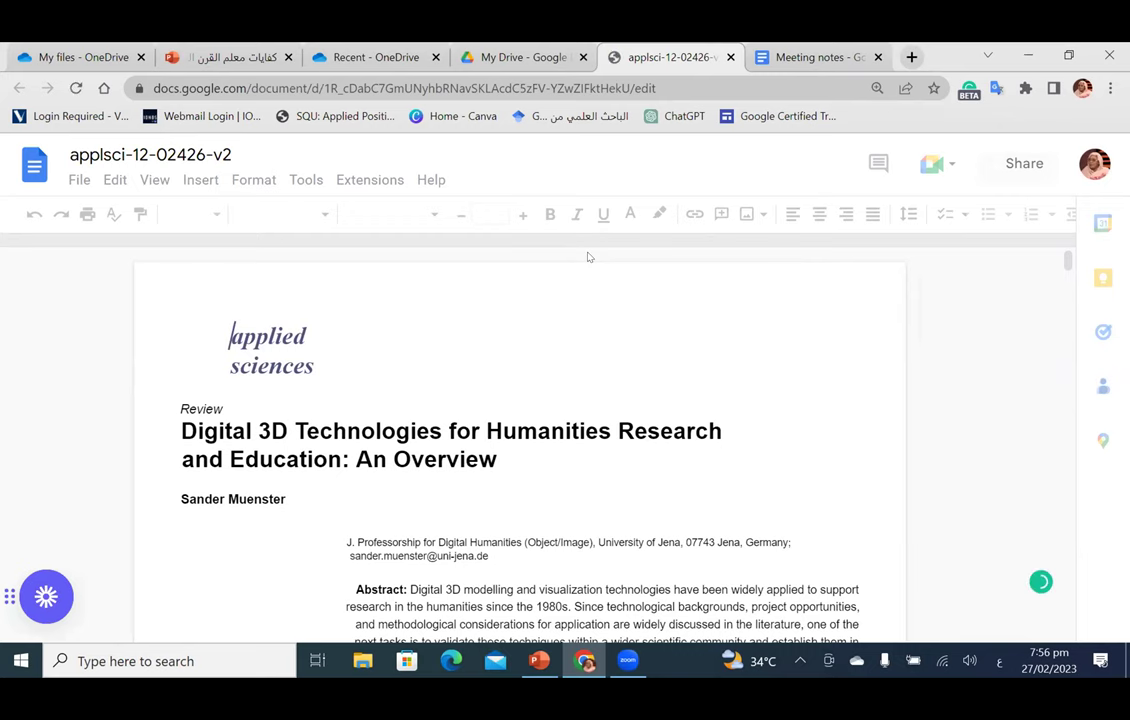
scroll(529, 493, "down", 5)
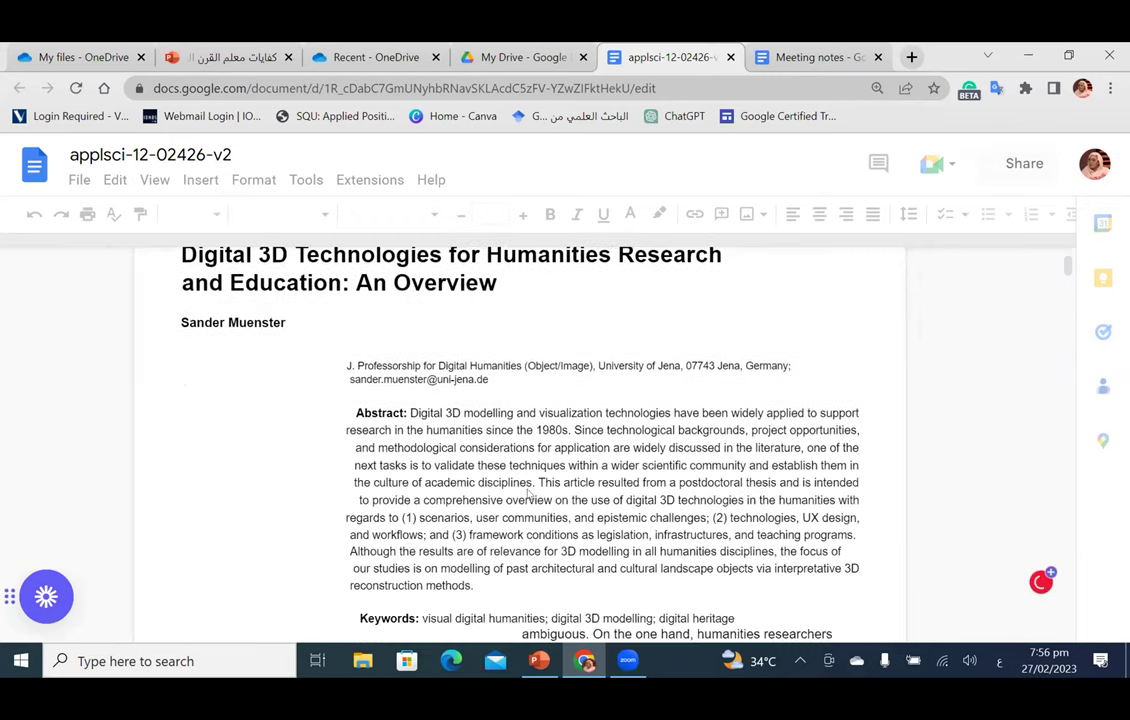
scroll(529, 505, "down", 5)
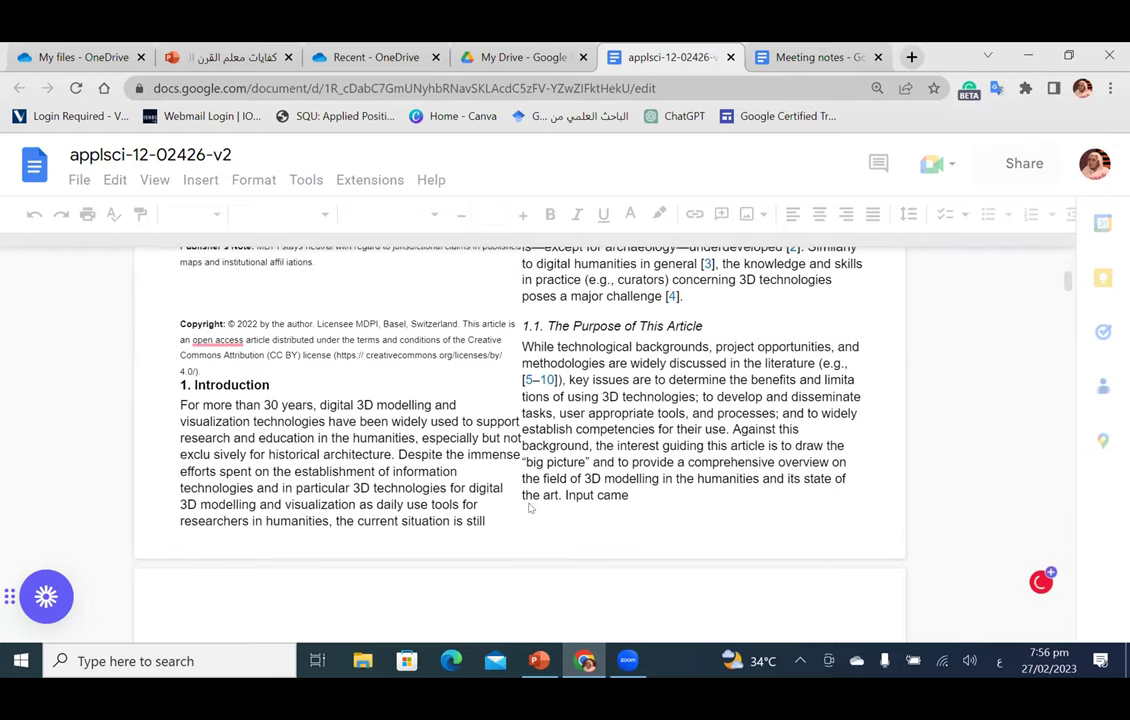
key("ctrl+Home")
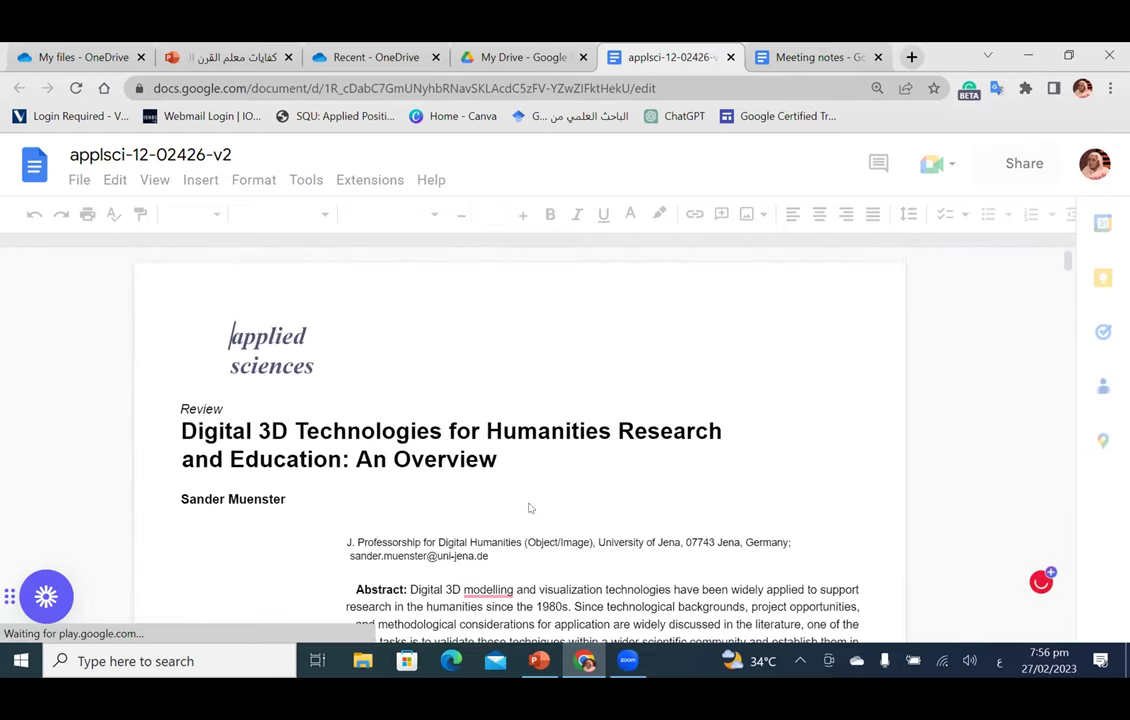
double_click(464, 432)
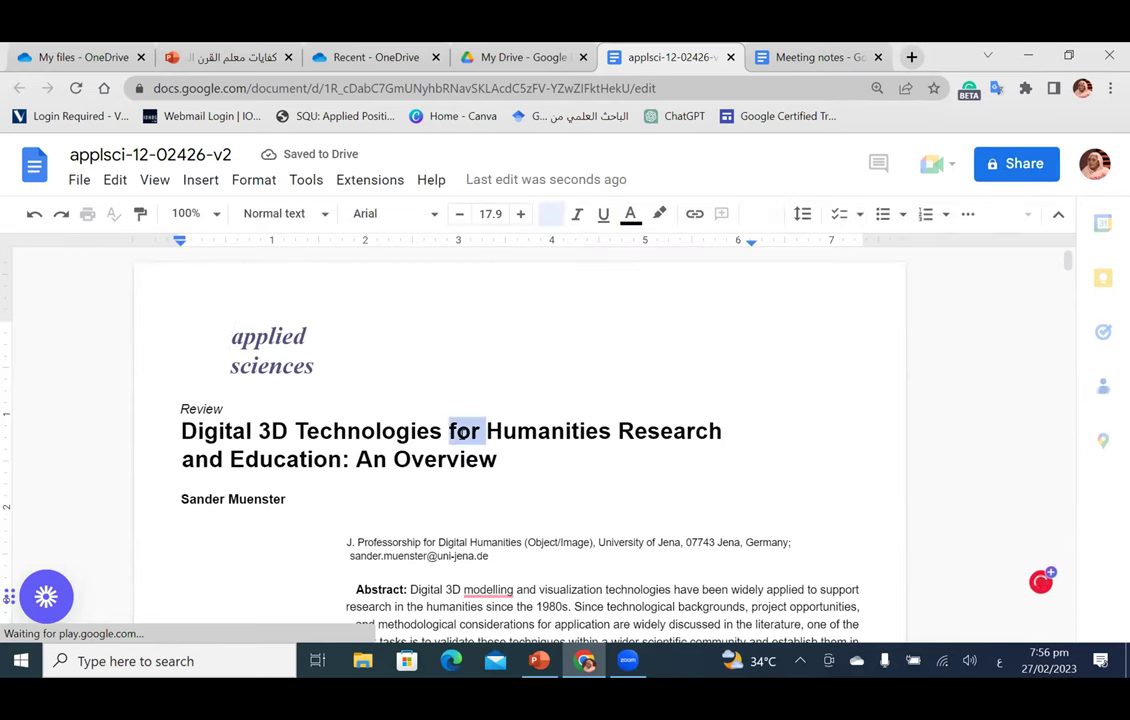
left_click(401, 483)
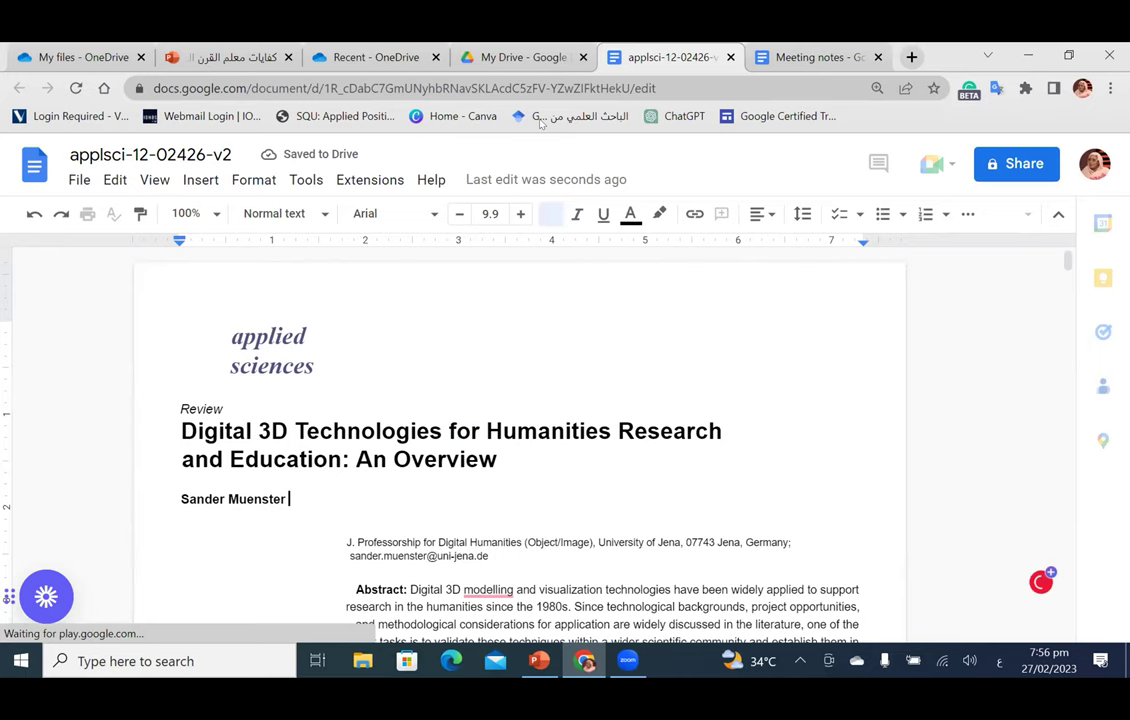
left_click(490, 456)
key("BackSpace")
key("BackSpace")
key("BackSpace")
key("BackSpace")
key("BackSpace")
key("BackSpace")
key("BackSpace")
key("BackSpace")
key("BackSpace")
key("BackSpace")
key("BackSpace")
key("BackSpace")
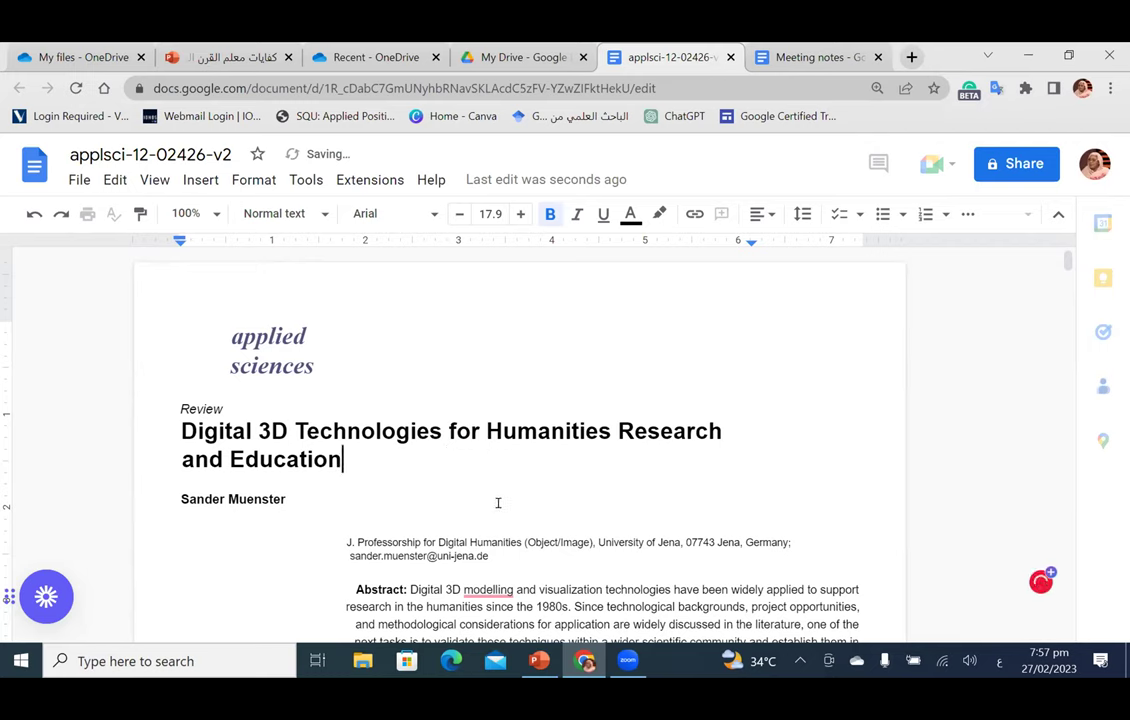
left_click_drag(366, 537, 507, 560)
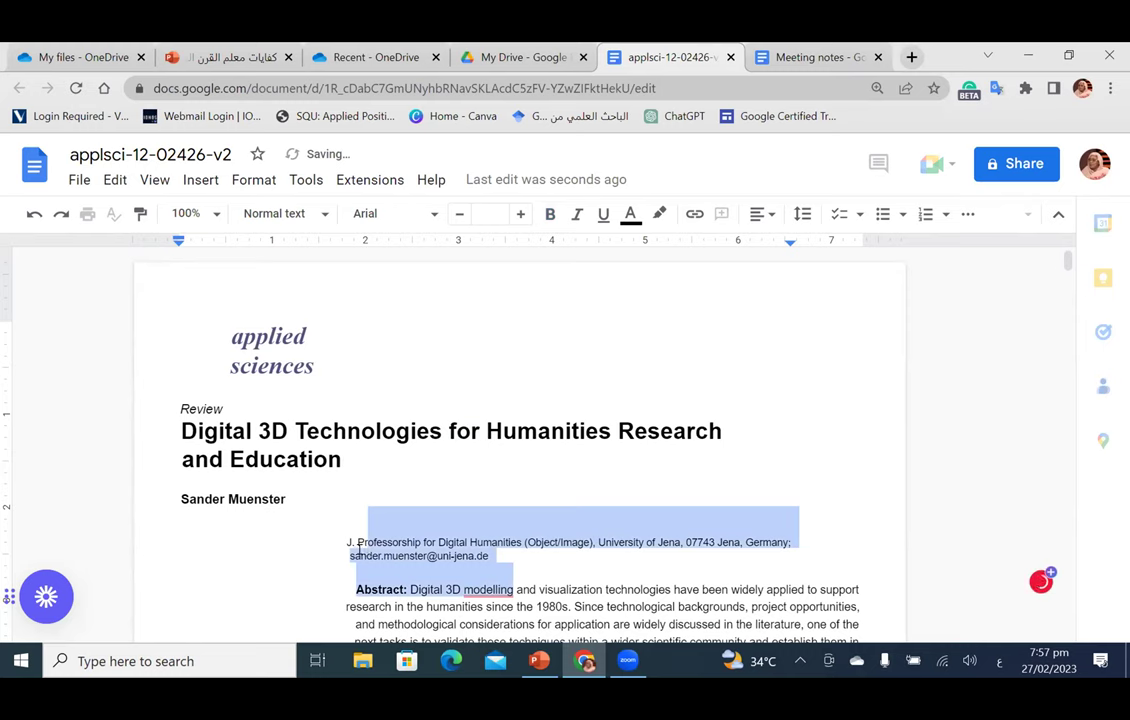
left_click_drag(345, 538, 501, 553)
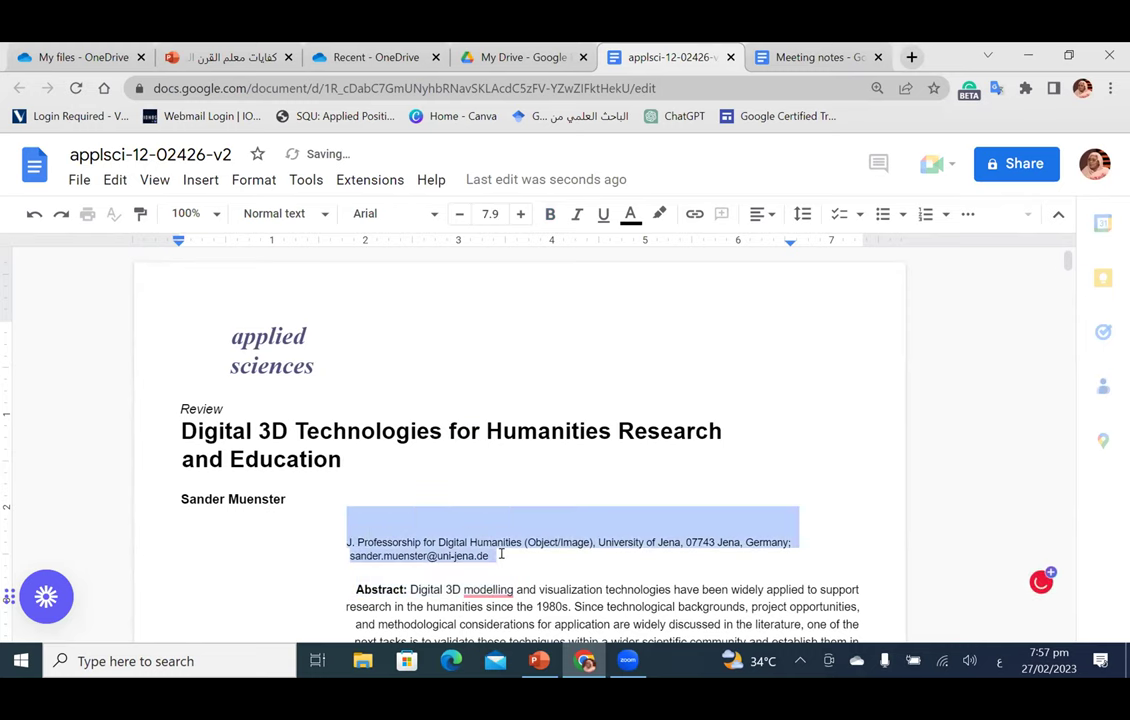
key("BackSpace")
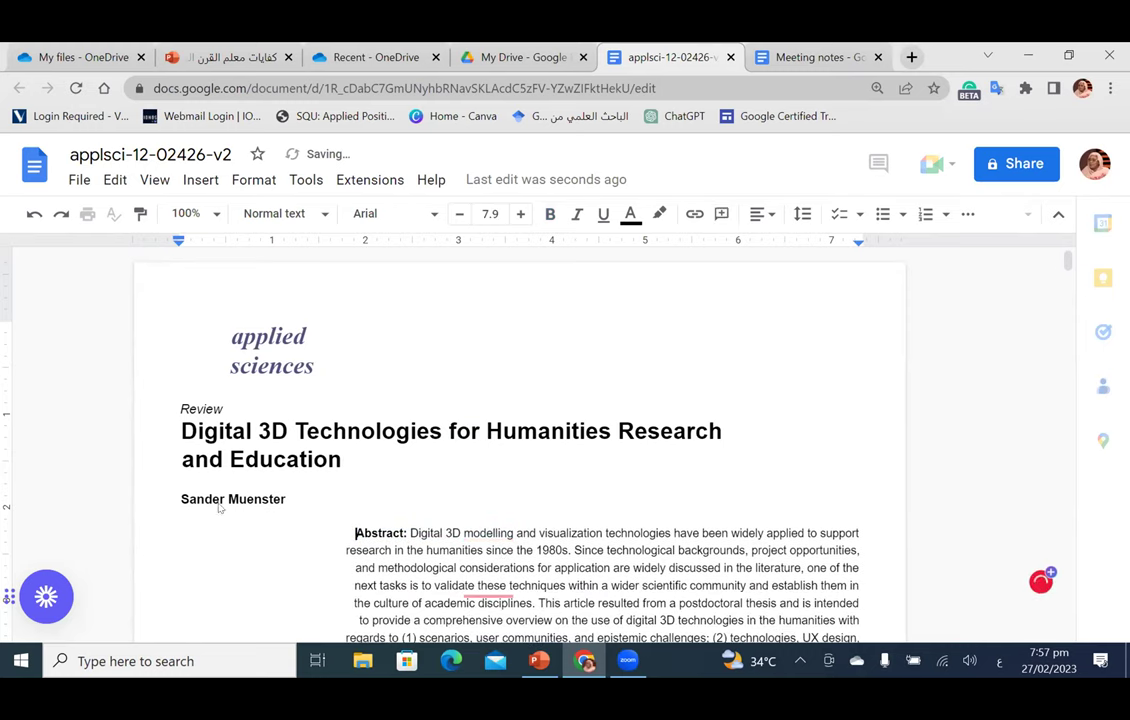
left_click_drag(180, 499, 285, 496)
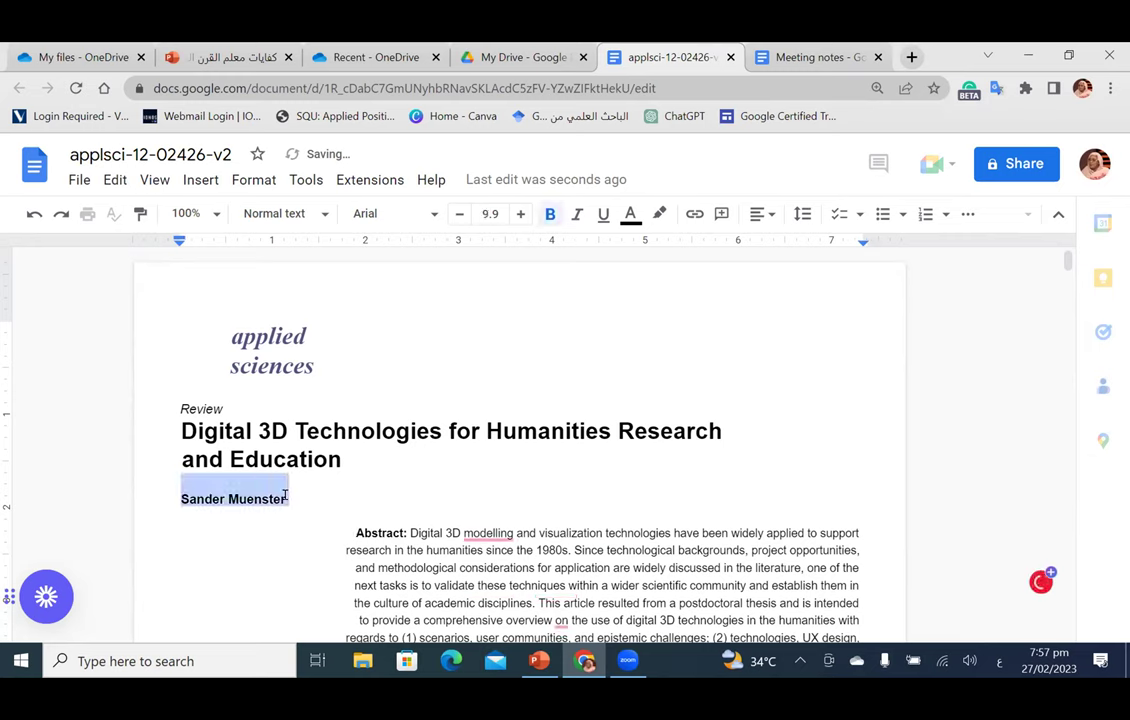
key("BackSpace")
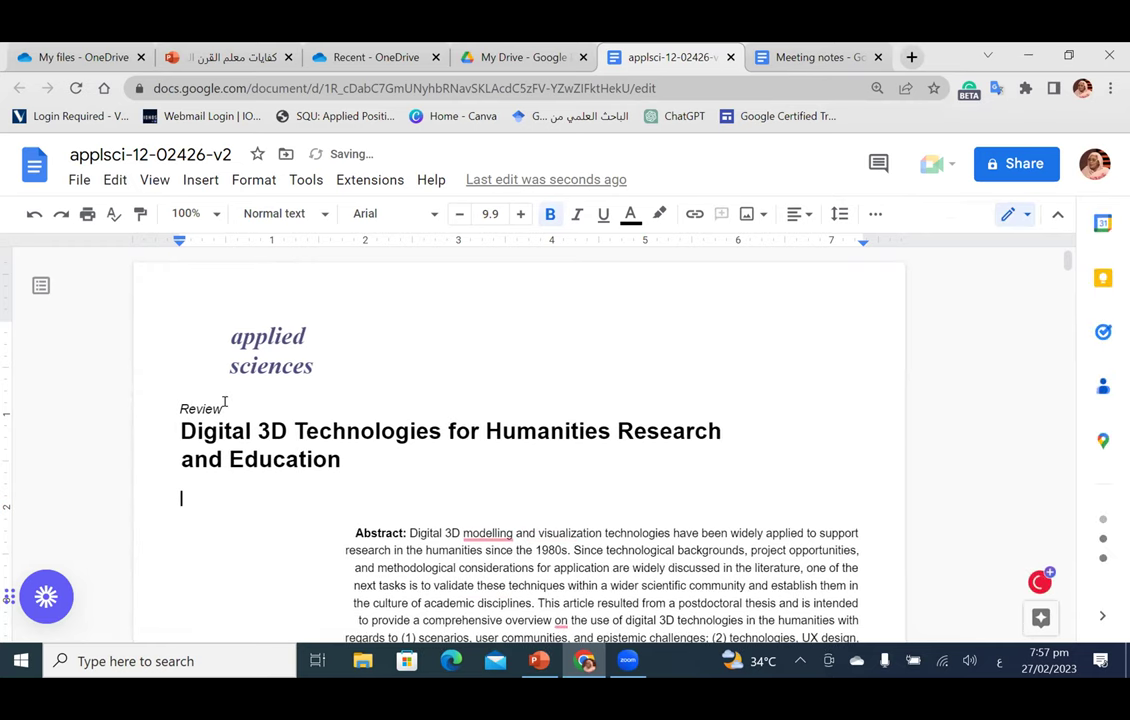
left_click_drag(231, 328, 317, 361)
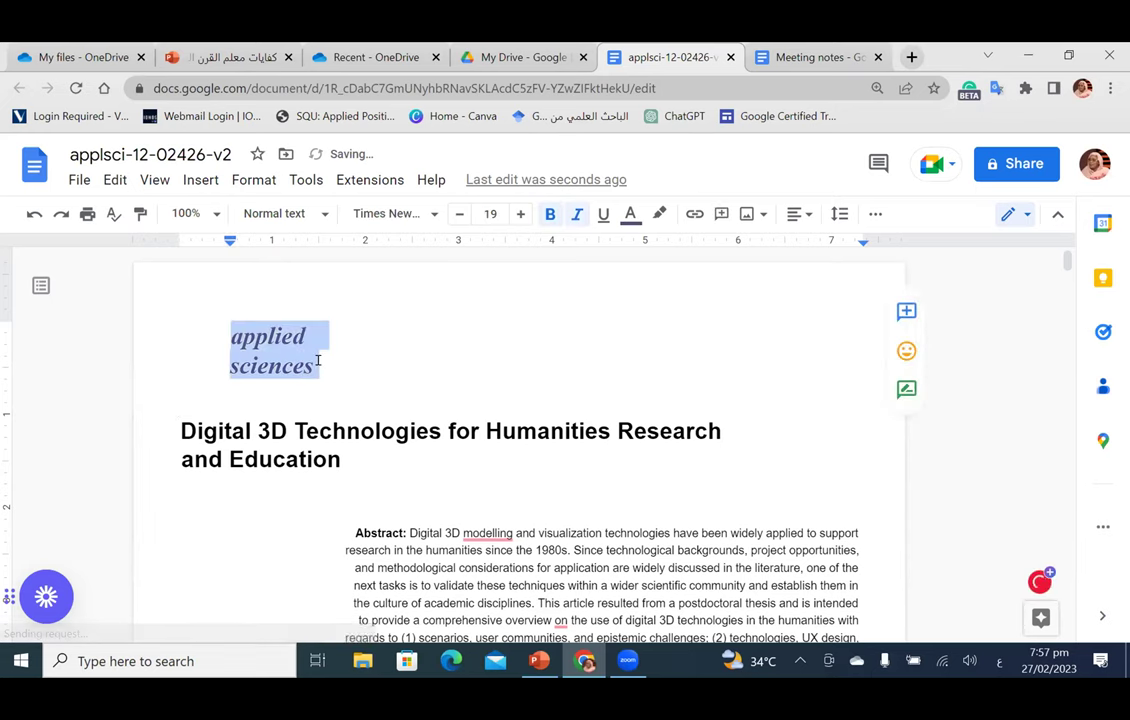
key("BackSpace")
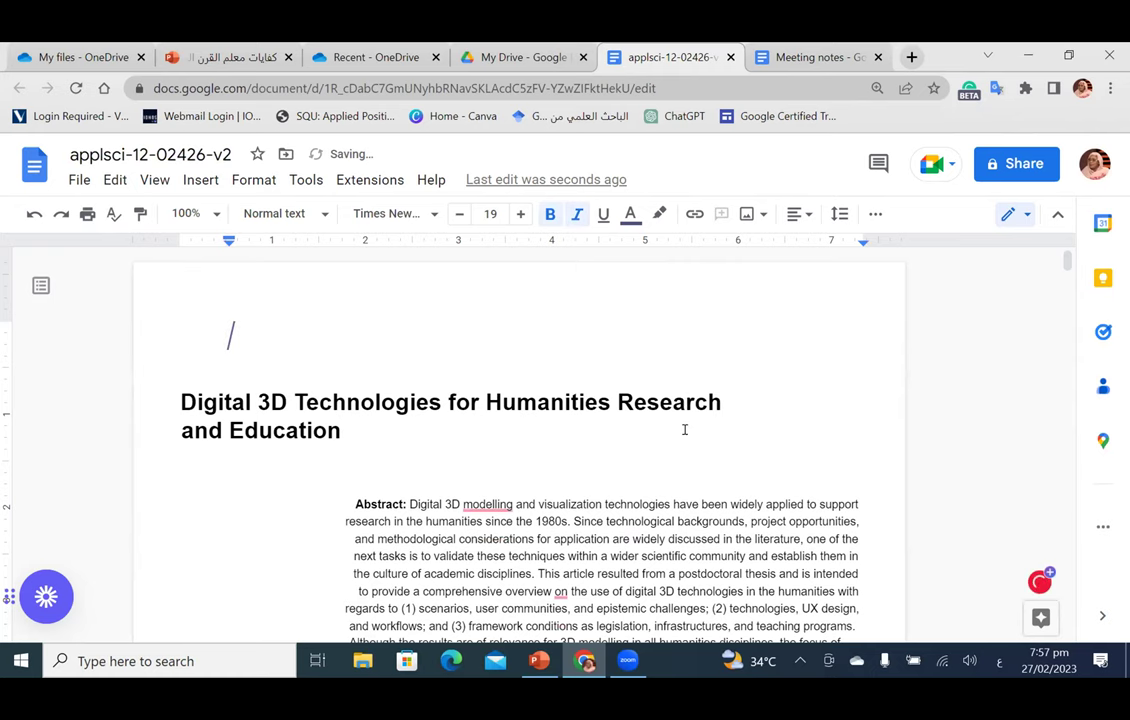
scroll(684, 444, "down", 20)
scroll(686, 445, "up", 10)
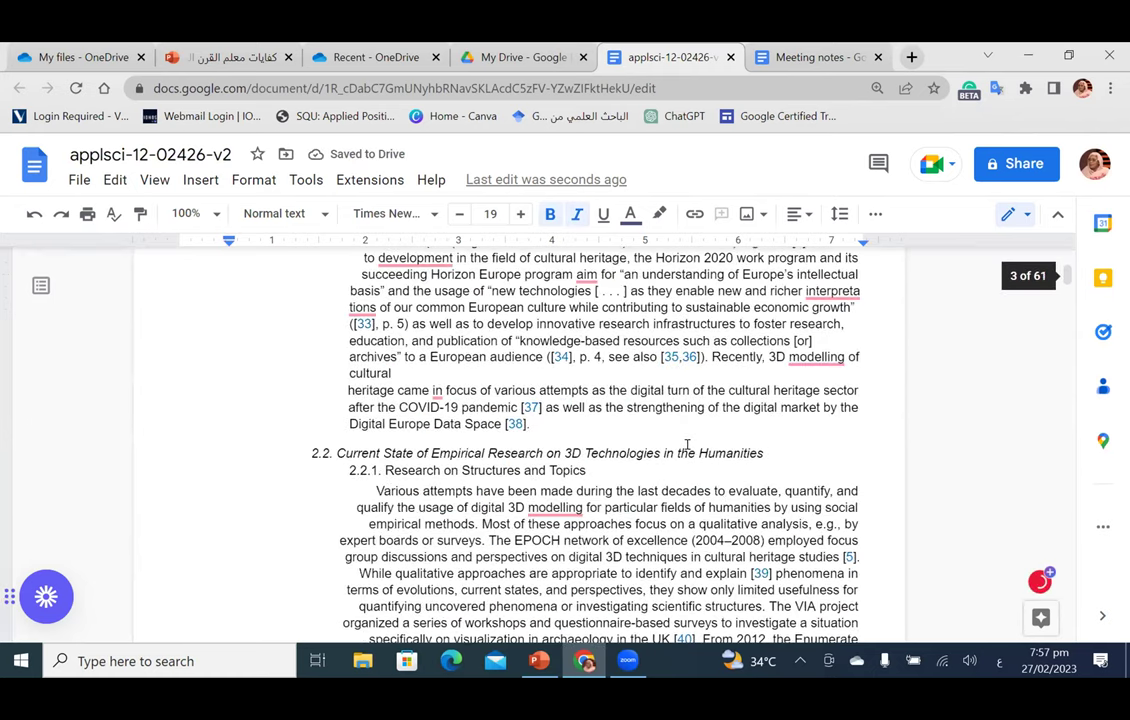
scroll(686, 444, "up", 20)
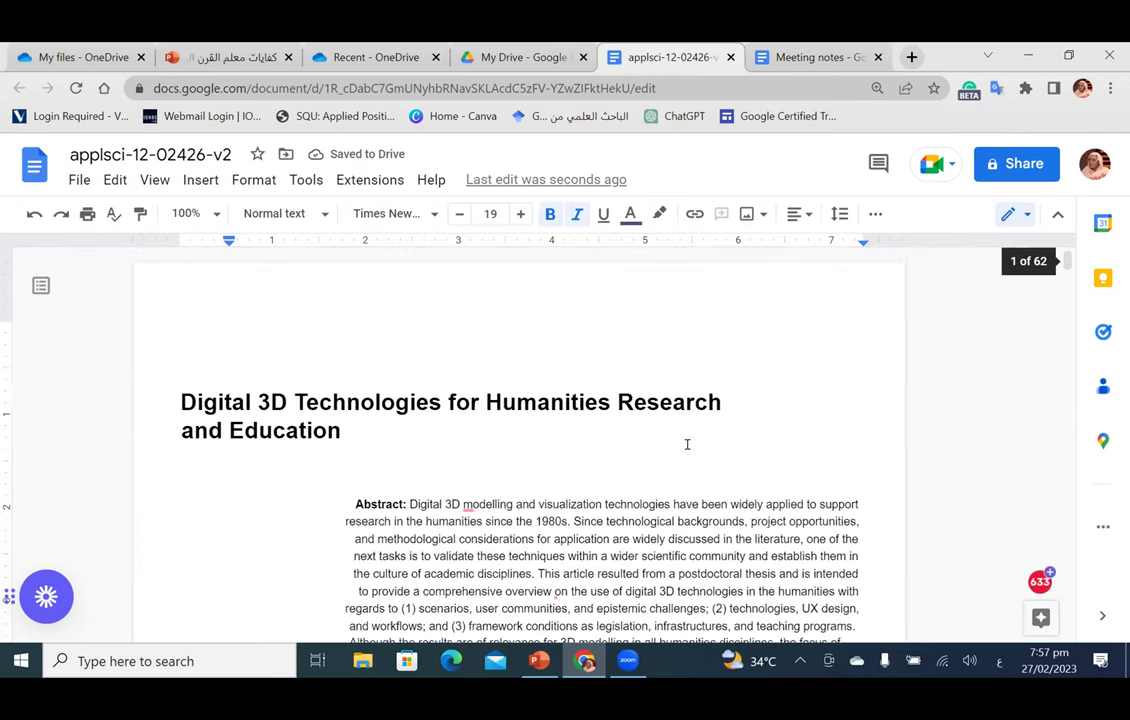
Step: Translate the document into Arabic as a new translated copy with Tools > Translate document
left_click(308, 180)
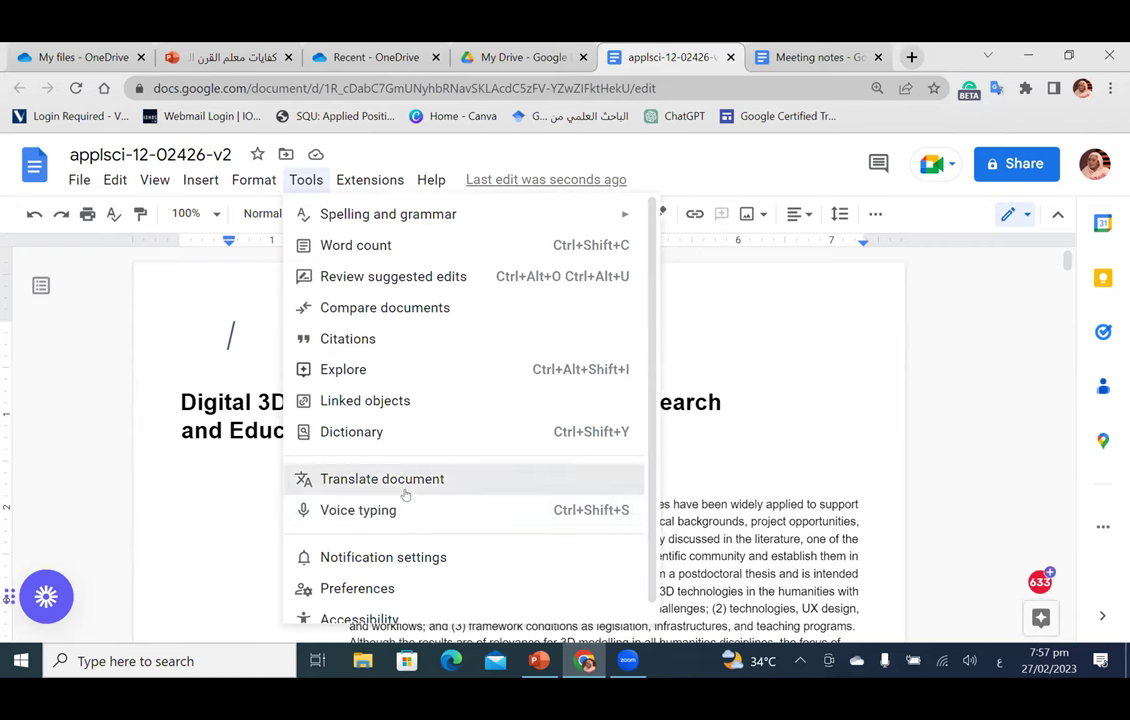
left_click(404, 484)
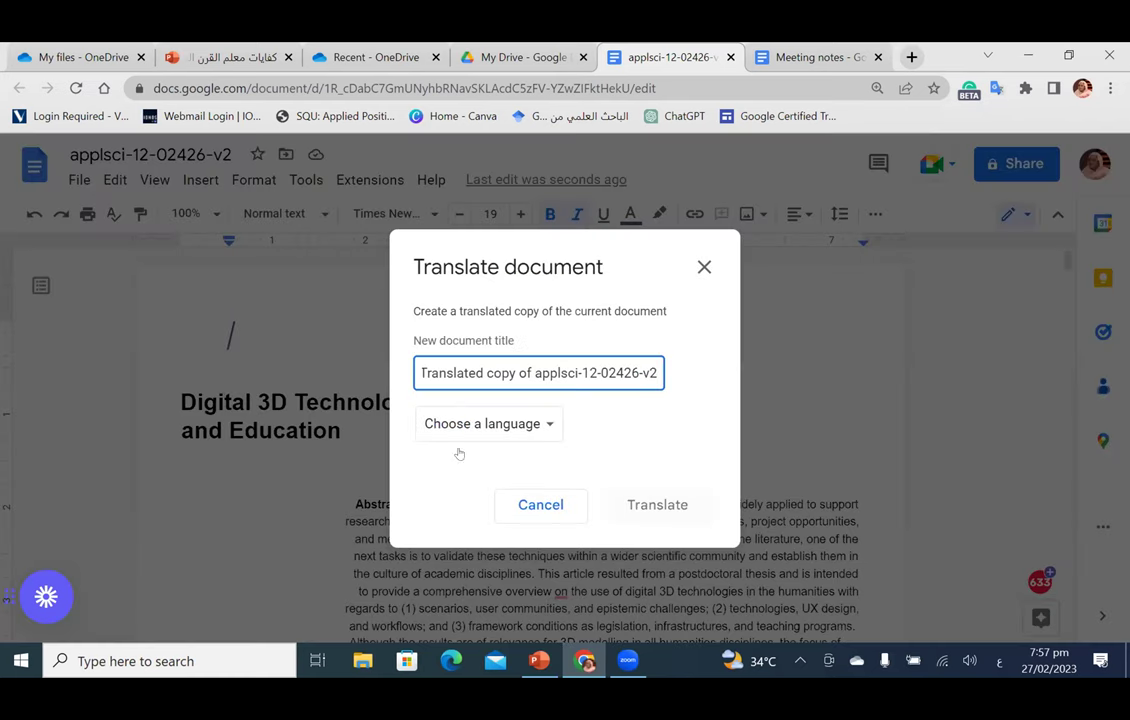
left_click(542, 428)
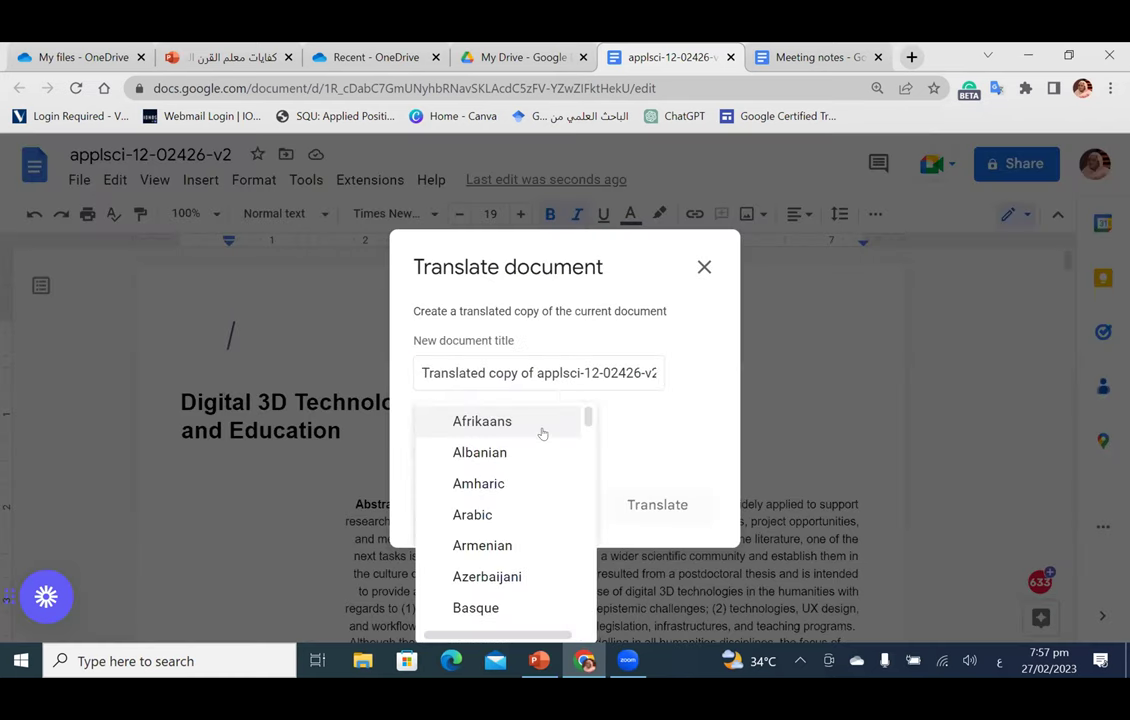
left_click(508, 517)
left_click(656, 516)
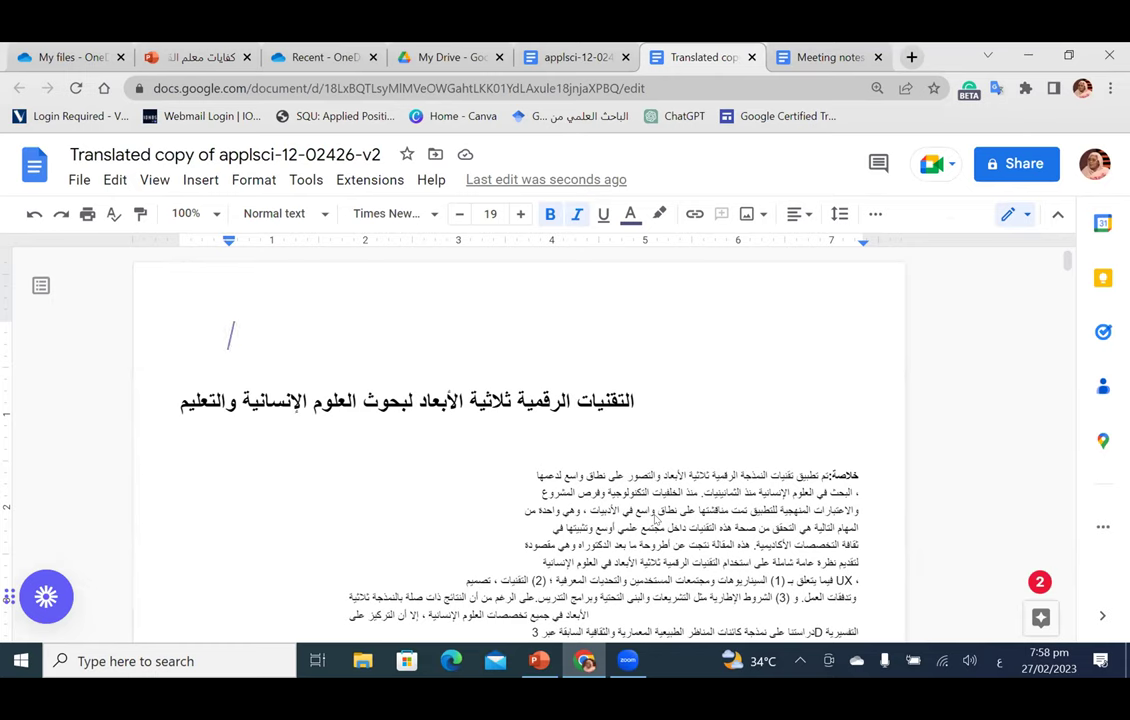
Step: Zoom the page to 150%, look through the Arabic copy, and place the cursor below the title
left_click(877, 88)
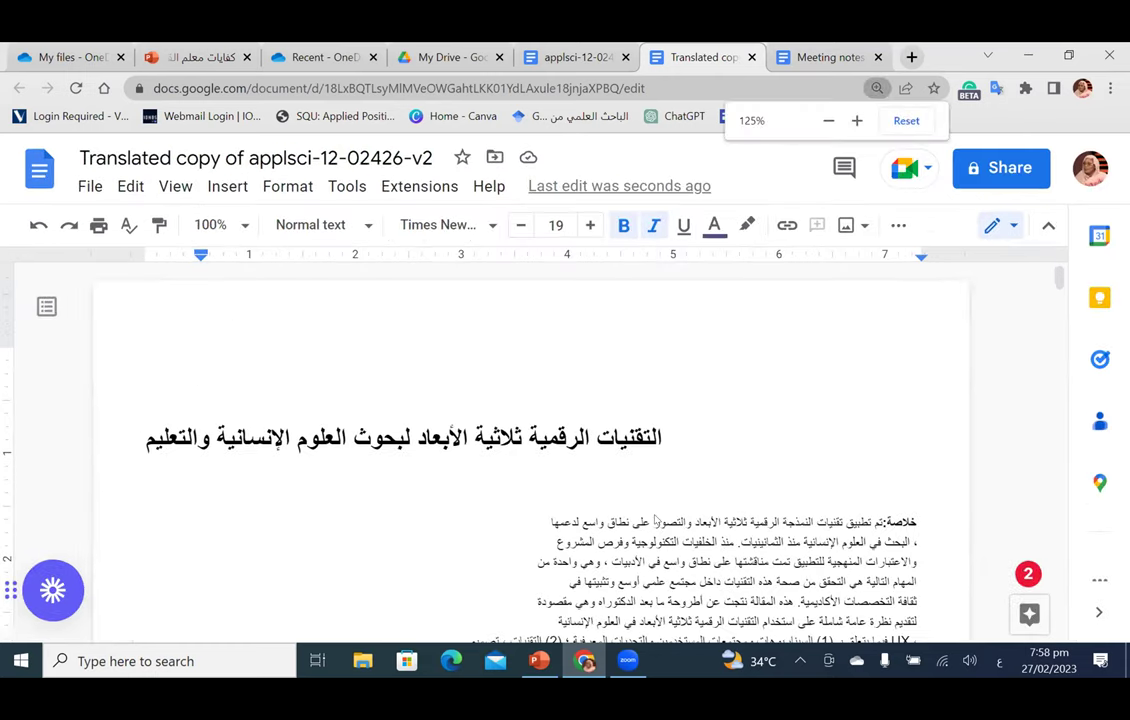
key("ctrl+plus")
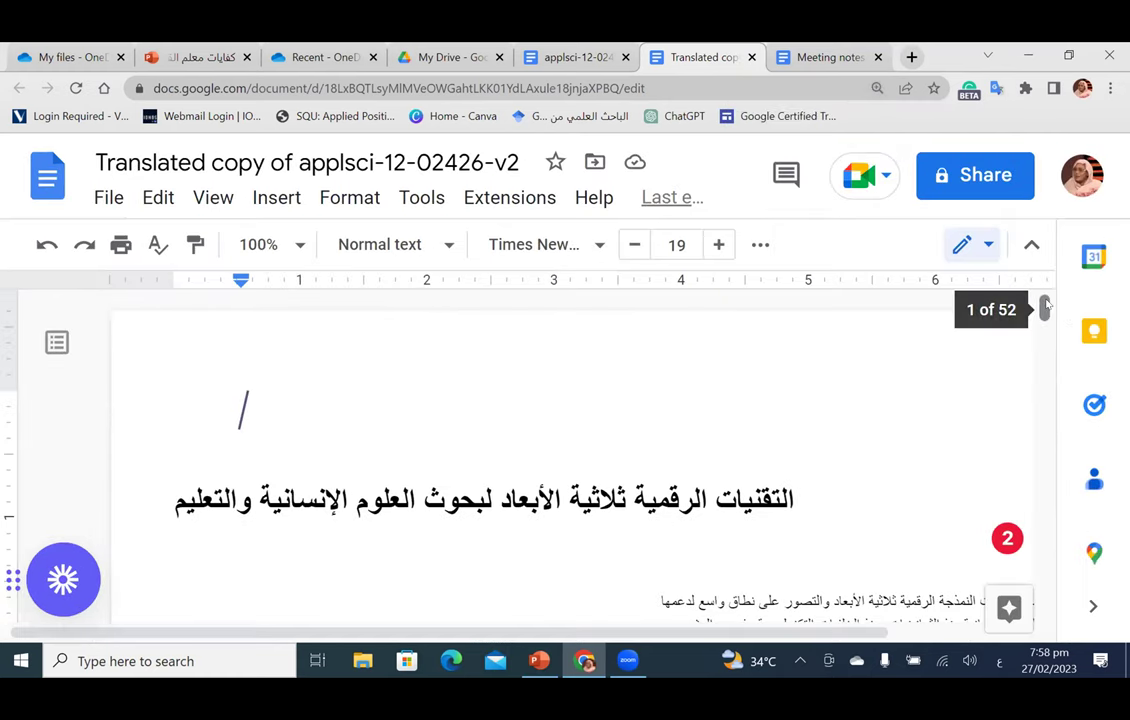
scroll(1048, 322, "down", 5)
scroll(1048, 322, "down", 10)
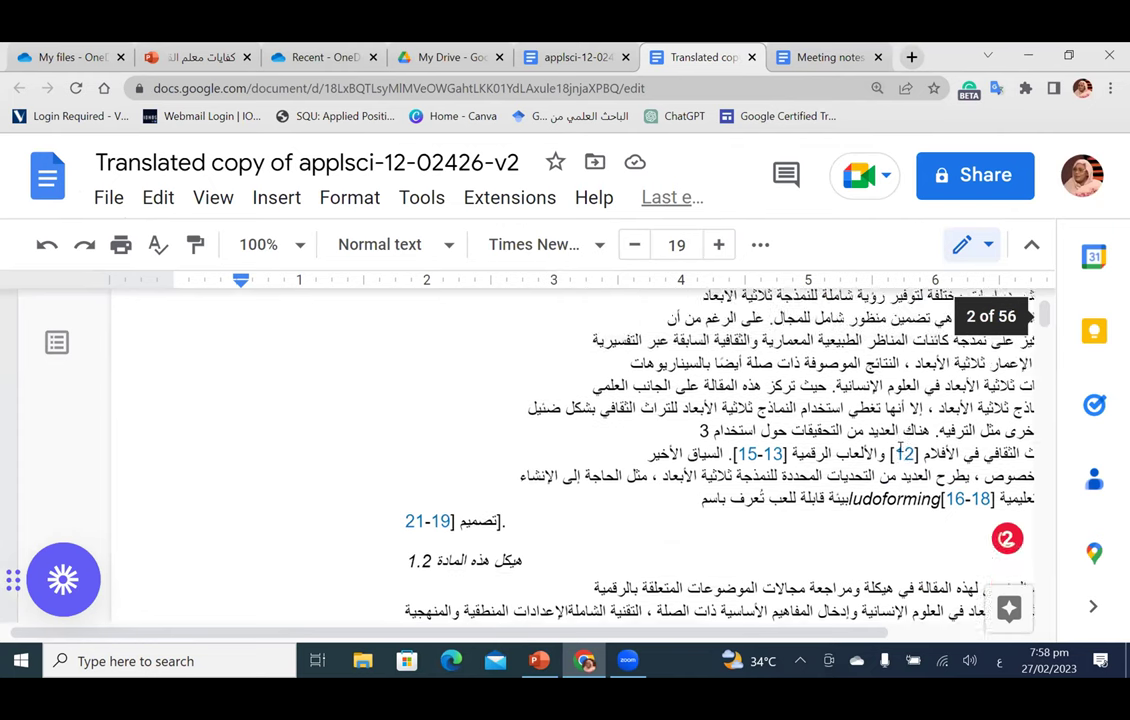
scroll(897, 449, "up", 5)
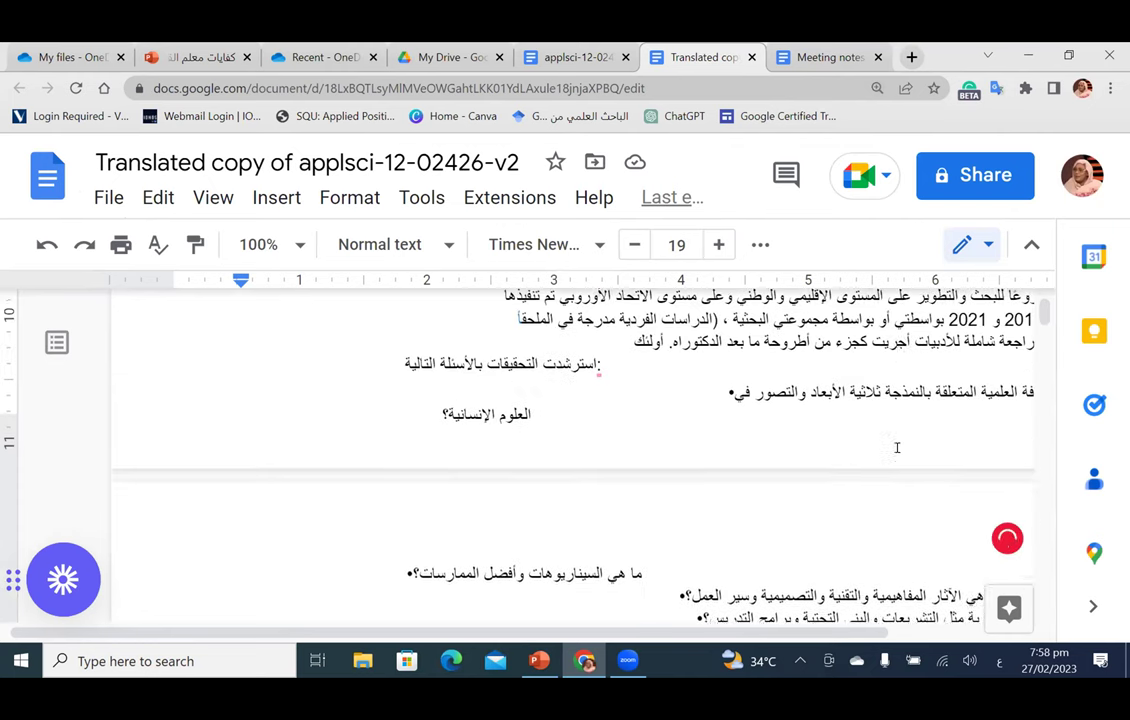
scroll(897, 448, "up", 10)
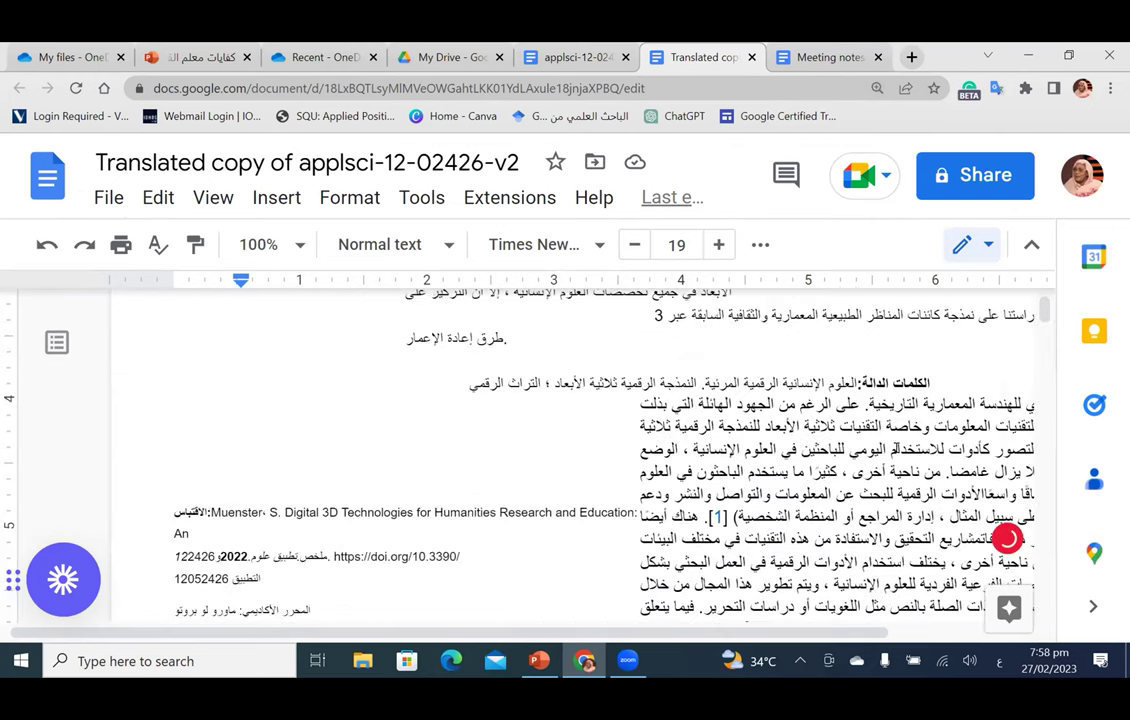
scroll(897, 449, "up", 5)
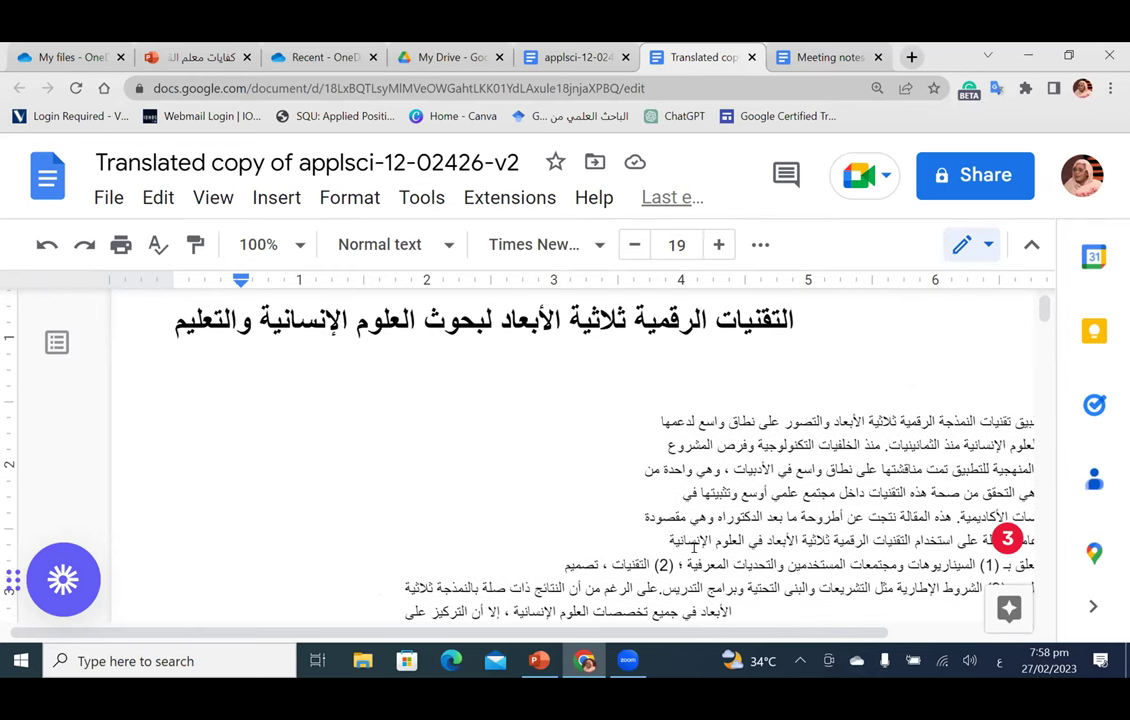
left_click_drag(614, 633, 752, 633)
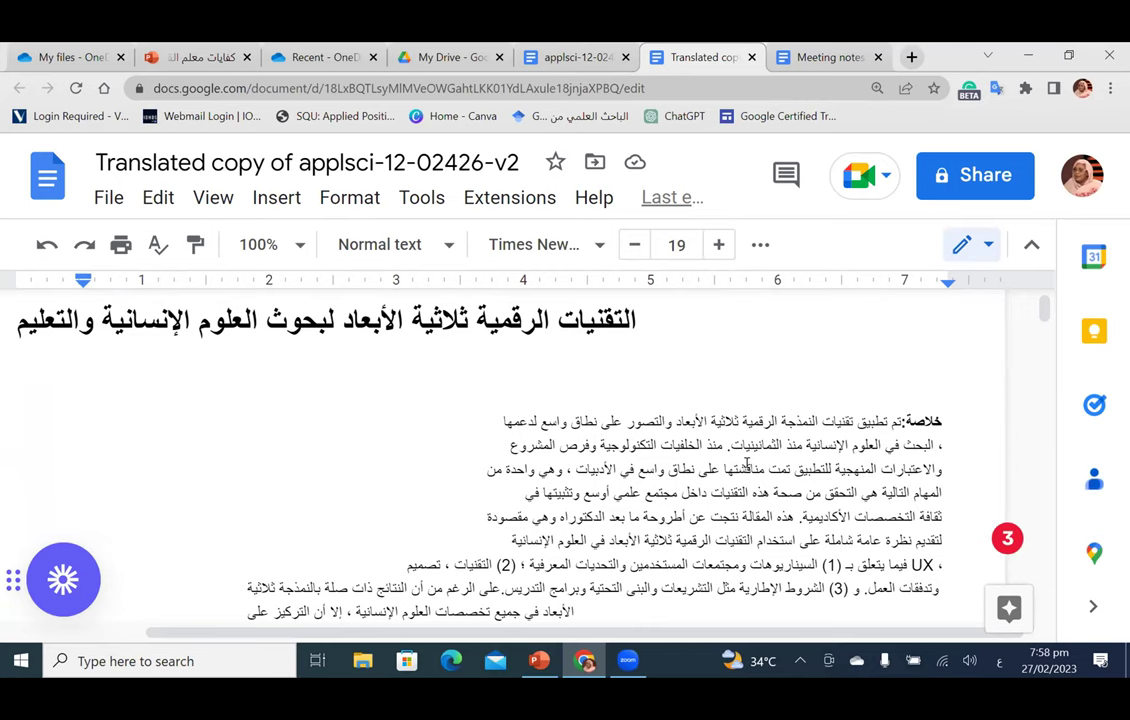
scroll(746, 465, "down", 2)
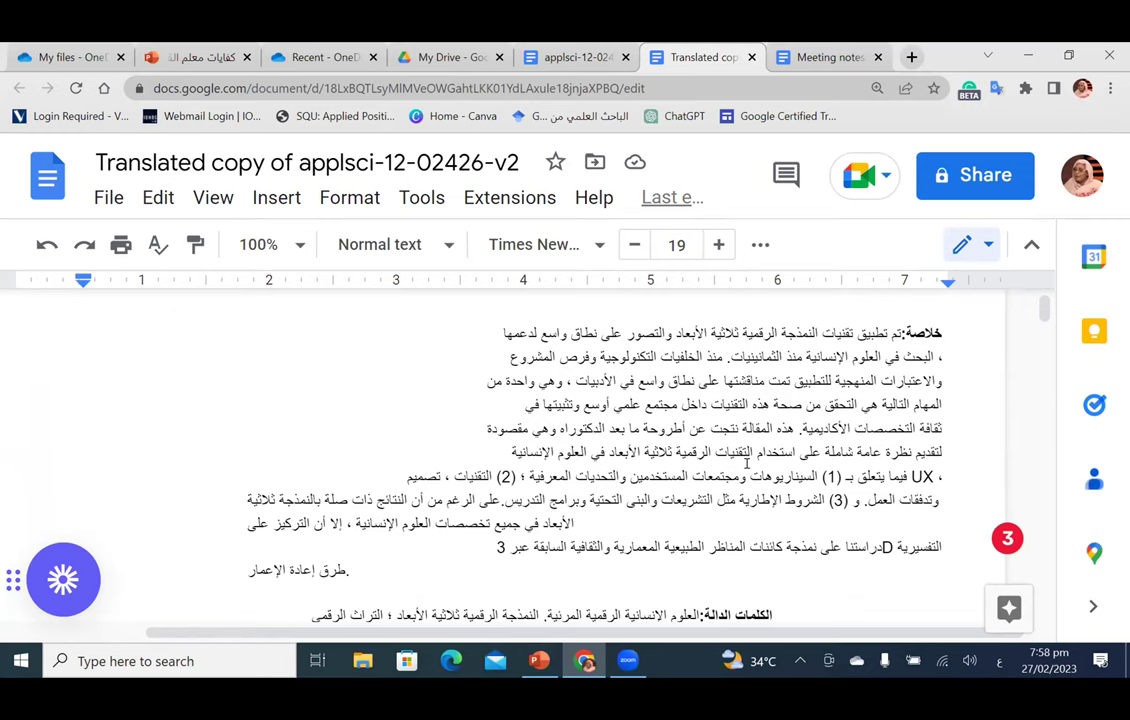
scroll(740, 440, "up", 1)
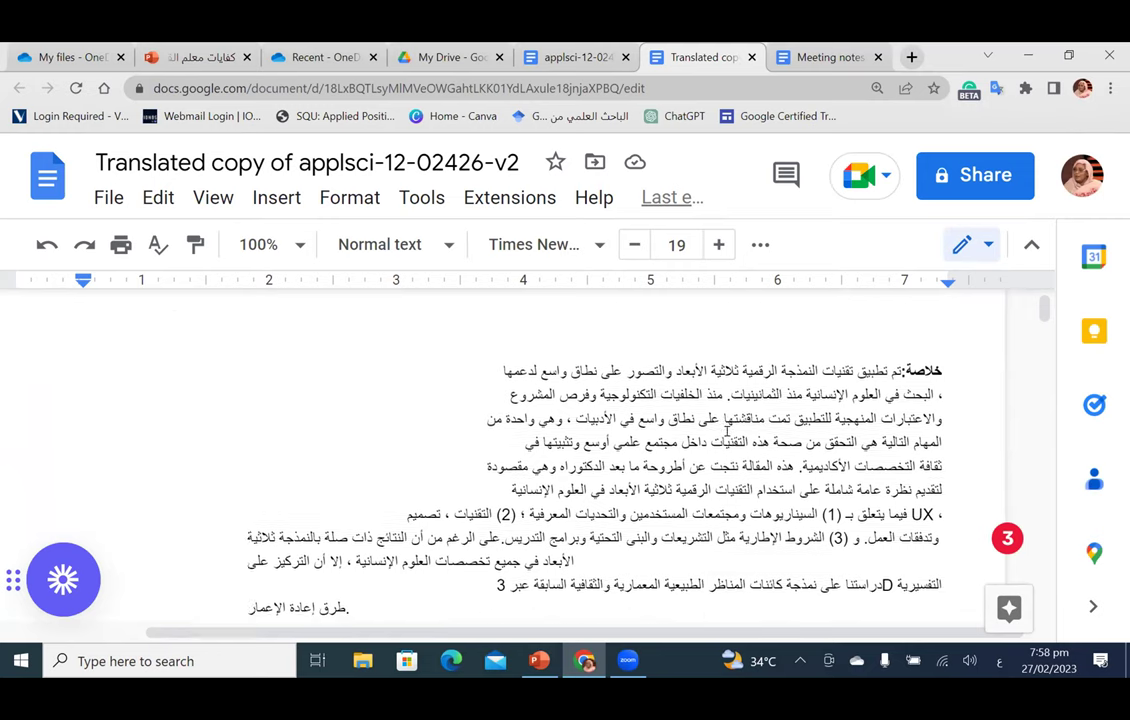
left_click(543, 361)
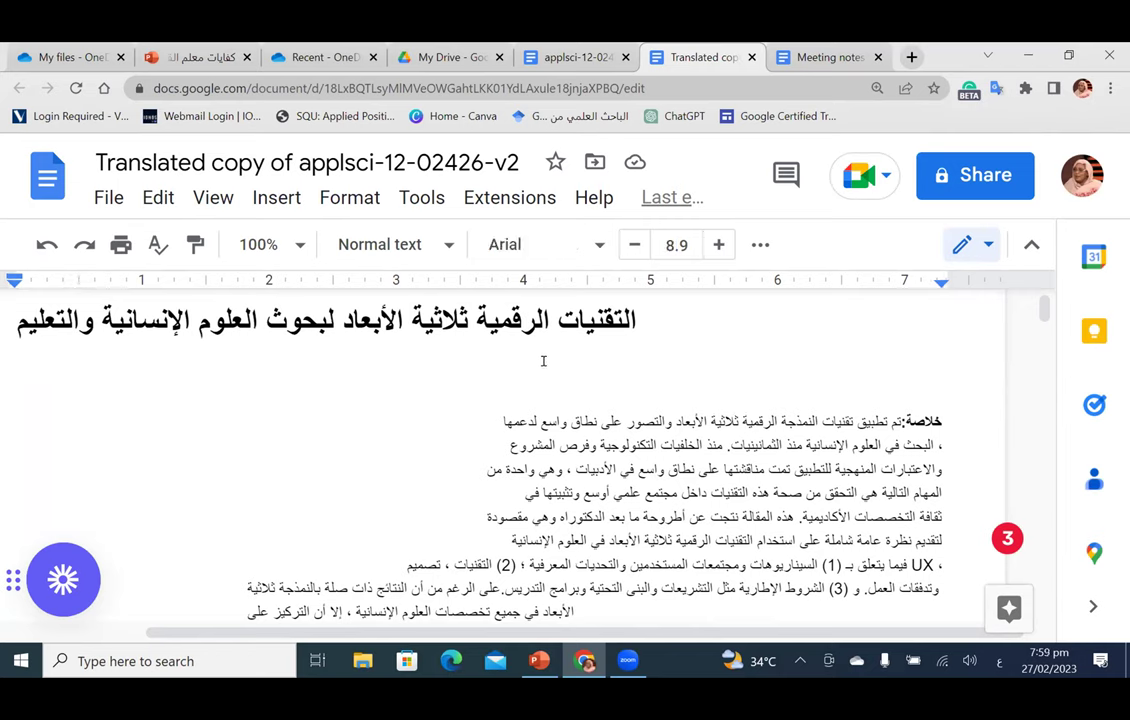
Step: Insert blank lines under the Arabic title to push the abstract and body text down
key("Return")
key("Return")
key("Return")
key("Return")
key("Return")
key("Return")
key("Return")
key("Return")
key("Return")
key("Return")
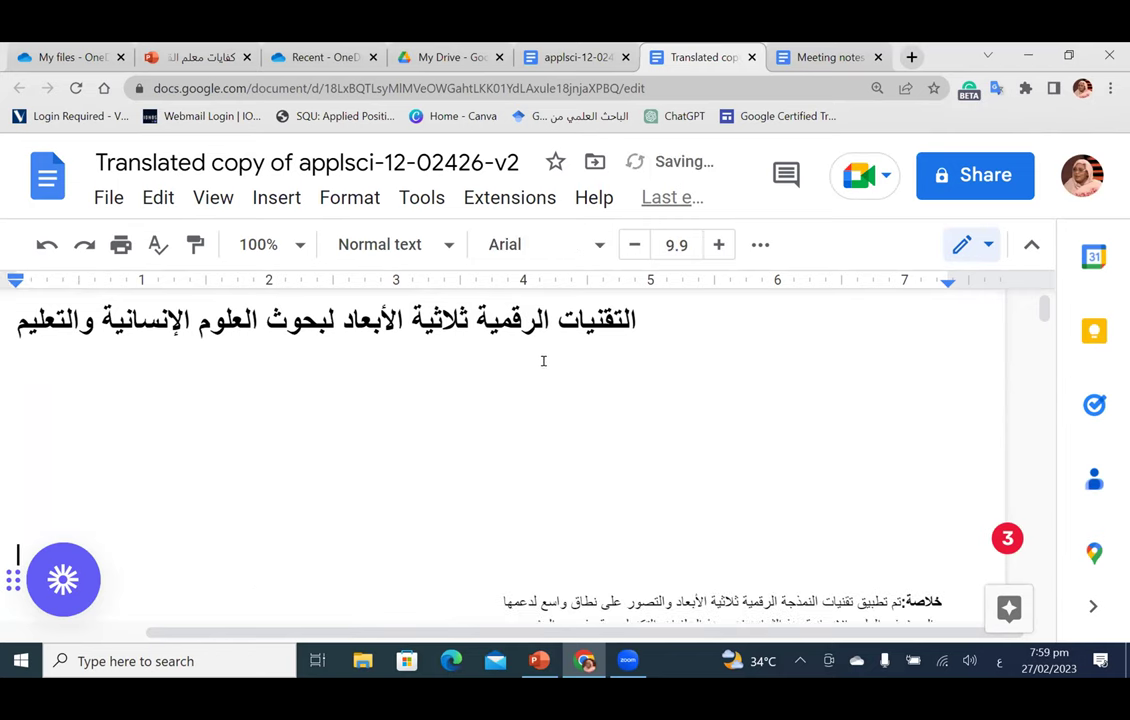
scroll(720, 436, "up", 1)
left_click(703, 438)
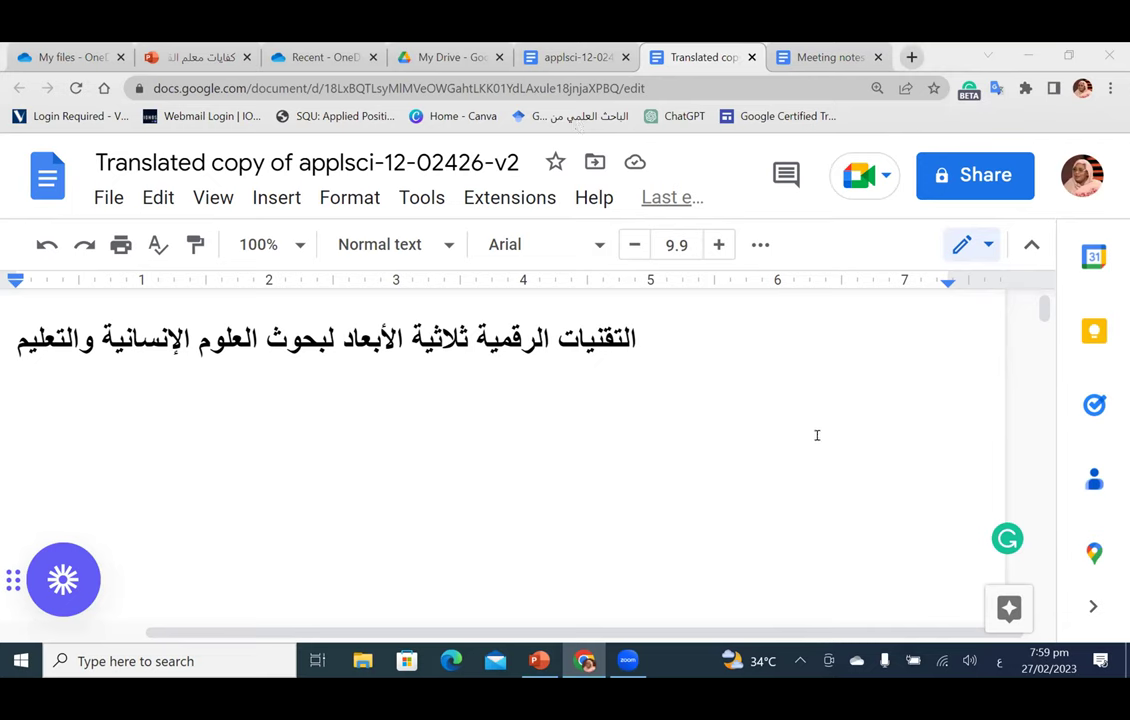
left_click(723, 401)
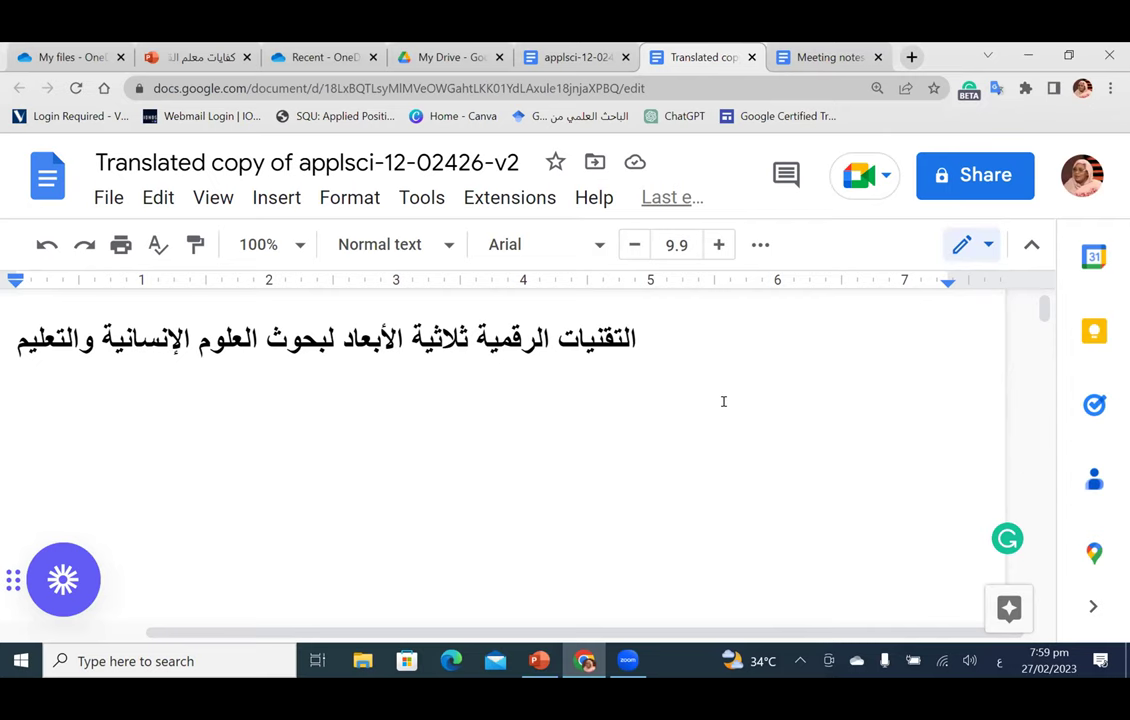
key("Return")
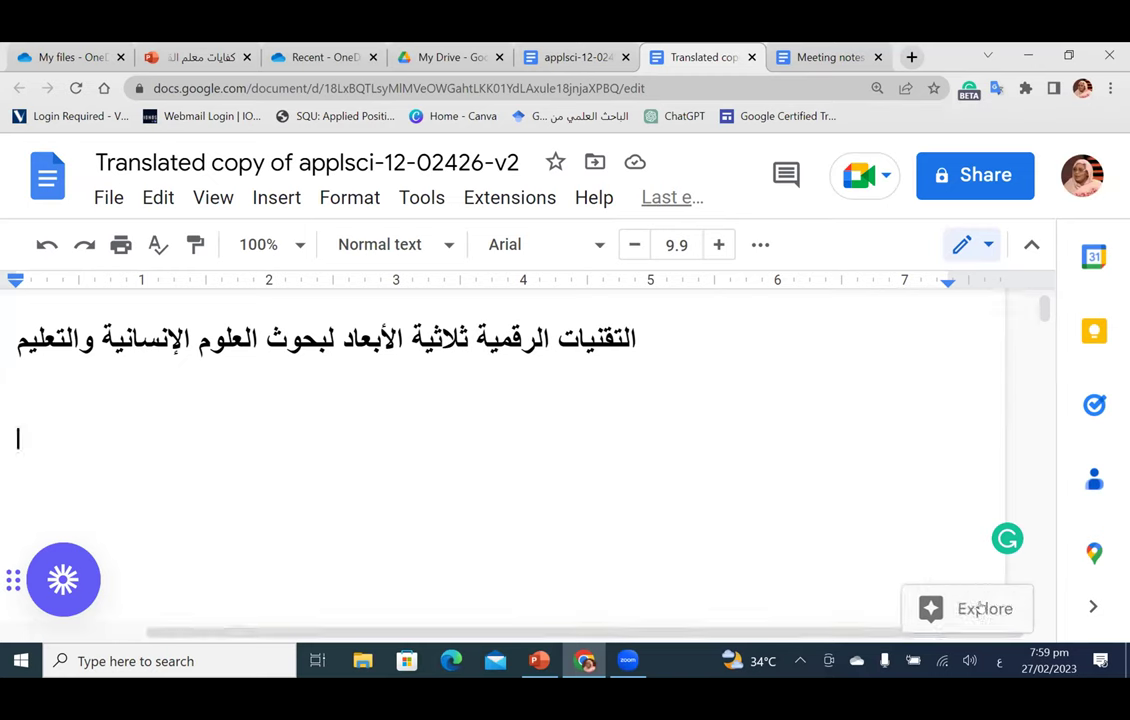
Step: Search Explore for الذكاء and run the web search for الذكاء الاصطناعي
left_click(958, 612)
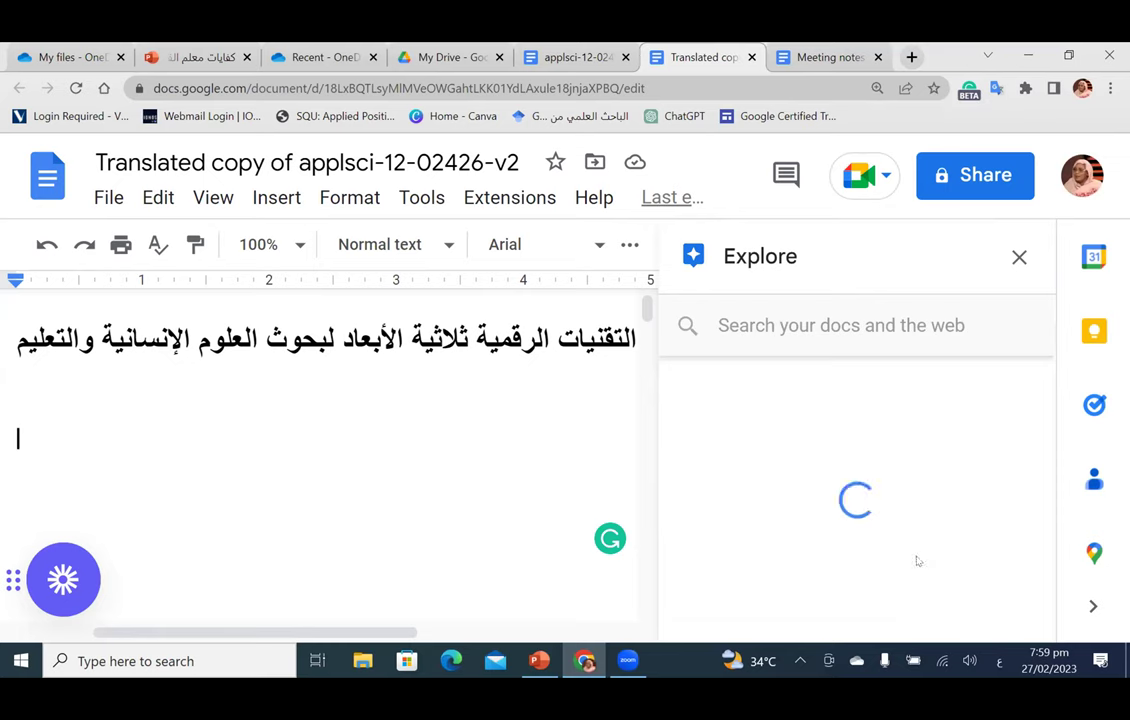
left_click(810, 323)
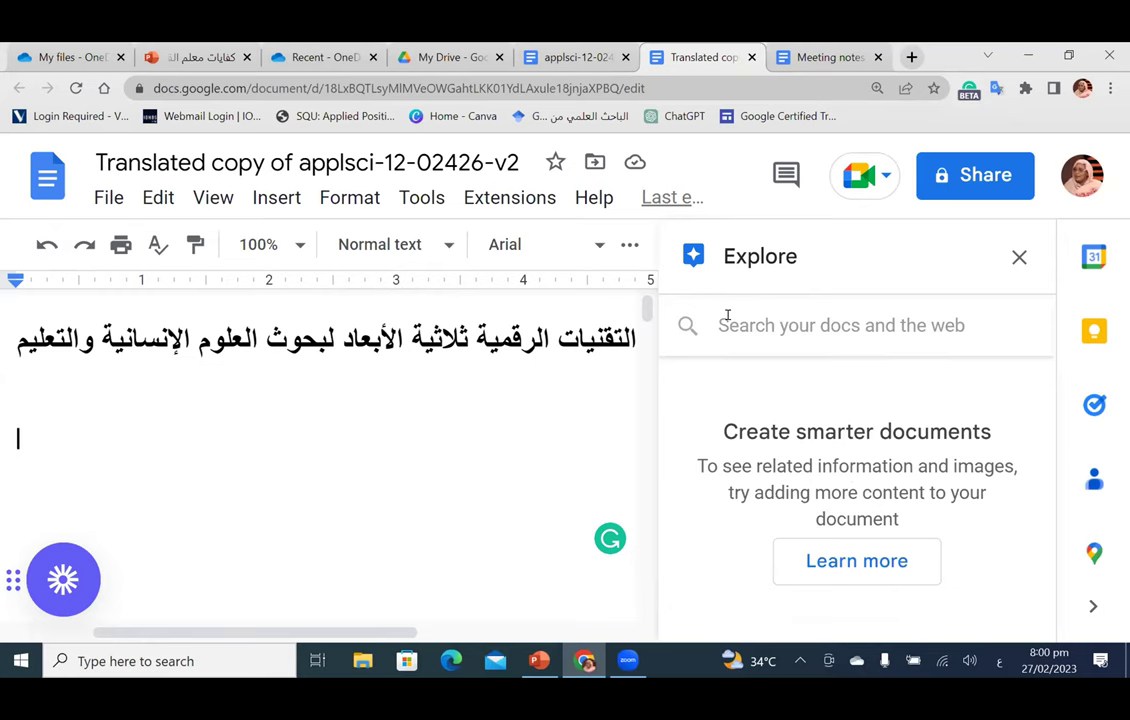
type("الت")
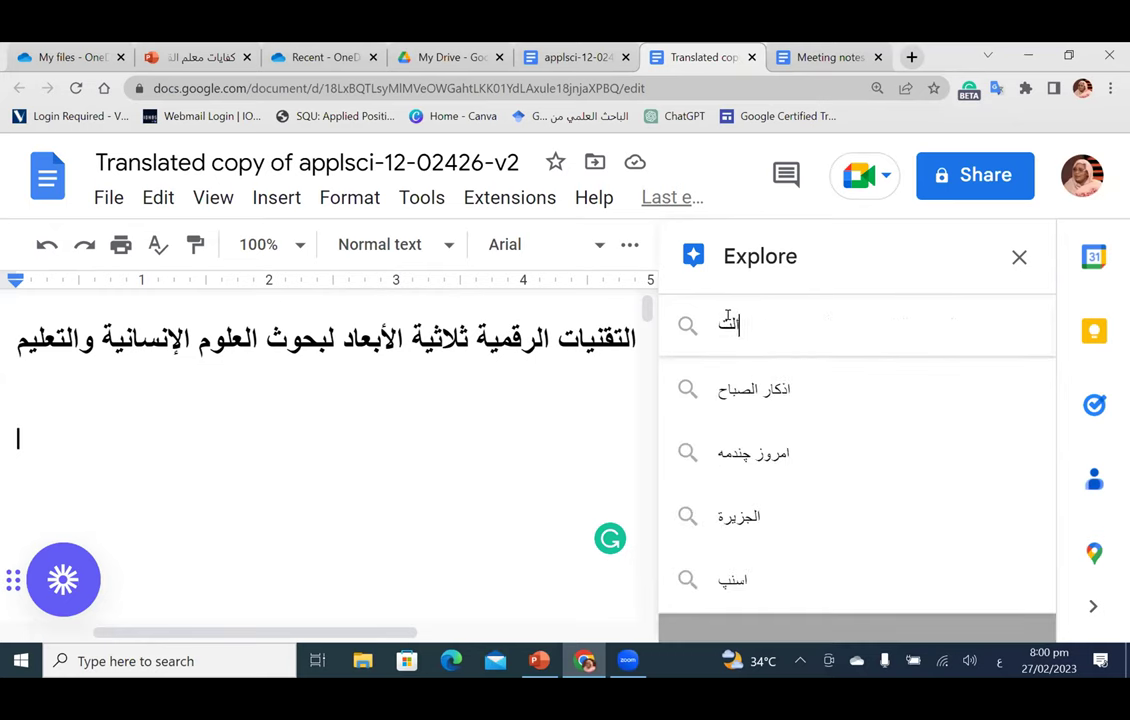
key("Return")
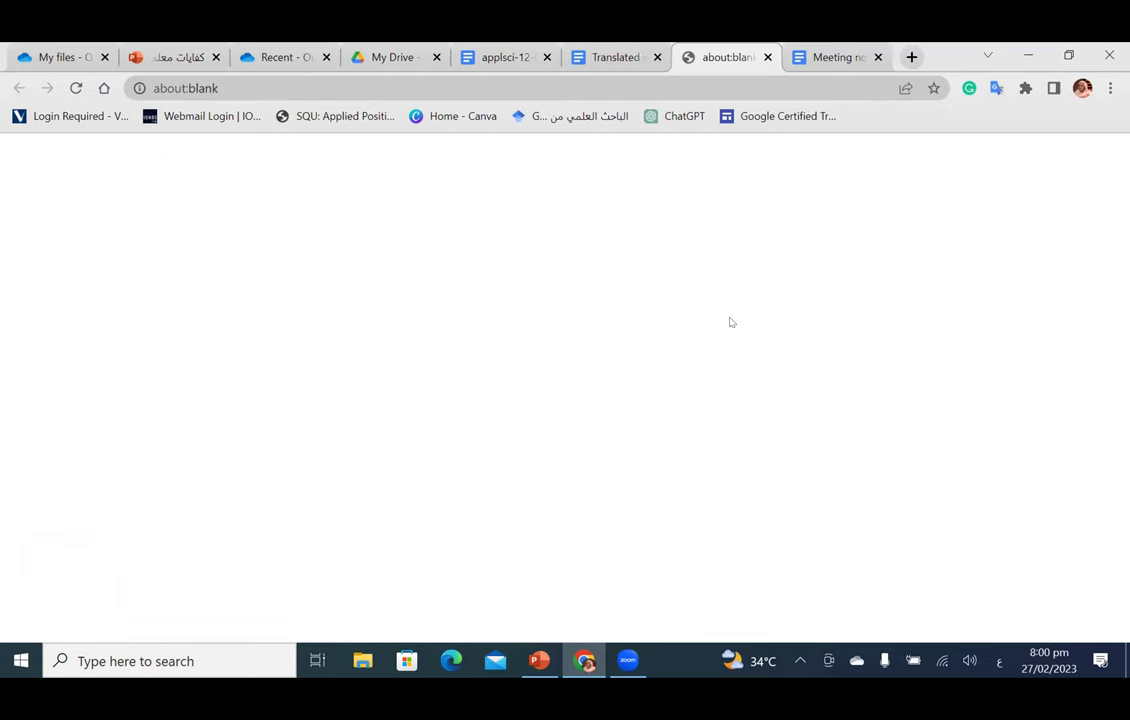
left_click(612, 60)
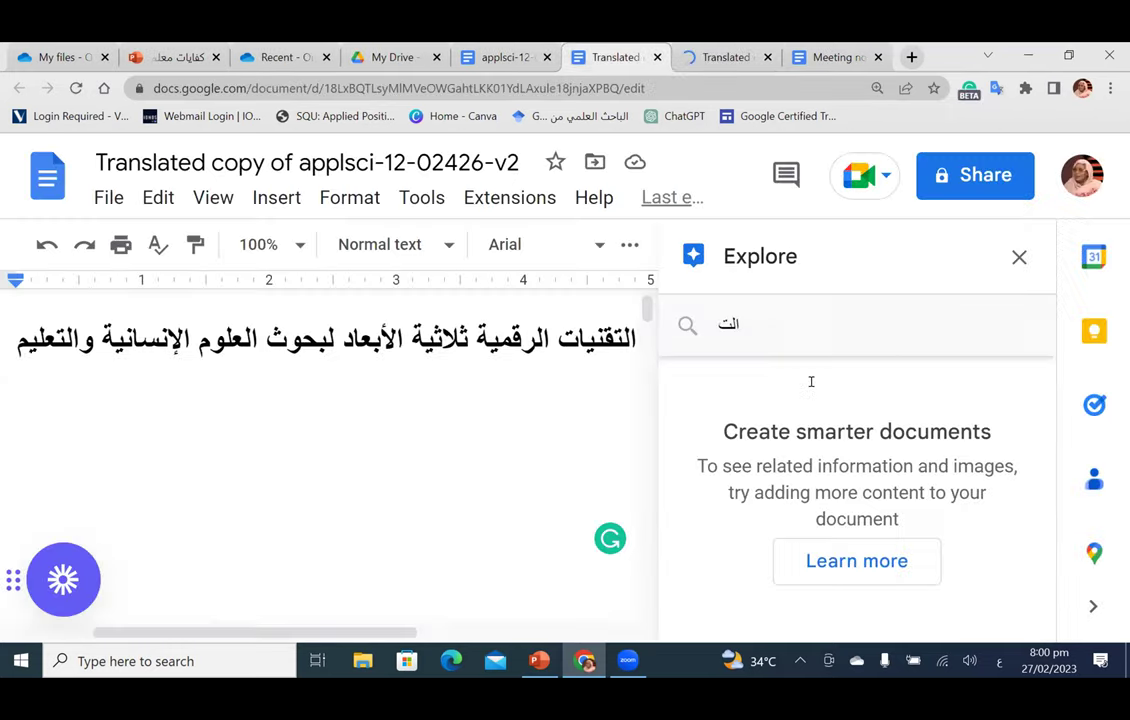
left_click(713, 323)
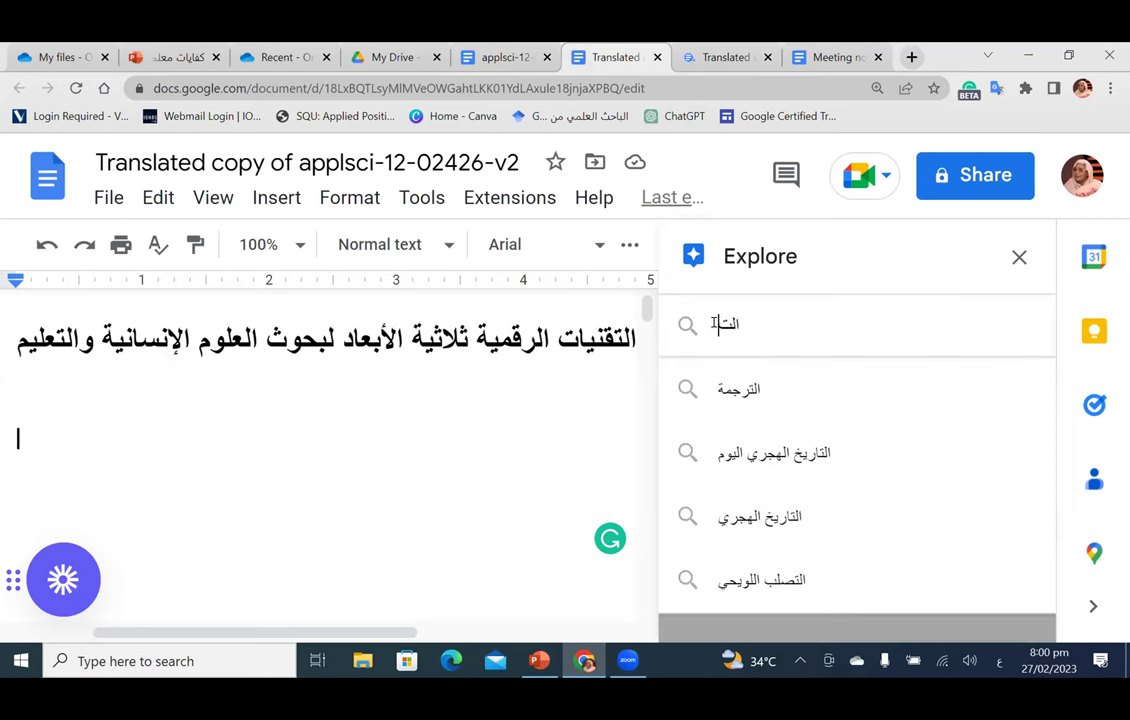
double_click(722, 318)
type("ال")
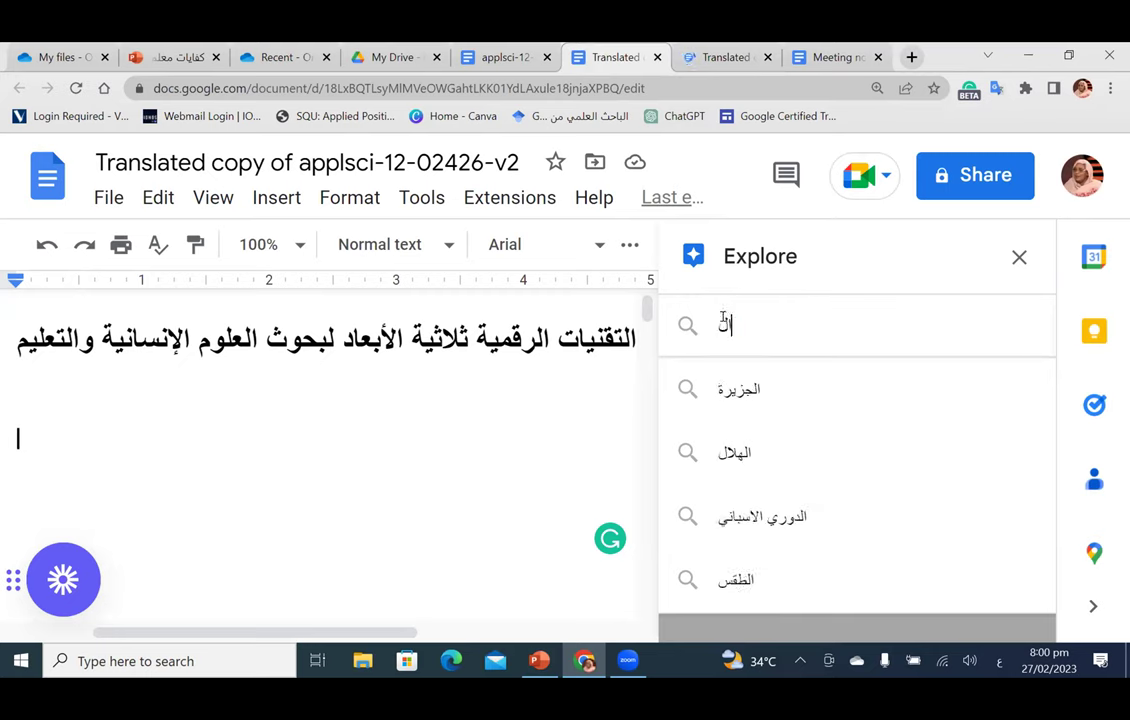
type("ذكا")
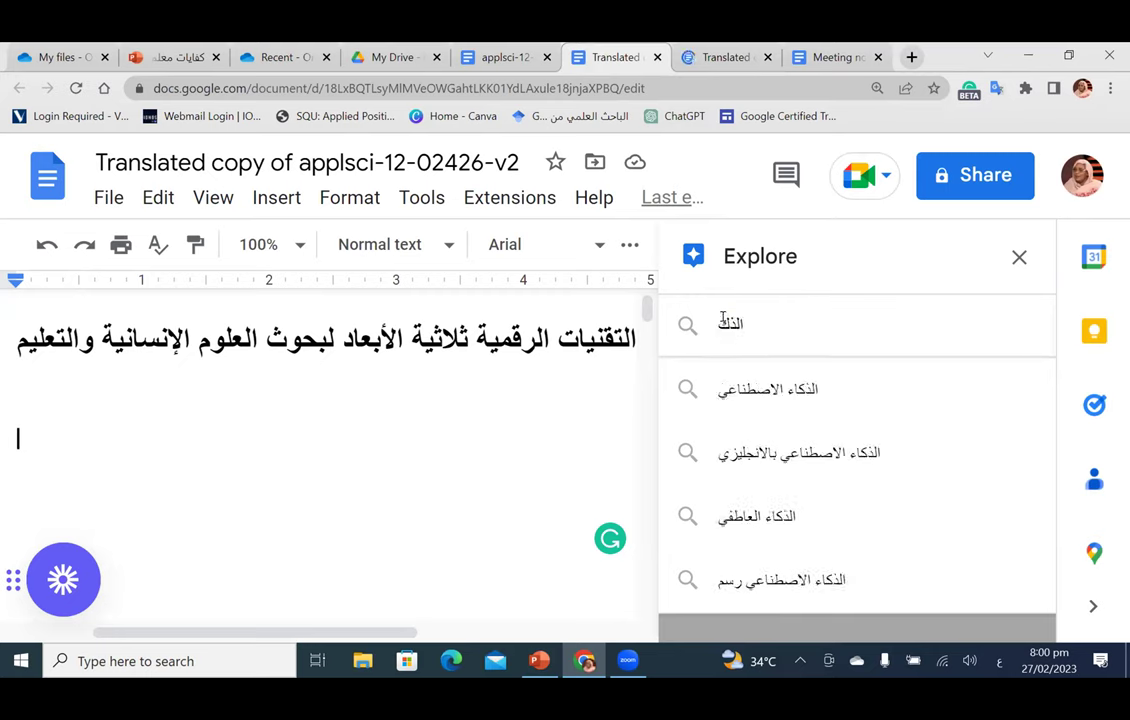
type("ء")
left_click(744, 398)
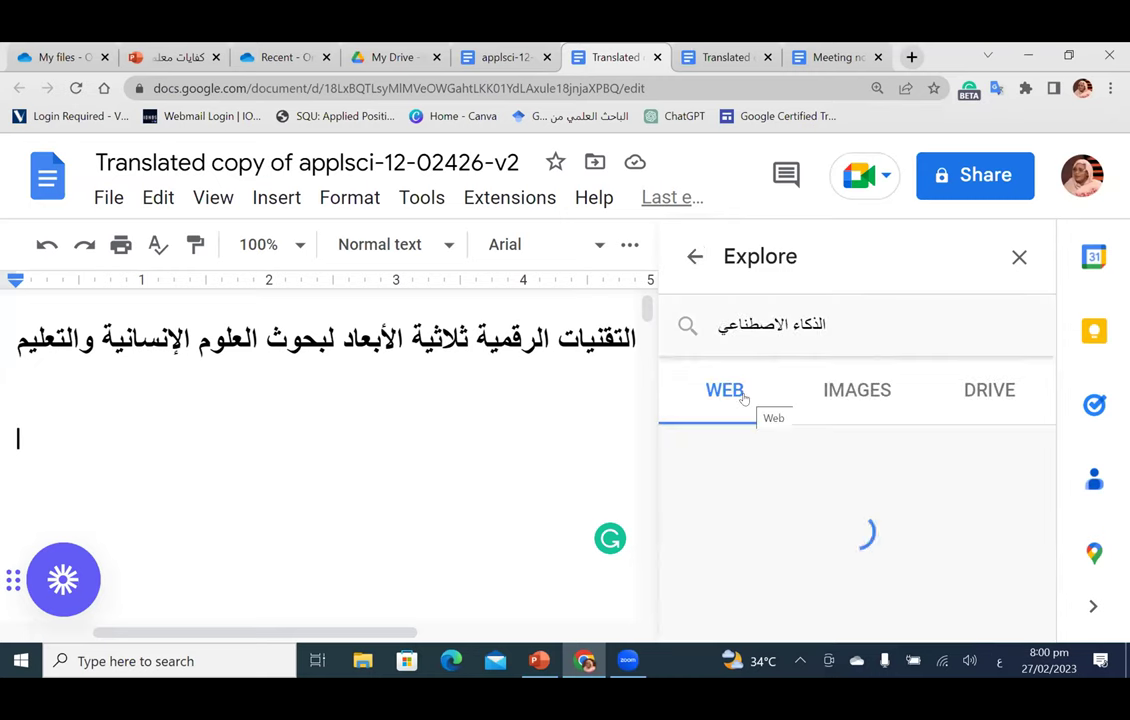
Step: Copy the Oracle result's Arabic snippet about artificial intelligence from the Explore panel
scroll(852, 483, "down", 1)
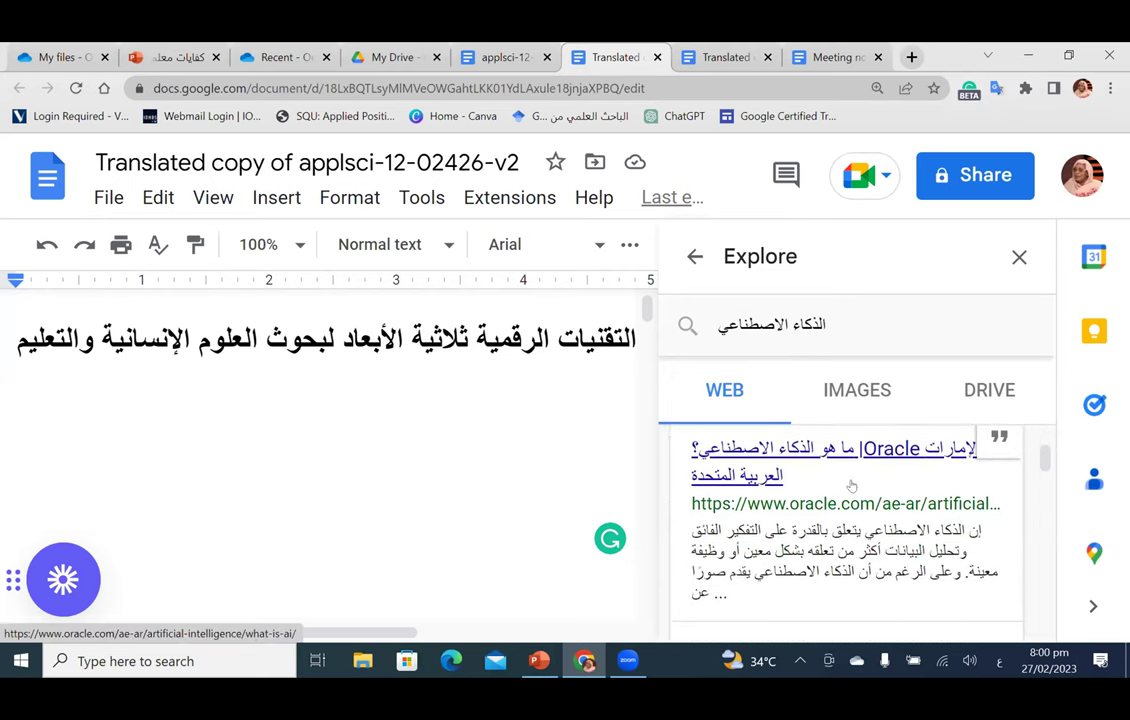
scroll(852, 486, "down", 1)
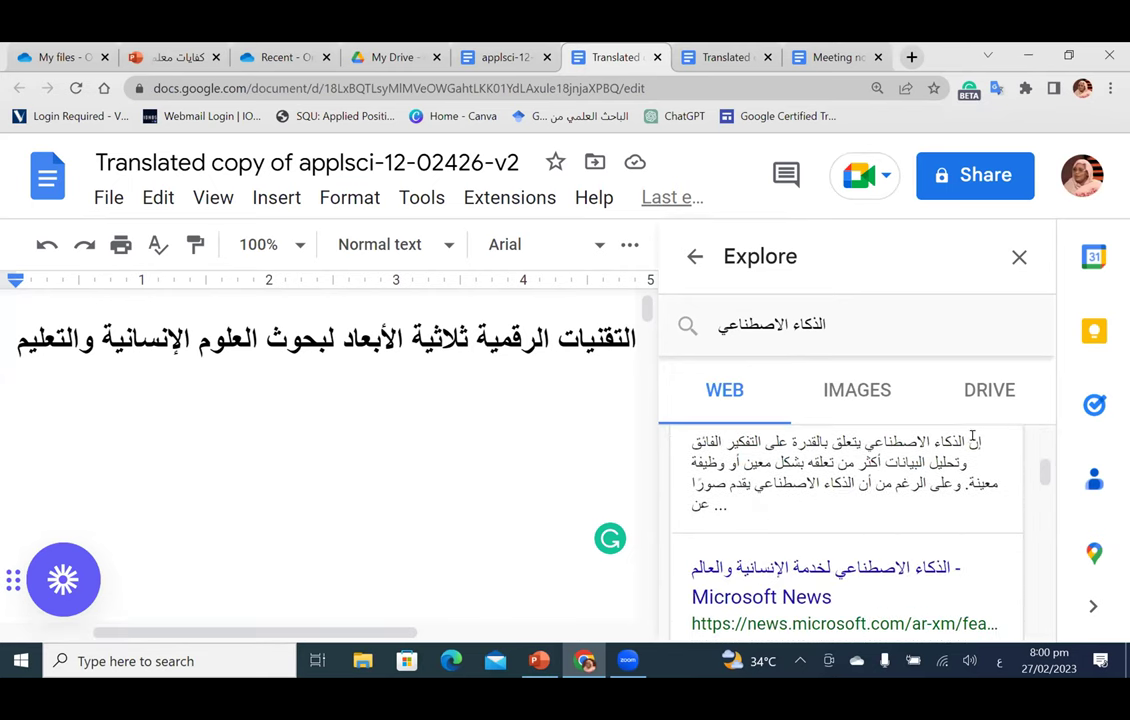
scroll(800, 445, "up", 1)
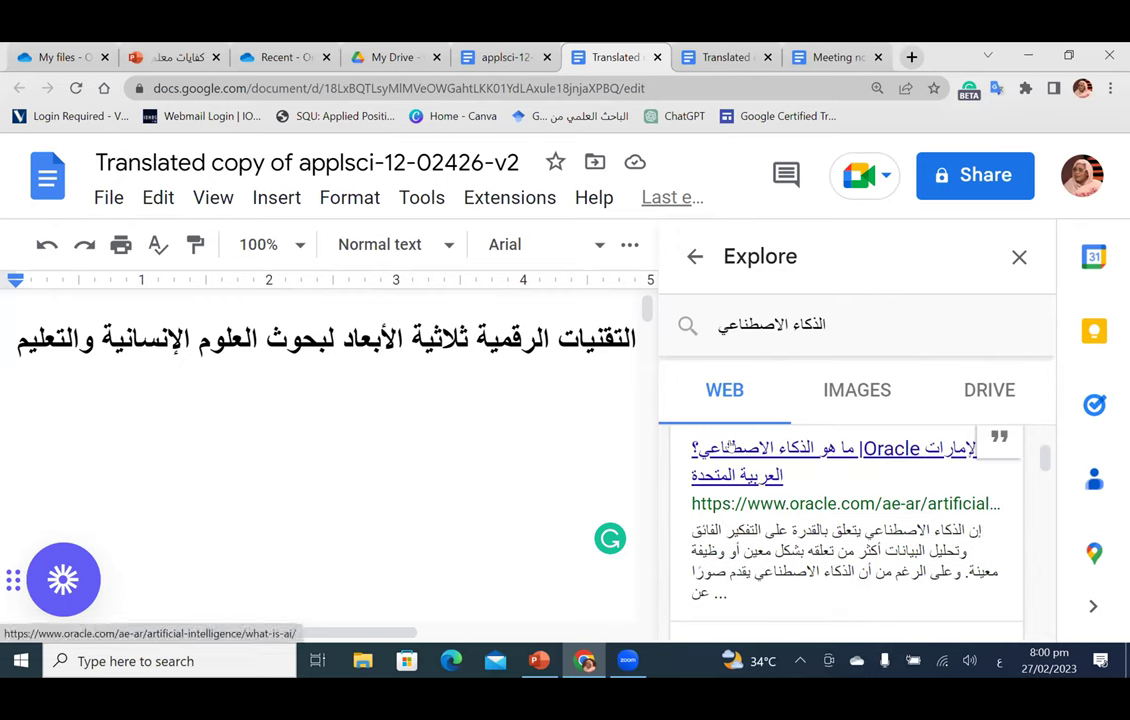
scroll(903, 492, "down", 1)
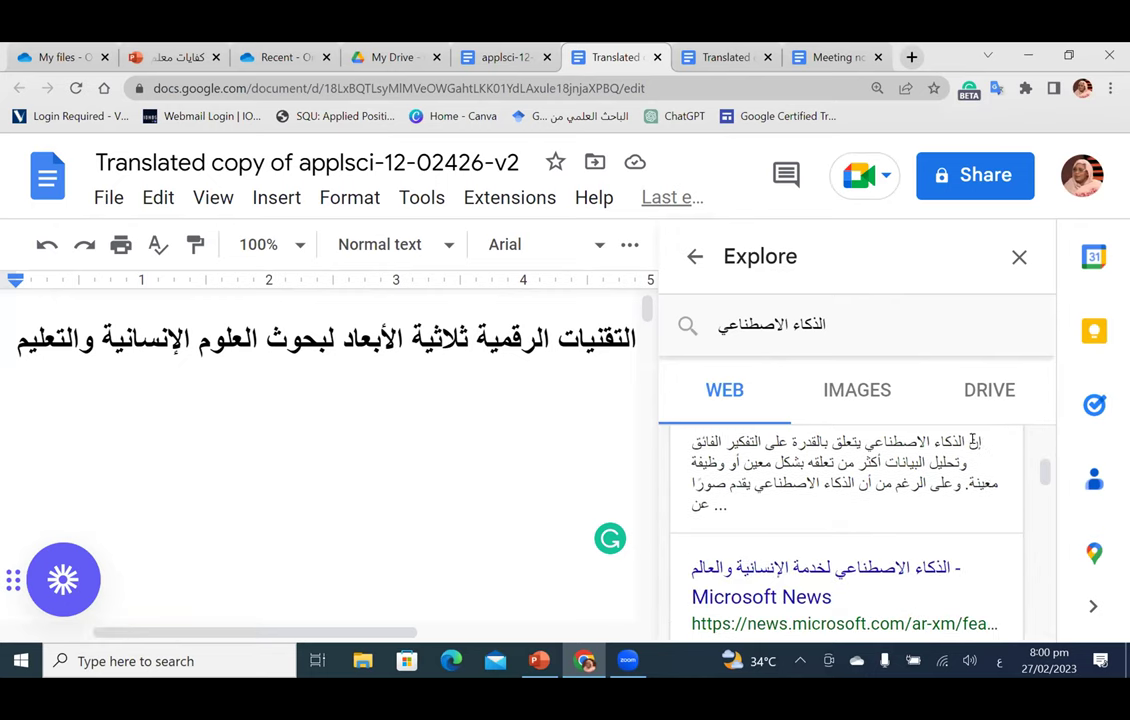
left_click_drag(967, 462, 754, 483)
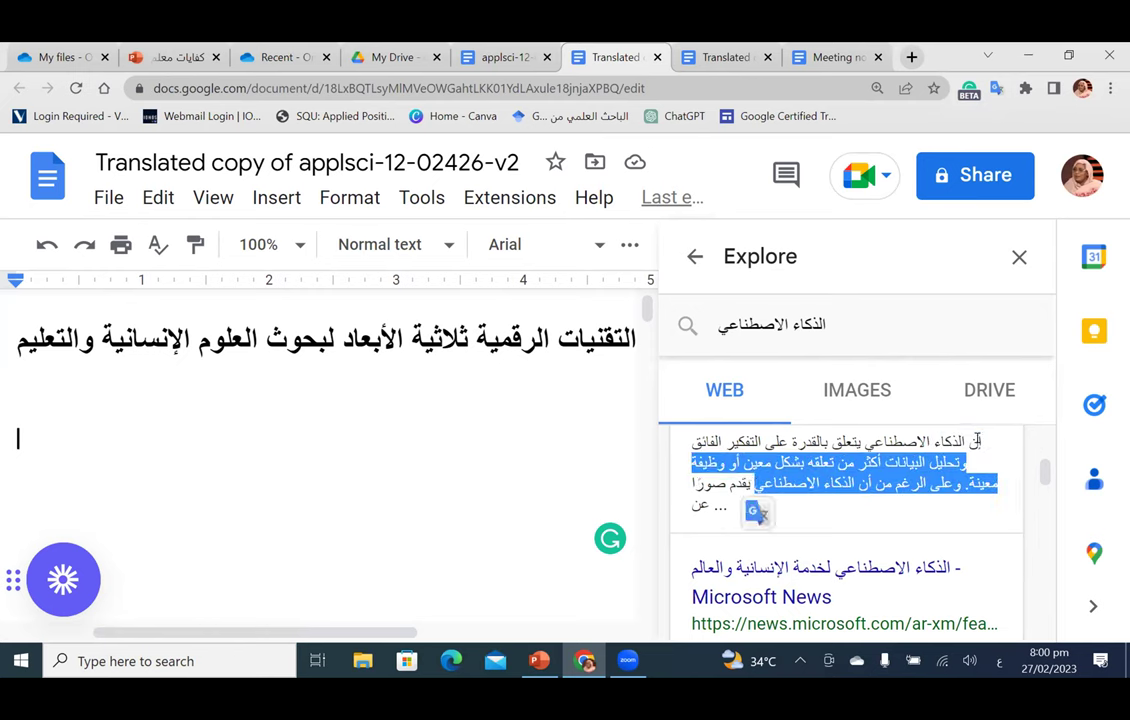
left_click_drag(882, 462, 755, 483)
right_click(755, 483)
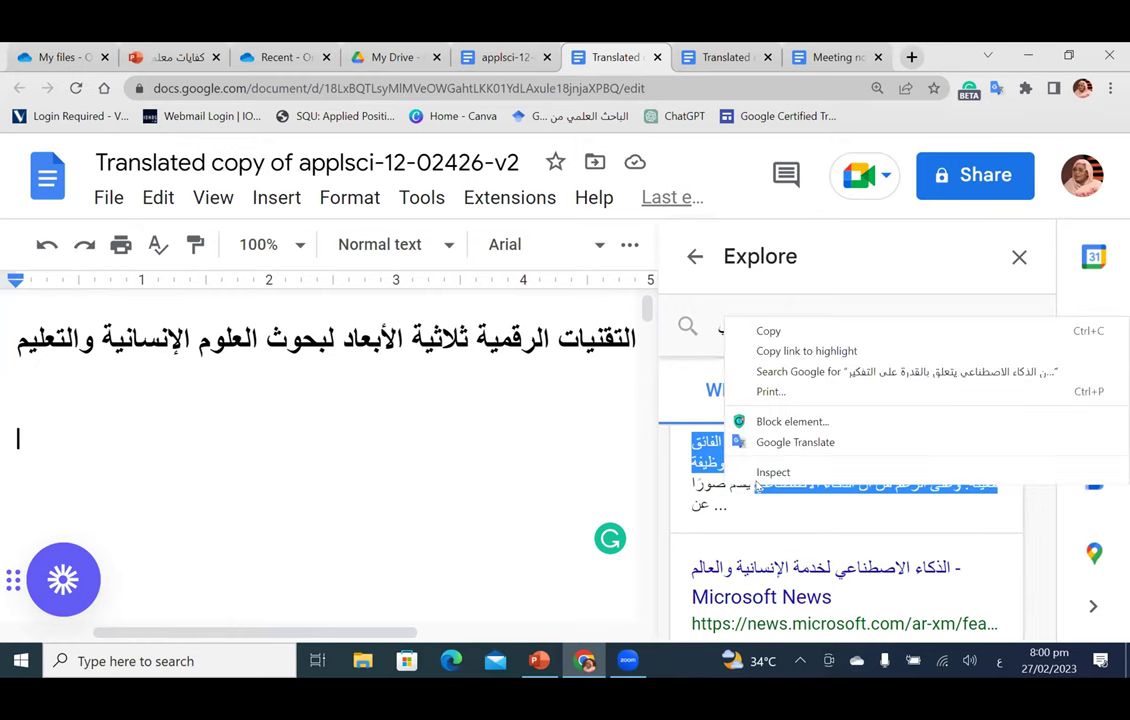
left_click(752, 334)
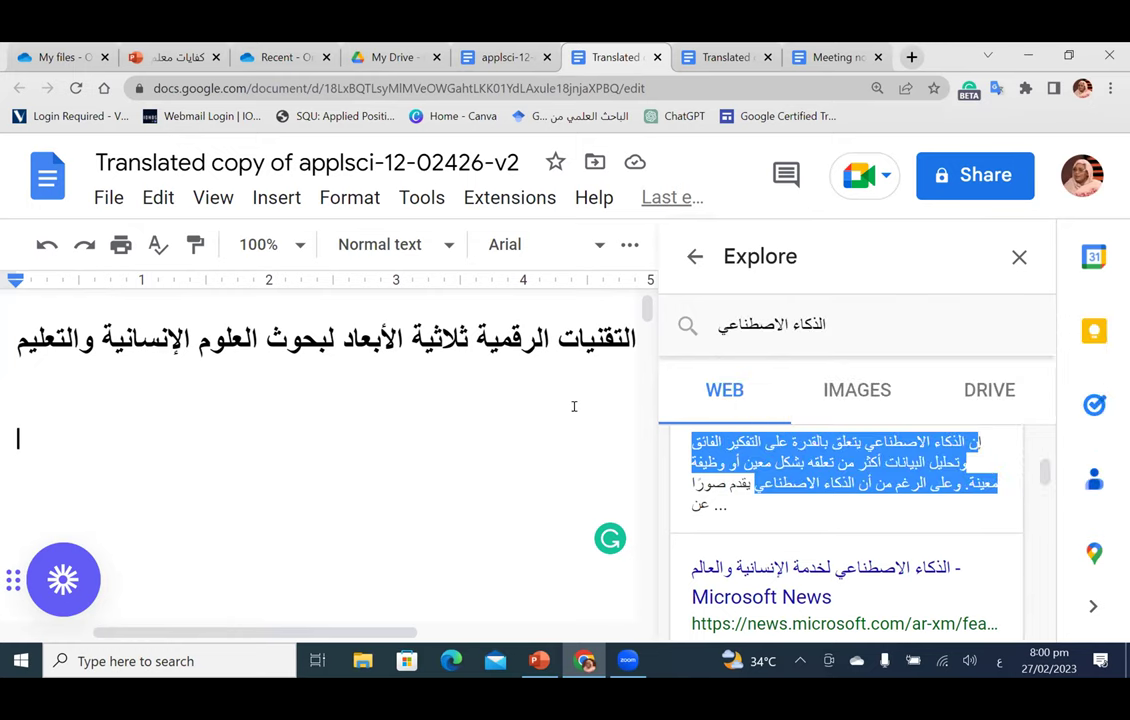
Step: Paste the Oracle snippet onto the empty line below the document title
left_click(574, 406)
right_click(575, 403)
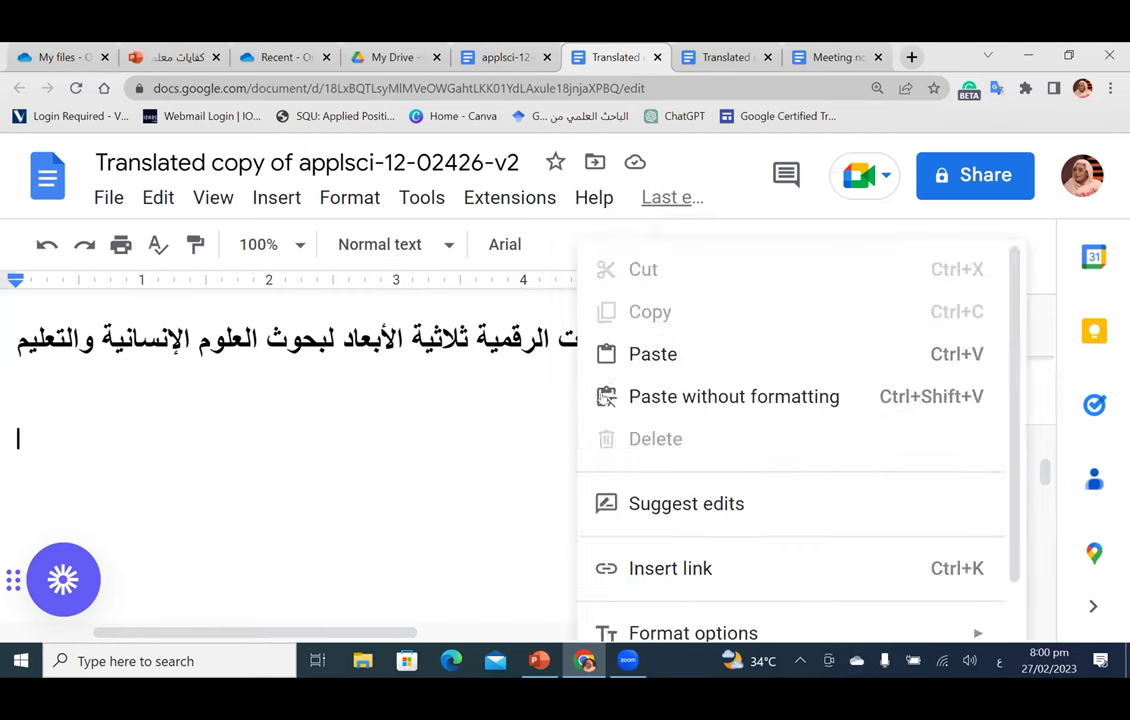
left_click(643, 357)
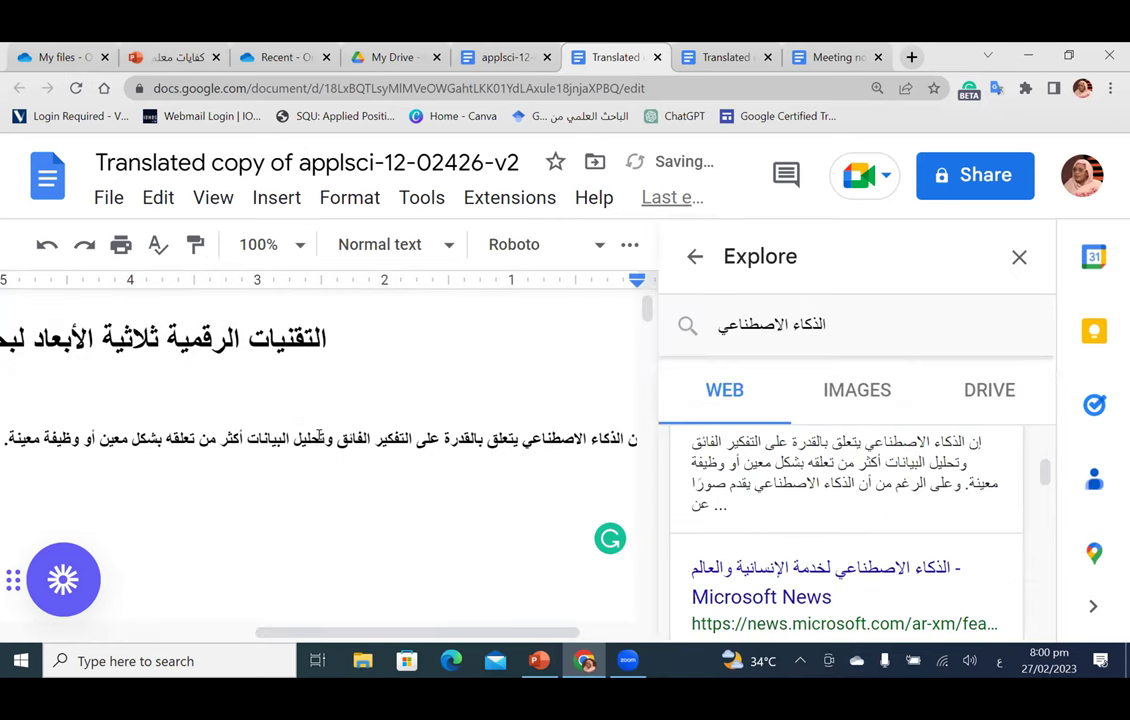
left_click_drag(333, 634, 143, 633)
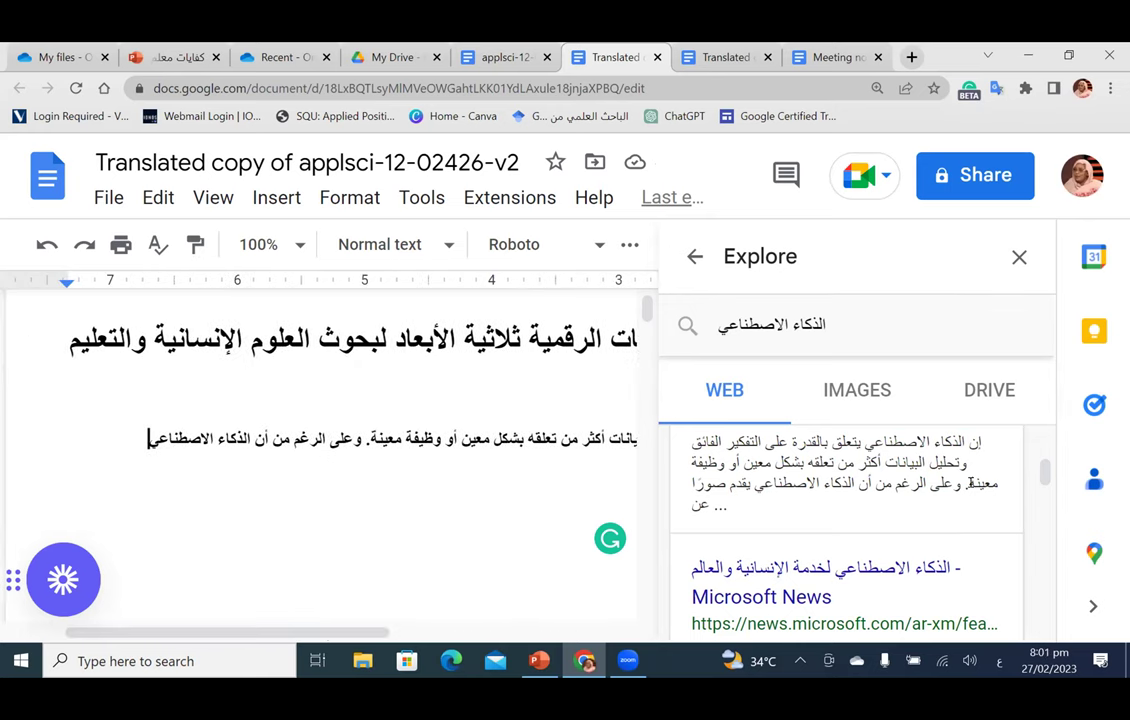
scroll(970, 483, "up", 1)
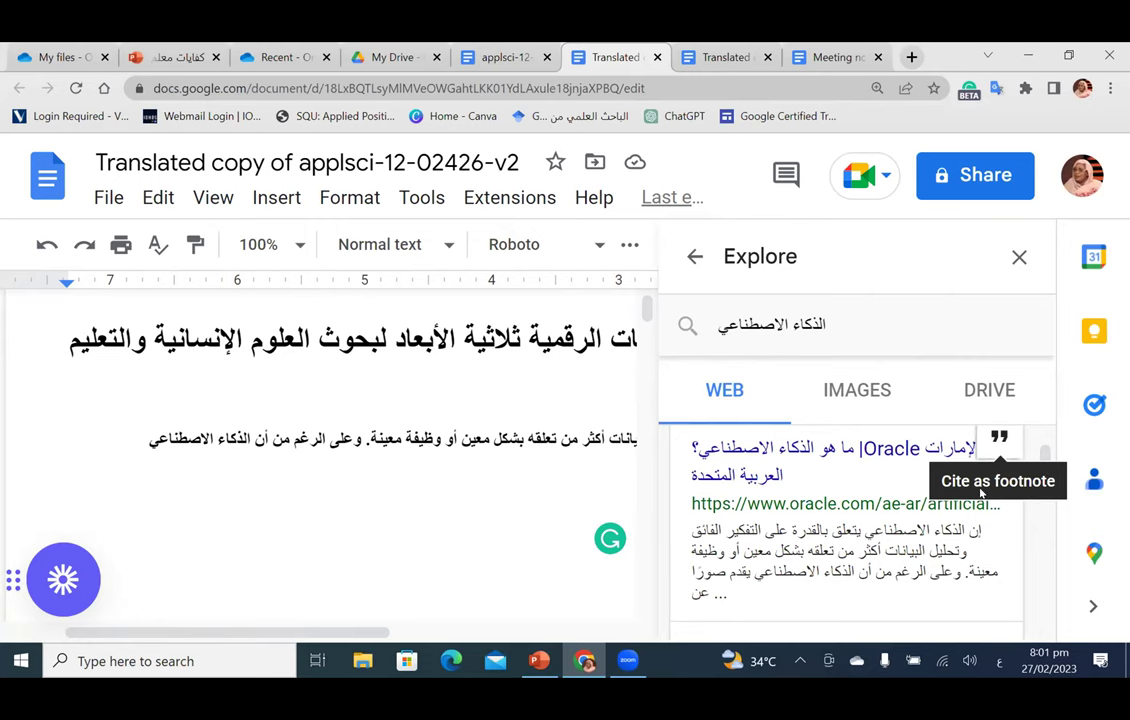
Step: Add the Oracle page as footnote 1 after the pasted sentence and check it at the page bottom
left_click(999, 437)
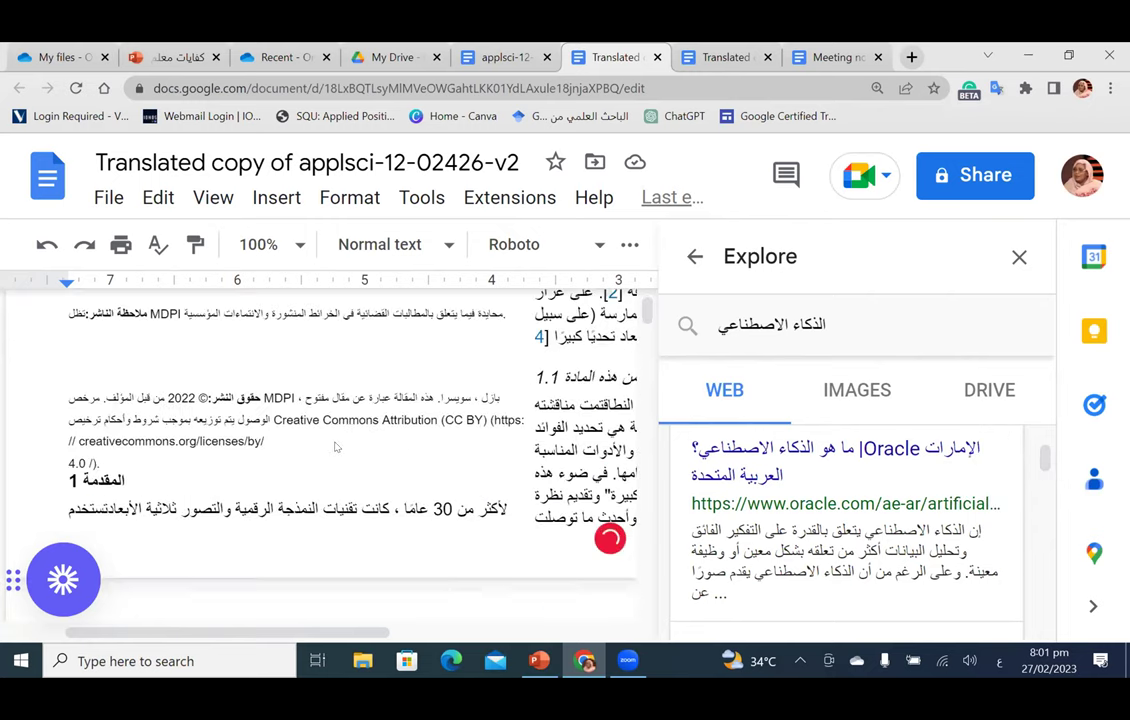
scroll(519, 445, "down", 1)
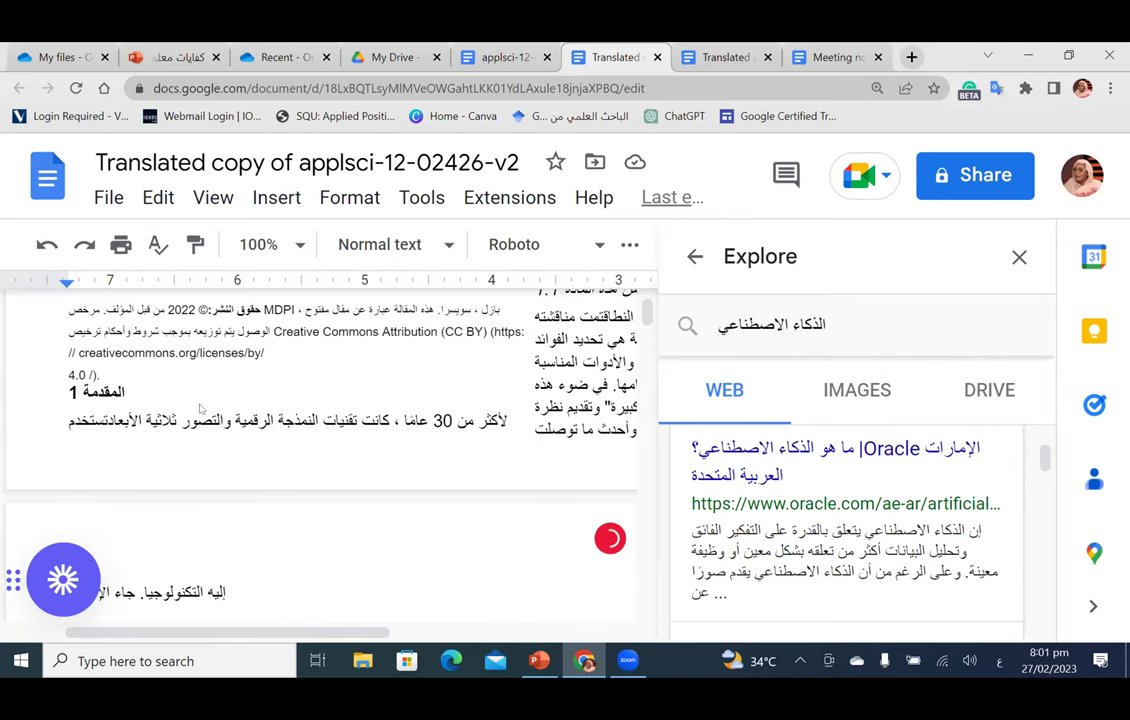
mouse_move(967, 448)
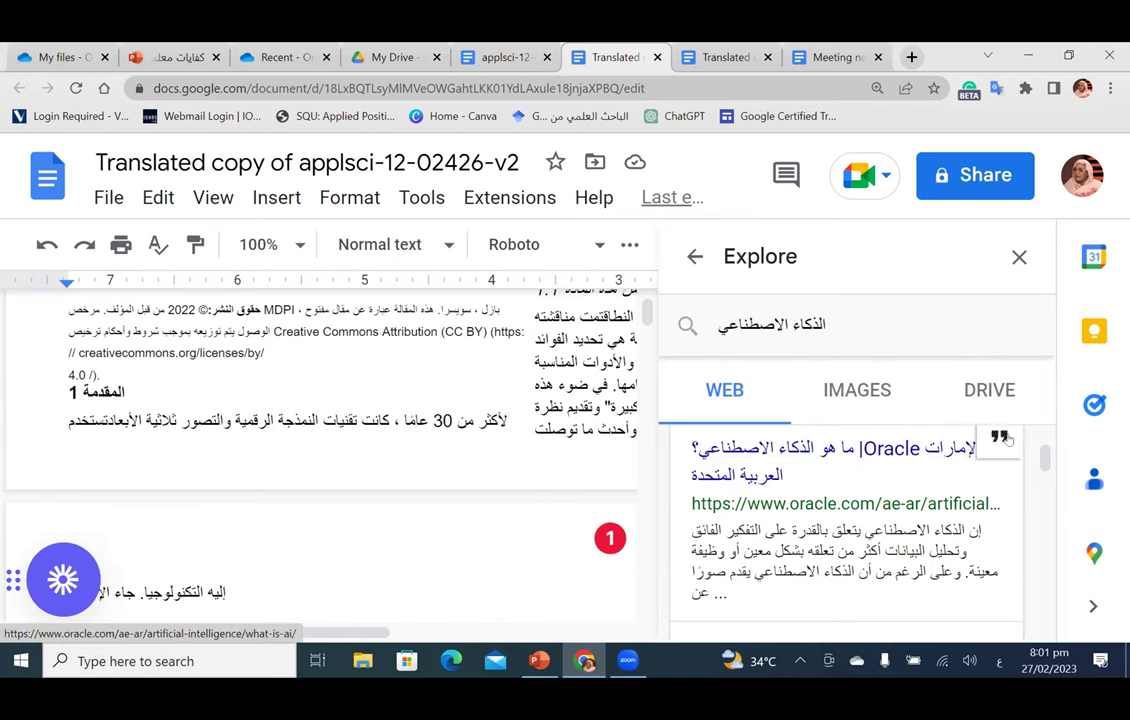
scroll(497, 457, "up", 3)
scroll(497, 457, "down", 10)
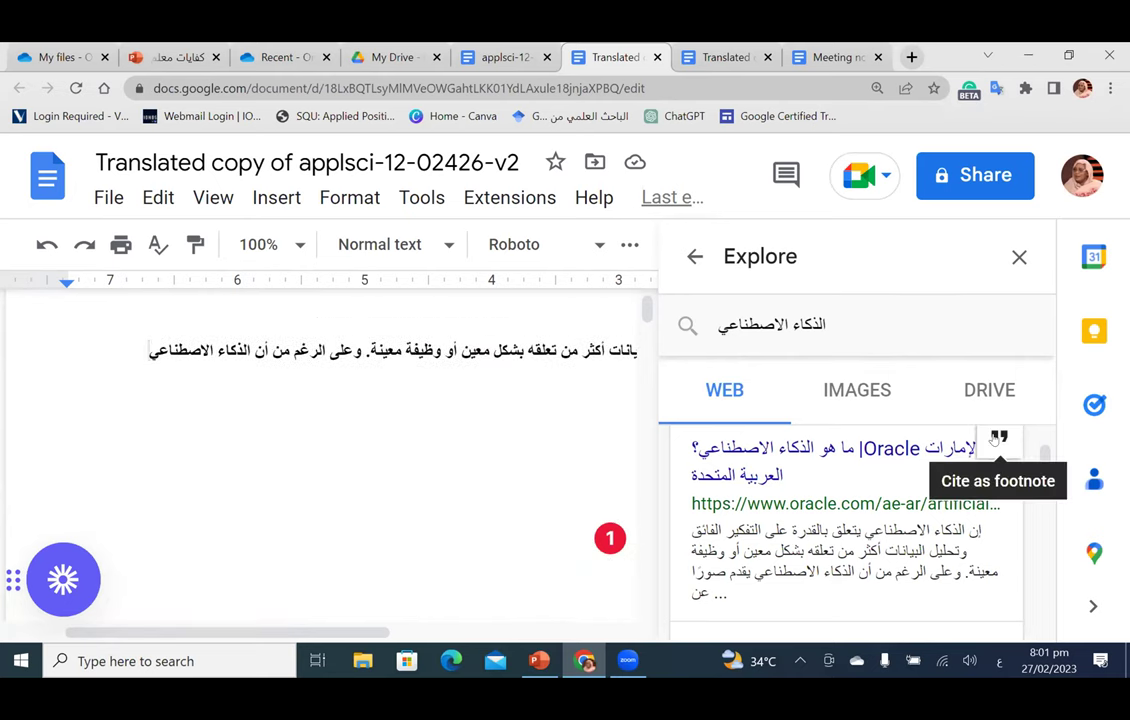
left_click(995, 440)
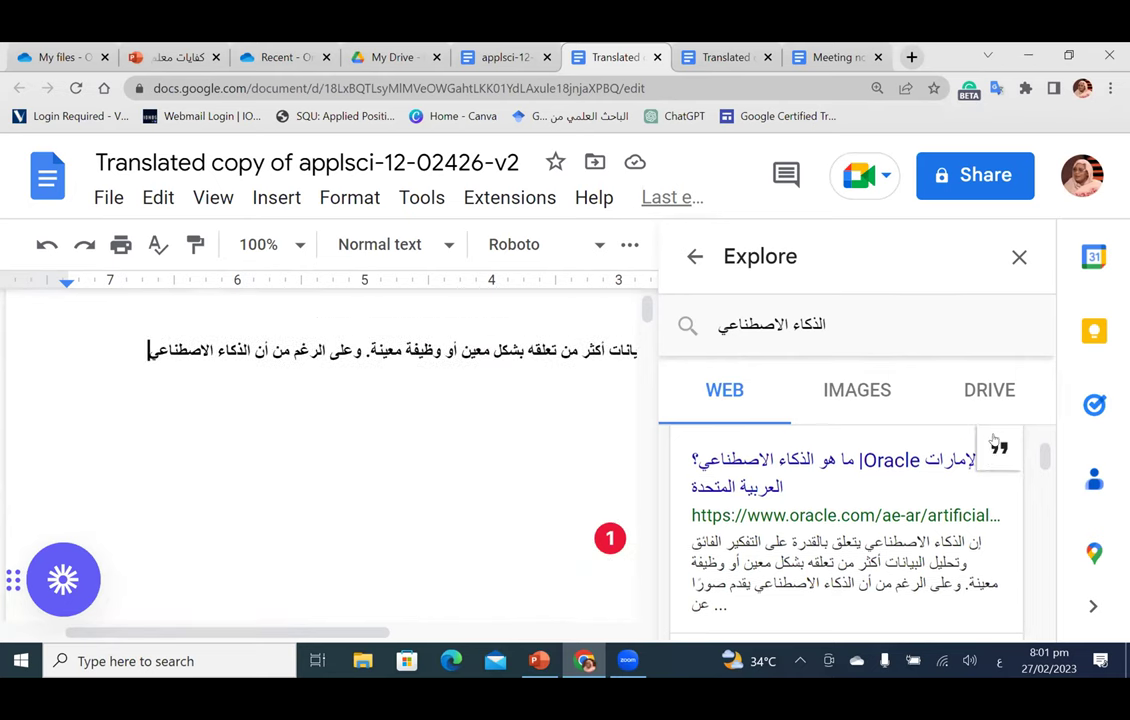
double_click(143, 346)
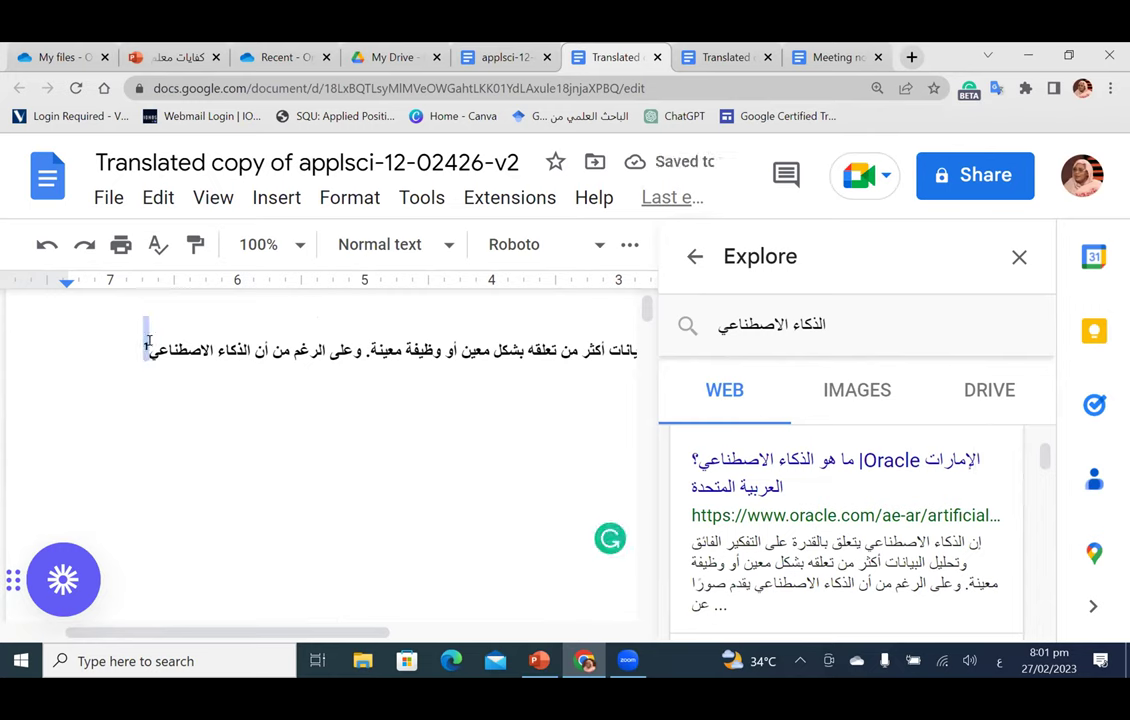
scroll(309, 368, "down", 10)
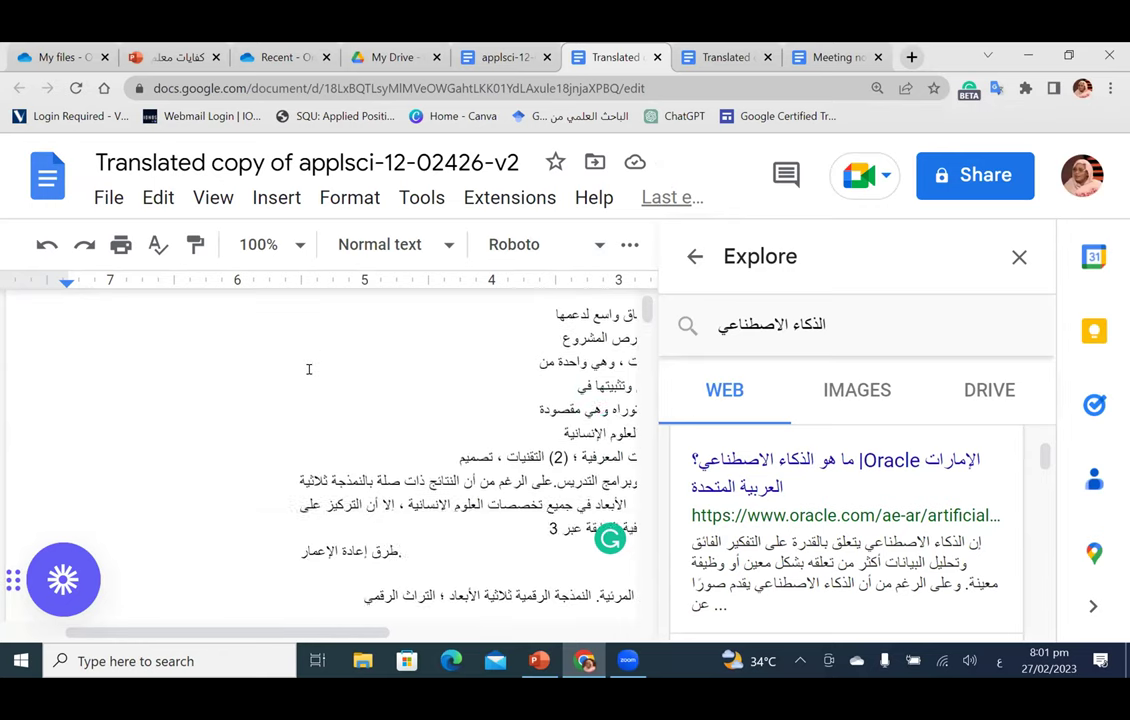
scroll(309, 370, "down", 3)
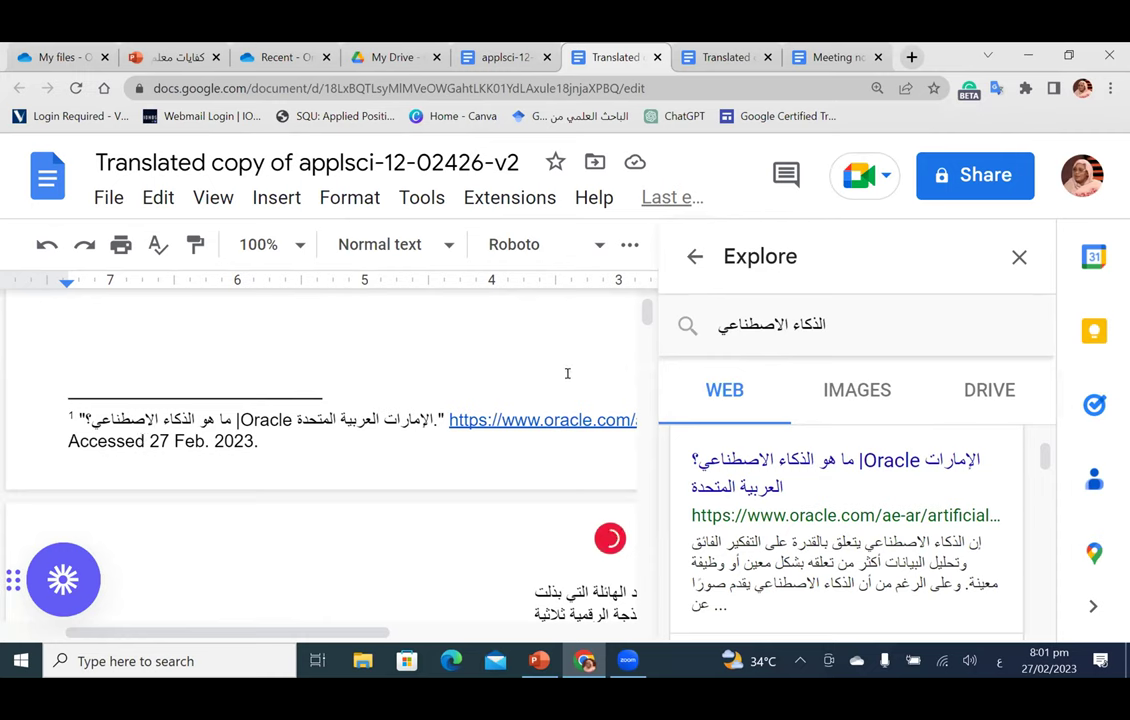
scroll(567, 373, "down", 3)
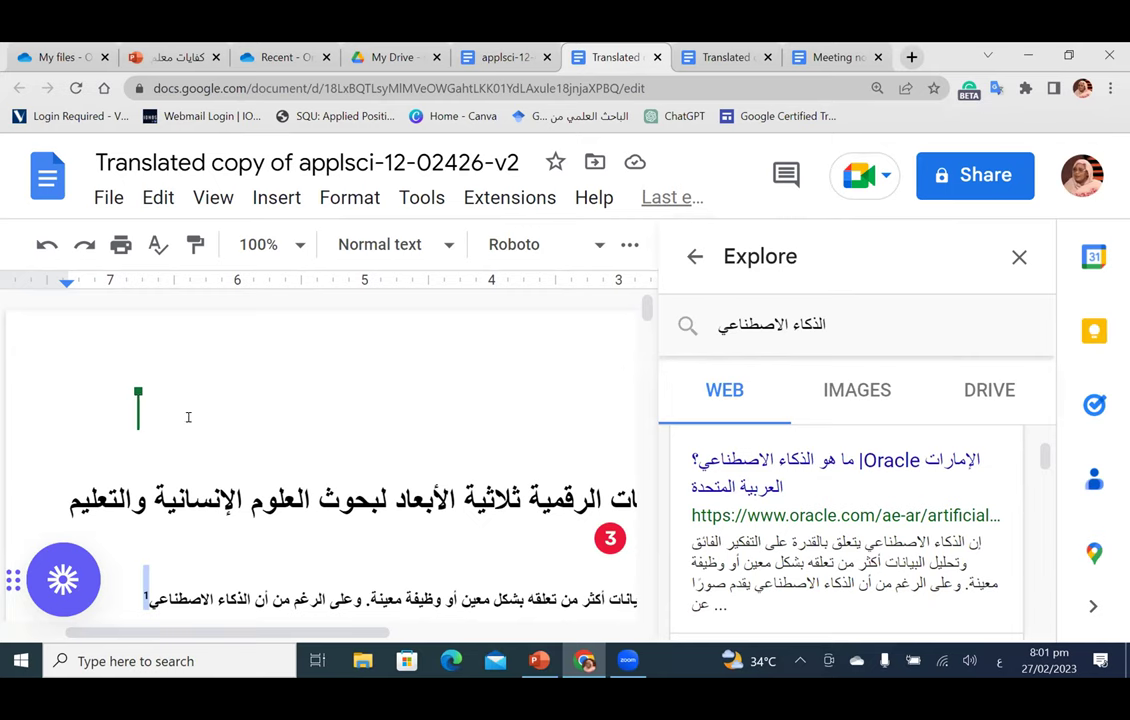
key("Down")
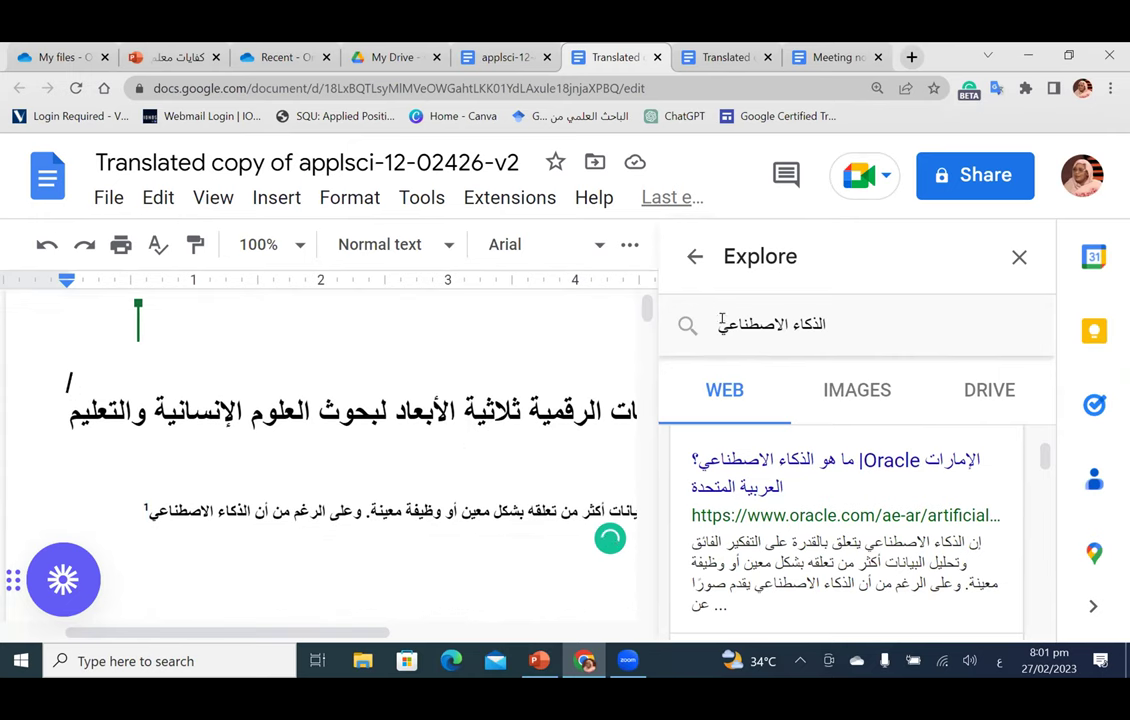
Step: Close the Explore panel, review the document, and select all its content
left_click(1019, 257)
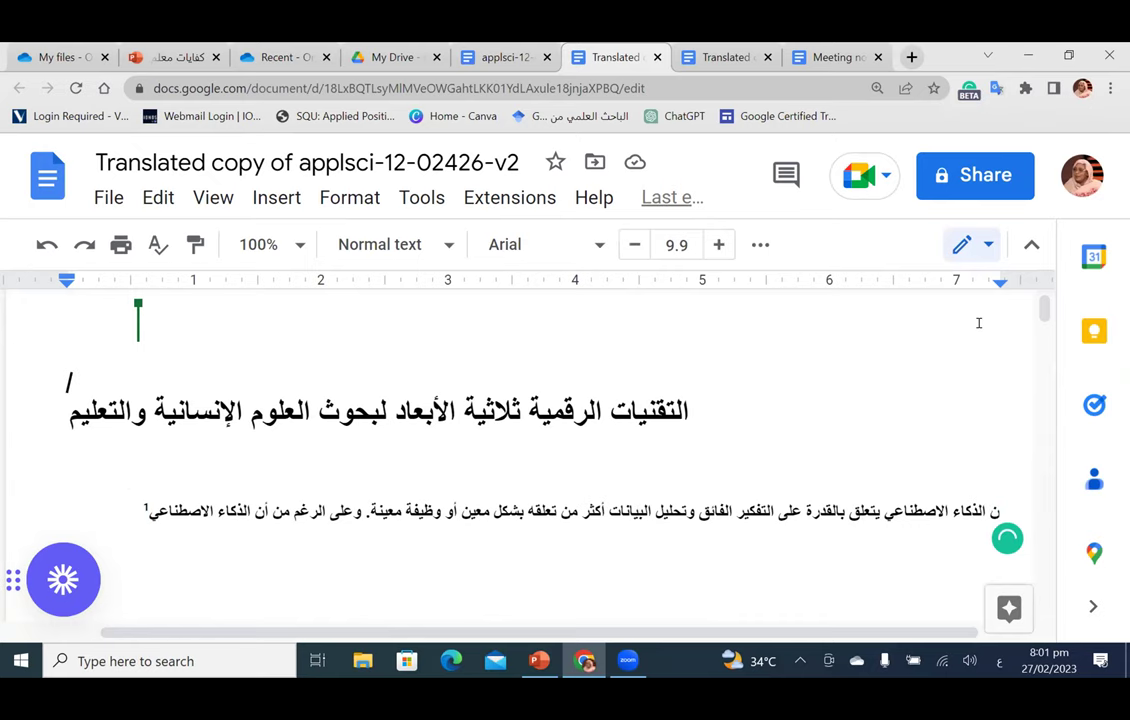
scroll(956, 353, "down", 1)
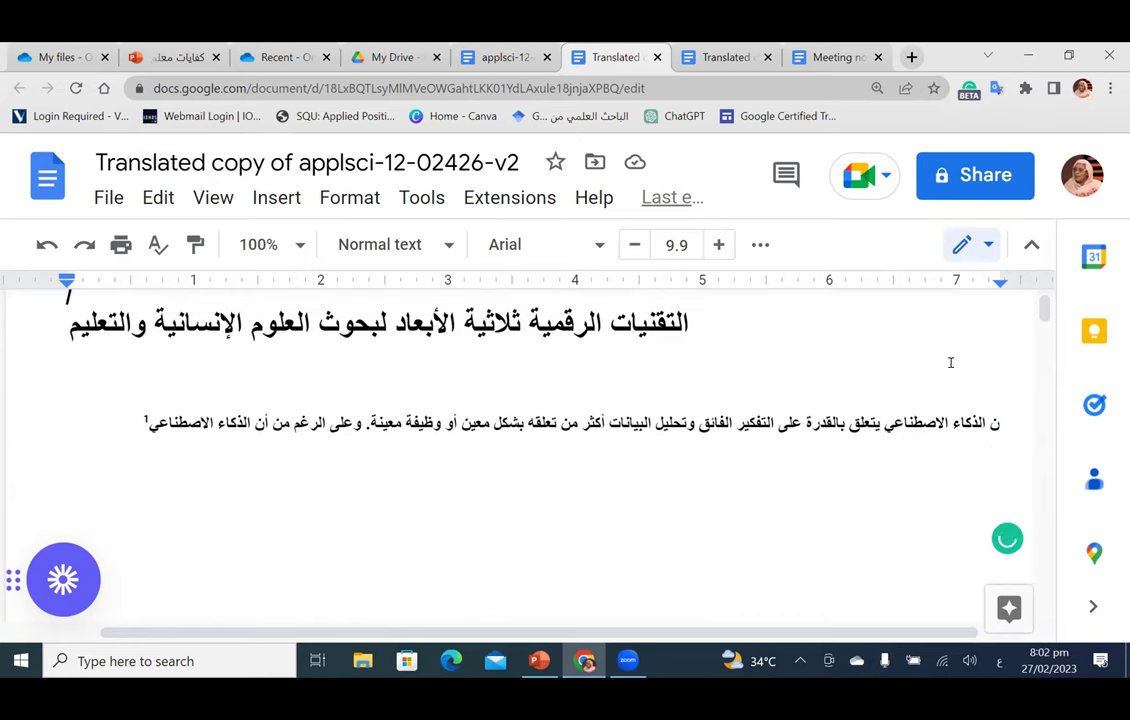
scroll(951, 363, "up", 2)
scroll(951, 363, "down", 5)
scroll(951, 363, "down", 3)
scroll(951, 363, "up", 3)
scroll(948, 494, "up", 3)
scroll(931, 530, "down", 7)
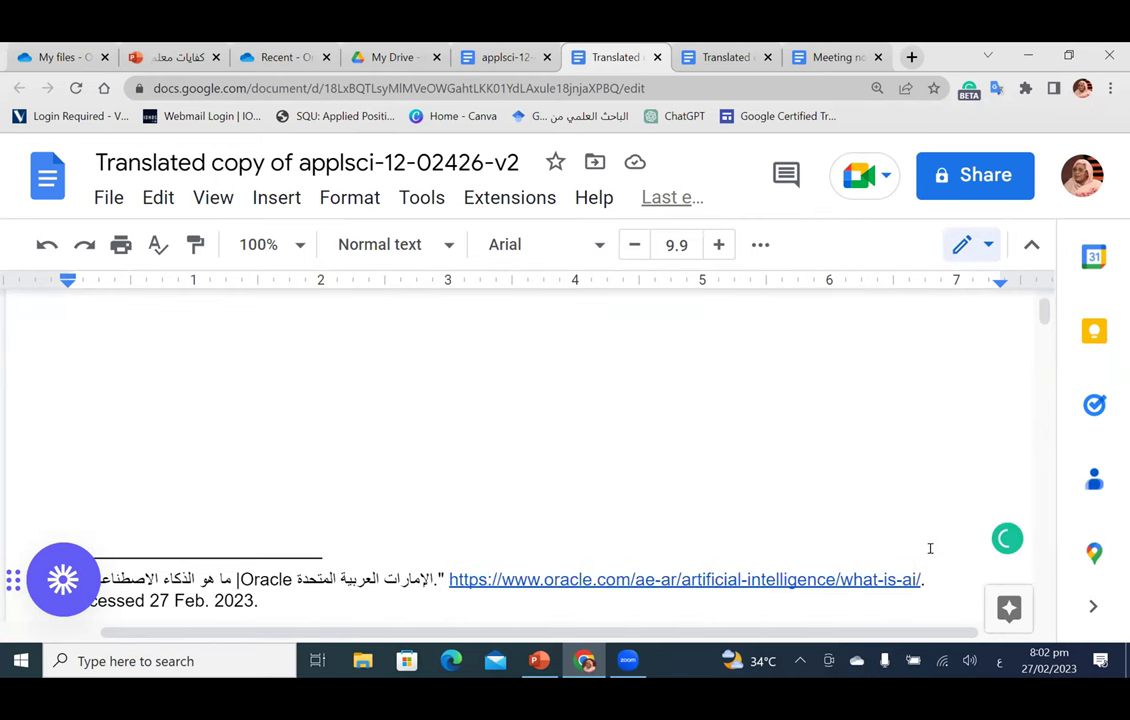
scroll(930, 548, "down", 5)
key("ctrl+a")
Step: Replace the document content with the heading 'الجلسة التدريبية:' followed by a new line
key("Delete")
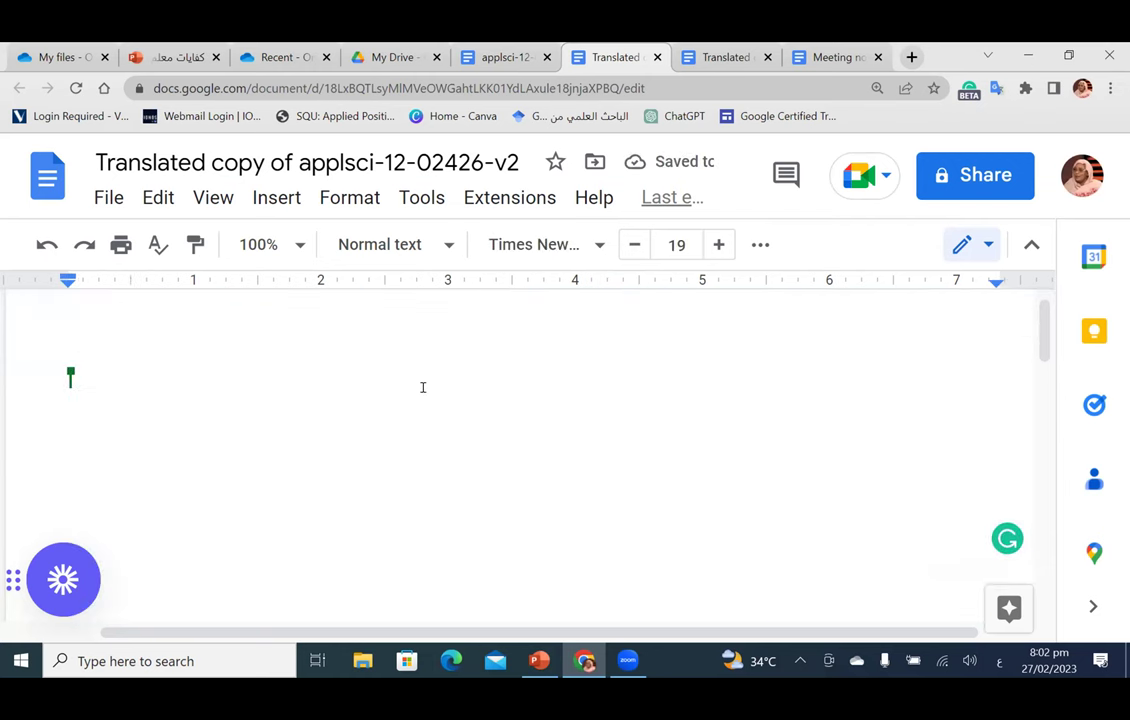
type("الجل")
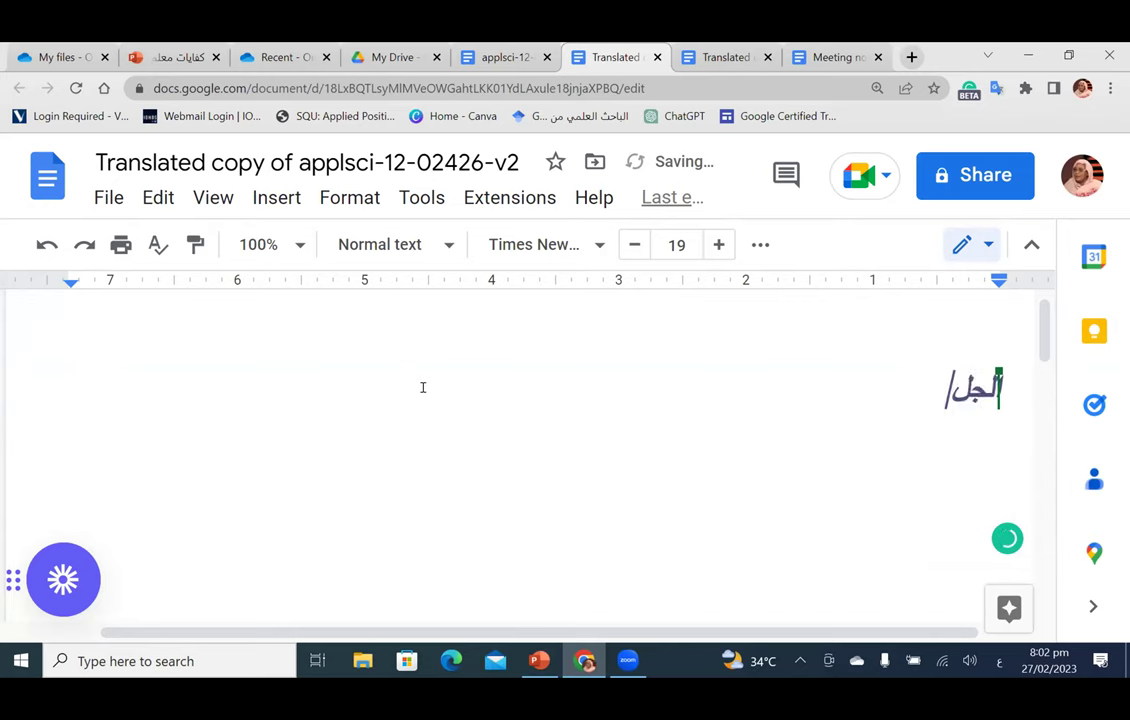
type("سة التدريبية")
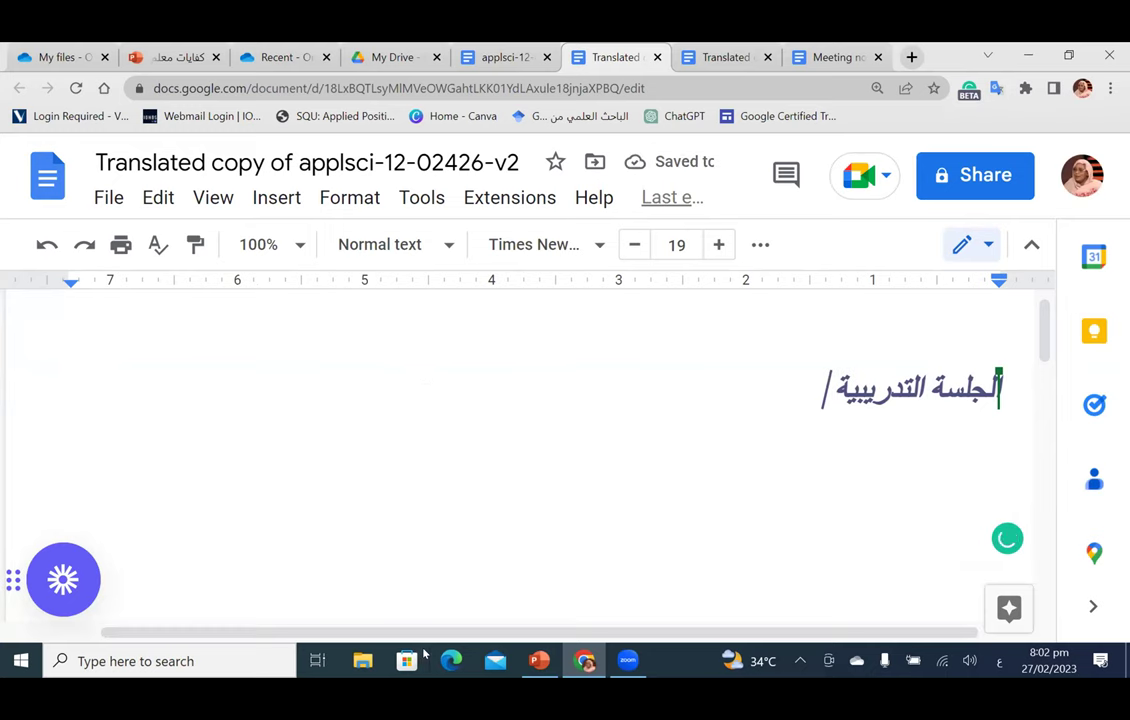
type(":")
key("Return")
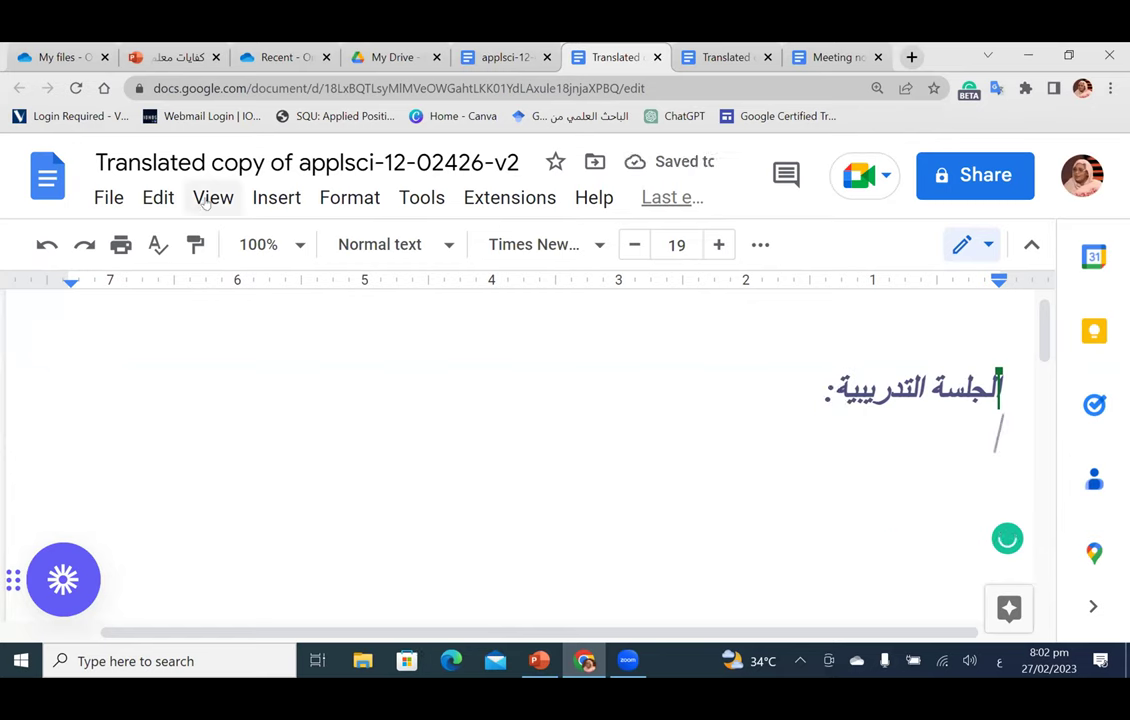
Step: Insert a 5 x 4 table below the heading
left_click(276, 197)
mouse_move(316, 300)
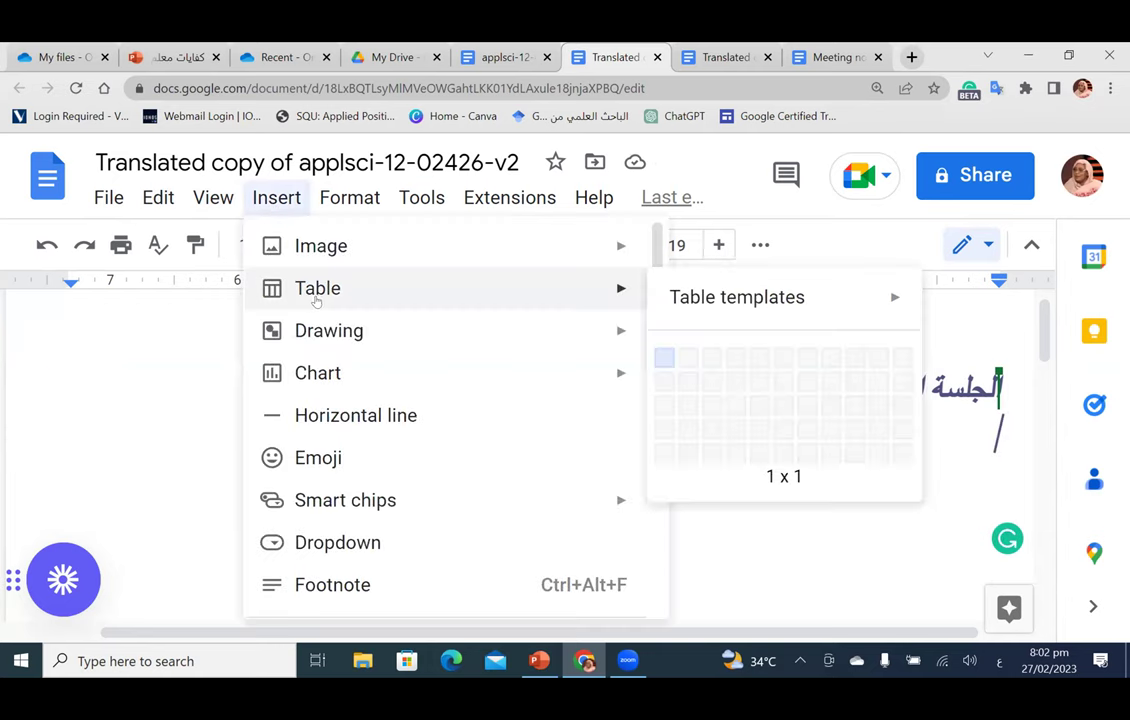
left_click(757, 423)
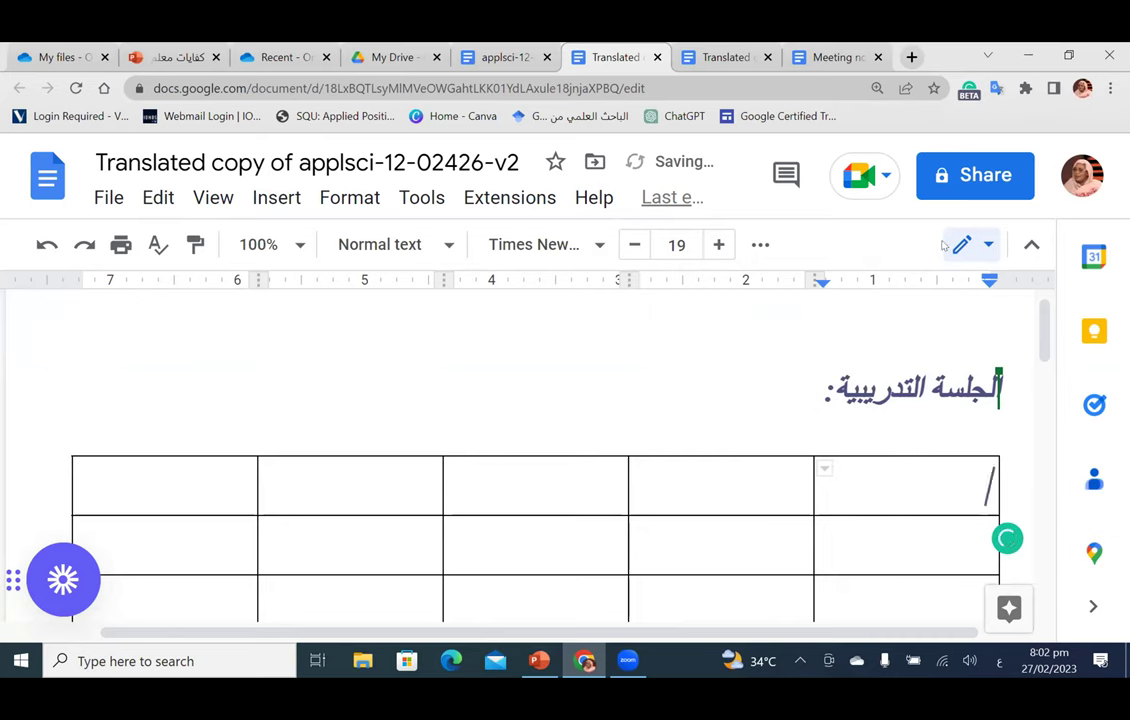
Step: Share the document so anyone with the link is an Editor, and copy the link
left_click(966, 175)
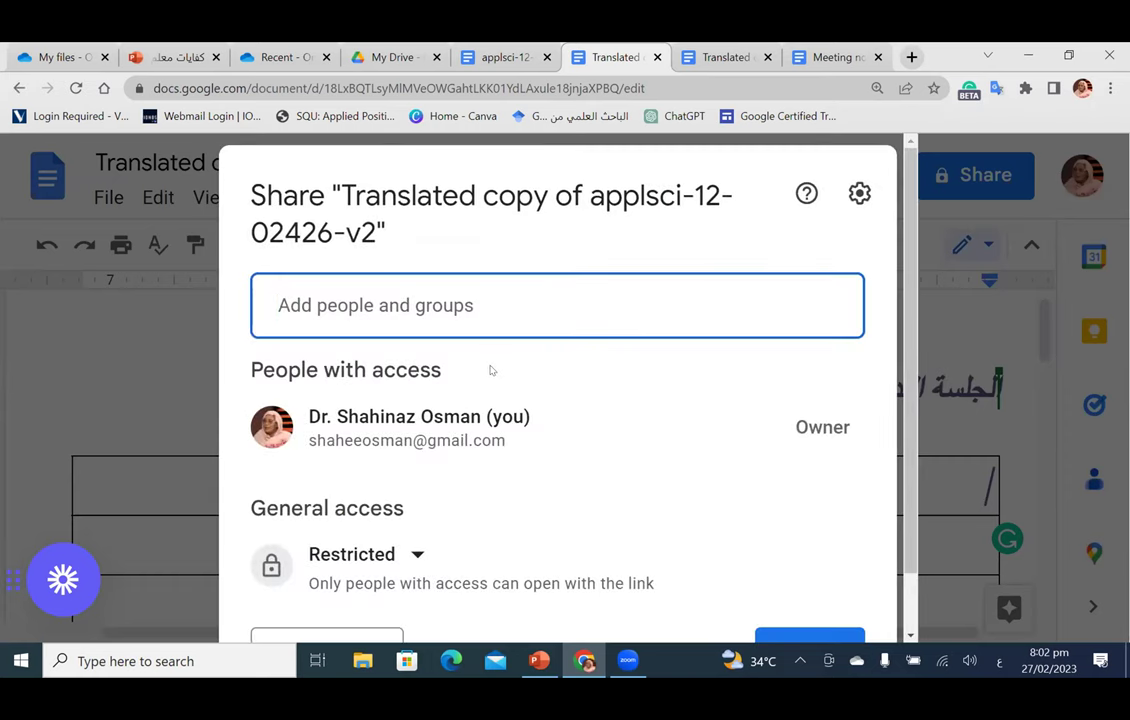
scroll(491, 371, "down", 1)
left_click(398, 501)
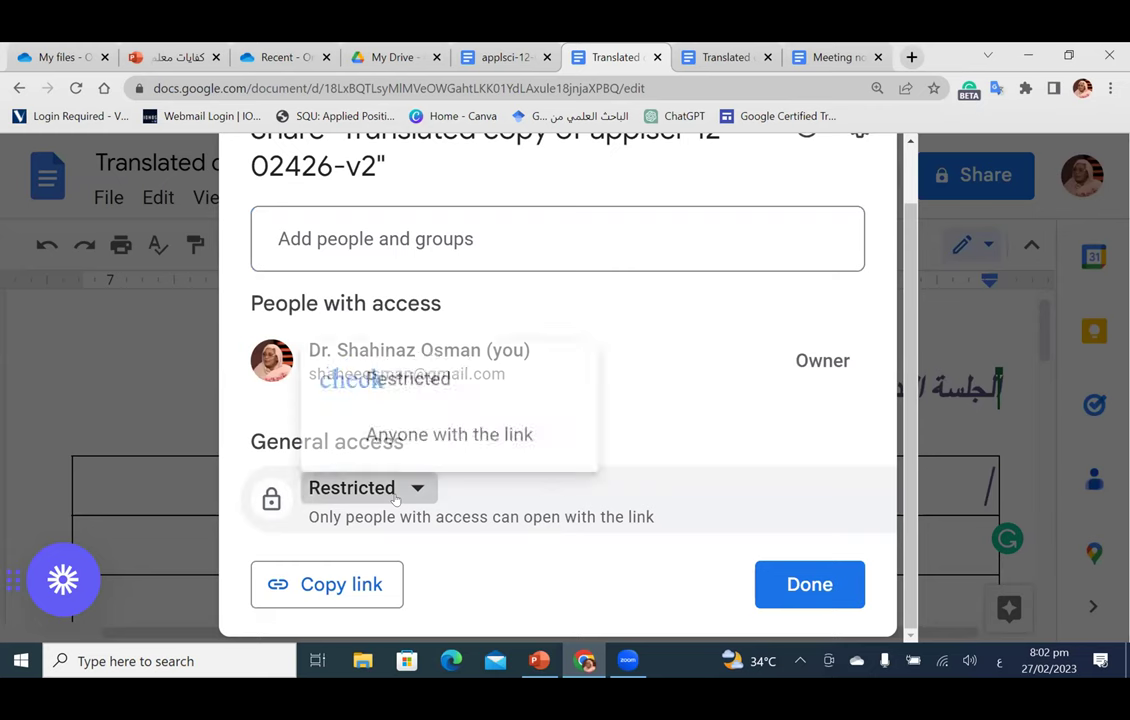
left_click(446, 430)
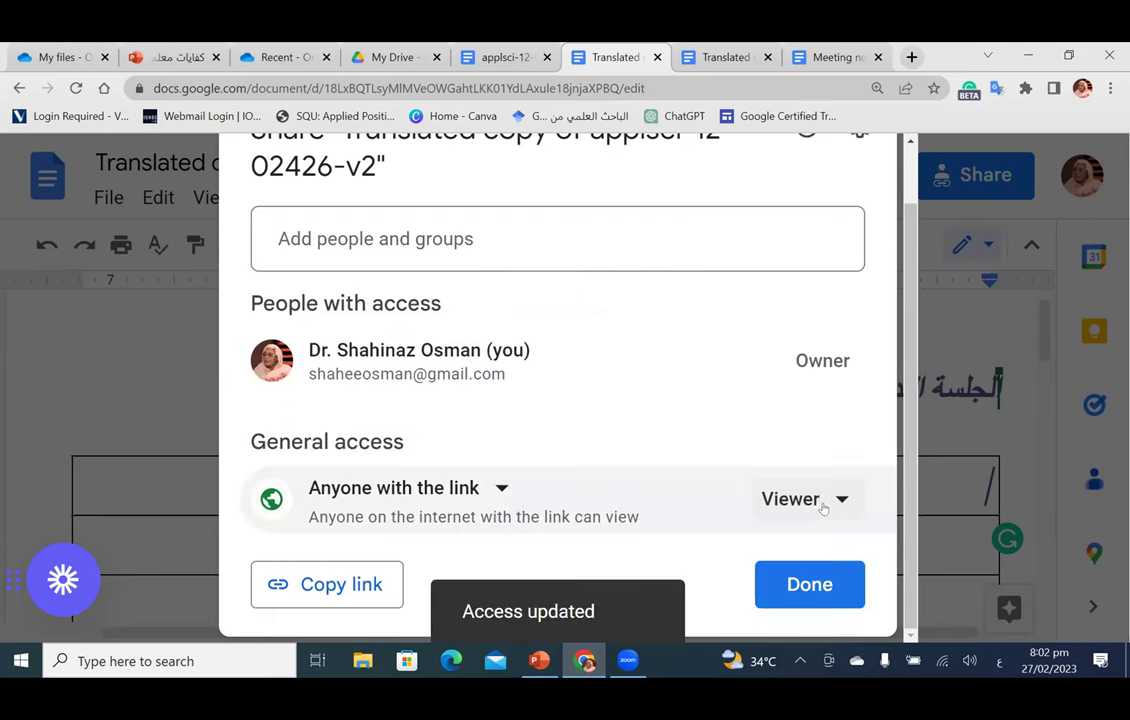
left_click(822, 508)
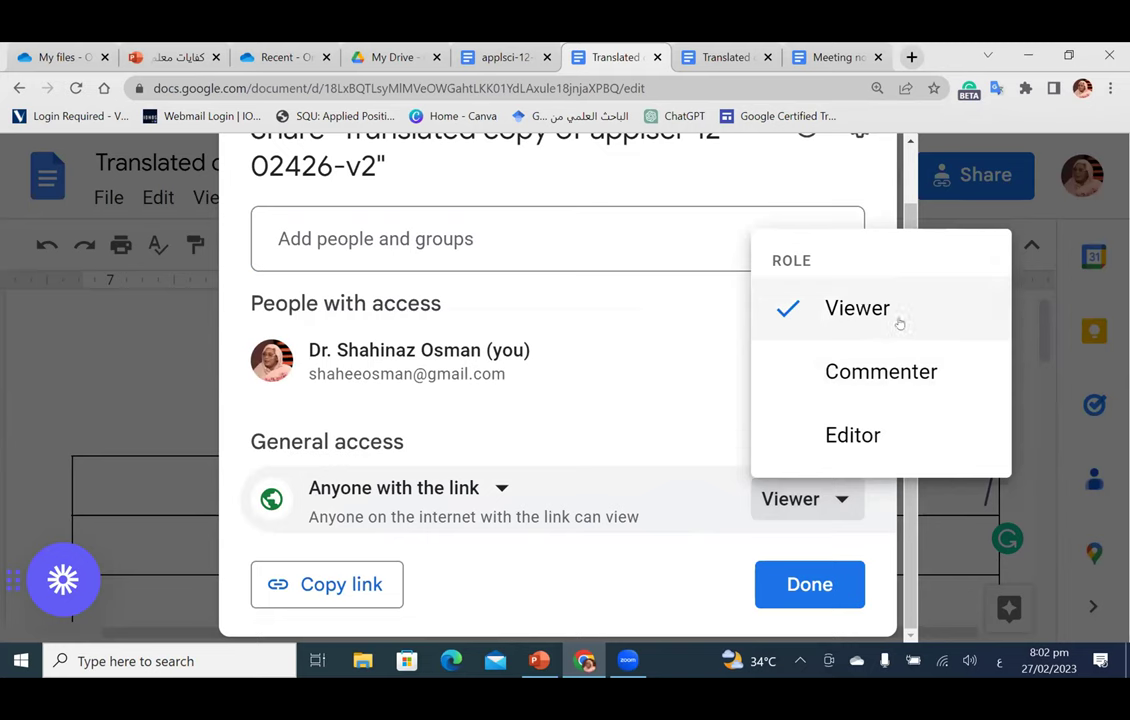
left_click(864, 440)
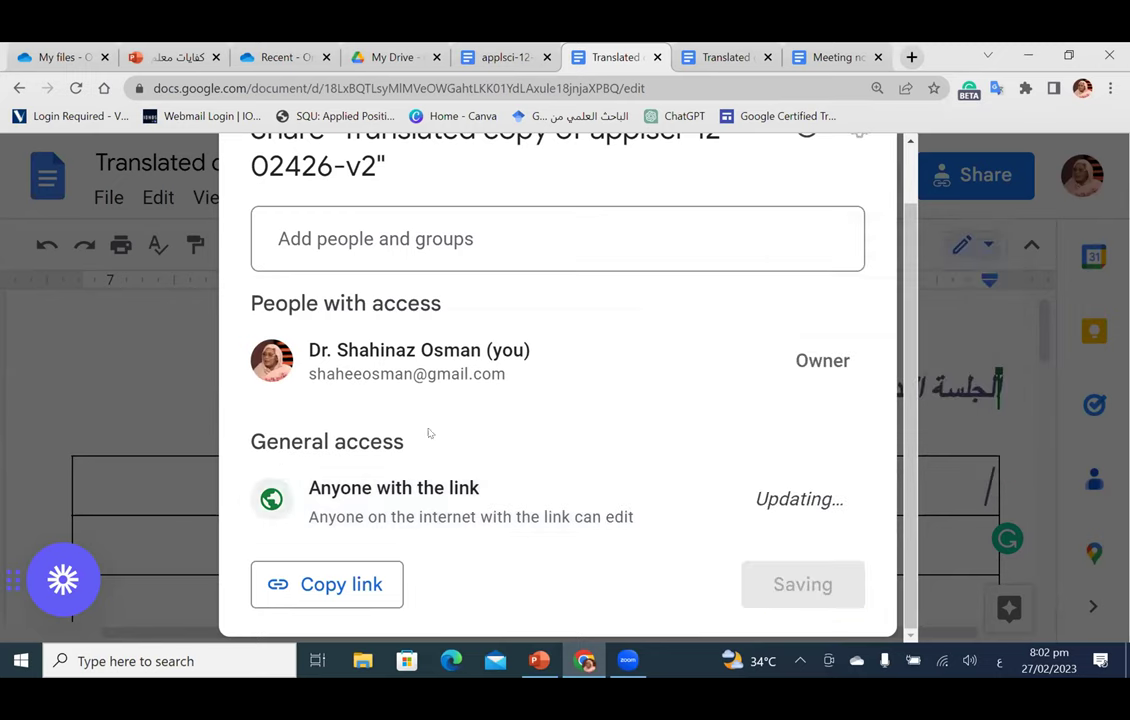
left_click(302, 587)
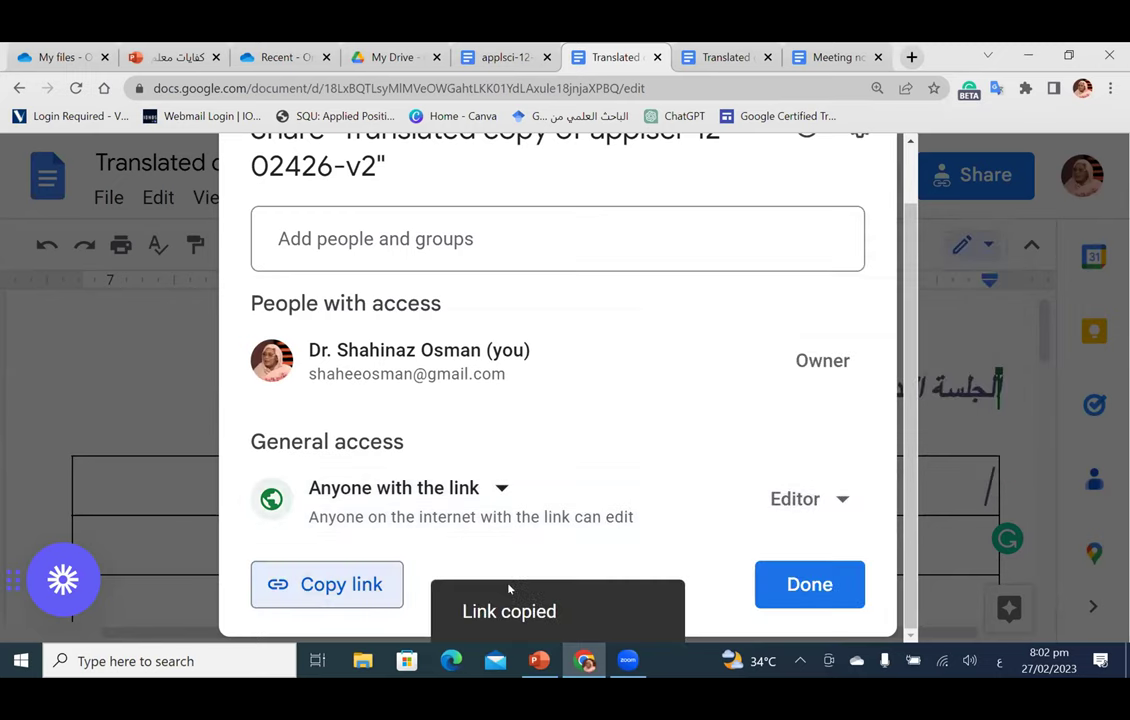
left_click(759, 590)
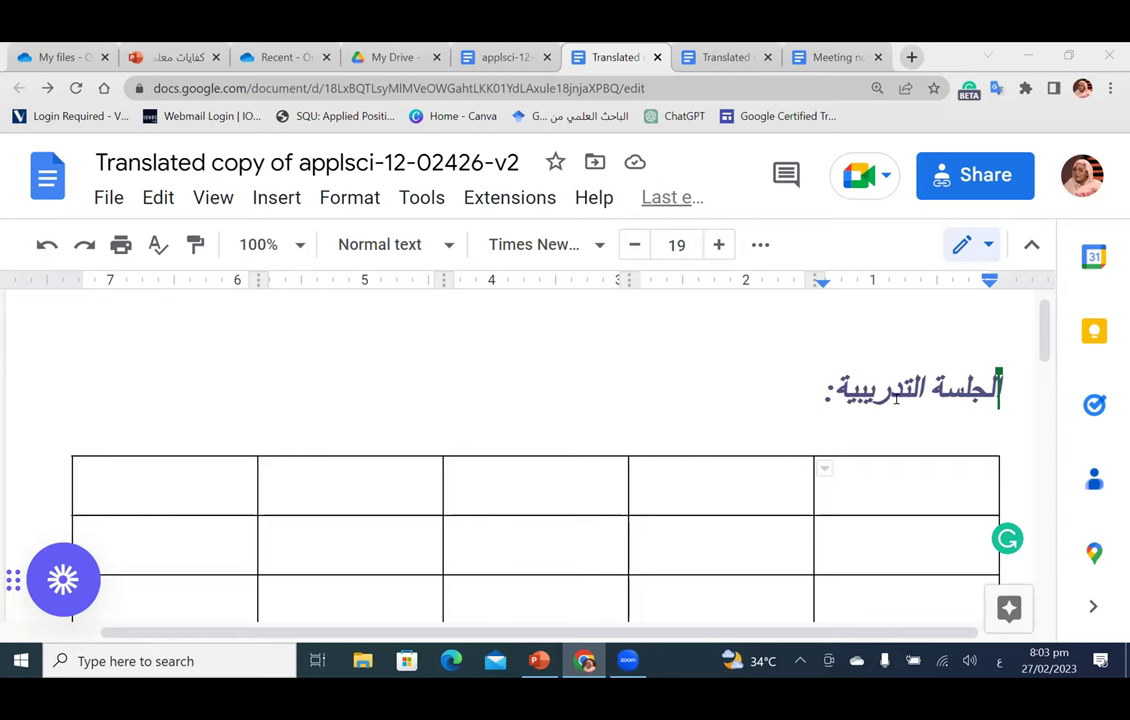
Step: Rename the document to 'تجربة'
scroll(897, 398, "down", 1)
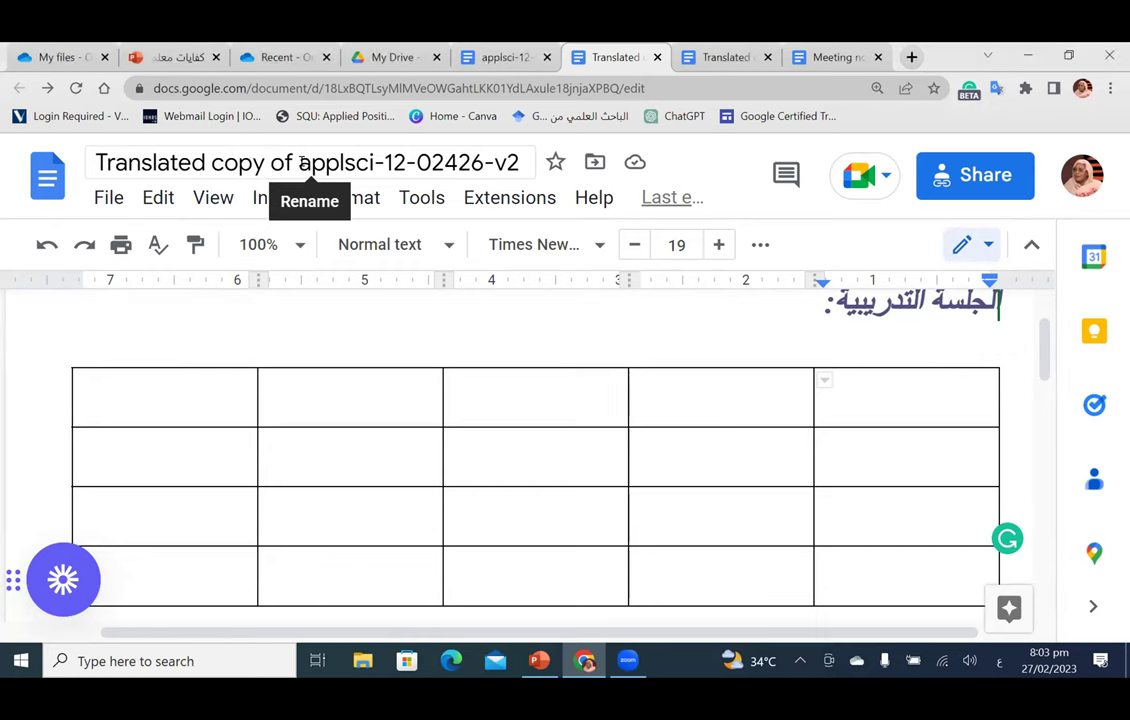
left_click(300, 163)
type("تجربة")
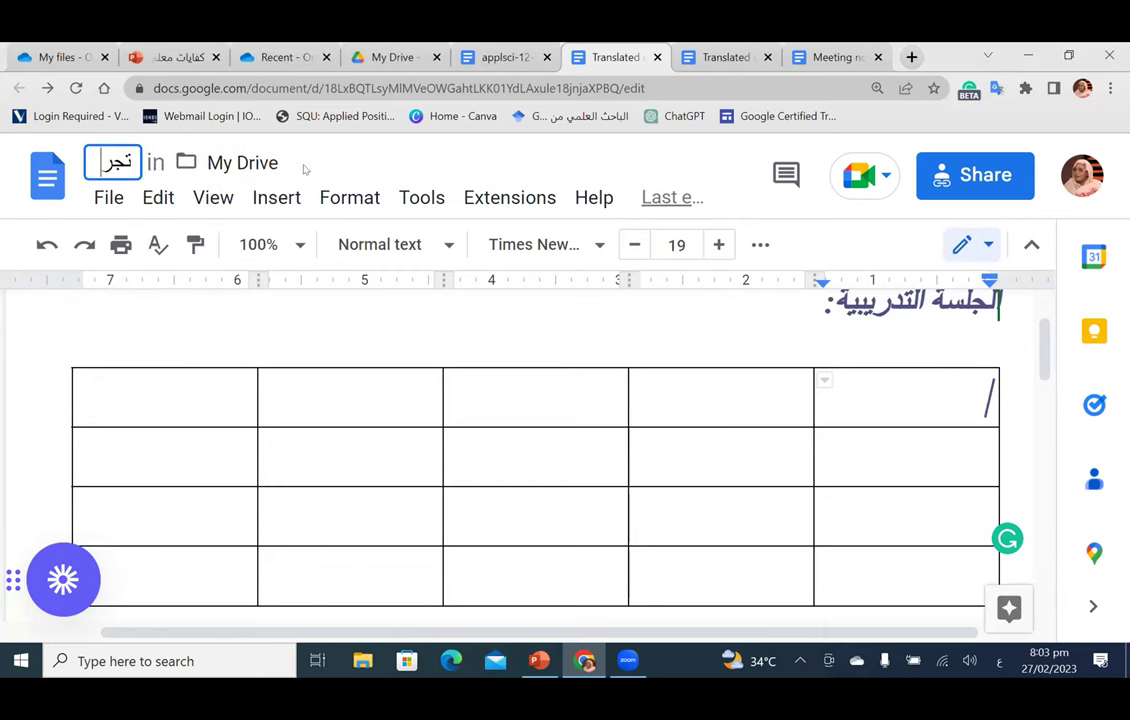
left_click(298, 388)
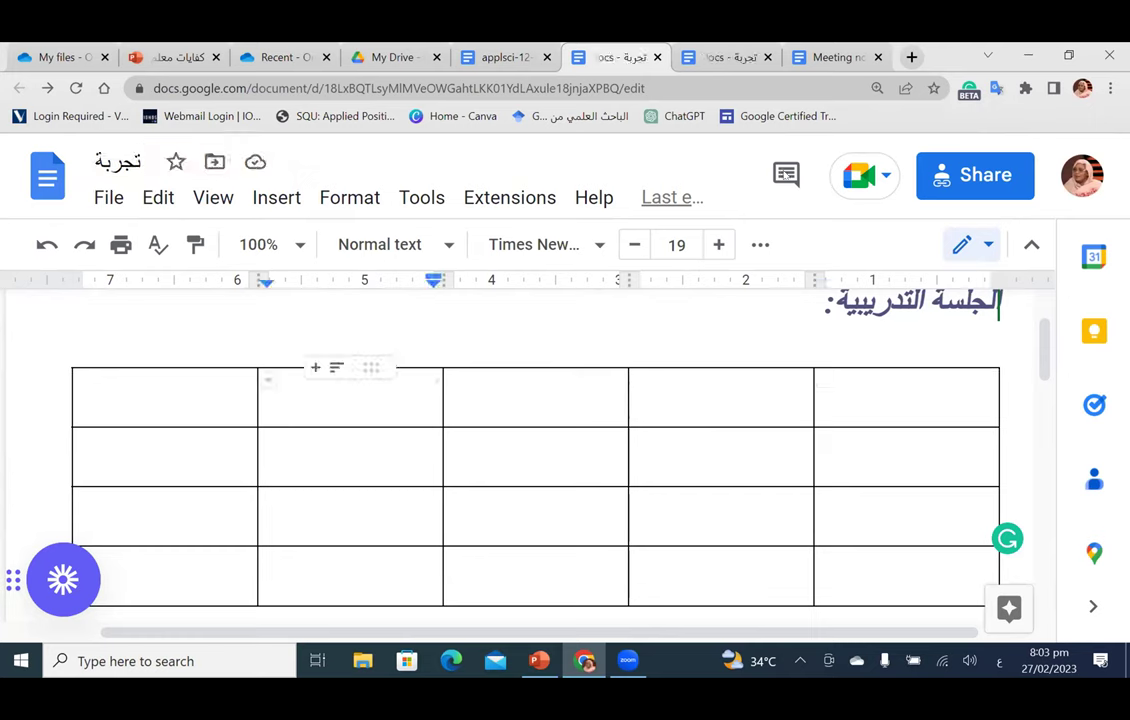
Step: Type a participant's name into the middle cell of the table's top row and select it
left_click(539, 393)
double_click(539, 393)
left_click(539, 393)
type("شا")
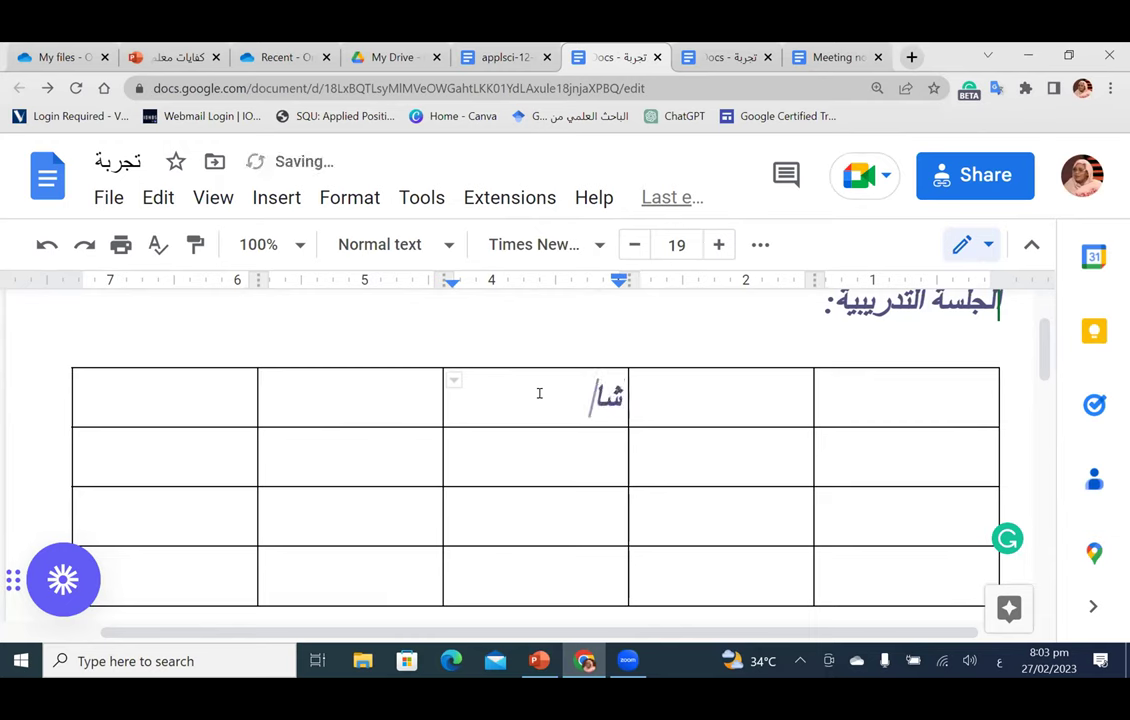
type("هيناز")
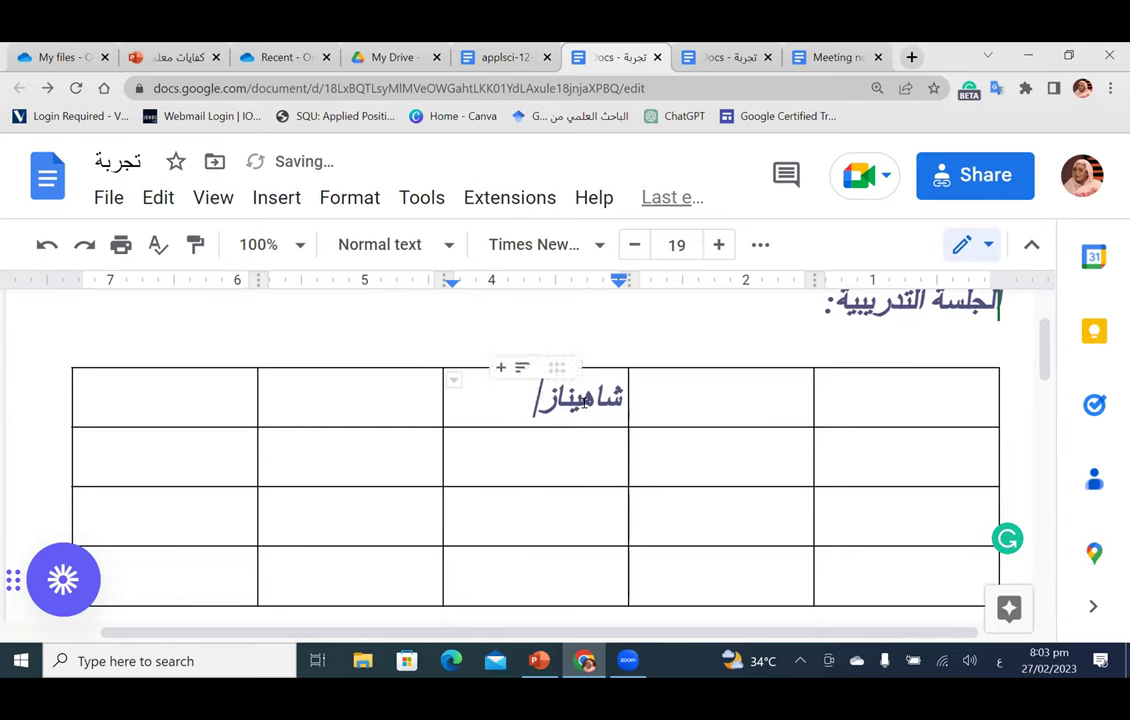
key("shift+Home")
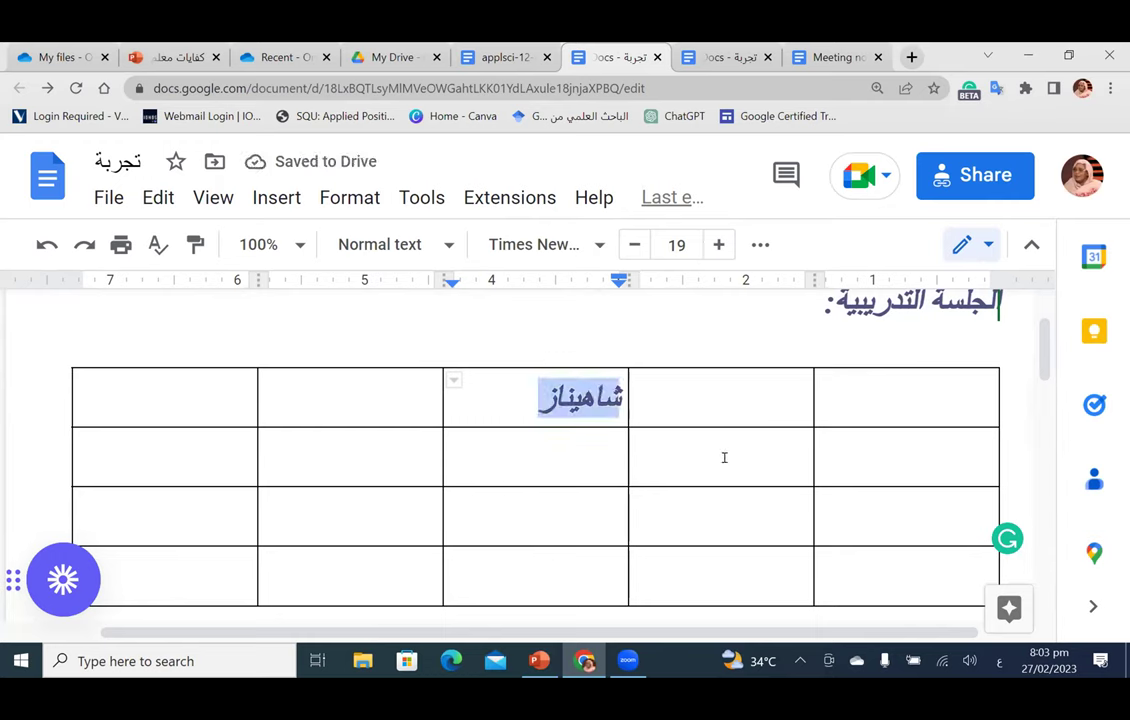
Step: Move into the next empty table cell while collaborators type their names into rows two to four
left_click(714, 407)
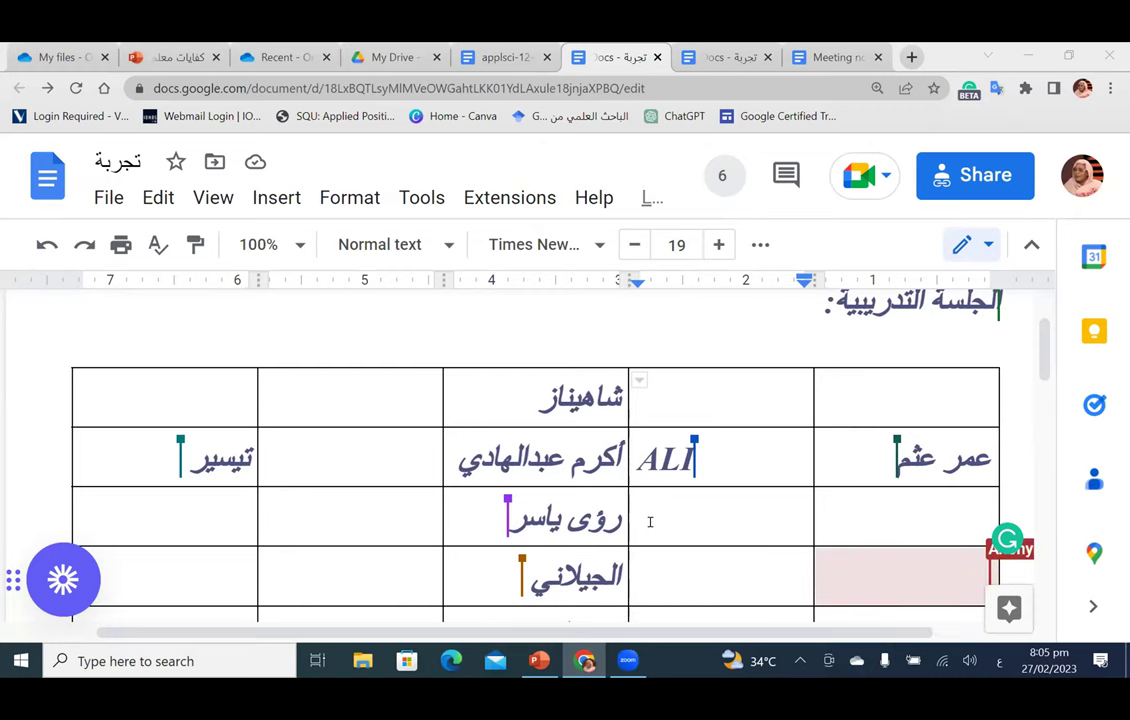
Step: Select the full name written in the second row's middle cell of the table
scroll(650, 515, "down", 3)
scroll(649, 514, "up", 4)
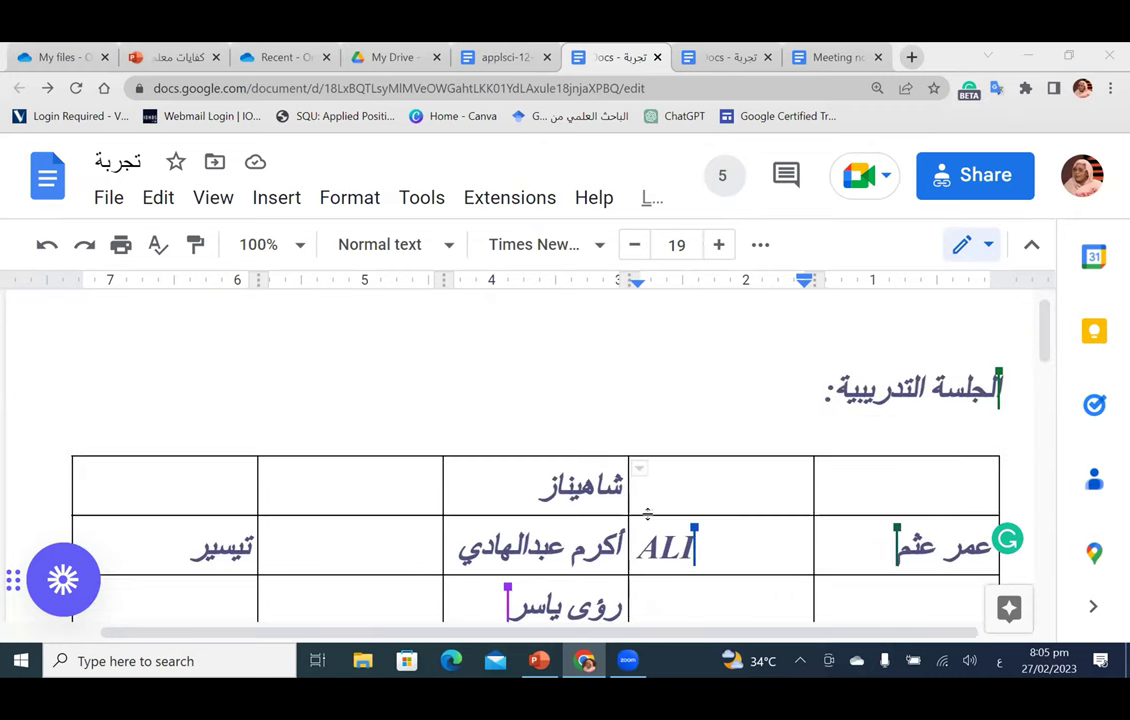
scroll(648, 516, "down", 3)
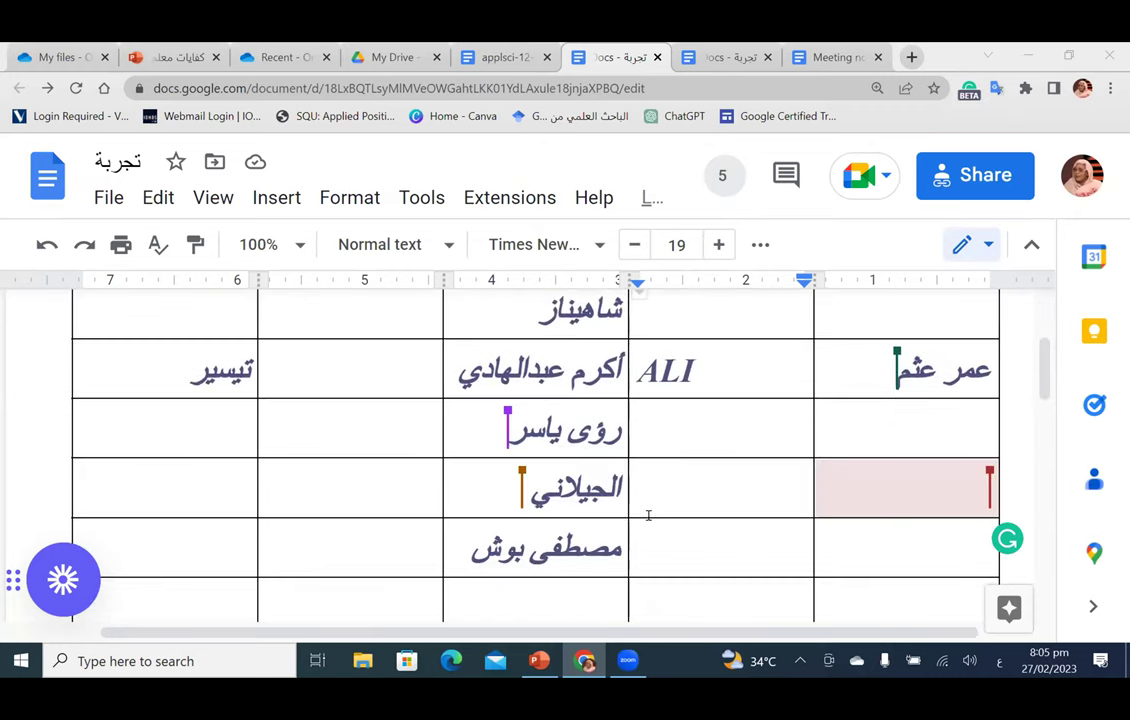
scroll(648, 515, "up", 2)
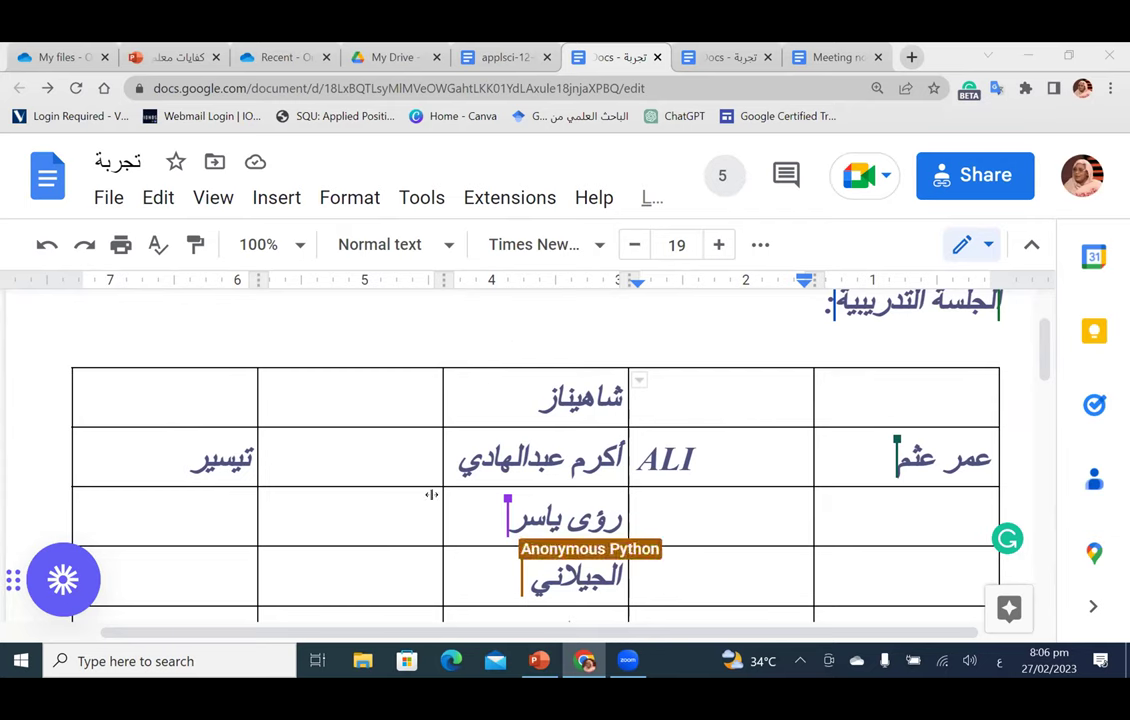
left_click_drag(459, 458, 622, 455)
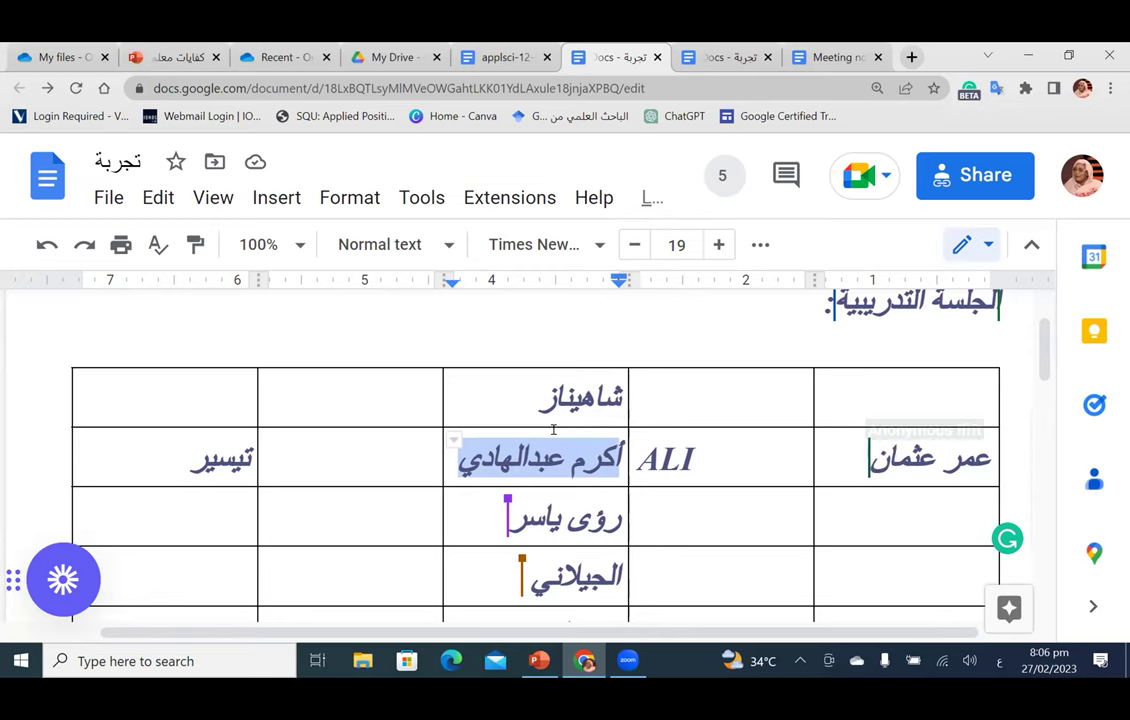
Step: Insert a comment on the selected name reading 'رجاءا عدل للاسم الثلاثي'
left_click(276, 198)
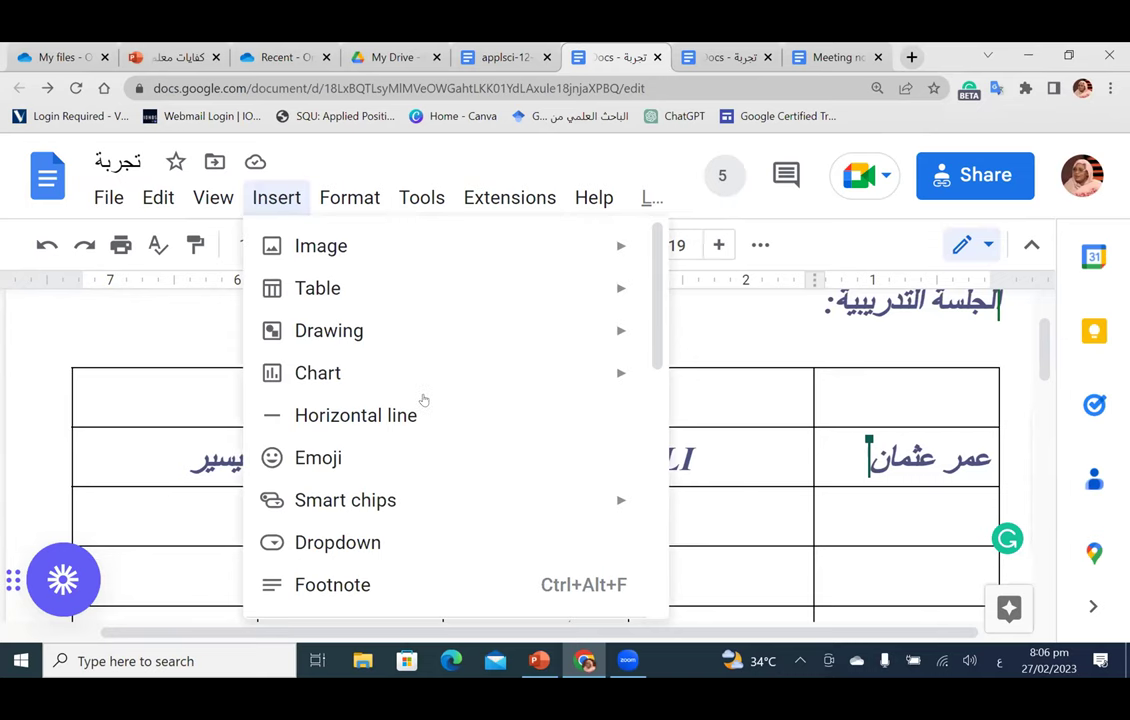
scroll(424, 400, "down", 3)
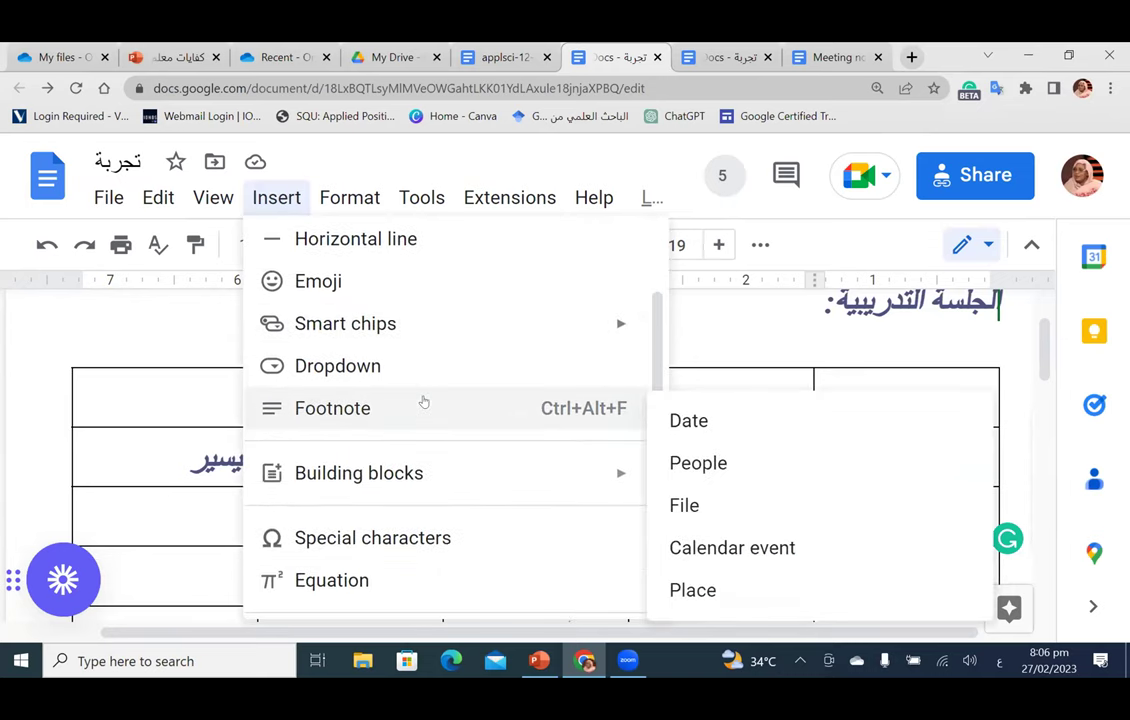
scroll(424, 401, "down", 5)
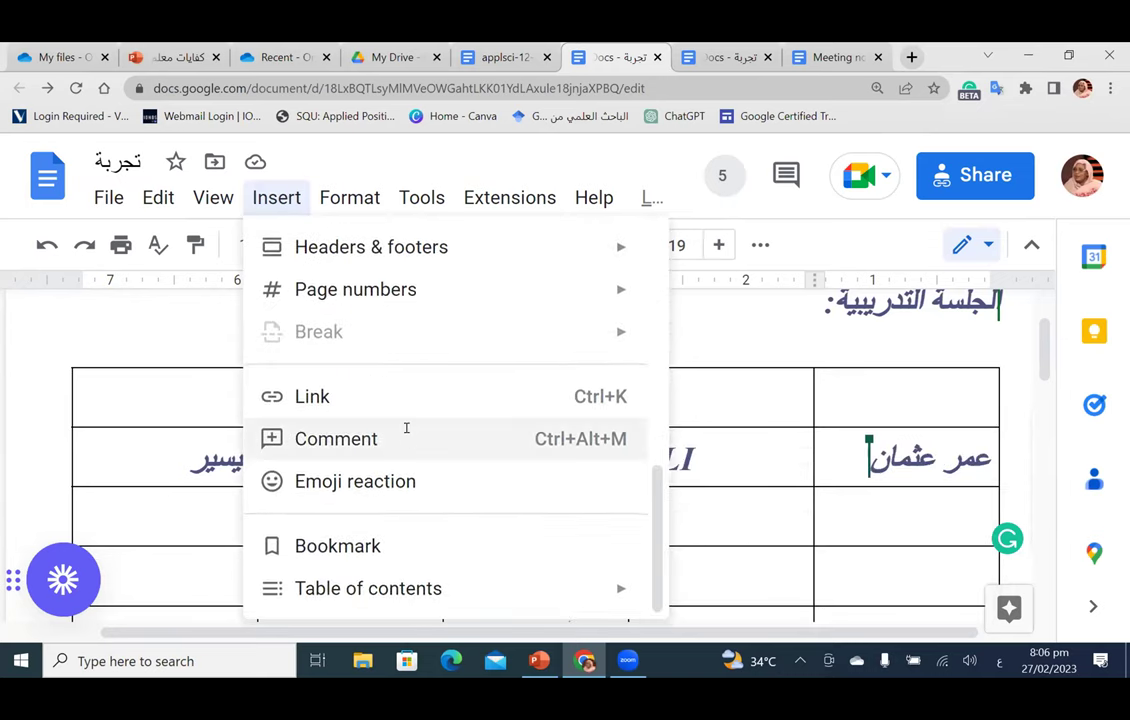
left_click(406, 436)
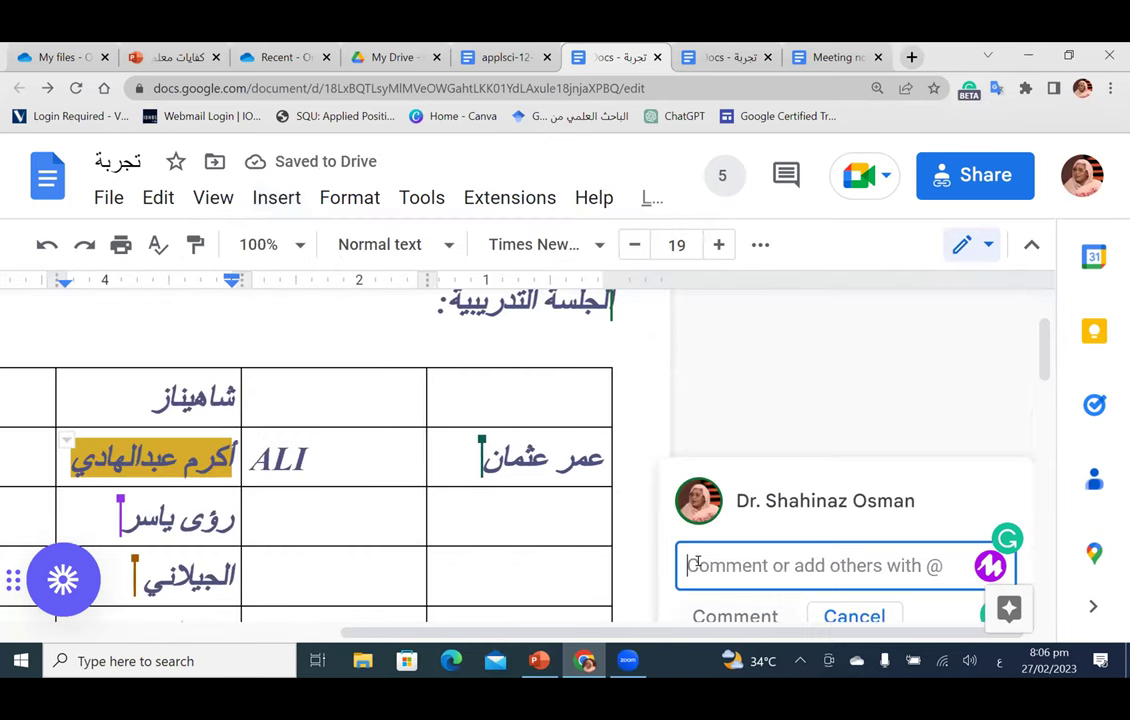
type("رجاءا عد")
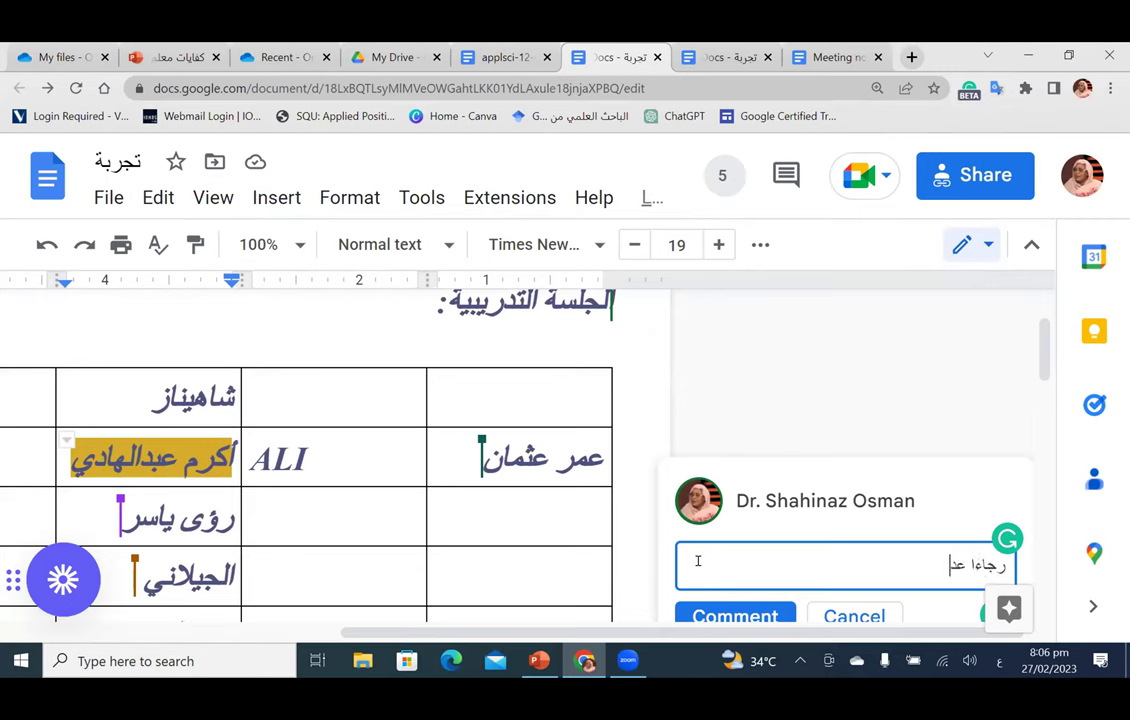
type("ل للاسم")
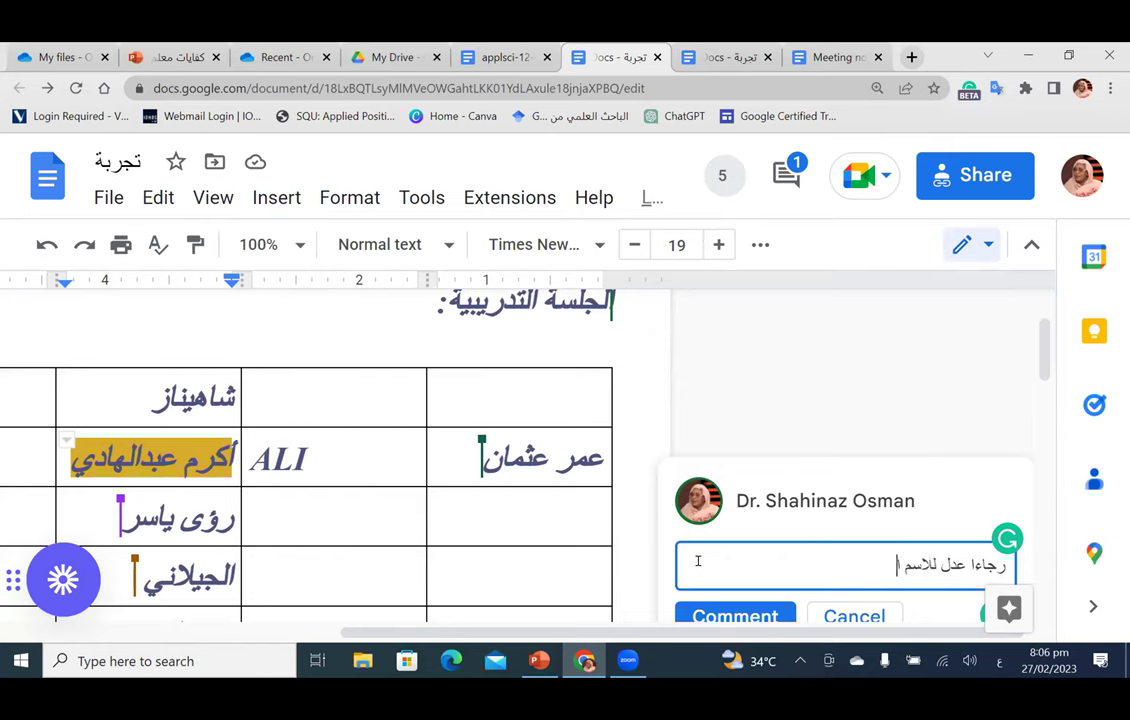
type(" الثلاثي")
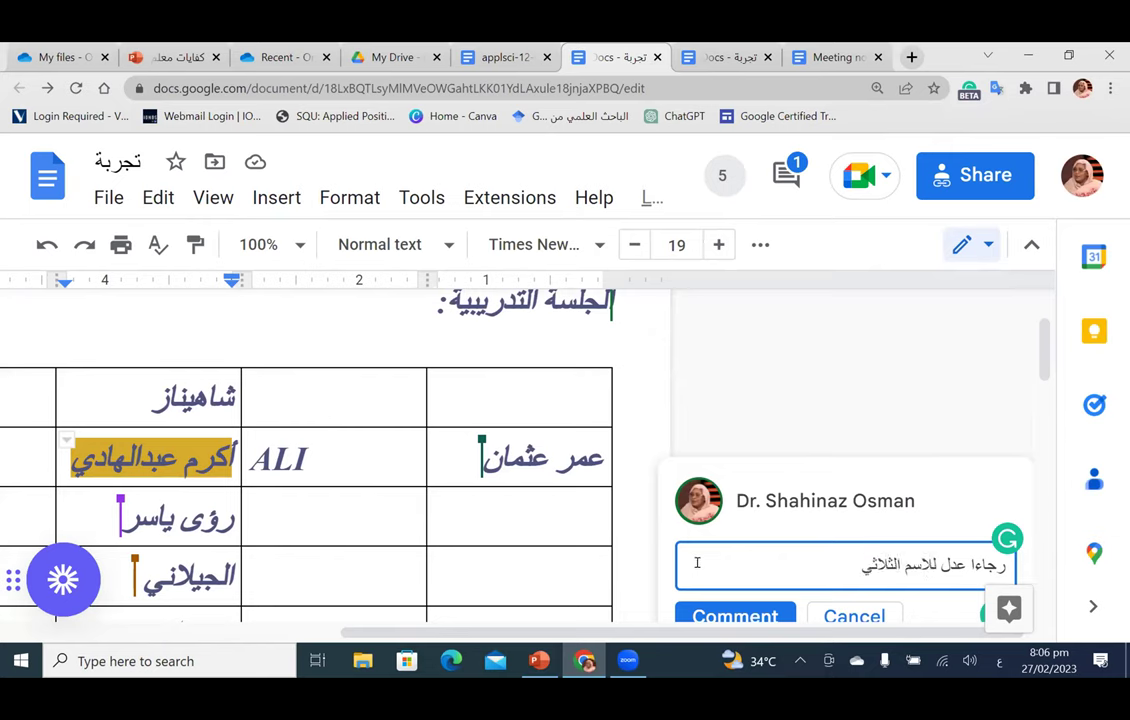
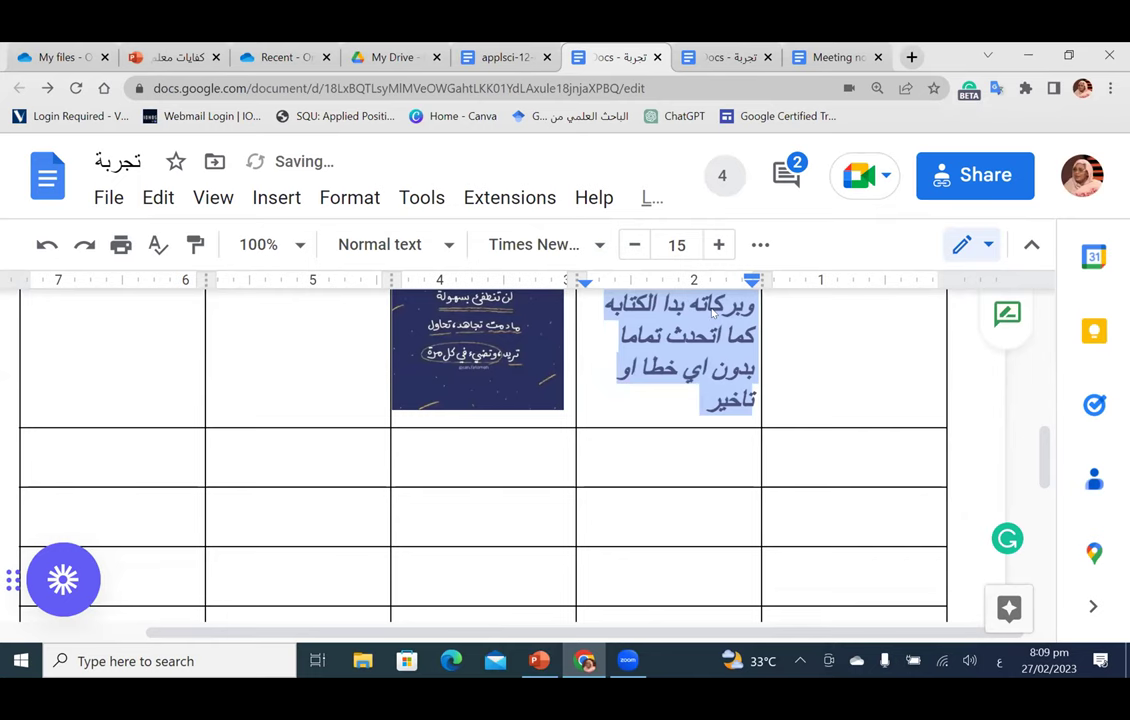
Step: Set the selected Arabic paragraph's font size back to 15 and color it red
left_click(718, 244)
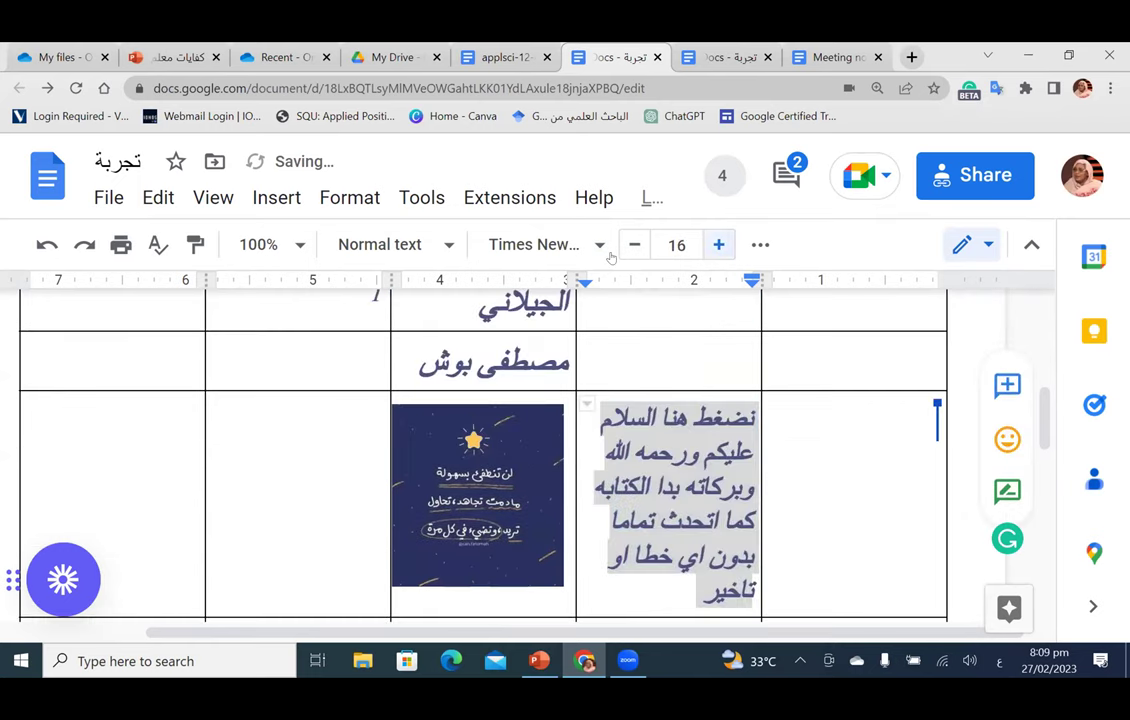
left_click(718, 244)
left_click(718, 244)
left_click(718, 244)
left_click(634, 244)
left_click(634, 244)
left_click(634, 244)
left_click(634, 244)
left_click(760, 244)
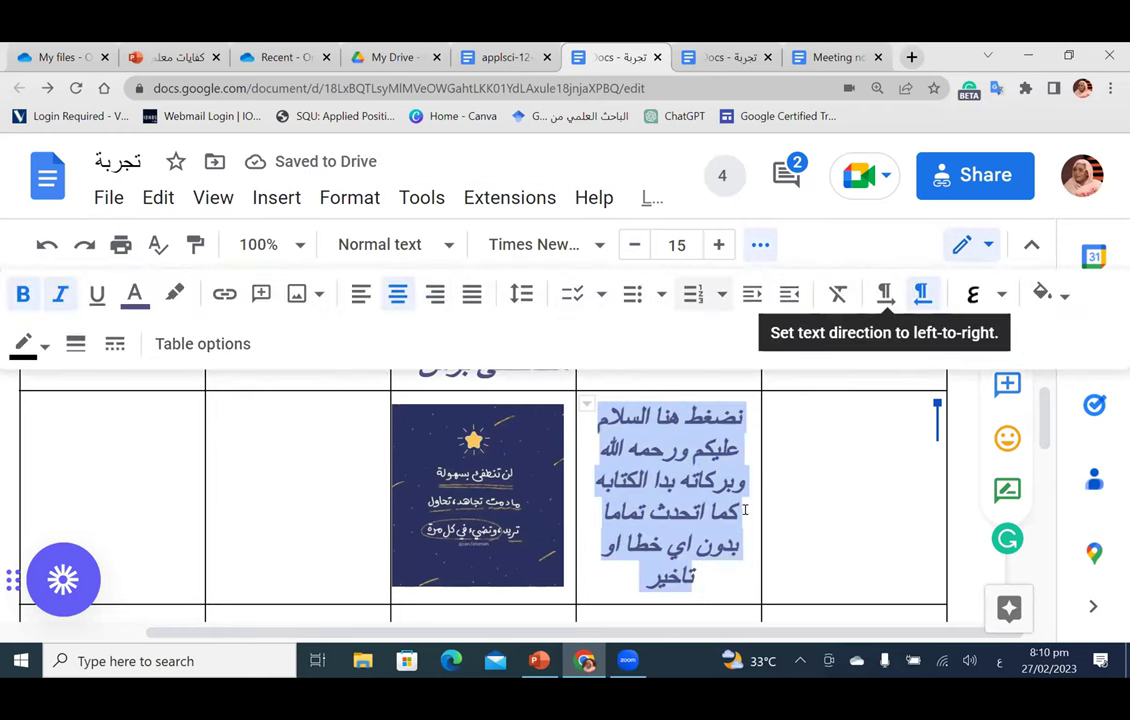
left_click(134, 293)
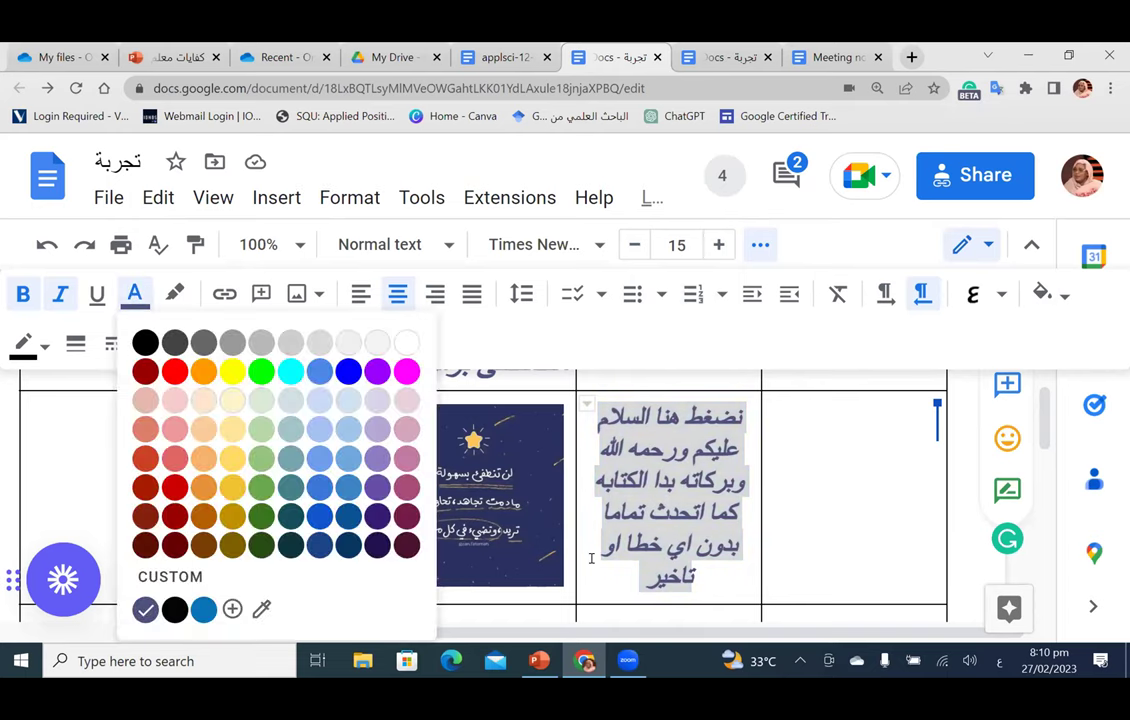
left_click(174, 371)
left_click(739, 517)
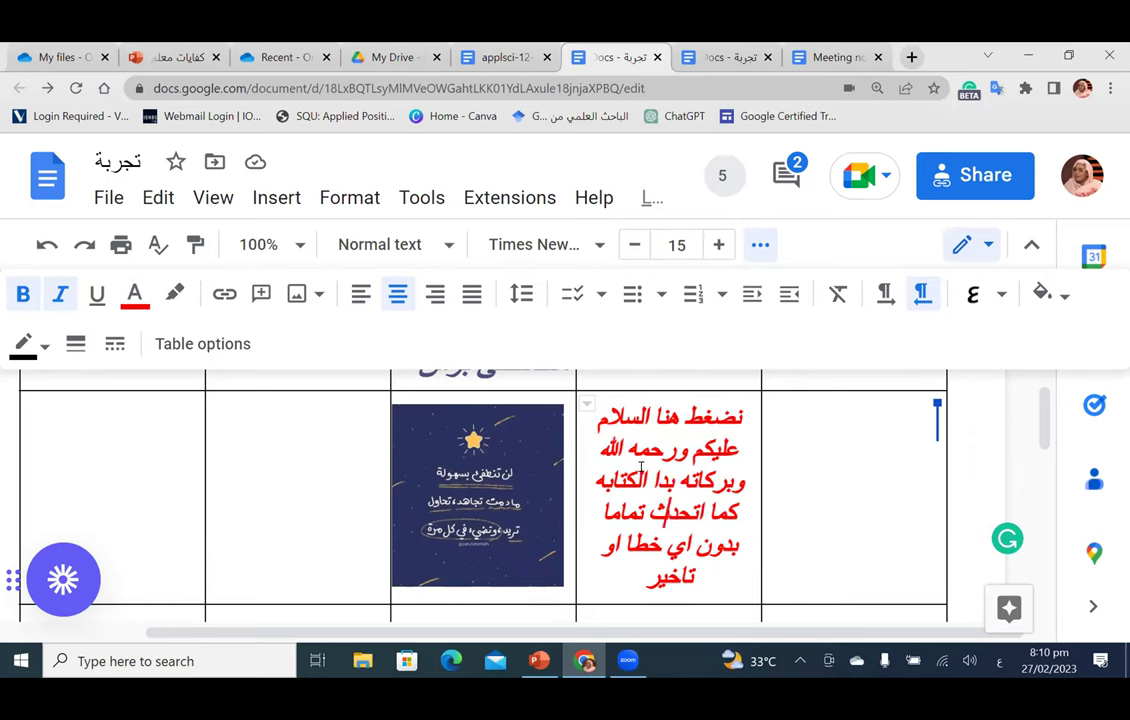
Step: Open the Explore research panel beside the document
scroll(727, 514, "up", 4)
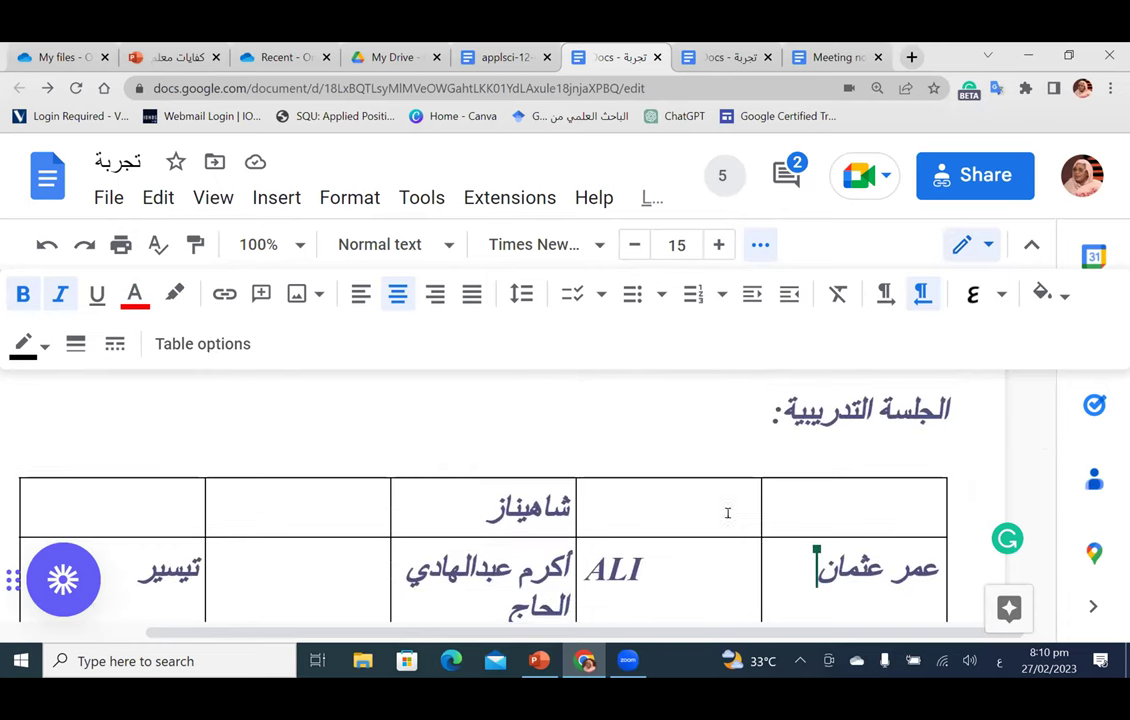
scroll(727, 514, "down", 5)
scroll(727, 514, "down", 2)
scroll(727, 514, "up", 6)
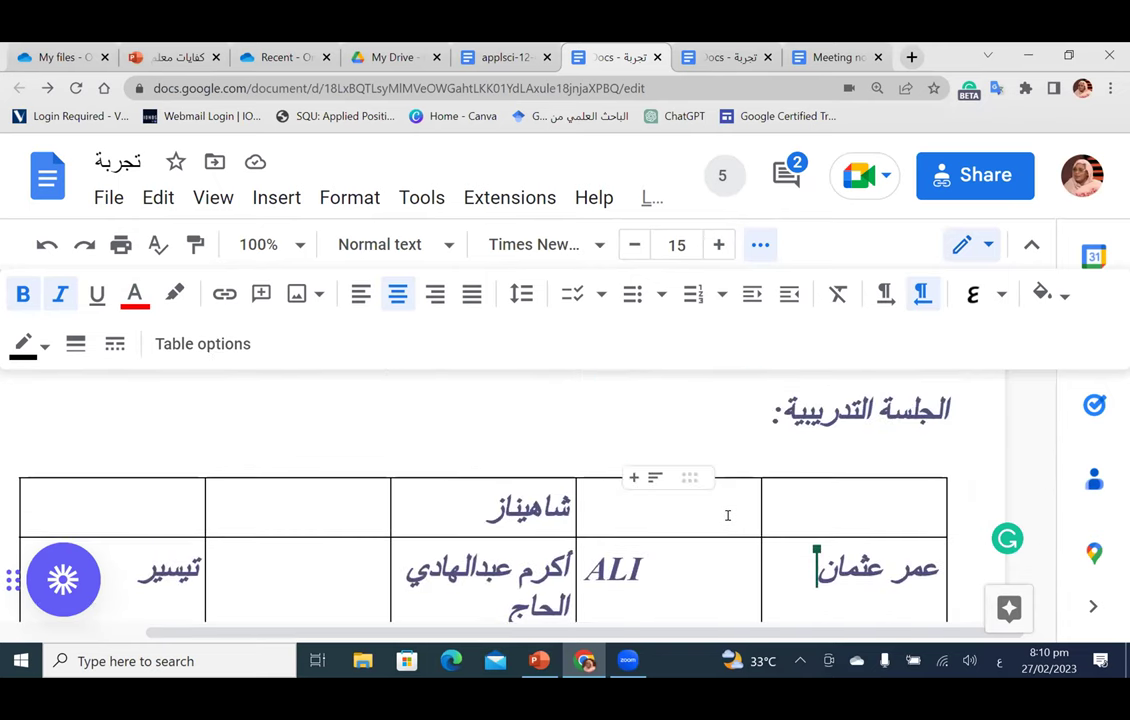
scroll(728, 515, "down", 5)
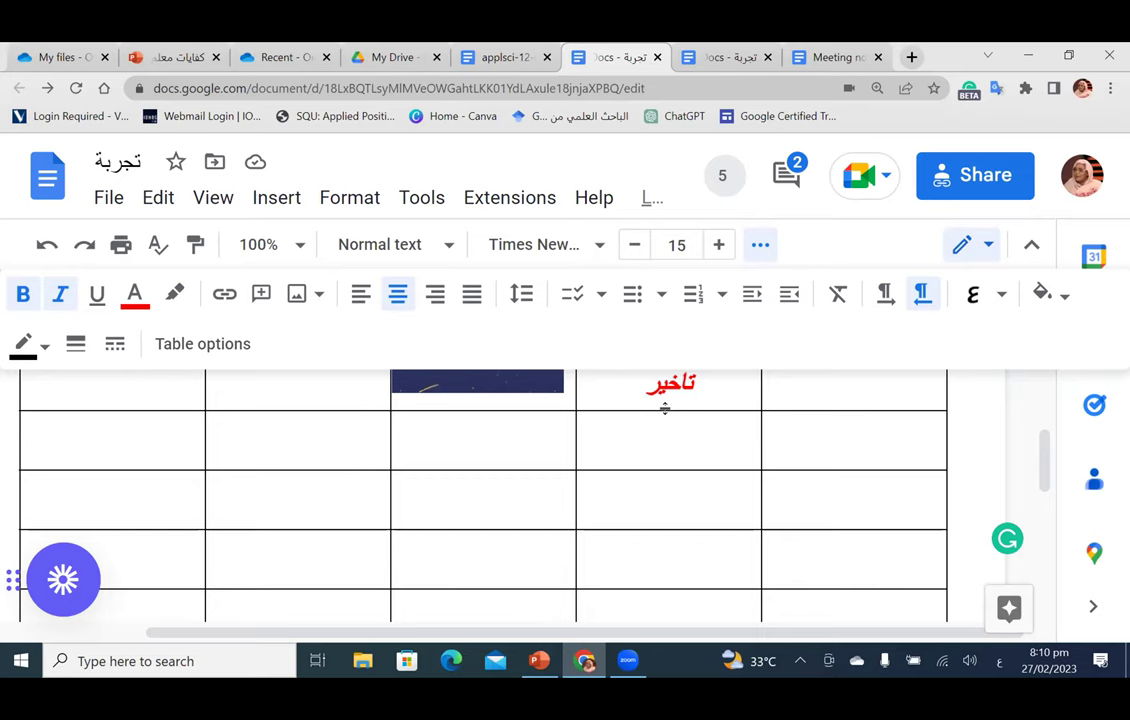
left_click(985, 609)
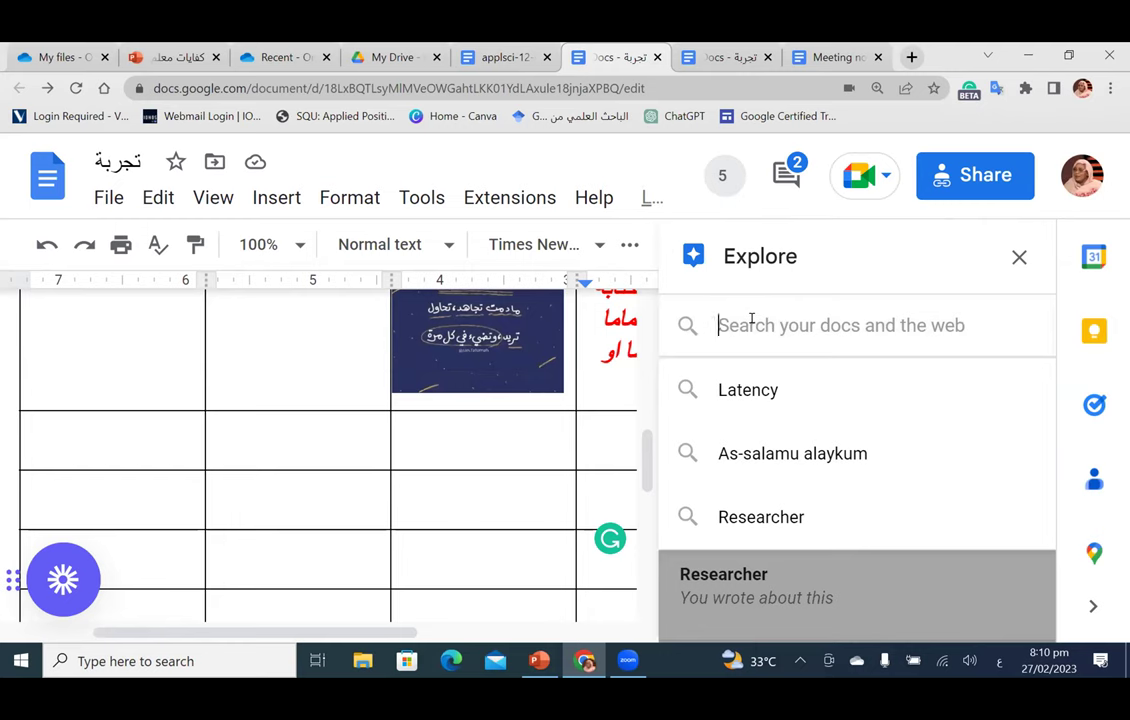
Step: Search Explore for 'Researcher' and insert the first image result into the table cell
left_click(765, 518)
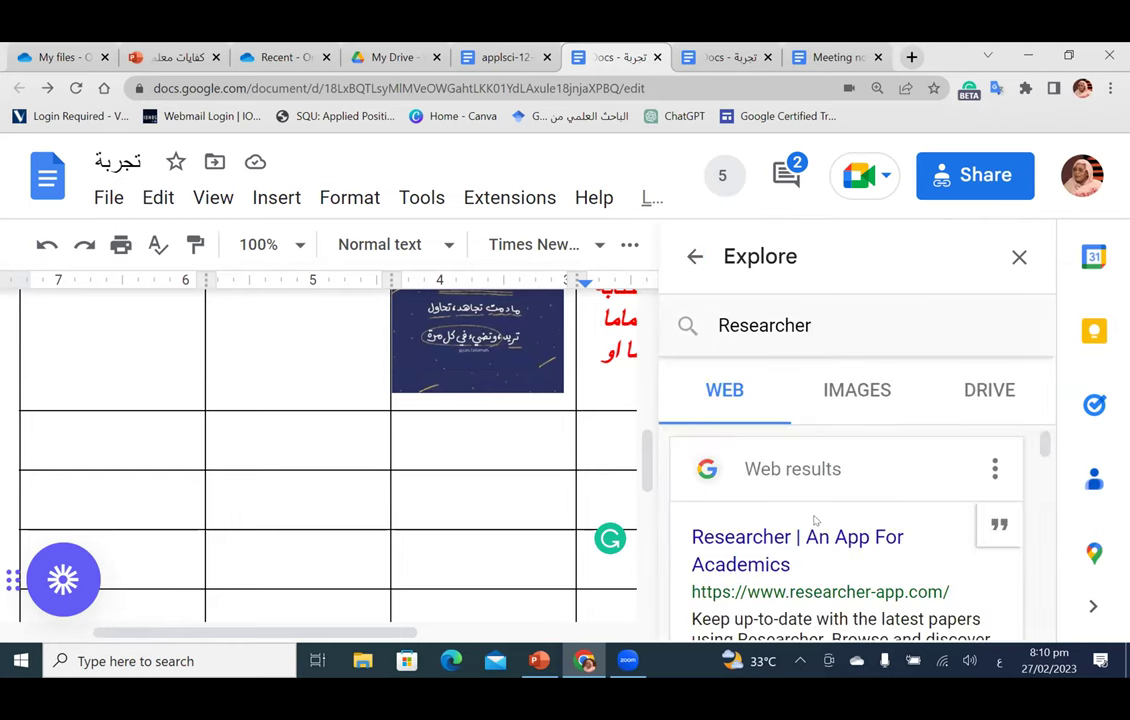
scroll(815, 519, "down", 1)
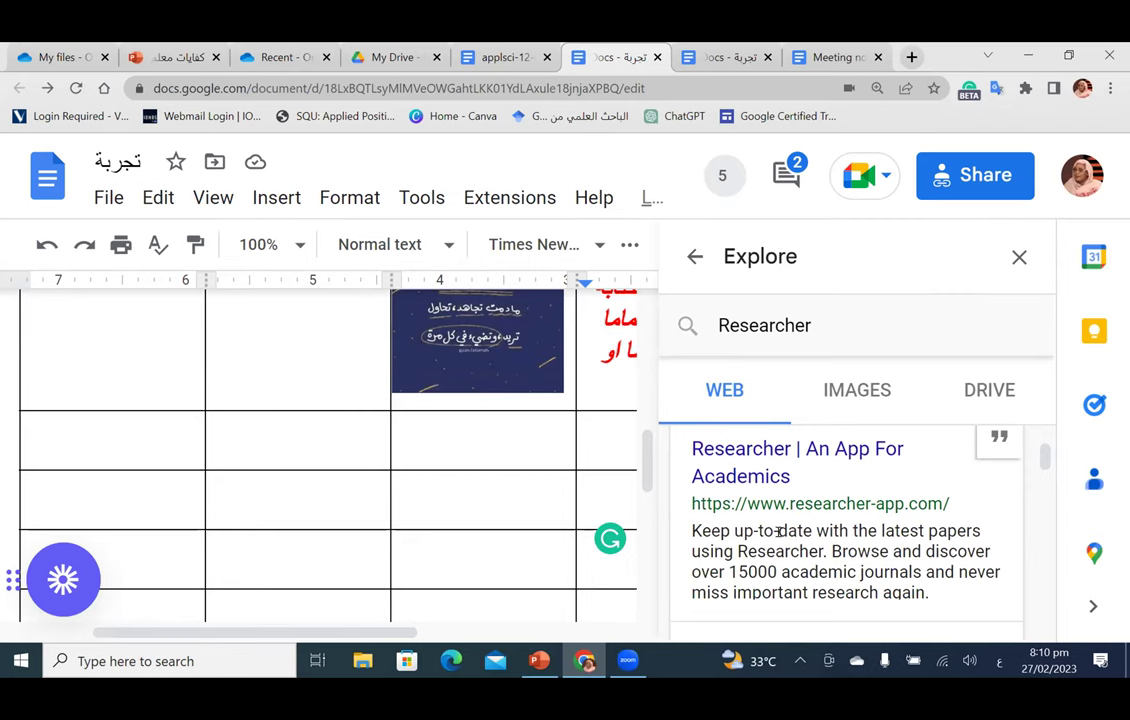
left_click_drag(742, 531, 855, 593)
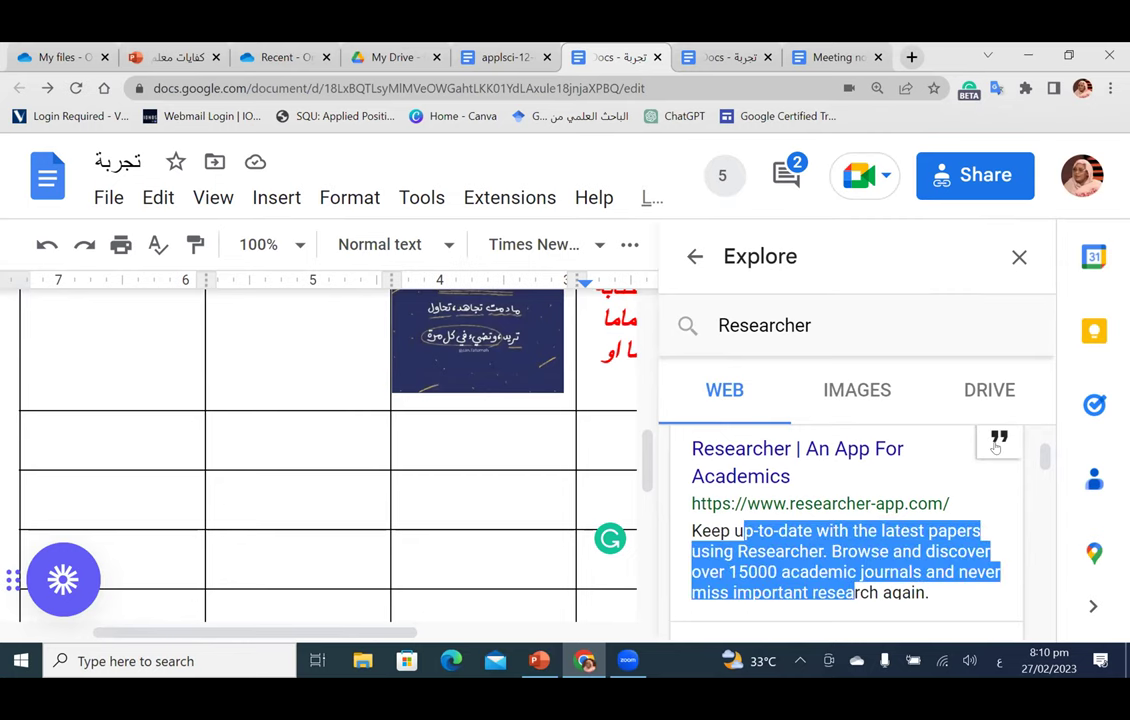
left_click(853, 394)
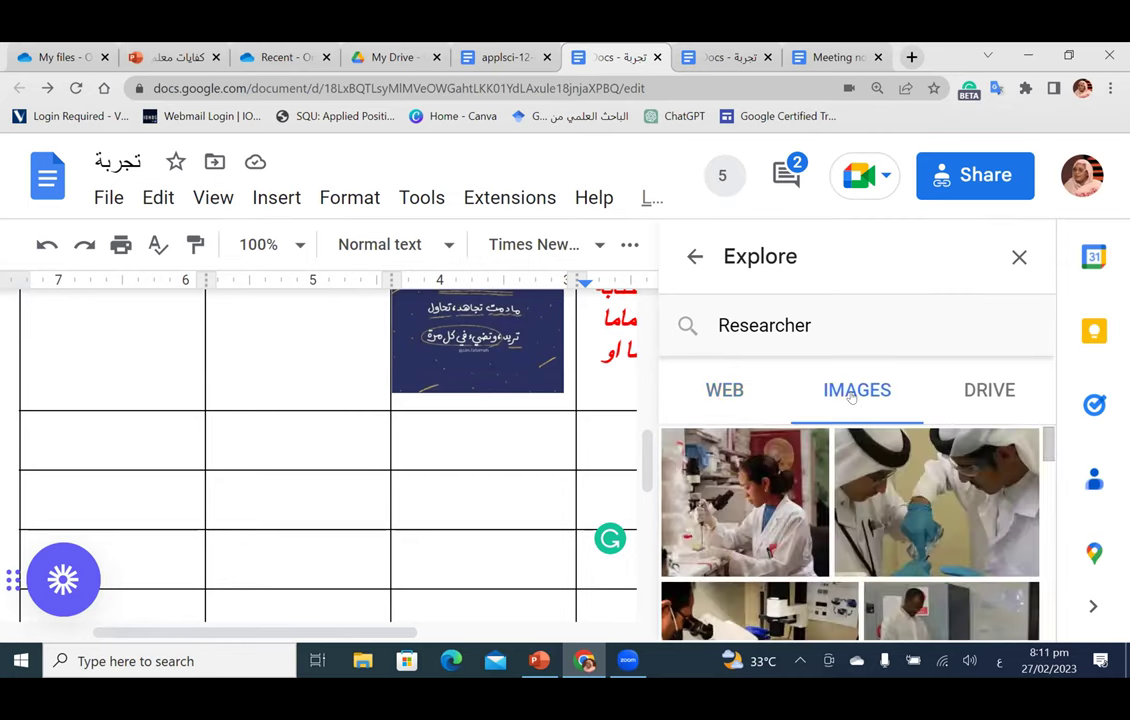
mouse_move(799, 457)
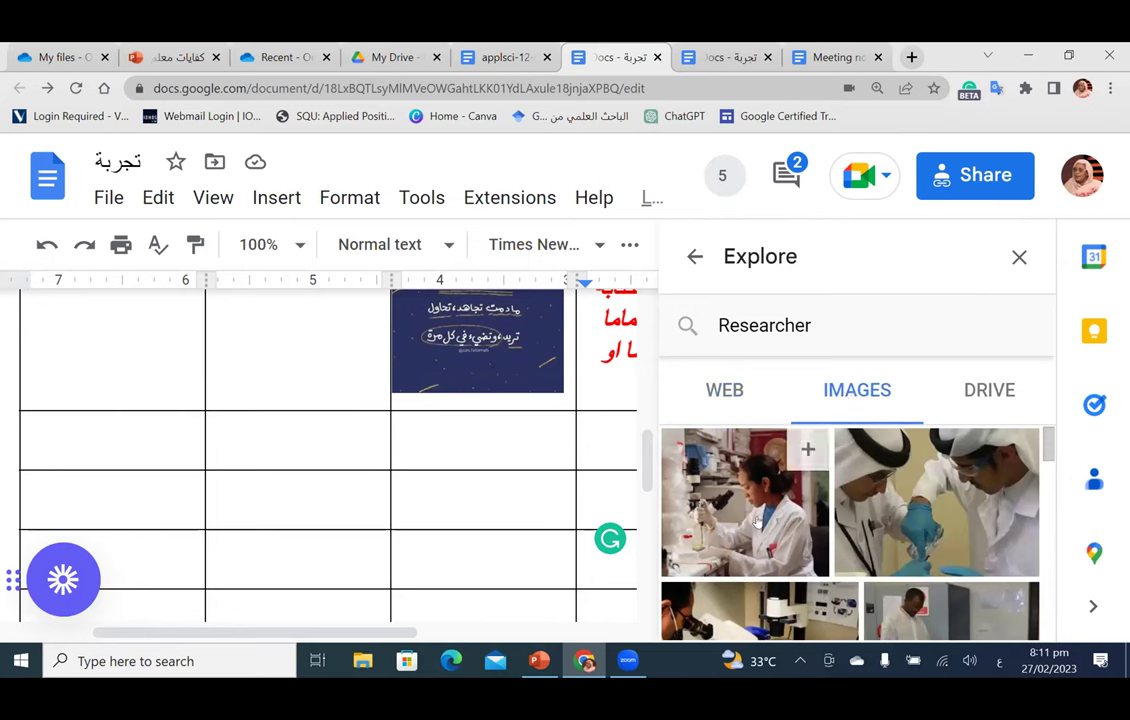
left_click(806, 451)
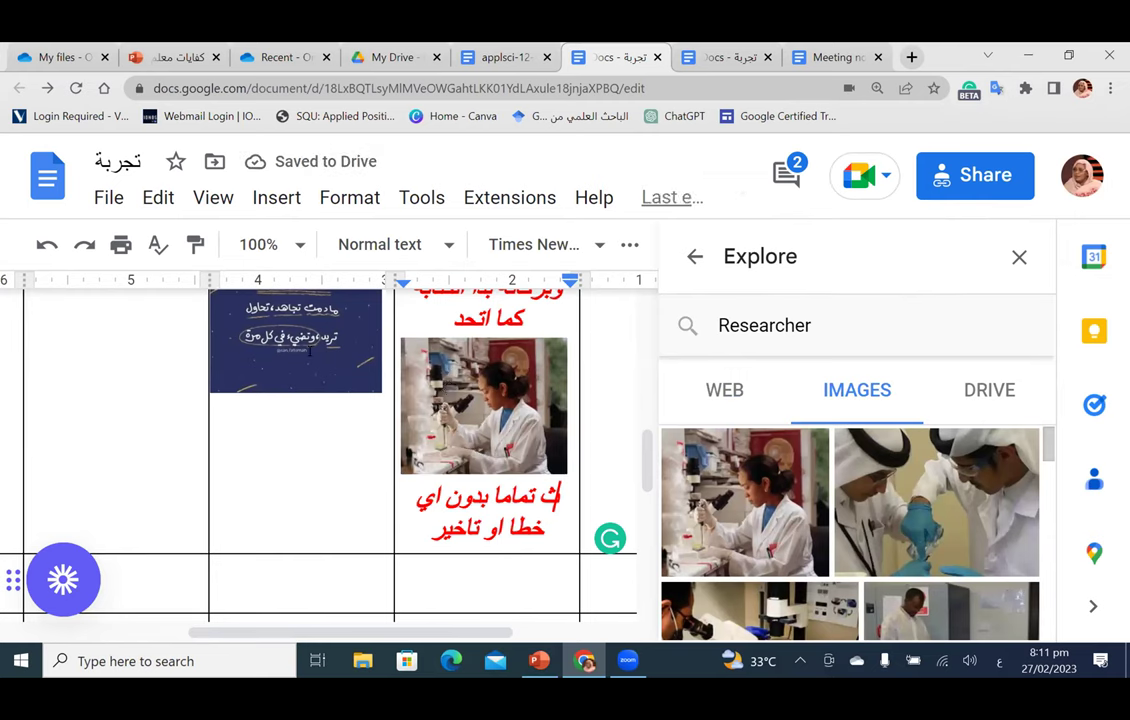
Step: Compare the inserted researcher photo with the dark quote image, then close Explore
scroll(481, 381, "down", 1)
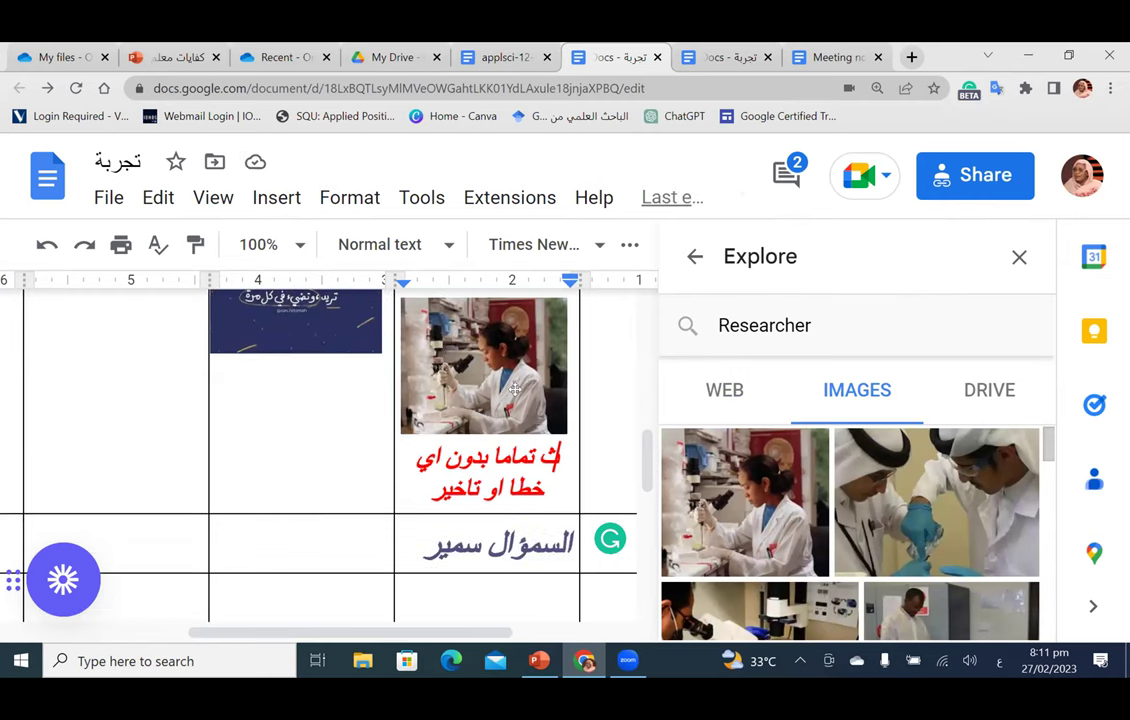
left_click(514, 389)
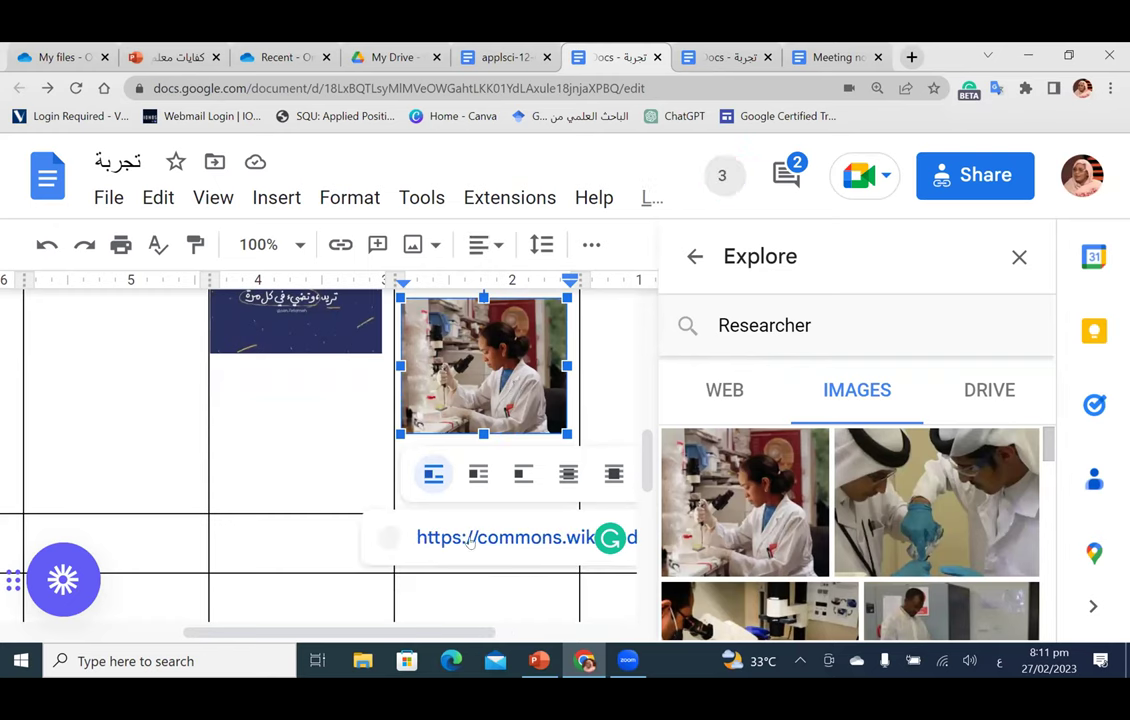
scroll(340, 424, "up", 2)
left_click(340, 424)
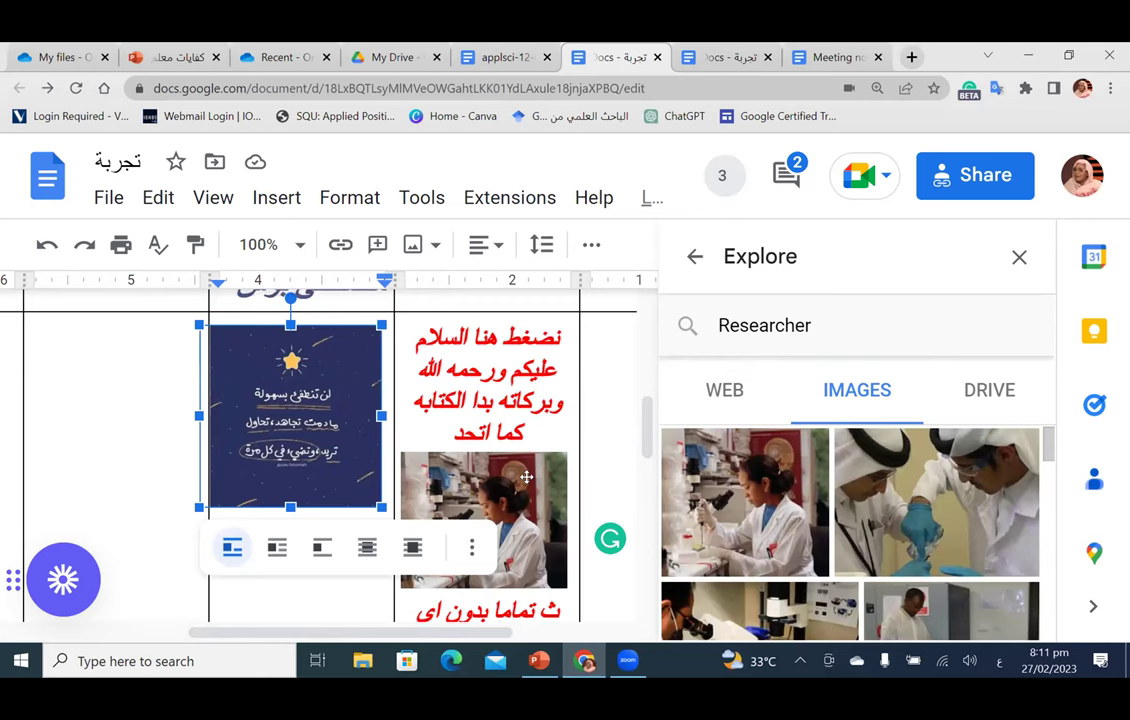
left_click(526, 477)
scroll(505, 447, "down", 2)
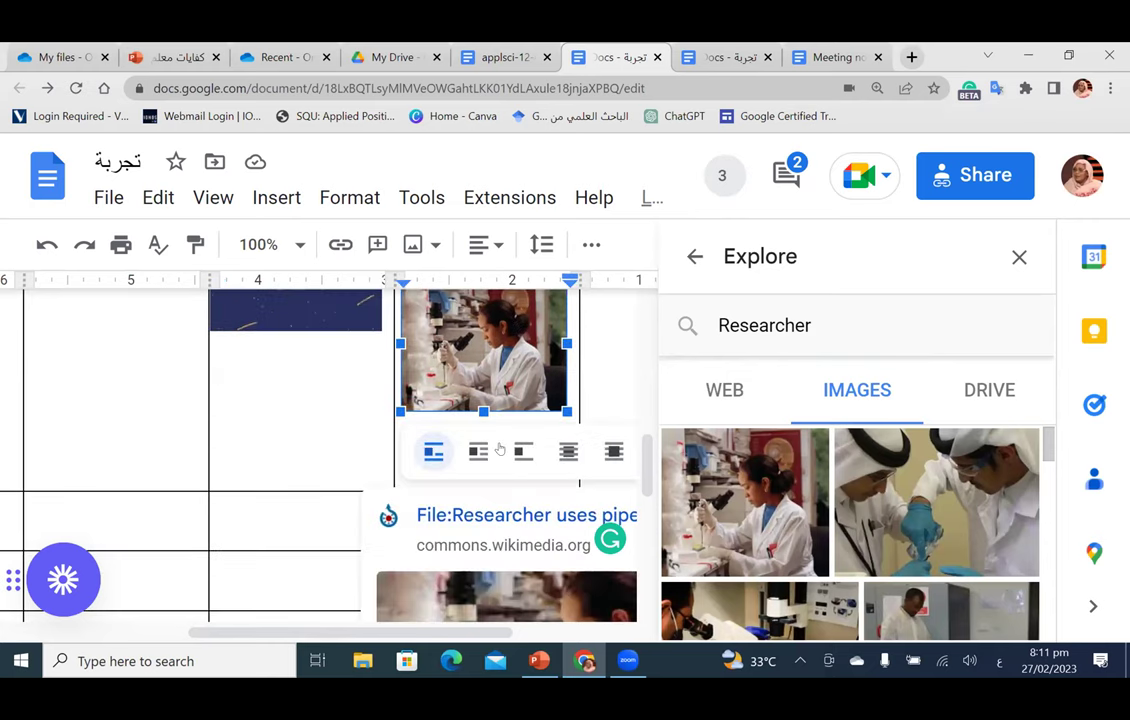
scroll(295, 315, "up", 2)
left_click(284, 347)
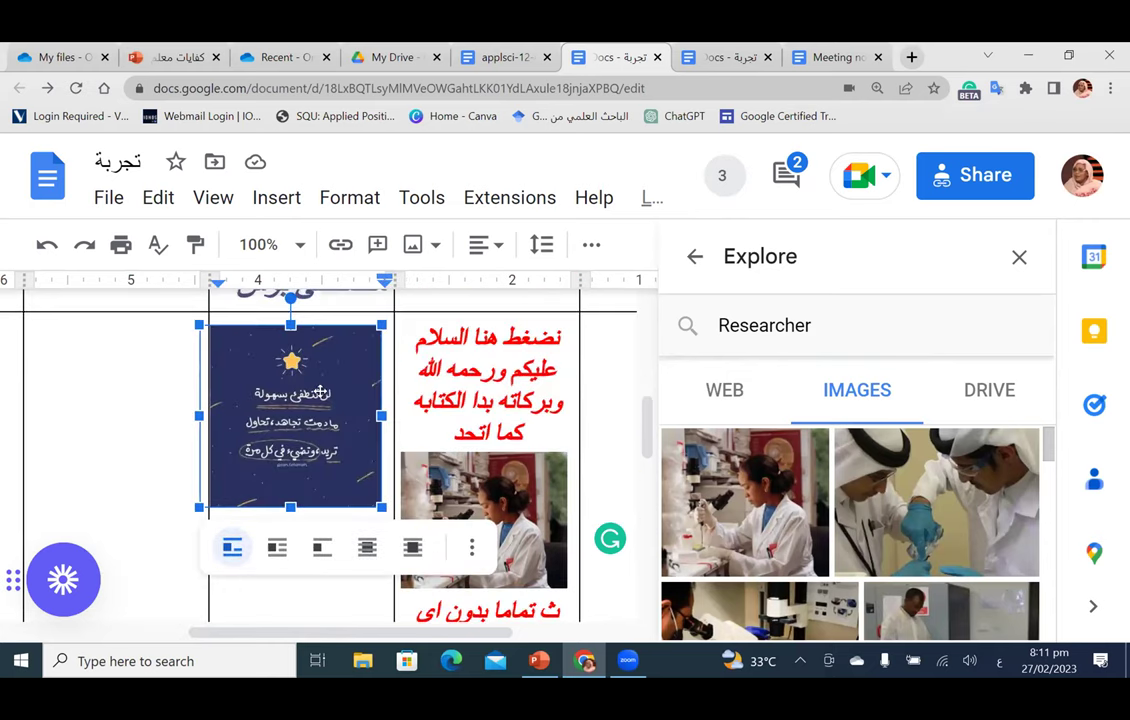
left_click(441, 472)
scroll(390, 415, "down", 2)
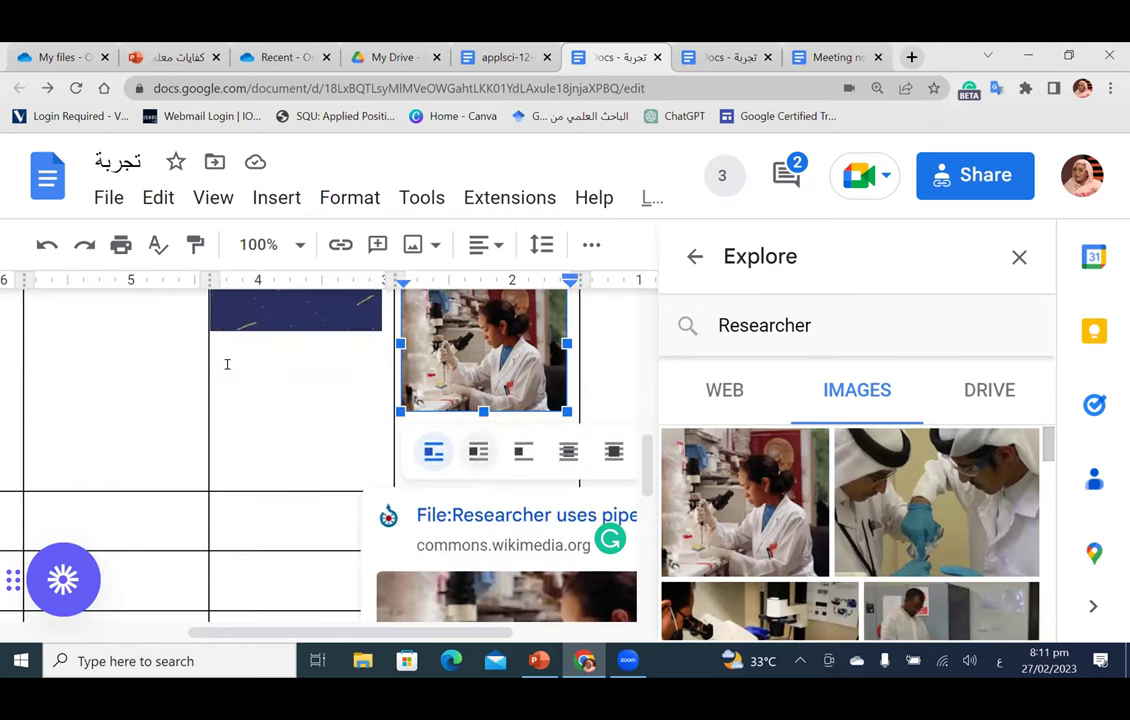
scroll(303, 421, "up", 2)
left_click(303, 421)
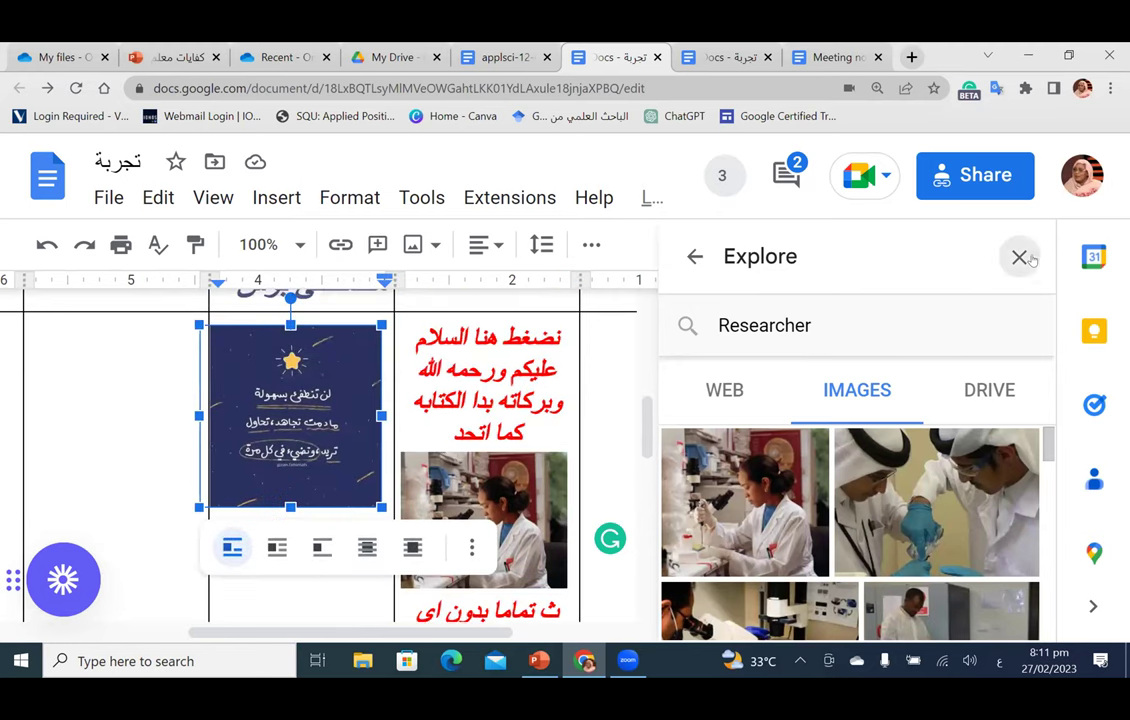
left_click(1020, 257)
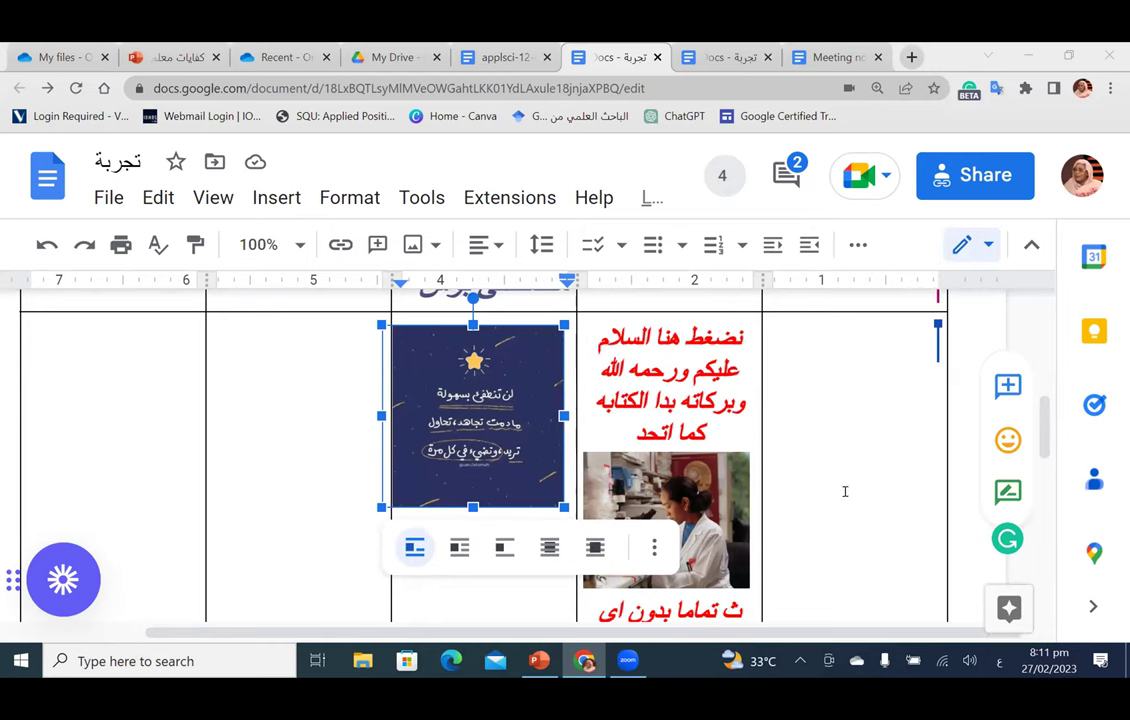
scroll(845, 490, "down", 10)
scroll(845, 491, "up", 10)
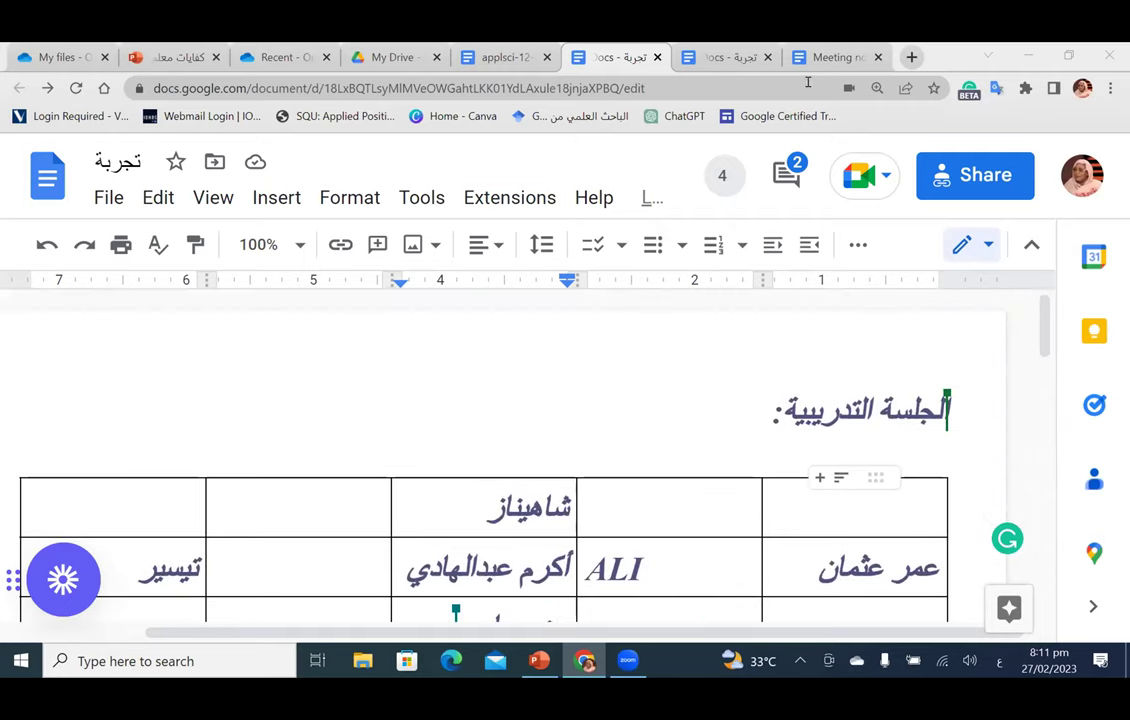
Step: Close the Meeting notes document and both copies of the Arabic document
left_click(817, 62)
key("ctrl+w")
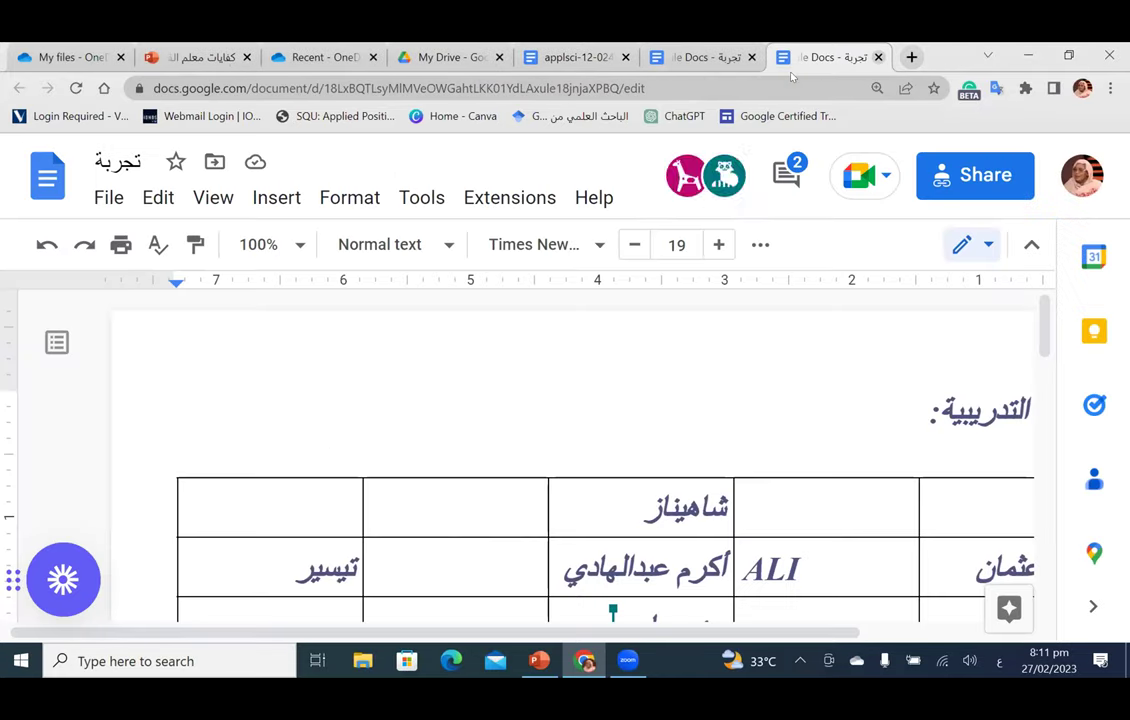
key("ctrl+w")
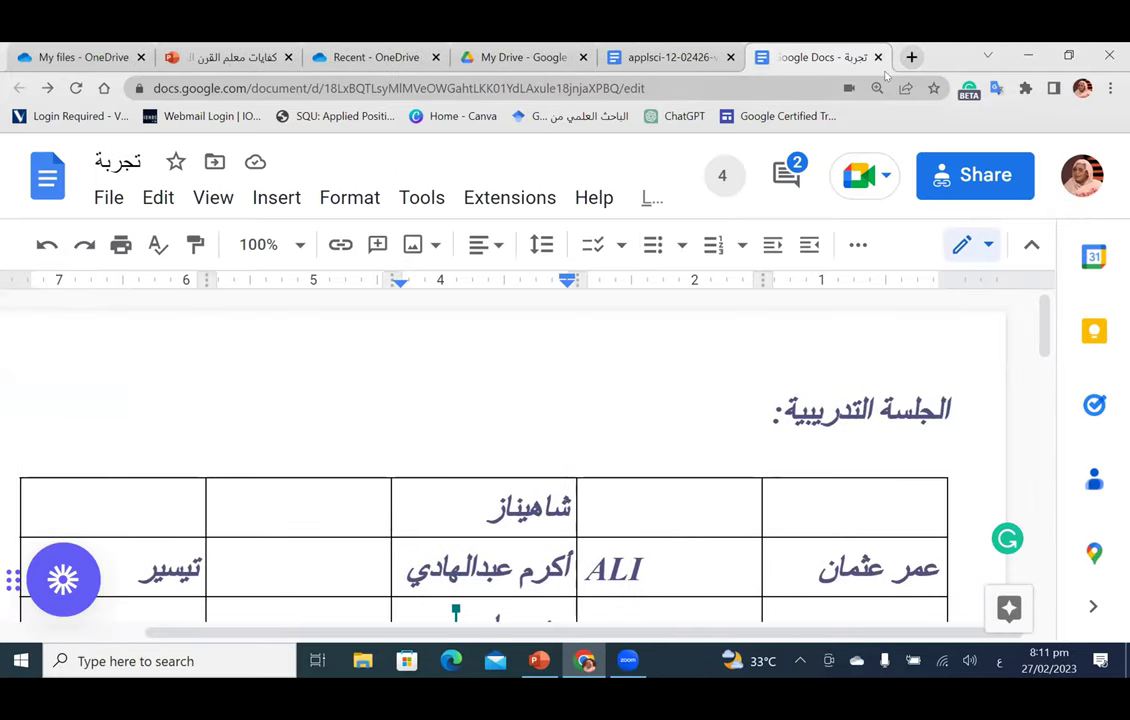
key("ctrl+w")
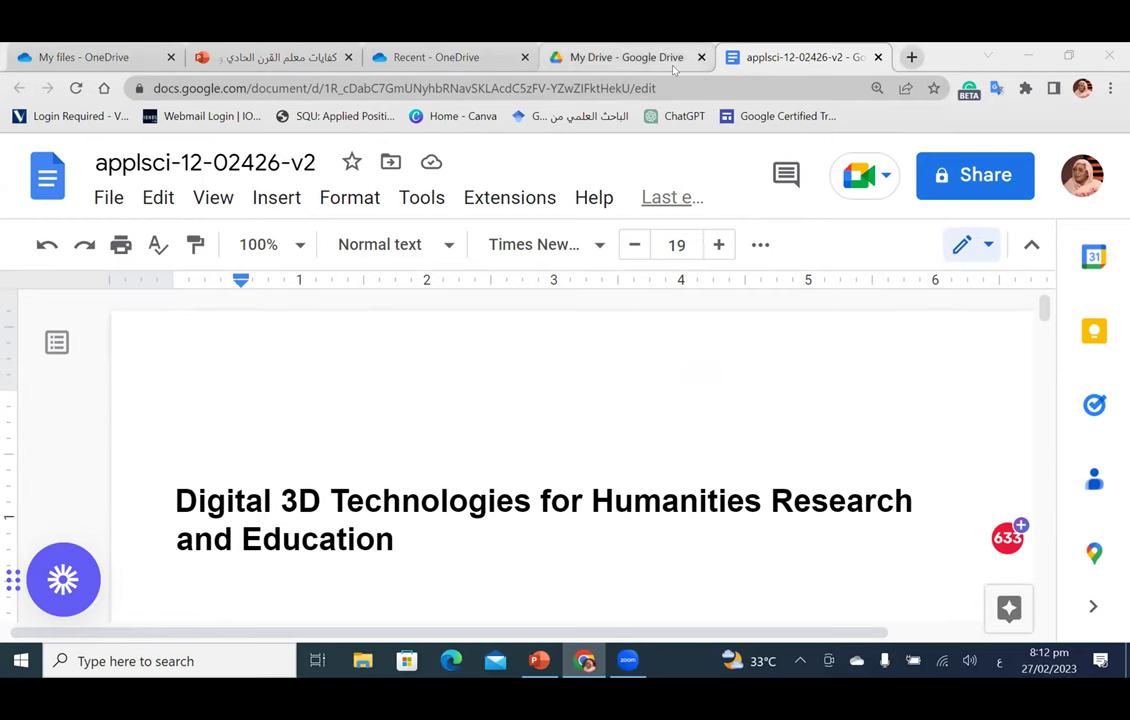
Step: Switch to My Drive and close the applsci-12-02426-v2 document tab
left_click(620, 57)
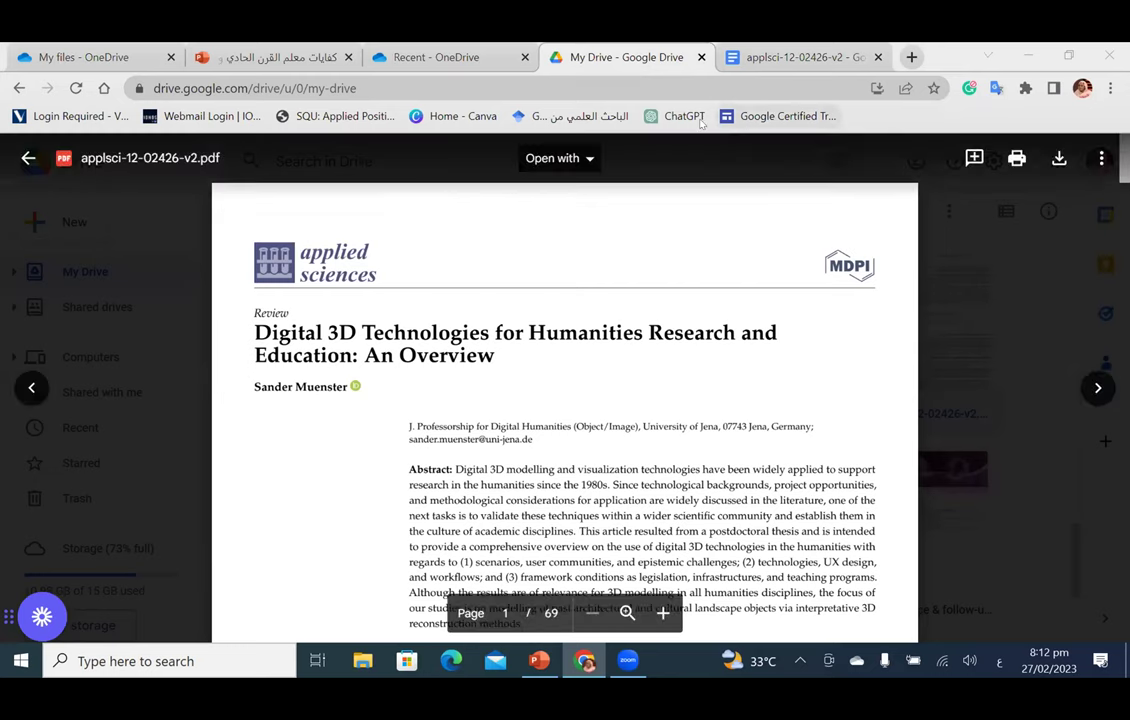
middle_click(776, 52)
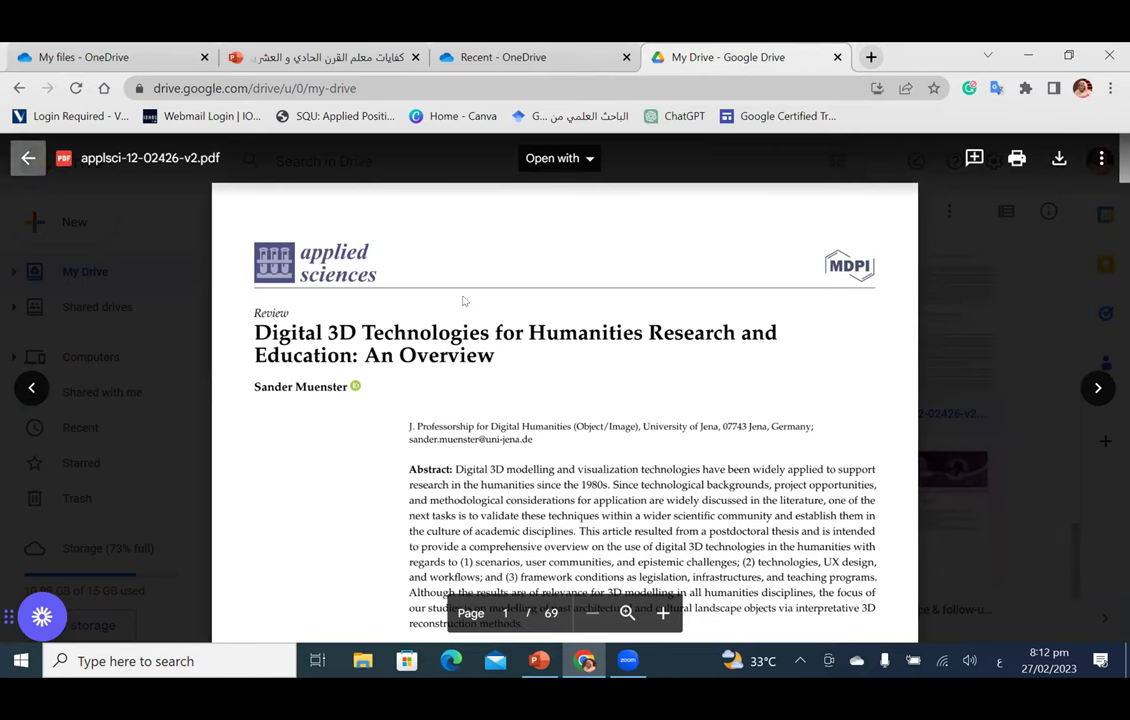
key("Escape")
Step: From Drive's New menu, start a Google Sheets spreadsheet from a template
left_click(62, 220)
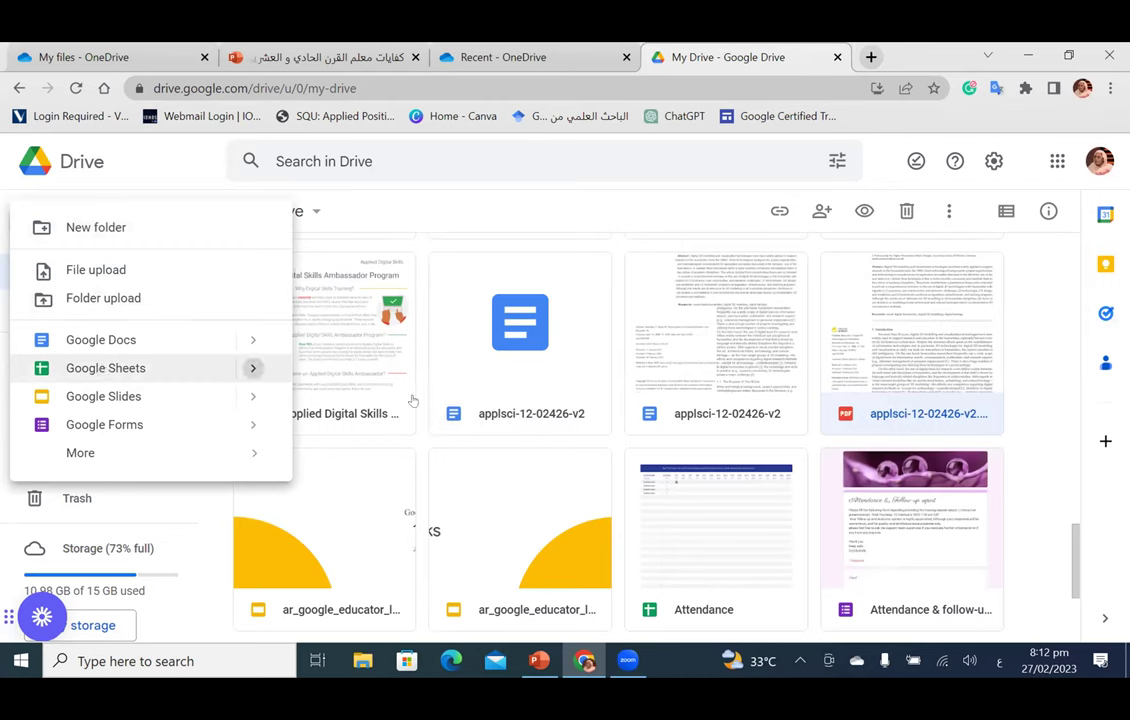
left_click(254, 369)
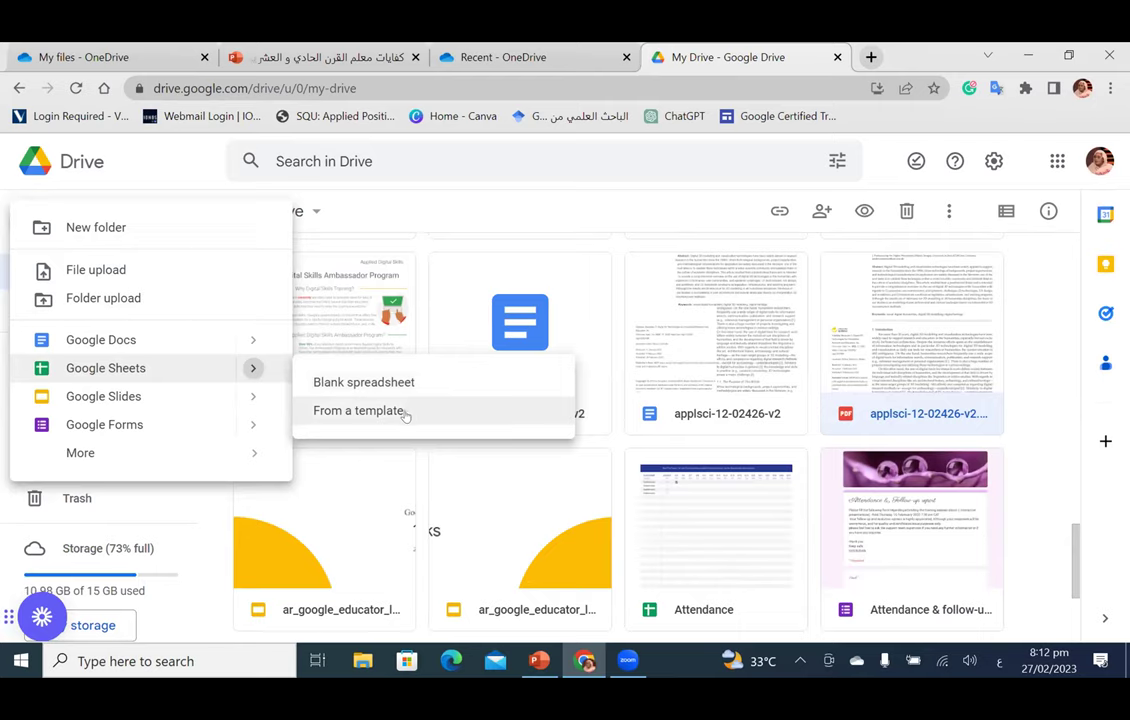
left_click(408, 412)
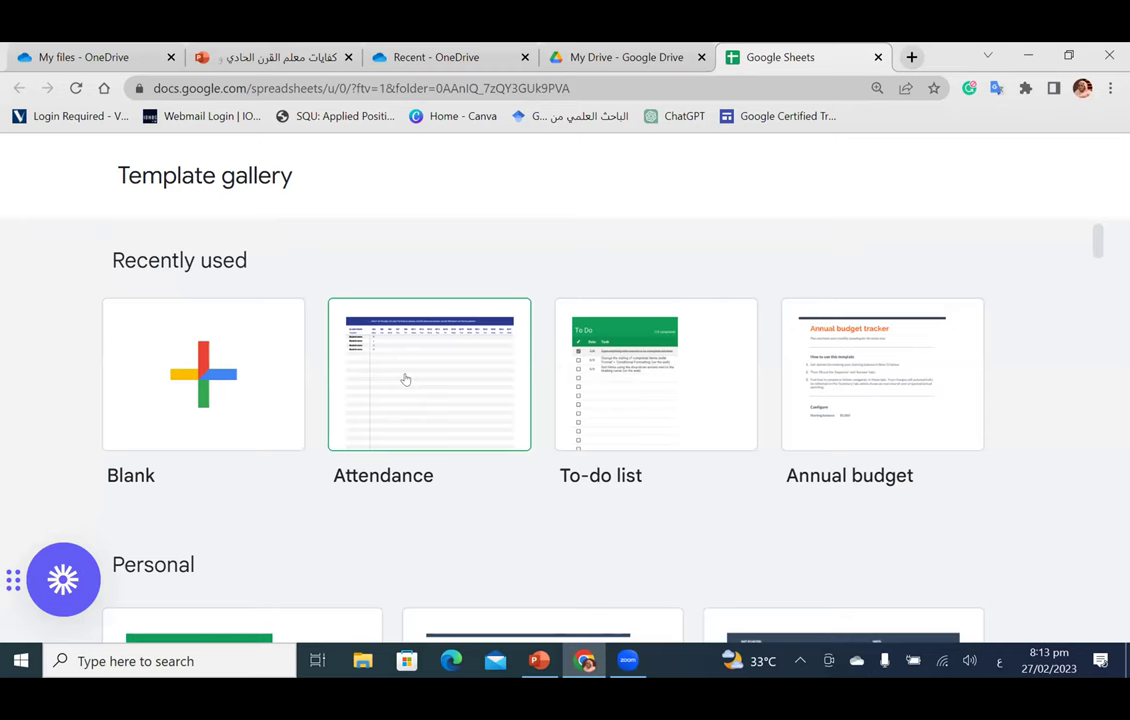
Step: Open a new copy of the Attendance template
left_click(405, 378)
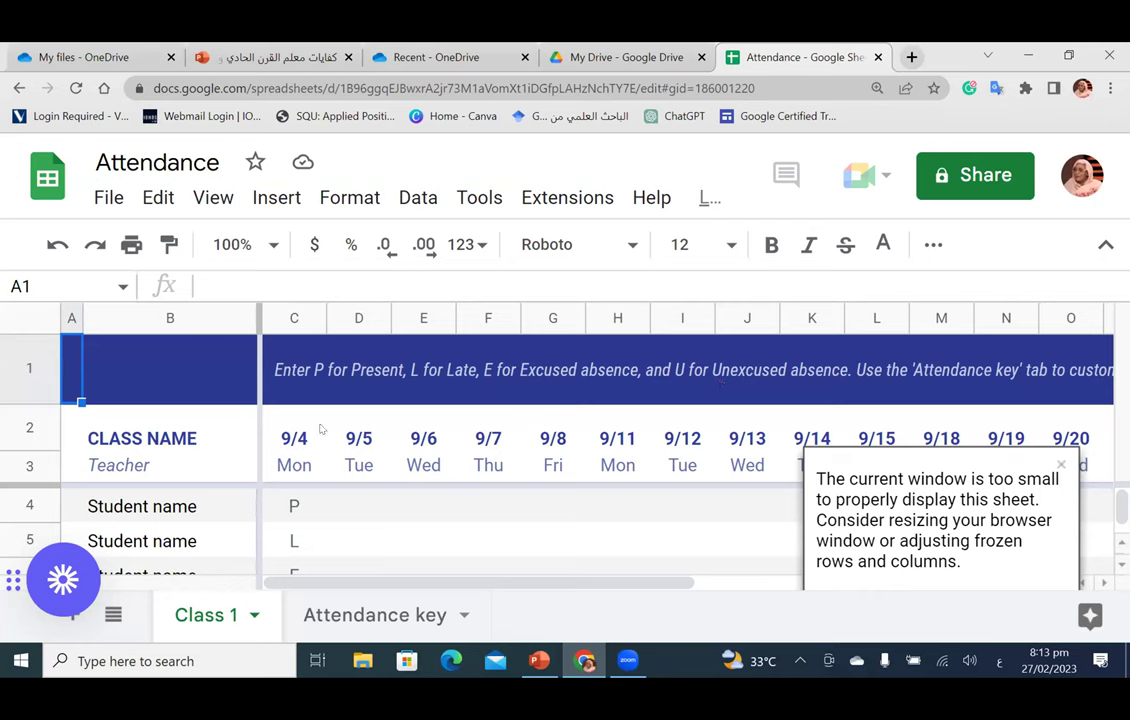
Step: Replace the placeholder in cell B4 with the first student's name
scroll(343, 503, "down", 1)
scroll(343, 503, "up", 1)
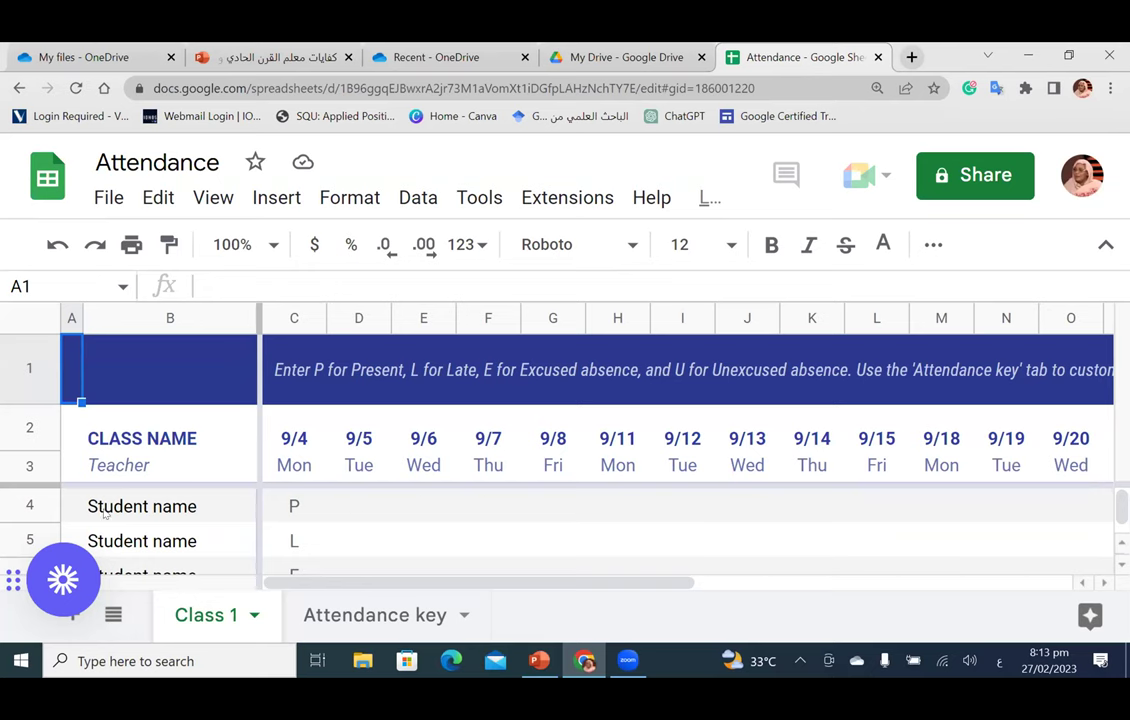
left_click(109, 508)
double_click(112, 506)
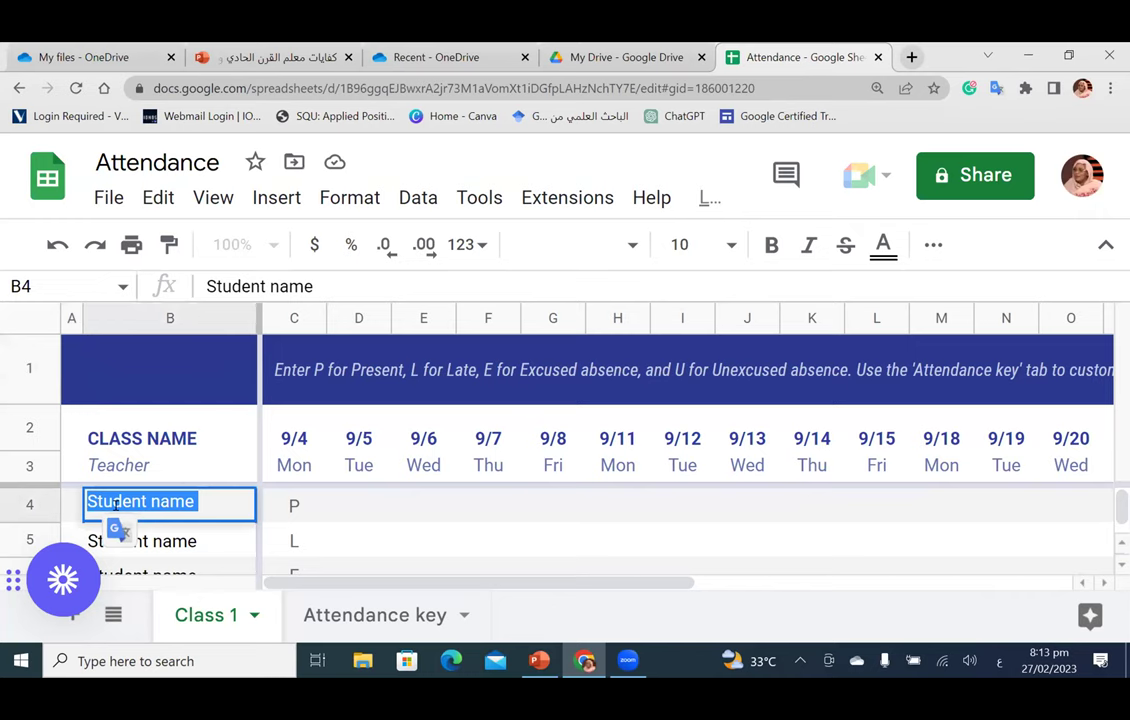
key("BackSpace")
type("أكرام")
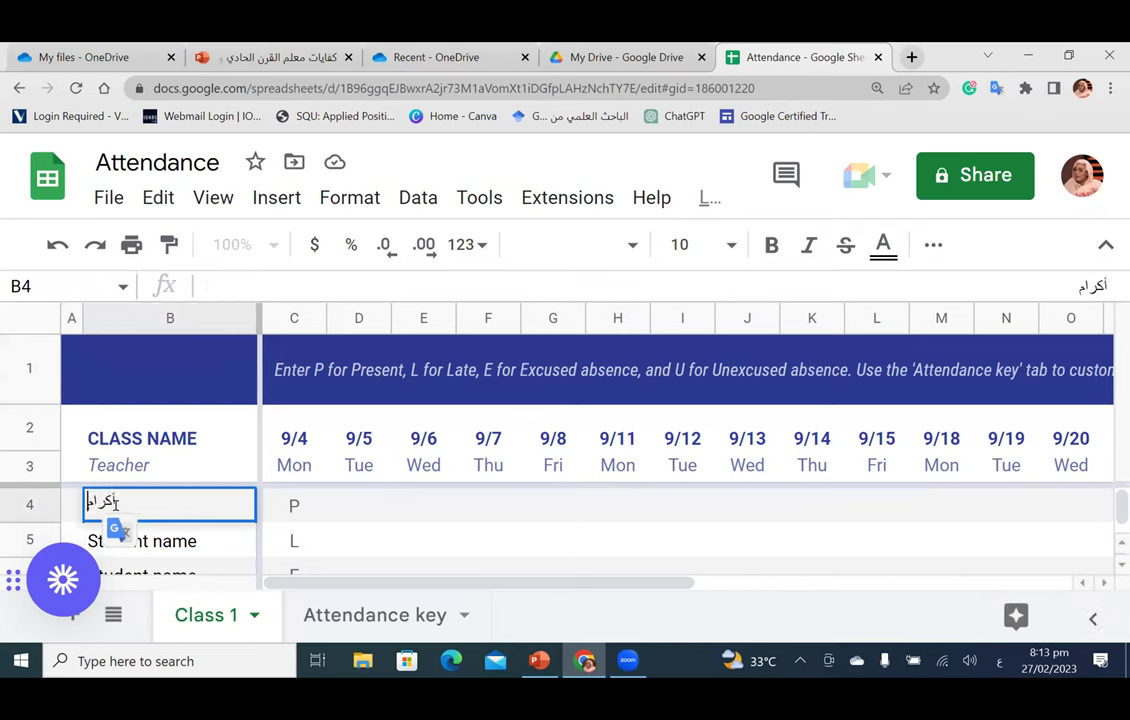
left_click(300, 505)
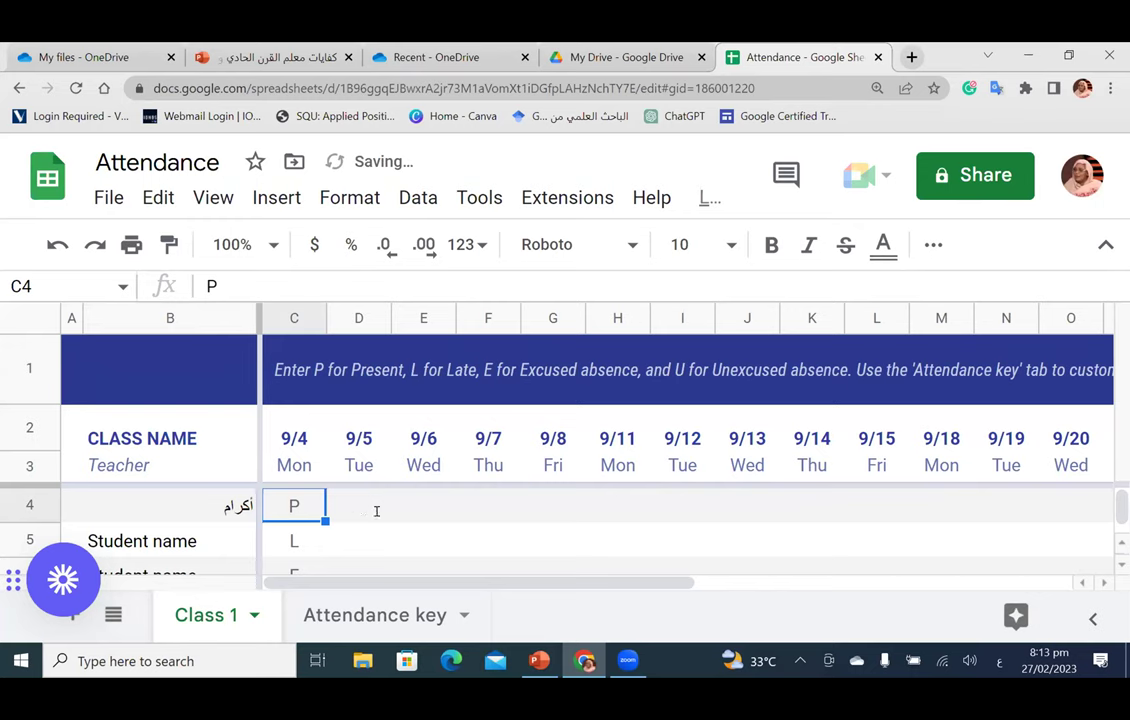
Step: Mark P for the 9/5 and 9/6 attendance cells D4 and E4
left_click(376, 507)
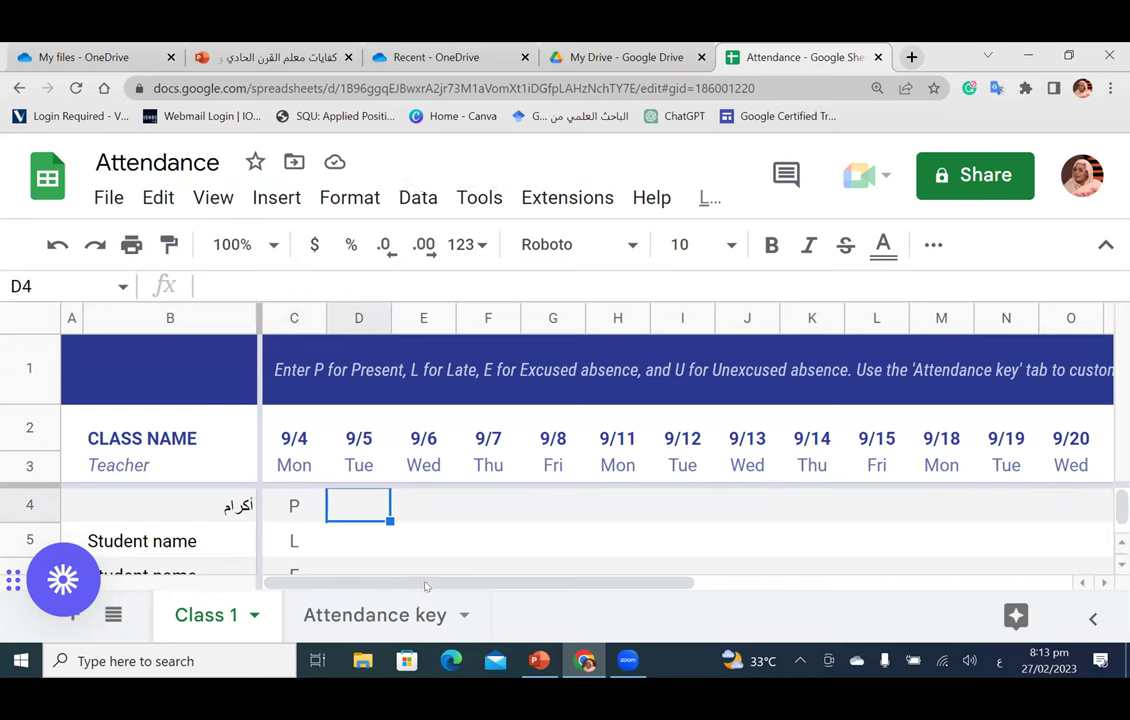
type("p")
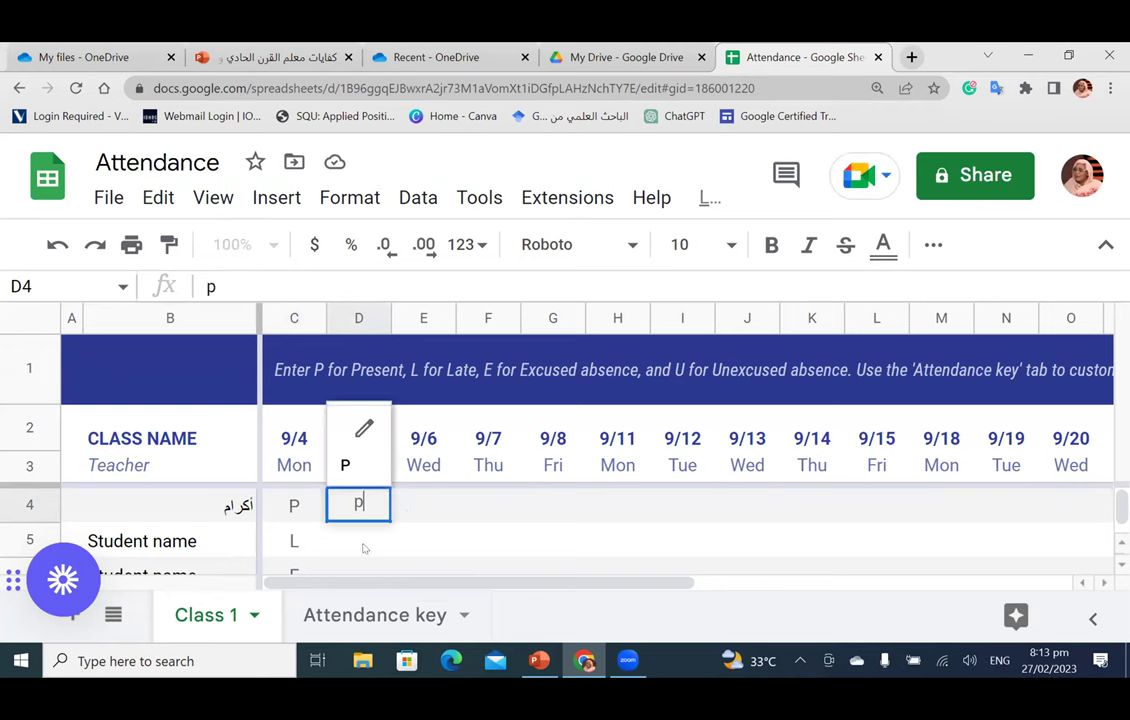
key("Tab")
type("p")
key("Return")
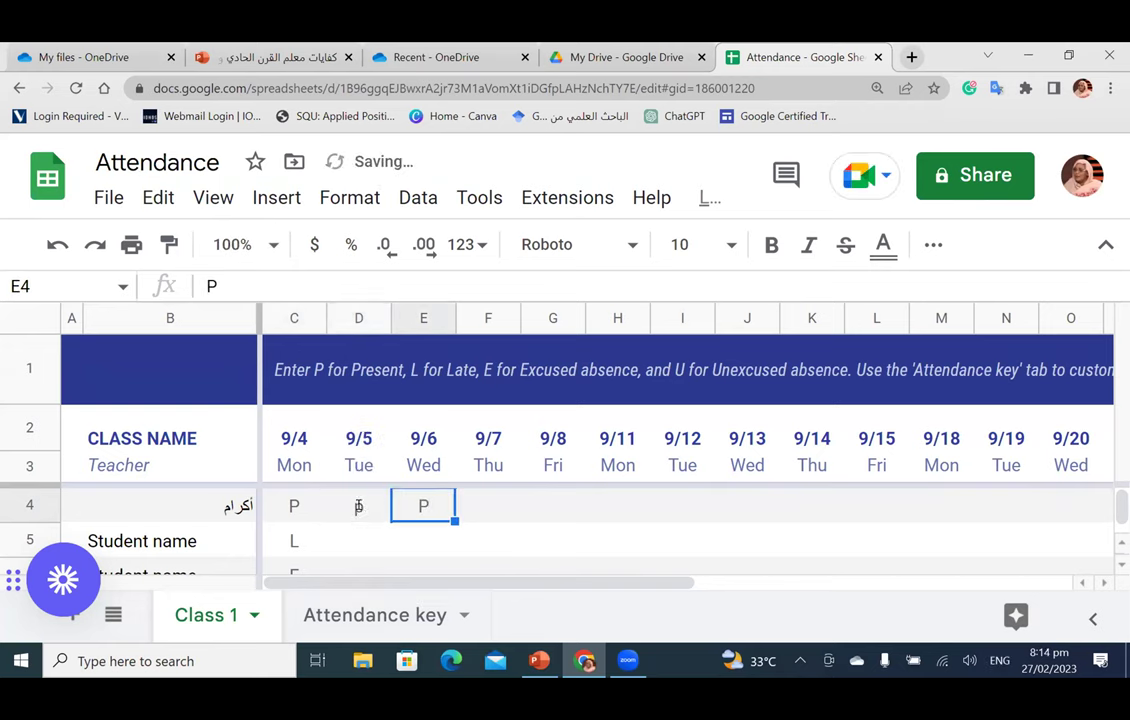
double_click(358, 507)
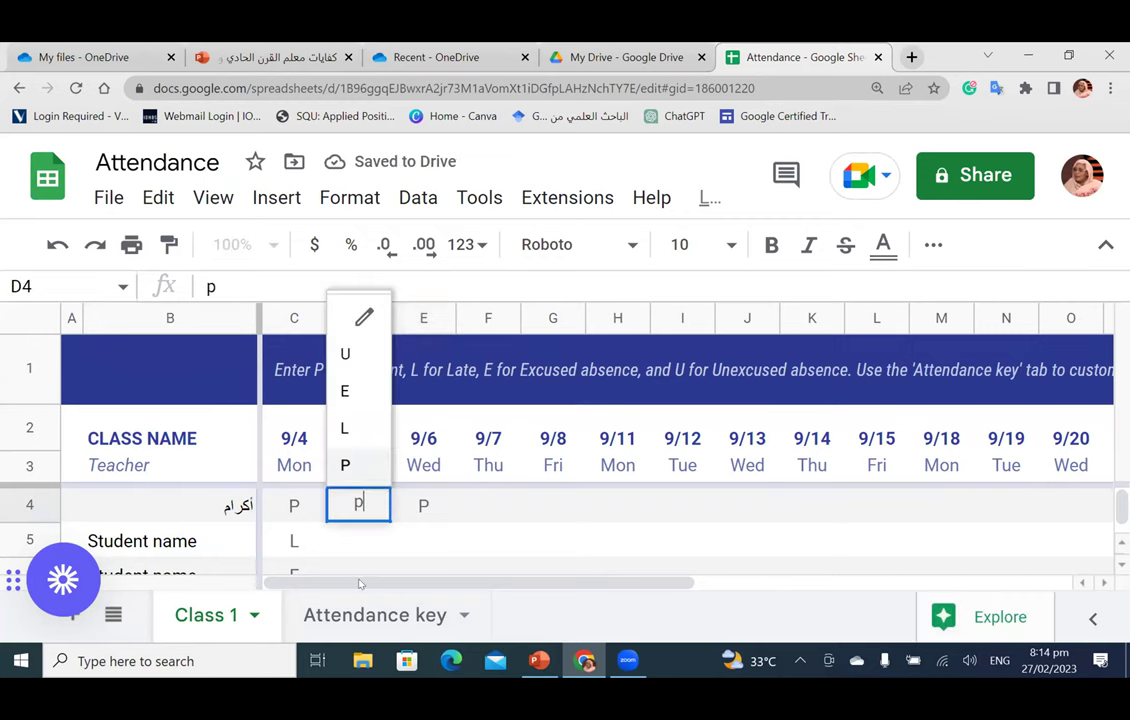
scroll(719, 540, "right", 5)
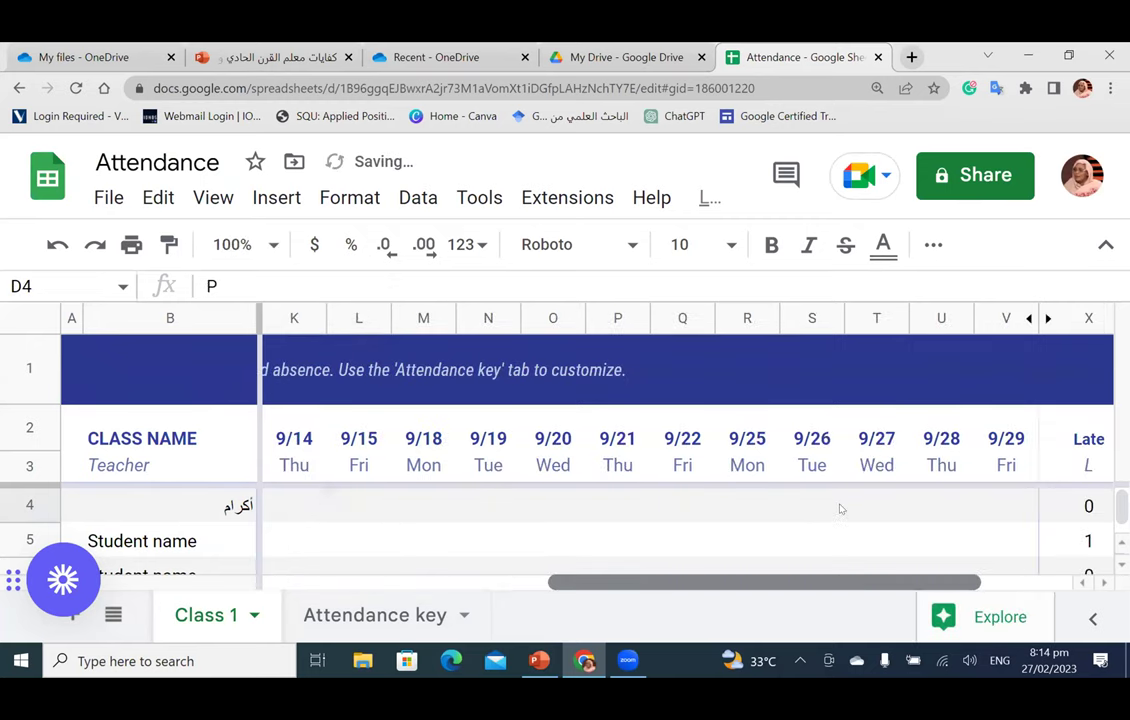
scroll(975, 503, "right", 3)
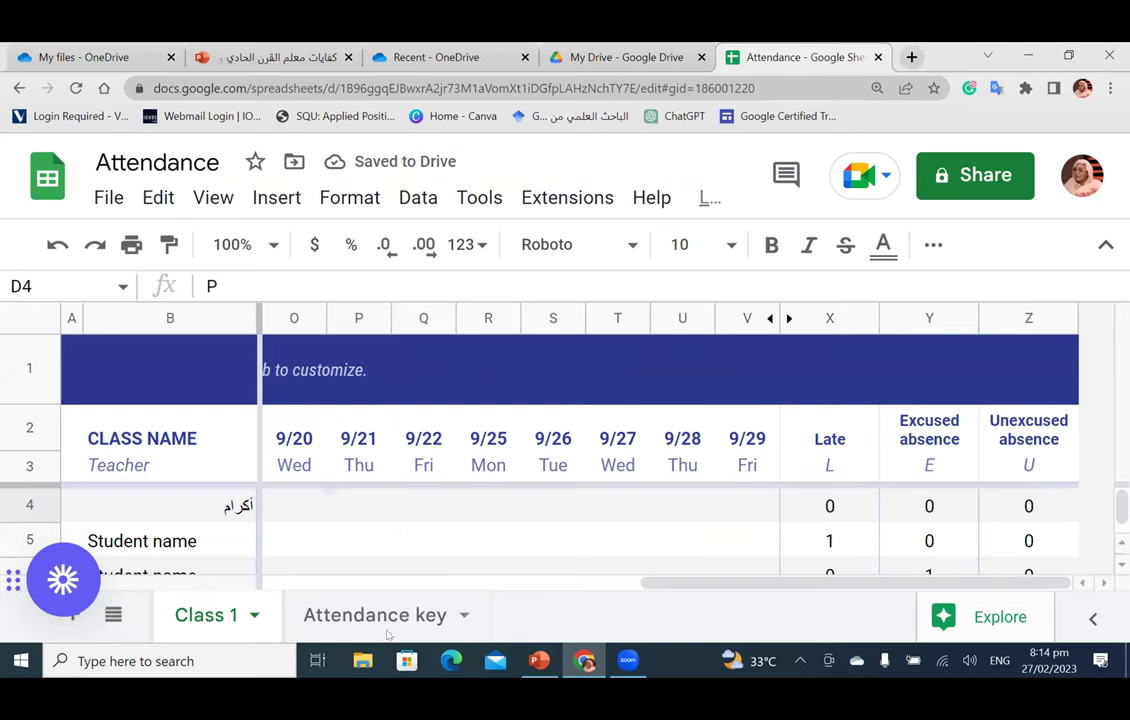
scroll(484, 508, "left", 8)
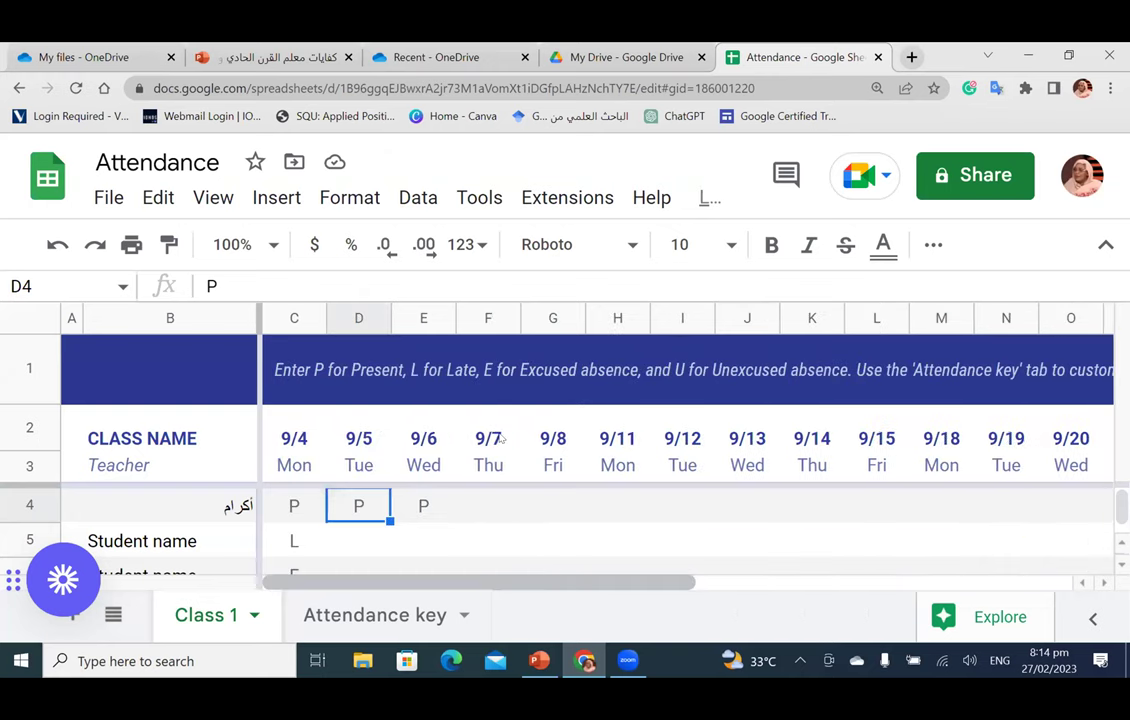
Step: Enter L, E, E and U in cells F4 through I4 for 9/7–9/12
left_click(490, 505)
type("l")
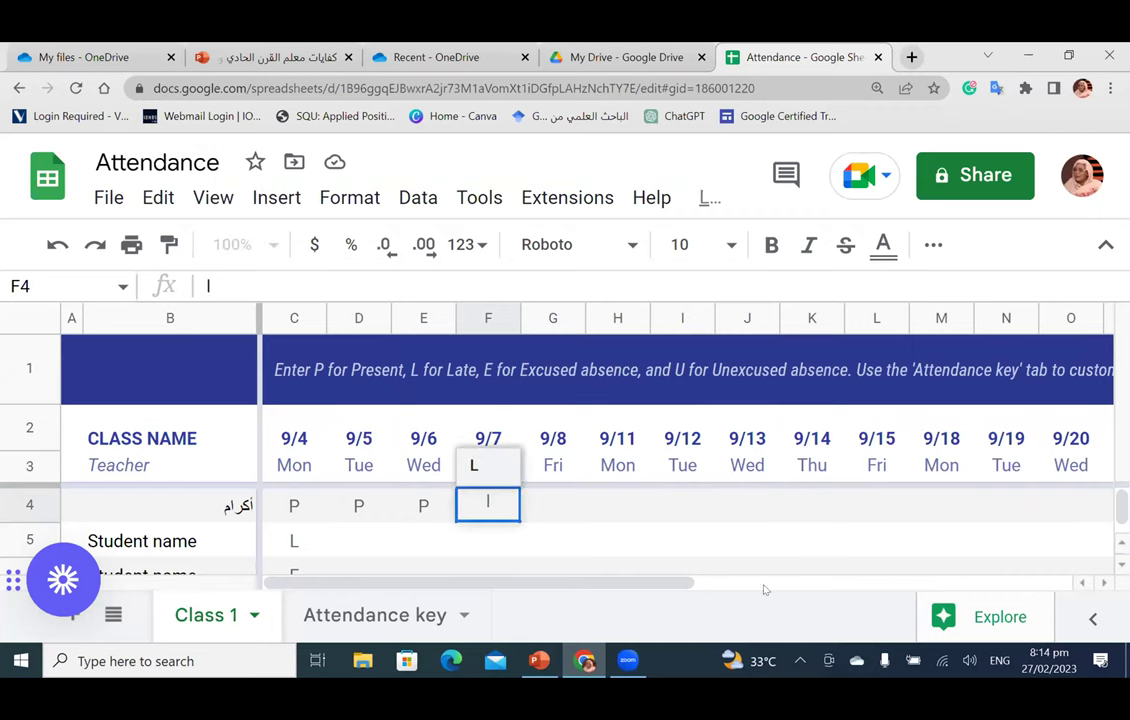
left_click(896, 582)
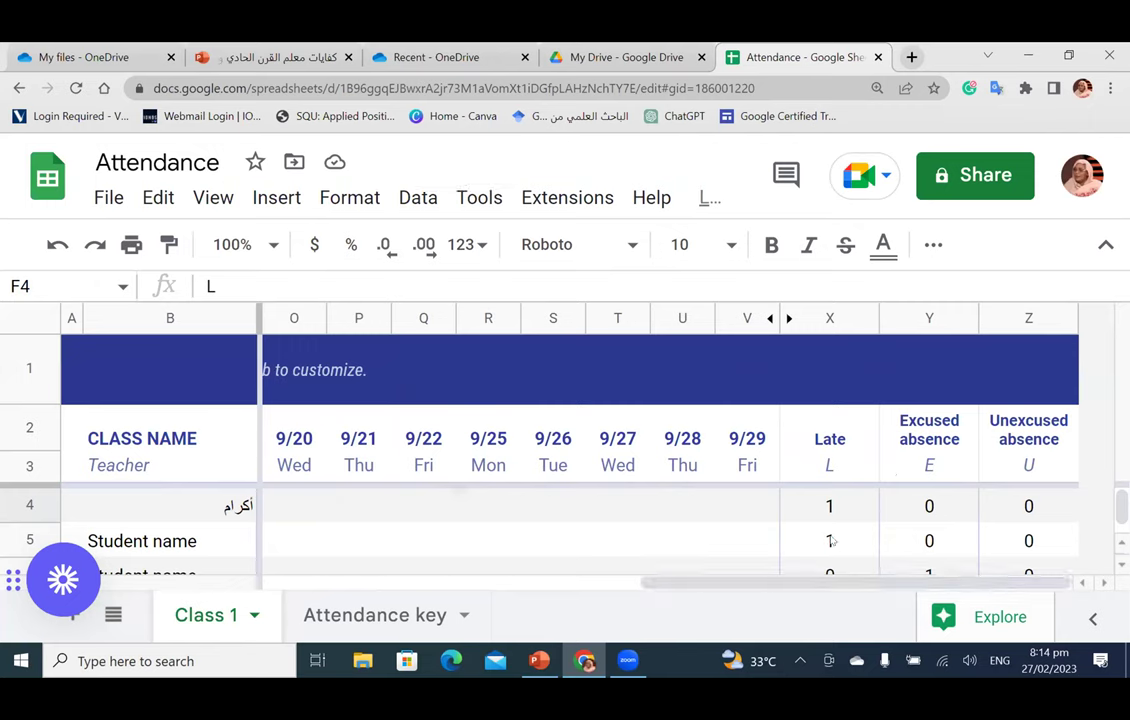
left_click(390, 577)
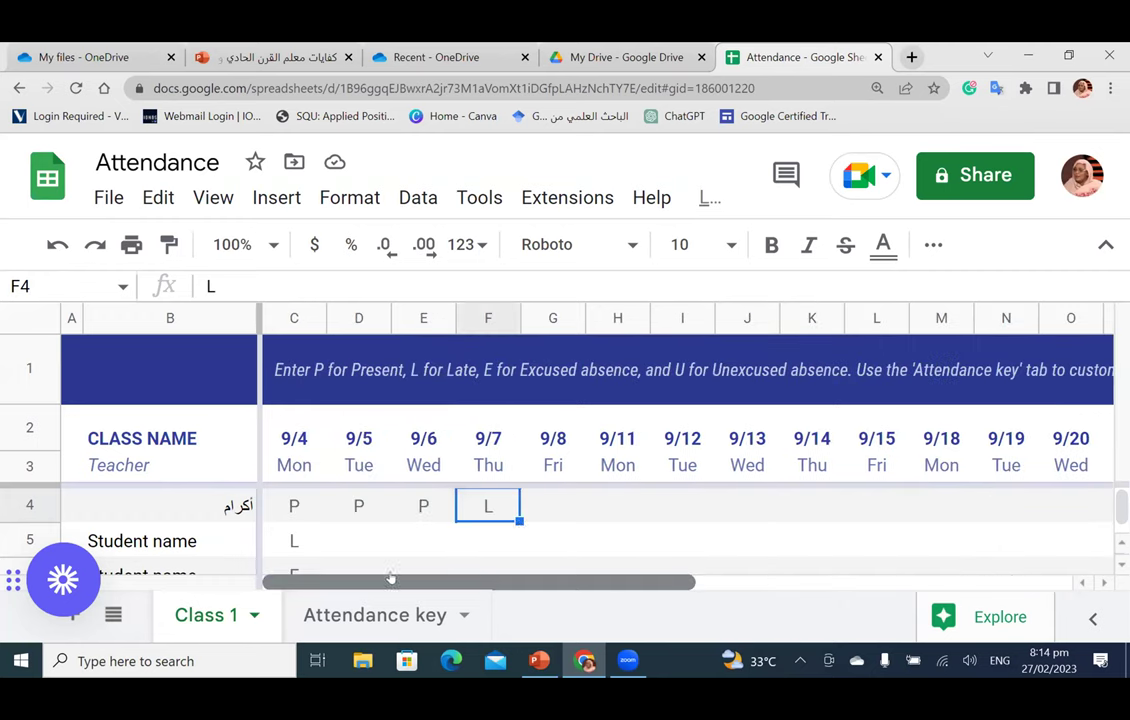
left_click(557, 497)
type("e")
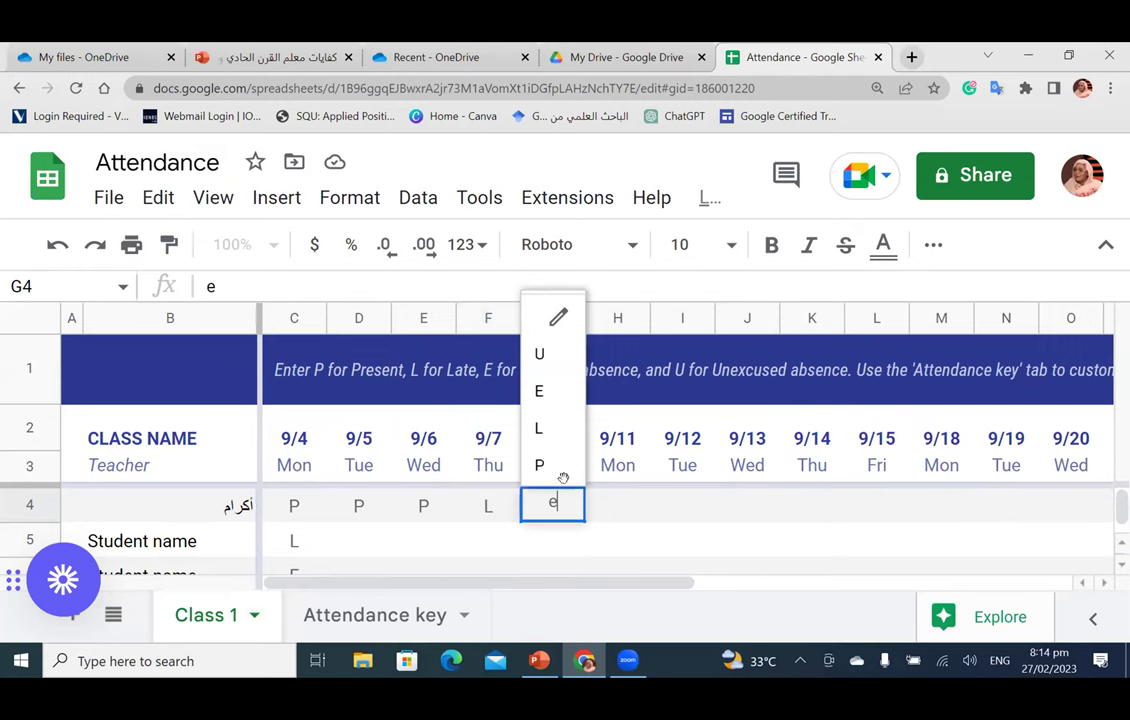
key("Return")
left_click(610, 502)
type("e")
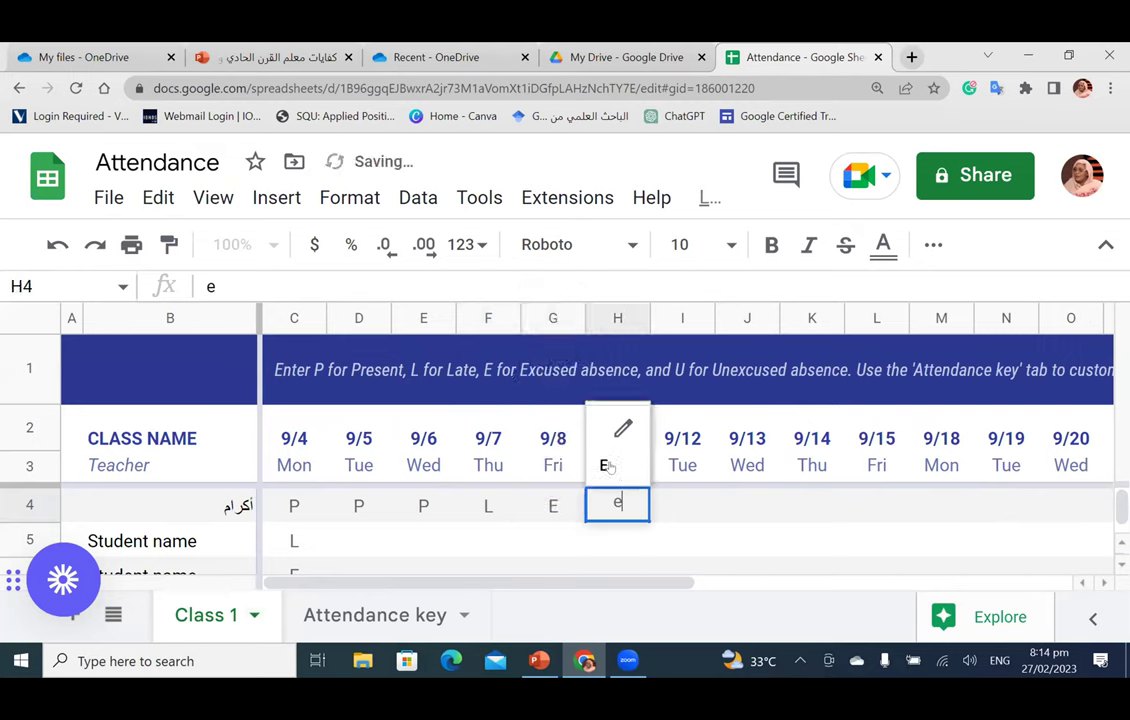
left_click(607, 465)
left_click(680, 504)
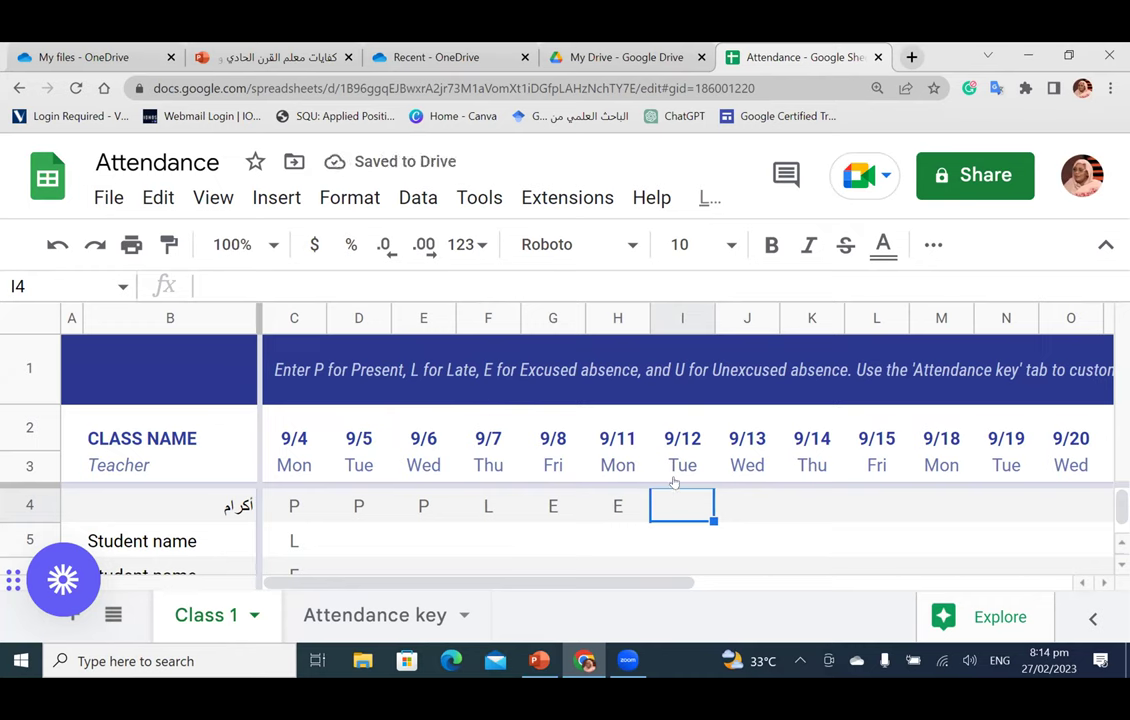
type("U")
scroll(840, 584, "right", 5)
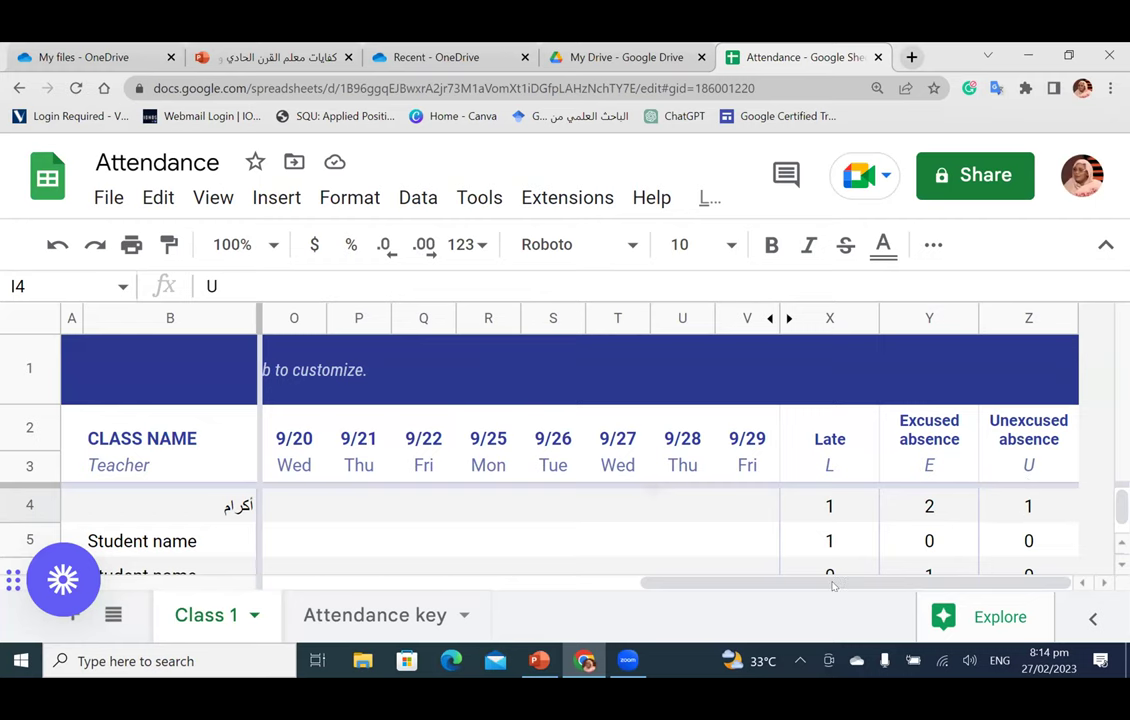
left_click_drag(831, 586, 450, 586)
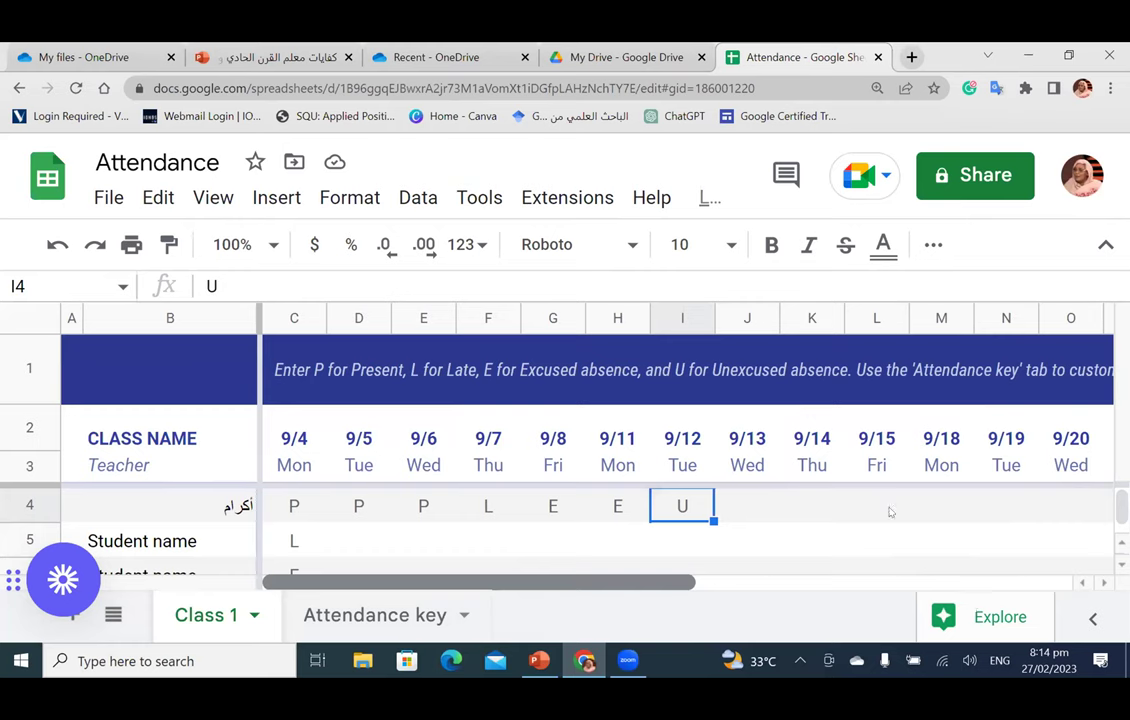
scroll(897, 442, "right", 10)
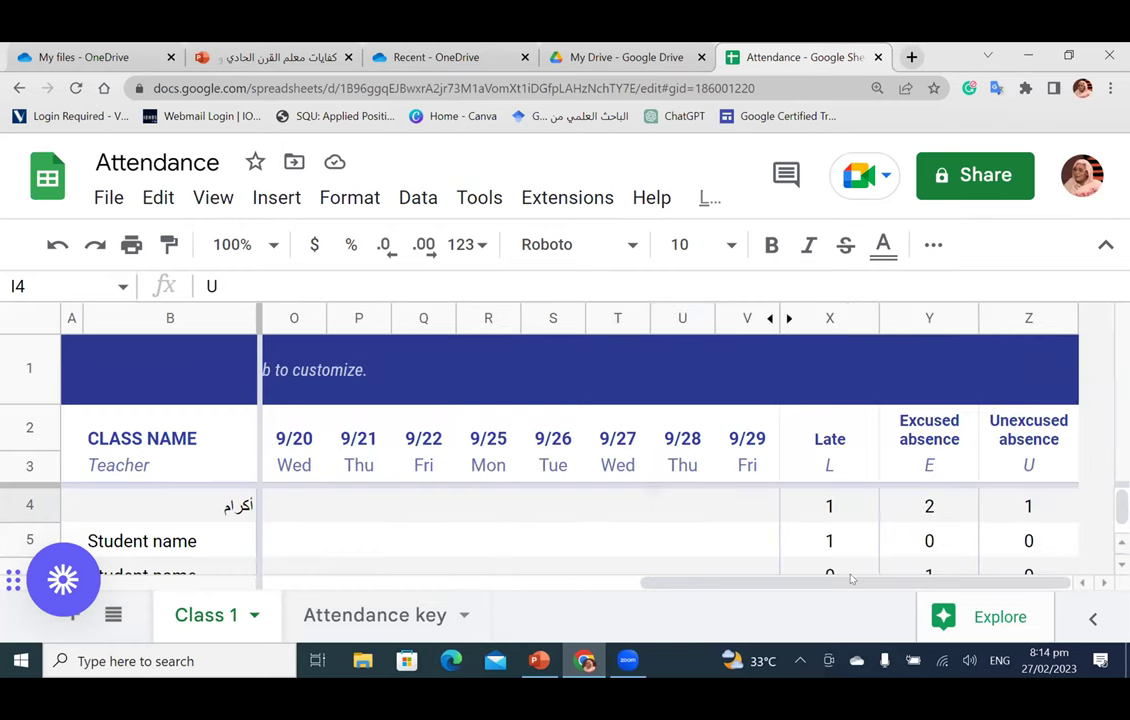
scroll(683, 540, "left", 10)
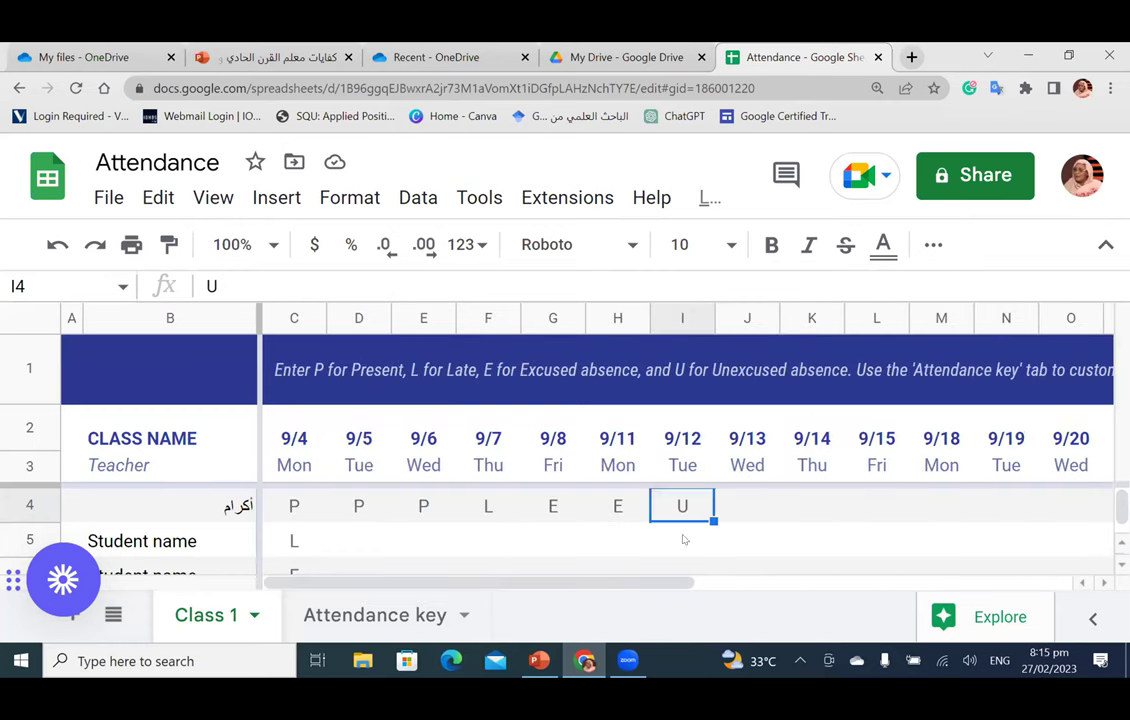
scroll(683, 540, "down", 3)
scroll(683, 540, "up", 3)
Step: Back in the template gallery, preview To-do list, then scroll down to the Education templates
left_click(19, 88)
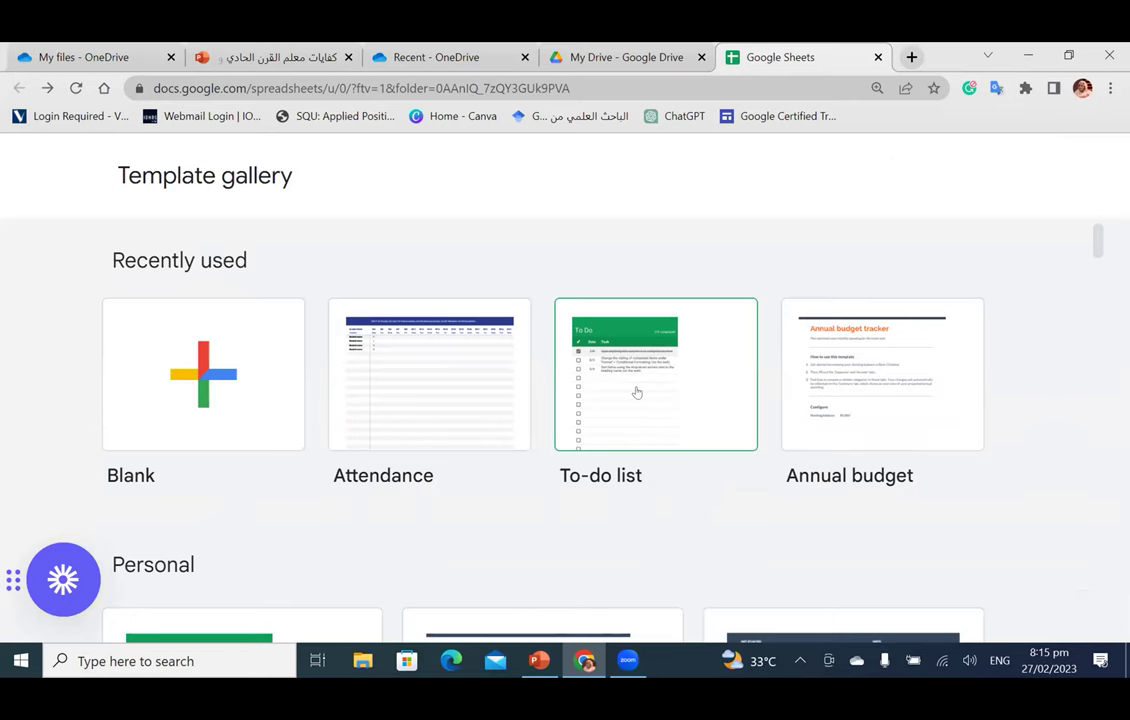
left_click(636, 392)
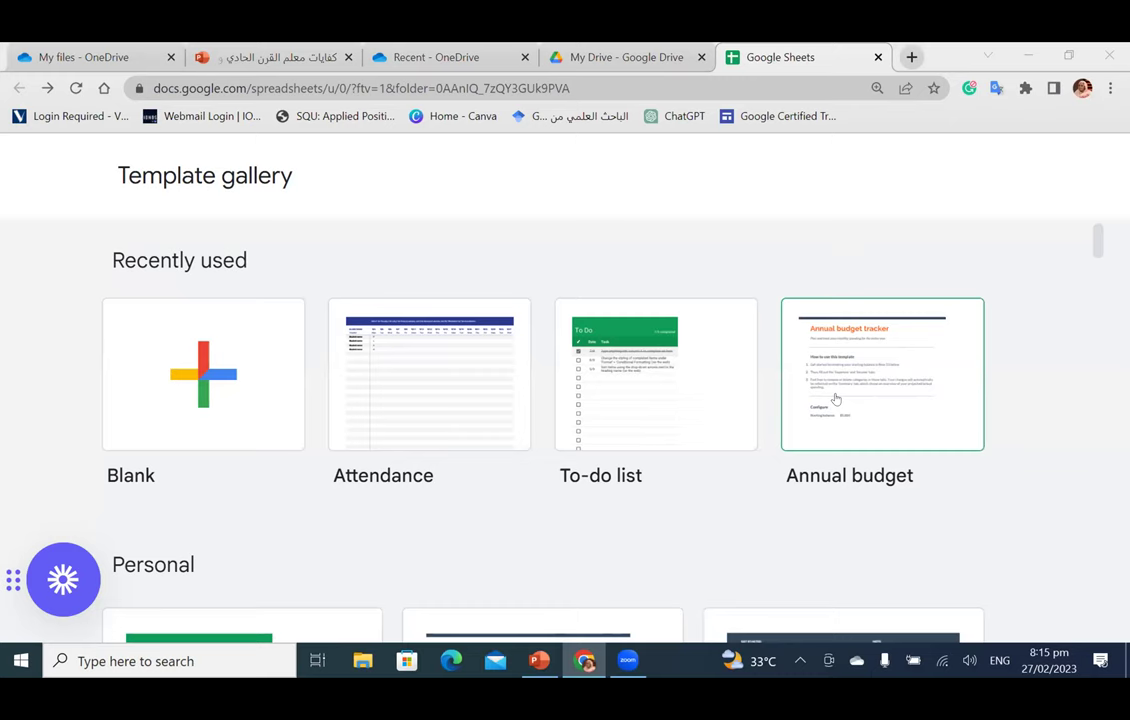
scroll(836, 399, "down", 5)
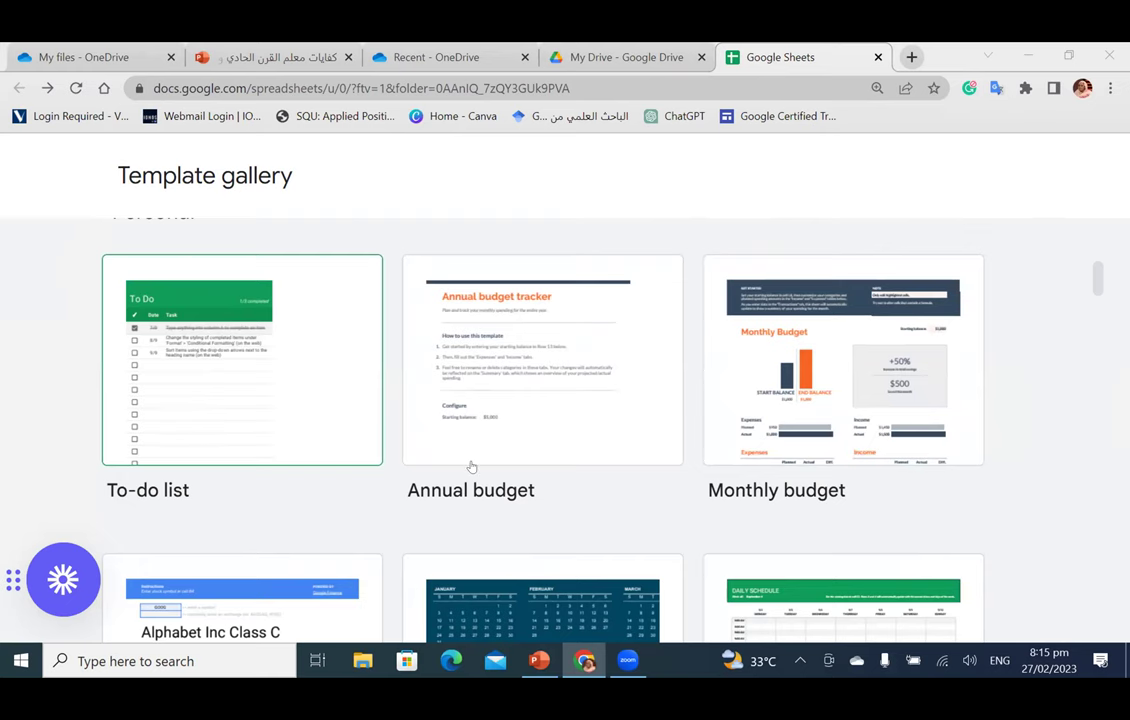
scroll(517, 464, "down", 3)
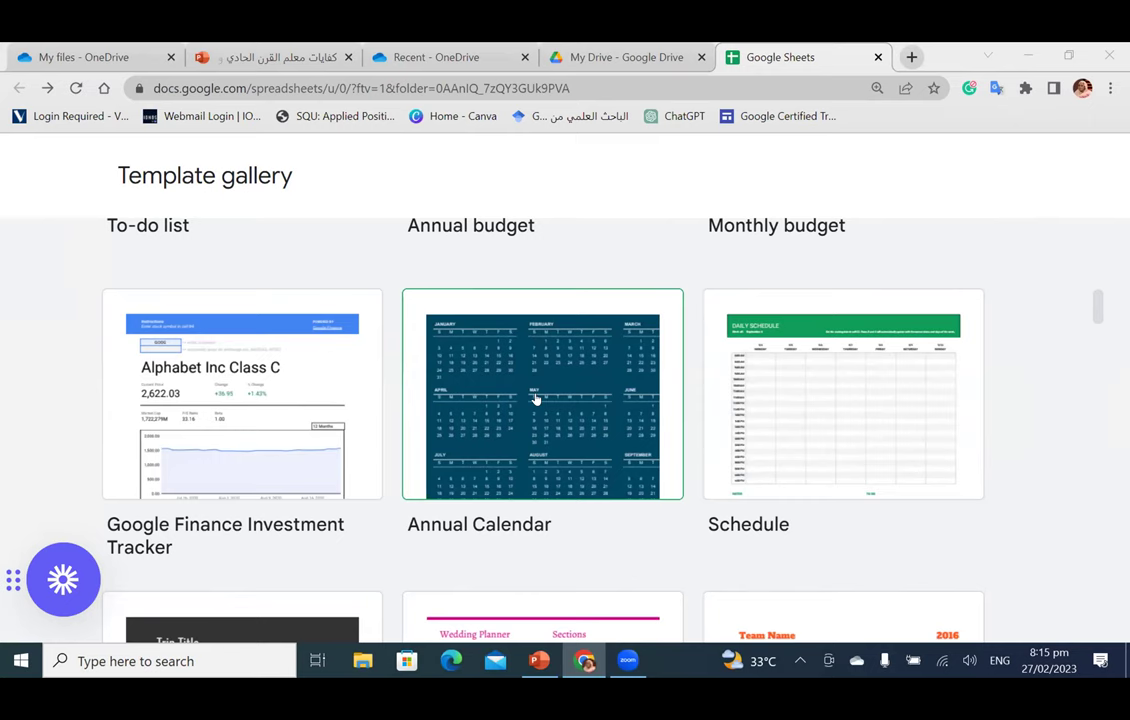
scroll(537, 400, "down", 1)
scroll(537, 400, "down", 3)
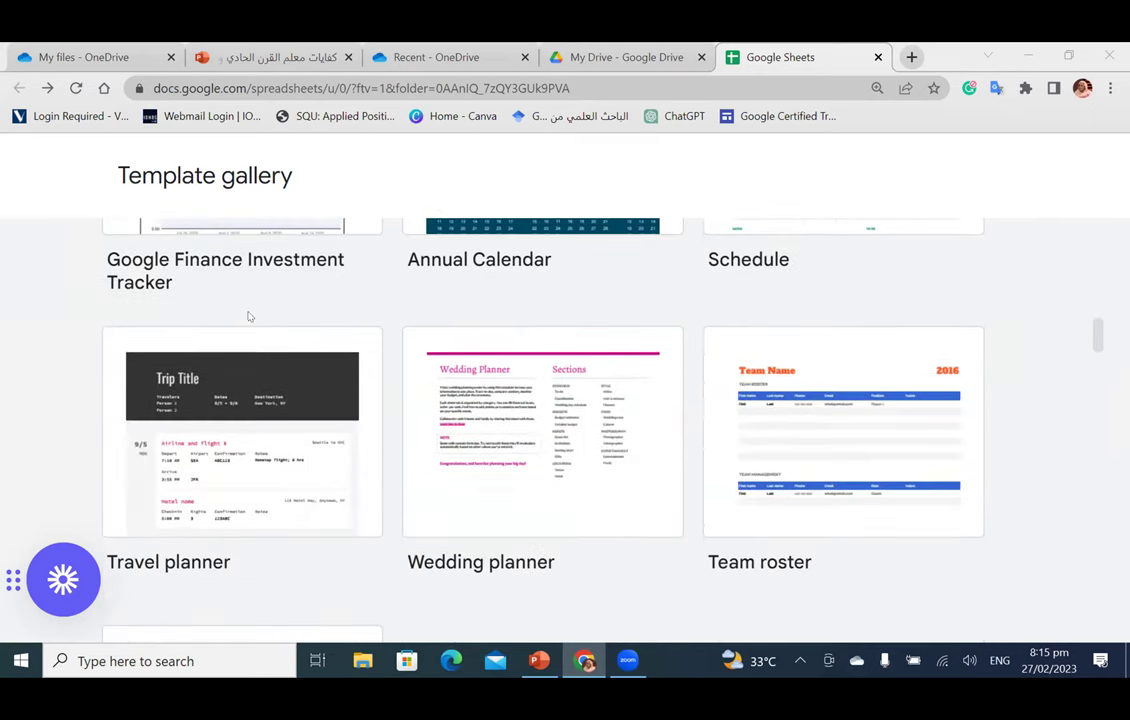
scroll(250, 316, "up", 4)
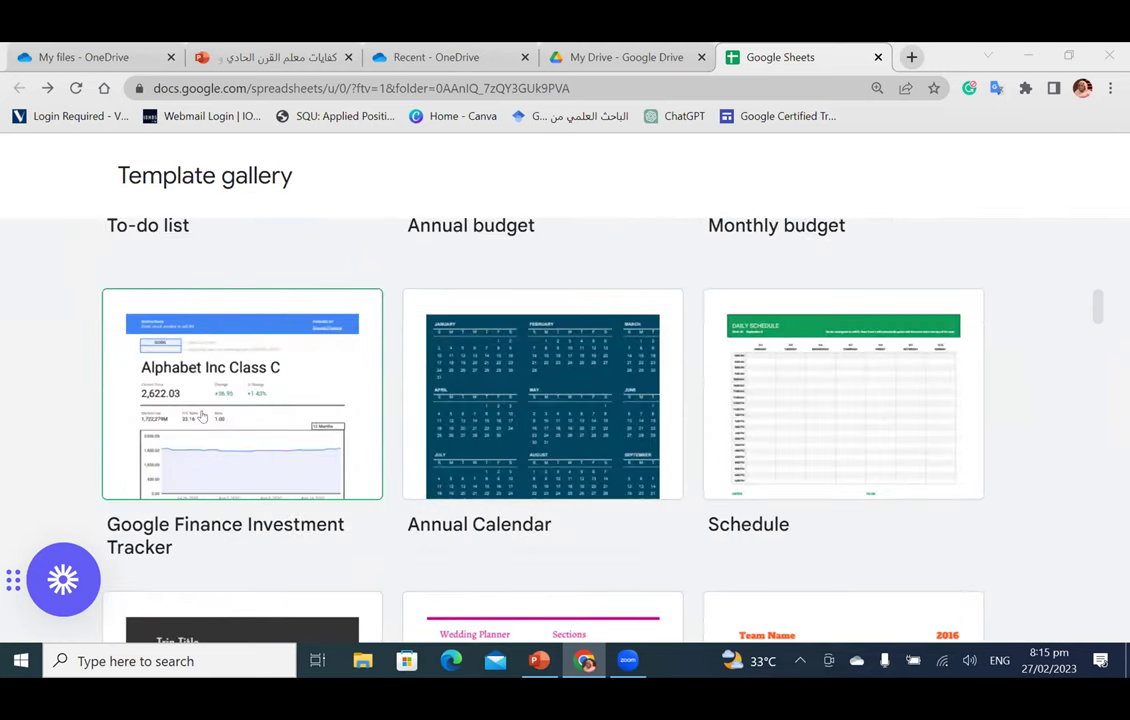
scroll(201, 416, "down", 4)
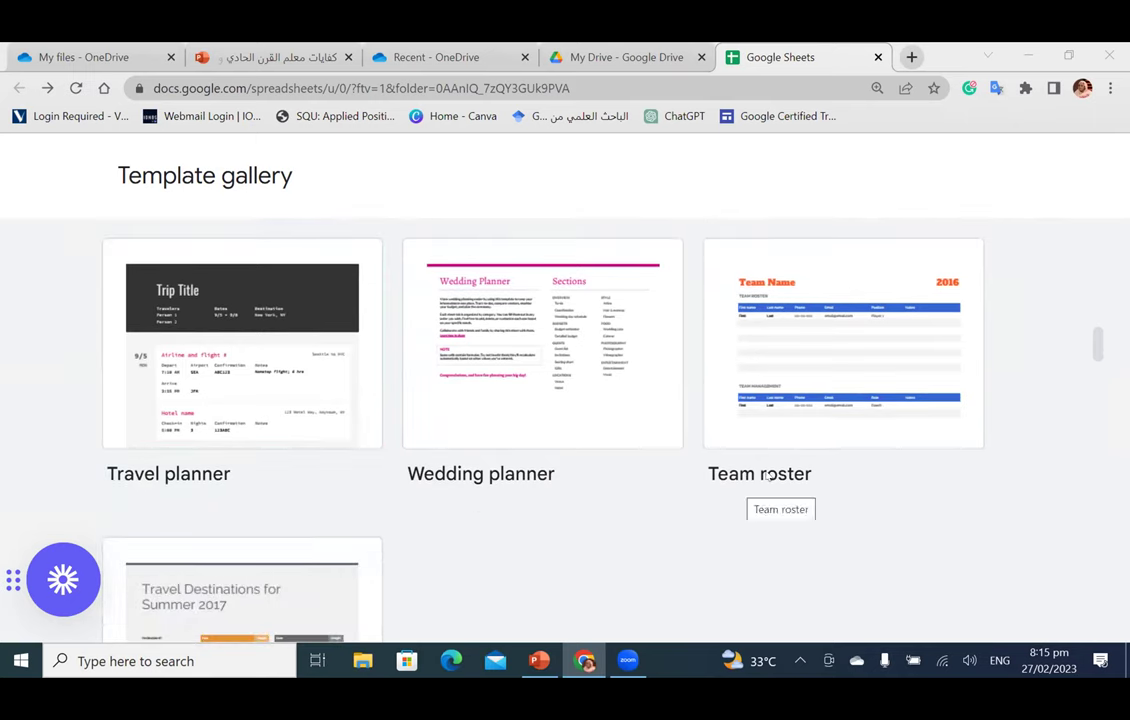
scroll(750, 440, "down", 2)
scroll(751, 435, "down", 3)
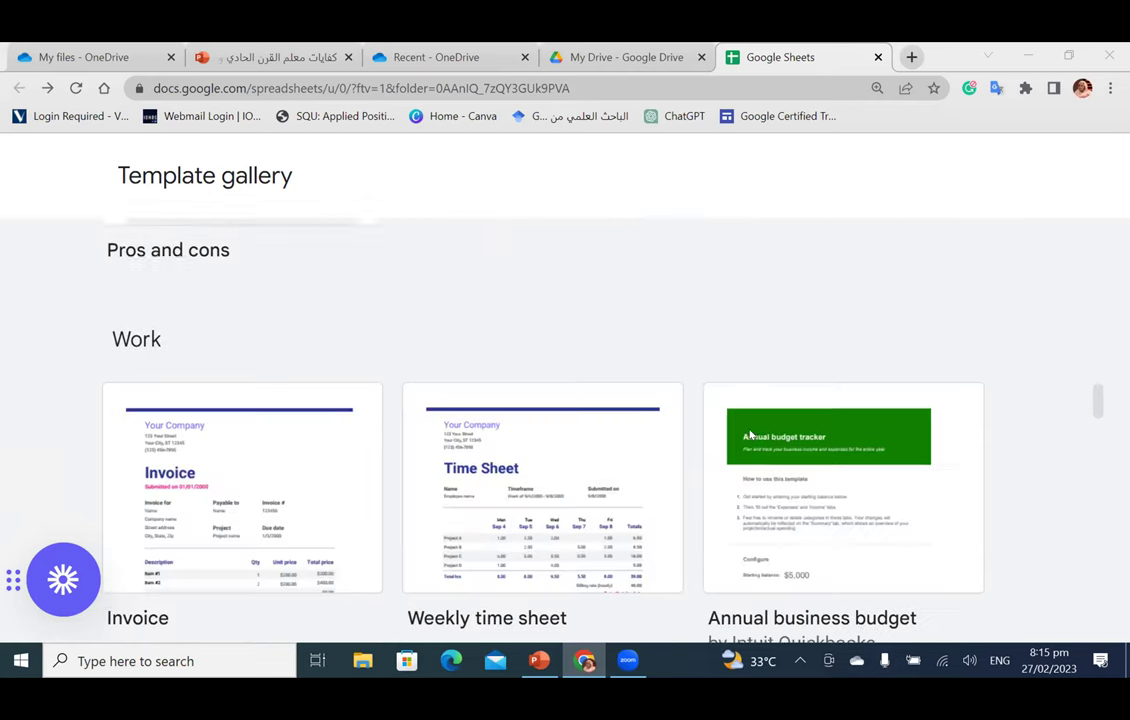
scroll(476, 429, "down", 2)
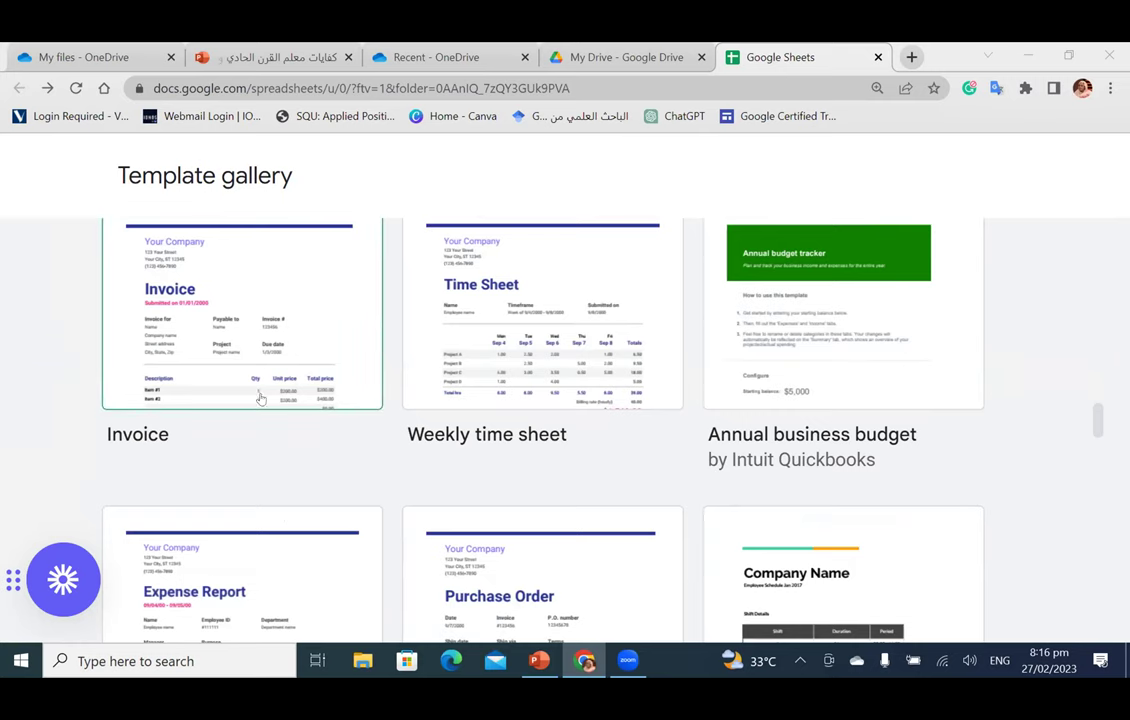
scroll(277, 411, "down", 3)
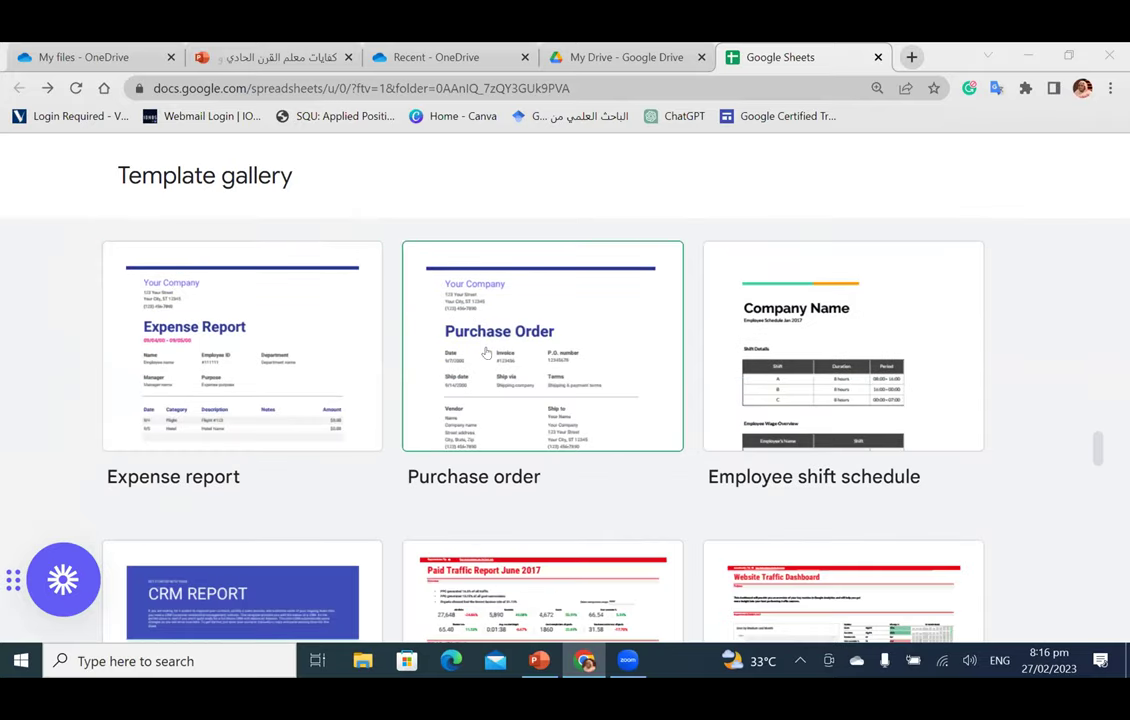
scroll(873, 354, "down", 3)
scroll(785, 540, "up", 2)
scroll(692, 478, "up", 1)
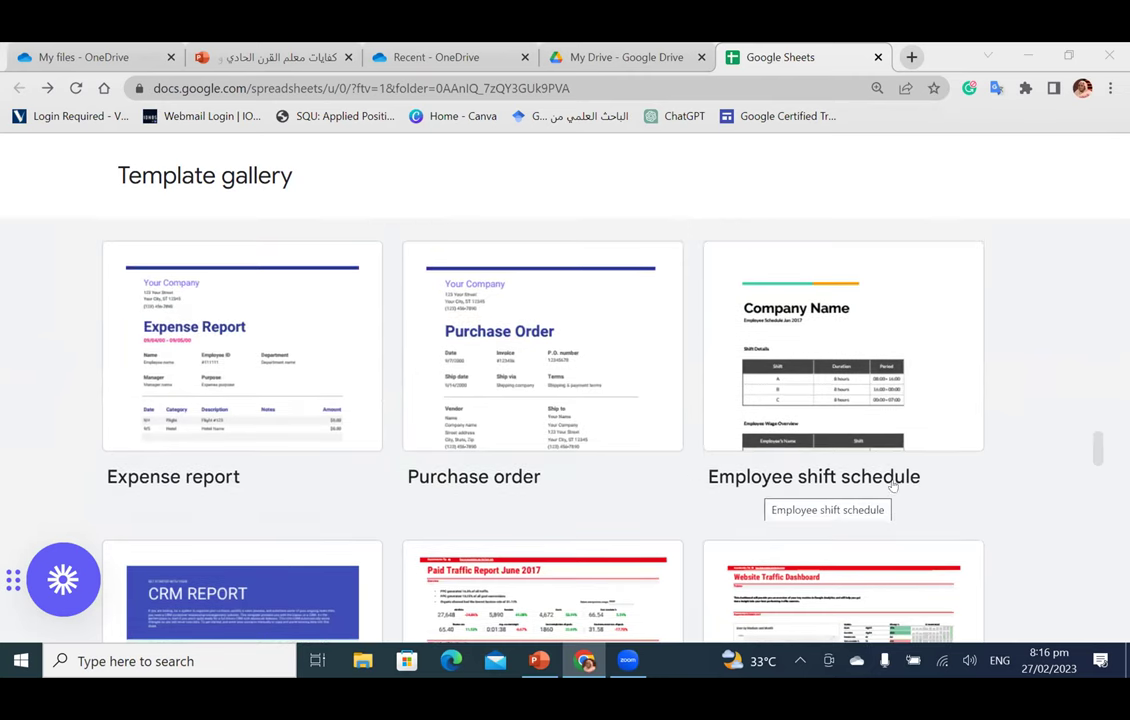
scroll(893, 490, "down", 5)
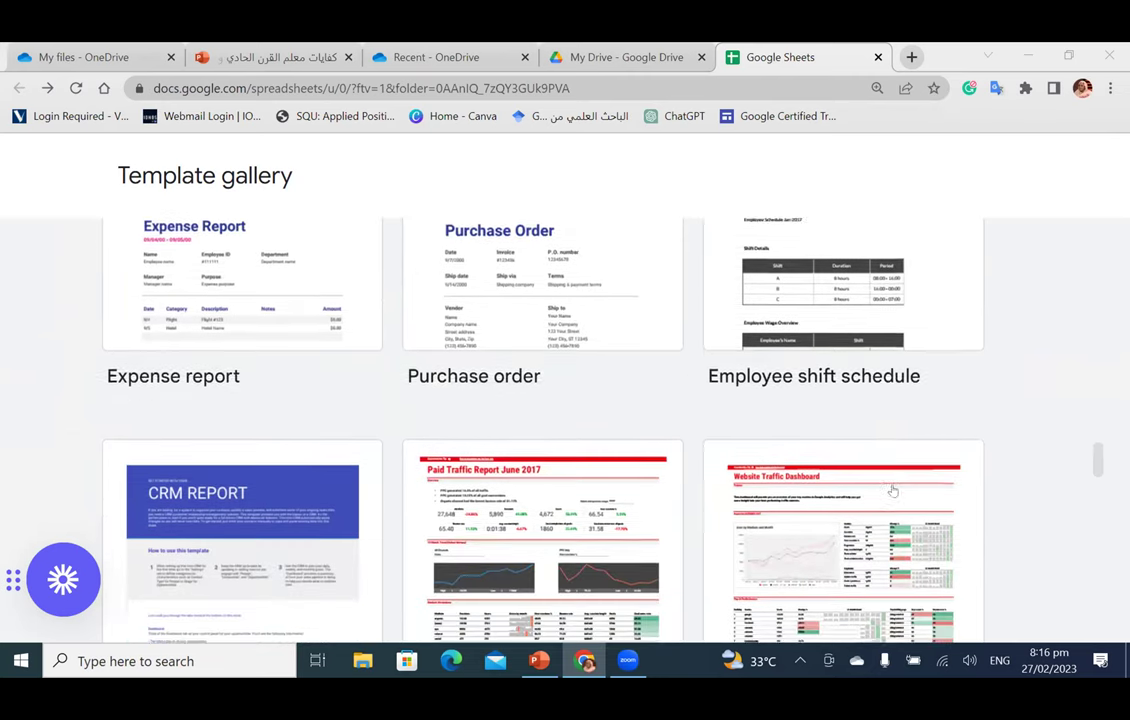
scroll(893, 490, "down", 4)
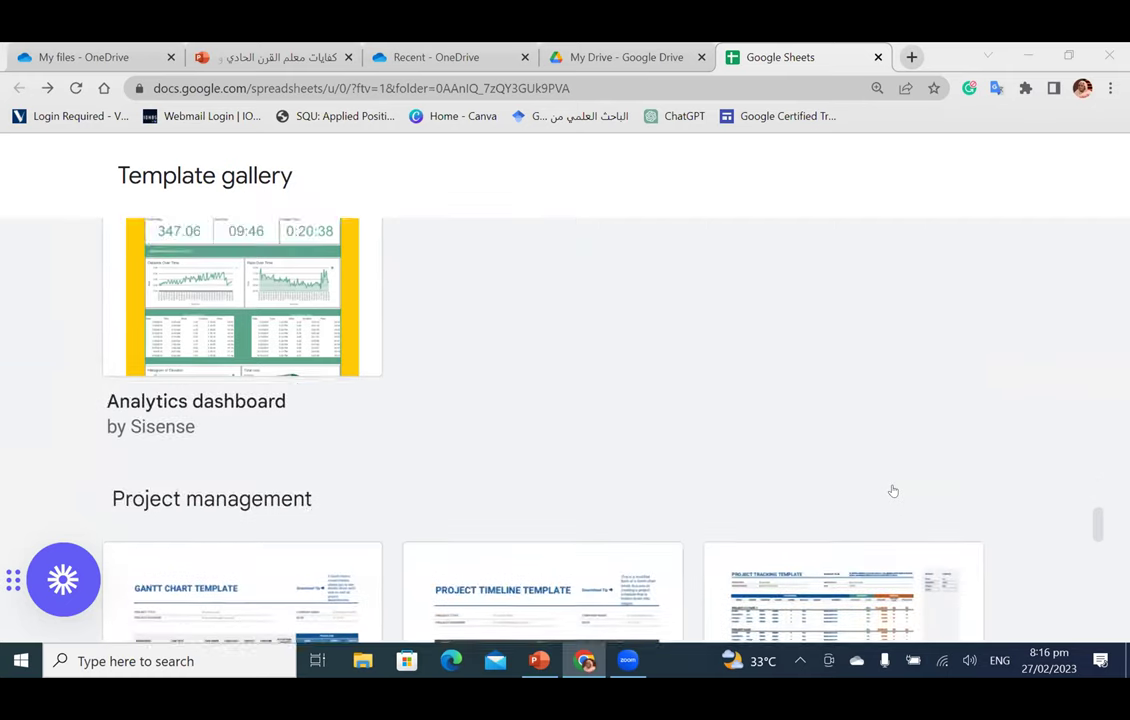
scroll(379, 538, "up", 4)
scroll(379, 538, "down", 2)
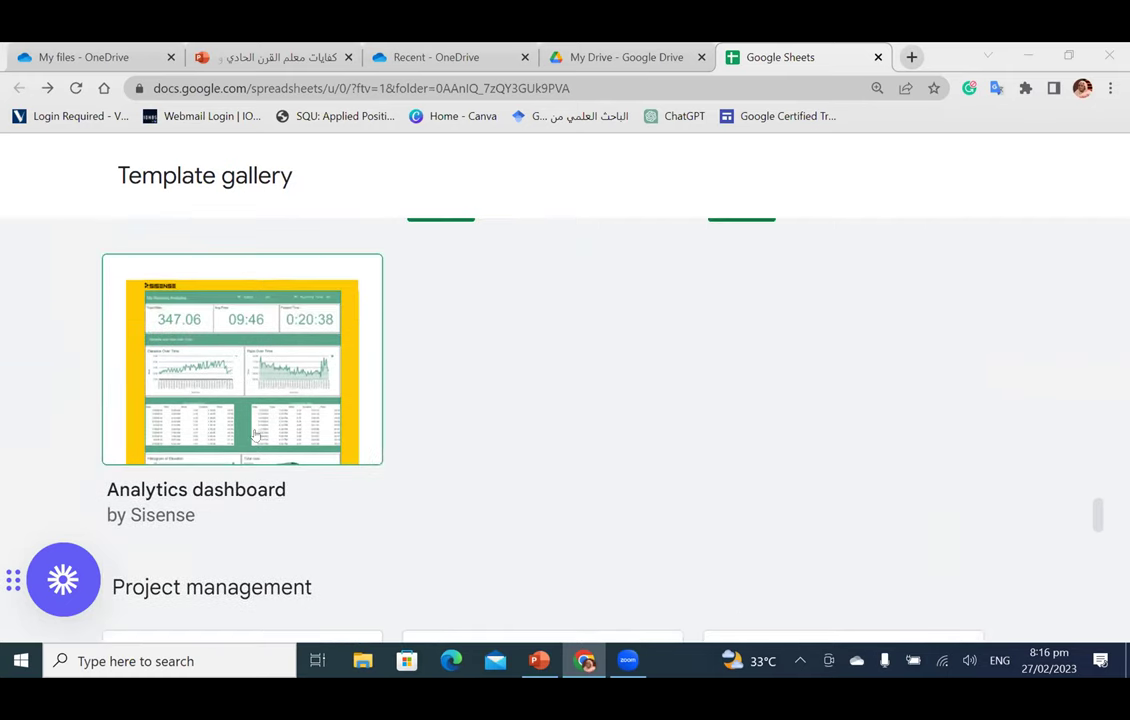
scroll(480, 417, "down", 6)
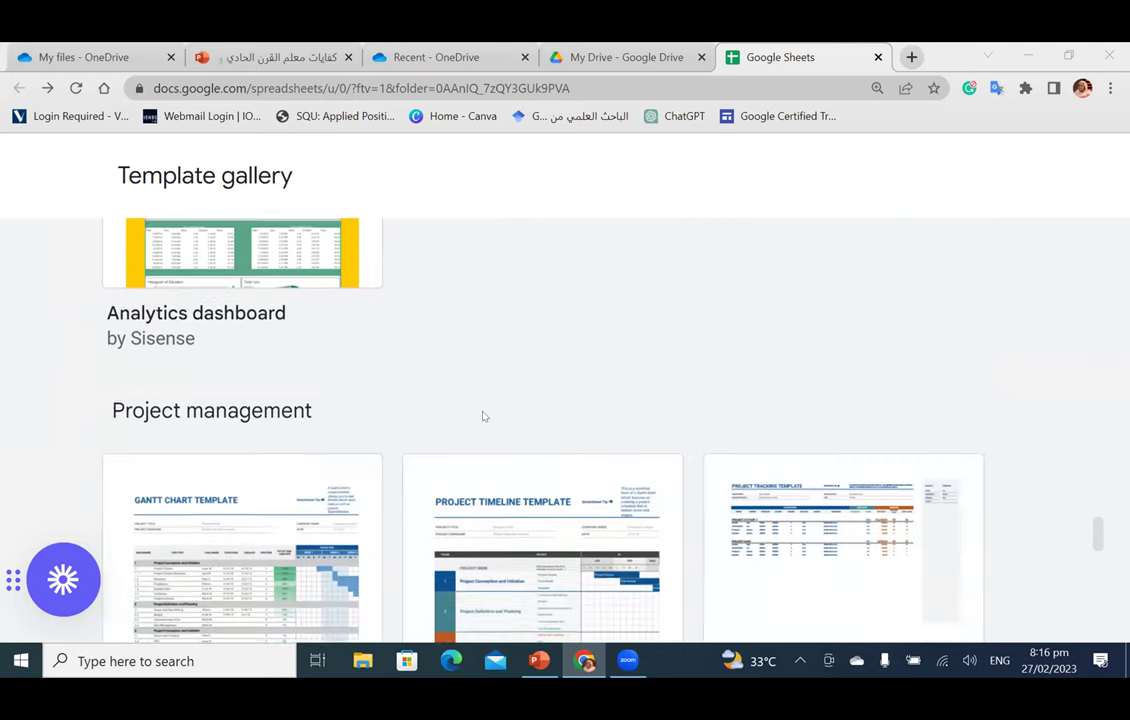
scroll(690, 417, "down", 5)
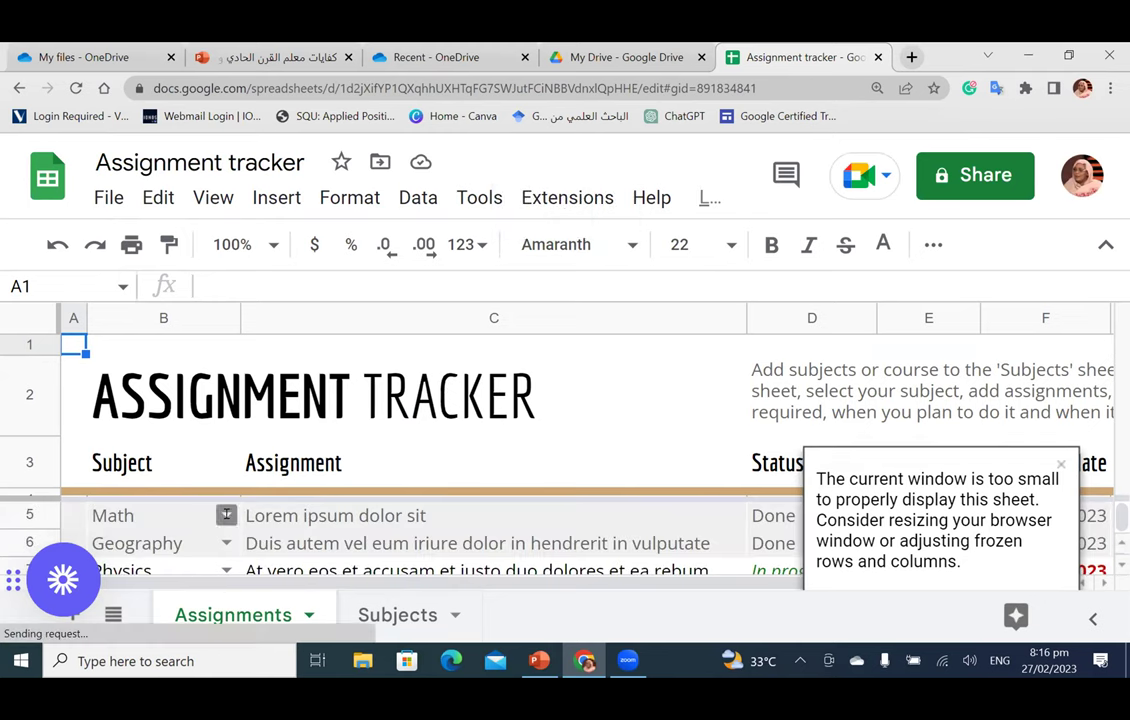
Step: Set the row 5 assignment's subject in B5 to Geography
left_click(226, 515)
left_click(140, 404)
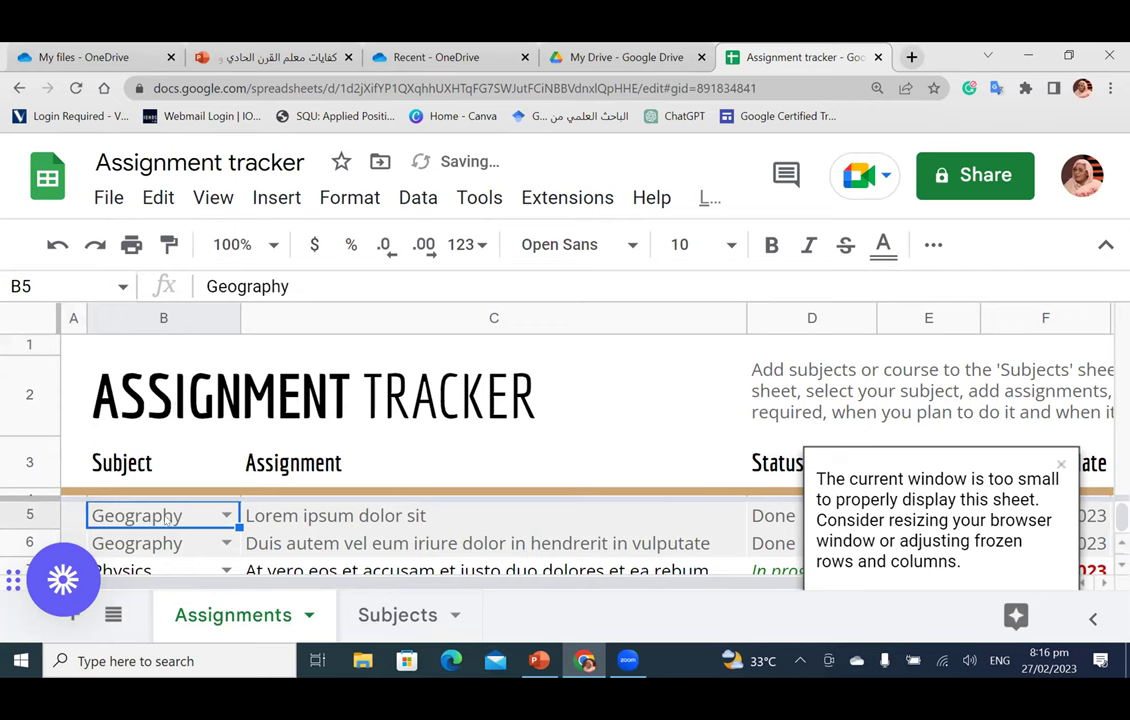
left_click(226, 515)
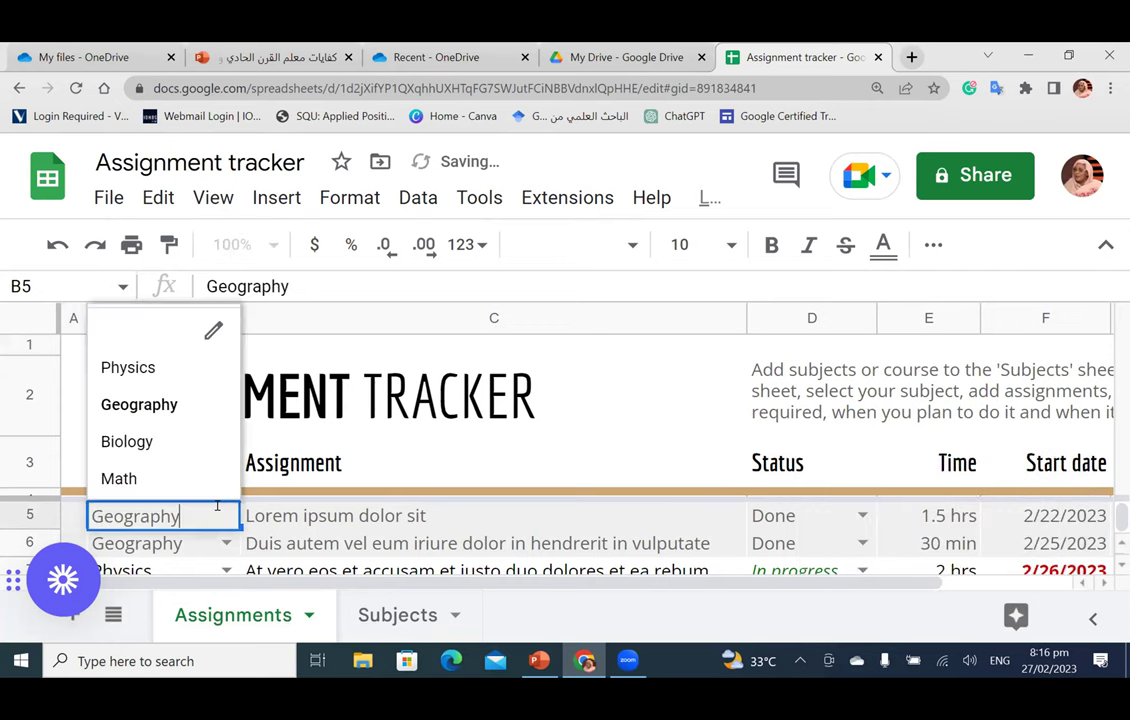
left_click(176, 403)
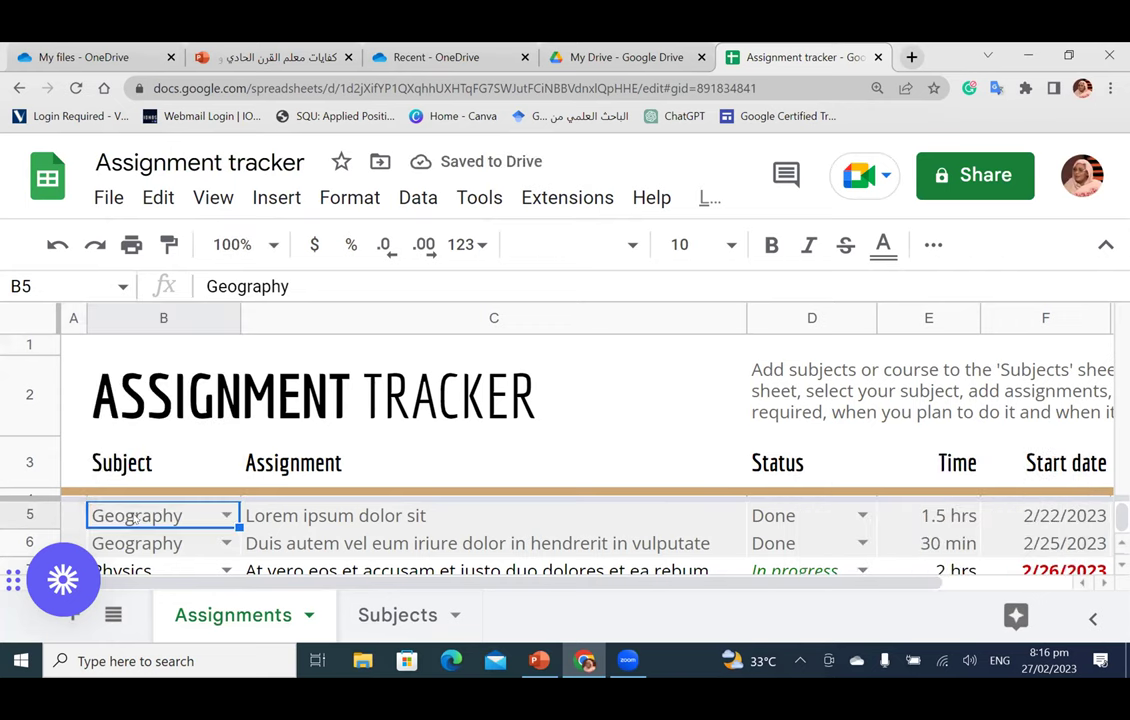
double_click(133, 515)
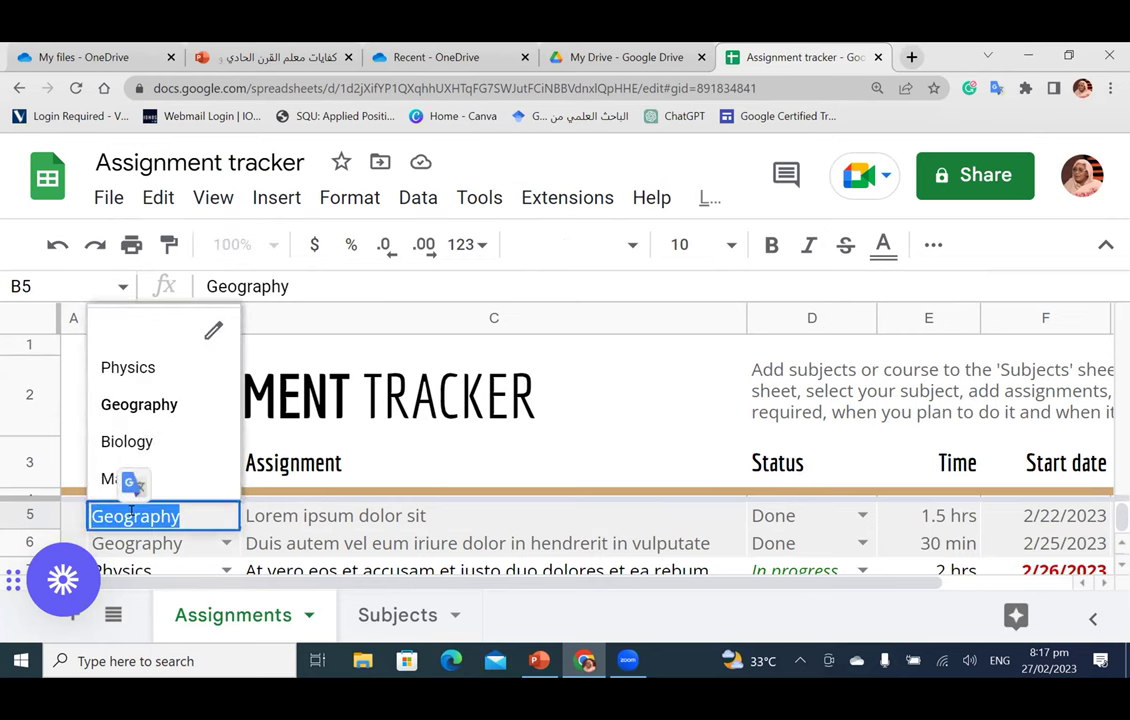
Step: Select the C5 assignment text and view the D5 status choices, leaving Done unchanged
left_click(343, 518)
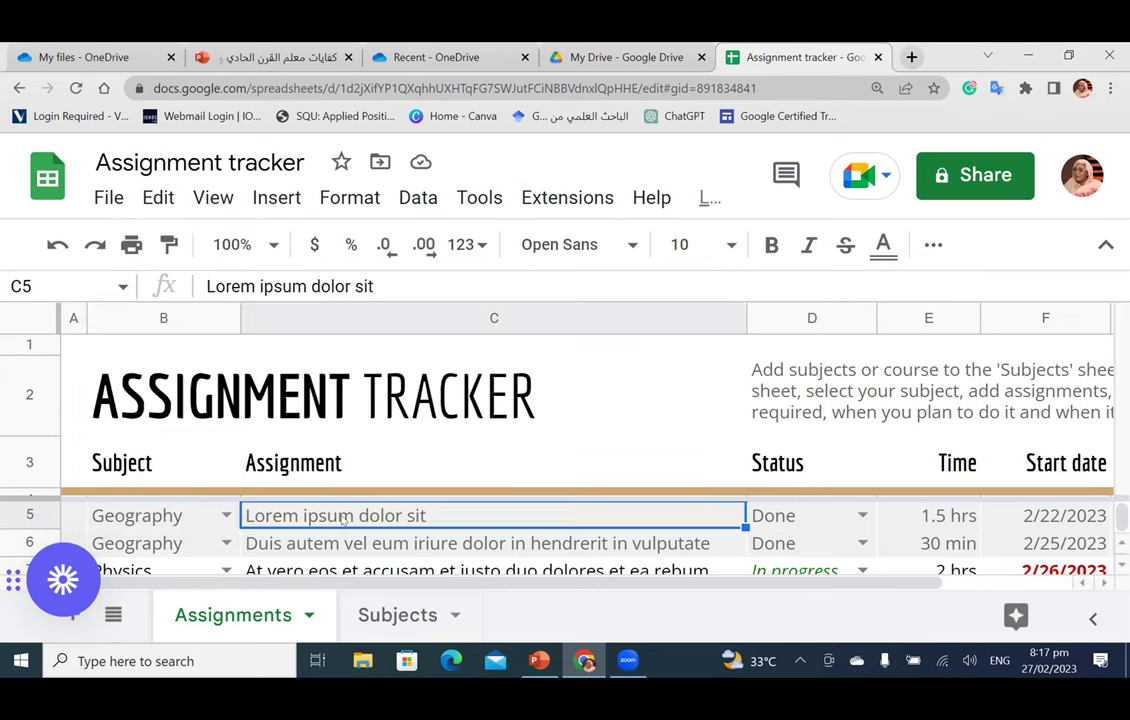
triple_click(343, 518)
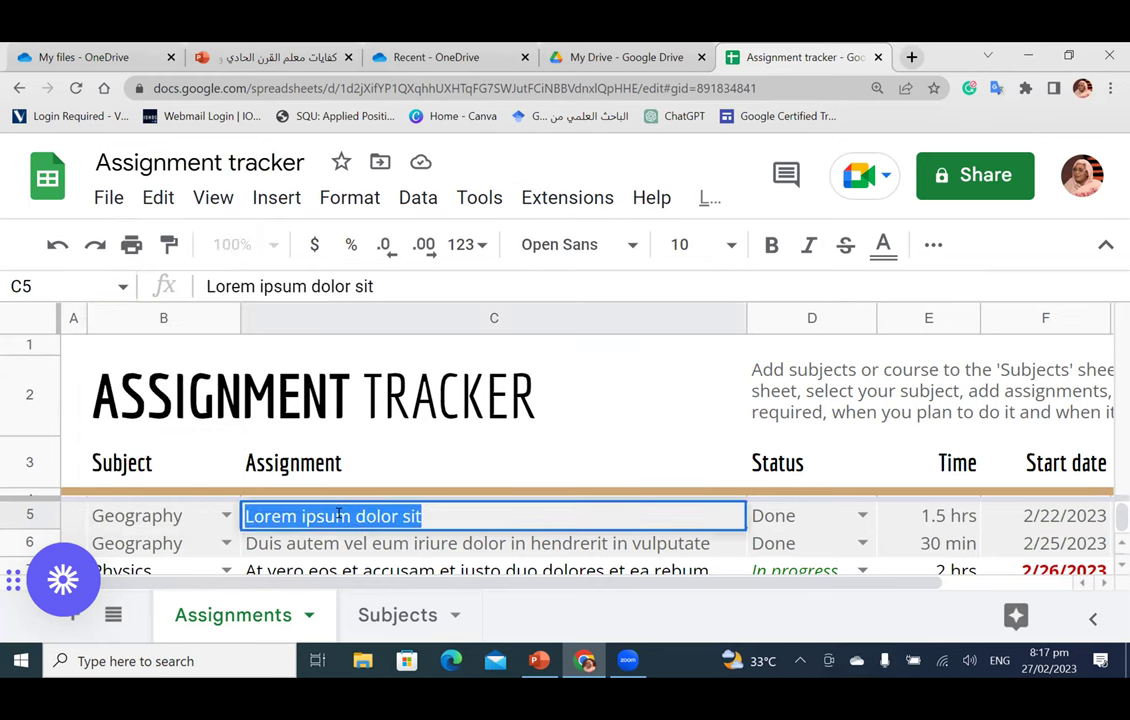
double_click(141, 517)
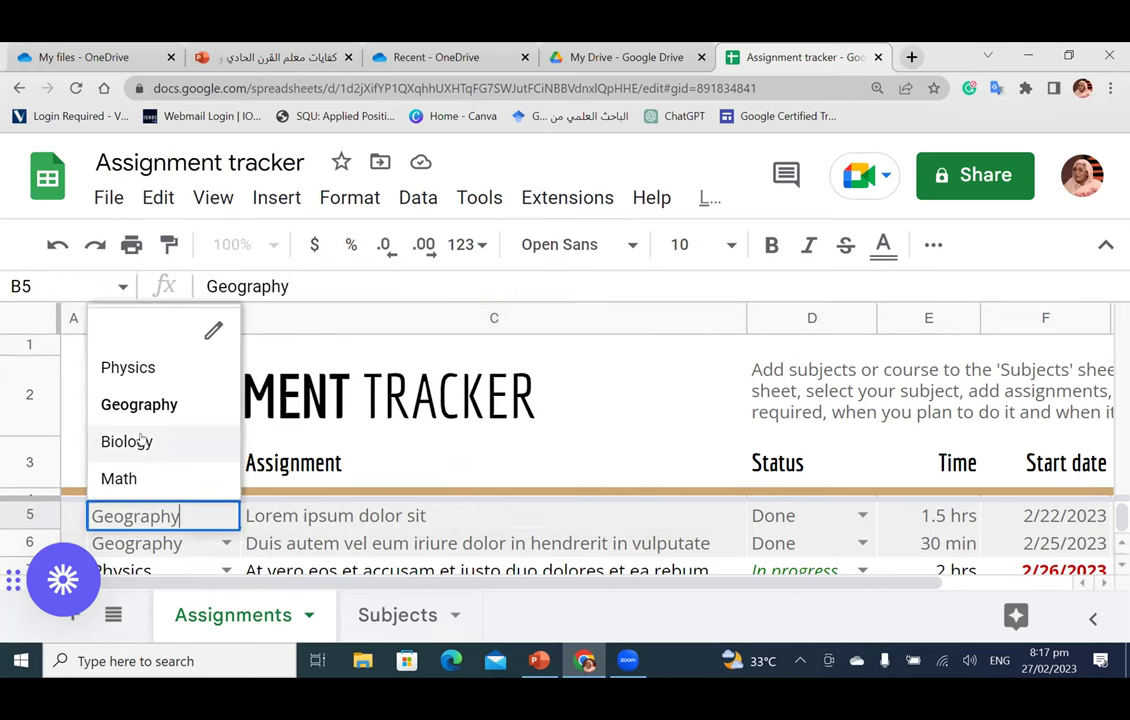
left_click(308, 518)
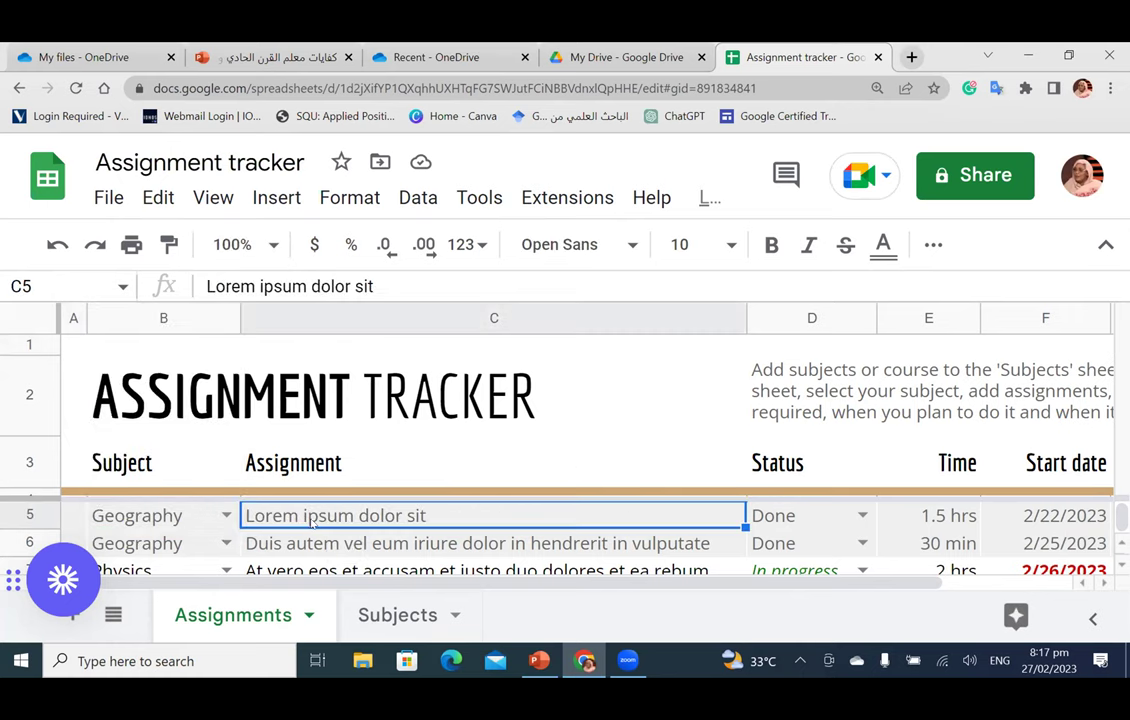
triple_click(308, 518)
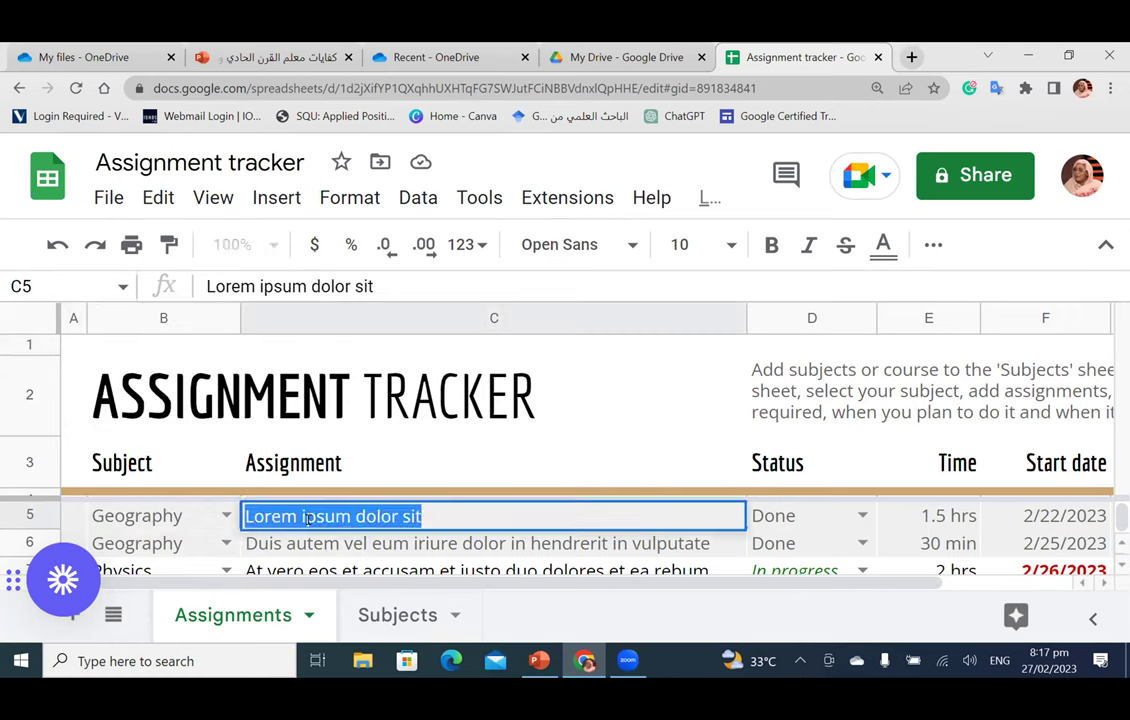
left_click(823, 518)
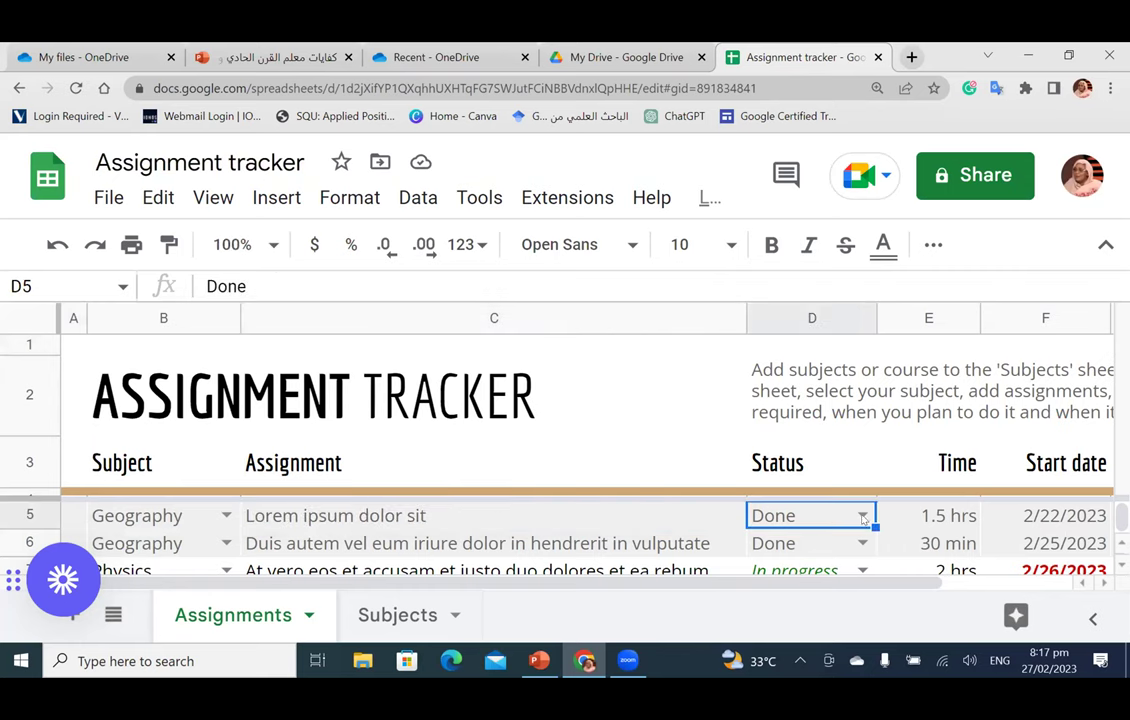
left_click(860, 515)
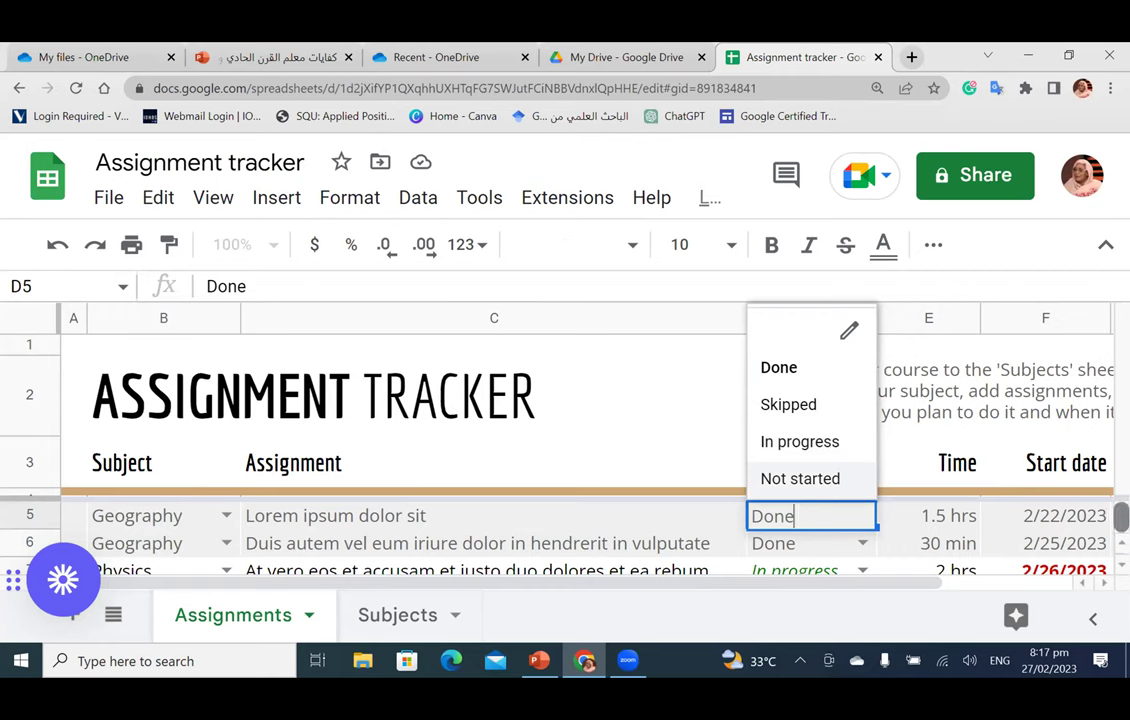
left_click(643, 395)
scroll(885, 462, "down", 2)
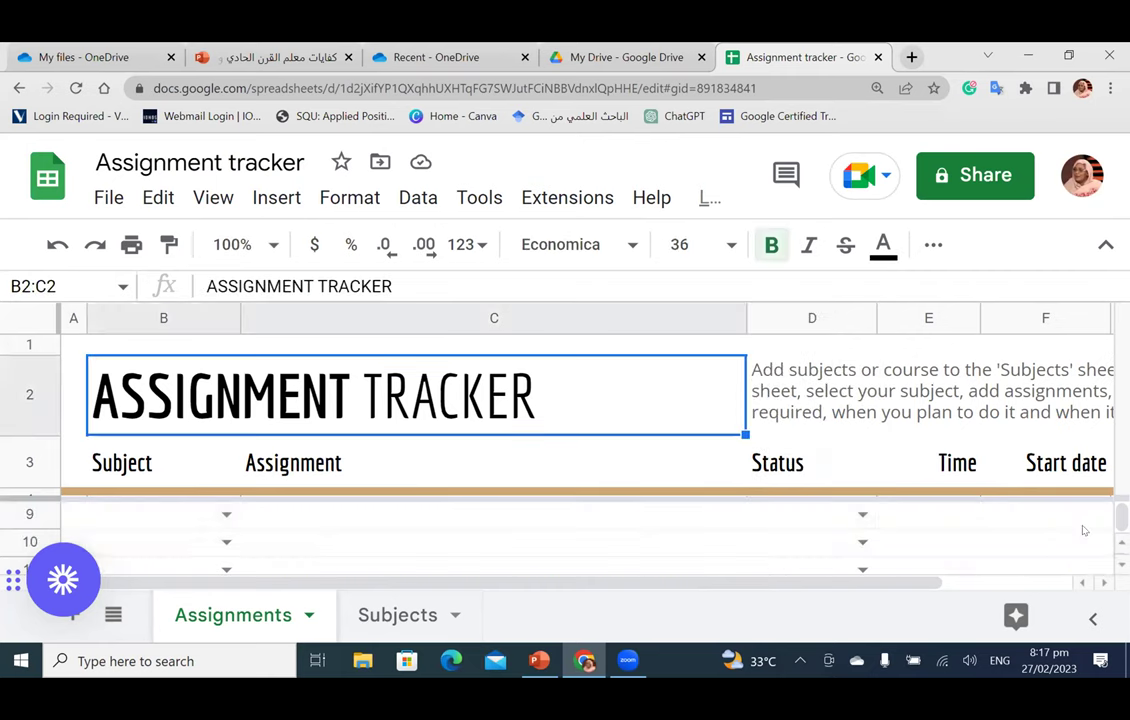
scroll(1090, 540, "up", 2)
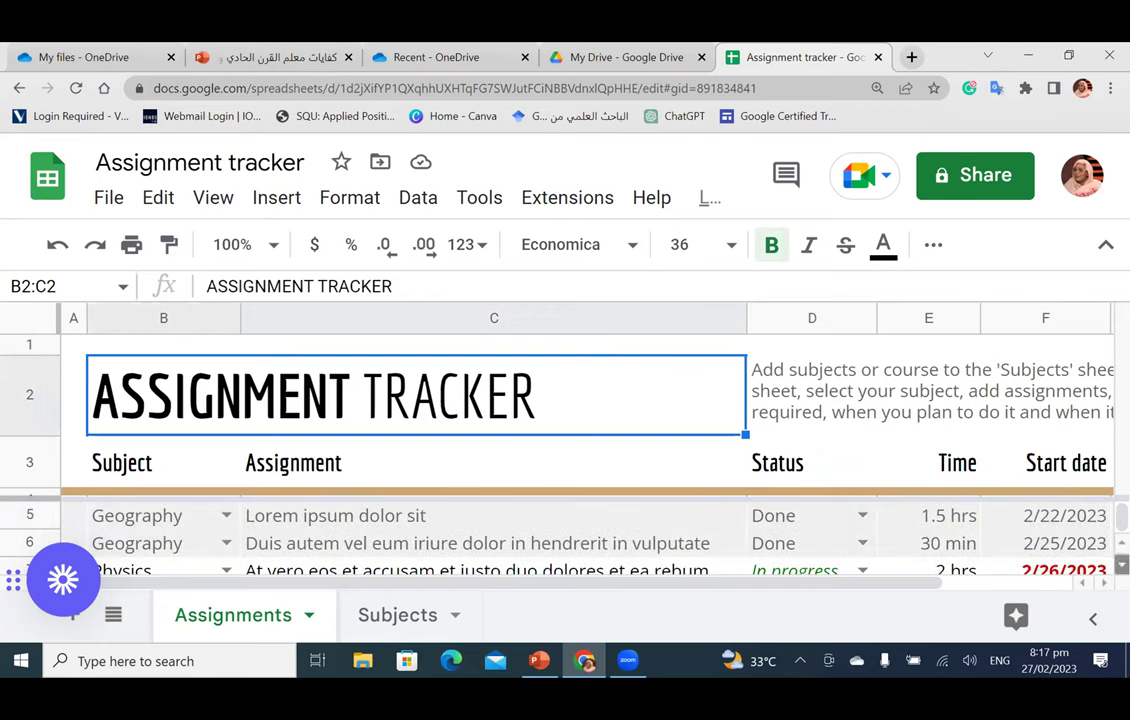
left_click(1122, 565)
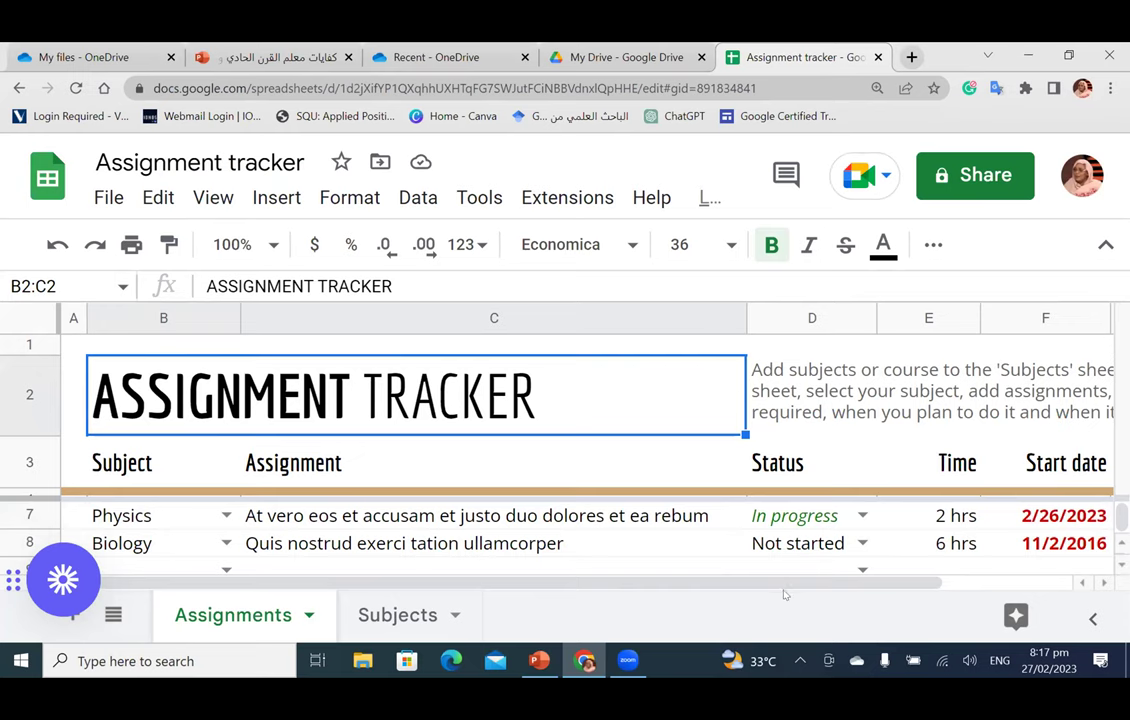
scroll(985, 621, "right", 3)
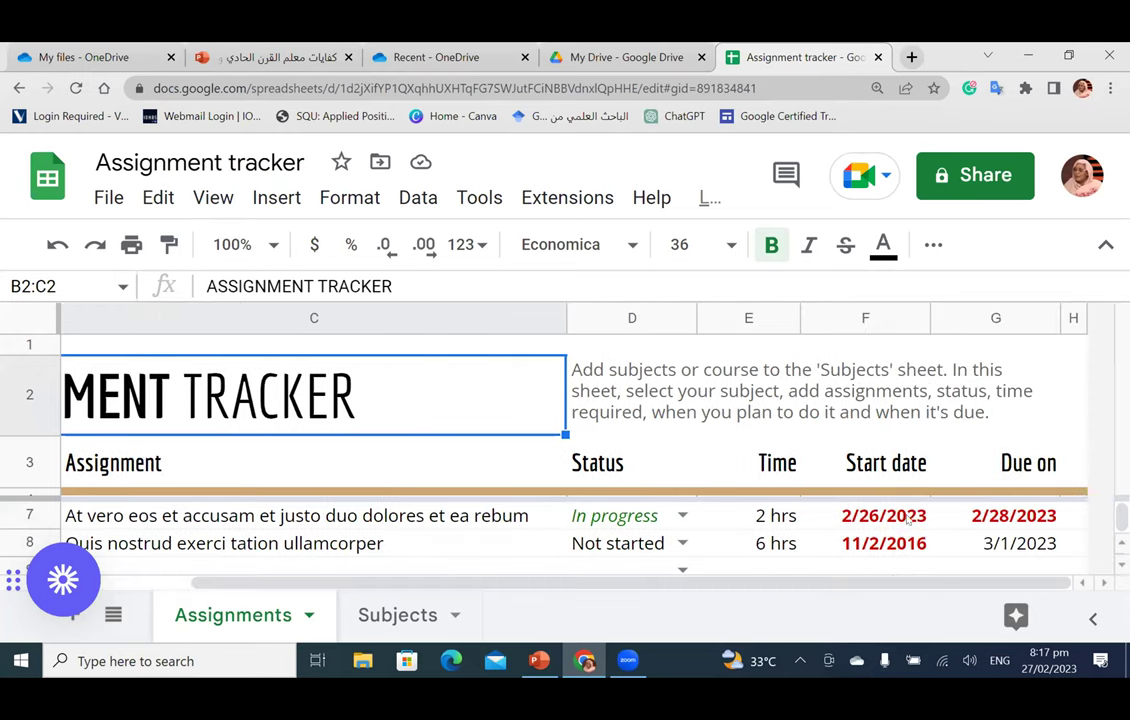
scroll(907, 548, "up", 1)
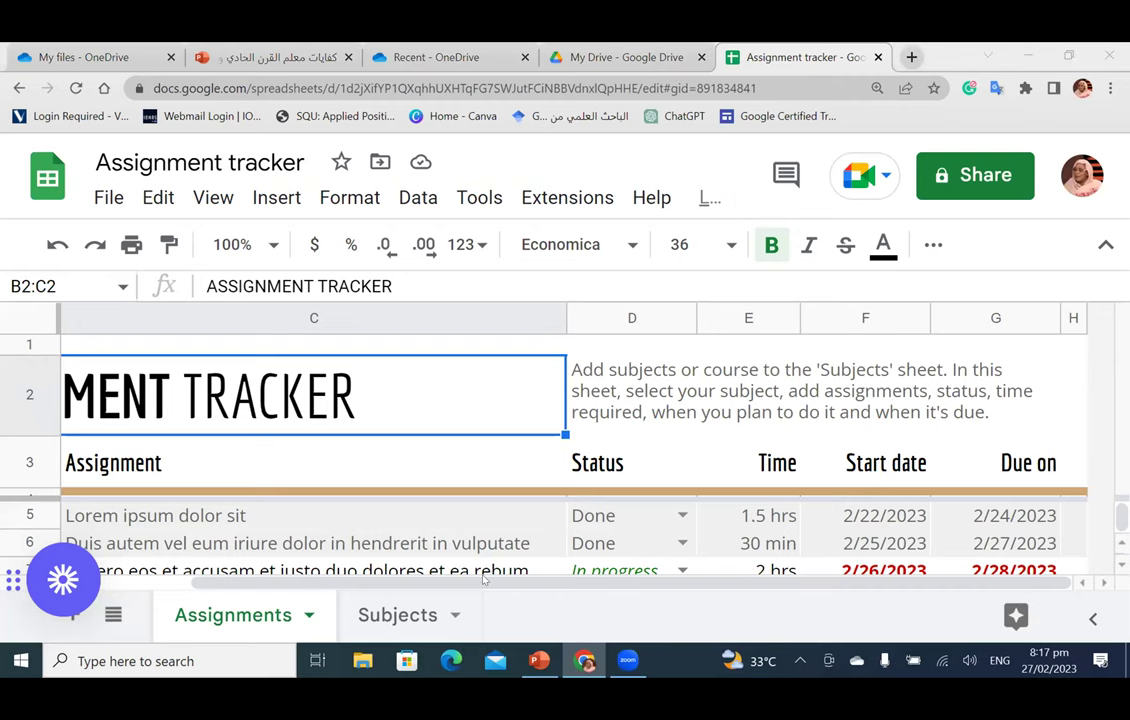
scroll(484, 578, "left", 3)
scroll(327, 467, "down", 3)
scroll(327, 467, "up", 3)
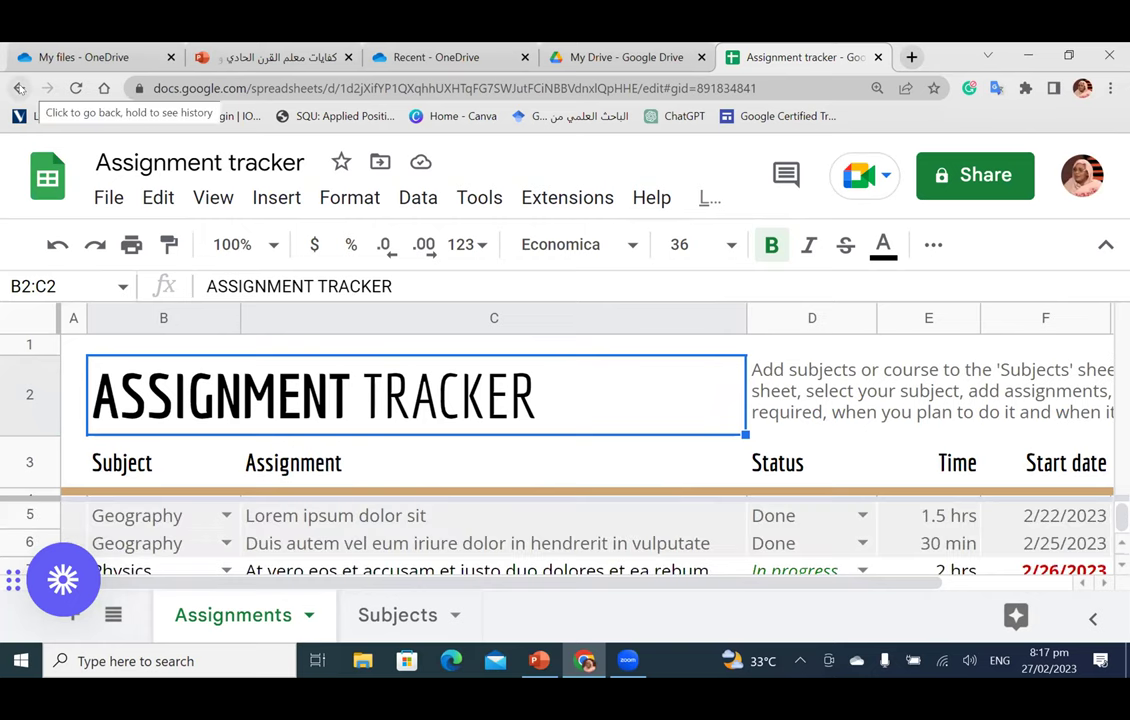
Step: Return to the Sheets home, browse the template gallery, then switch to the My Drive tab
left_click(19, 88)
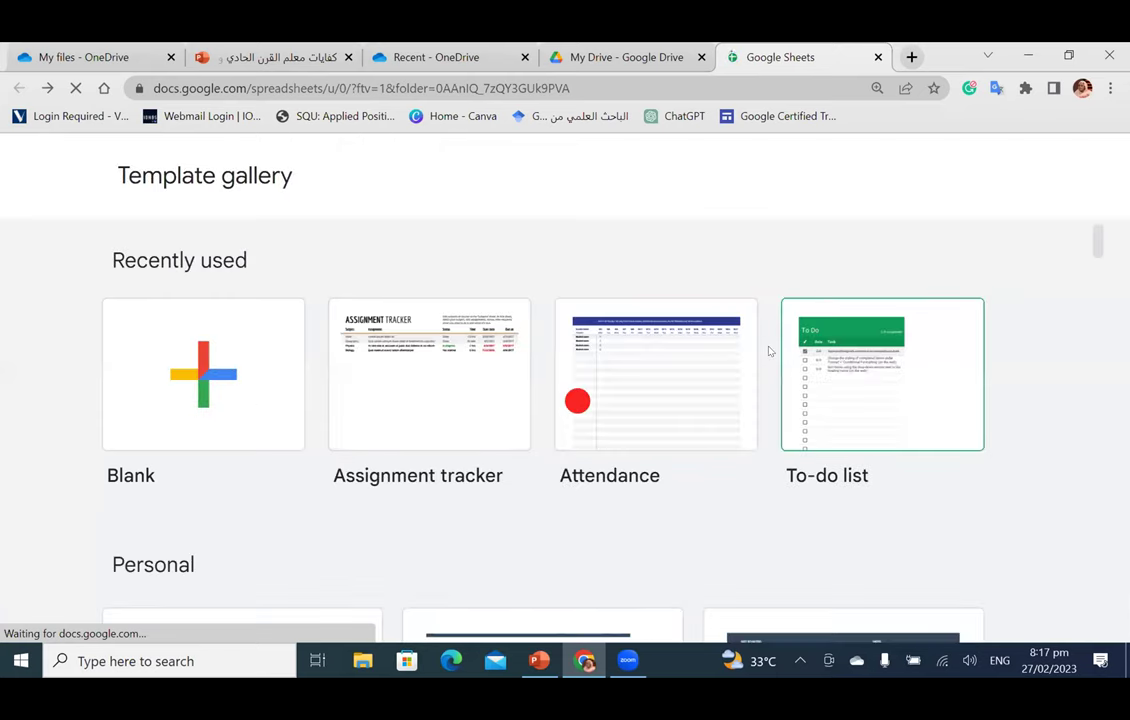
scroll(757, 399, "down", 5)
scroll(757, 399, "down", 8)
scroll(756, 399, "down", 8)
scroll(756, 398, "down", 2)
scroll(754, 396, "up", 4)
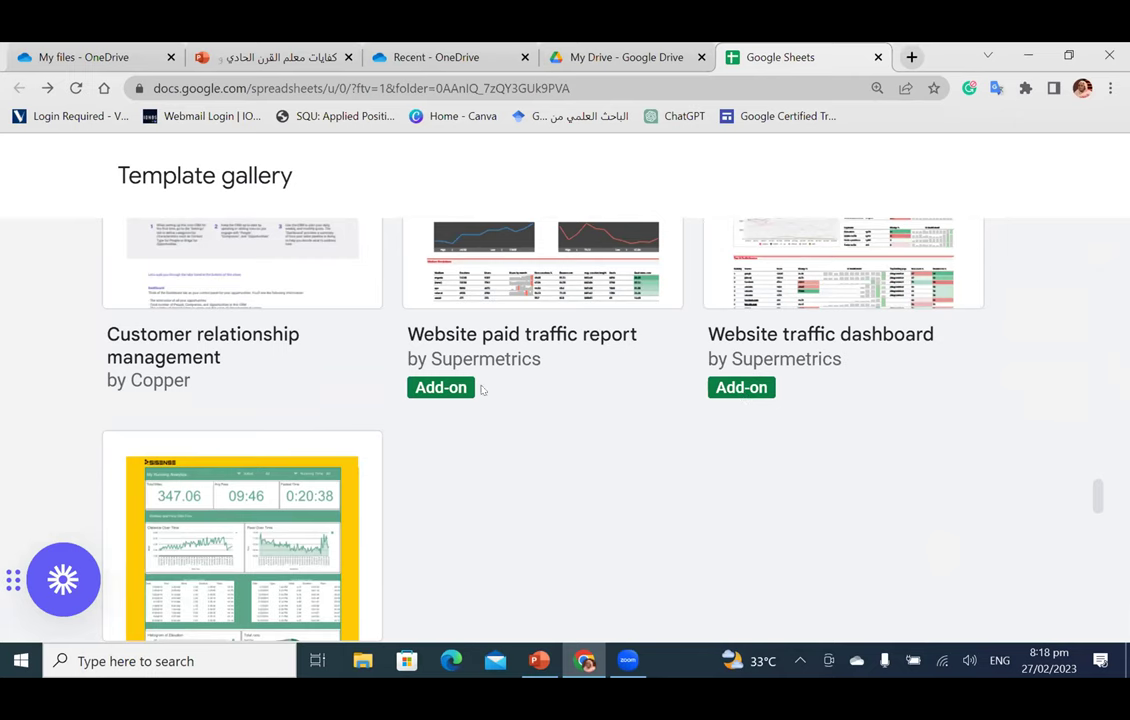
scroll(541, 355, "up", 2)
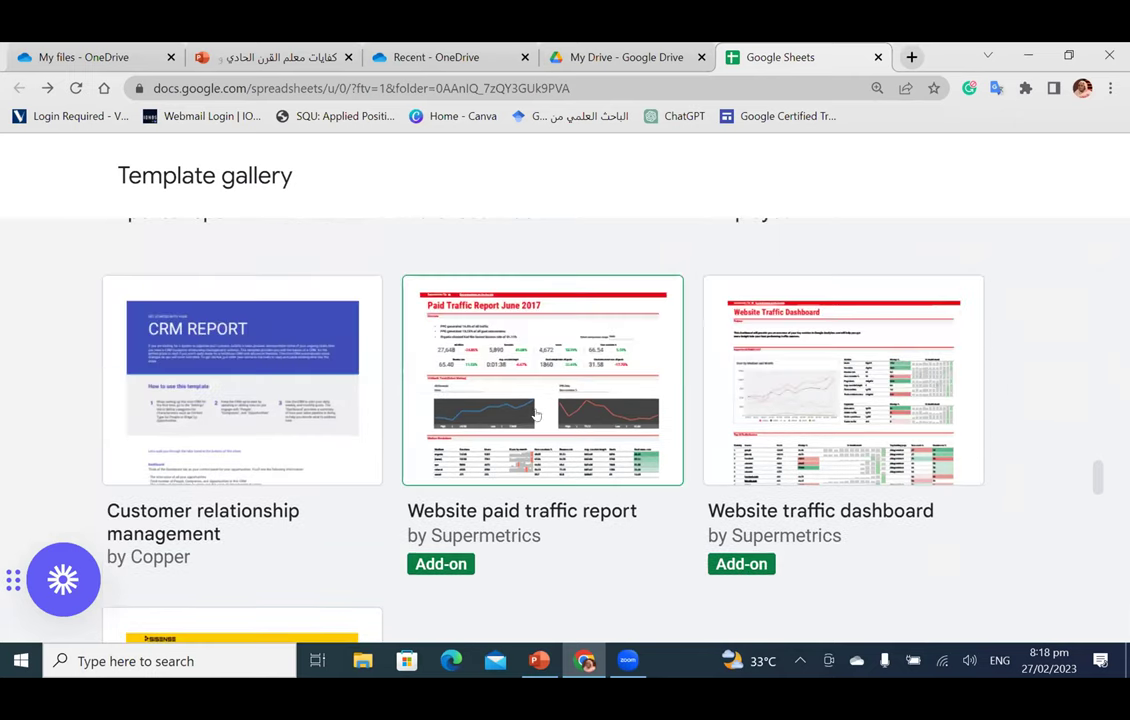
scroll(569, 401, "down", 3)
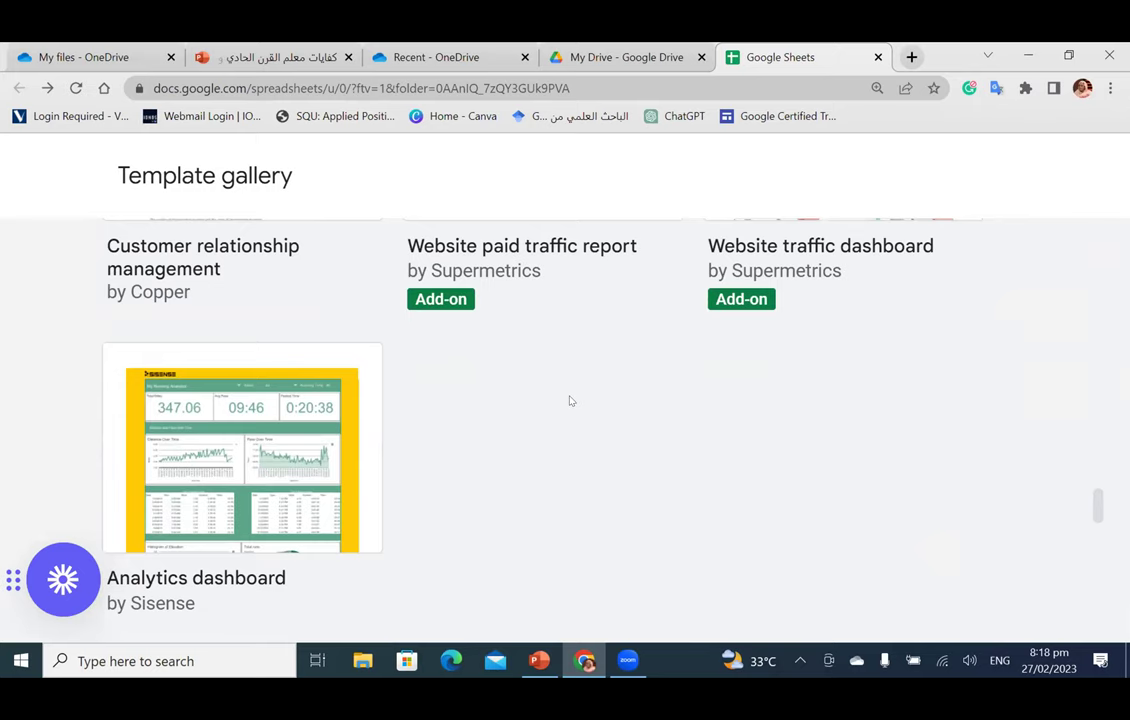
scroll(569, 401, "down", 5)
scroll(569, 401, "down", 3)
scroll(569, 401, "down", 4)
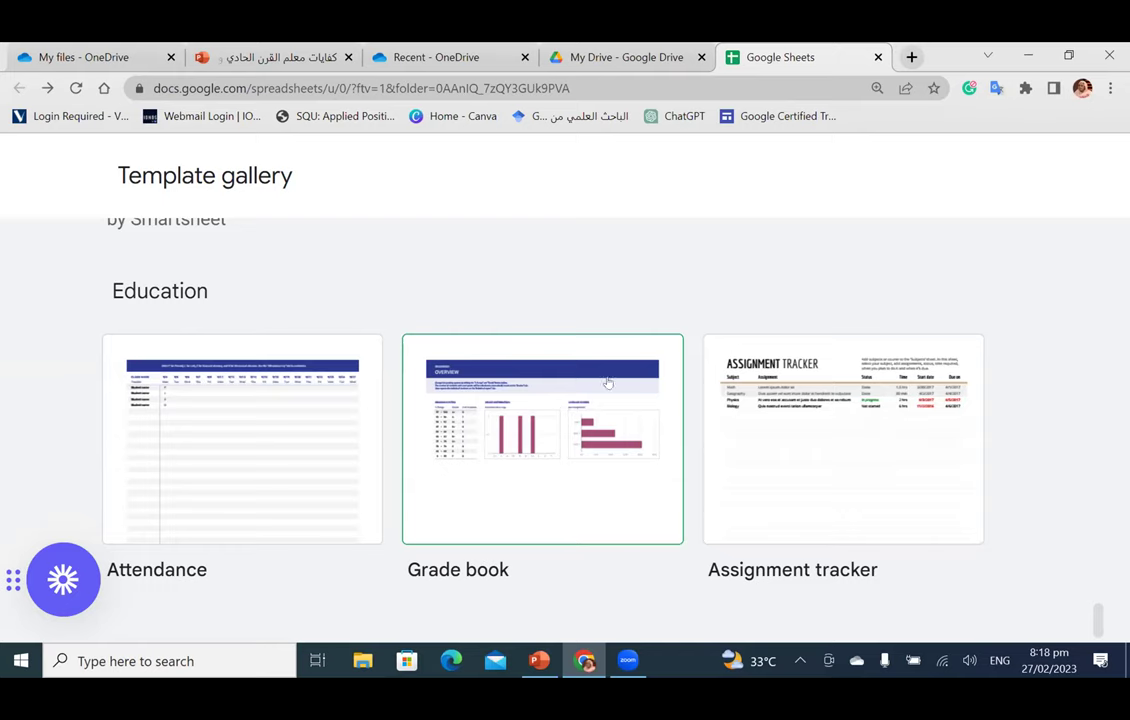
scroll(710, 272, "up", 3)
scroll(710, 272, "up", 10)
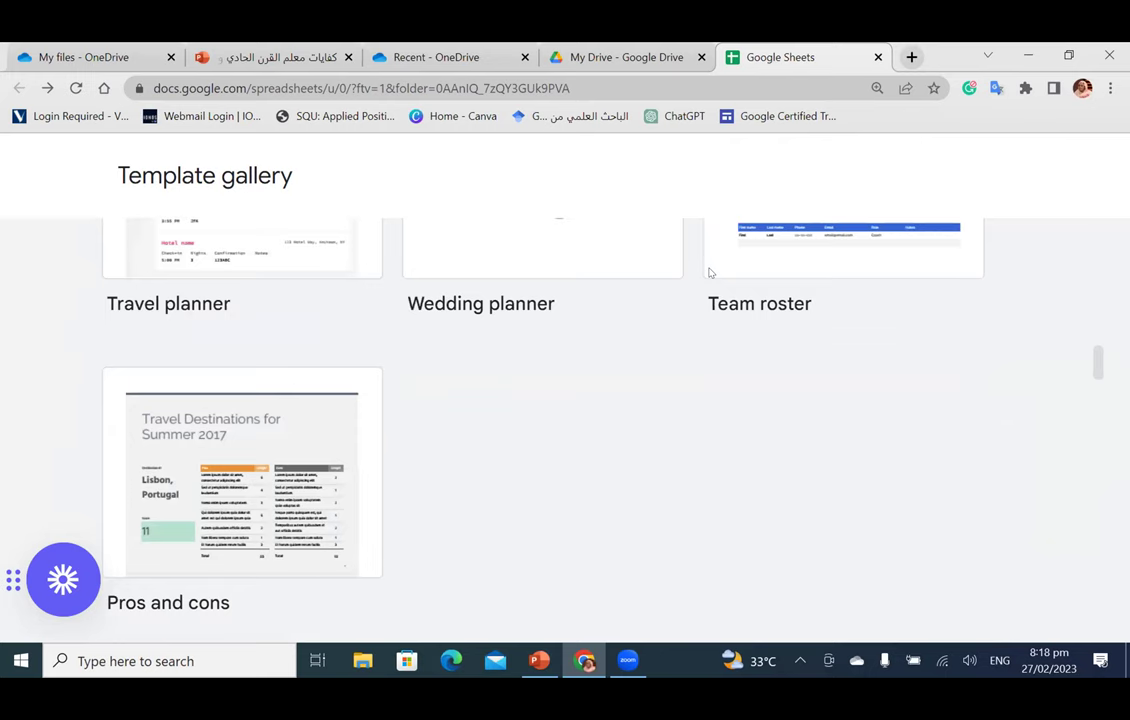
scroll(710, 272, "up", 3)
scroll(710, 272, "up", 5)
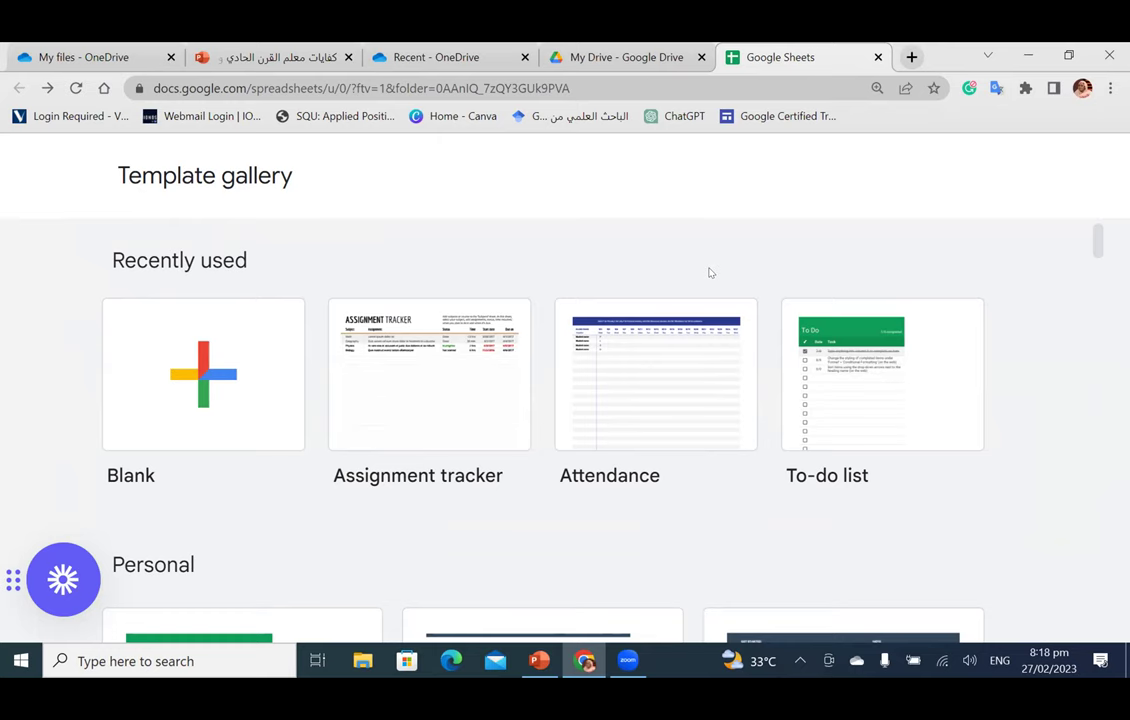
left_click(617, 66)
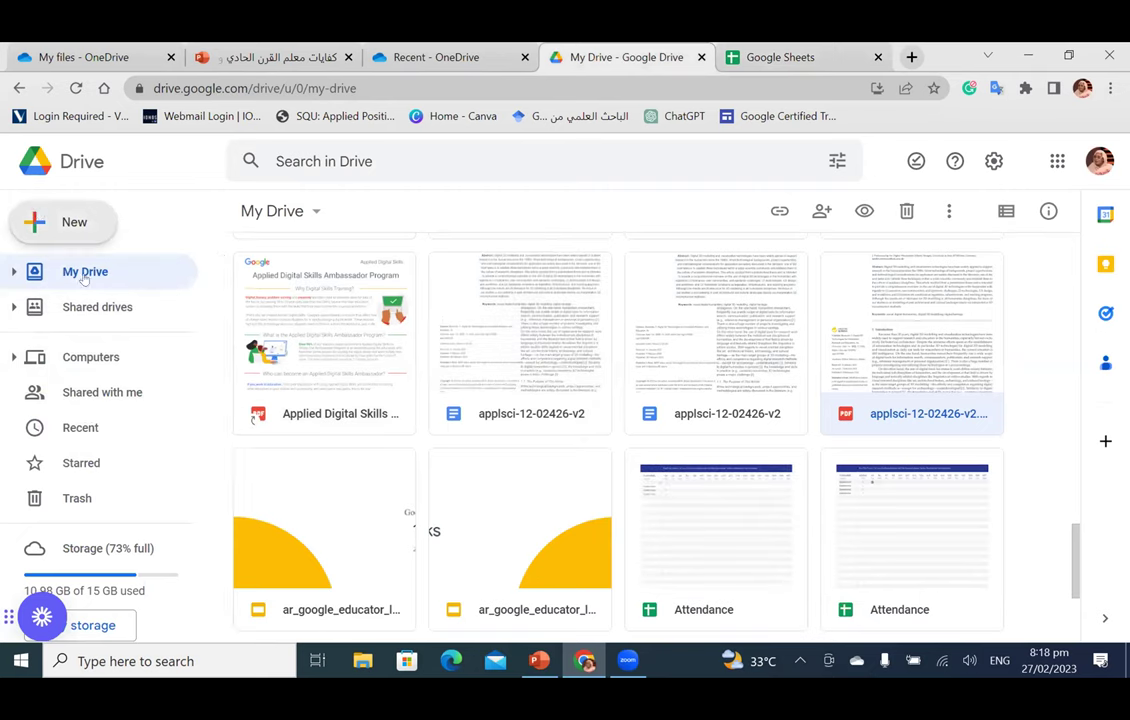
Step: Create a new Google Sites site from Drive's New > More menu
left_click(42, 211)
mouse_move(121, 446)
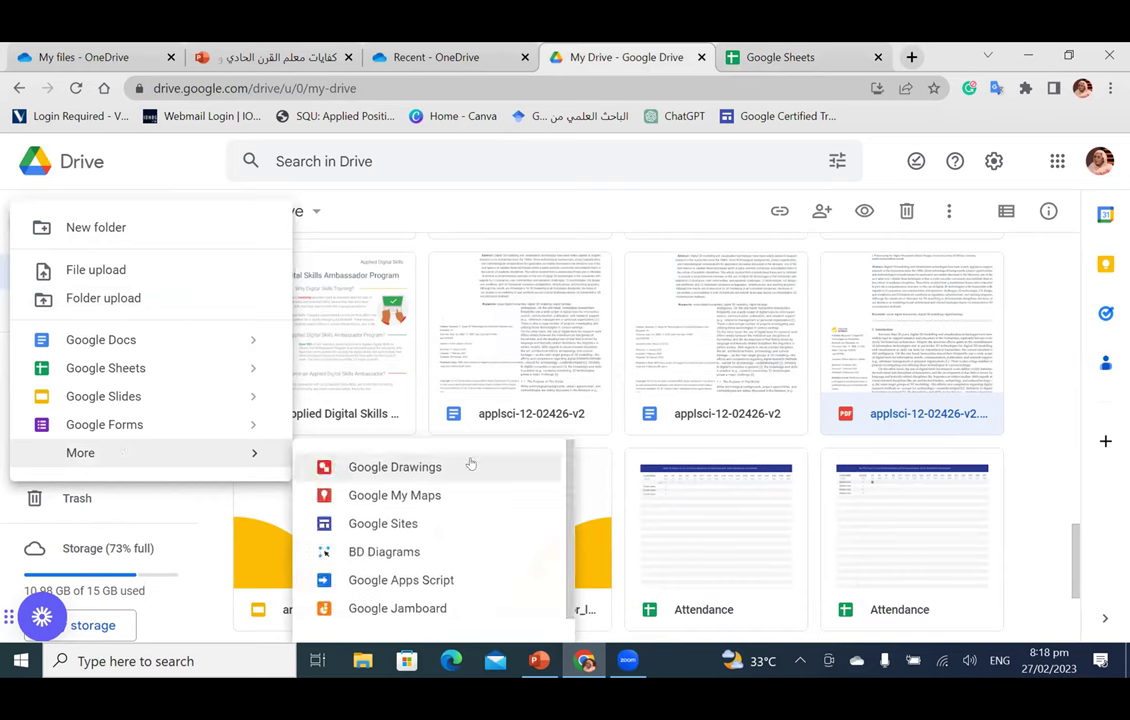
left_click(459, 526)
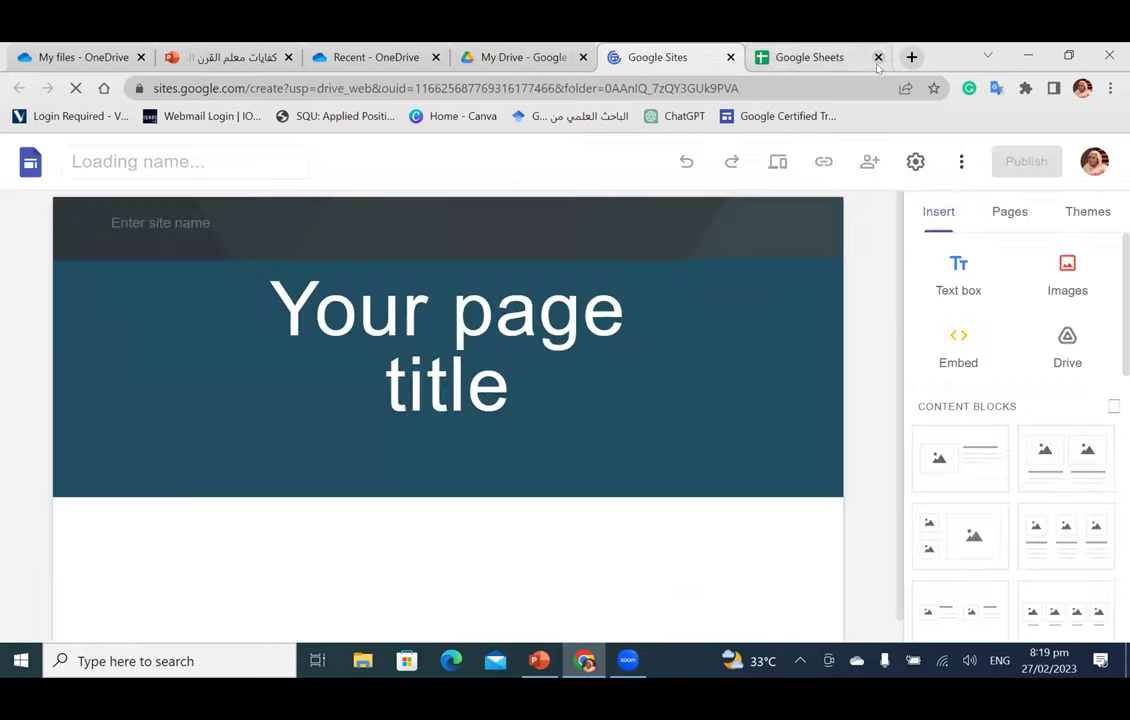
Step: Close the Google Sheets tab and return to the Untitled site editor
left_click(878, 57)
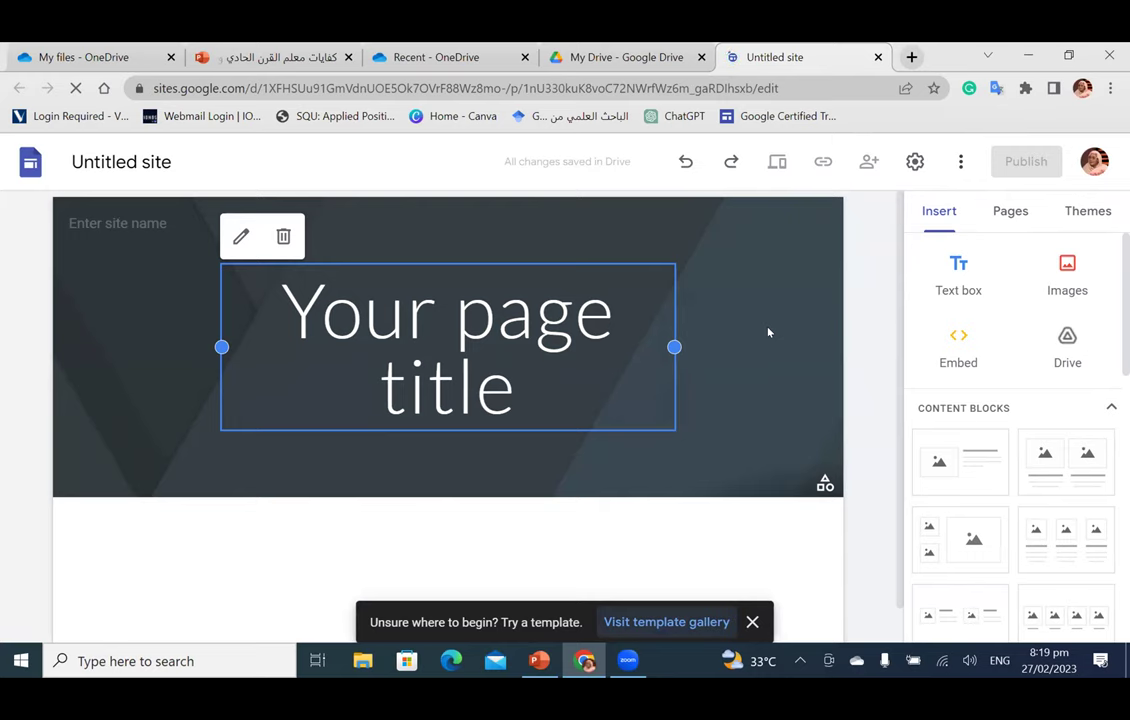
left_click(656, 625)
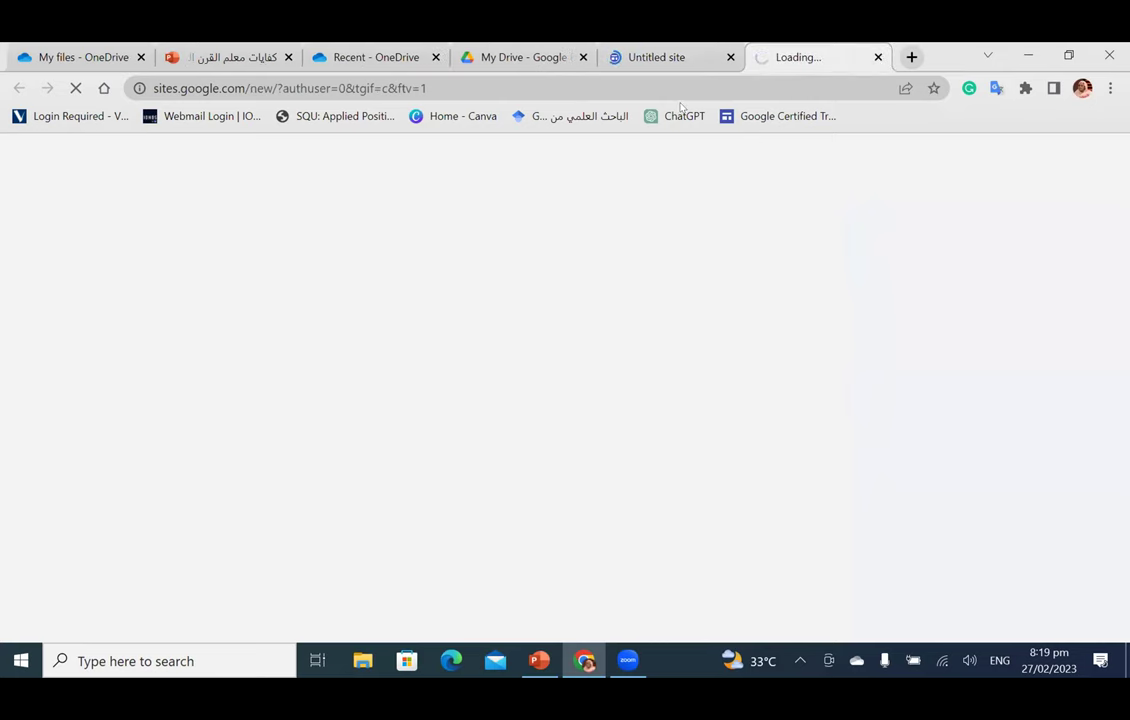
left_click(676, 62)
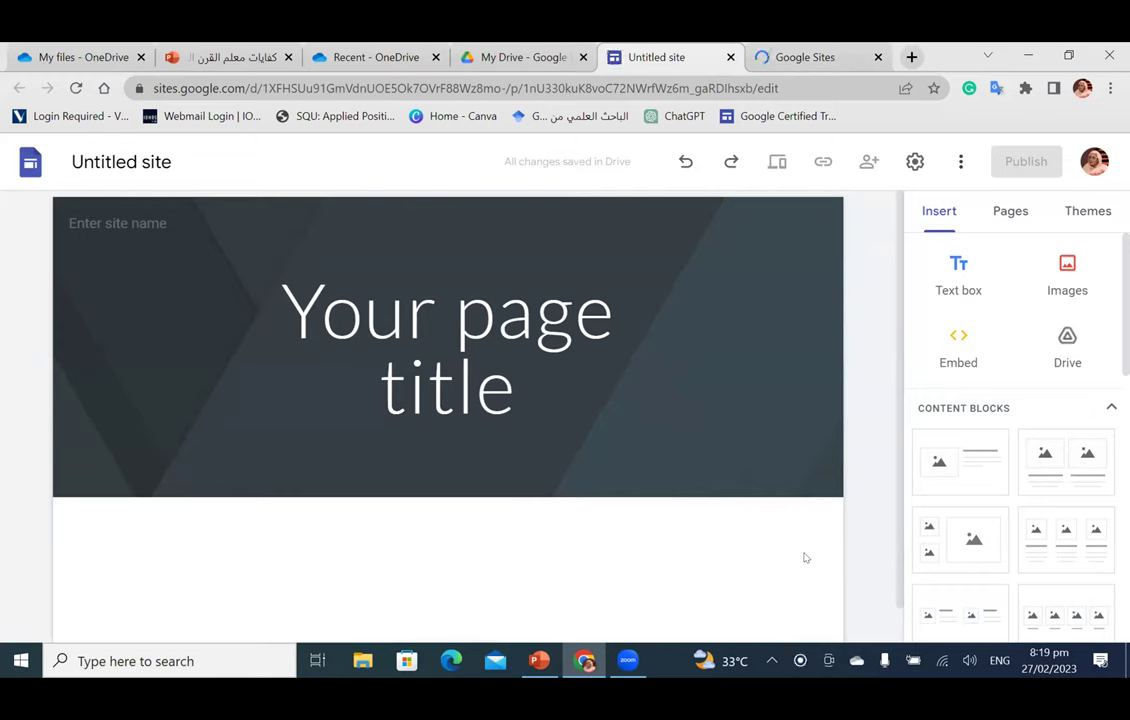
mouse_move(754, 432)
Step: Name the untitled site 'Company X'
left_click(133, 158)
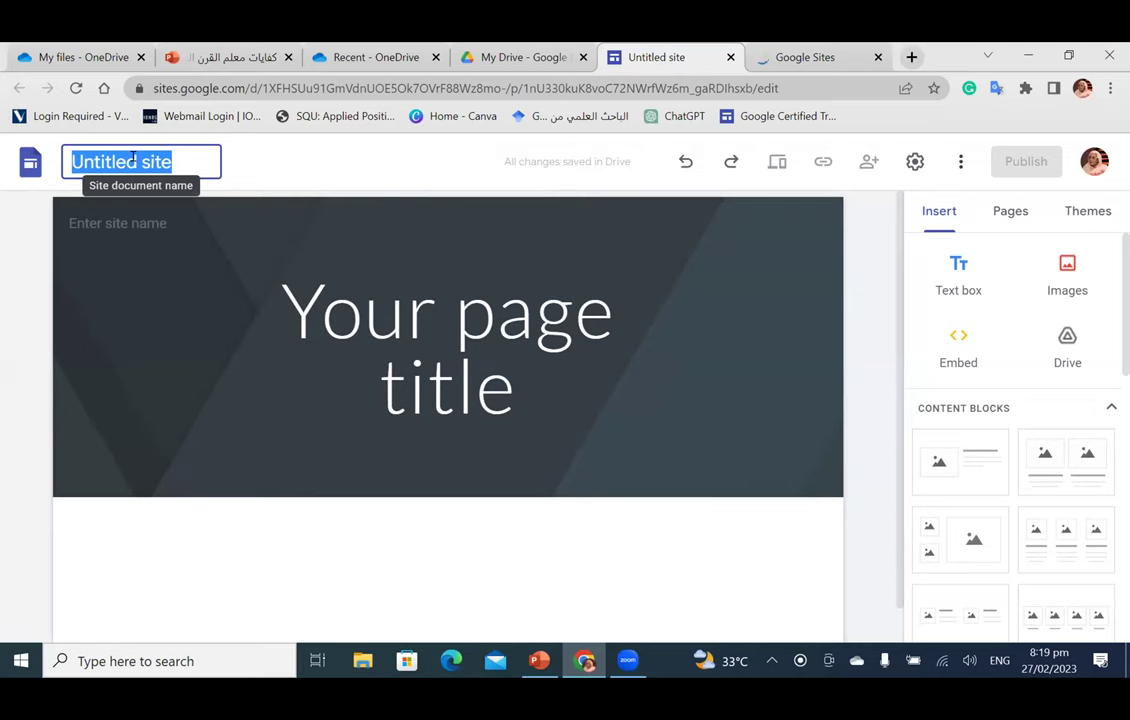
type("Company")
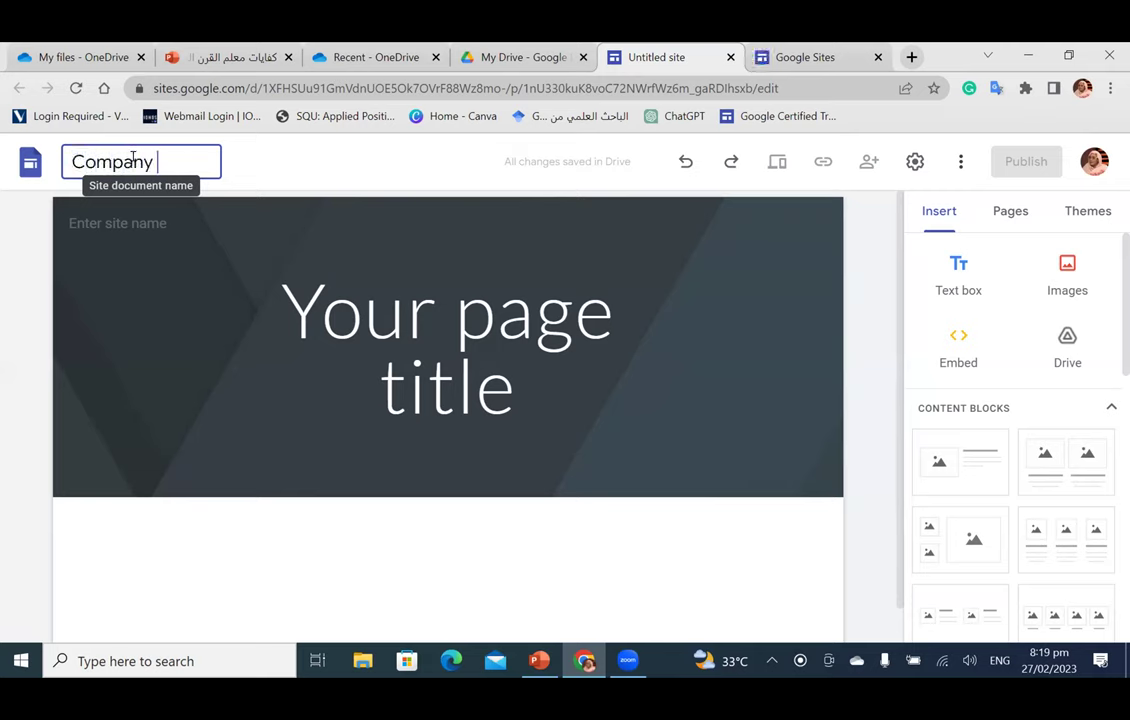
type(" X")
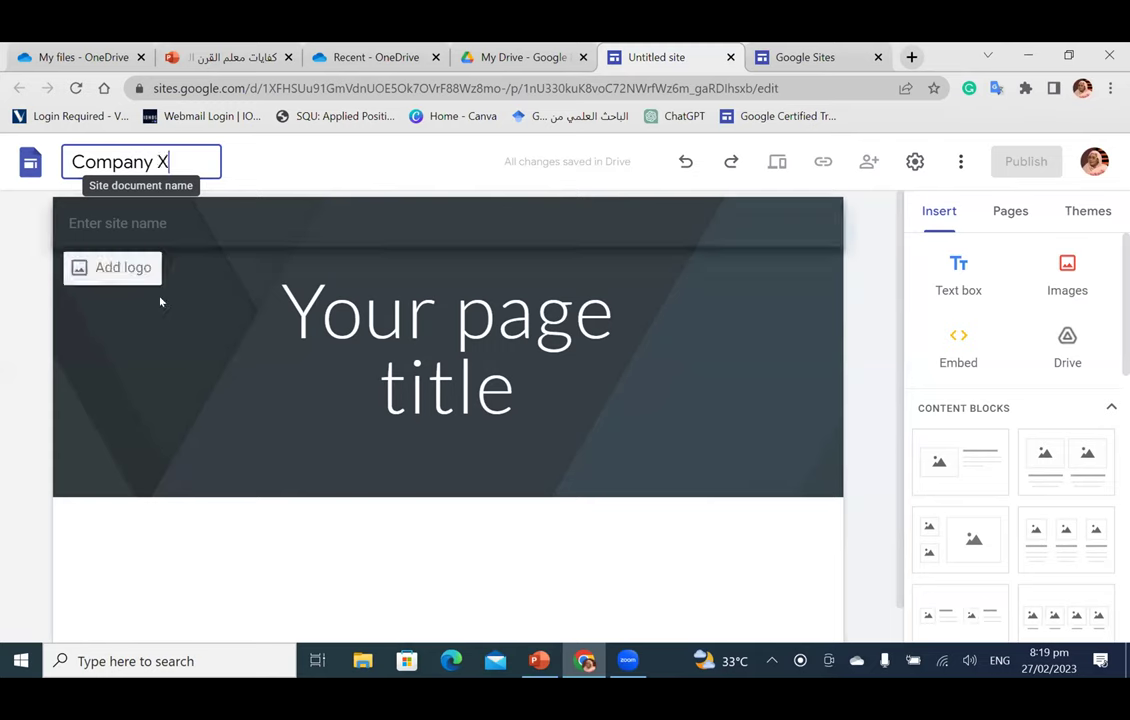
left_click(132, 245)
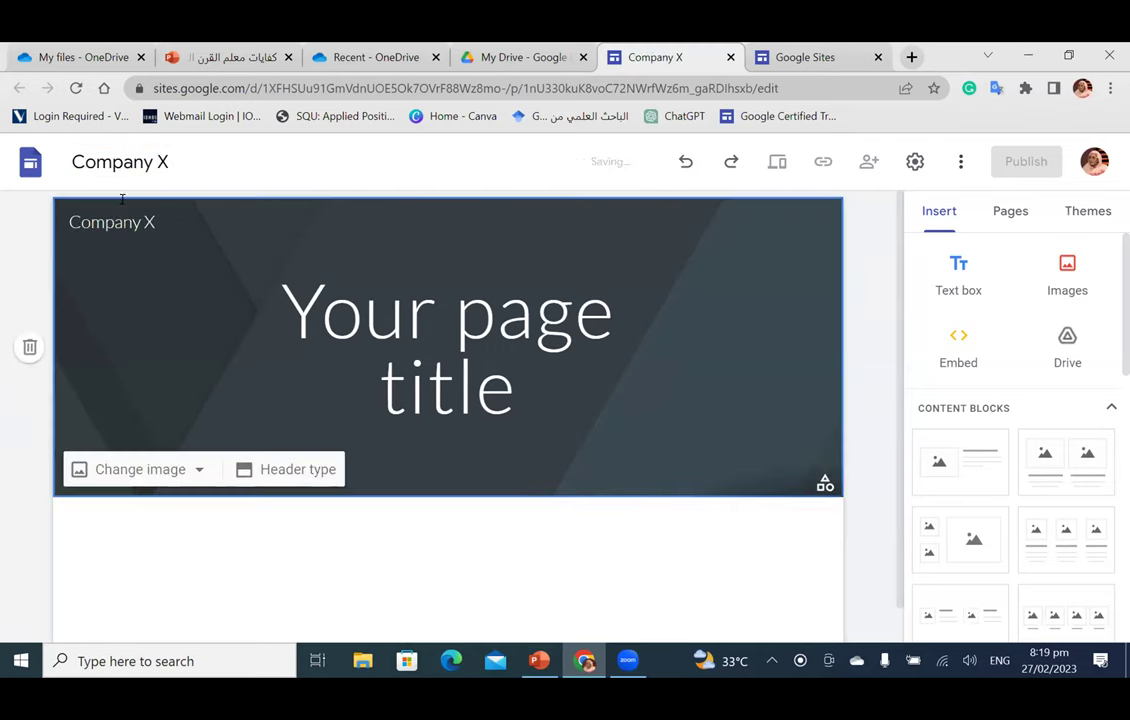
Step: Replace the placeholder page header title with 'About'
left_click(401, 356)
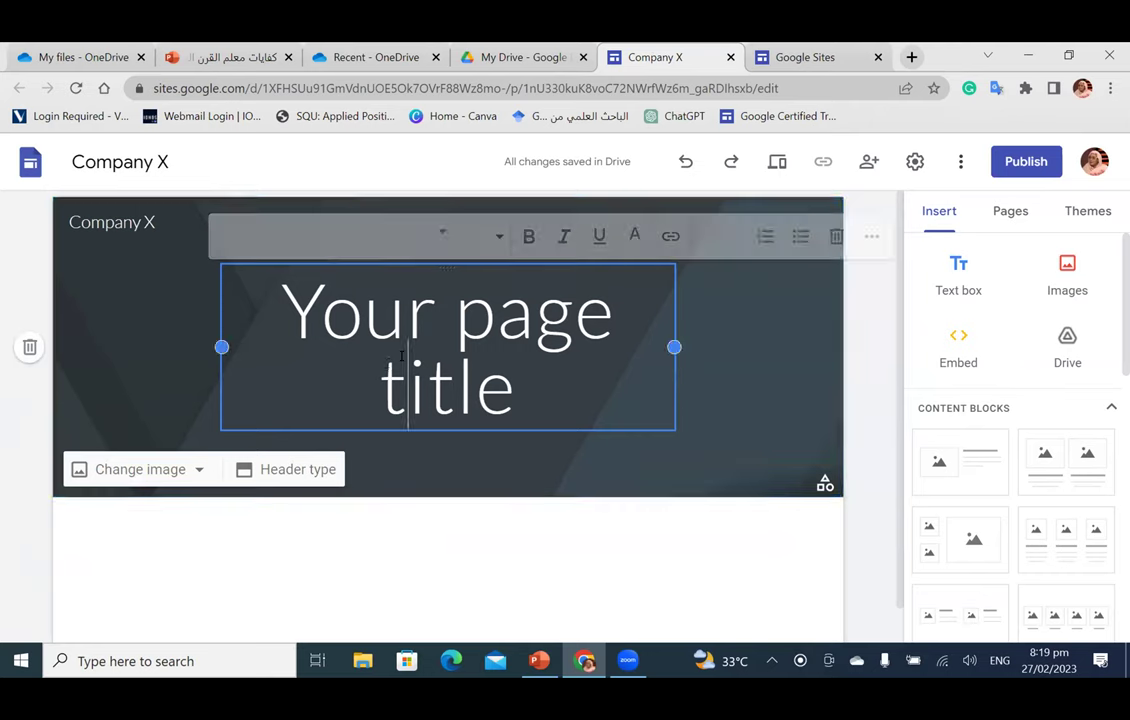
triple_click(401, 356)
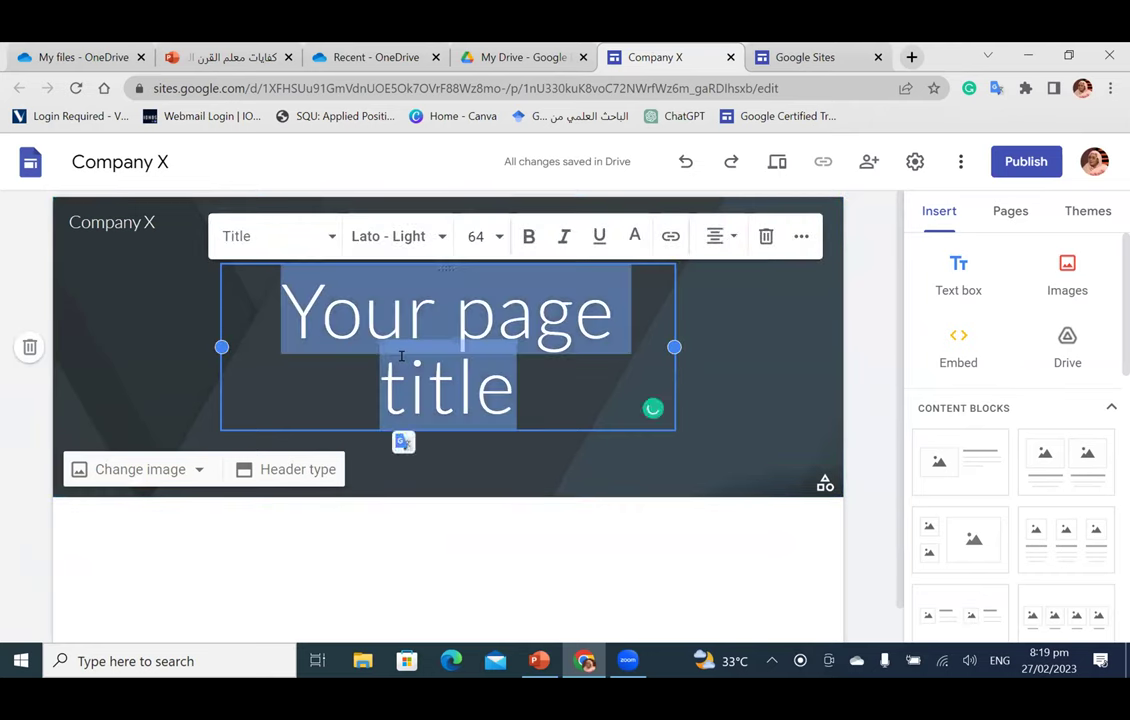
type("Home")
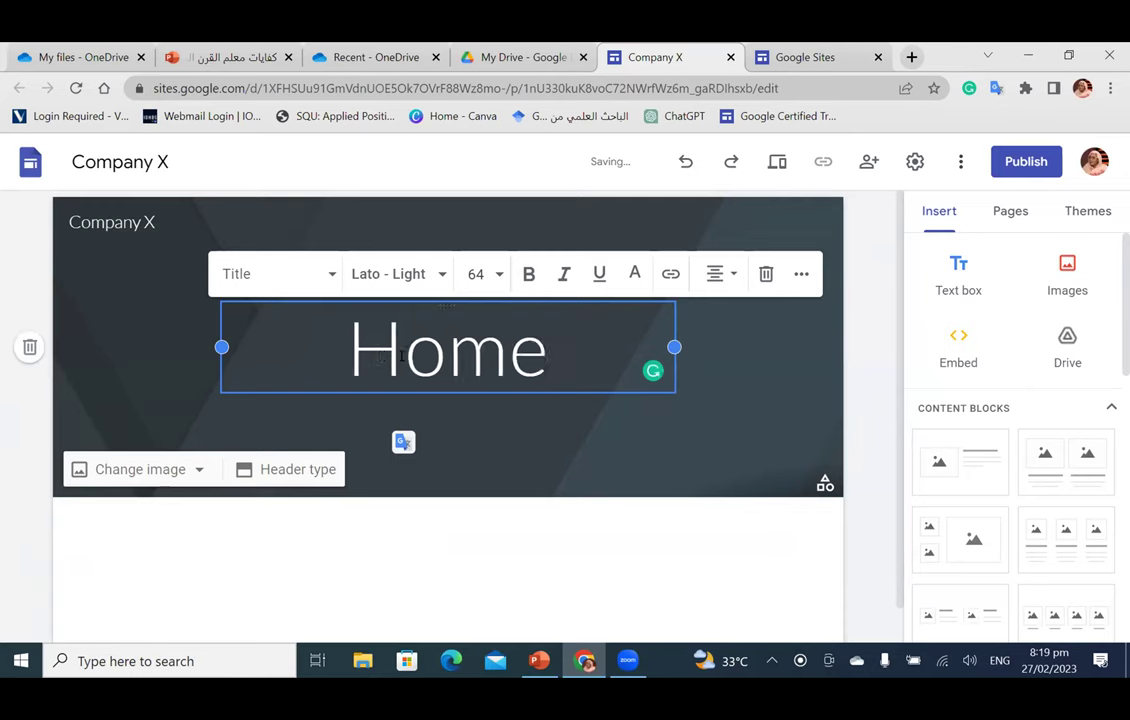
double_click(401, 355)
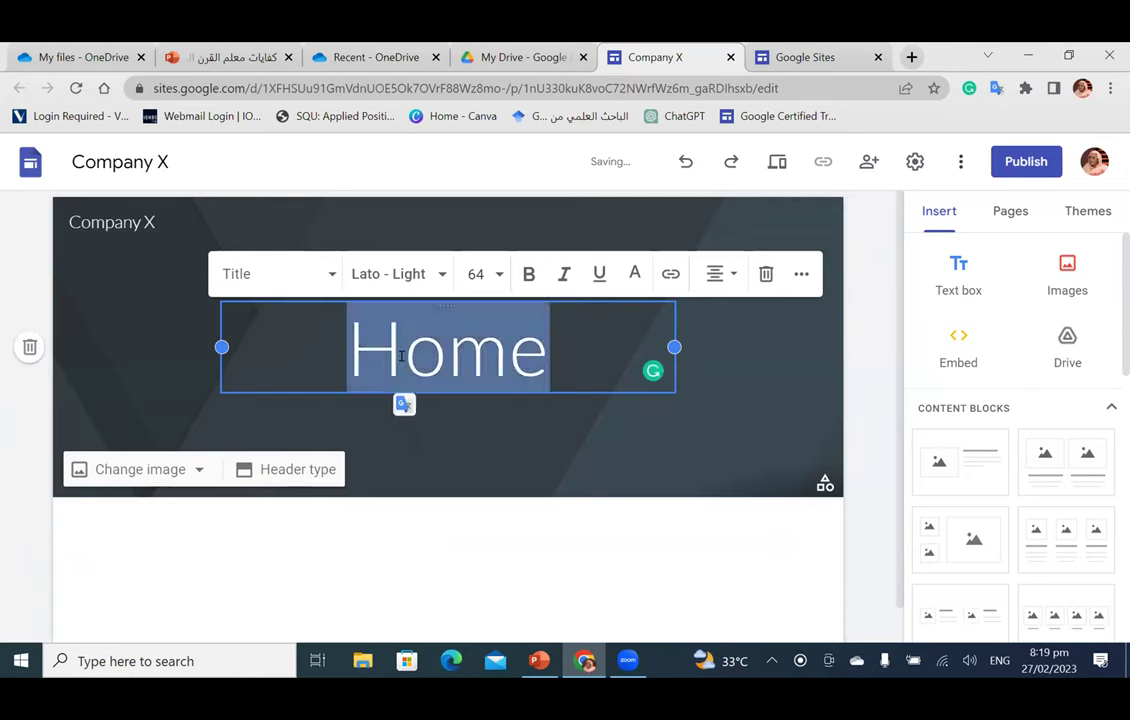
type("About")
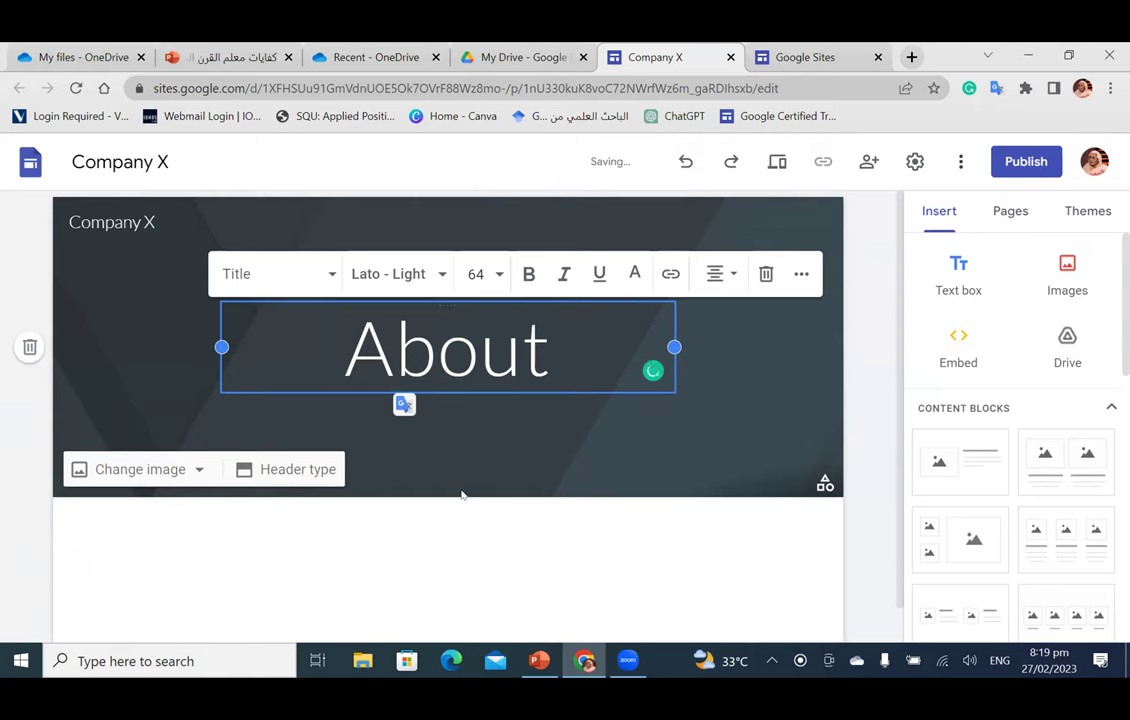
left_click(716, 425)
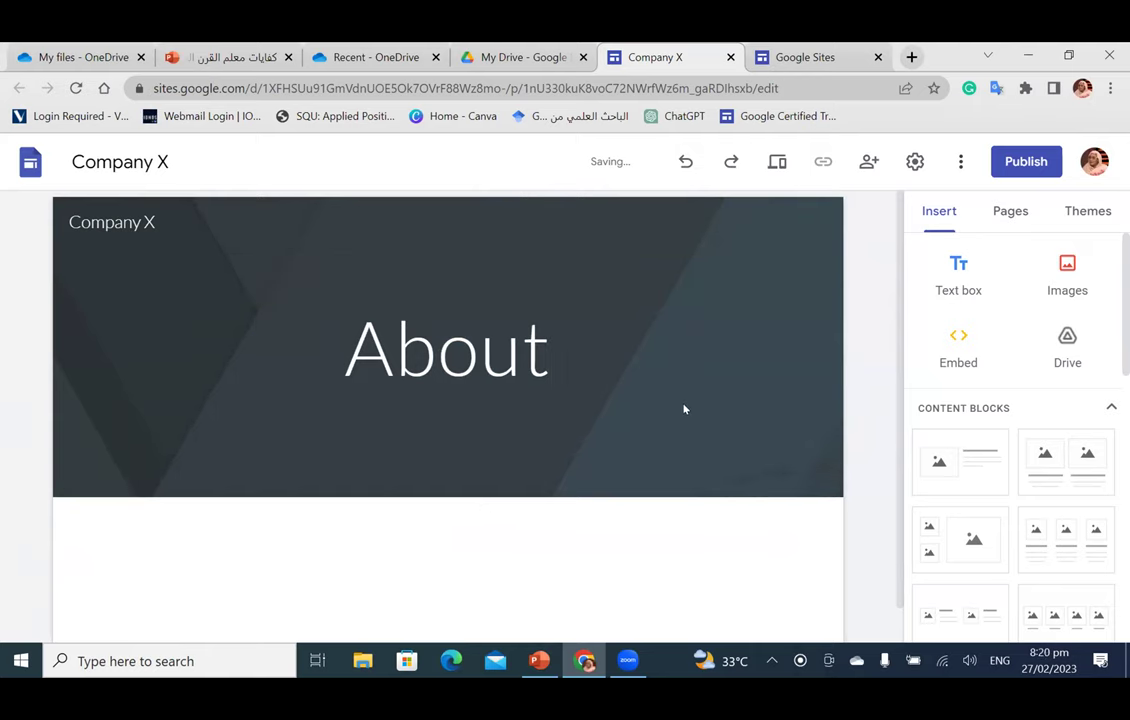
key("ctrl+Tab")
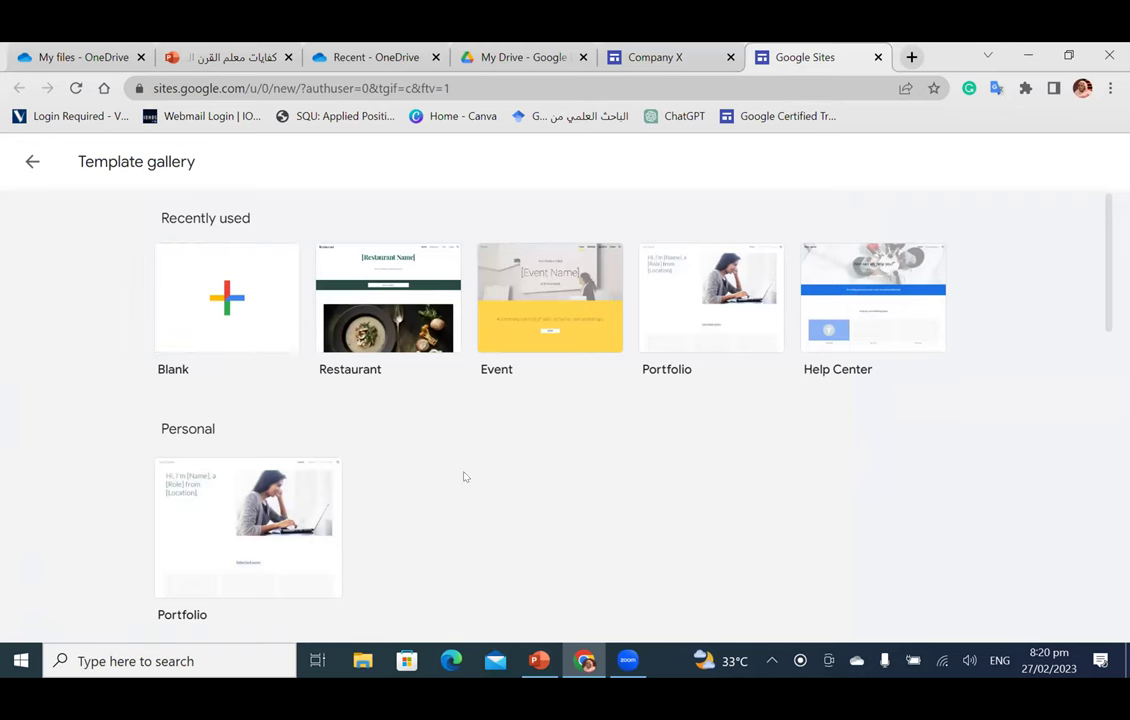
scroll(463, 477, "down", 5)
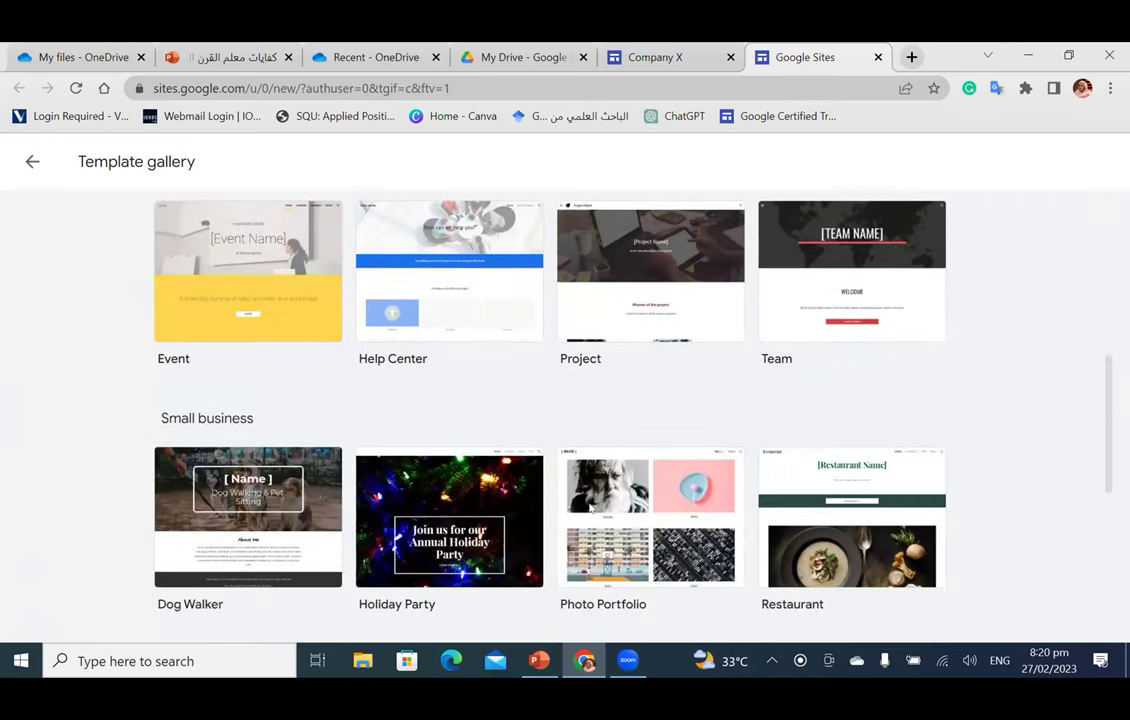
scroll(790, 420, "down", 3)
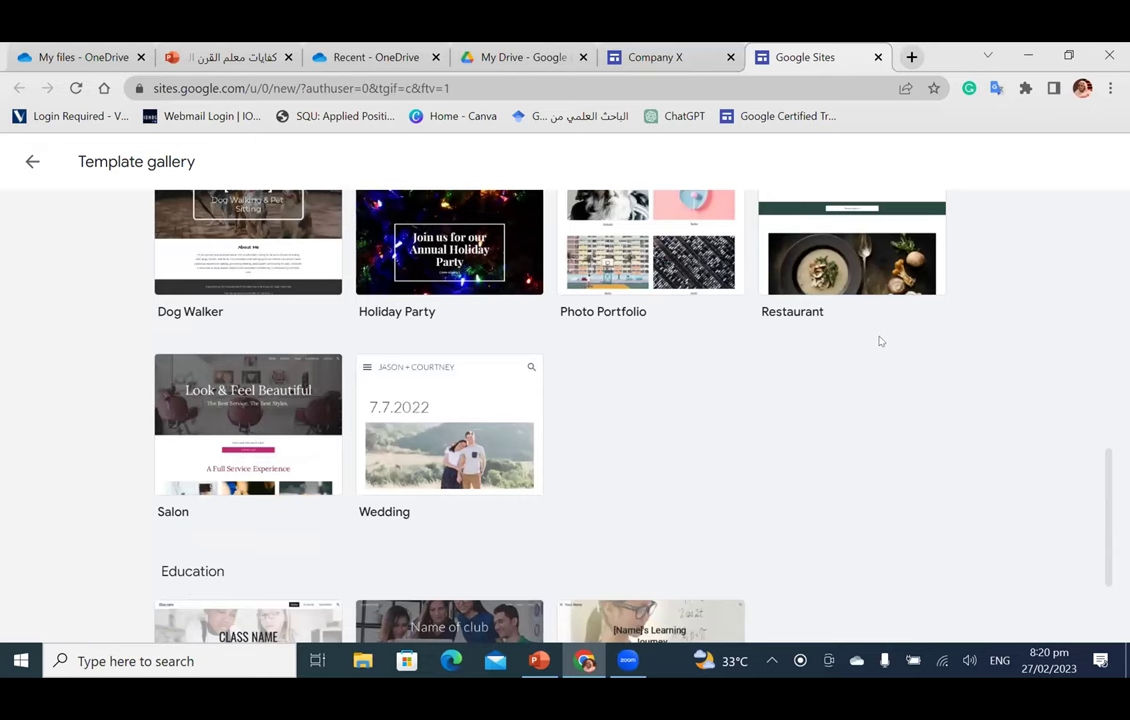
scroll(879, 341, "down", 2)
scroll(878, 338, "up", 10)
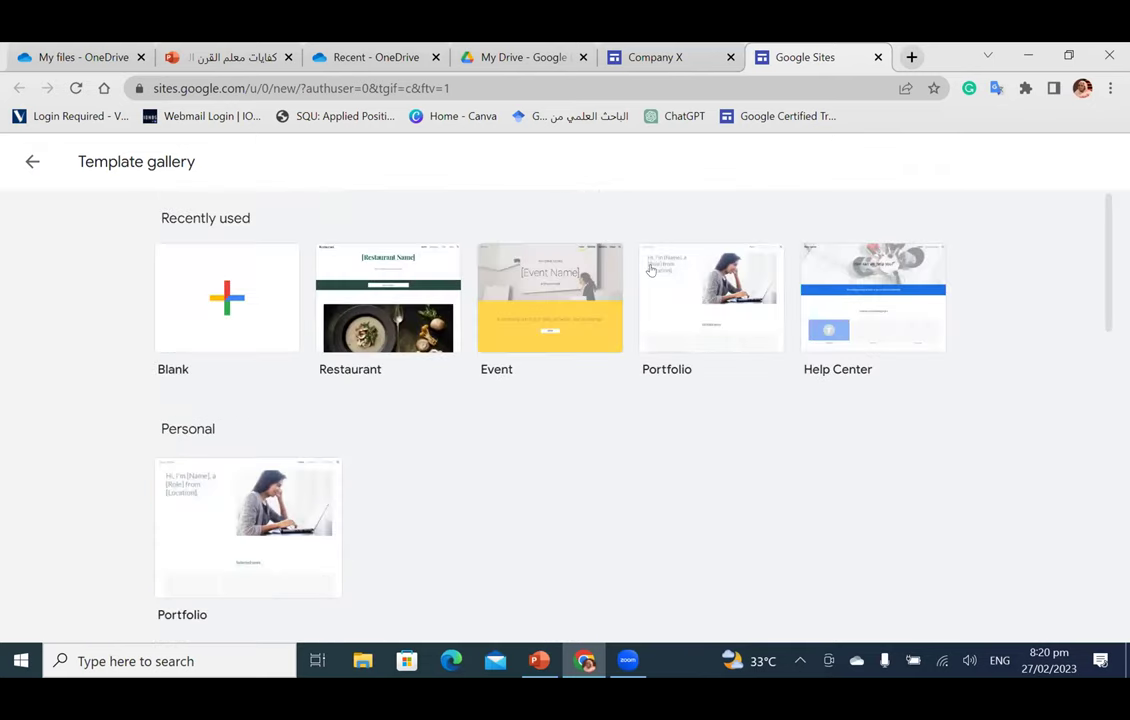
key("ctrl+shift+Tab")
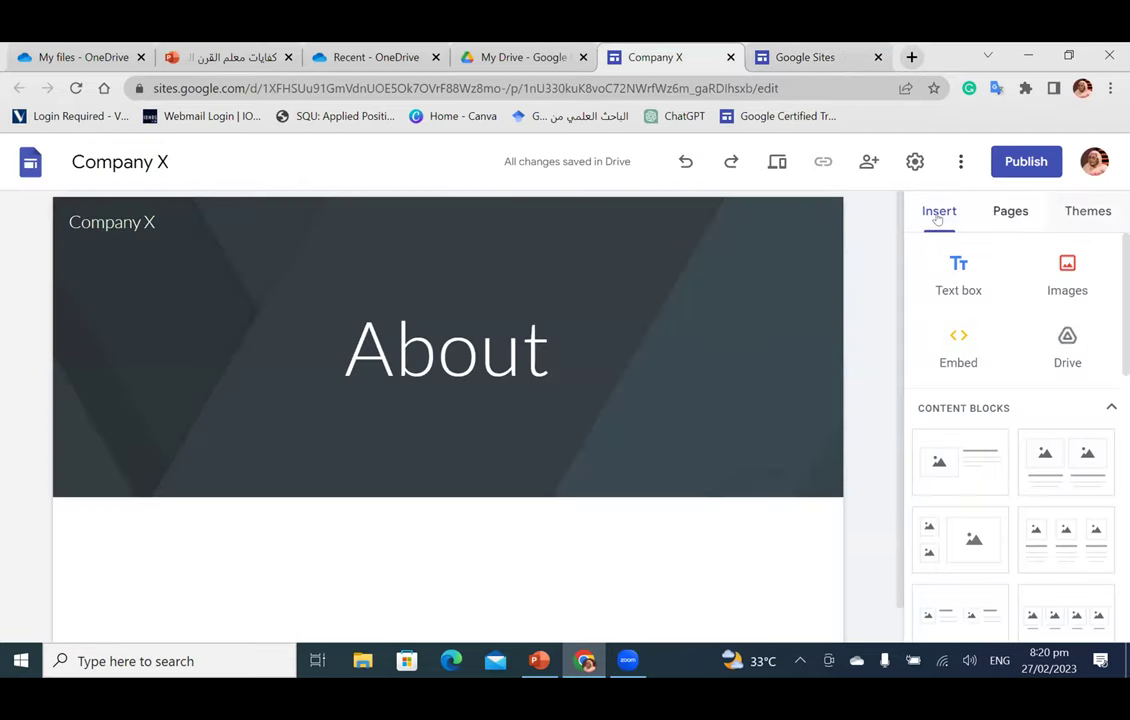
mouse_move(420, 293)
mouse_move(820, 295)
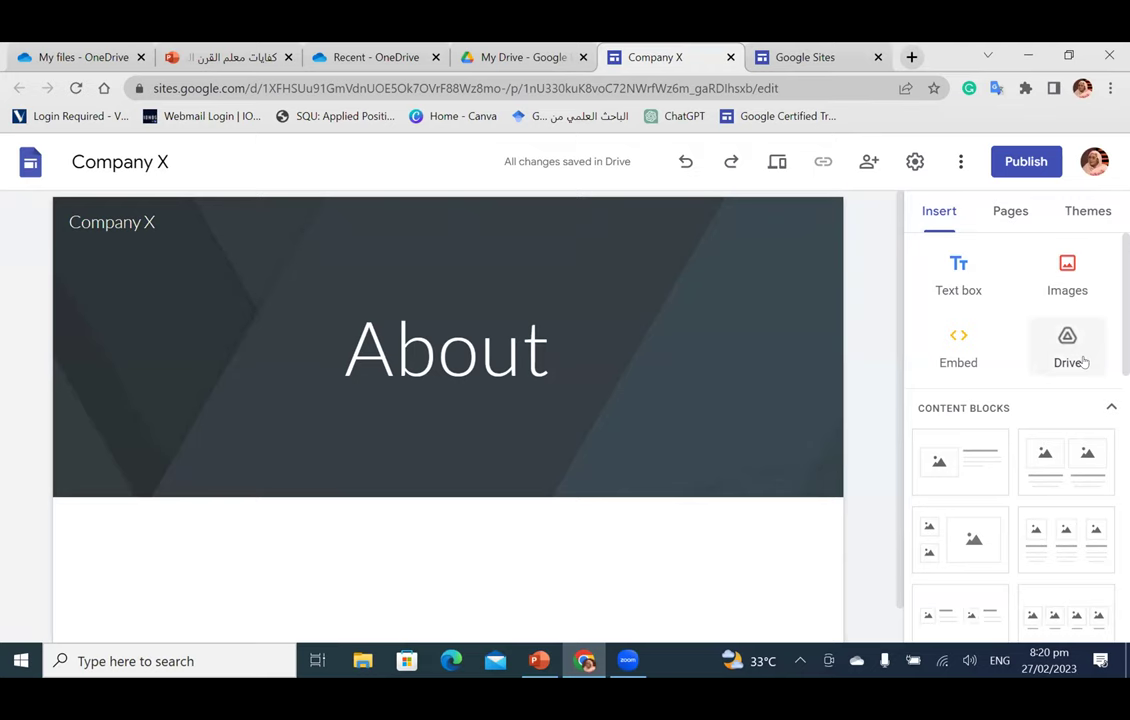
scroll(946, 410, "down", 3)
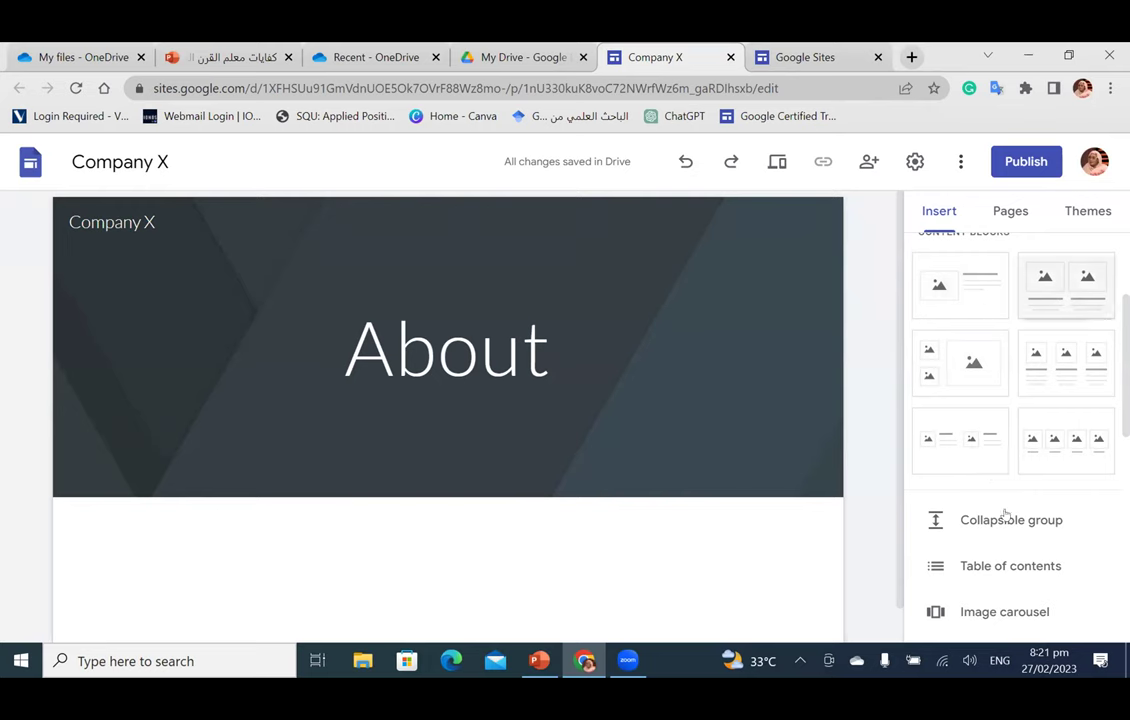
scroll(1031, 440, "up", 1)
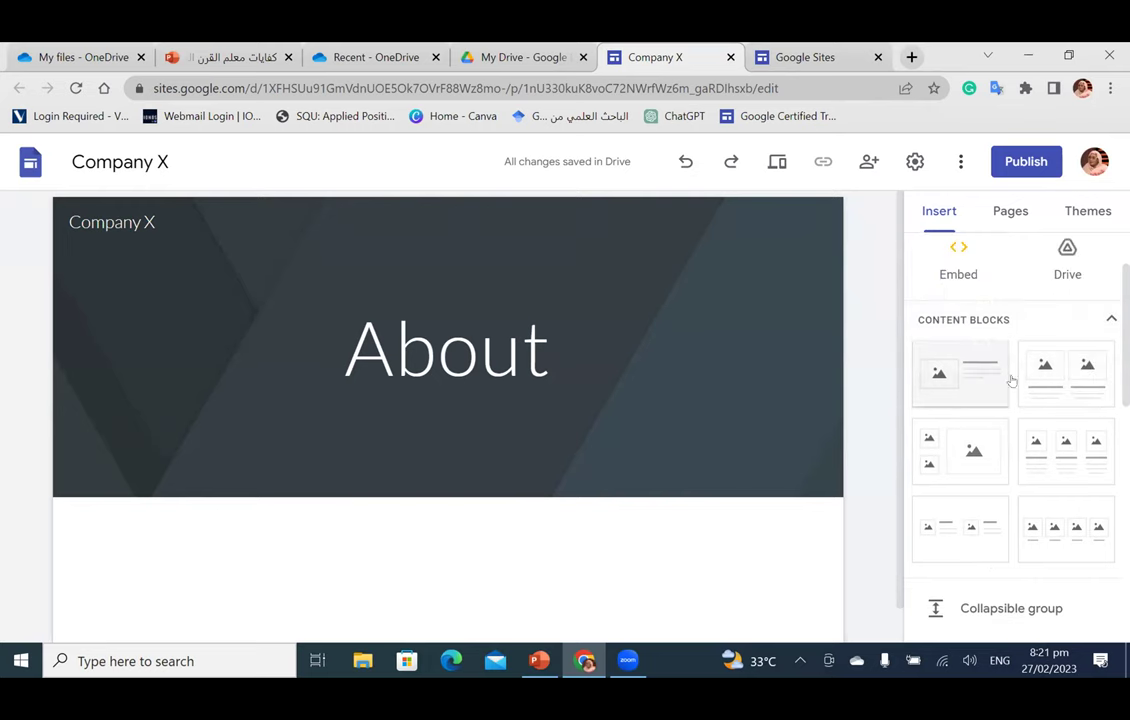
scroll(1015, 428, "down", 2)
scroll(1015, 428, "down", 2)
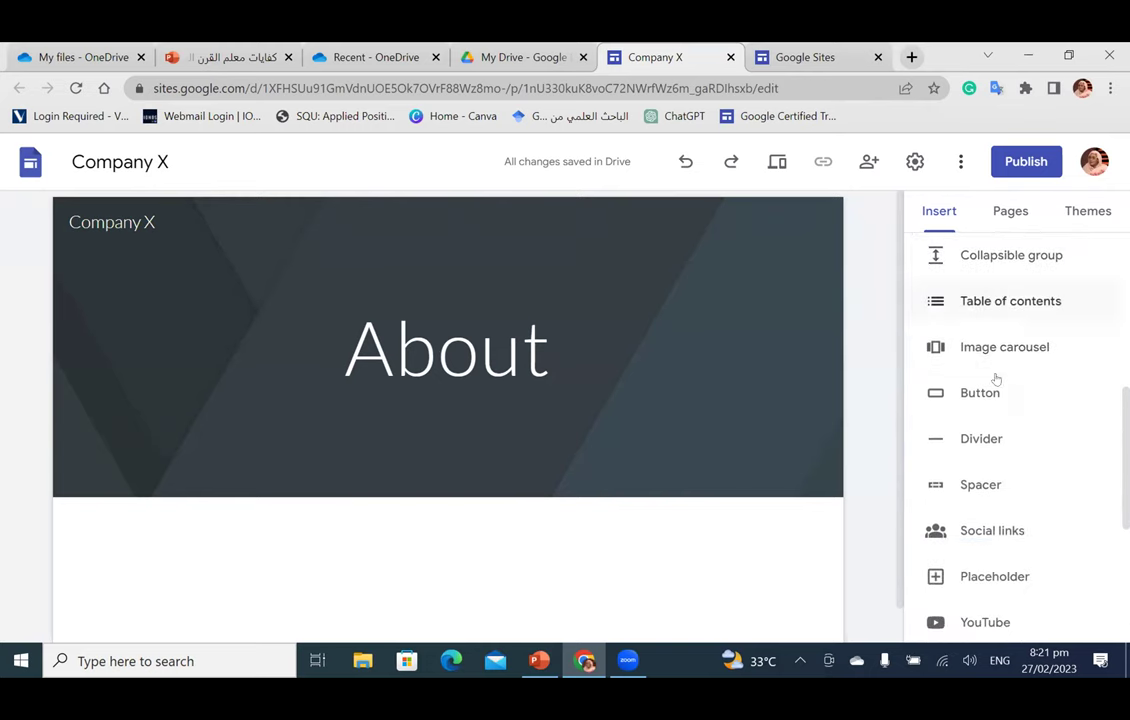
scroll(995, 400, "down", 2)
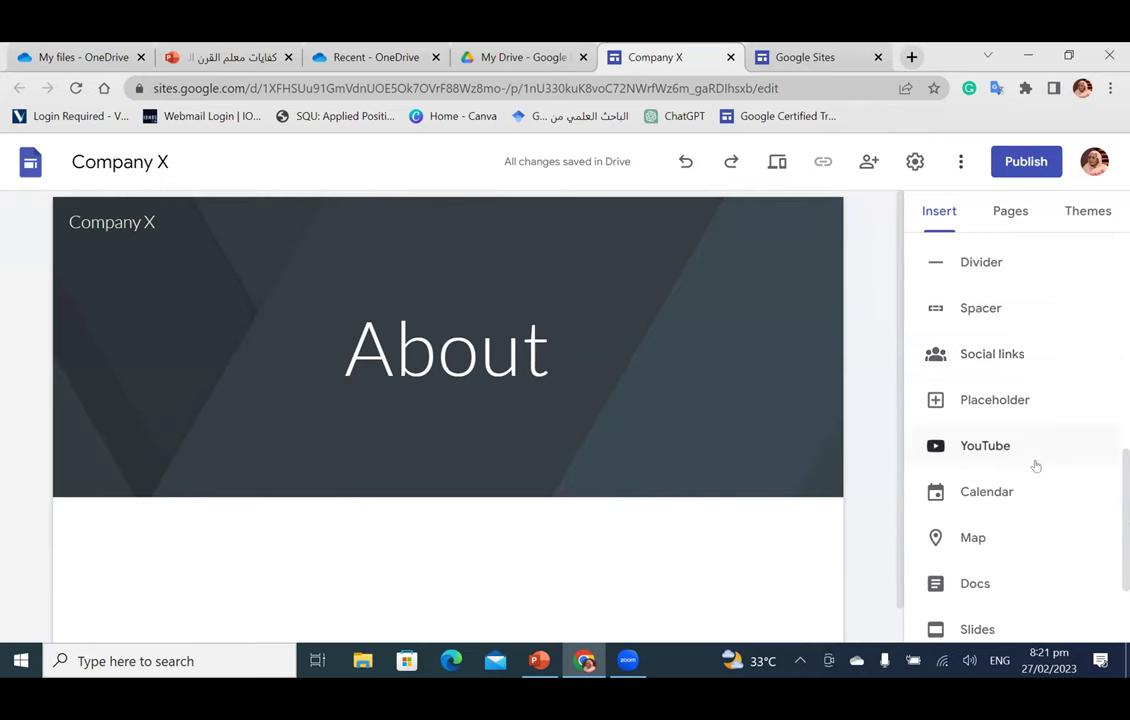
scroll(1030, 464, "down", 1)
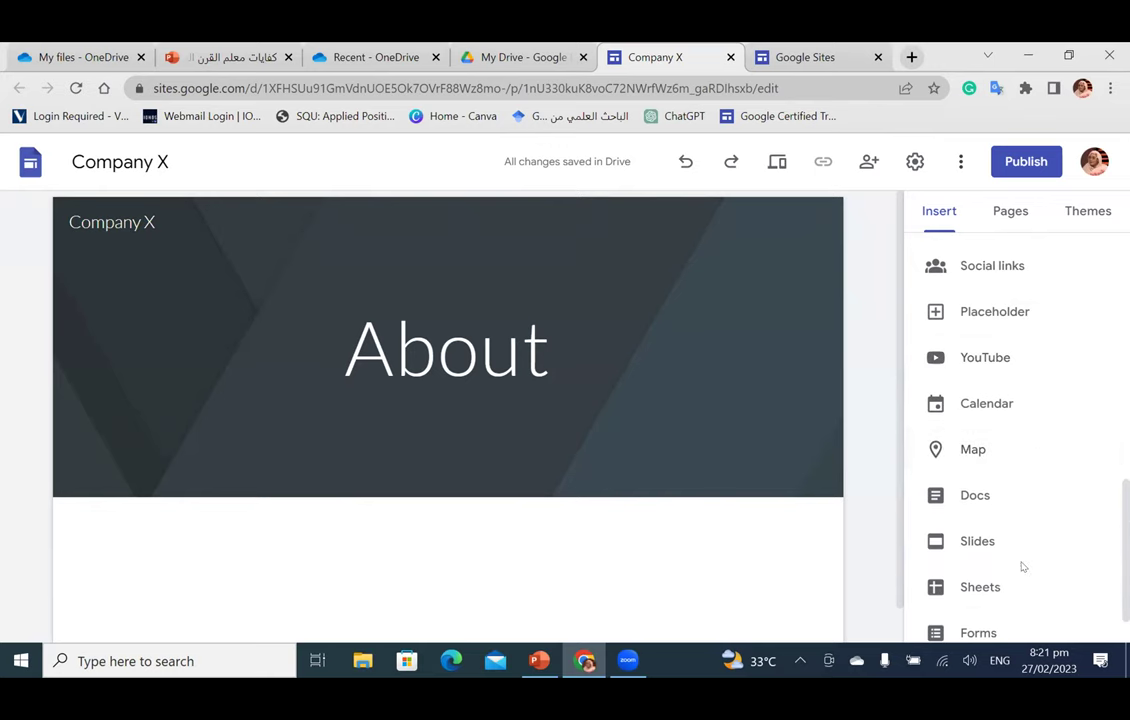
scroll(1022, 567, "down", 1)
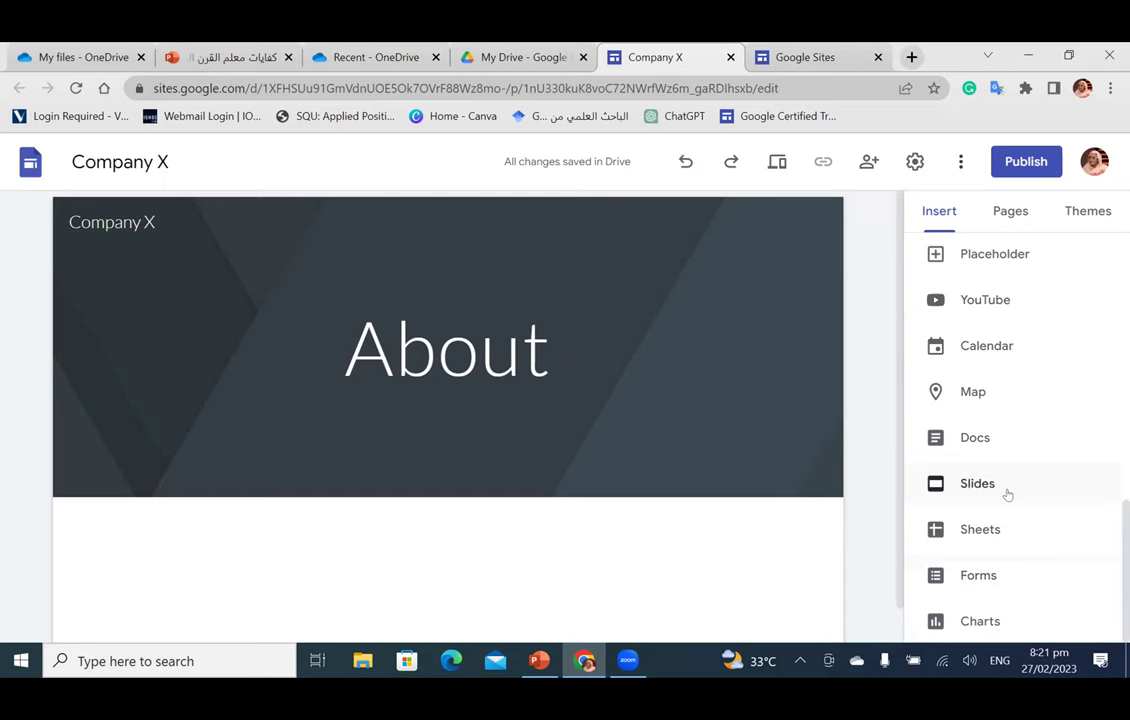
scroll(1007, 494, "up", 5)
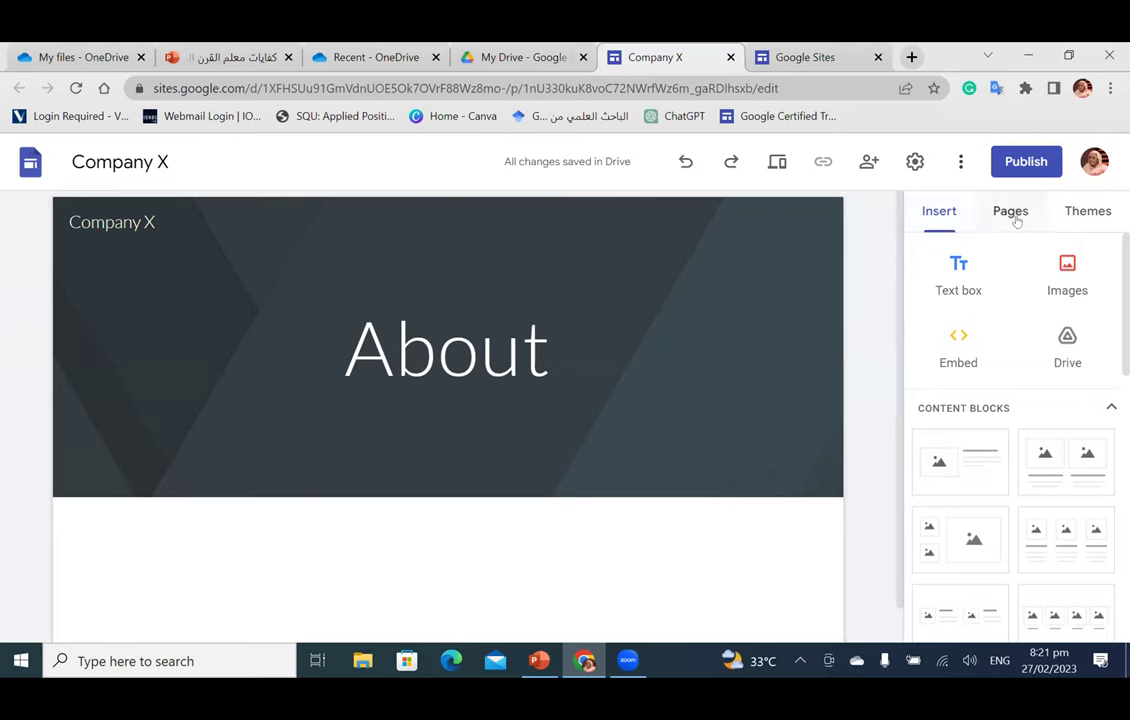
Step: Preview the Aristotle, Diplomat and Level themes, then apply the Impression theme
left_click(1070, 216)
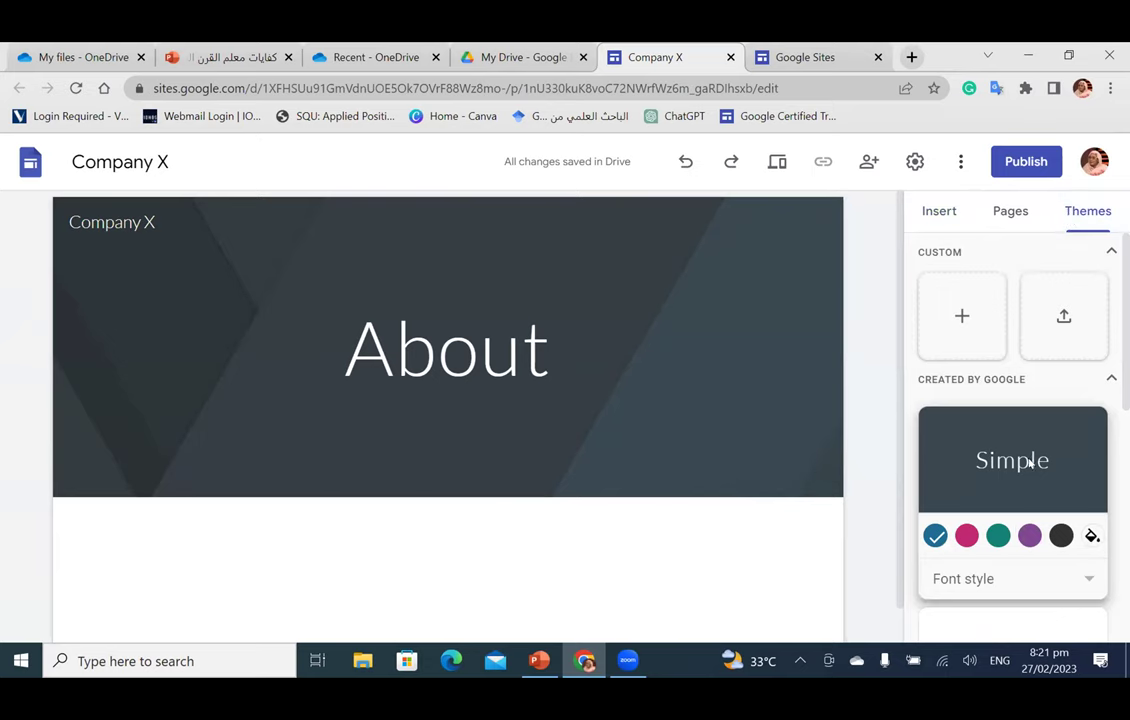
scroll(1030, 462, "down", 3)
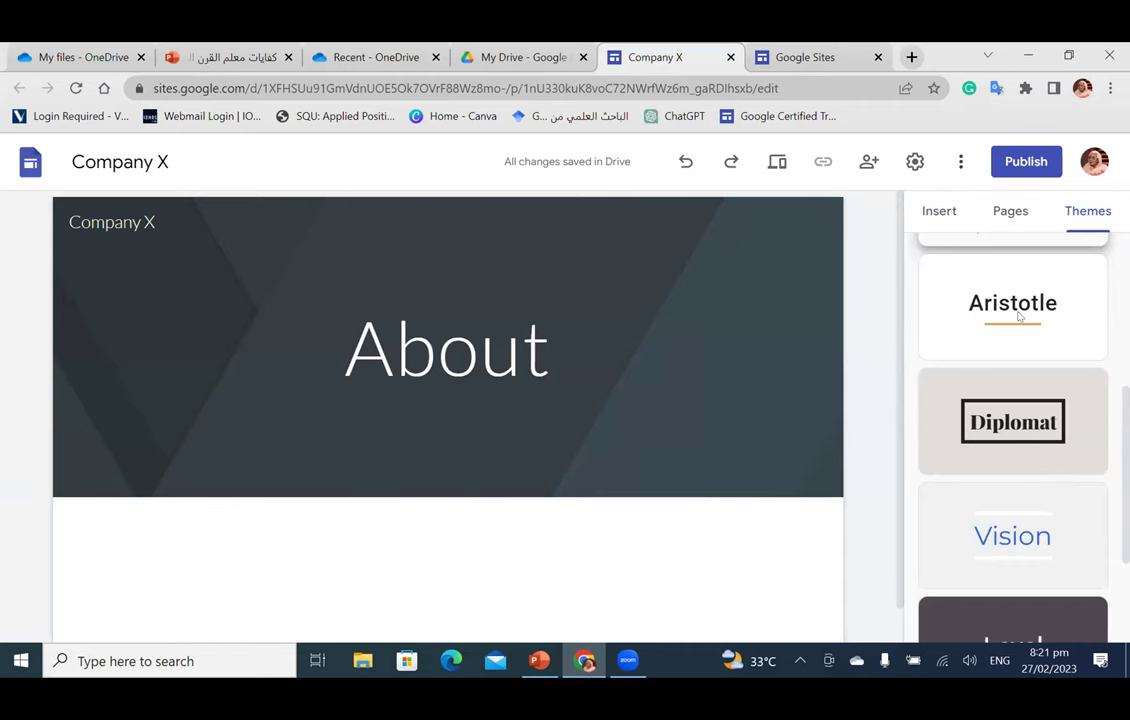
left_click(1019, 316)
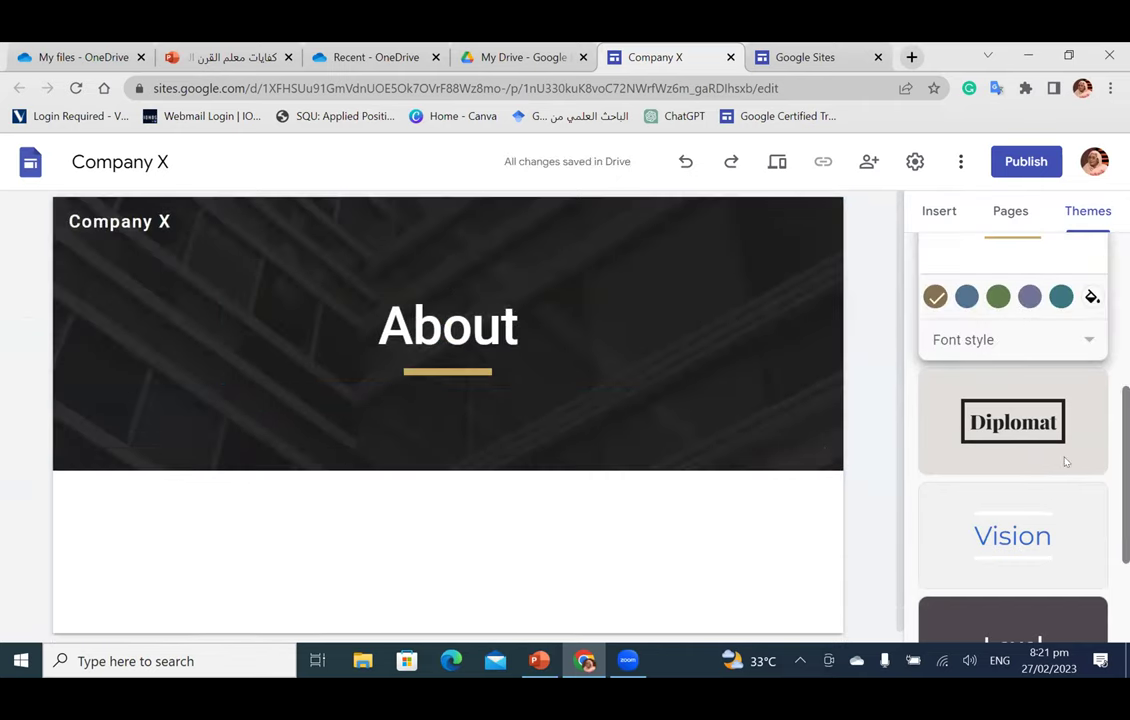
left_click(1012, 440)
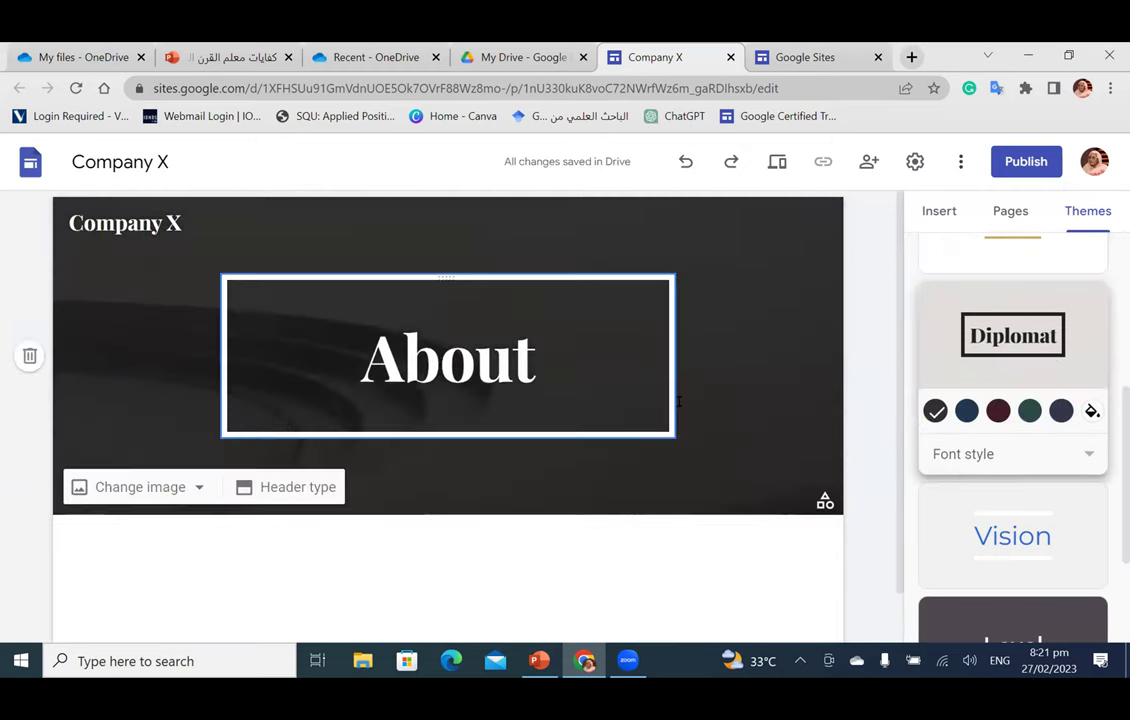
scroll(1062, 510, "down", 2)
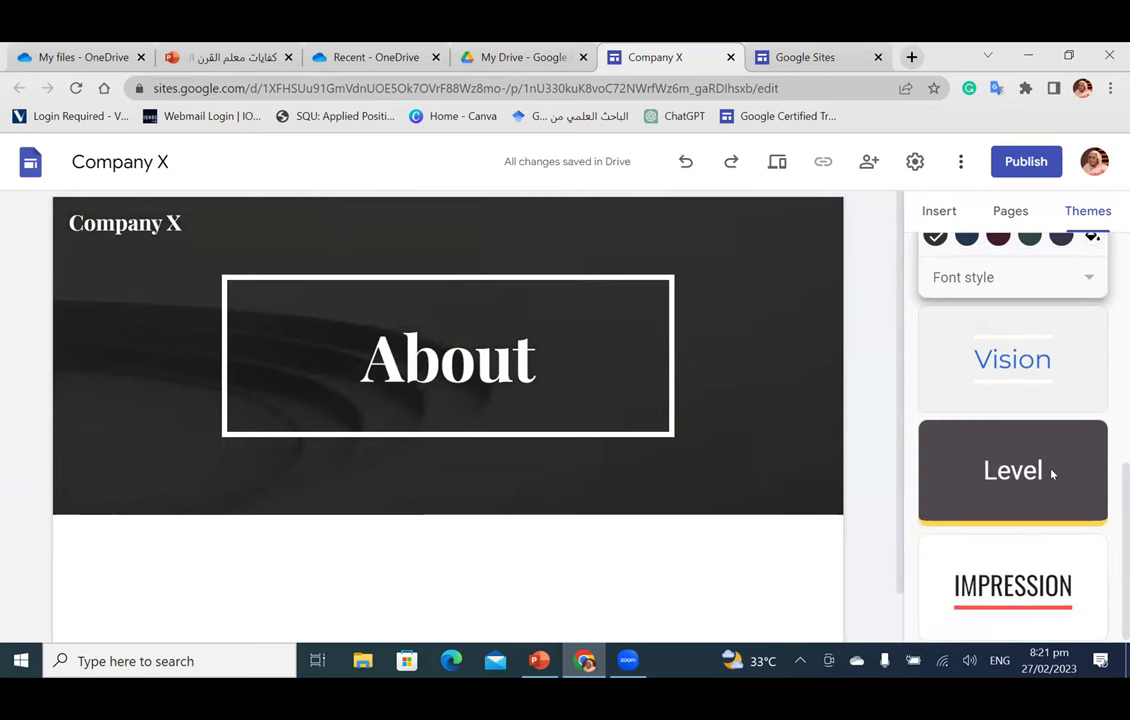
left_click(1052, 474)
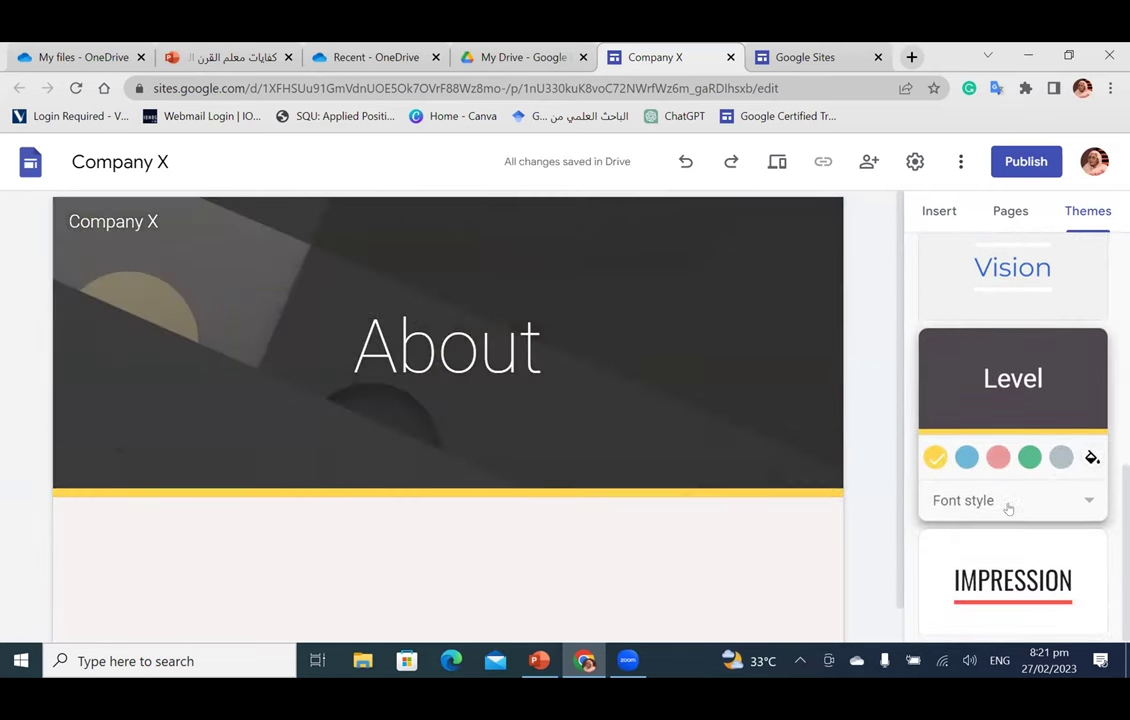
left_click(1005, 597)
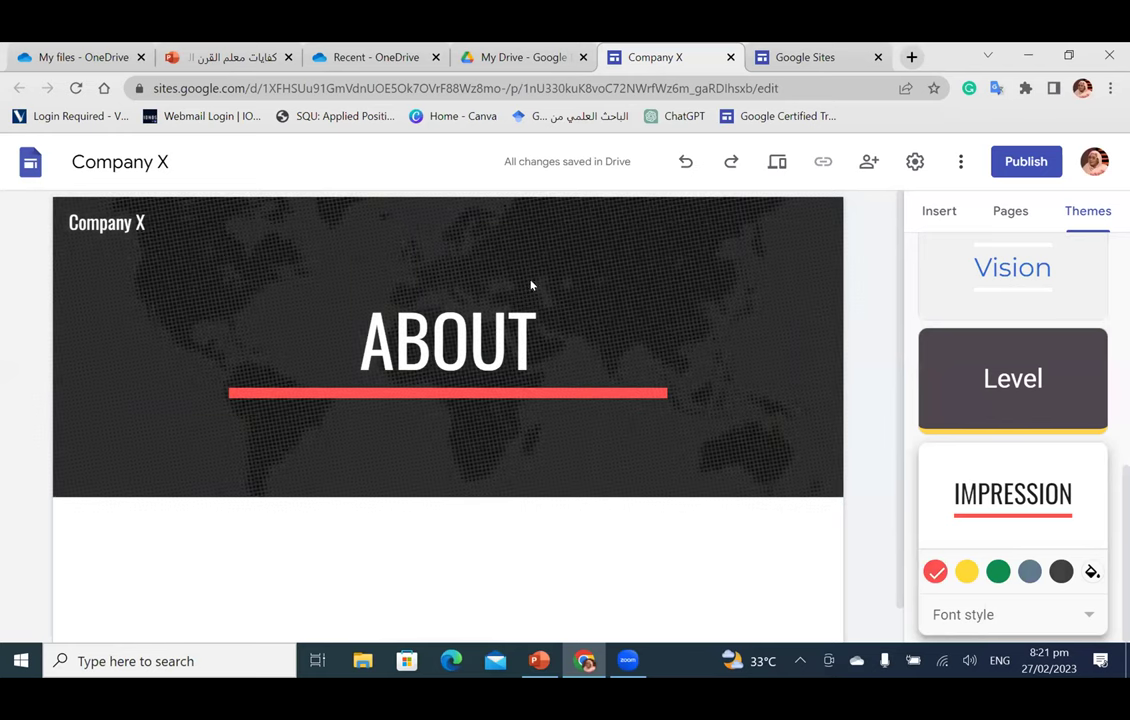
Step: Try yellow and green accent colours, settling on grey-blue
left_click(966, 571)
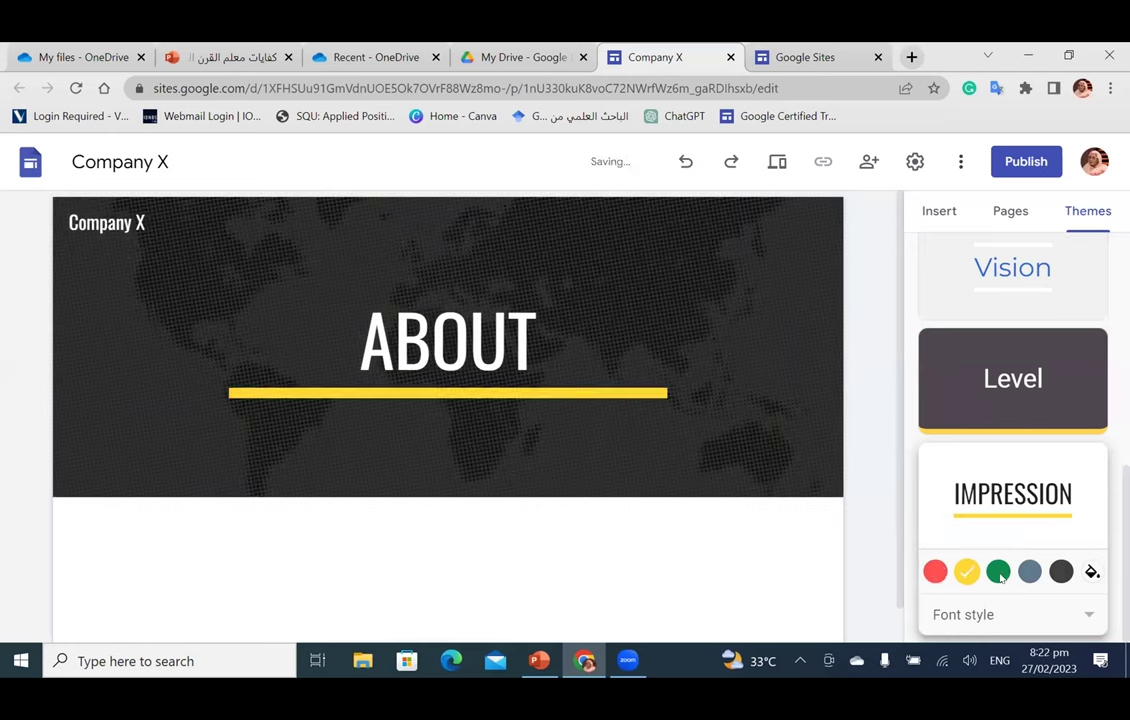
left_click(998, 571)
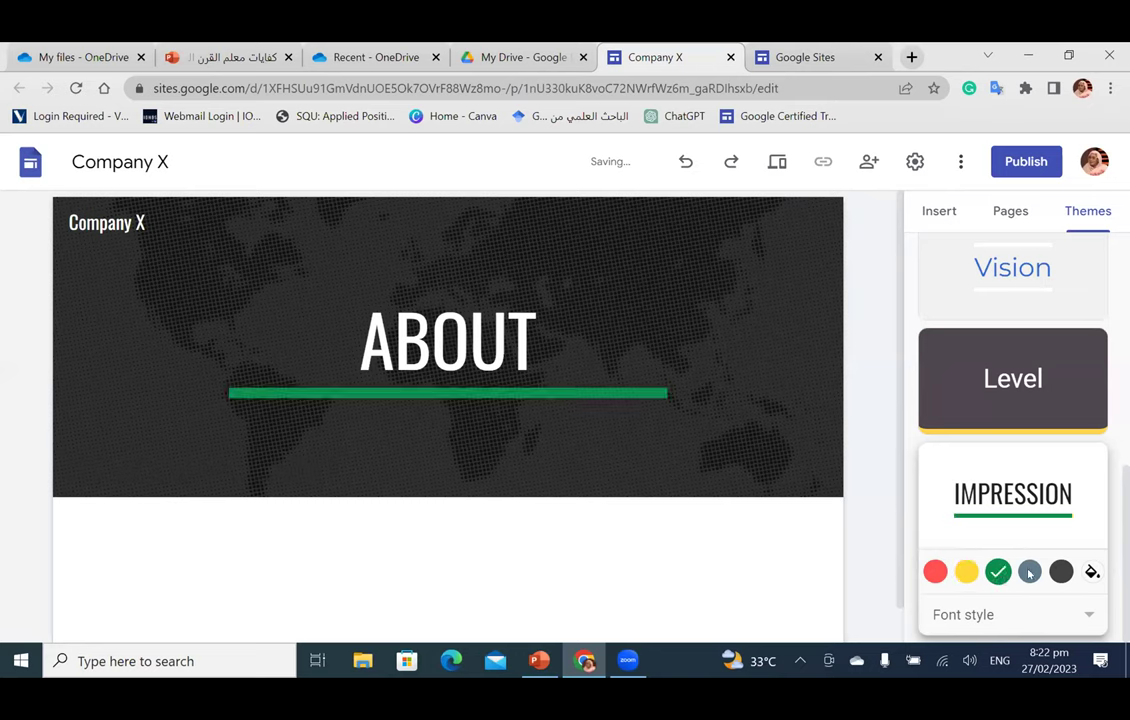
key("Right")
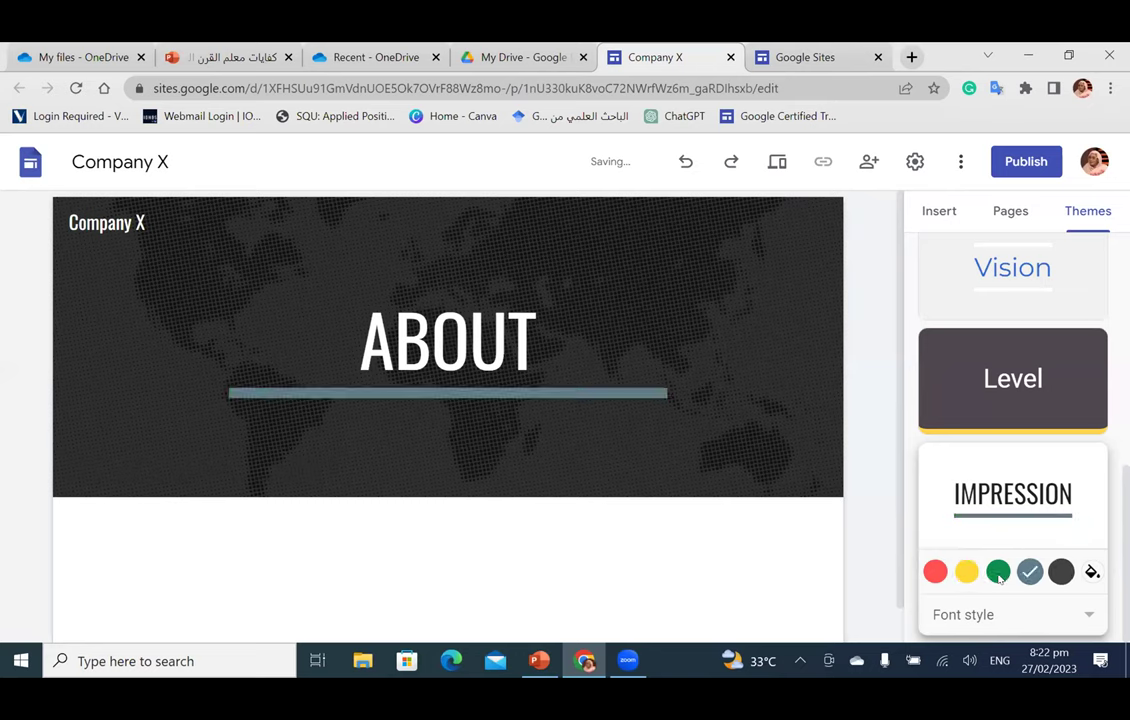
left_click(993, 574)
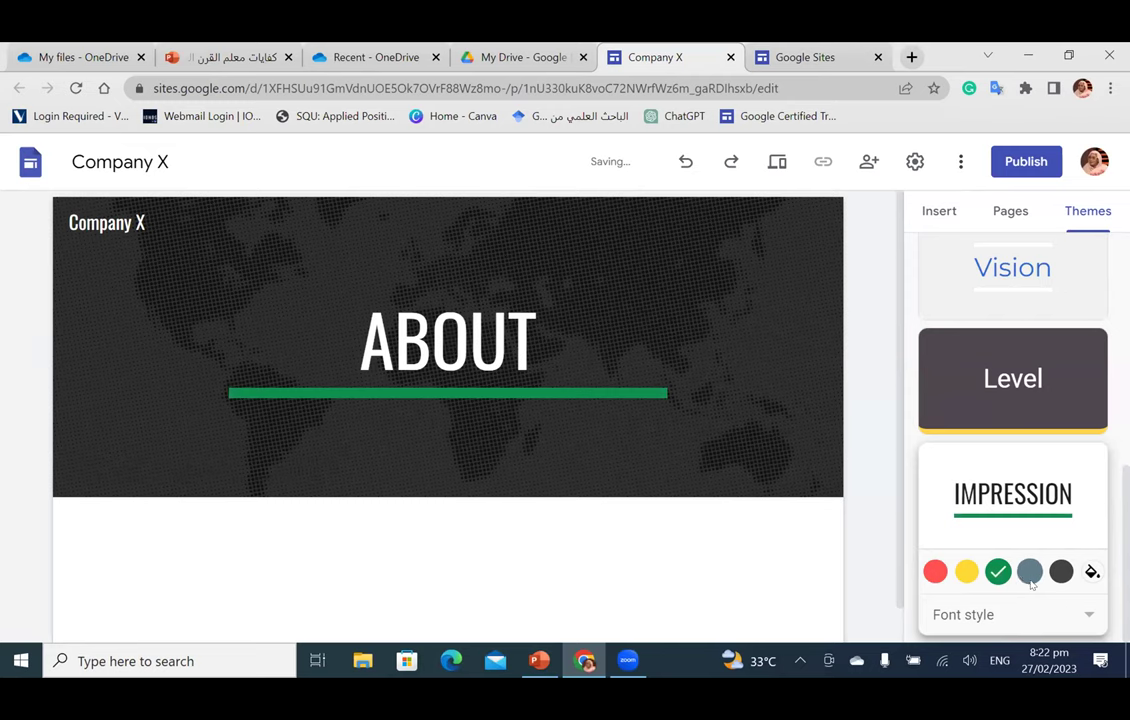
left_click(1030, 578)
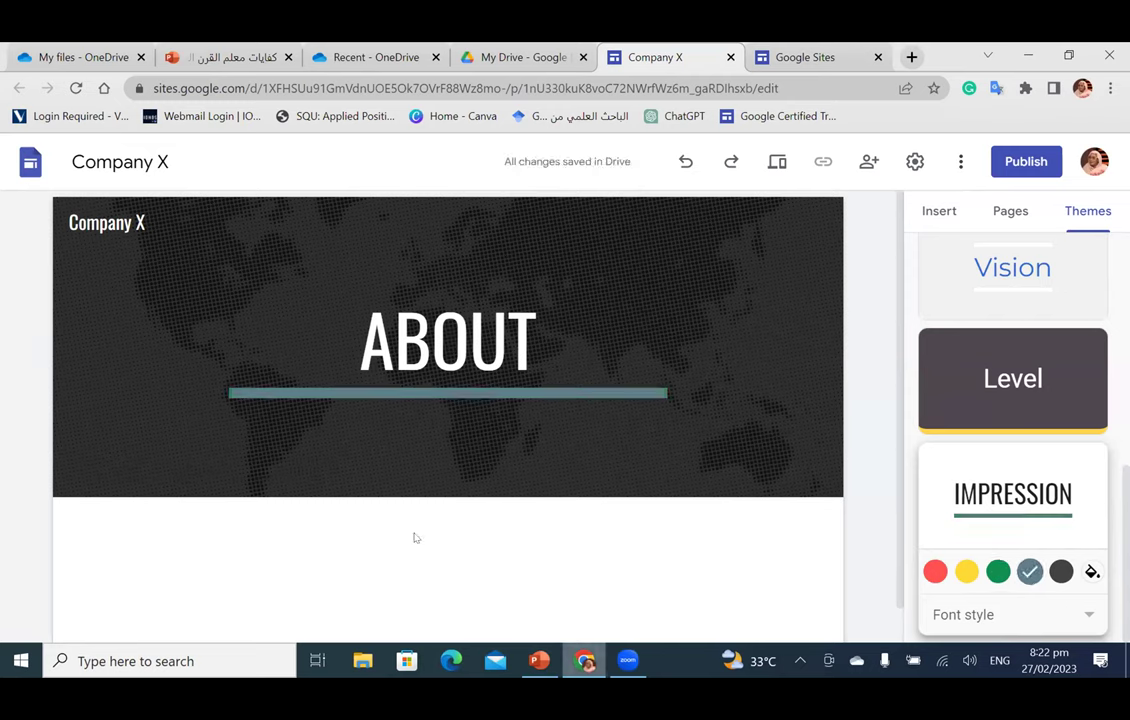
Step: Set the About header background to the gallery photo of a laptop on a white table
mouse_move(188, 418)
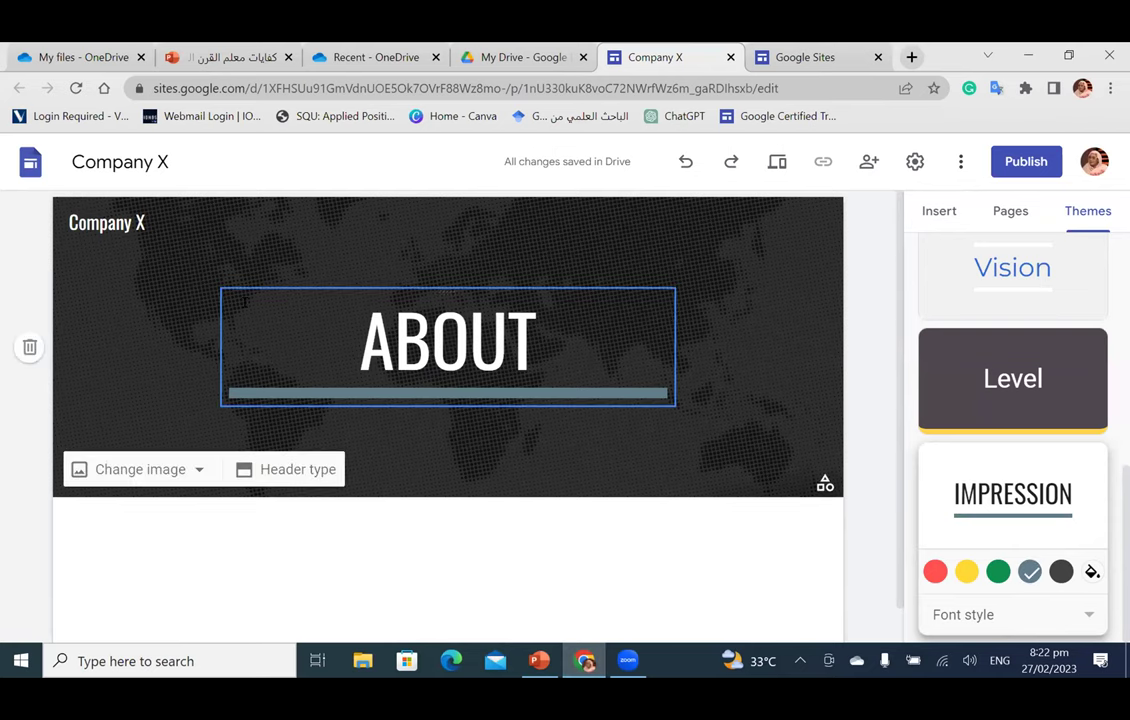
left_click(148, 470)
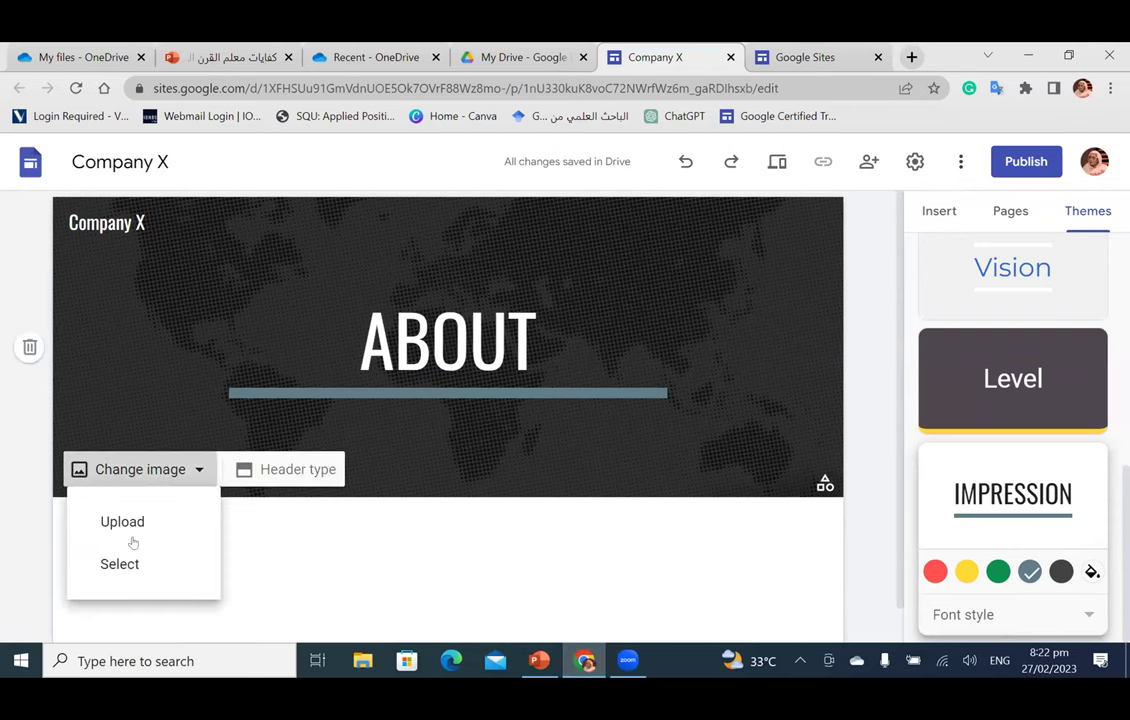
left_click(120, 565)
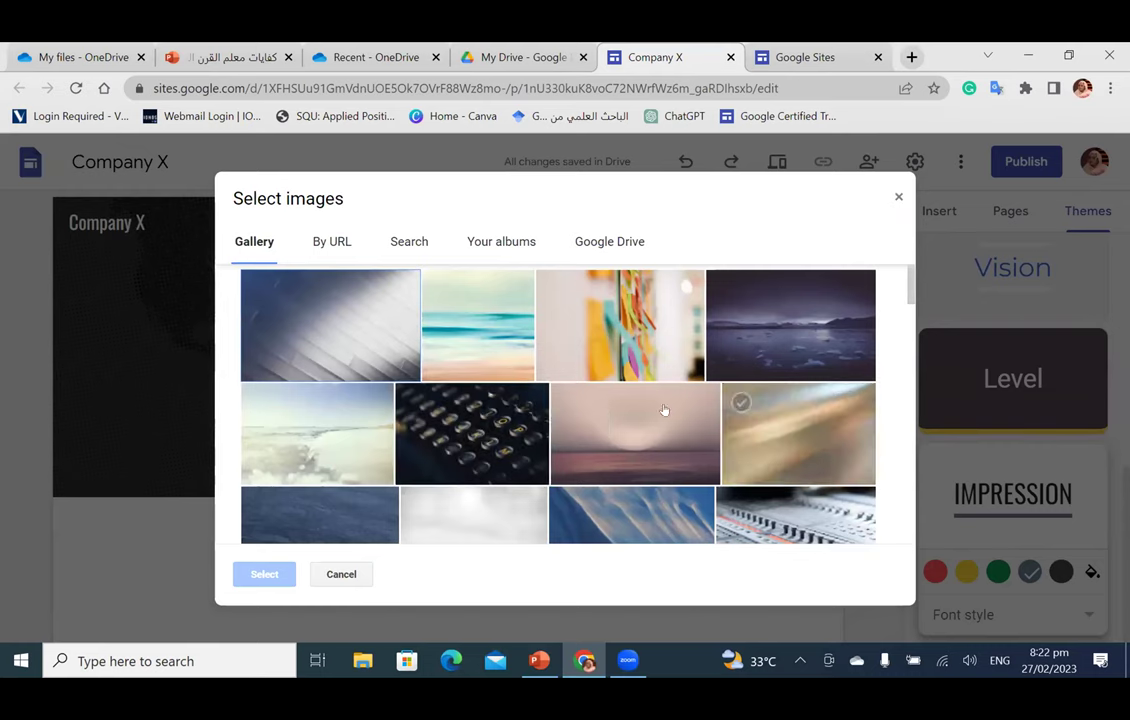
scroll(722, 435, "down", 5)
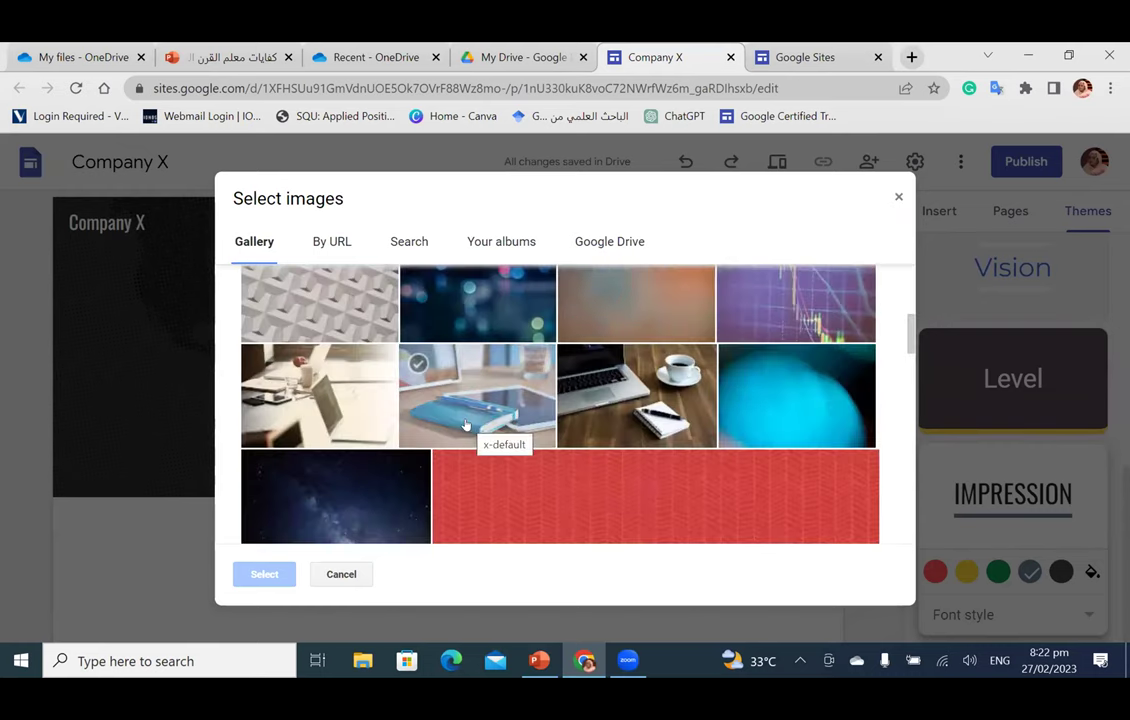
left_click(332, 425)
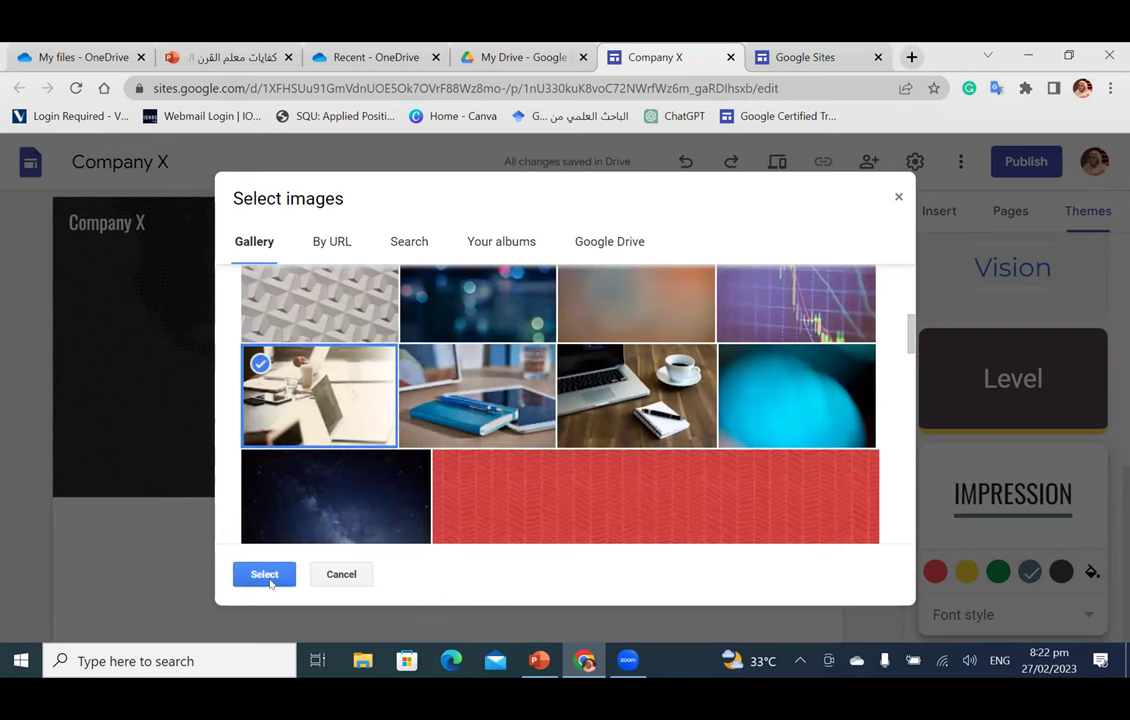
left_click(264, 575)
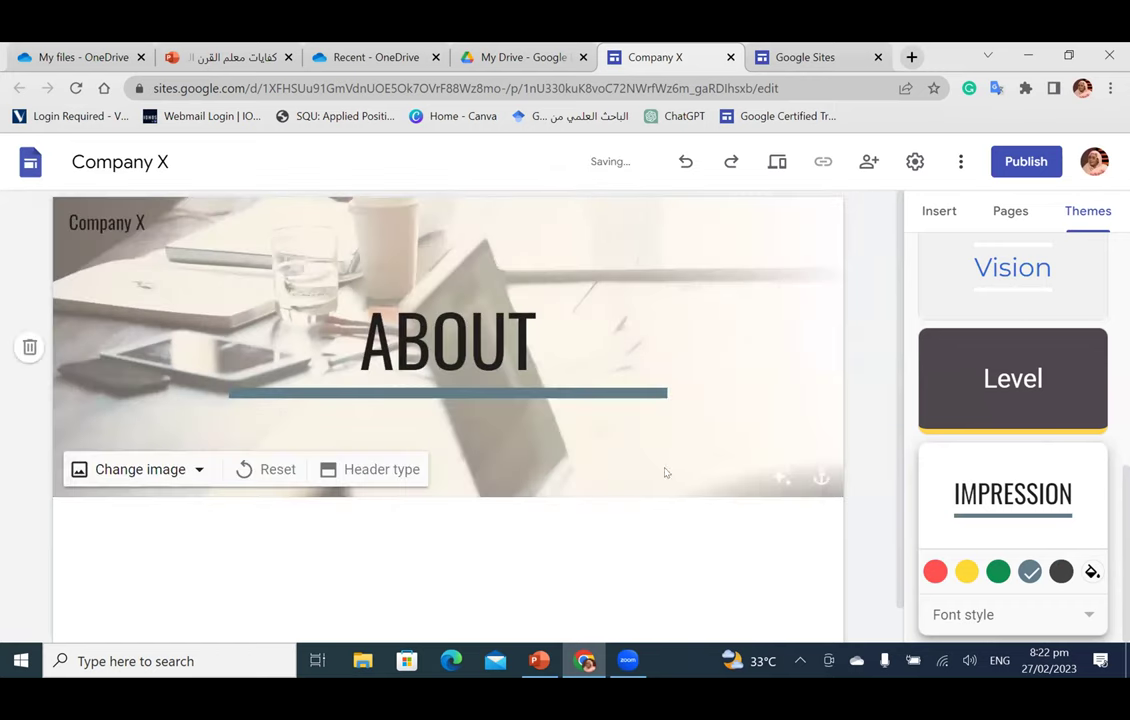
scroll(672, 498, "down", 1)
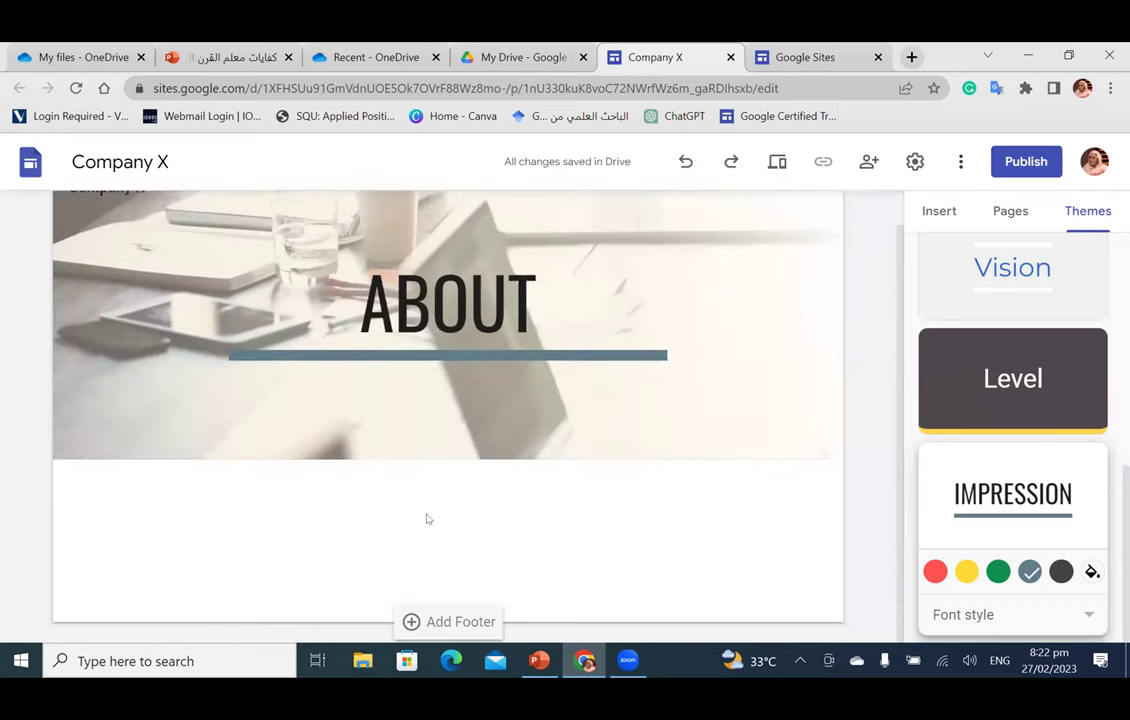
Step: Add a footer containing the contact e-mail address and phone number
left_click(438, 622)
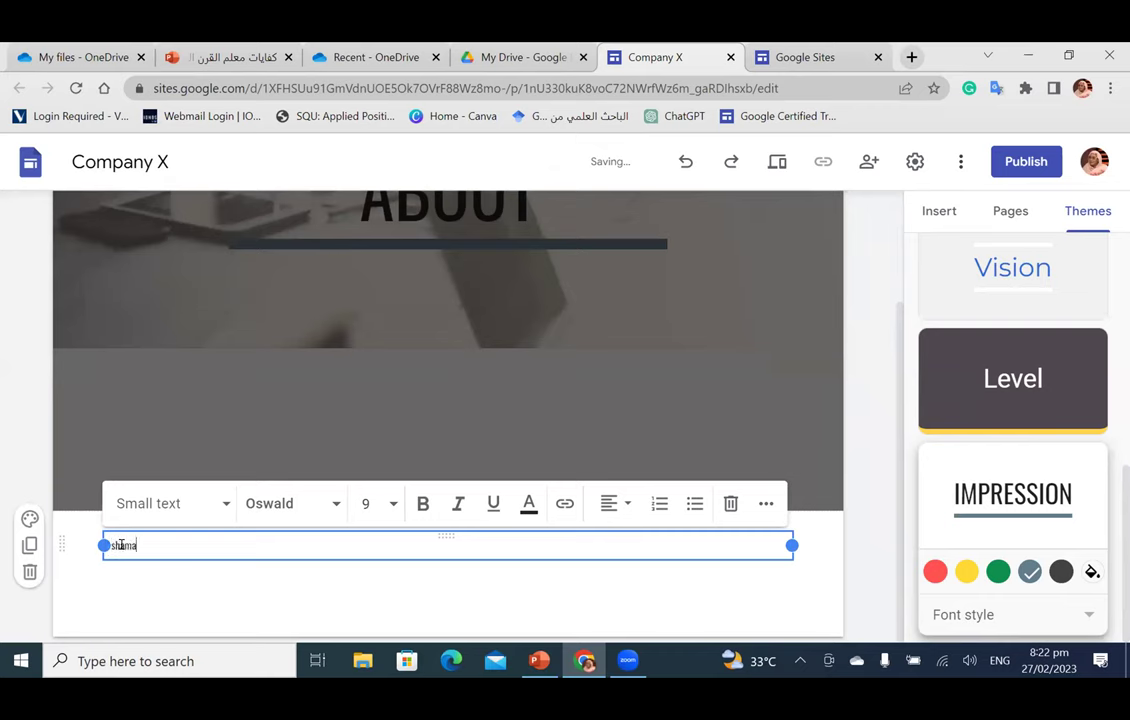
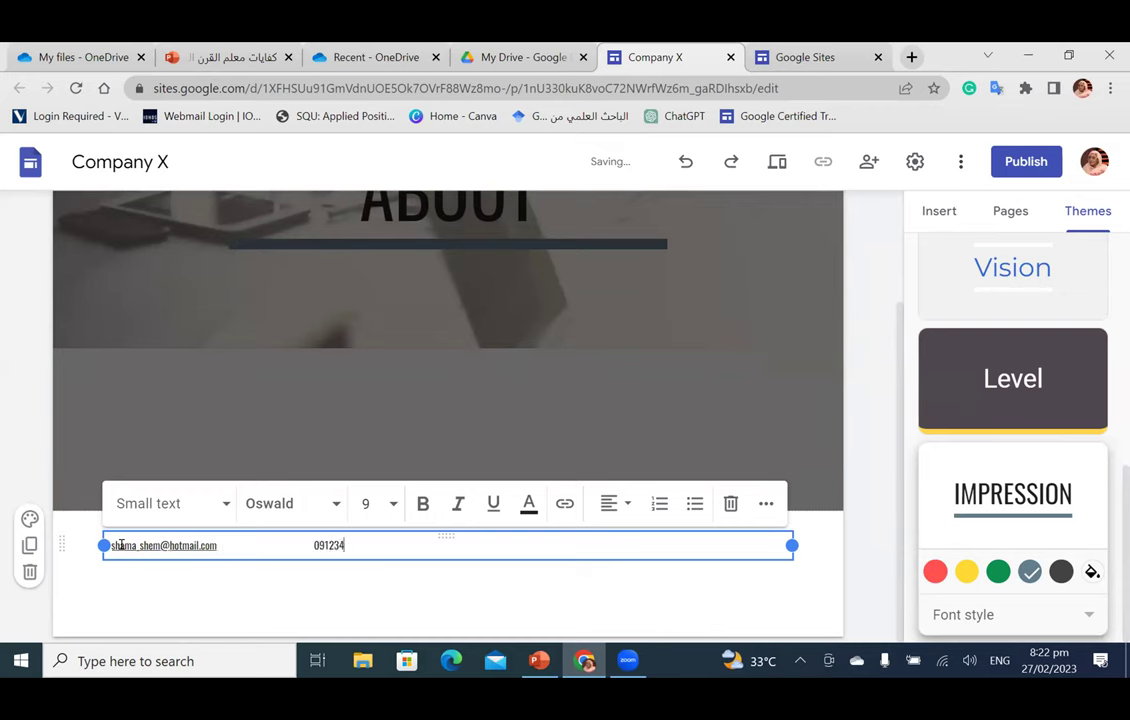
Step: Set the footer contact text to font size 14 and centre it
left_click(289, 544)
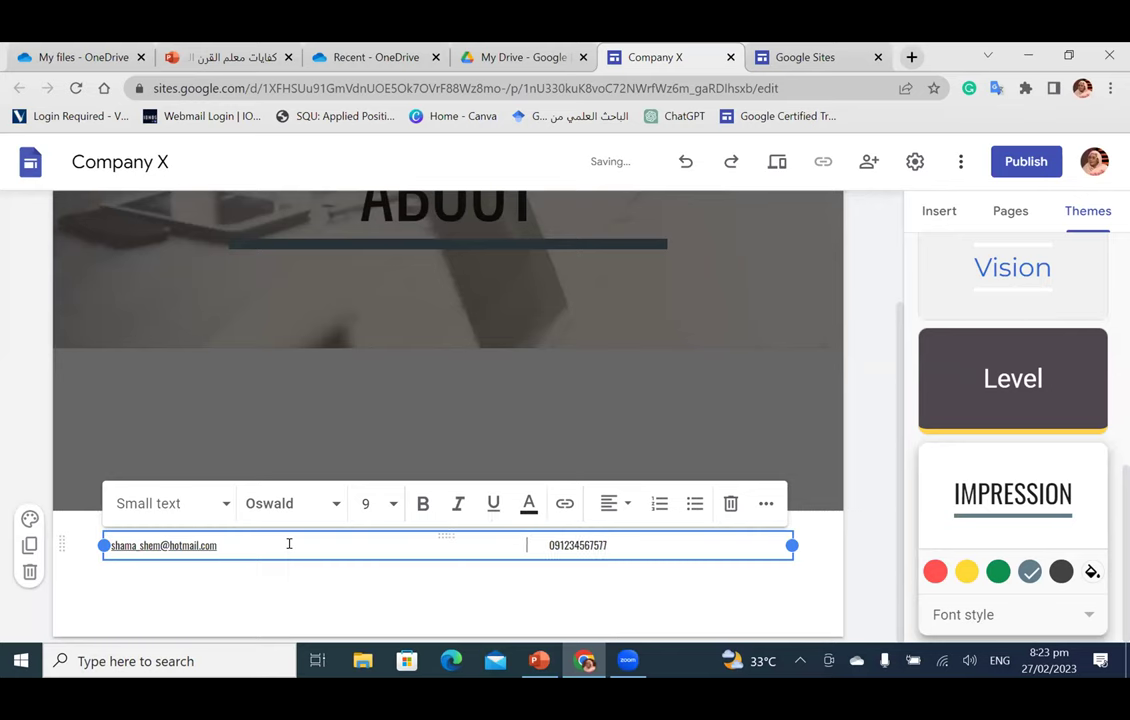
left_click(289, 544, "shift")
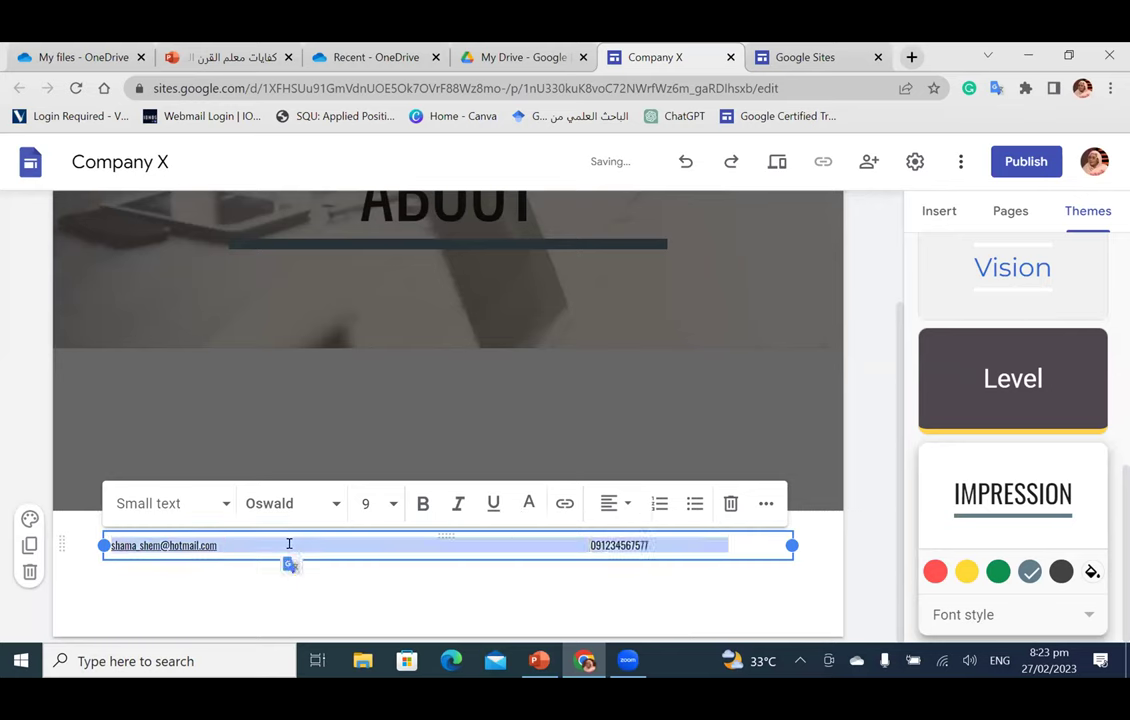
left_click(390, 505)
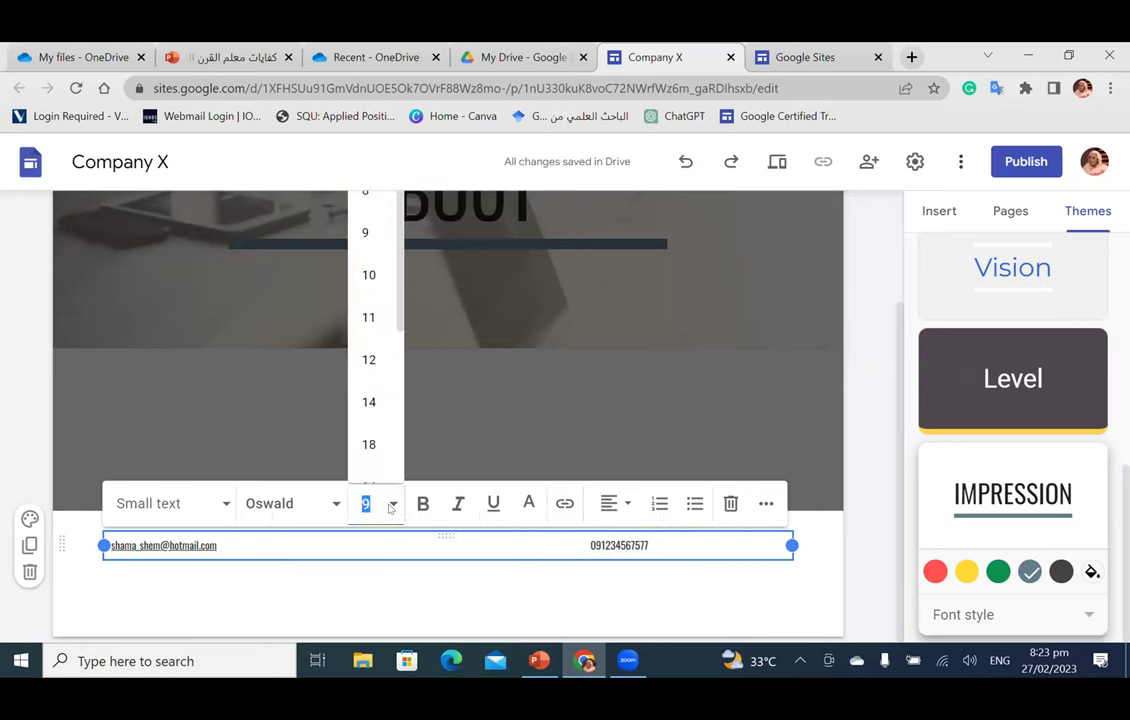
left_click(388, 413)
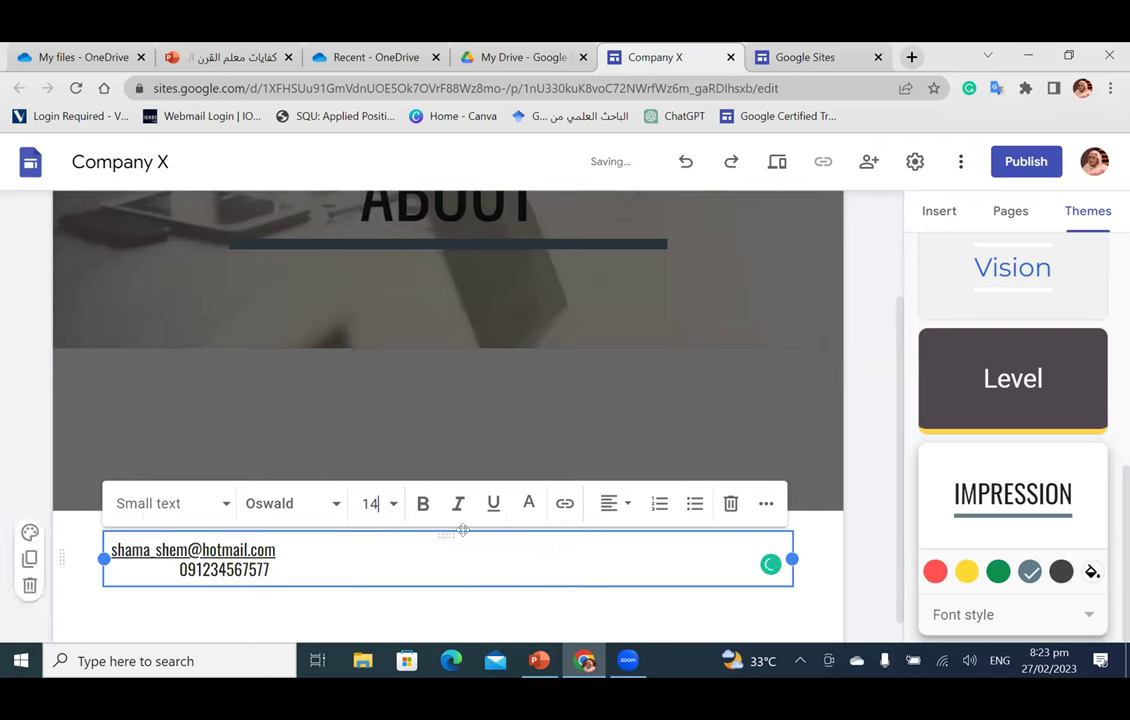
left_click(612, 503)
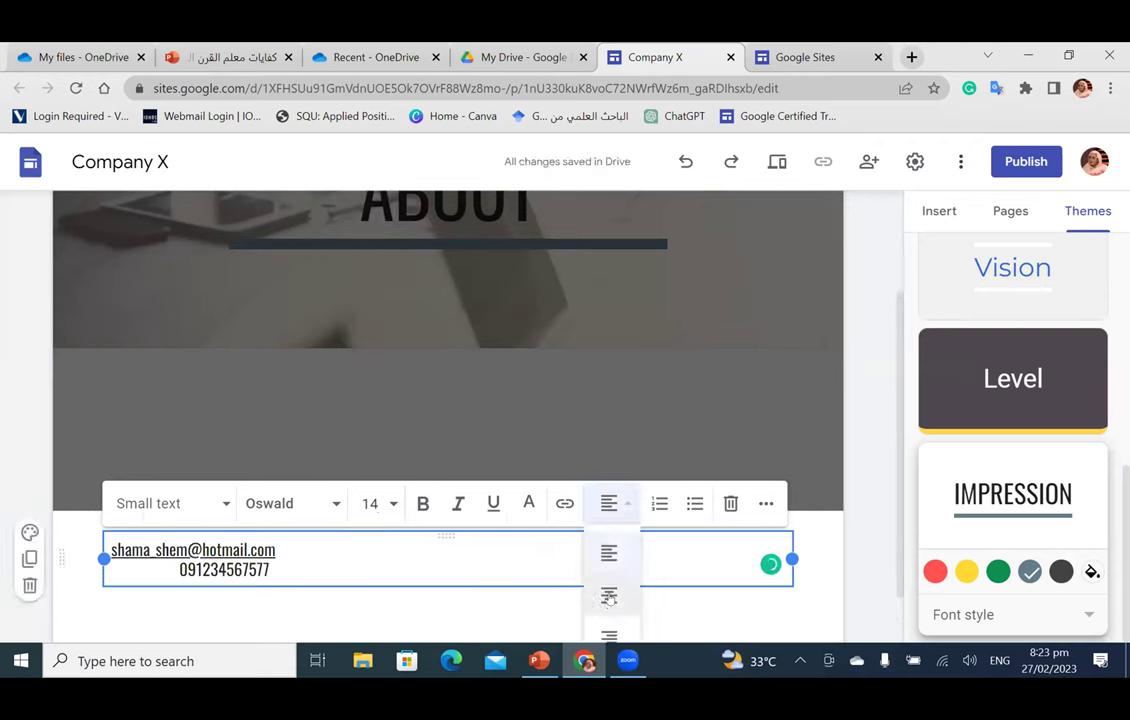
left_click(608, 596)
Step: Delete the extra spaces so the e-mail and phone number share one line
left_click(332, 562)
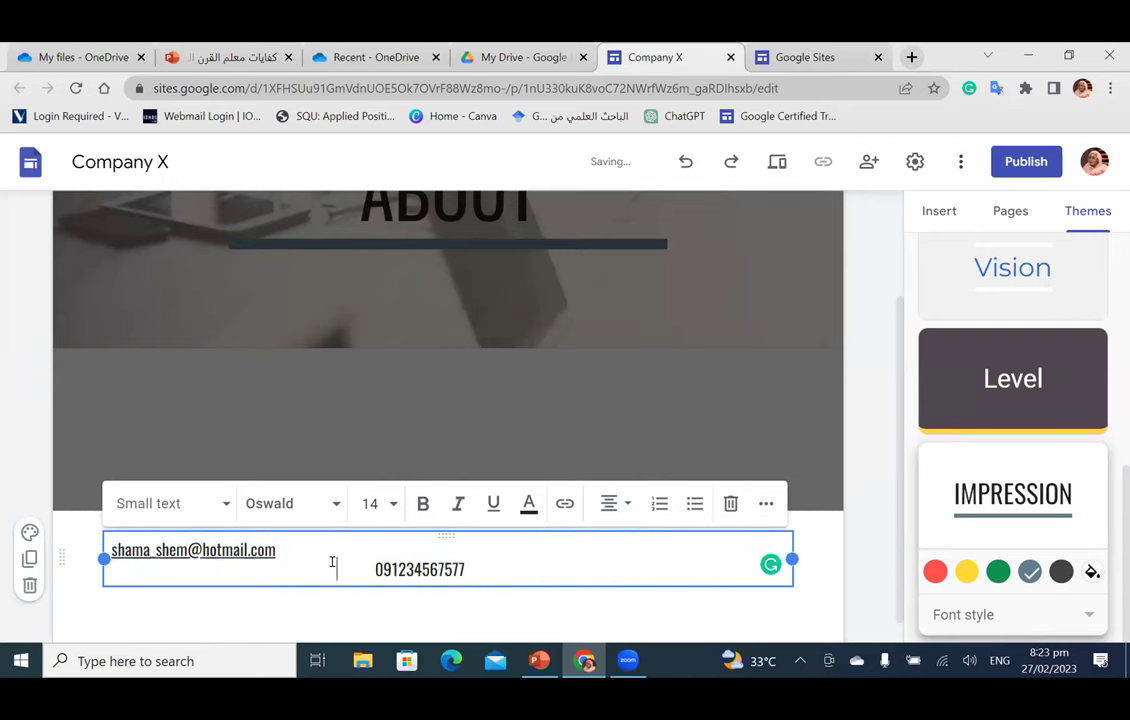
key("BackSpace")
key("BackSpace")
key("BackSpace")
key("BackSpace")
key("BackSpace")
key("BackSpace")
key("BackSpace")
key("BackSpace")
key("BackSpace")
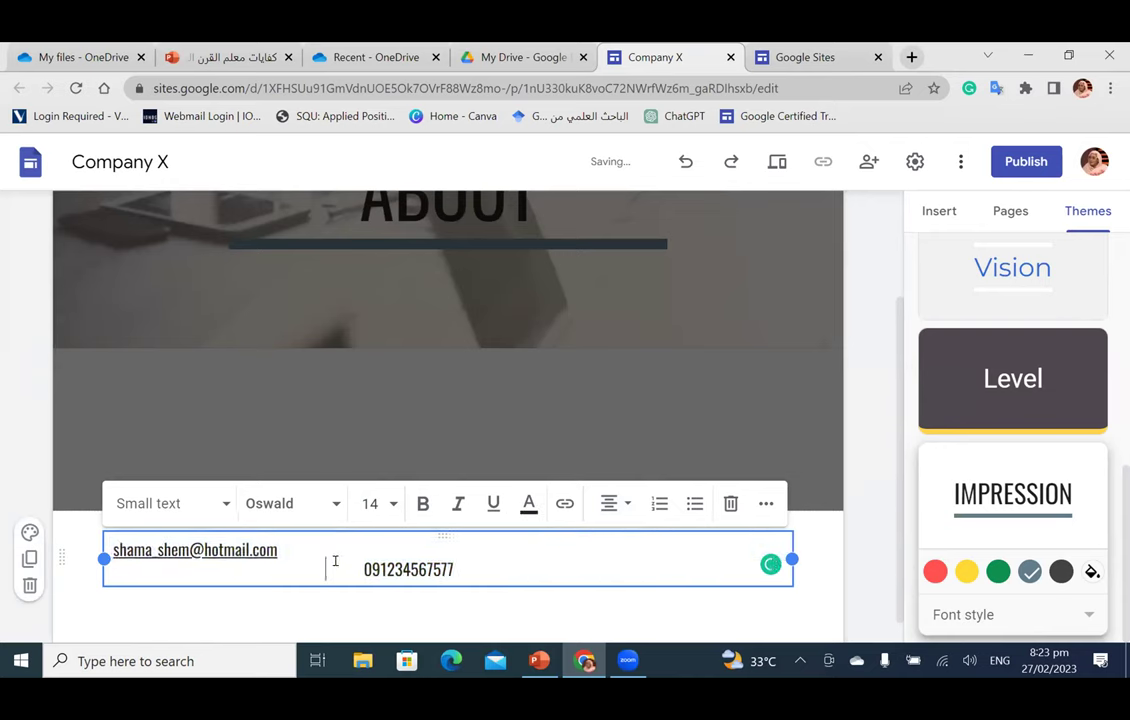
key("BackSpace")
key("BackSpace")
key("BackSpace")
key("BackSpace")
key("BackSpace")
key("BackSpace")
key("BackSpace")
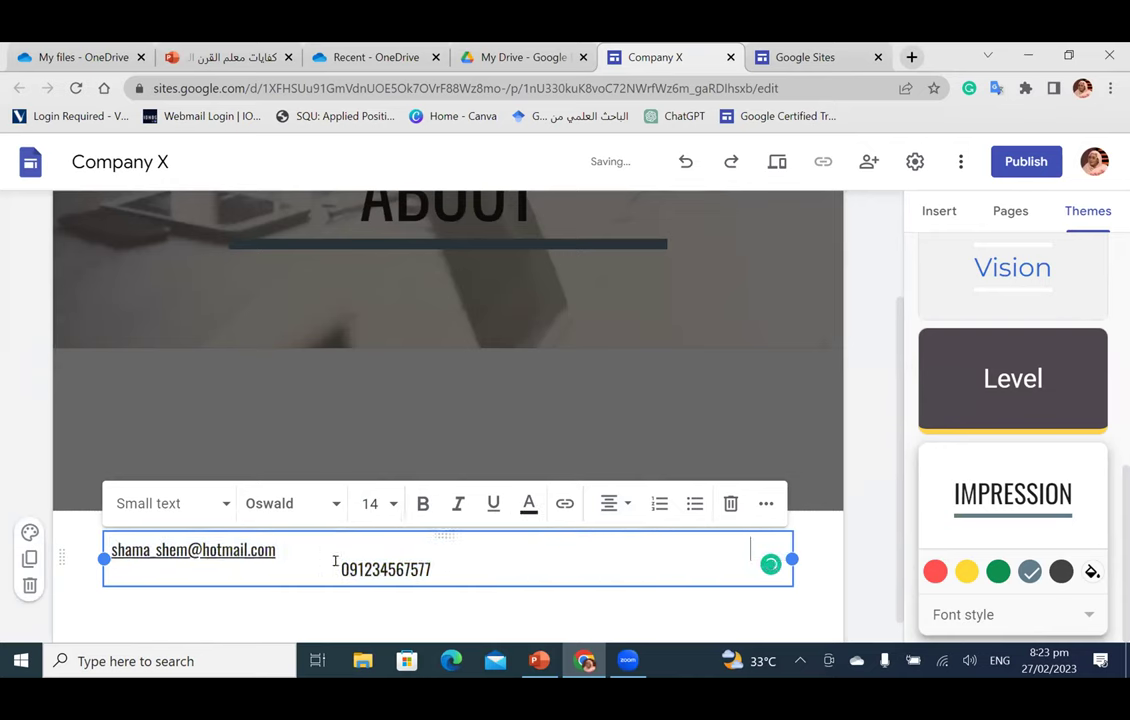
key("BackSpace")
key("BackSpace")
key("BackSpace")
key("BackSpace")
key("BackSpace")
key("BackSpace")
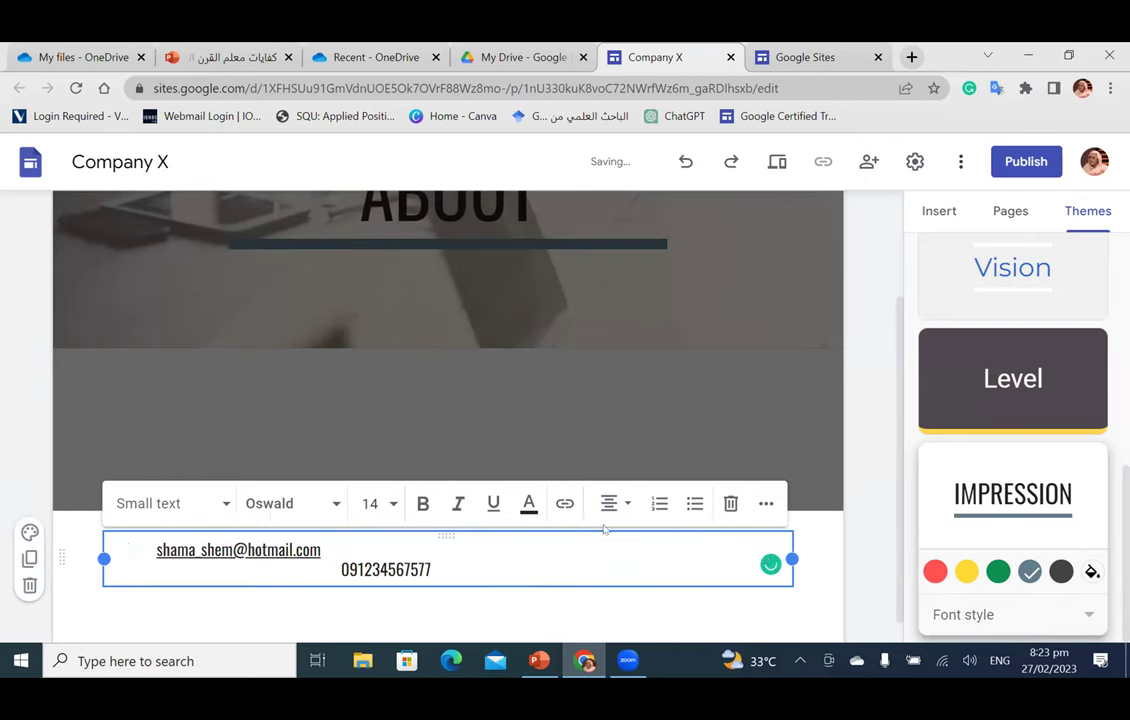
left_click_drag(696, 545, 547, 540)
key("BackSpace")
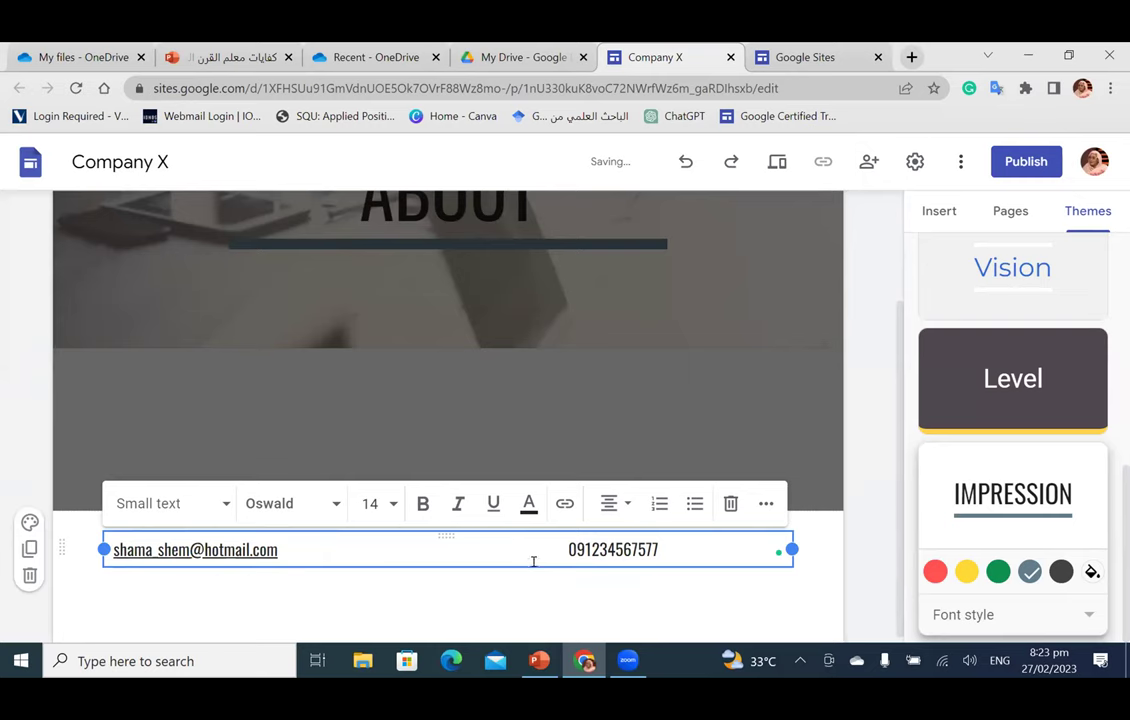
left_click(584, 396)
scroll(540, 490, "up", 2)
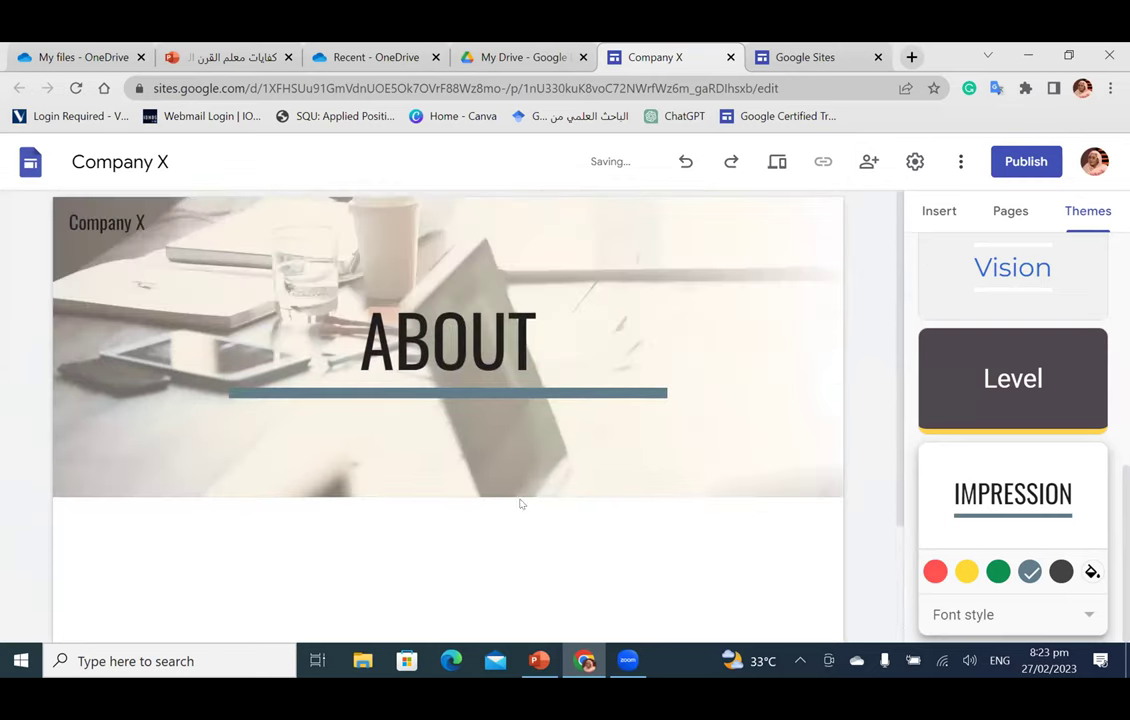
left_click(936, 212)
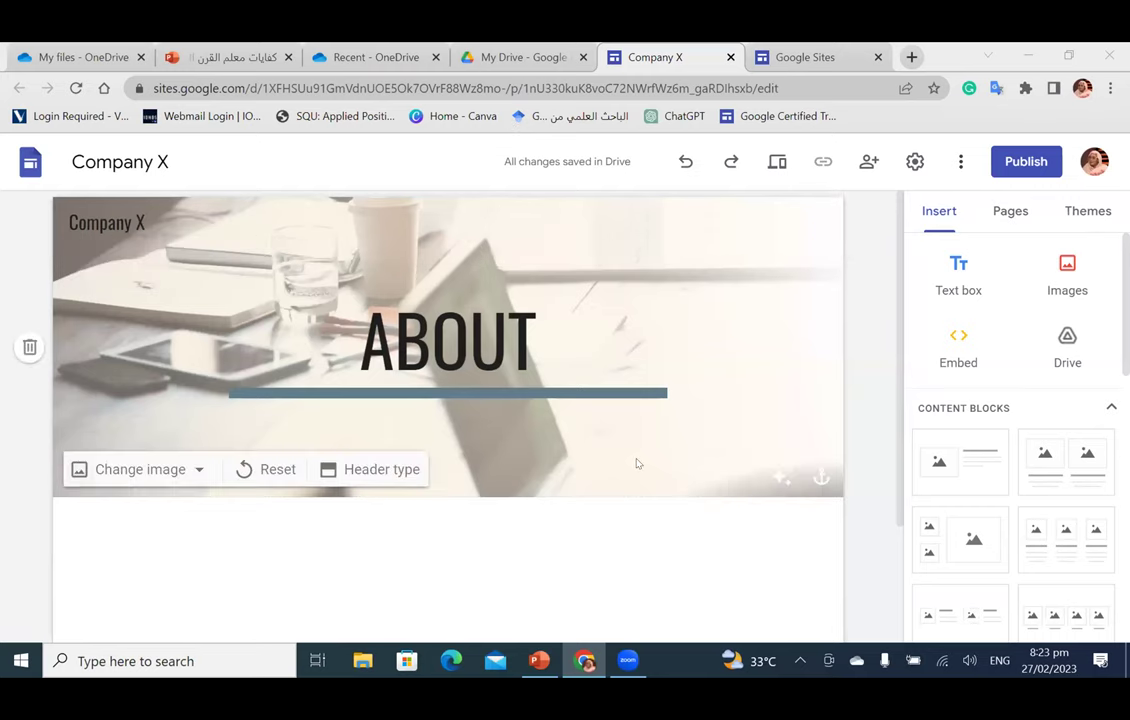
Step: Insert a text box with a 'Vision:' line above a line of filler text
scroll(561, 404, "down", 1)
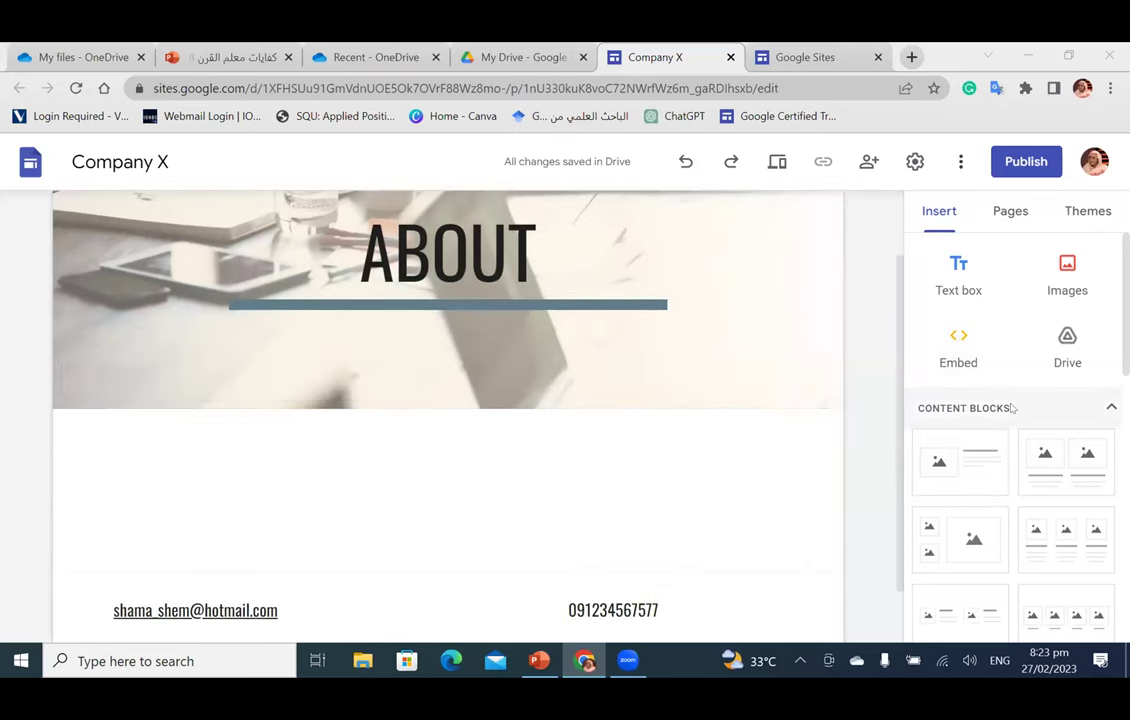
left_click(956, 275)
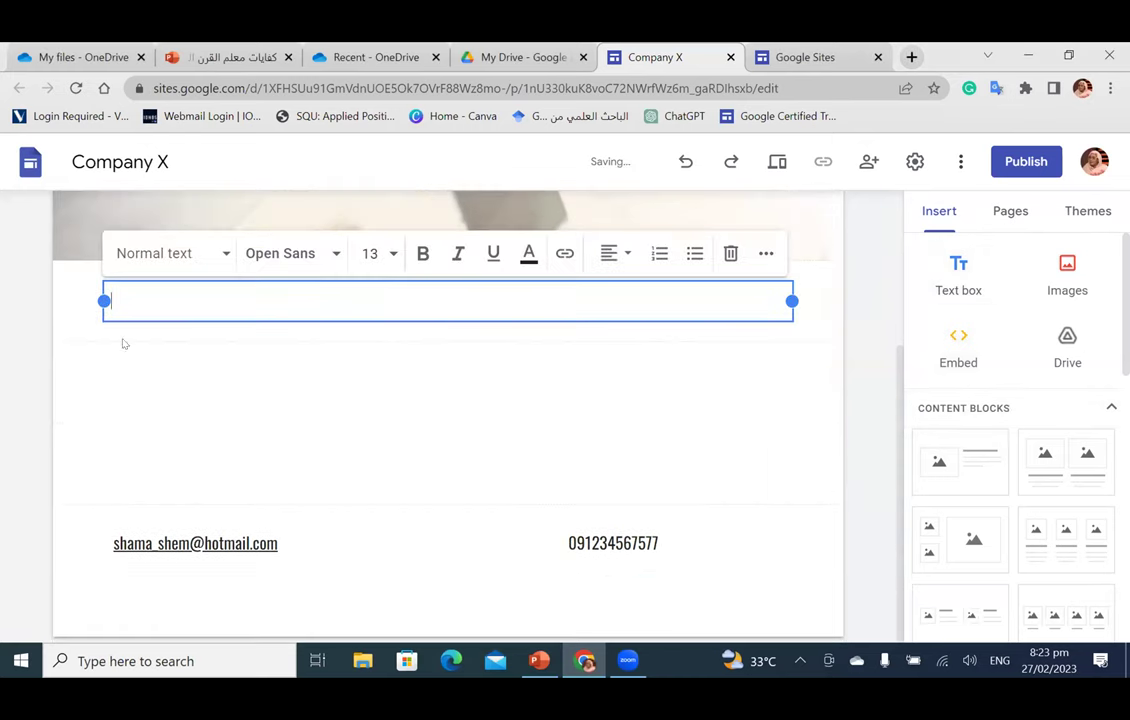
type("M")
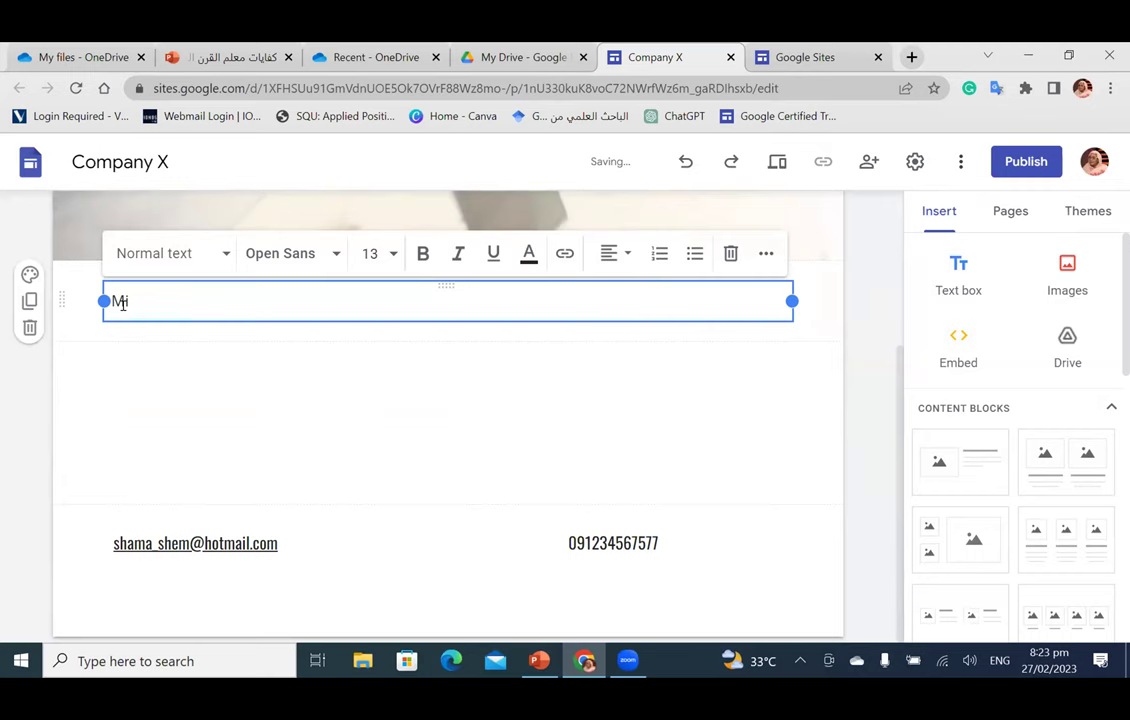
key("BackSpace")
type("Visiom")
key("BackSpace")
type("n:sdfghjkl;'sdfg")
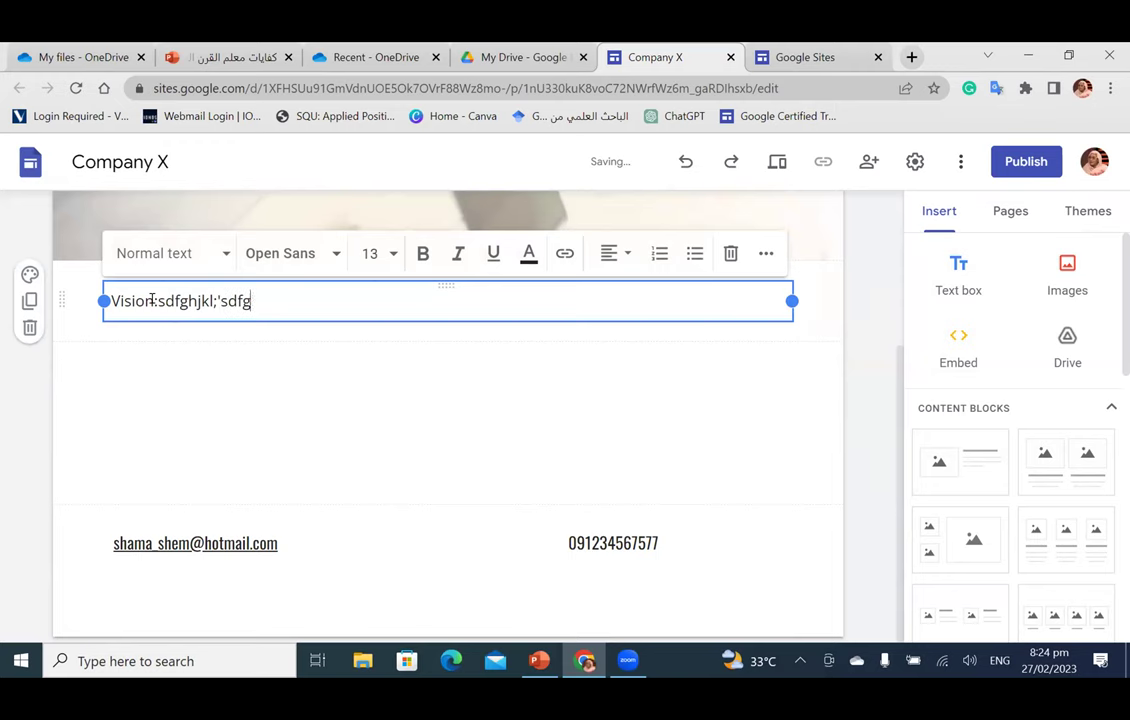
type("hjkl;sdfghjkl;dfghjkl")
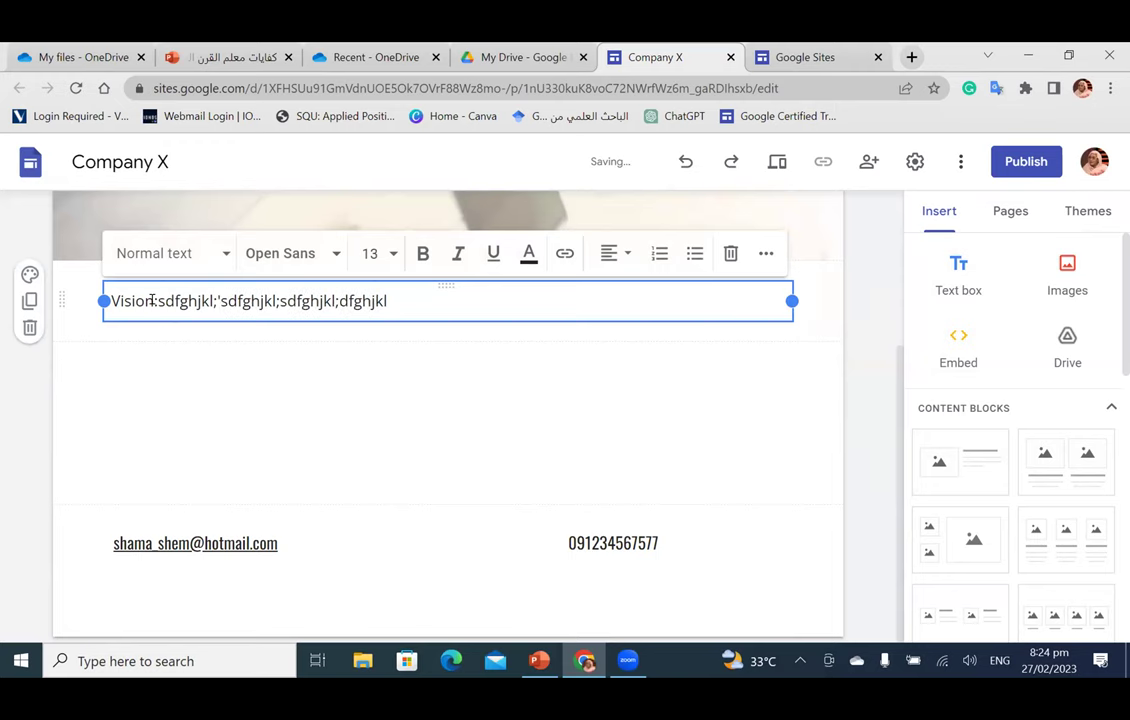
left_click(157, 301)
key("Return")
Step: Make the Vision: heading bold, size 14 and centred
left_click_drag(158, 301, 110, 301)
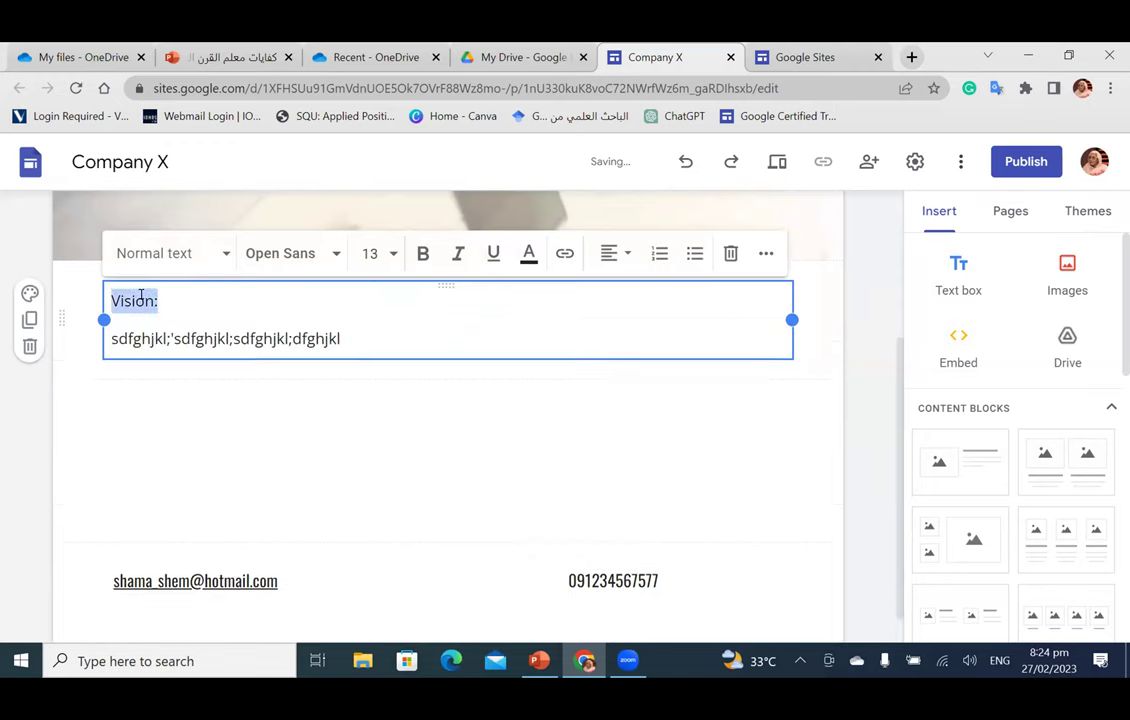
left_click(422, 253)
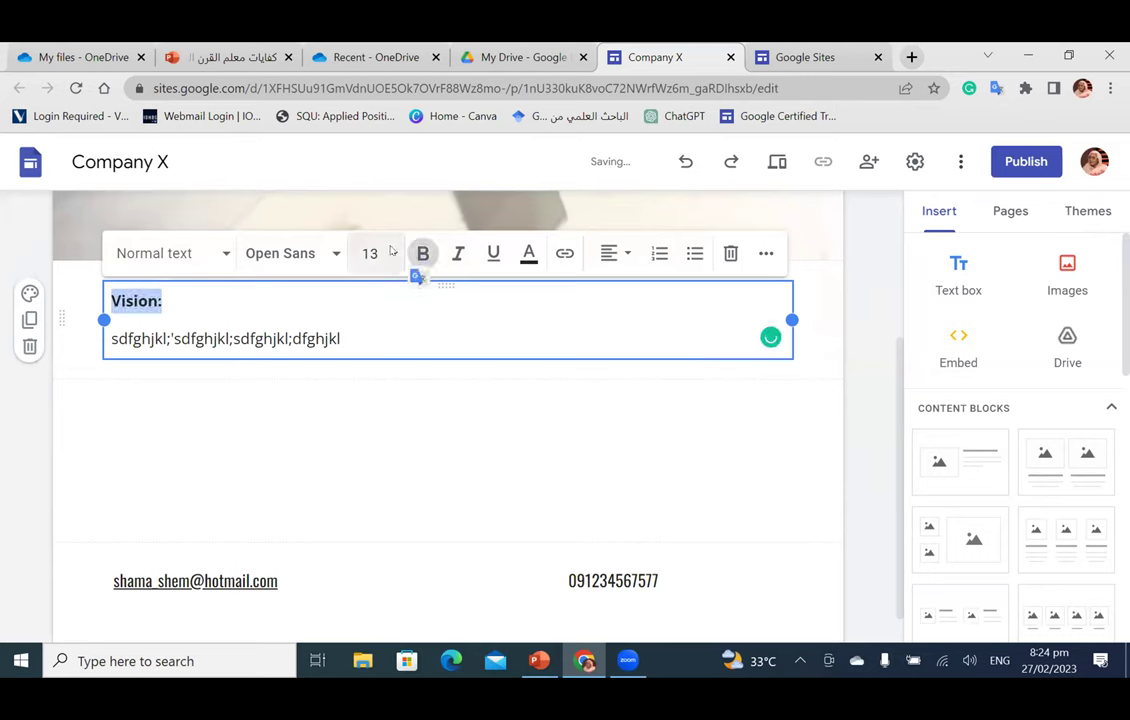
left_click(370, 253)
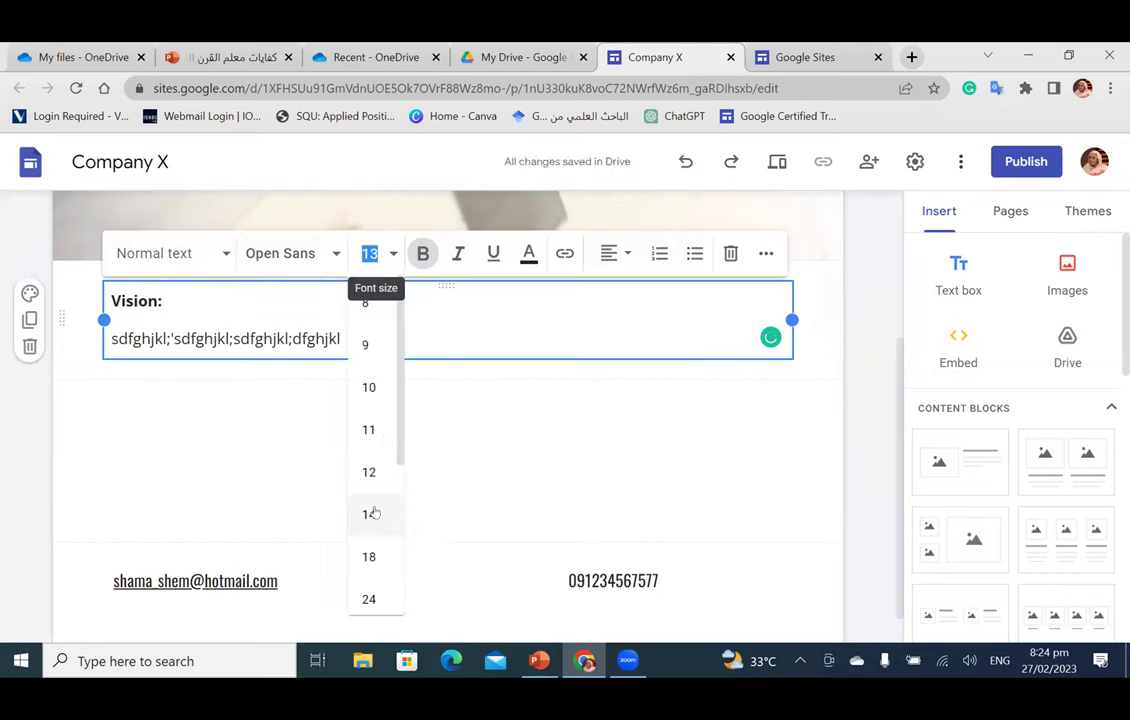
type("14")
key("Return")
left_click(612, 253)
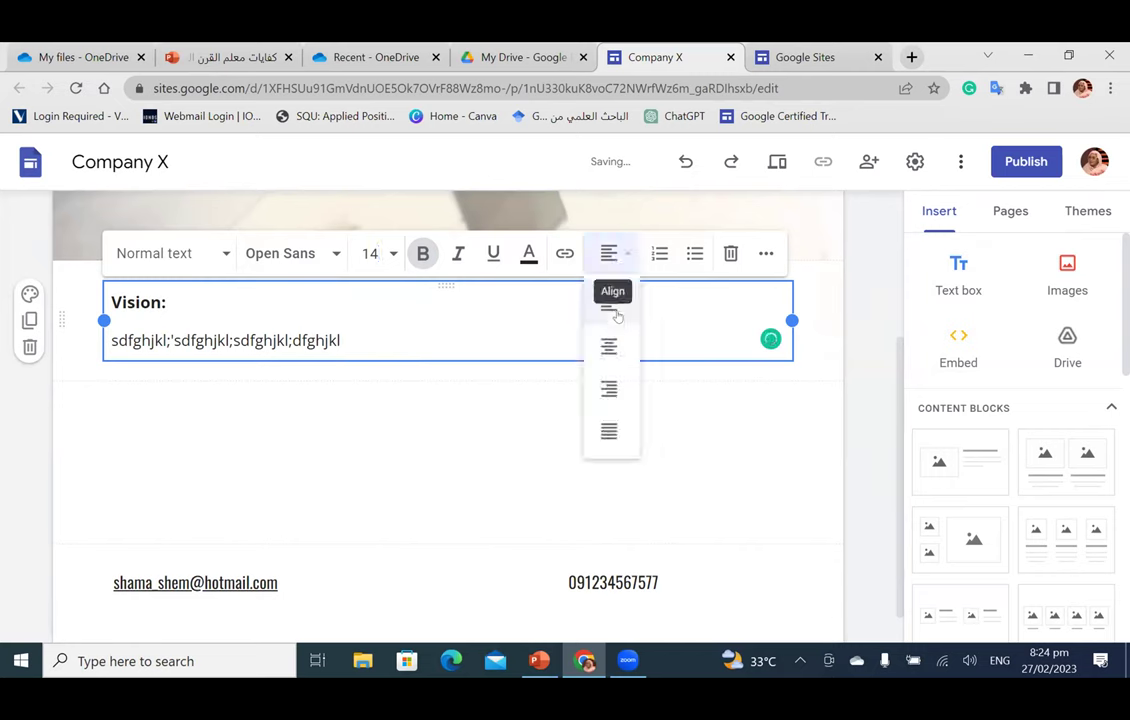
left_click(612, 358)
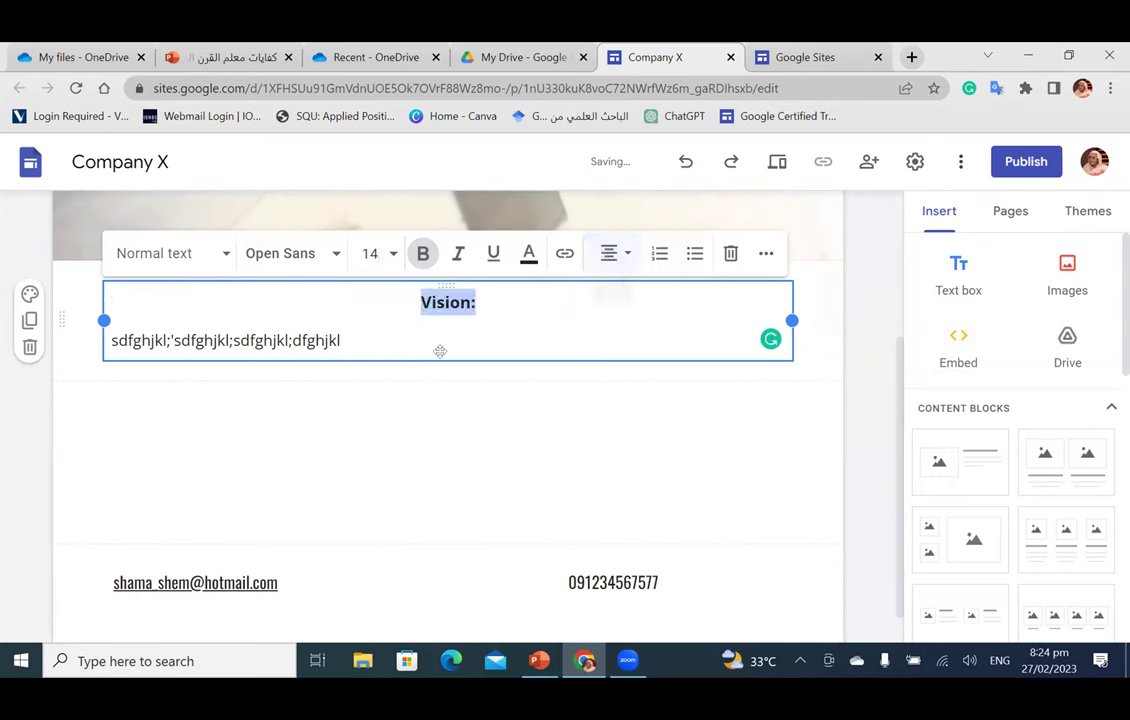
Step: Extend the body line with more filler text
double_click(324, 339)
left_click(341, 340)
type("sdfghjkl")
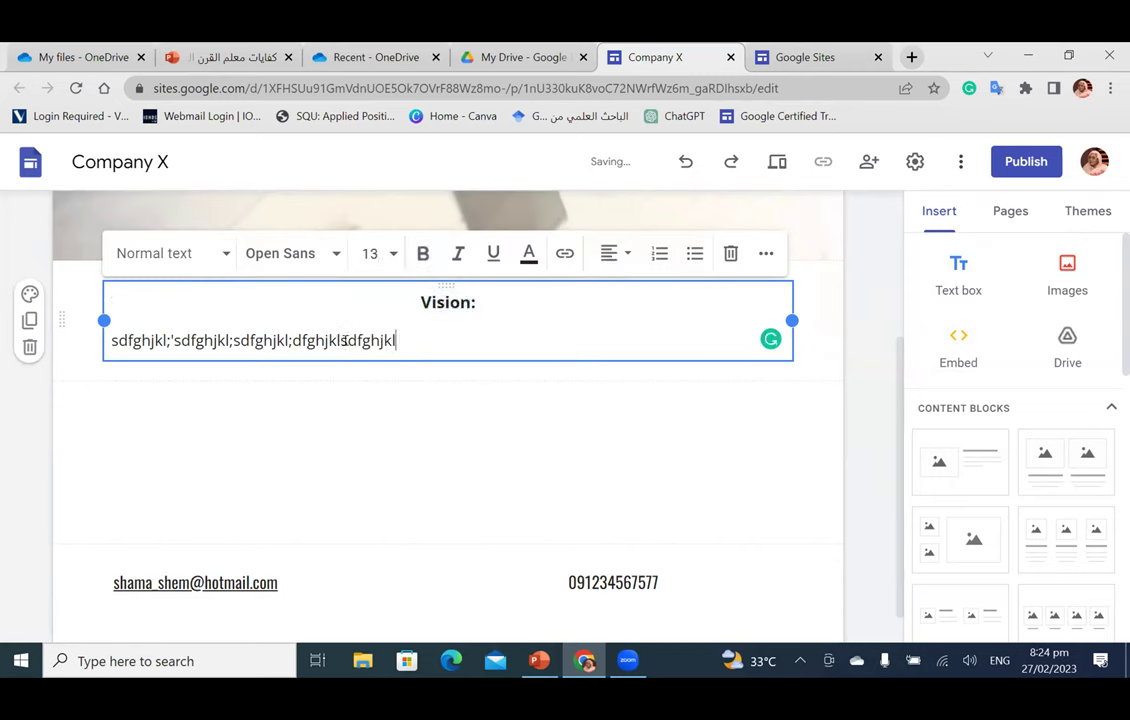
type(";lyhtgrfedwsdesfrgthykjl;kjhgf")
left_click(378, 407)
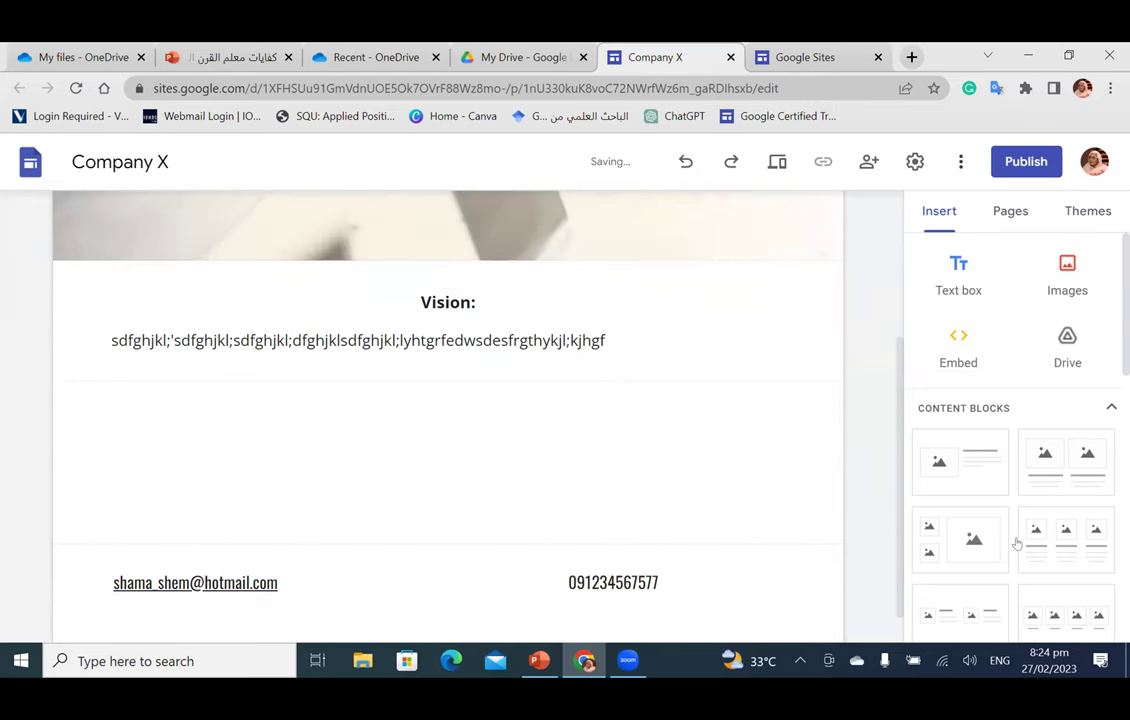
Step: Add a text box with a bold, centred 'Mission:' heading above filler text
left_click(958, 275)
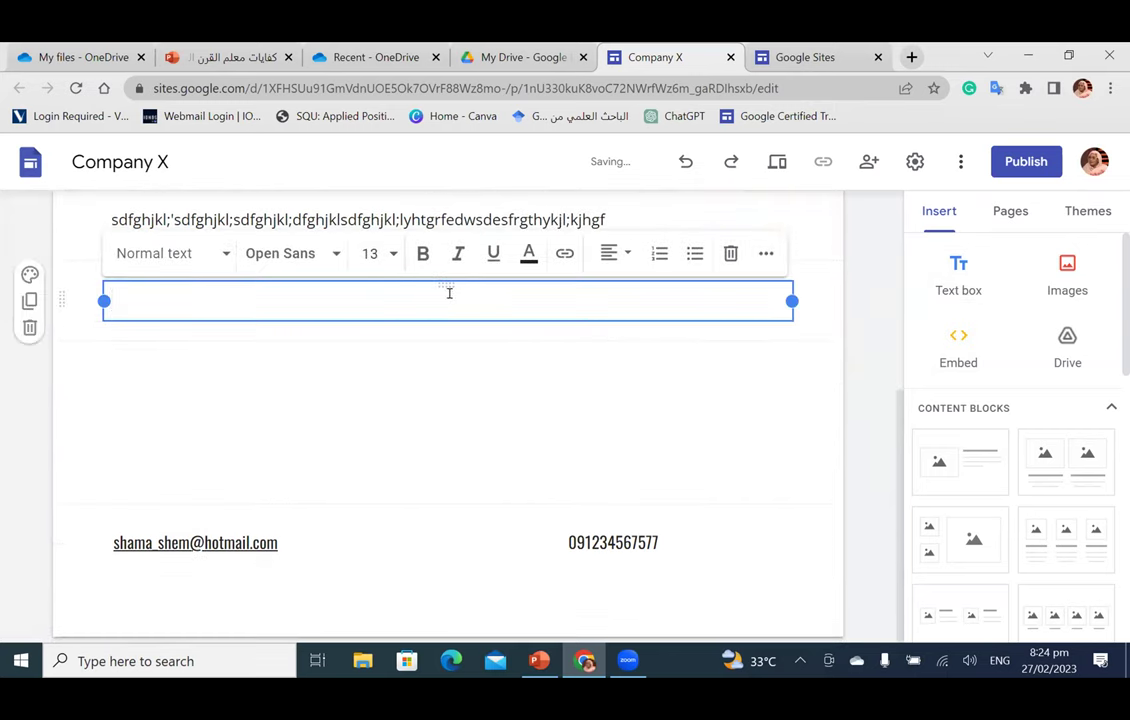
type("Mission:")
key("Return")
type("sdfghjkl;l;h")
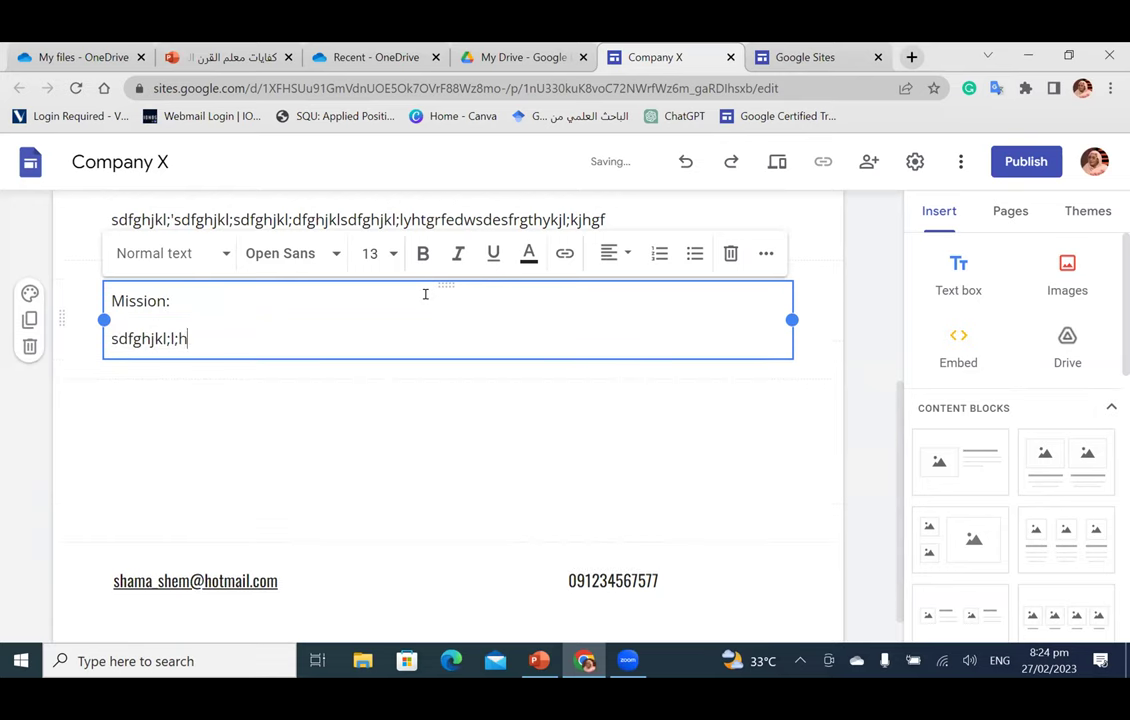
type("fsdfghjkl;'dfghjkl;'dfdghjkl;xfdghjklfdghjk")
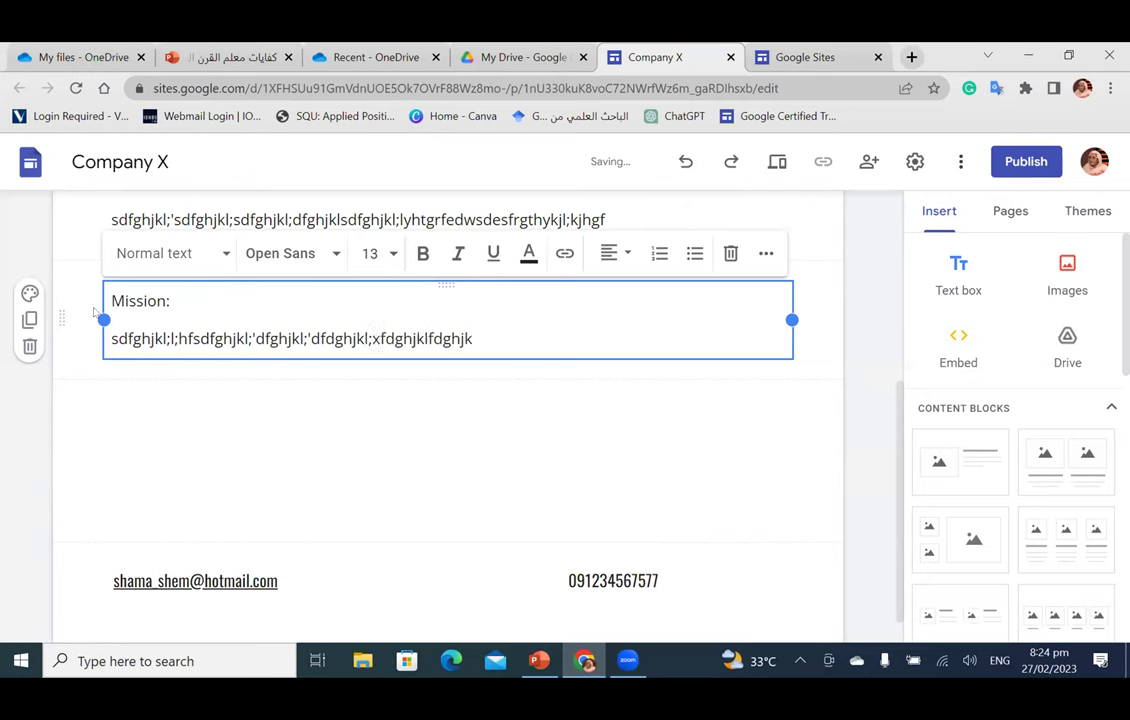
left_click_drag(112, 300, 172, 301)
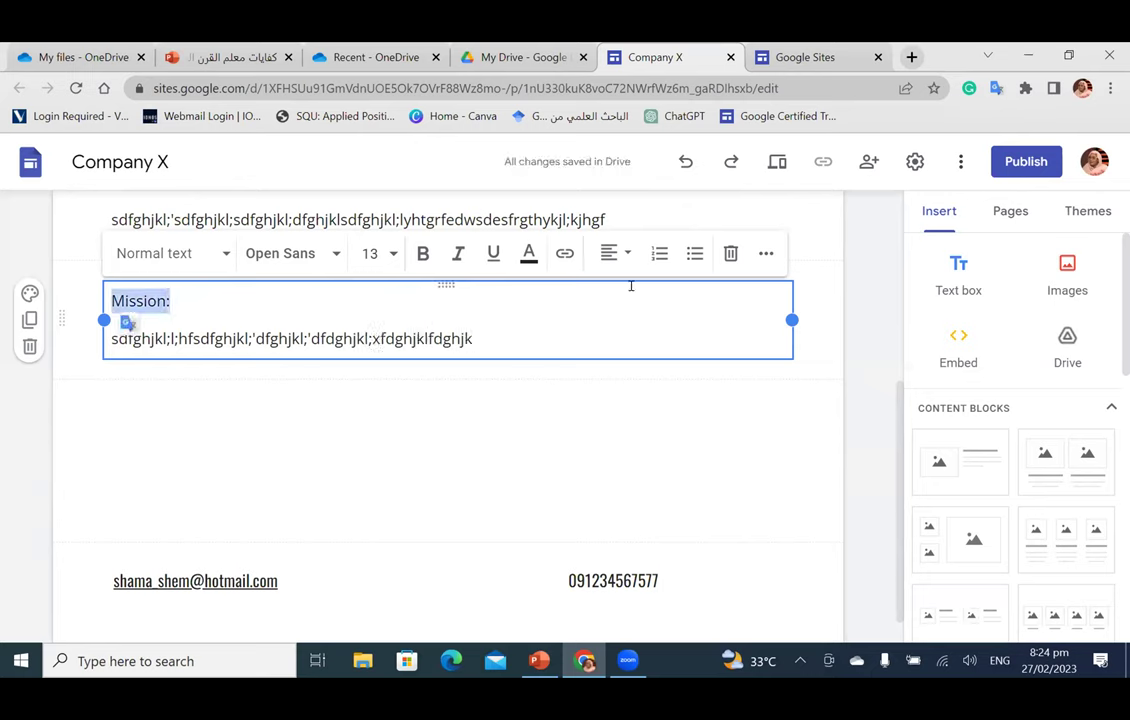
left_click(422, 254)
left_click(615, 253)
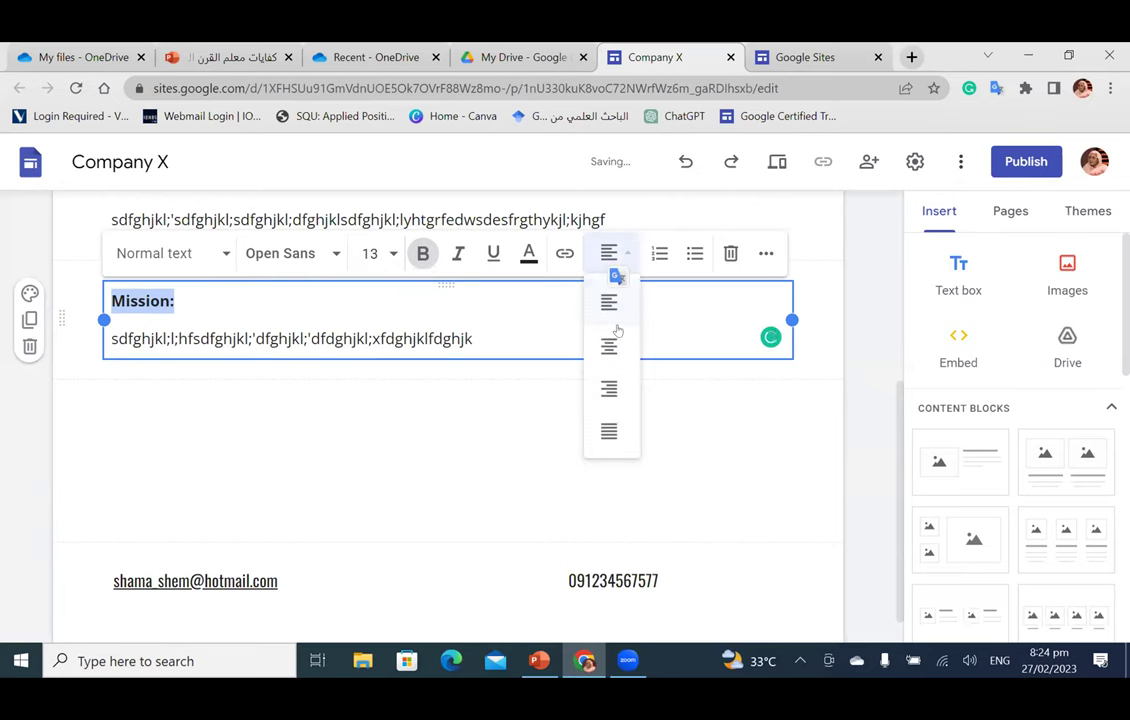
key("ctrl+shift+e")
Step: Give the Mission section the dark blue-grey Style 3 background
scroll(481, 454, "up", 4)
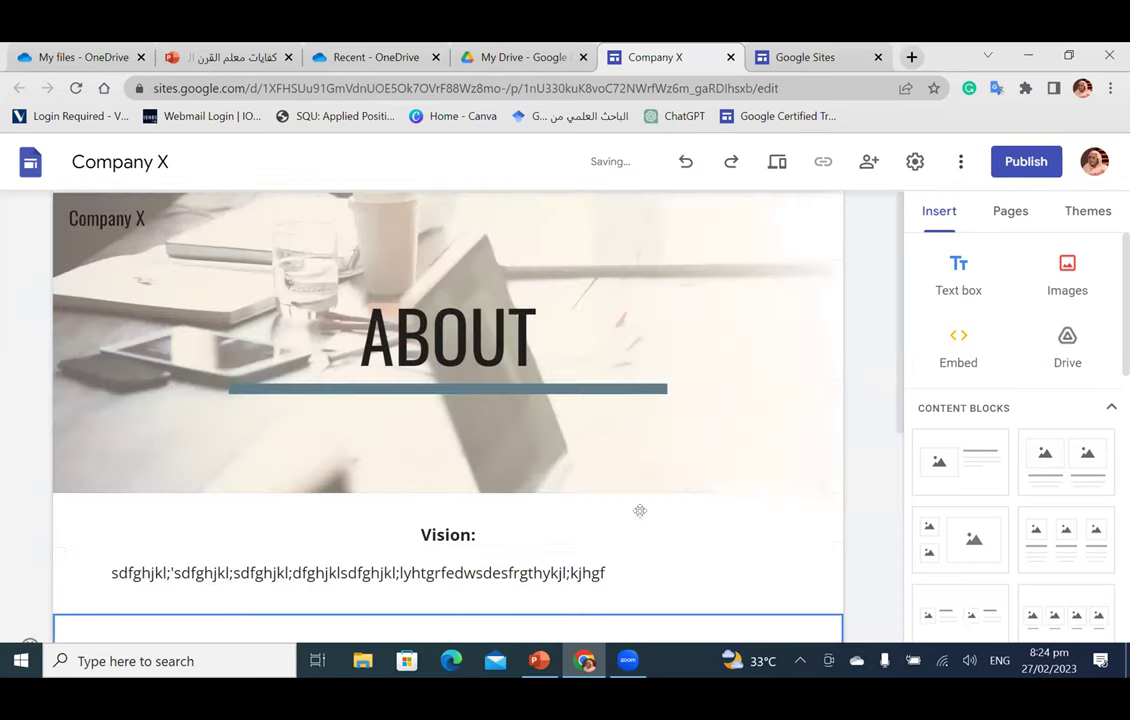
scroll(131, 386, "down", 3)
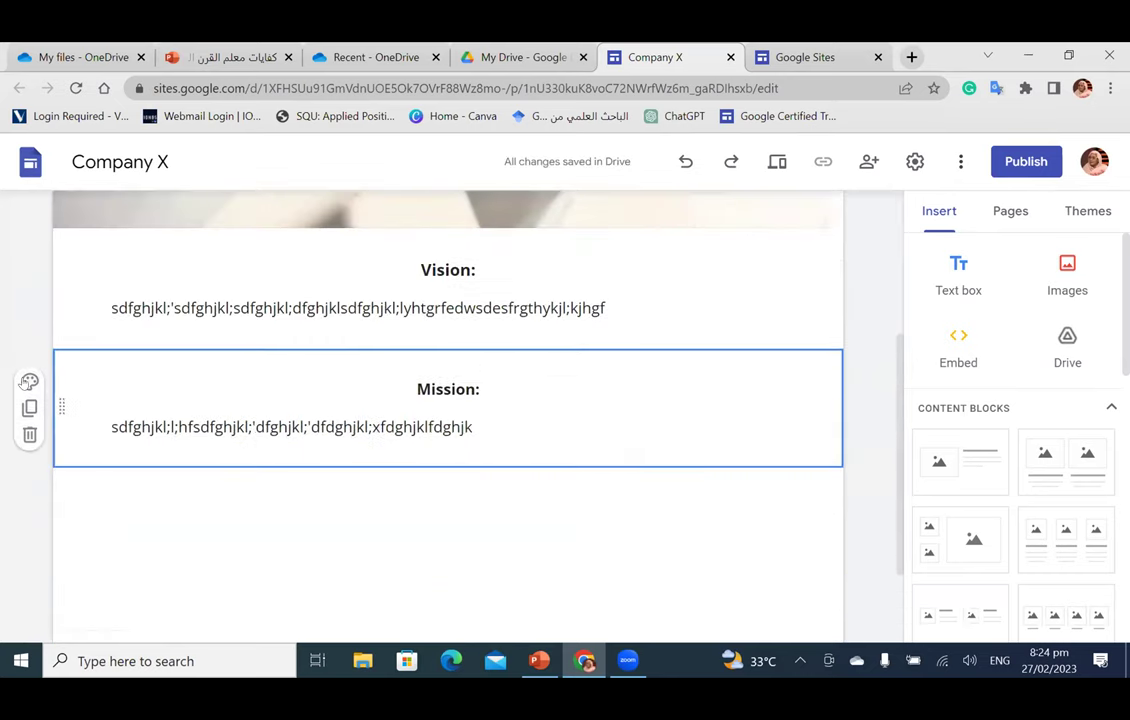
left_click(29, 381)
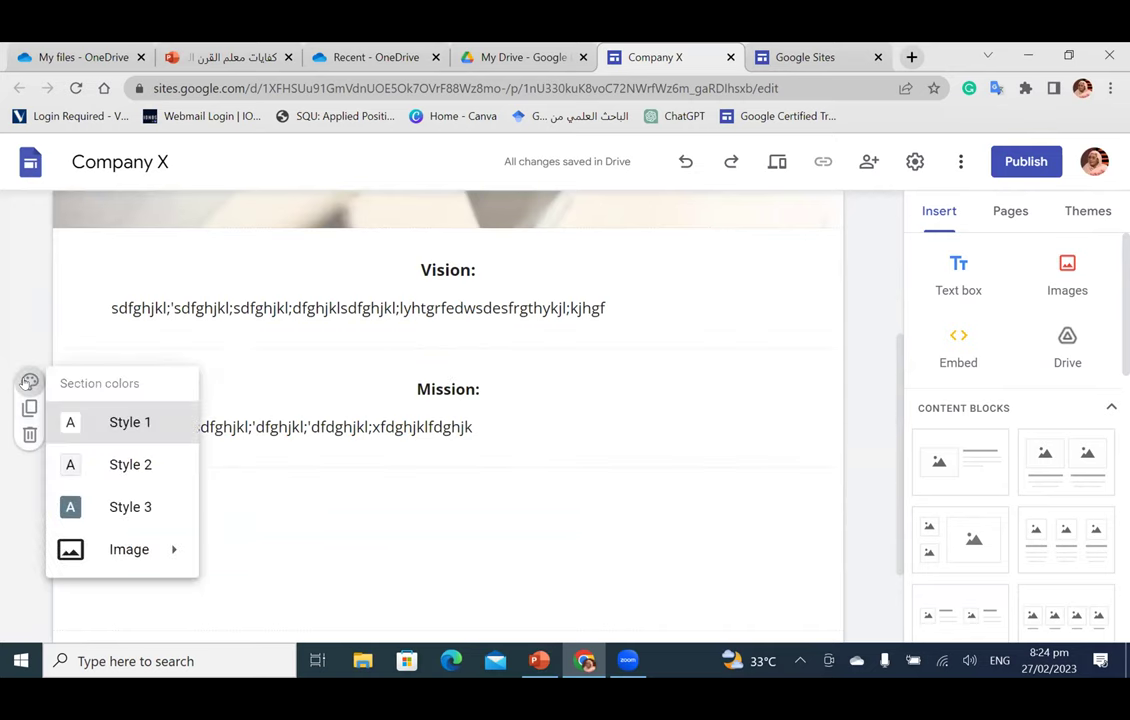
left_click(110, 500)
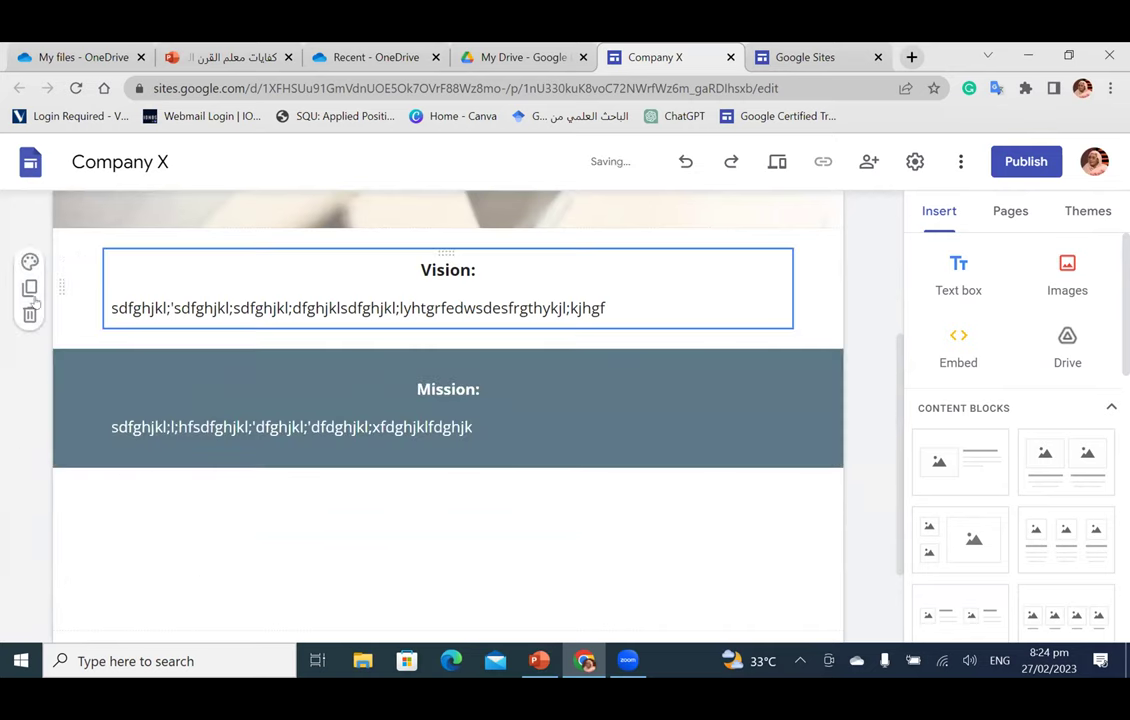
Step: Open the image picker on its Google Images search
scroll(655, 486, "down", 1)
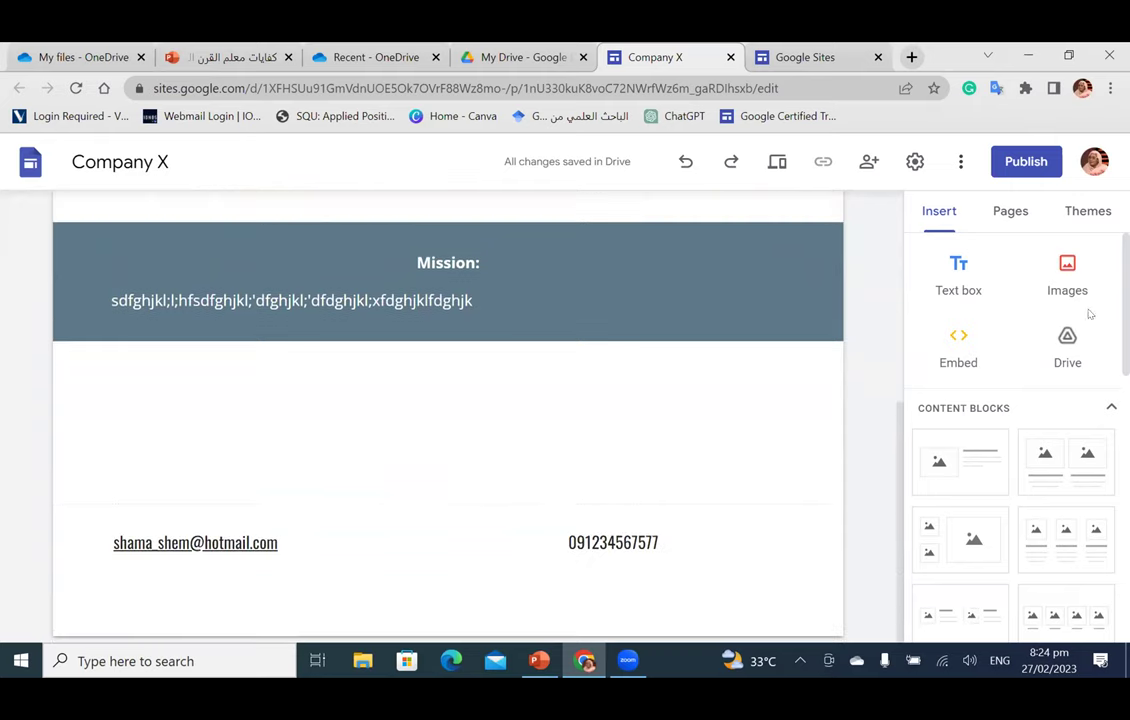
left_click(1068, 272)
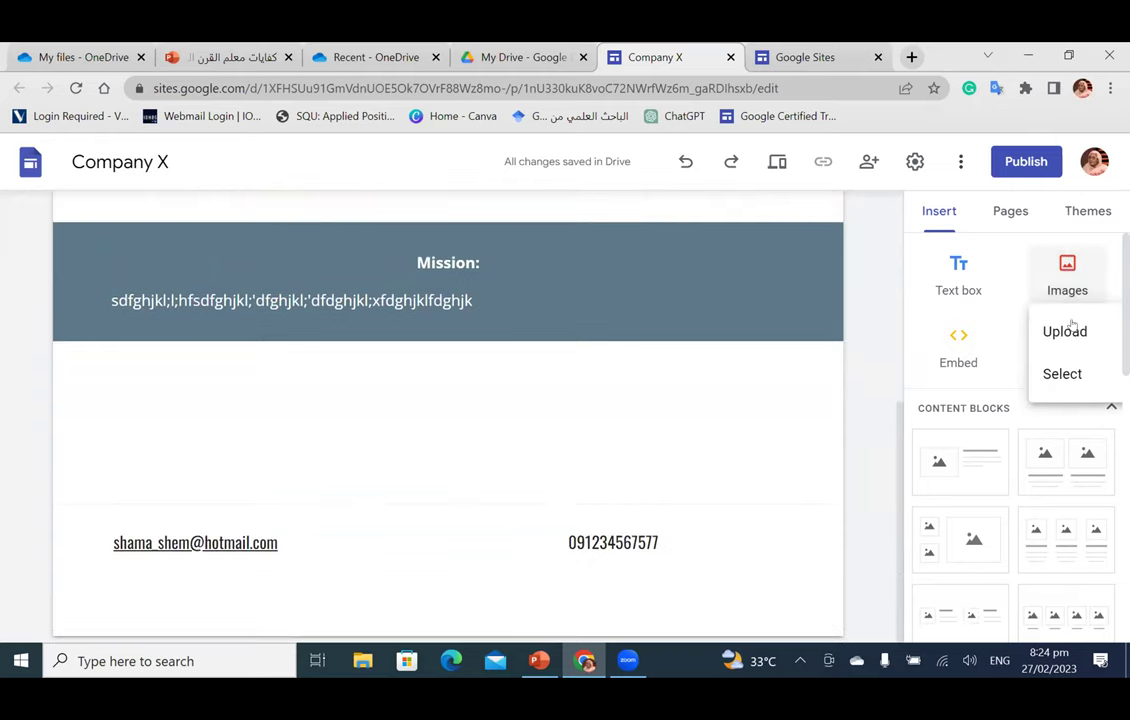
left_click(1063, 370)
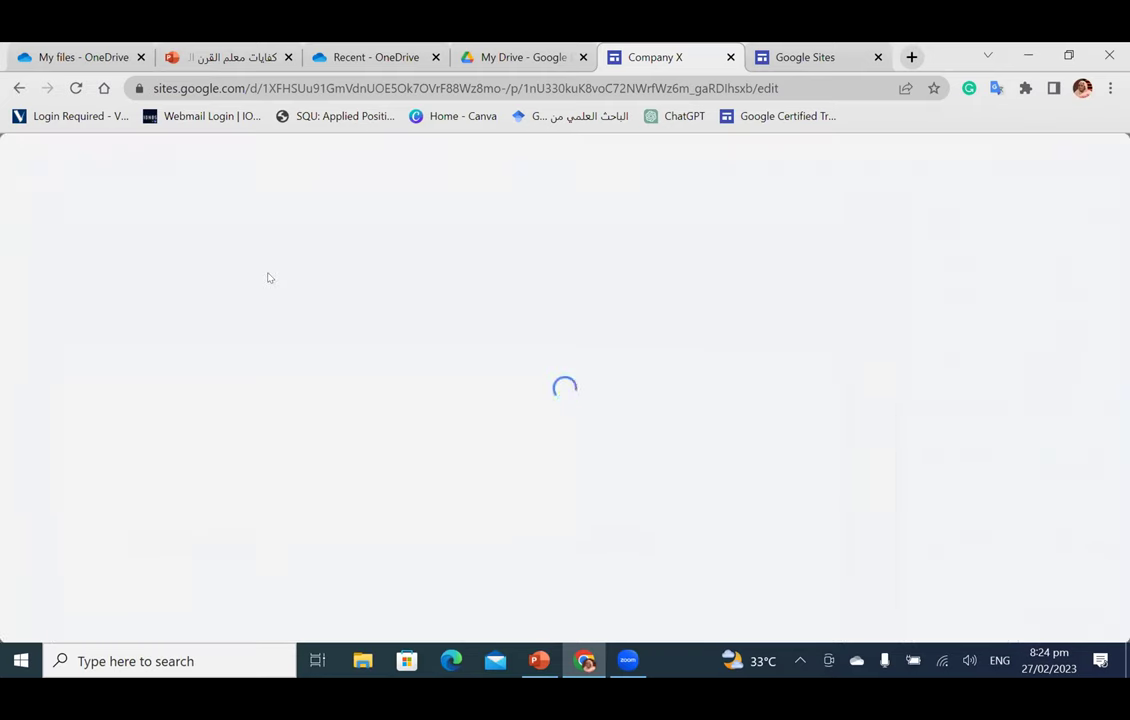
left_click(279, 222)
Step: Search Google Images for 'co' and insert the Company Culture picture
left_click(281, 162)
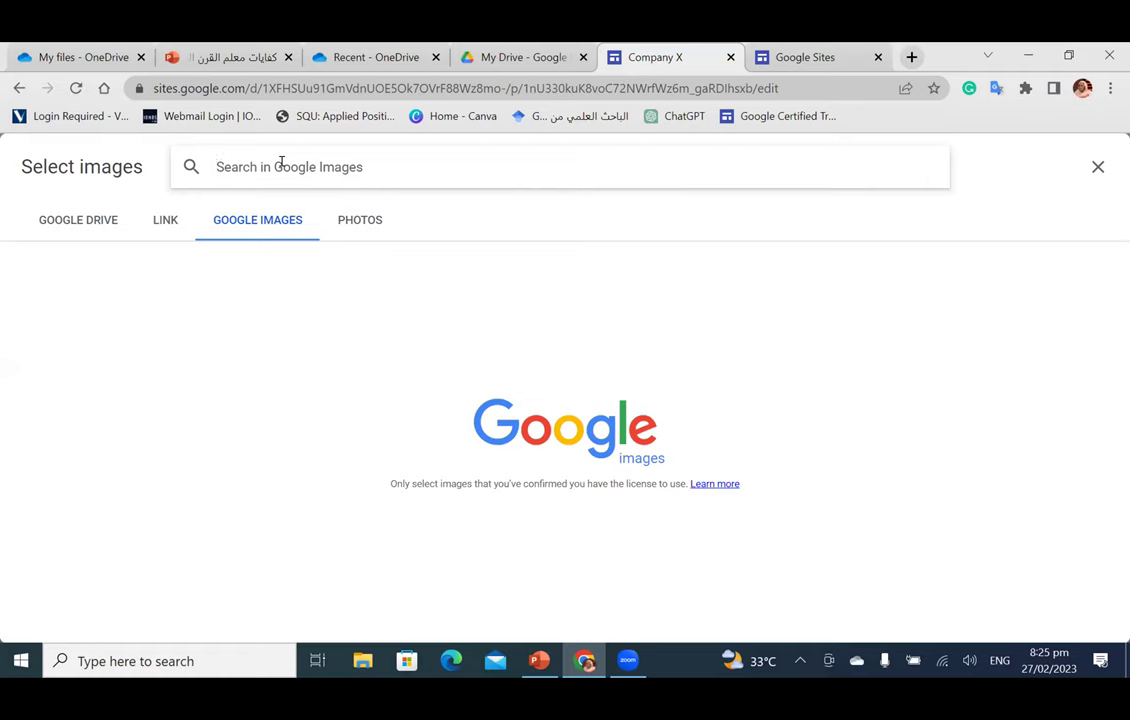
type("comp")
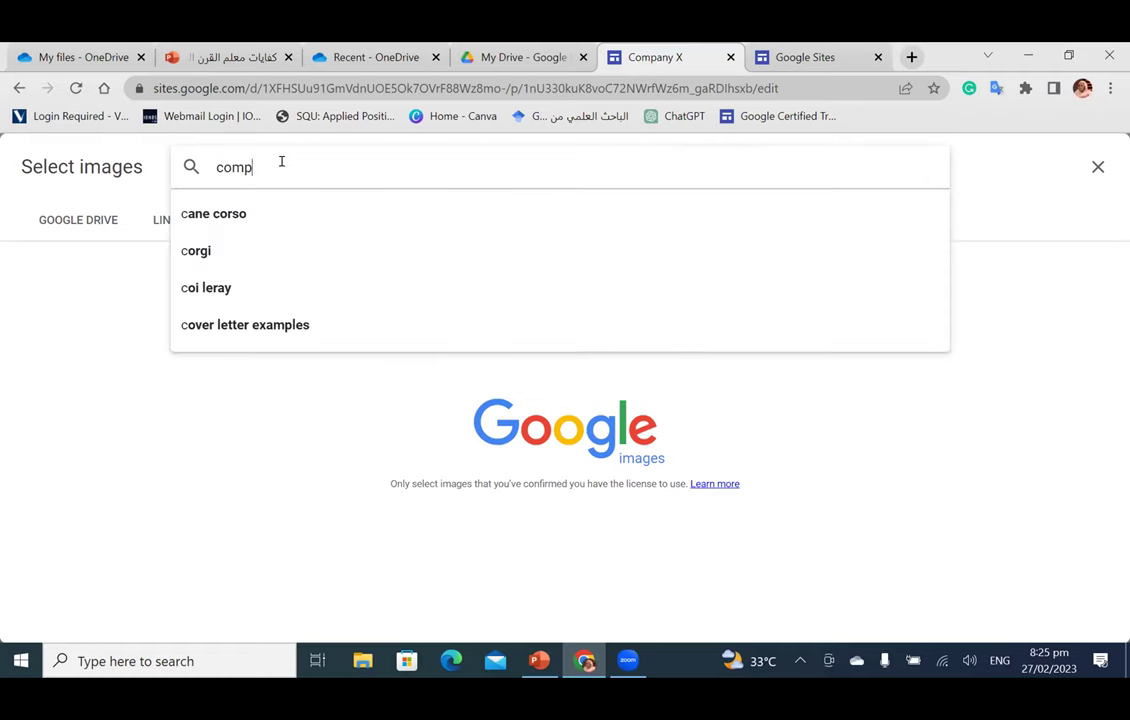
key("Return")
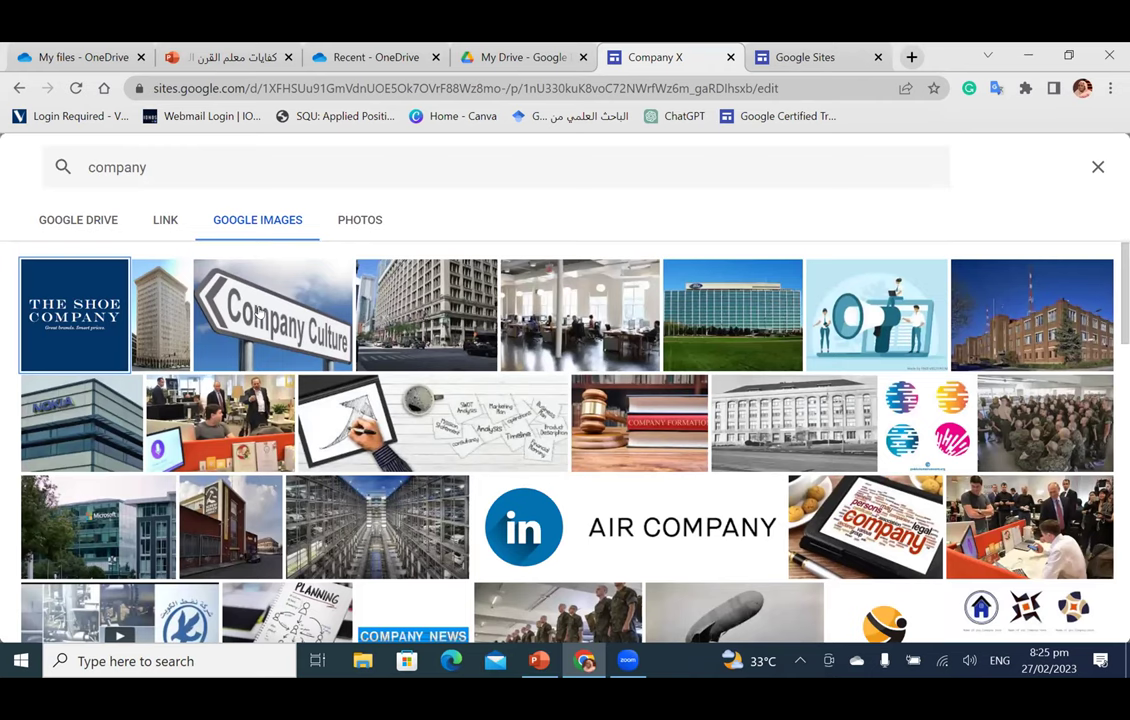
left_click(229, 276)
left_click(1080, 617)
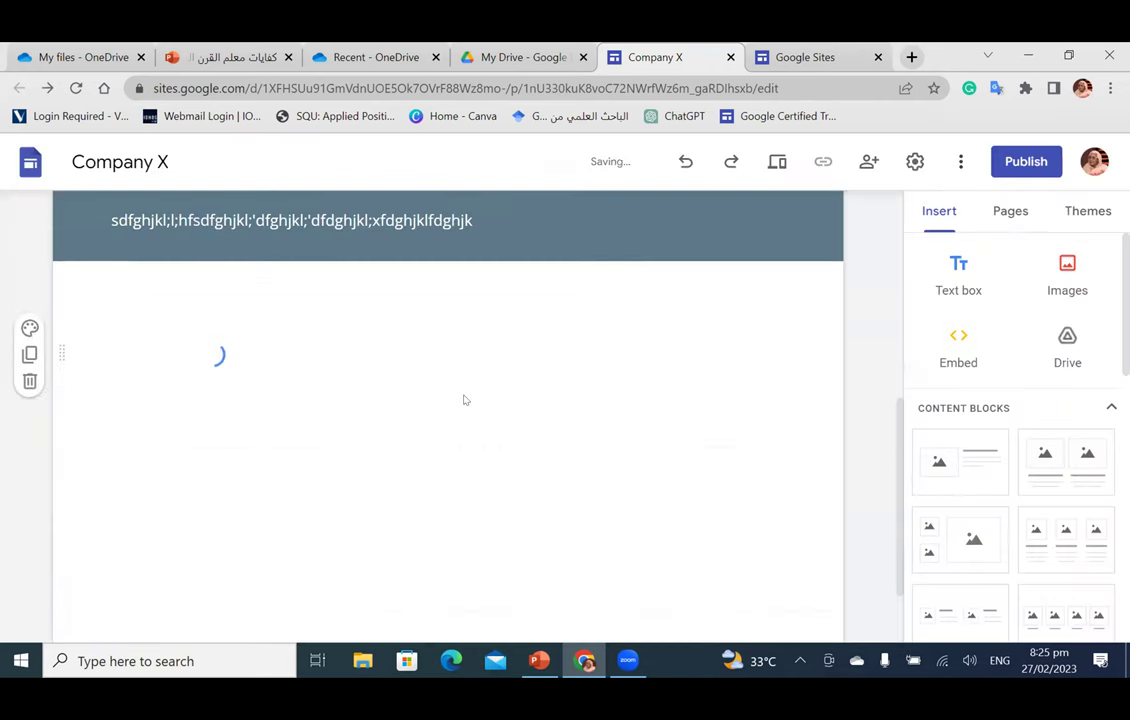
Step: Enlarge the Company Culture image and centre it in its section
left_click_drag(214, 313, 343, 434)
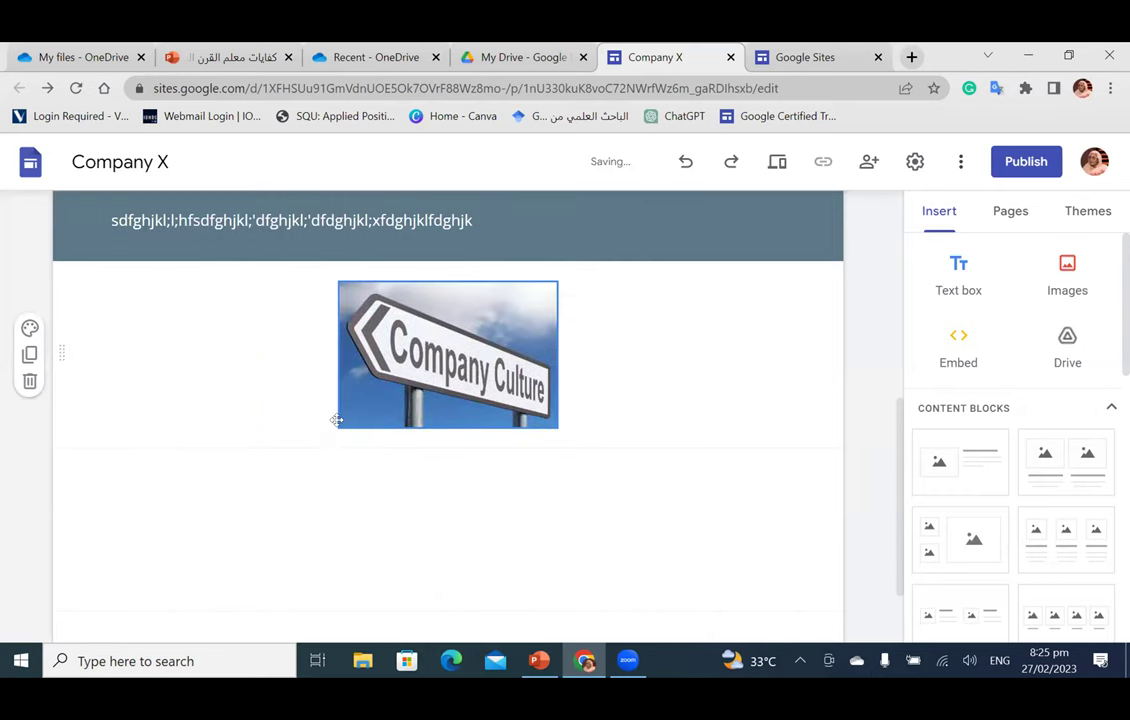
left_click_drag(305, 441, 221, 497)
left_click_drag(513, 317, 514, 313)
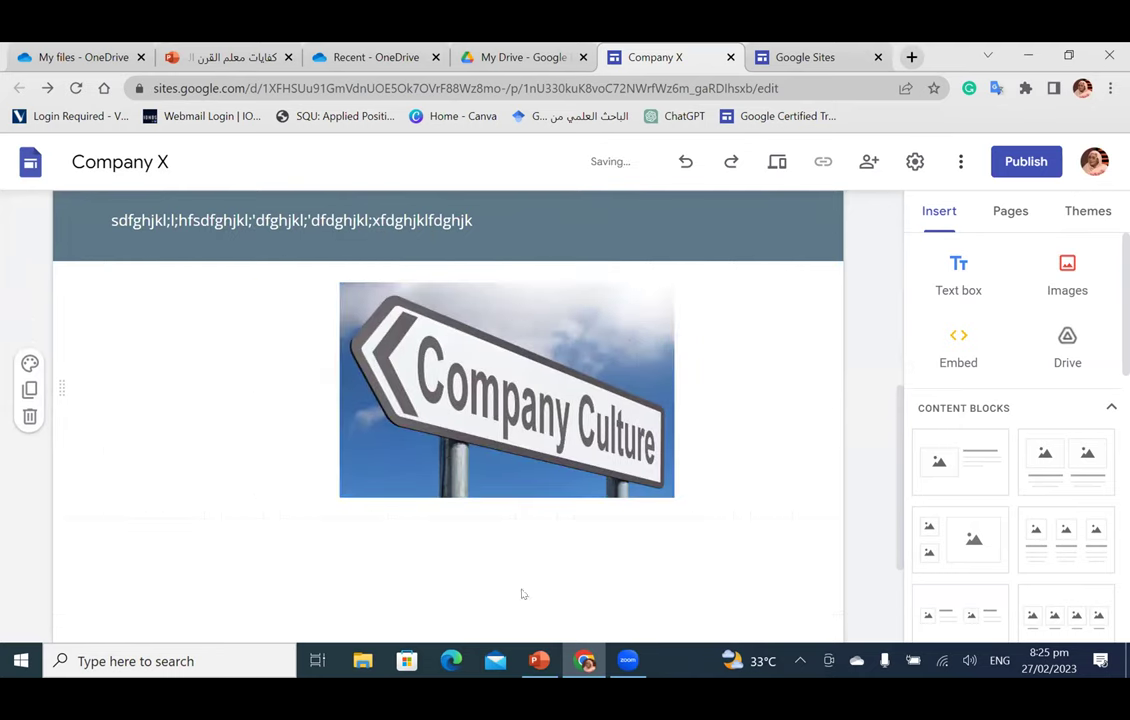
scroll(293, 490, "up", 5)
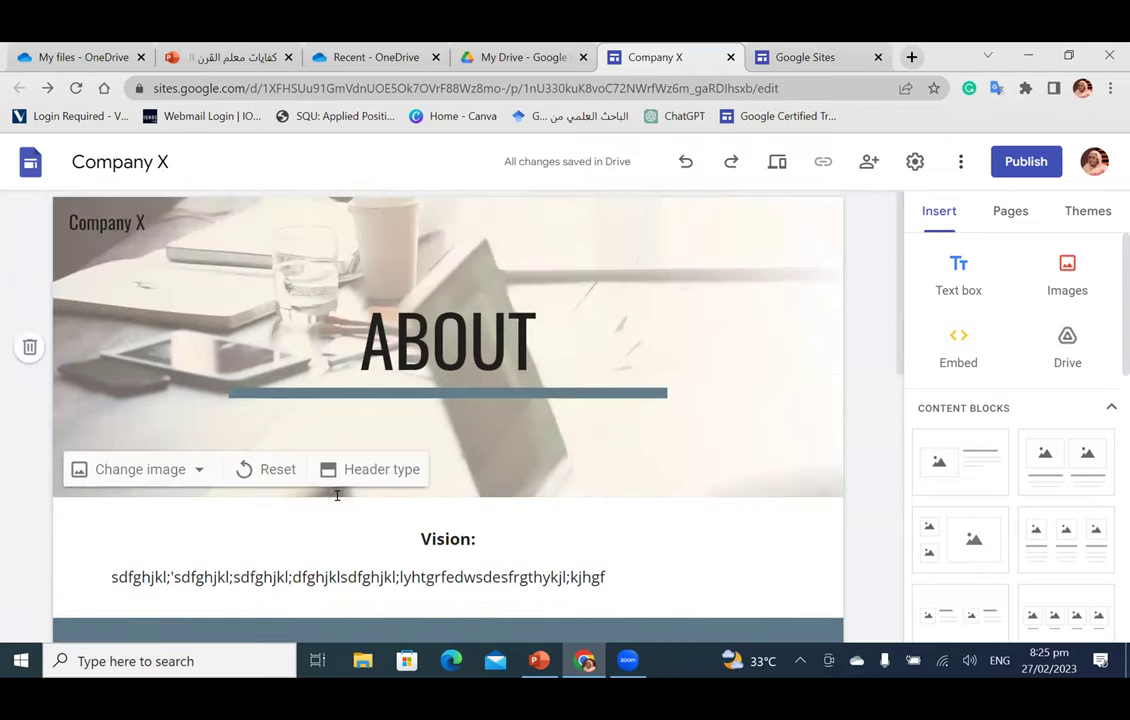
scroll(337, 495, "down", 4)
scroll(348, 482, "up", 4)
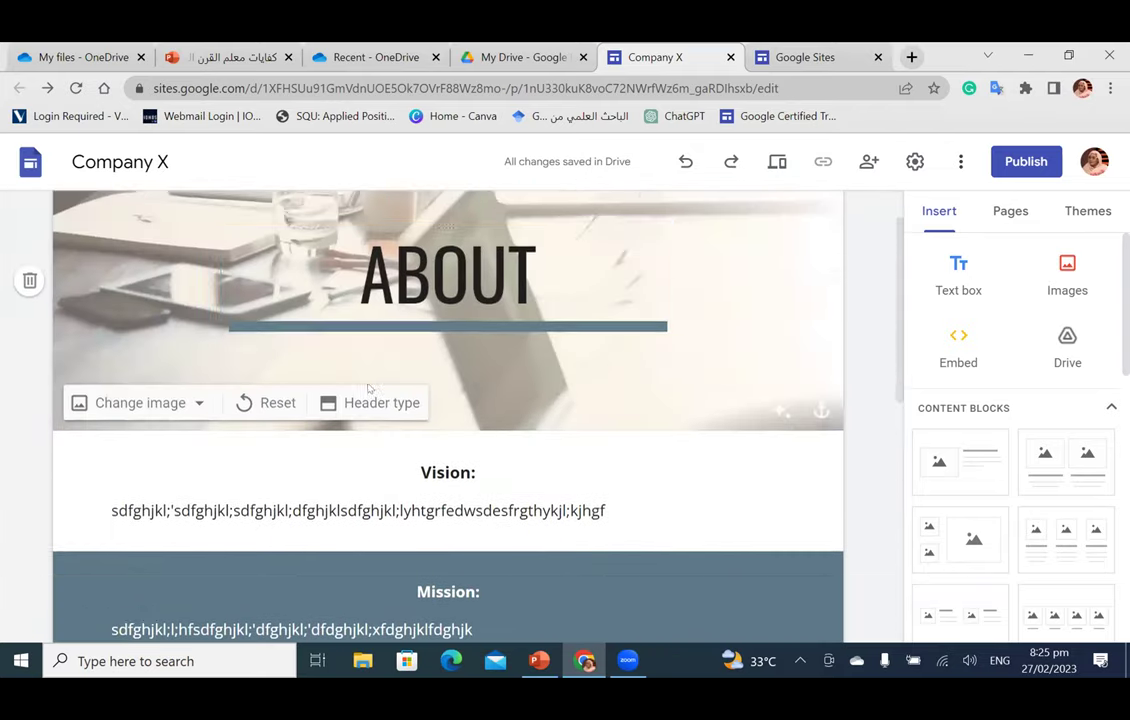
scroll(368, 388, "down", 5)
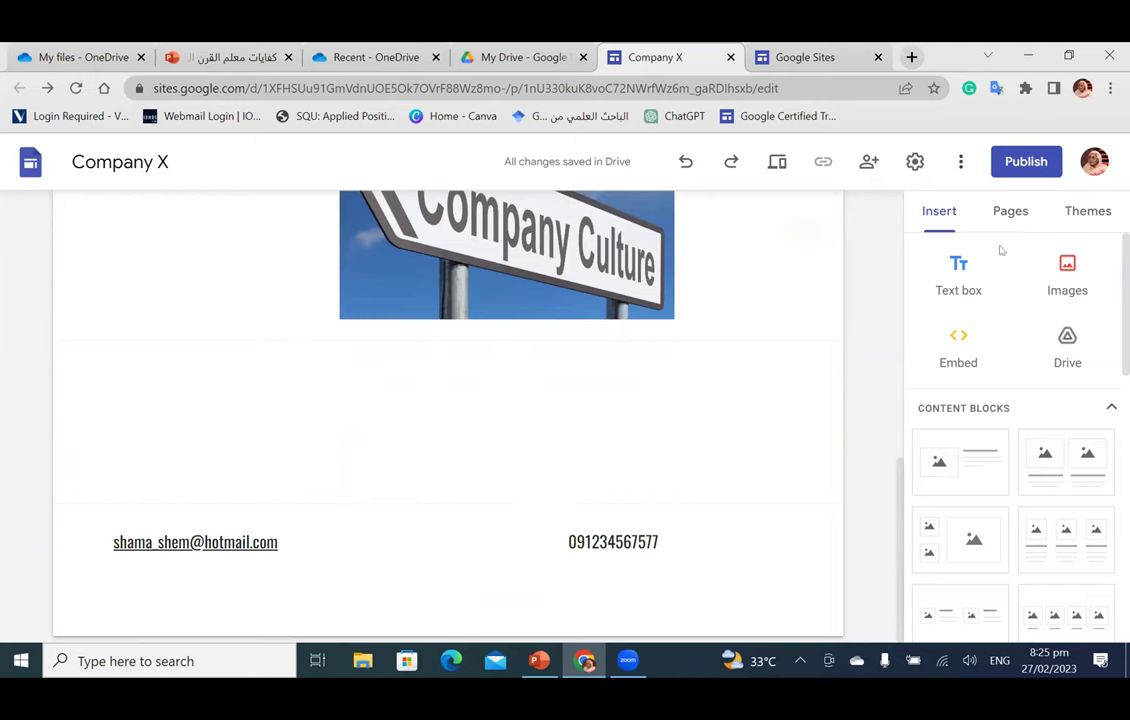
Step: Add a new page named Services from the Pages list
left_click(1008, 212)
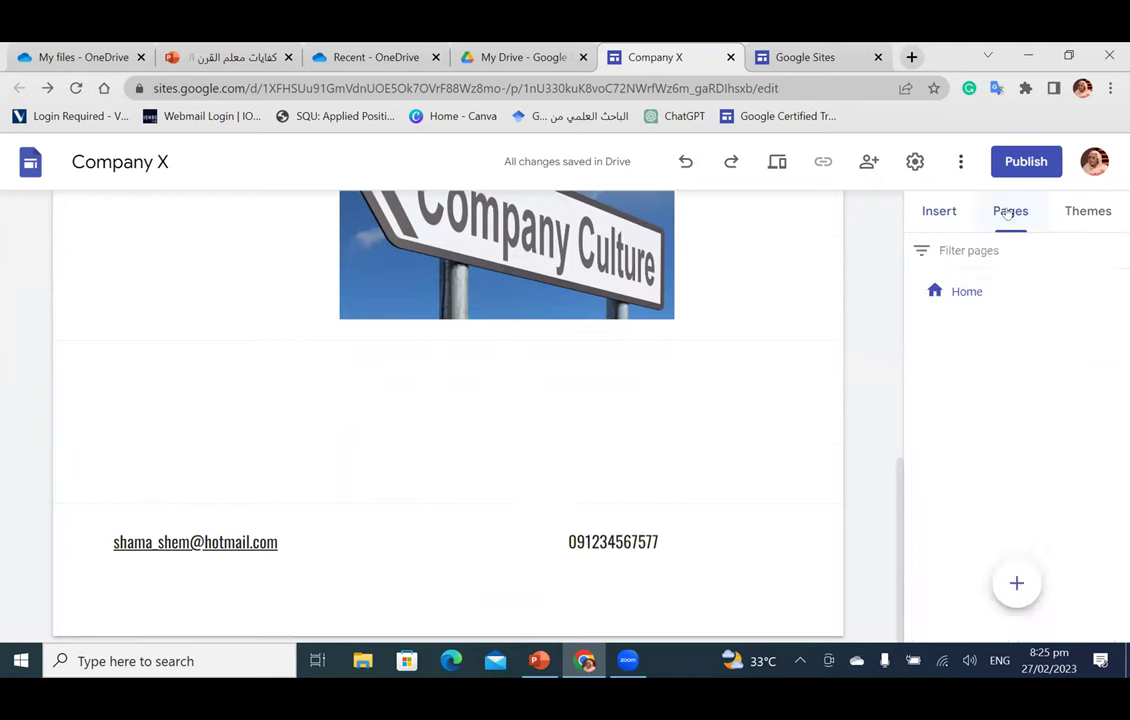
left_click(1016, 582)
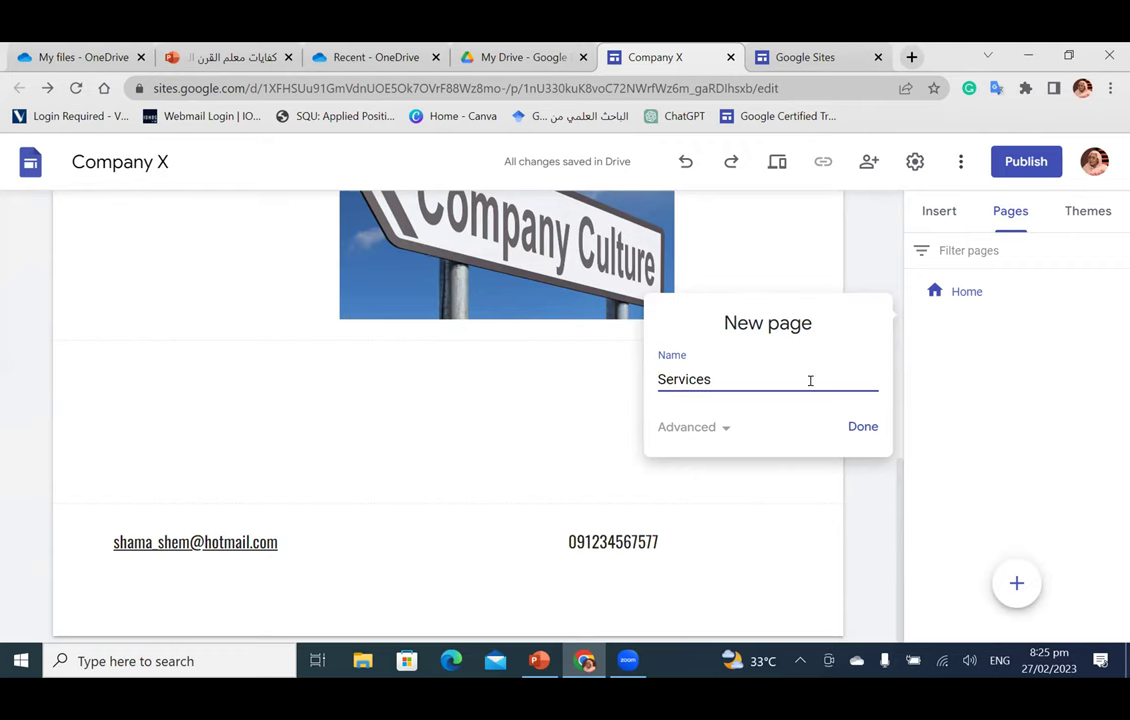
left_click(863, 427)
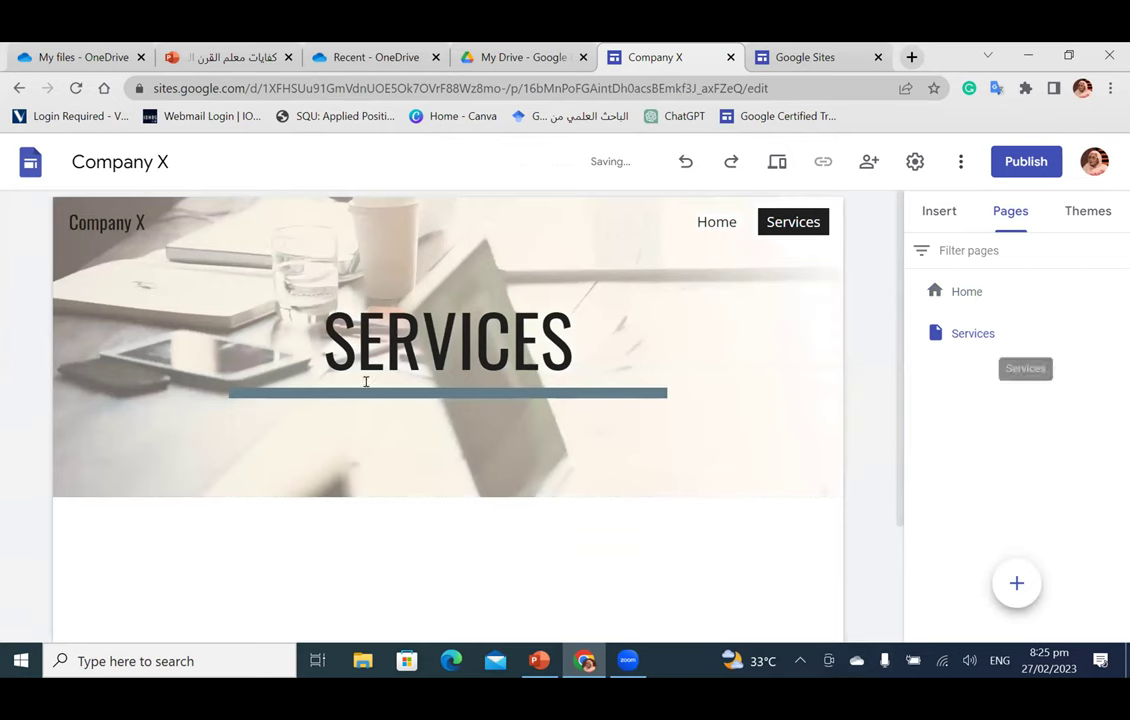
mouse_move(220, 435)
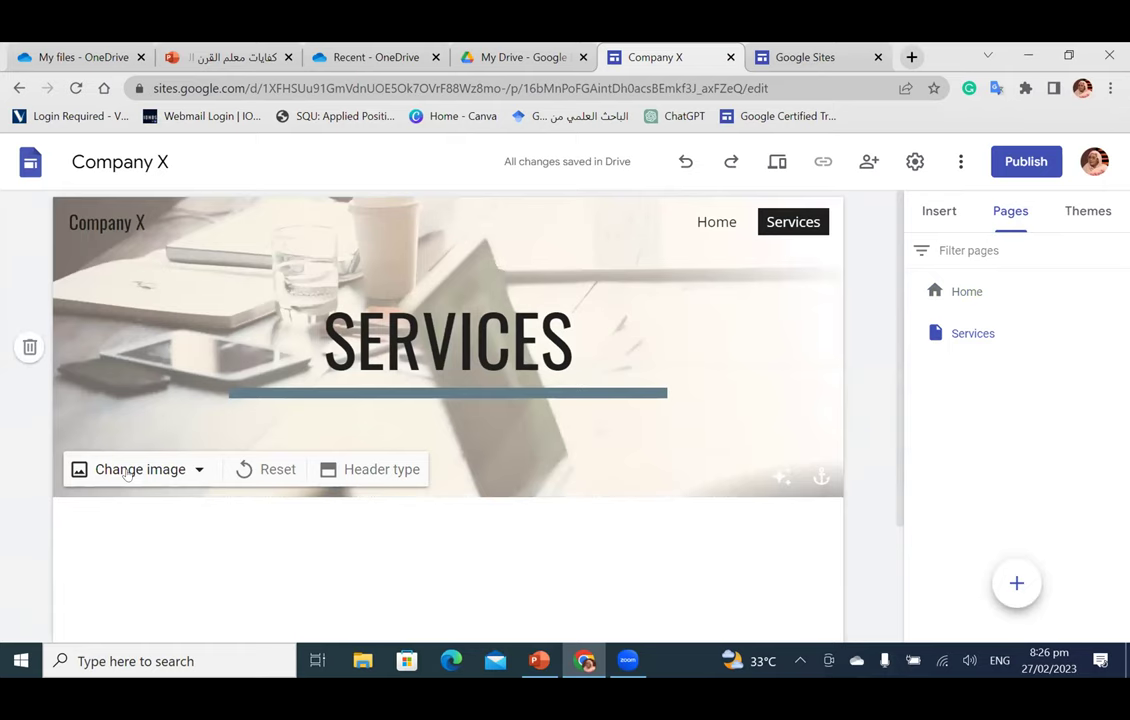
Step: Set the Services header background to the dark bokeh gallery photo
left_click(127, 470)
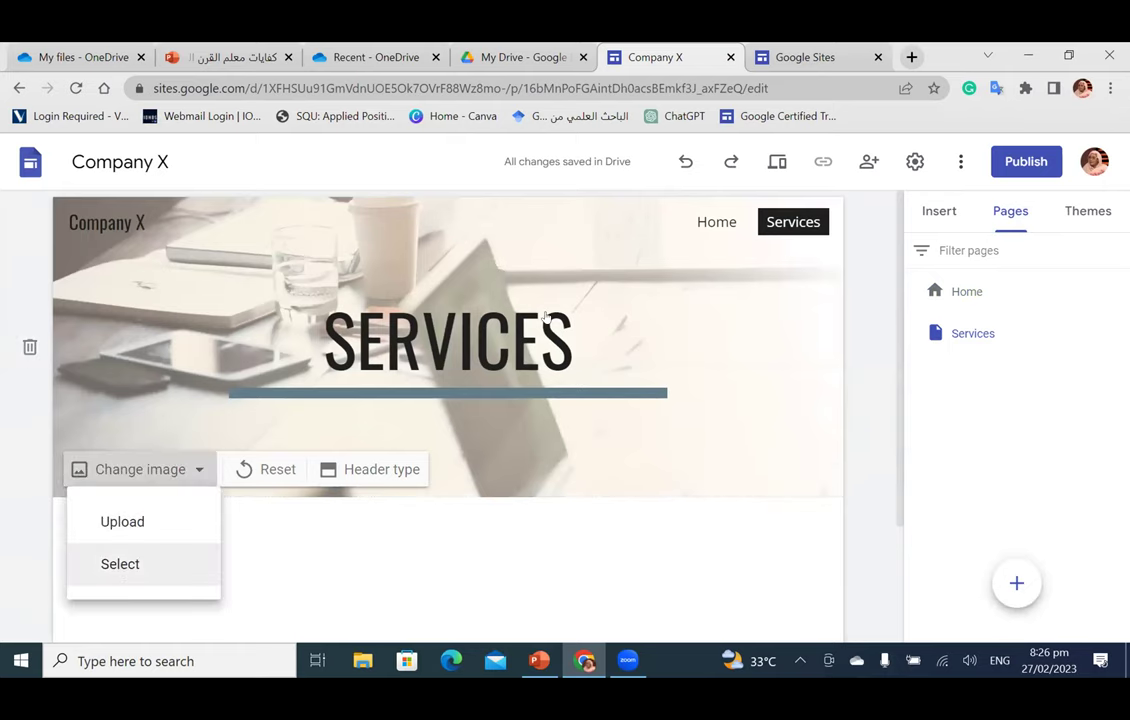
left_click(120, 564)
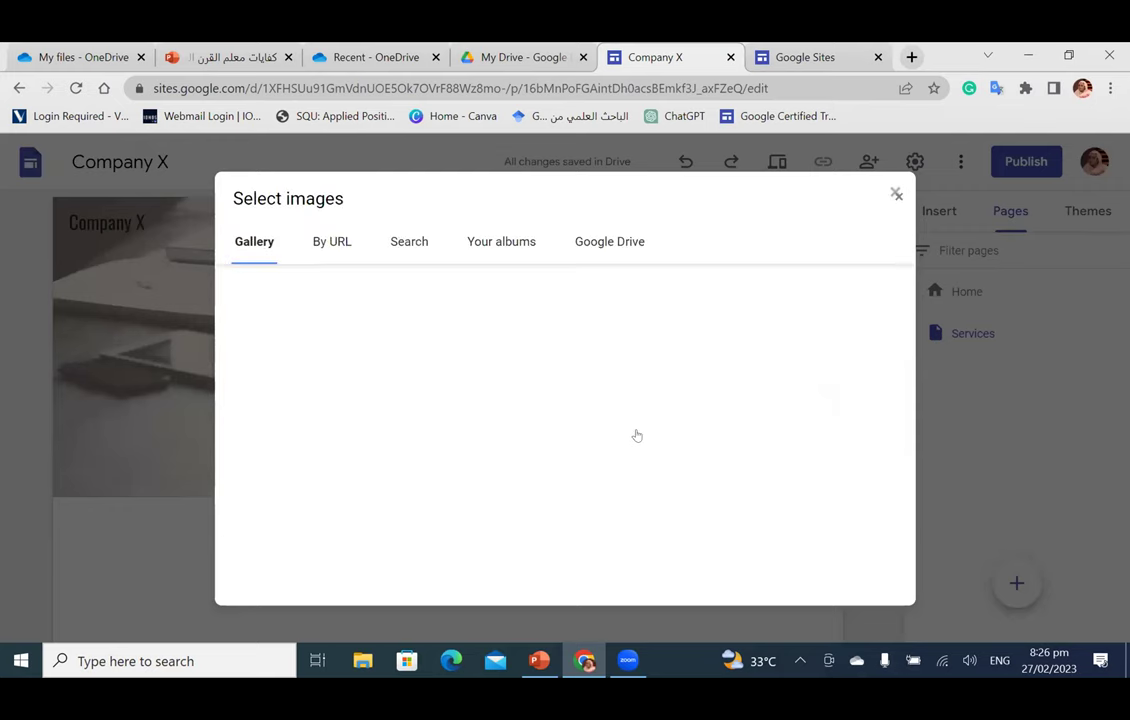
scroll(637, 436, "down", 2)
scroll(637, 436, "down", 15)
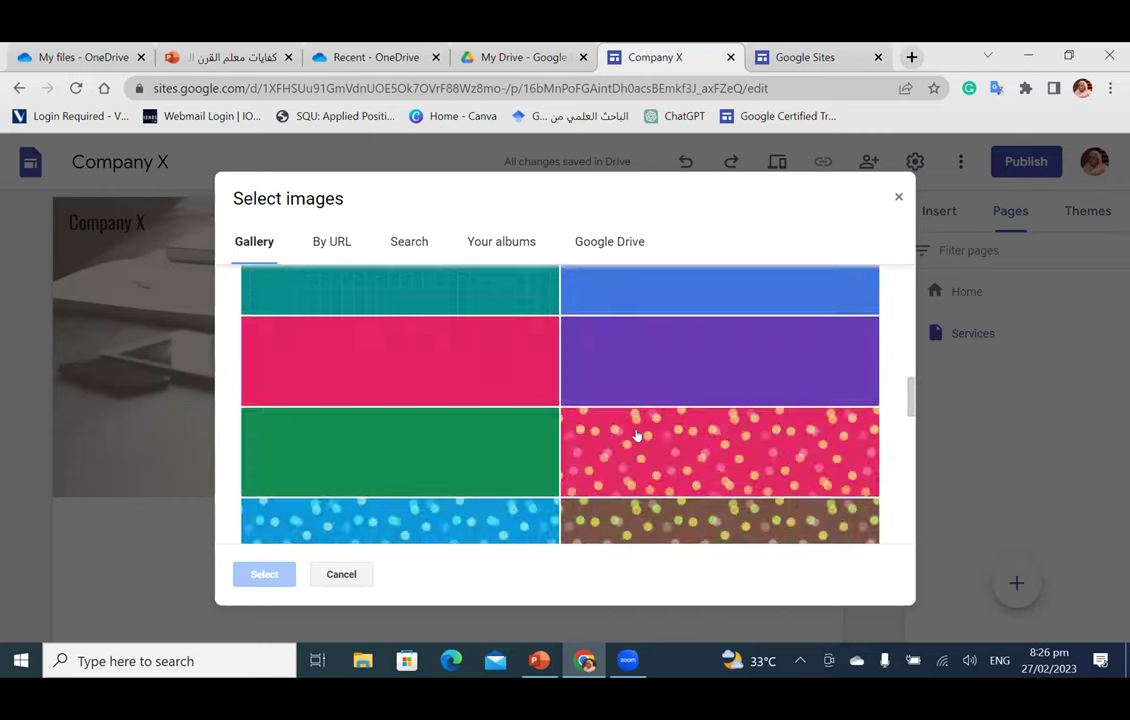
scroll(637, 436, "down", 1)
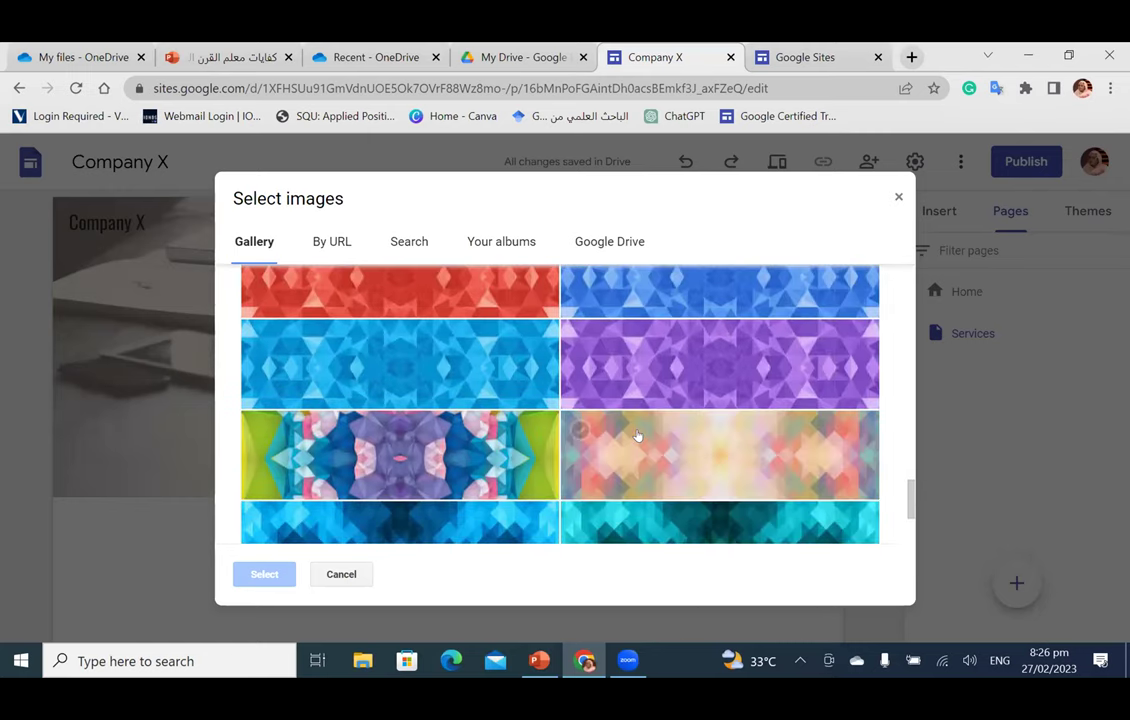
scroll(731, 465, "down", 6)
scroll(728, 468, "up", 2)
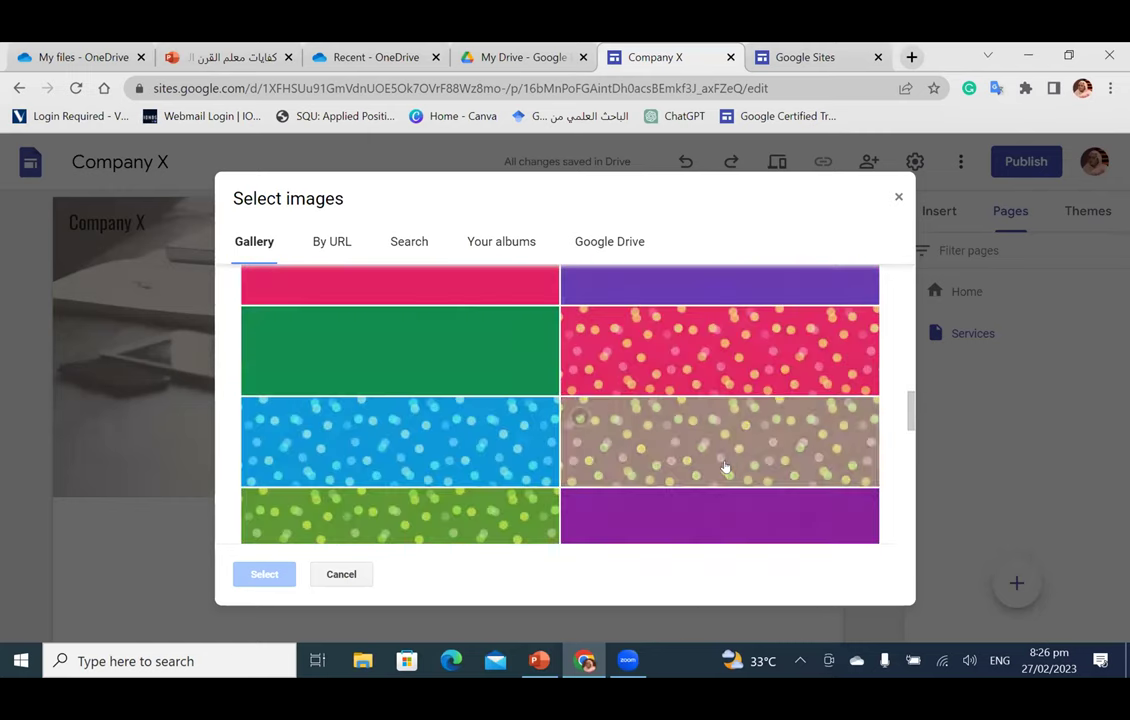
scroll(725, 467, "up", 6)
left_click(489, 456)
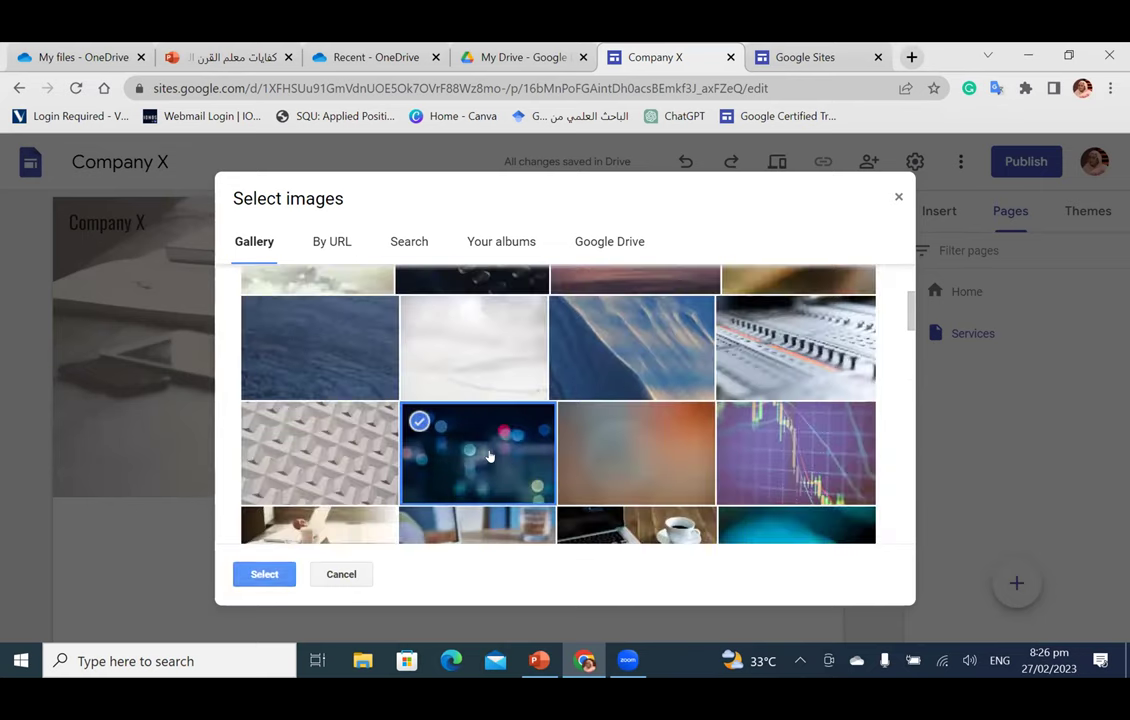
left_click(264, 574)
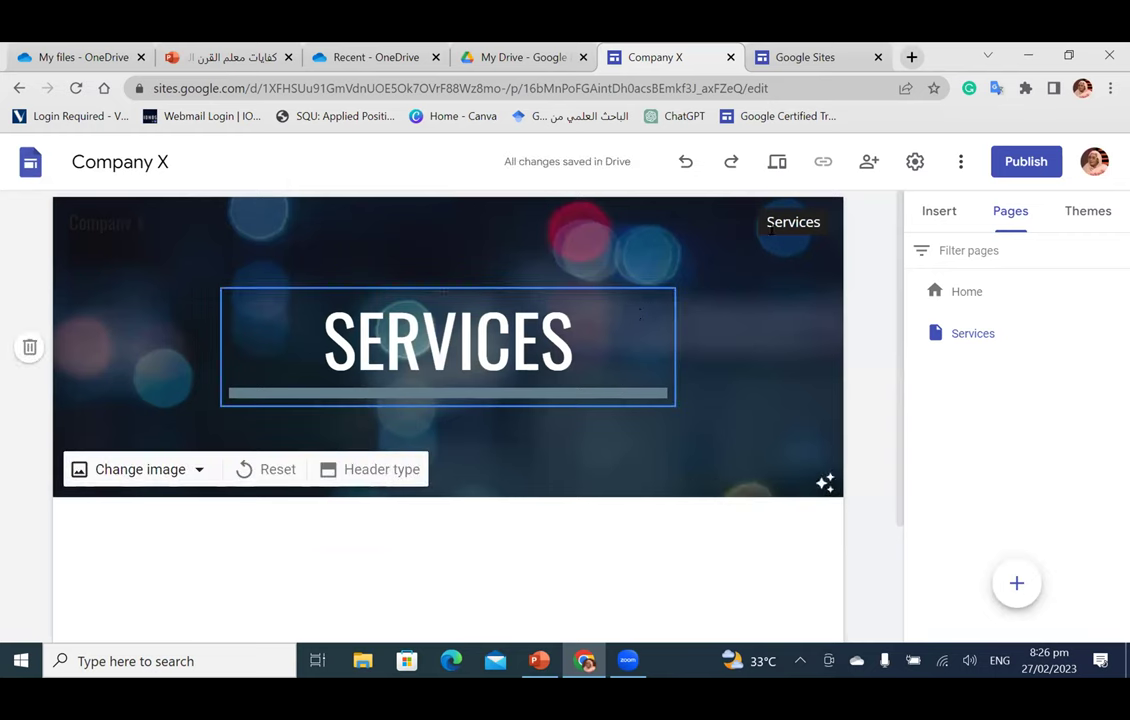
Step: Compare the header by visiting the Home page and returning to Services
left_click(707, 201)
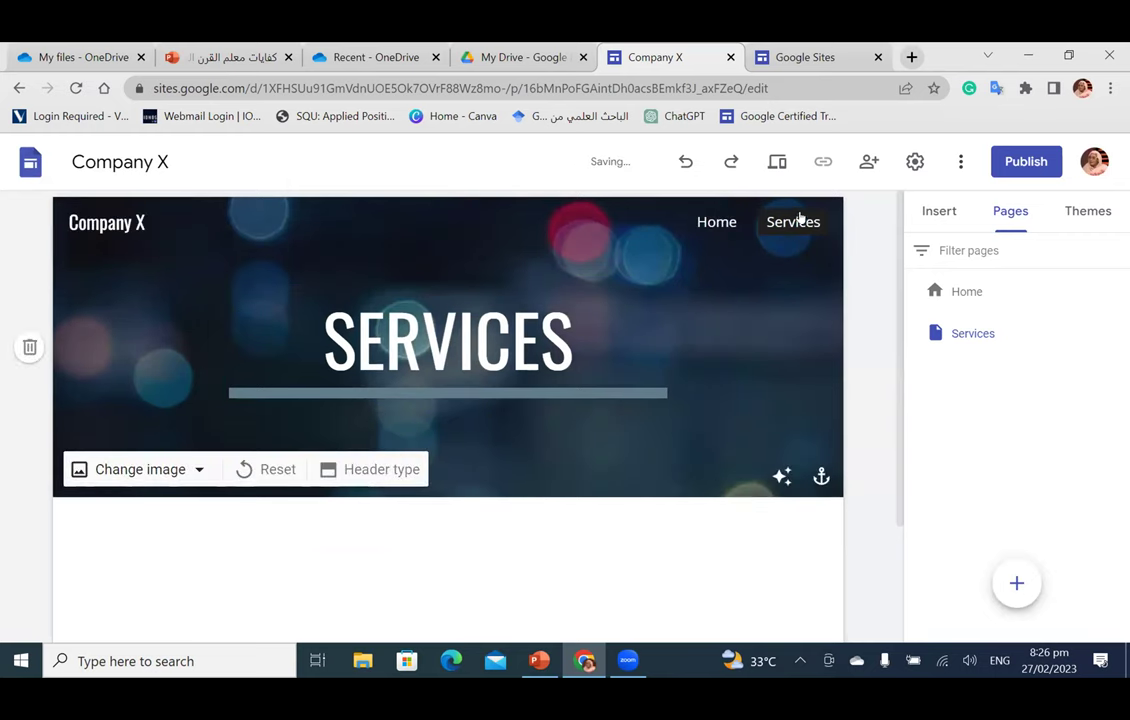
left_click(716, 222)
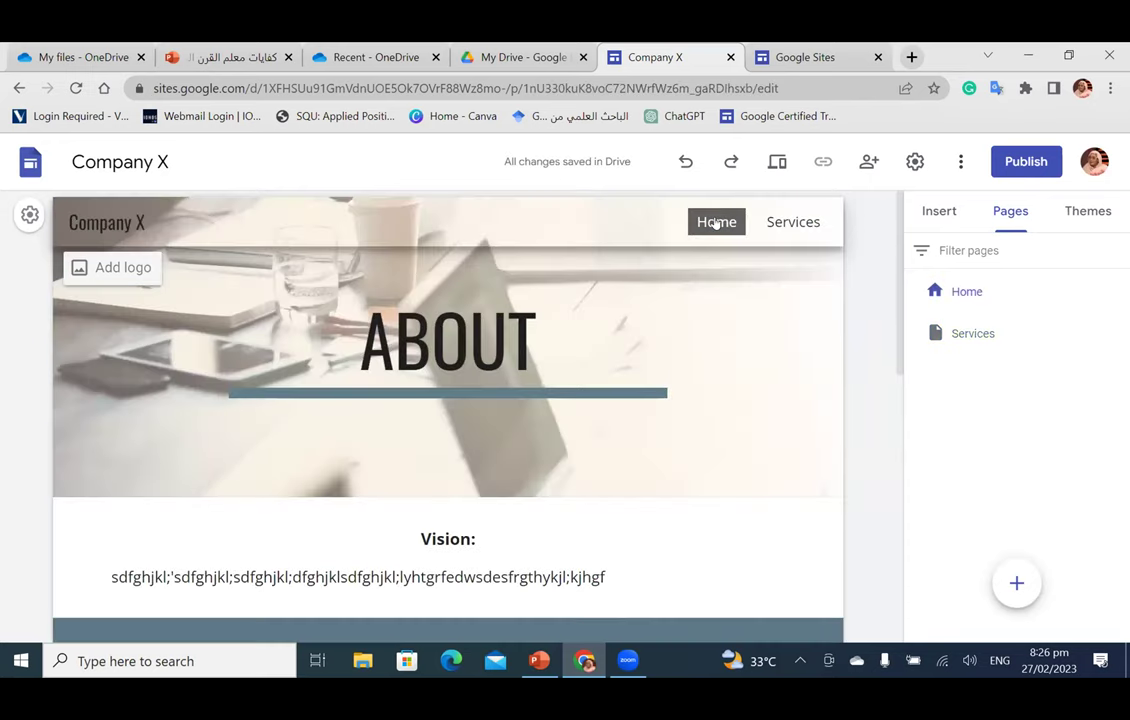
left_click(793, 222)
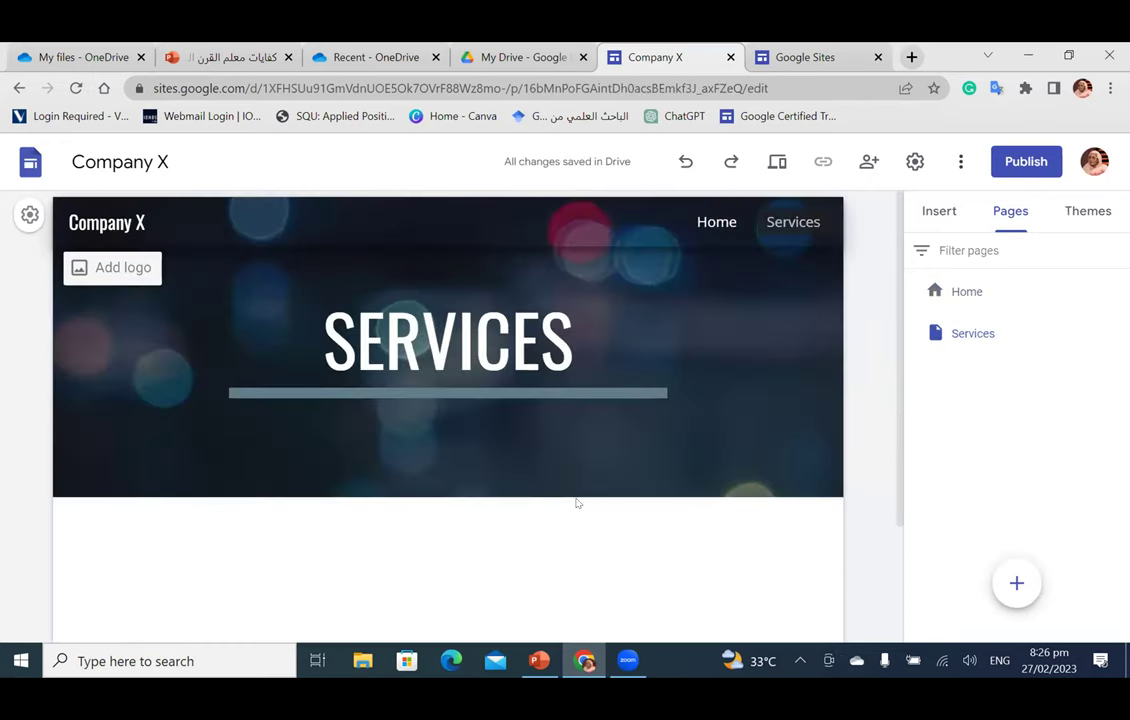
scroll(509, 411, "down", 3)
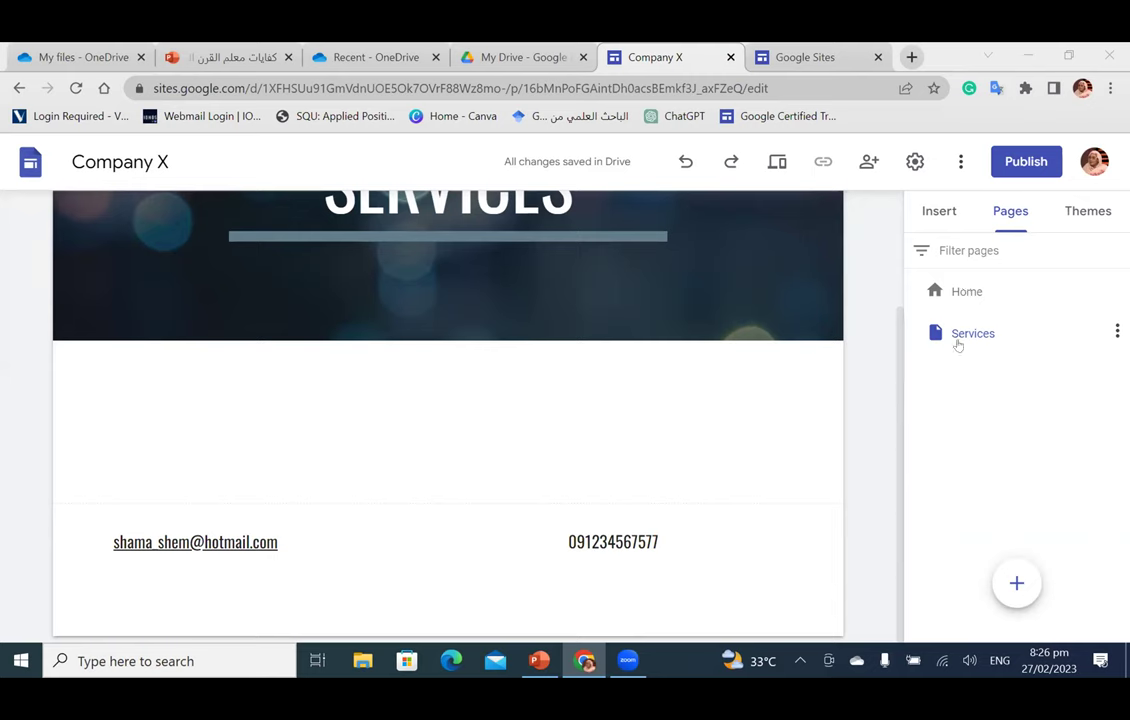
Step: Insert an image-and-text block and upload the certificate image from the GEGSUDAN folder
left_click(937, 216)
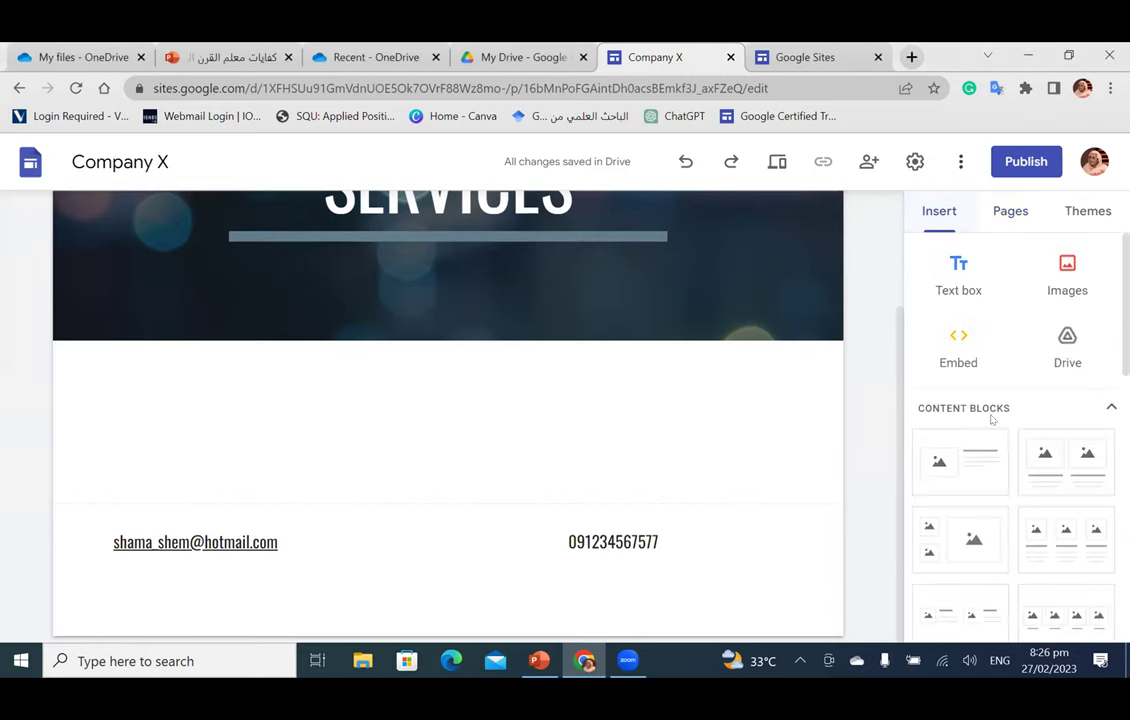
scroll(991, 424, "down", 2)
left_click(966, 394)
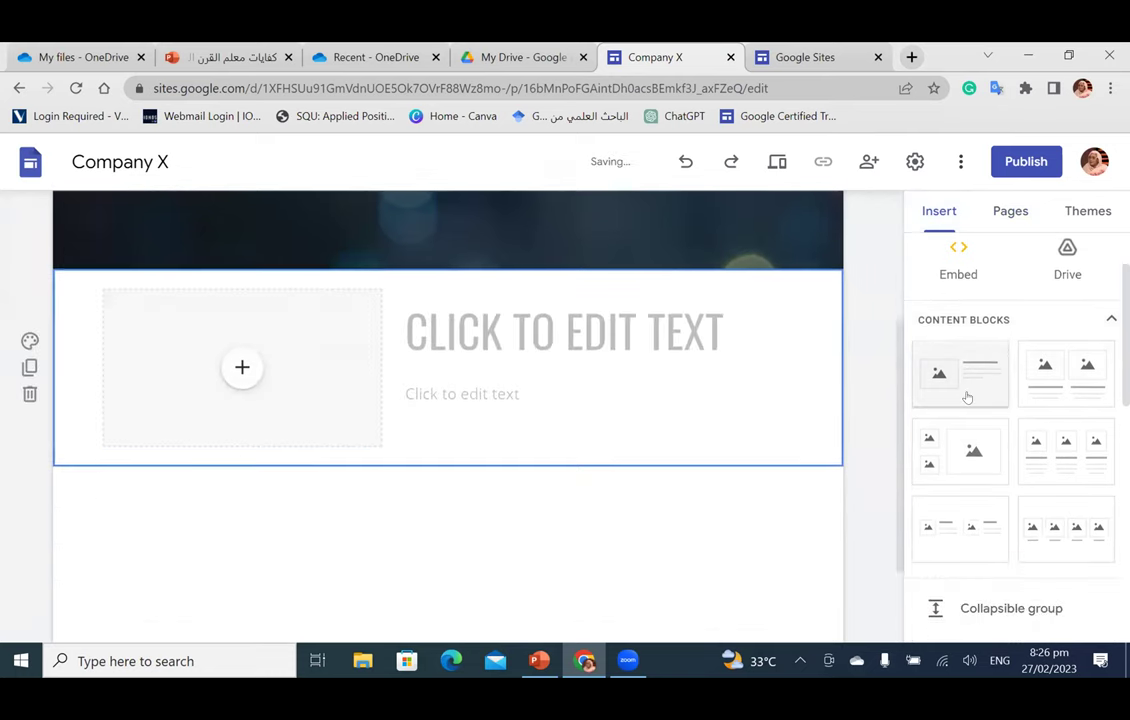
left_click(242, 359)
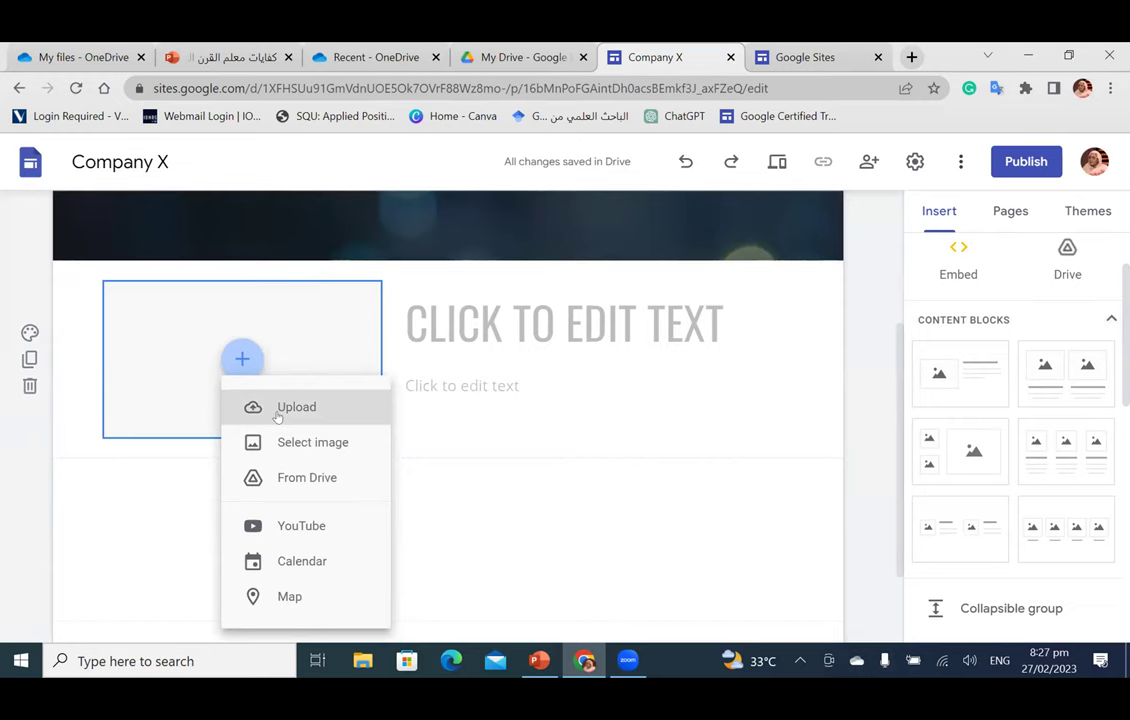
left_click(278, 407)
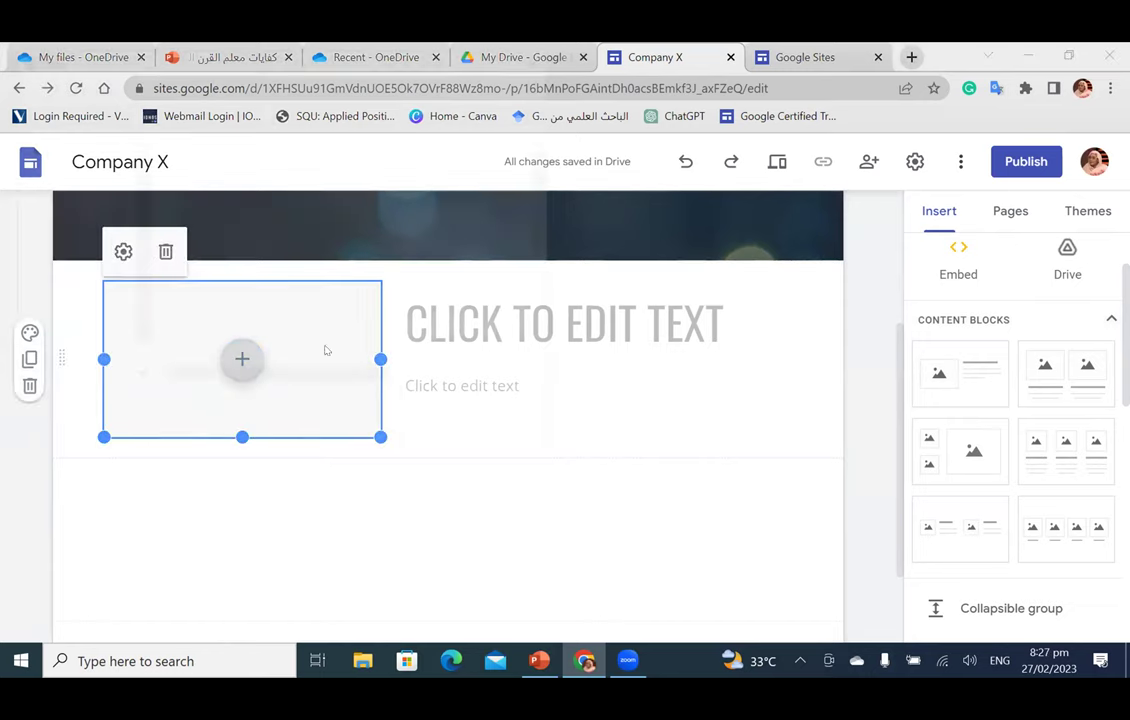
double_click(274, 172)
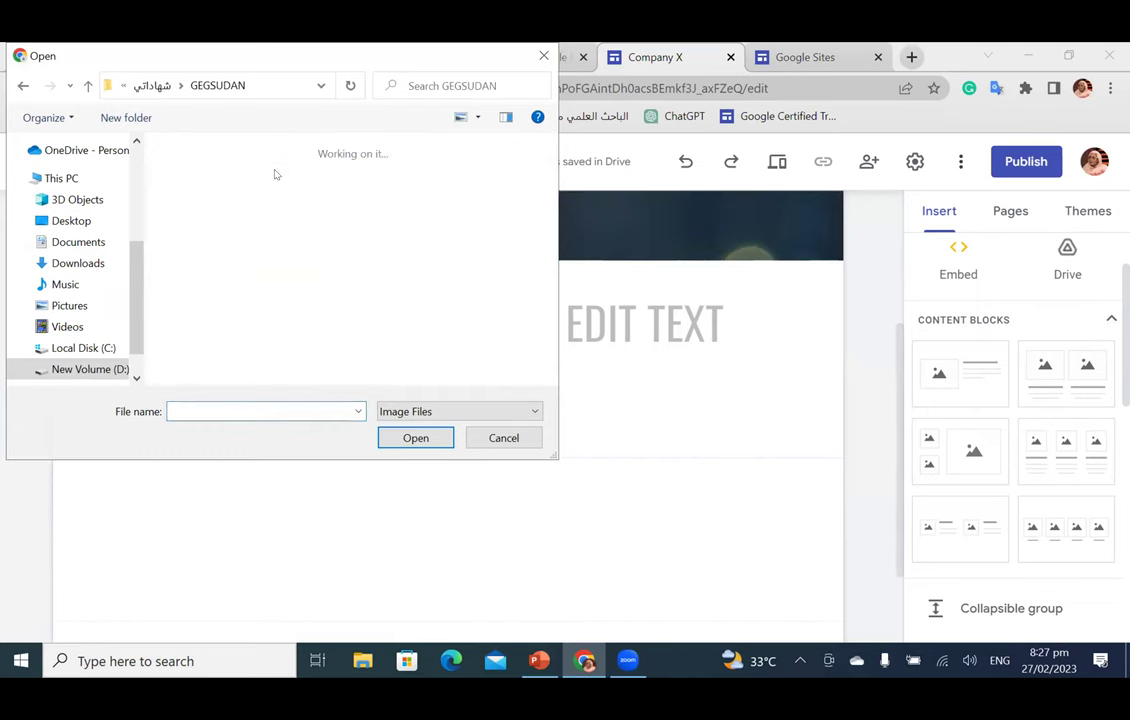
scroll(400, 290, "down", 3)
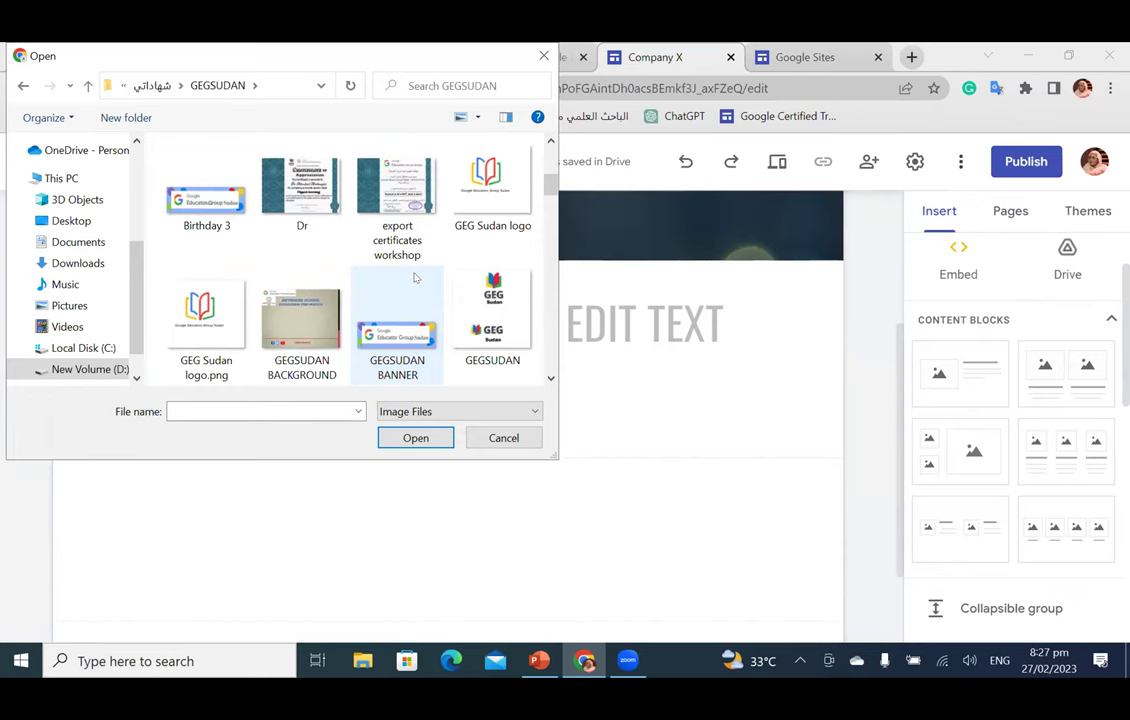
scroll(415, 278, "down", 1)
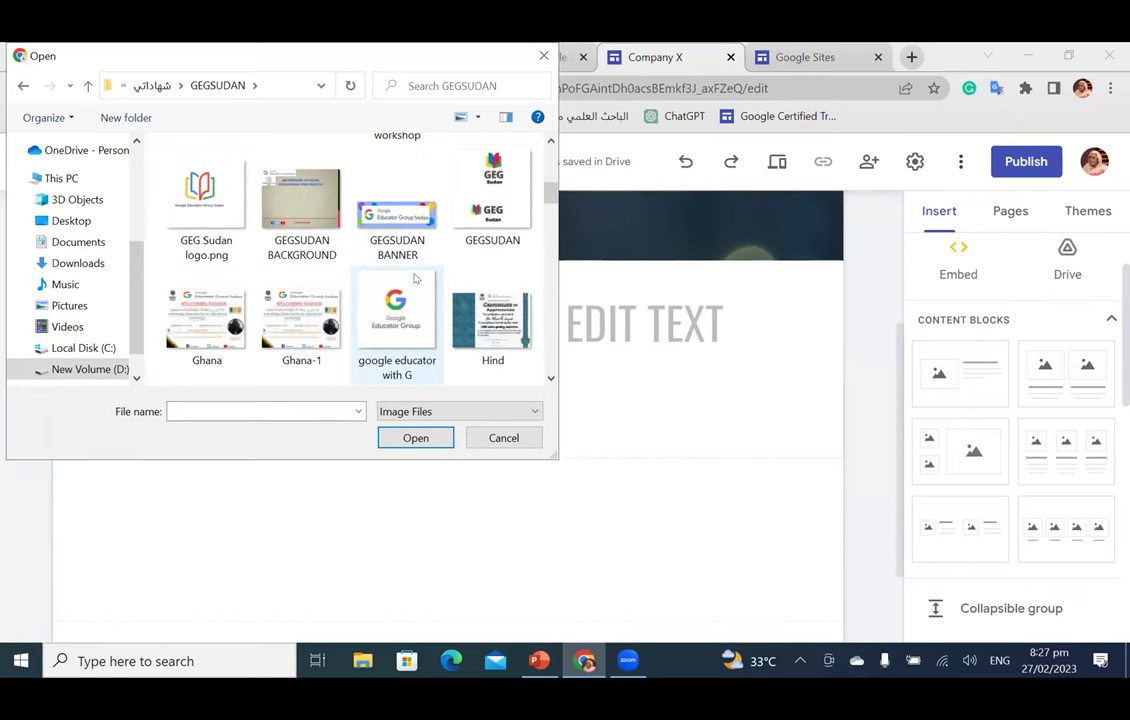
left_click(480, 310)
left_click(415, 438)
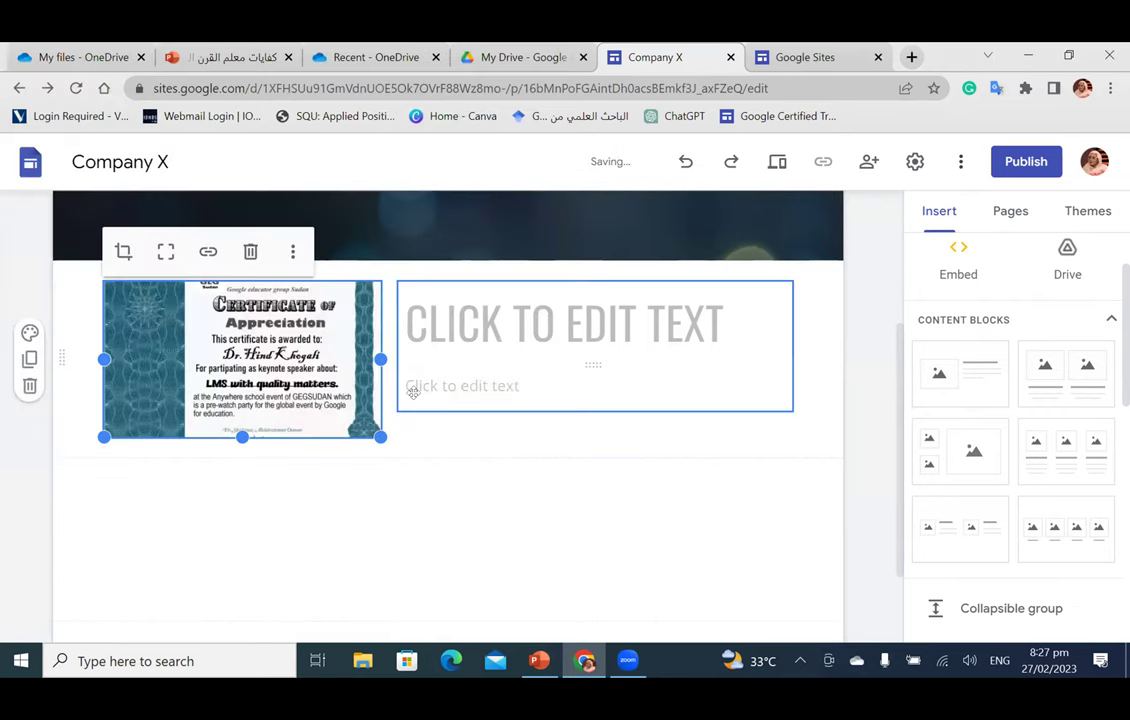
Step: Title the block 'TRAINING' and delete its empty subtitle box
left_click(435, 322)
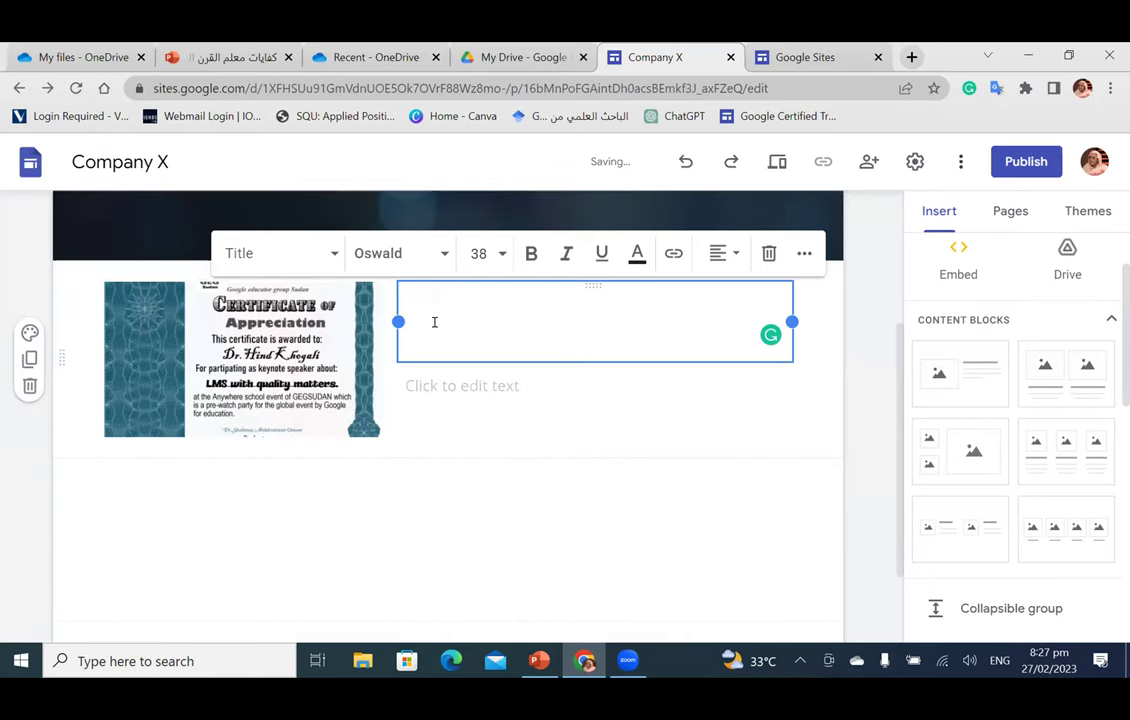
type("TR")
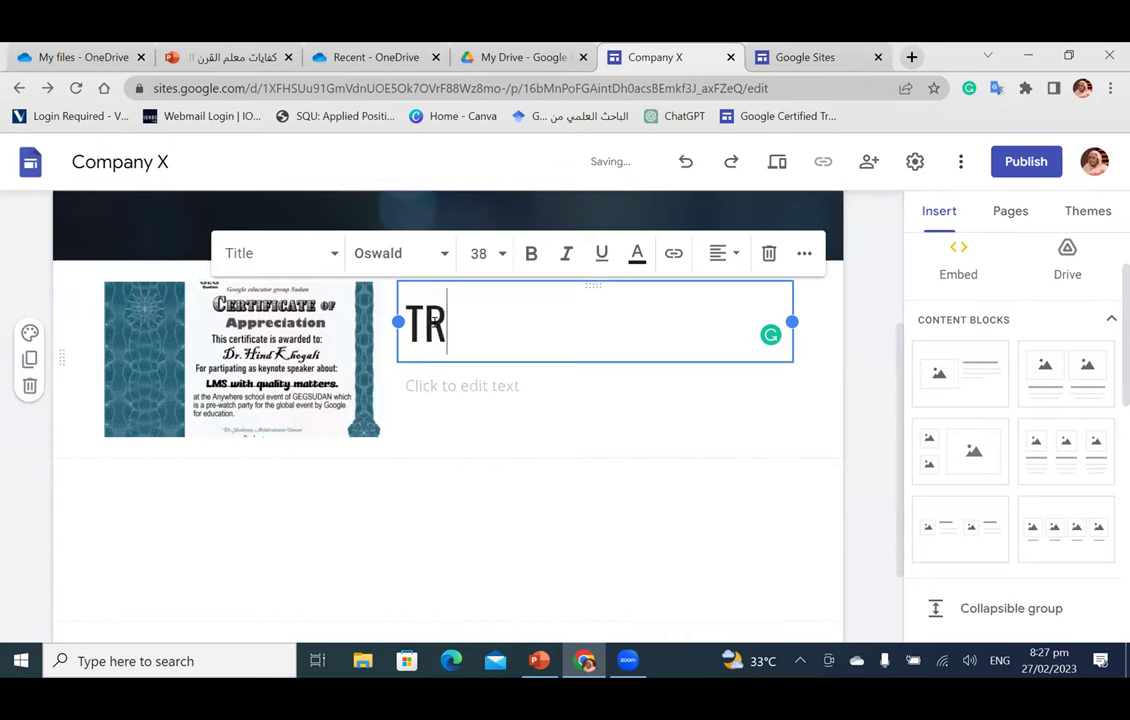
type("AINING")
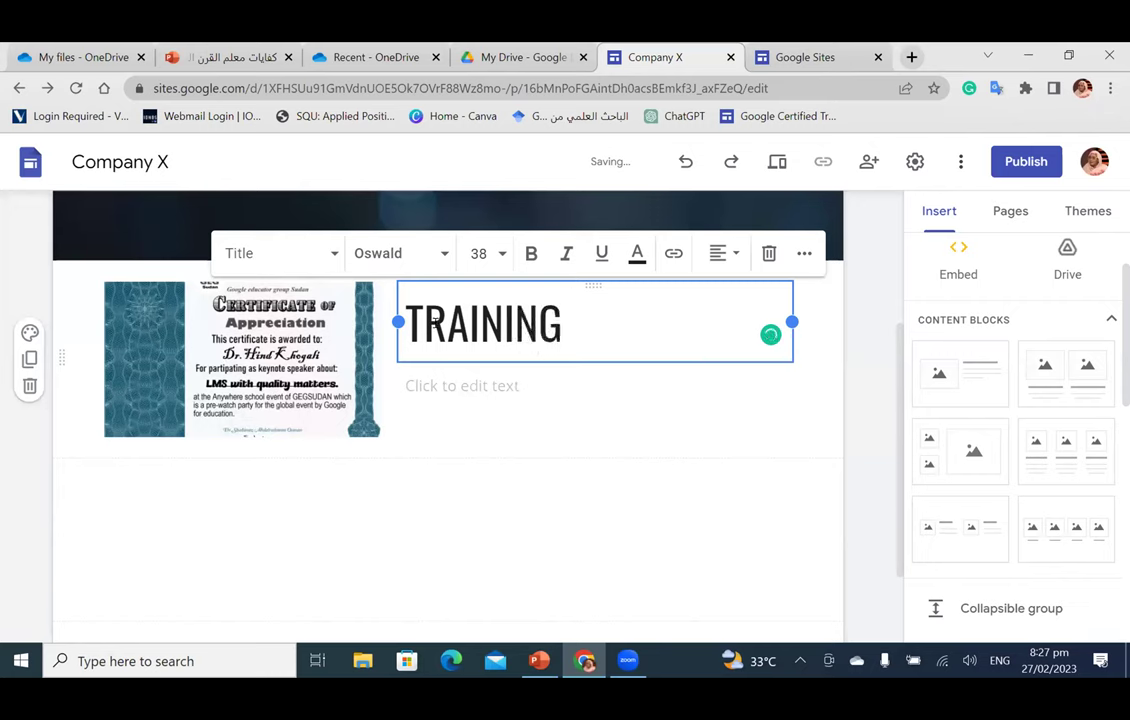
left_click(479, 400)
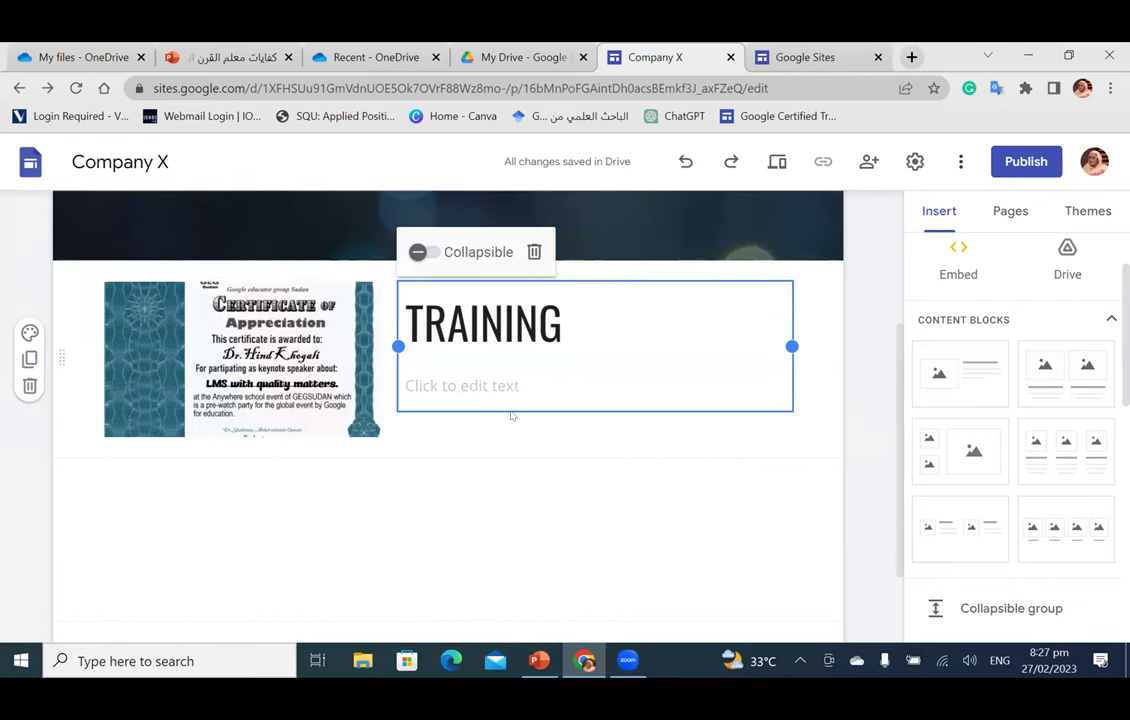
left_click(507, 400)
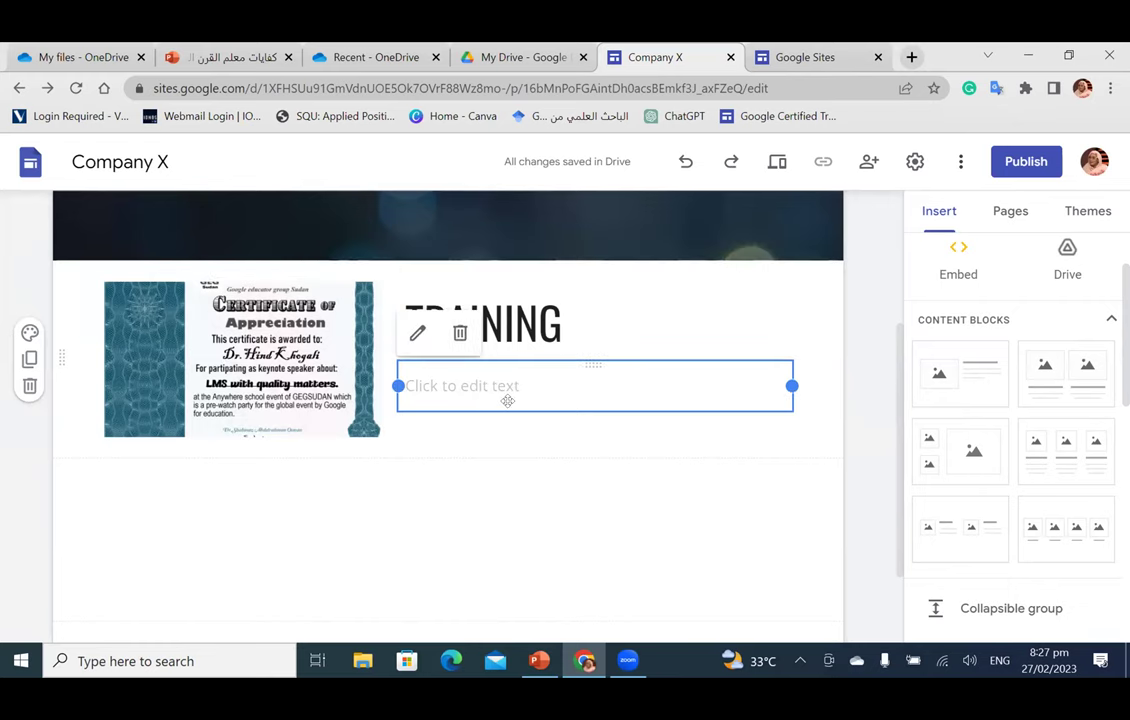
left_click(458, 331)
left_click(558, 305)
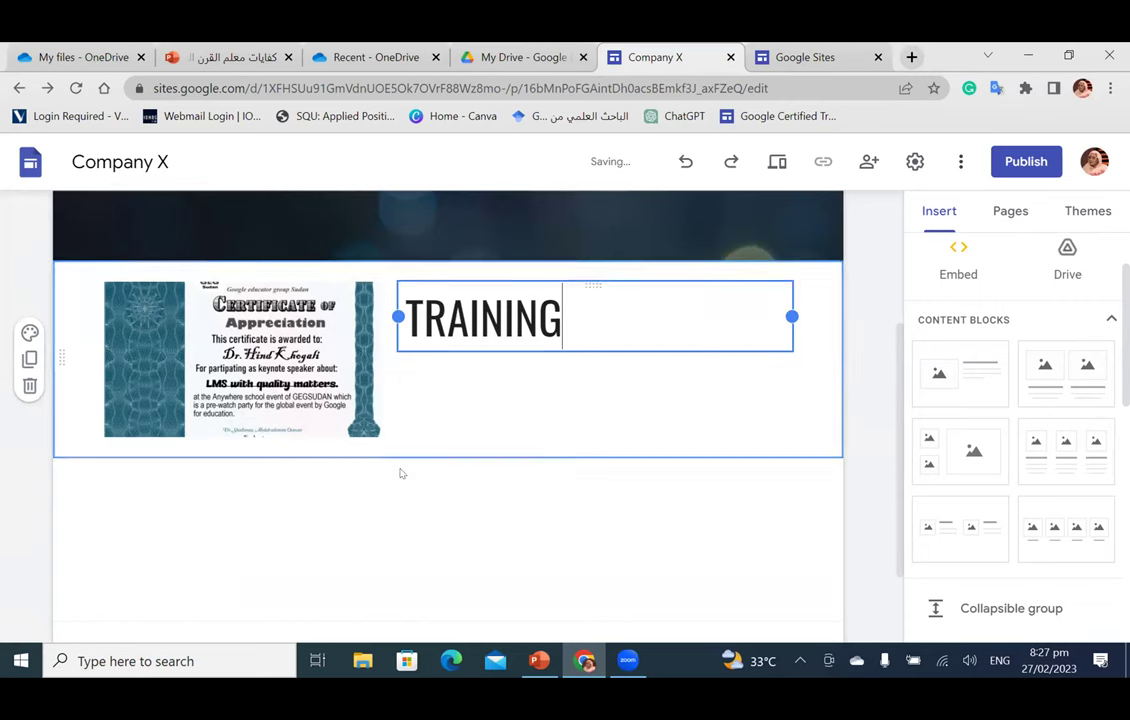
left_click(408, 479)
scroll(409, 481, "down", 1)
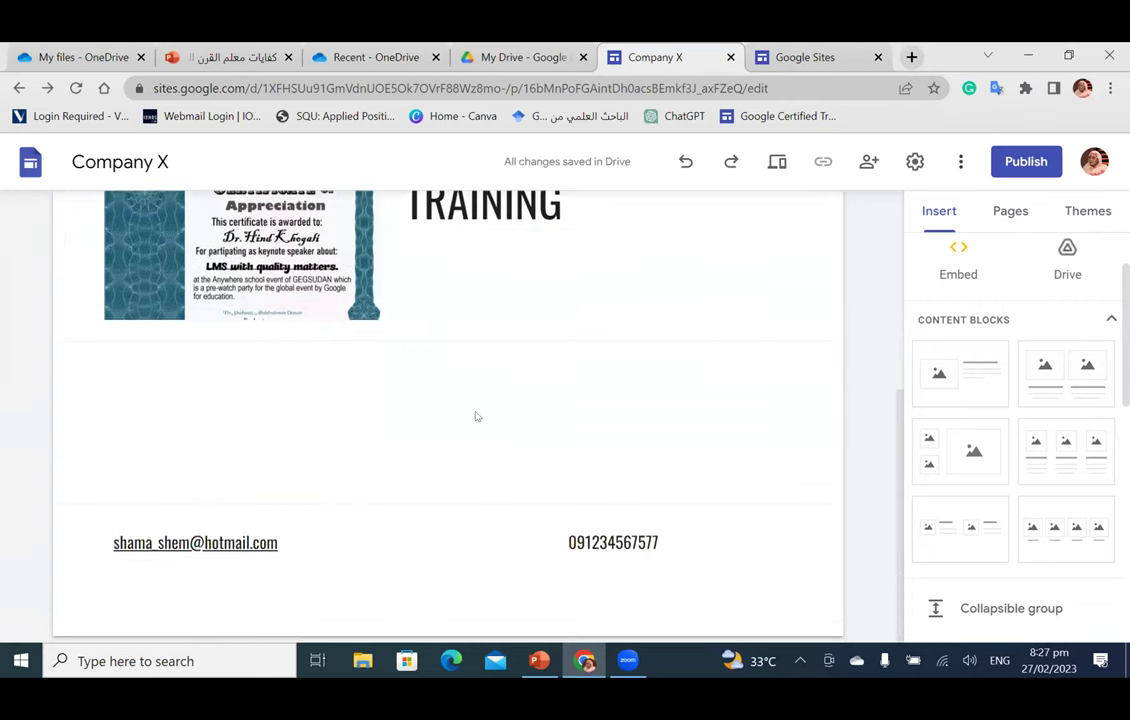
scroll(475, 414, "up", 3)
scroll(475, 414, "down", 3)
scroll(477, 444, "up", 3)
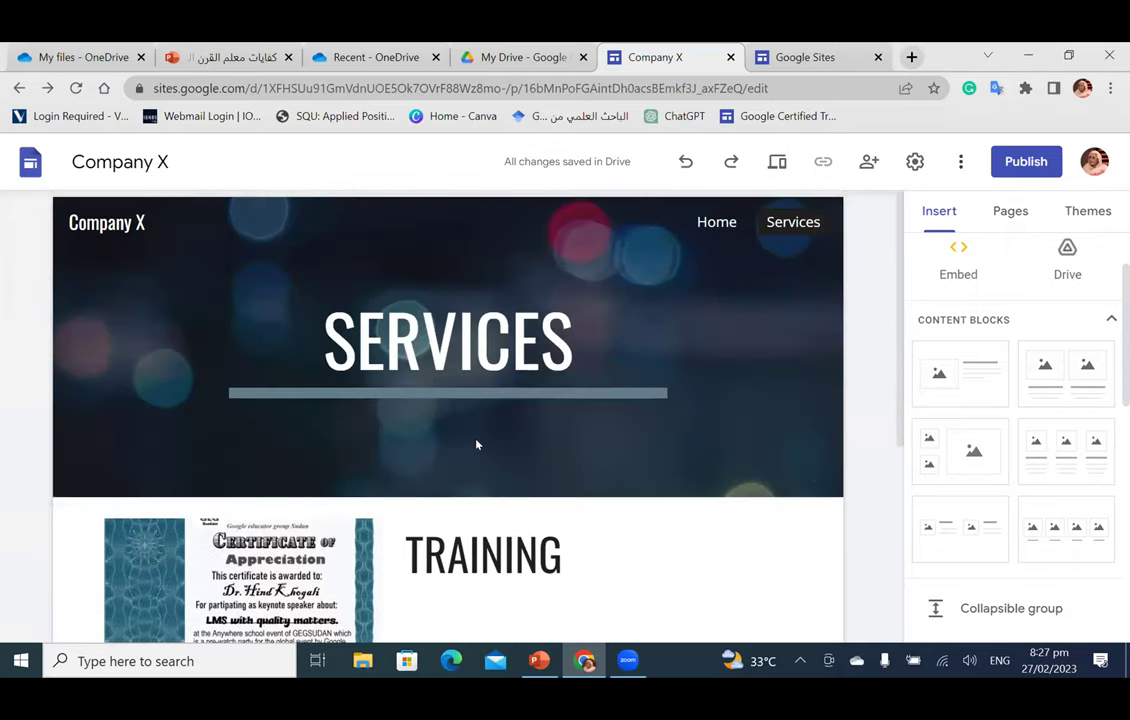
Step: Go back to the Company X Home page showing the ABOUT header, Vision and Mission sections
left_click(1009, 215)
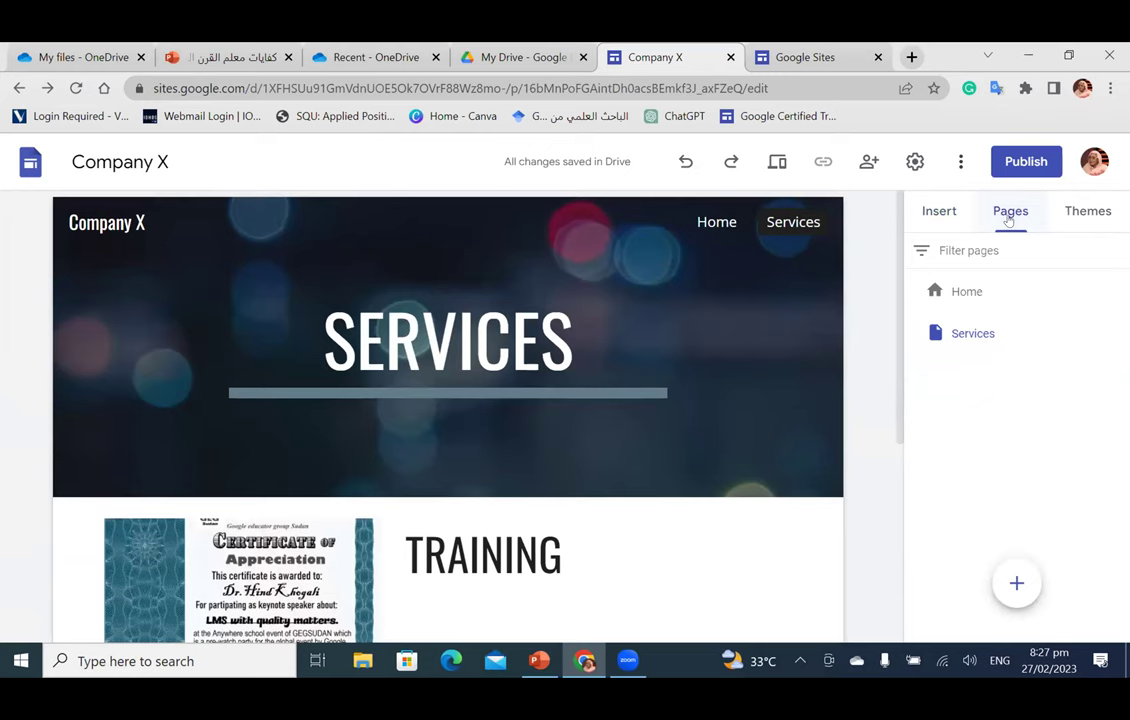
left_click(977, 298)
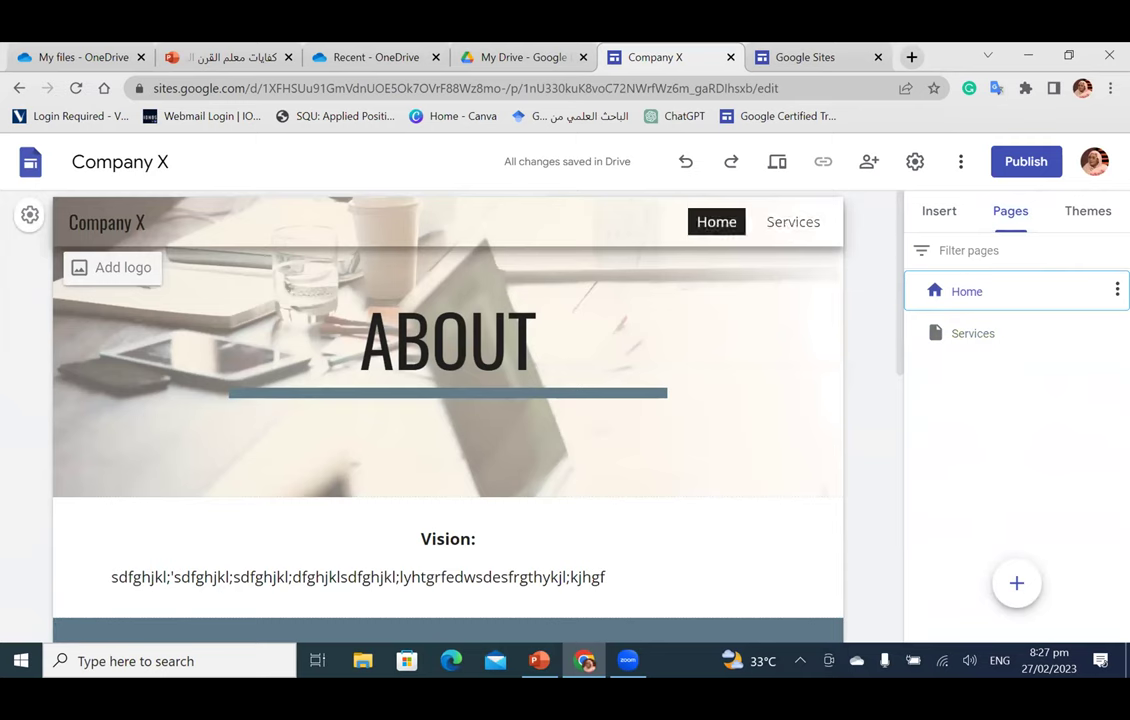
left_click(1116, 295)
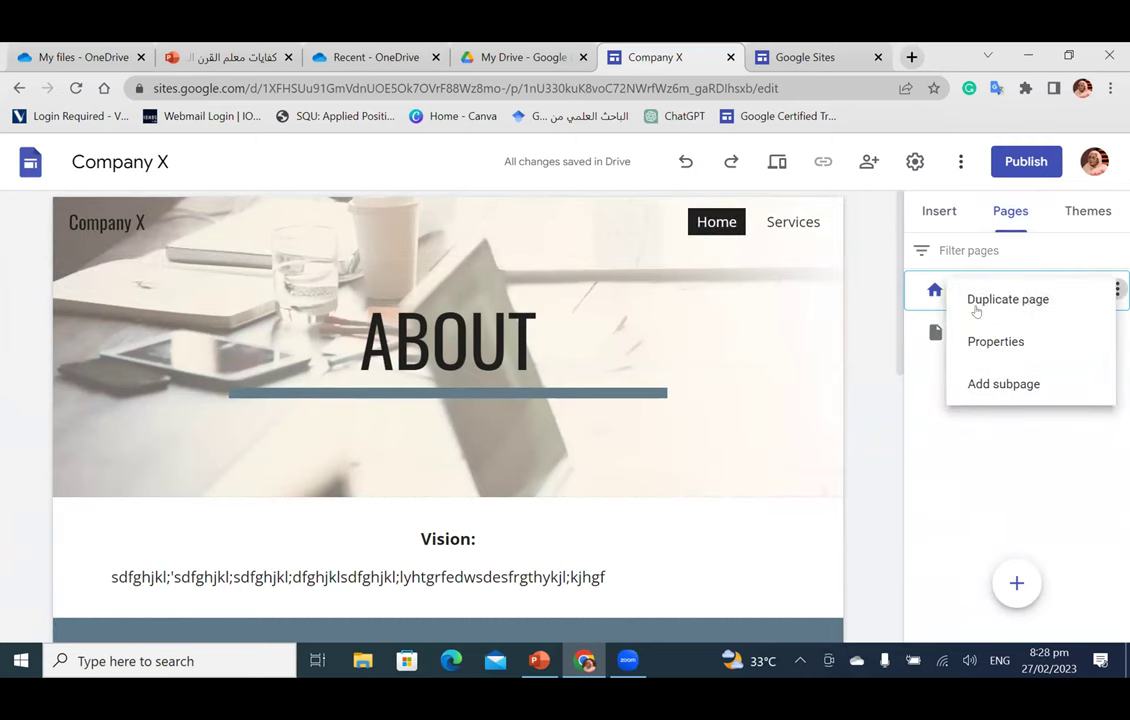
left_click(962, 444)
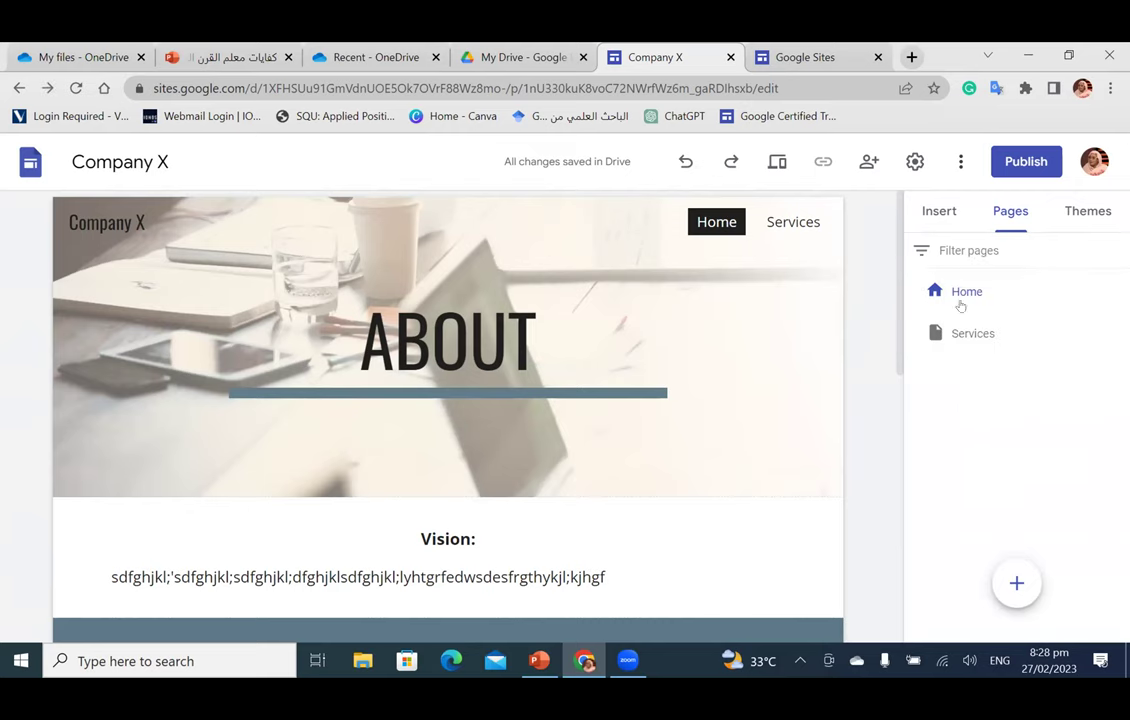
scroll(532, 418, "down", 1)
scroll(532, 418, "down", 3)
scroll(469, 277, "up", 3)
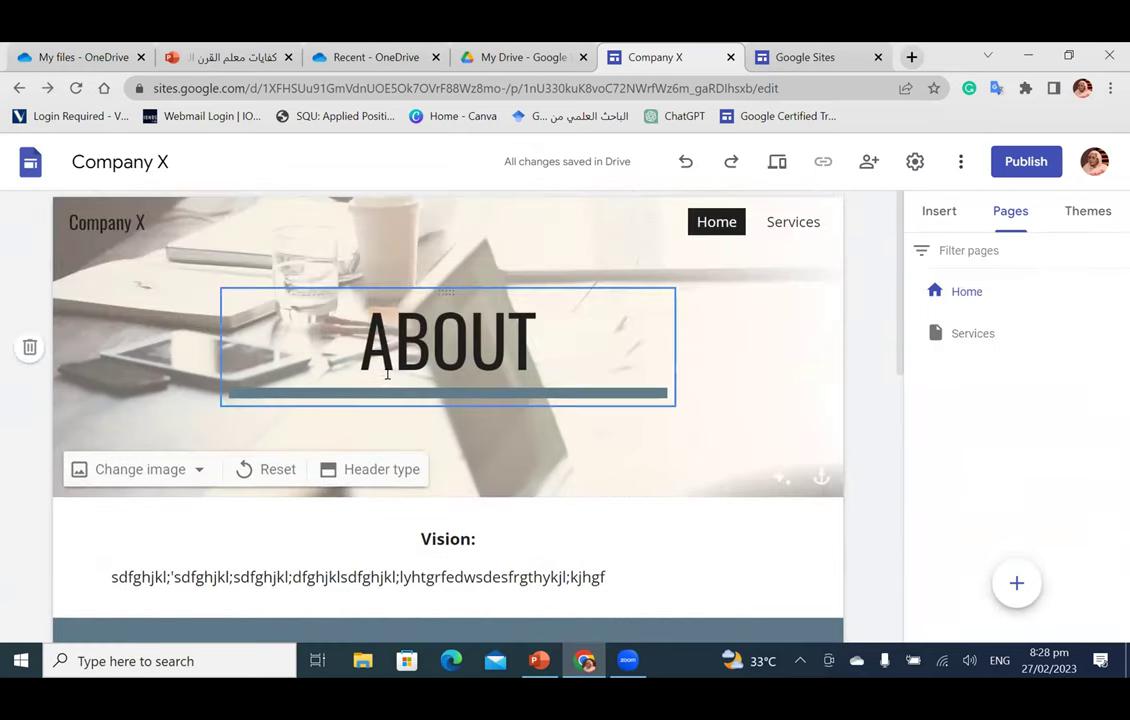
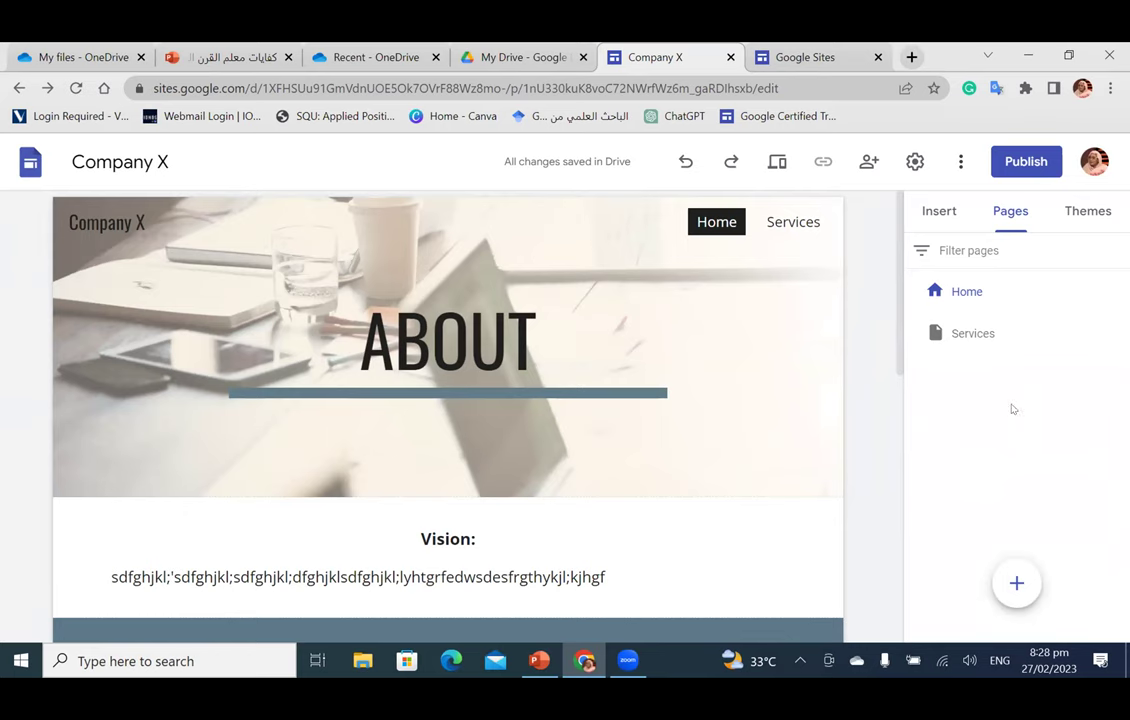
Step: Show the Insert elements list for the Company X site and scroll through it, returning to the editor
left_click(940, 214)
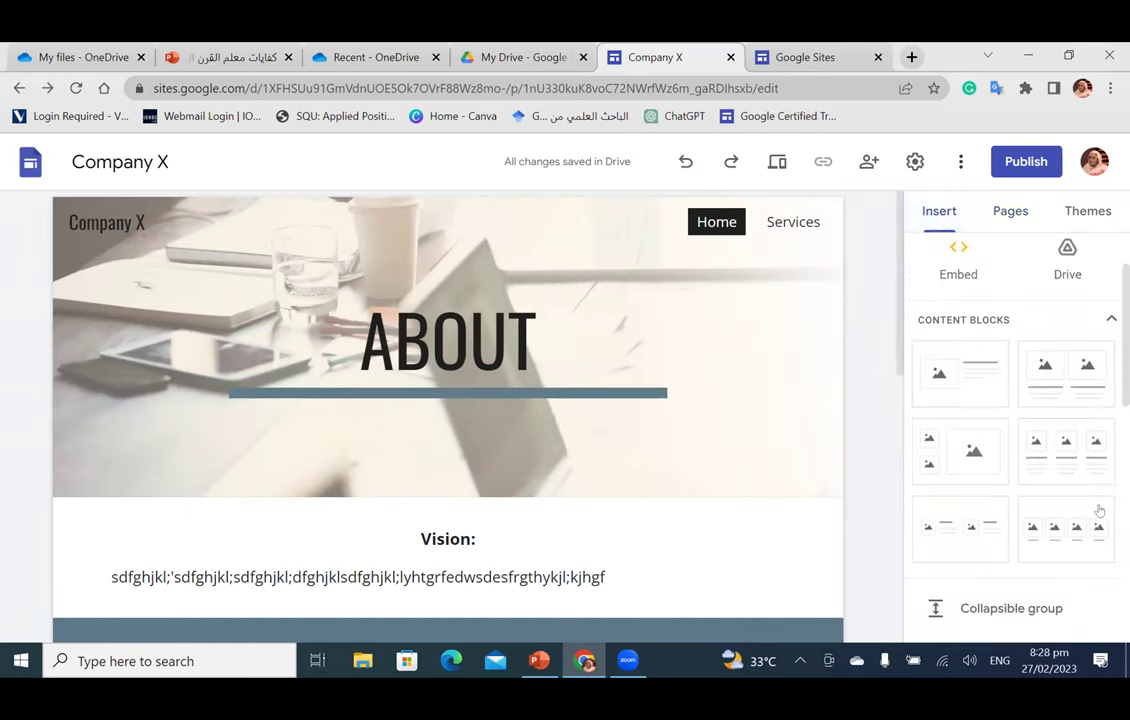
scroll(1080, 510, "down", 5)
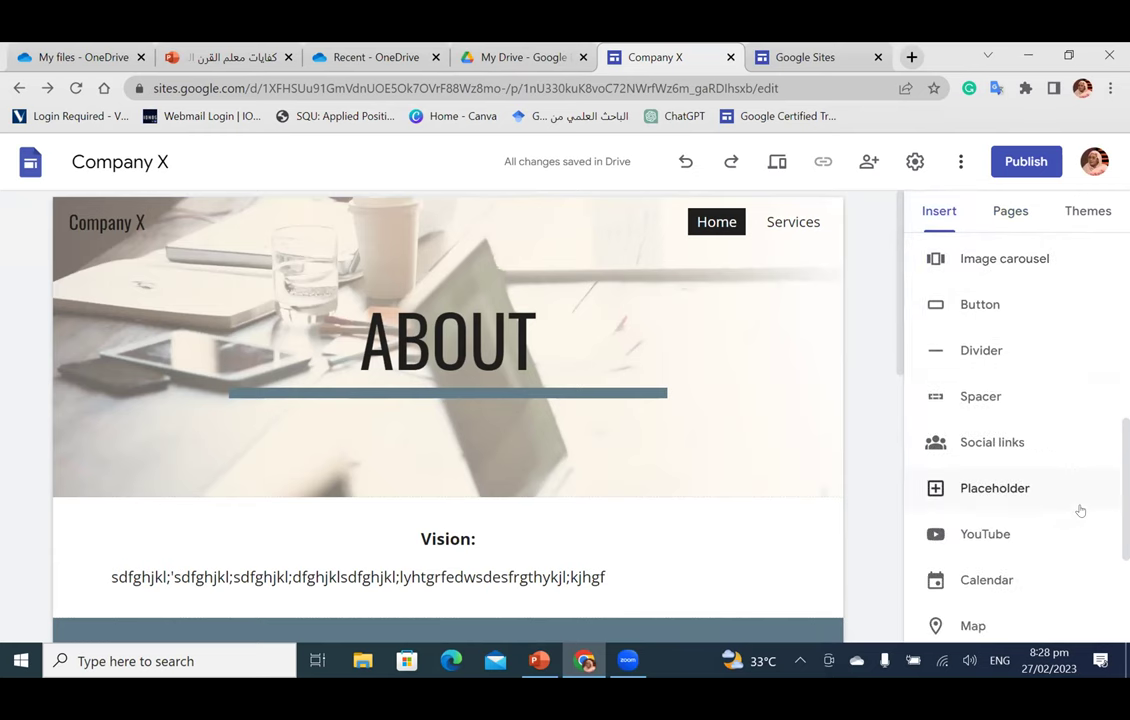
scroll(588, 497, "down", 3)
scroll(586, 493, "down", 3)
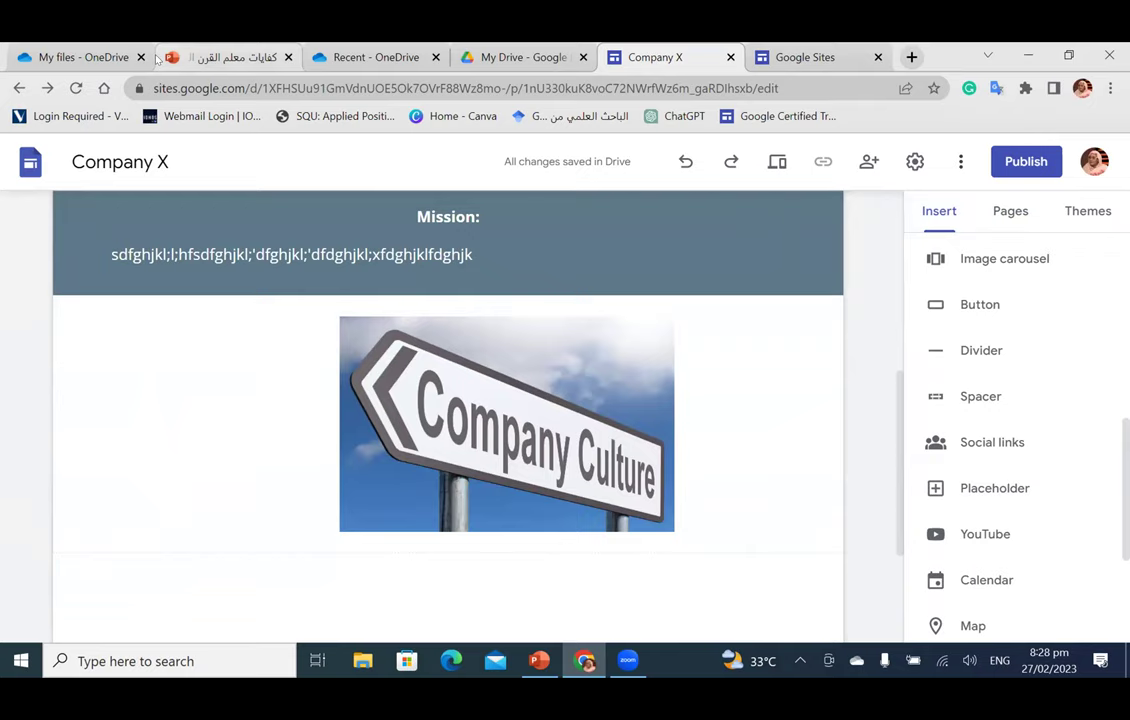
left_click(170, 57)
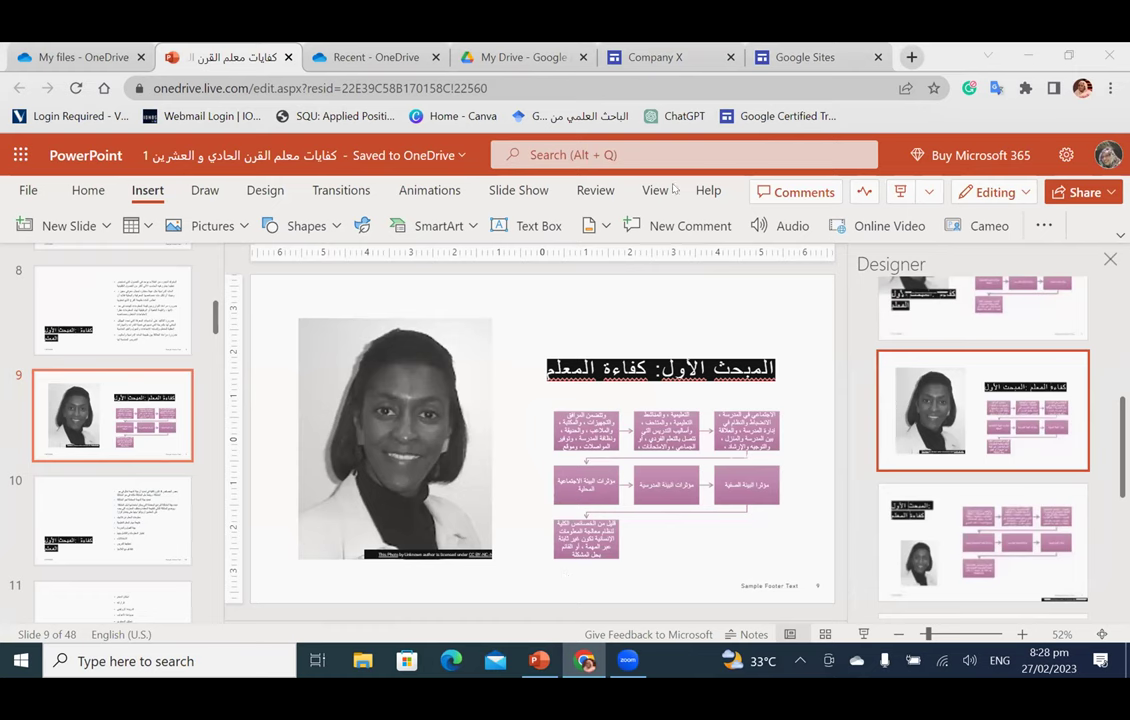
left_click(643, 60)
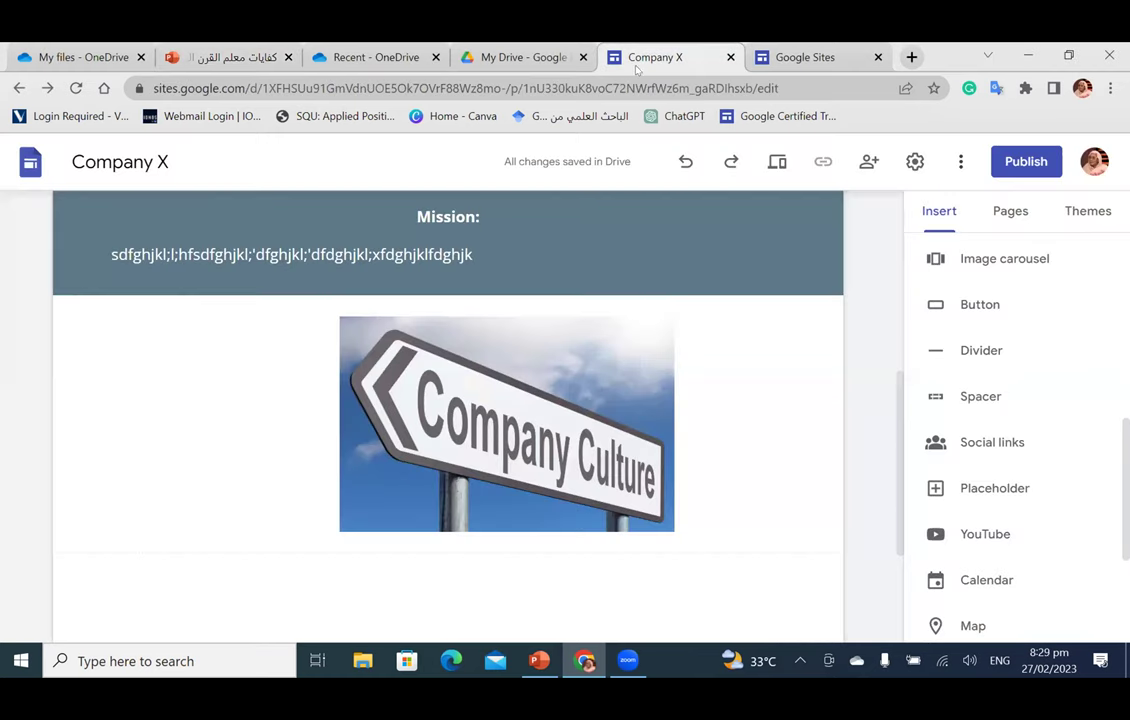
Step: In My Drive, open sharing for the Applied Digital Skills file, then cancel without sending
left_click(520, 58)
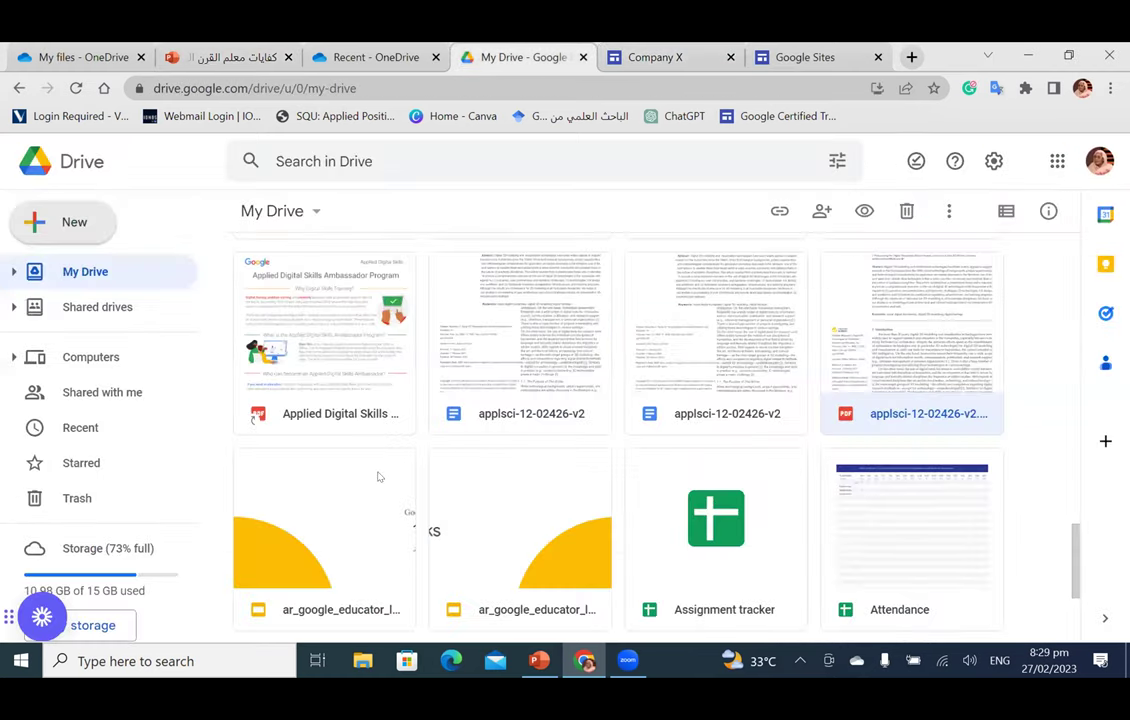
right_click(314, 425)
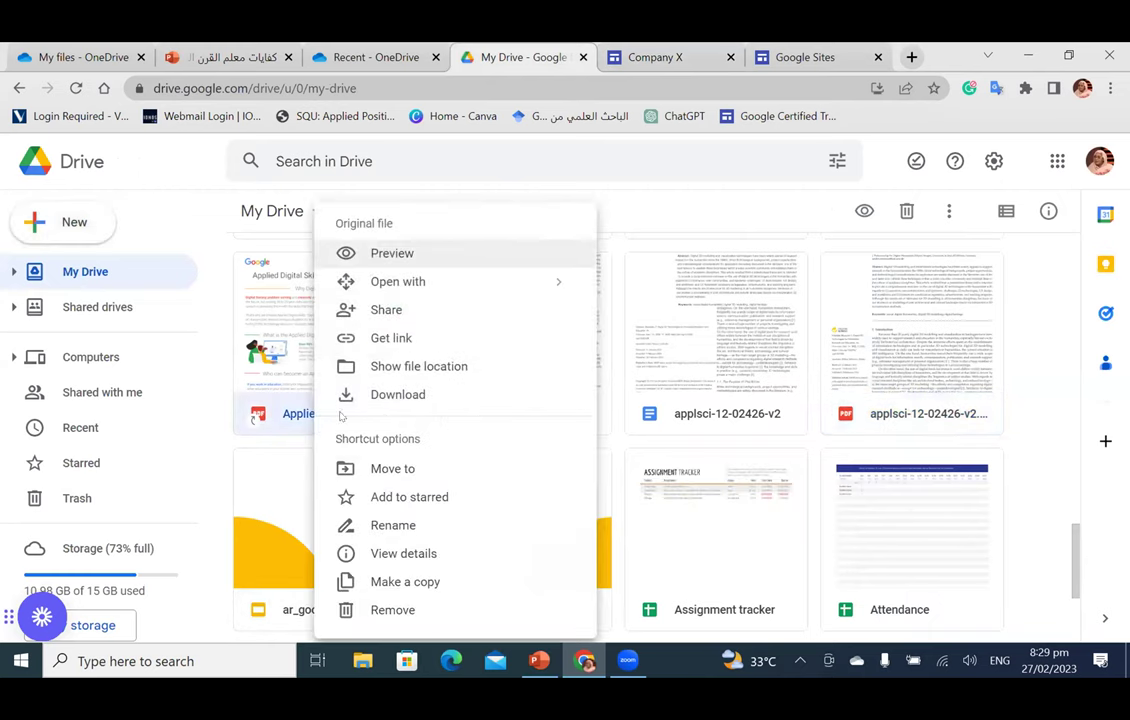
left_click(390, 313)
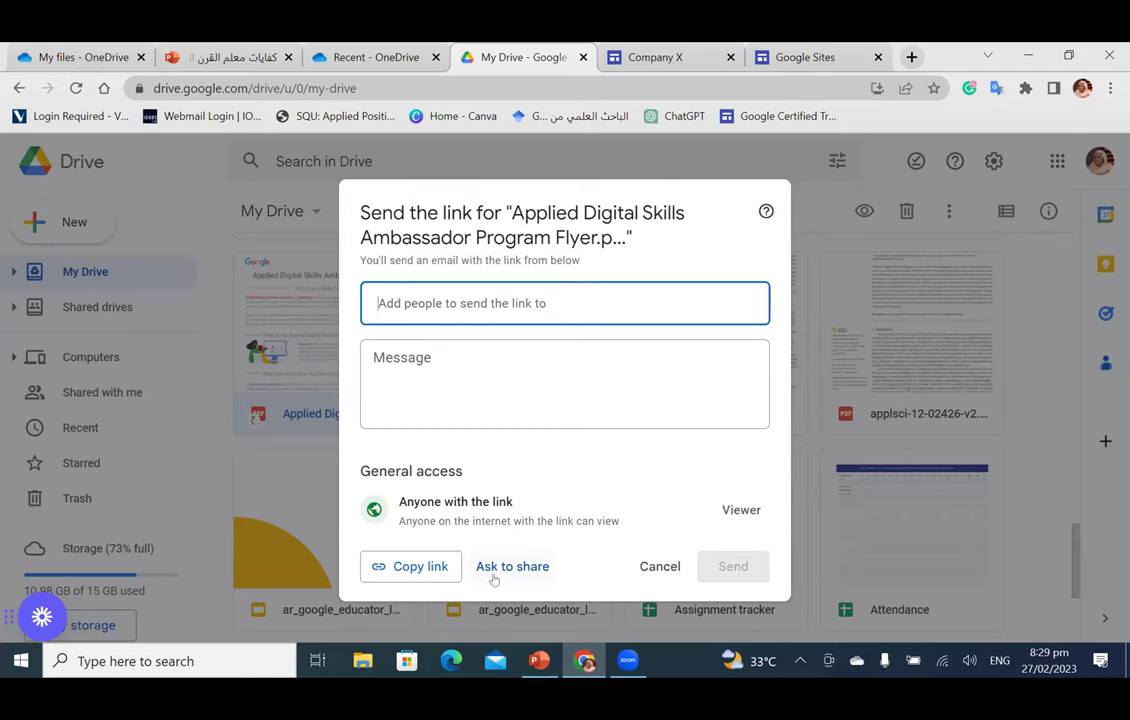
left_click(212, 235)
scroll(593, 448, "down", 2)
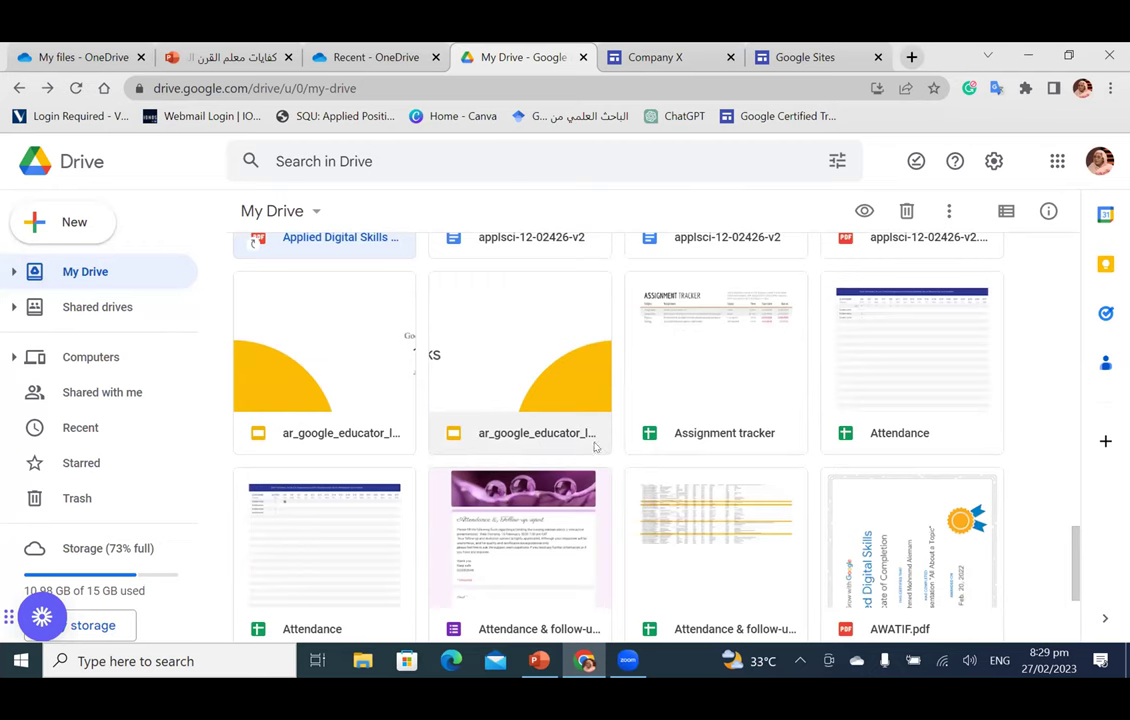
scroll(597, 441, "up", 3)
Step: Set applsci-12-02426-v2 to Anyone with the link (Viewer) and copy its link
left_click(550, 495)
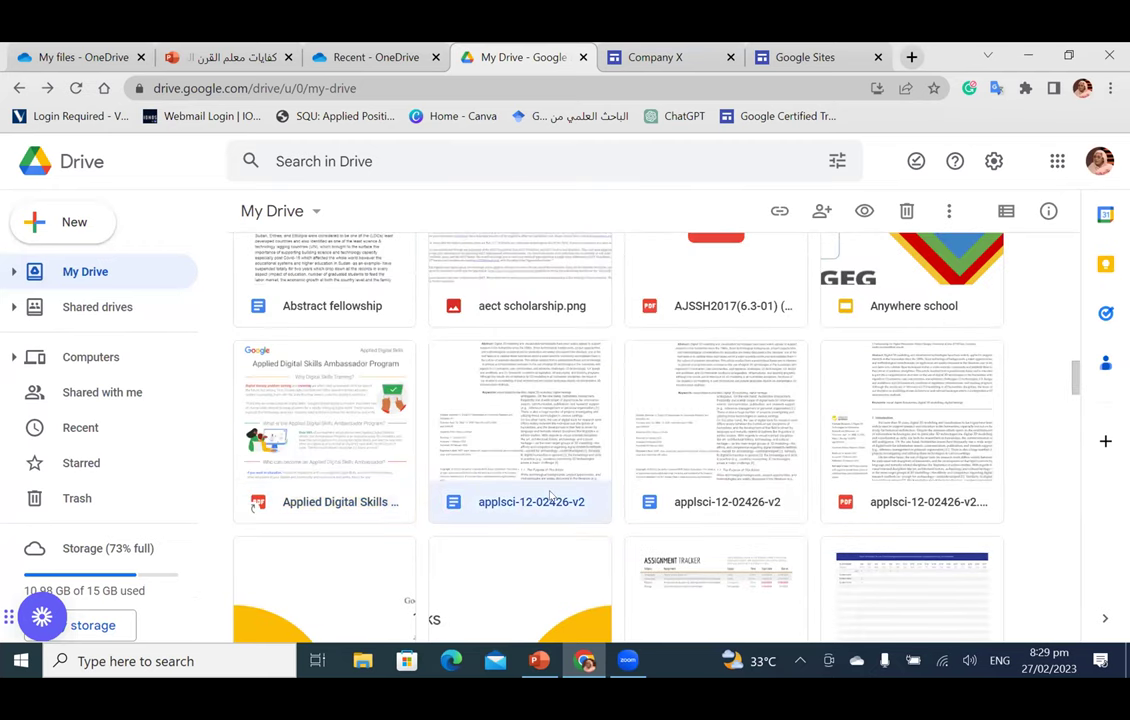
right_click(549, 495)
left_click(648, 312)
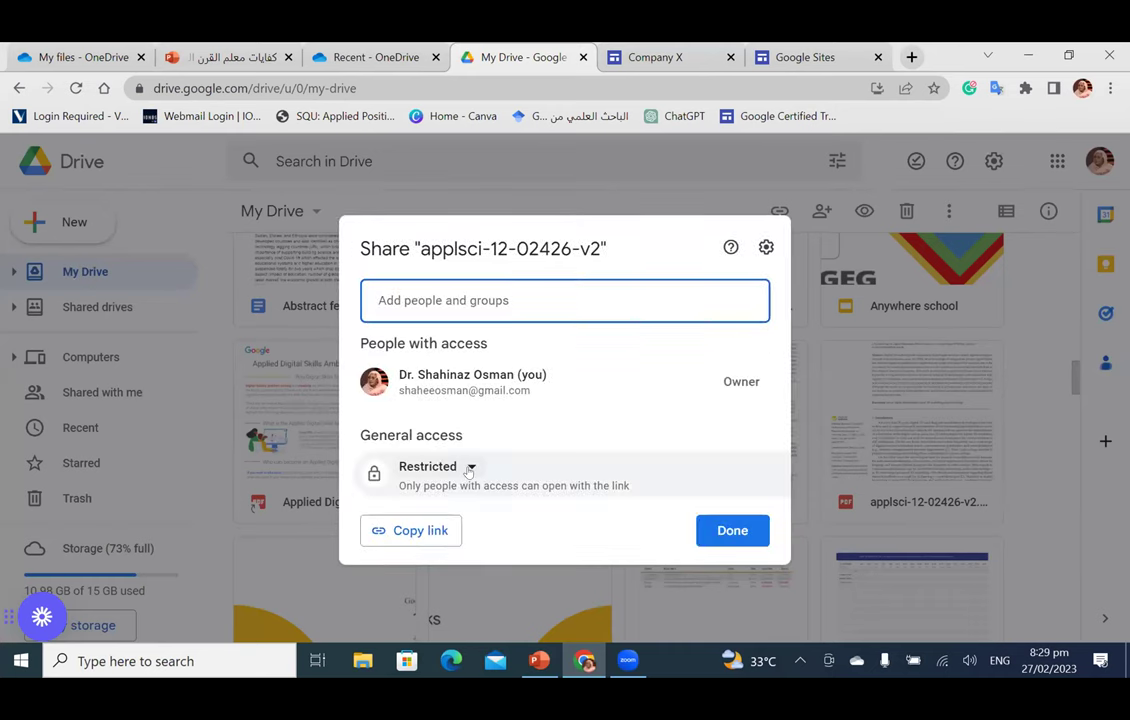
left_click(469, 468)
left_click(492, 547)
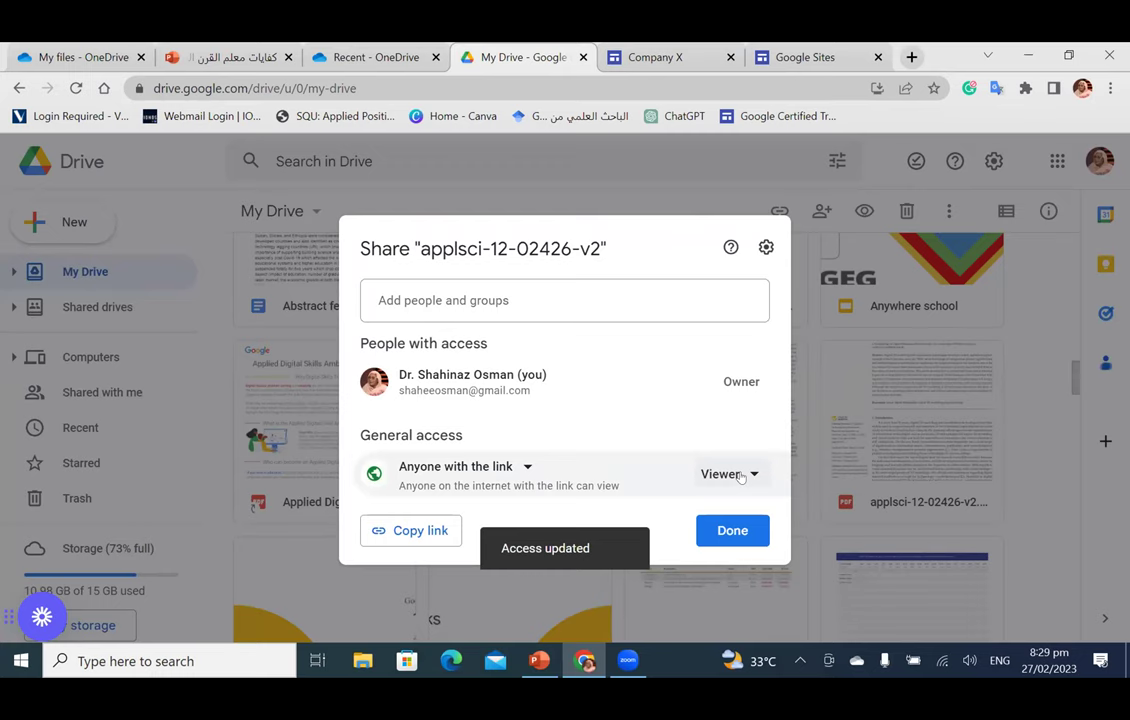
left_click(425, 531)
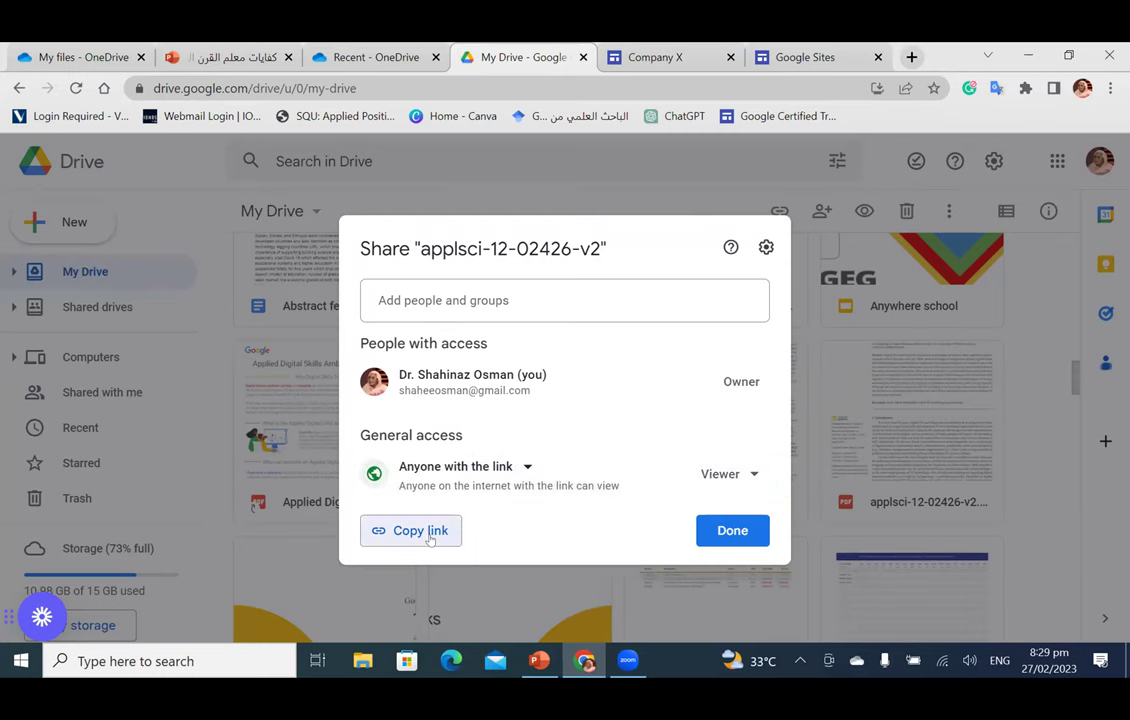
left_click(732, 530)
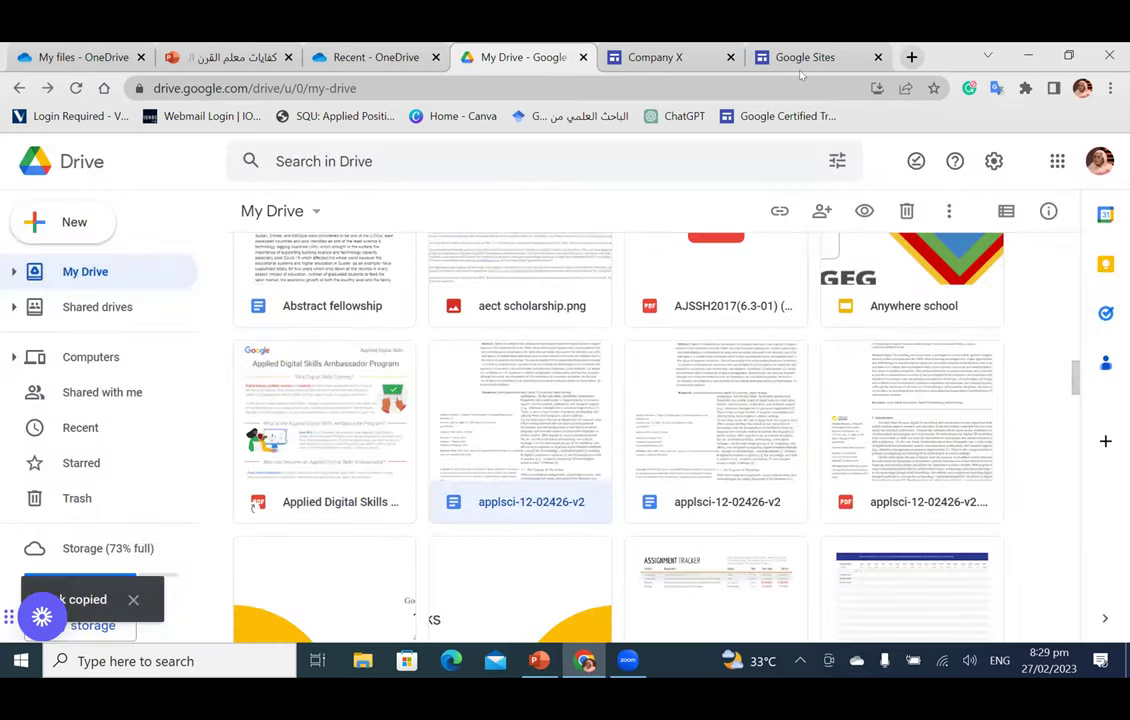
left_click(800, 68)
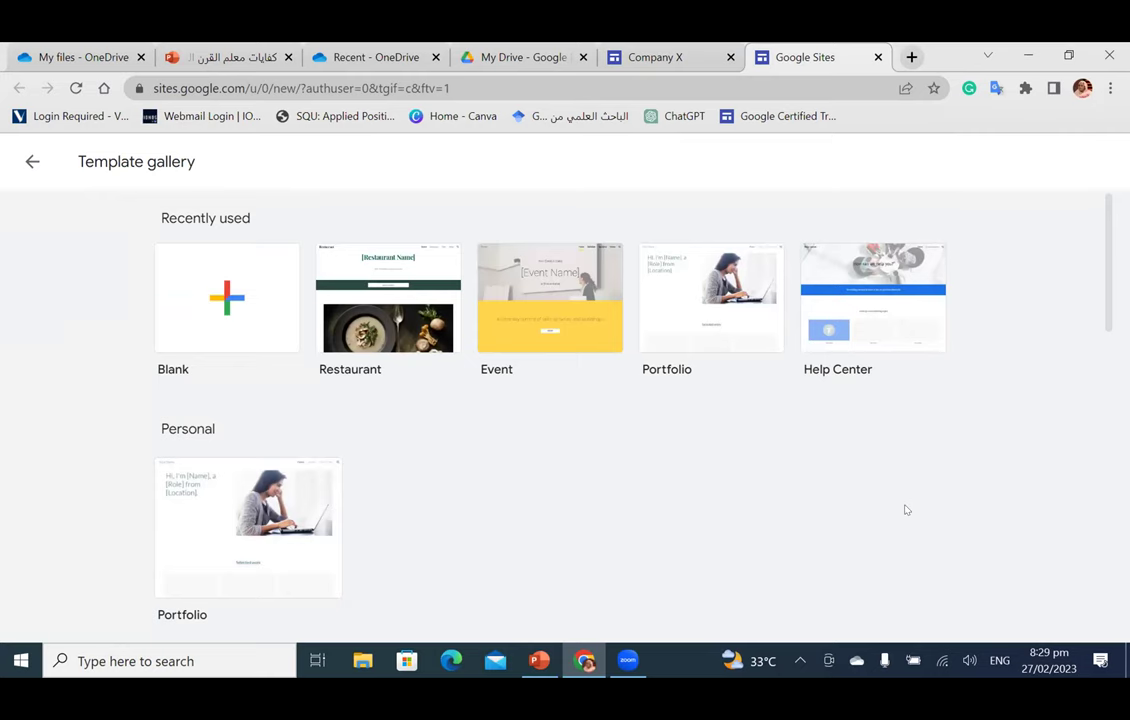
left_click(612, 57)
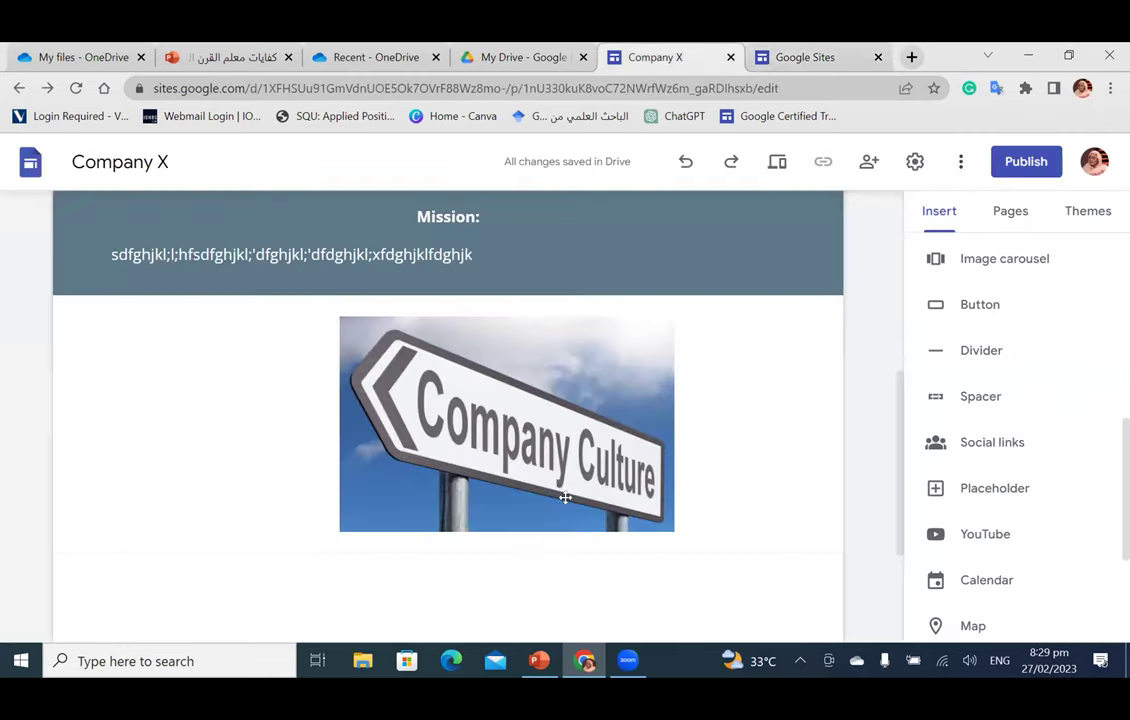
Step: Enter the Arabic button name البروفايل الكامل, trimming the longer typed phrase down to it
scroll(459, 467, "down", 2)
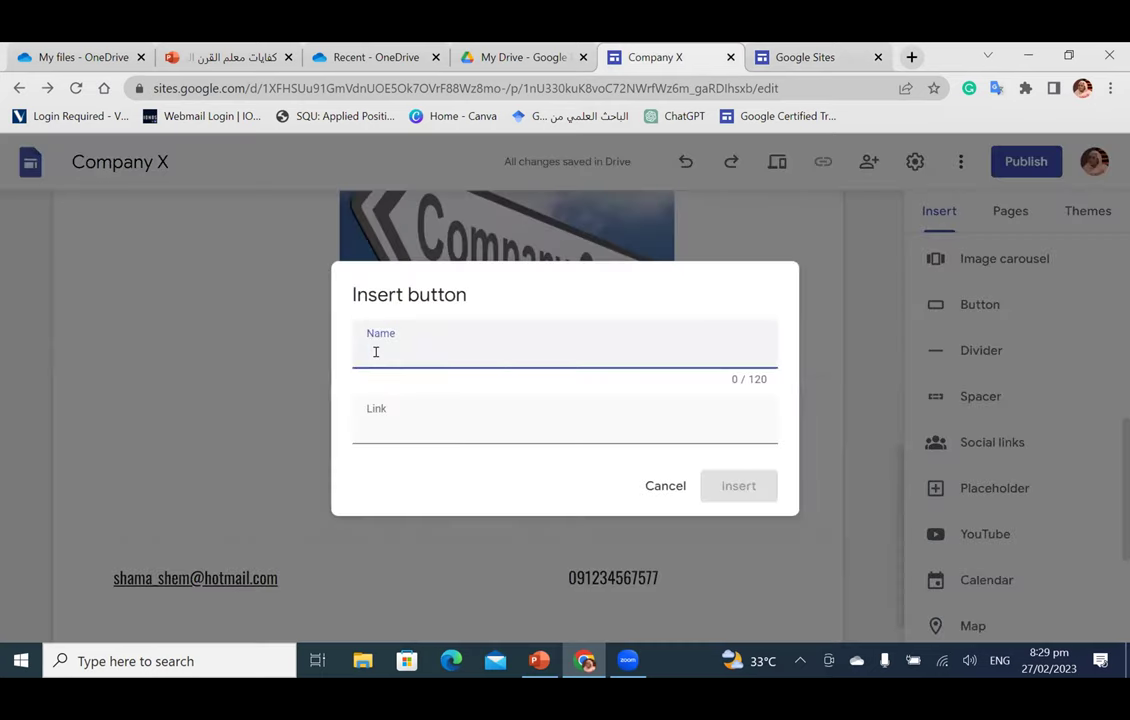
type("ggjuvt")
key("BackSpace")
key("BackSpace")
key("BackSpace")
key("BackSpace")
key("BackSpace")
key("BackSpace")
key("BackSpace")
key("alt+shift")
type("للتعرّف")
type("على اابروفايل الكامل يرجى الضغط هنا")
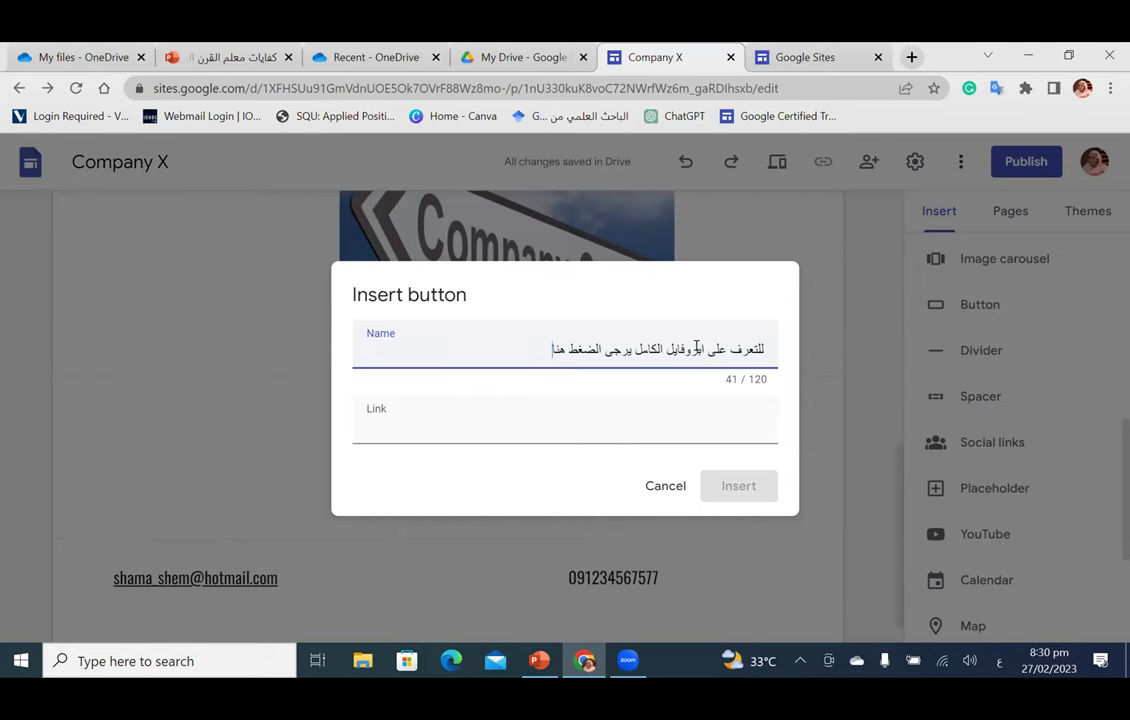
left_click(697, 349)
type("ر")
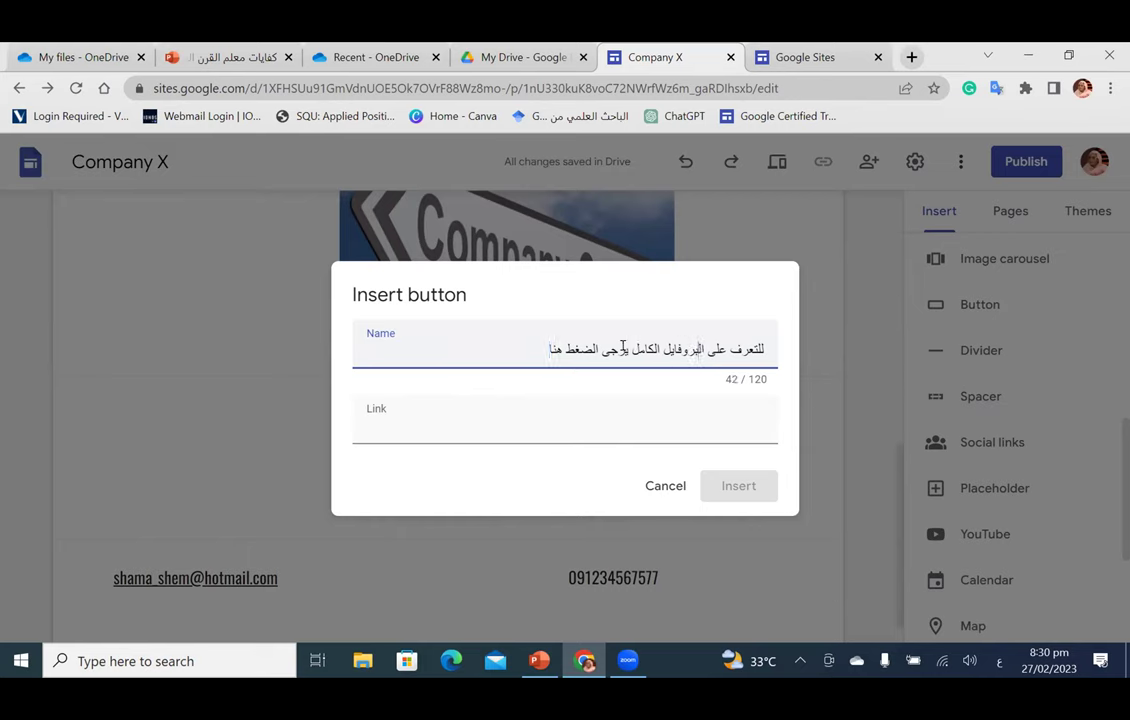
left_click_drag(623, 348, 516, 346)
key("BackSpace")
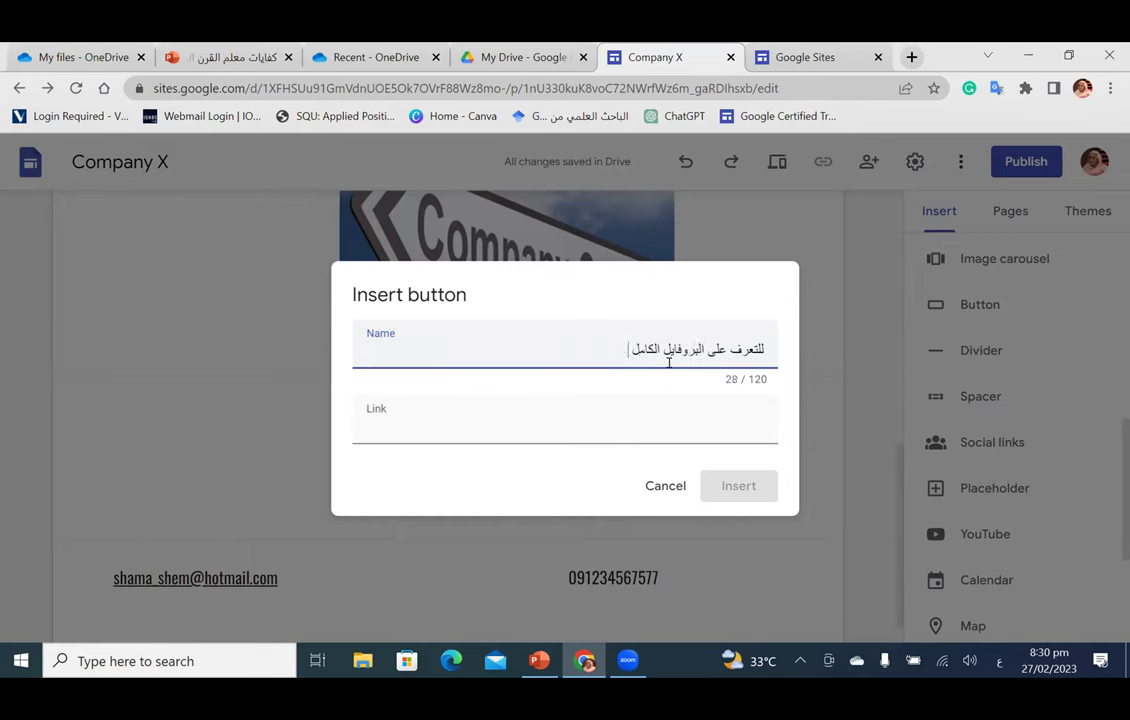
key("BackSpace")
left_click_drag(731, 349, 786, 350)
key("BackSpace")
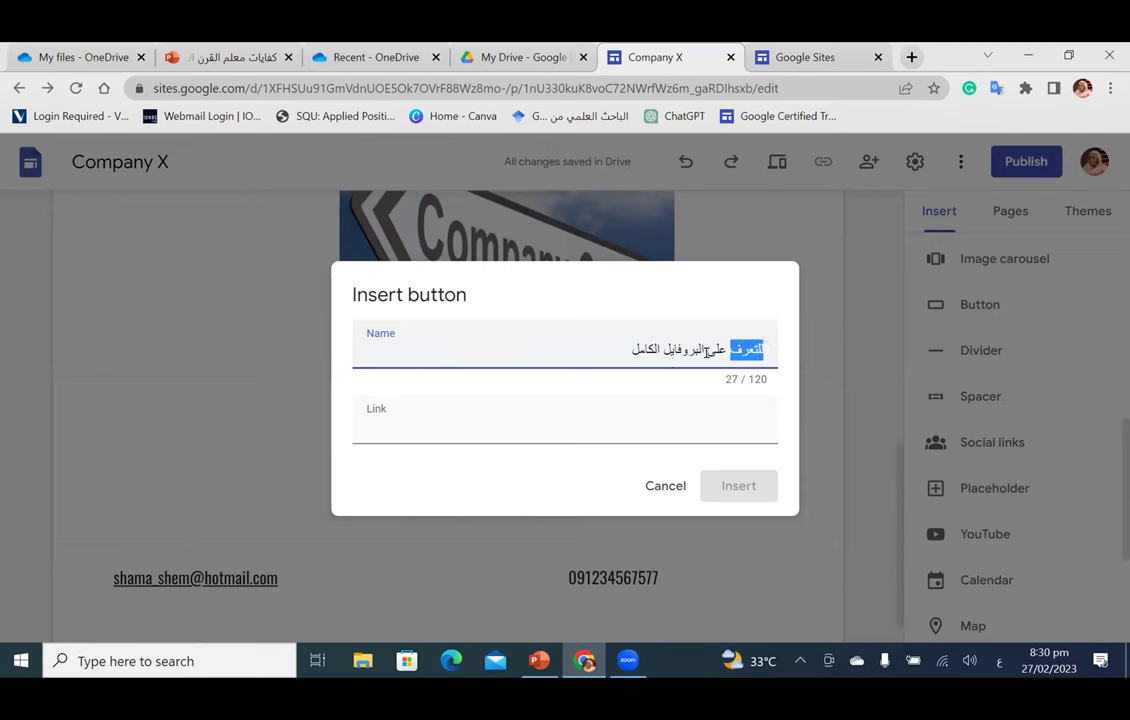
key("BackSpace")
key("BackSpace")
key("BackSpace")
key("BackSpace")
key("BackSpace")
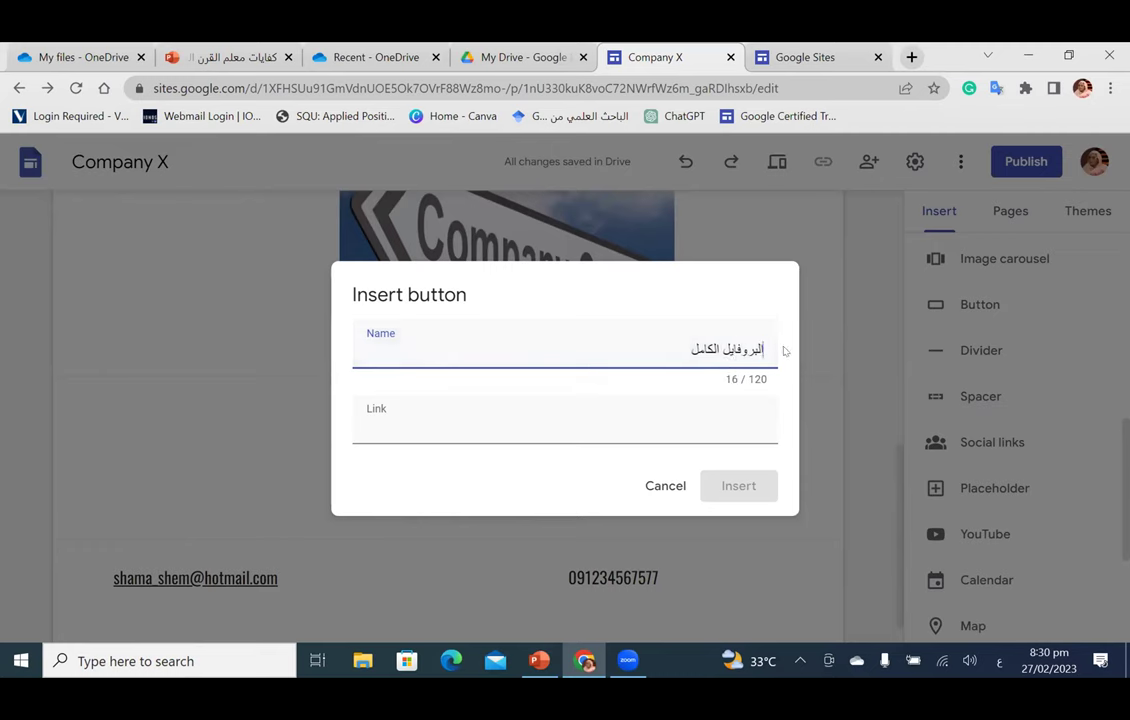
Step: Paste the copied Drive link, insert the button, and widen it so the full label shows
left_click(368, 421)
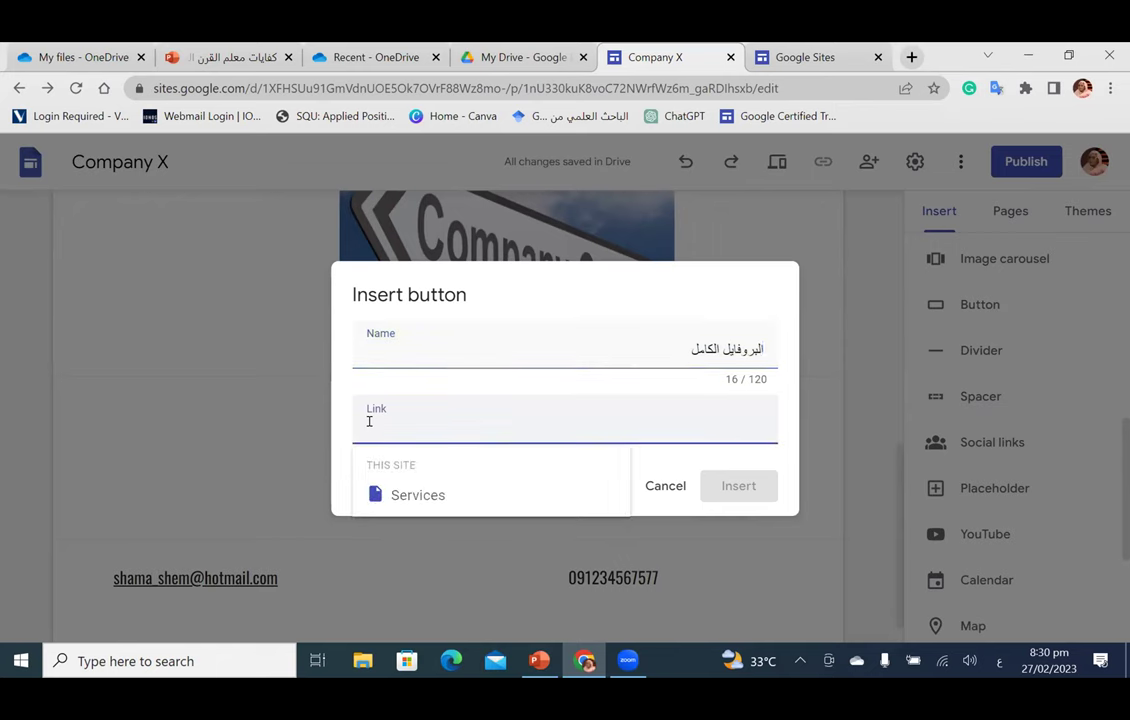
right_click(368, 421)
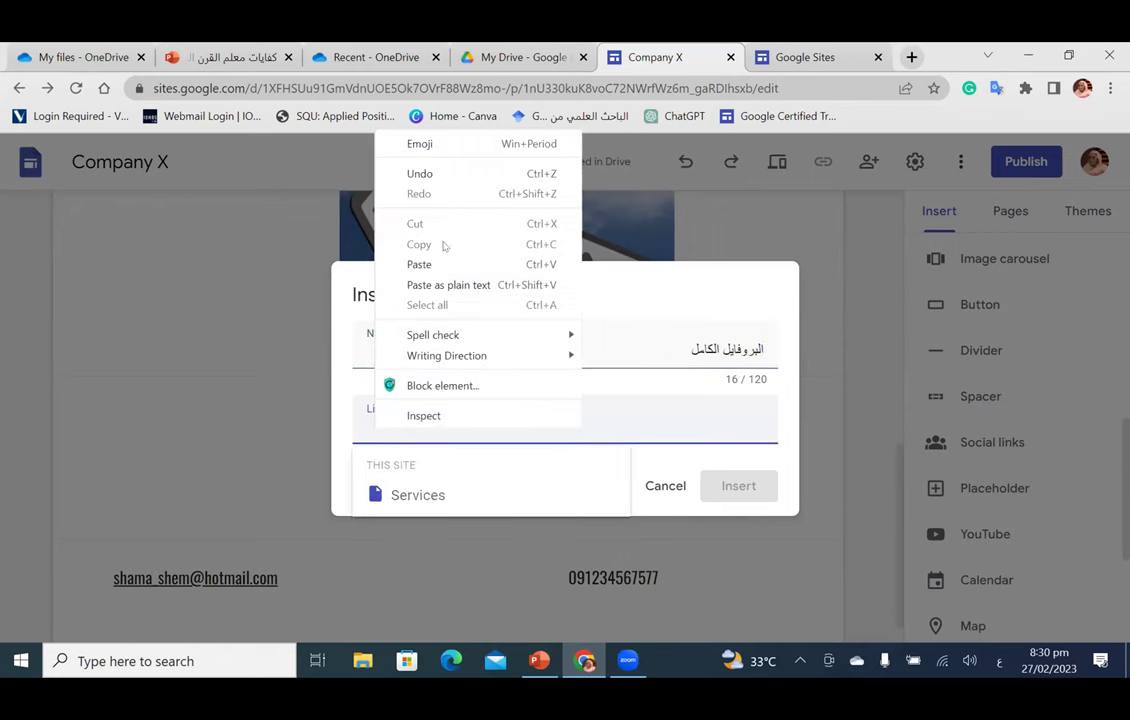
left_click(420, 264)
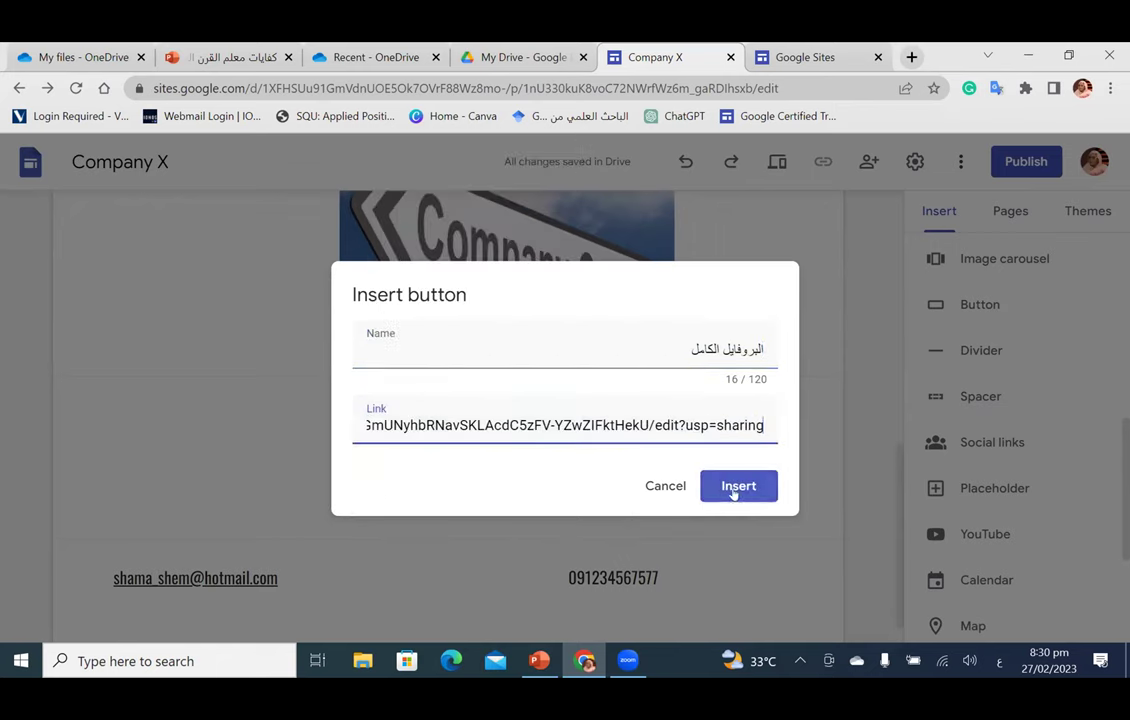
left_click(733, 487)
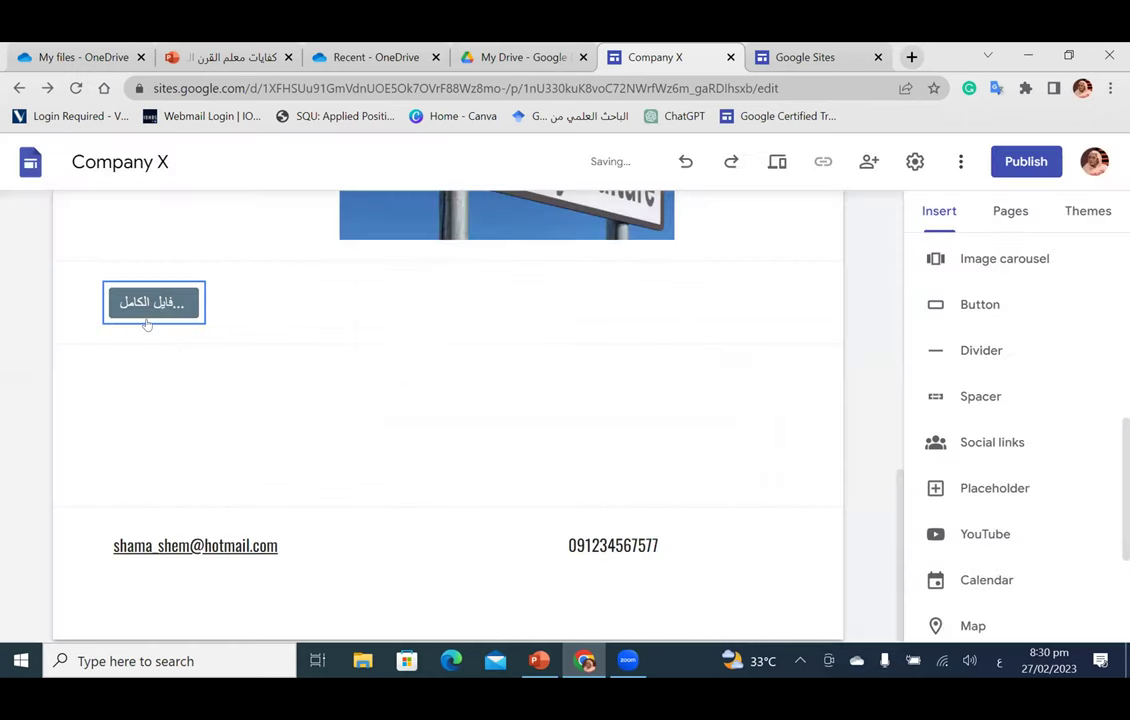
left_click(150, 313)
left_click_drag(200, 302, 446, 325)
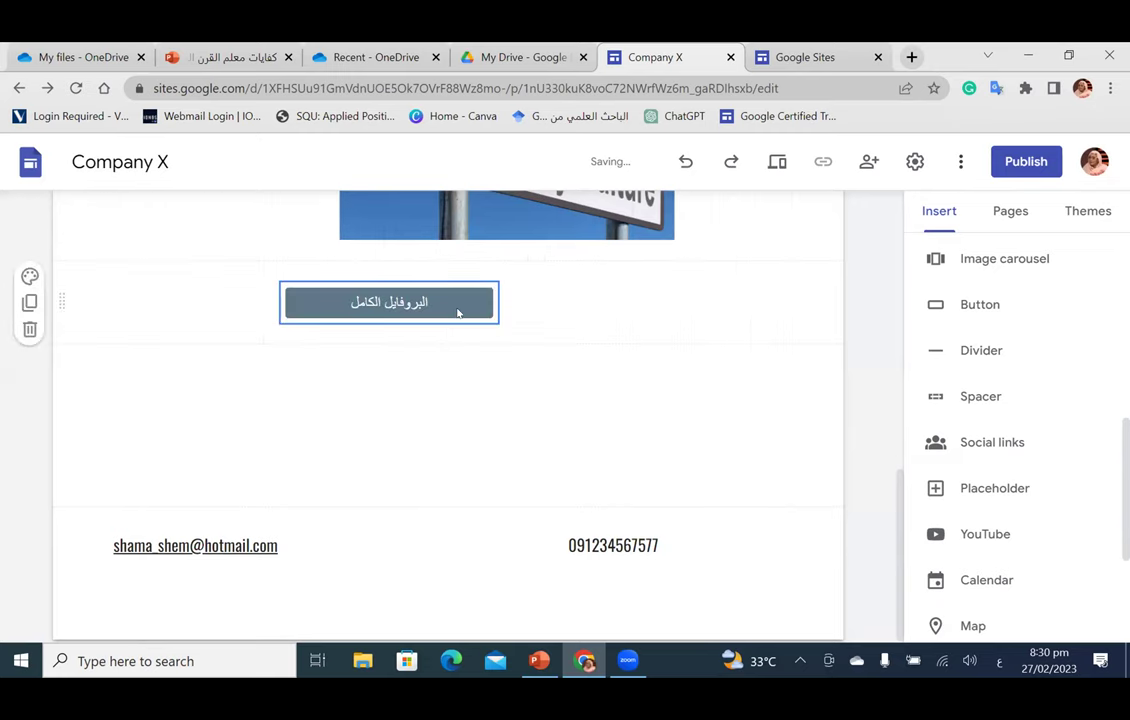
left_click(504, 306)
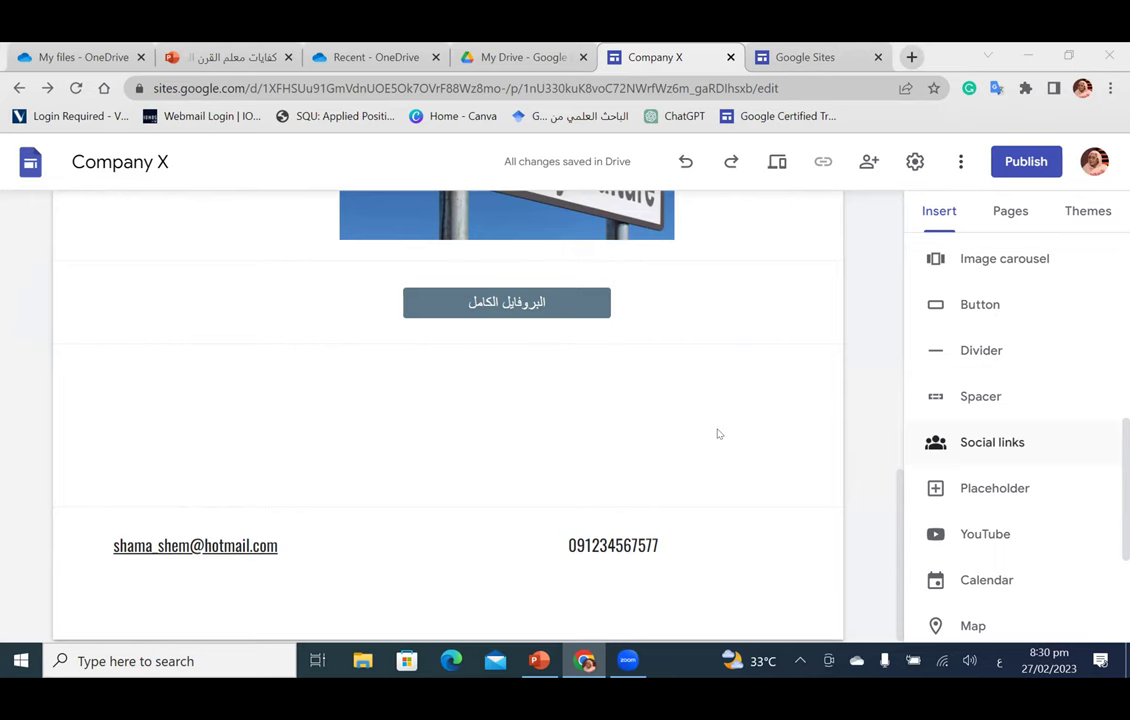
scroll(487, 431, "up", 10)
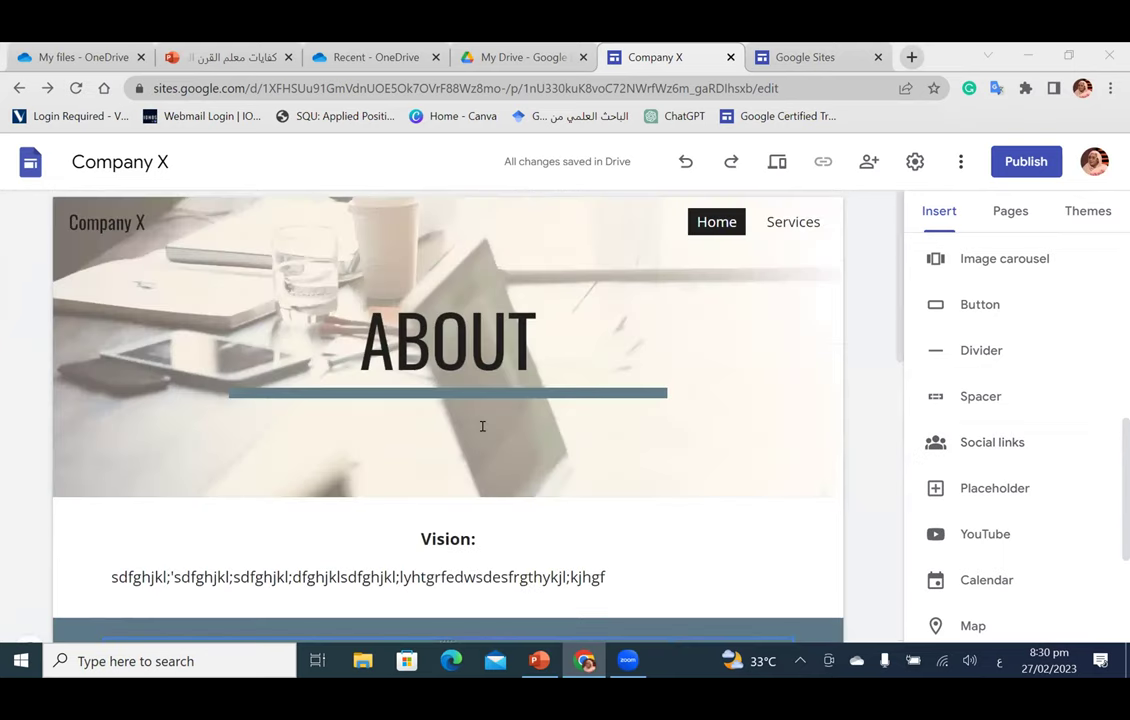
Step: Create a new site page named Social
left_click(1009, 210)
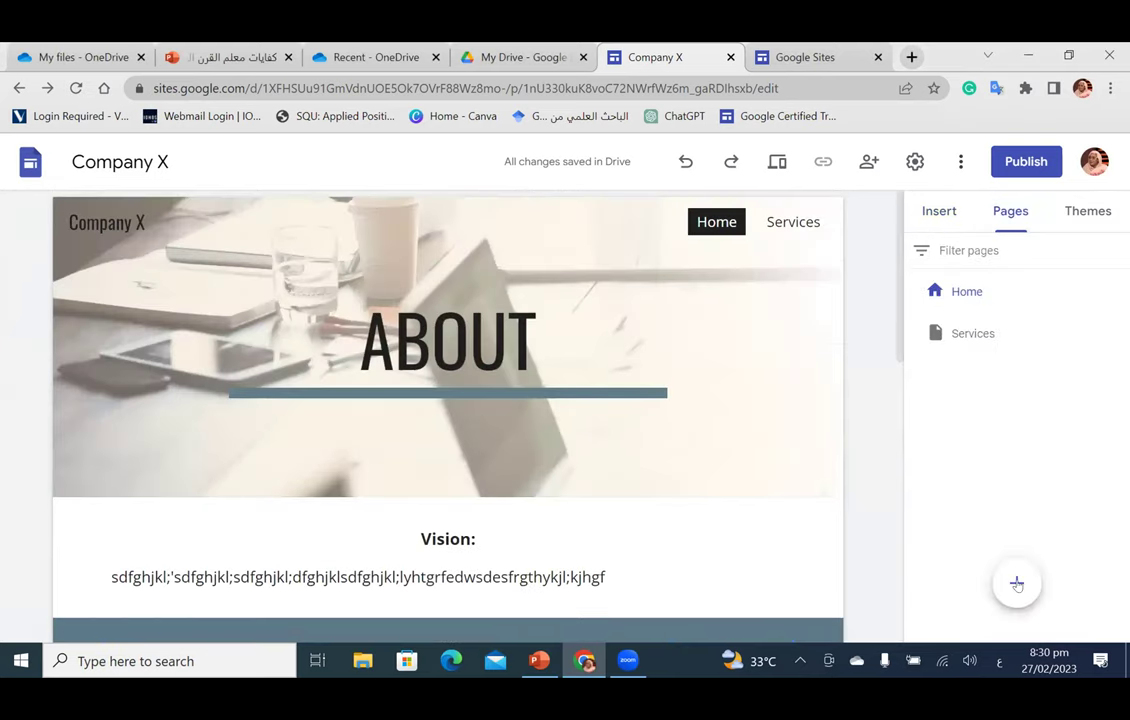
mouse_move(1017, 584)
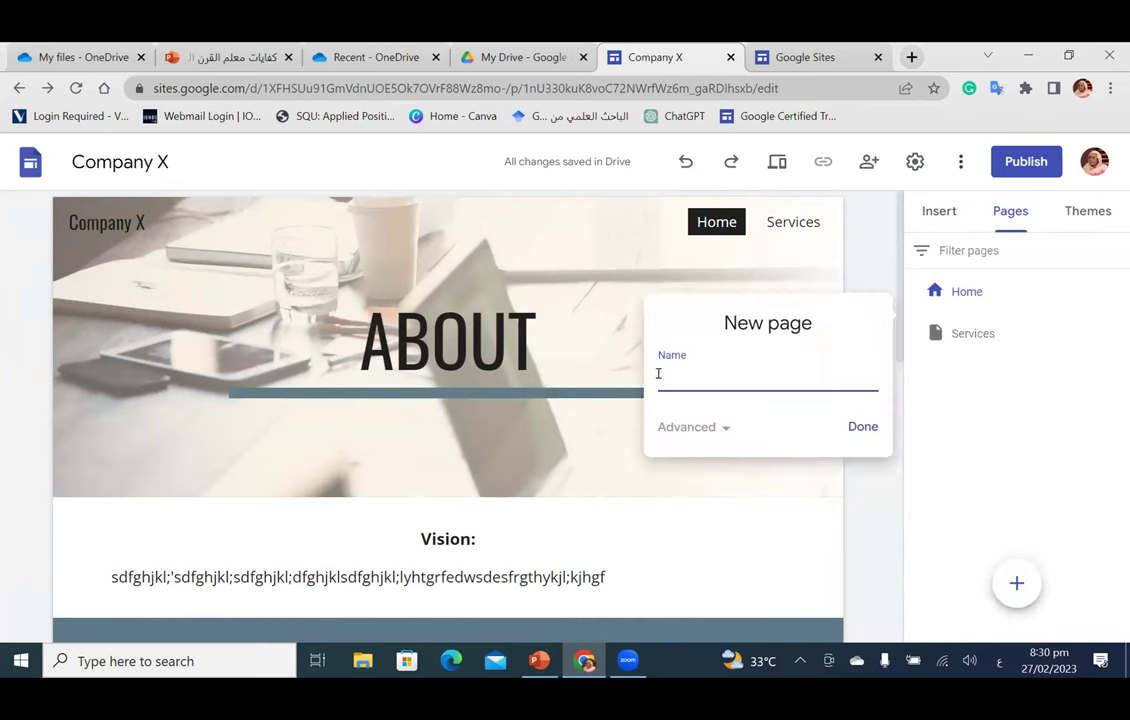
key("alt+shift")
type("Social")
left_click(862, 427)
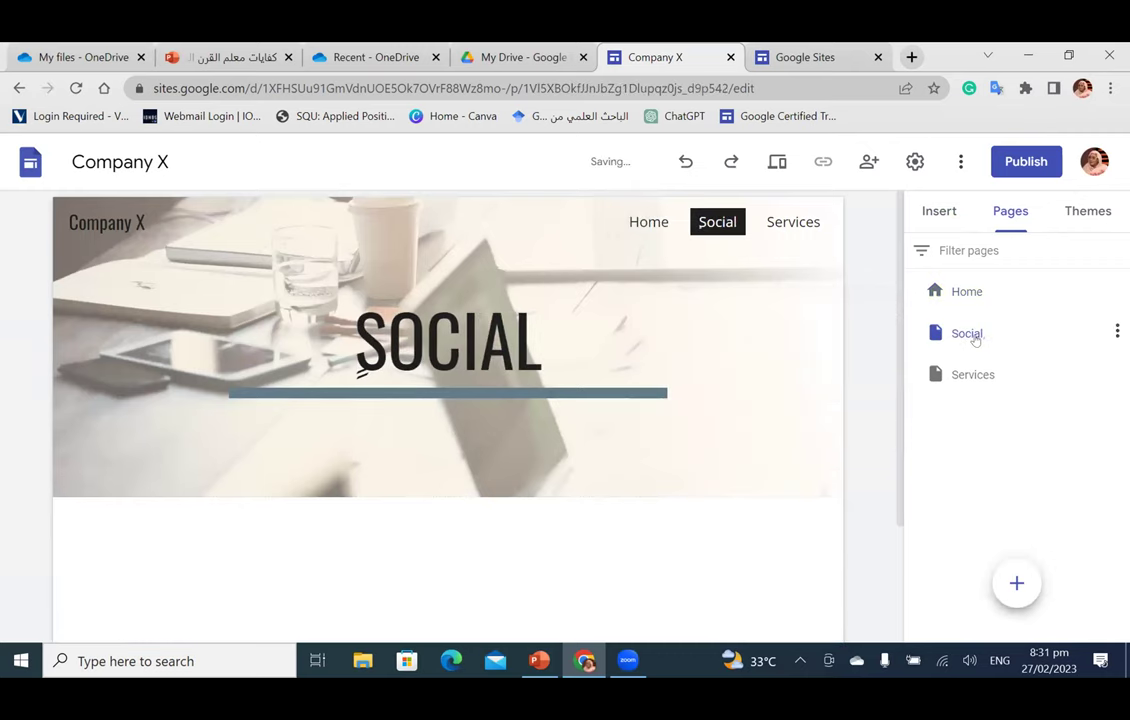
Step: Give the Social page header the grey diagonal-lines gallery image, then open a new browser tab
left_click(972, 336)
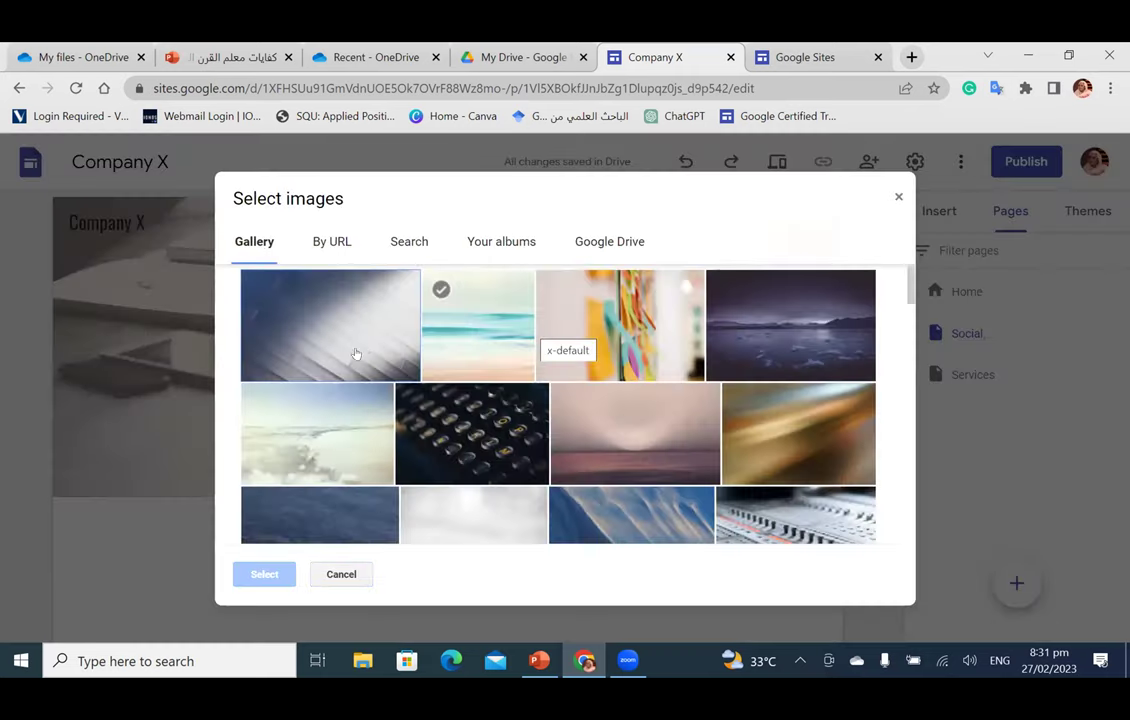
left_click(355, 354)
left_click(264, 574)
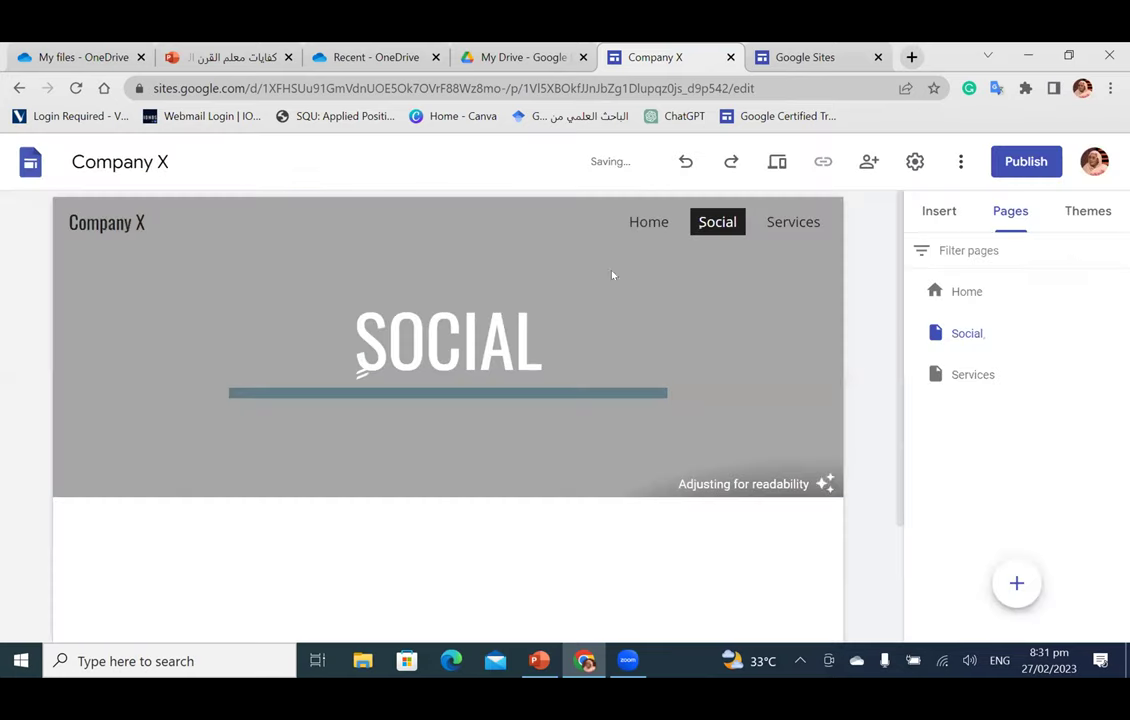
left_click(940, 212)
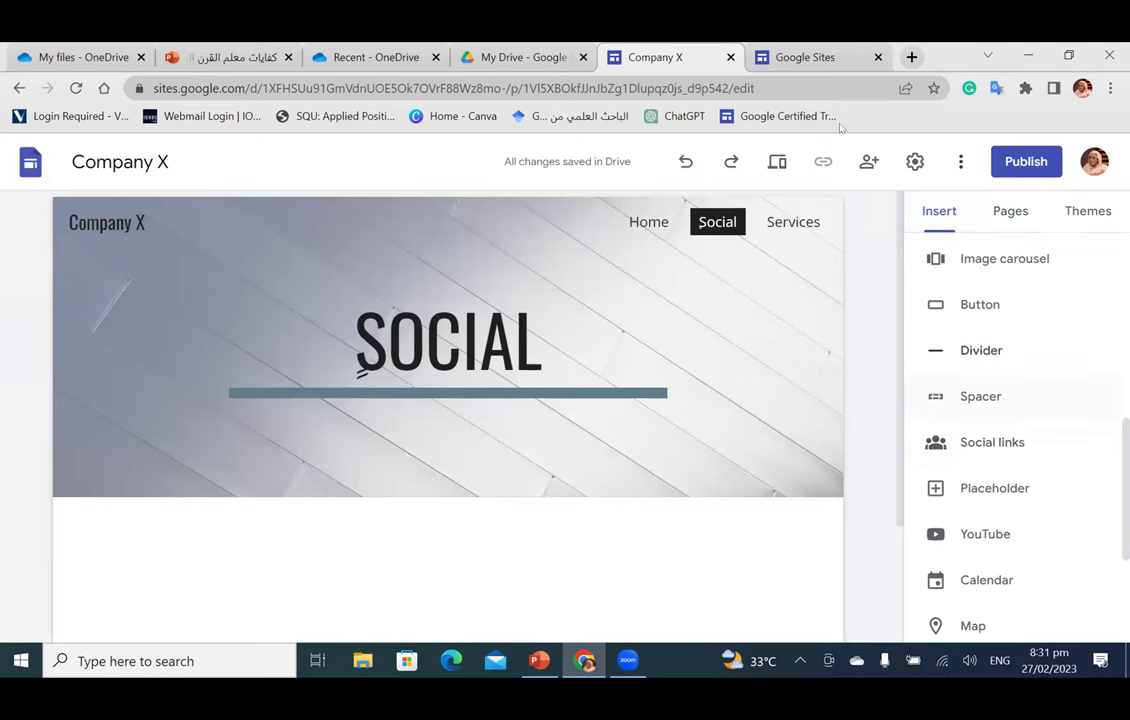
left_click(911, 58)
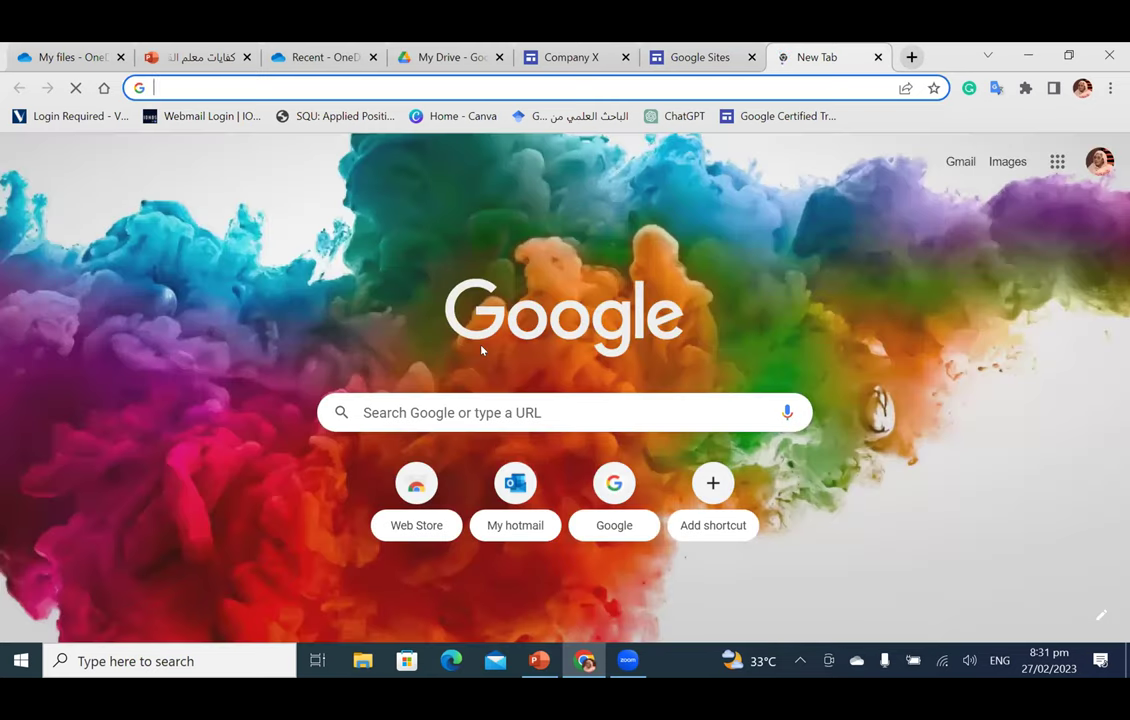
Step: Go to google.com and search for twitter from the search suggestion
type("google.com")
key("Return")
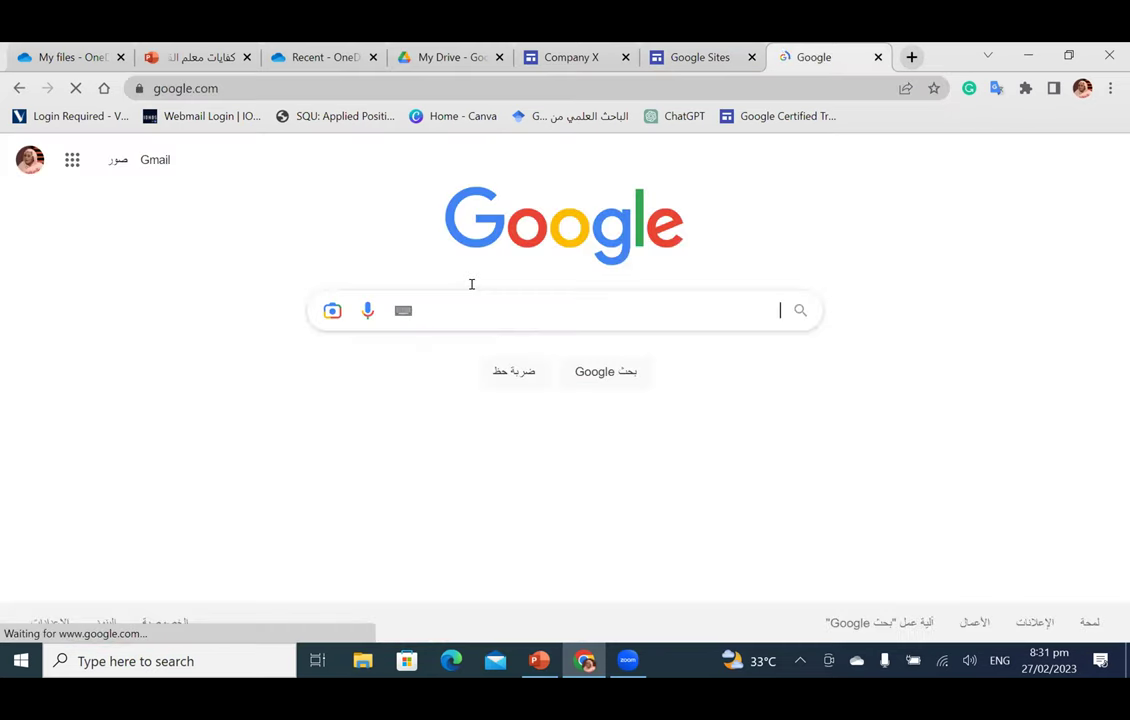
type("twi")
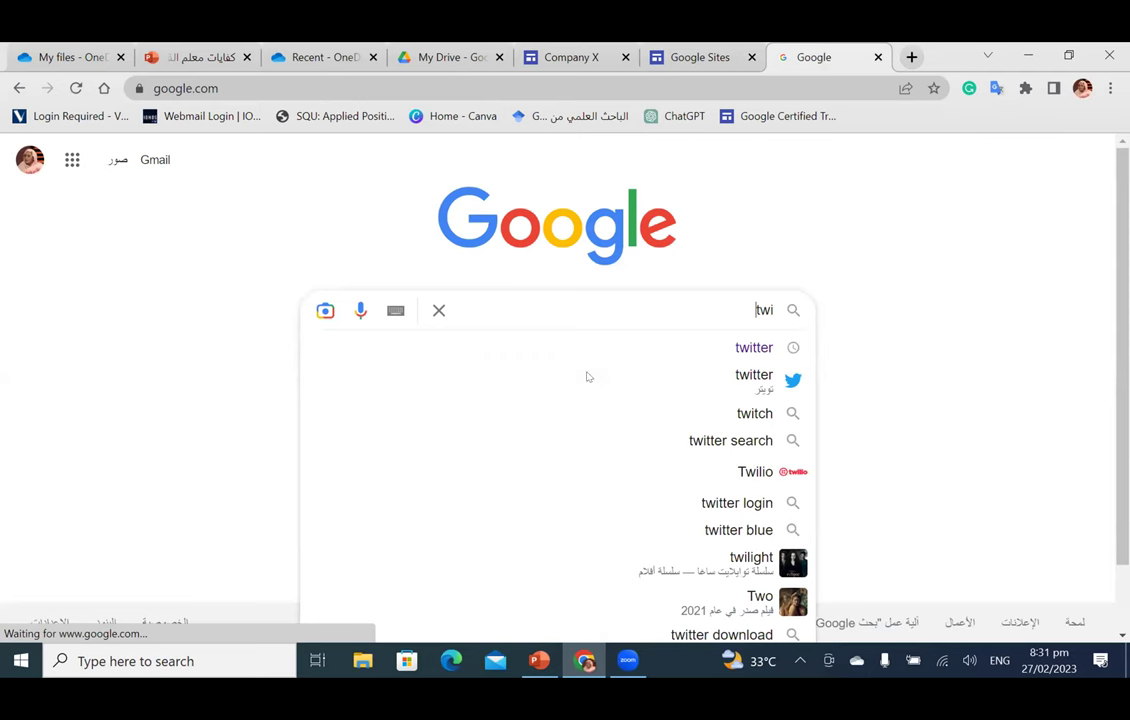
left_click(588, 377)
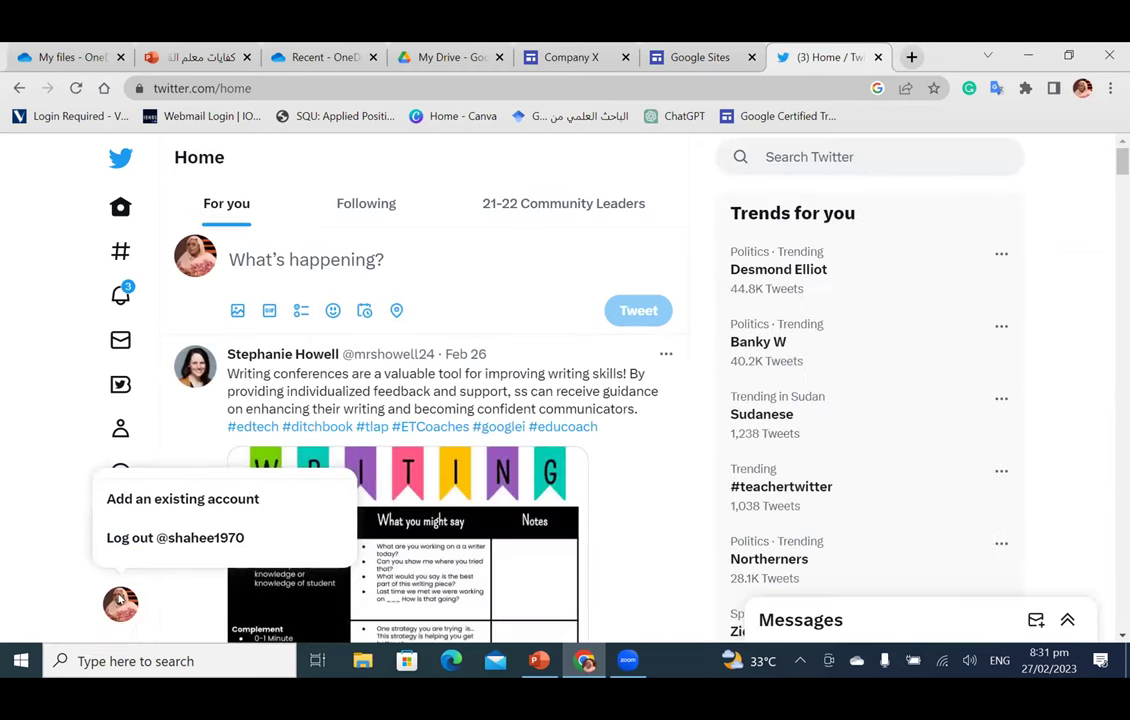
Step: Copy the twitter.com/home address from the address bar and go back to Google Sites
left_click(191, 88)
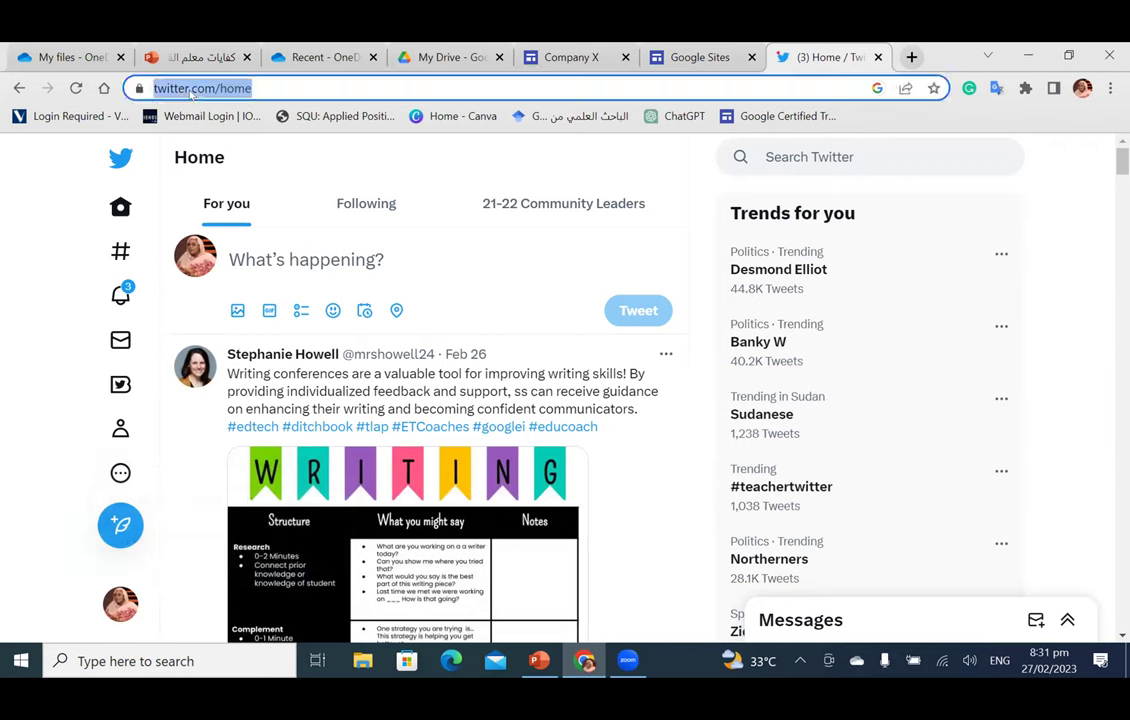
left_click(118, 604)
right_click(118, 604)
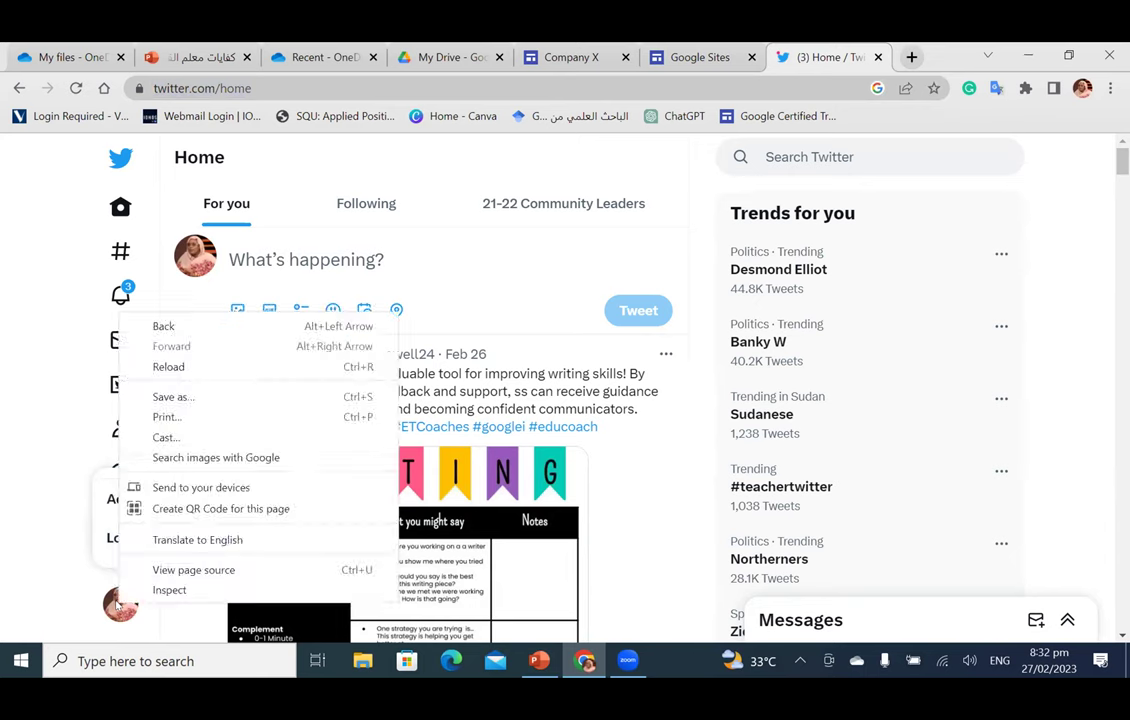
left_click(54, 372)
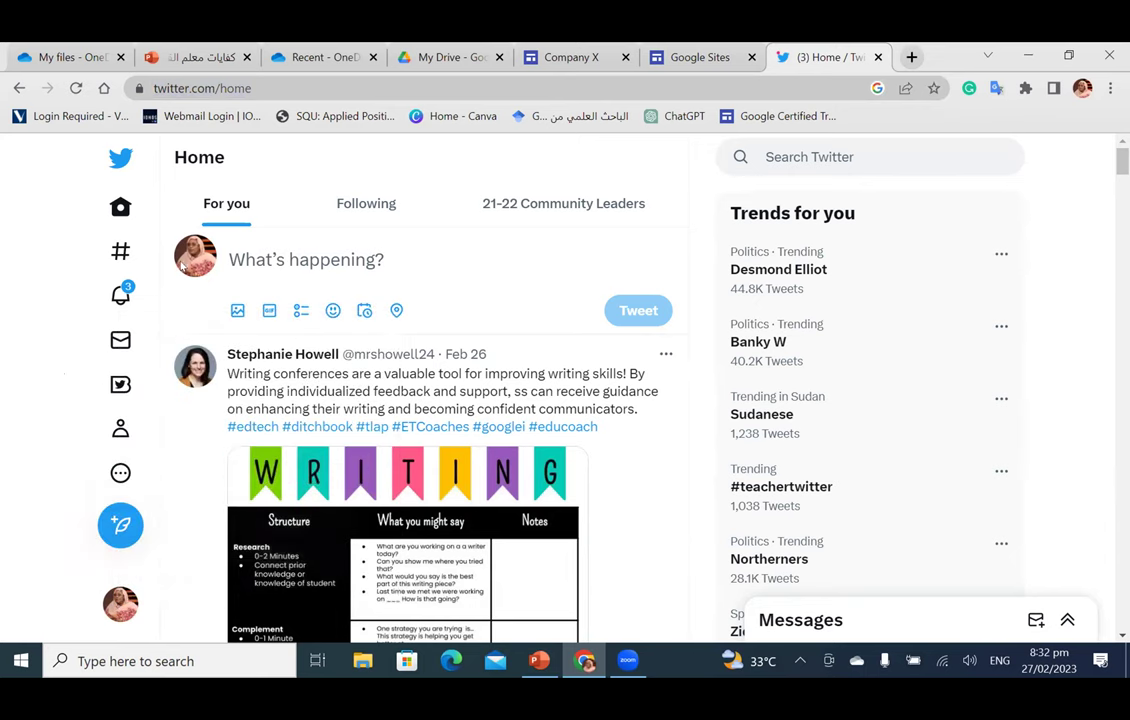
left_click(247, 87)
key("ctrl+c")
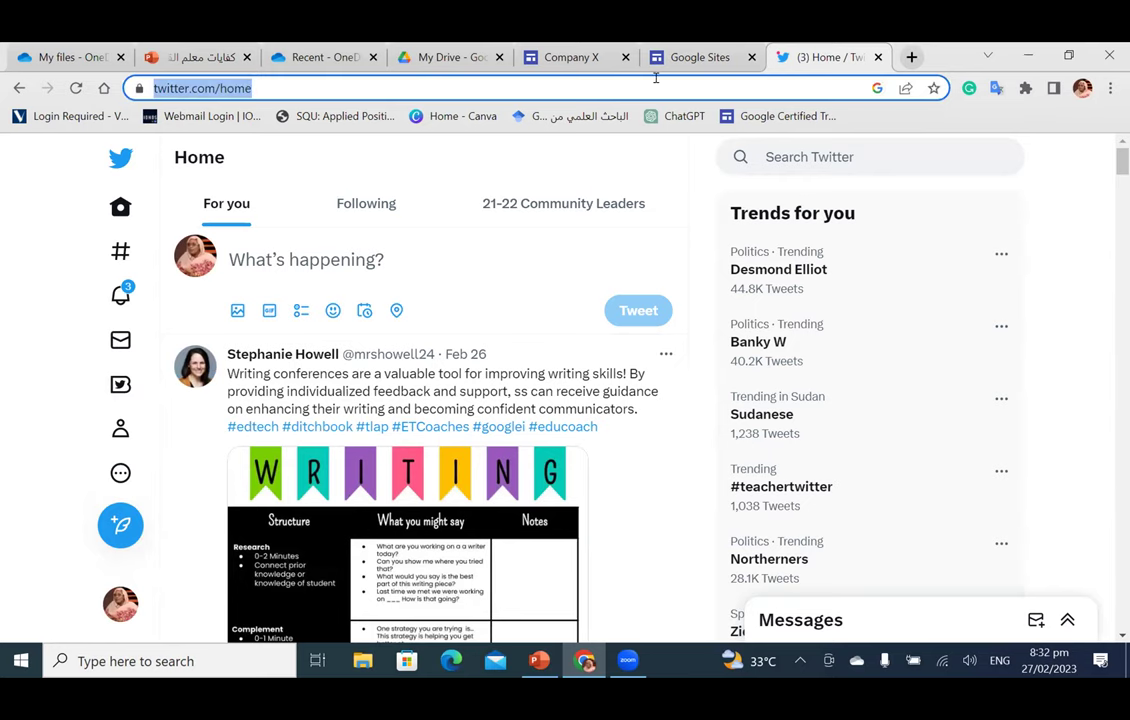
left_click(660, 62)
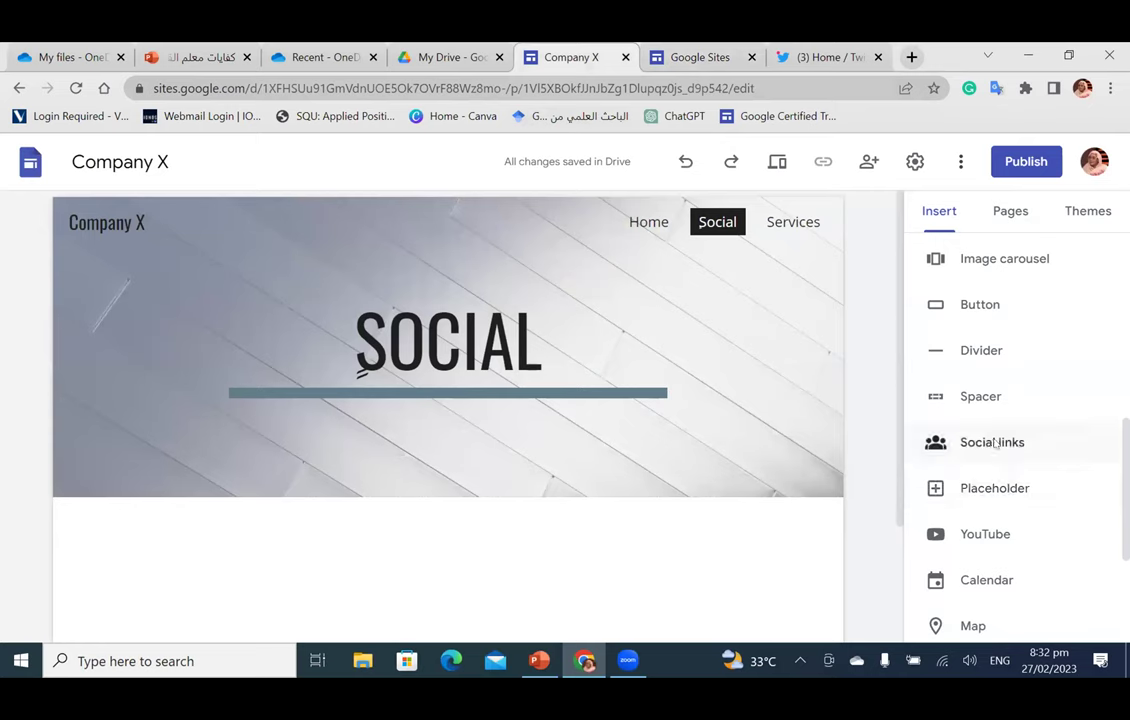
Step: Add a Social links block and choose an online image for its first icon, skipping the upload
left_click(992, 442)
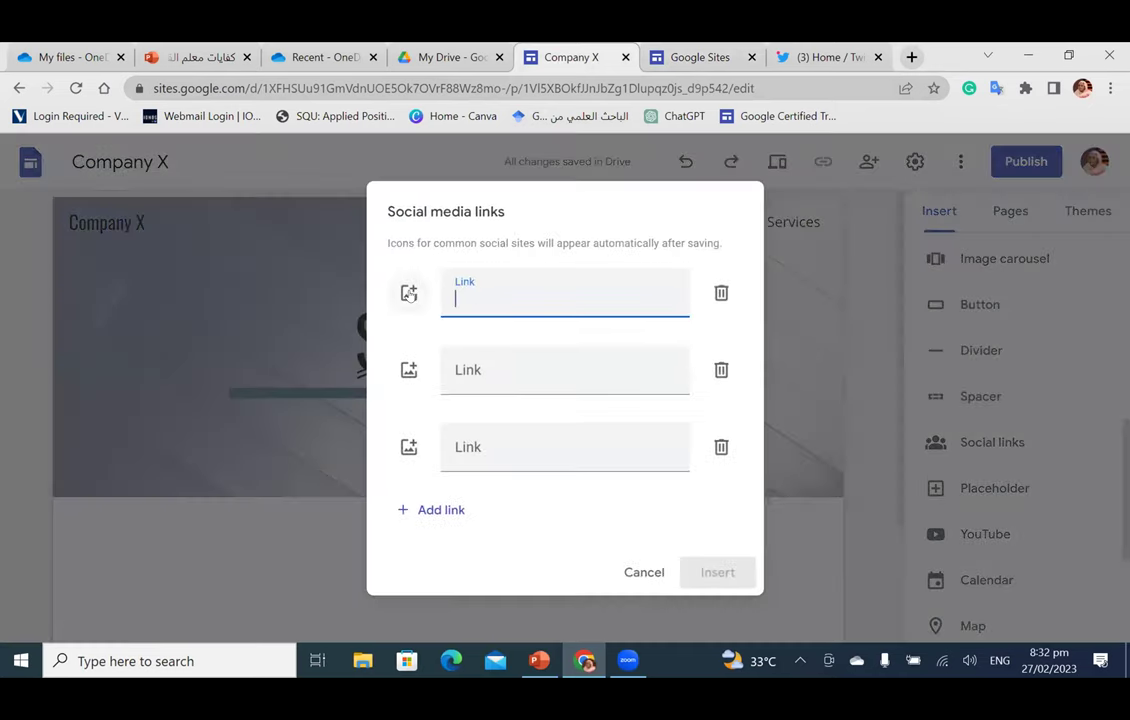
left_click(411, 293)
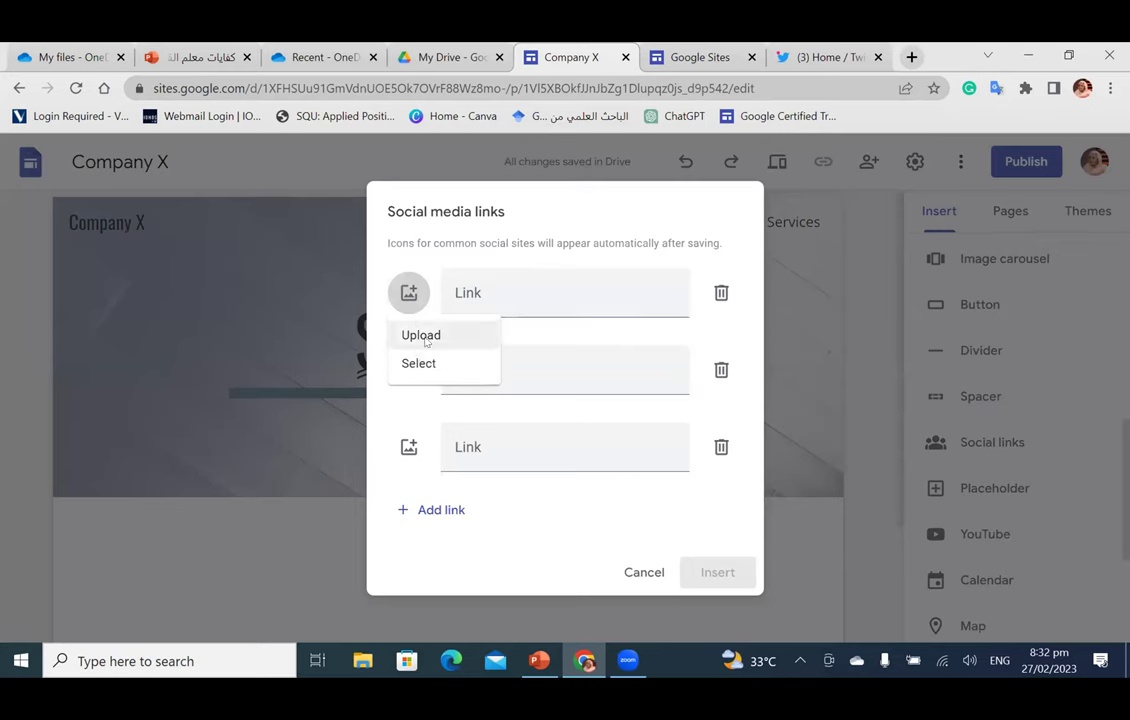
left_click(422, 340)
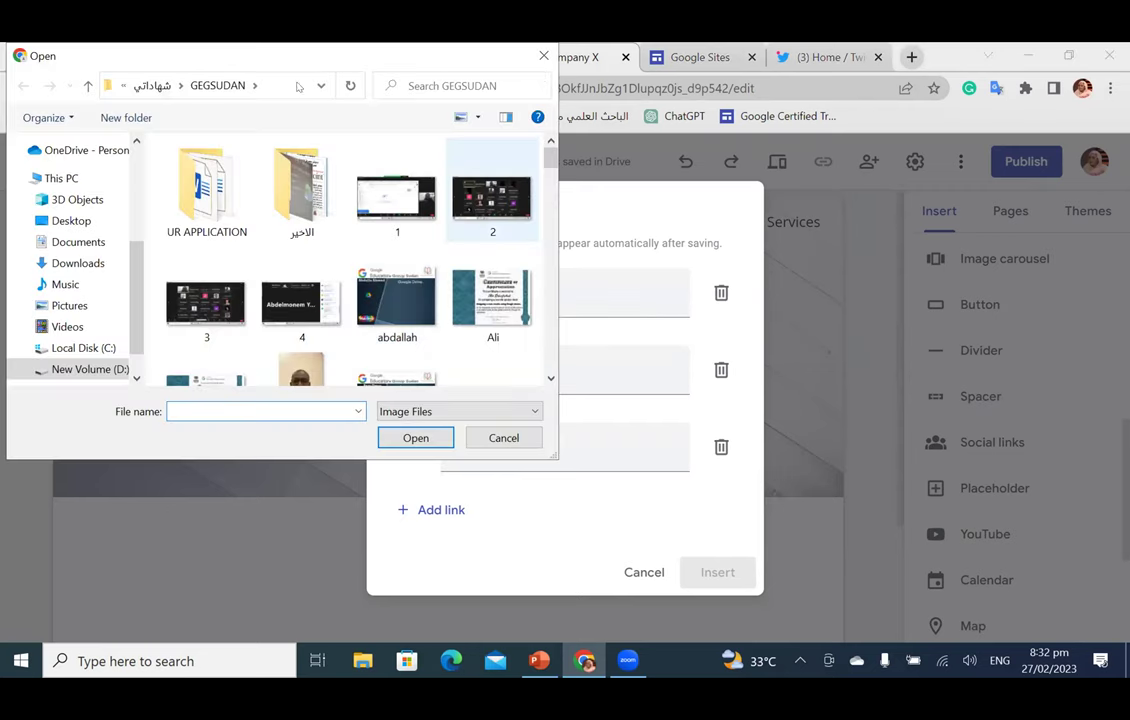
left_click_drag(515, 52, 463, 159)
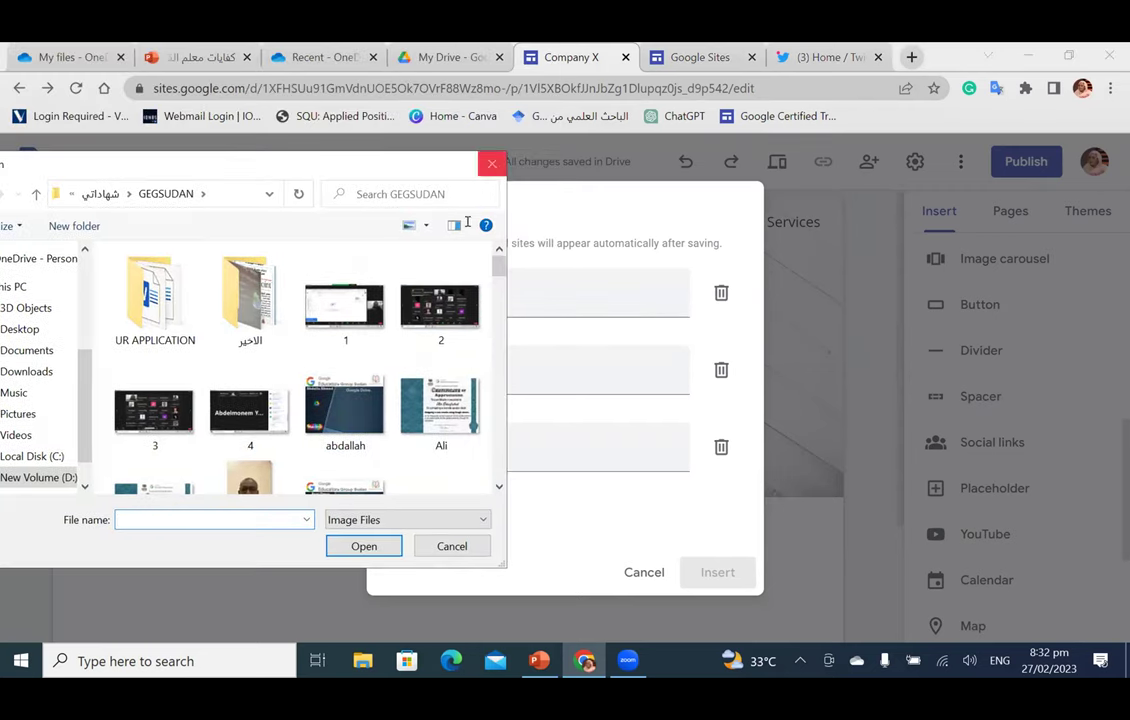
left_click(492, 164)
left_click(409, 292)
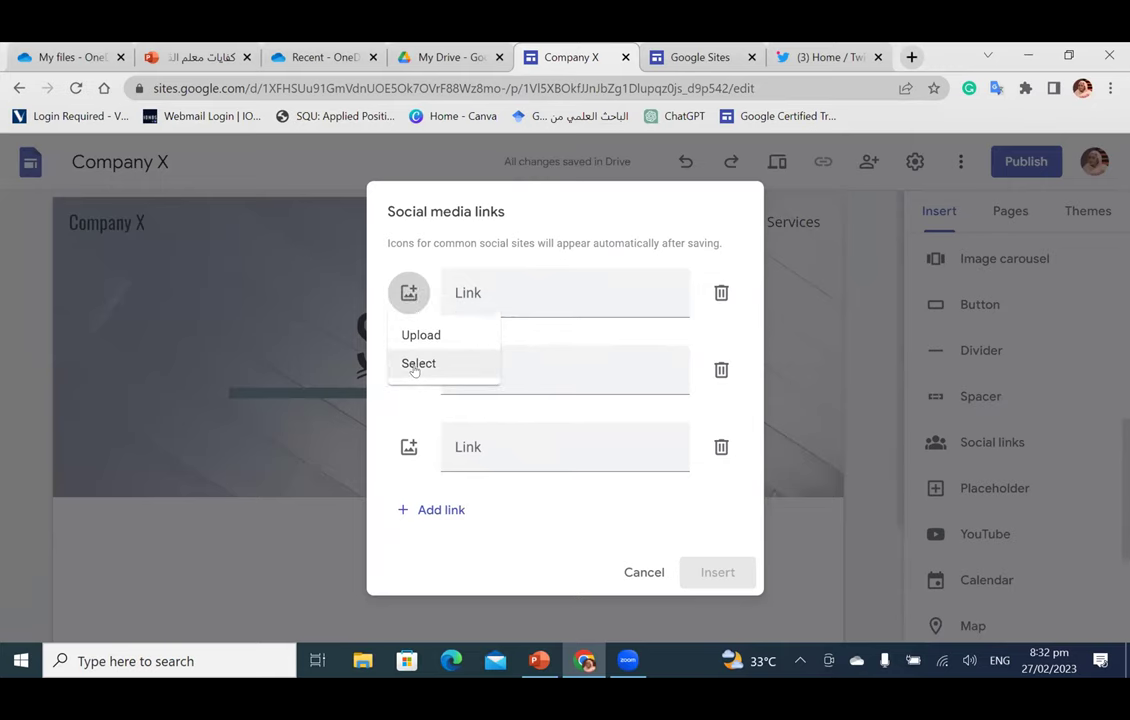
left_click(416, 365)
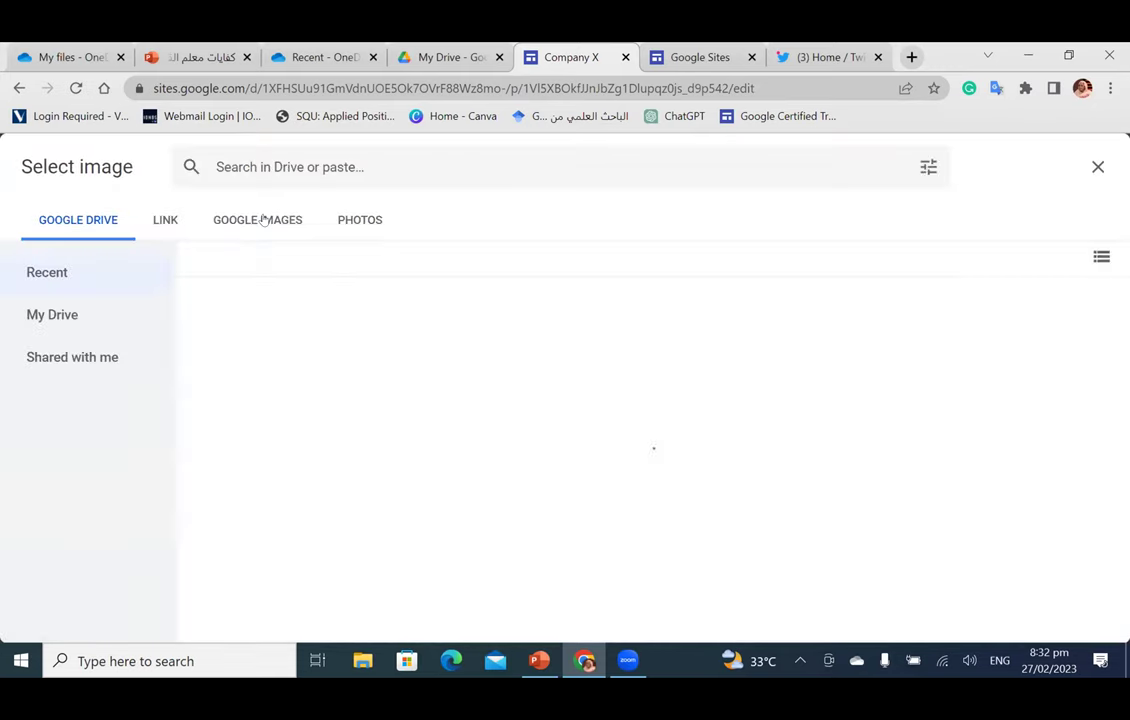
left_click(263, 220)
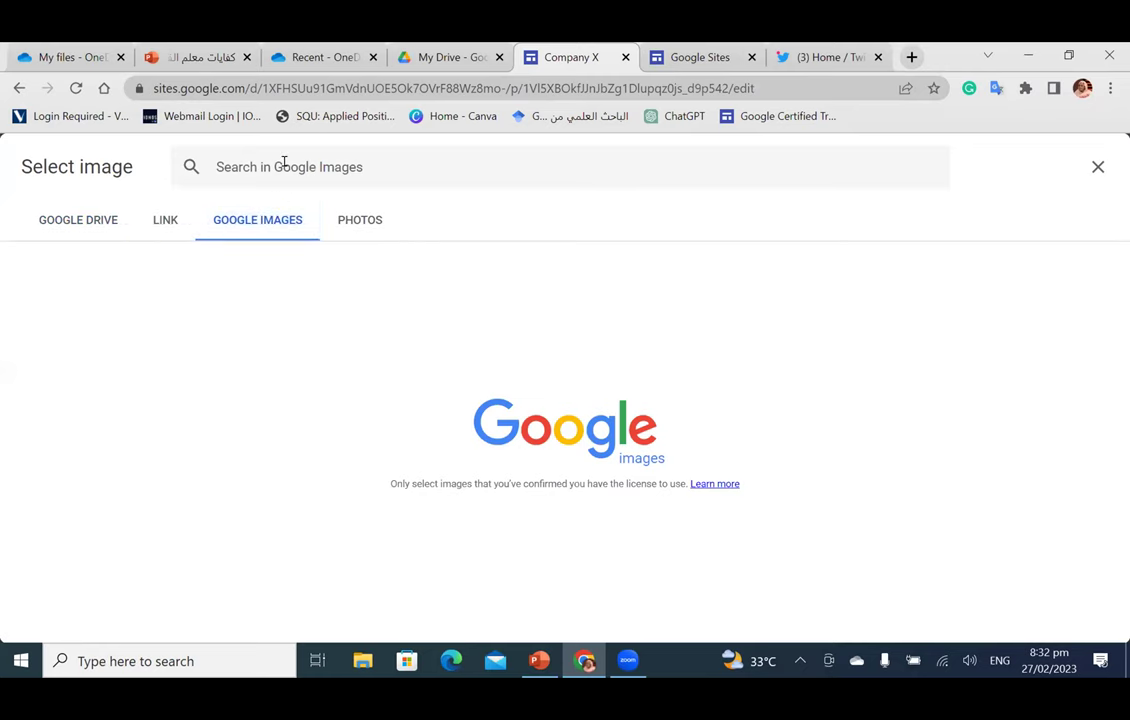
left_click(284, 162)
type("twi")
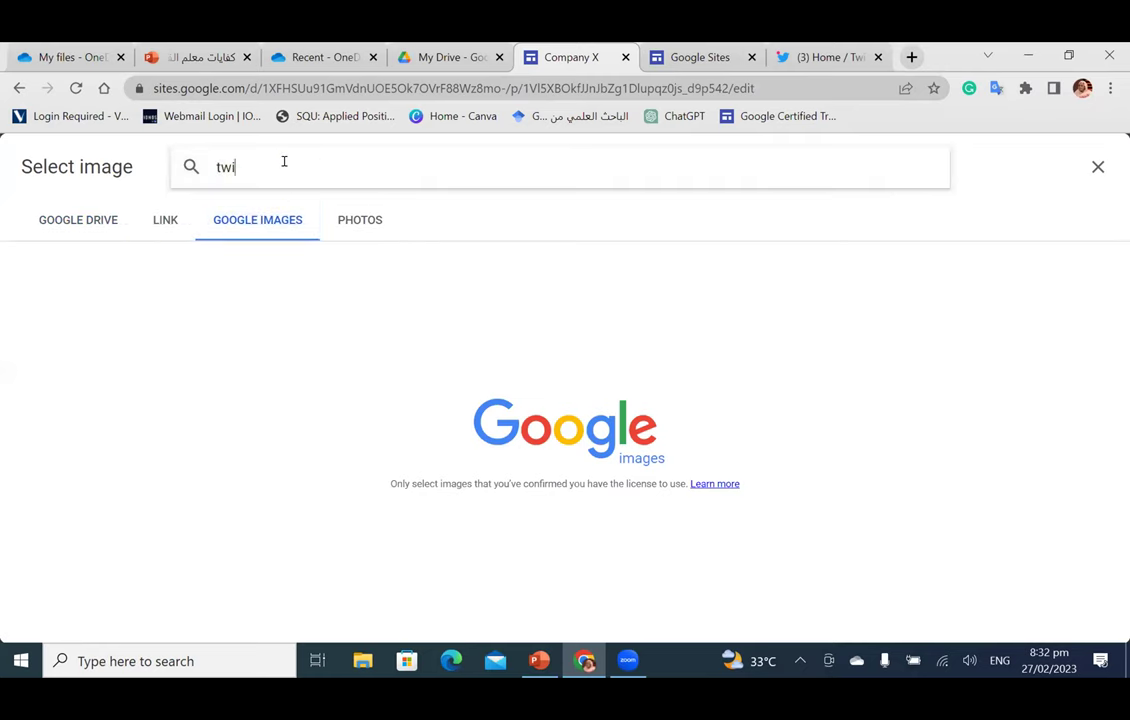
type("tter")
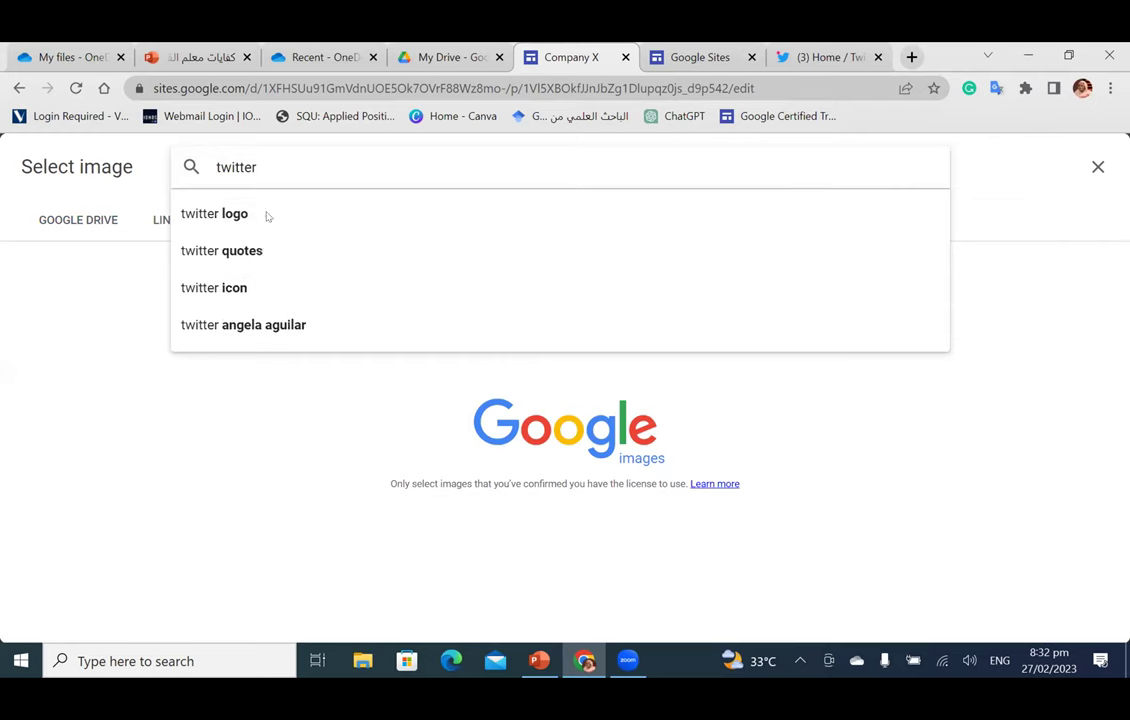
left_click(263, 214)
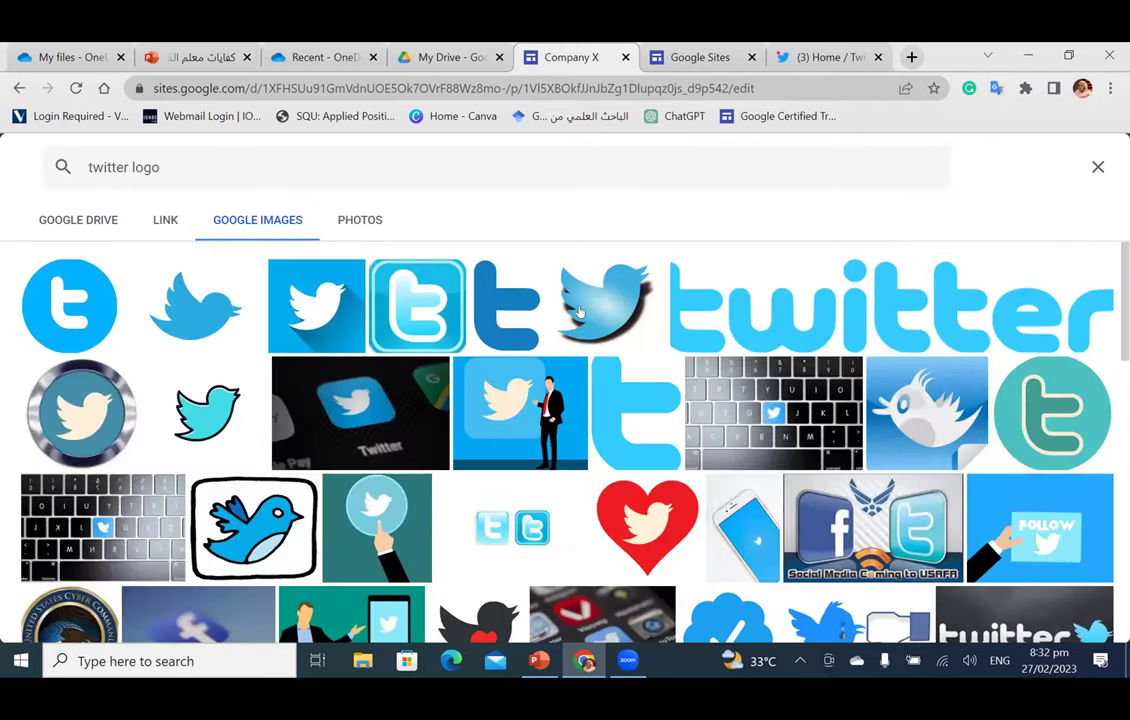
left_click(587, 337)
left_click(1077, 617)
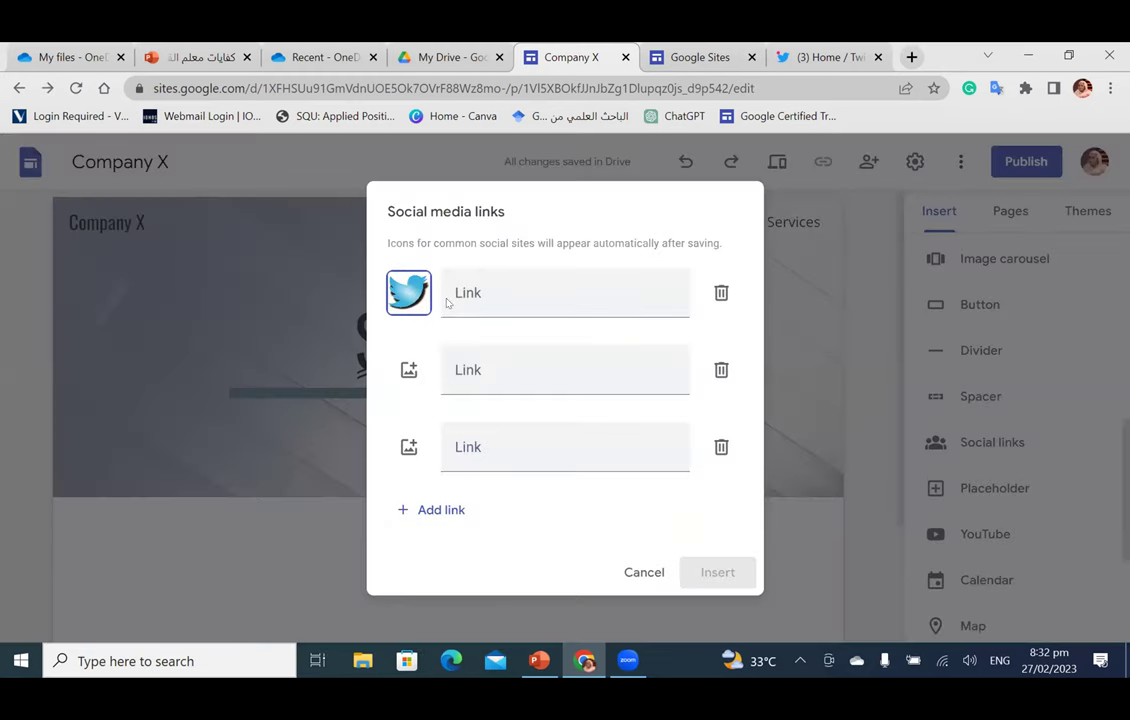
left_click(458, 291)
key("ctrl+v")
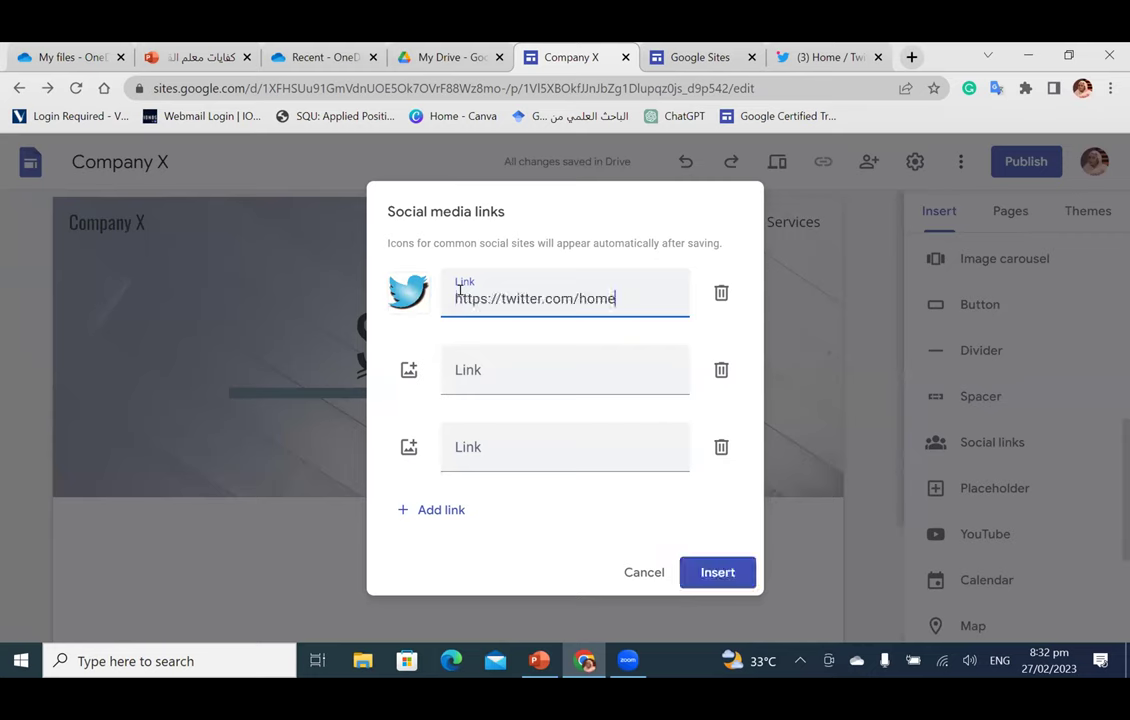
left_click(719, 572)
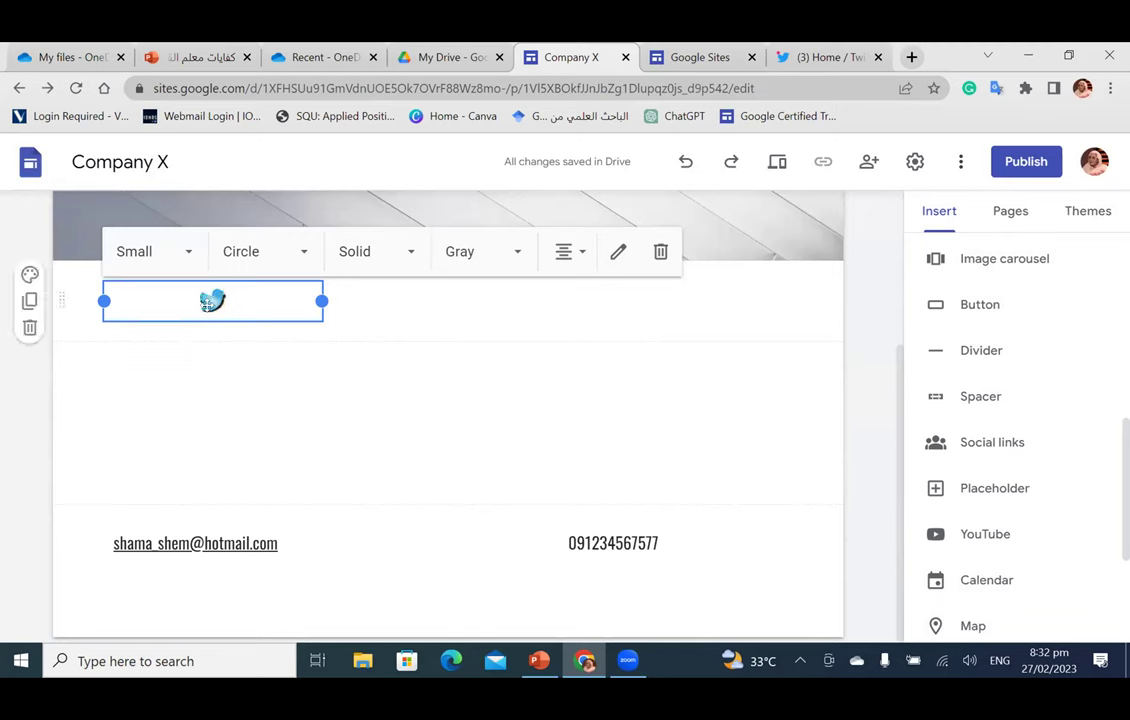
left_click_drag(183, 268, 445, 294)
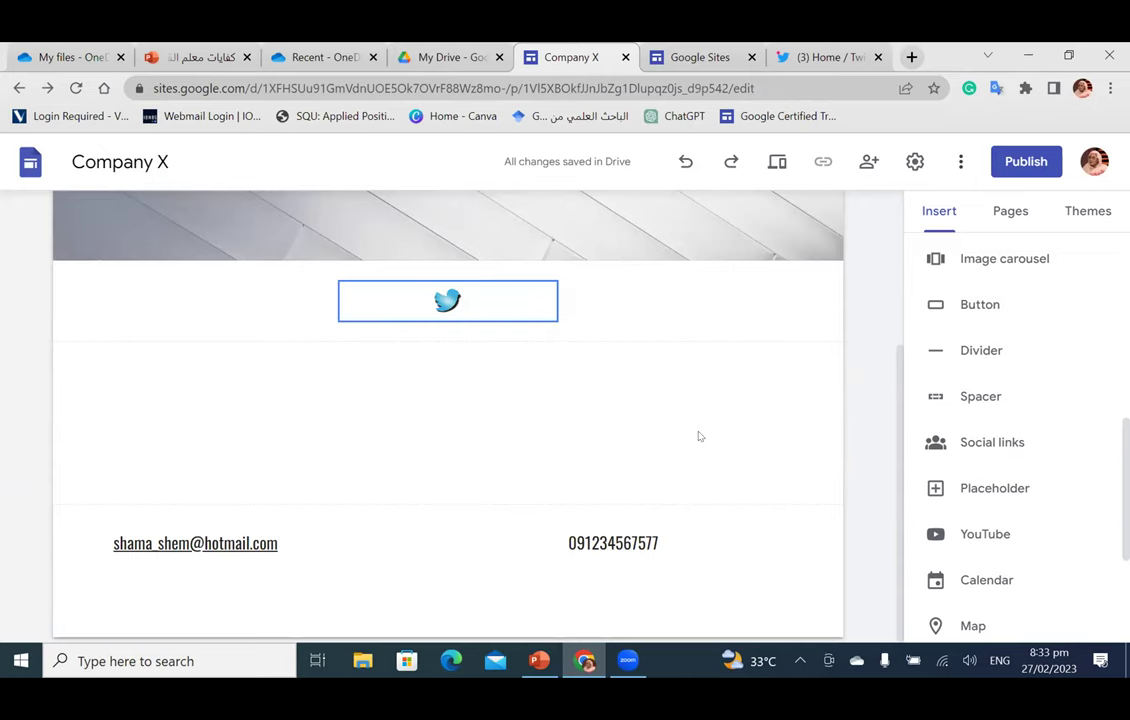
Step: Add another Social links block and open Google Images search for its first icon
left_click(1000, 442)
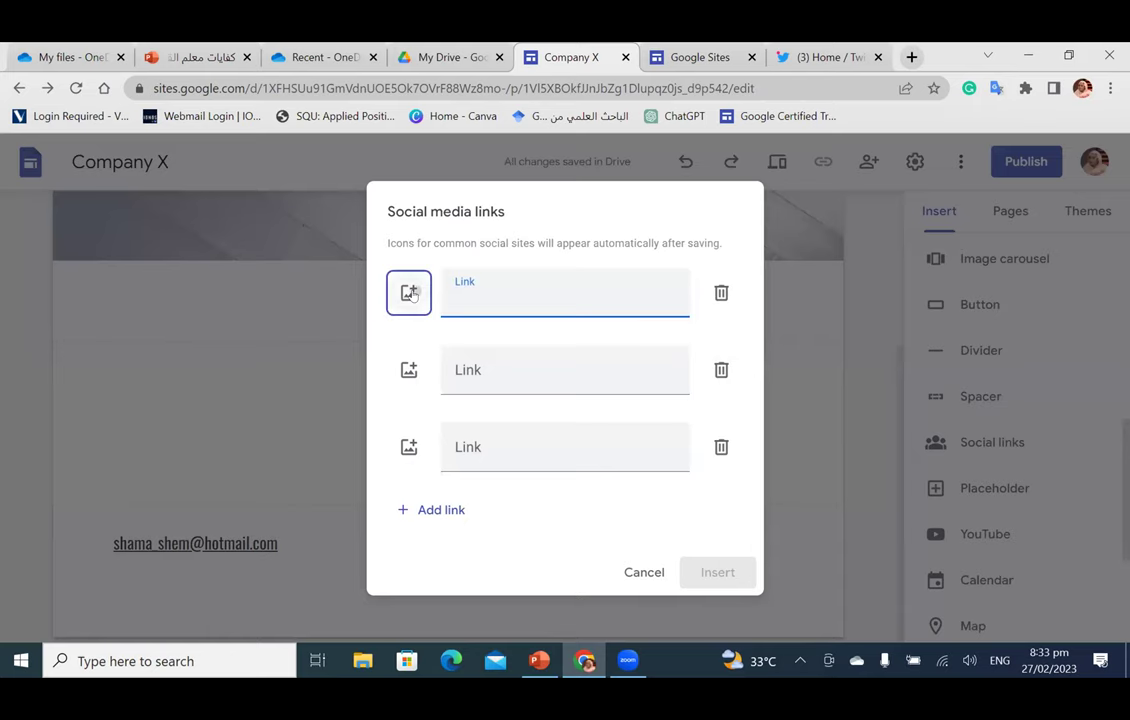
left_click(410, 293)
left_click(418, 364)
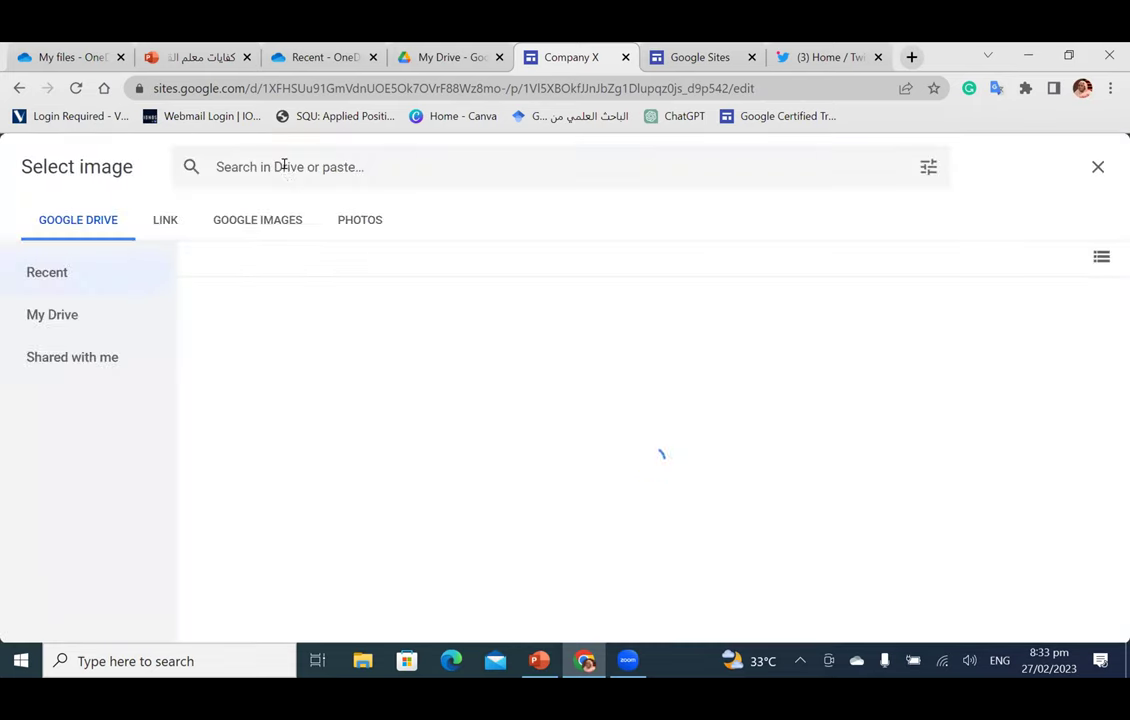
left_click(283, 164)
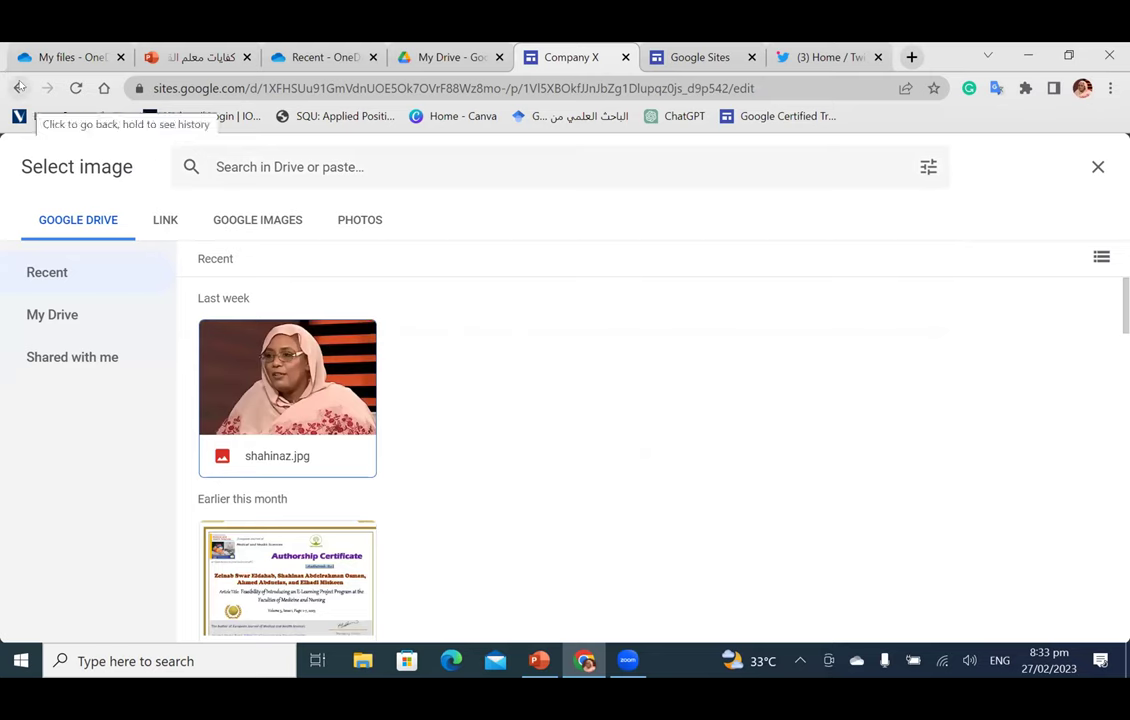
key("Escape")
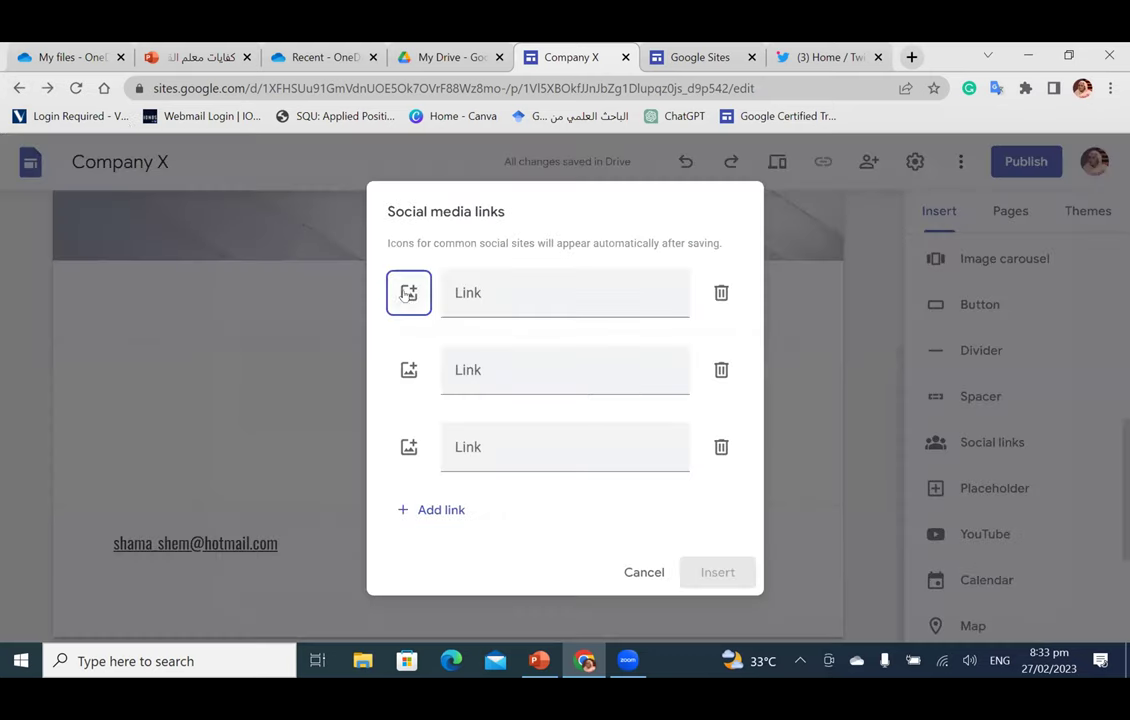
left_click(408, 292)
left_click(419, 364)
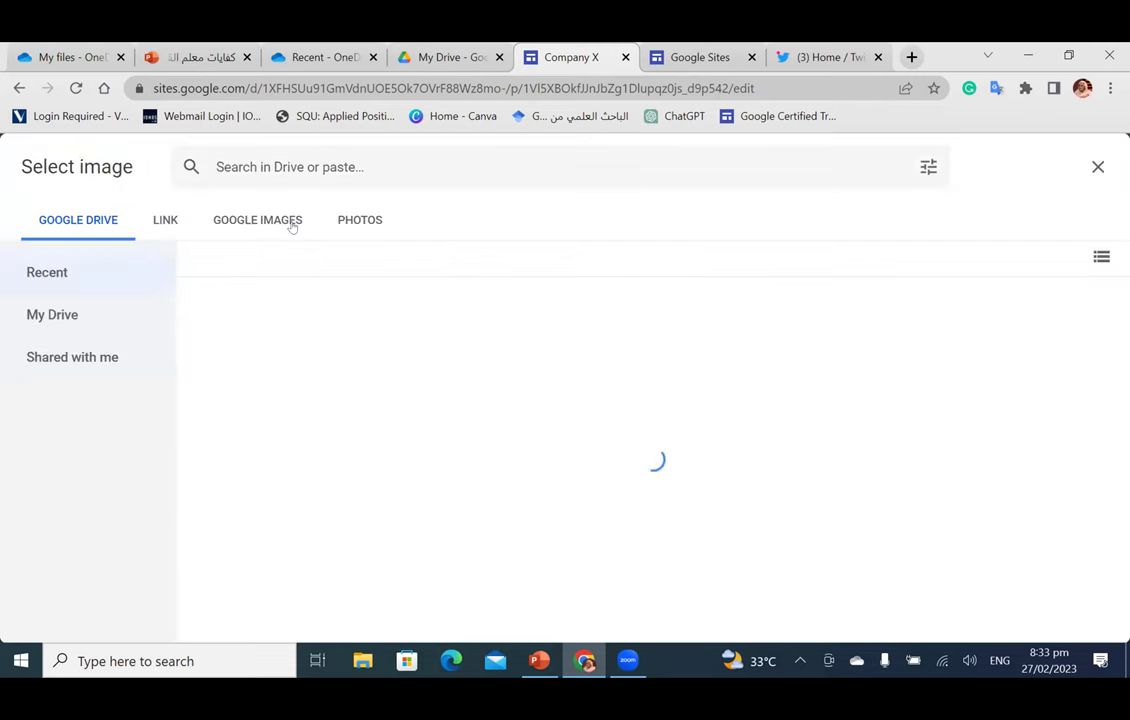
left_click(291, 224)
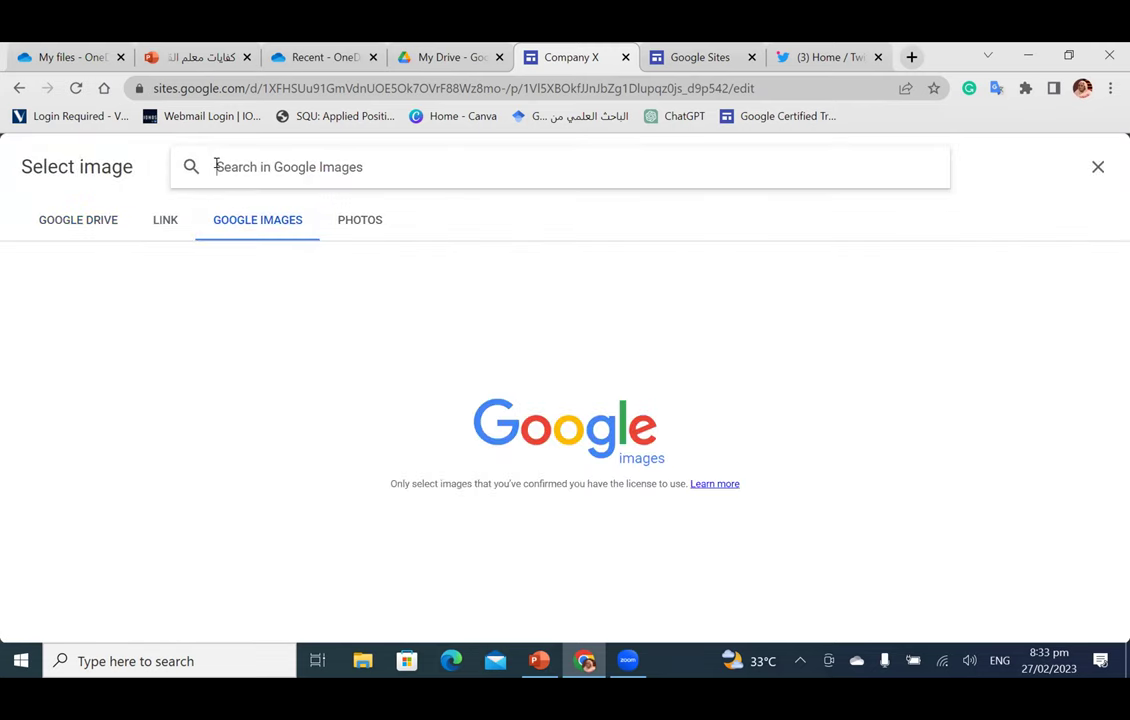
type("face")
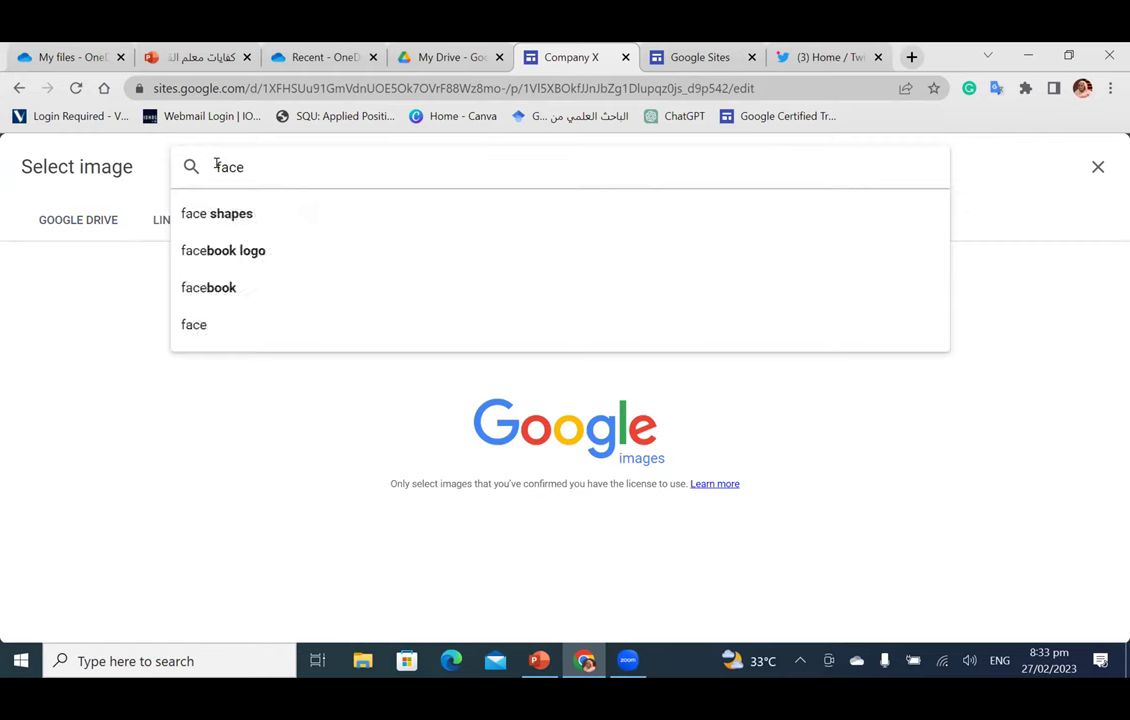
left_click(224, 262)
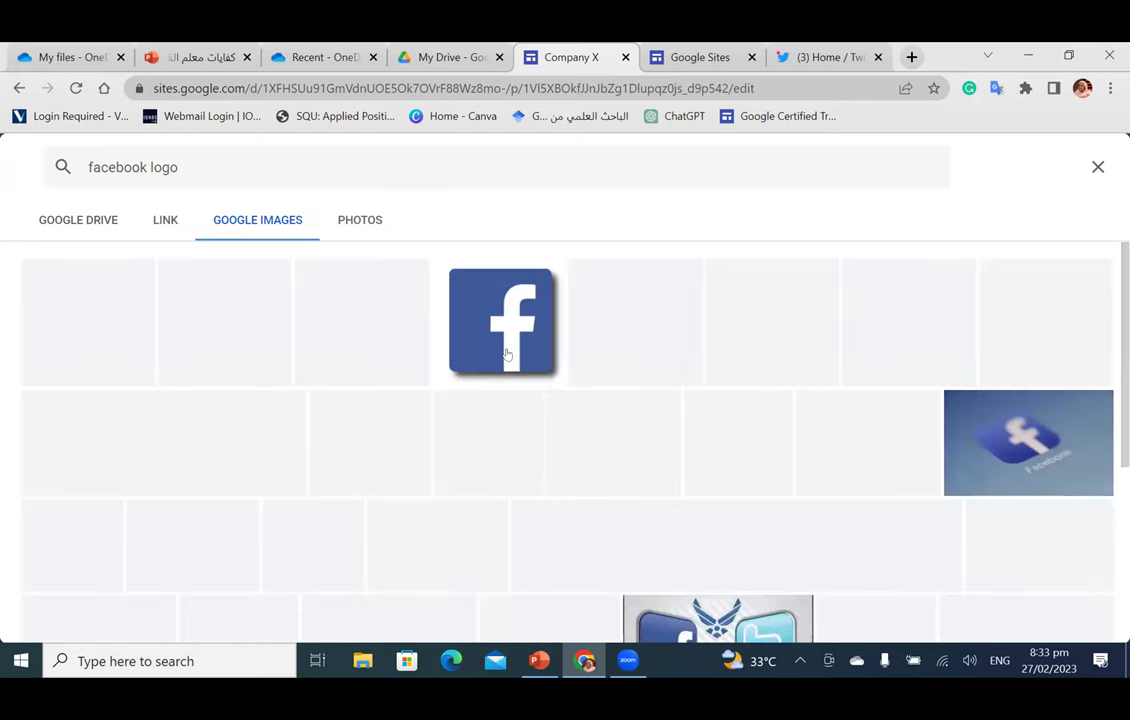
left_click(508, 351)
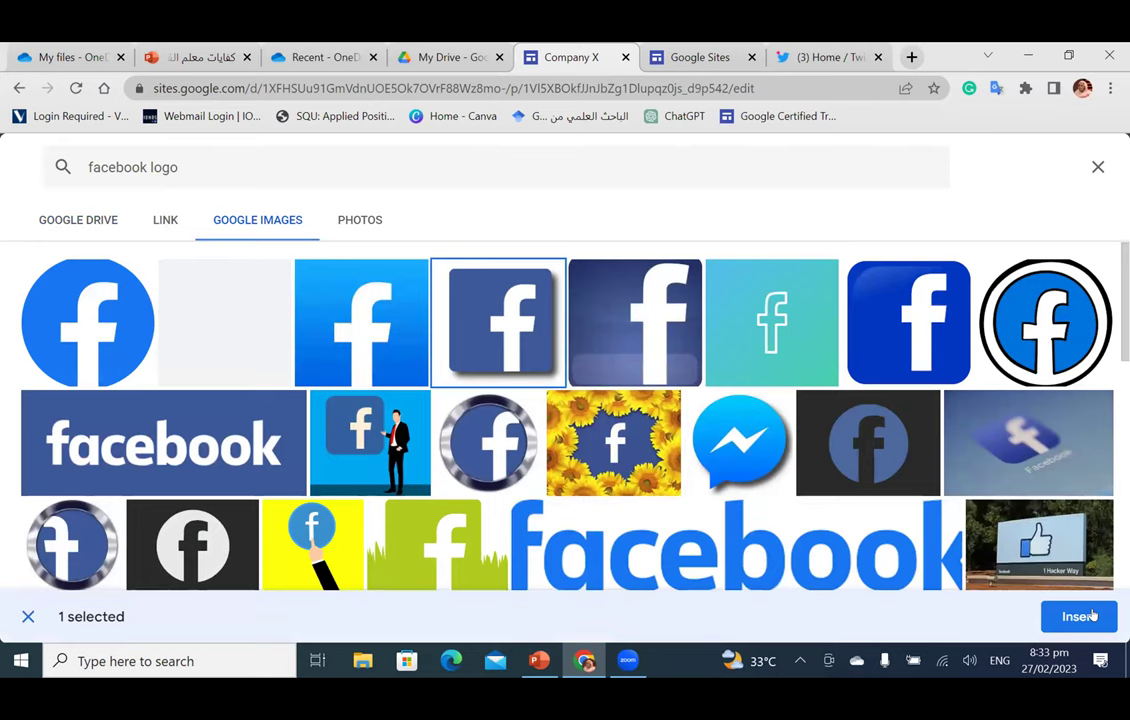
left_click(1078, 616)
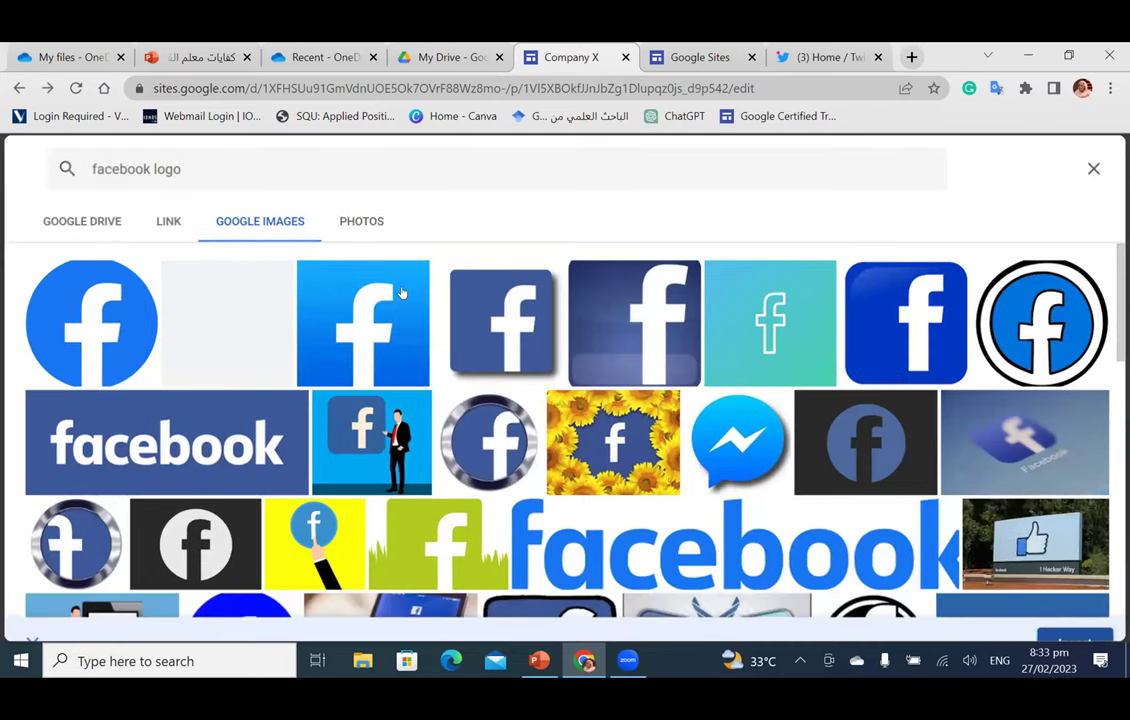
left_click(459, 297)
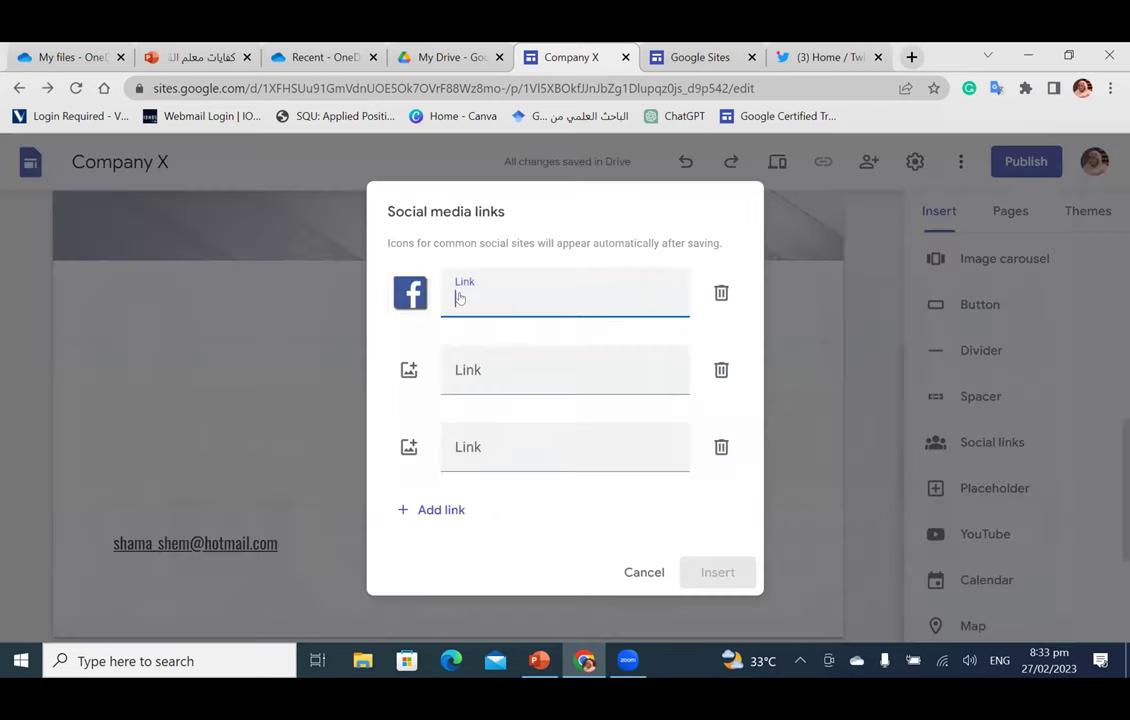
type("https://twitter.com/home")
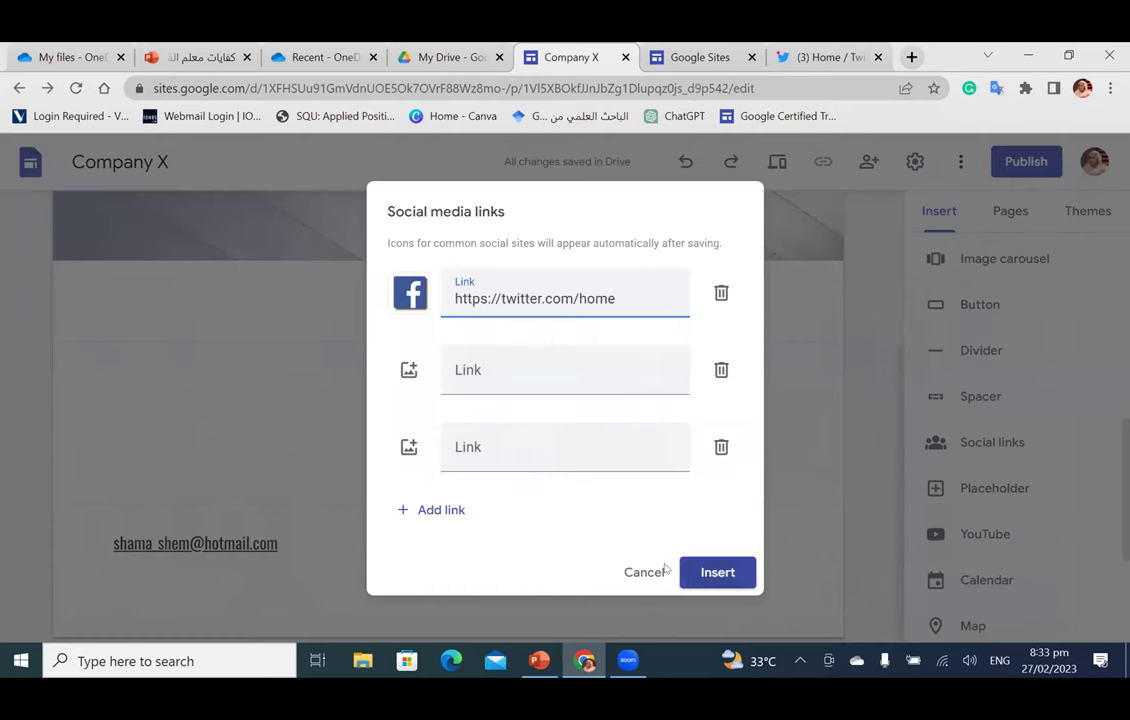
left_click(703, 572)
left_click_drag(313, 321, 441, 270)
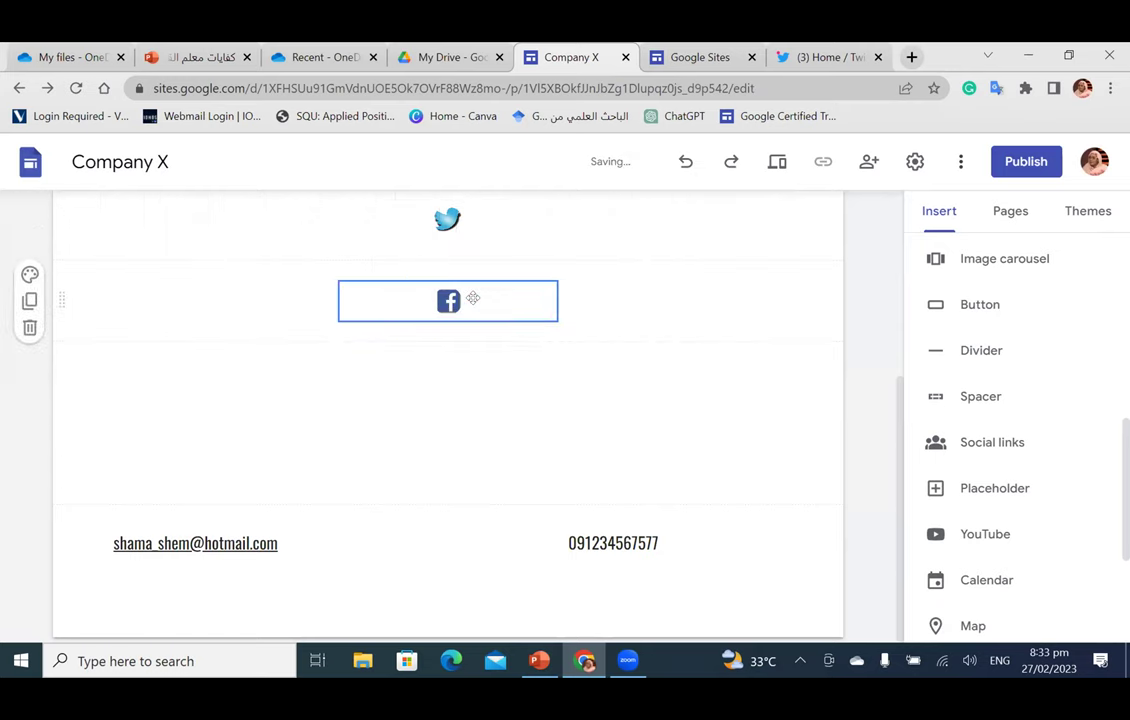
Step: Select the Twitter icon block and scroll to stack the Facebook icon beneath it
scroll(466, 382, "up", 2)
left_click(466, 382)
scroll(466, 382, "down", 1)
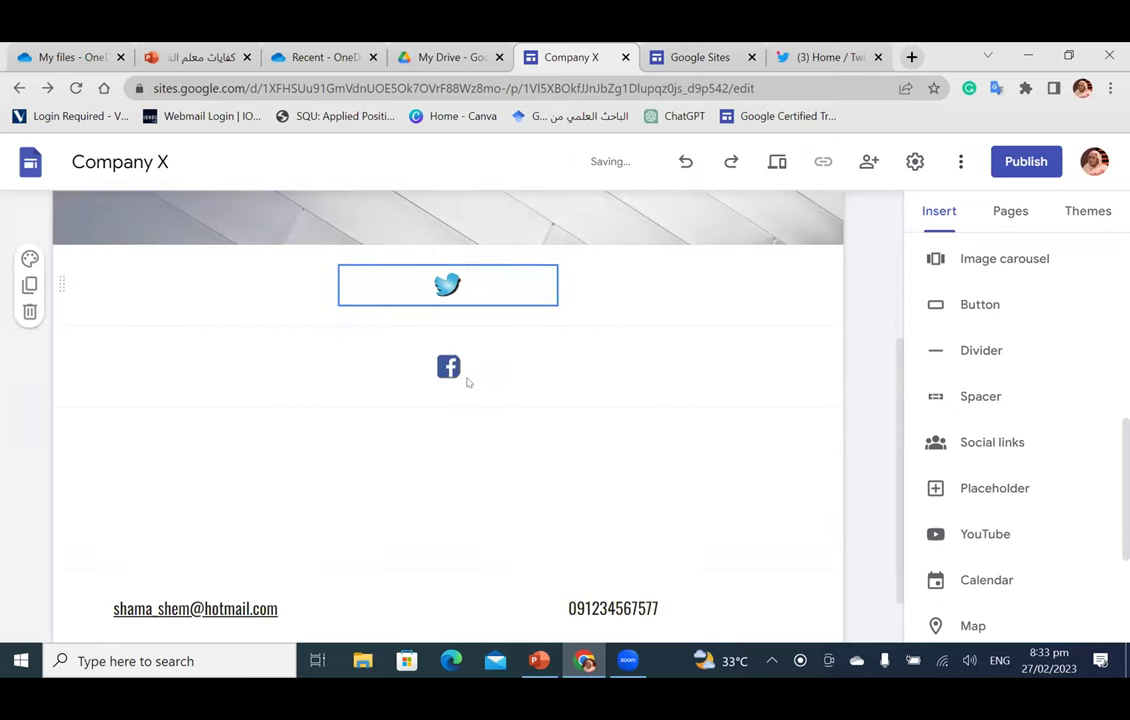
scroll(466, 382, "down", 1)
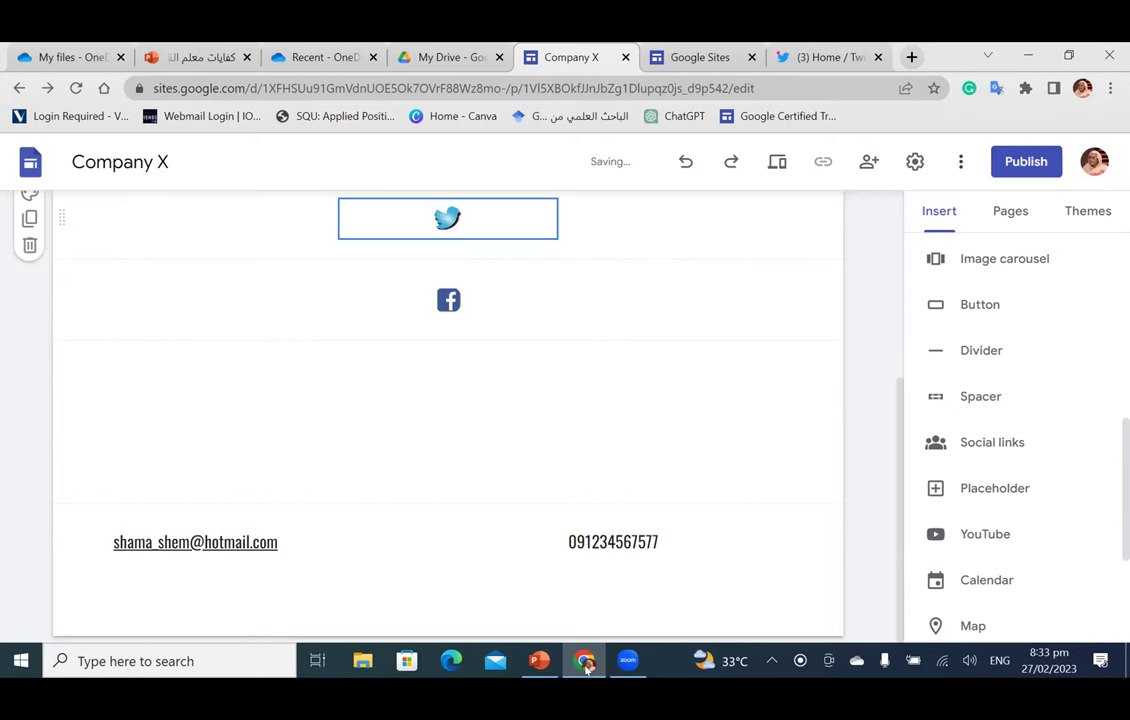
key("ctrl+Tab")
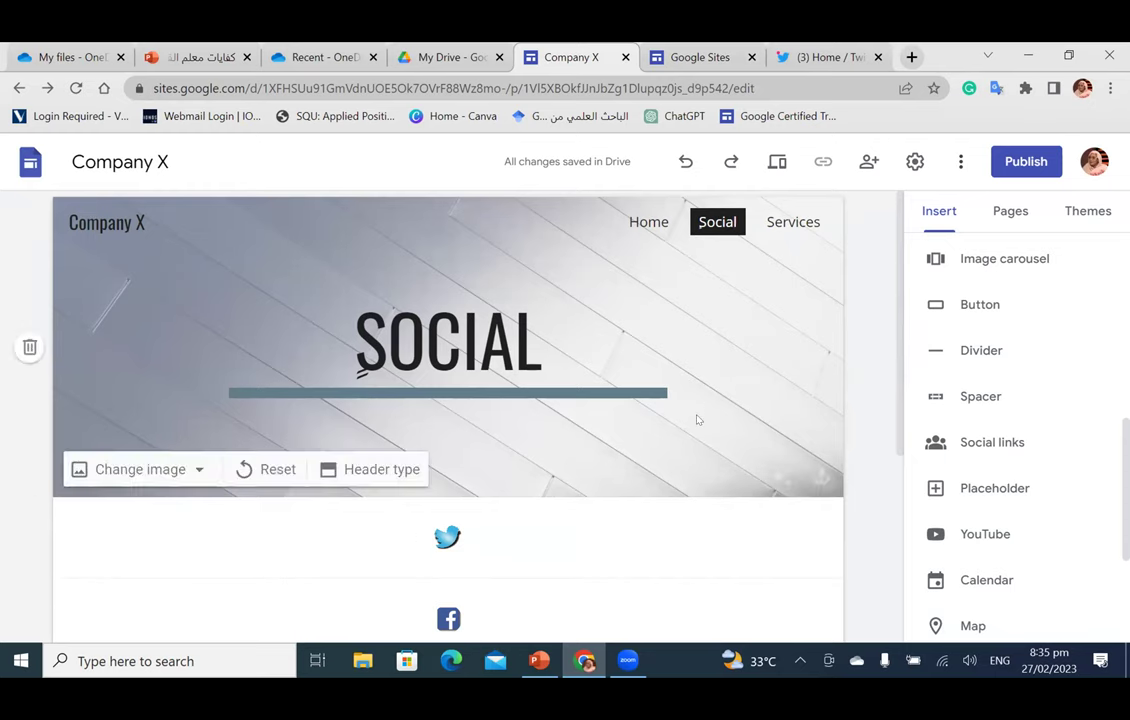
Step: Insert a map of the University of Khartoum Faculty of Pharmacy
scroll(696, 416, "down", 3)
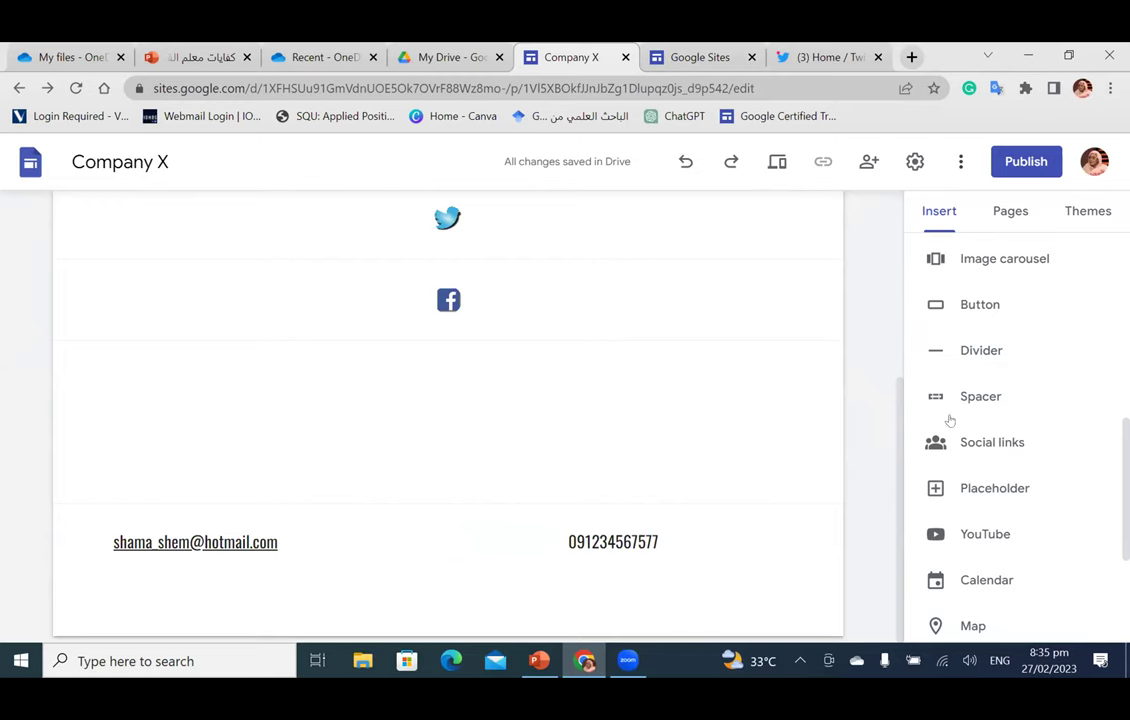
scroll(997, 458, "down", 3)
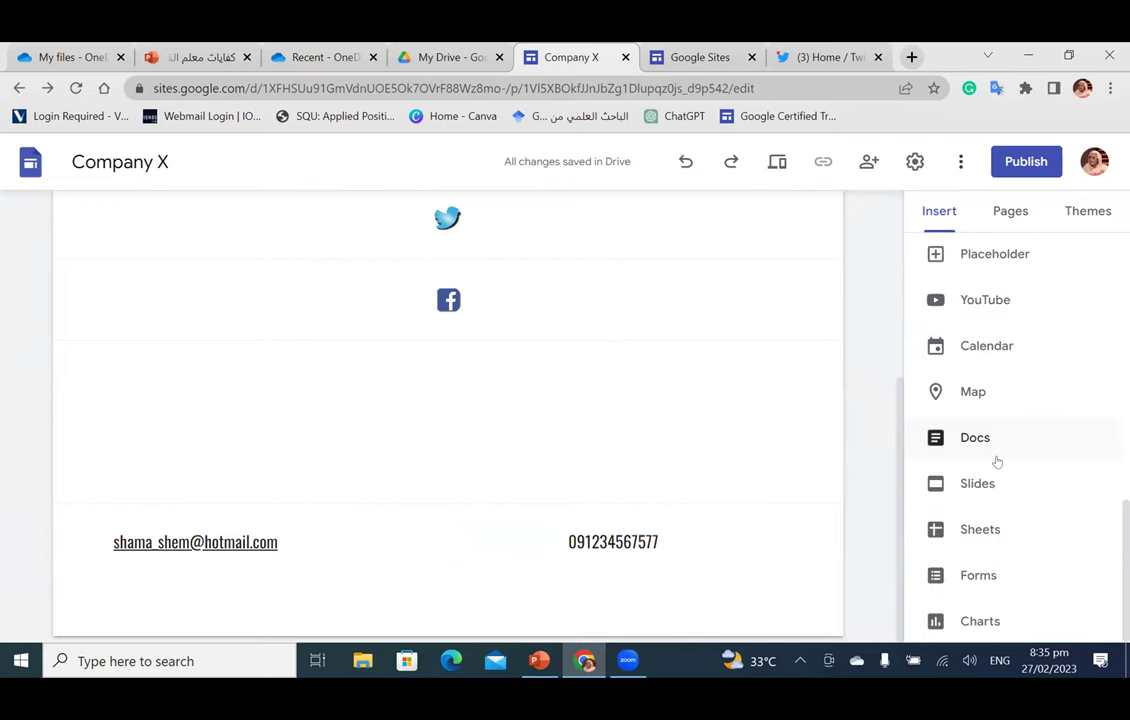
left_click(960, 398)
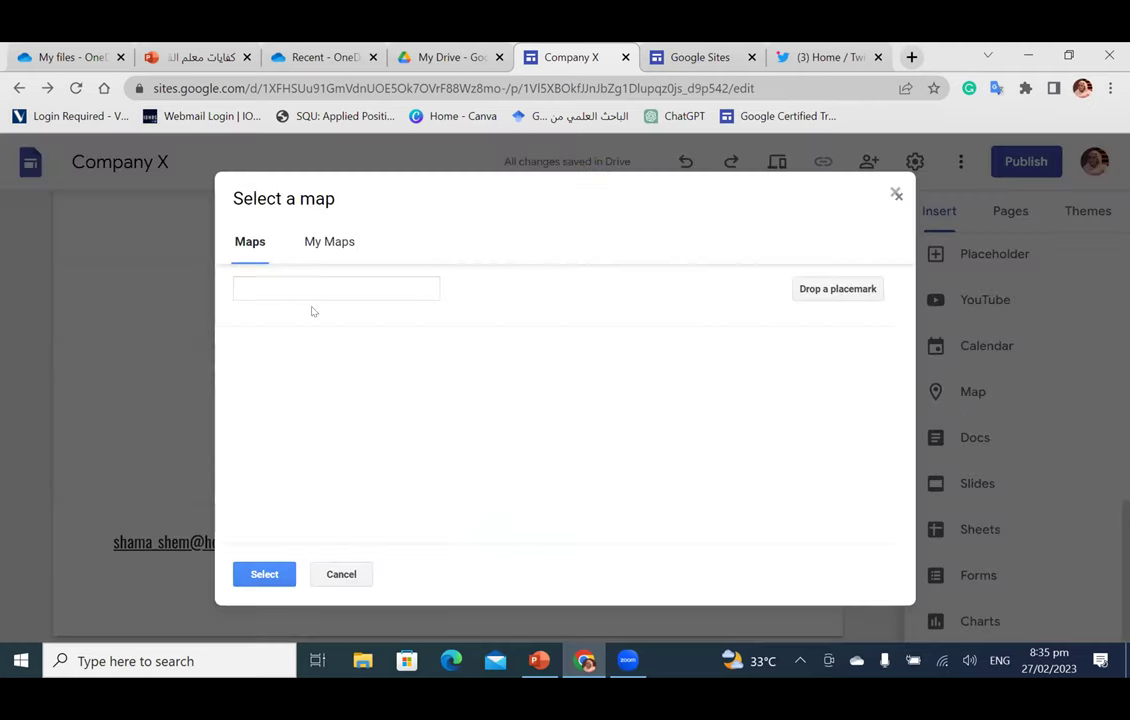
left_click(280, 282)
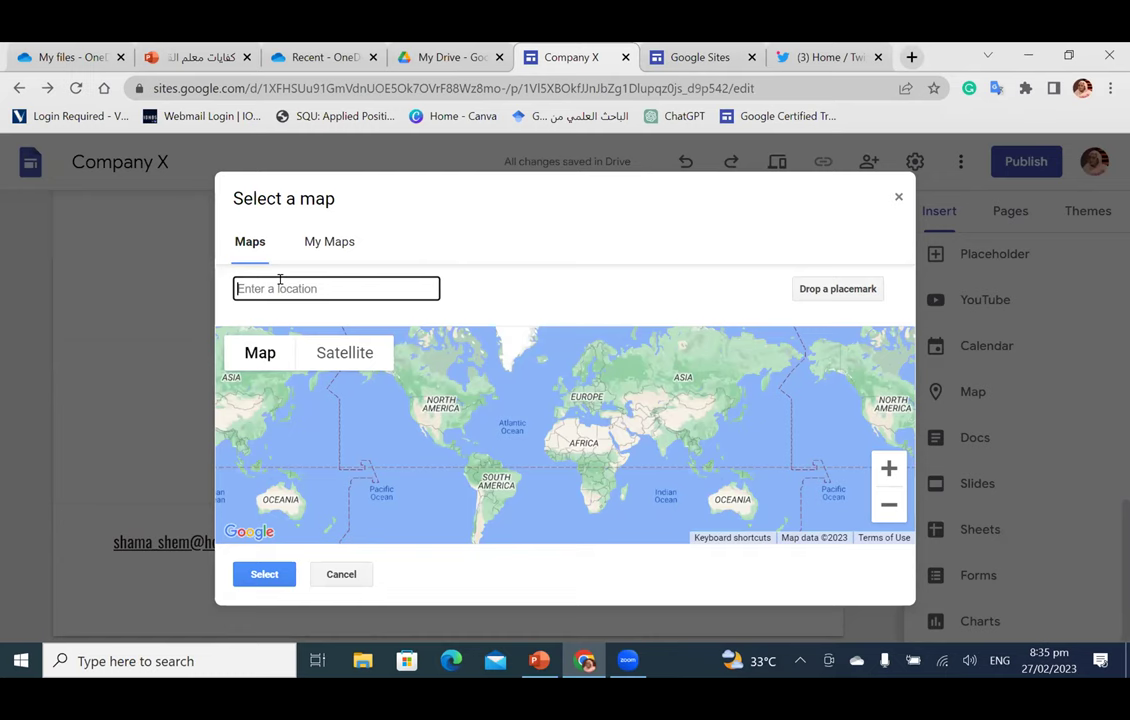
type("University o")
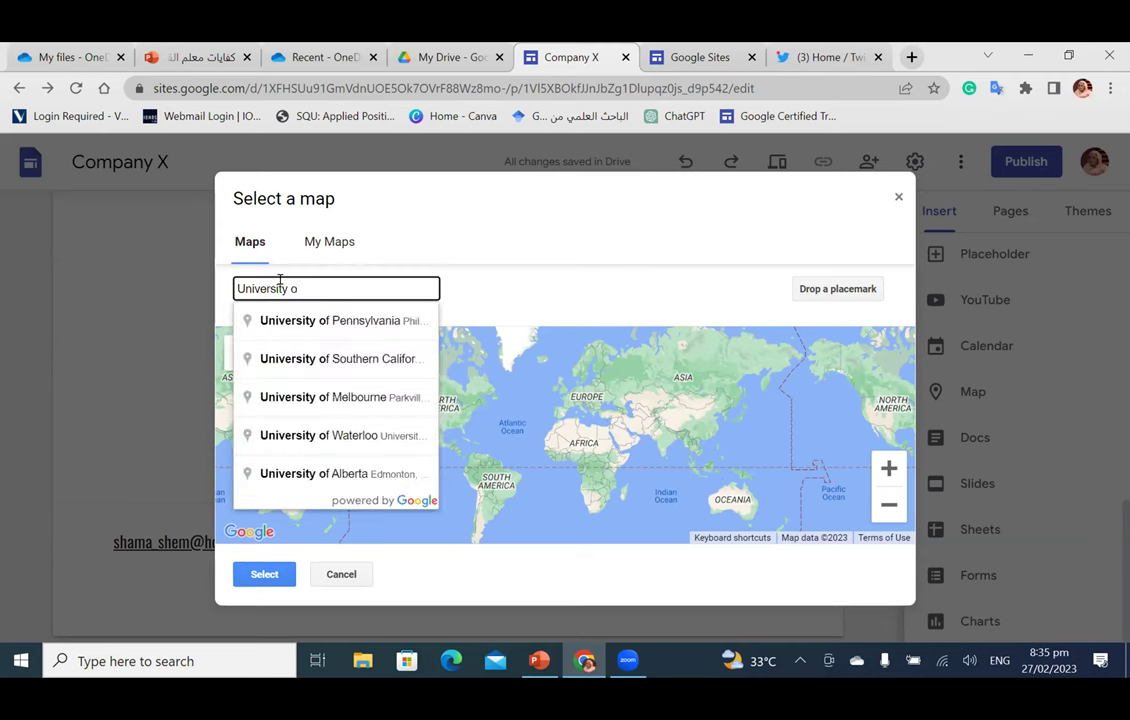
type("f Khar")
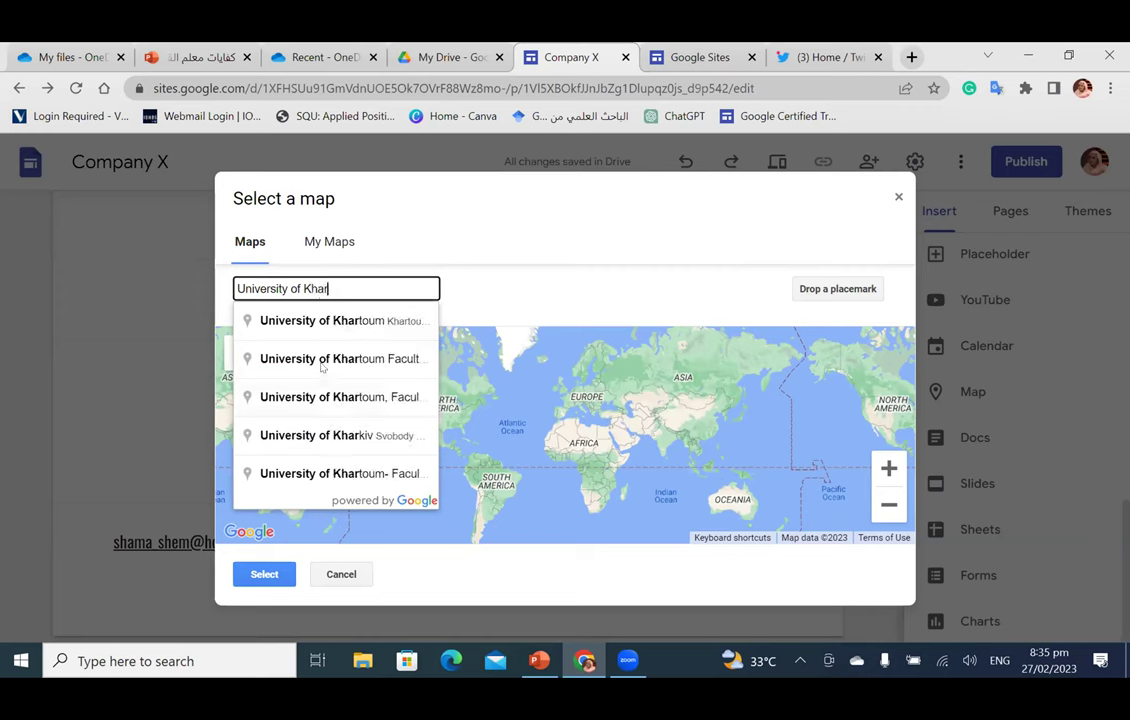
left_click(320, 360)
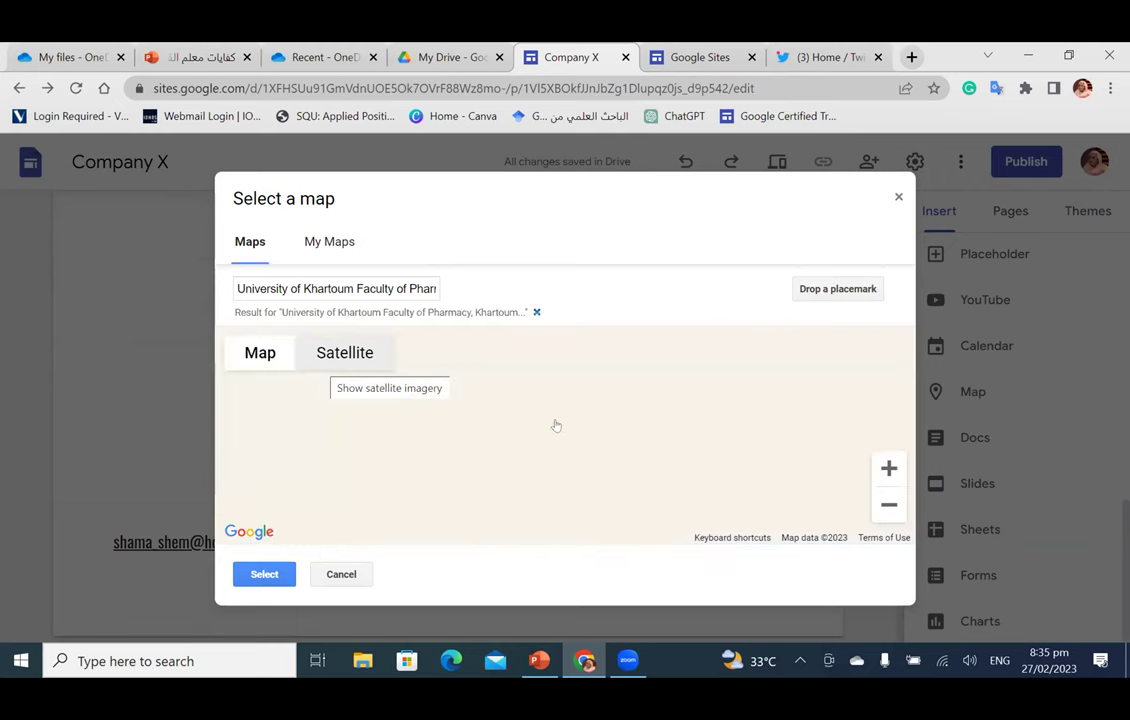
left_click(262, 576)
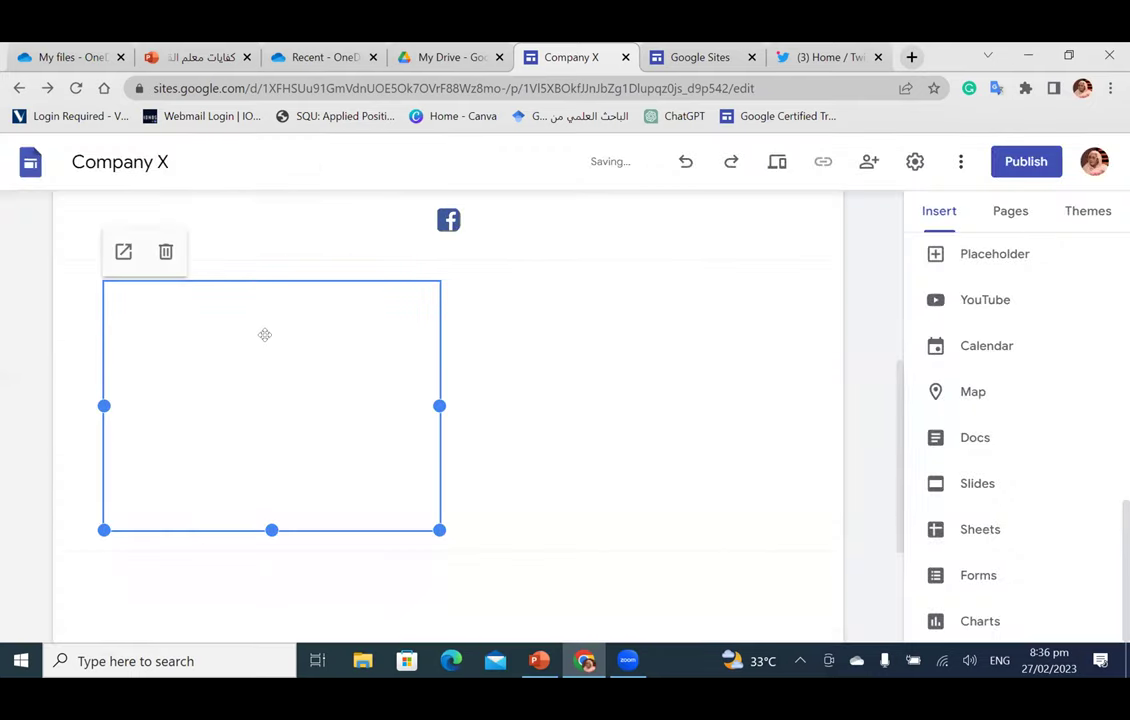
Step: Move the map below the Facebook icon, centred, and scroll to check its placement
left_click_drag(323, 285, 454, 292)
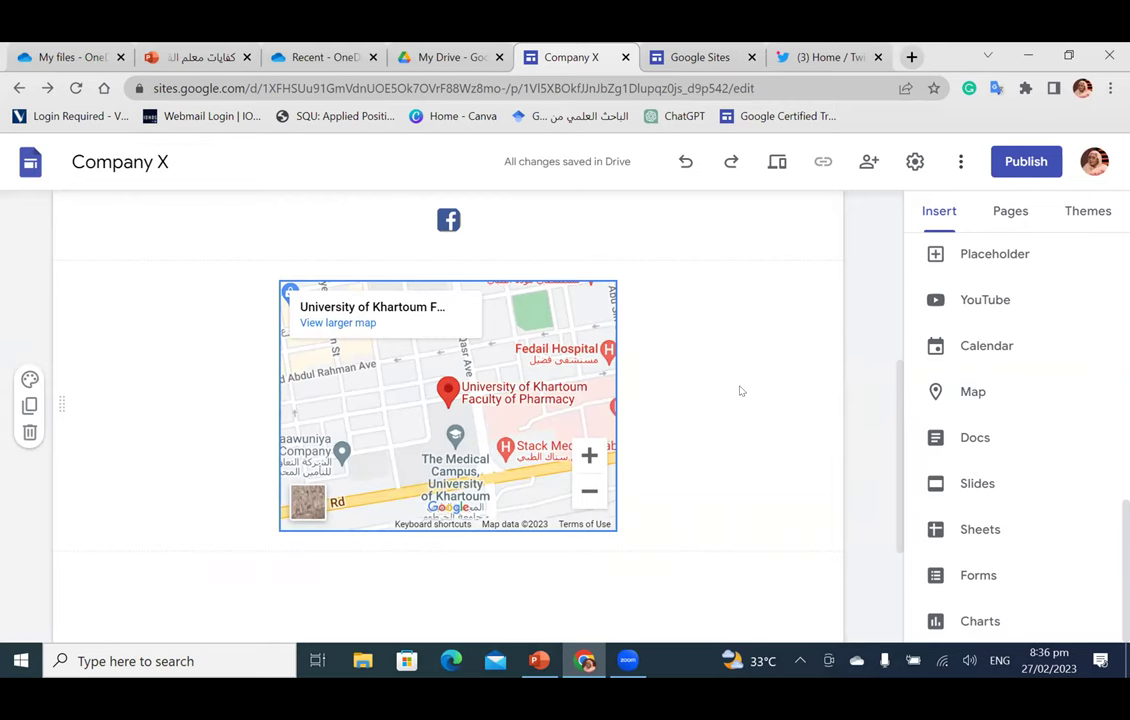
scroll(738, 391, "up", 4)
scroll(736, 391, "down", 5)
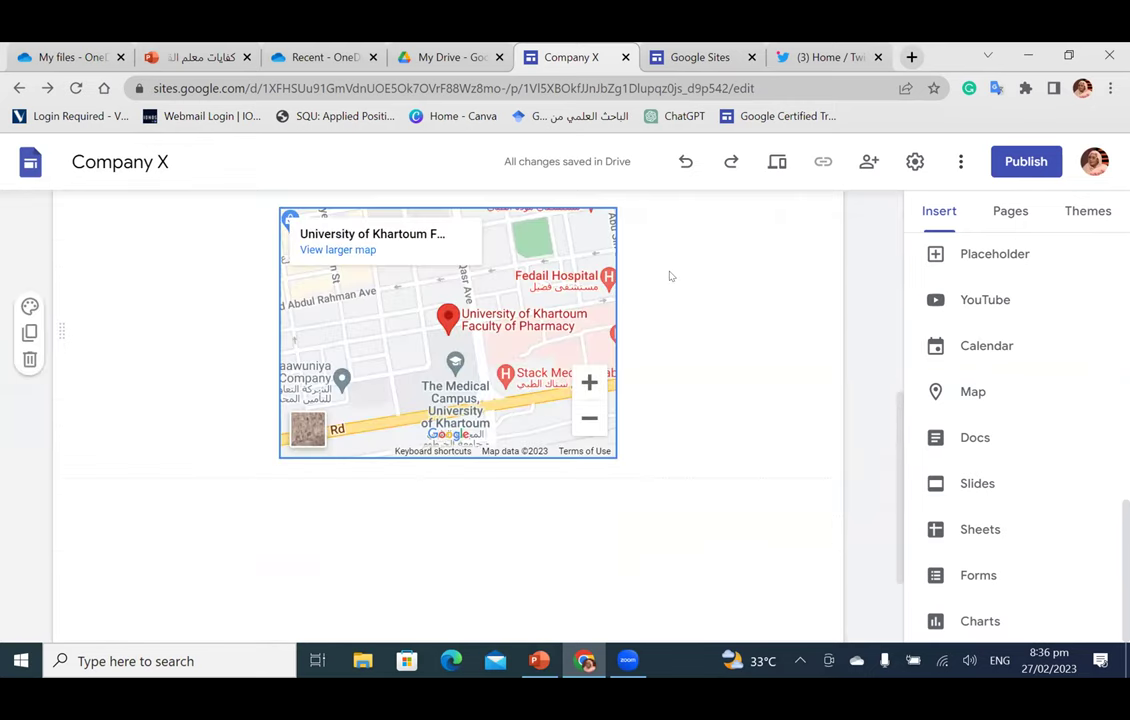
scroll(721, 382, "down", 2)
scroll(635, 160, "up", 10)
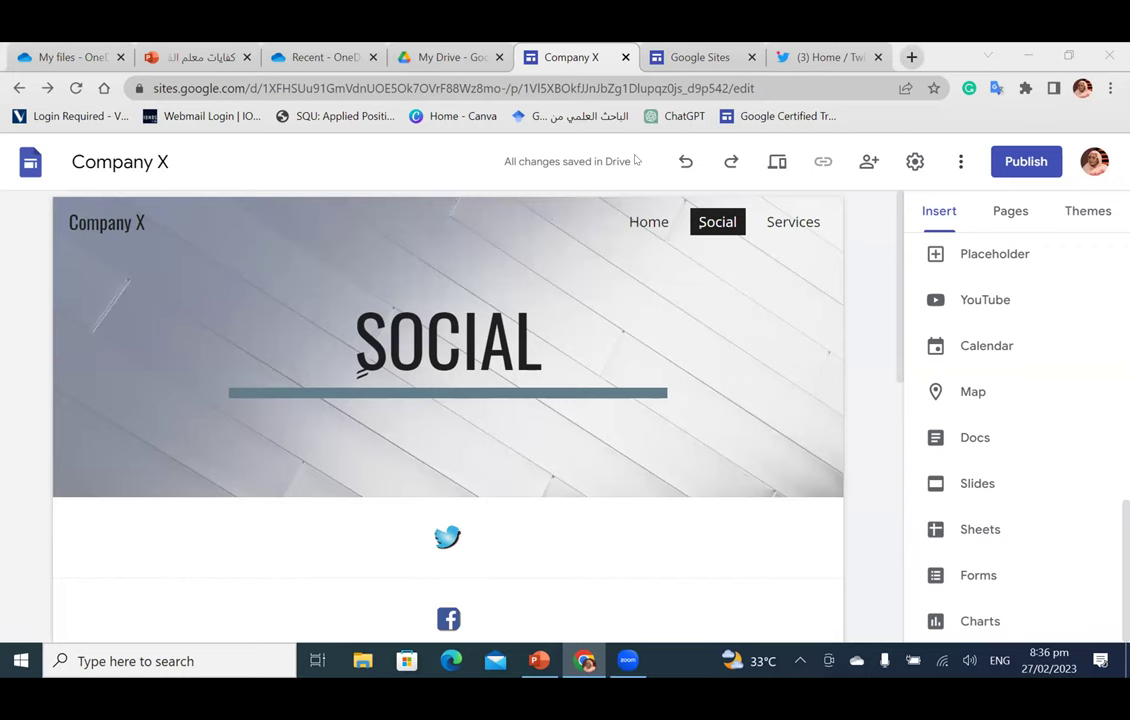
scroll(589, 443, "down", 5)
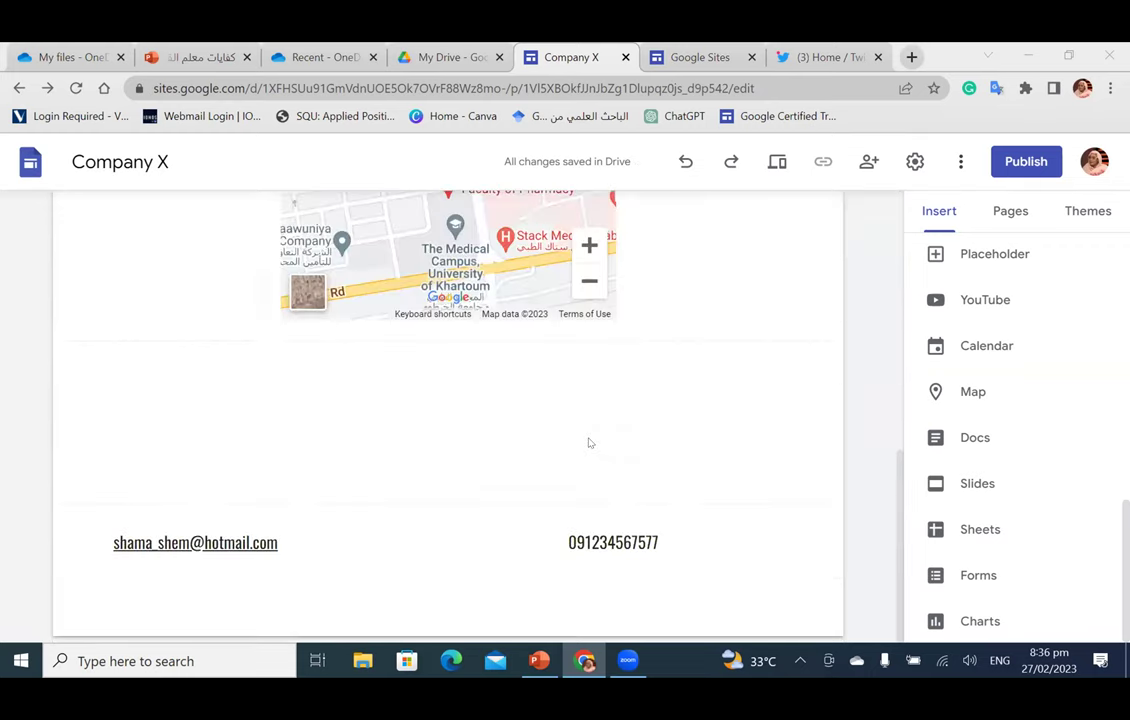
scroll(589, 443, "up", 5)
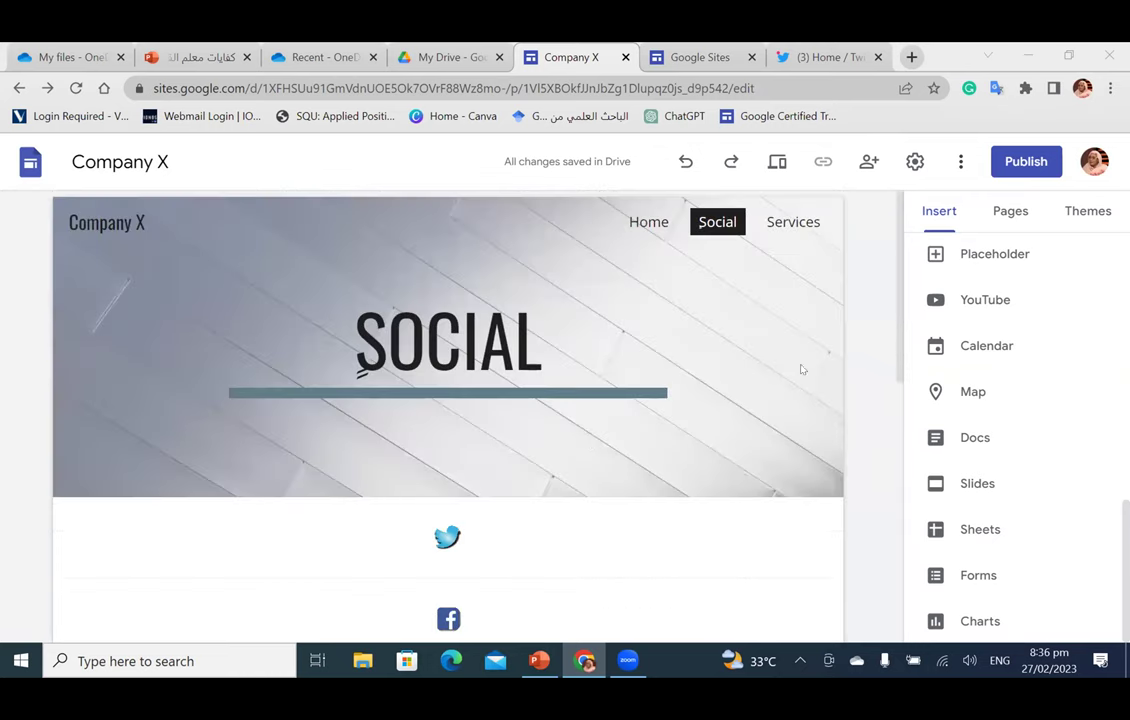
Step: Select the Twitter image block, then the Social page header
left_click(543, 545)
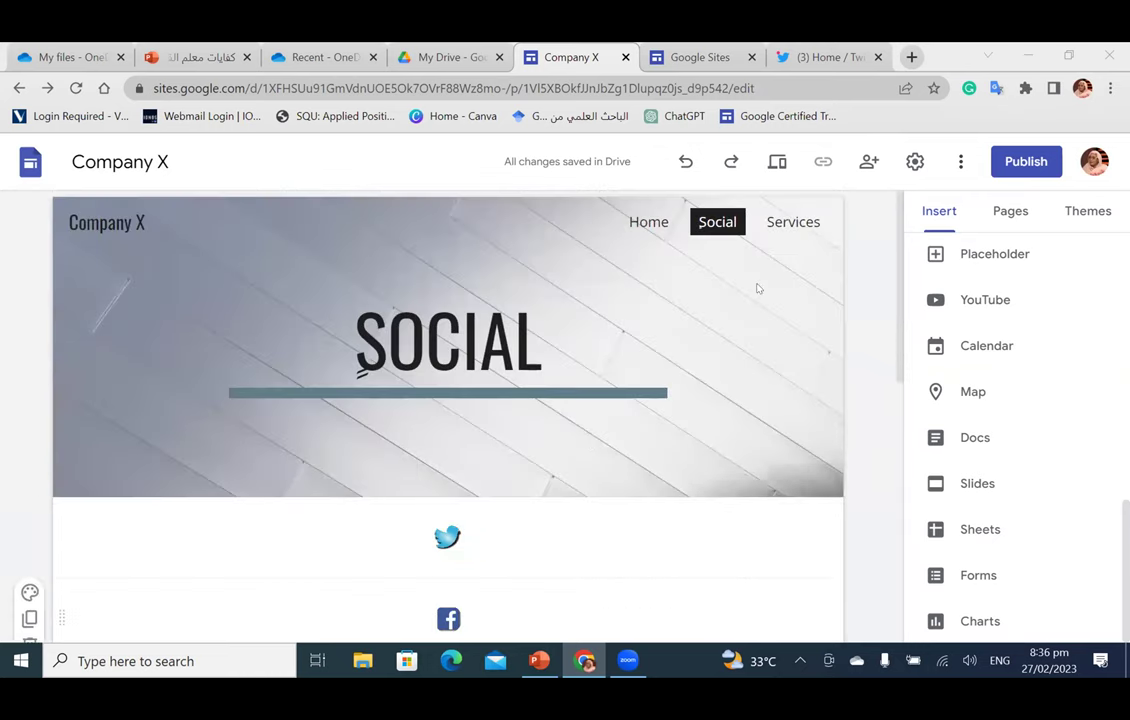
left_click(665, 434)
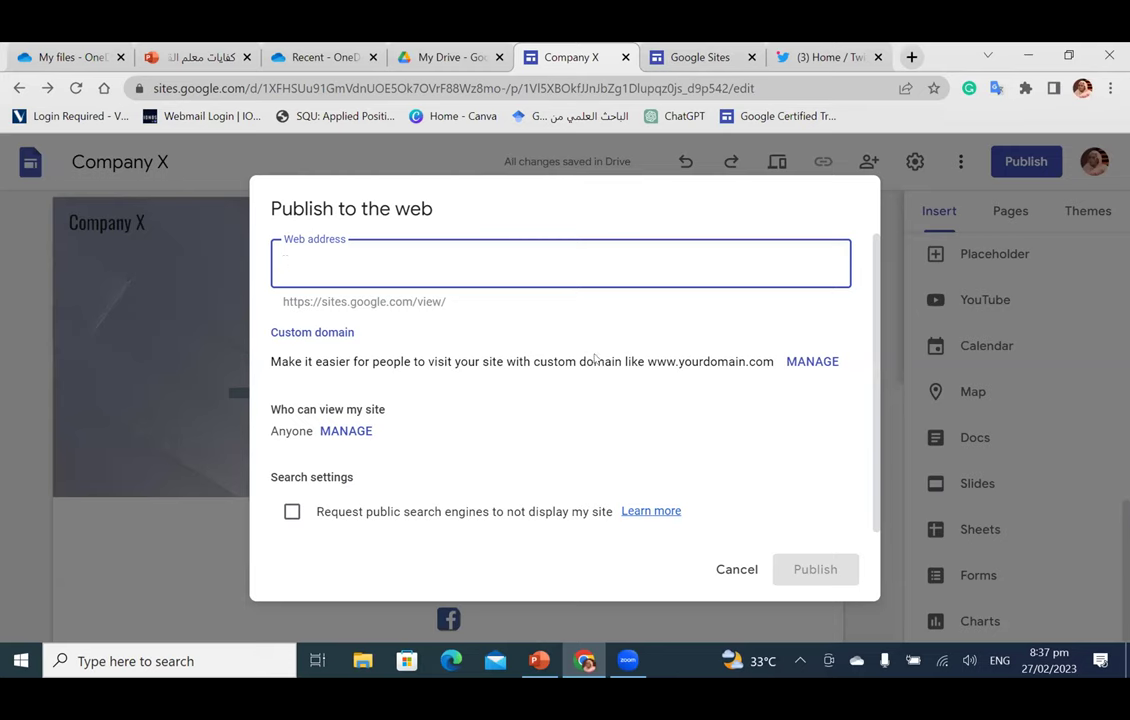
Step: Enter 'companyx' as the site's web address, then make it 'companyxy' since companyx is taken
left_click(664, 361)
left_click_drag(664, 361, 765, 378)
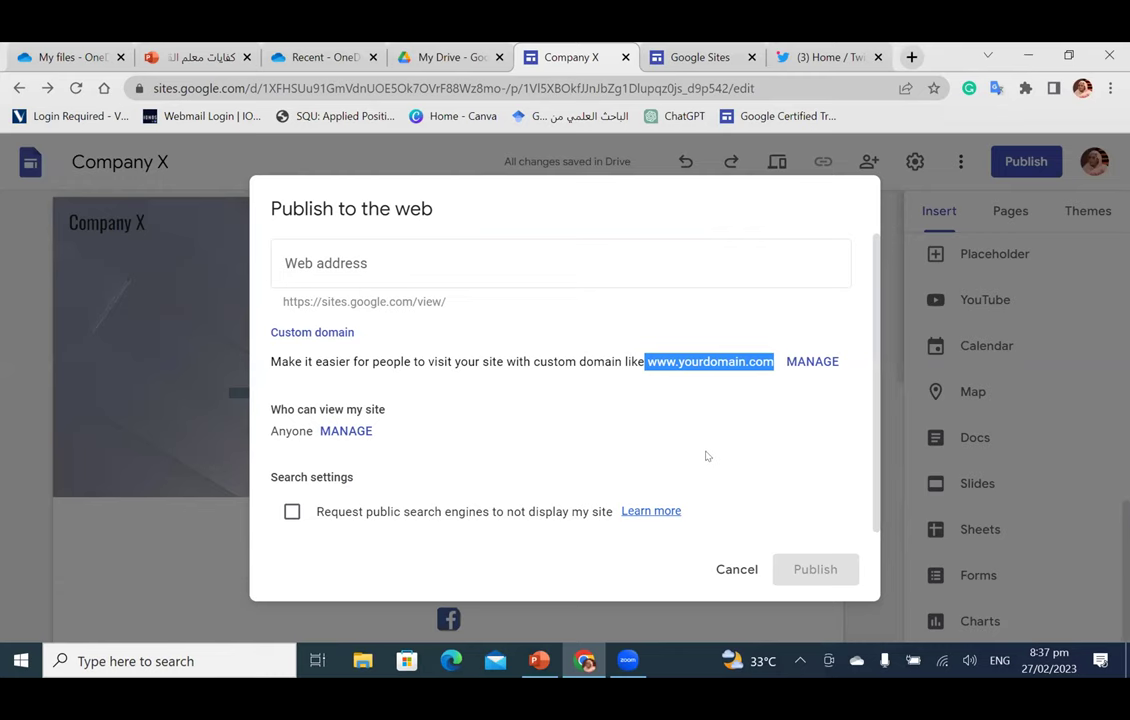
left_click(288, 261)
type("co")
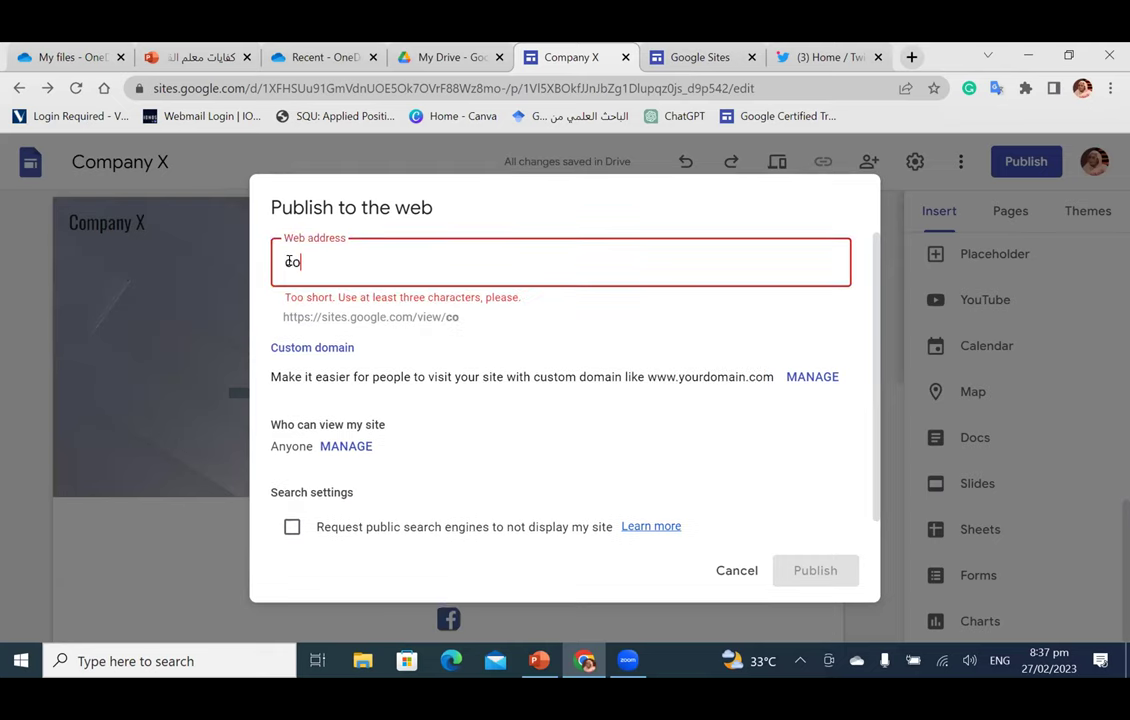
type("mpany")
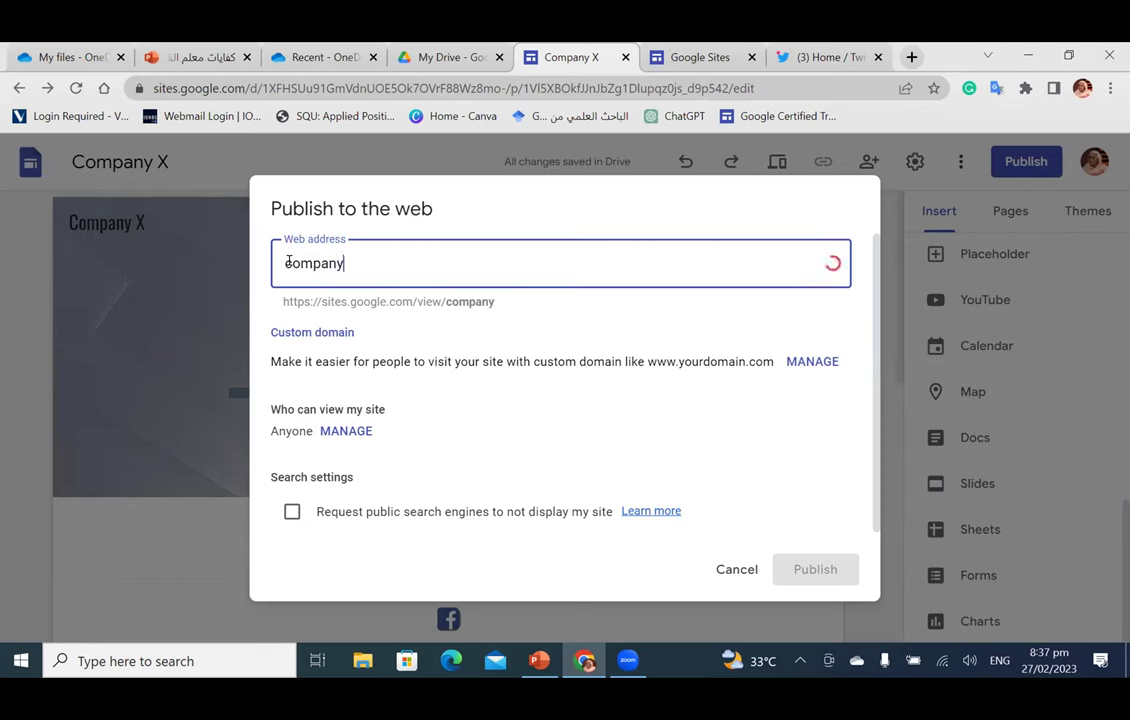
type("x")
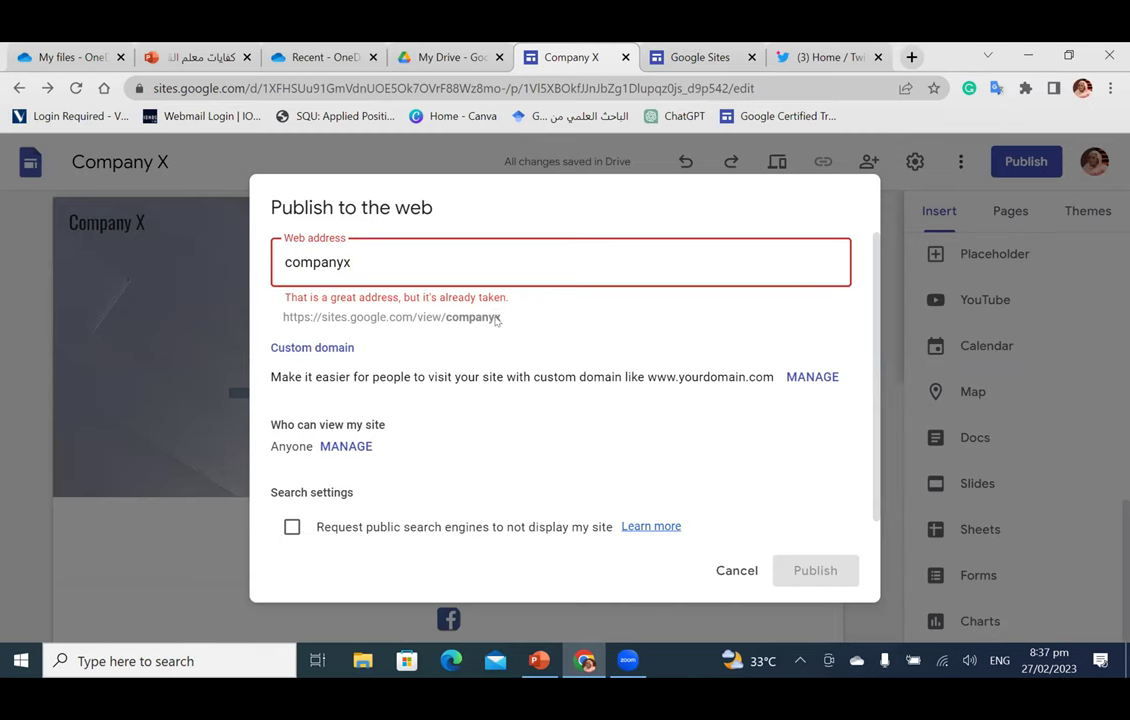
type("y")
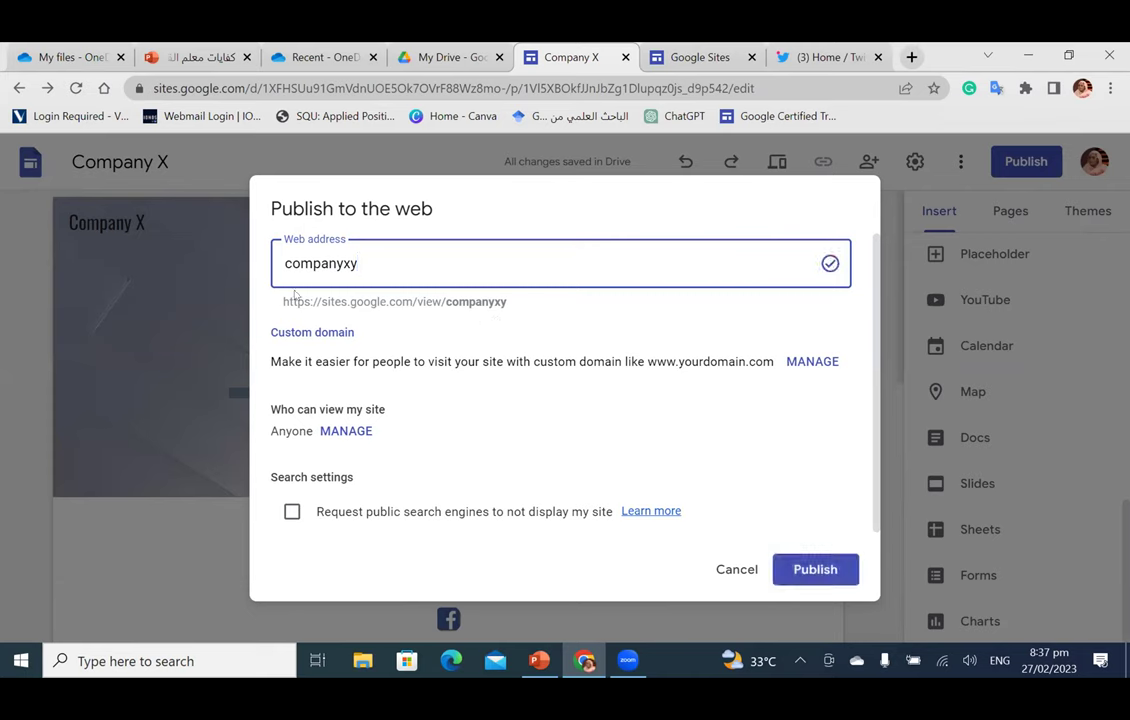
left_click_drag(282, 301, 500, 313)
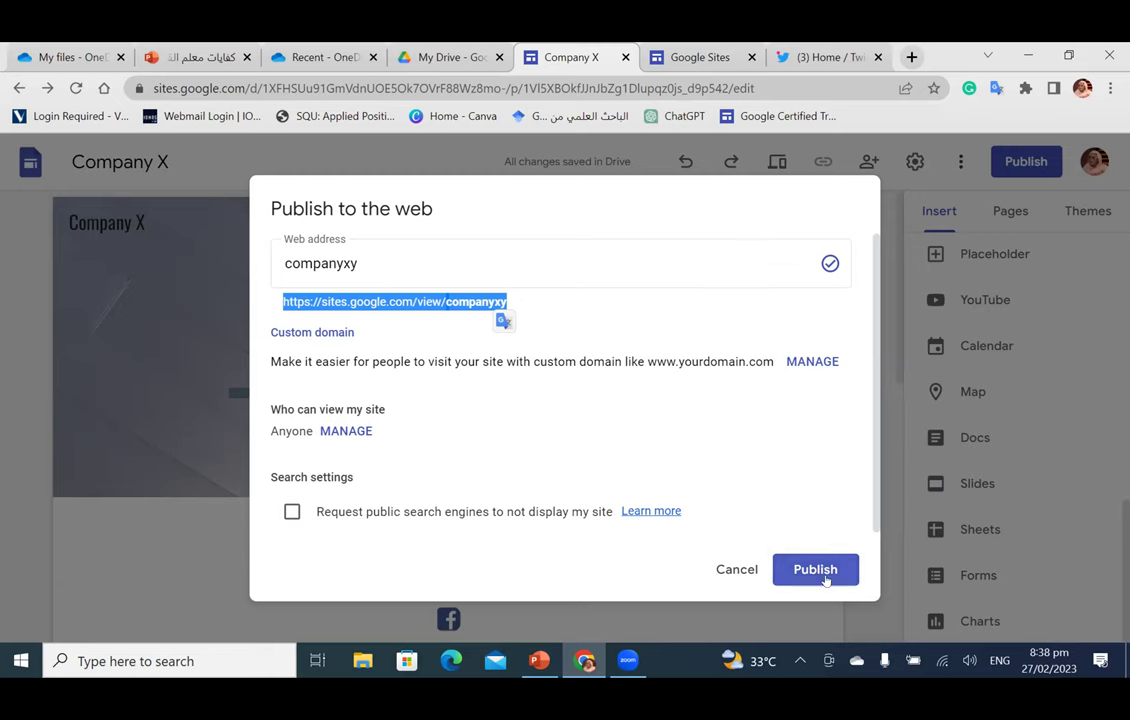
right_click(432, 298)
left_click(446, 312)
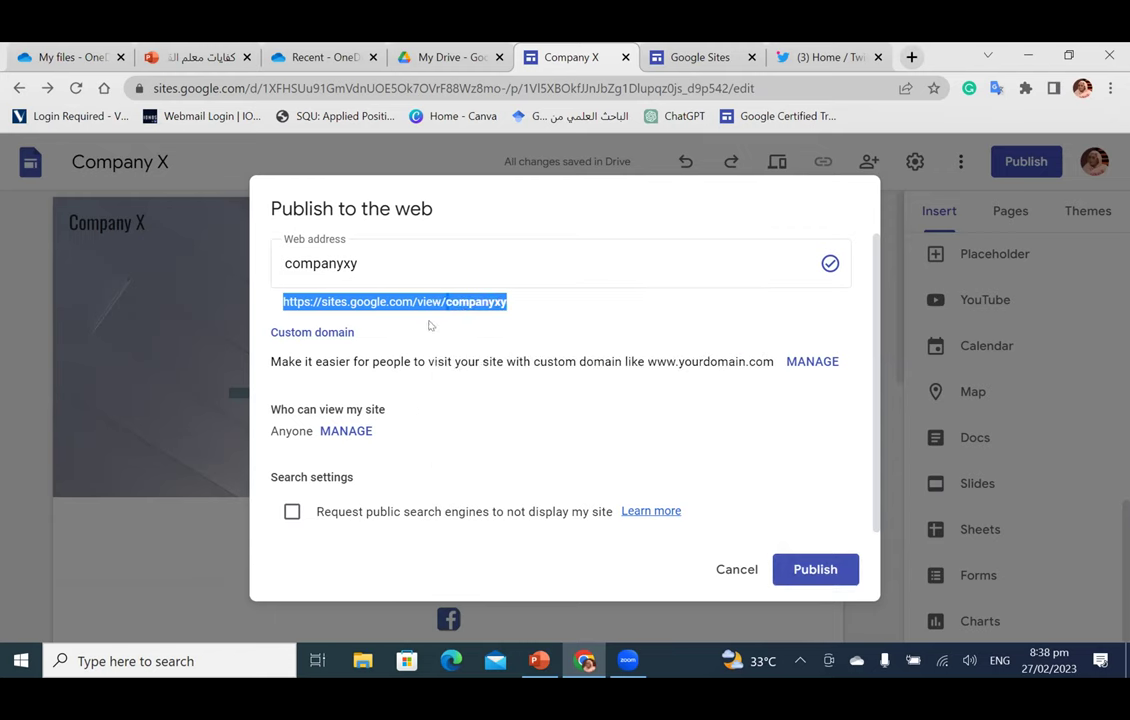
Step: Publish the Company X site at companyxy
left_click(655, 357)
left_click_drag(649, 360, 774, 360)
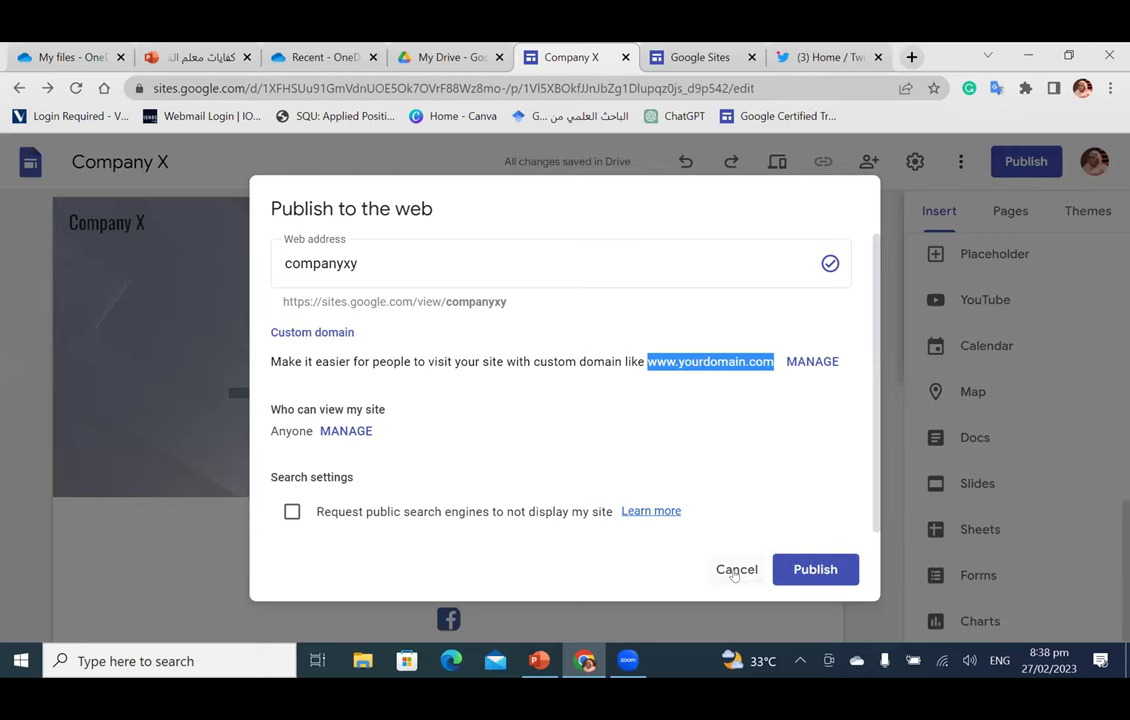
left_click(826, 580)
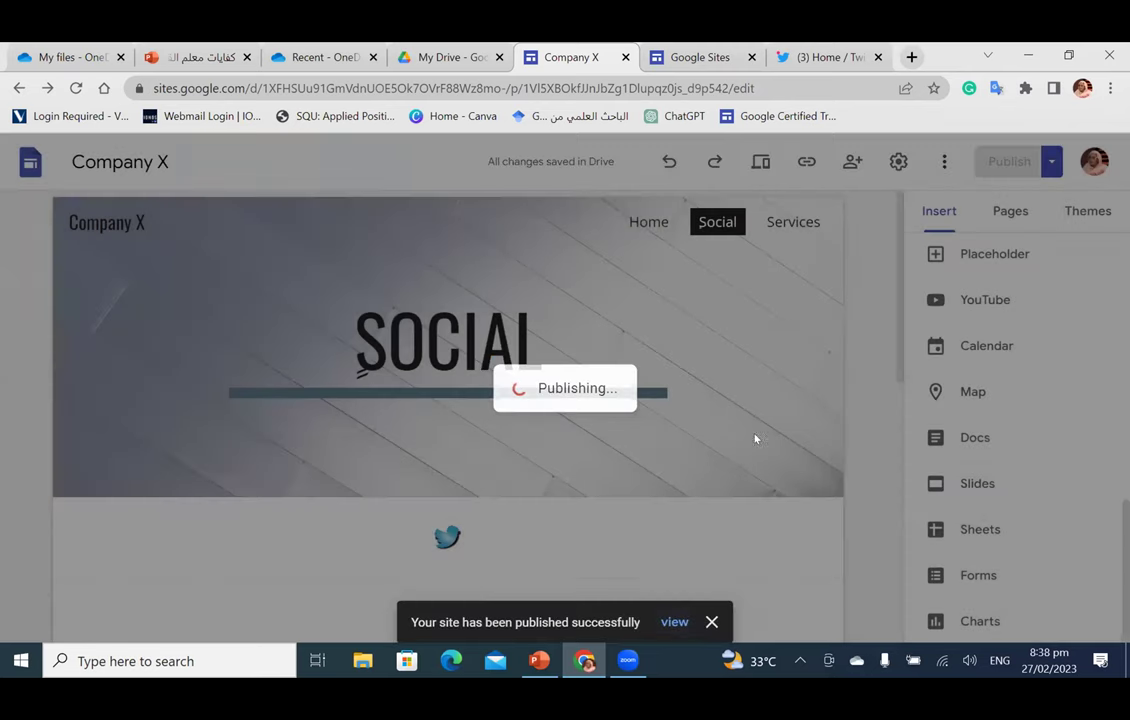
Step: Wait until the Company X site reports it was published successfully
mouse_move(361, 371)
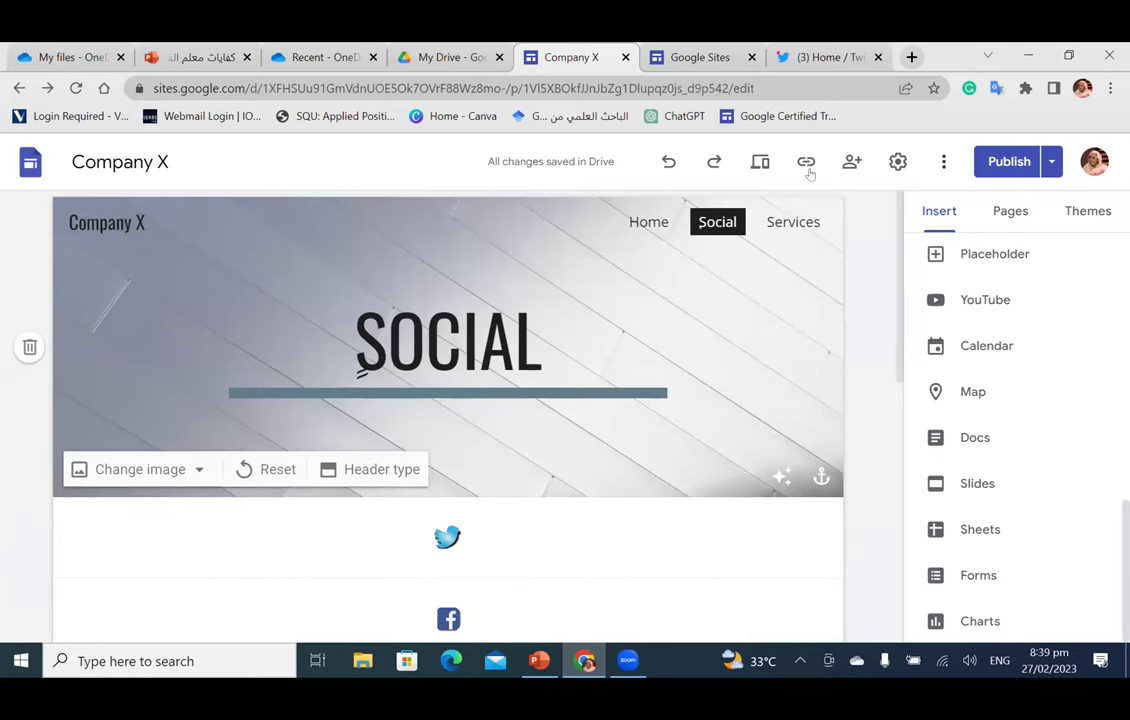
Step: Preview the site and scroll through the Social page
left_click(757, 165)
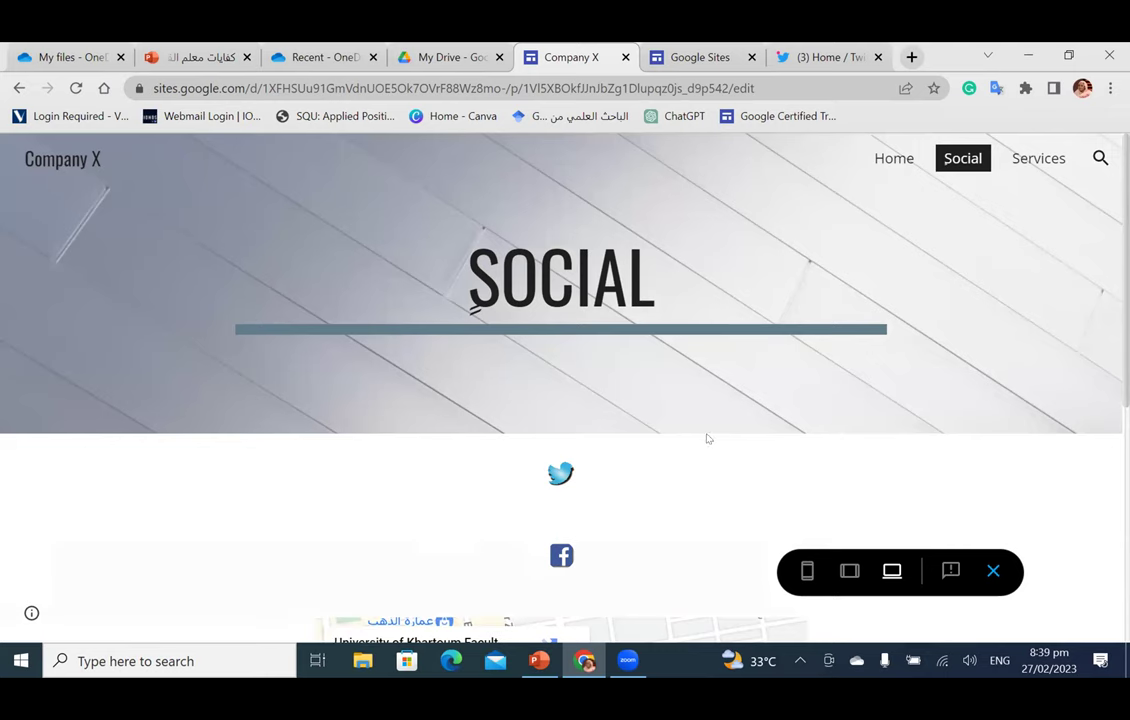
scroll(542, 330, "down", 2)
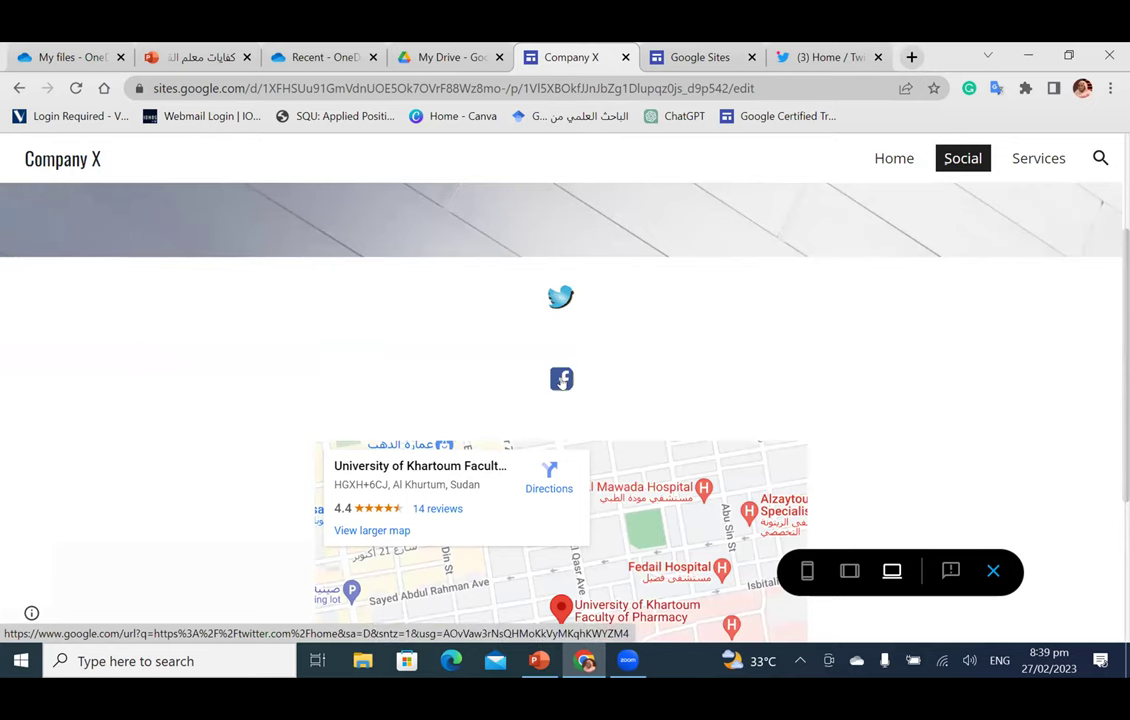
scroll(561, 520, "down", 2)
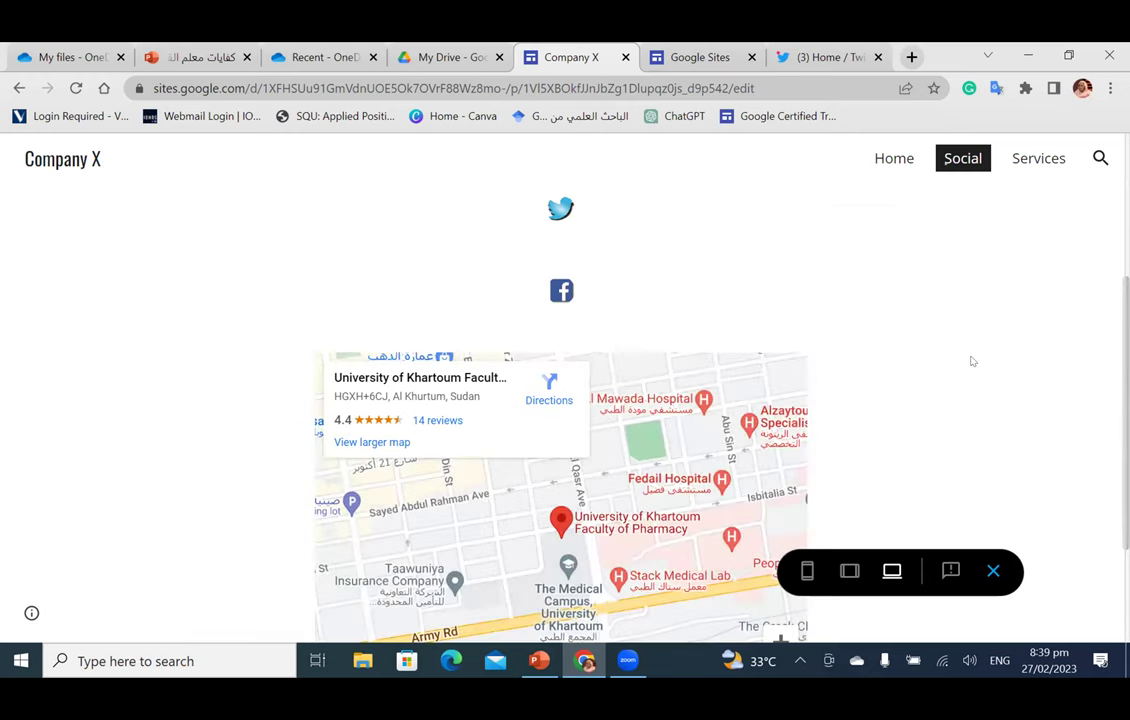
scroll(962, 380, "up", 2)
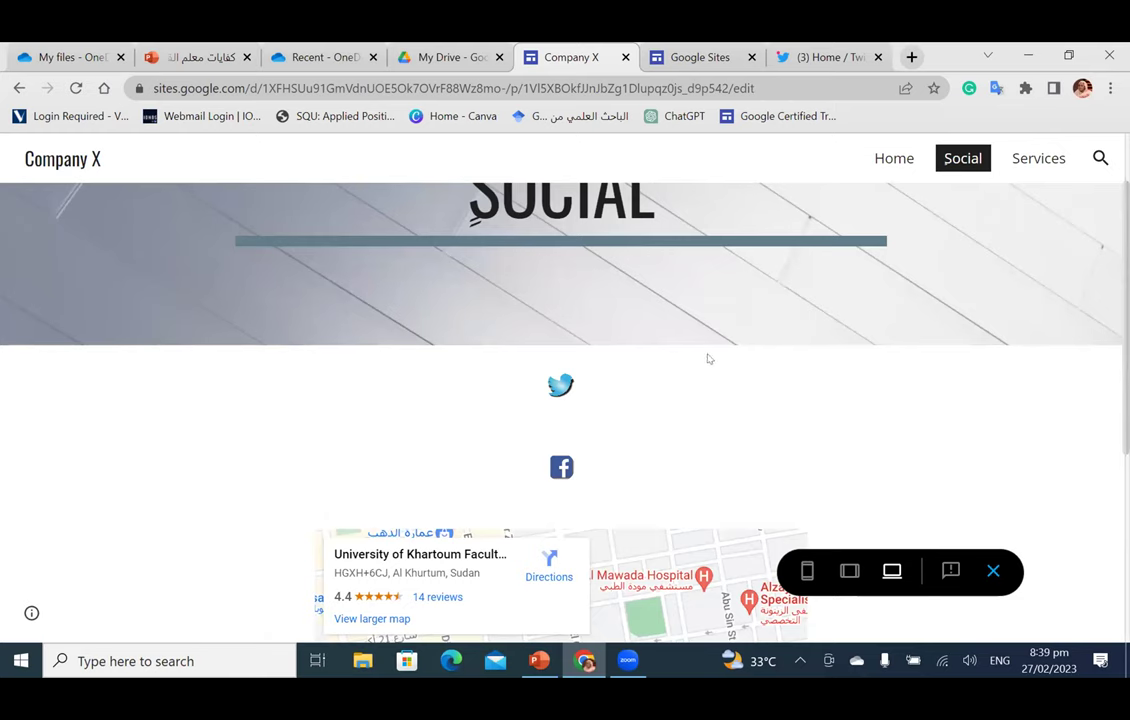
Step: Go to the Services page in preview and scroll through its content
left_click(1024, 161)
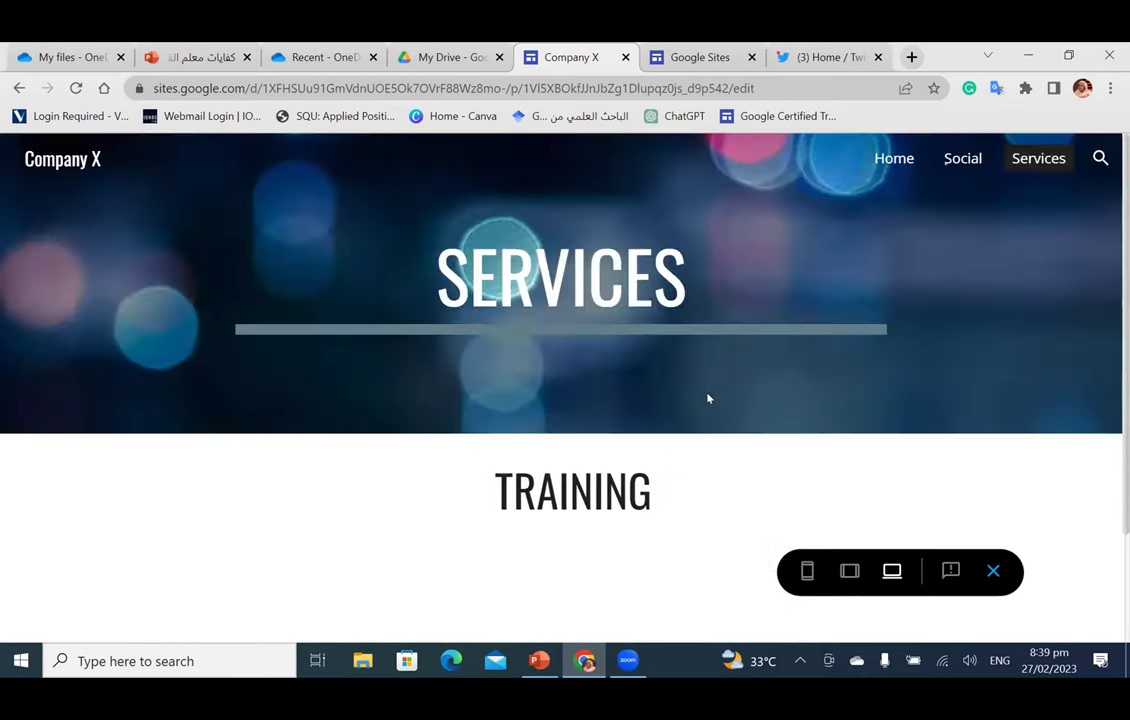
scroll(707, 399, "down", 2)
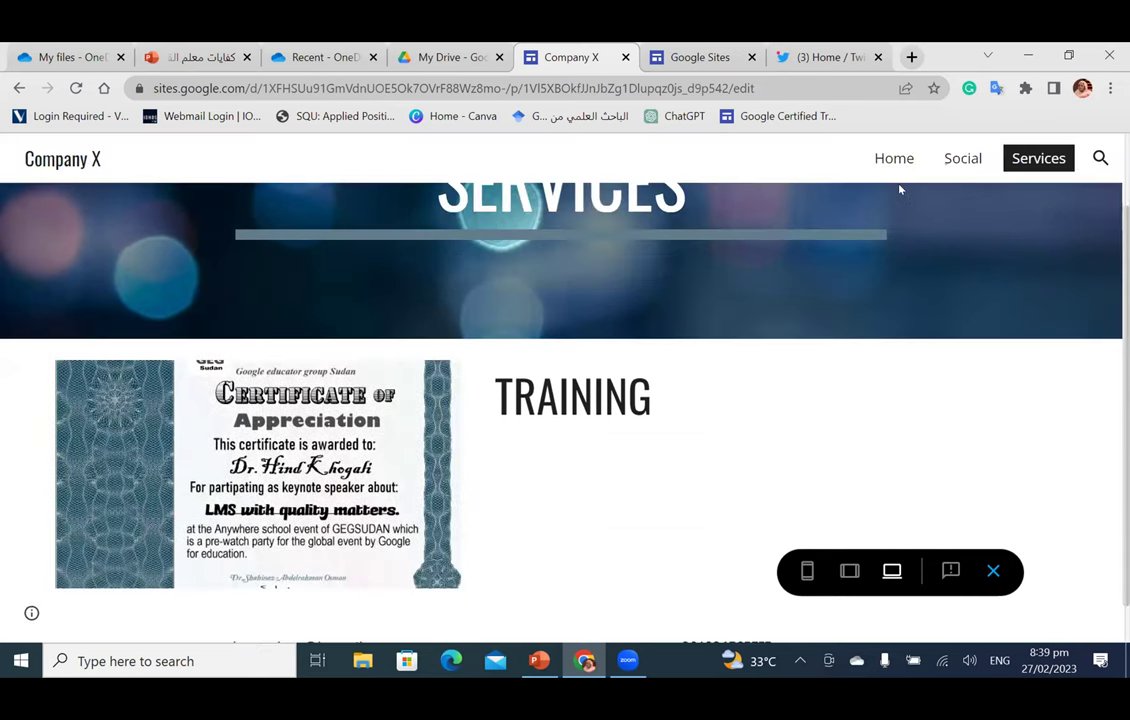
scroll(690, 286, "up", 2)
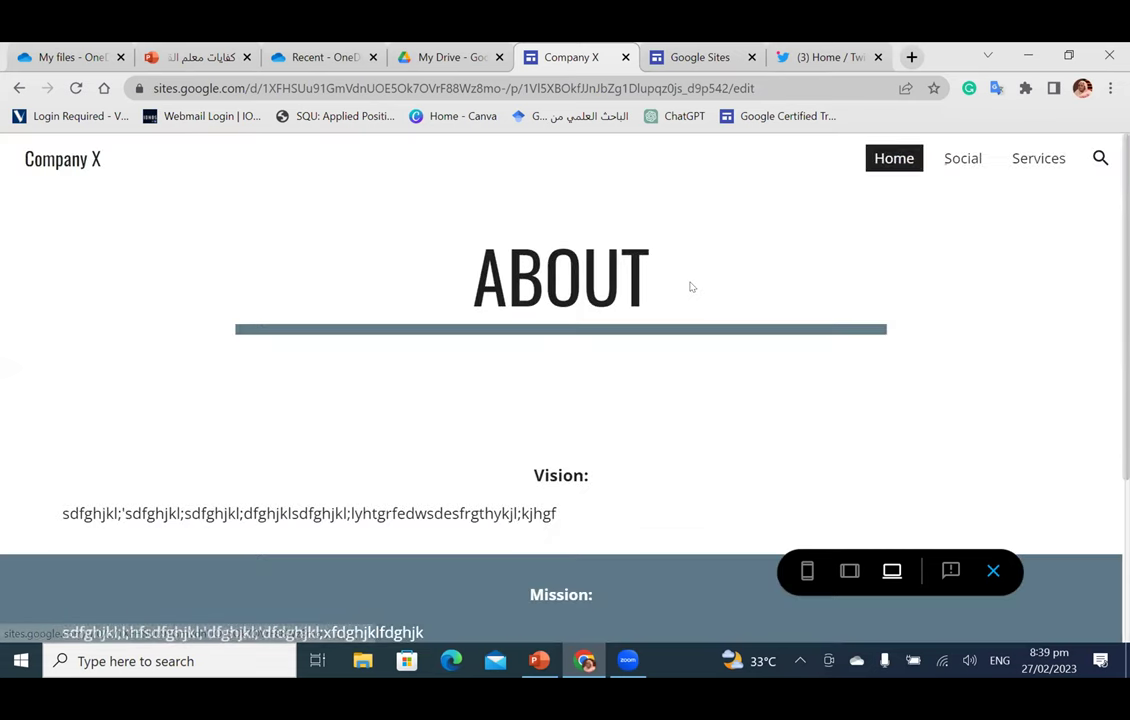
scroll(690, 286, "down", 3)
scroll(690, 288, "down", 2)
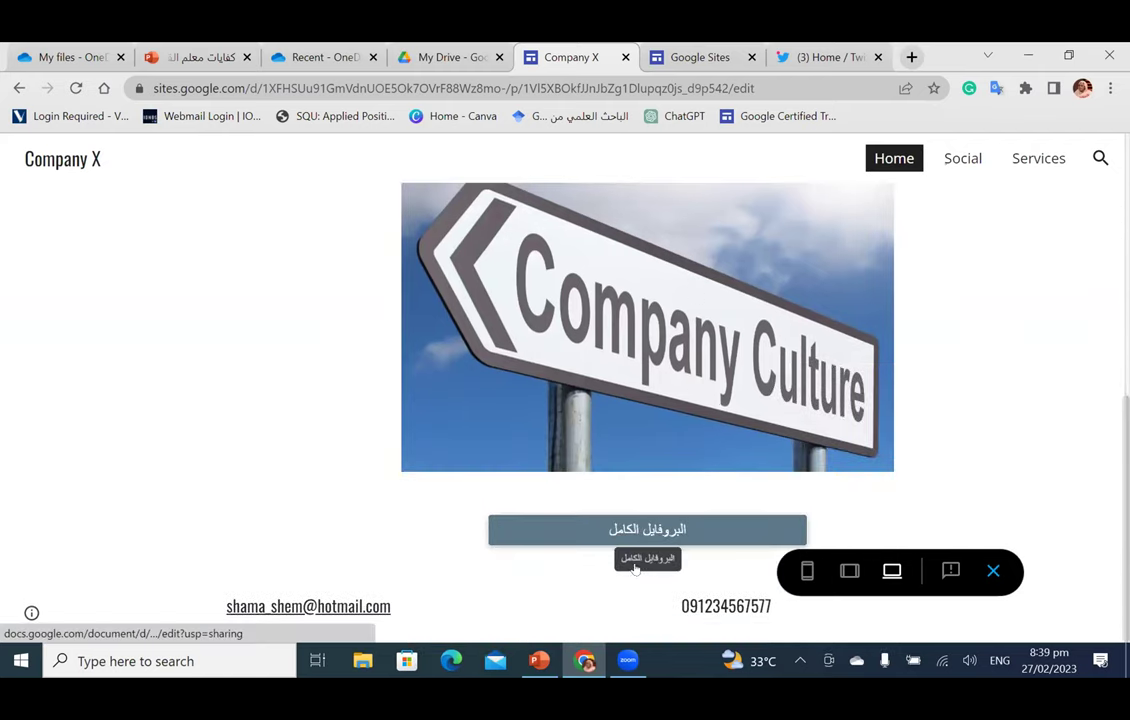
scroll(650, 532, "up", 2)
scroll(655, 535, "down", 2)
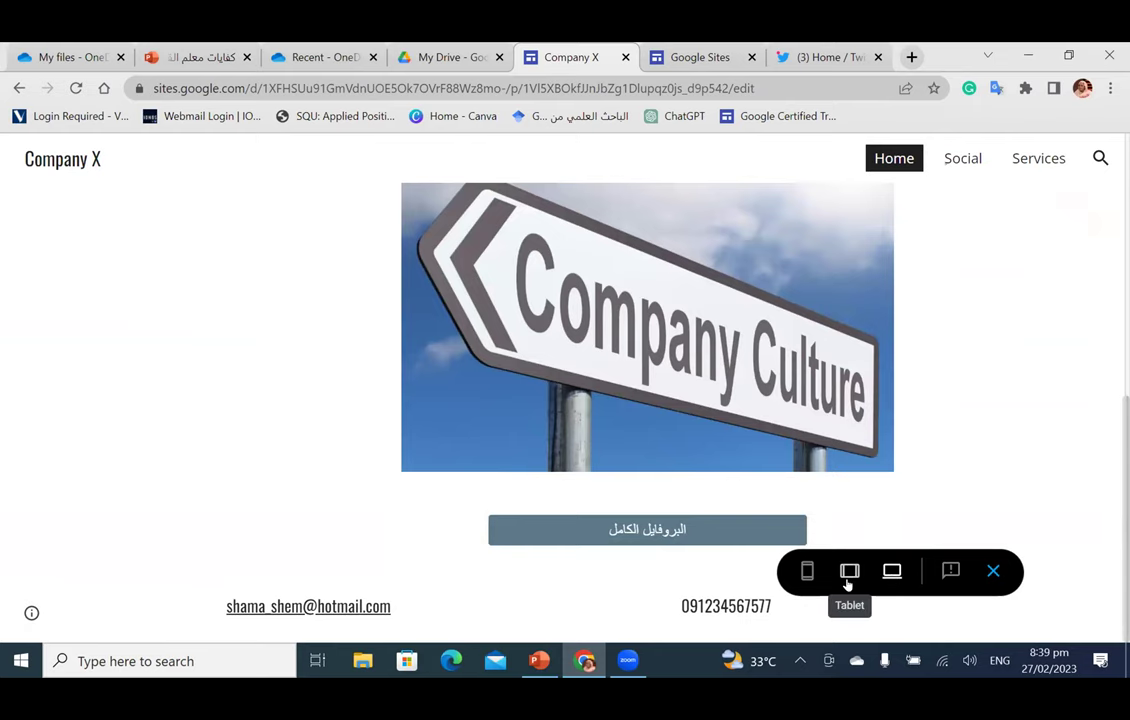
Step: Preview the site at tablet width and view the Social page
left_click(849, 580)
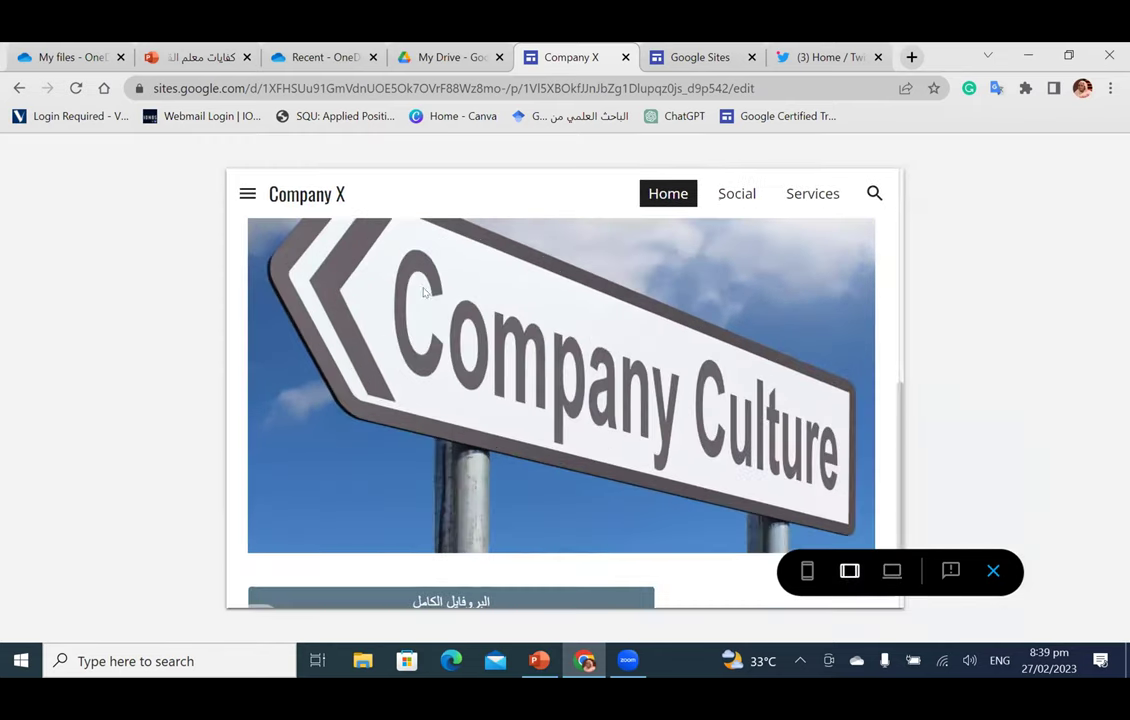
left_click(737, 196)
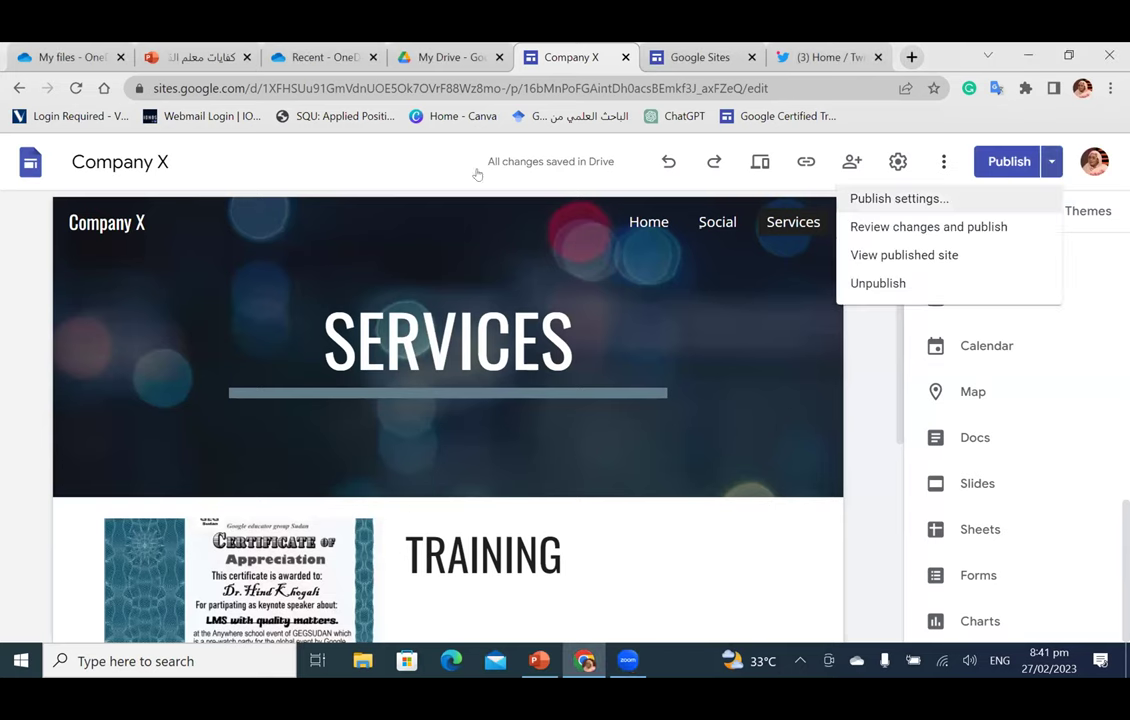
Step: Unpublish the Company X site and confirm taking it offline
key("Up")
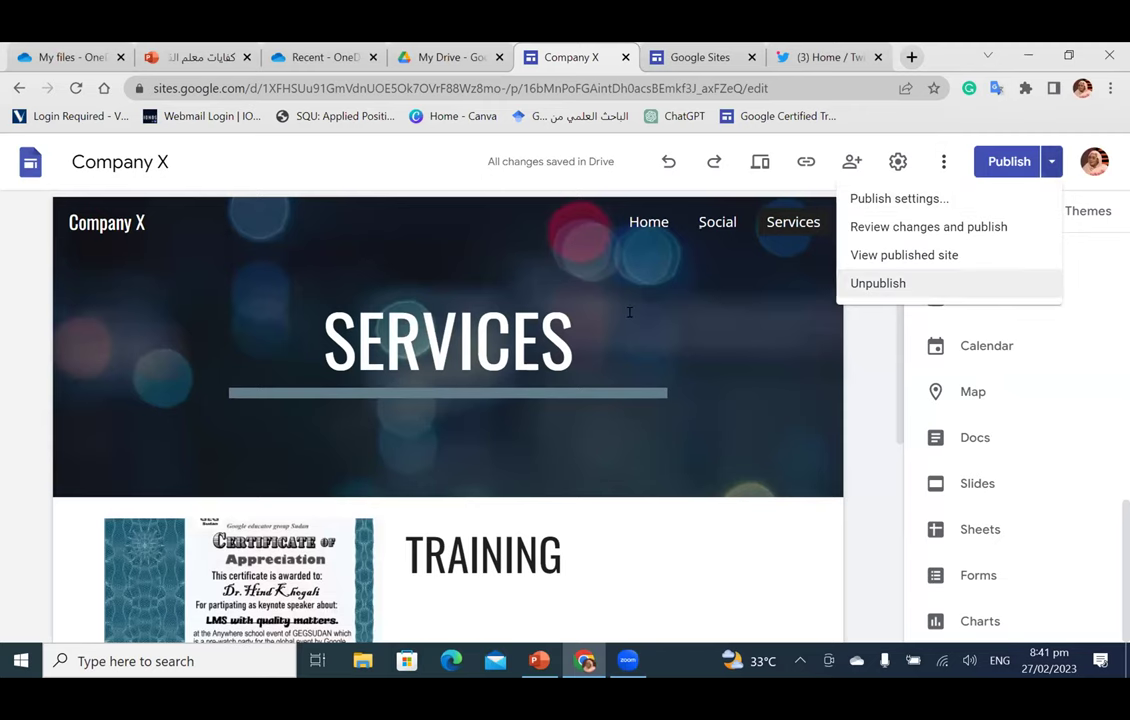
key("Return")
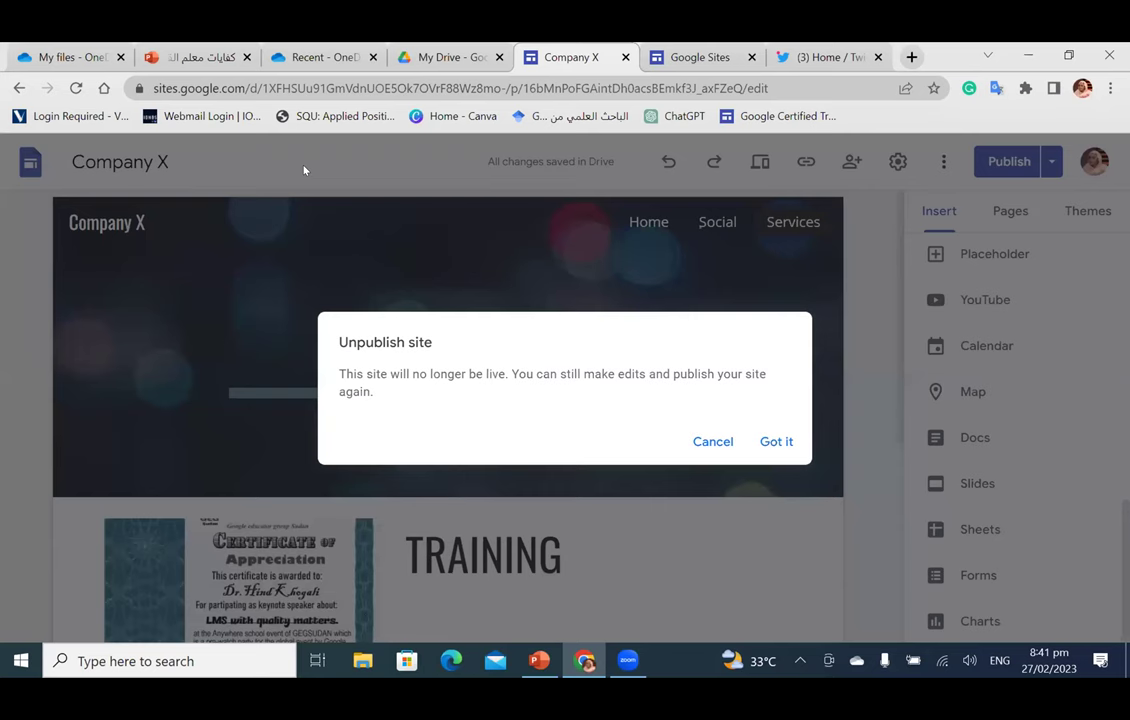
key("Return")
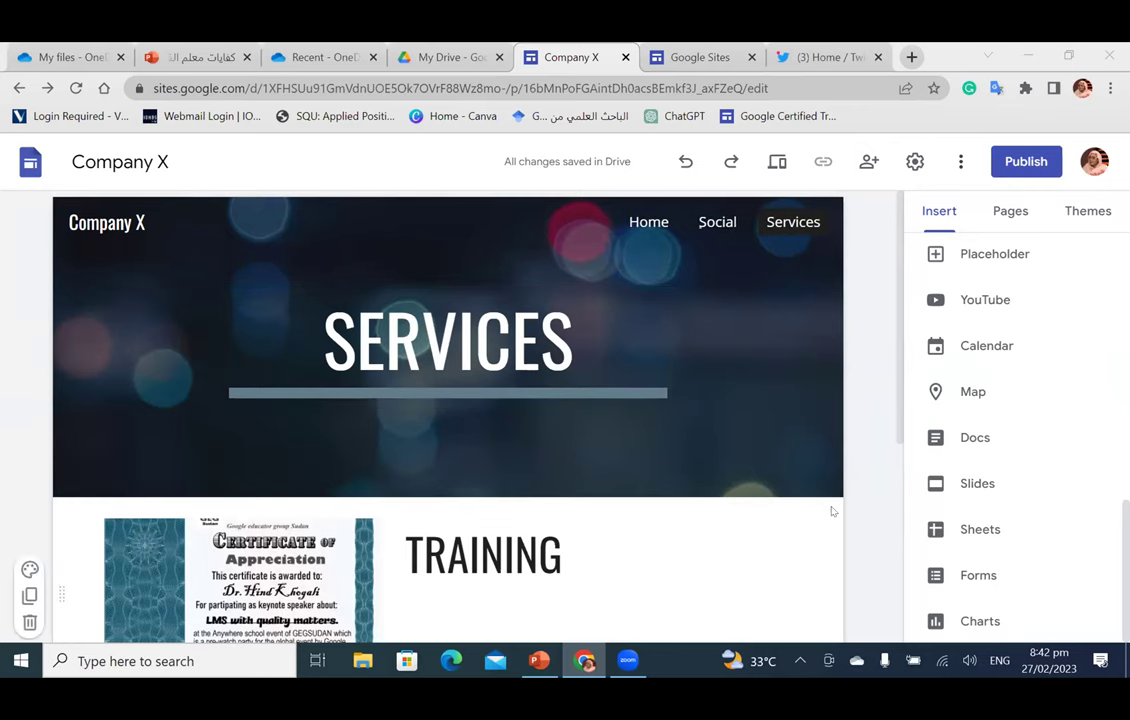
scroll(830, 511, "down", 5)
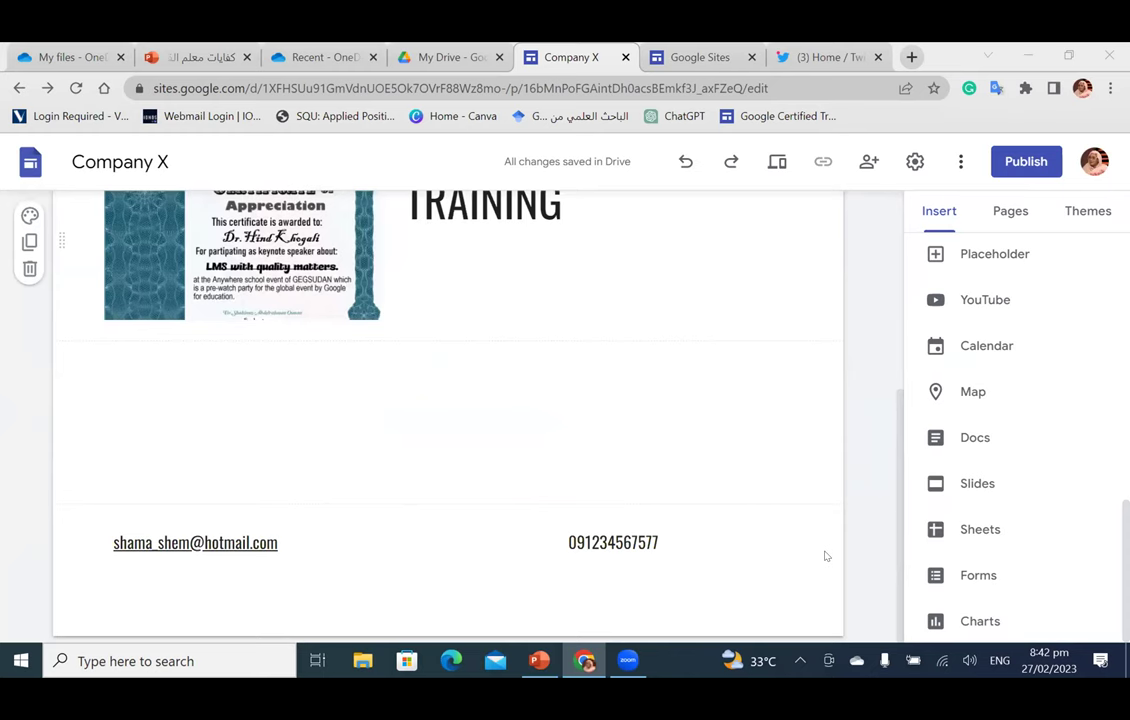
scroll(826, 556, "up", 5)
scroll(851, 477, "up", 1)
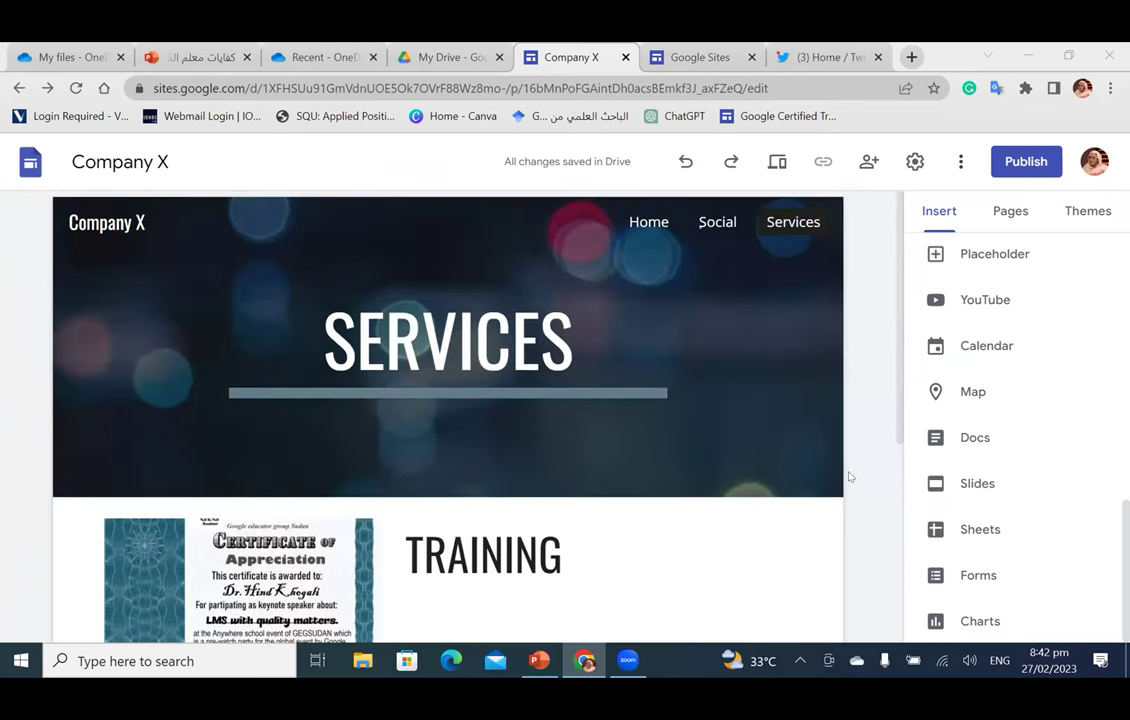
left_click(668, 393)
Step: Replace the Twitter tab with a new tab and launch Google Calendar from the Google apps list
left_click(878, 57)
left_click(911, 57)
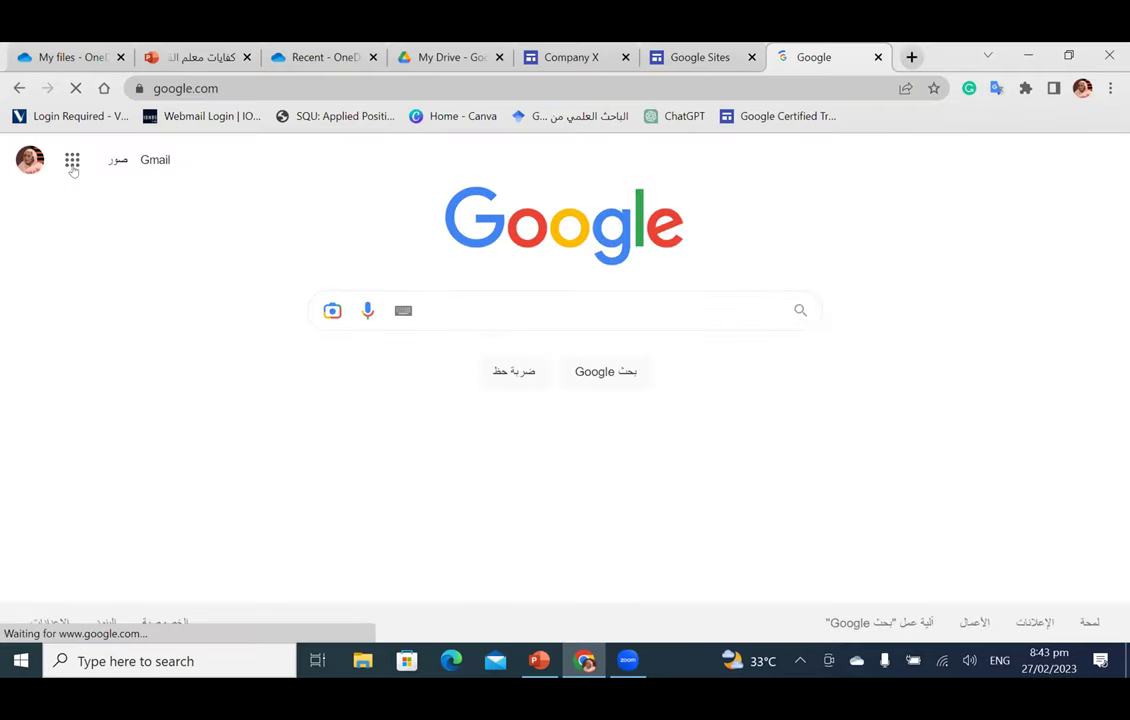
left_click(72, 163)
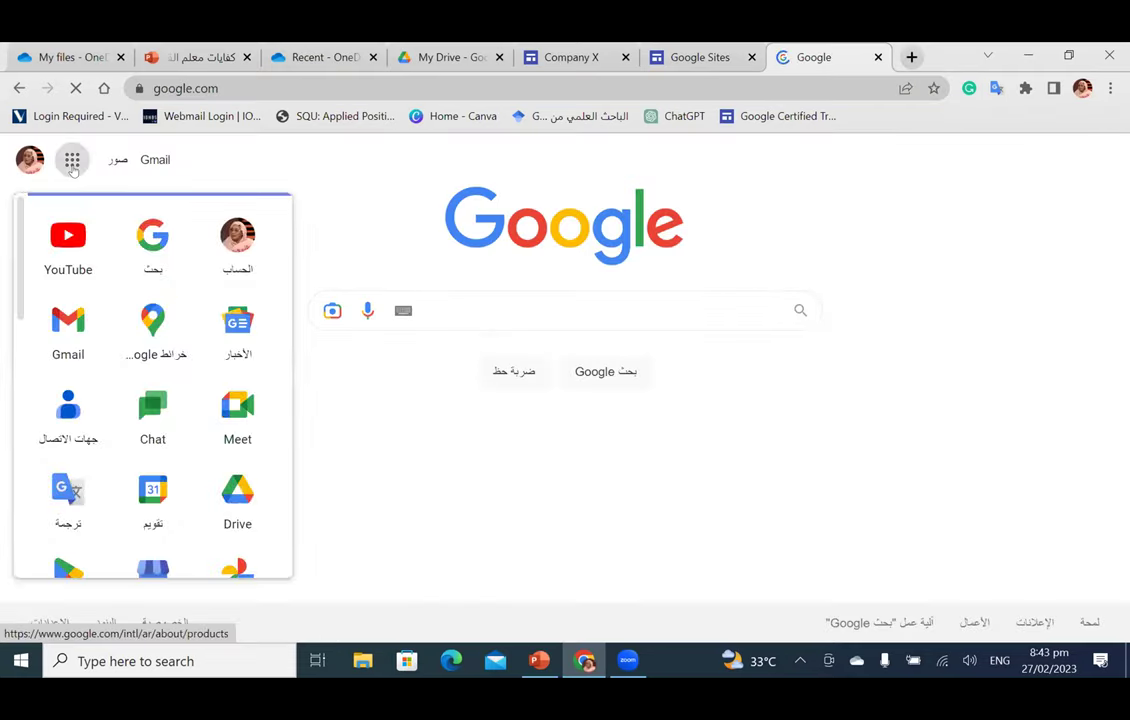
left_click(72, 165)
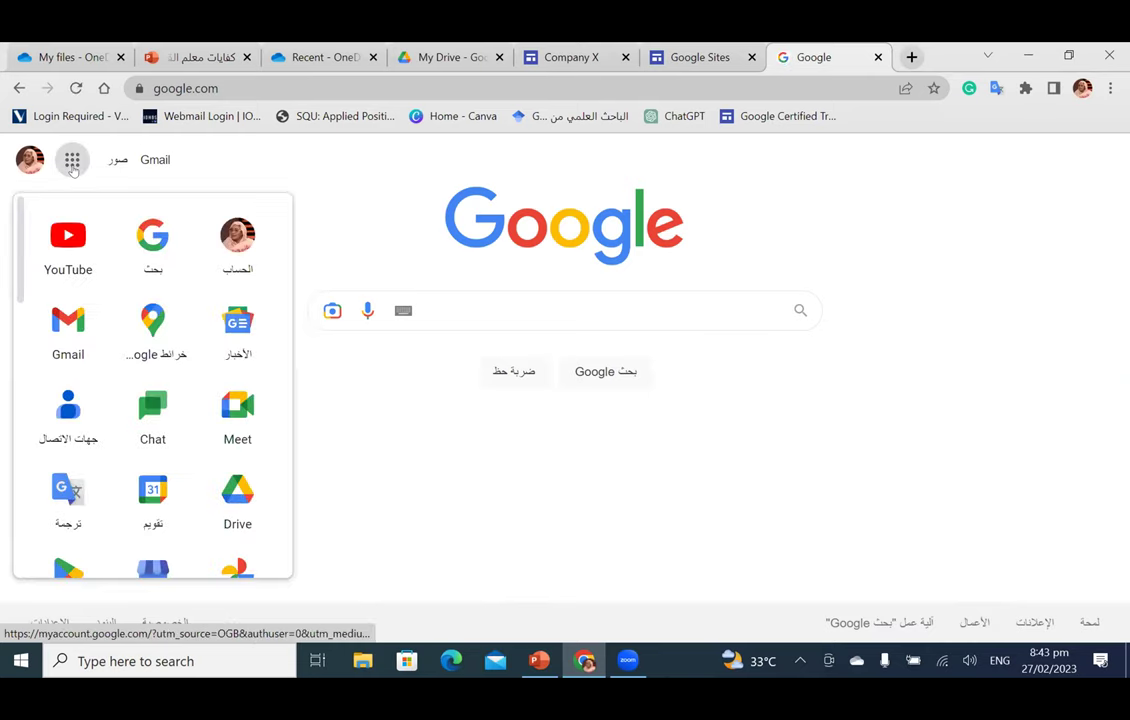
left_click(72, 162)
left_click(72, 162)
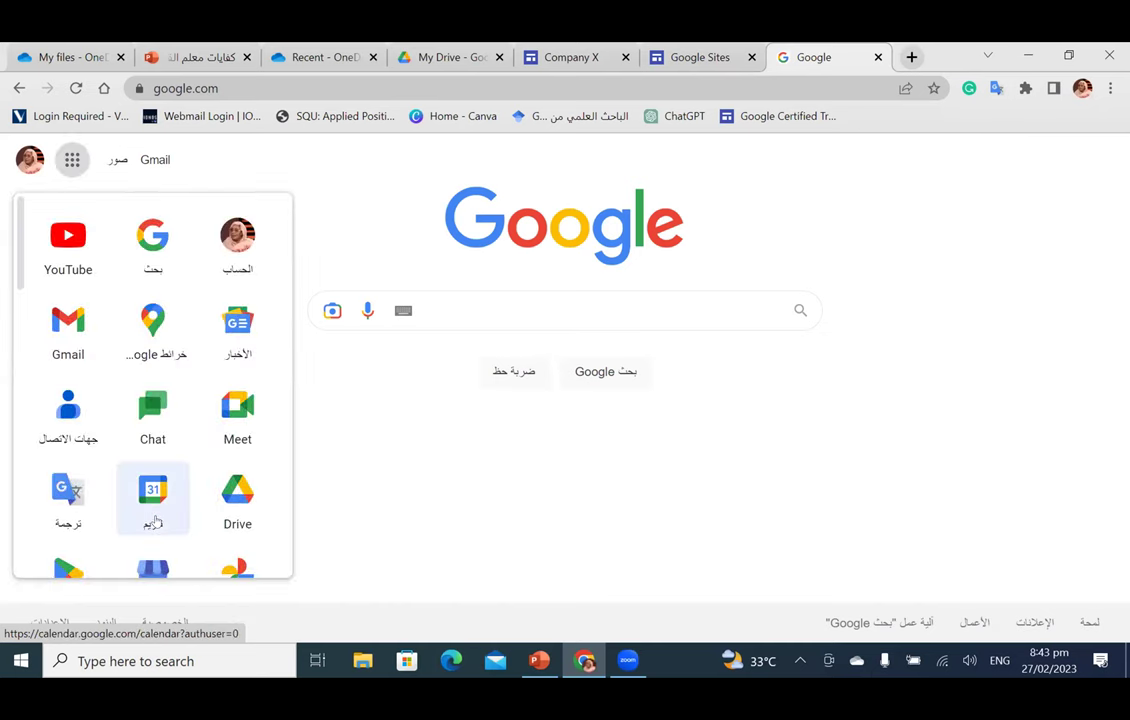
left_click(155, 521)
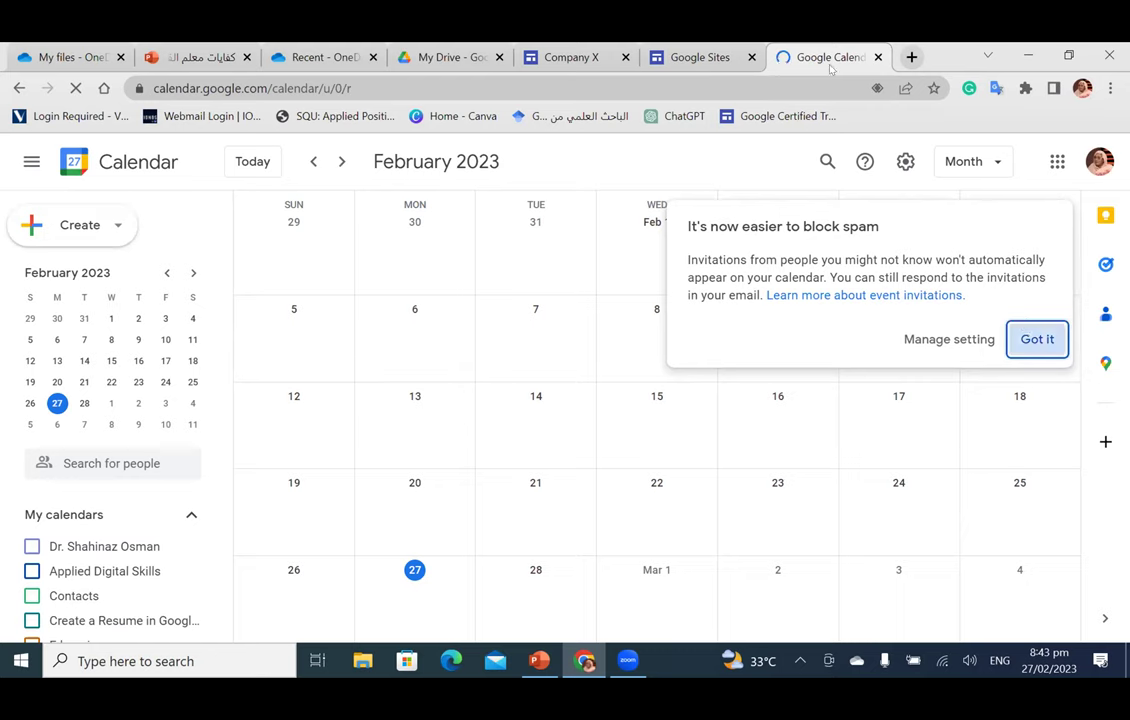
Step: Dismiss the spam-blocking notice and switch the calendar to Day view
key("Return")
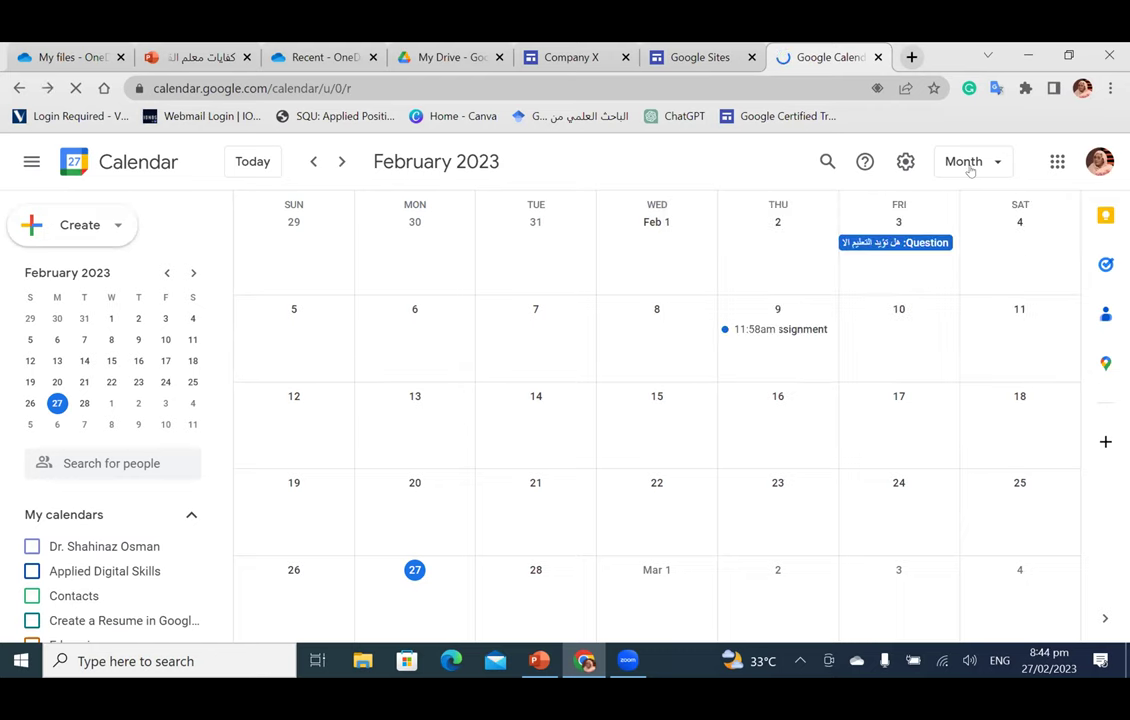
left_click(984, 163)
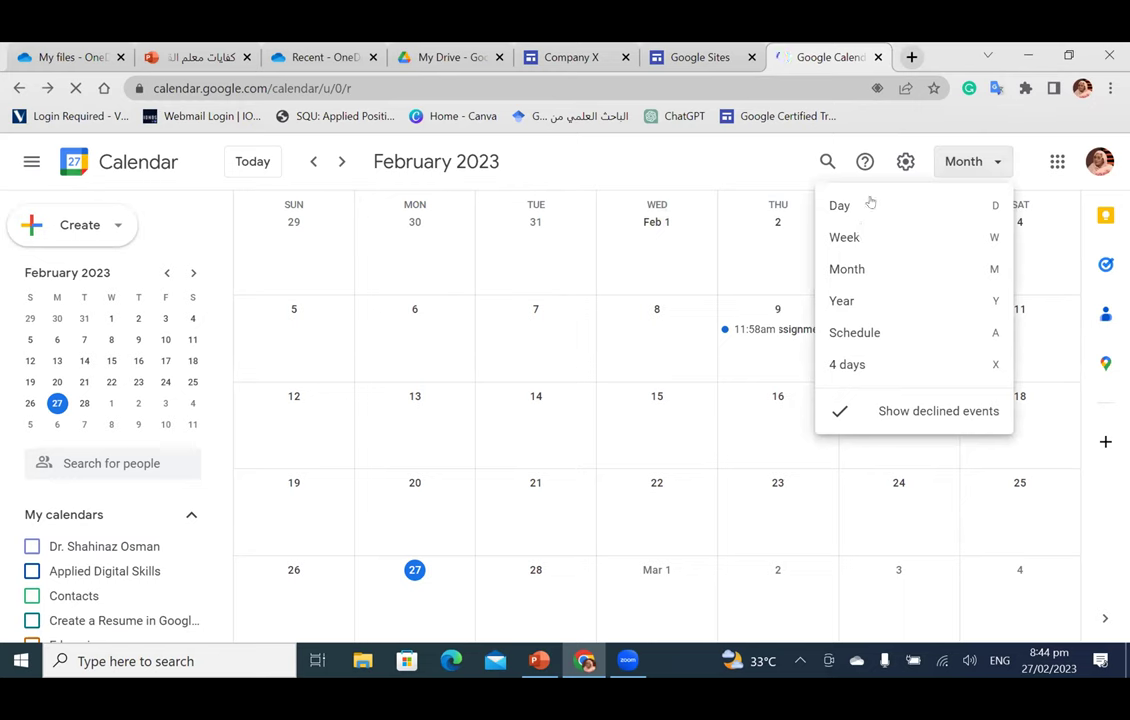
left_click(871, 203)
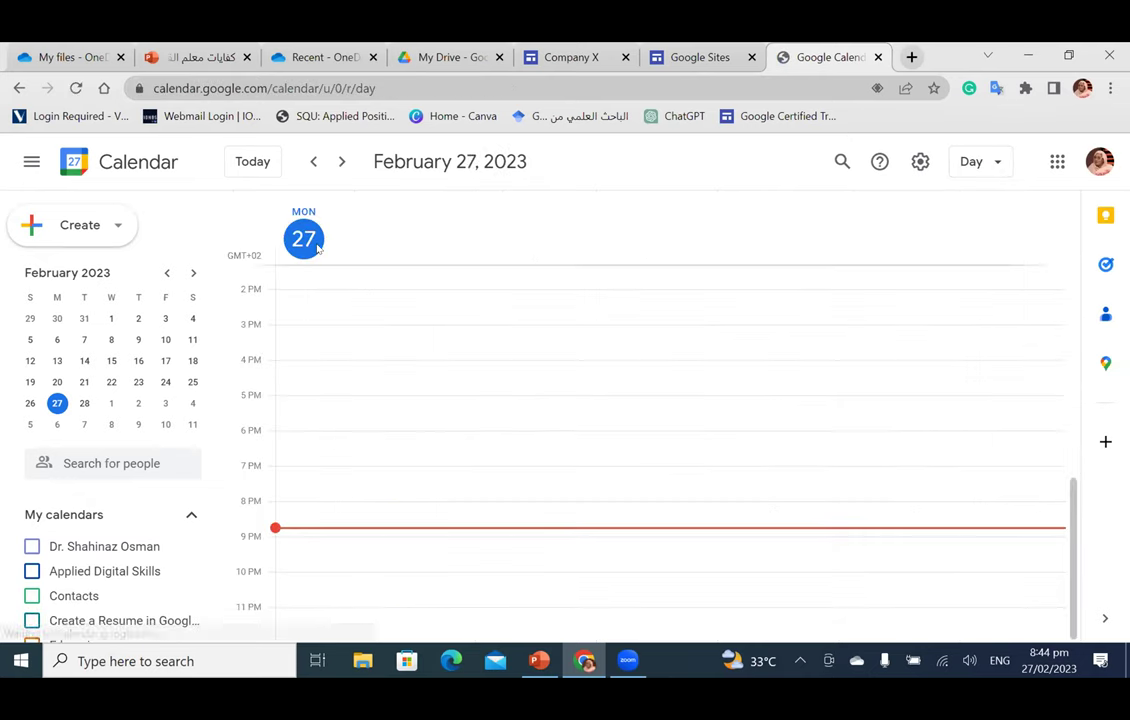
Step: Switch the calendar to Week, then Month, then Year layout
left_click(985, 163)
left_click(925, 243)
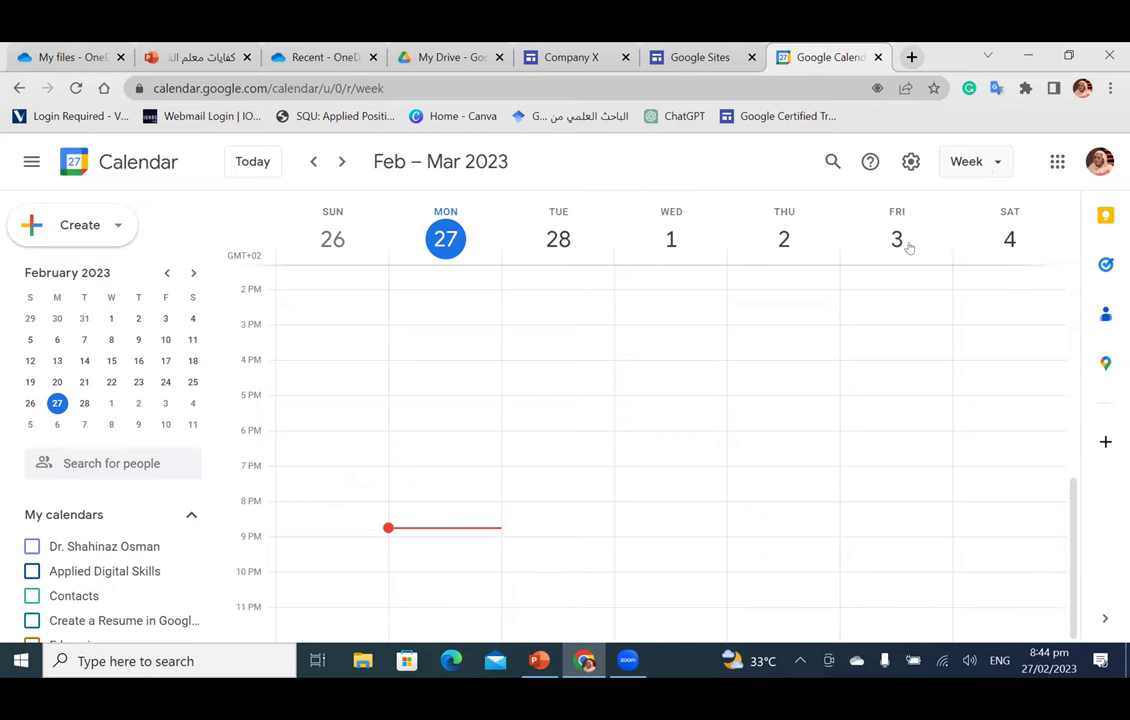
left_click(985, 166)
left_click(894, 273)
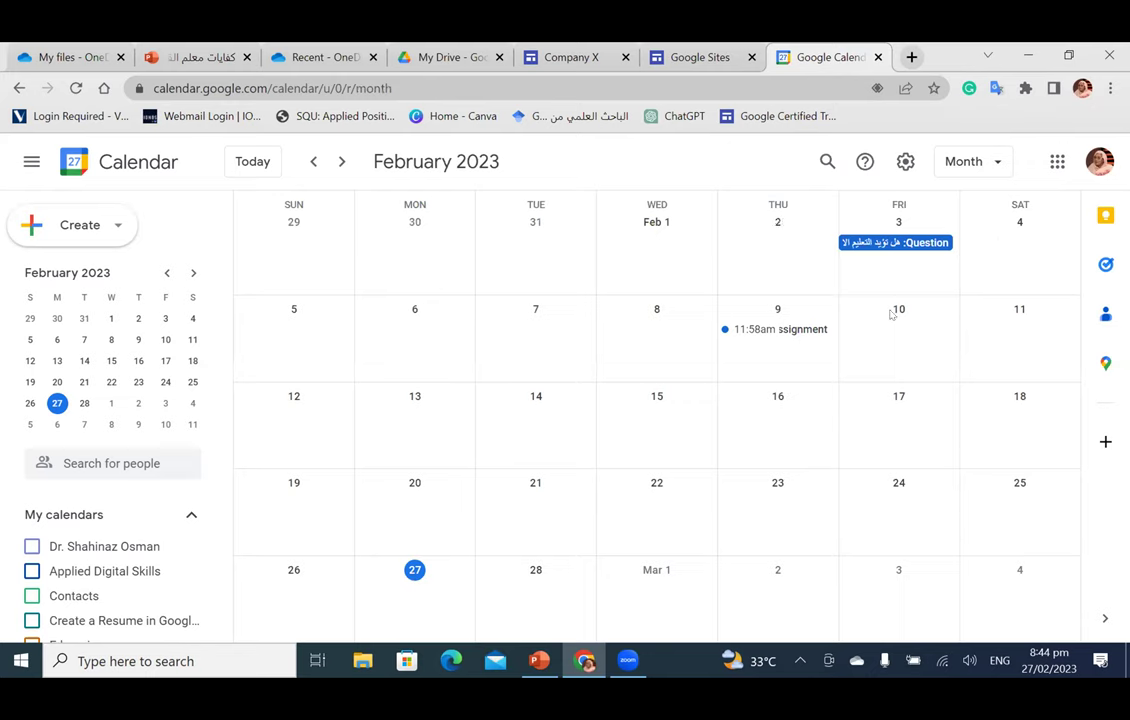
left_click(963, 161)
left_click(888, 300)
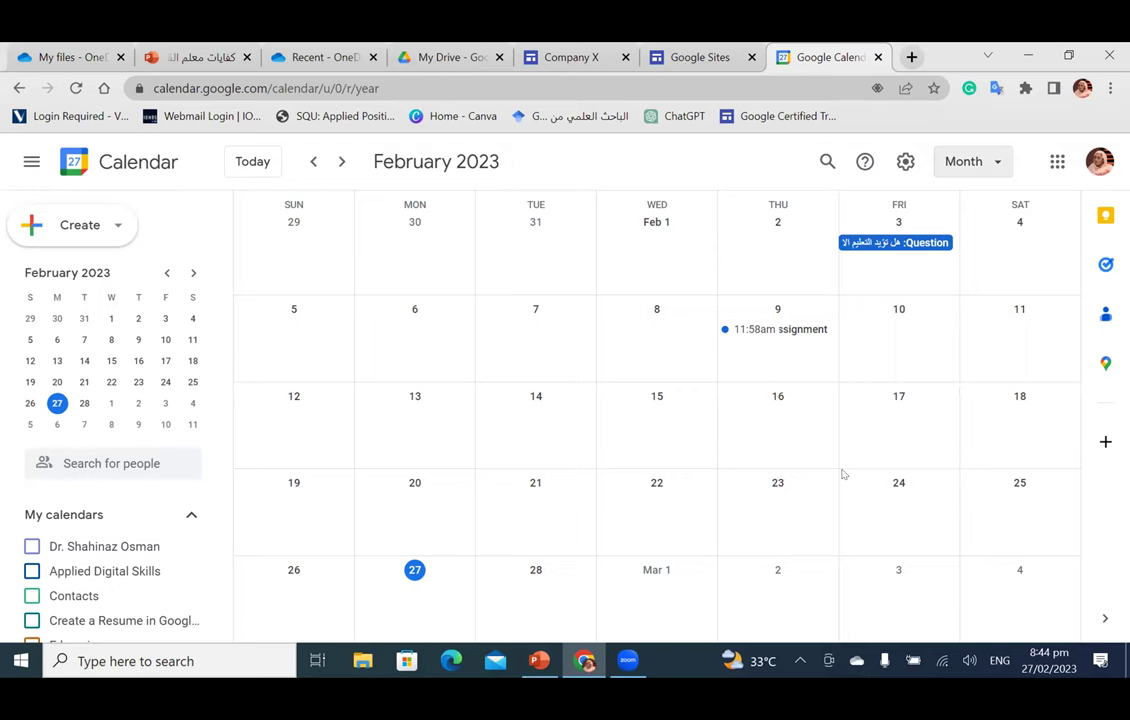
Step: Show the whole of 2023 in the Year layout
key("Return")
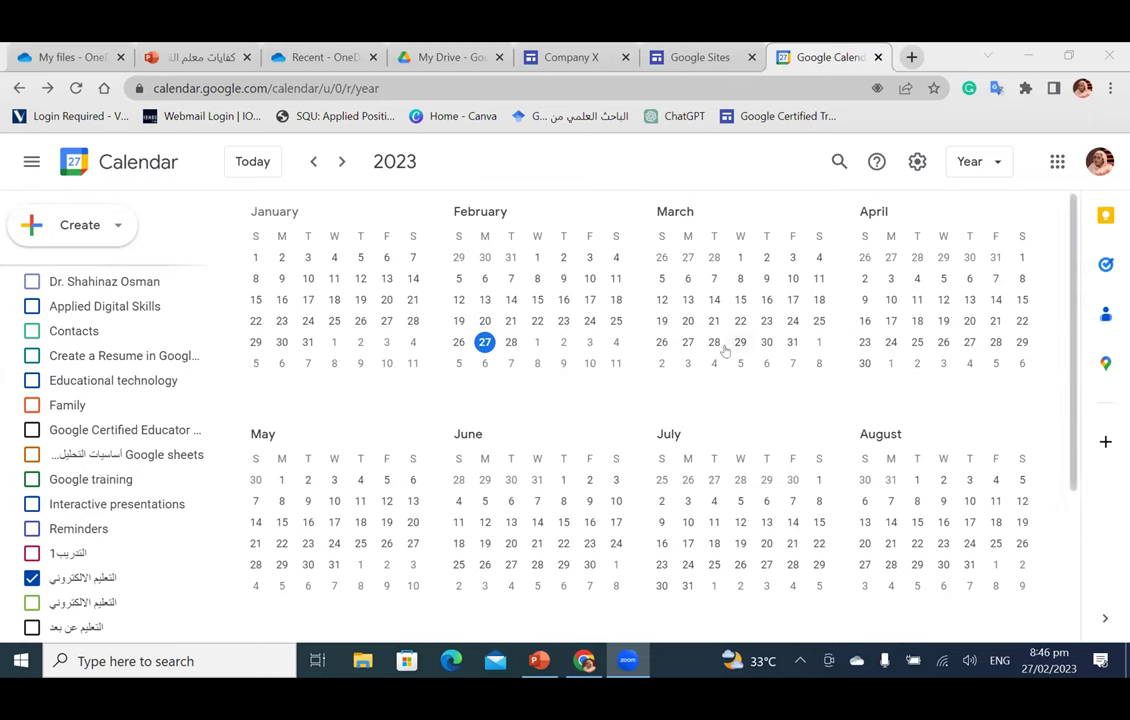
Step: Switch the calendar back to the February 2023 month layout
left_click(983, 159)
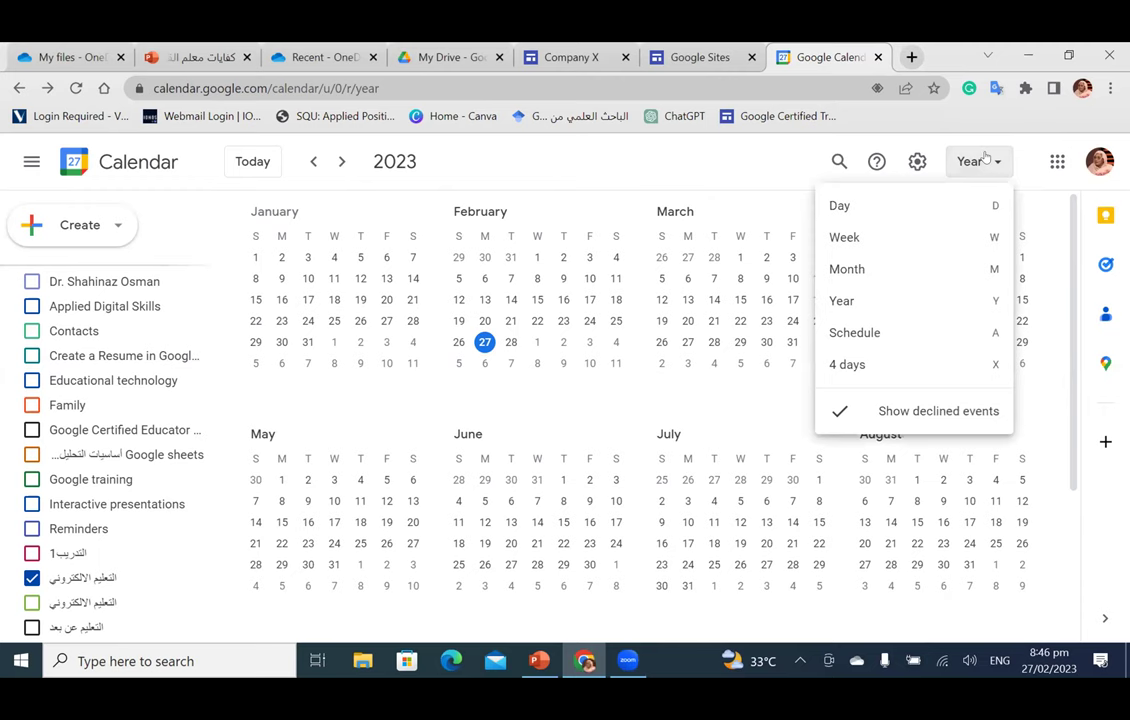
left_click(910, 270)
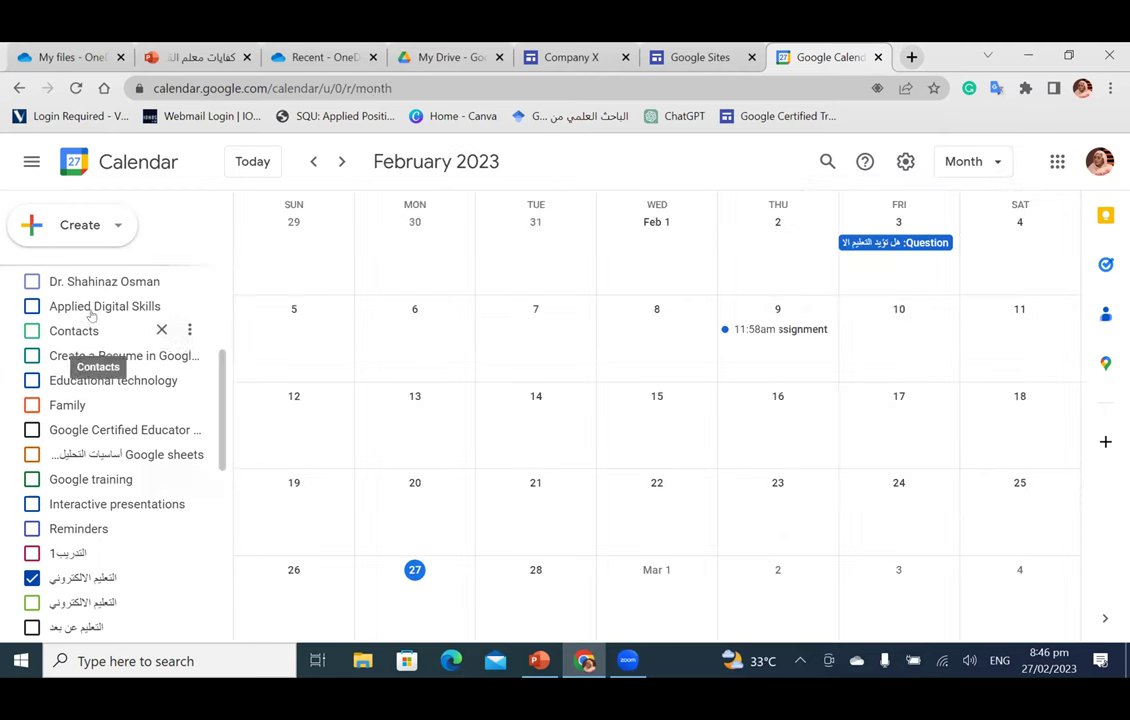
left_click(108, 228)
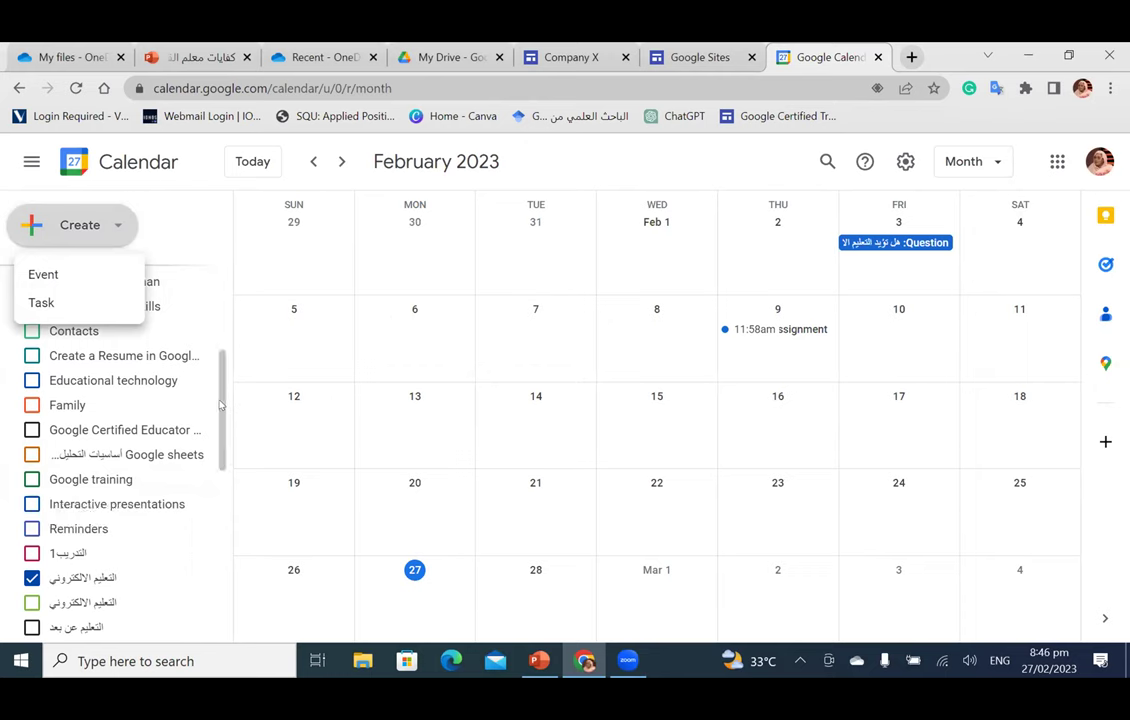
scroll(110, 350, "down", 5)
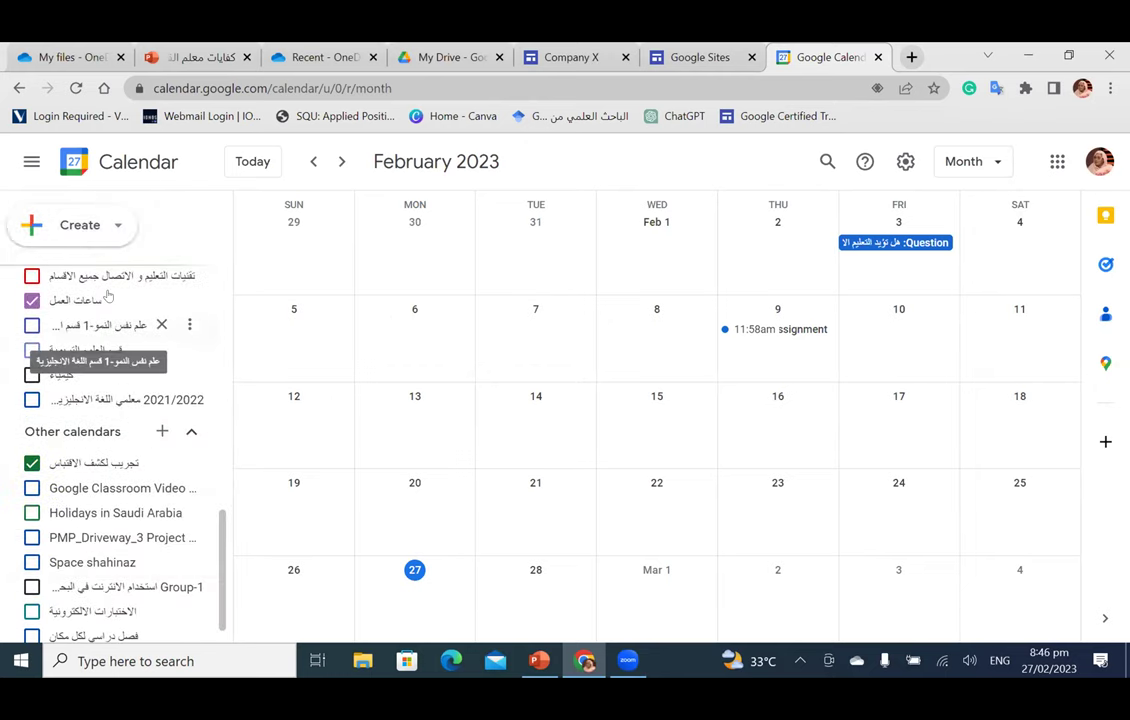
scroll(95, 515, "down", 1)
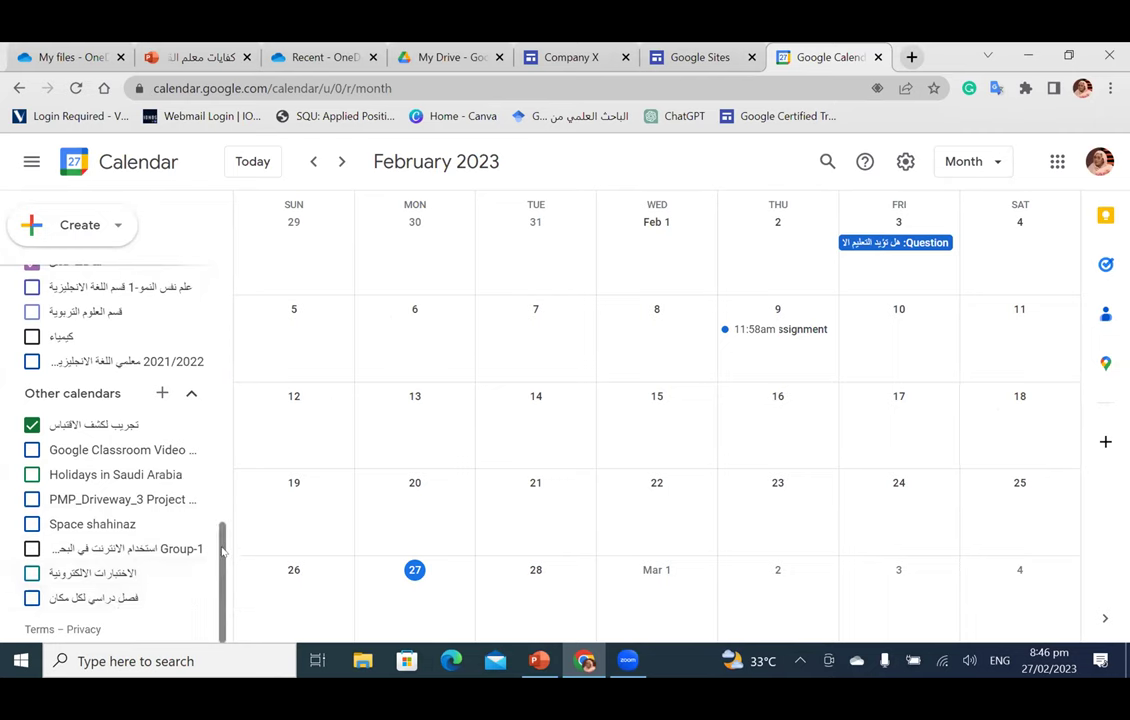
scroll(222, 552, "up", 8)
scroll(222, 416, "down", 3)
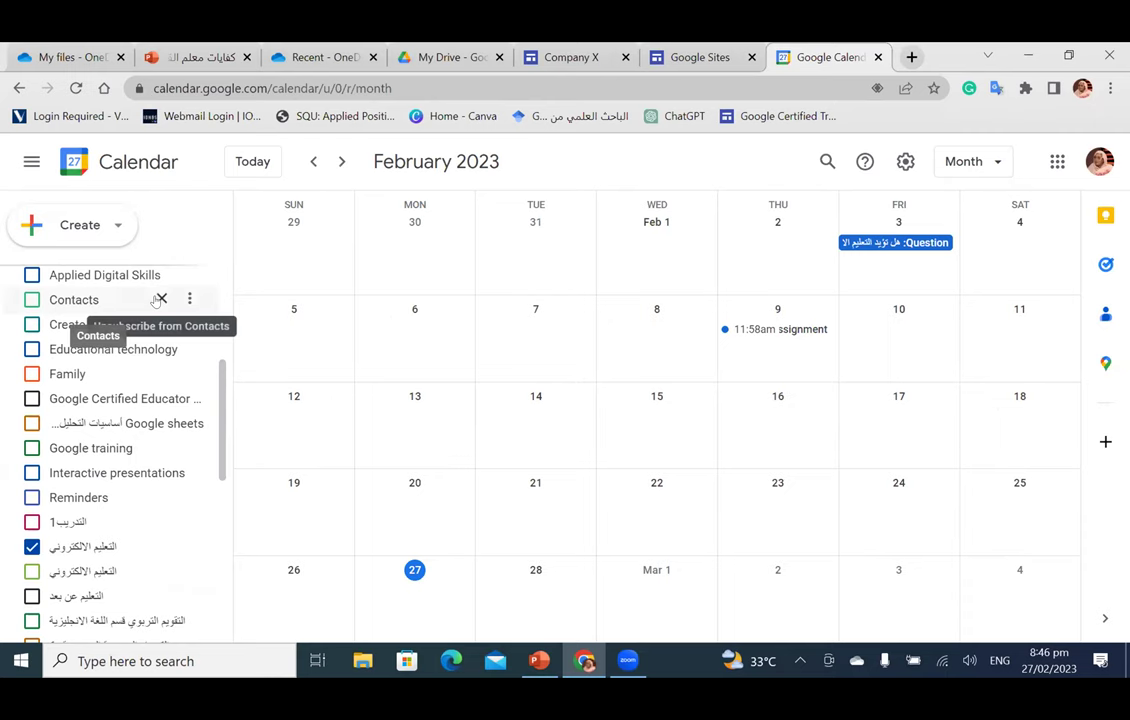
Step: Remove the Contacts, Interactive presentations and التدريب1 calendars from the calendar list
left_click(160, 299)
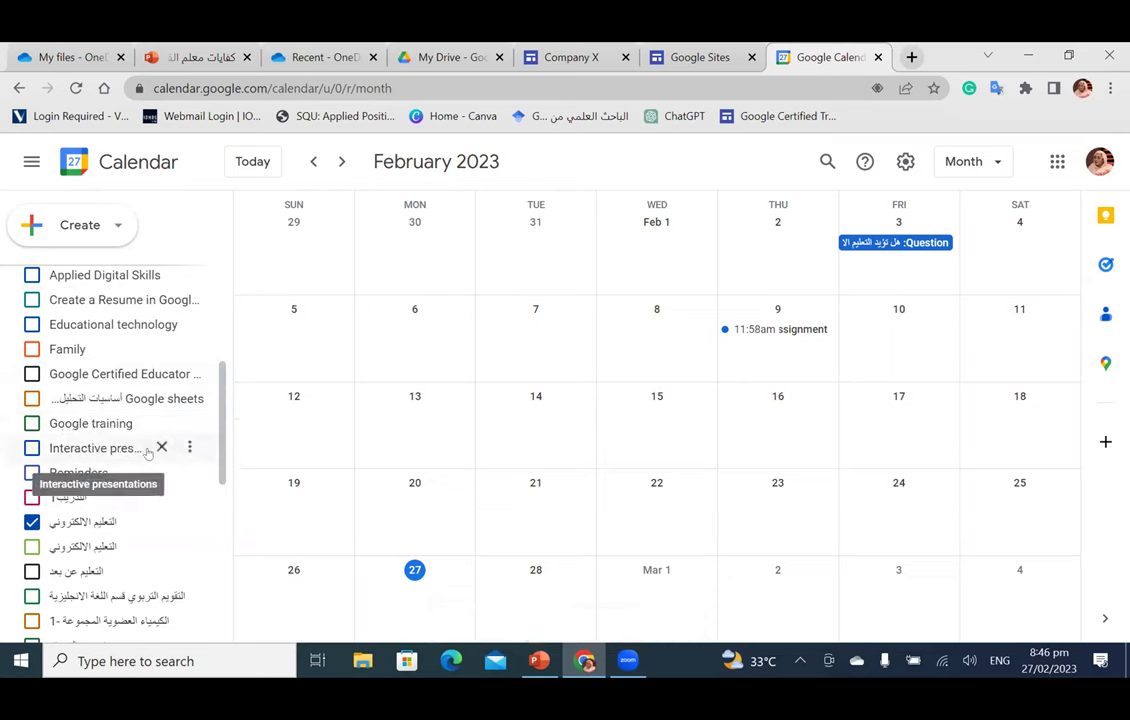
left_click(161, 447)
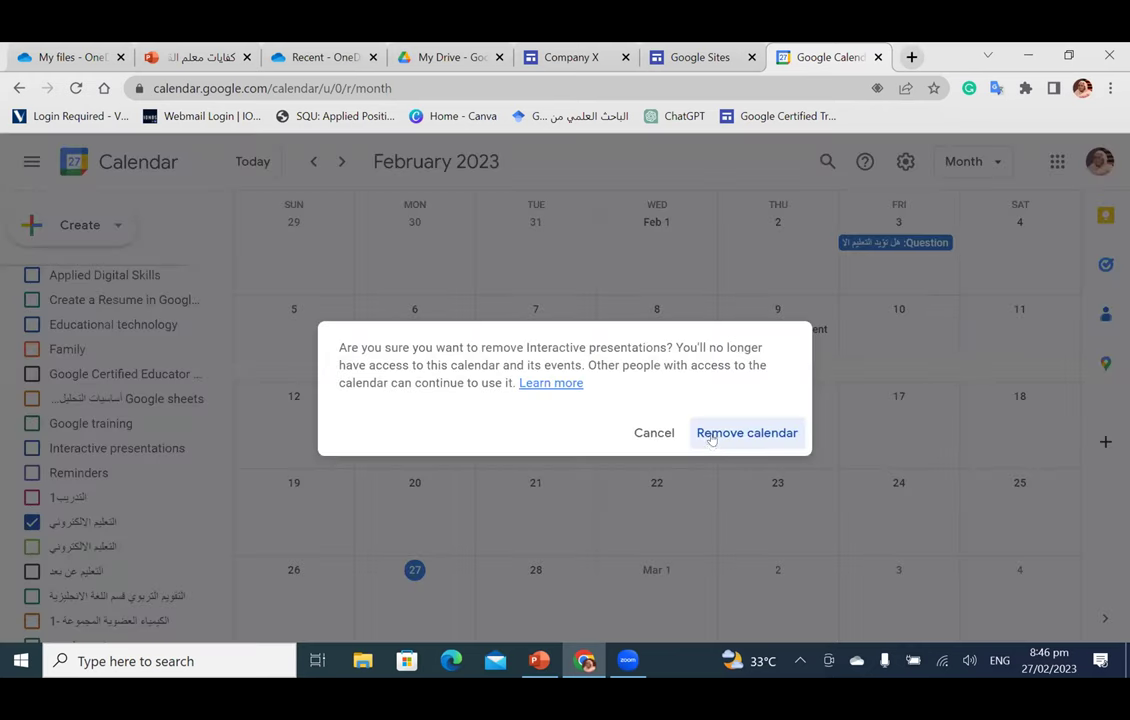
key("Return")
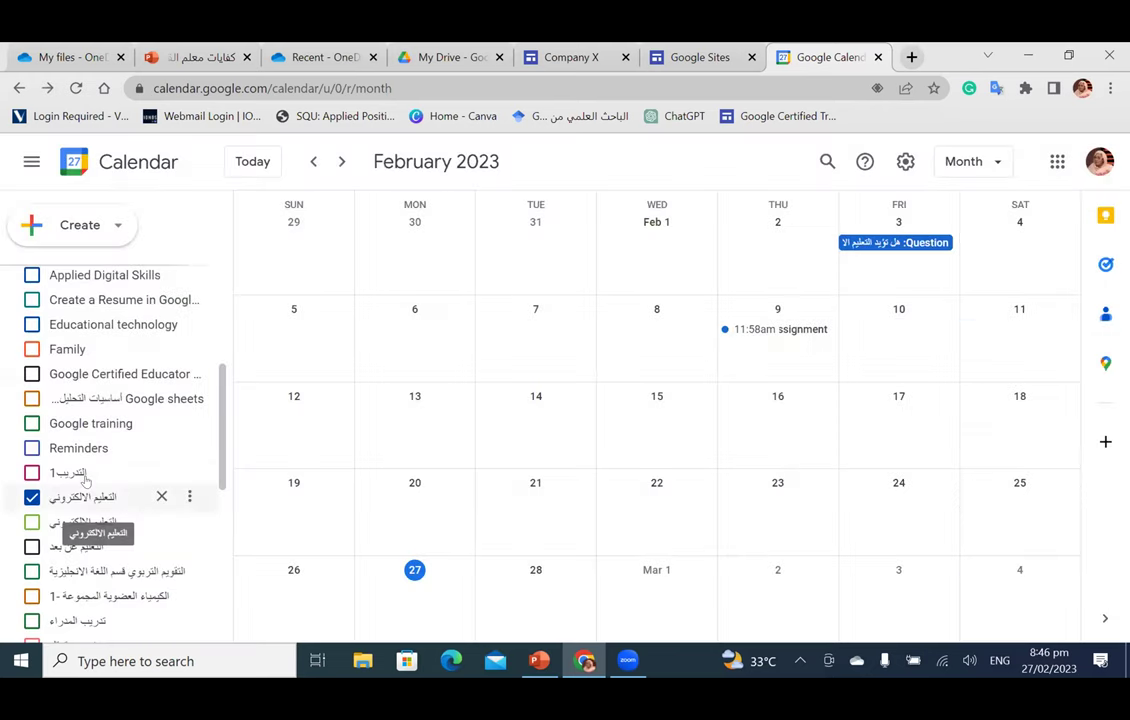
left_click(161, 472)
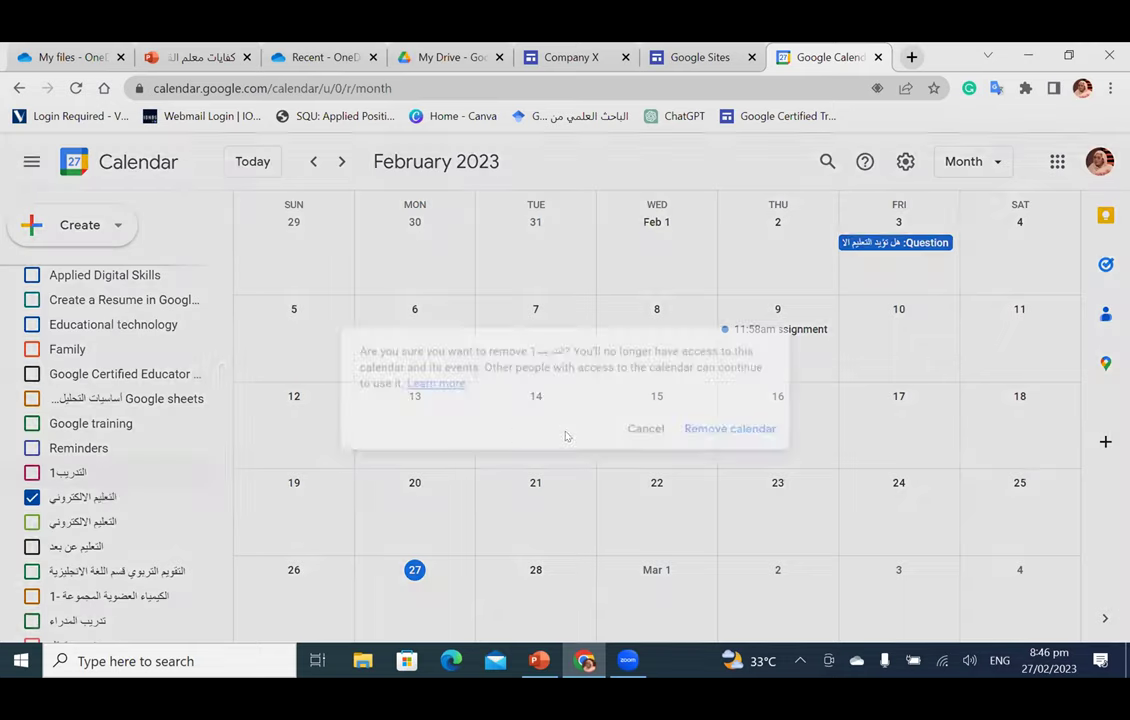
key("Return")
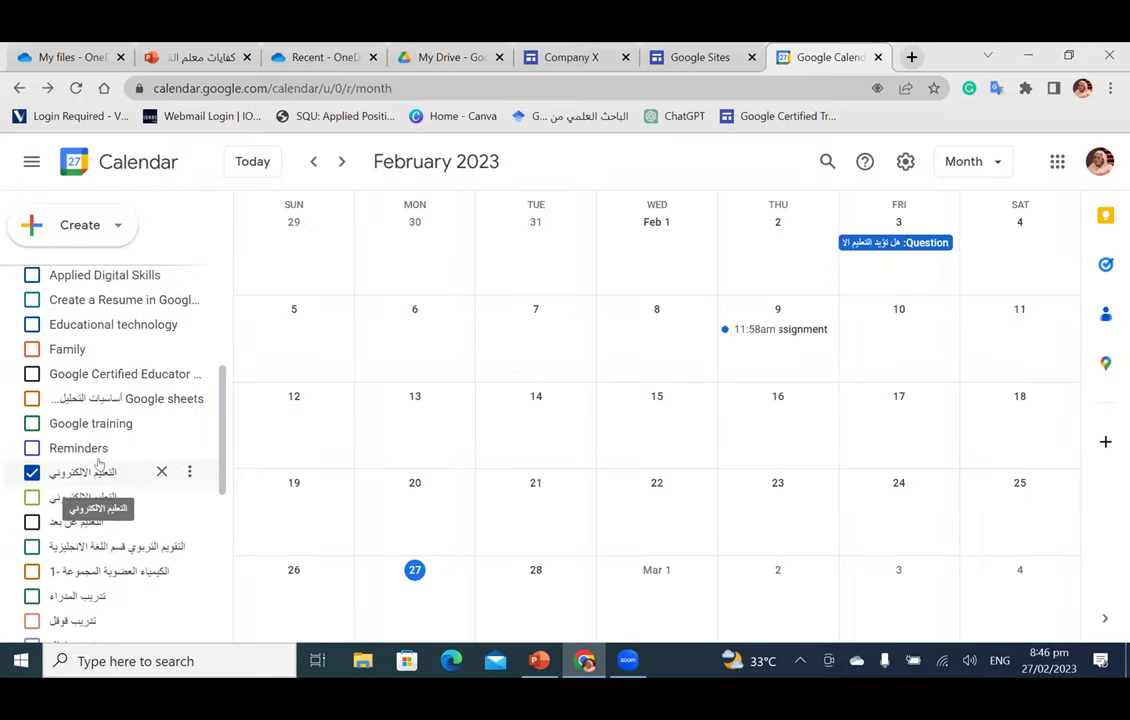
scroll(102, 467, "down", 5)
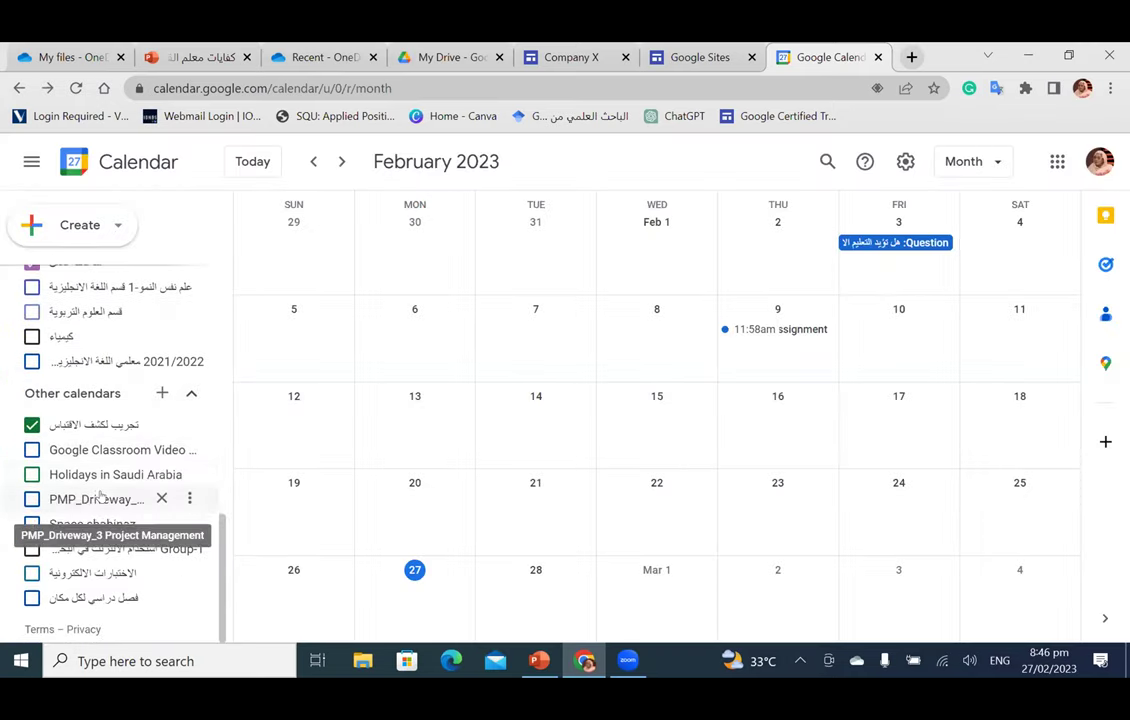
scroll(102, 492, "up", 10)
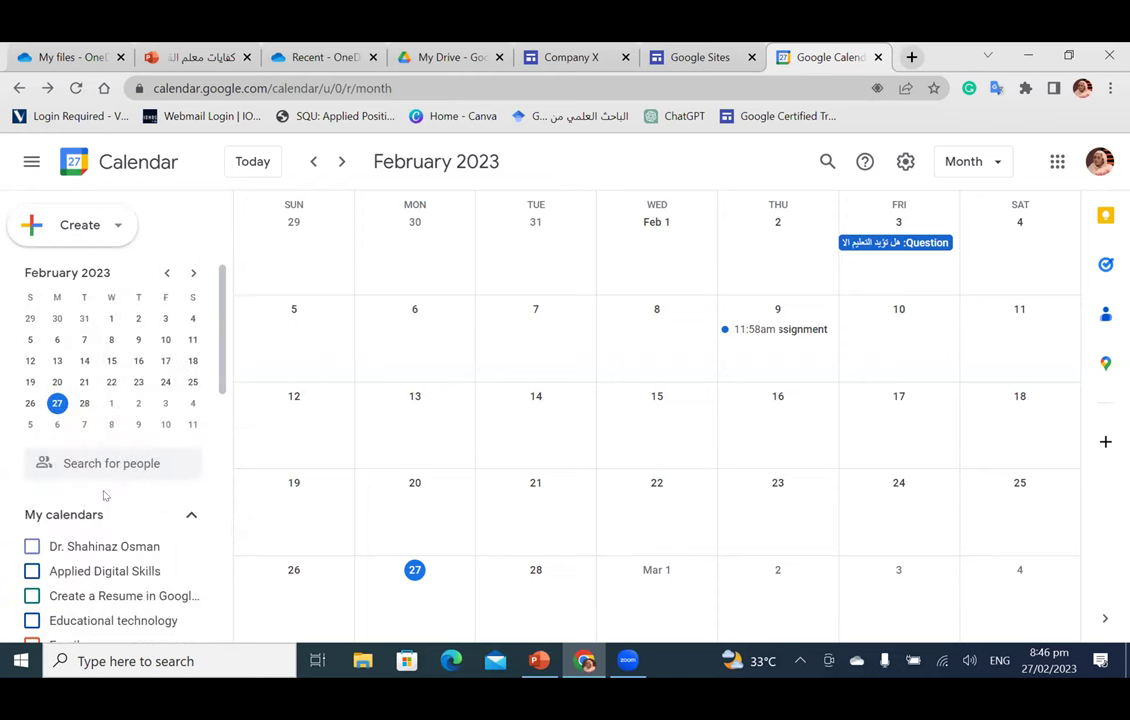
scroll(100, 495, "down", 10)
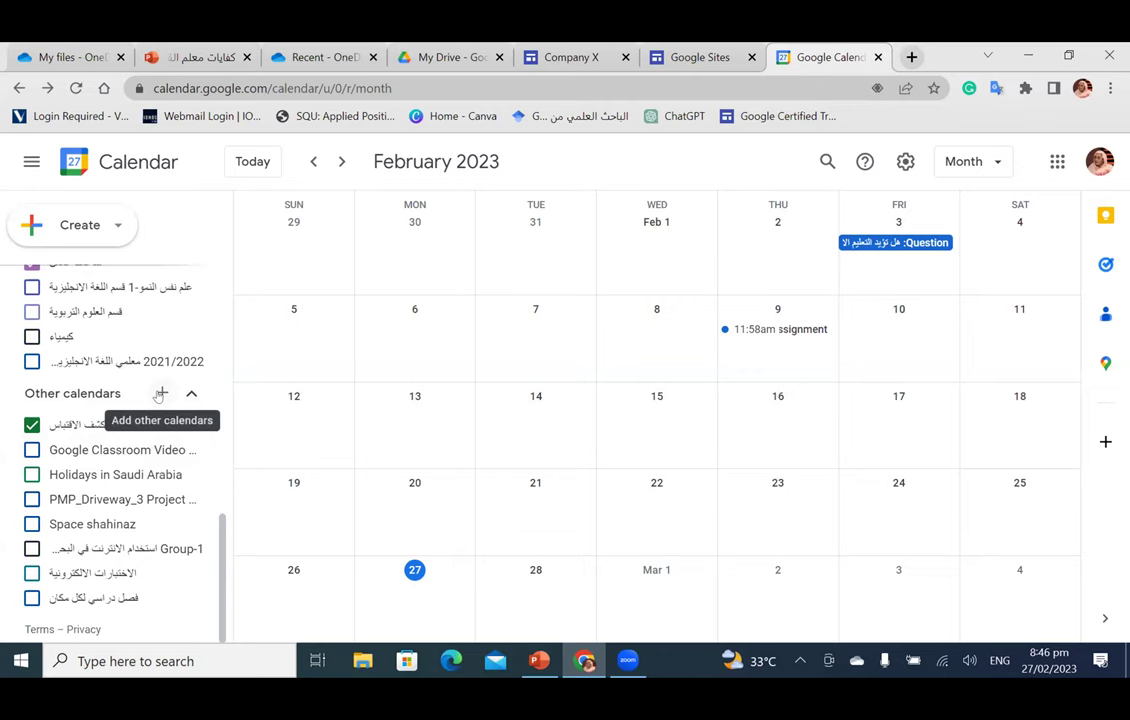
scroll(158, 400, "up", 10)
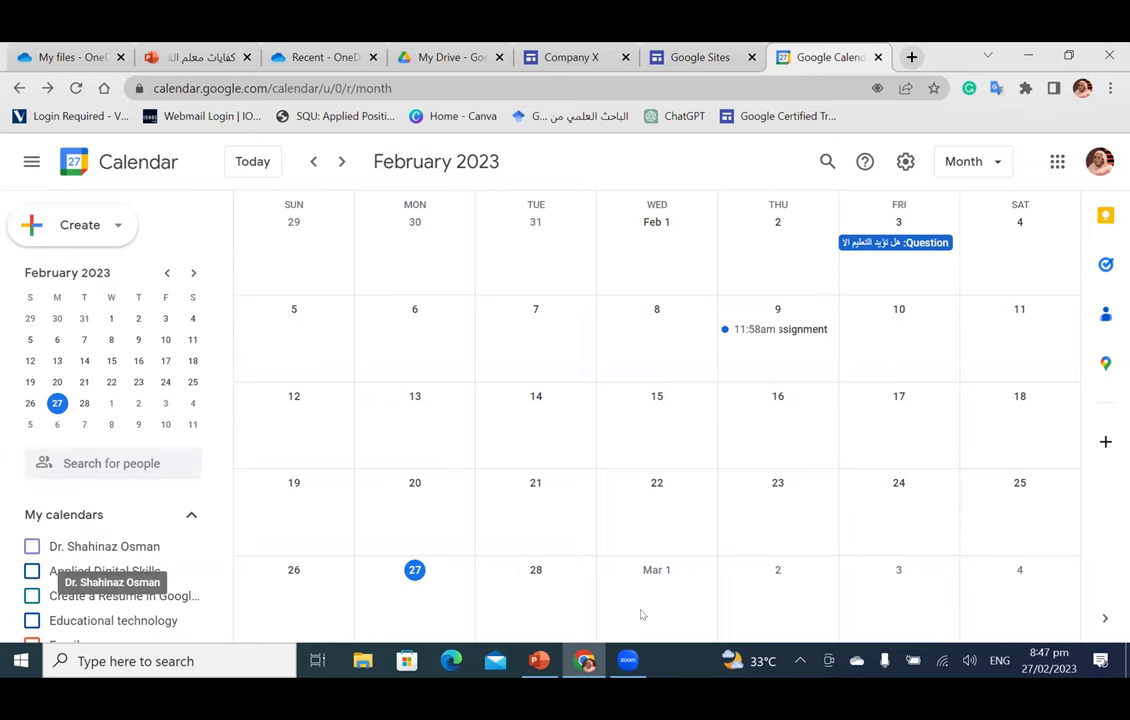
Step: Start a new event on February 28 titled 'annual meeting'
left_click(522, 591)
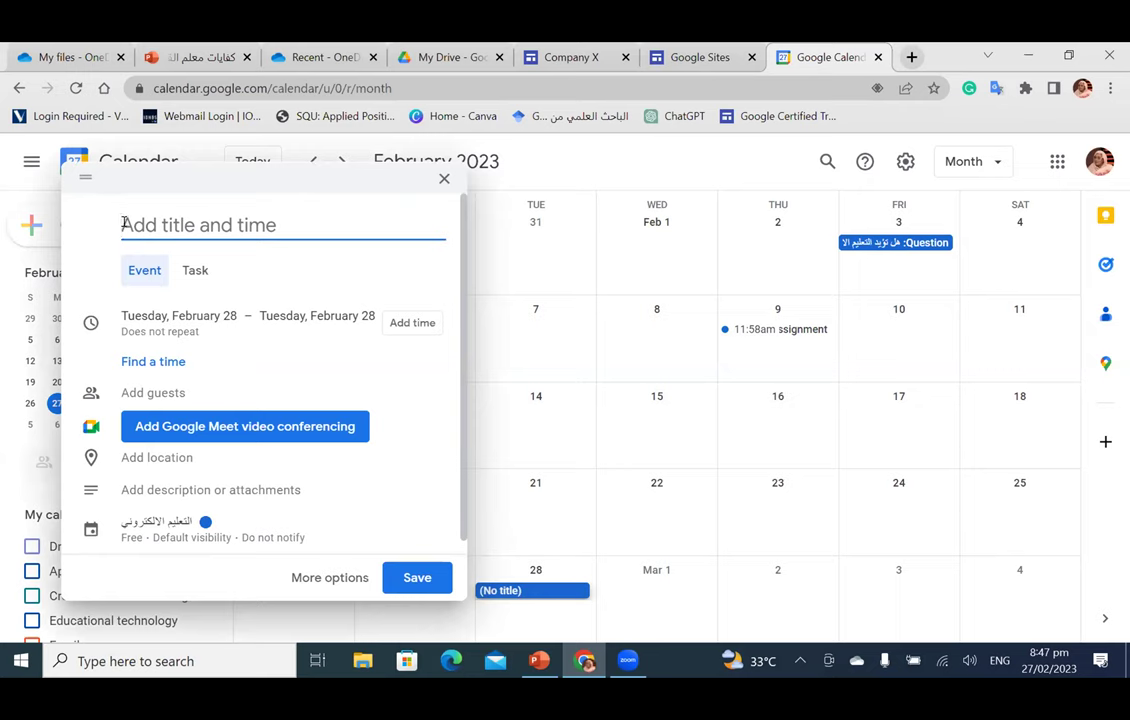
type("h")
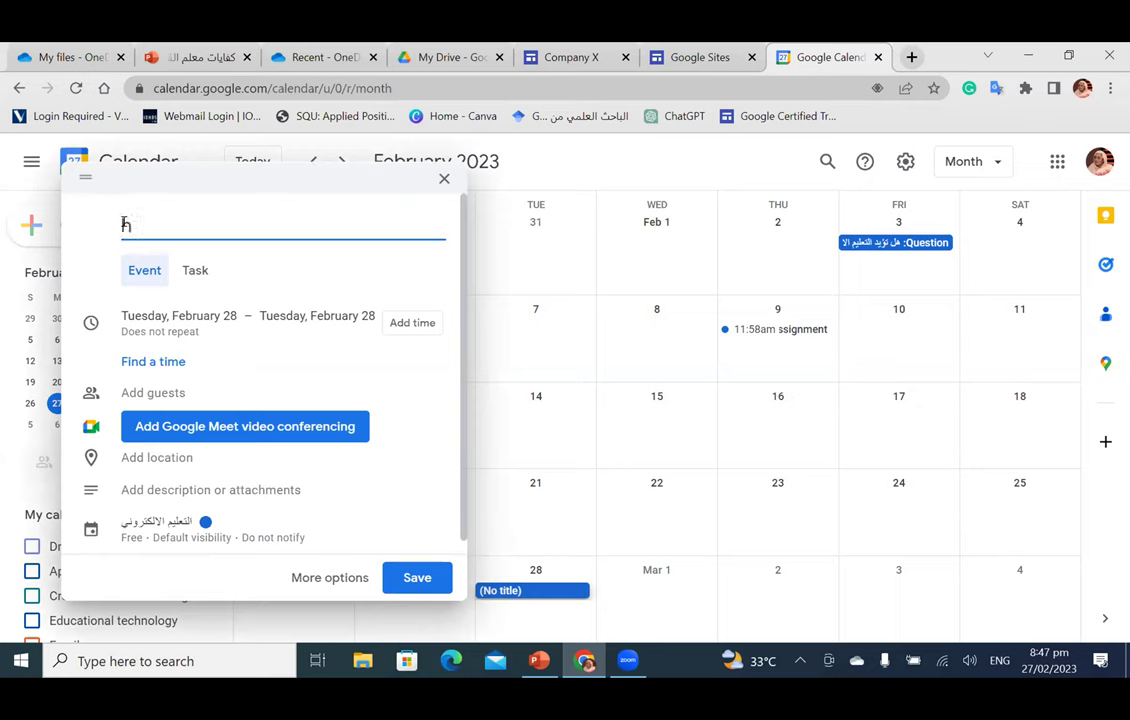
key("BackSpace")
type("annual meeting")
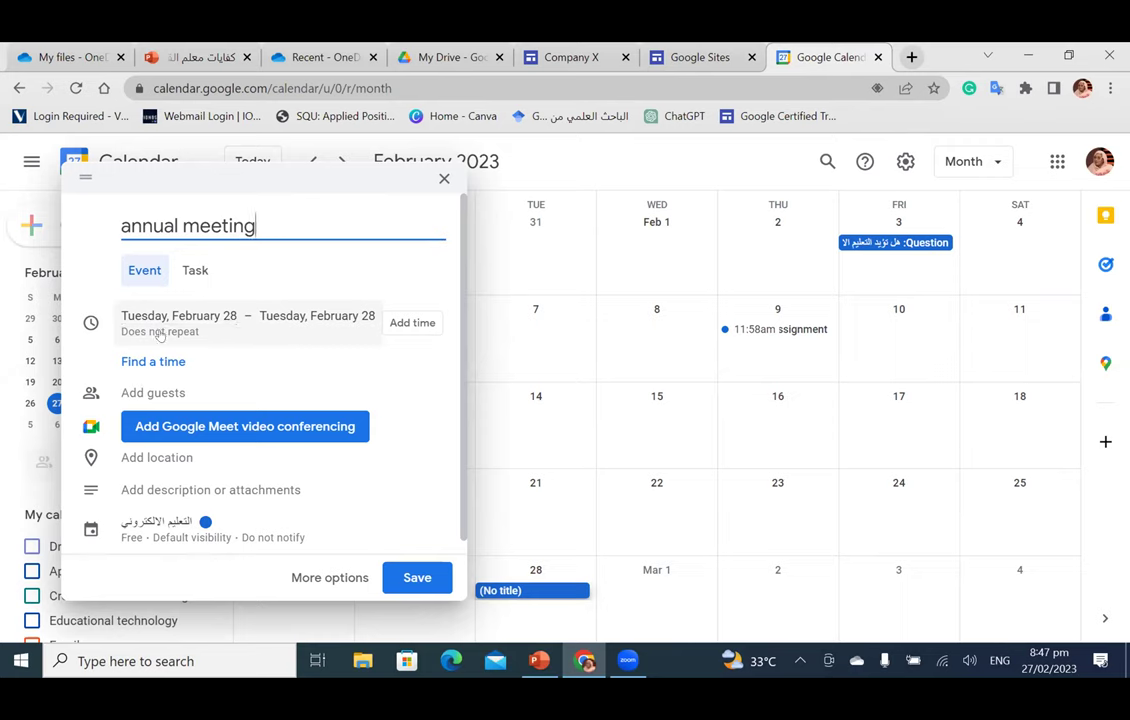
Step: Set the event to repeat annually on February 28
left_click(160, 334)
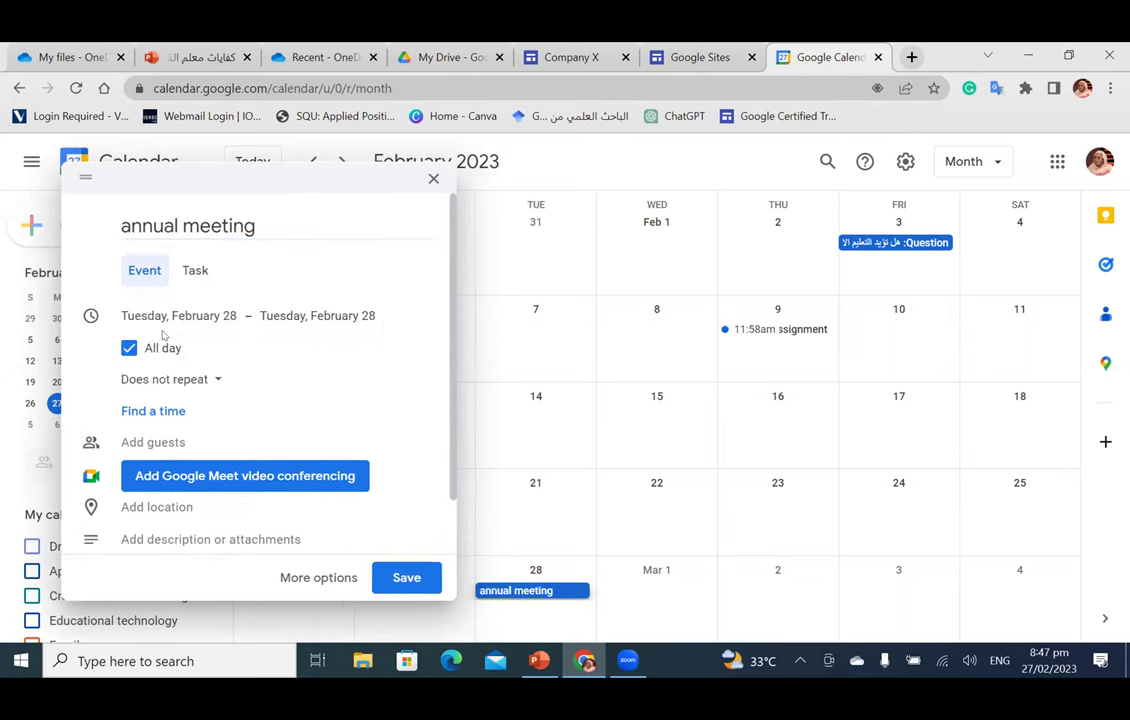
left_click(203, 380)
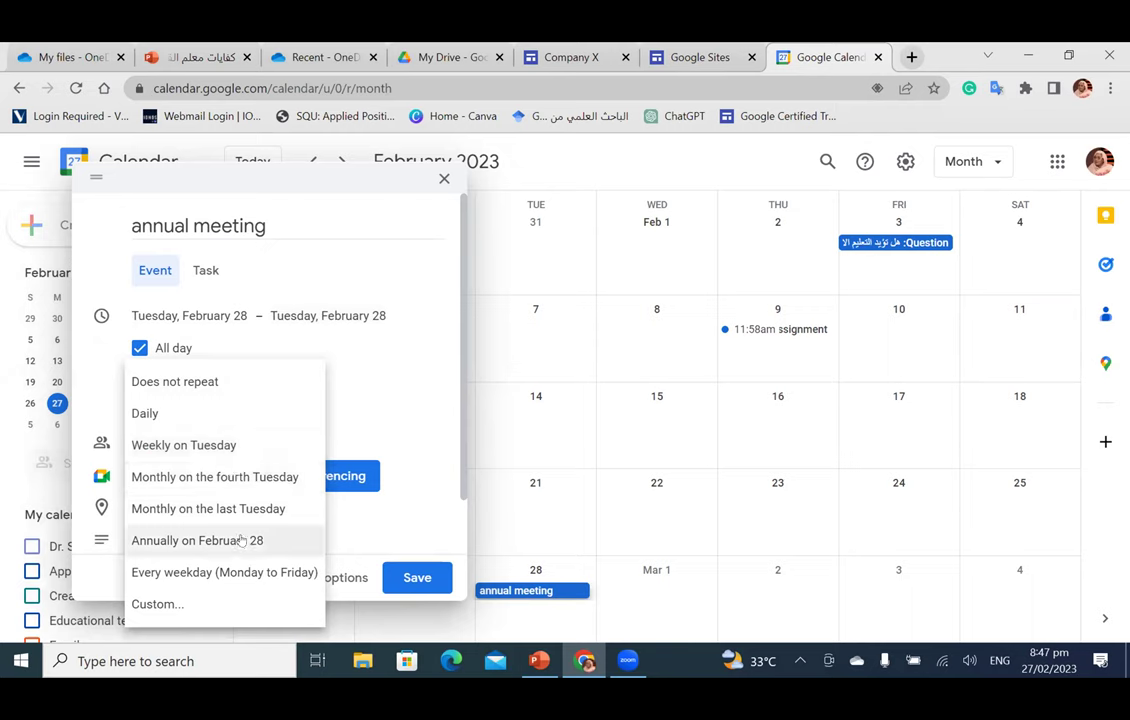
left_click(241, 540)
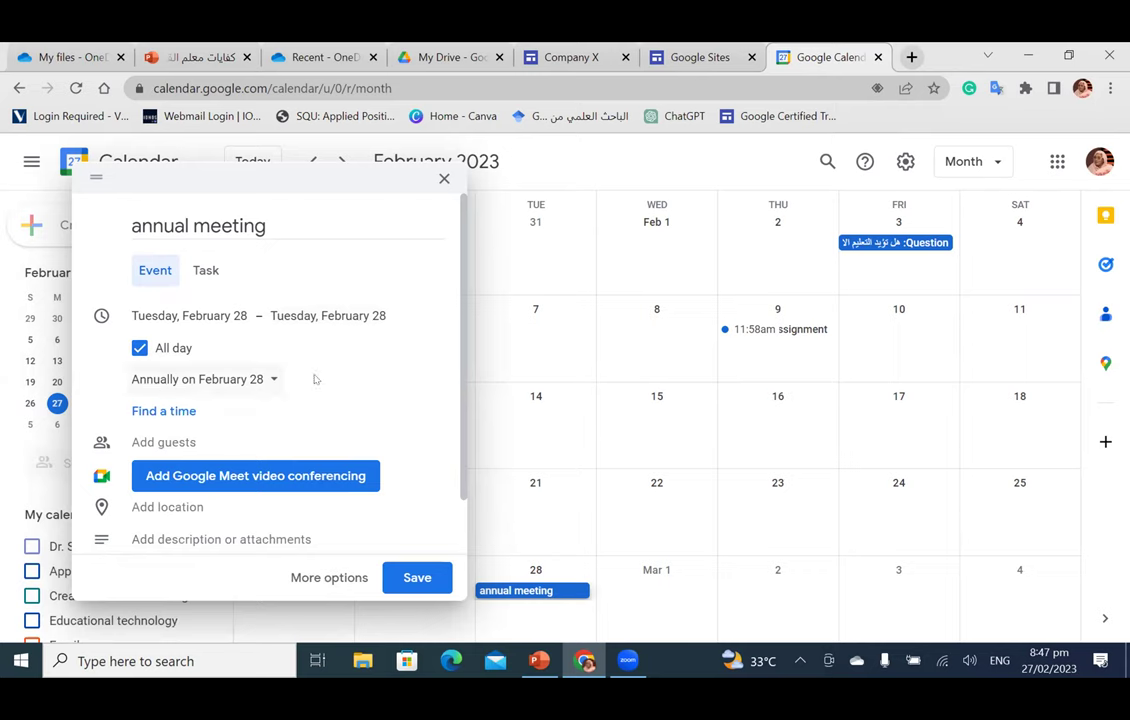
Step: Add two suggested contacts matching 'sha' as guests
scroll(290, 360, "down", 1)
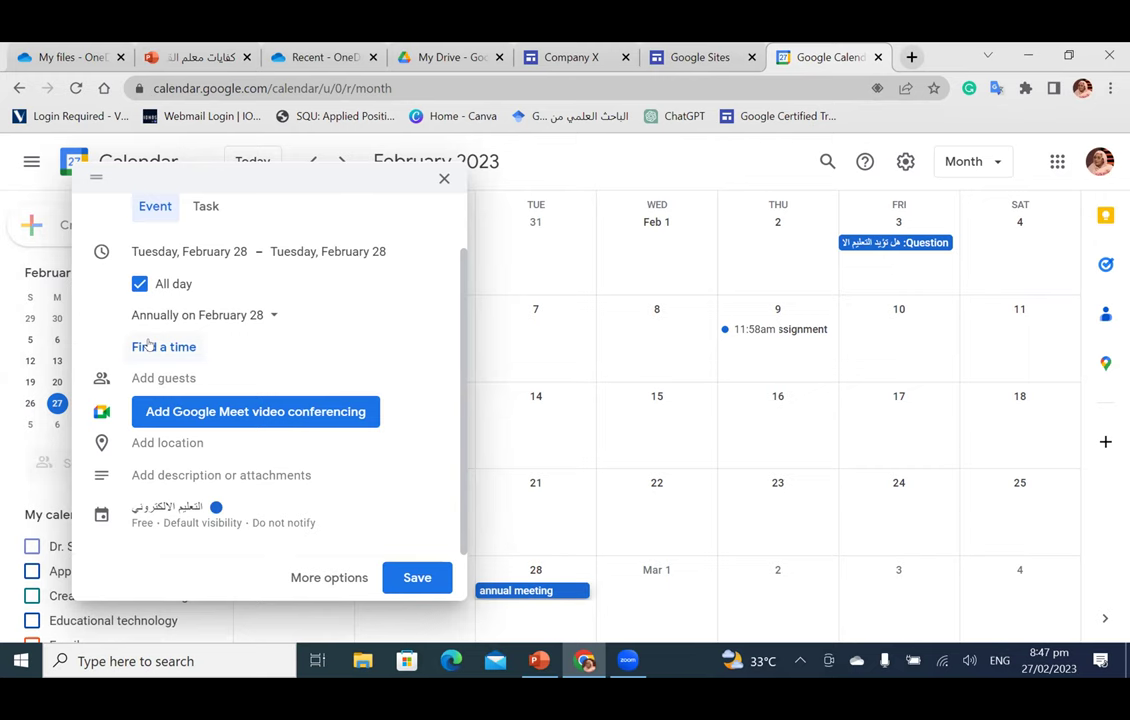
scroll(150, 381, "up", 1)
left_click(149, 405)
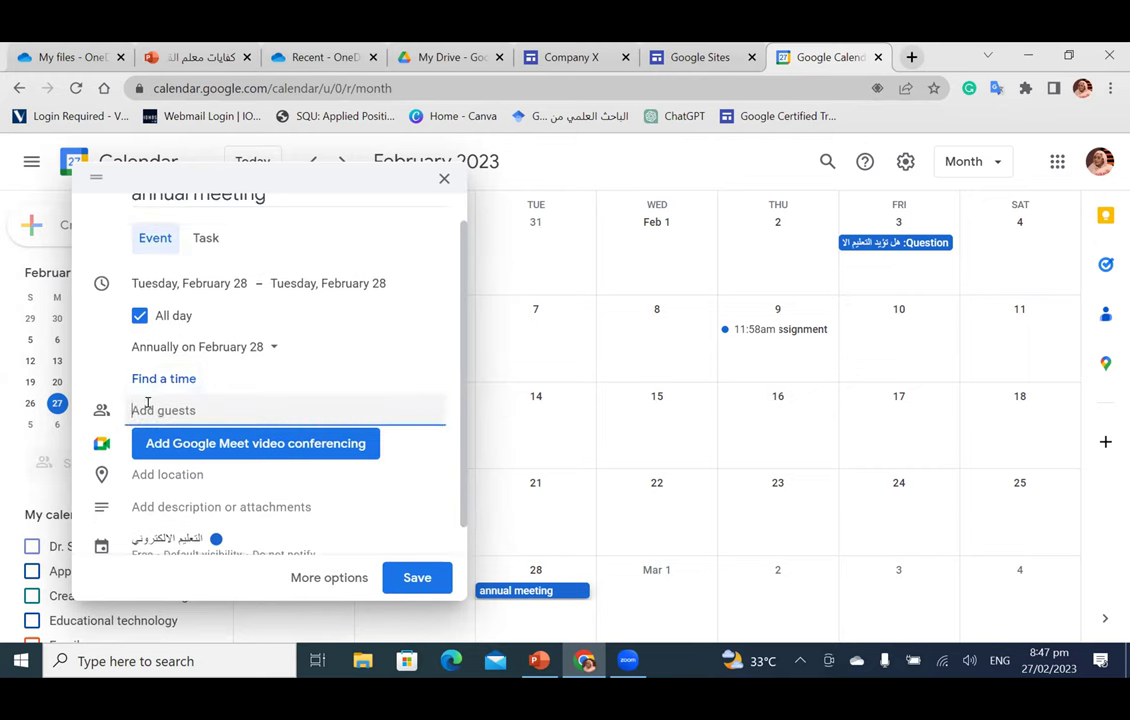
type("sha")
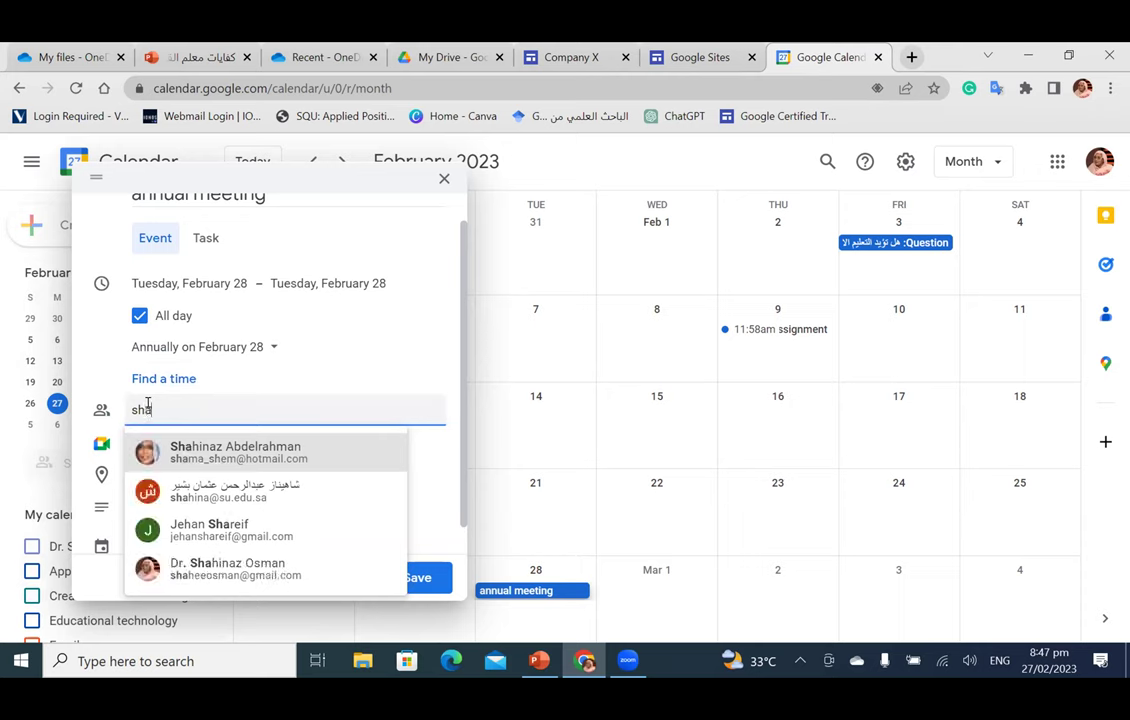
left_click(188, 570)
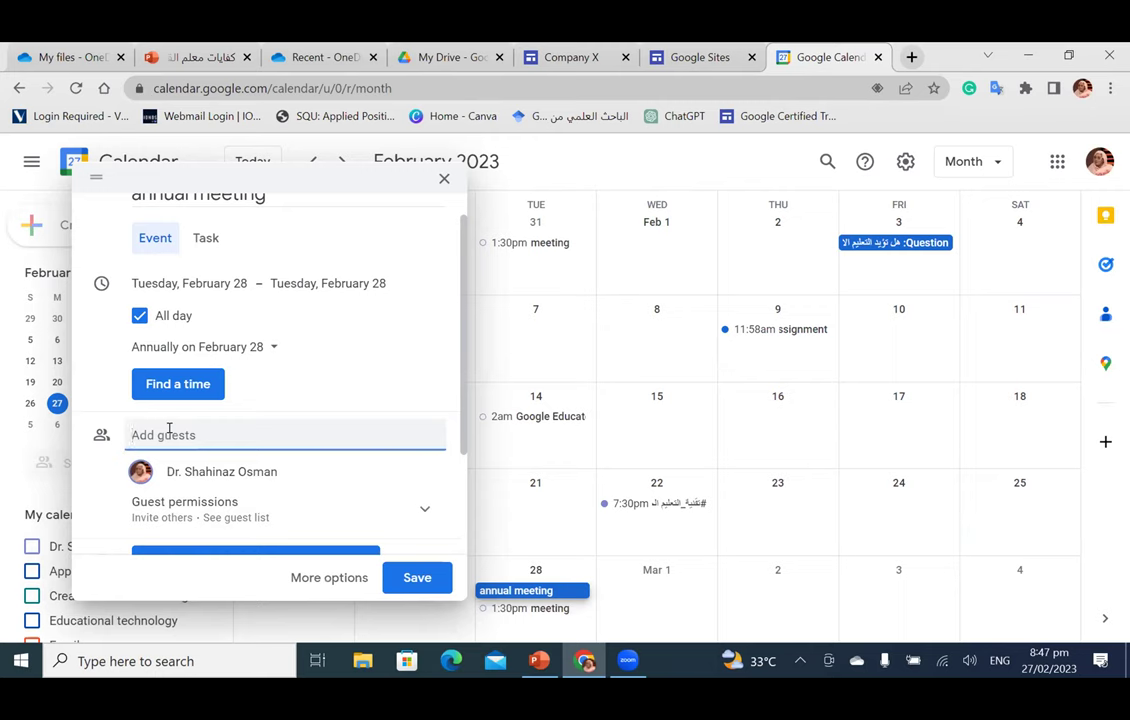
type("sha")
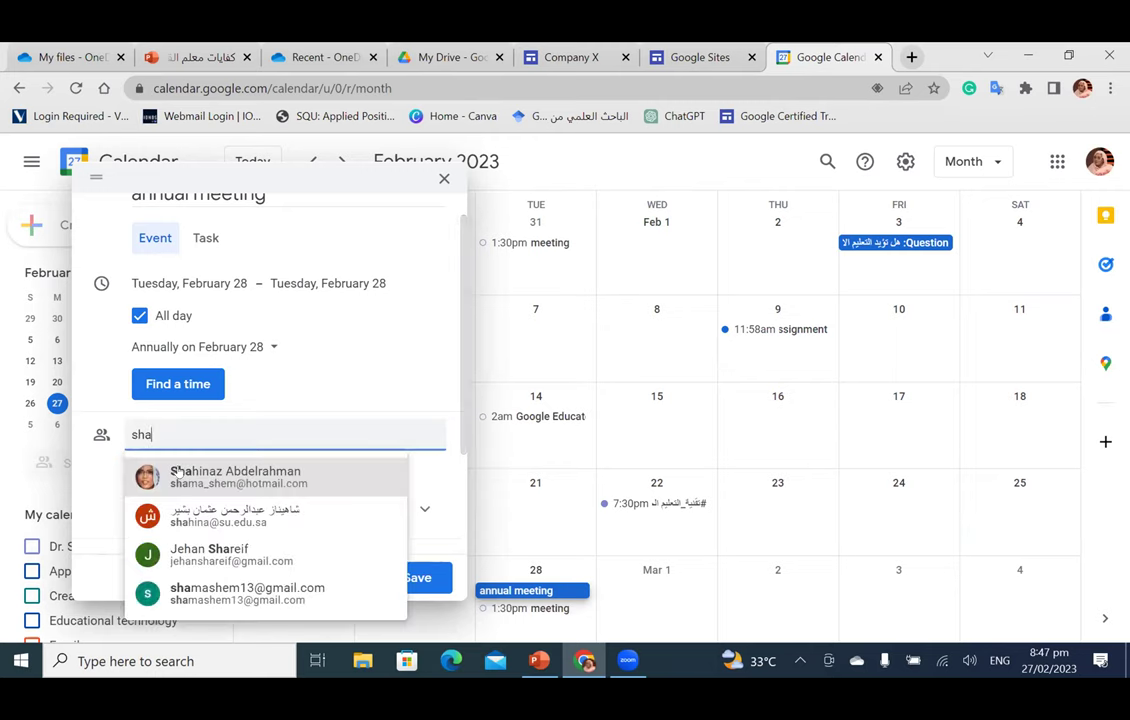
left_click(177, 471)
Step: Under Guest permissions, allow guests to modify the event
scroll(296, 447, "down", 1)
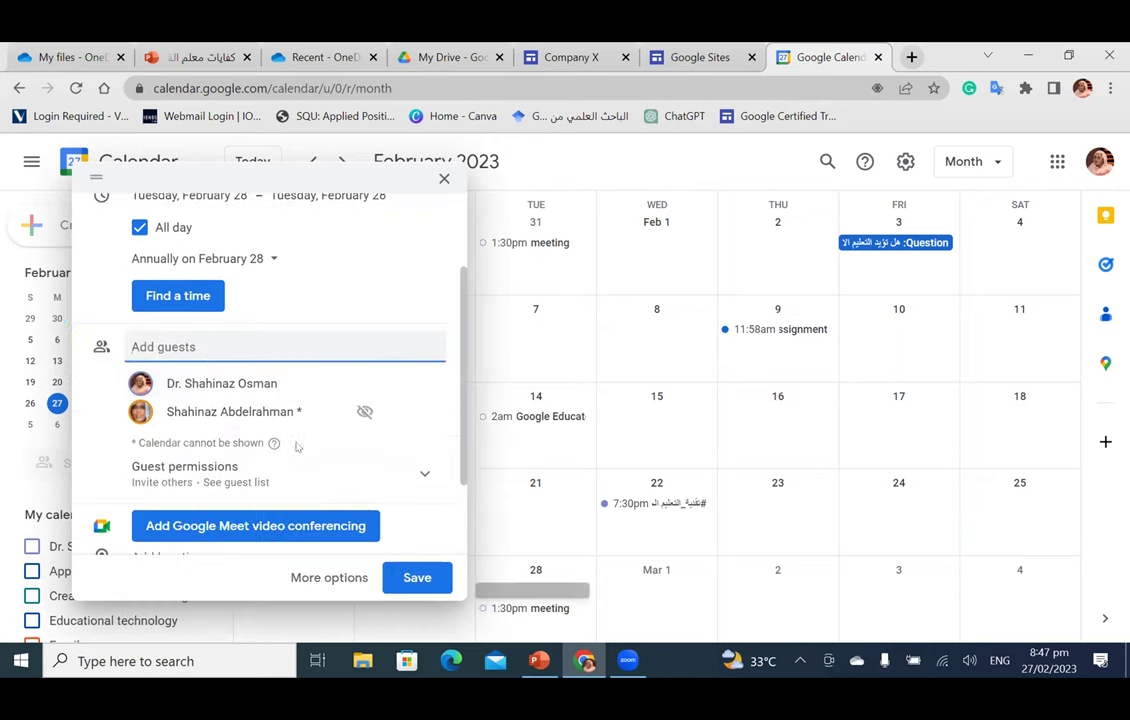
scroll(200, 420, "down", 1)
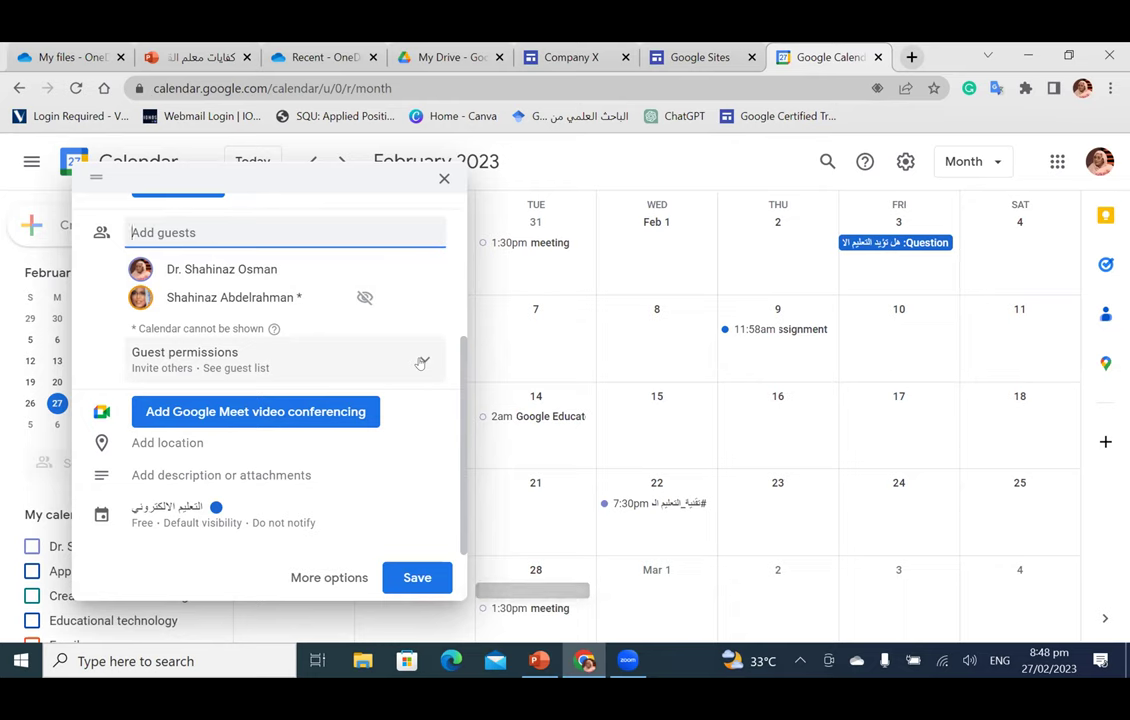
left_click(421, 362)
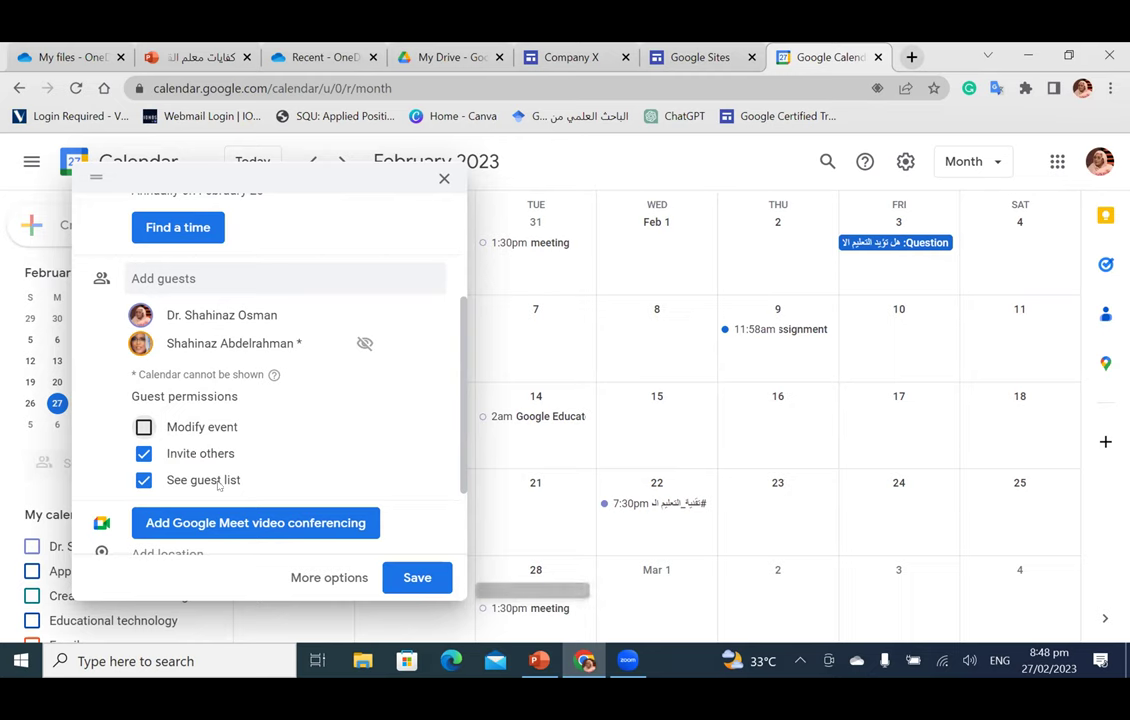
left_click(144, 454)
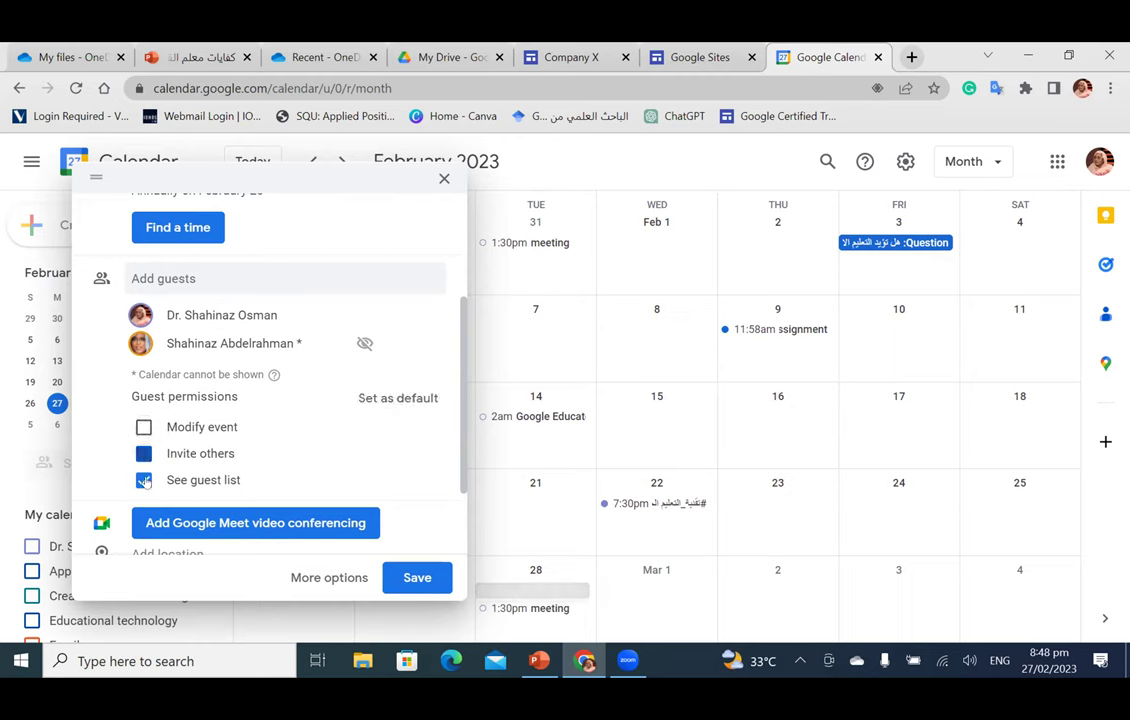
left_click(144, 454)
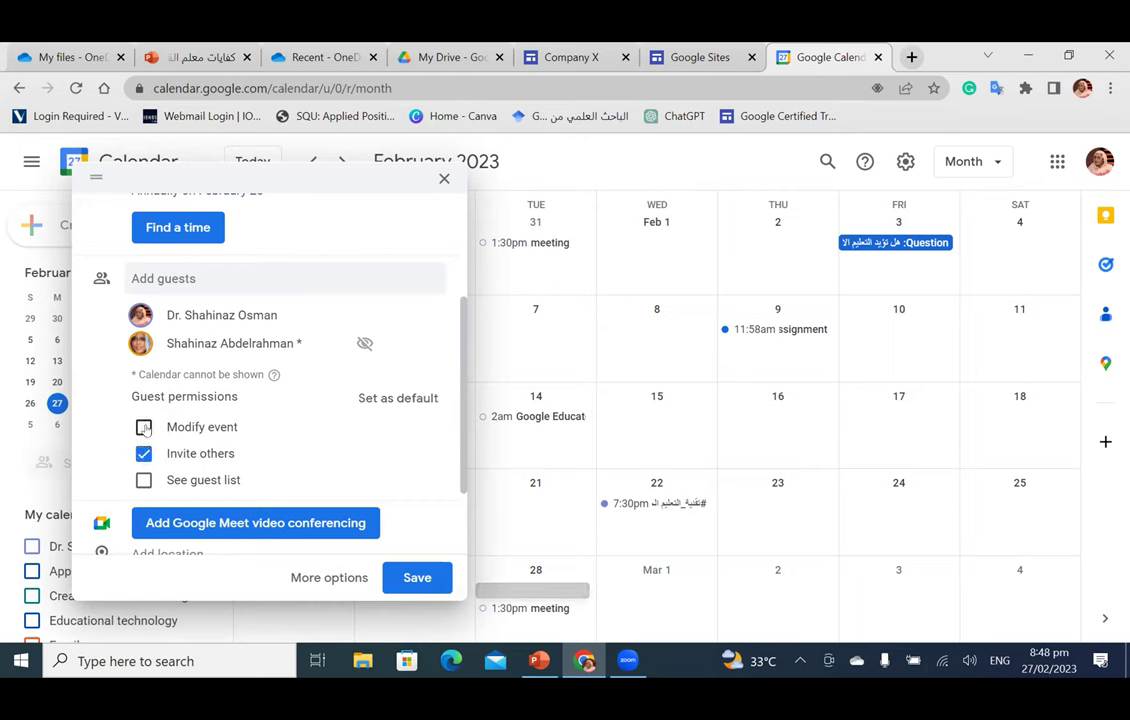
left_click(144, 427)
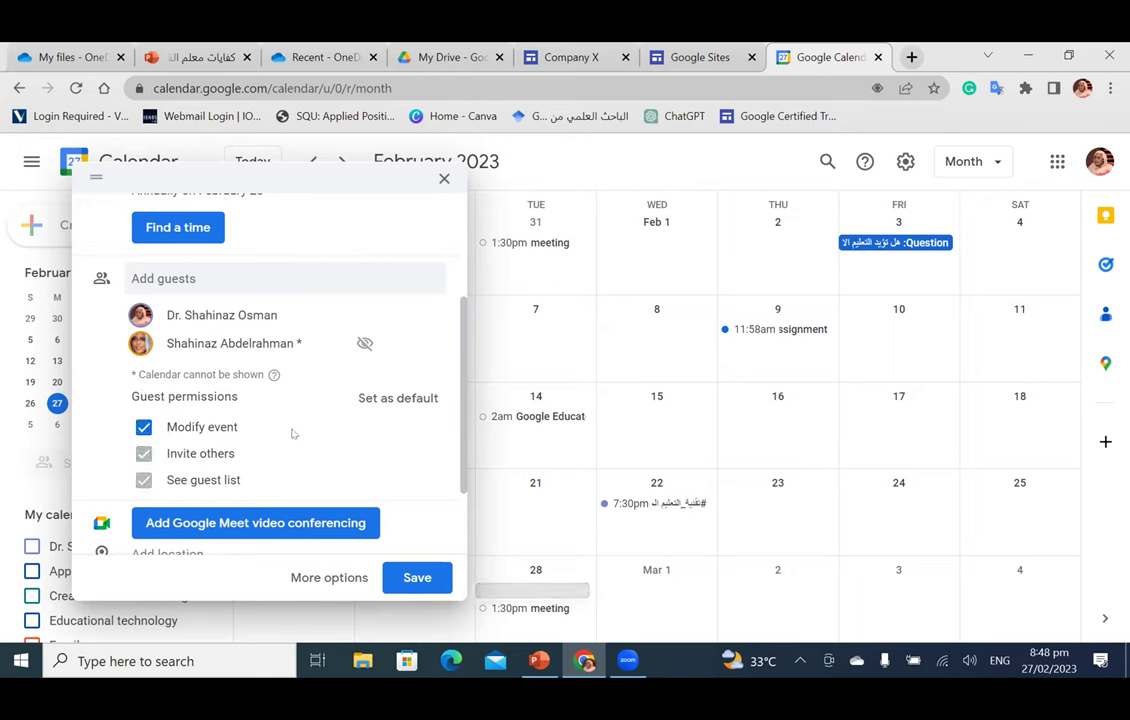
scroll(293, 433, "down", 2)
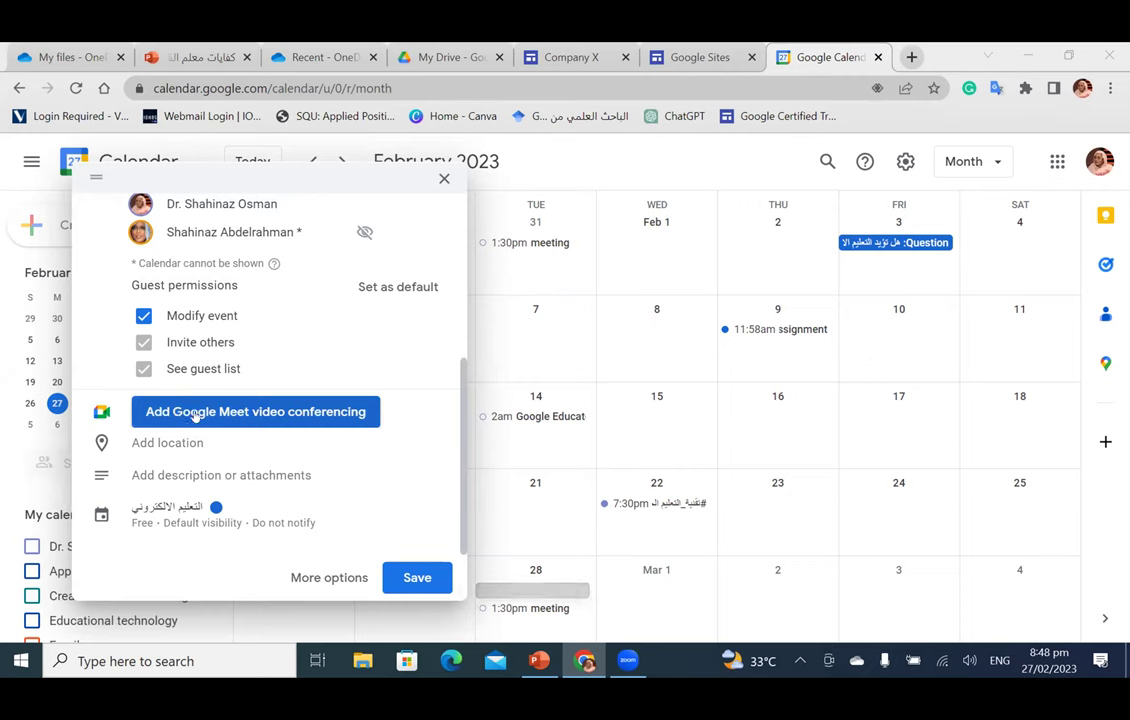
Step: Add a Google Meet video conferencing link supporting up to 100 guest connections
left_click(195, 414)
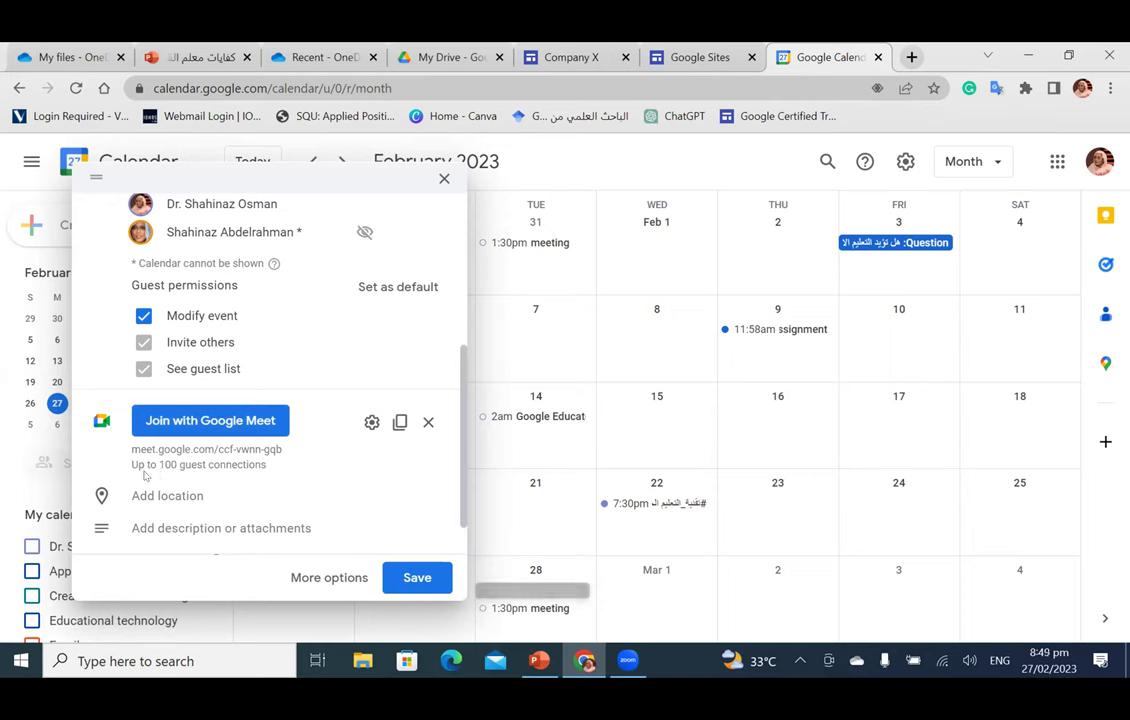
left_click_drag(131, 464, 272, 472)
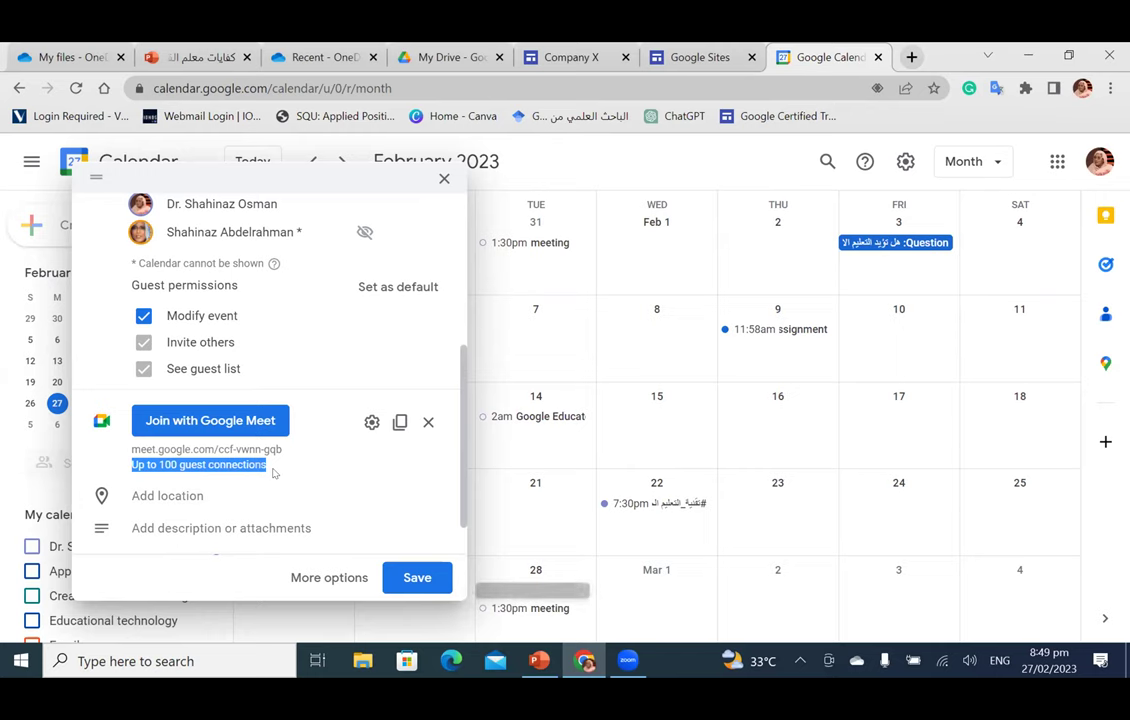
scroll(285, 392, "down", 1)
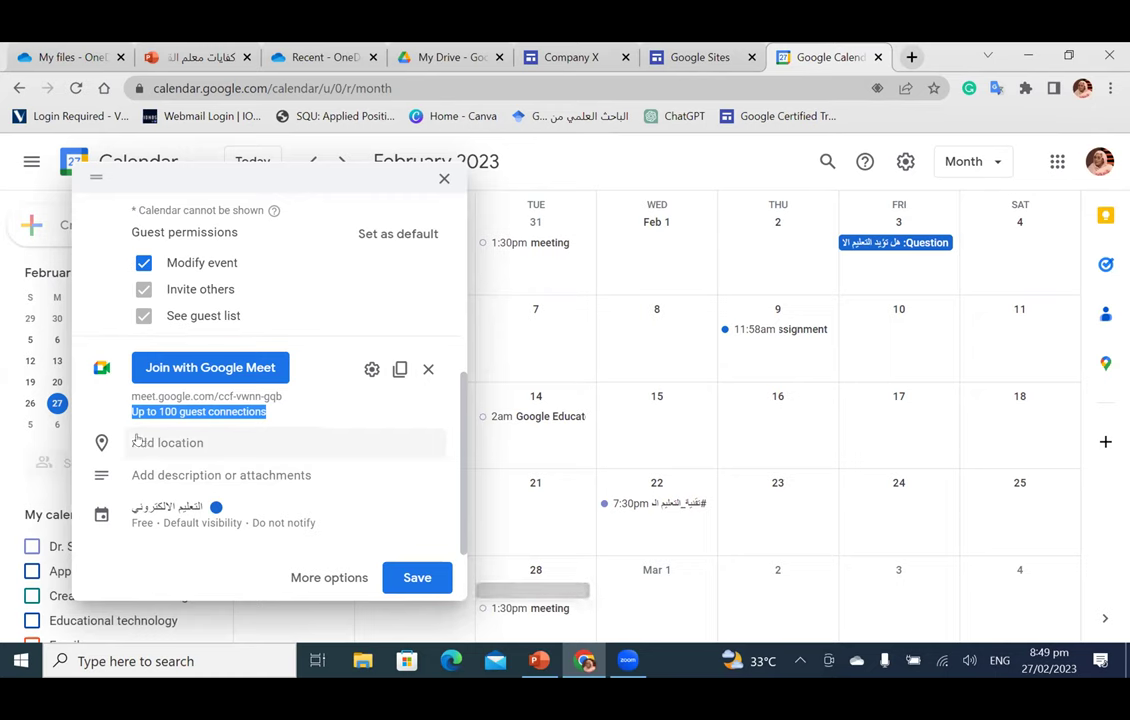
left_click(141, 443)
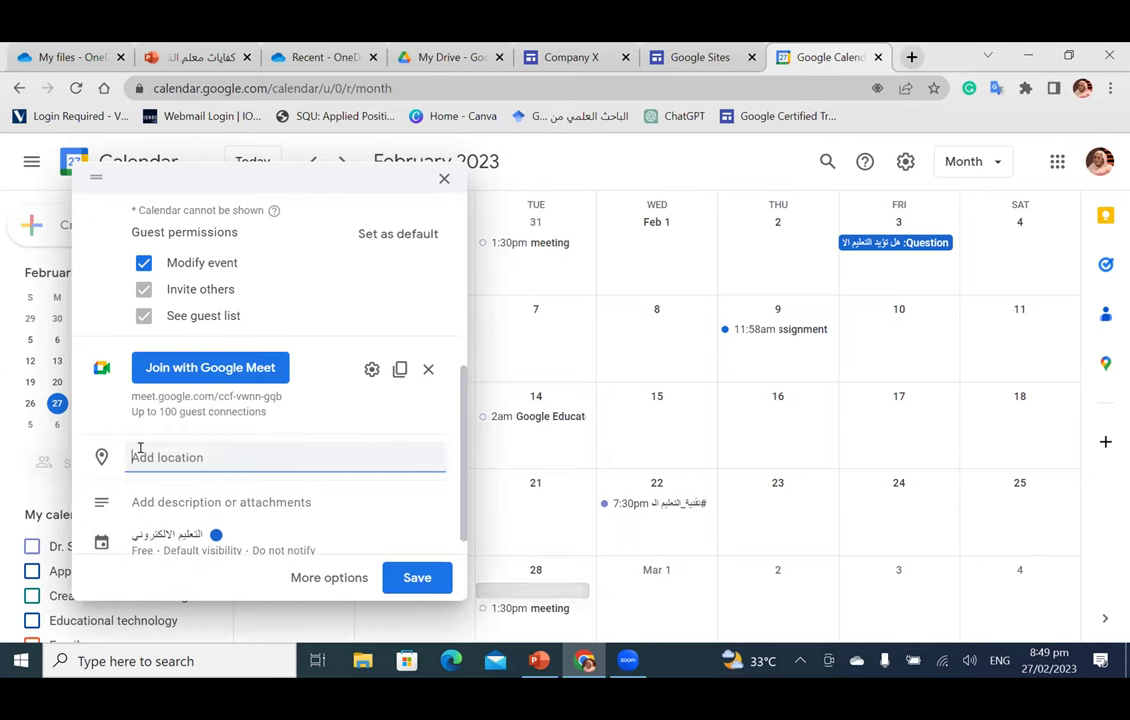
Step: Search 'Khartoum' and set the location to Khartoum International Airport, Khartoum, Sudan
type("K")
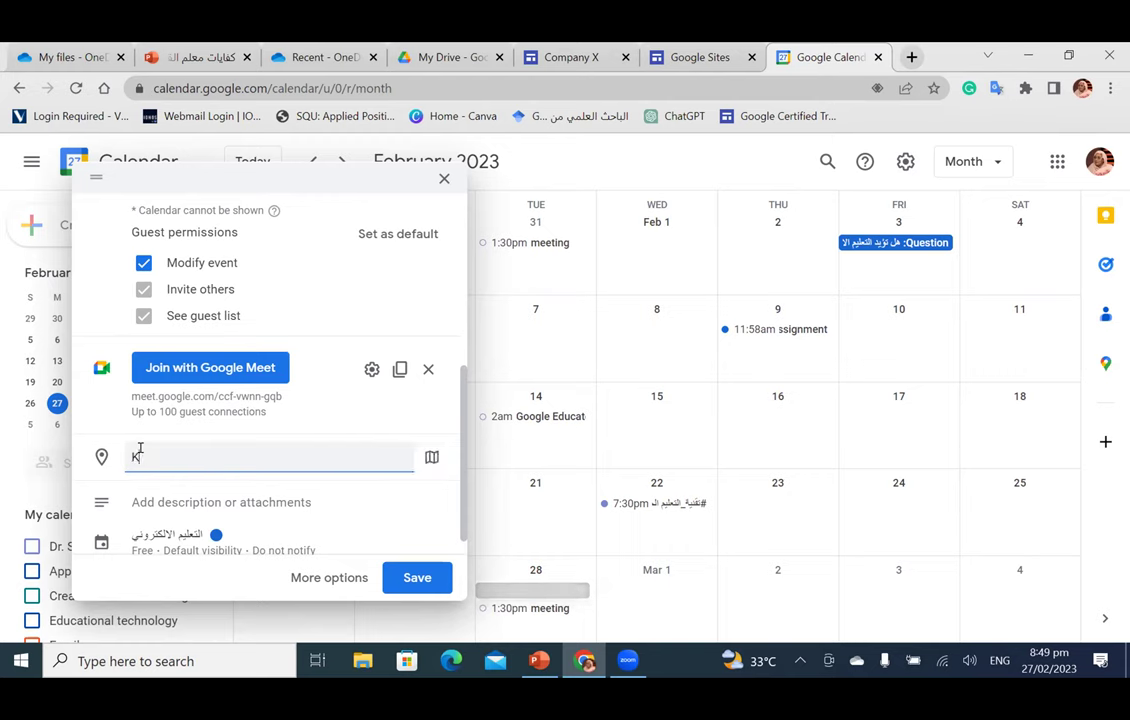
type("hartoum")
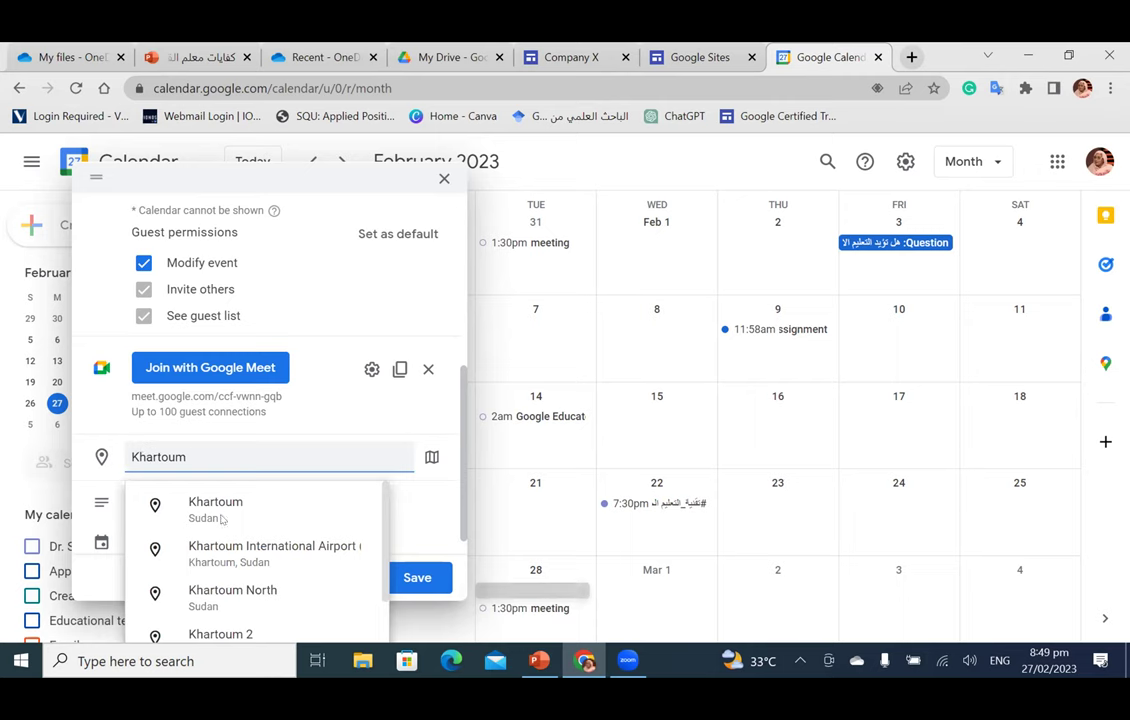
left_click(257, 553)
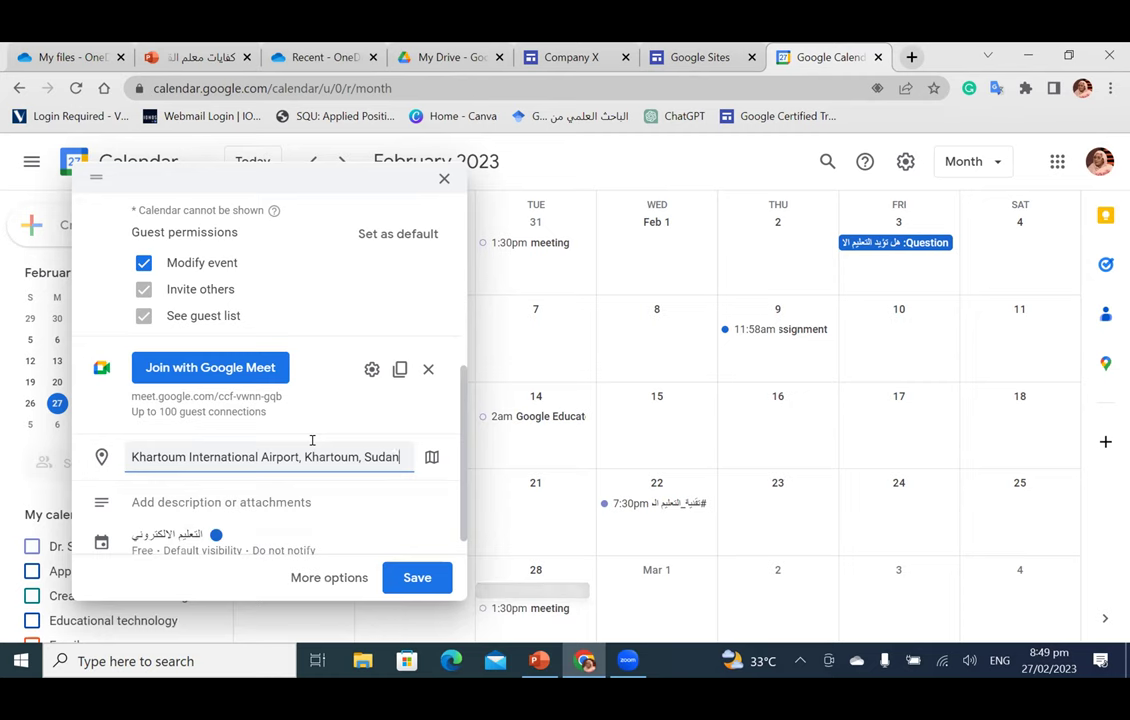
scroll(312, 440, "down", 1)
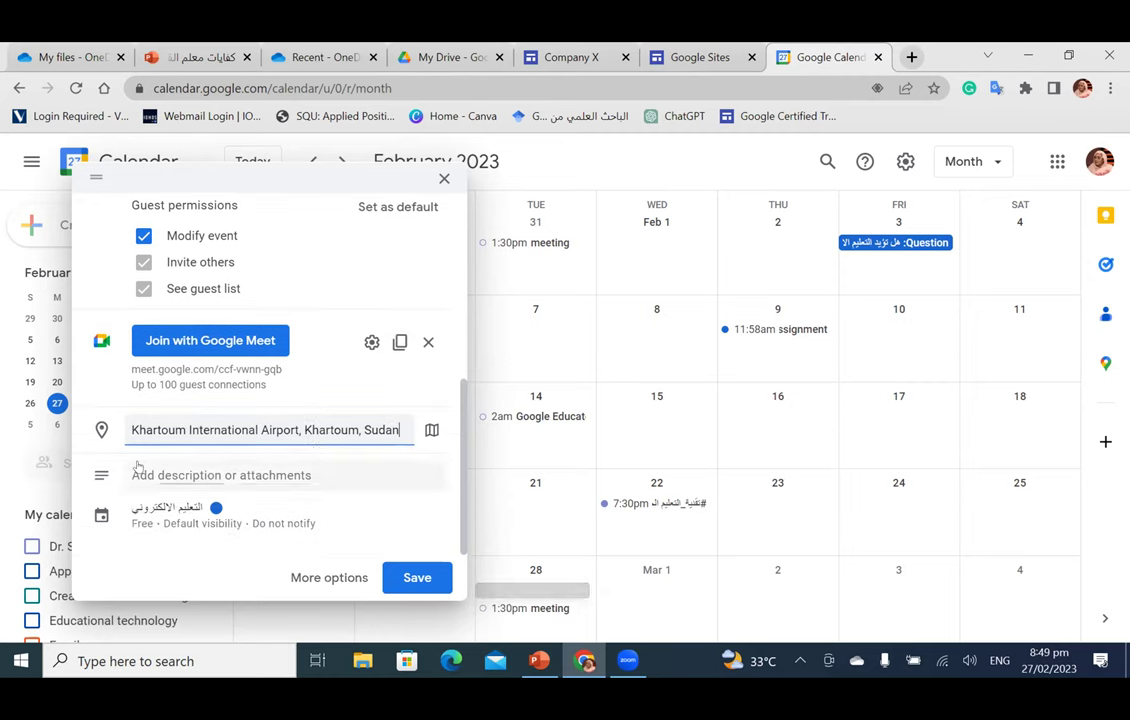
Step: Upload the '~$gsudan logo' Word document from the computer as an event attachment
left_click(274, 477)
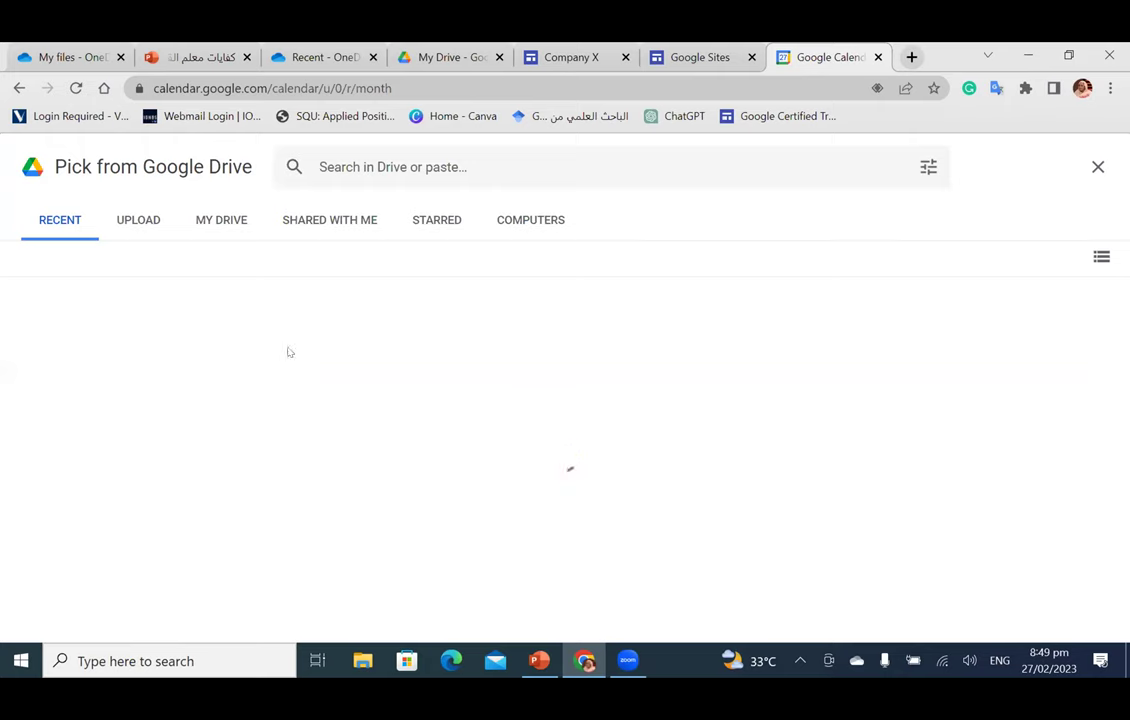
left_click(138, 220)
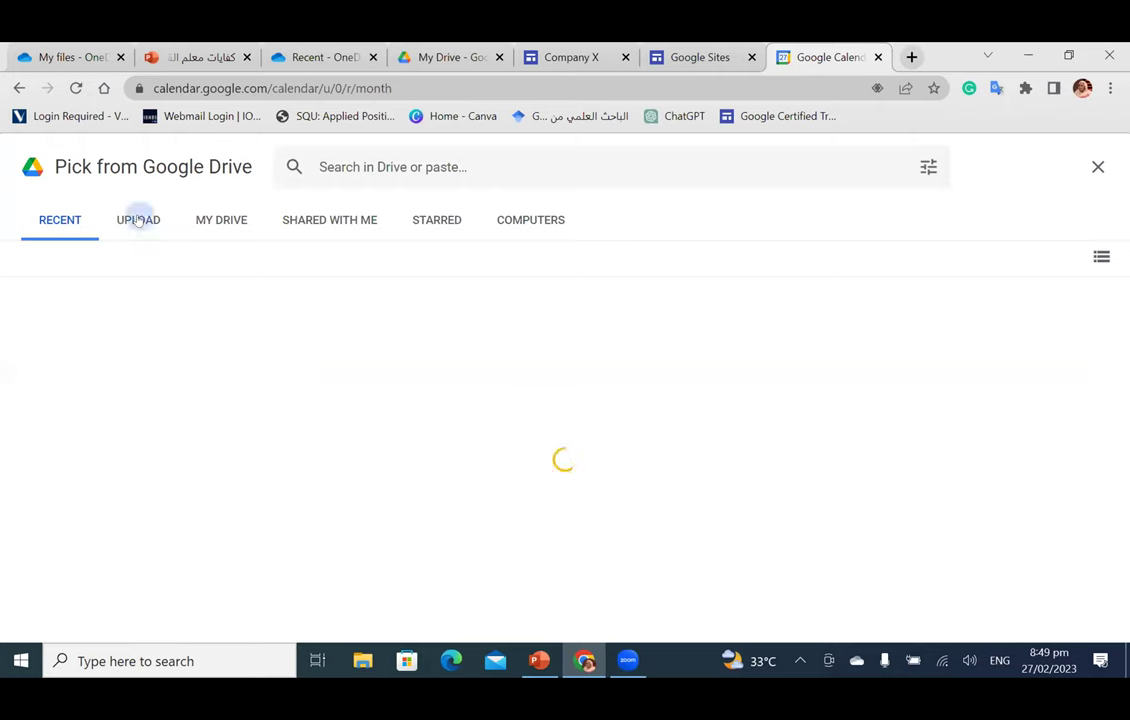
left_click(551, 499)
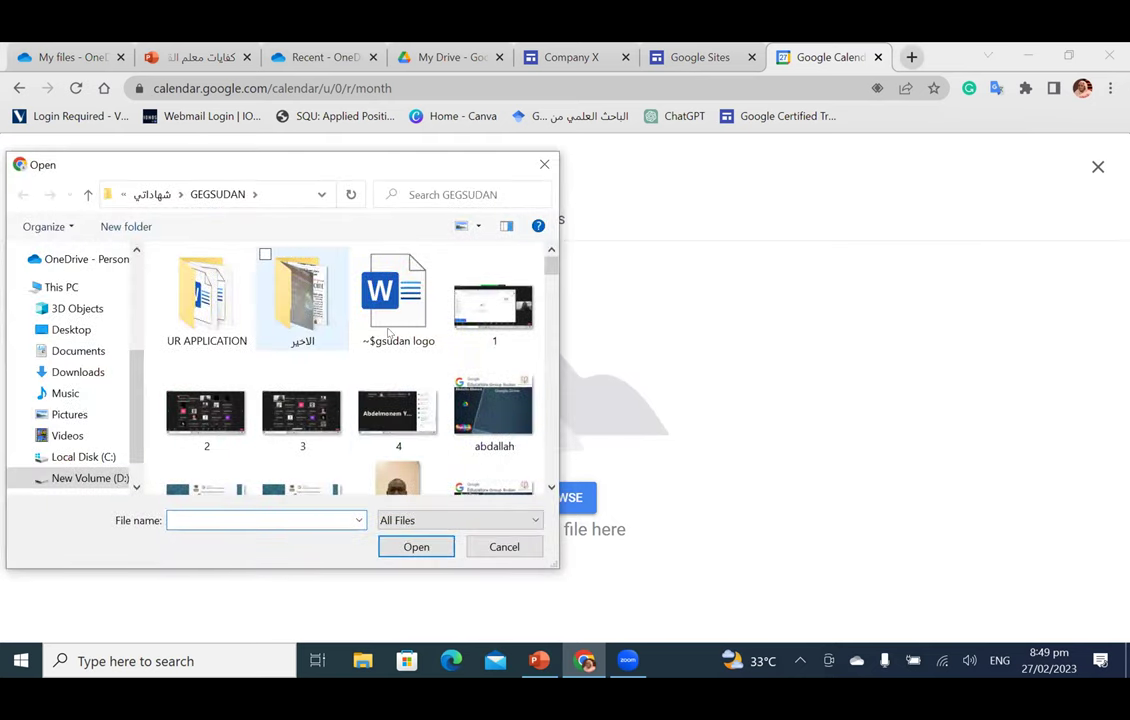
left_click(395, 295)
left_click(415, 547)
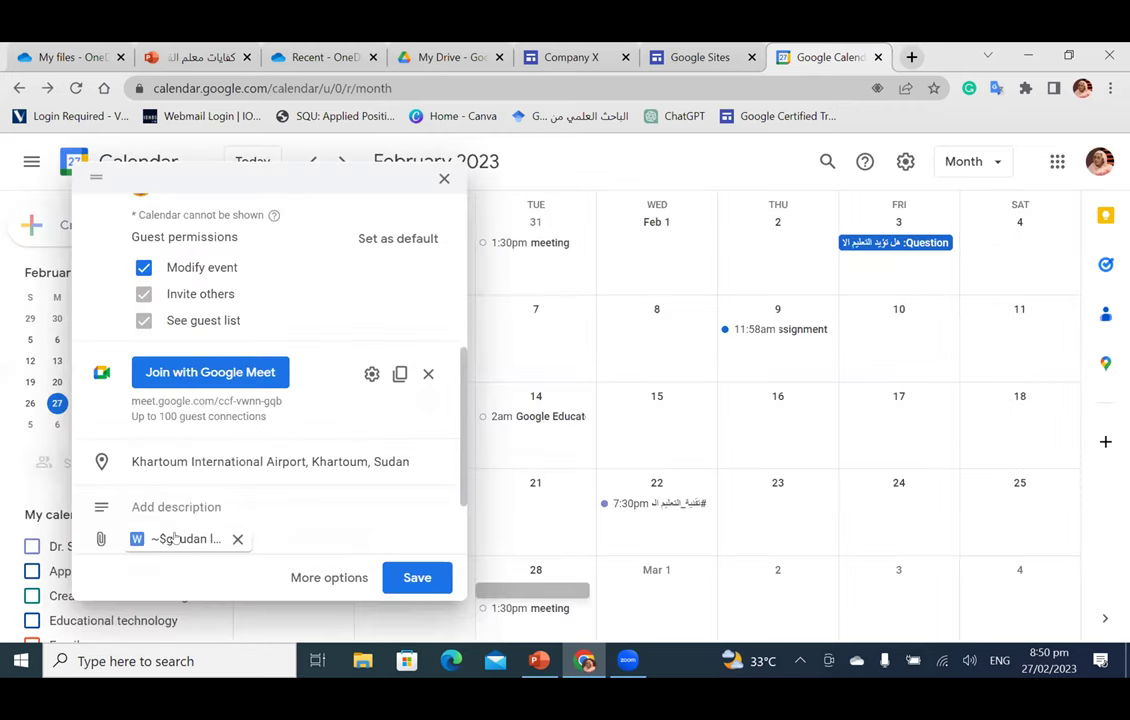
scroll(222, 494, "down", 1)
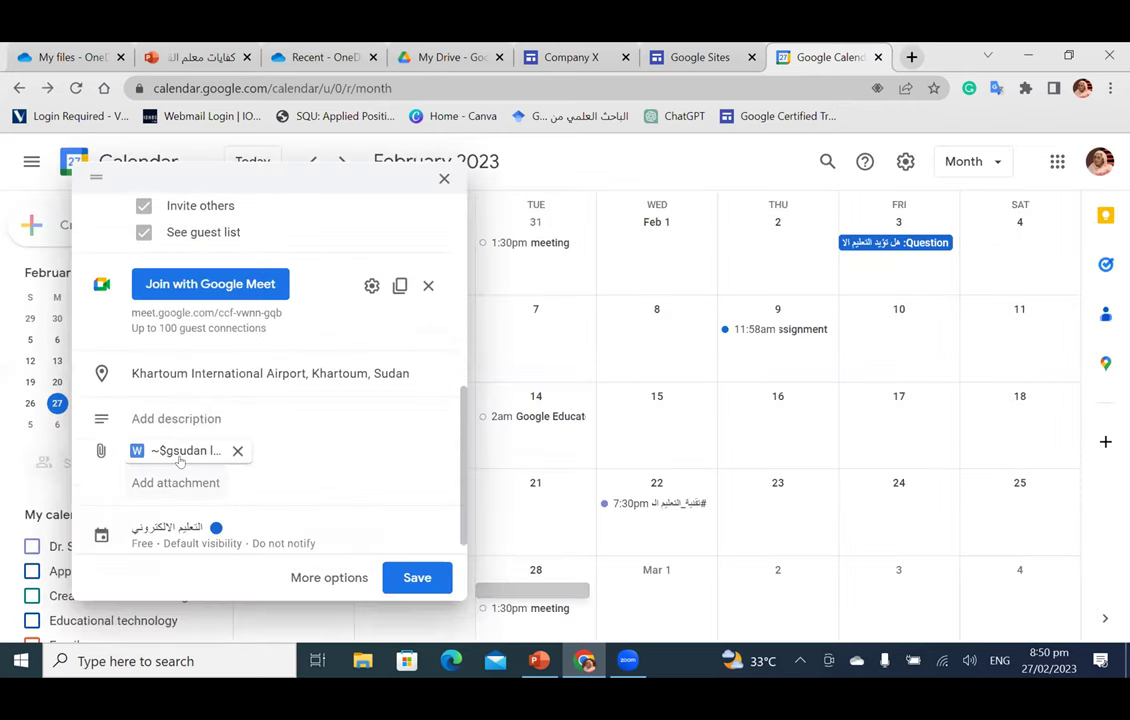
left_click(146, 418)
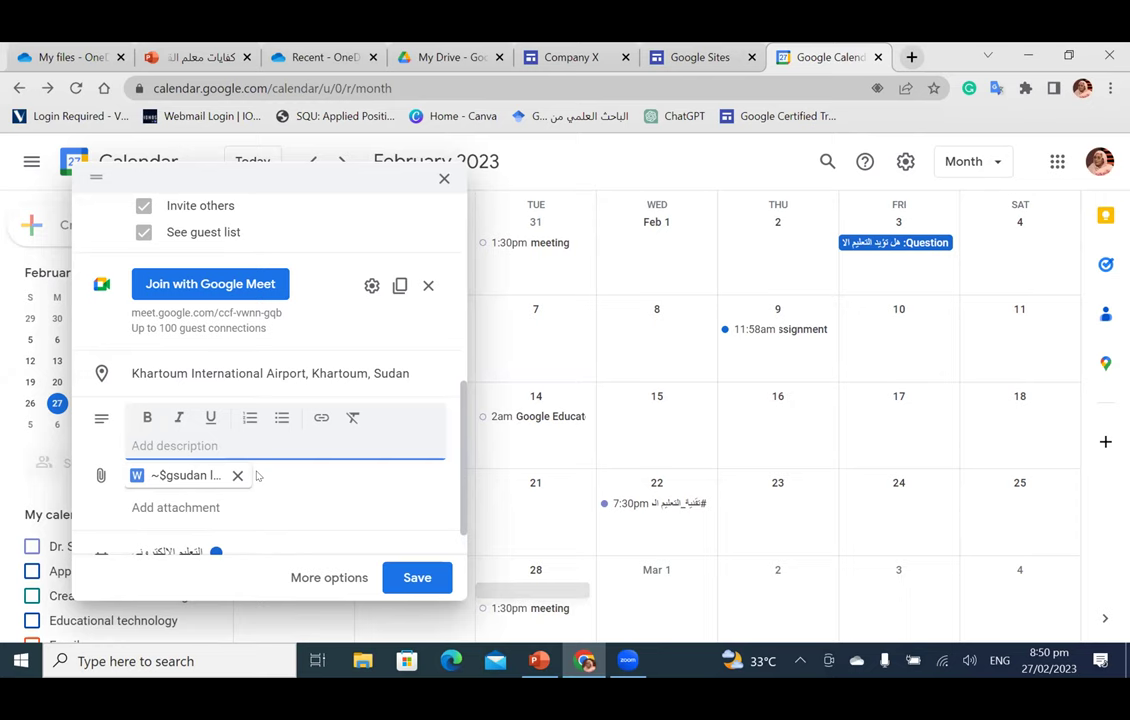
scroll(260, 413, "down", 1)
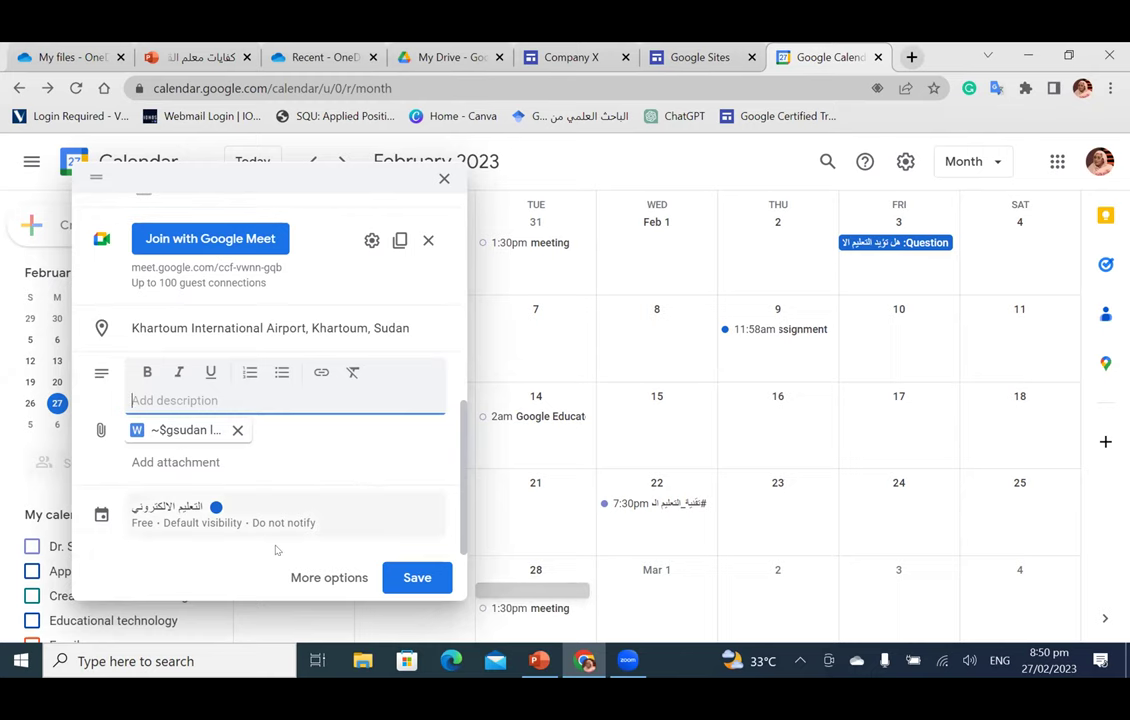
Step: In the full event editor, set the event's visibility to Public
left_click(300, 577)
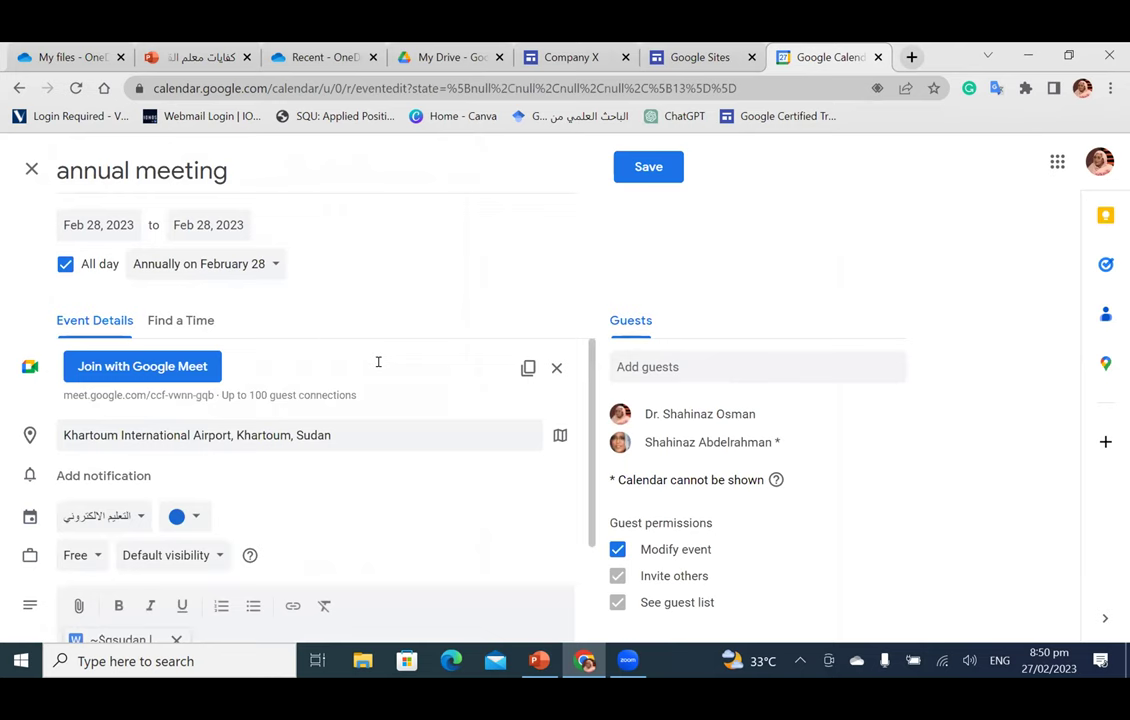
scroll(378, 362, "down", 1)
scroll(380, 369, "down", 1)
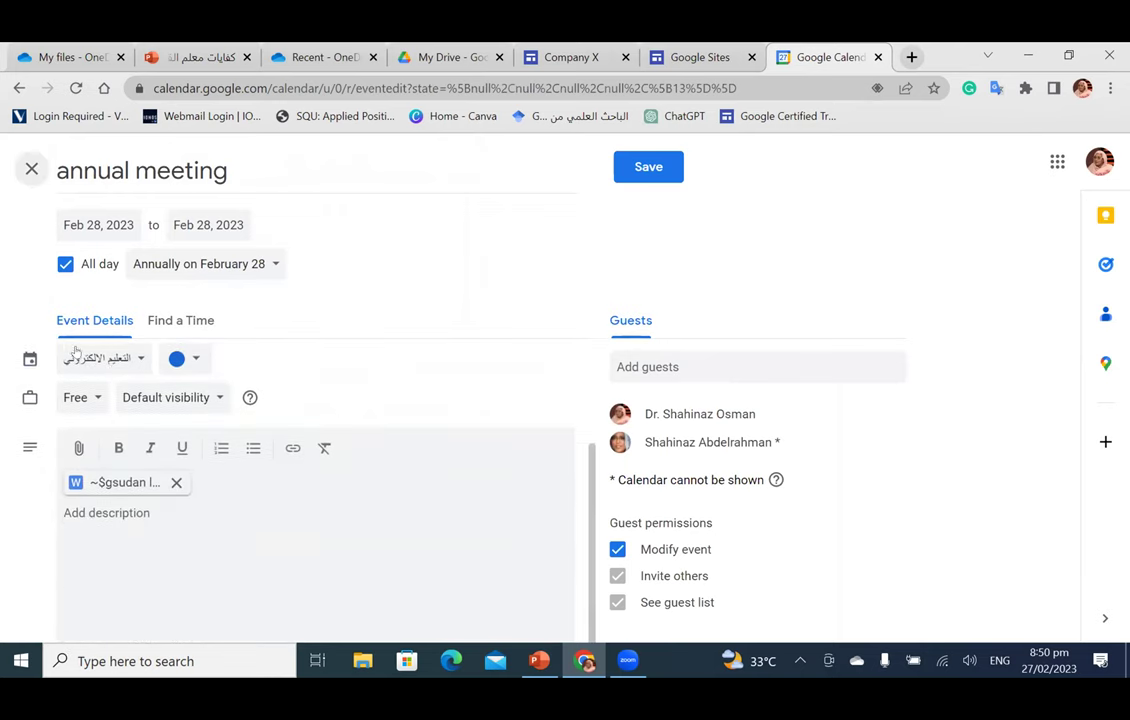
left_click(130, 359)
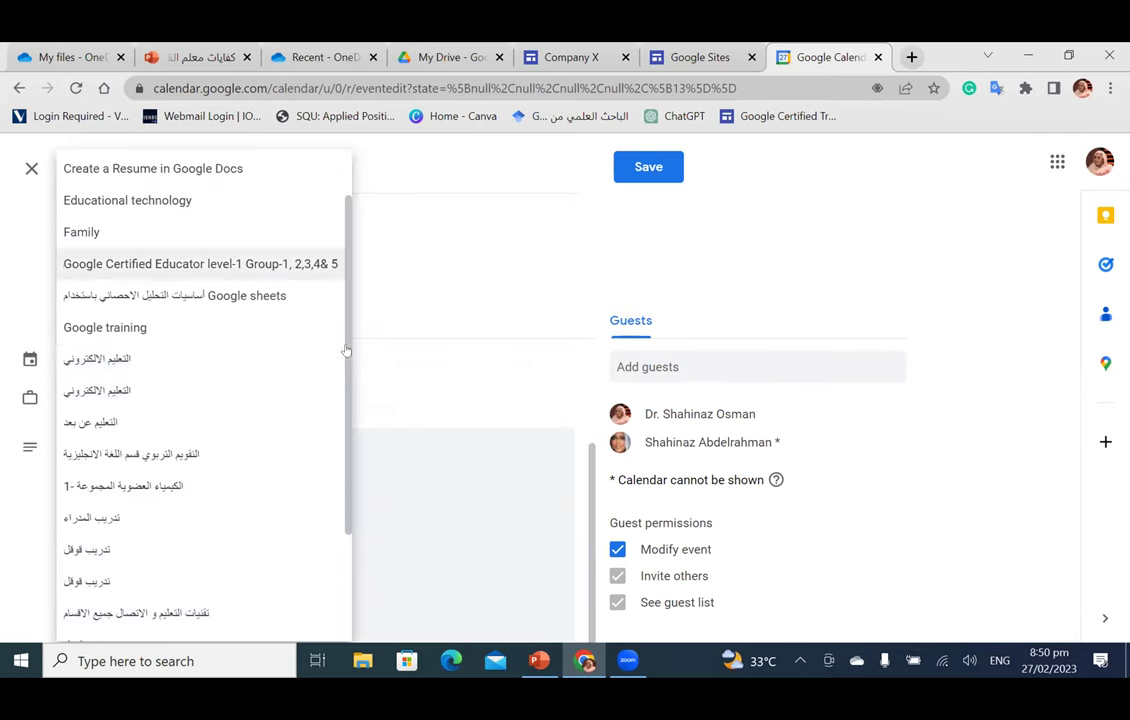
left_click(392, 270)
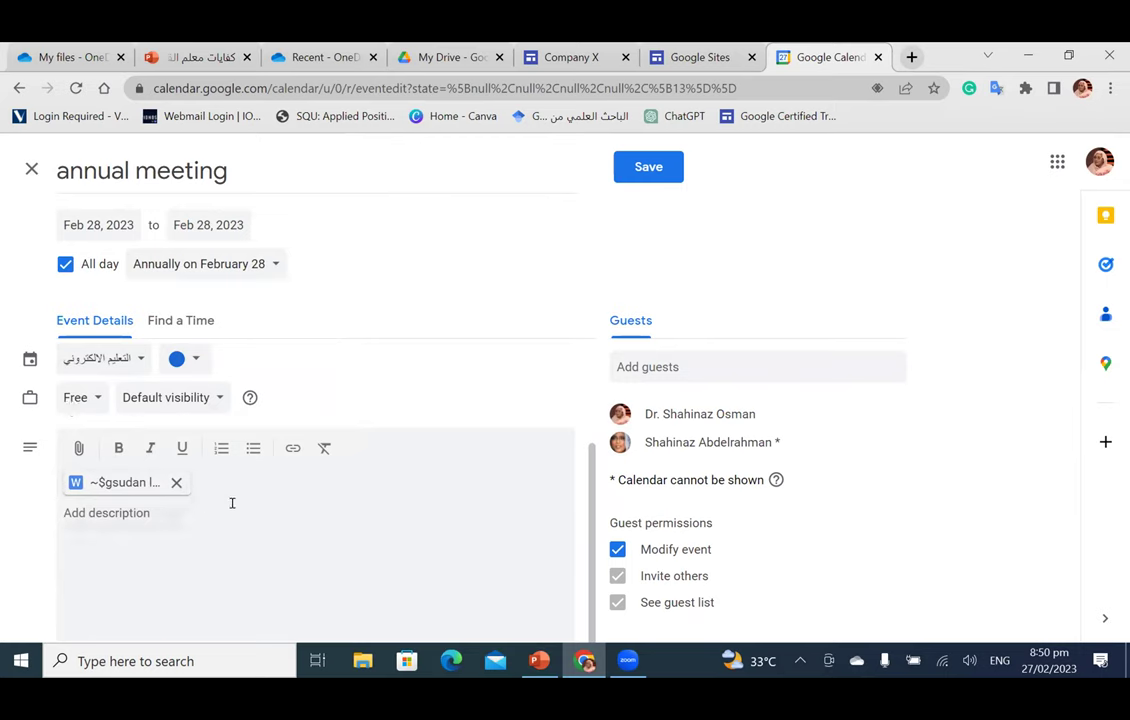
left_click(188, 400)
left_click(162, 432)
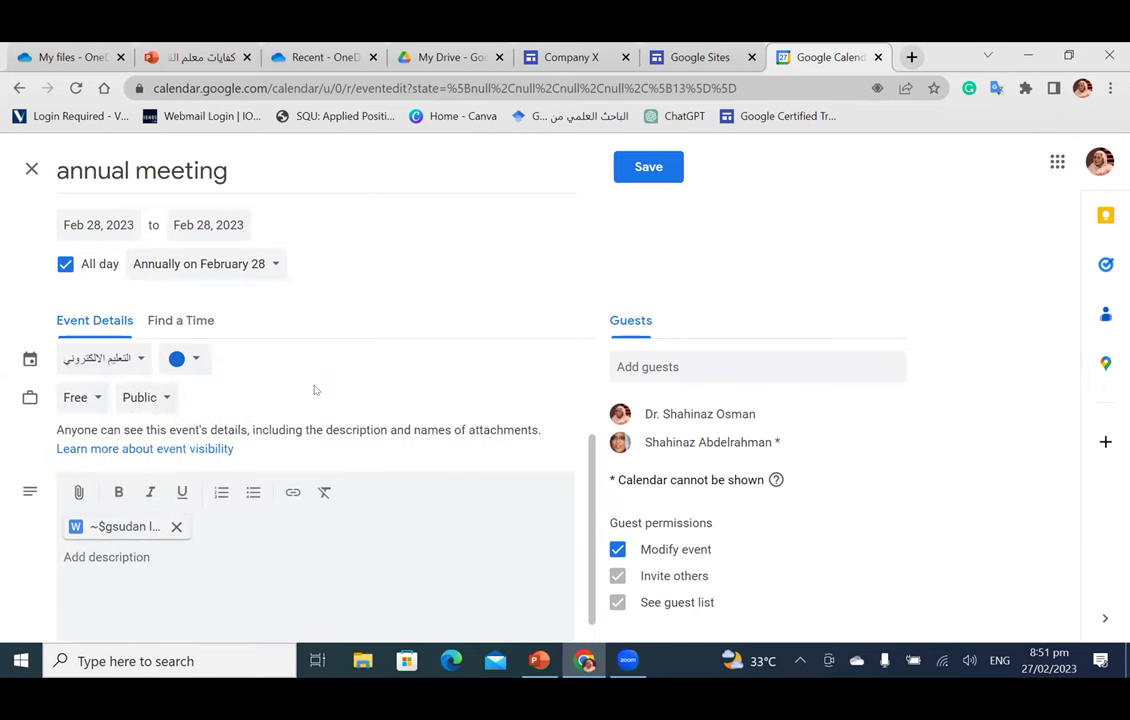
scroll(320, 396, "down", 2)
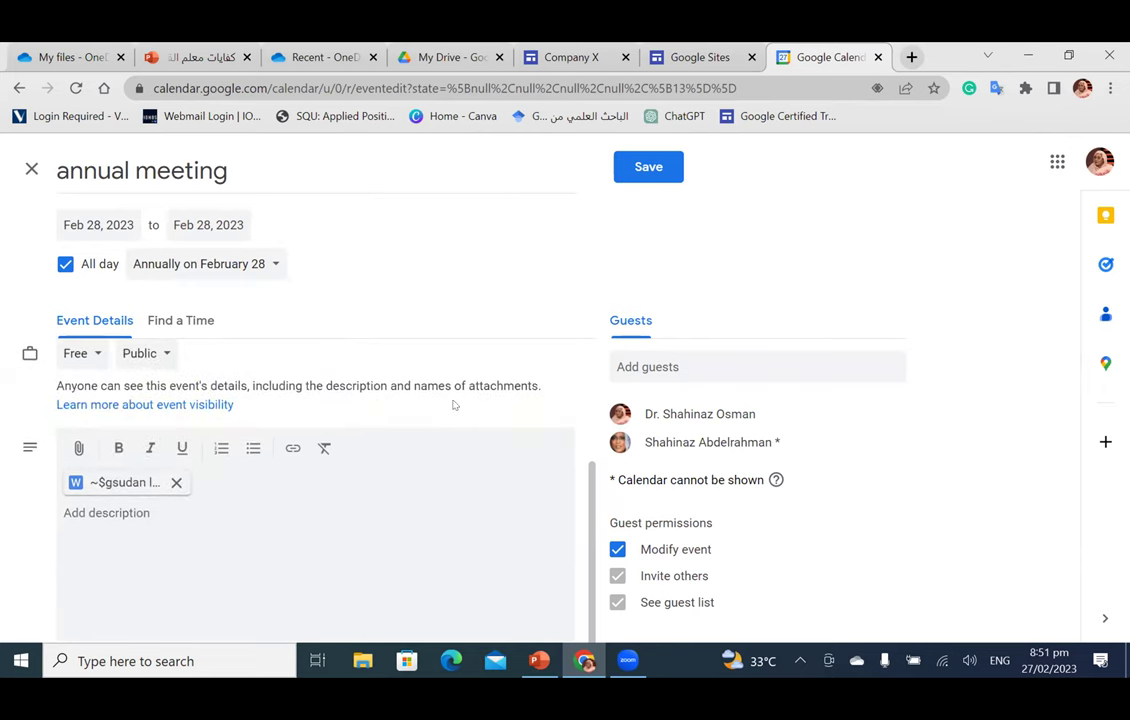
scroll(570, 507, "up", 5)
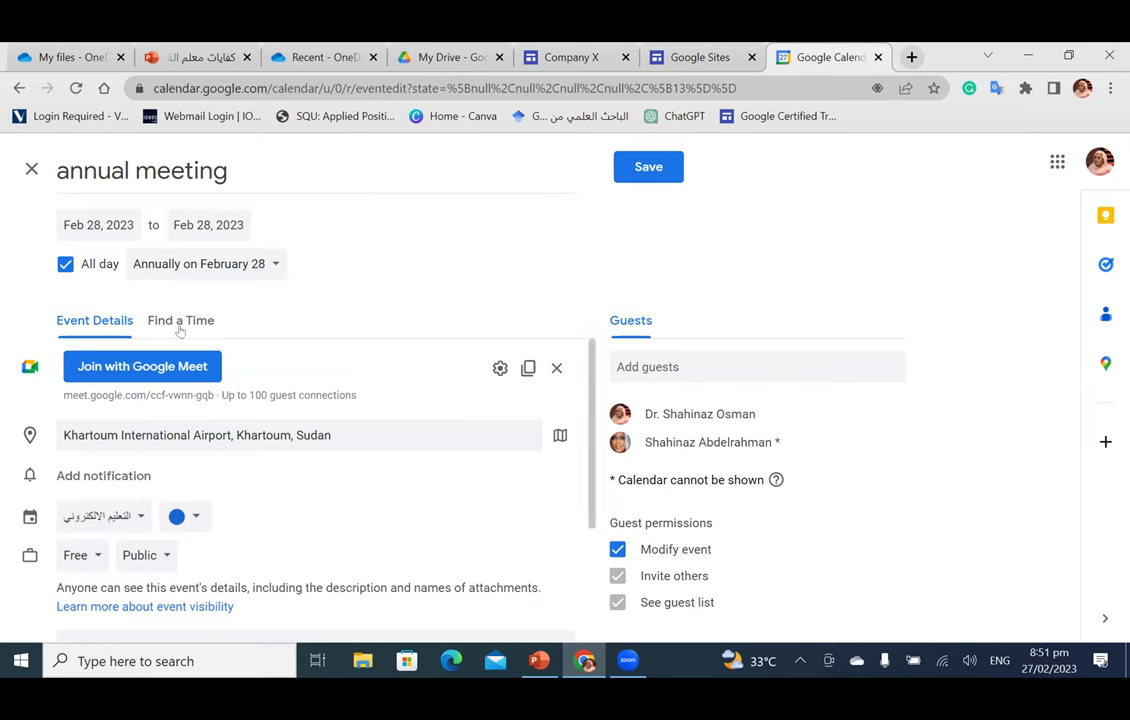
scroll(390, 462, "down", 3)
scroll(390, 462, "up", 3)
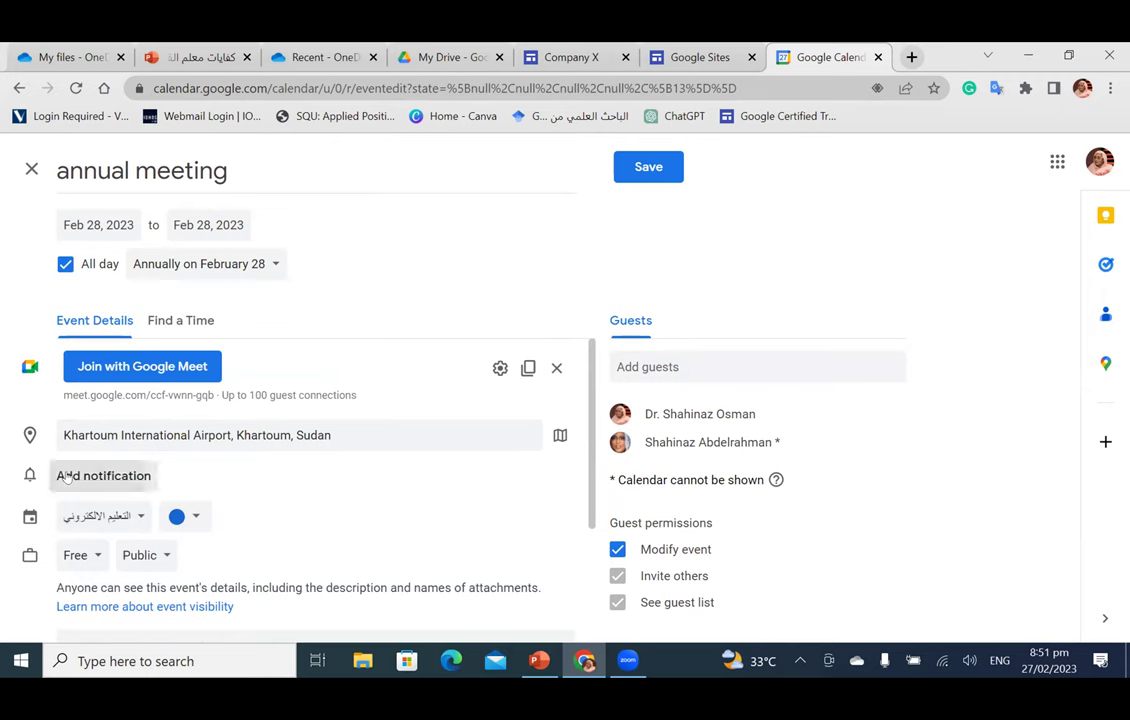
Step: Add a reminder and keep its type as Notification rather than Email
left_click(67, 473)
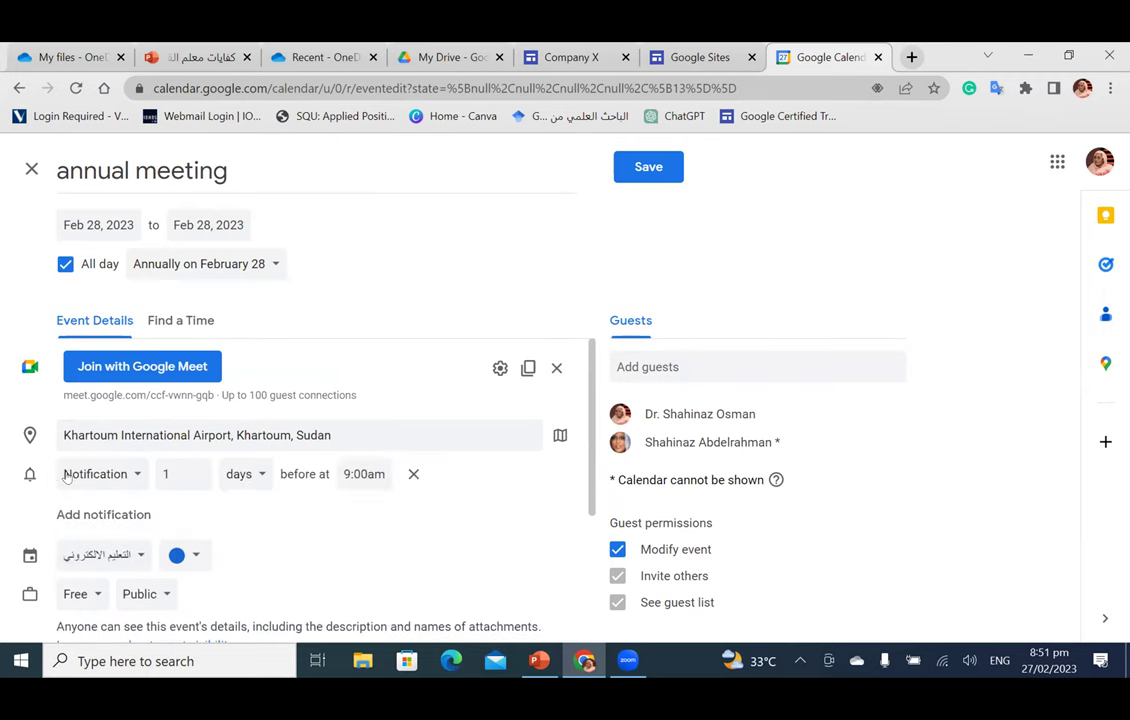
left_click(130, 477)
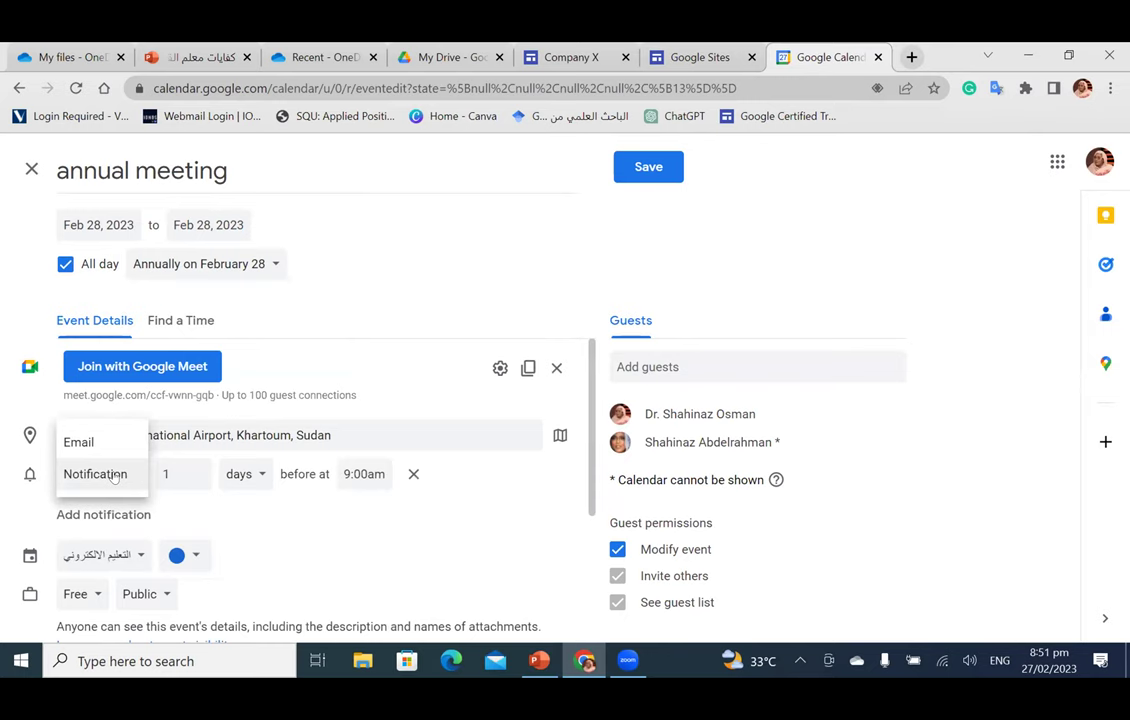
left_click(104, 448)
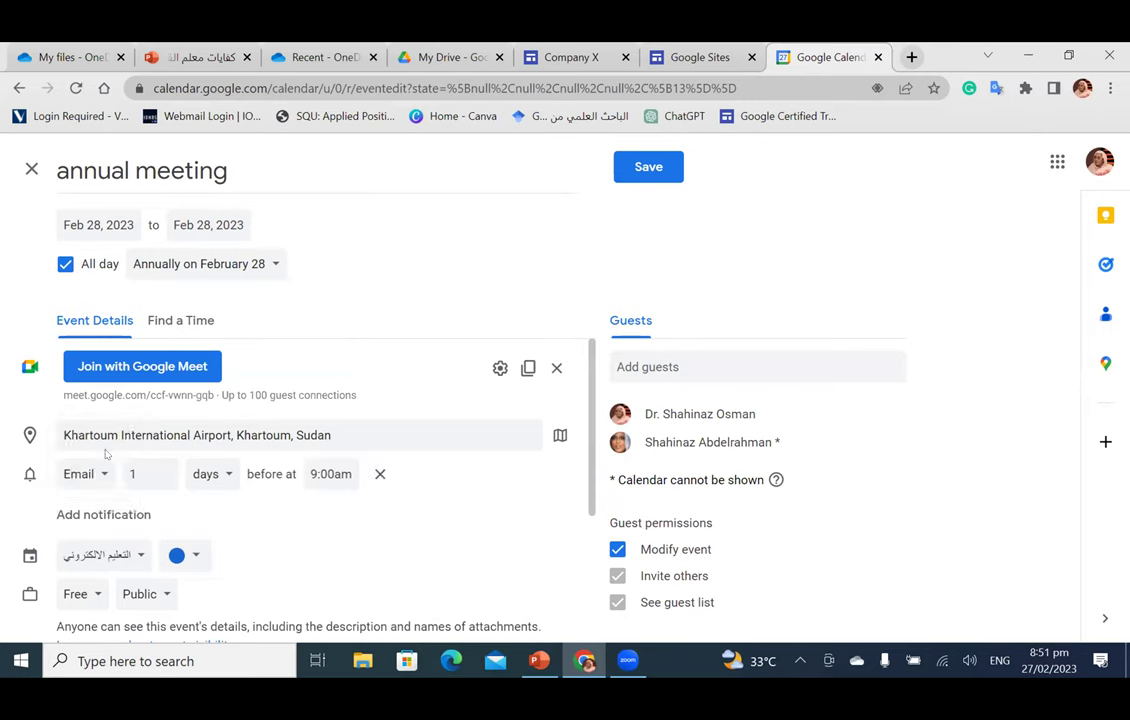
left_click(93, 479)
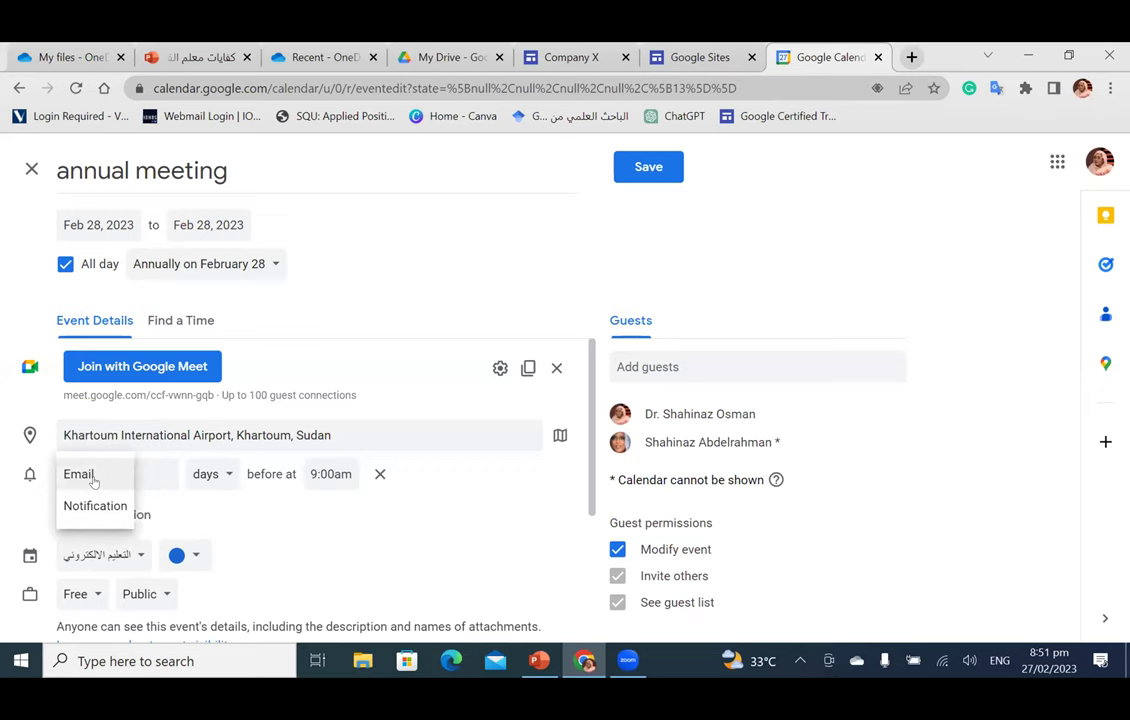
left_click(91, 474)
left_click(91, 474)
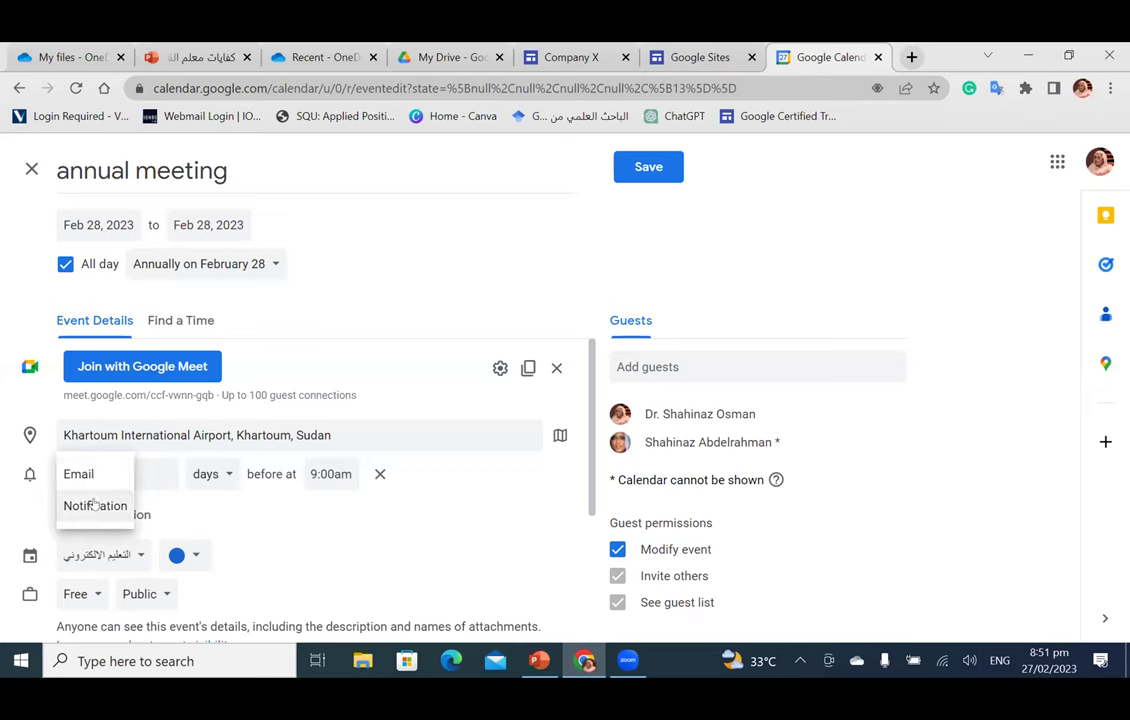
left_click(94, 504)
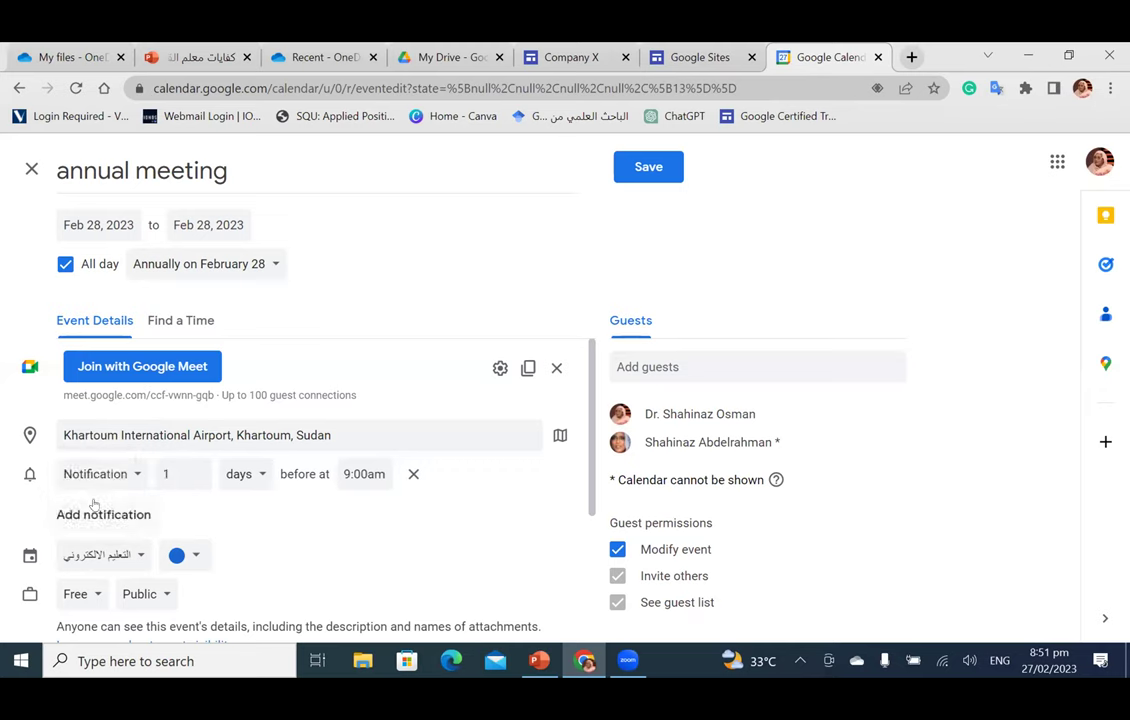
Step: Set the notification to 3 days before at 9:00am
left_click(197, 469)
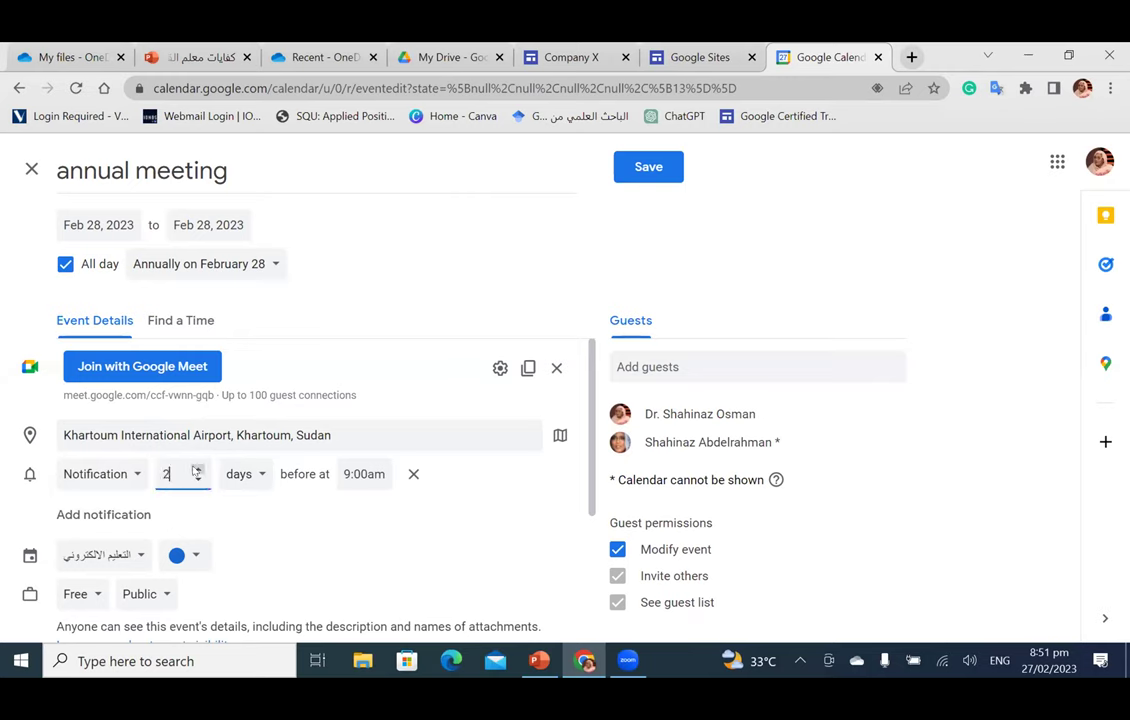
left_click(197, 469)
left_click(252, 480)
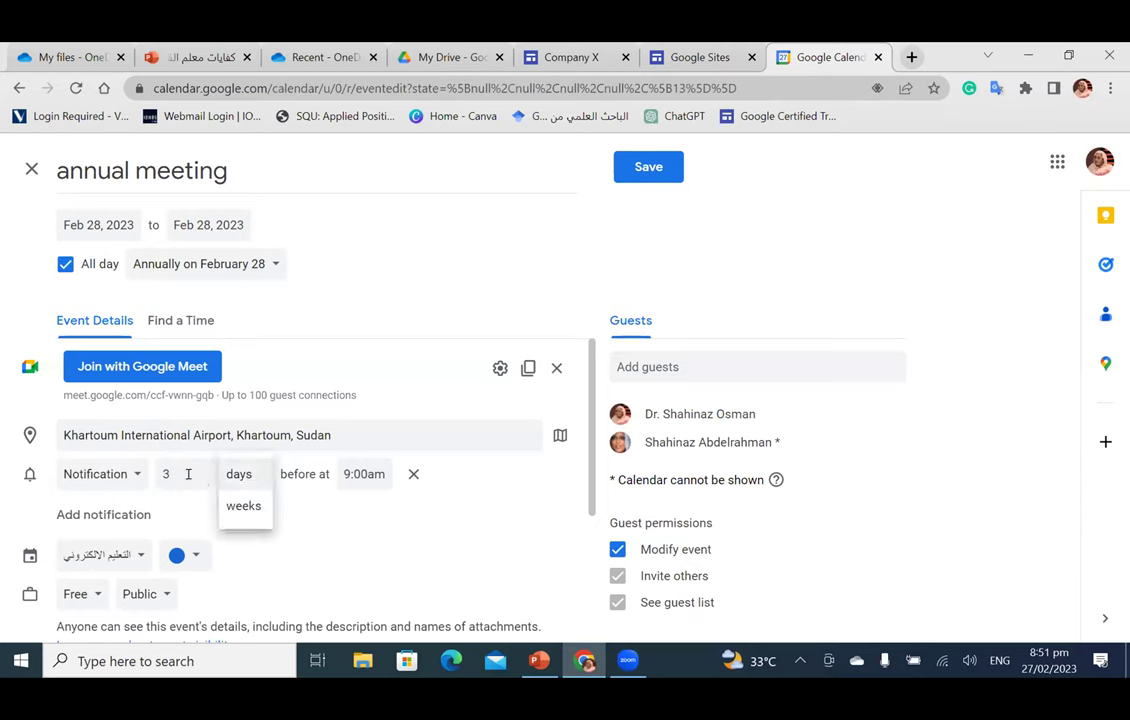
left_click(241, 510)
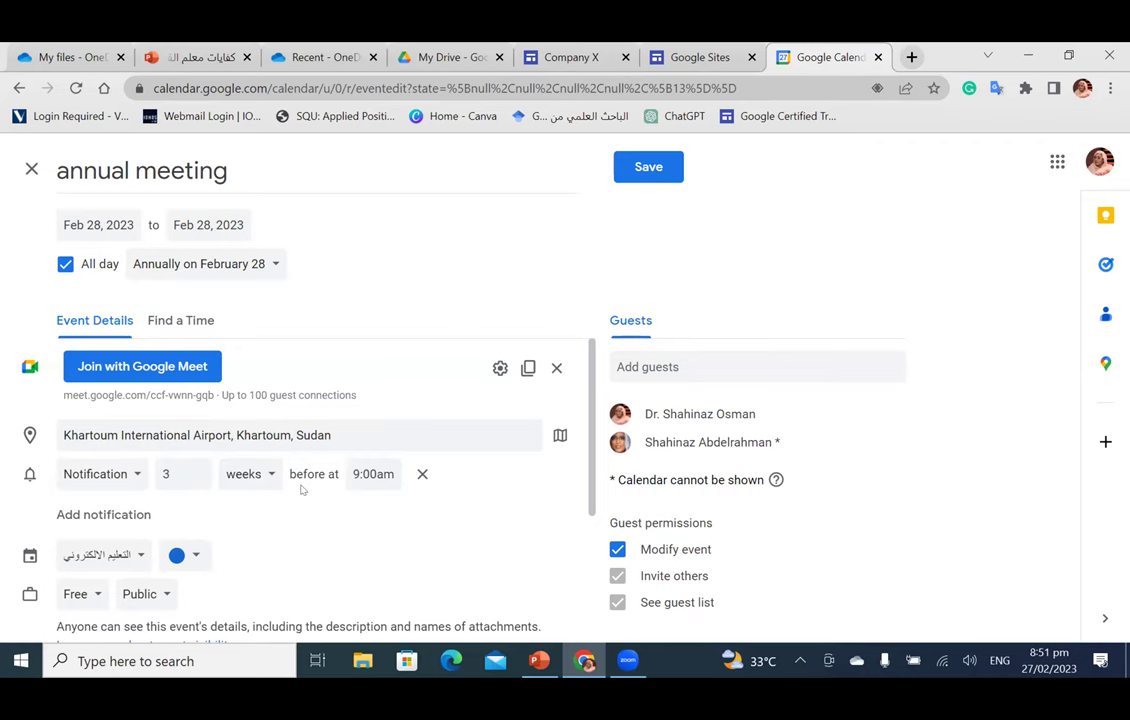
left_click(356, 476)
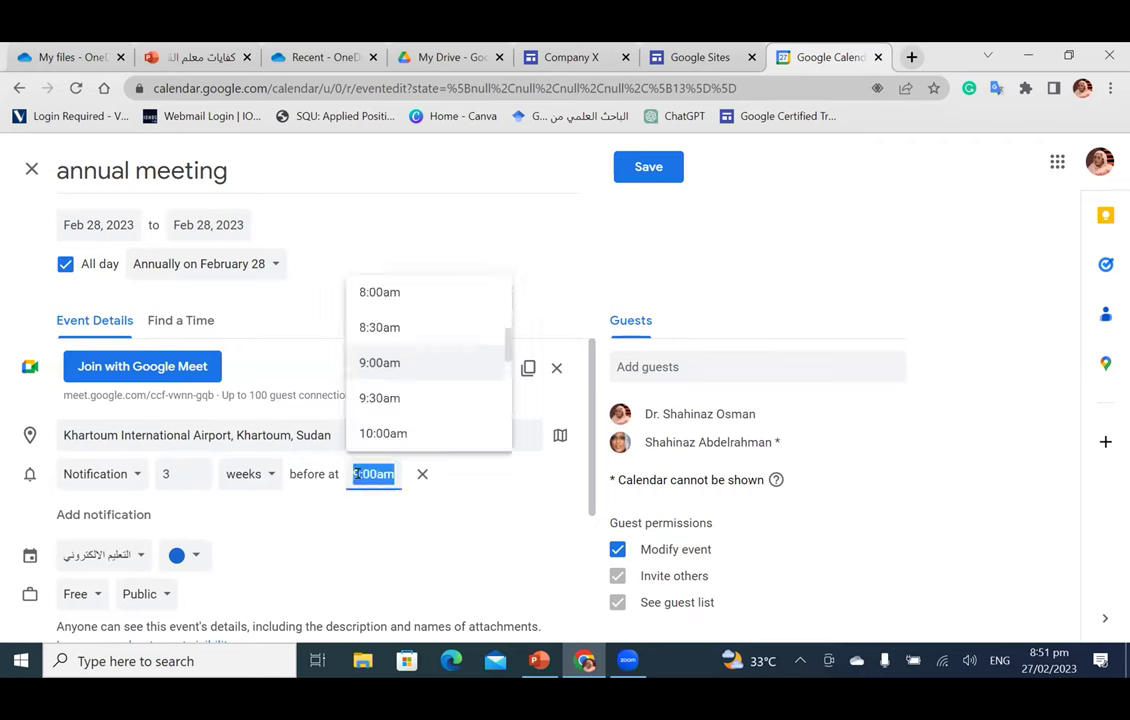
left_click(397, 370)
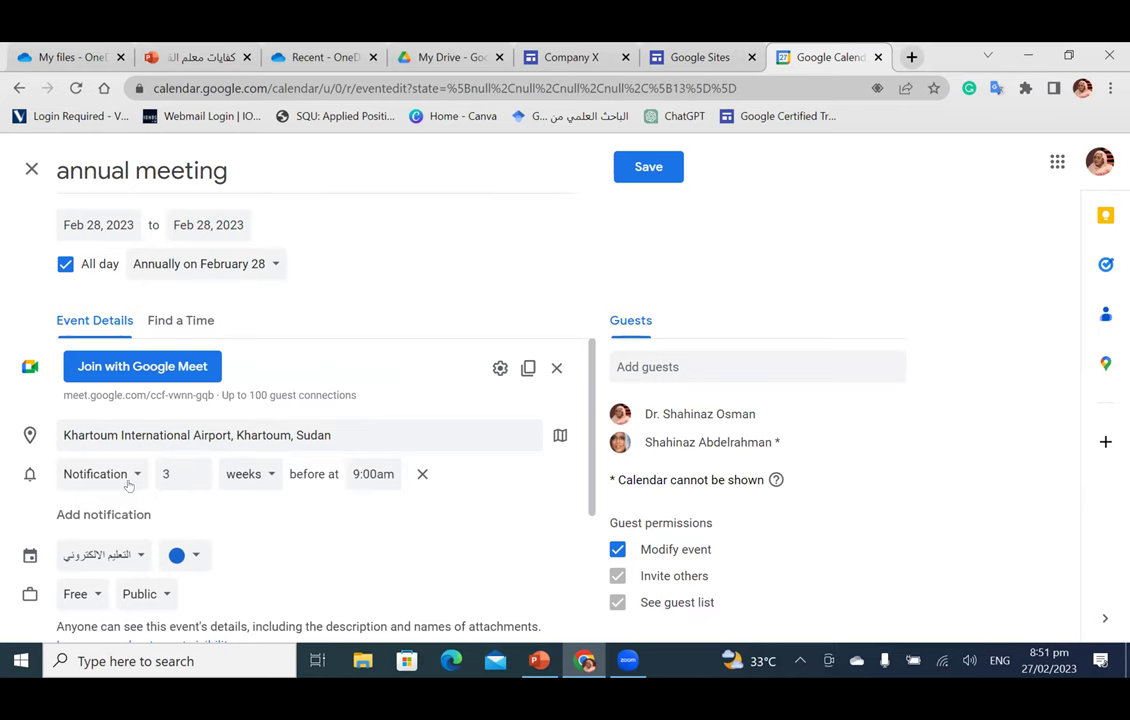
scroll(378, 512, "down", 4)
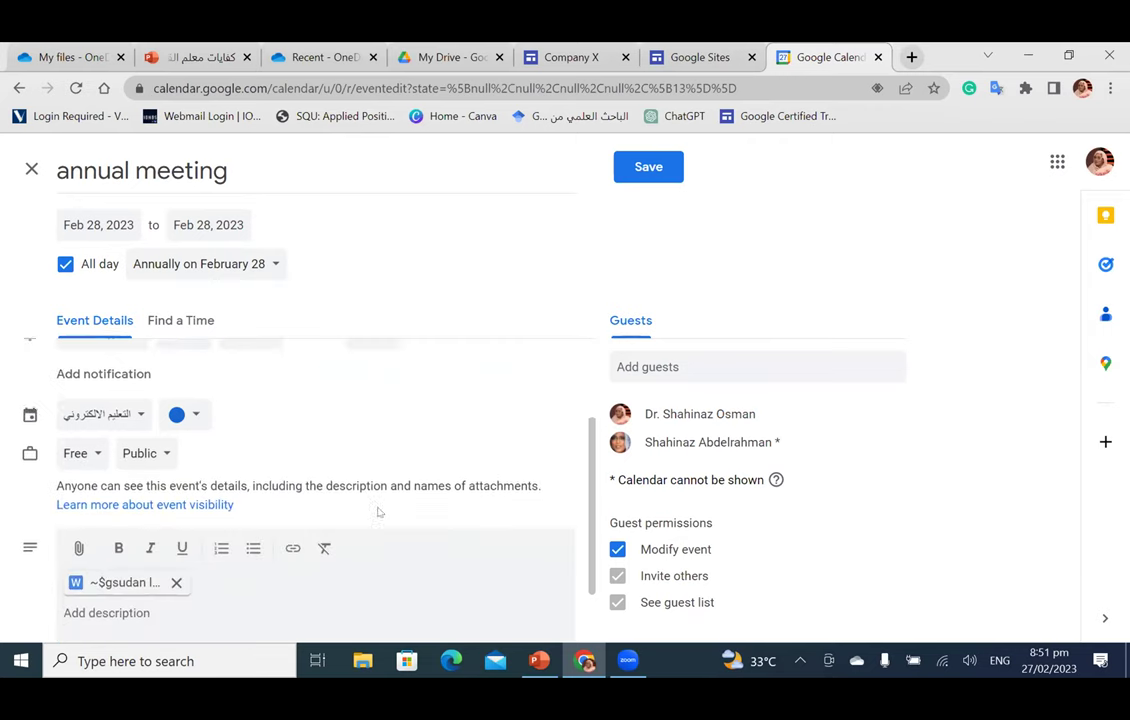
scroll(378, 512, "up", 4)
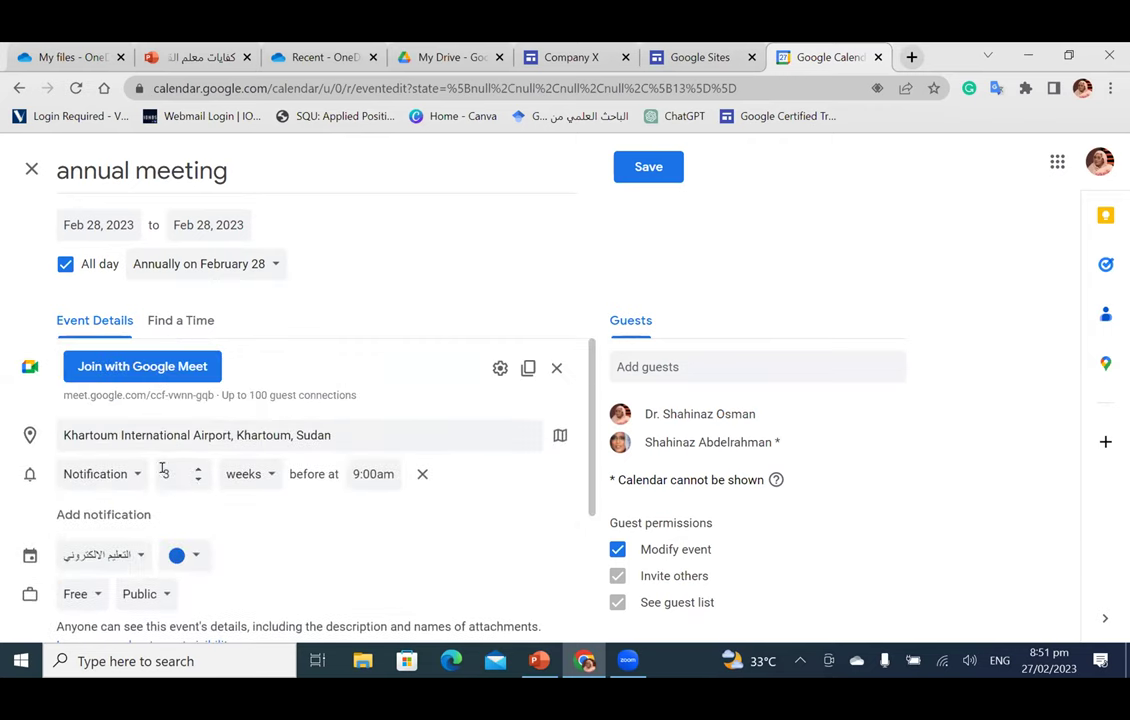
left_click(258, 476)
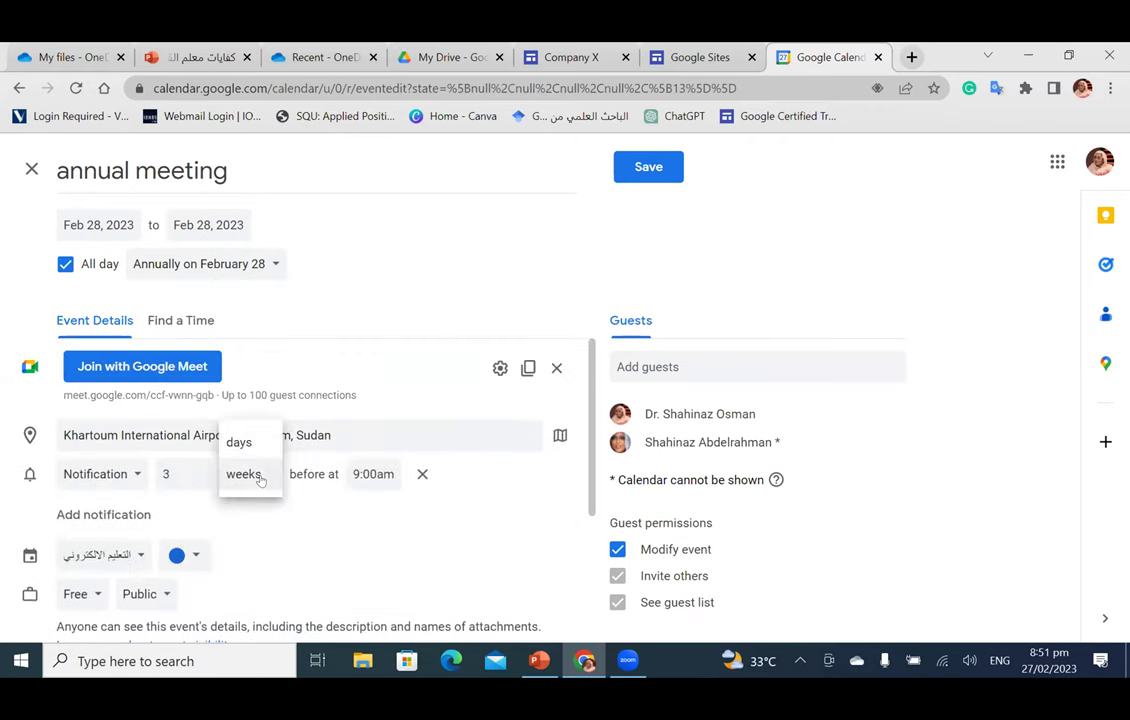
left_click(243, 441)
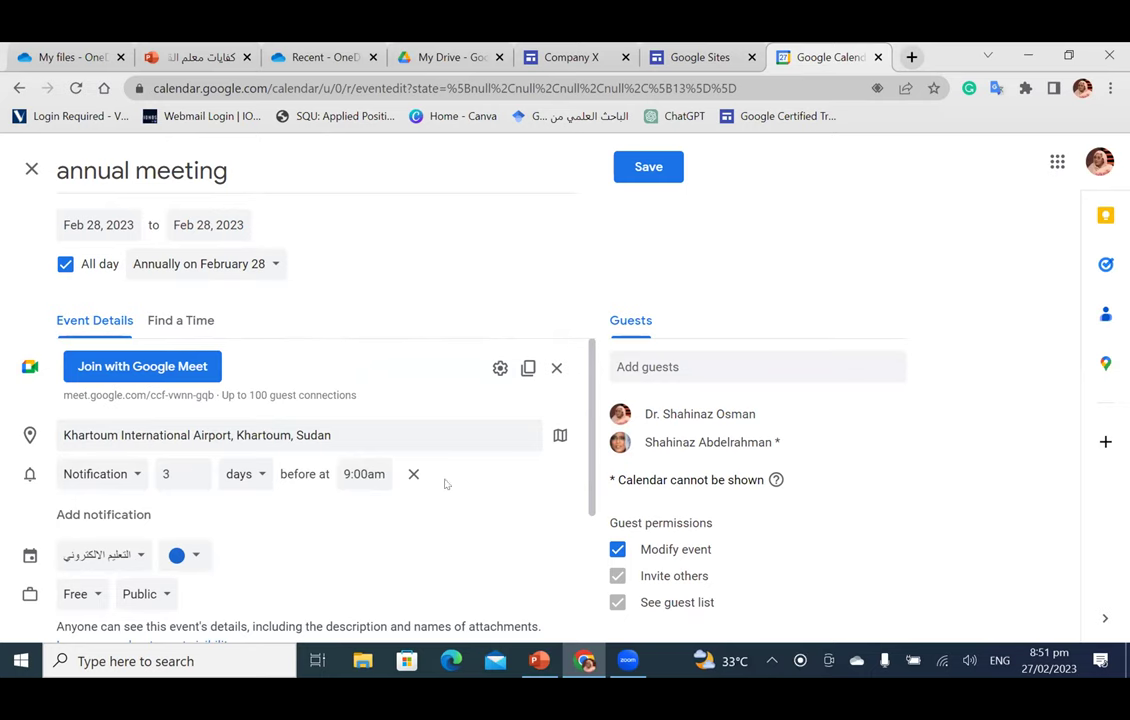
scroll(436, 542, "down", 3)
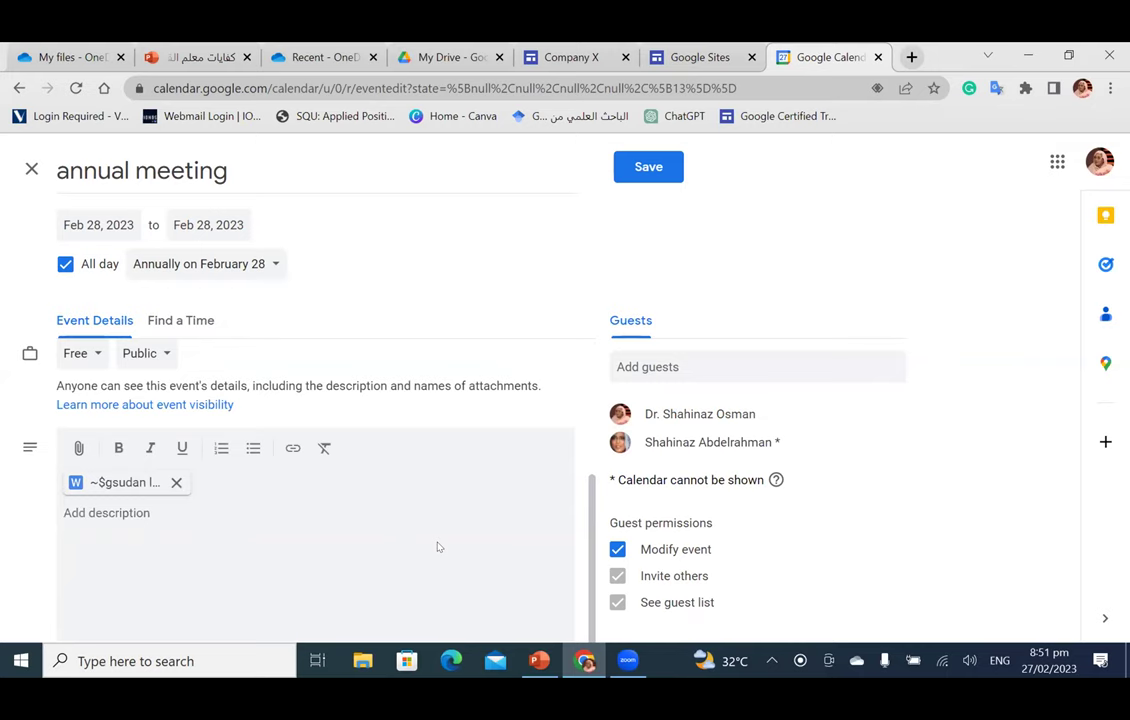
Step: Save the event, send guest invitations, and let anyone with the link view the attachment
left_click(646, 170)
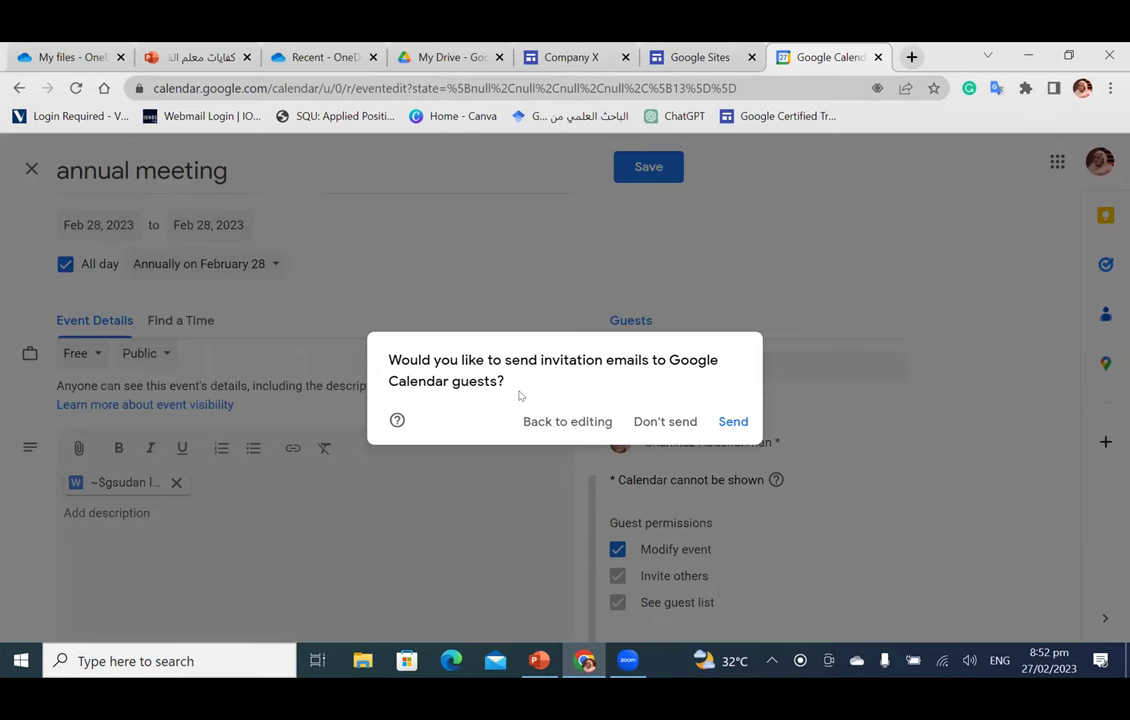
left_click(731, 422)
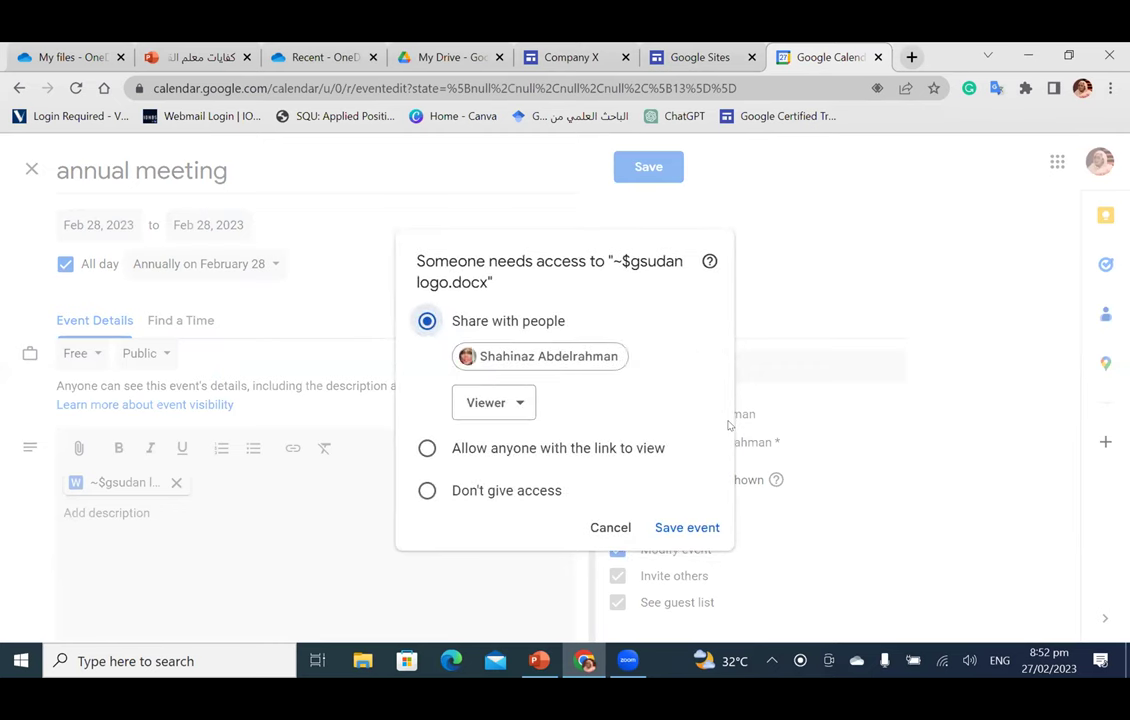
left_click(427, 450)
left_click(673, 529)
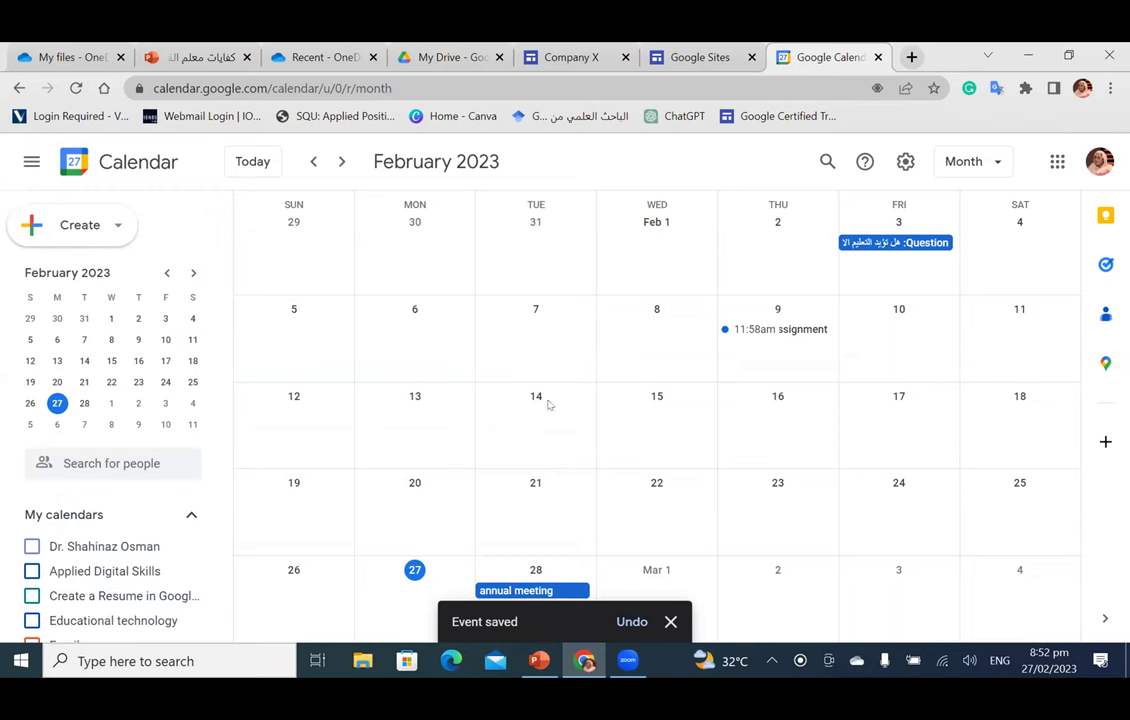
scroll(547, 405, "down", 2)
scroll(547, 405, "up", 2)
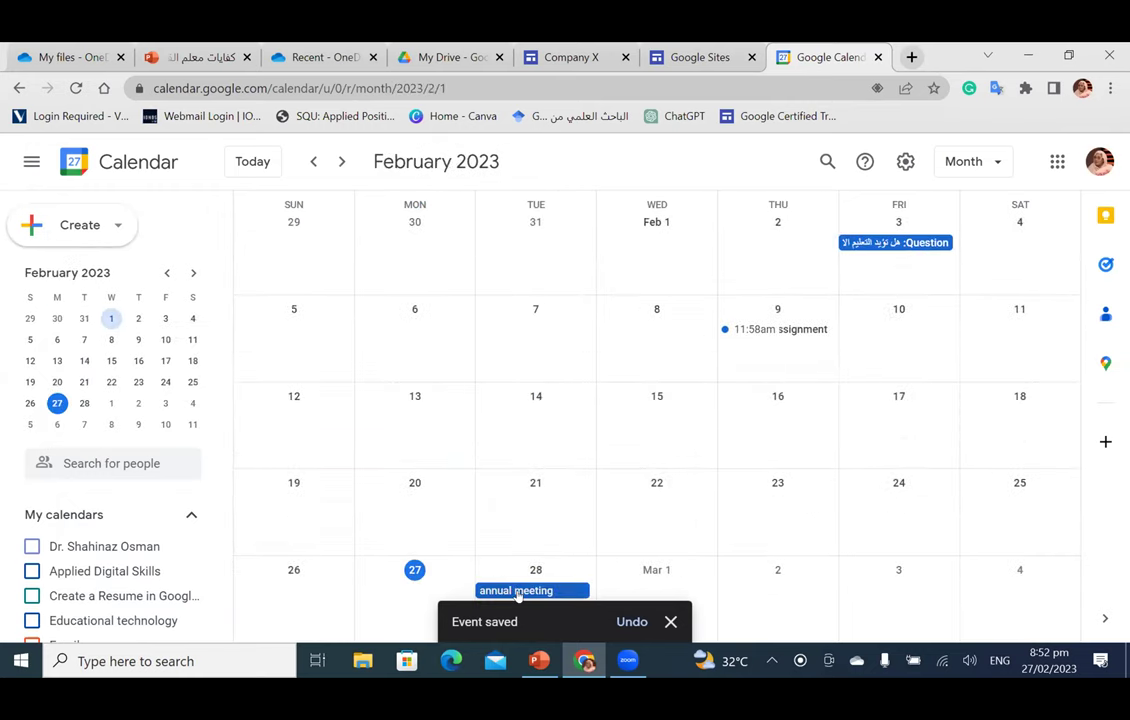
scroll(567, 457, "up", 1)
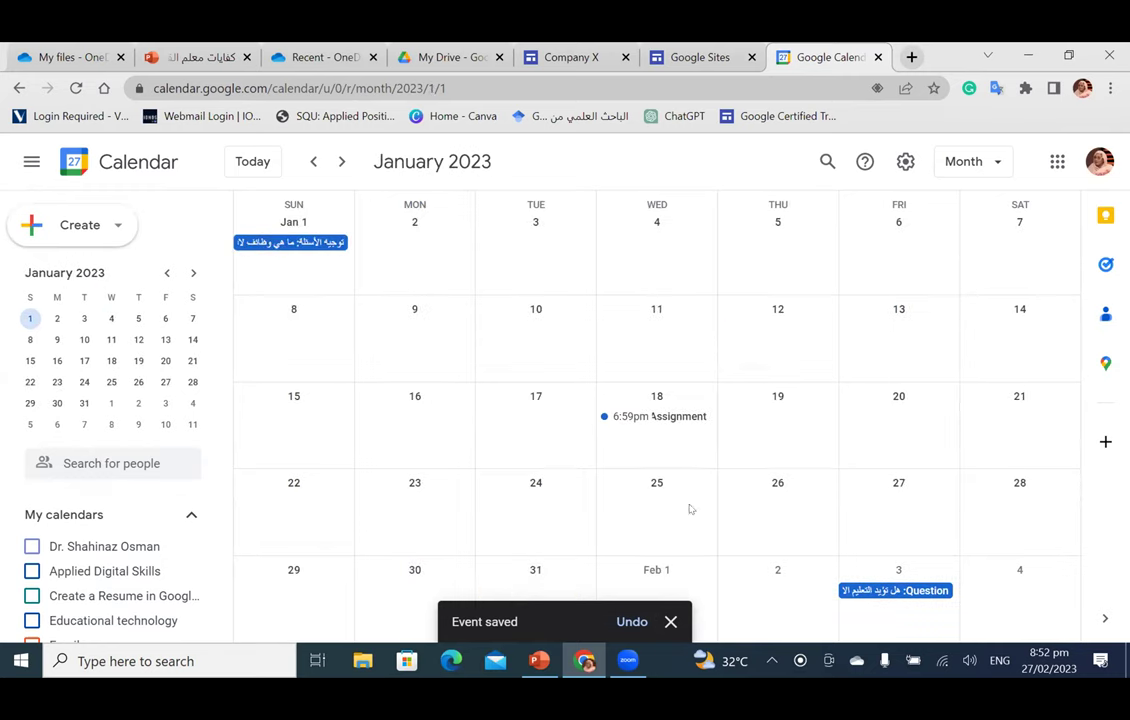
scroll(579, 512, "down", 1)
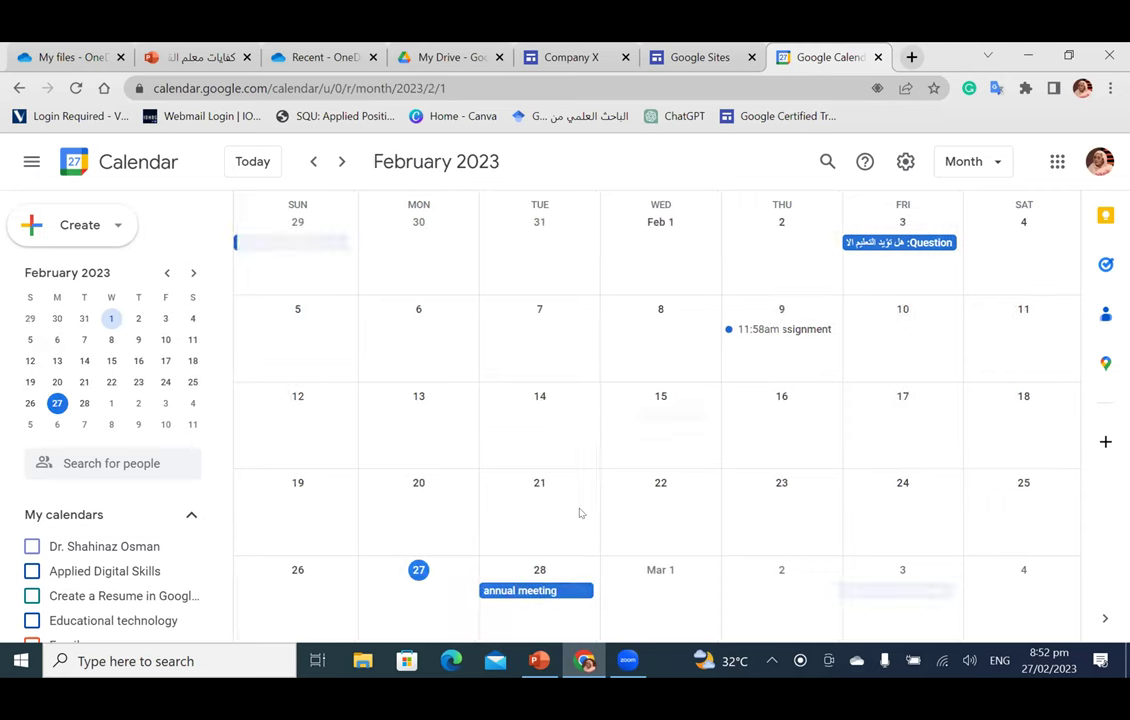
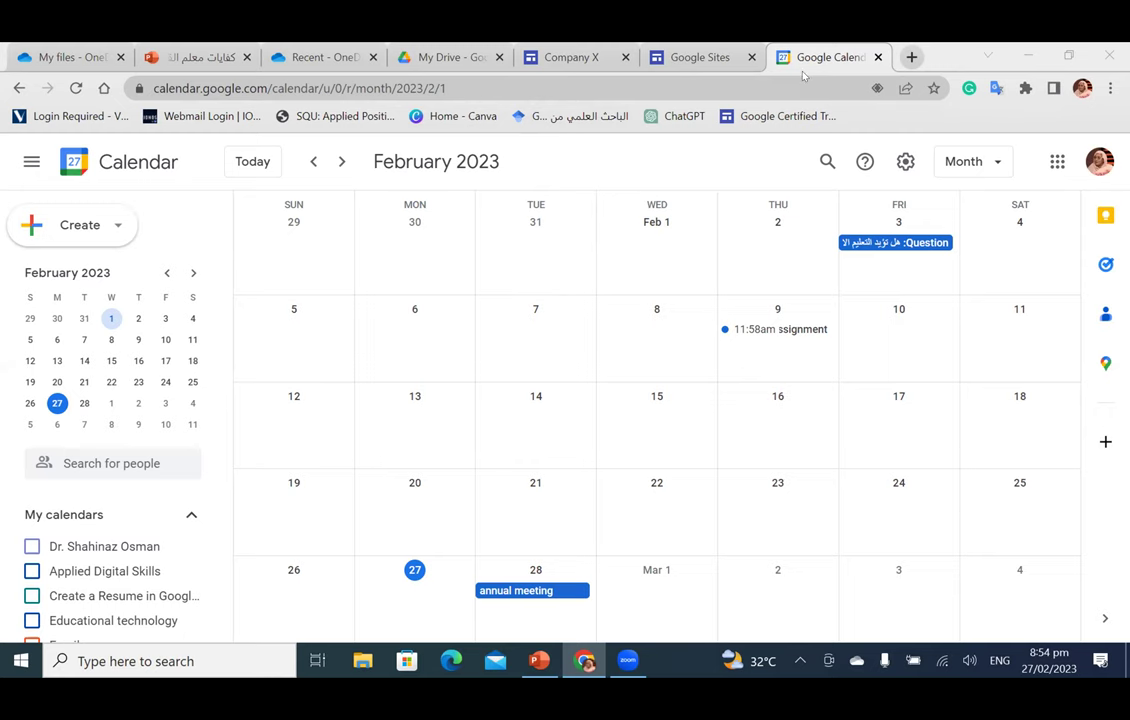
Step: Launch Google Sheets in a new tab from the Google apps grid in Calendar
left_click(1057, 161)
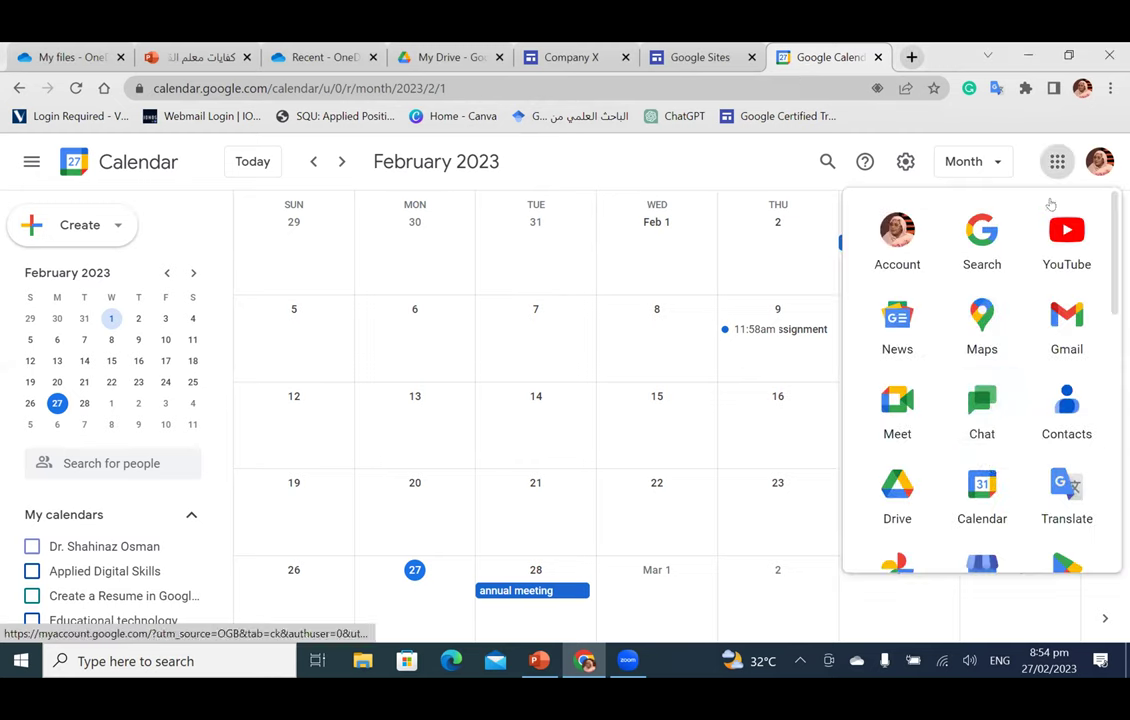
scroll(993, 466, "down", 3)
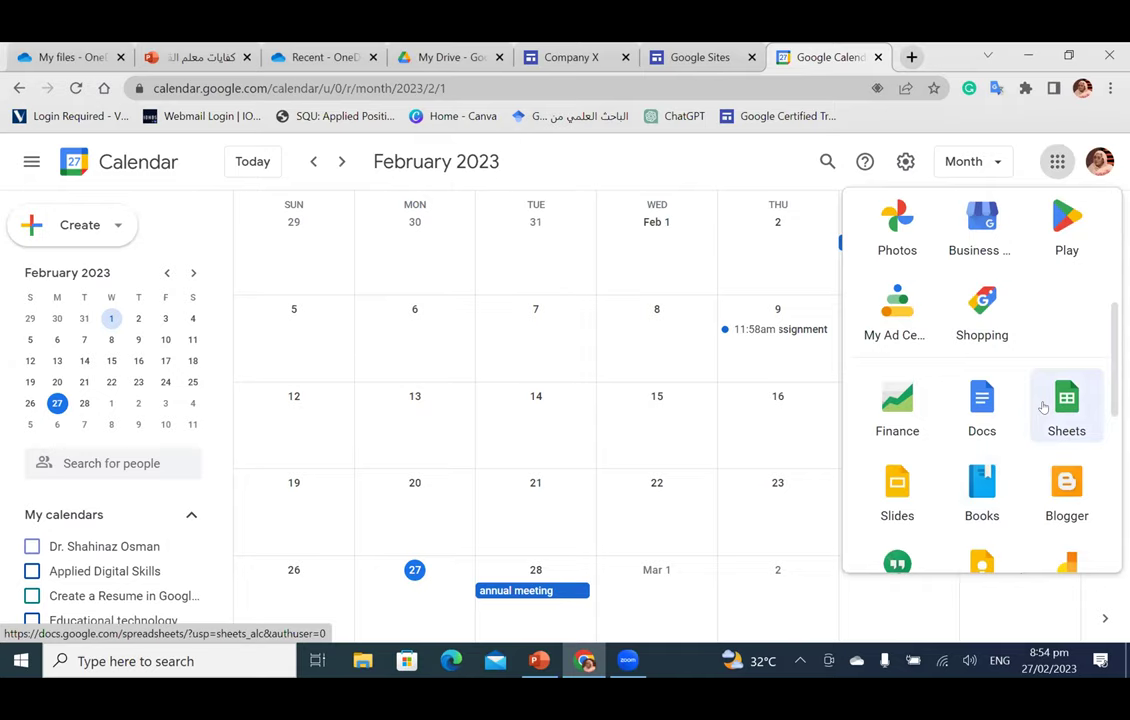
left_click(1045, 406)
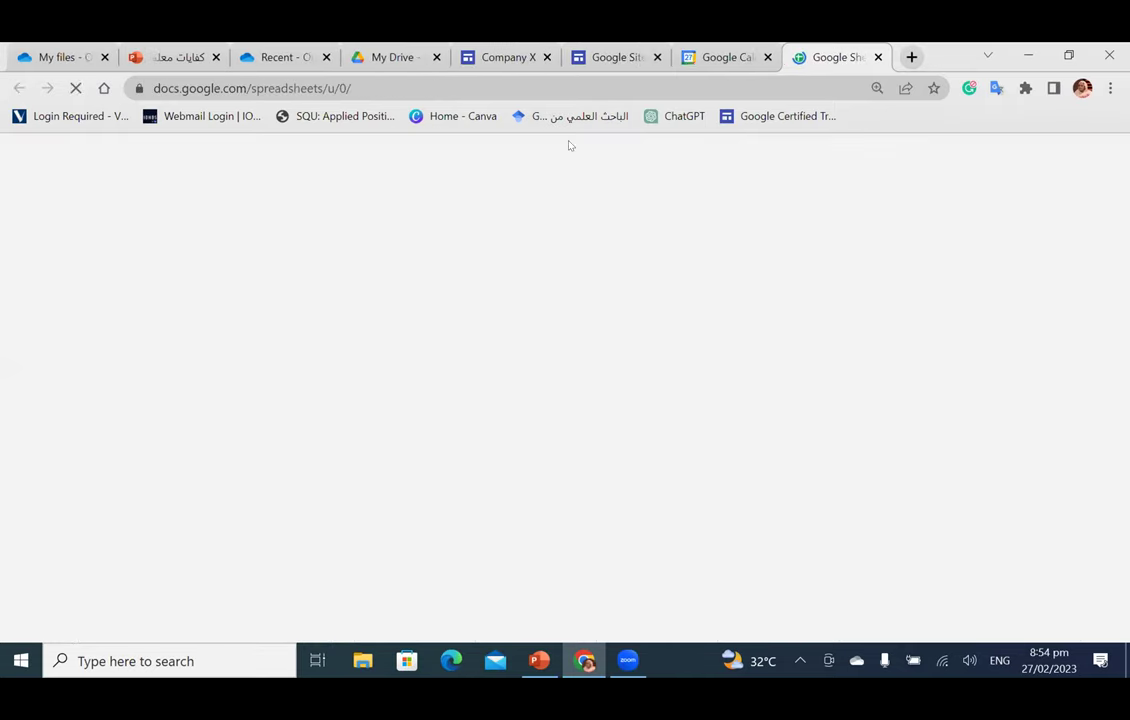
Step: Find and open '1. Workplan Template WCC3.xlsx' in the Sheets file list
scroll(613, 455, "down", 1)
scroll(701, 474, "down", 10)
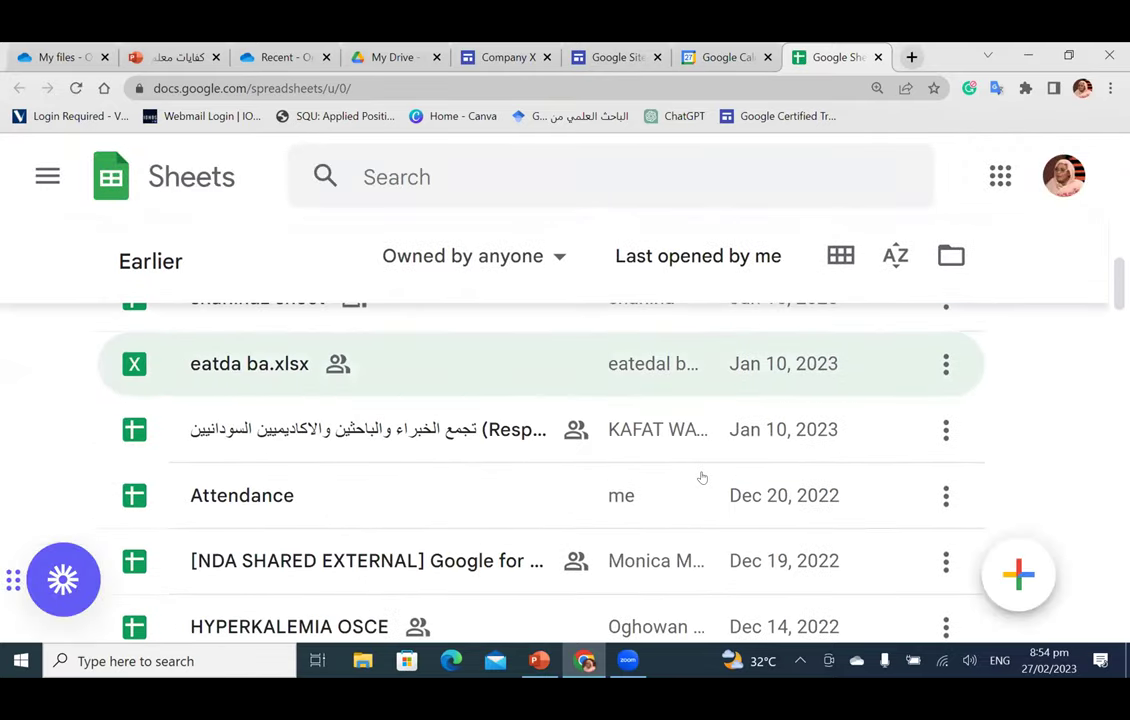
scroll(701, 478, "down", 6)
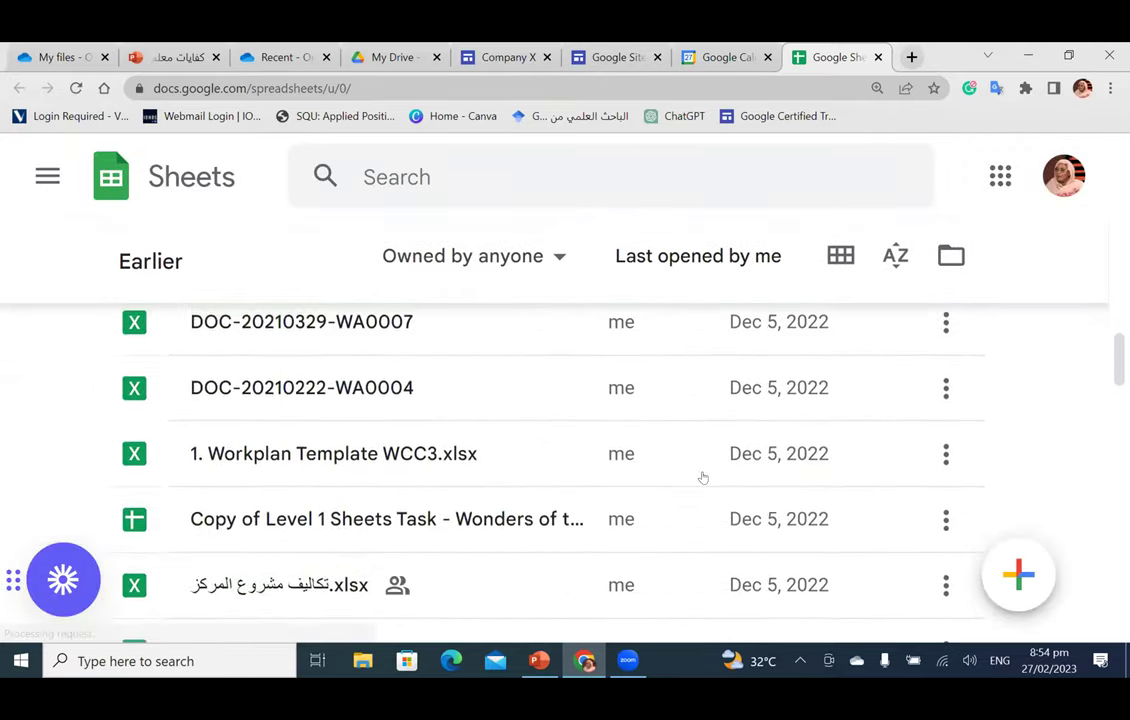
scroll(703, 478, "down", 3)
scroll(703, 478, "up", 5)
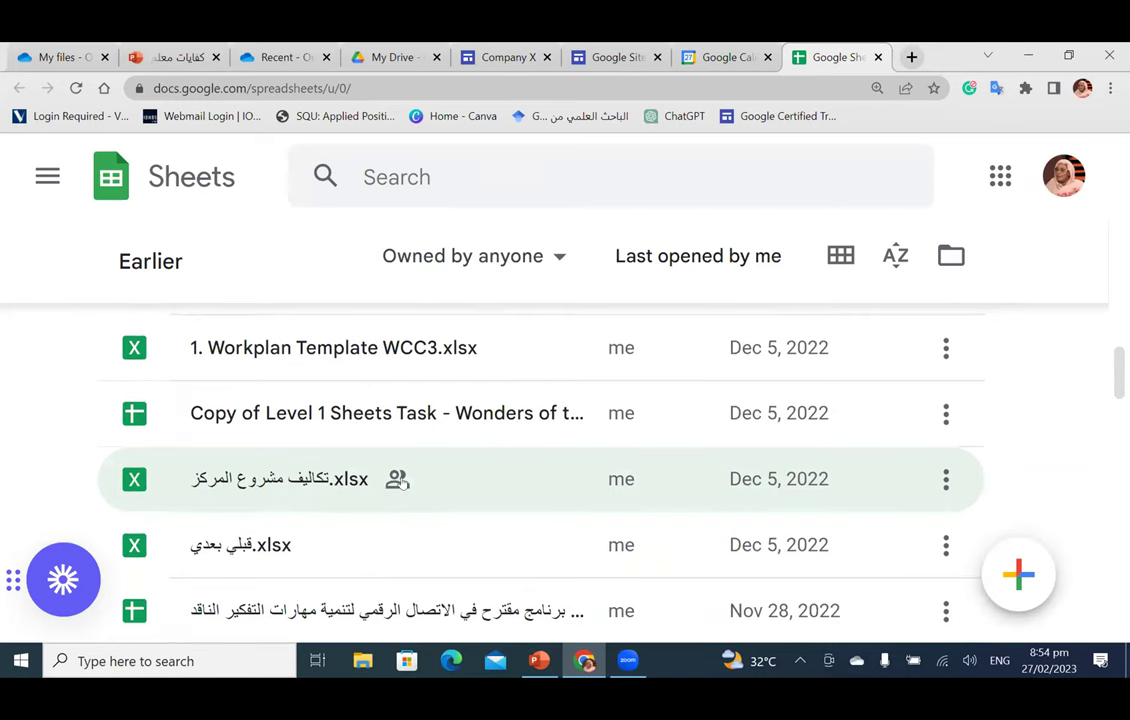
scroll(399, 480, "up", 3)
scroll(399, 480, "up", 2)
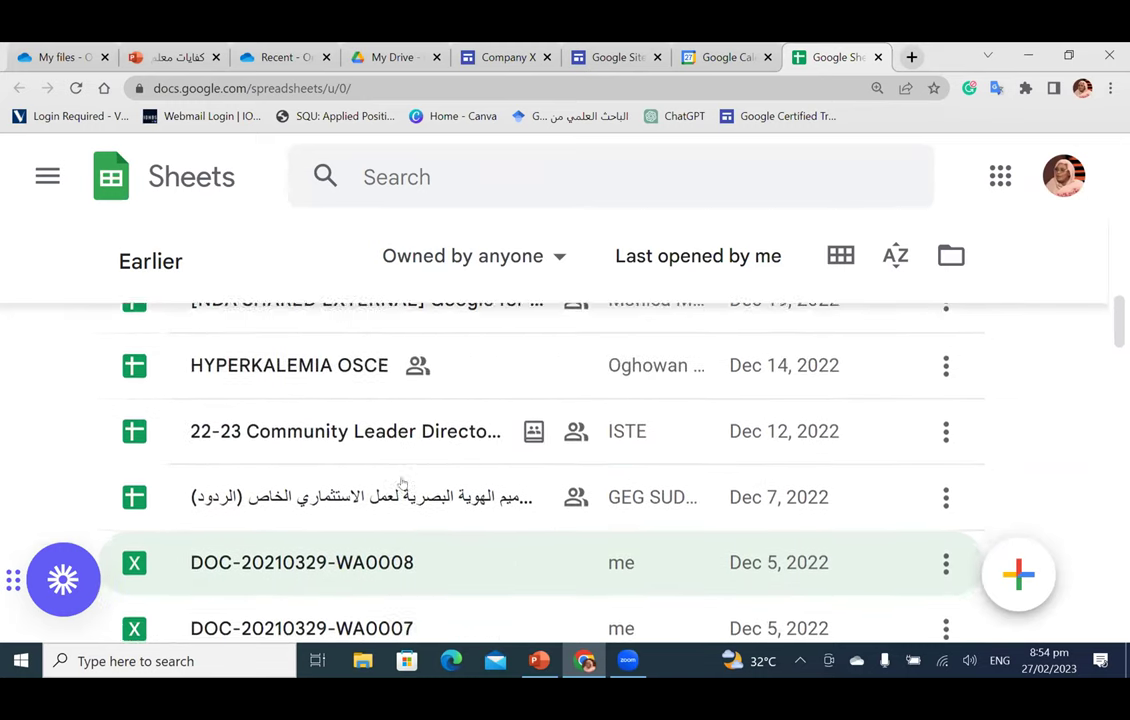
scroll(399, 481, "up", 3)
scroll(399, 481, "down", 4)
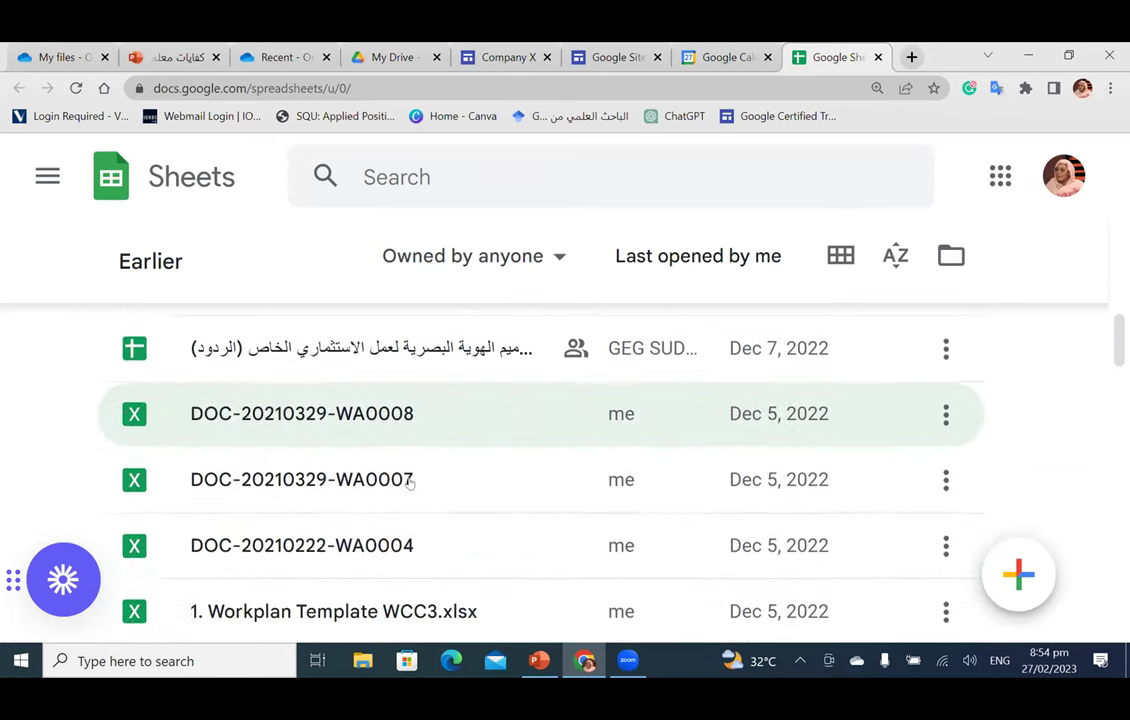
scroll(409, 483, "down", 1)
left_click(380, 525)
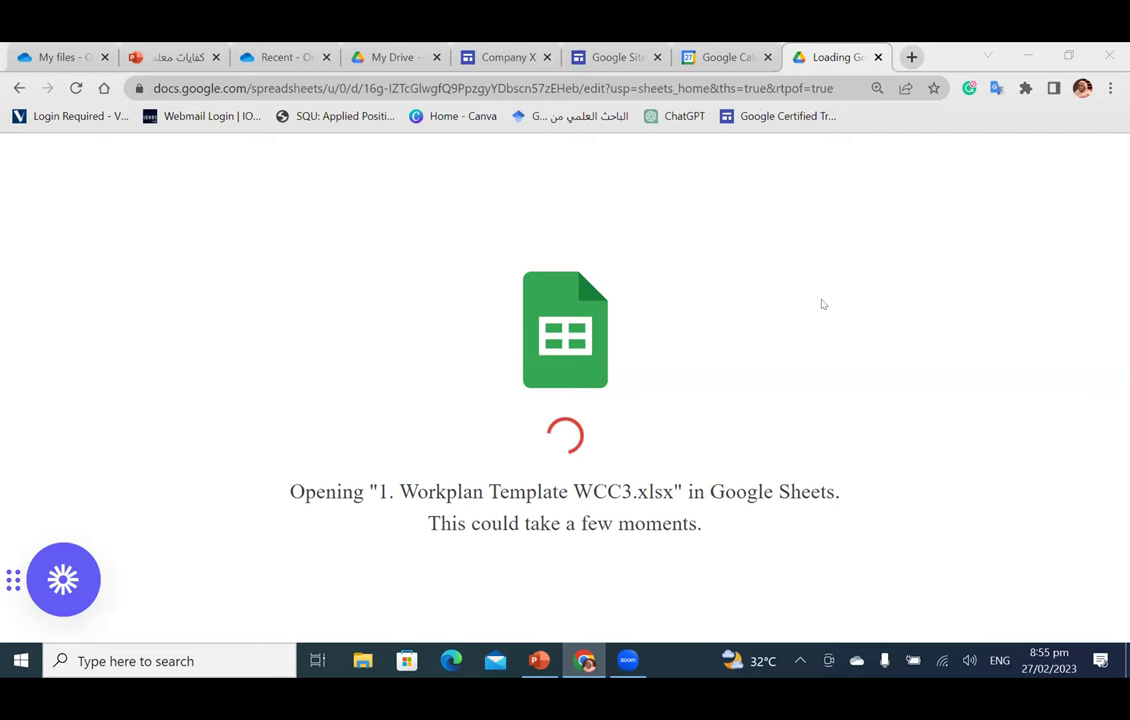
Step: Leave the workplan file and load the Google Sheets home page in a fresh tab
left_click(666, 116)
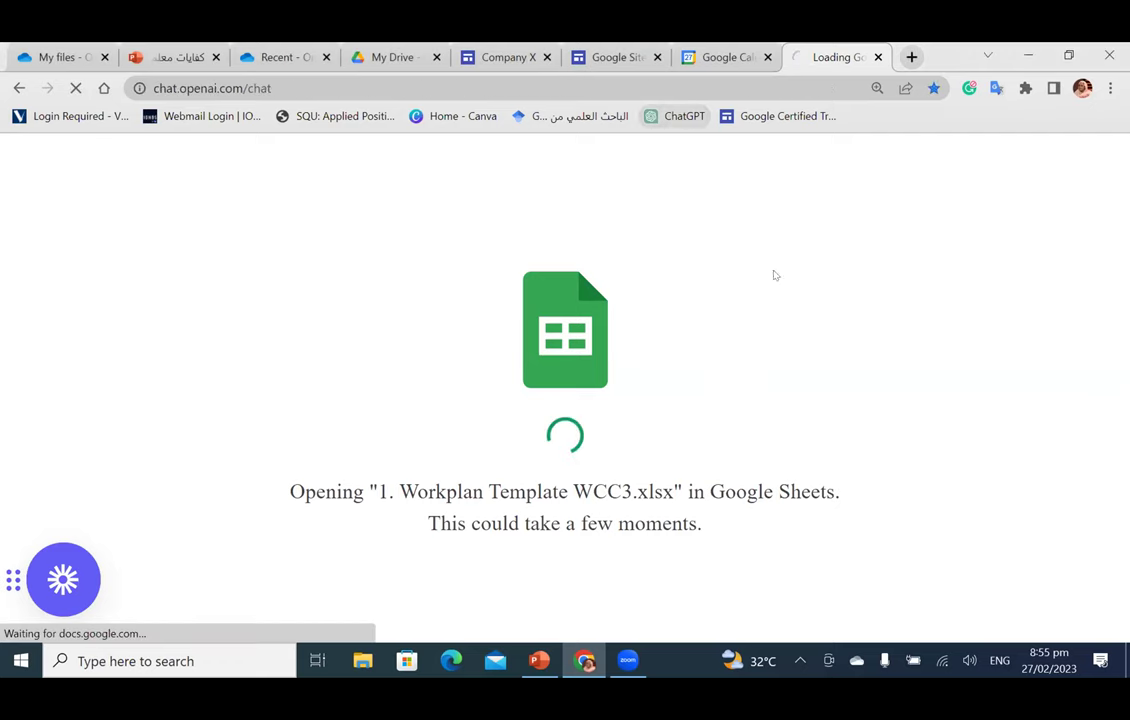
key("ctrl+shift+Tab")
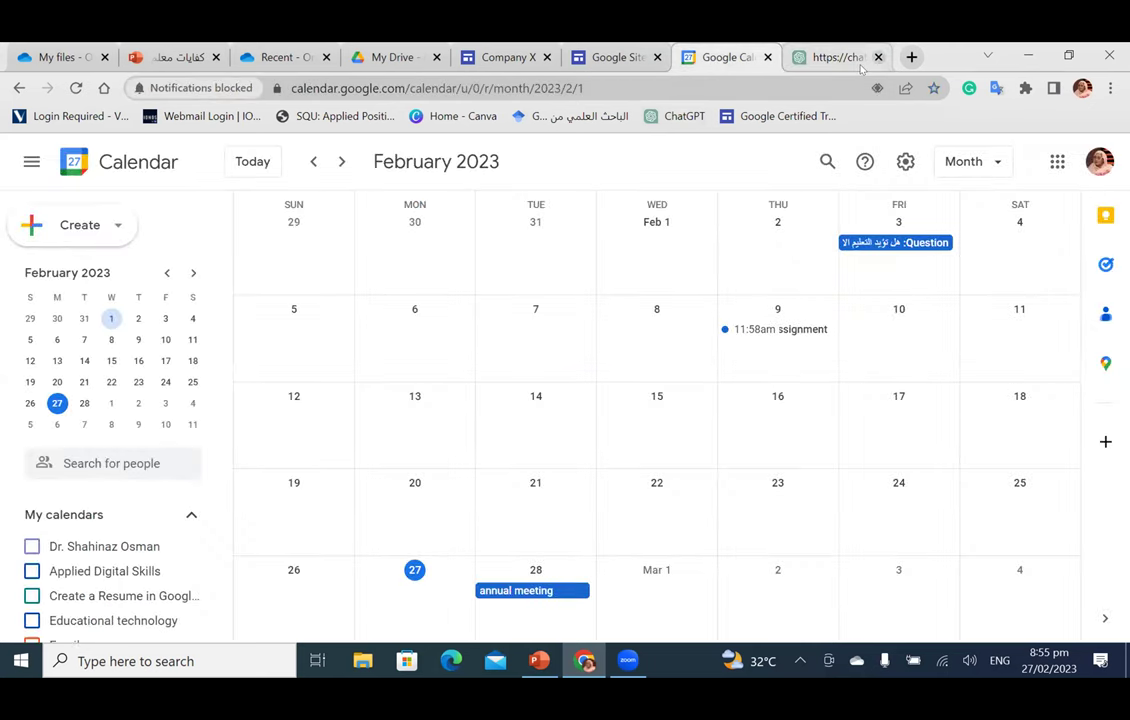
key("ctrl+t")
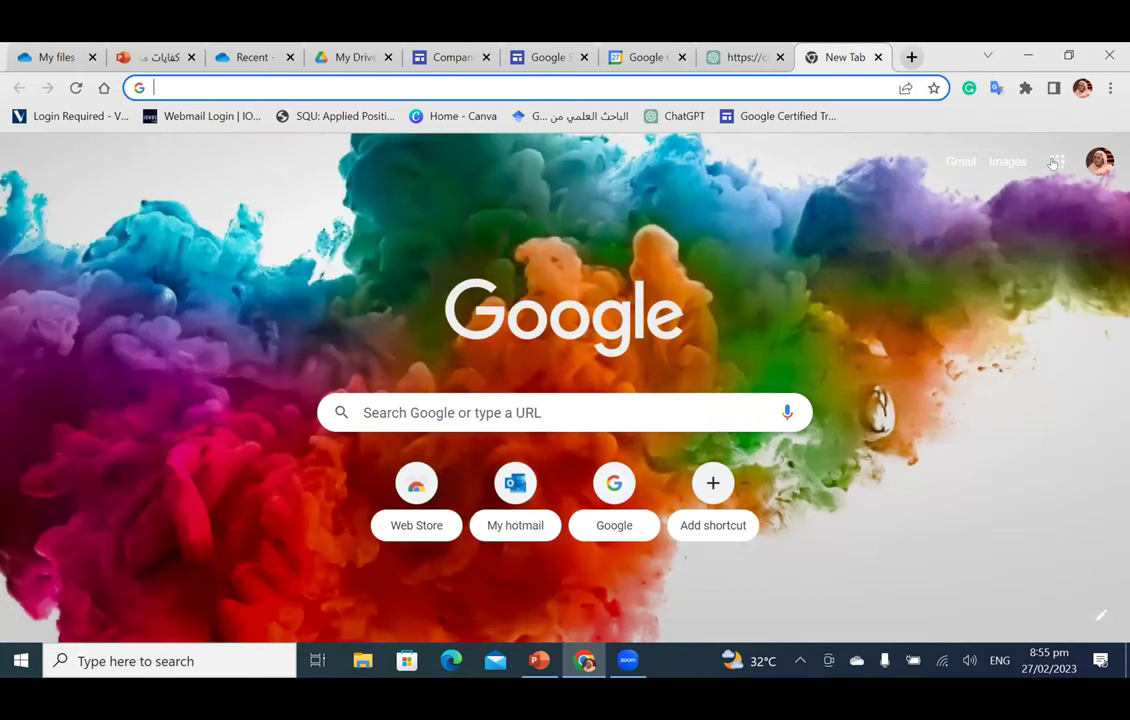
left_click(1053, 163)
scroll(1009, 445, "down", 3)
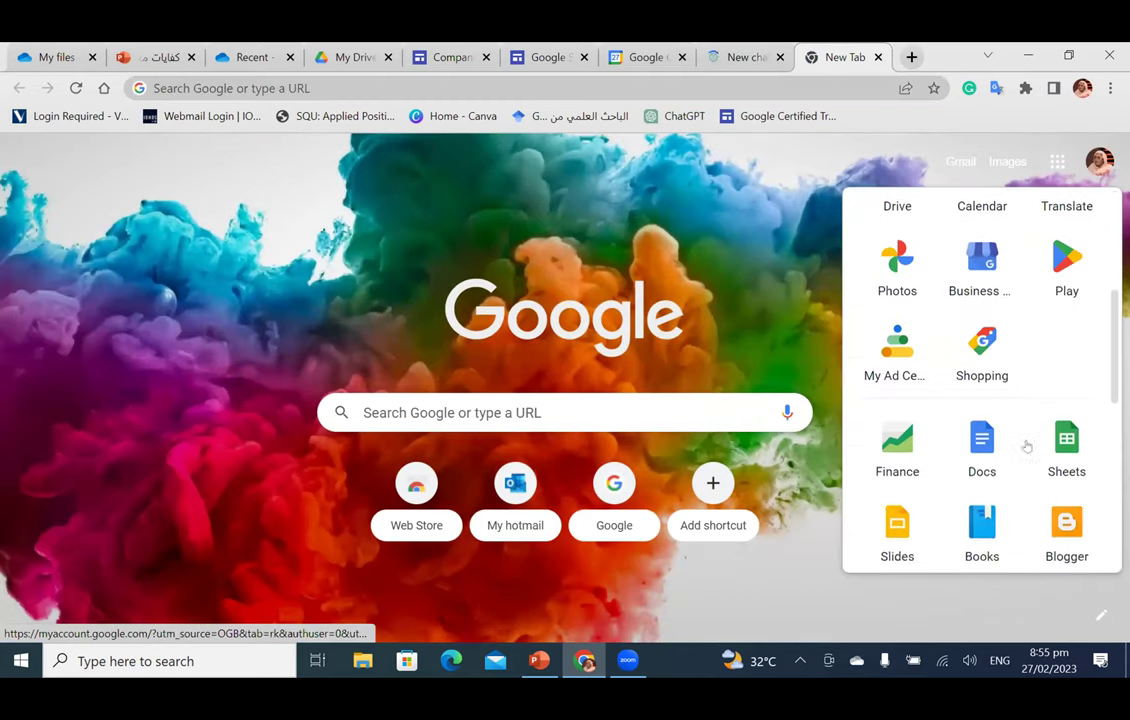
scroll(1027, 446, "down", 1)
left_click(1060, 412)
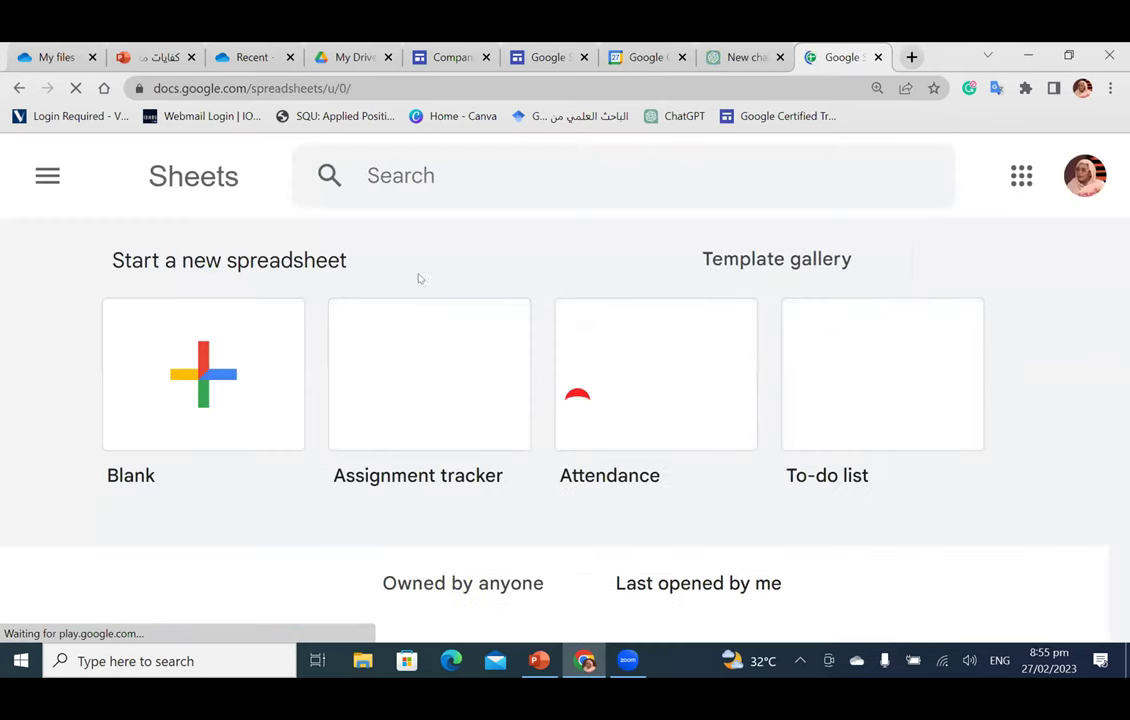
Step: Create a blank spreadsheet and title it 'training'
left_click(172, 362)
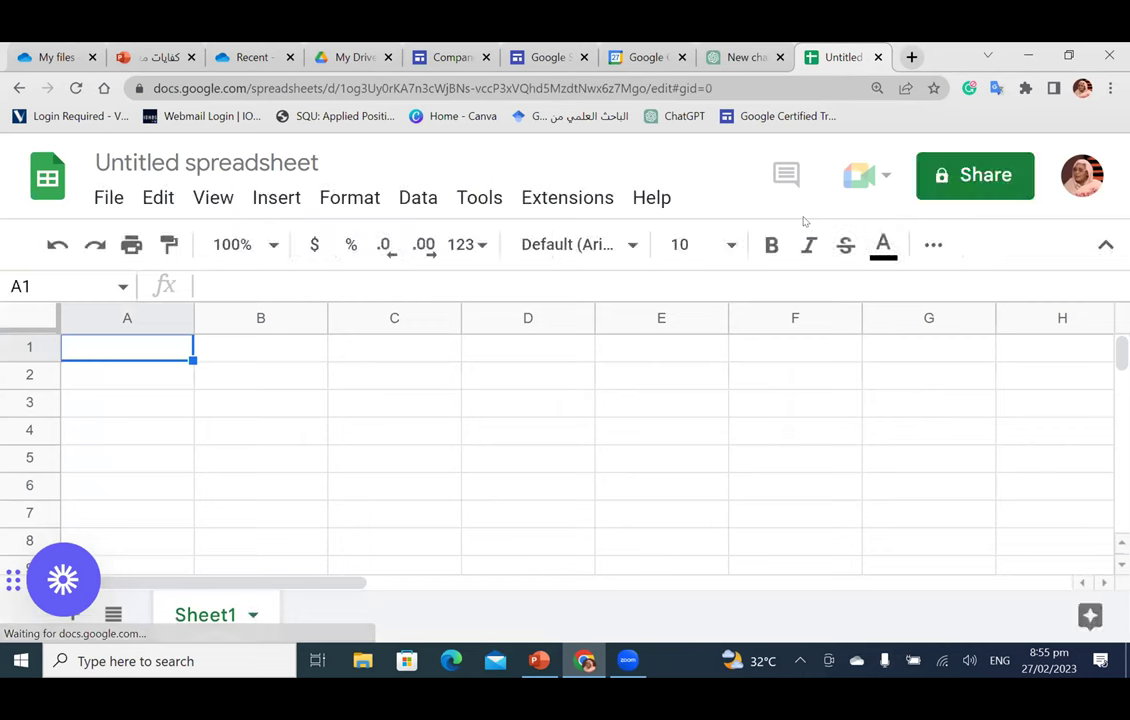
left_click(214, 160)
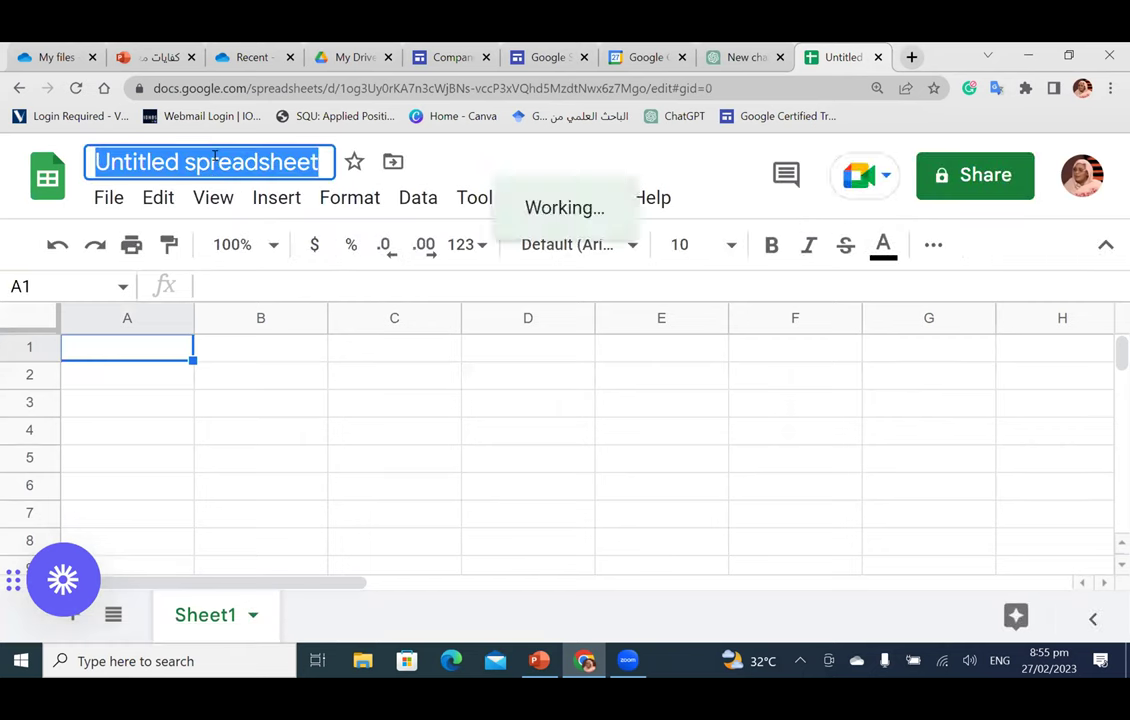
type("training")
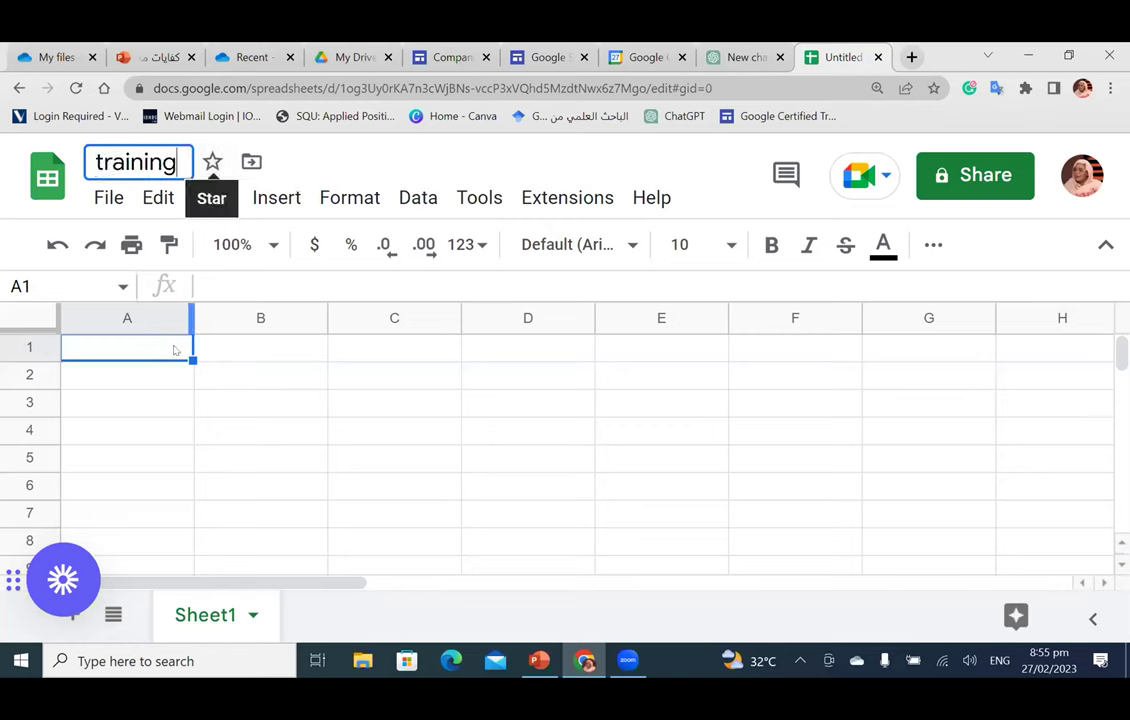
left_click(143, 358)
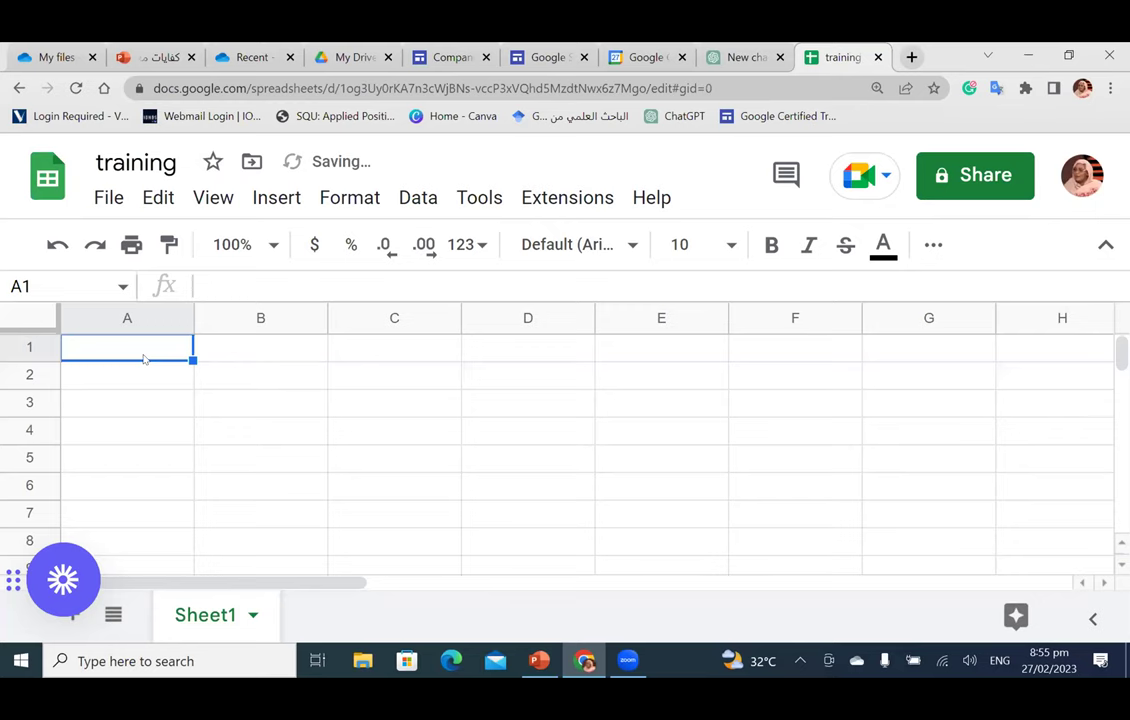
Step: Enter 2323, 445, 5656 and 667657678 into cells A1 to A4
type("2")
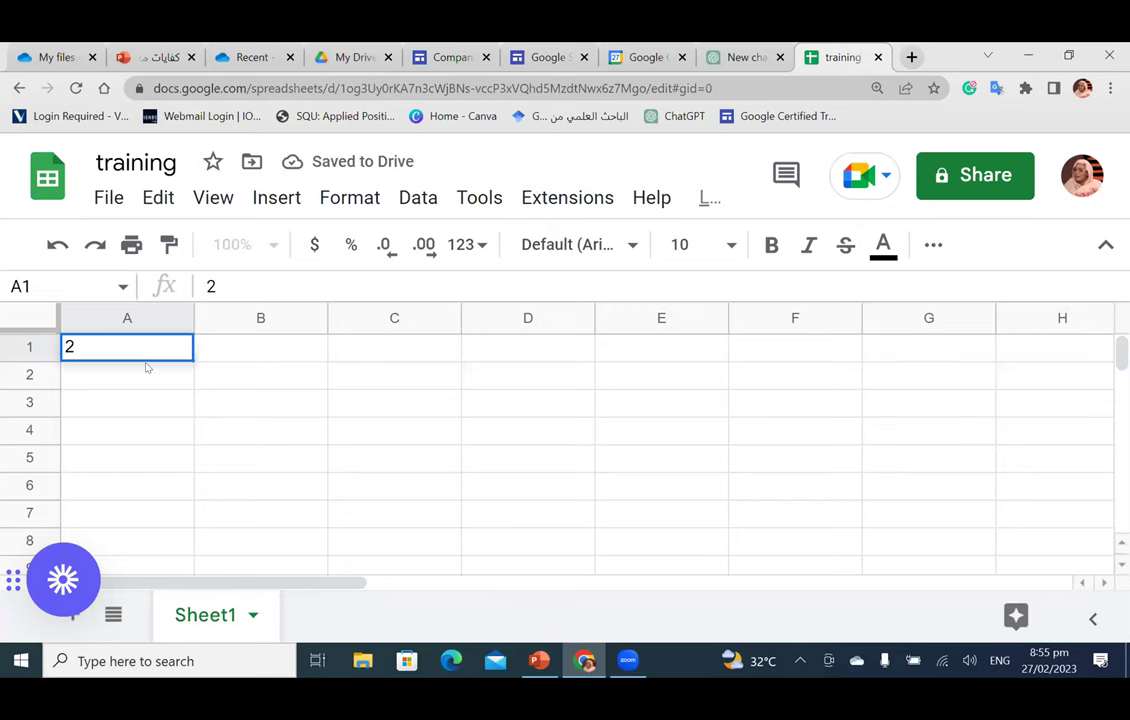
type("323")
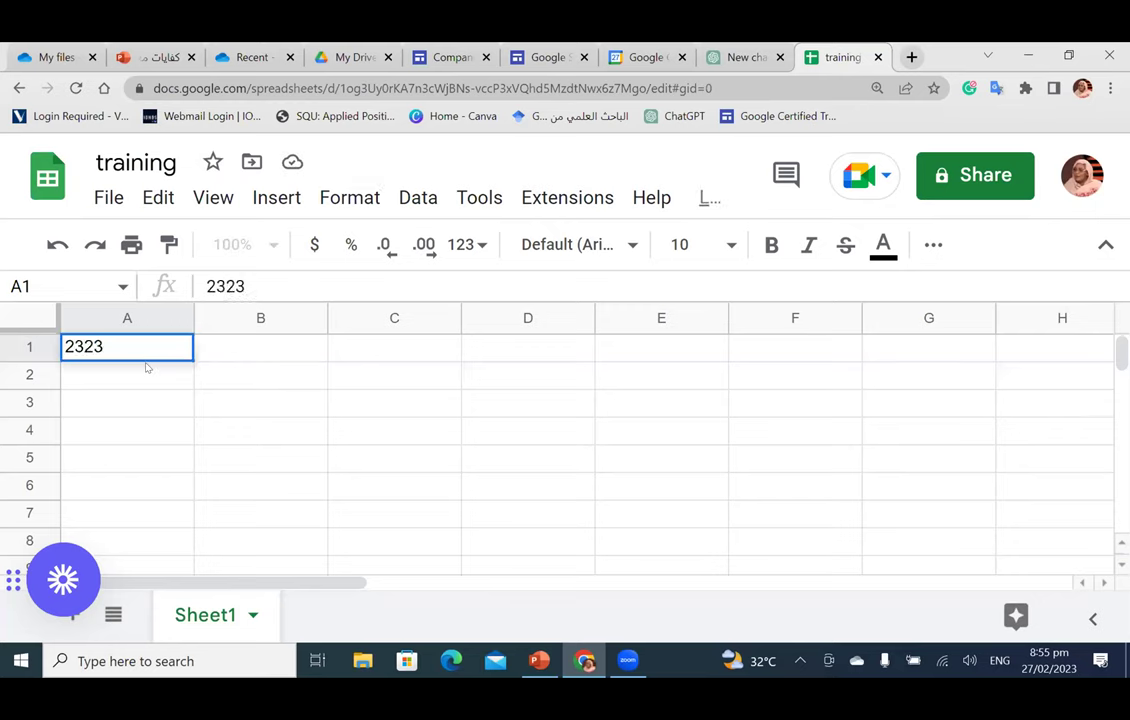
key("Return")
type("445")
key("Return")
type("5656")
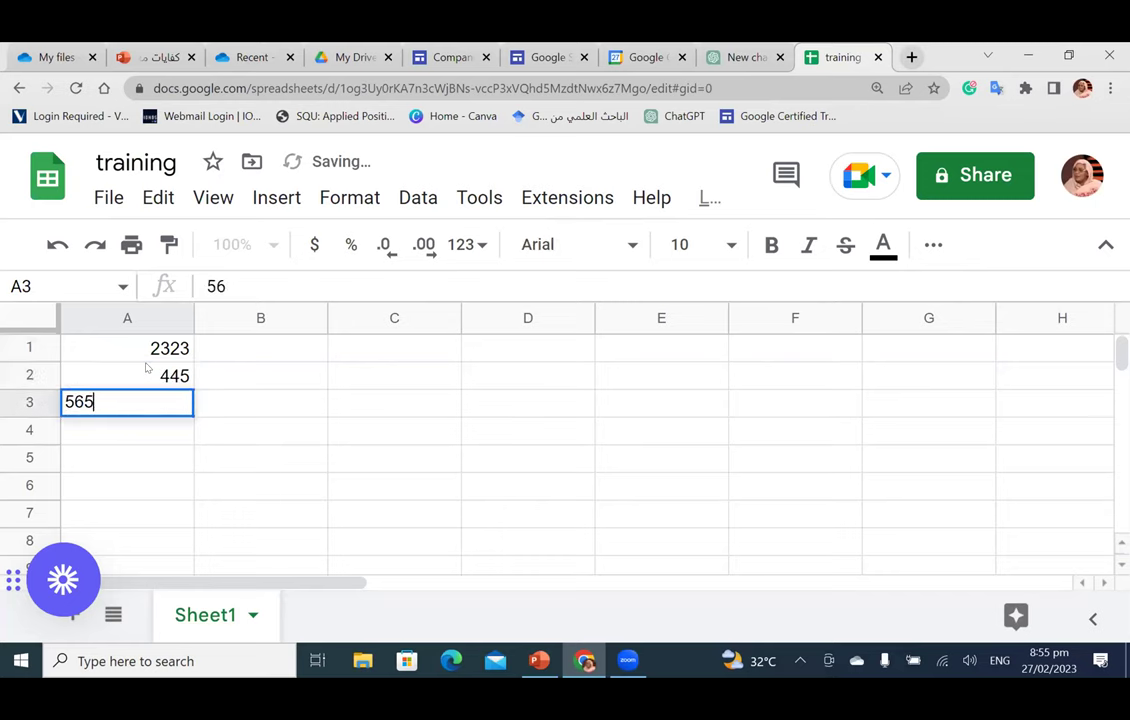
key("Return")
type("667657678")
key("Return")
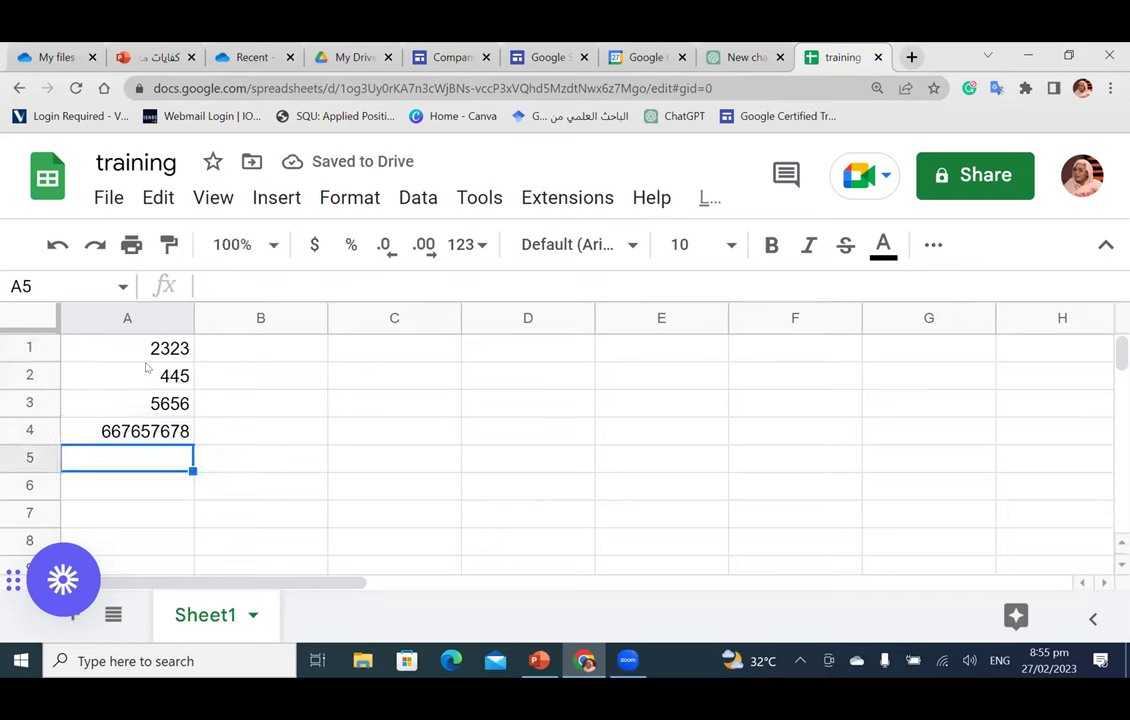
Step: Sort A1:A4 Z to A so it reads 667657678, 5656, 2323, 445
left_click(238, 352)
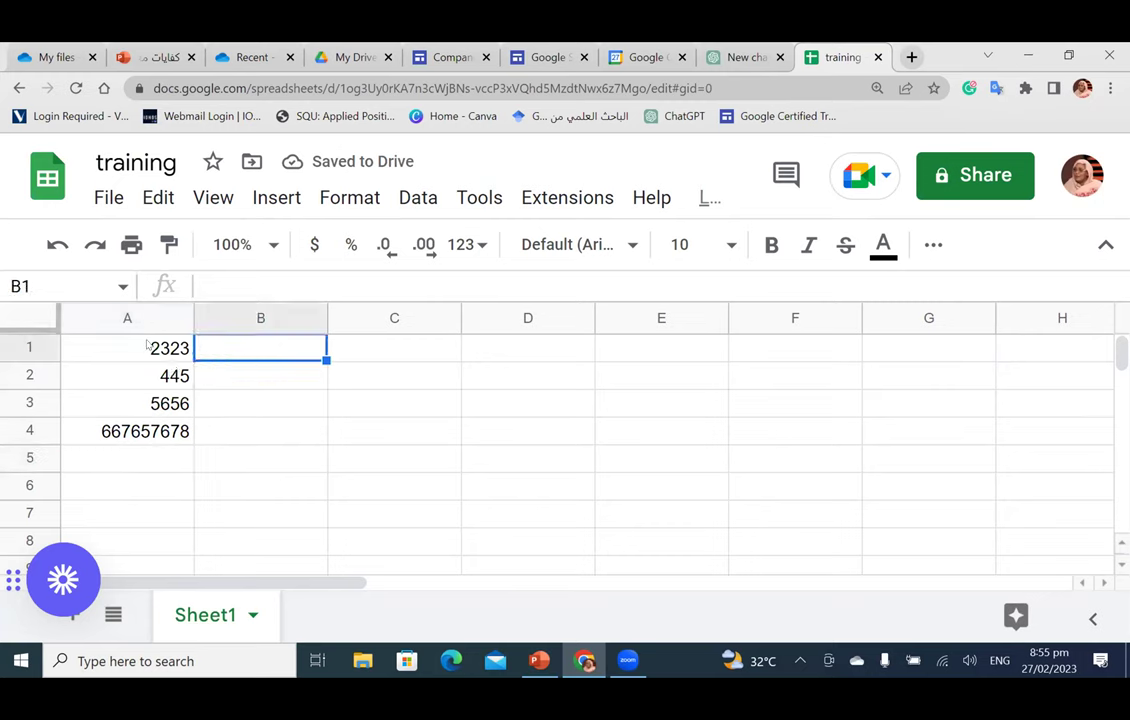
left_click_drag(153, 350, 147, 435)
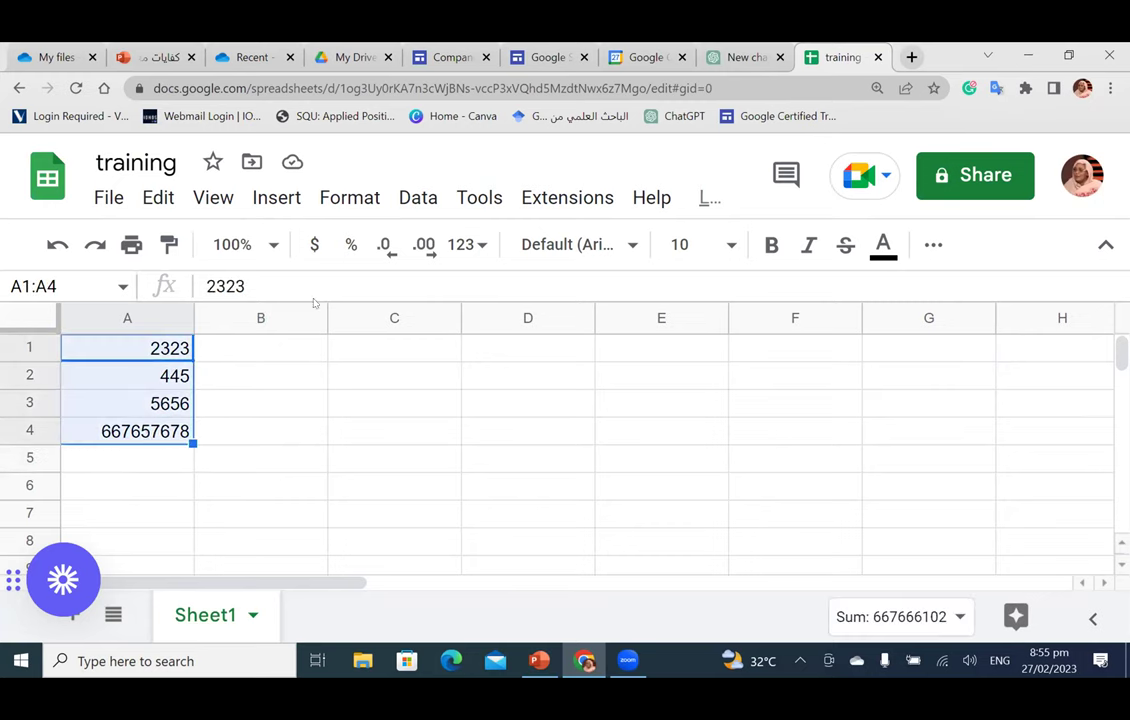
left_click(428, 198)
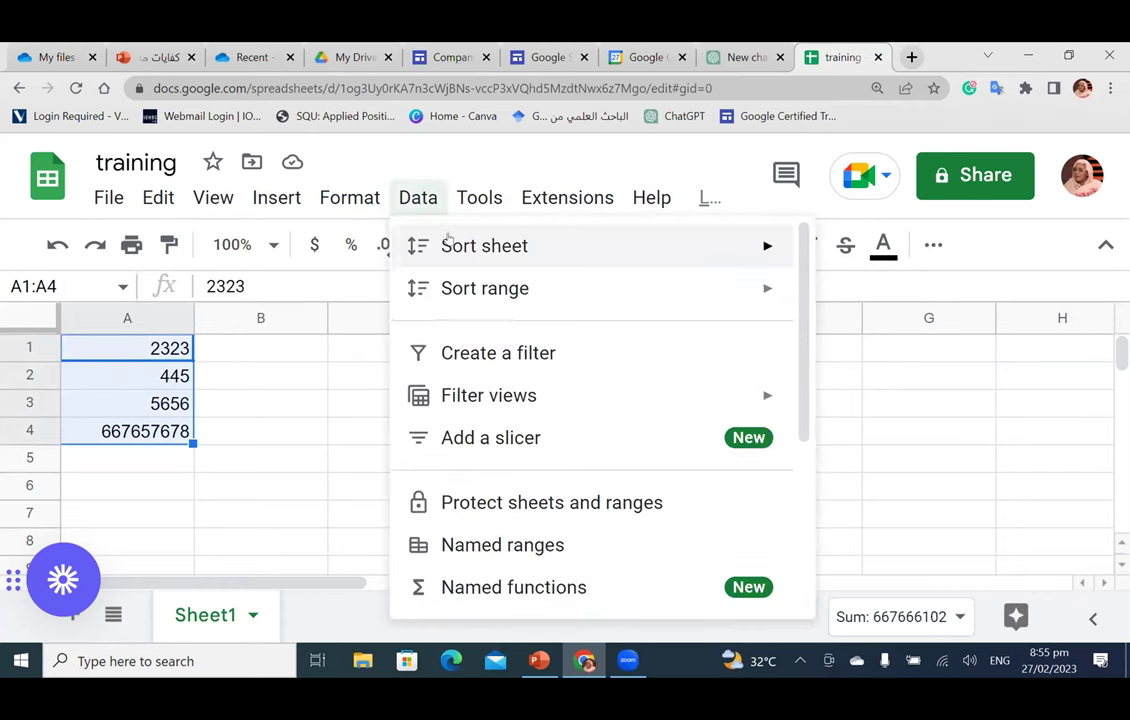
mouse_move(460, 246)
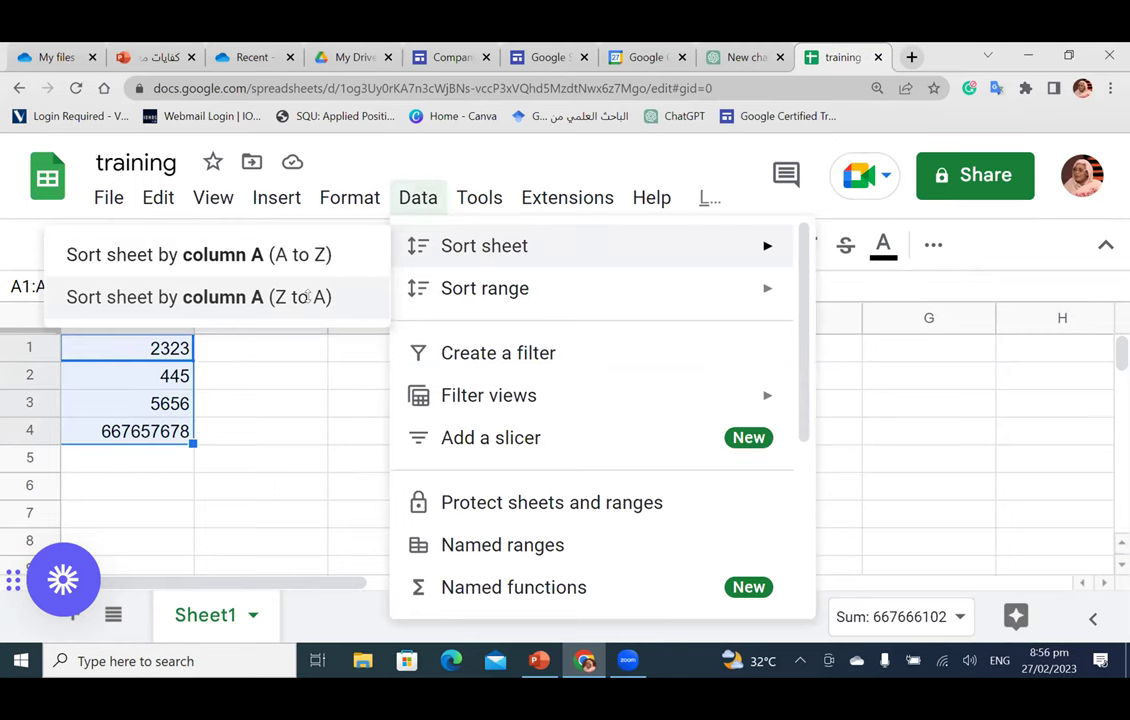
left_click(310, 297)
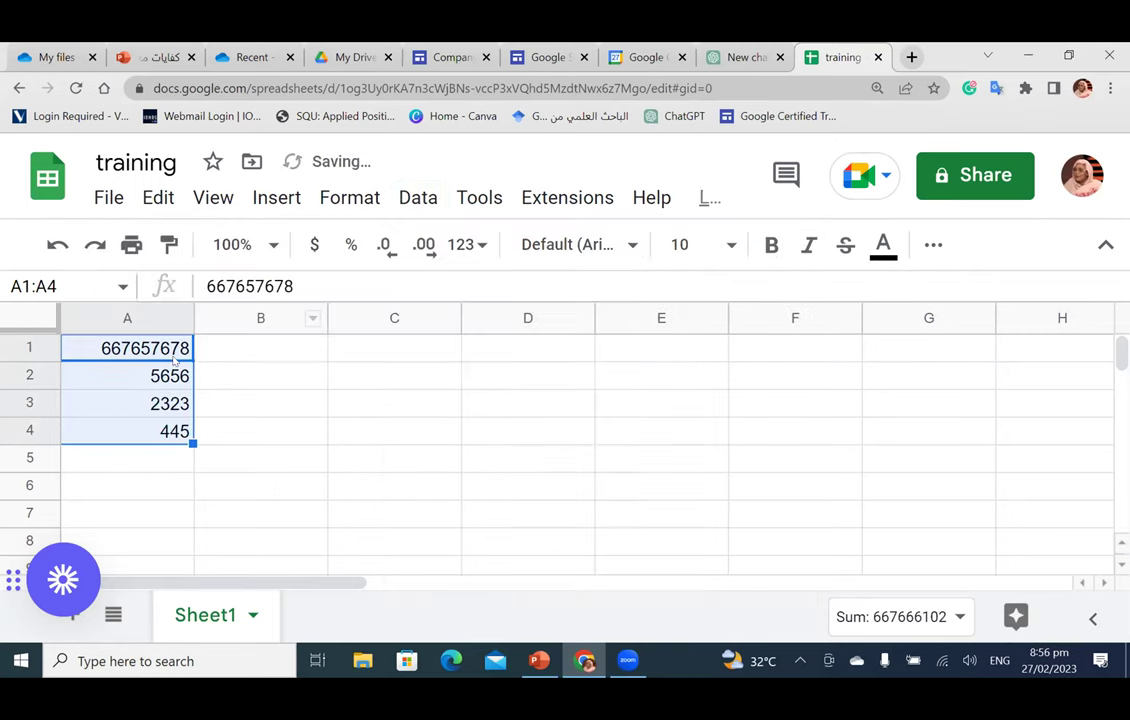
left_click(265, 437)
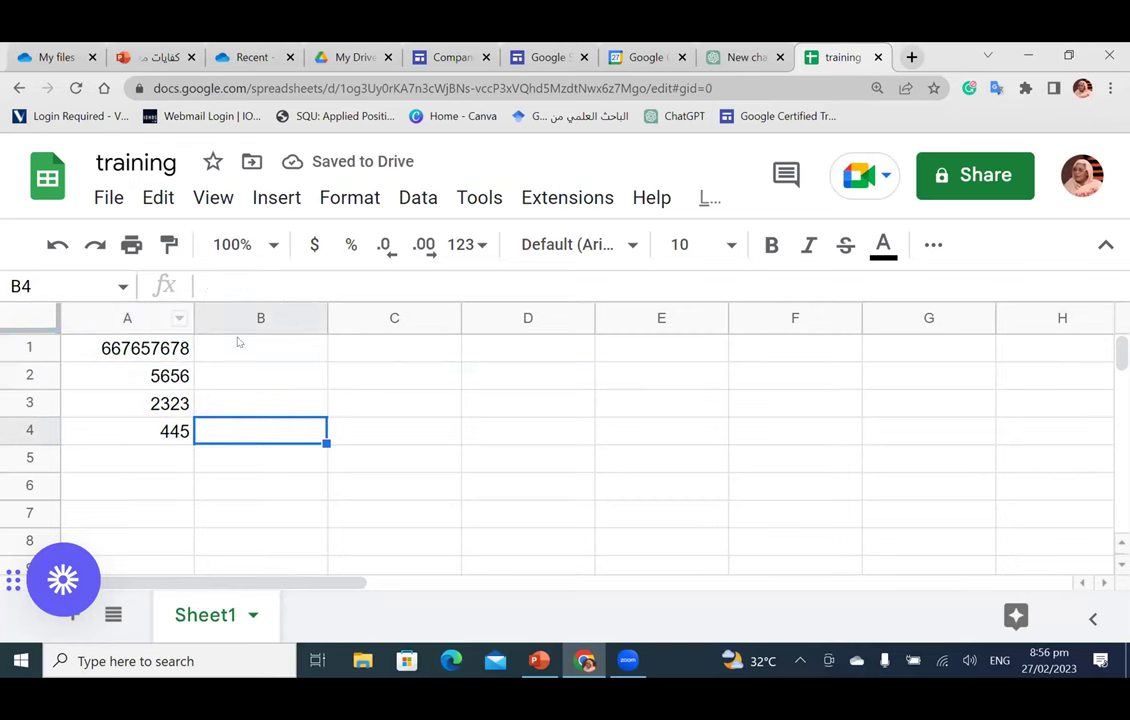
left_click(278, 350)
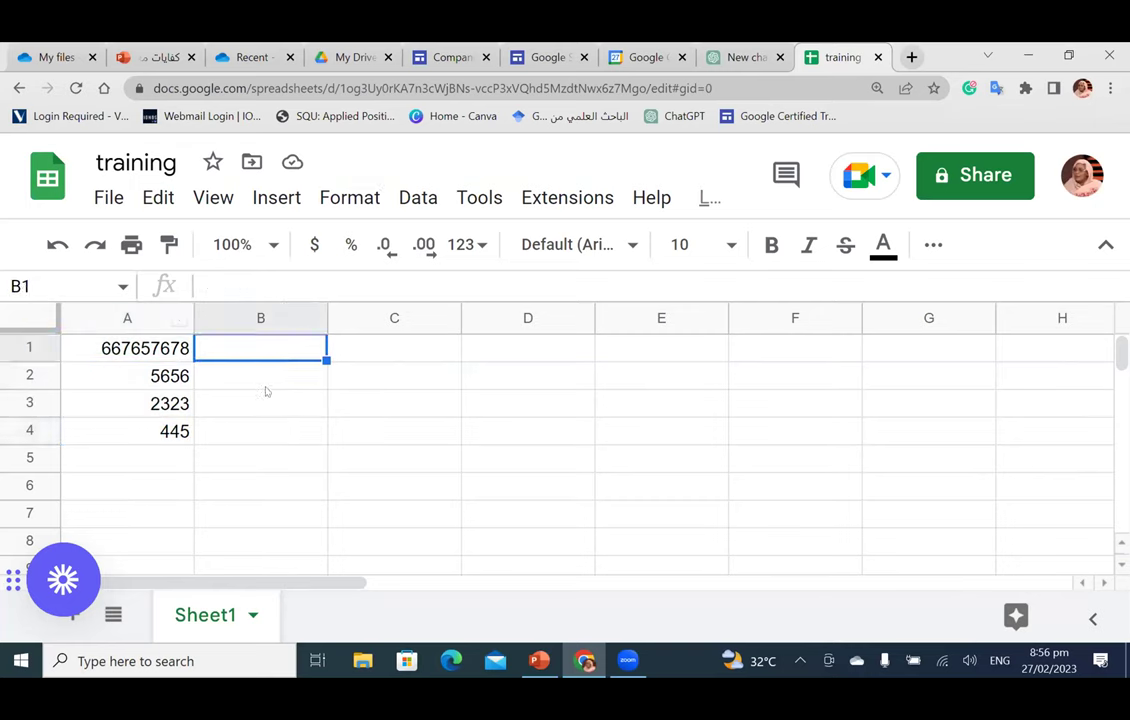
left_click(145, 467)
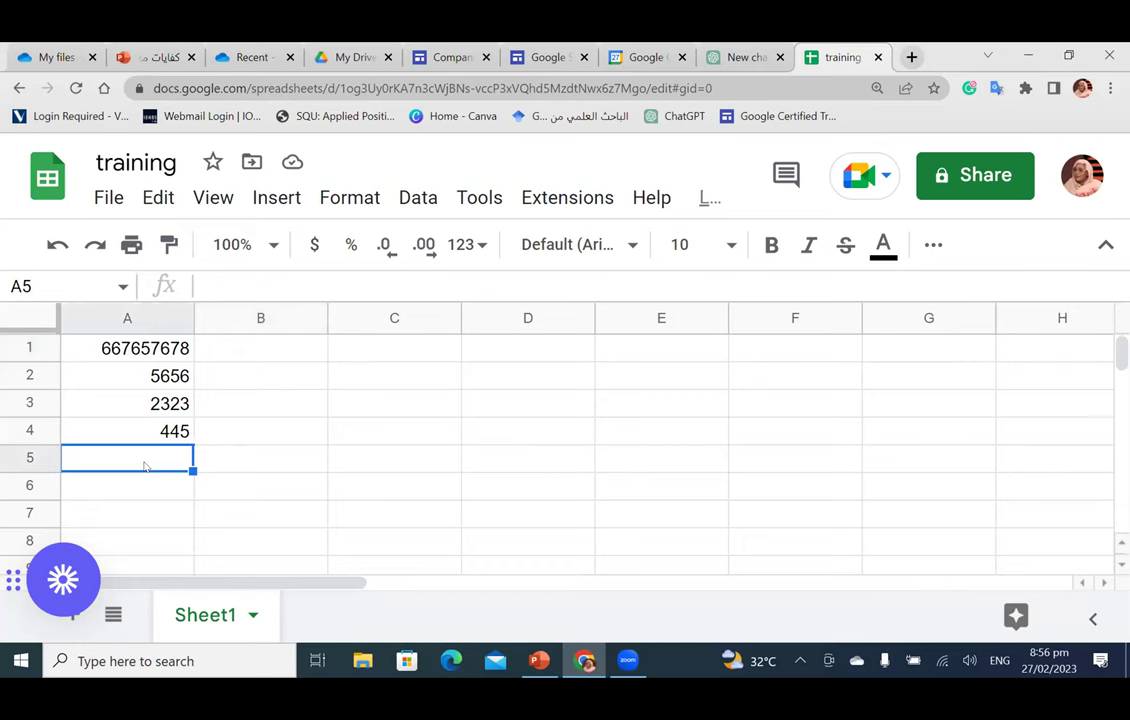
Step: Enter =SUM(A1:A4) in A5 and =AVERAGE(A1:A4) in A6
type("=SUM(A1:A4")
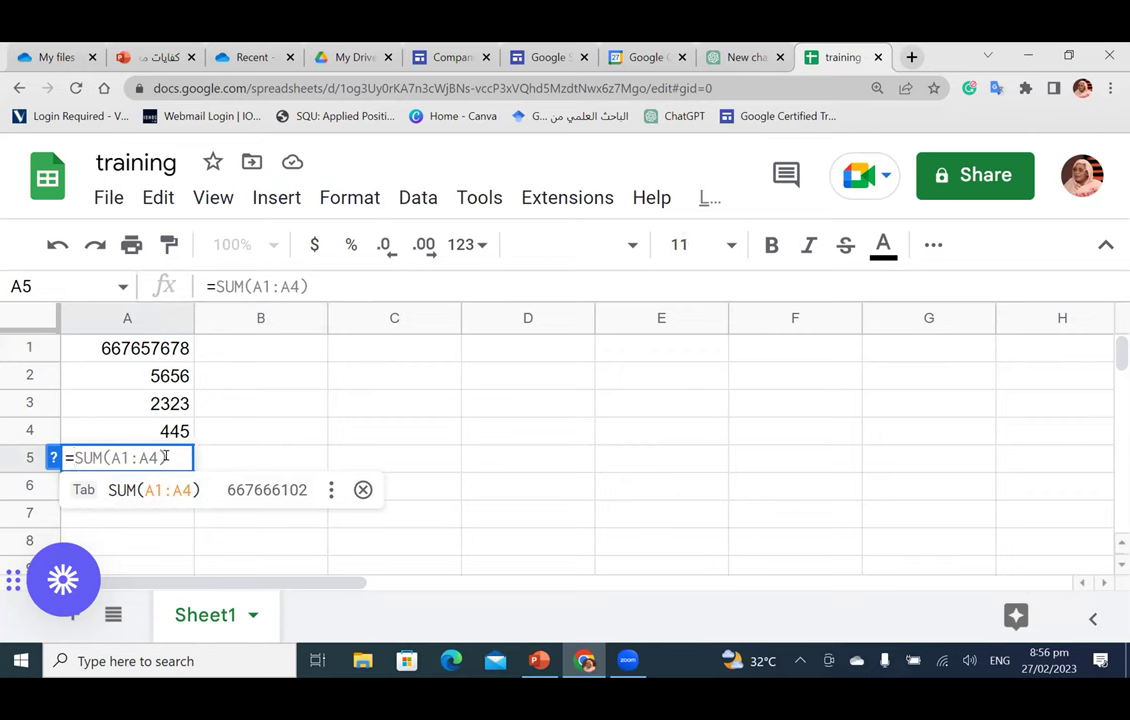
key("Return")
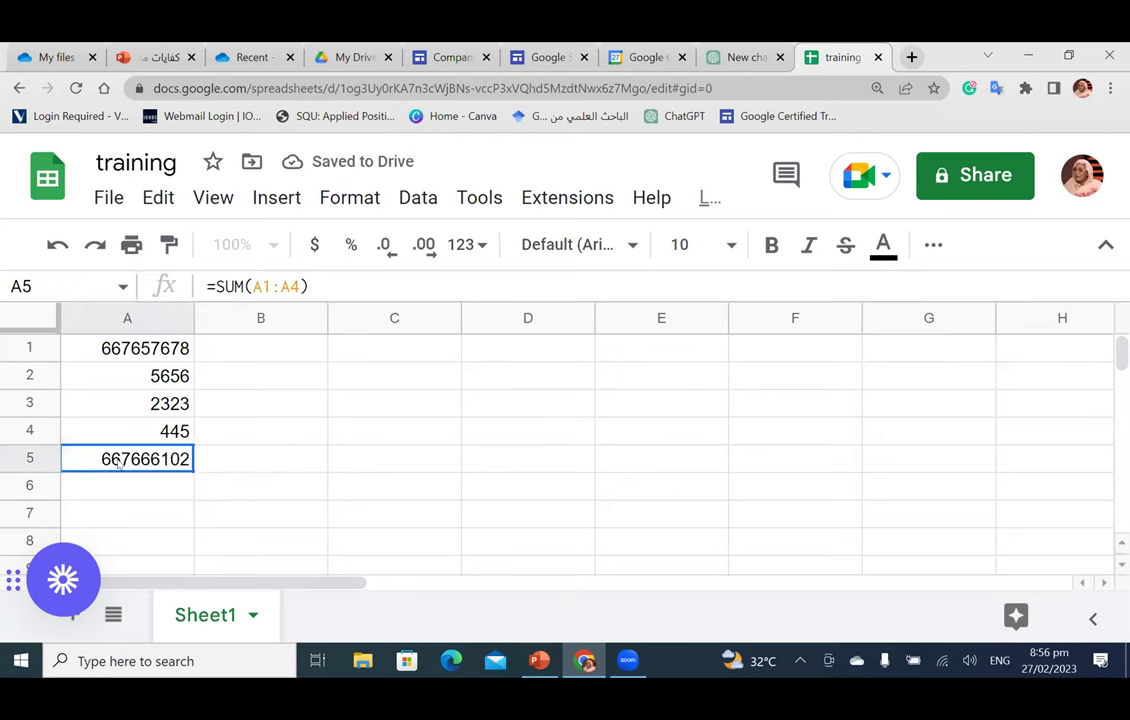
left_click(129, 486)
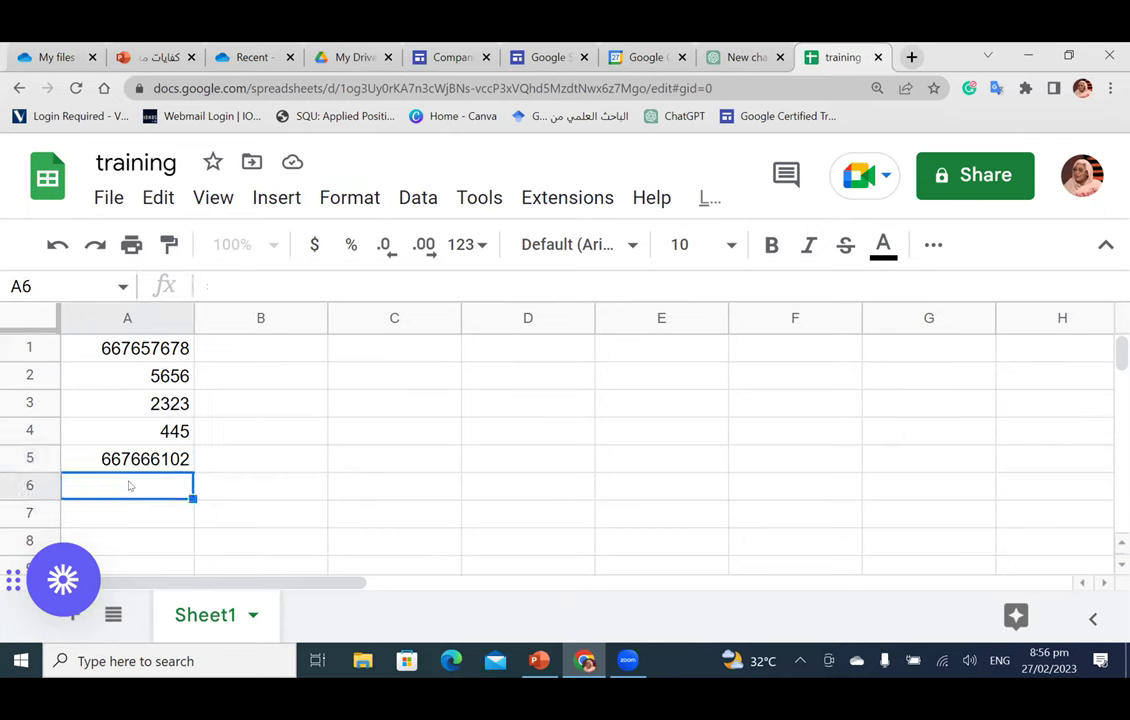
type("=")
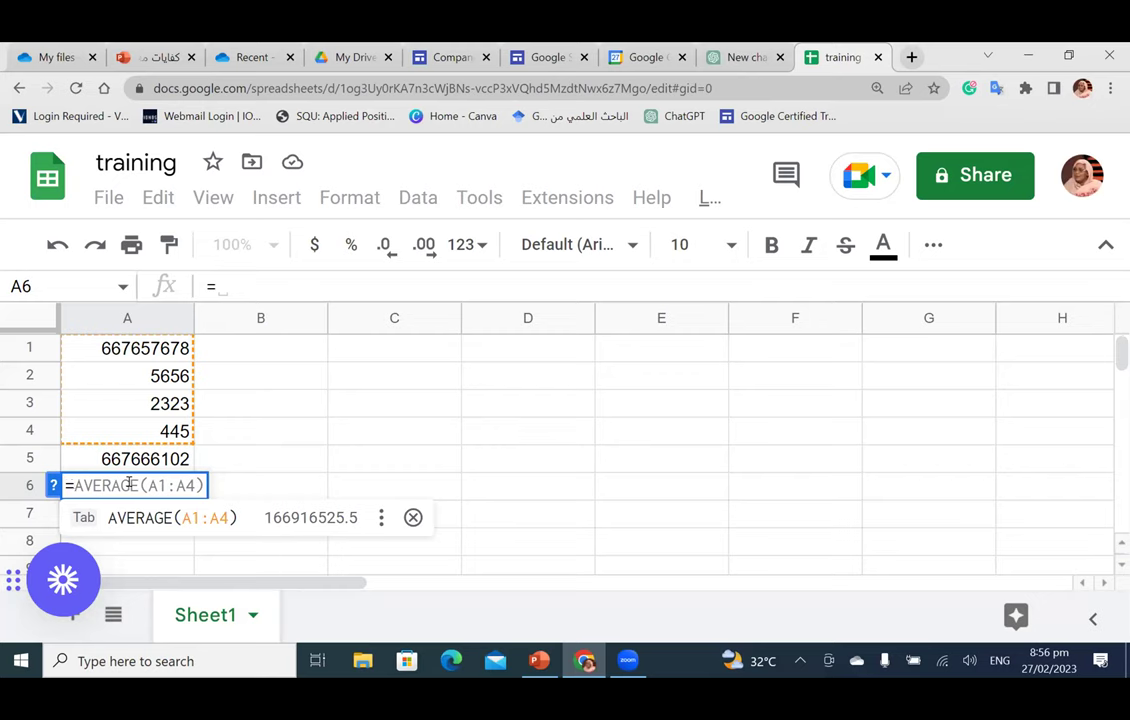
key("Tab")
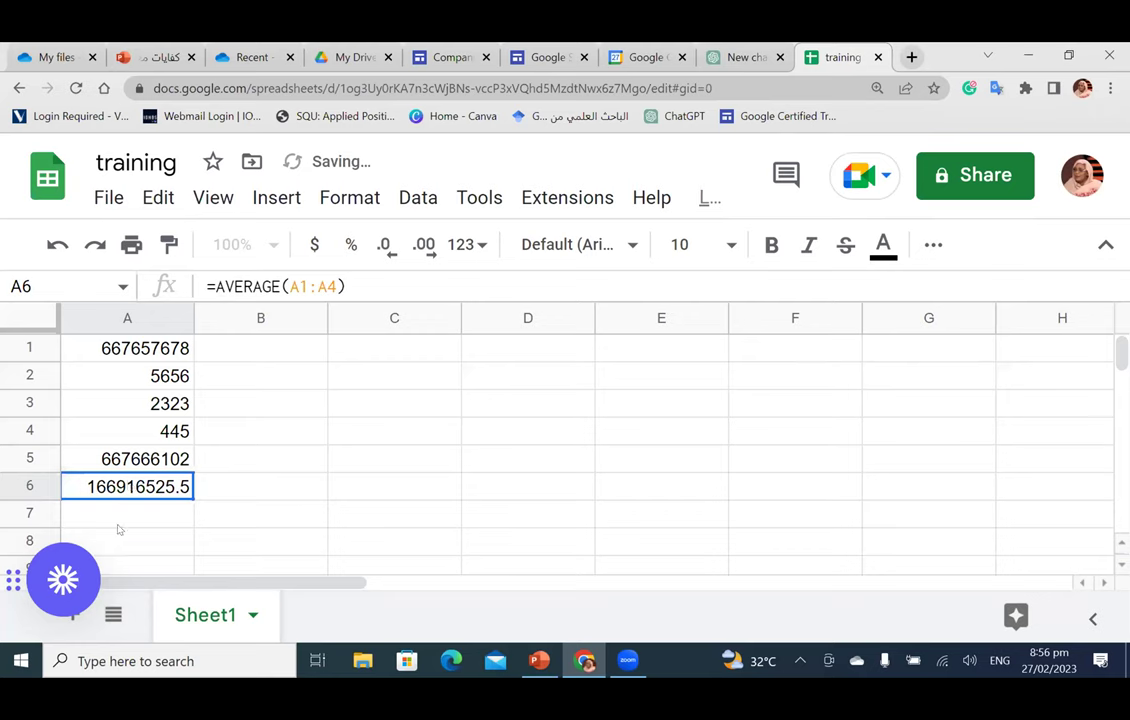
Step: Start a SUMIF formula in A7 from the function suggestions
left_click(126, 512)
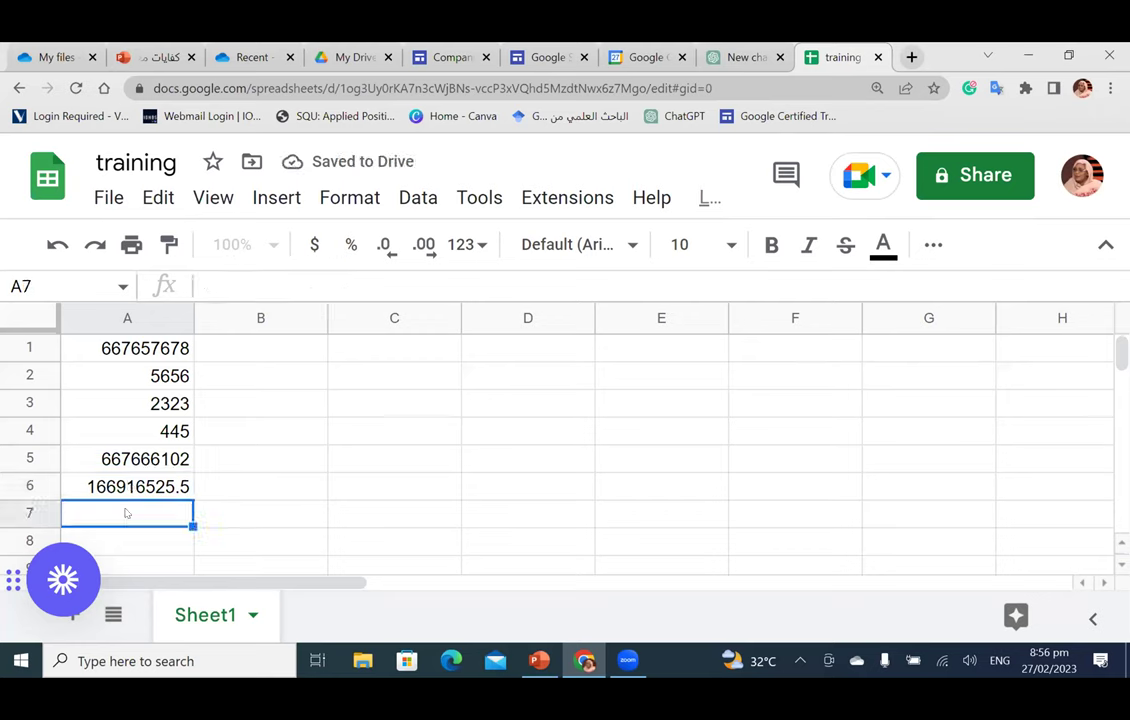
type("=")
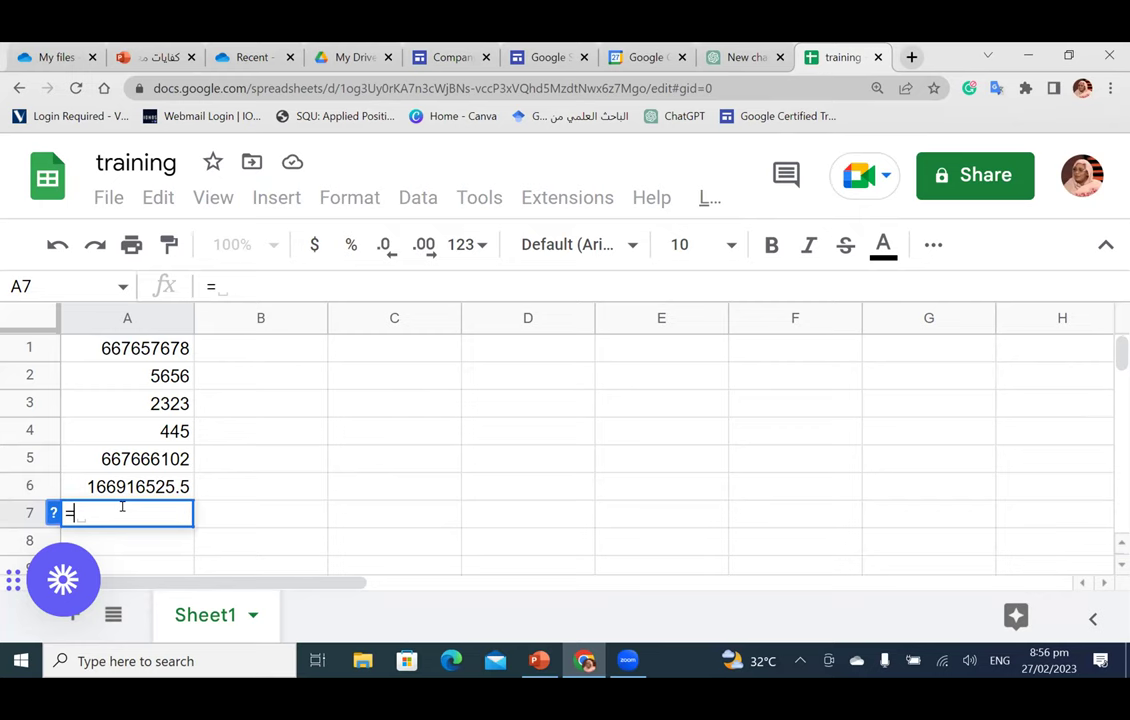
type("s")
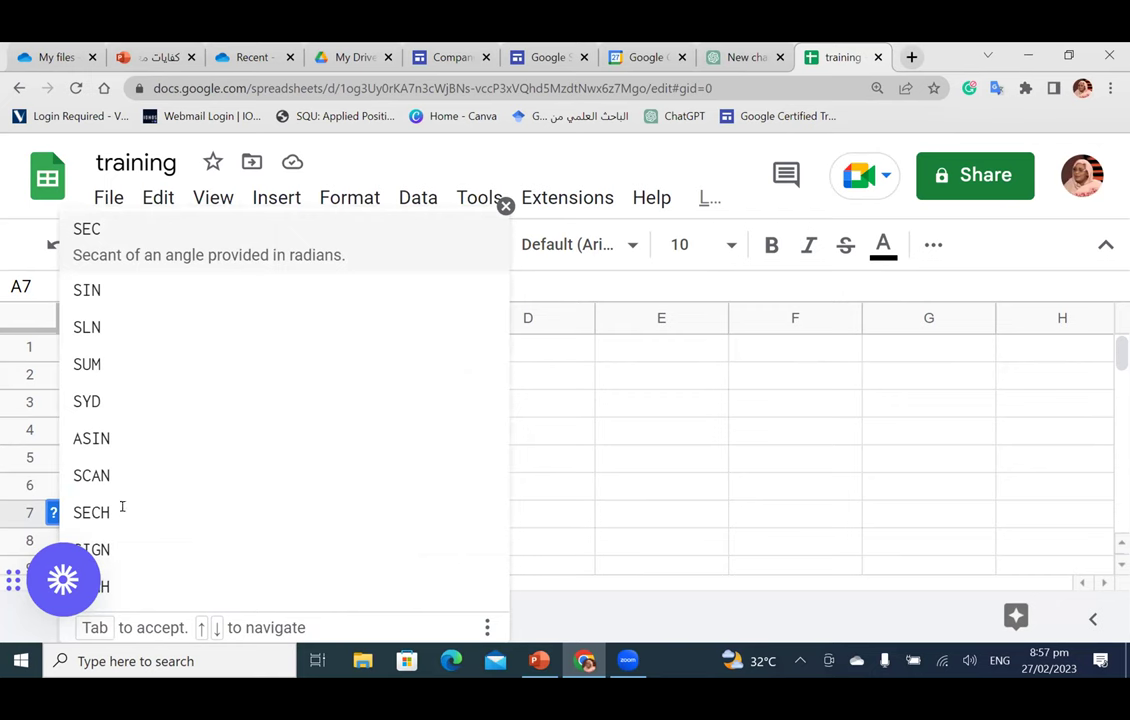
key("BackSpace")
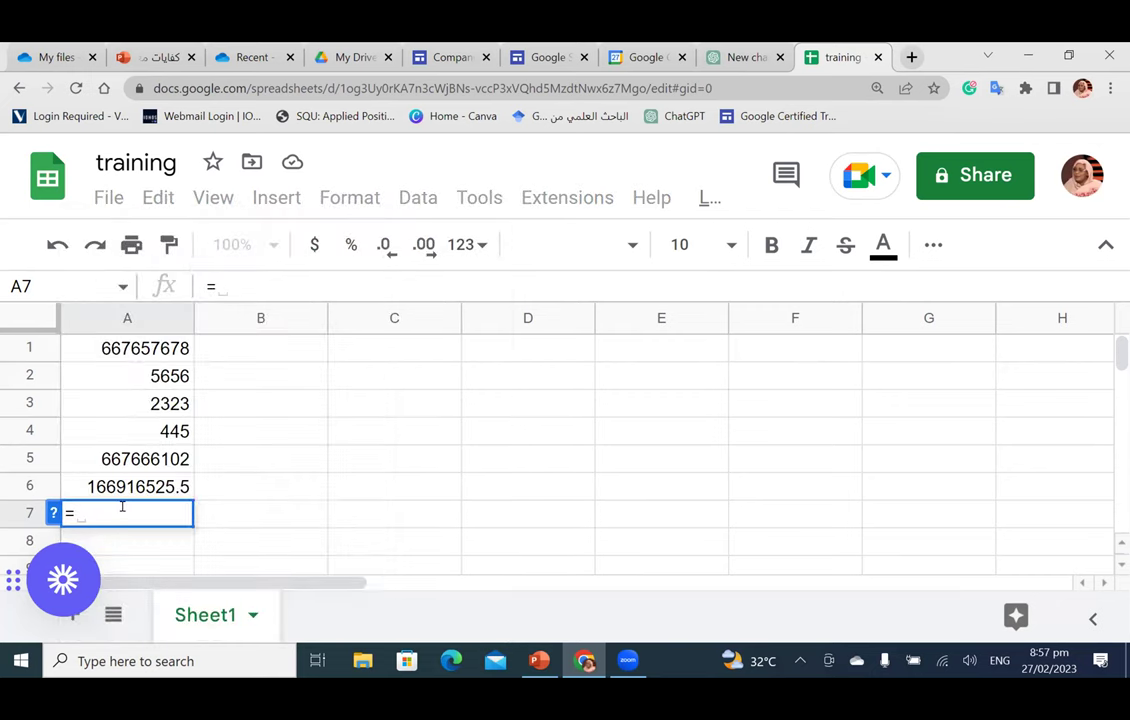
type("su")
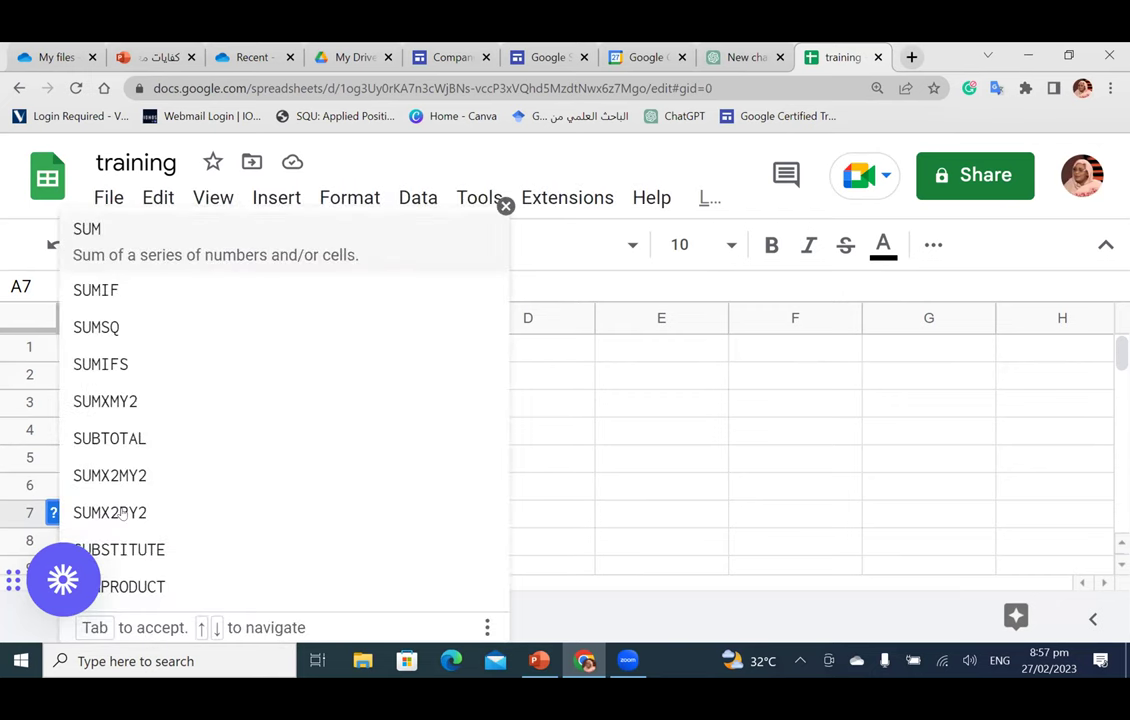
left_click(164, 274)
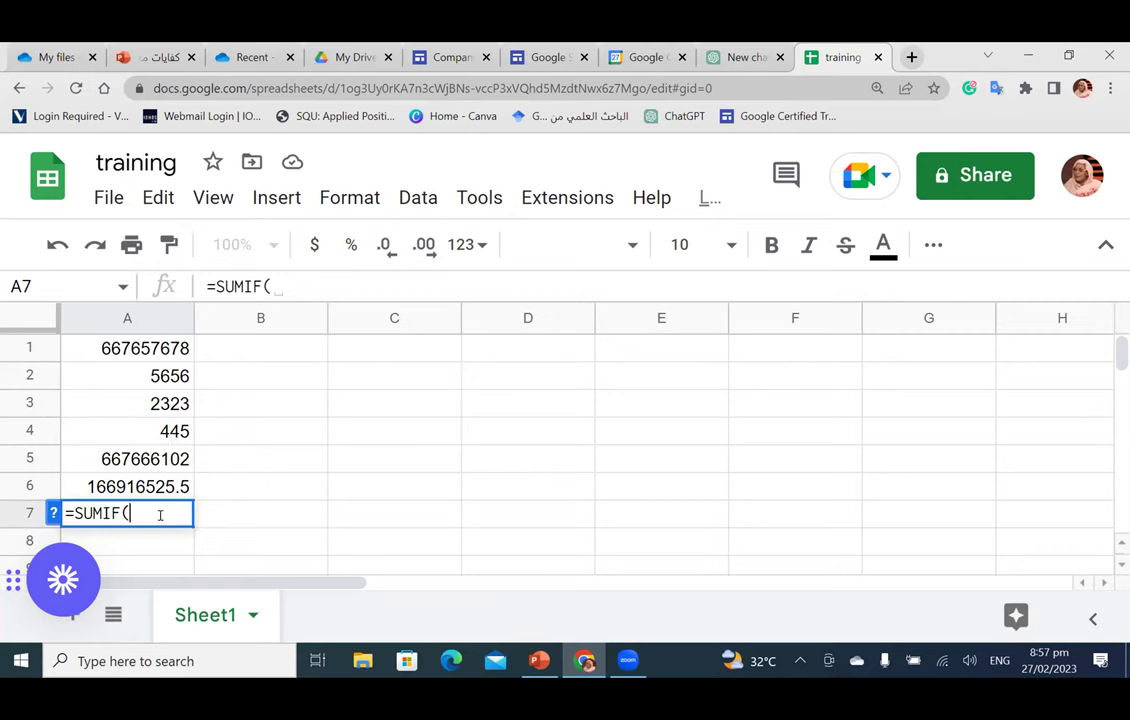
Step: Retype the A7 formula as =SUMIF( and pick B7 as its range
key("BackSpace")
key("BackSpace")
key("BackSpace")
key("BackSpace")
key("BackSpace")
key("BackSpace")
type("si")
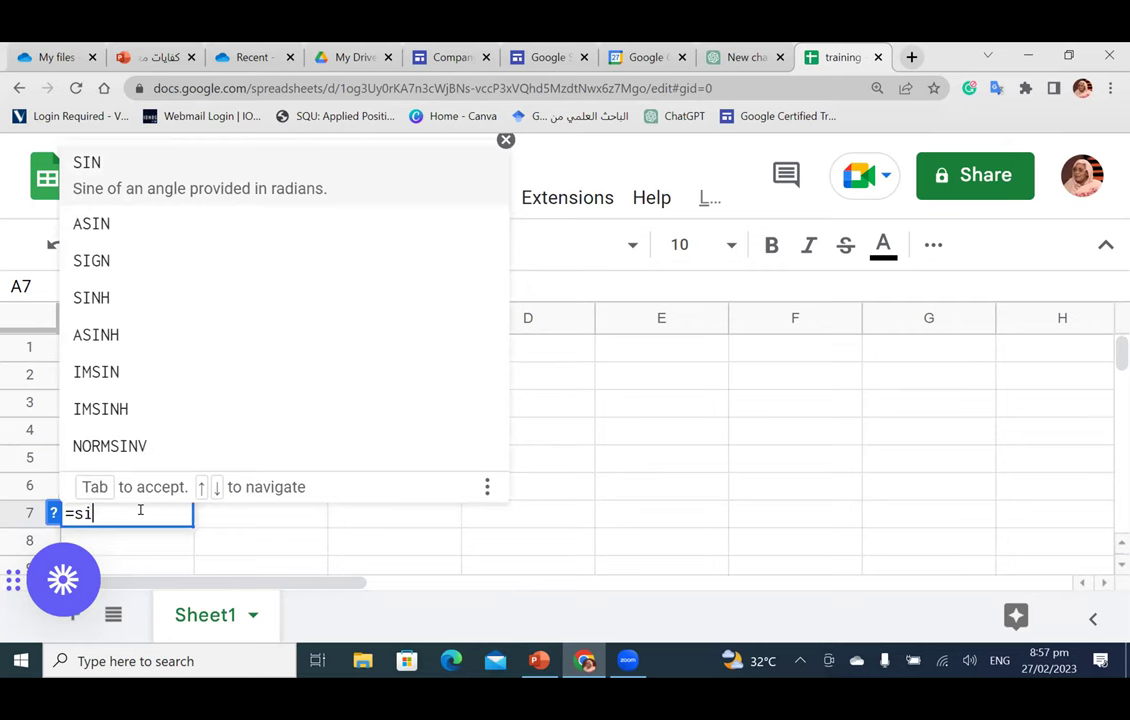
type("m")
key("BackSpace")
key("BackSpace")
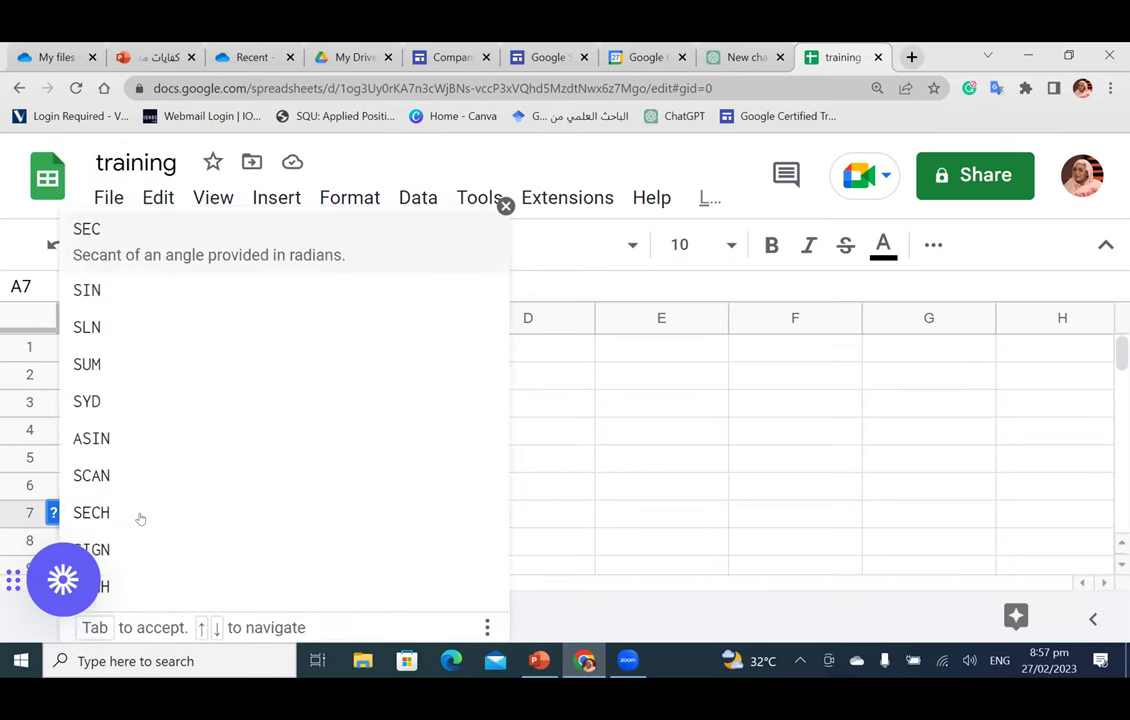
type("su")
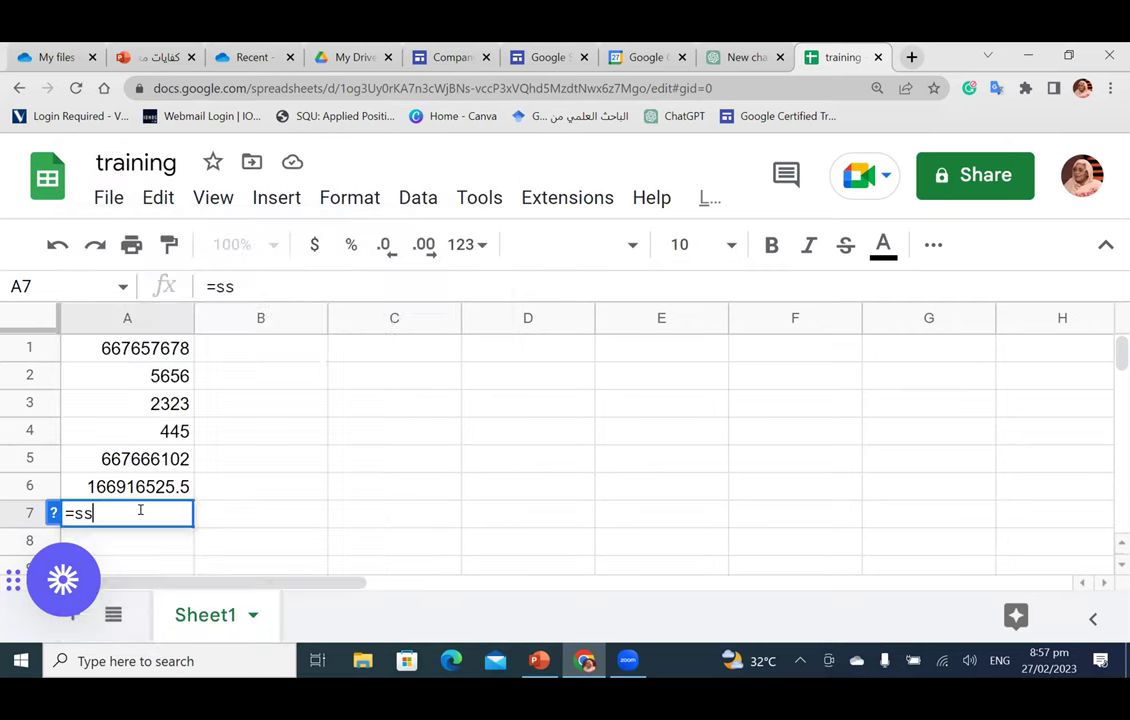
key("BackSpace")
key("BackSpace")
type("um")
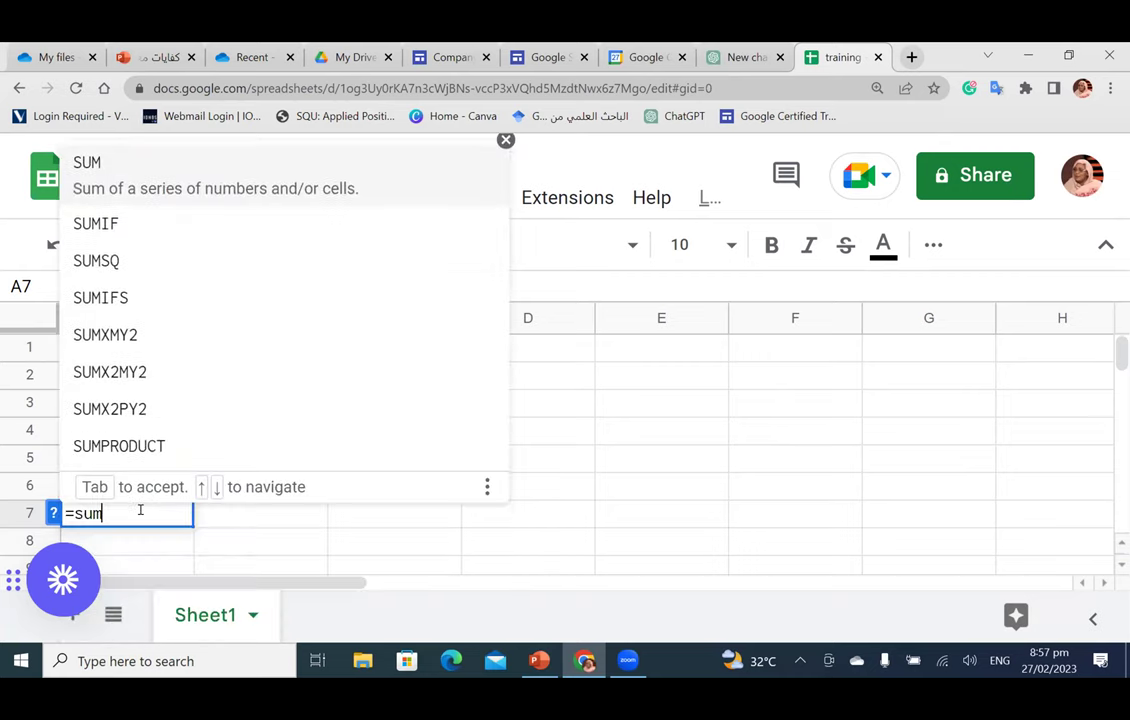
left_click(136, 225)
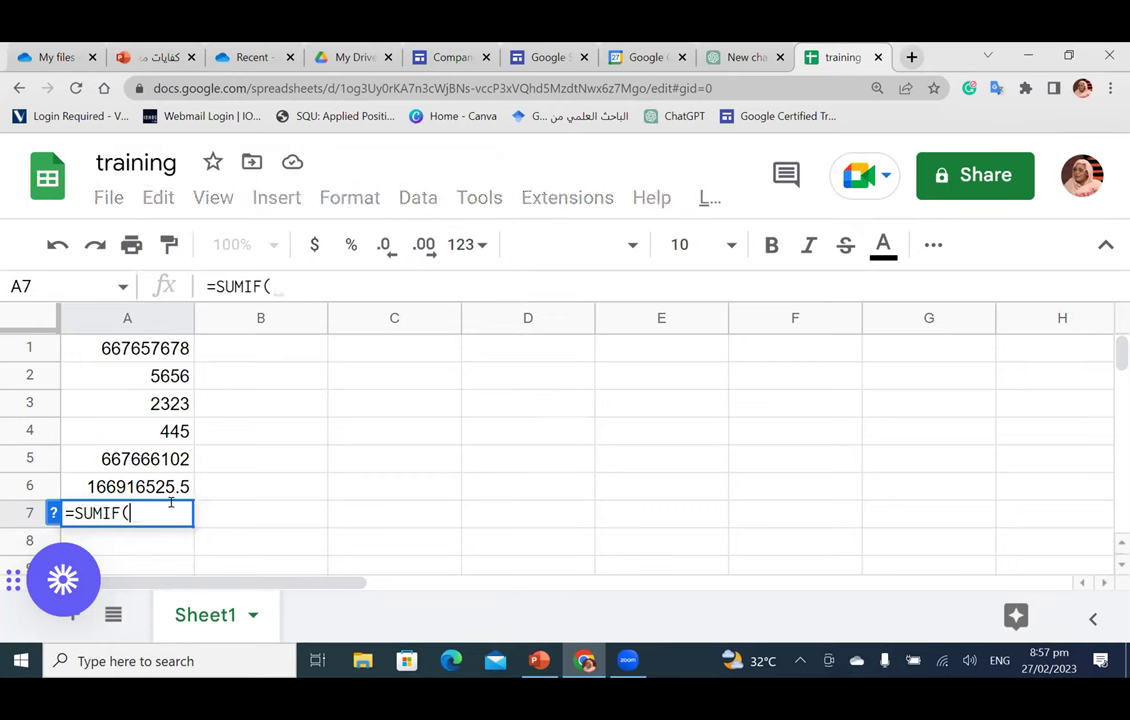
type("f")
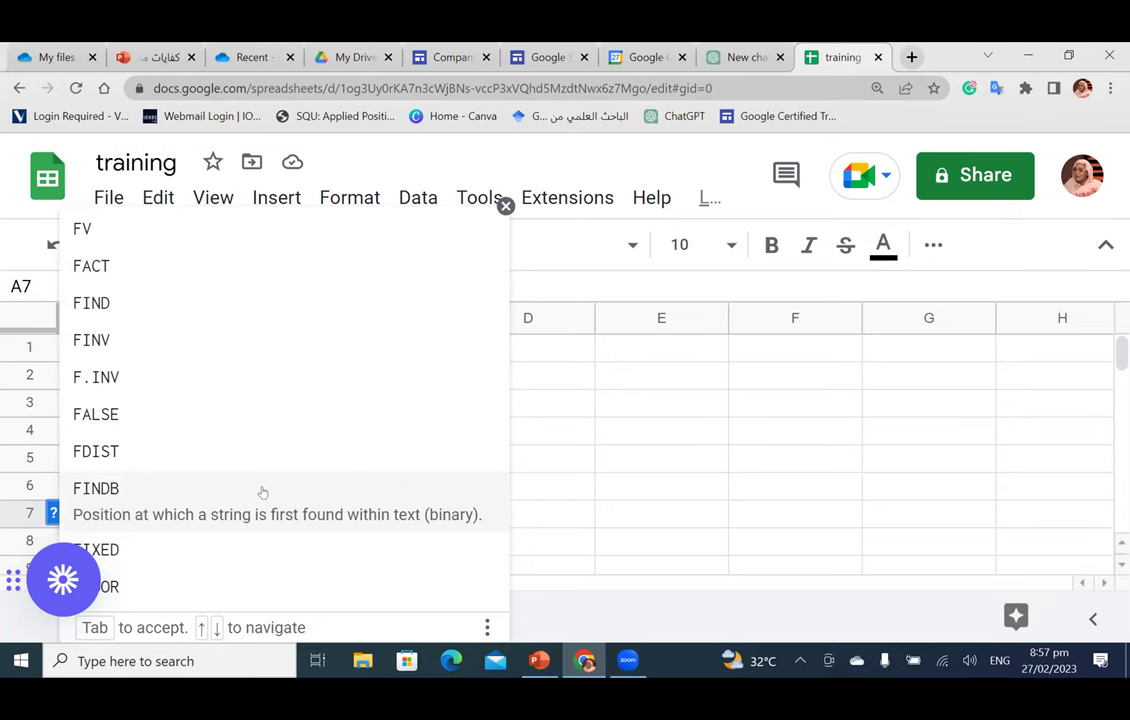
key("BackSpace")
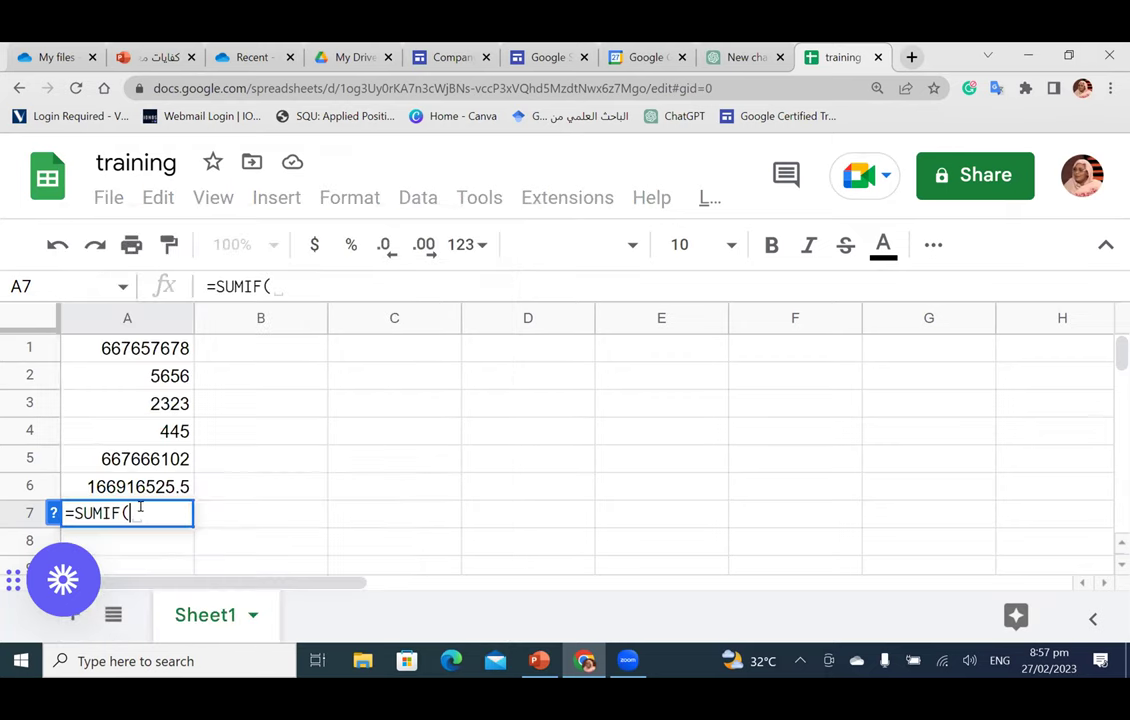
key("ctrl+a")
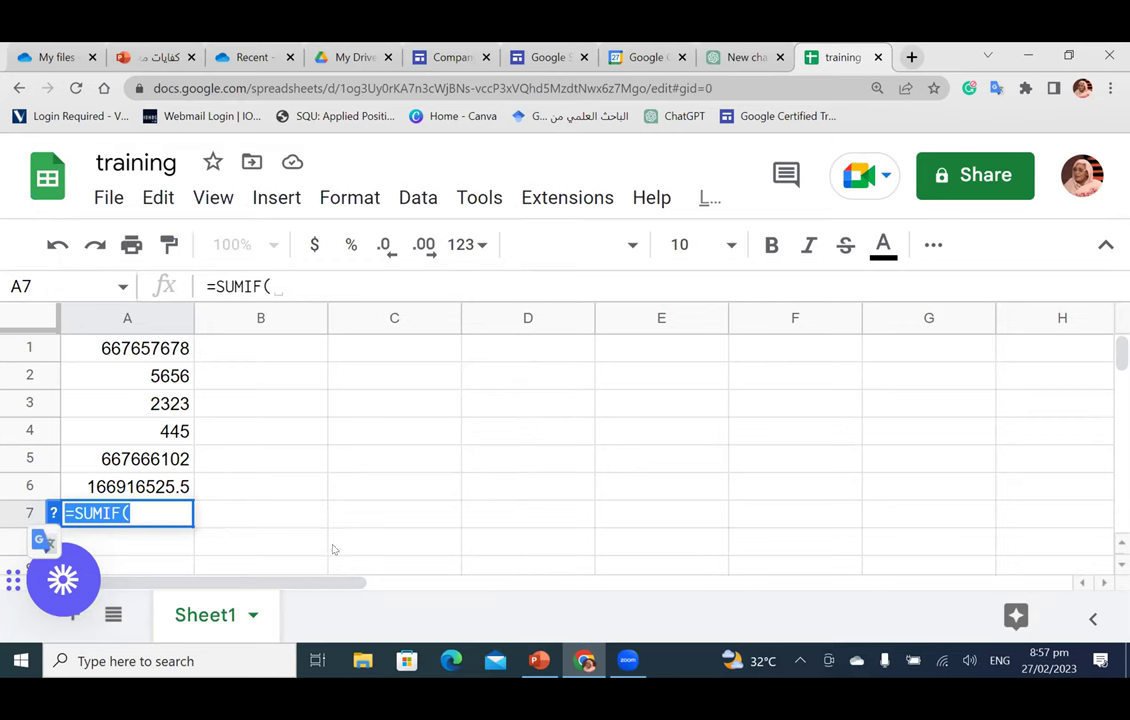
left_click(221, 514)
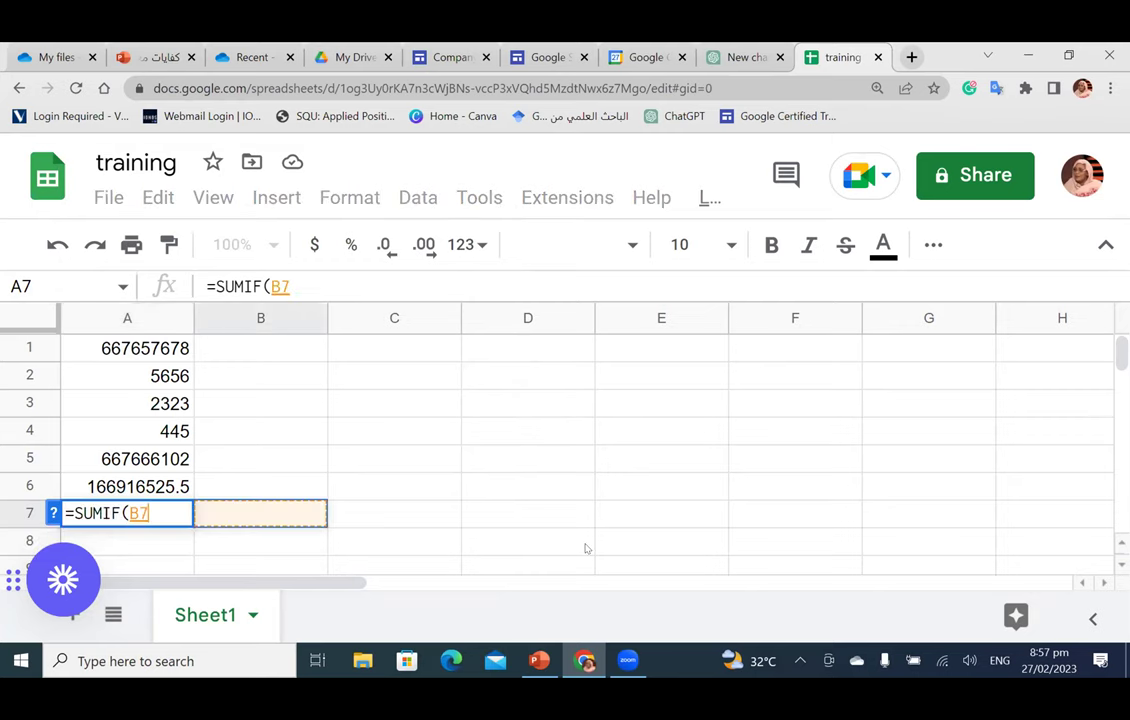
left_click(985, 619)
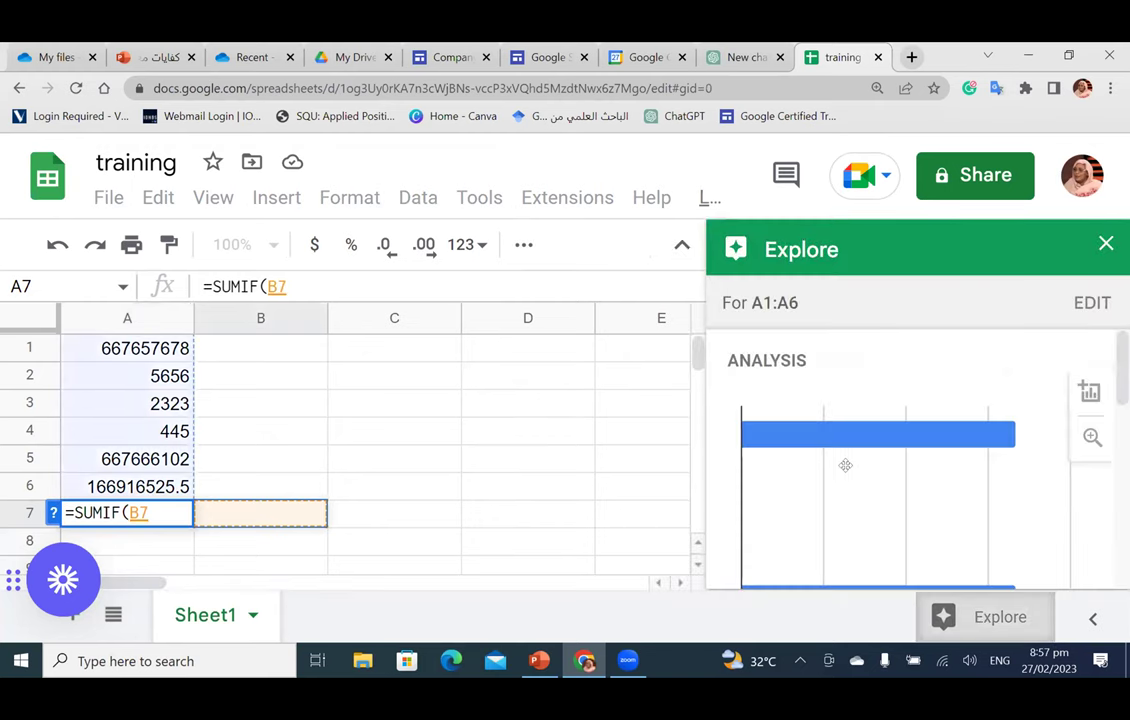
scroll(820, 451, "down", 5)
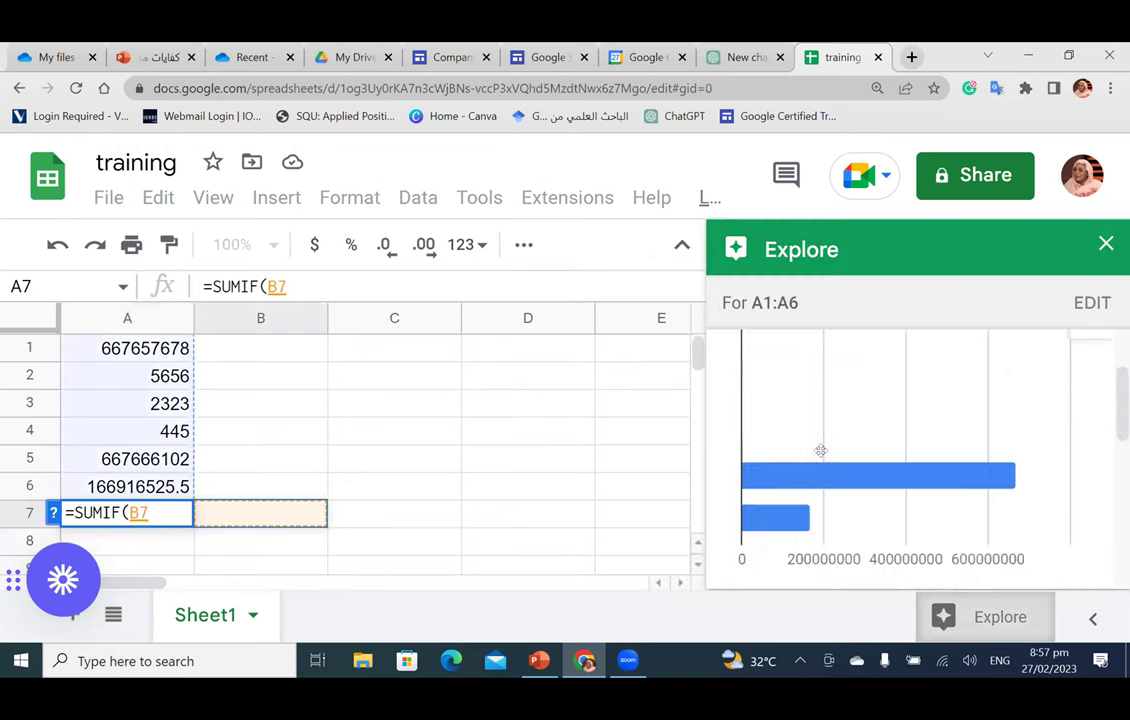
scroll(820, 454, "down", 2)
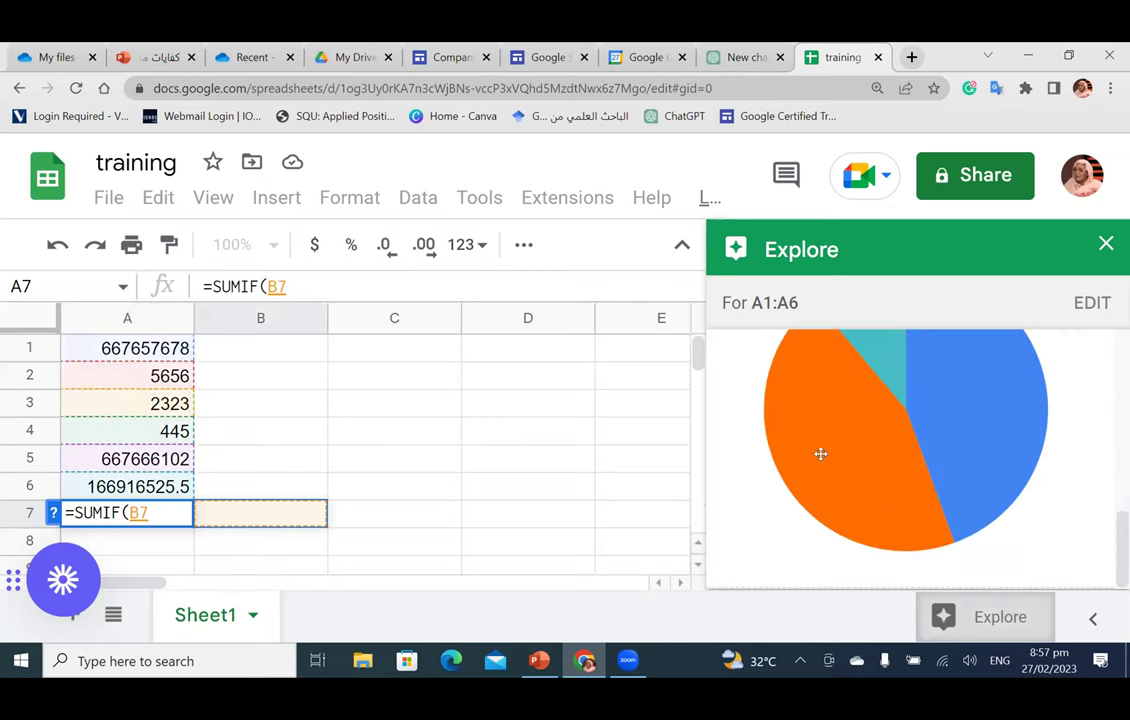
mouse_move(904, 412)
mouse_move(898, 480)
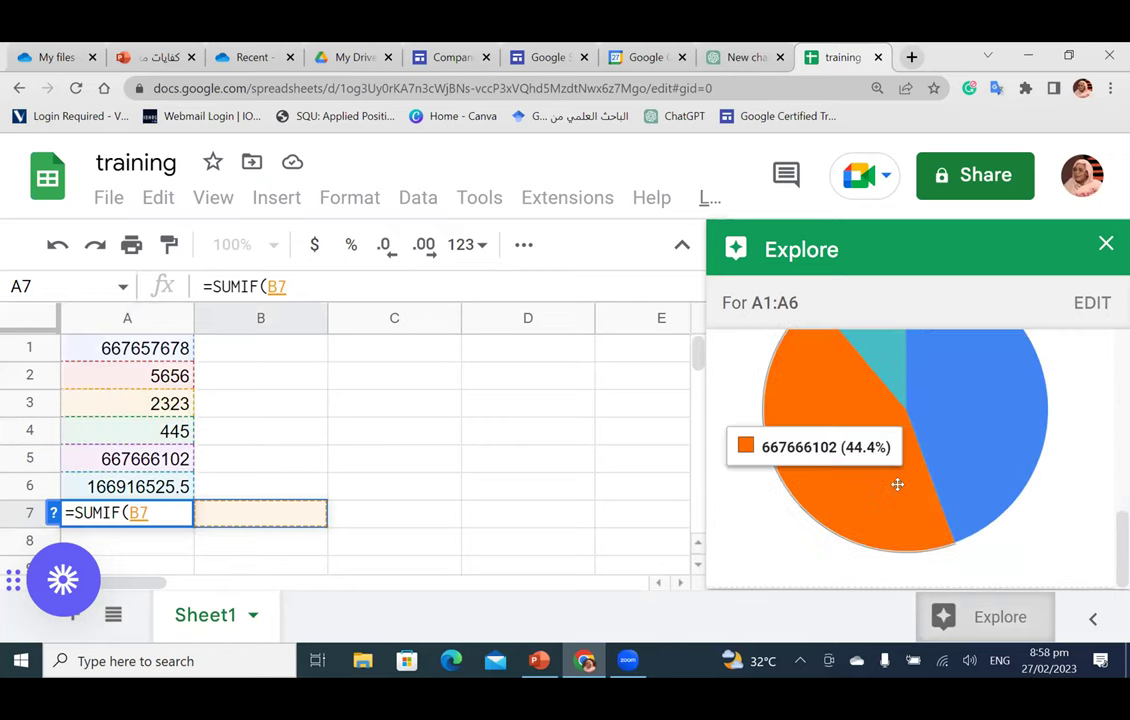
scroll(900, 484, "up", 6)
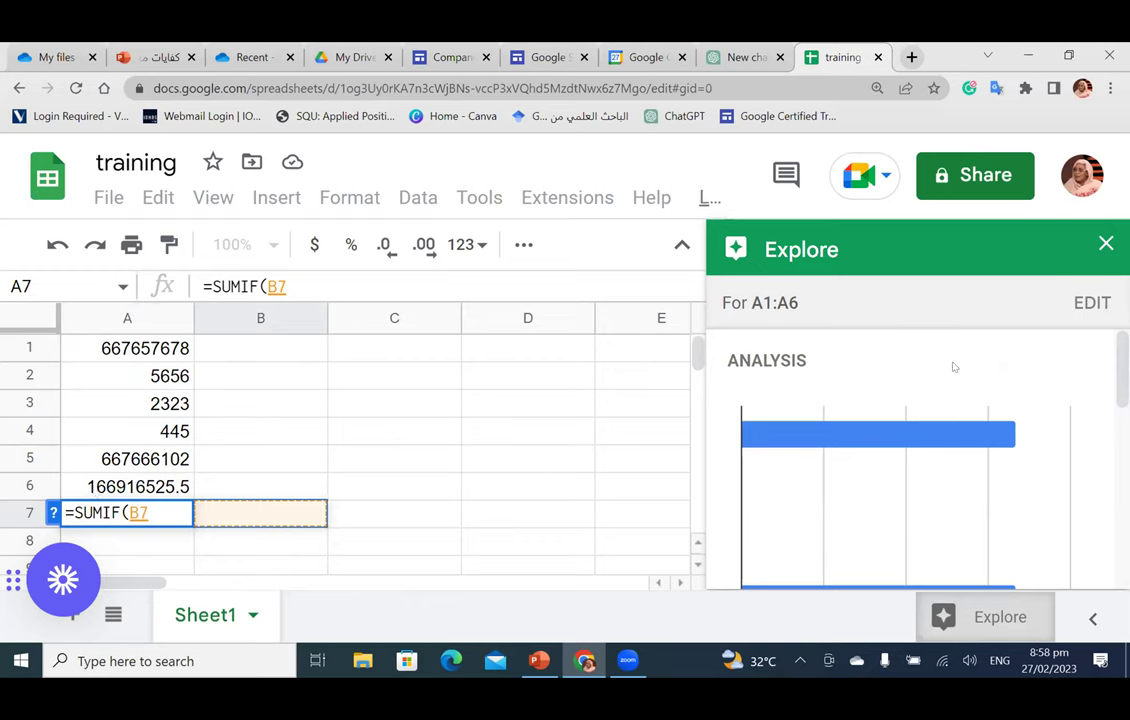
scroll(950, 440, "down", 5)
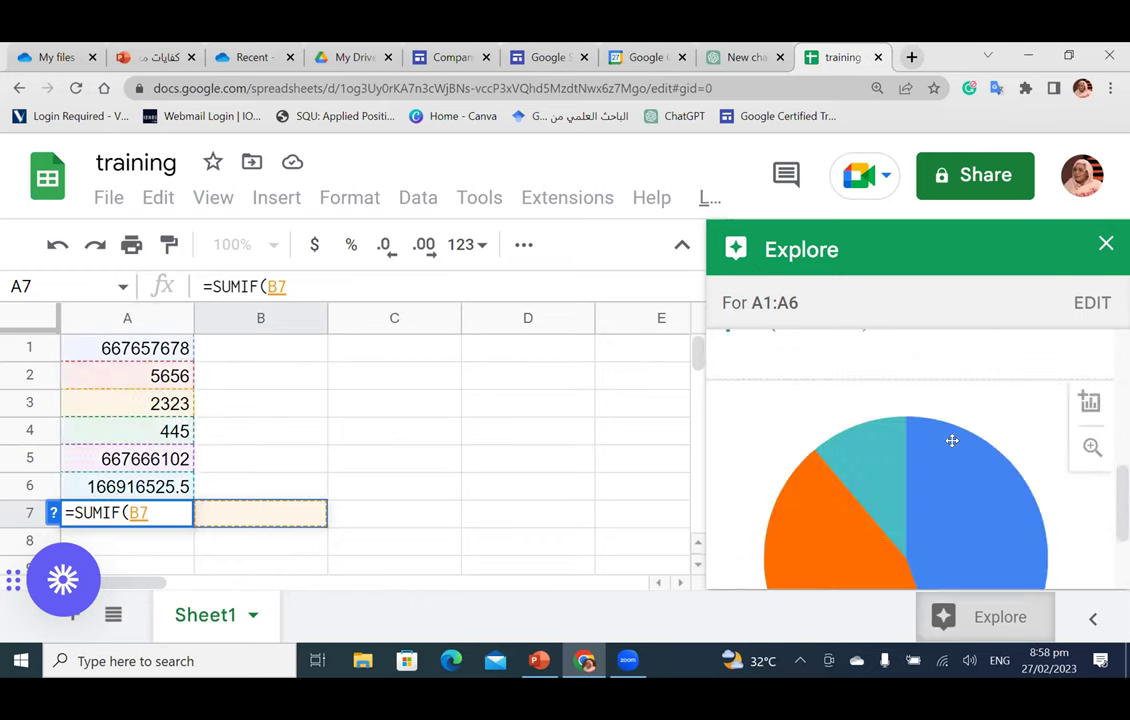
scroll(951, 440, "down", 2)
scroll(951, 440, "up", 6)
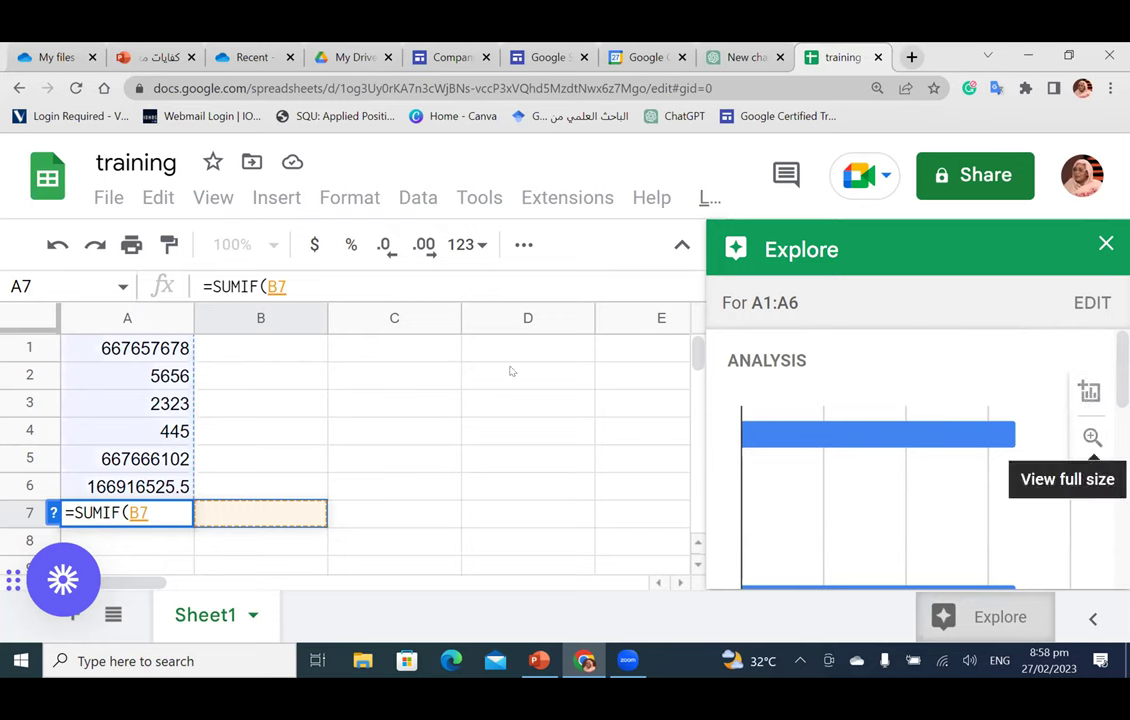
left_click(529, 403)
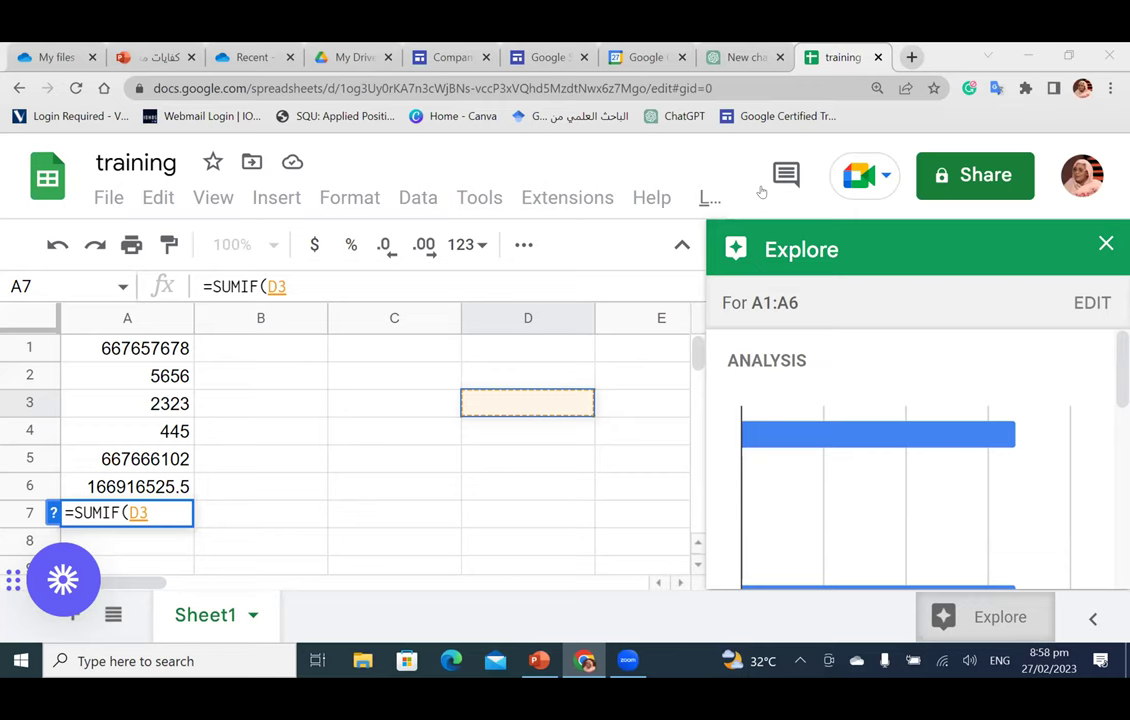
Step: Close Explore and replace the A7 formula with =MAX(A1:A4), giving 667657678
left_click(1106, 244)
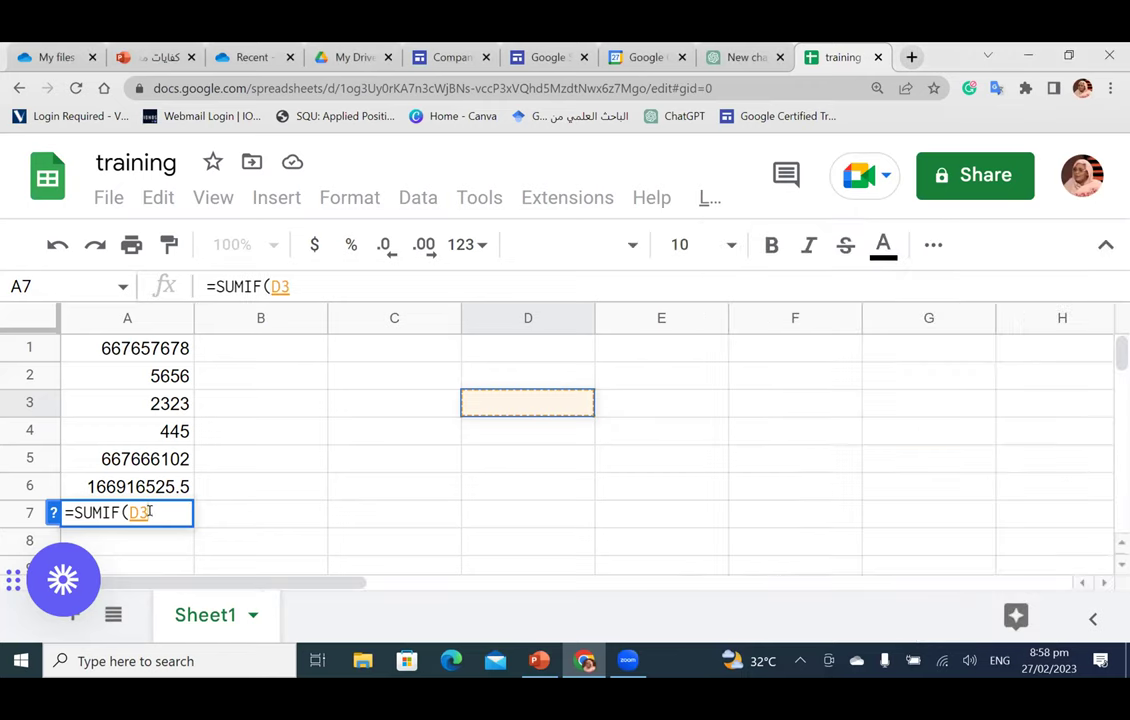
left_click_drag(148, 513, 75, 515)
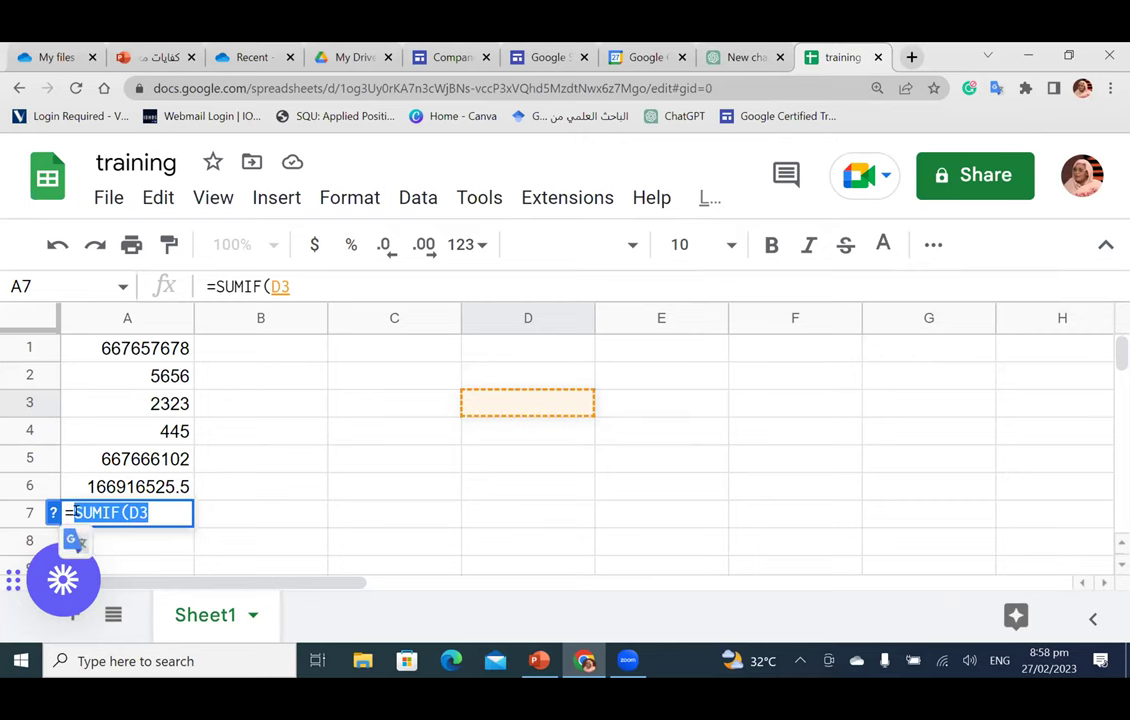
type("ma")
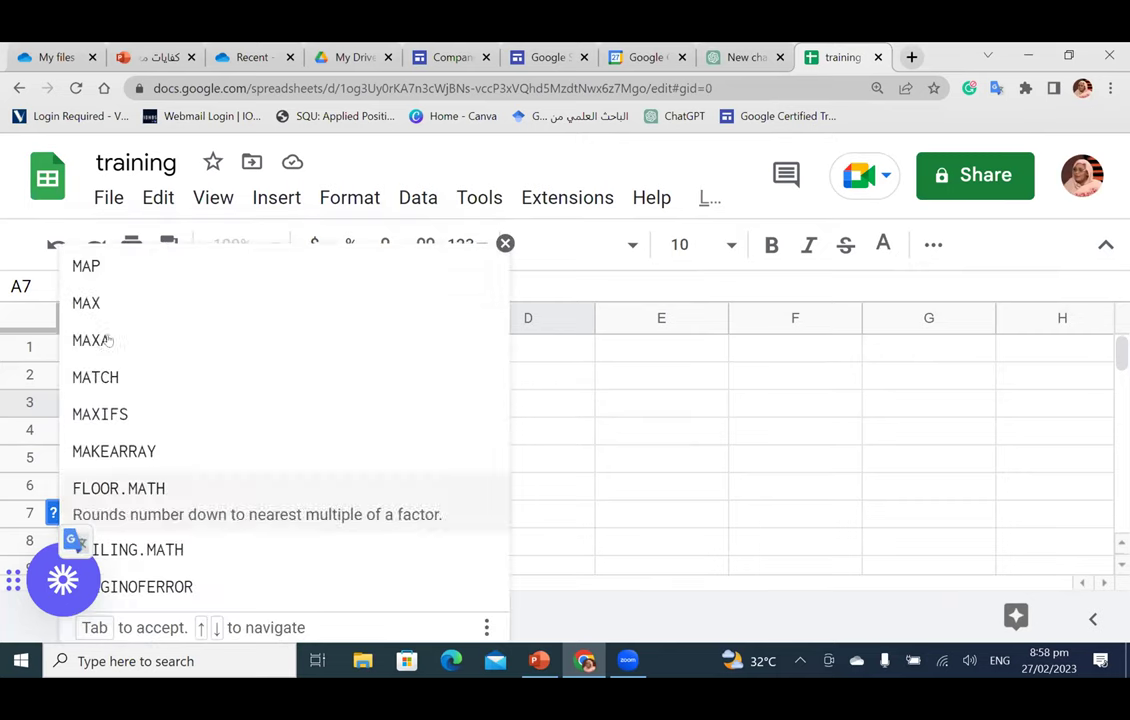
left_click(109, 298)
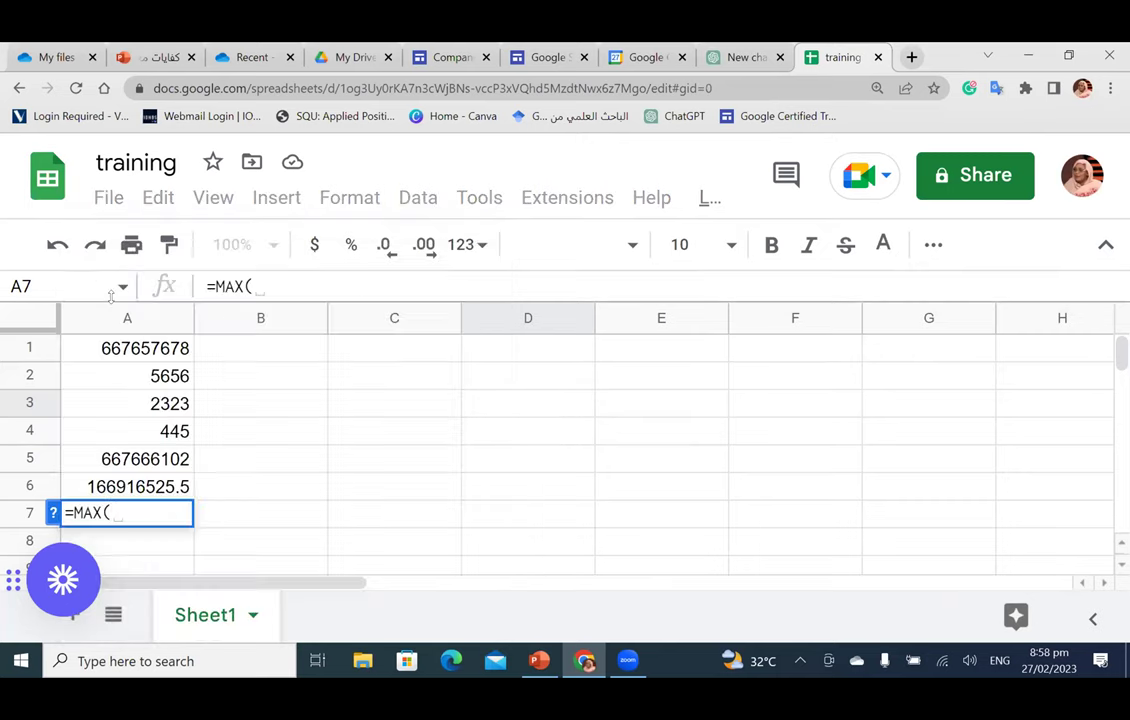
left_click_drag(122, 340, 142, 430)
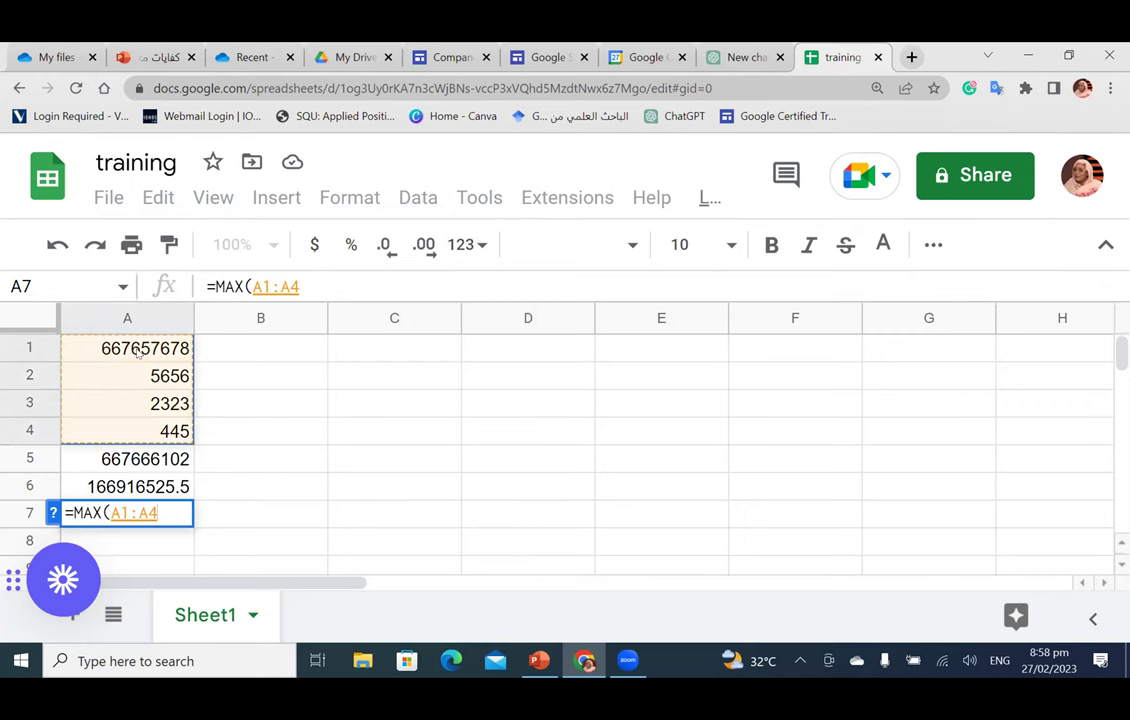
key("Return")
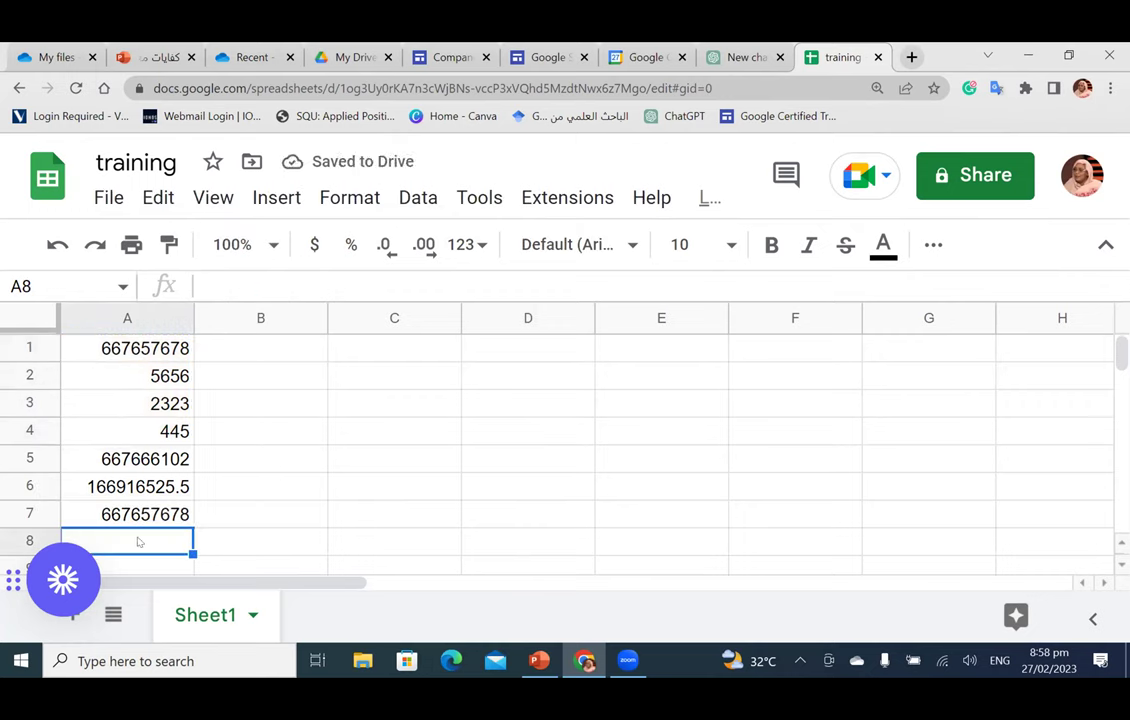
Step: Enter =MIN(A1:A7) in A8, returning 445, and check the formula
type("=m")
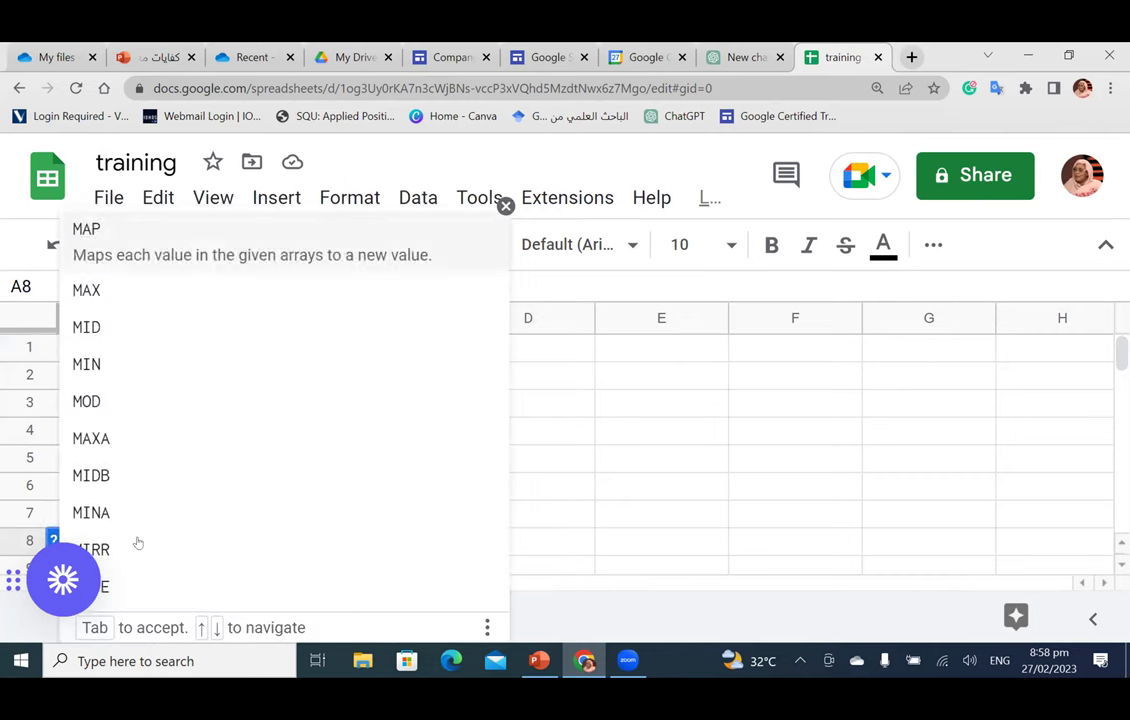
type("i")
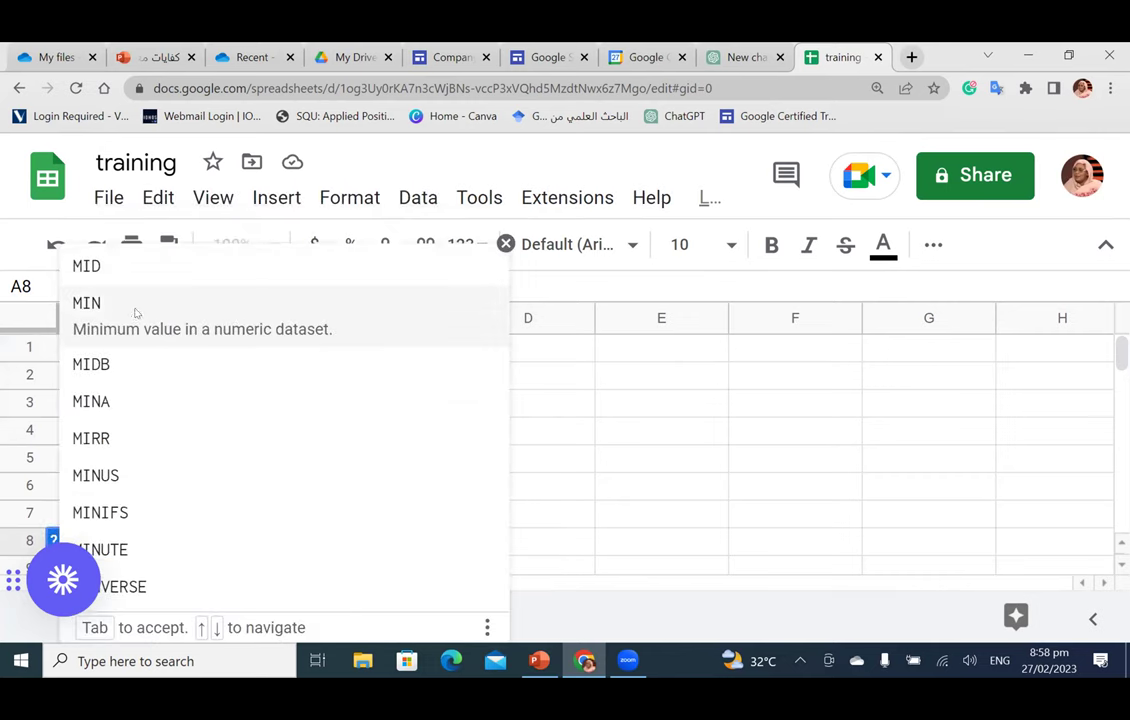
left_click(136, 313)
left_click(165, 348)
left_click_drag(165, 348, 153, 512)
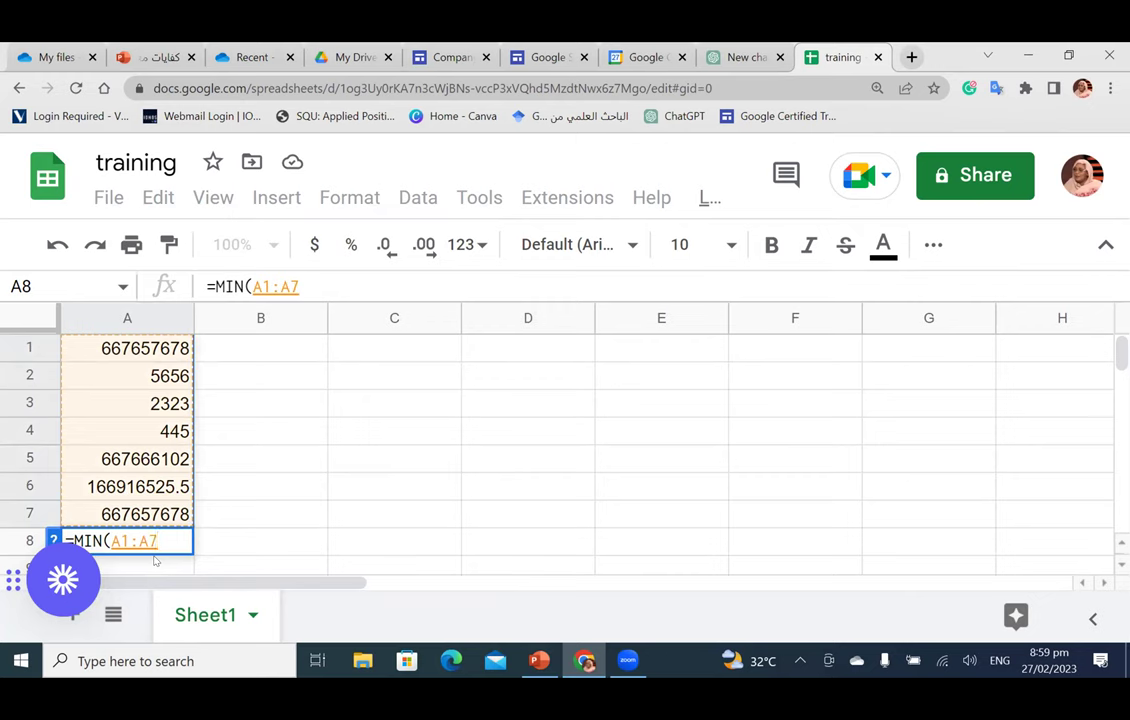
key("Return")
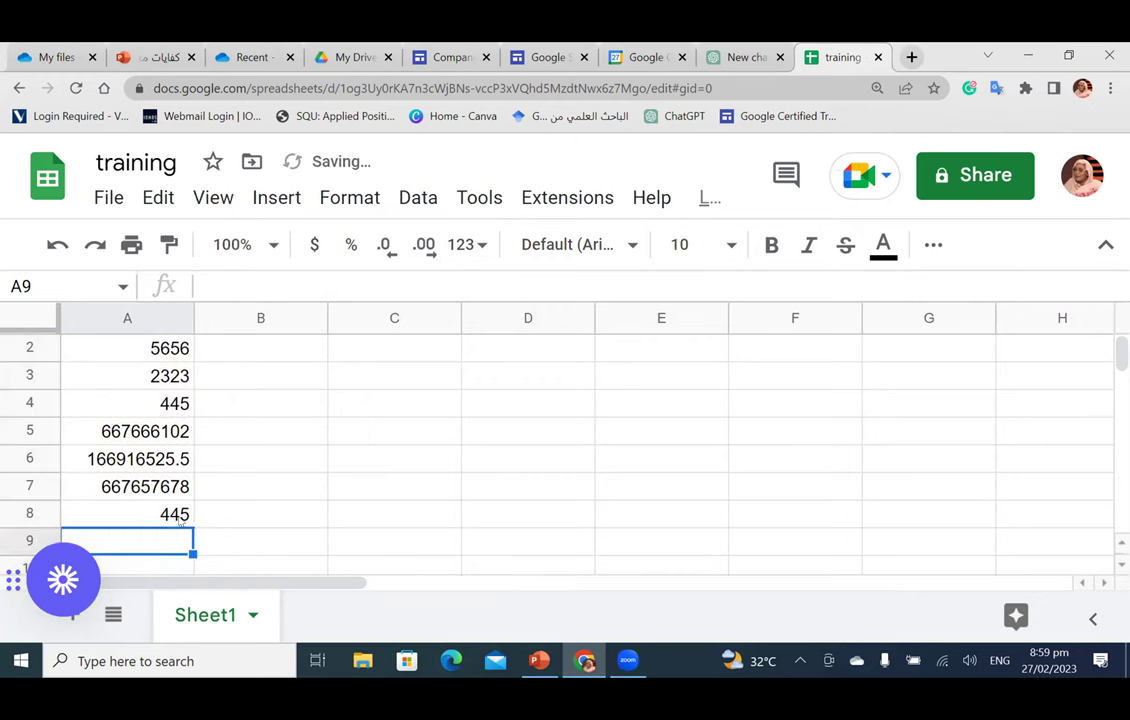
left_click(180, 517)
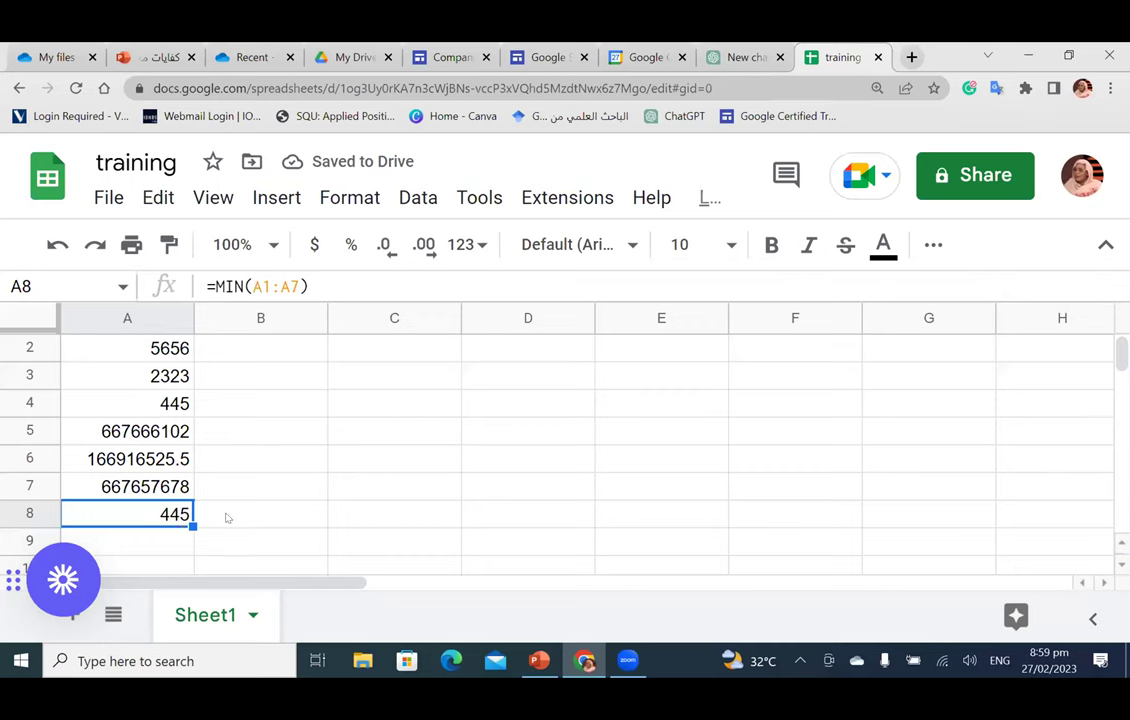
left_click(227, 517)
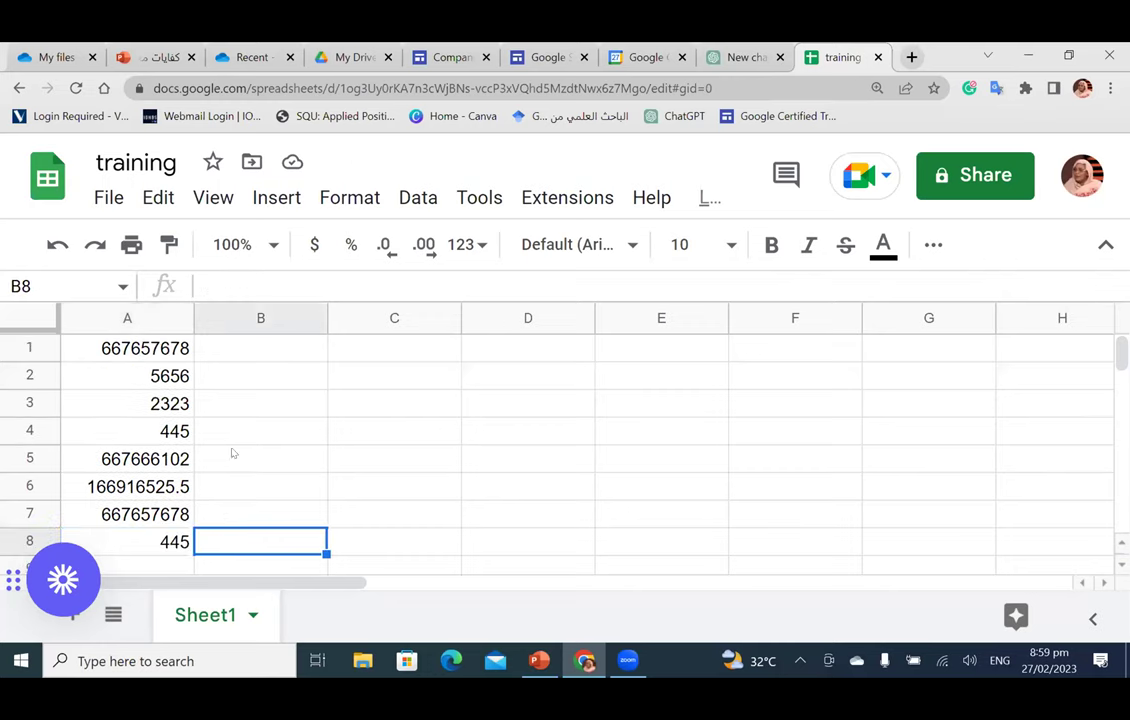
scroll(265, 398, "down", 5)
scroll(283, 400, "up", 5)
Step: Set General access to Anyone with the link with the Editor role, then finish
left_click(968, 176)
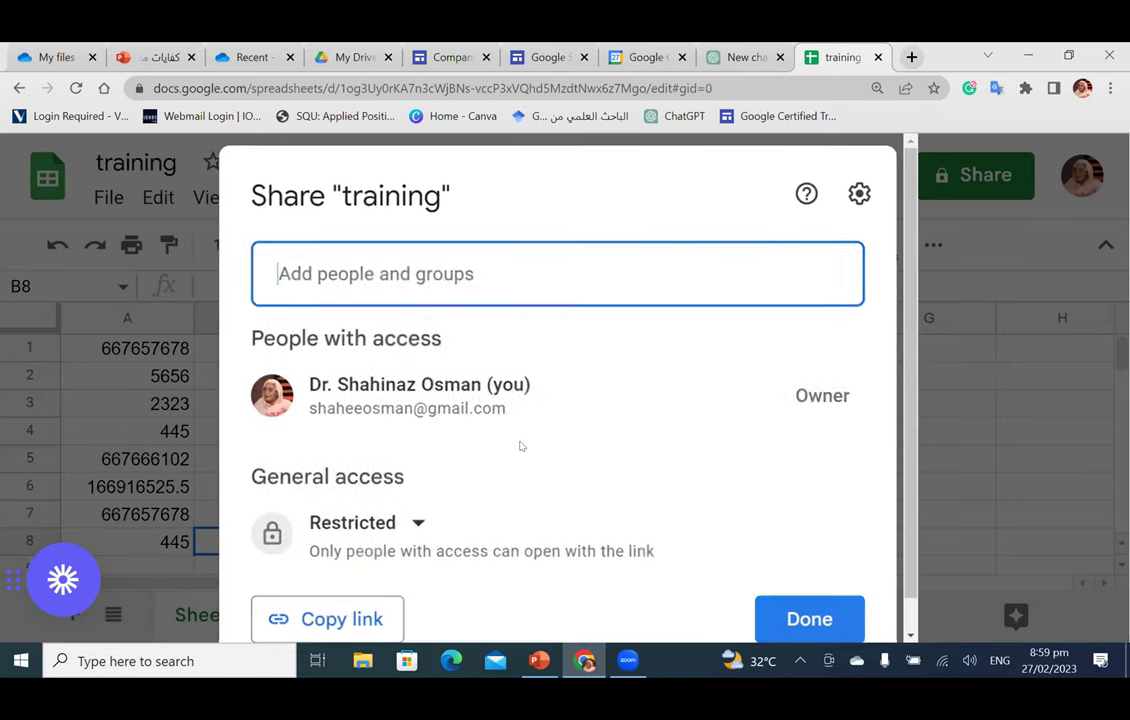
scroll(522, 450, "down", 1)
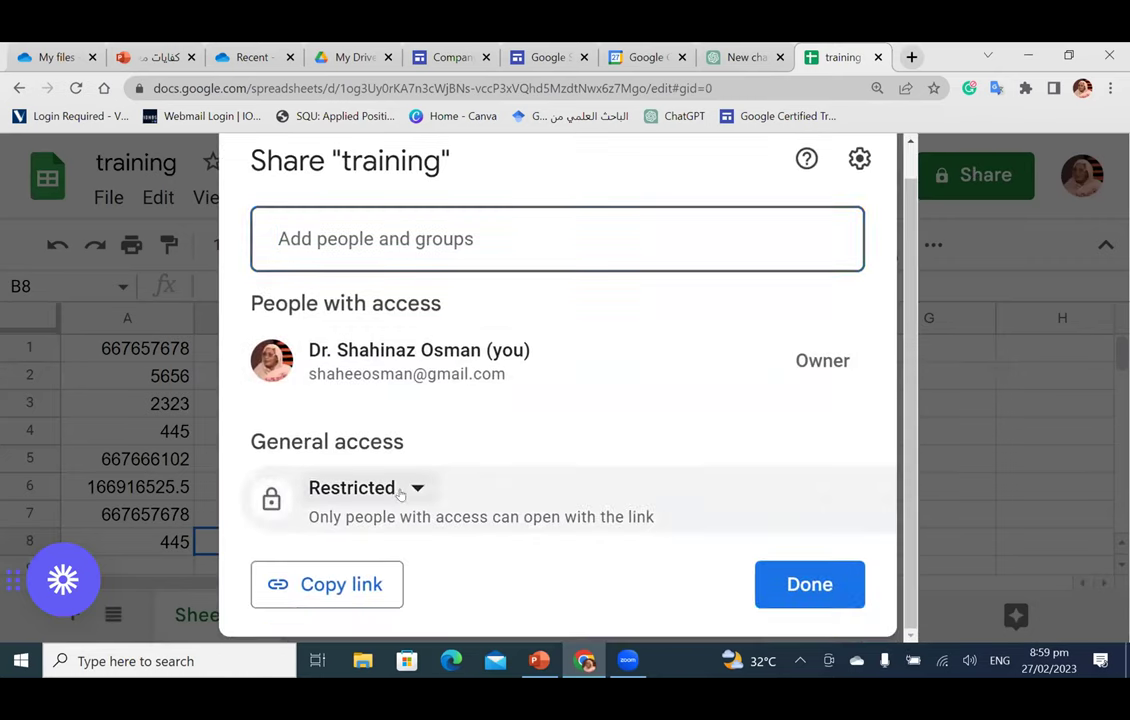
left_click(398, 494)
left_click(416, 429)
left_click(818, 503)
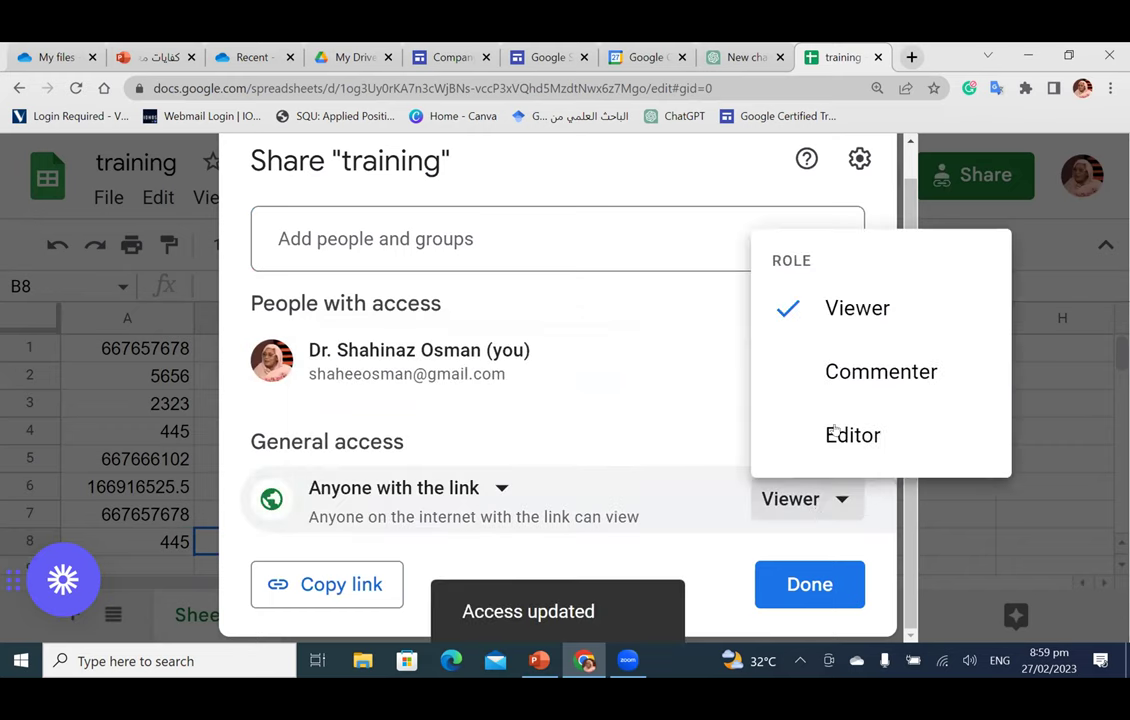
left_click(845, 435)
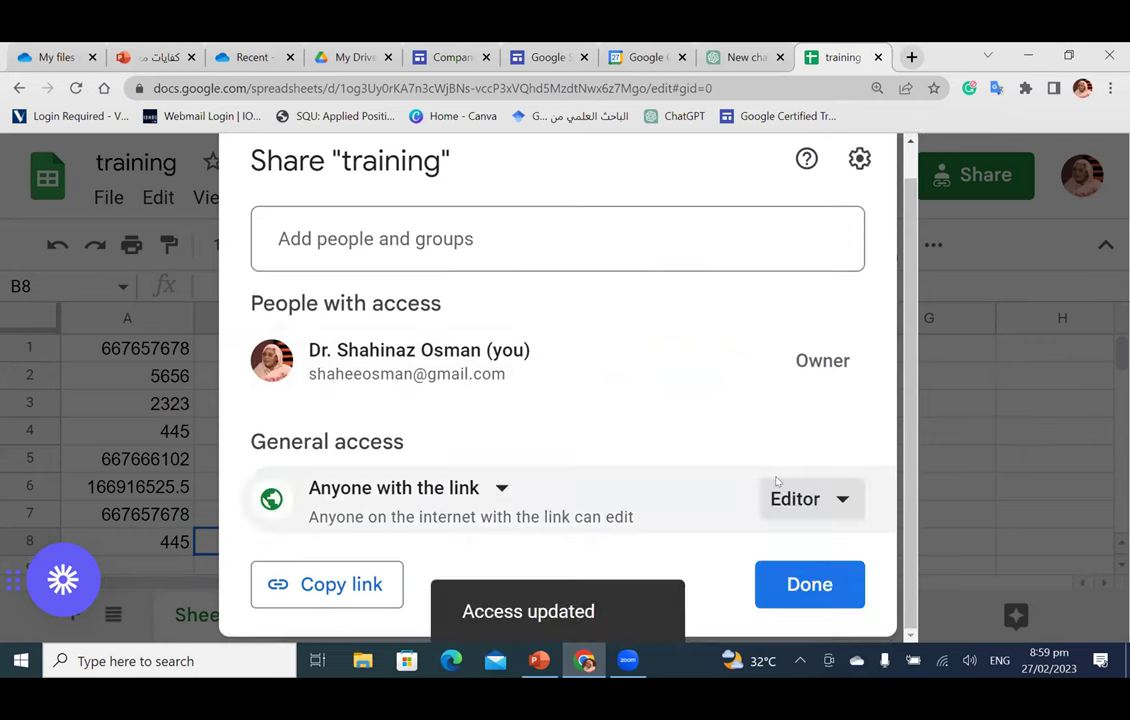
left_click(800, 587)
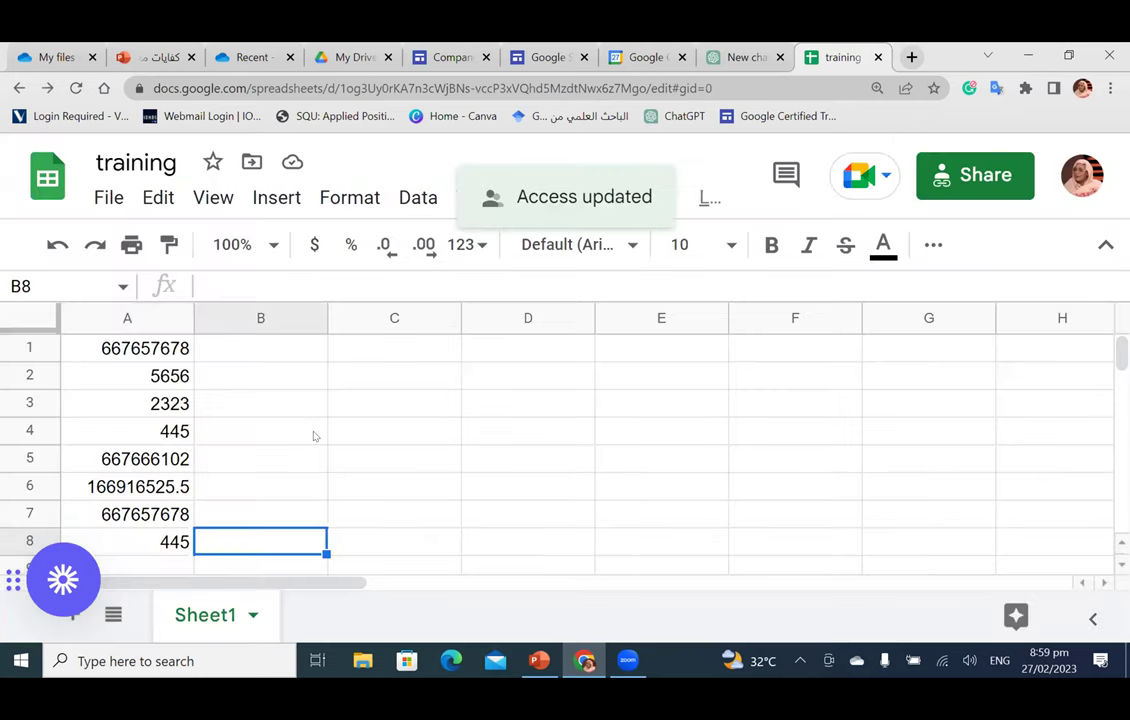
Step: Select cell C4 and browse the Data menu's tools
left_click(260, 352)
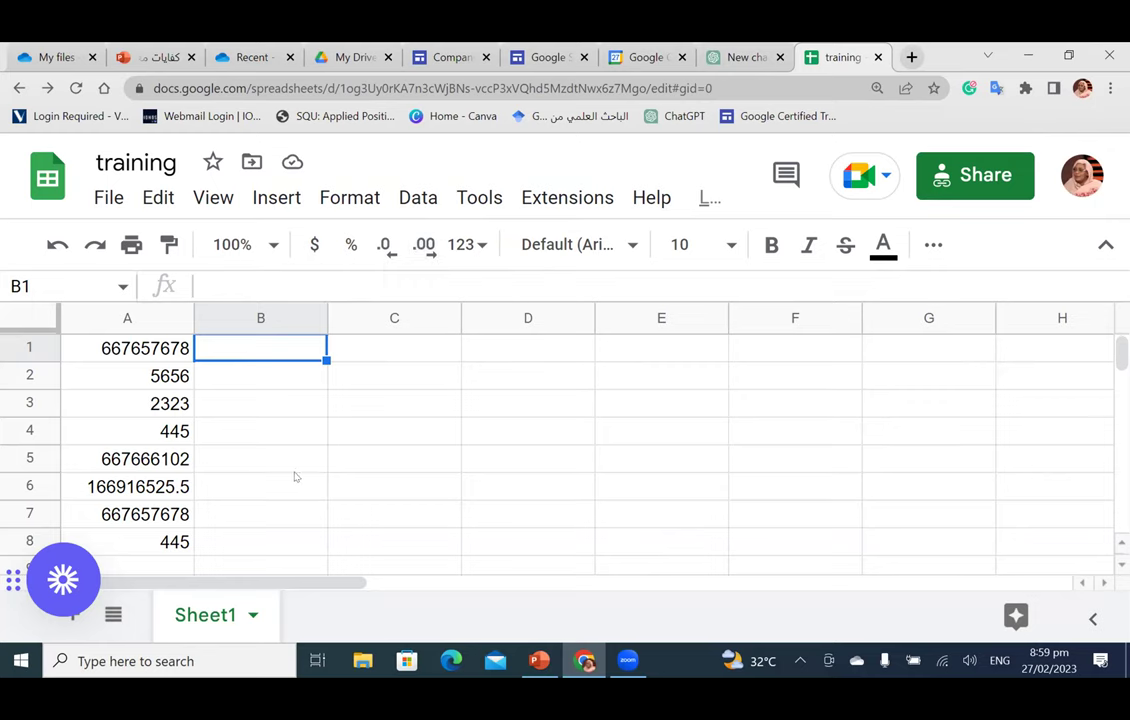
left_click(460, 432)
scroll(461, 433, "down", 2)
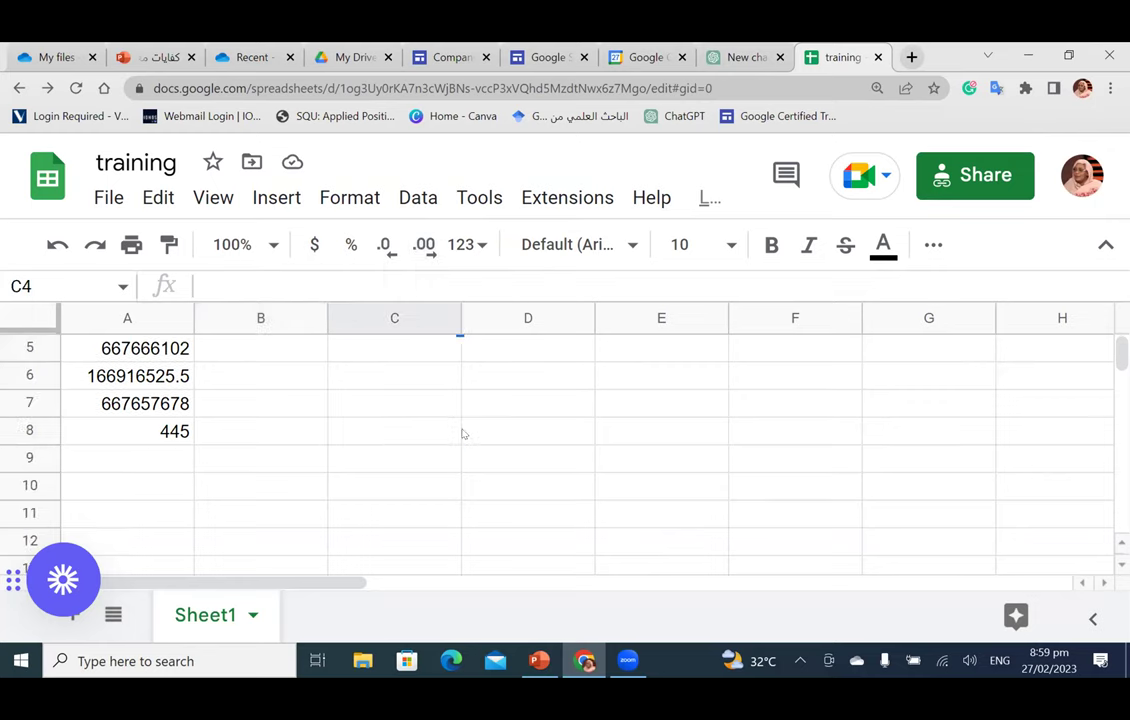
left_click(413, 200)
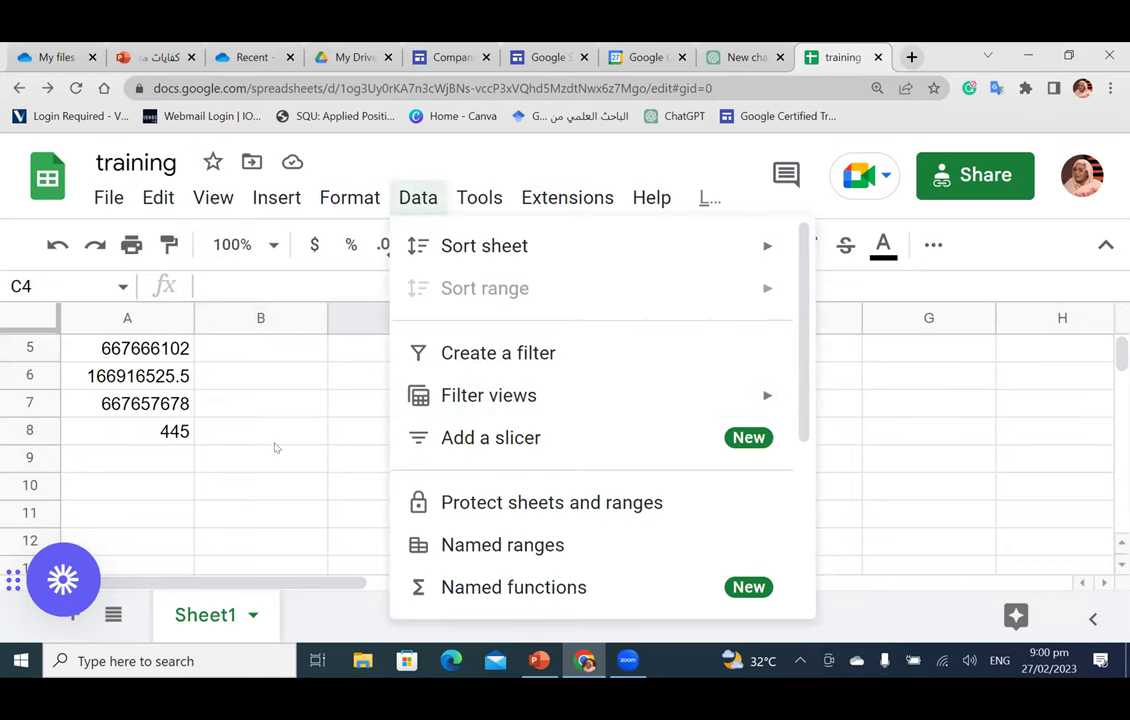
scroll(630, 446, "down", 2)
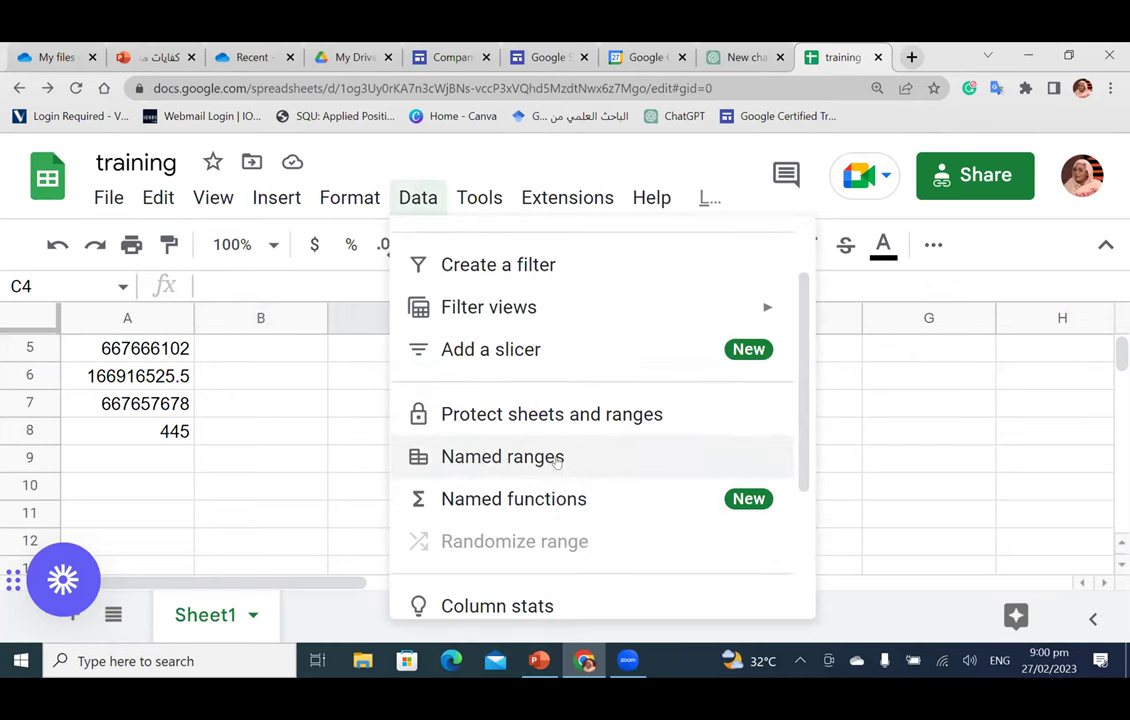